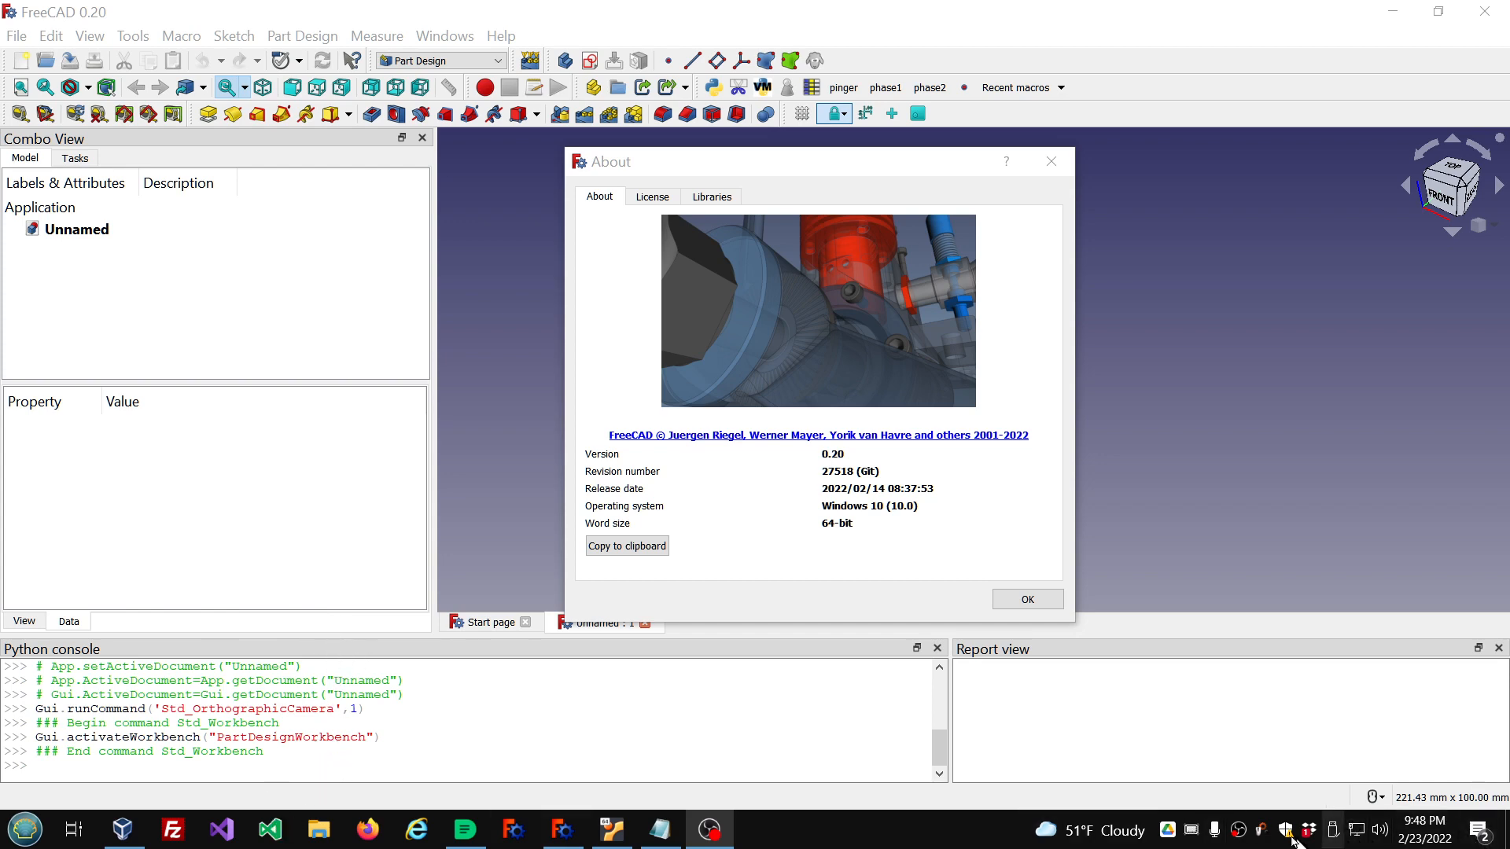
Step: Close the About dialog and create a new body in the unnamed document
click(1192, 830)
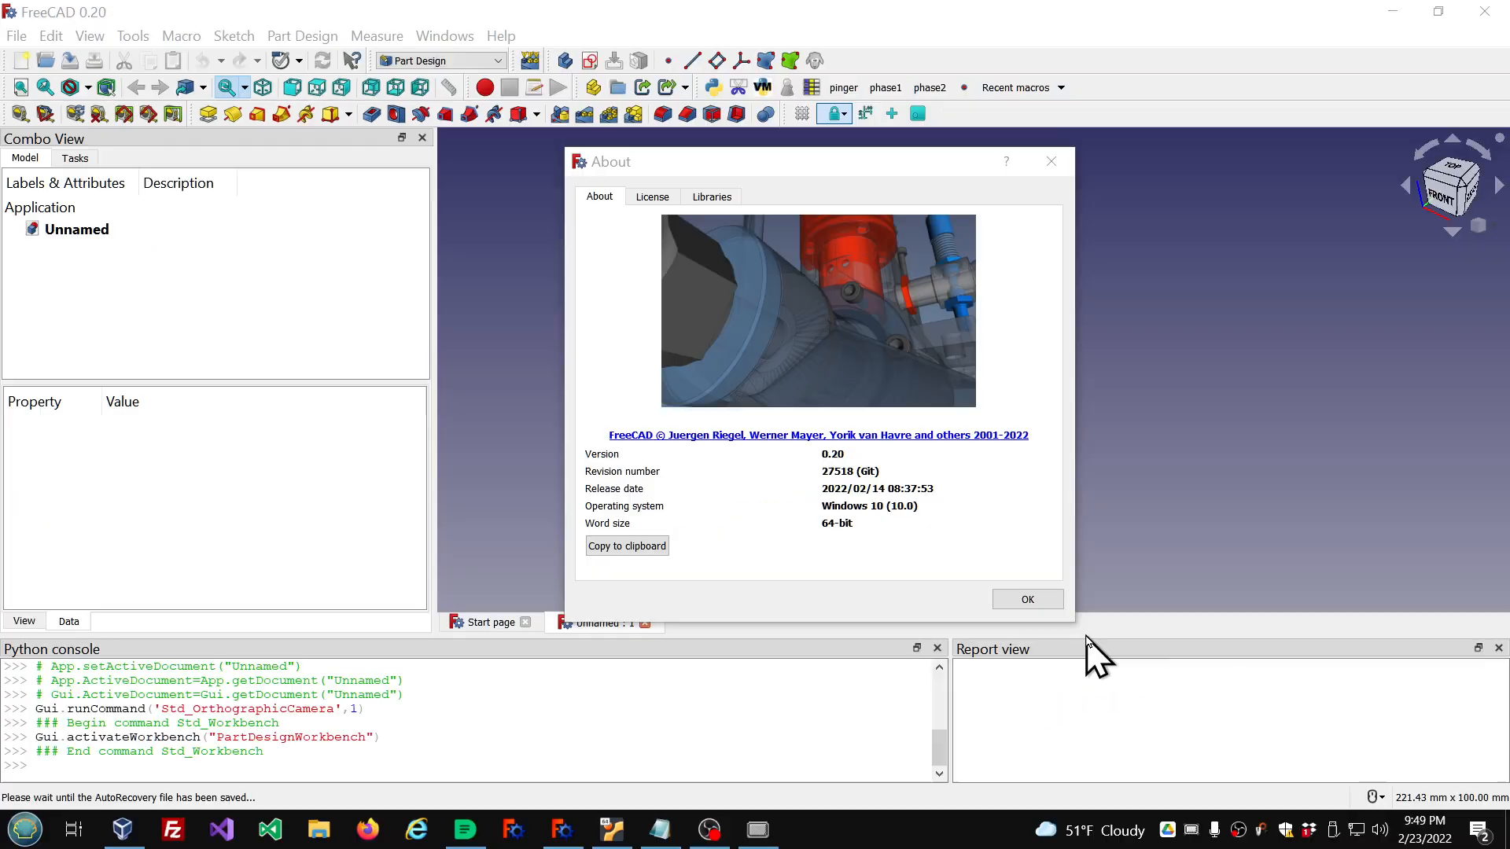
click(1036, 601)
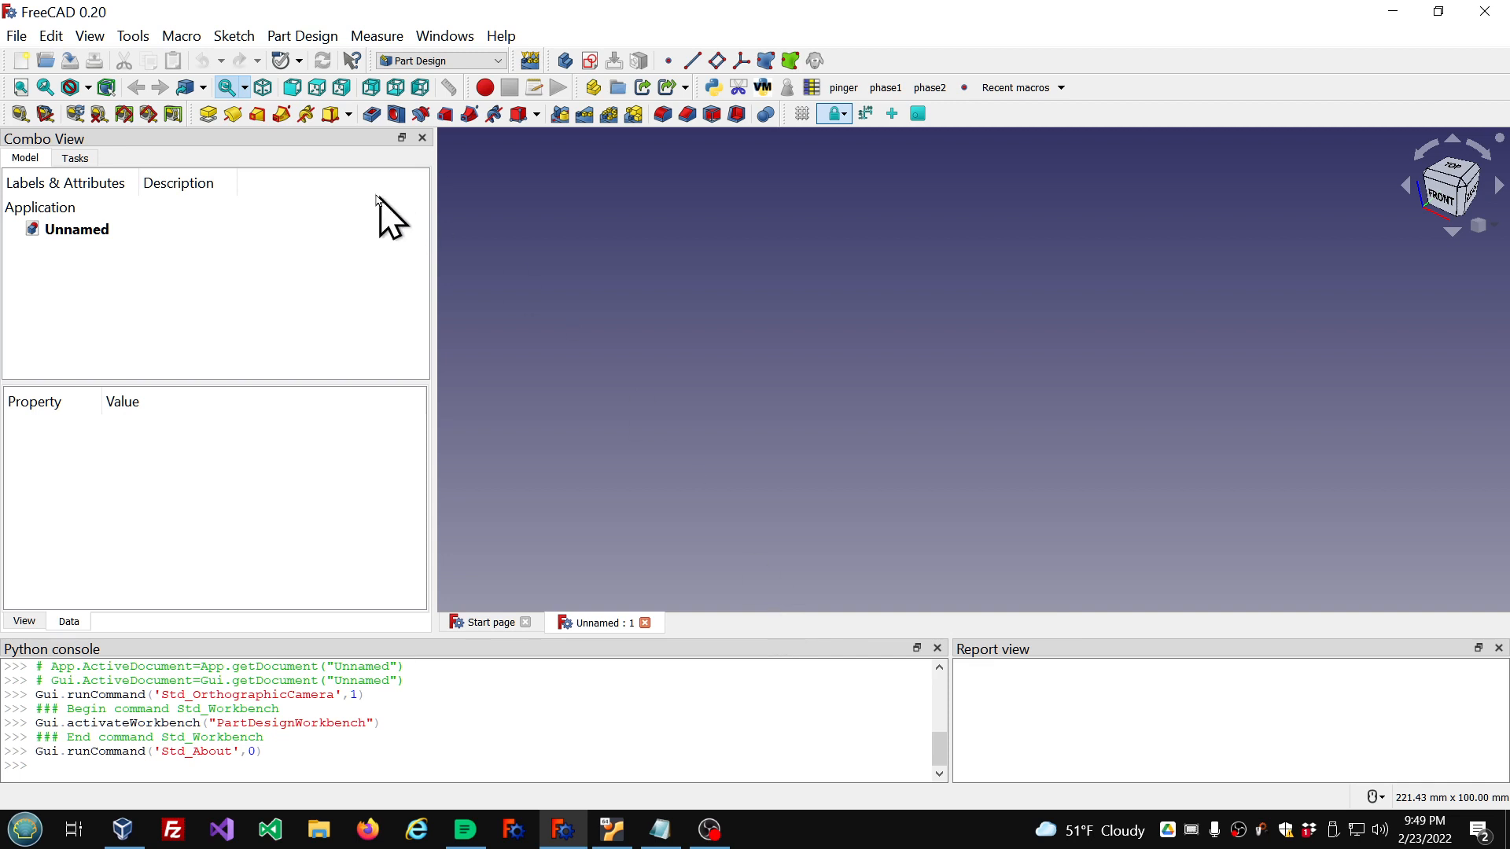
click(565, 60)
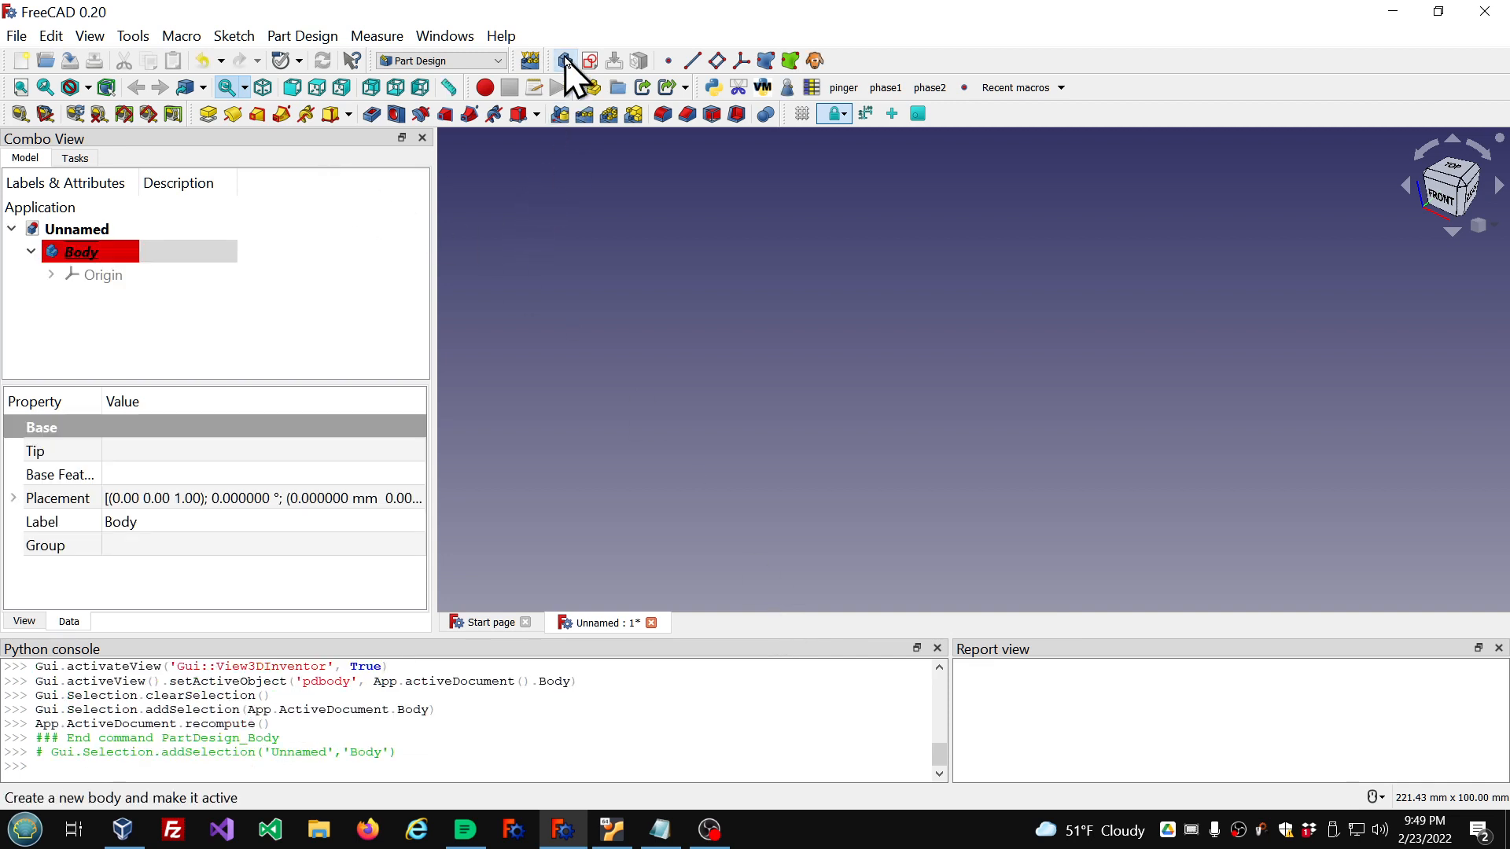
Step: In the Part workbench, create a tube with 5 mm outer radius, 2 mm inner radius and 10 mm height
click(494, 62)
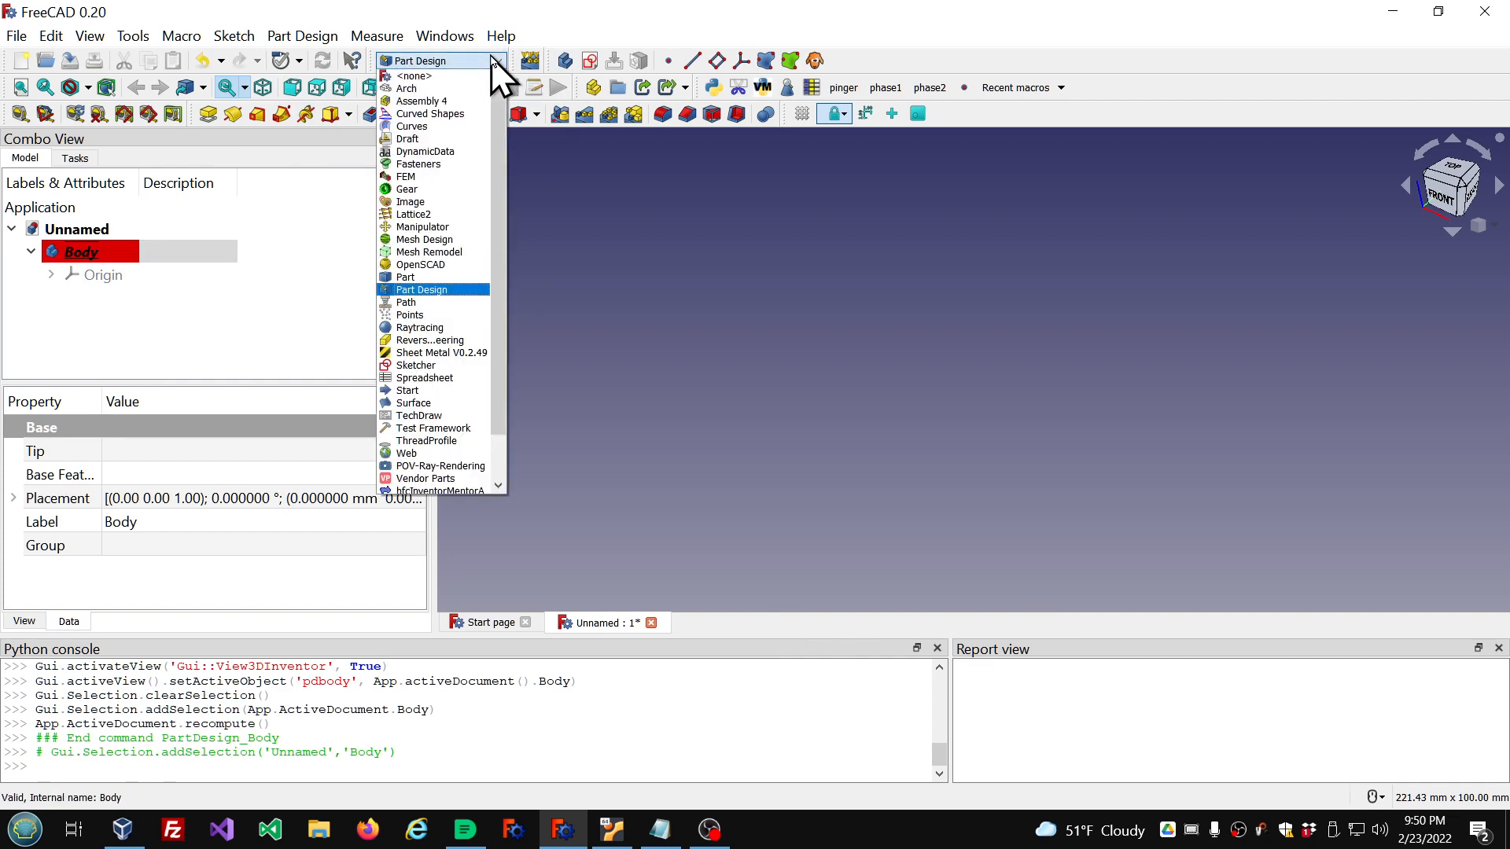
click(431, 276)
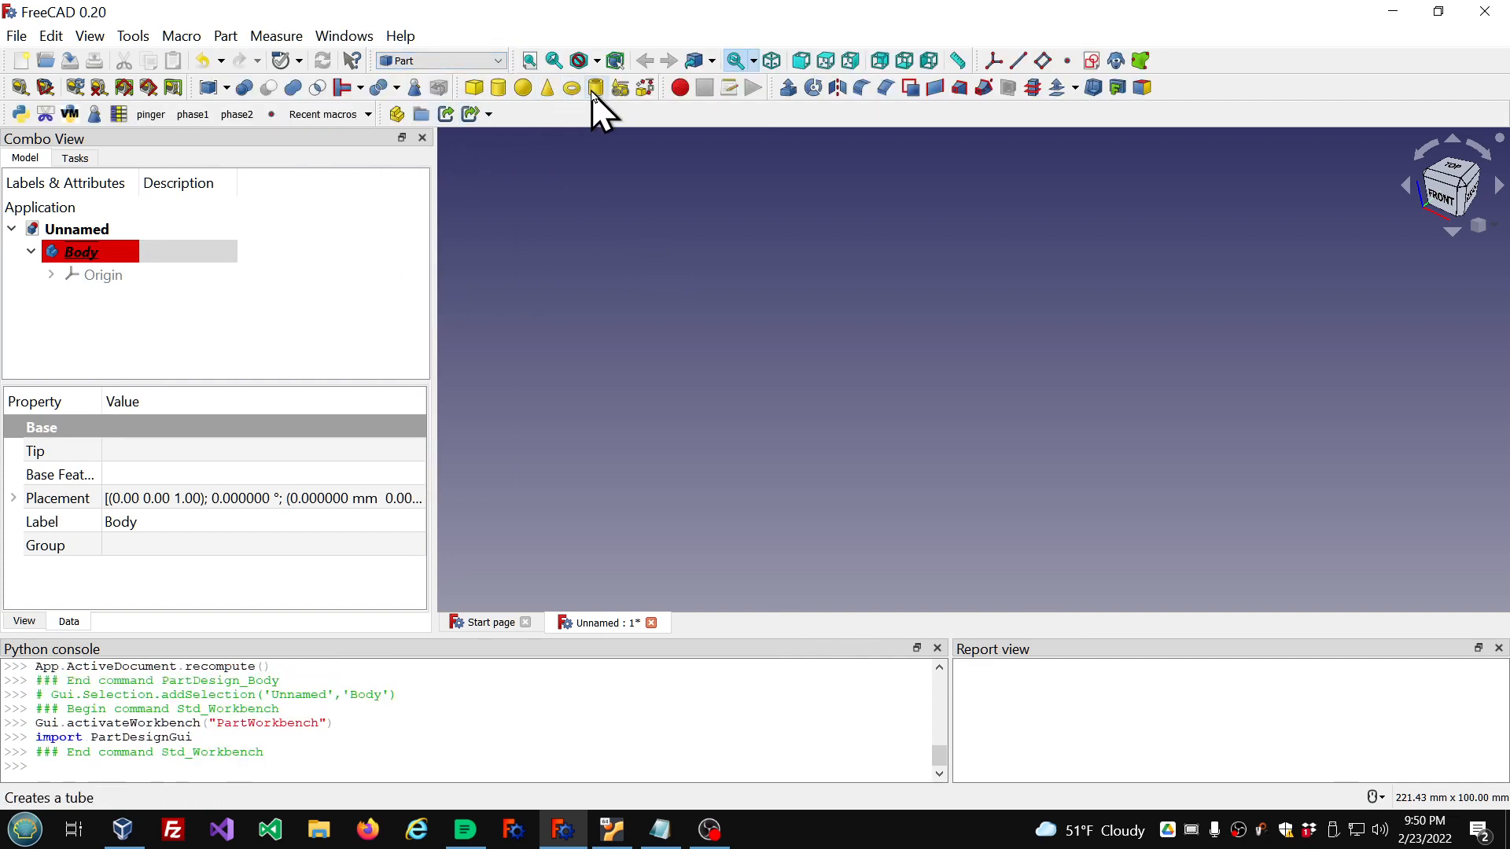
click(594, 91)
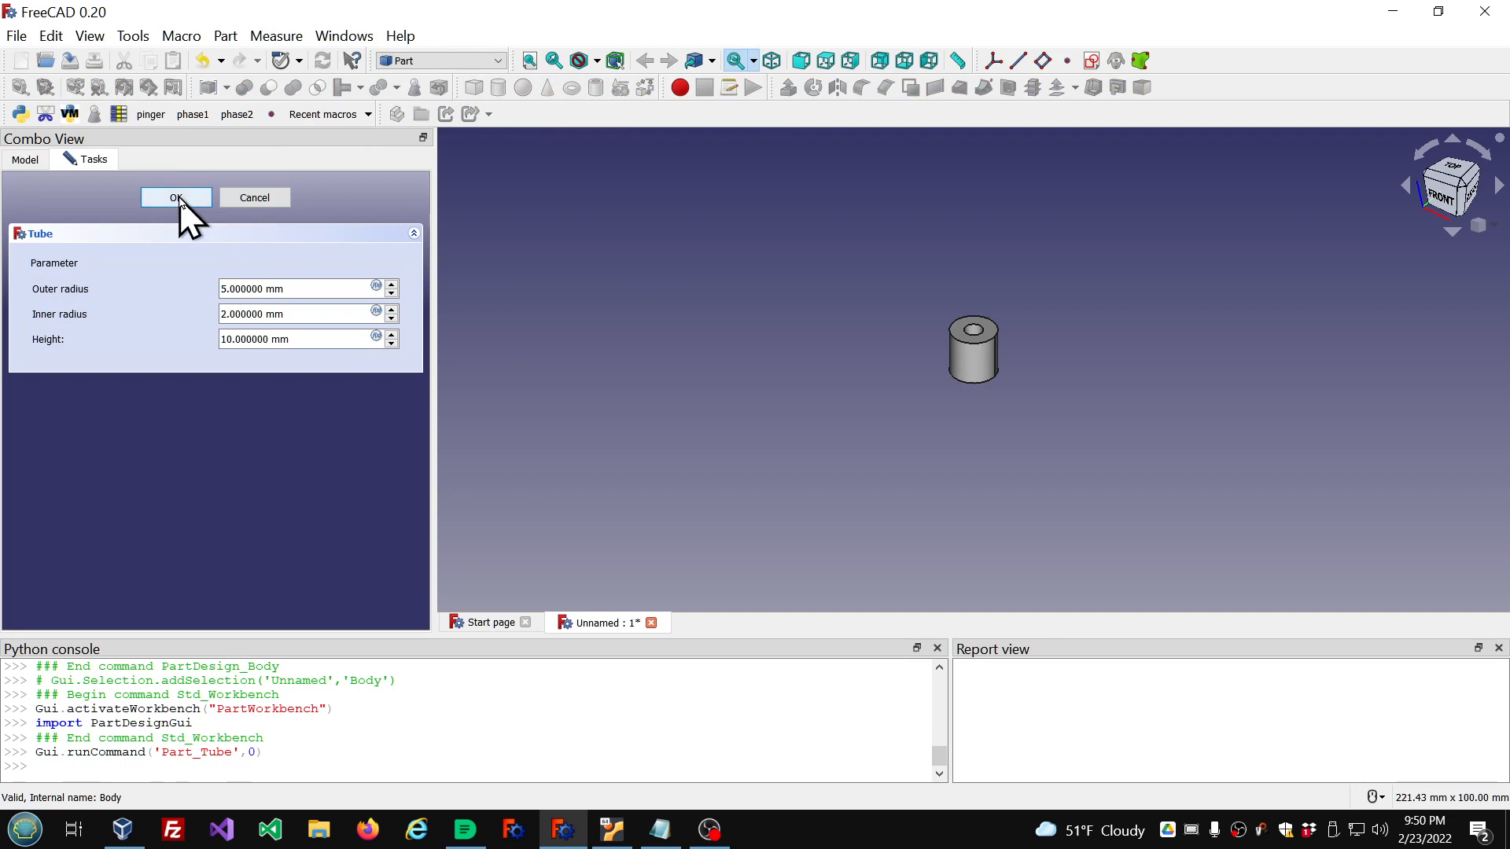
click(178, 199)
Step: Run the pdwrapper macro on the Tube to wrap it into the Body, and expand the wrapper feature in the tree
click(83, 298)
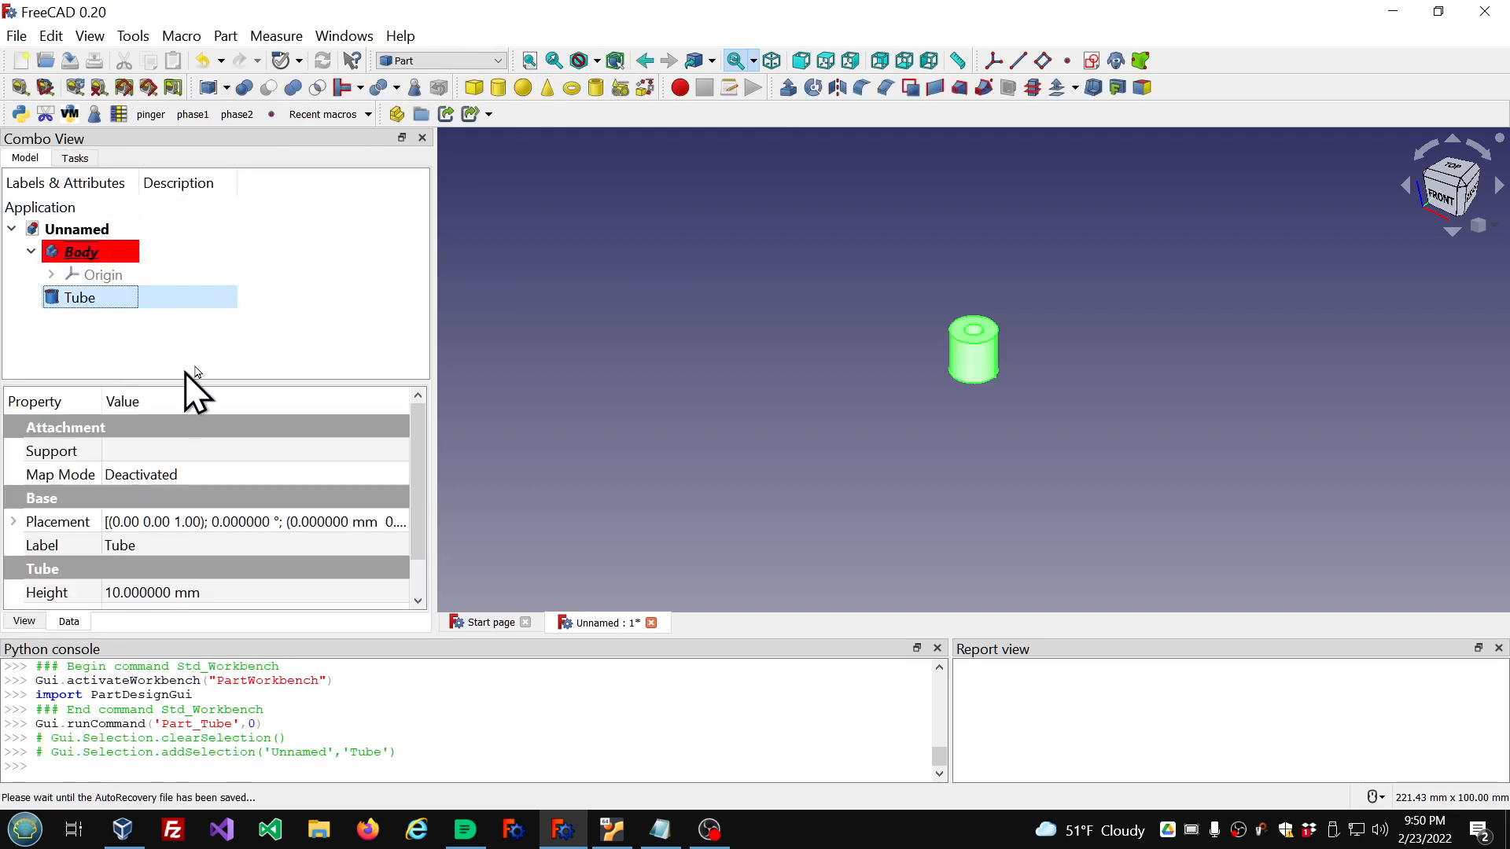
click(187, 39)
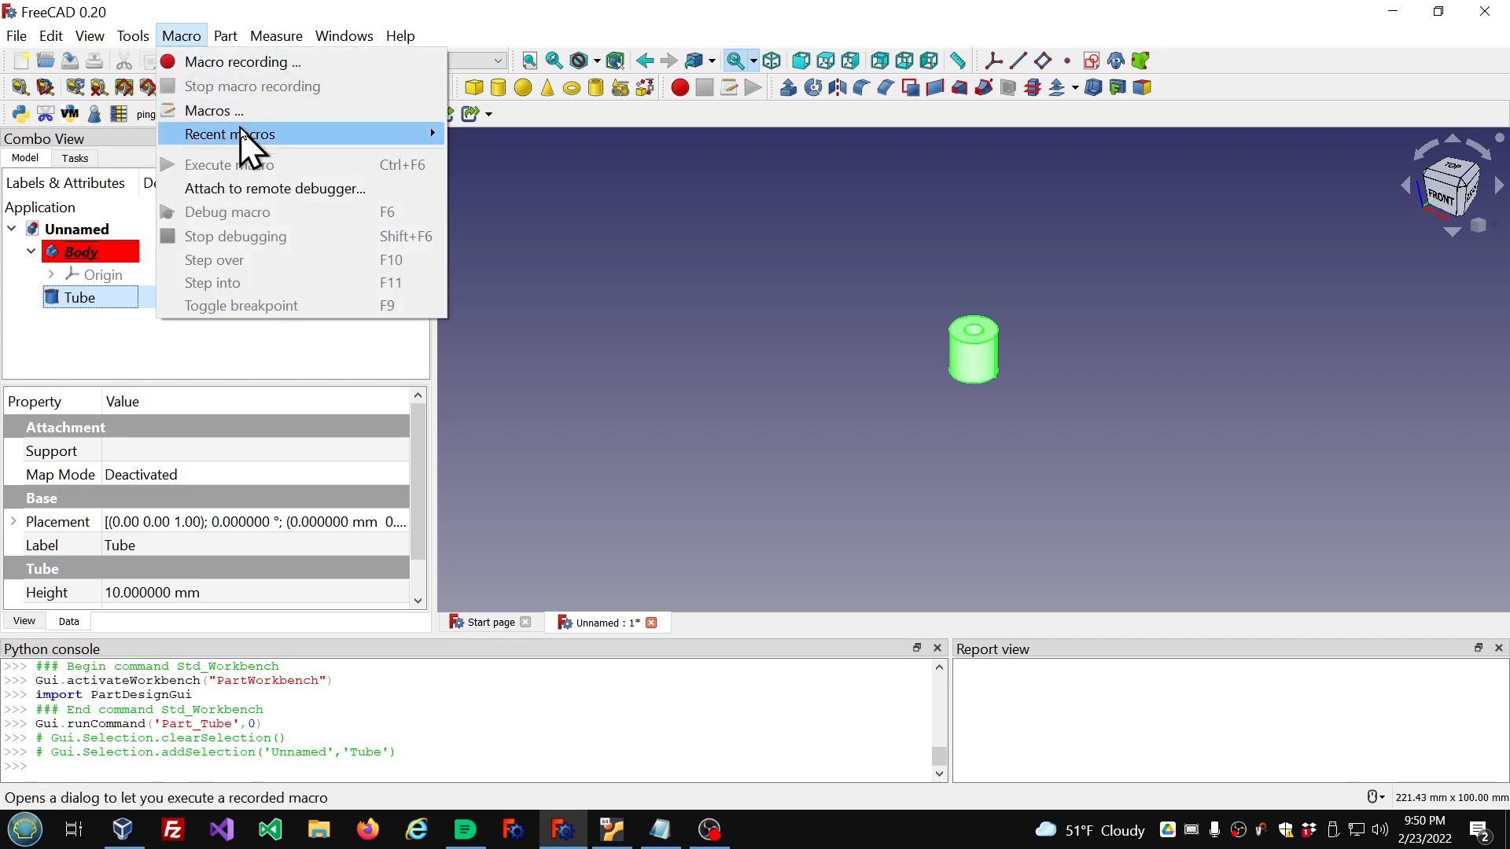
mouse_move(243, 137)
click(497, 135)
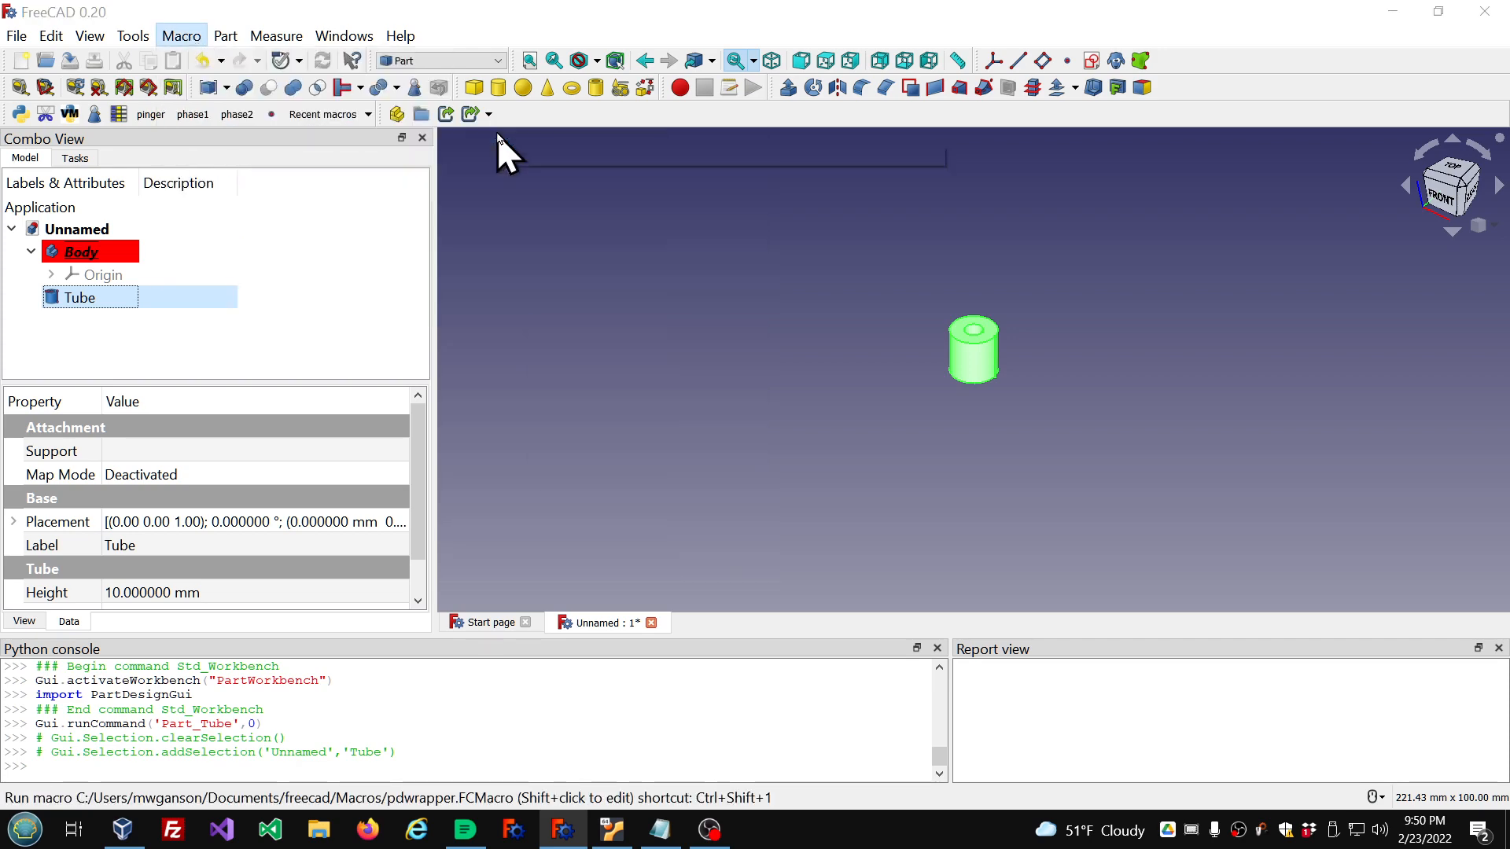
click(846, 465)
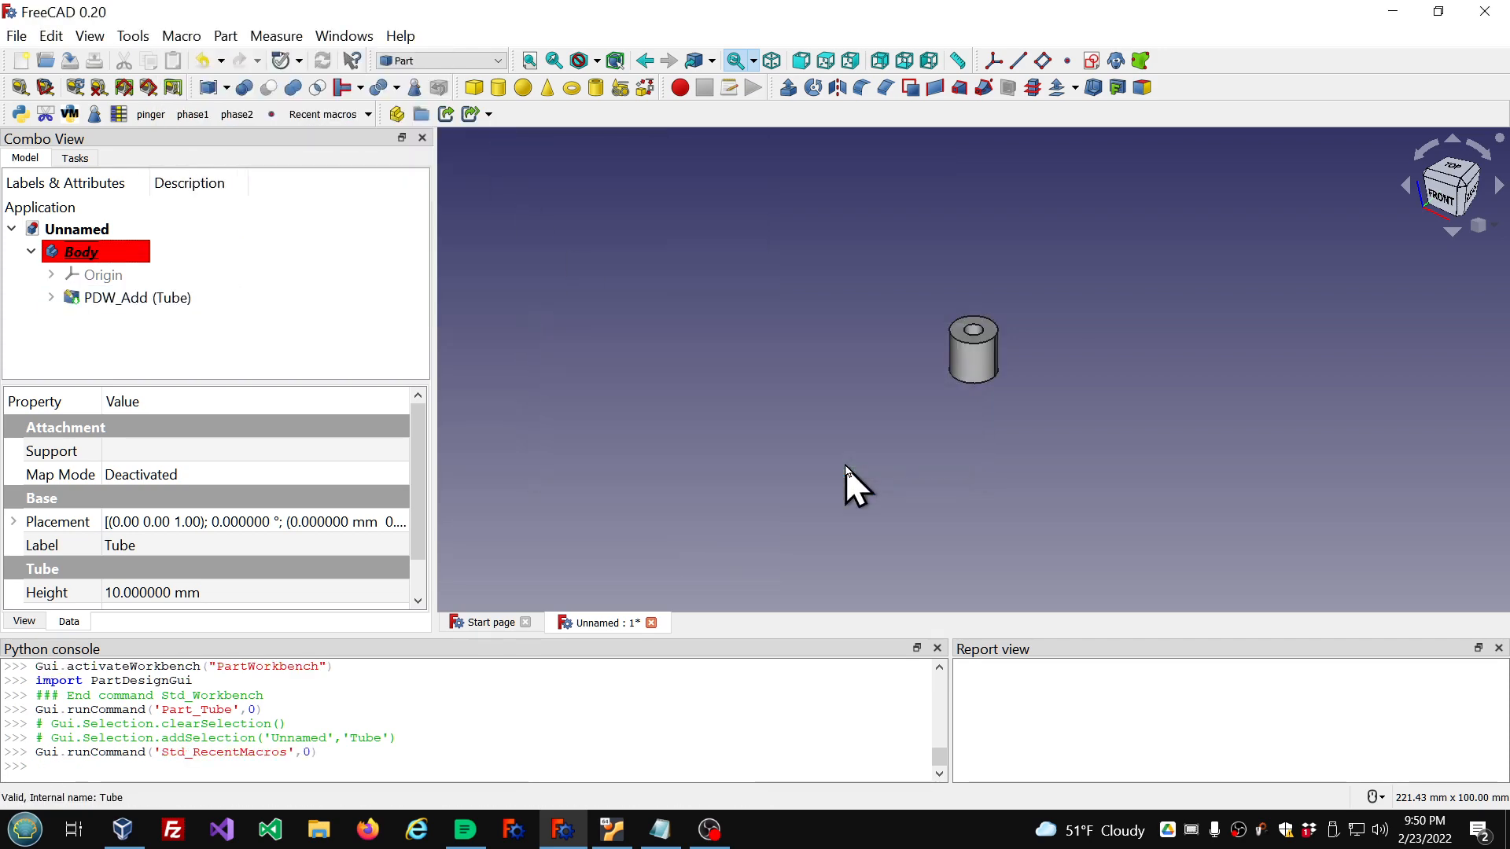
click(54, 298)
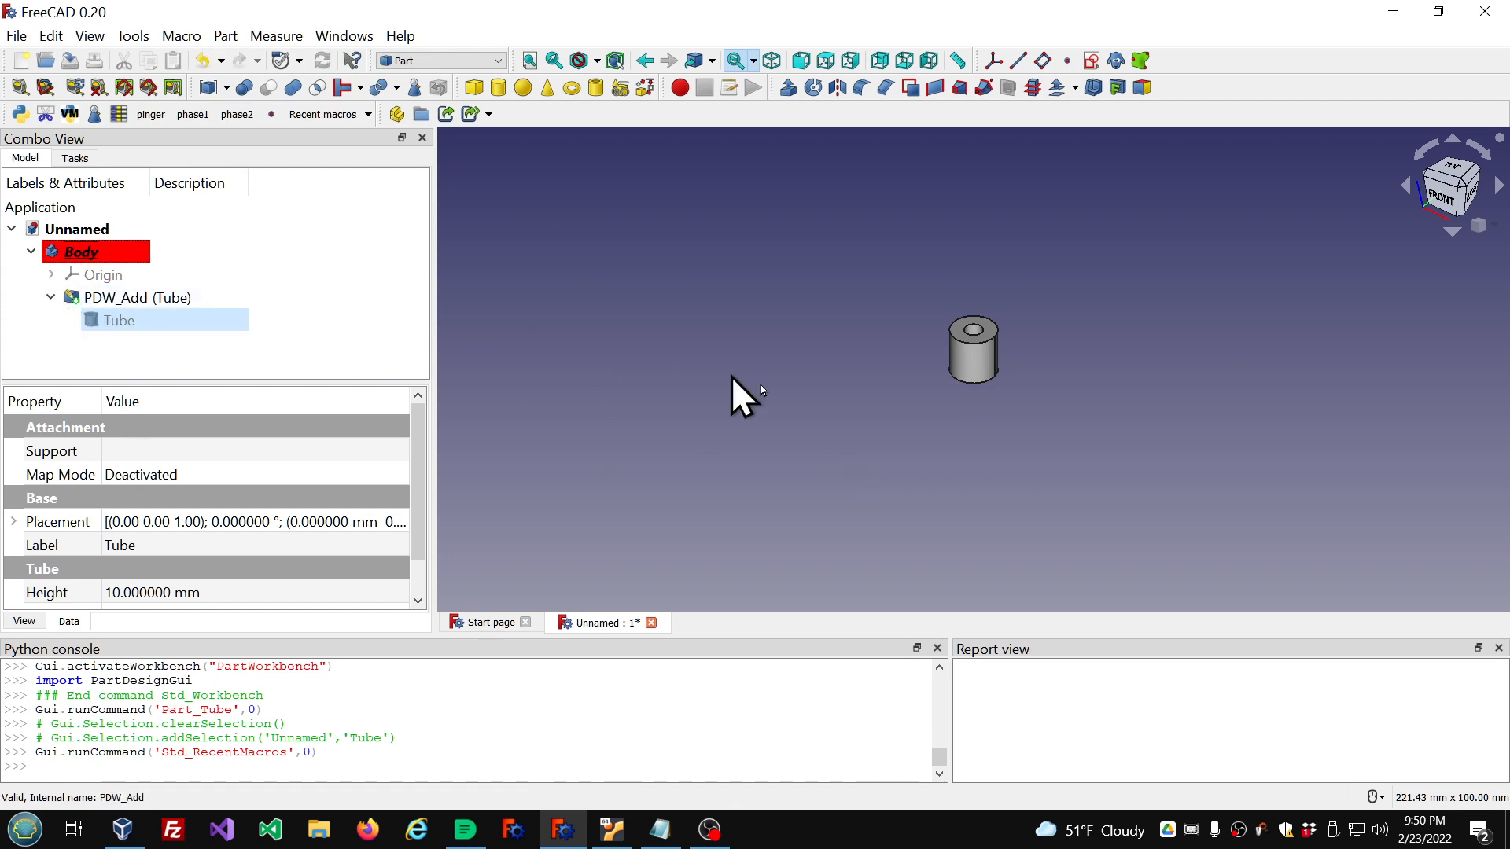
scroll(785, 418, down, 2)
scroll(977, 431, up, 4)
scroll(863, 231, up, 2)
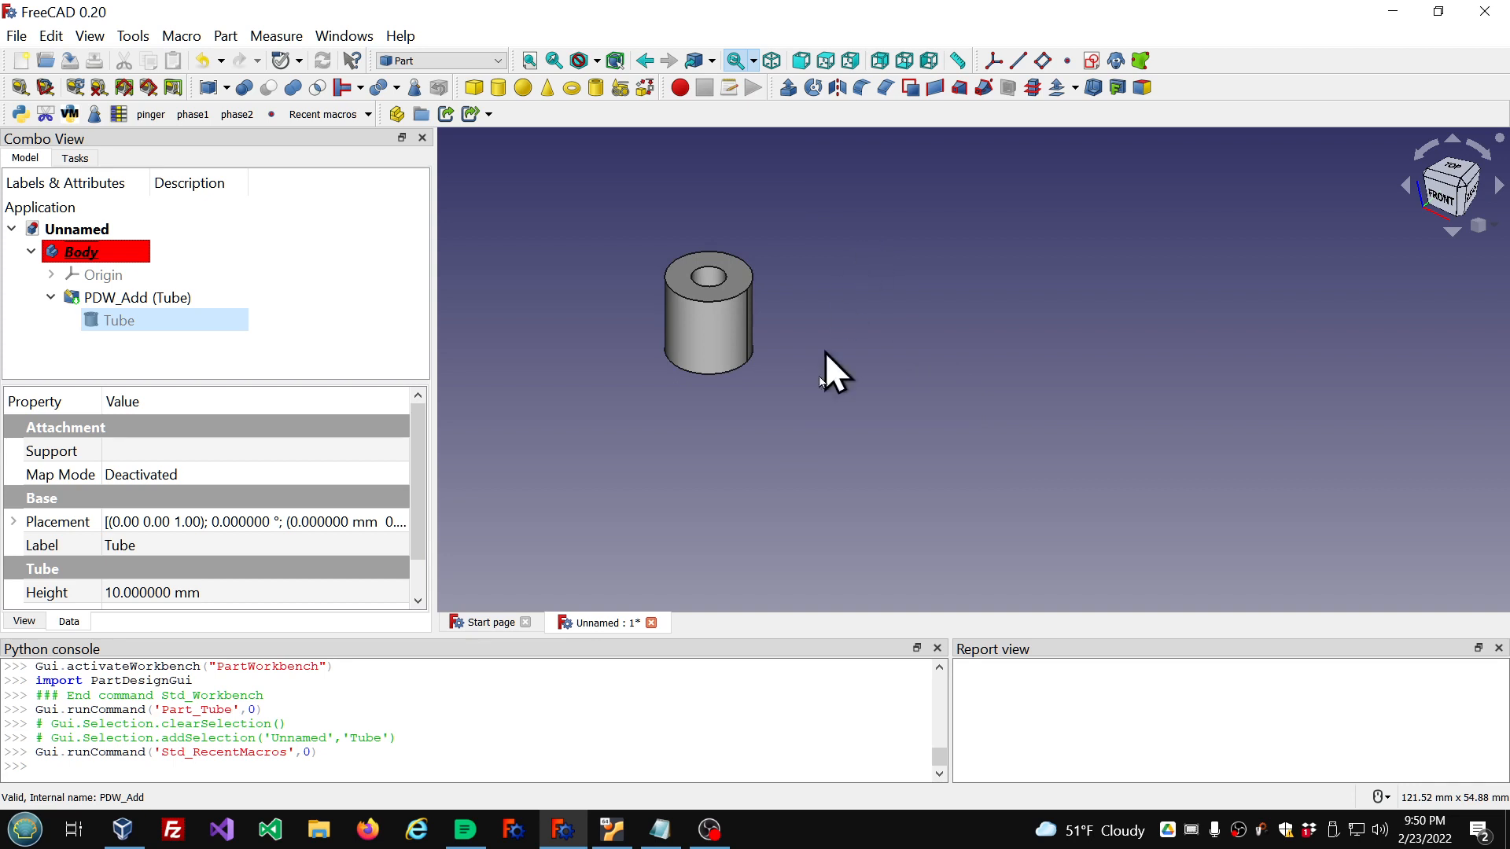
Step: Switch to the Notepad list of dependency cases, enlarge its window and text, and place it below the tube model
click(661, 829)
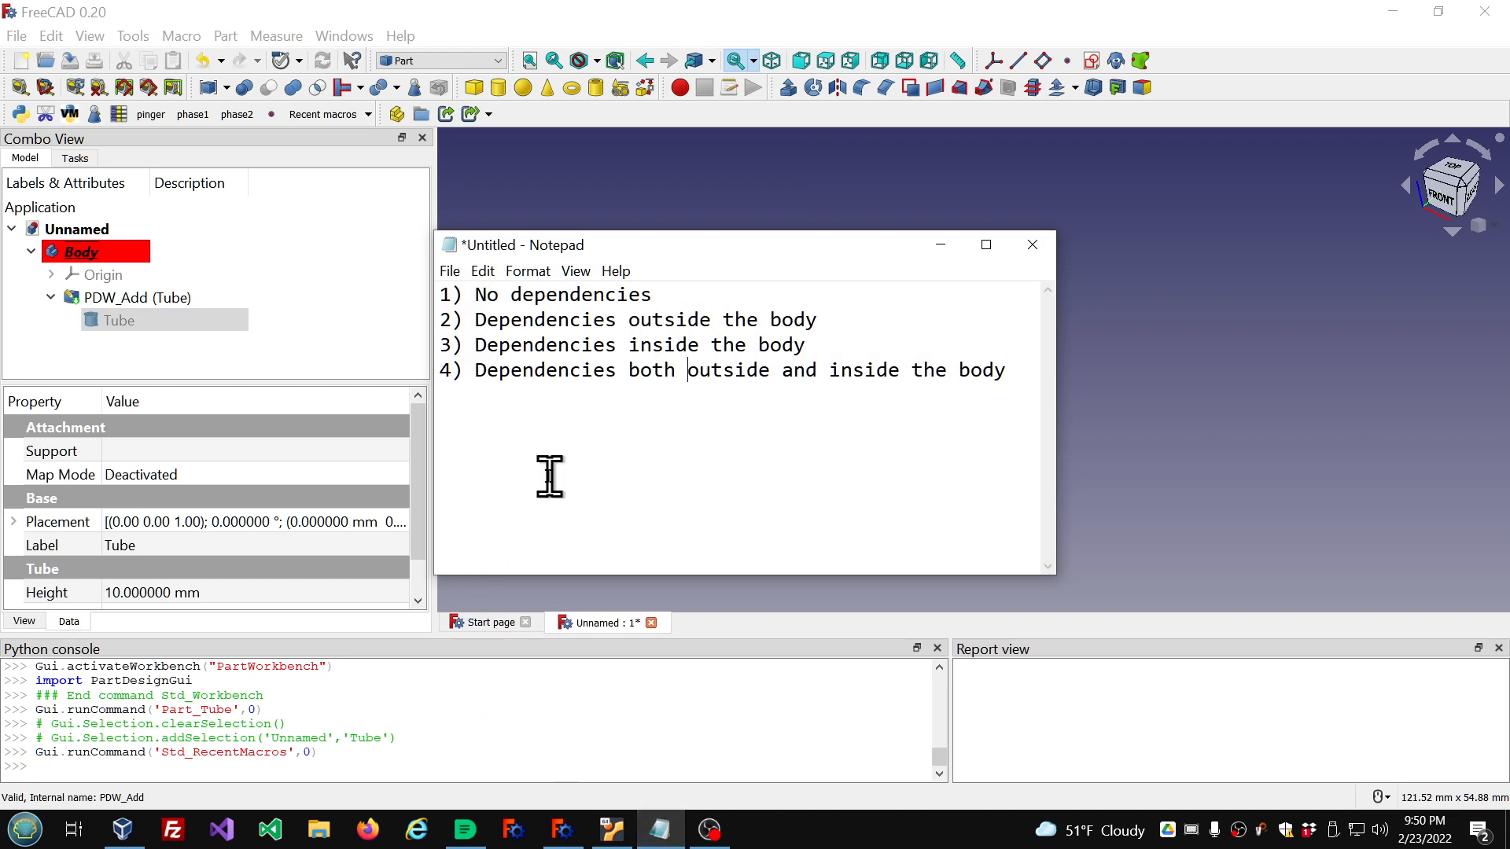
drag(428, 579, 162, 609)
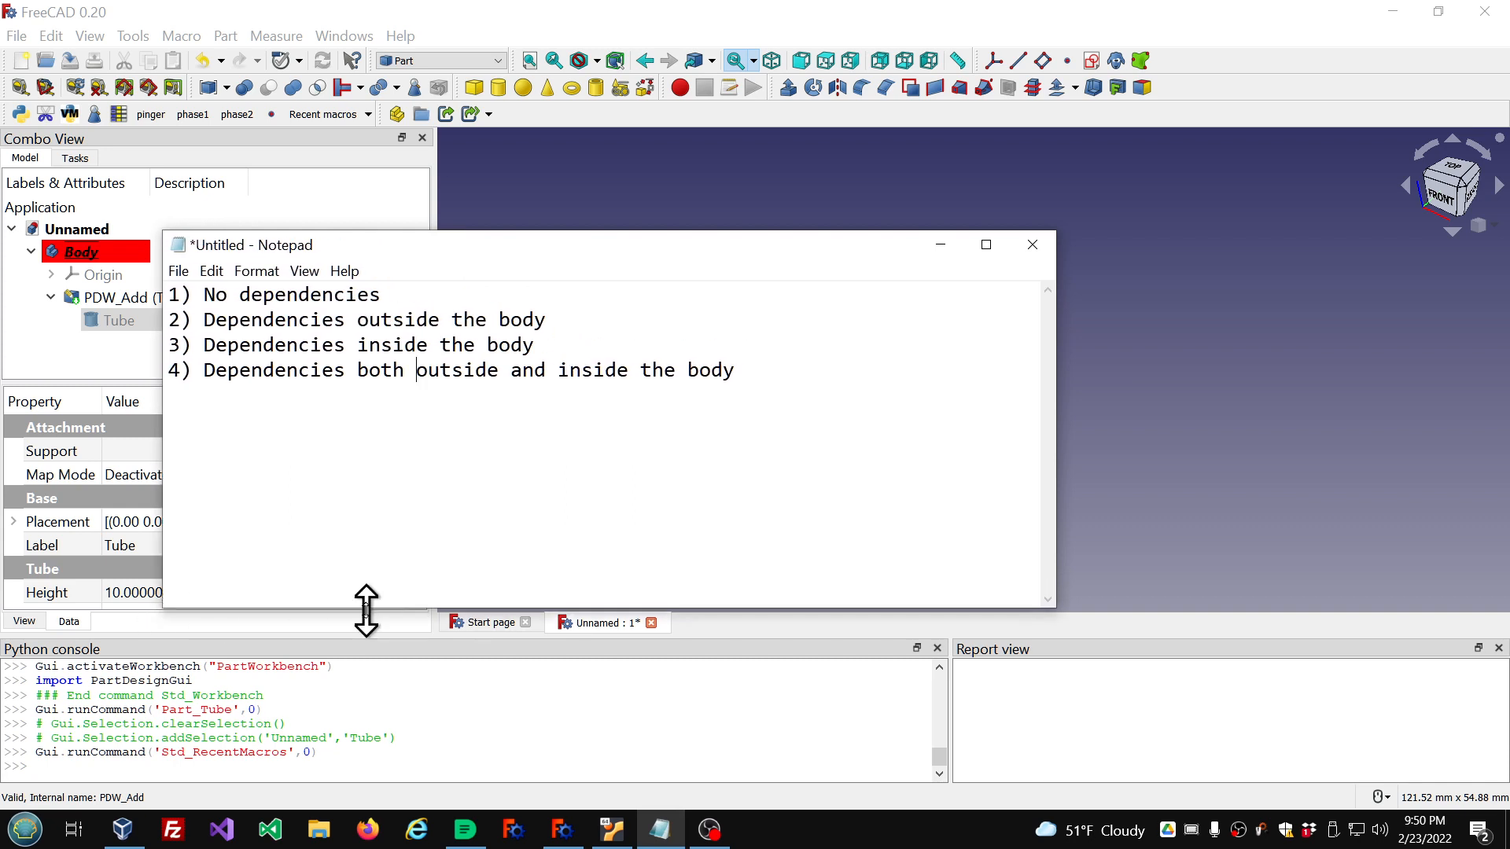
ctrl+scroll(366, 611, up, 5)
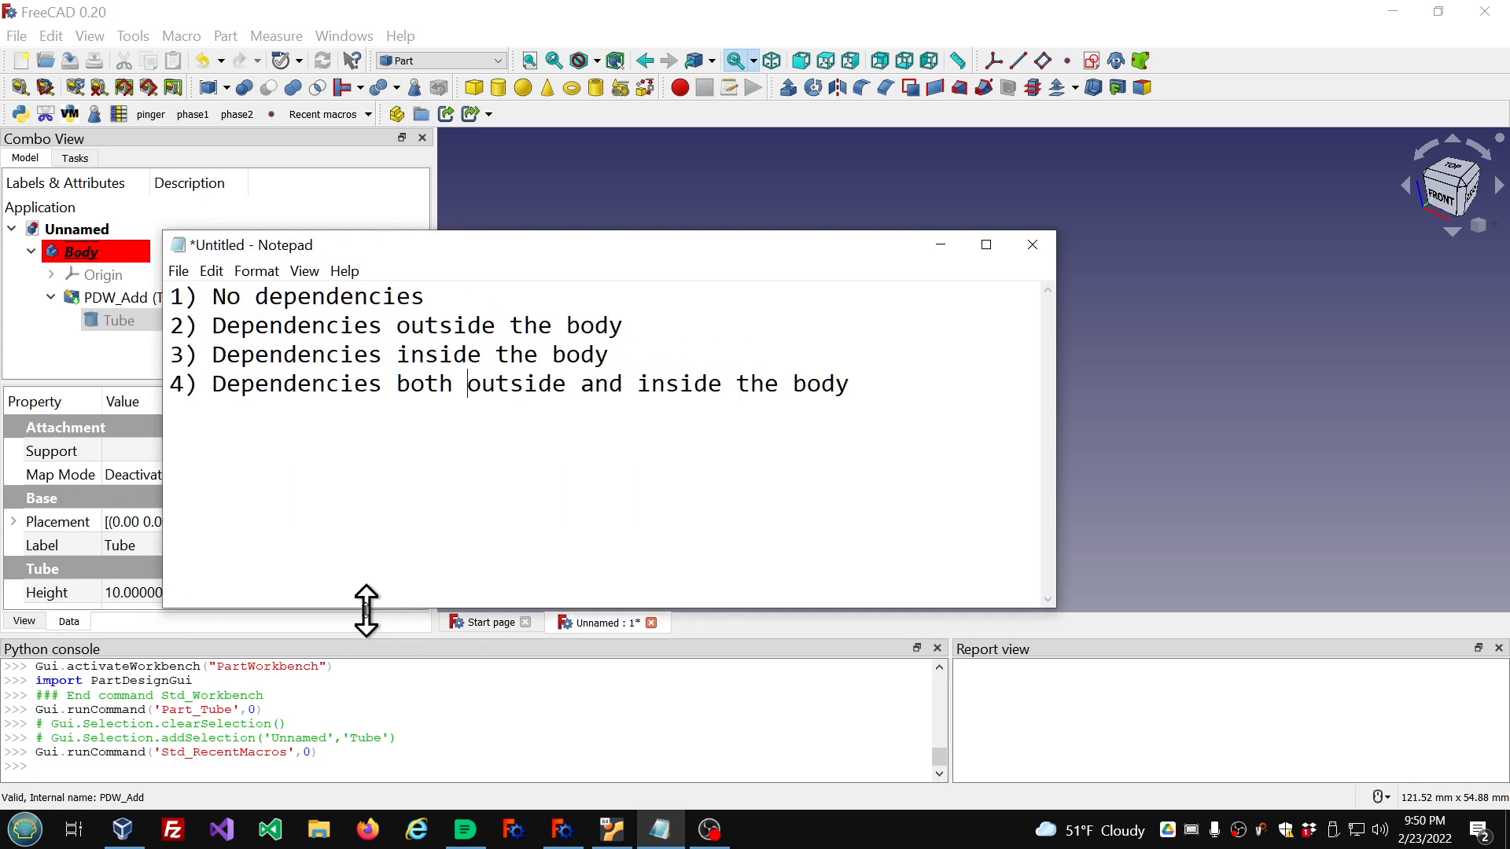
ctrl+scroll(366, 611, up, 1)
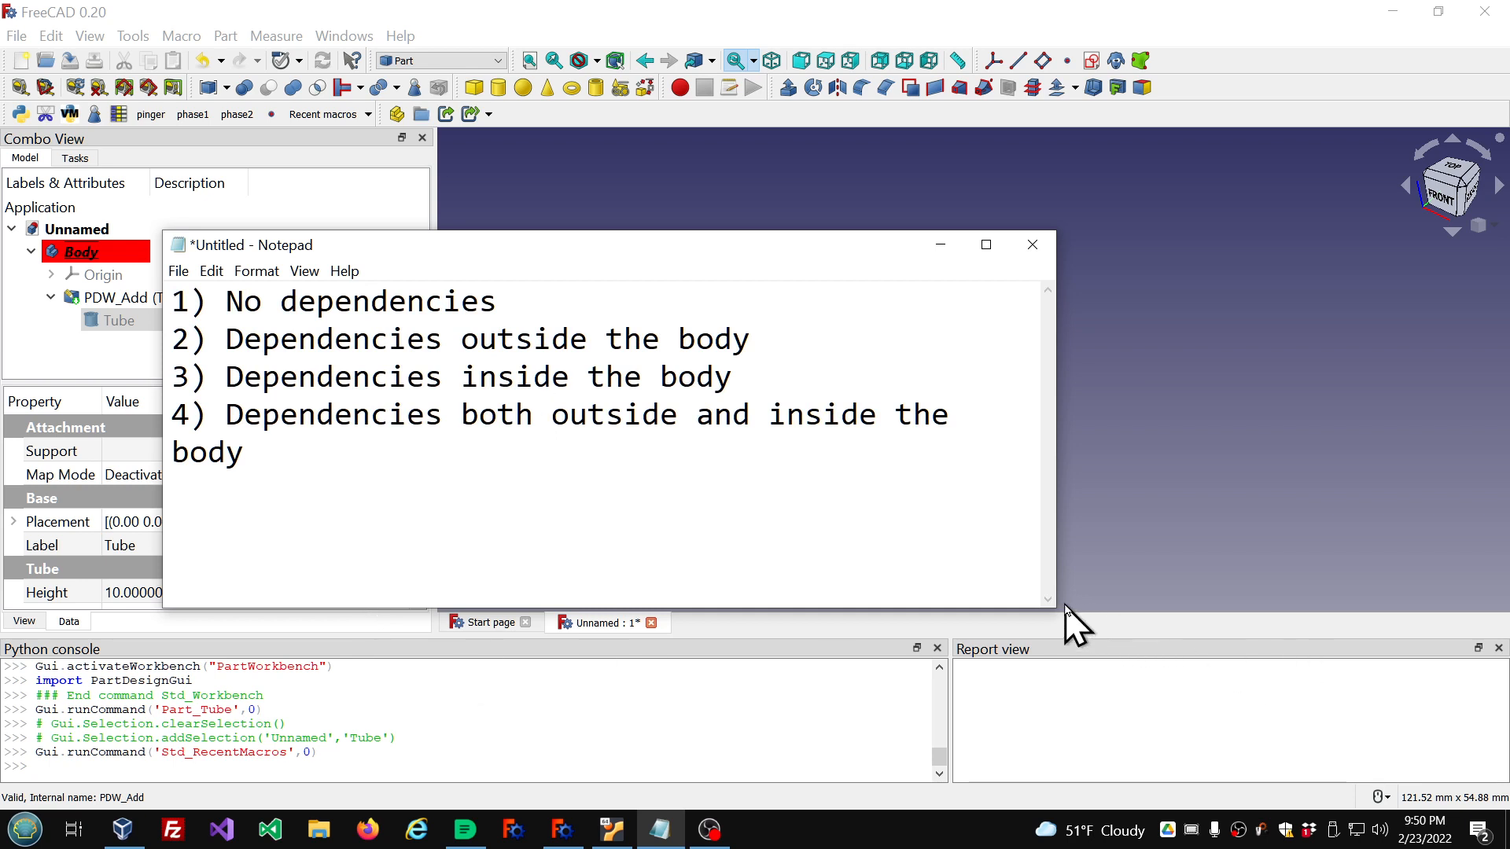
drag(1054, 612, 1133, 597)
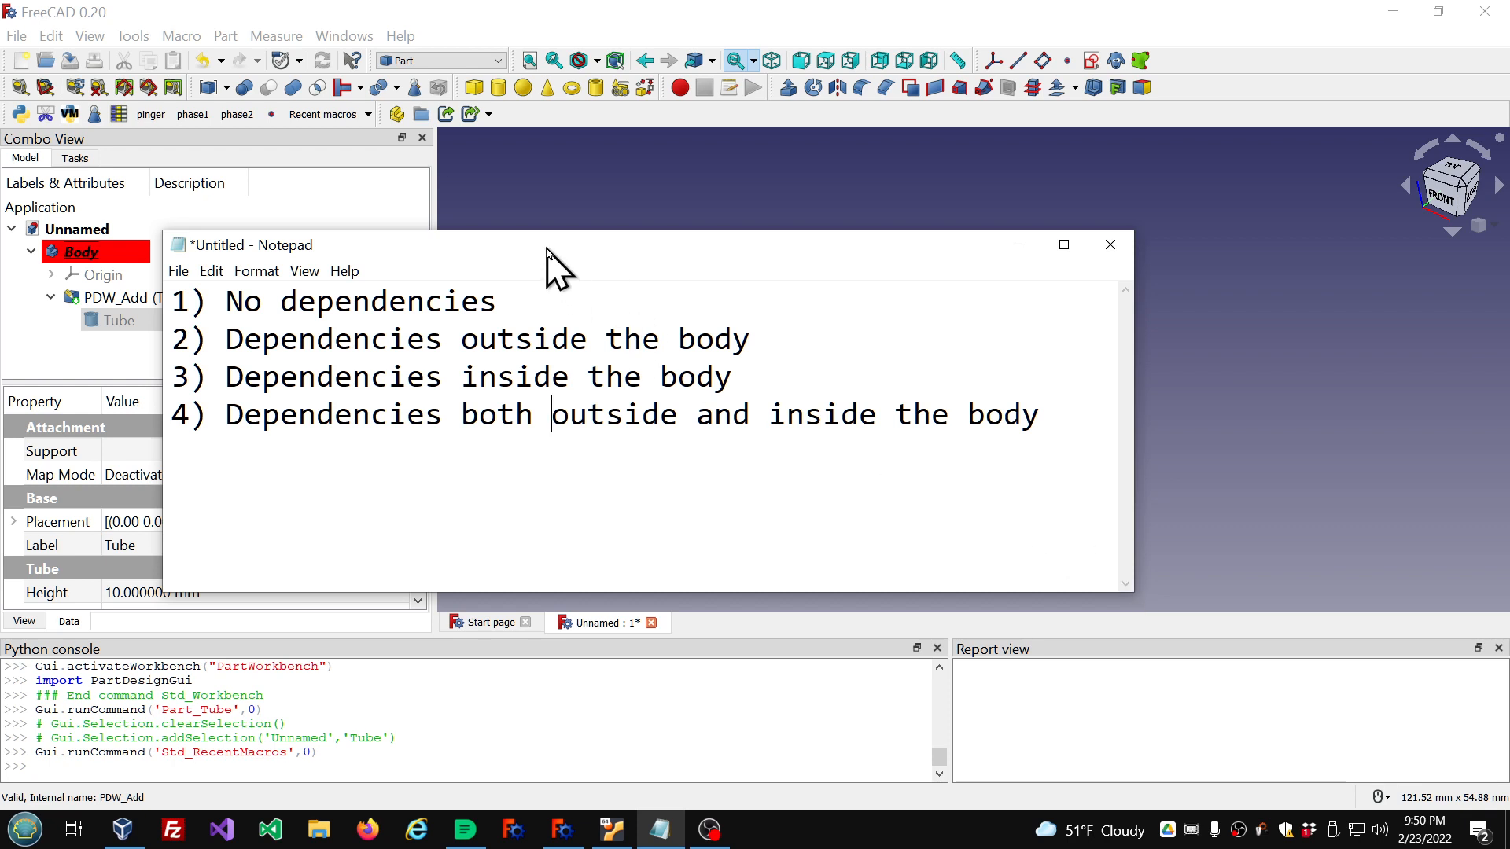
drag(548, 250, 727, 405)
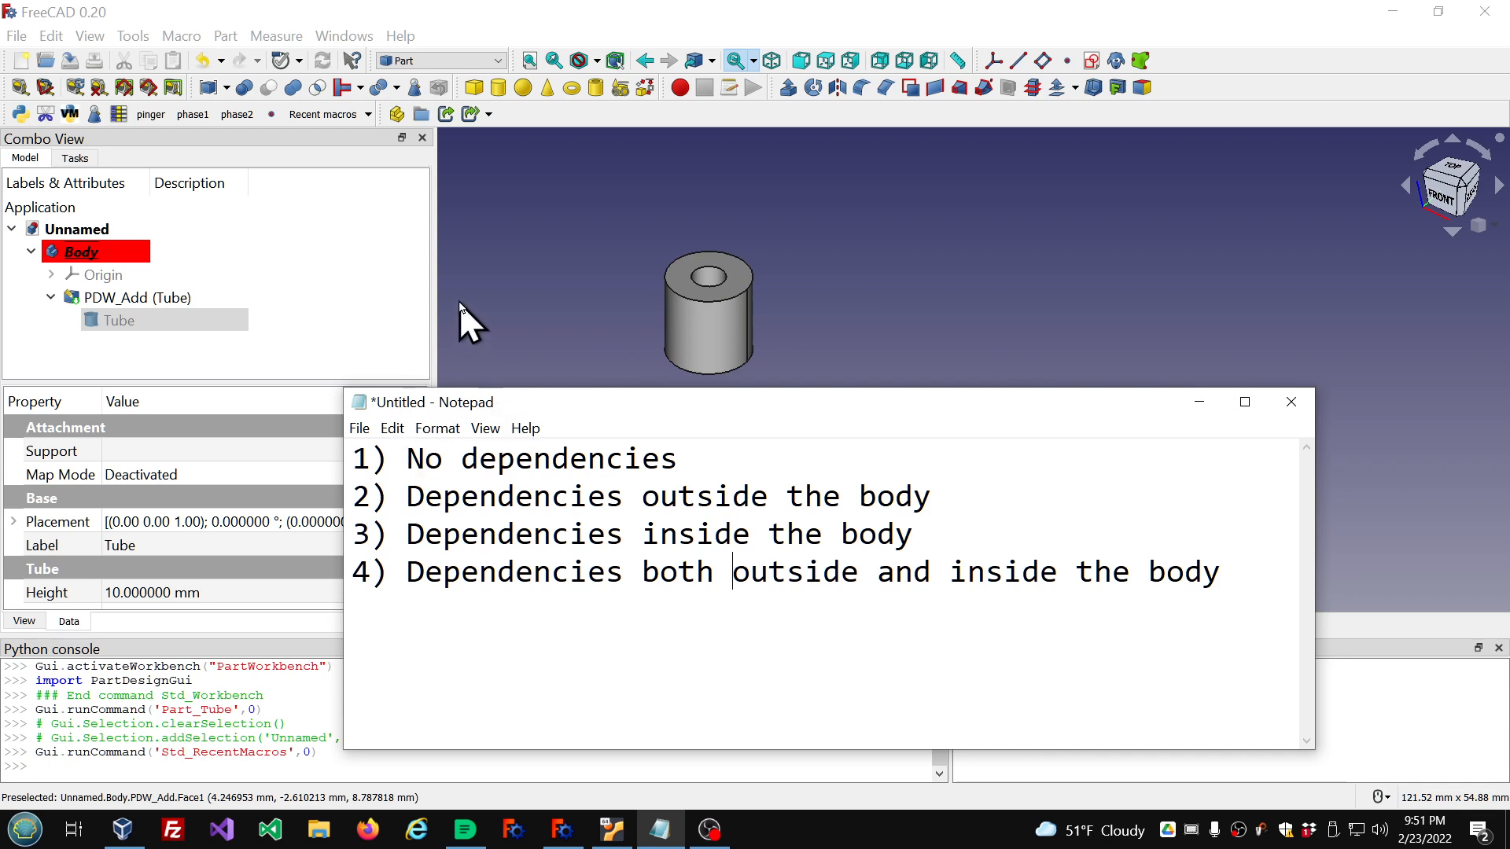
drag(606, 408, 620, 482)
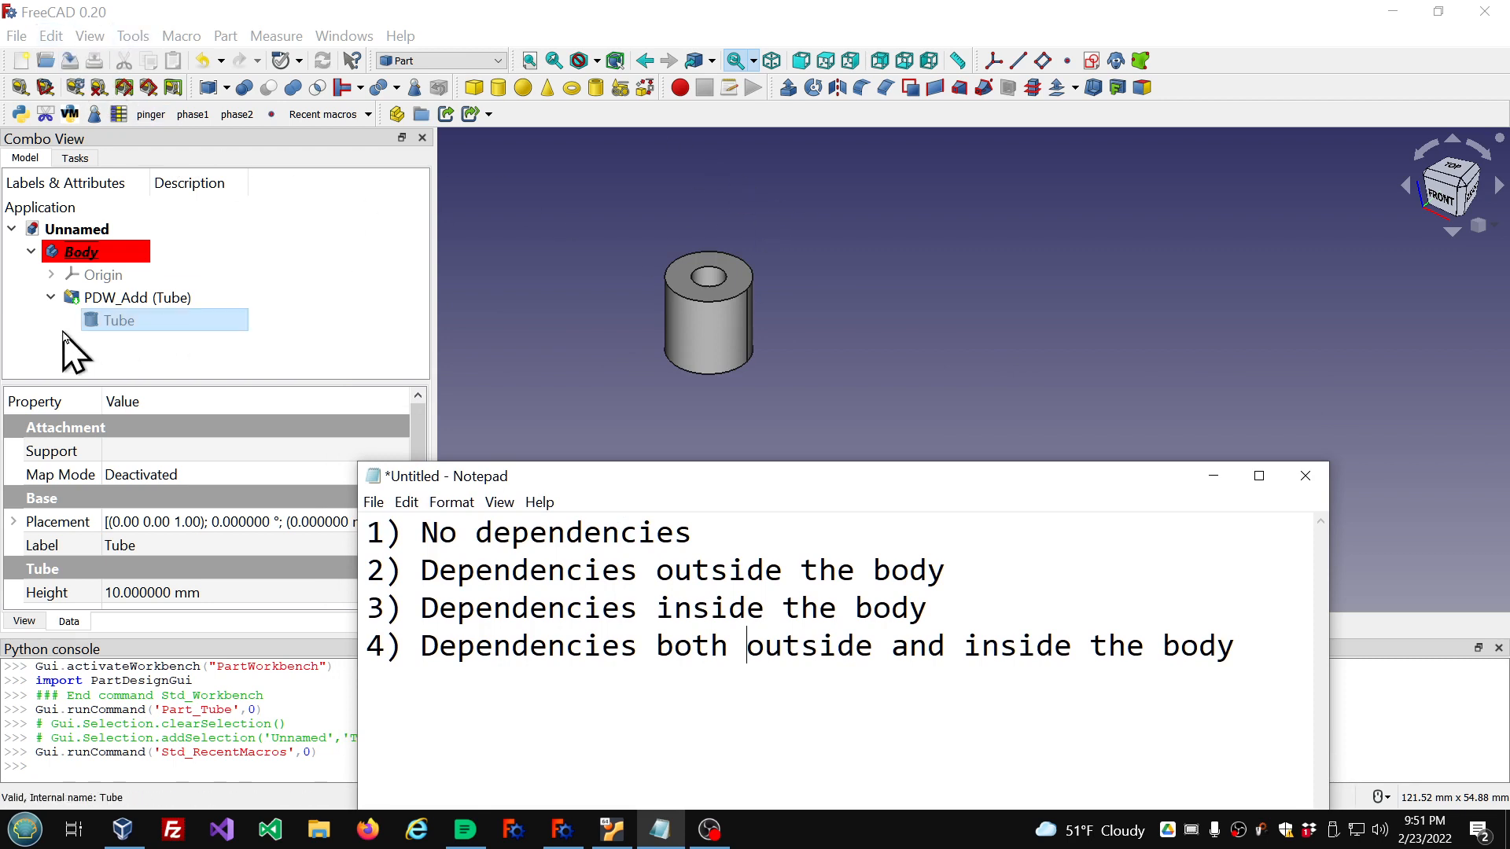
Step: Delete the PDW_Add wrapper feature from the Body and clear the selection
click(107, 303)
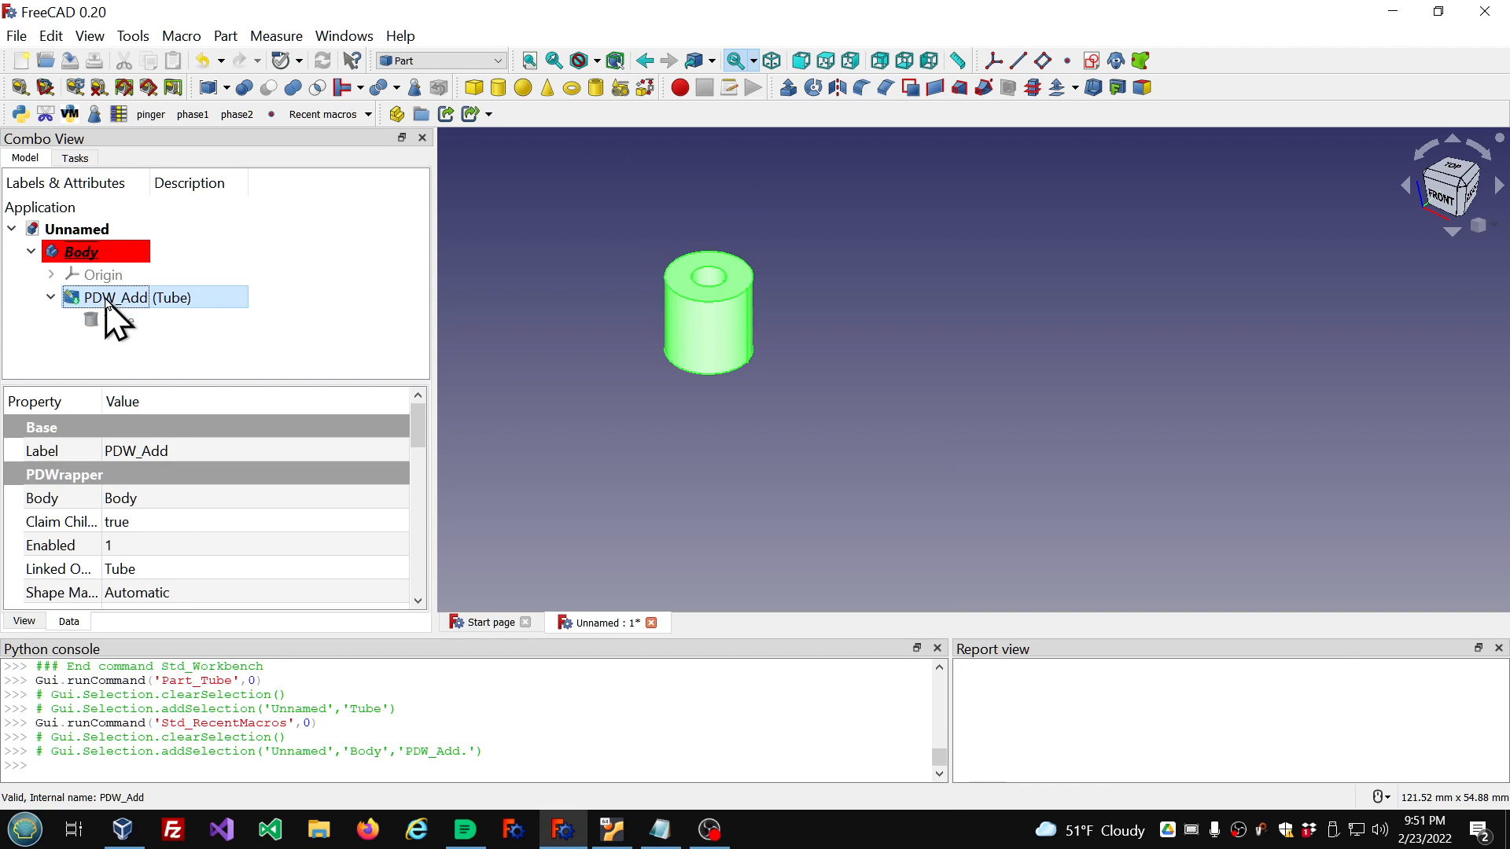
key(Delete)
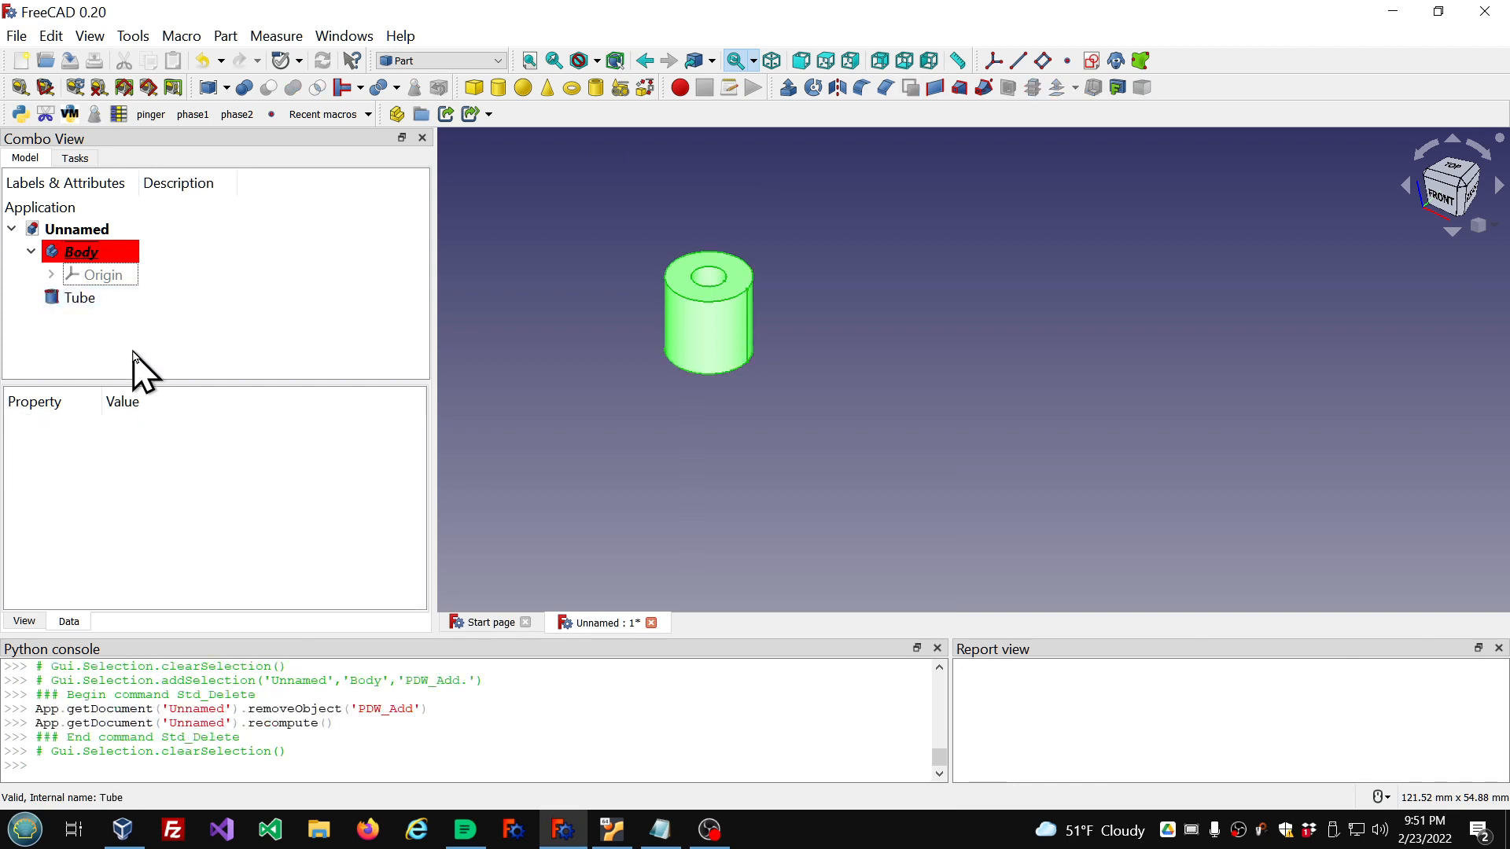
click(31, 252)
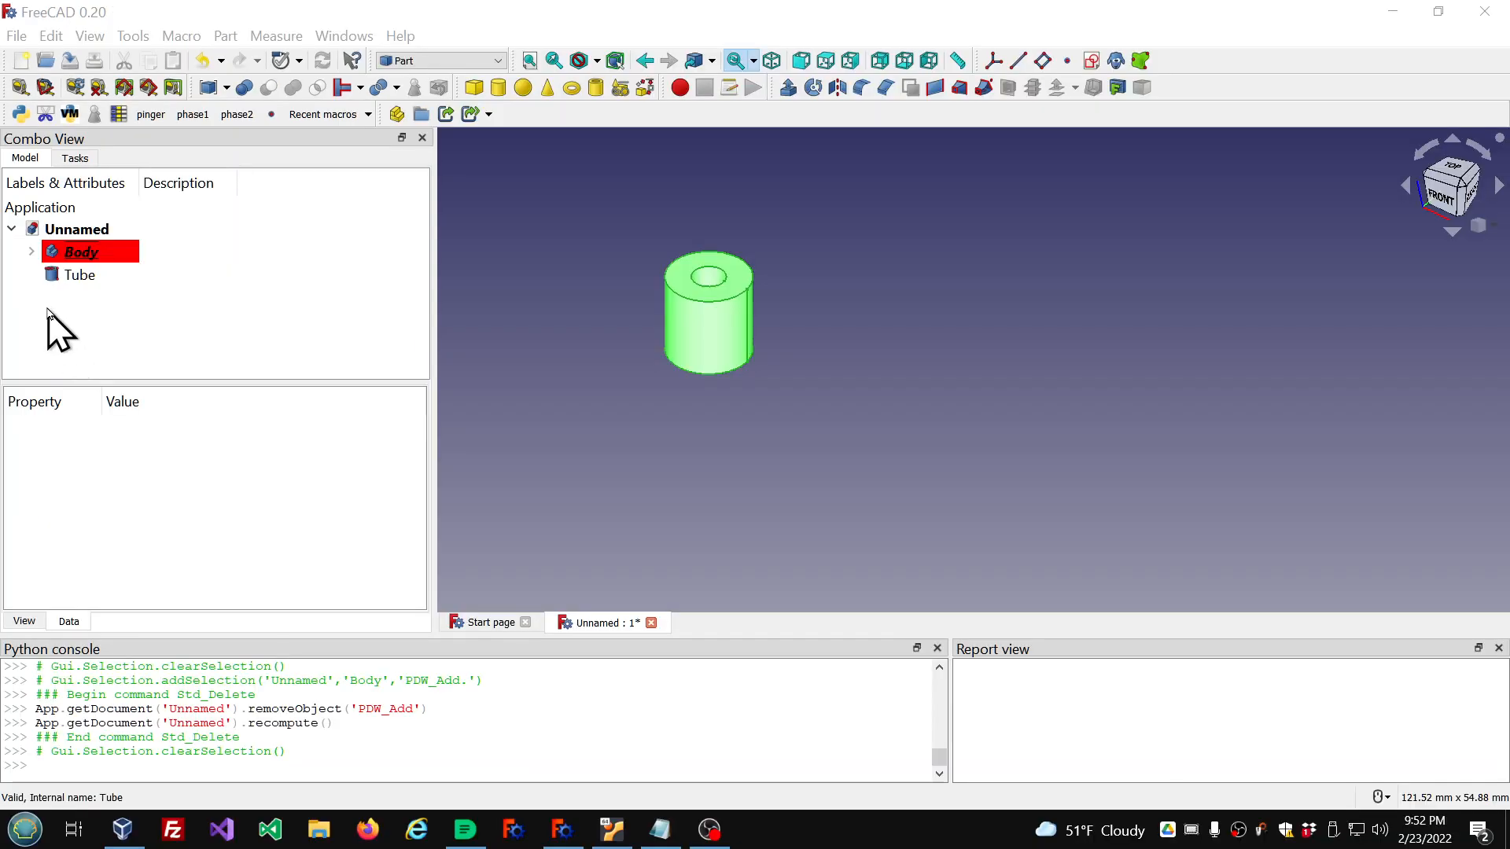
click(32, 251)
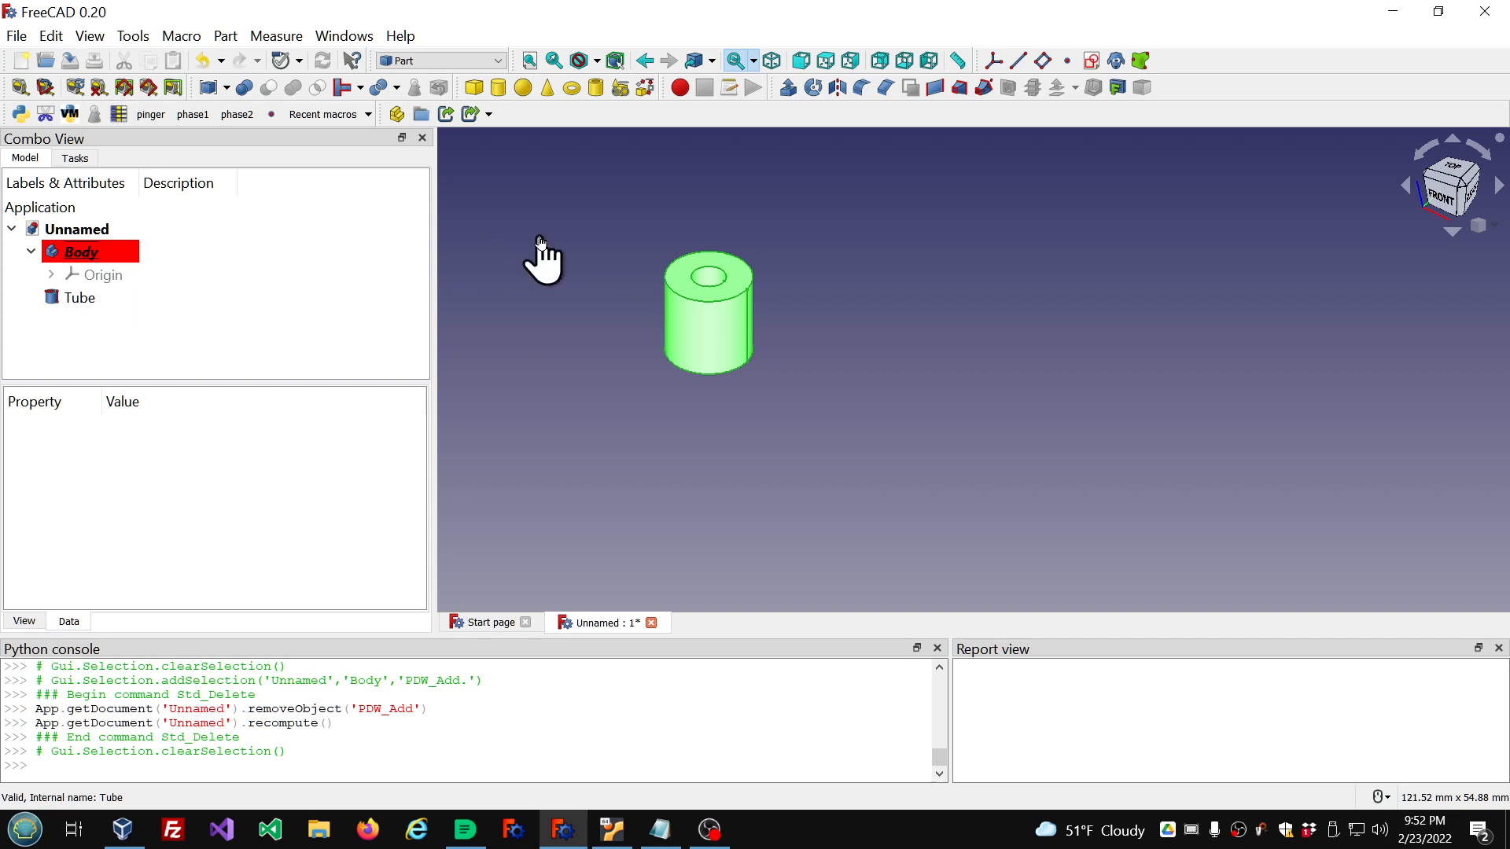
click(707, 335)
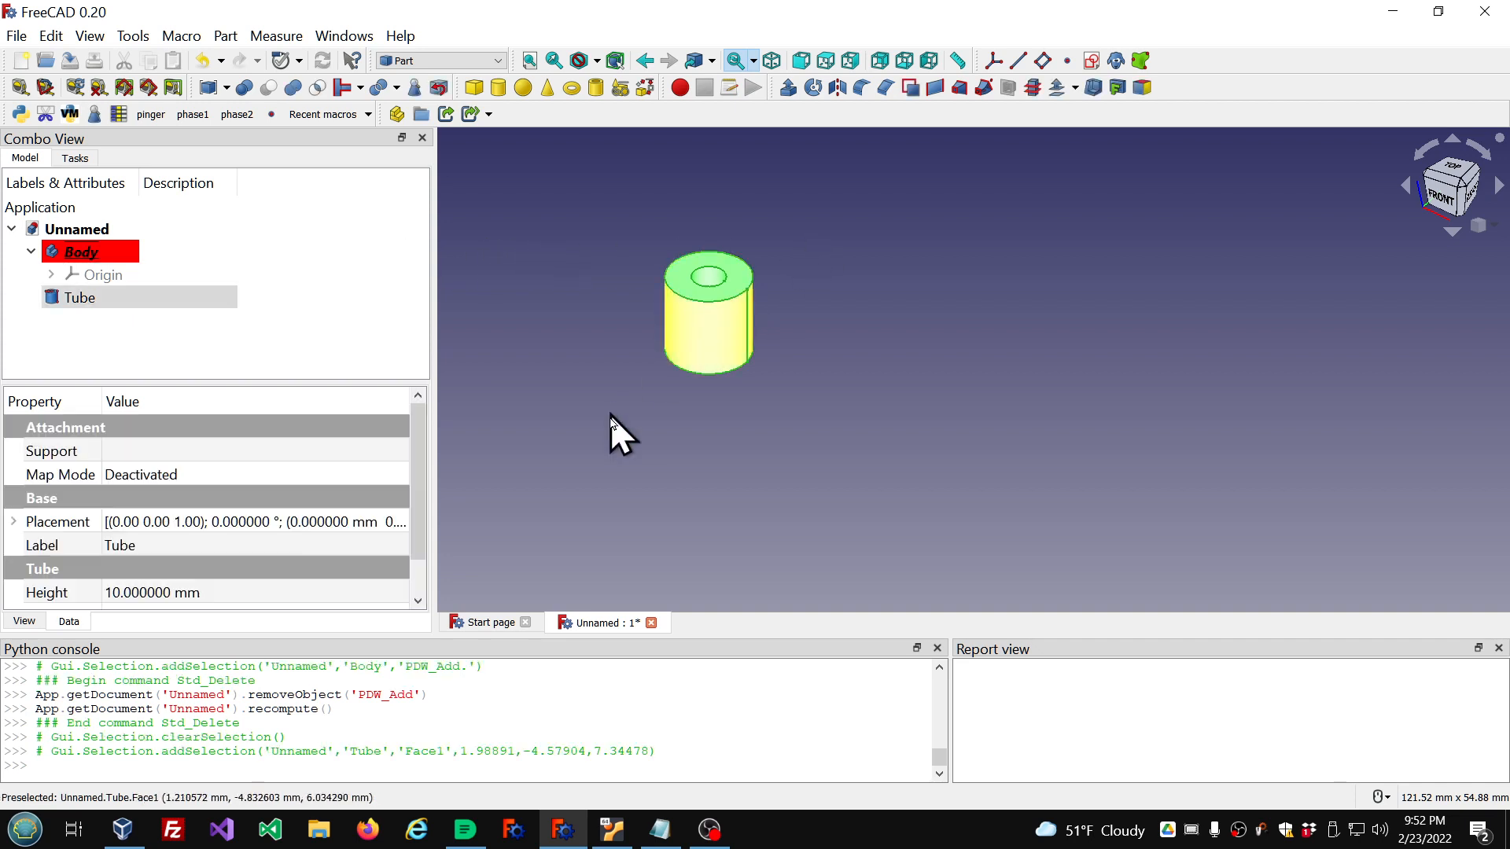
click(616, 442)
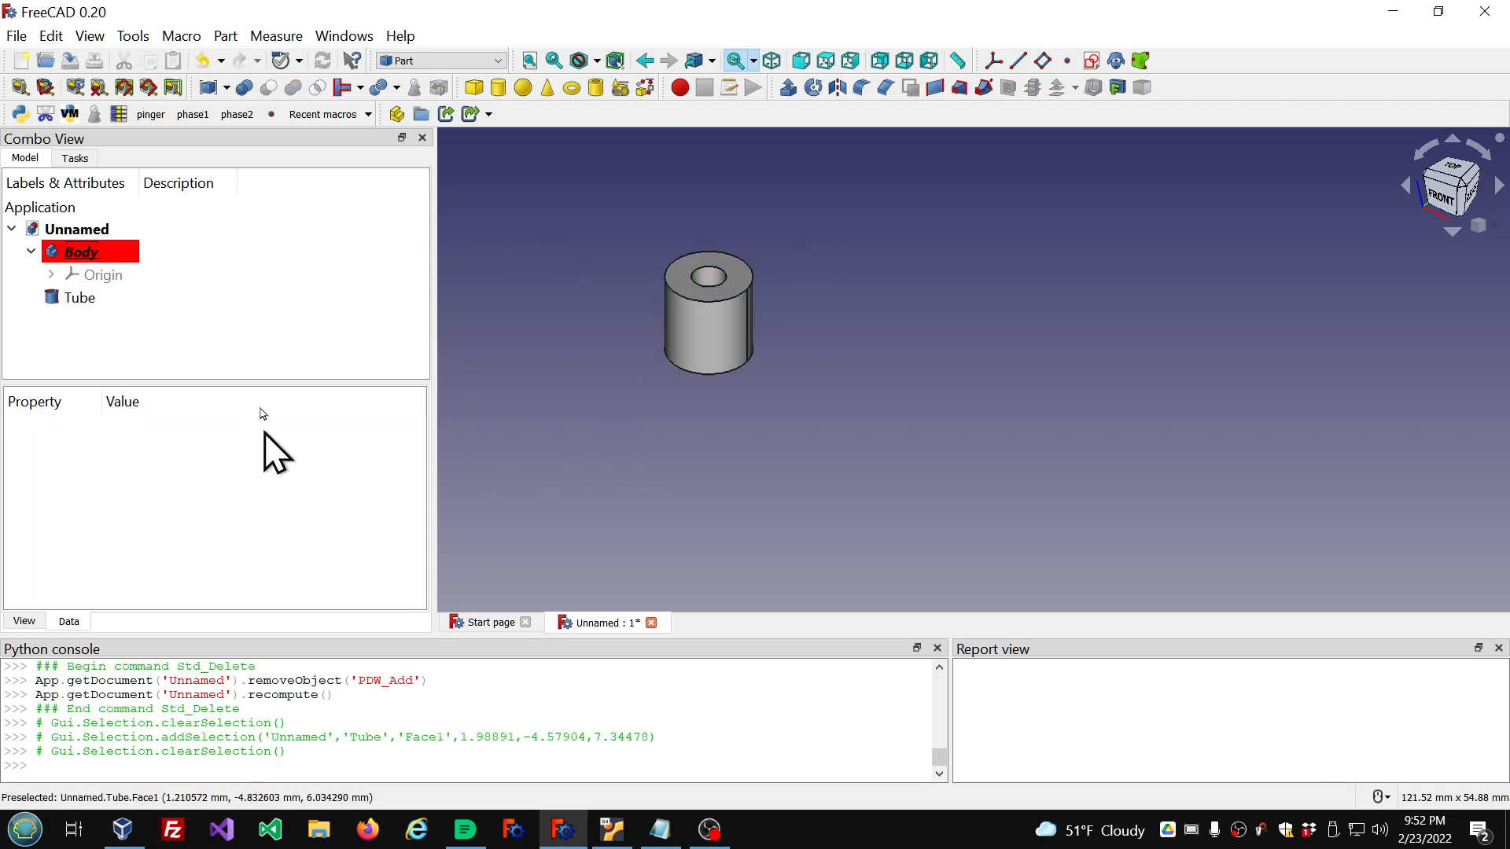
Step: In the Part Design workbench, create a shape binder of the whole Tube inside the Body
click(81, 299)
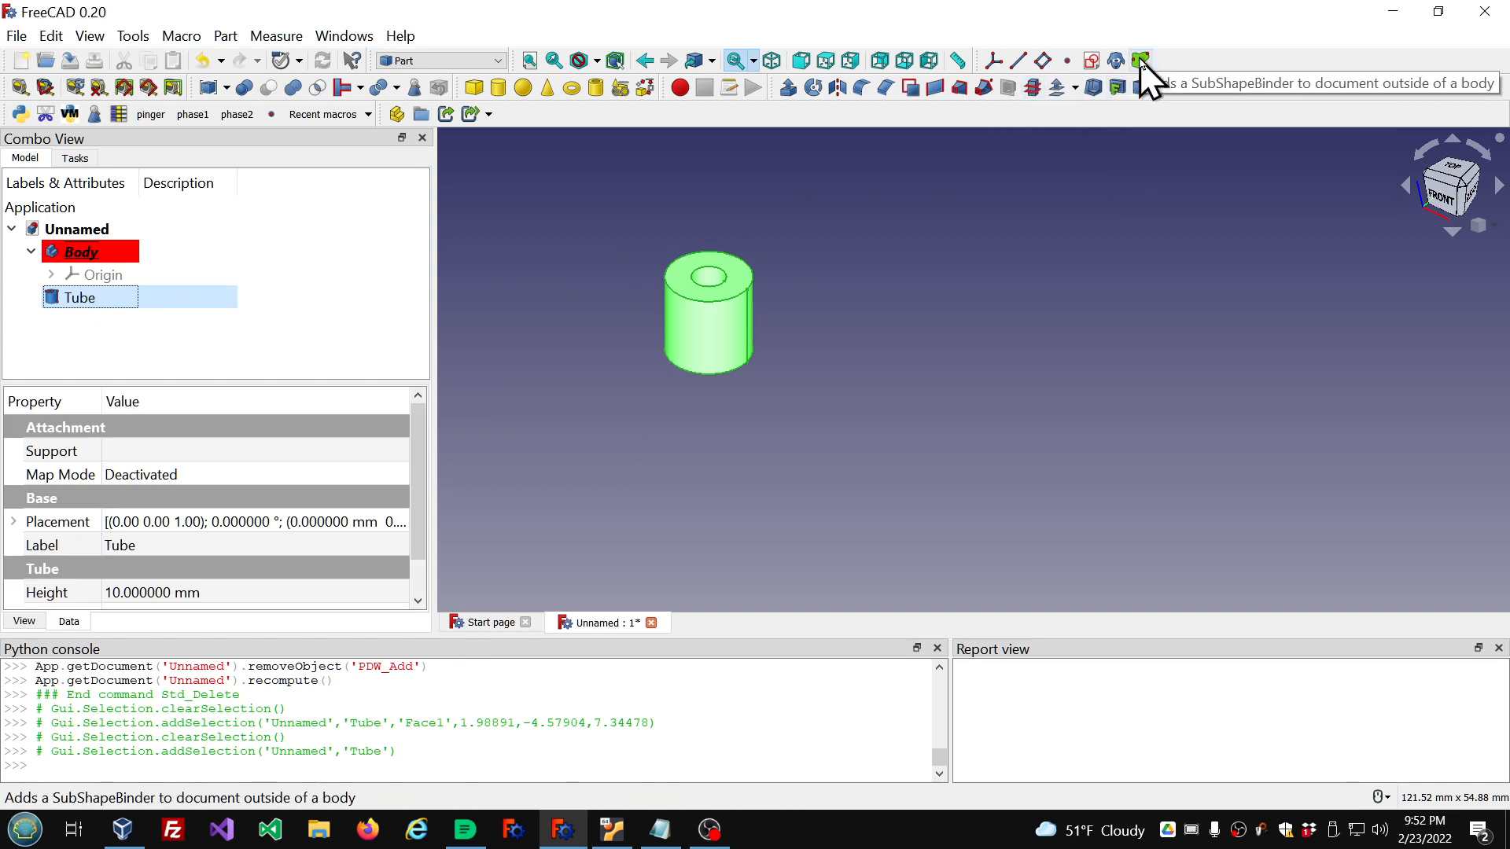
click(474, 61)
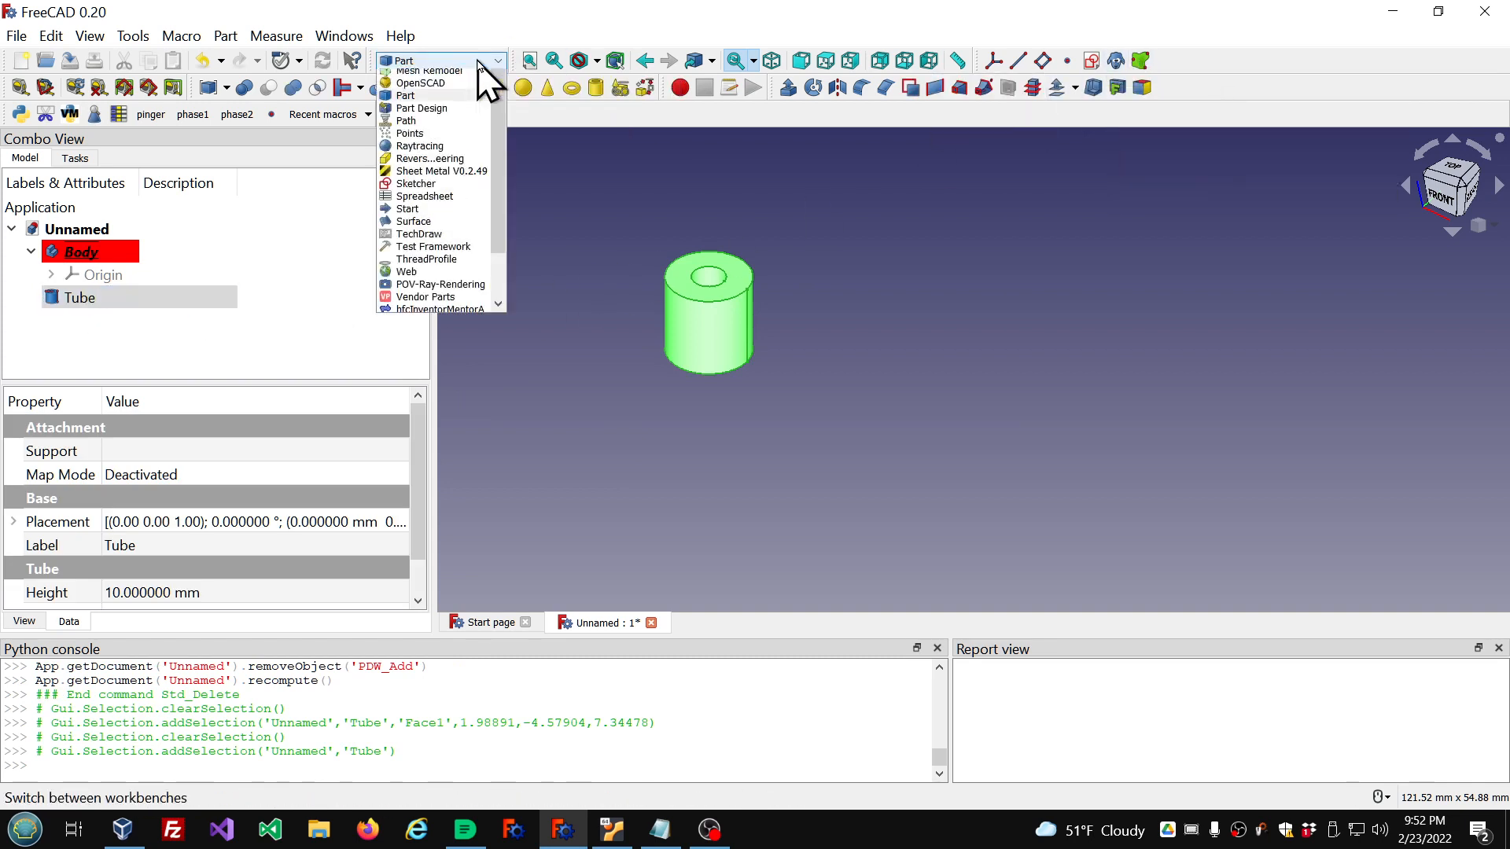
click(427, 289)
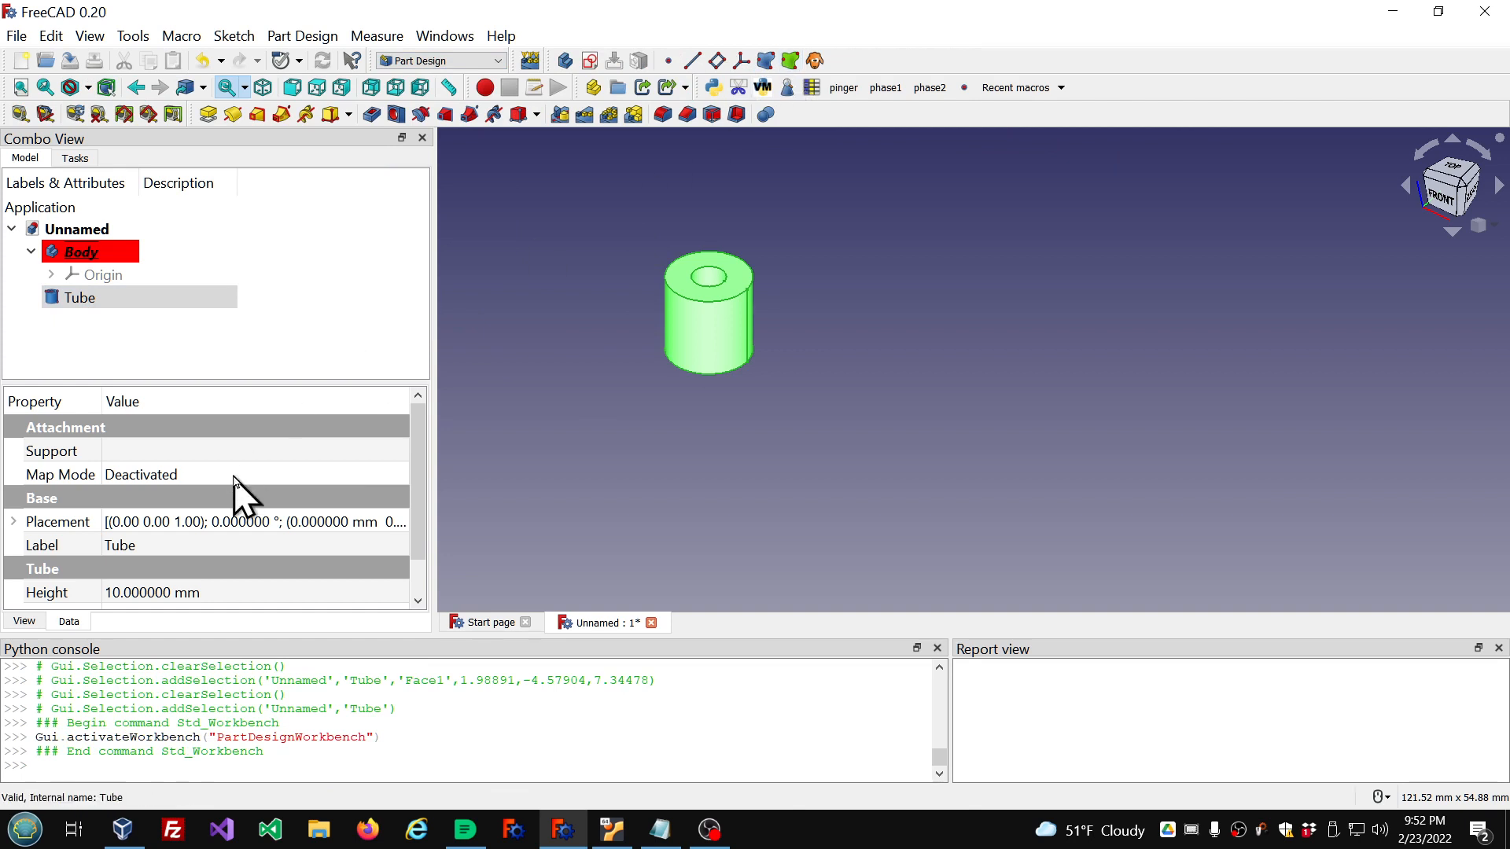
click(162, 351)
click(89, 302)
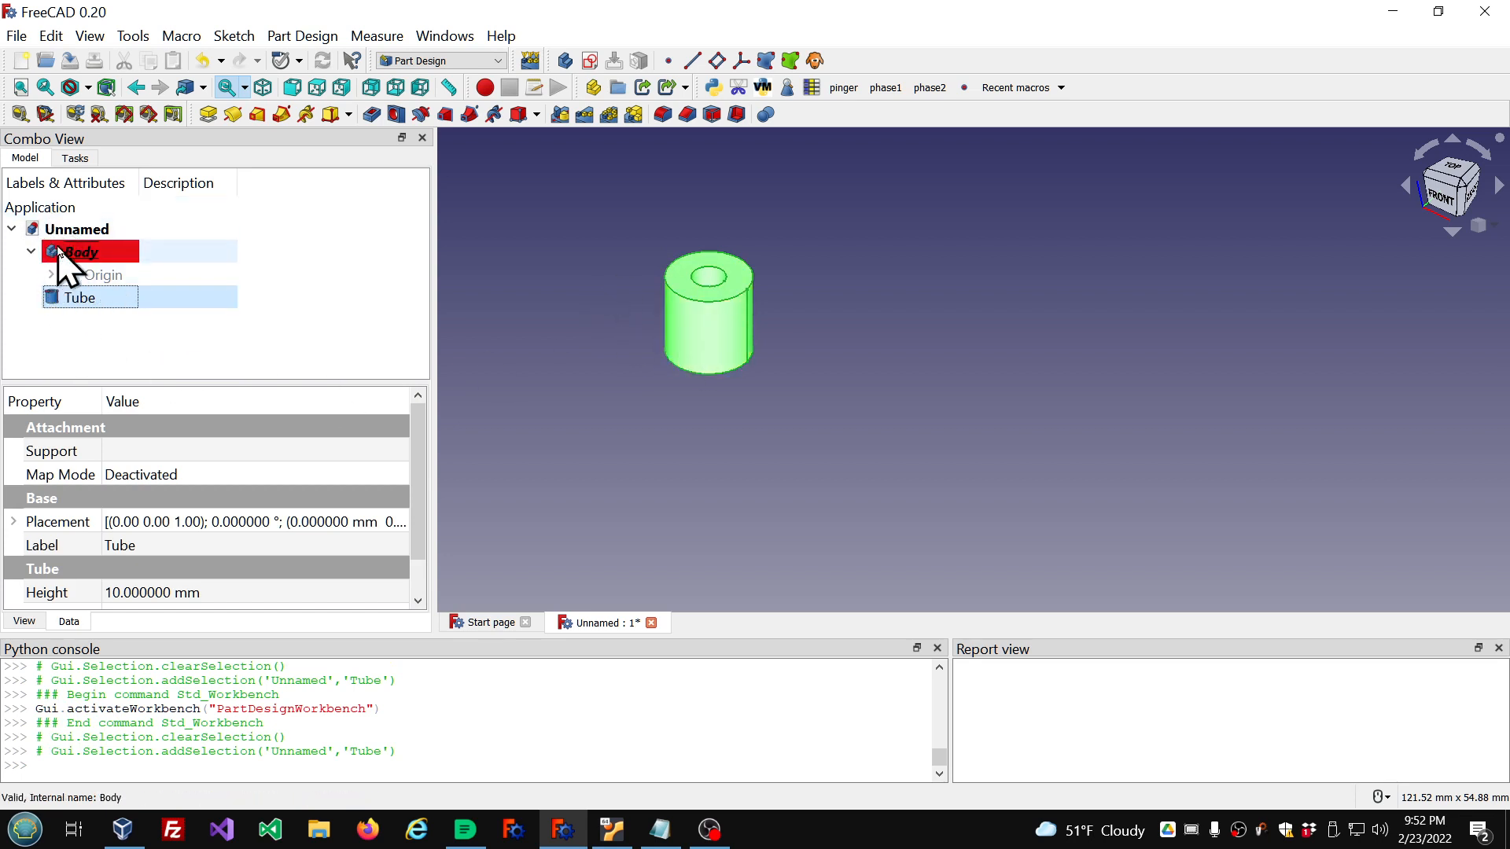
click(766, 63)
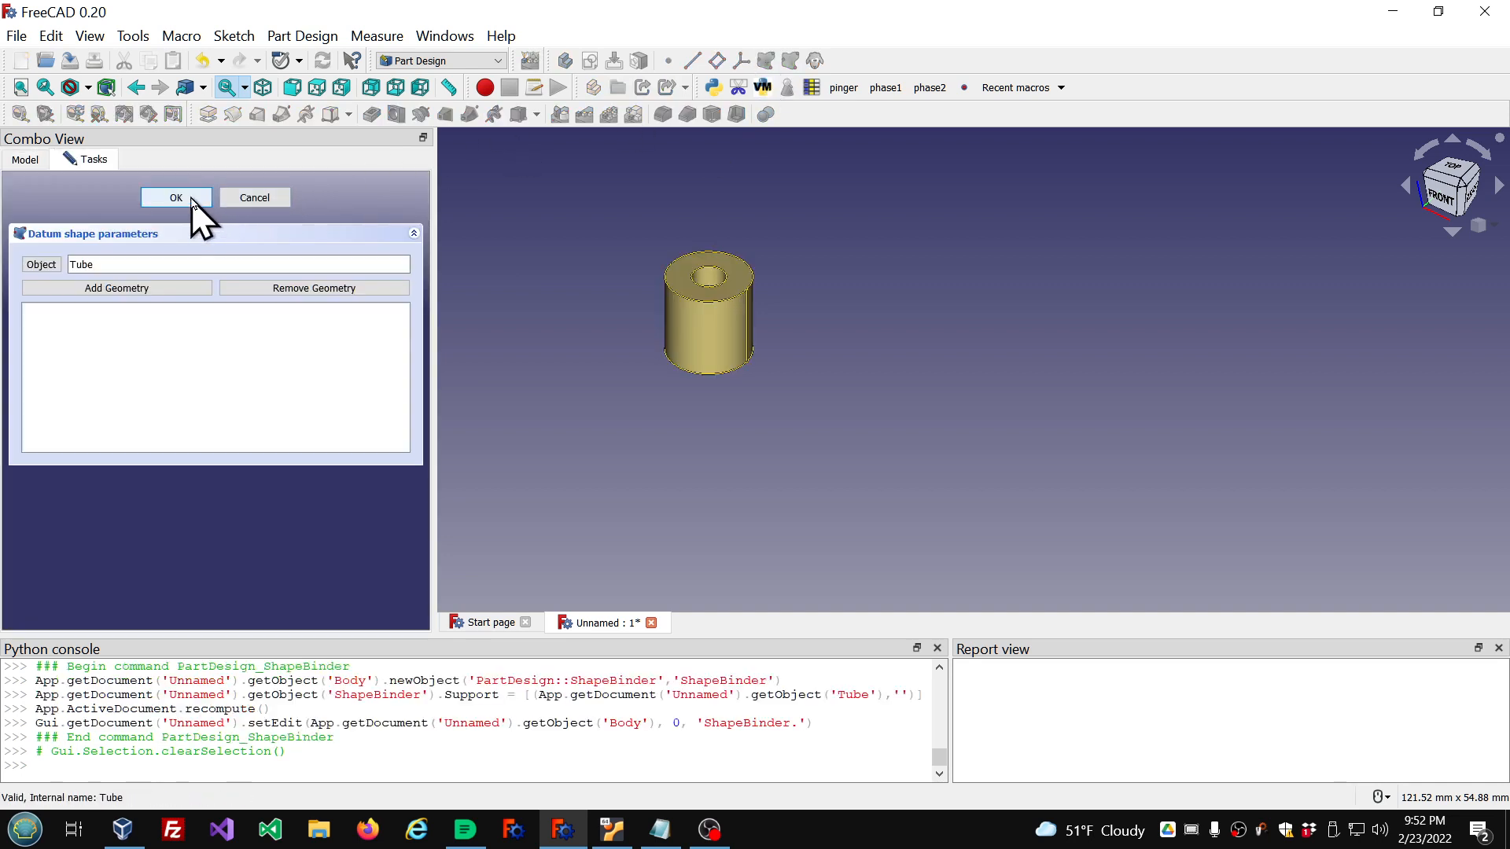
click(176, 198)
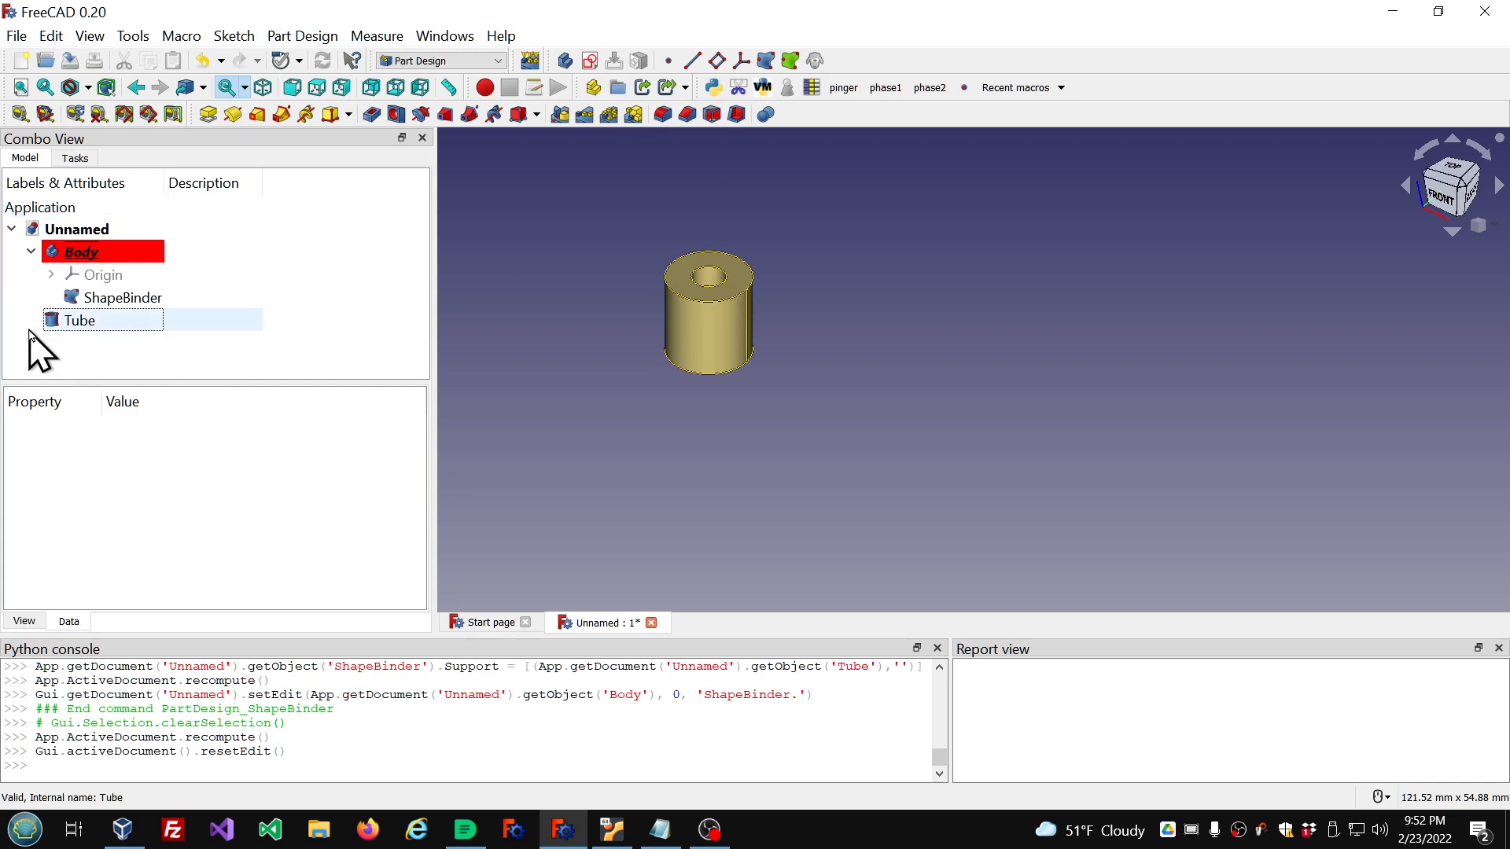
Step: Hide the original Tube and check the properties of the ShapeBinder in the Body
click(78, 322)
key(space)
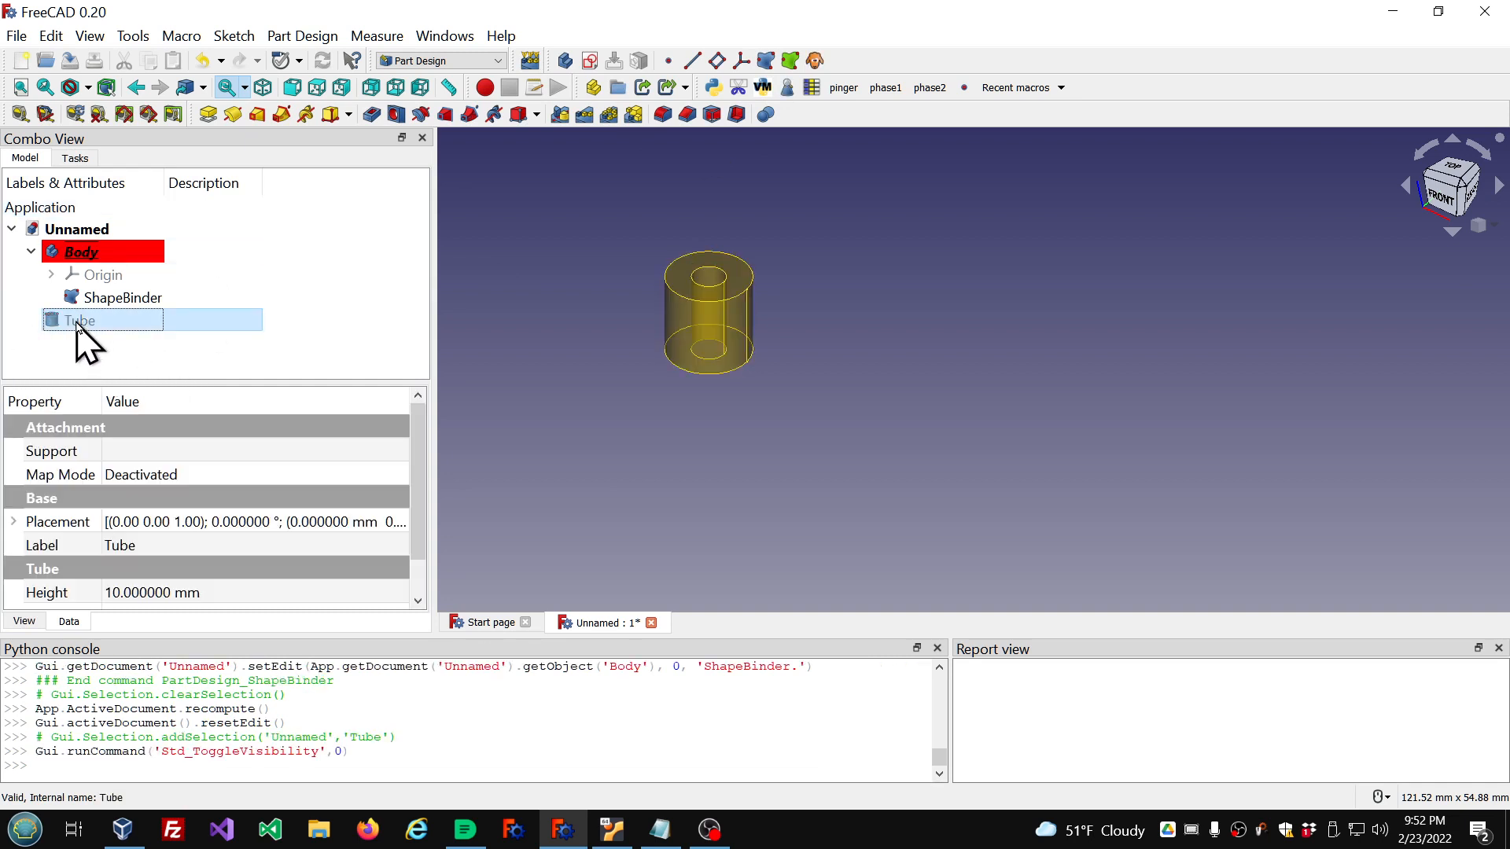
click(101, 374)
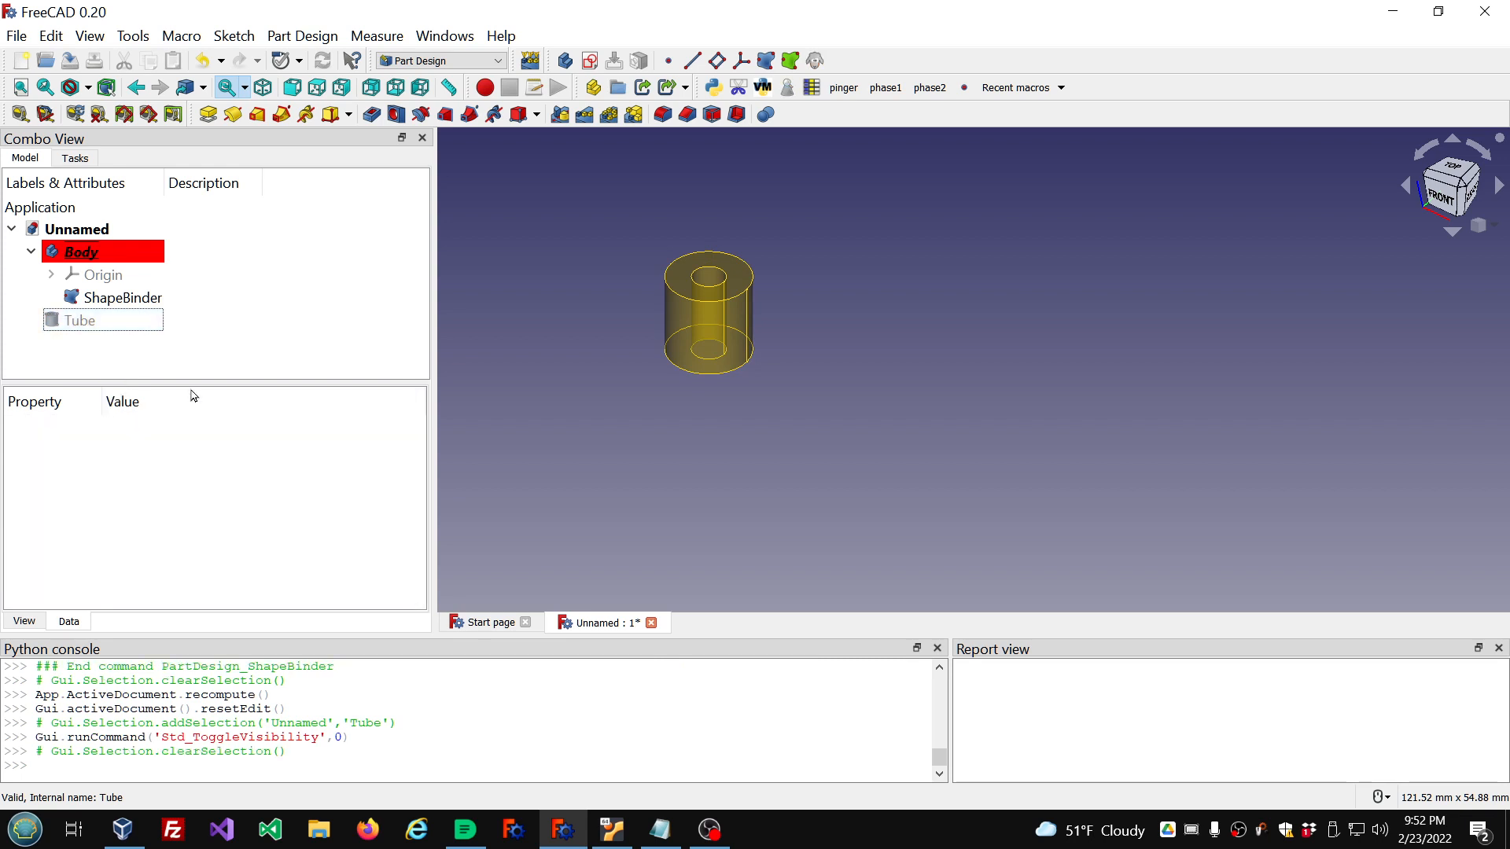
click(210, 299)
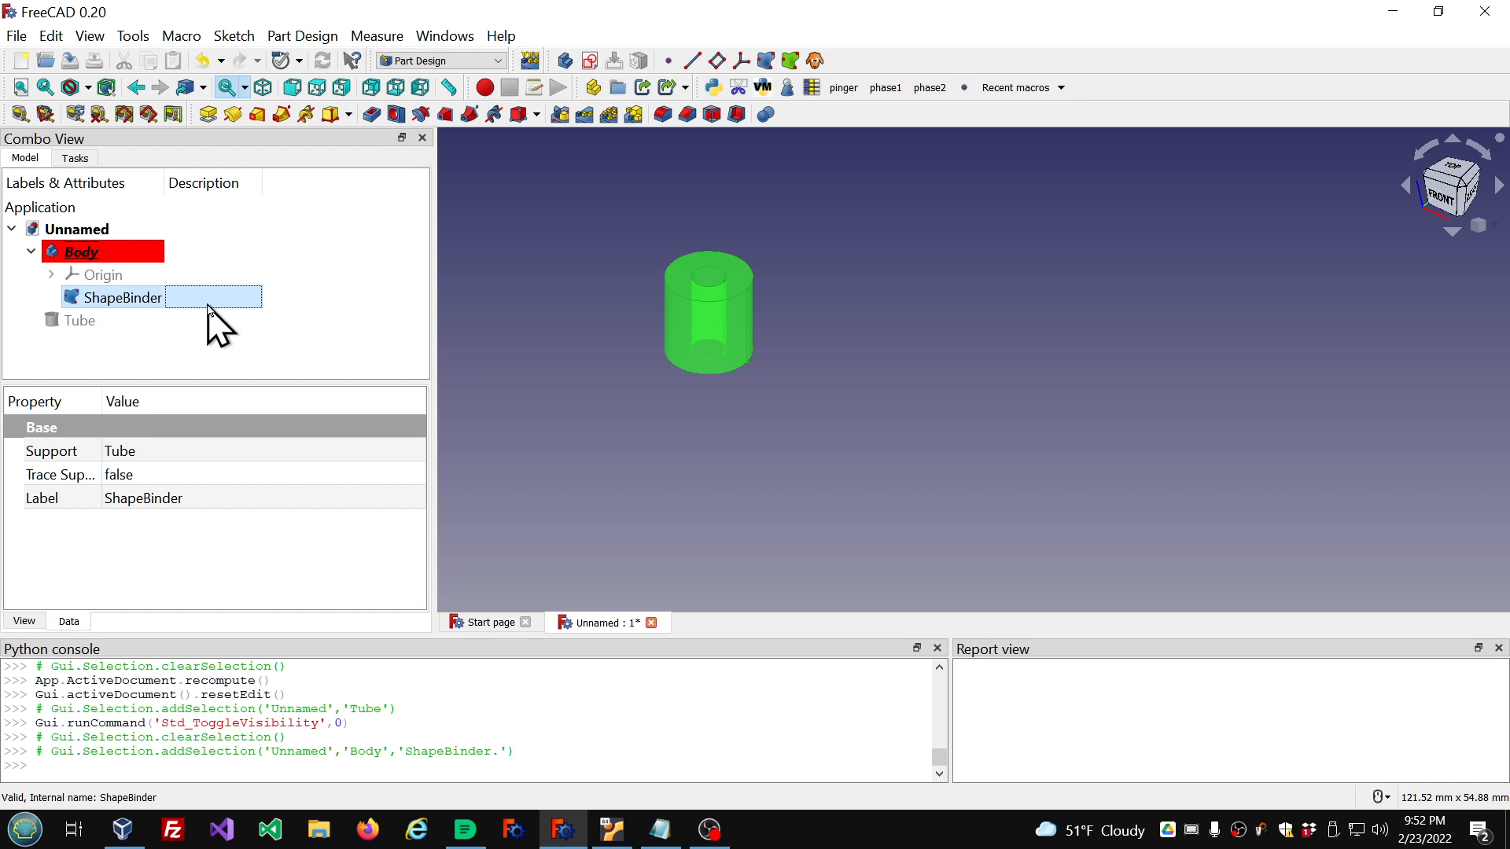
click(201, 362)
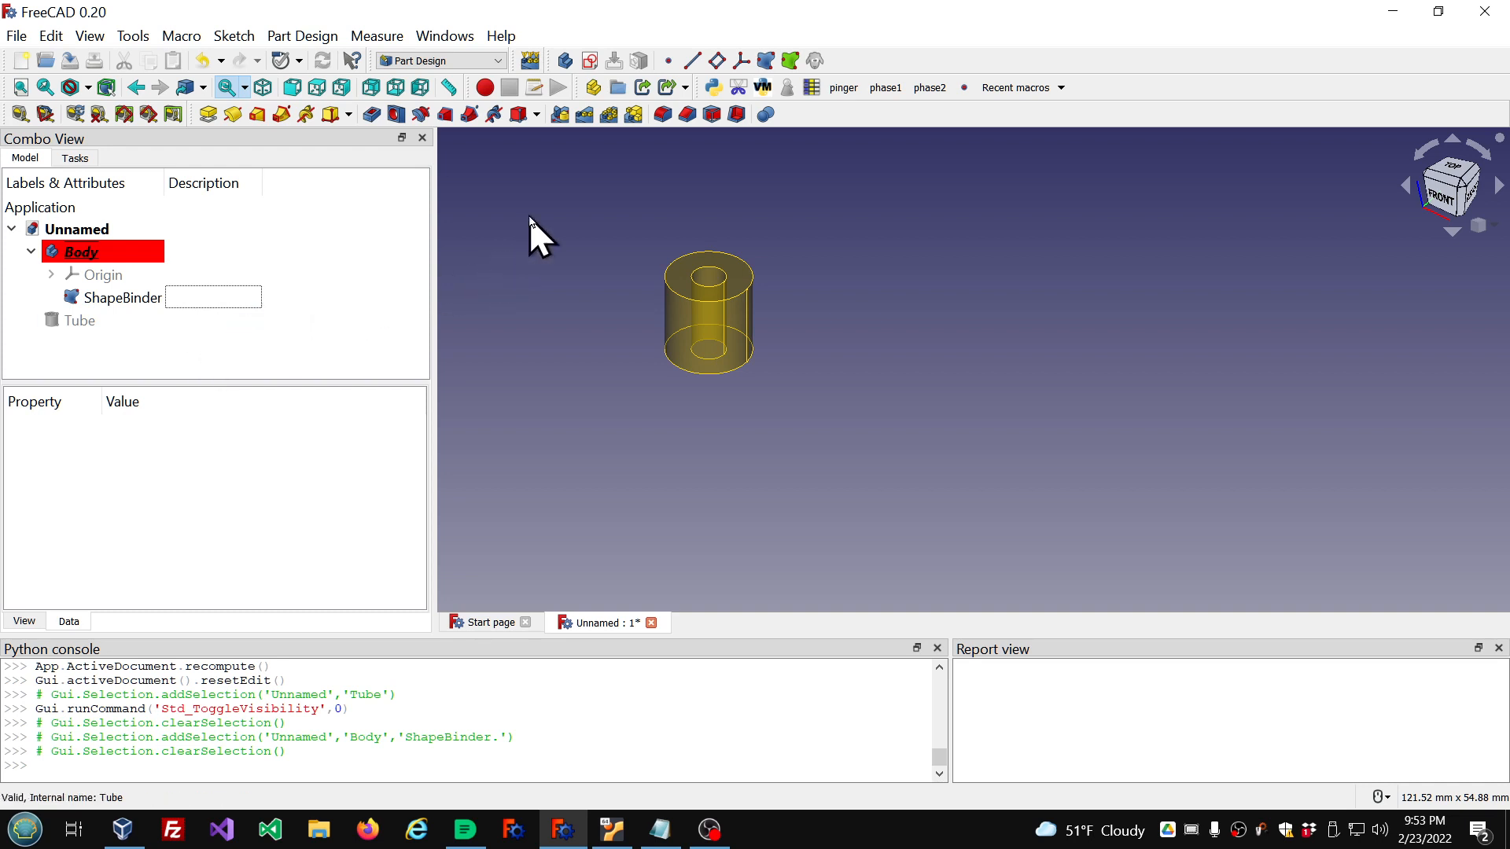
Step: Sketch a circle of about 4.08 mm radius, centred on the origin, on the ShapeBinder's top face and close the sketch
click(731, 270)
click(589, 61)
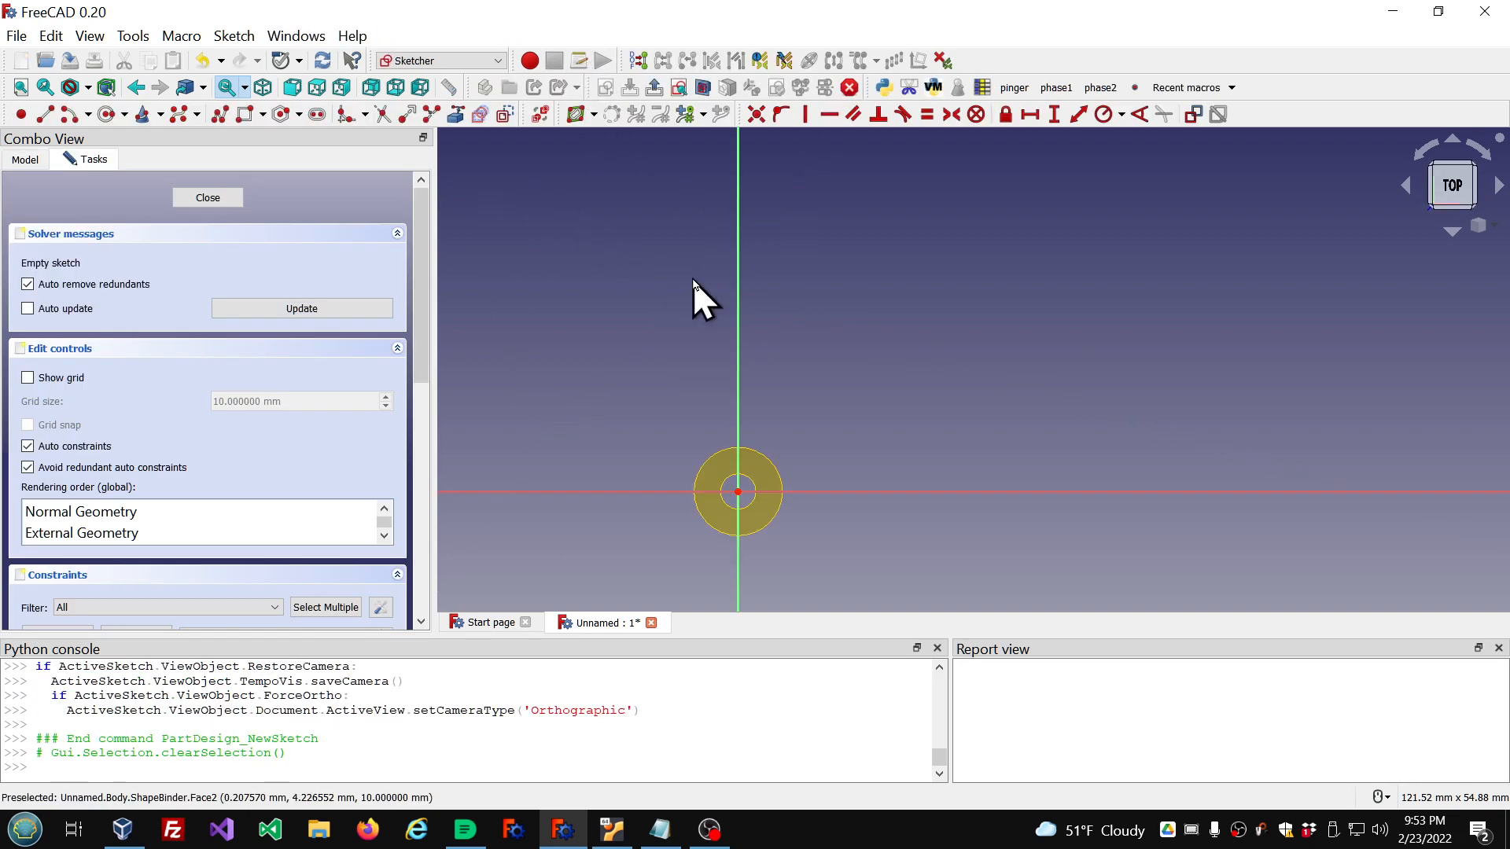
scroll(692, 280, down, 3)
scroll(643, 421, up, 3)
scroll(1035, 404, up, 2)
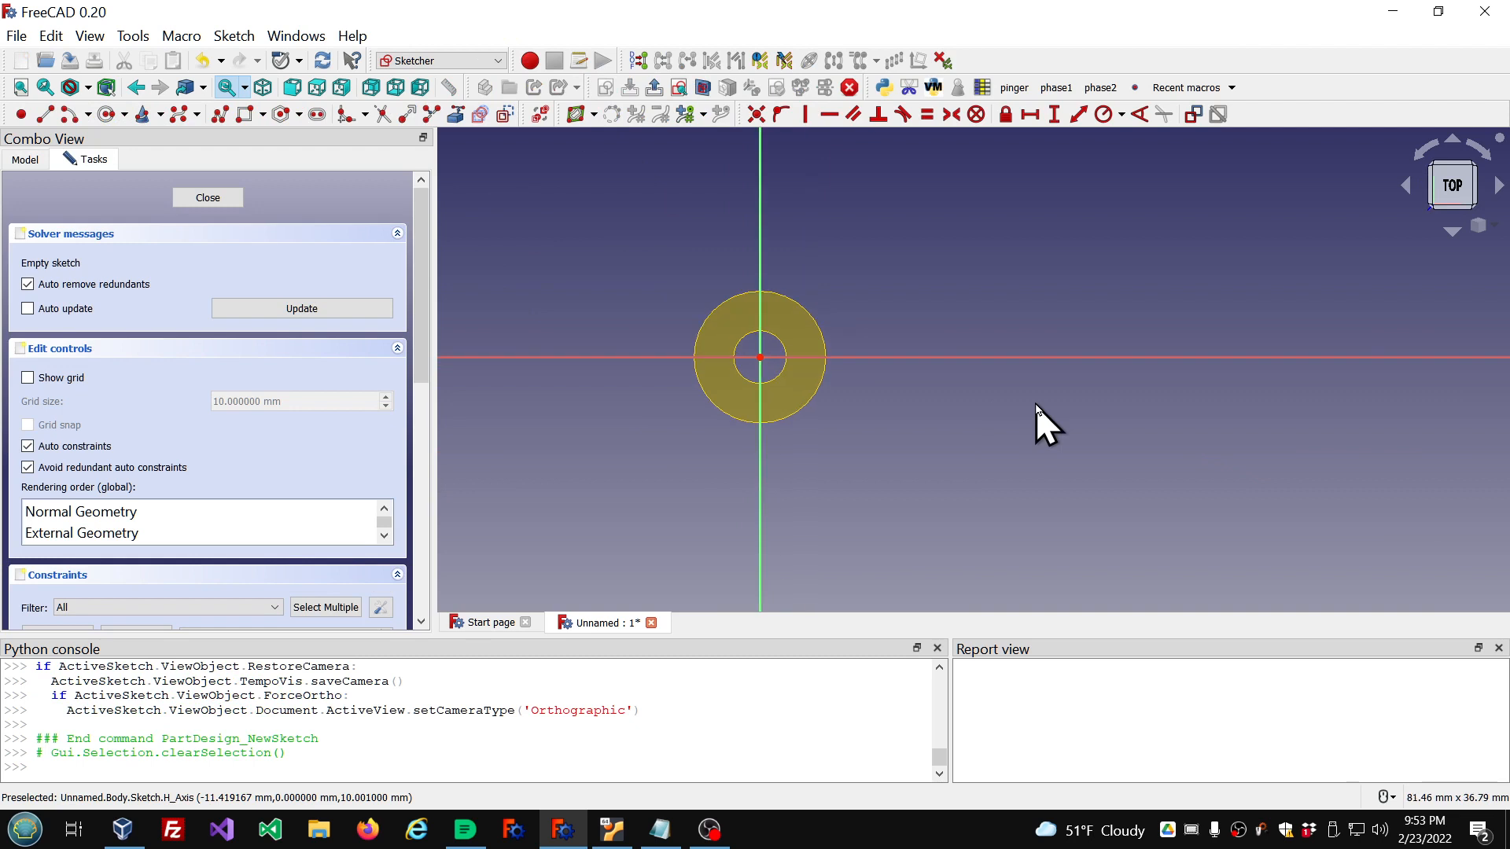
click(107, 115)
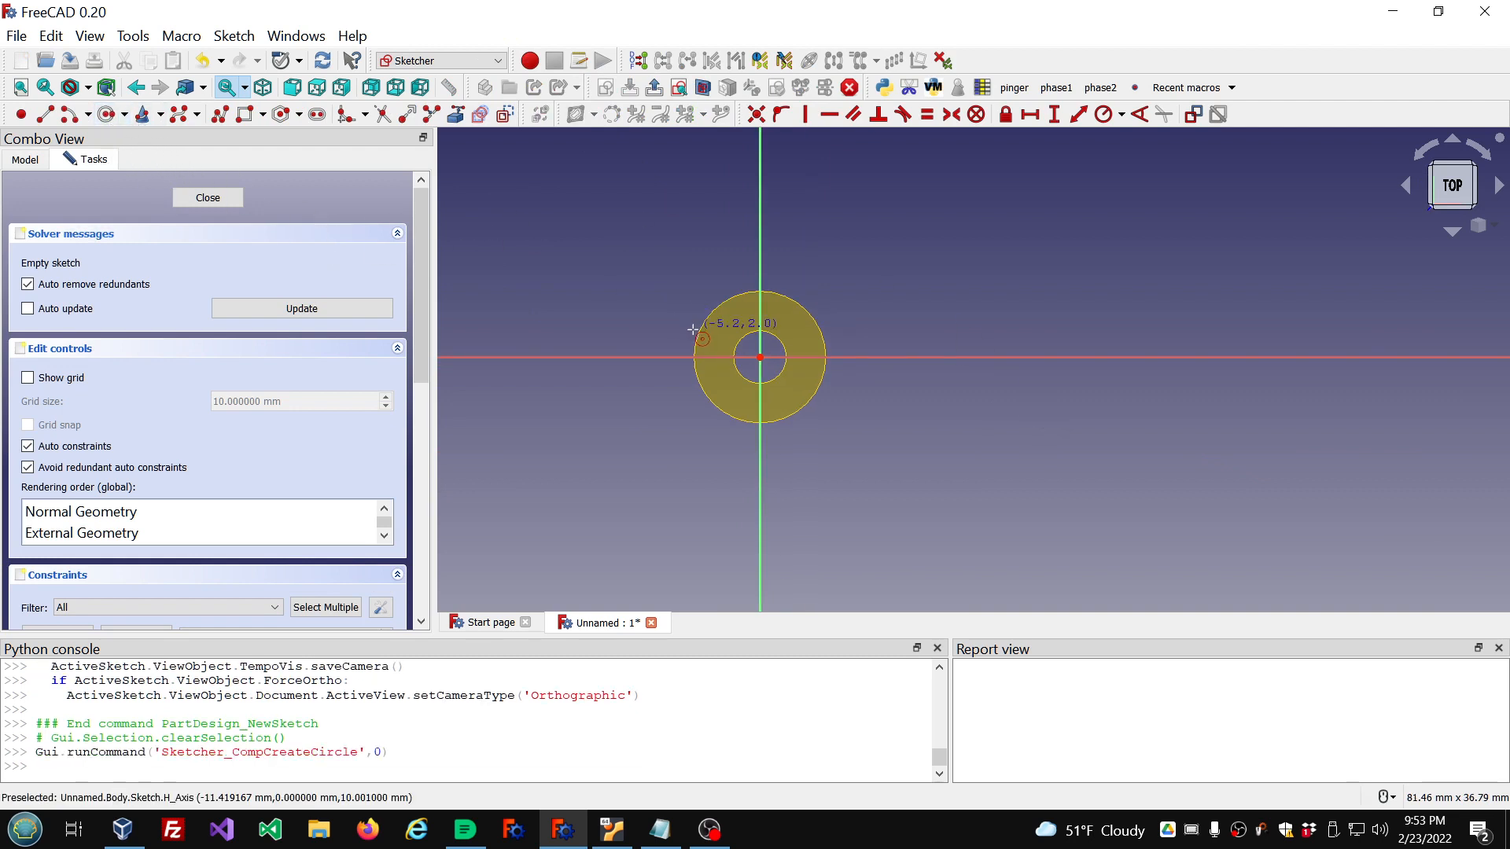
click(760, 357)
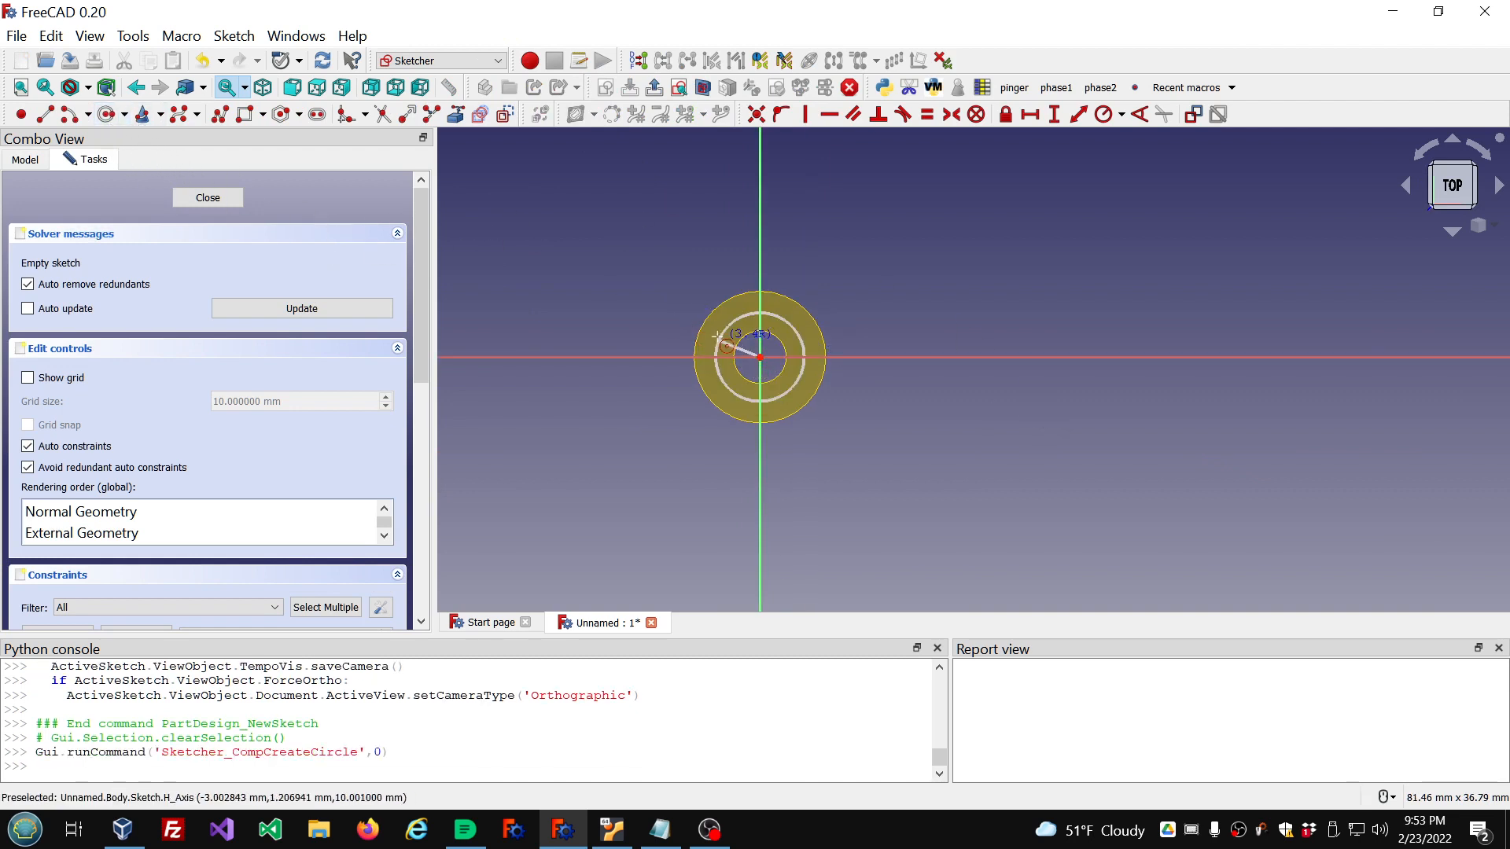
click(713, 331)
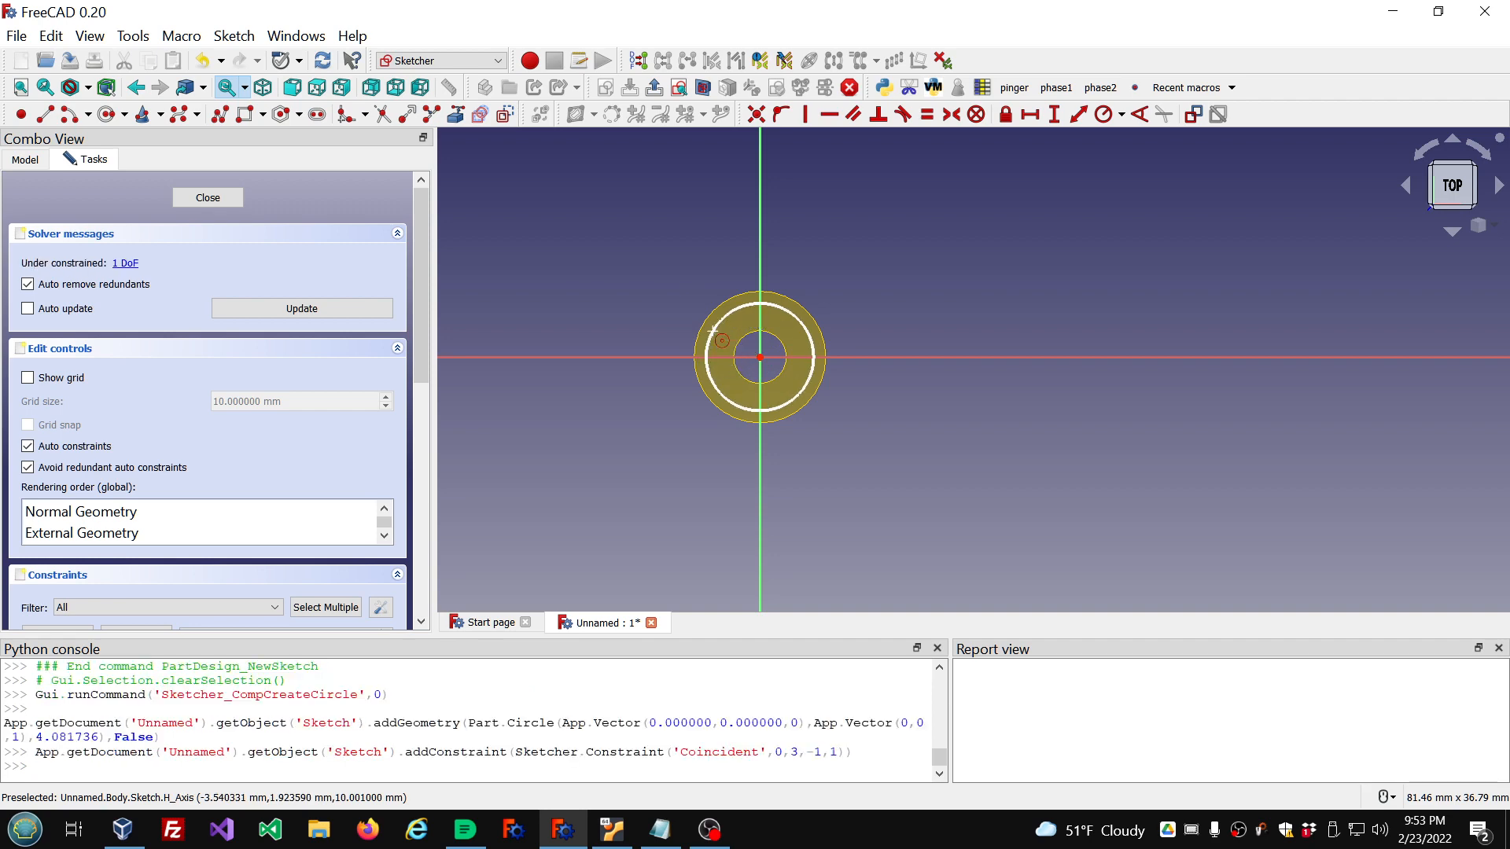
click(223, 200)
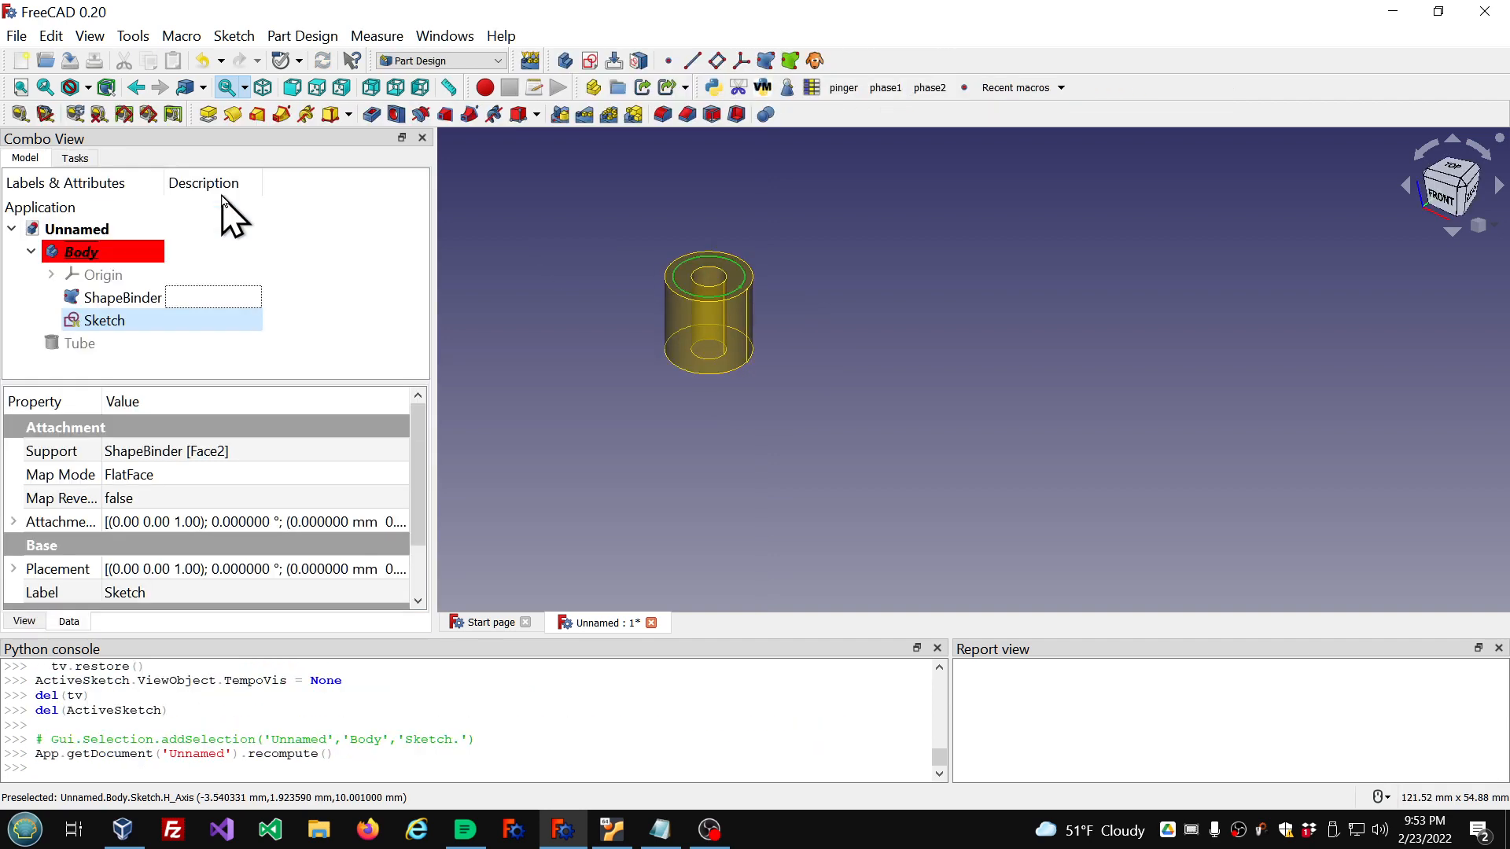
Step: Try to cut a pocket from the circle sketch in the Body, dismiss the message and clear the selection
click(371, 116)
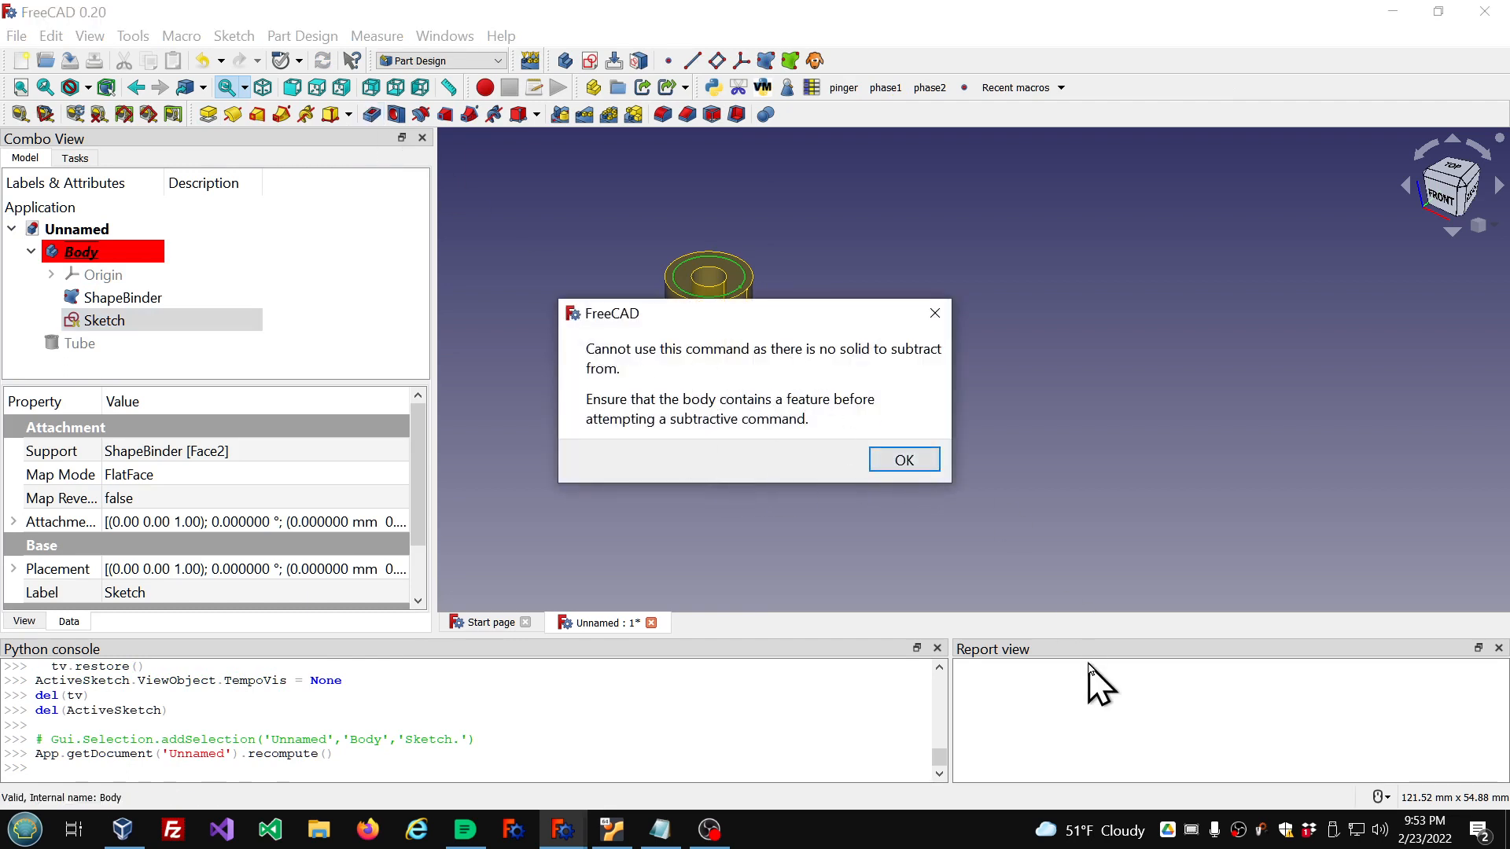
key(super+plus)
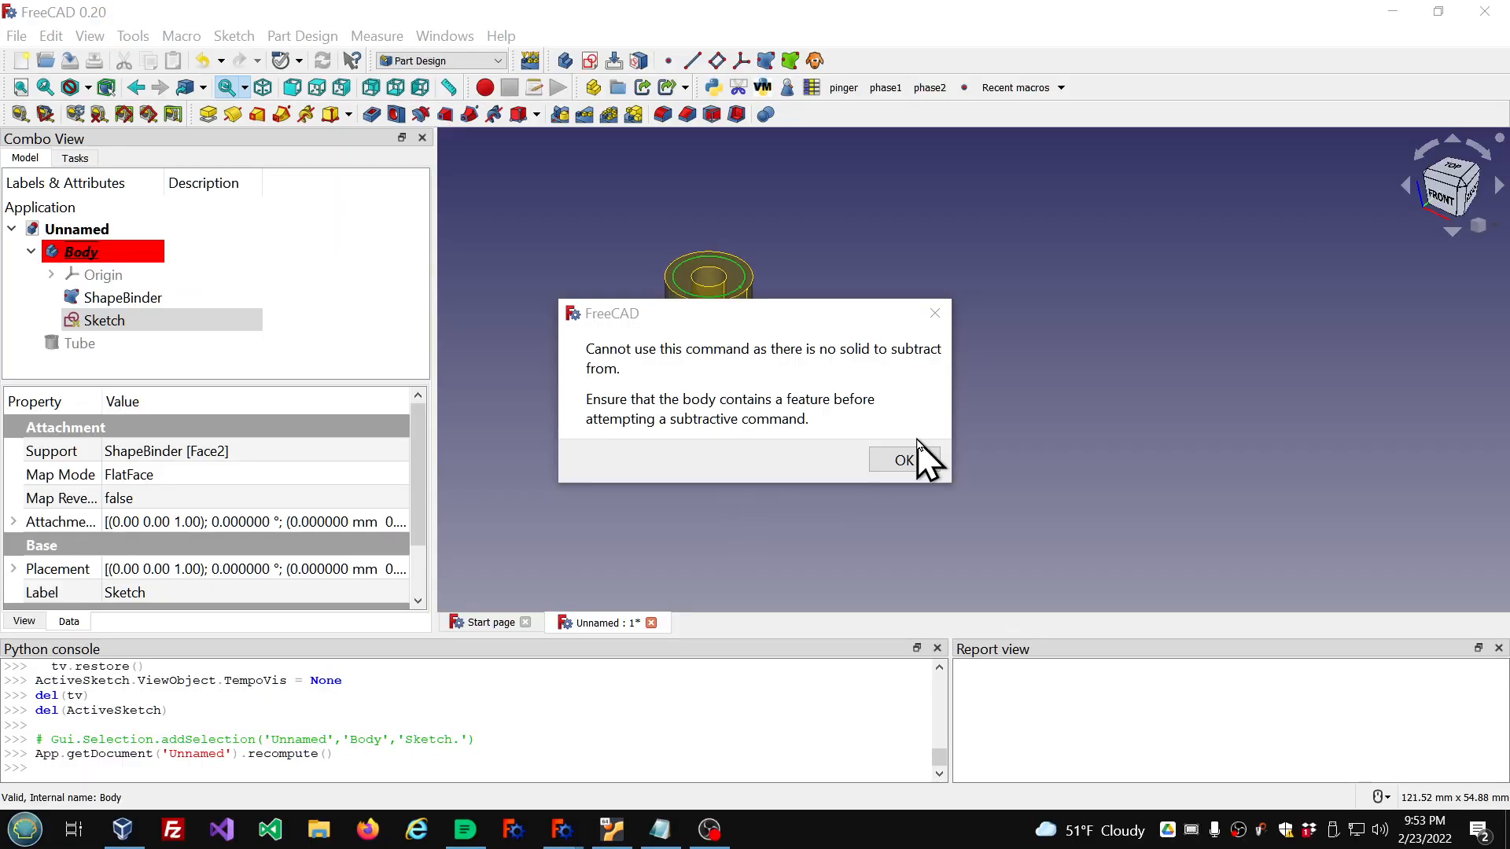
click(905, 461)
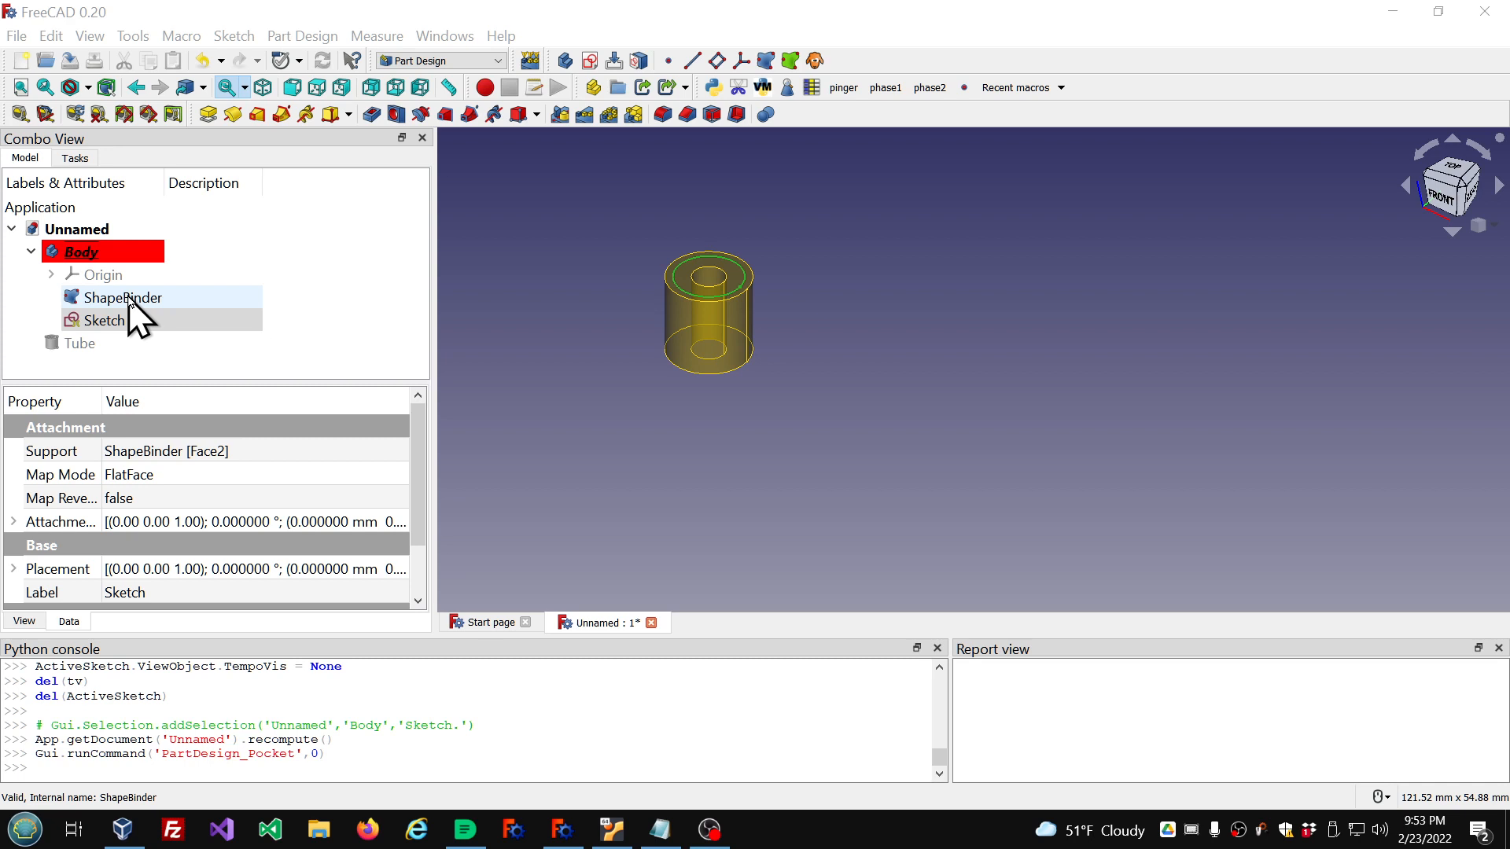
click(87, 361)
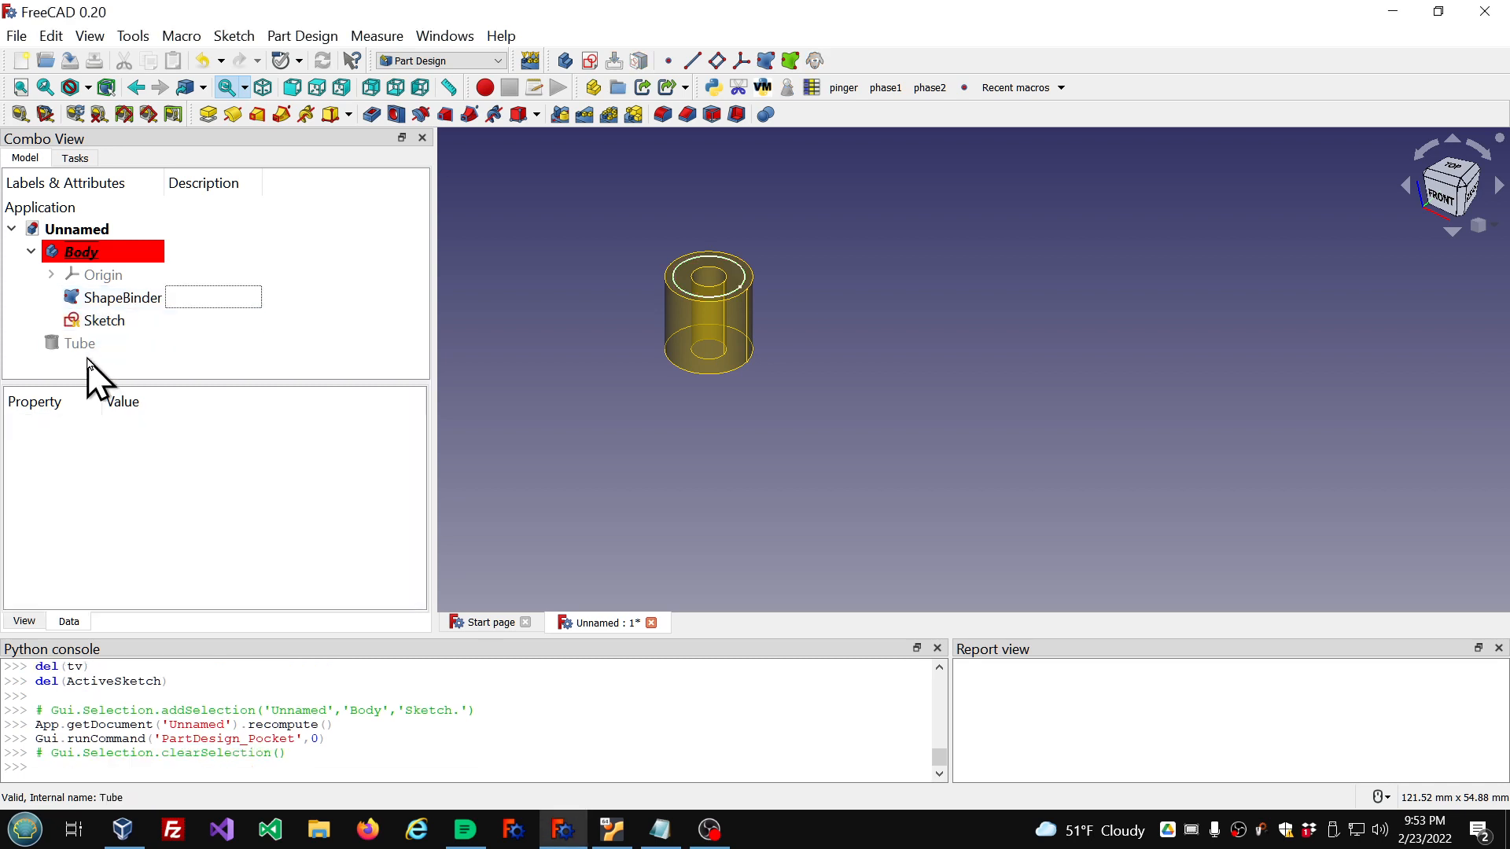
Step: Wrap the ShapeBinder with the pdwrapper macro, using the Additive wrapper type
click(123, 299)
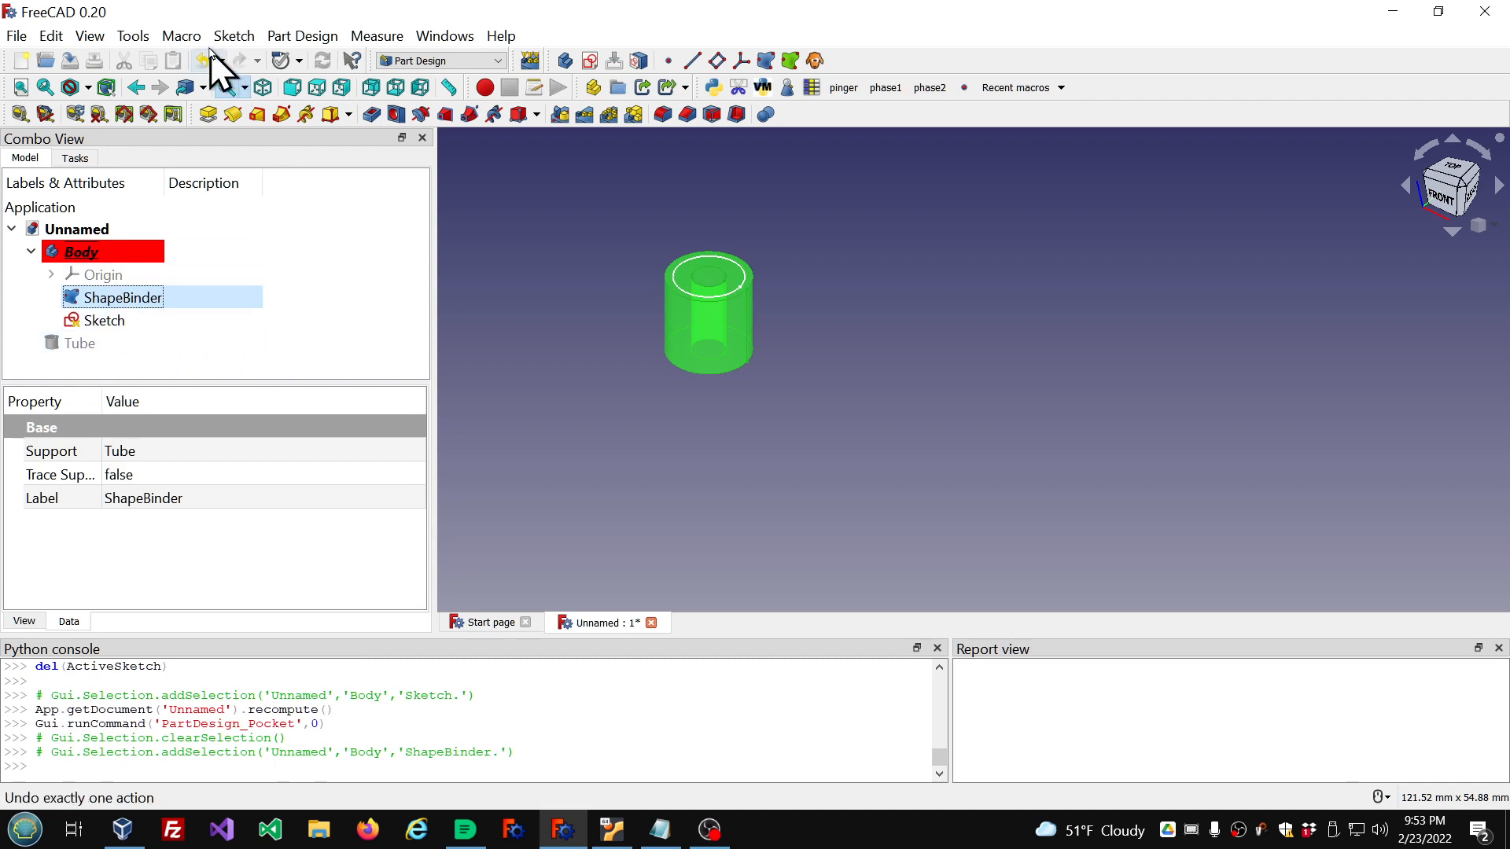
click(185, 36)
mouse_move(217, 134)
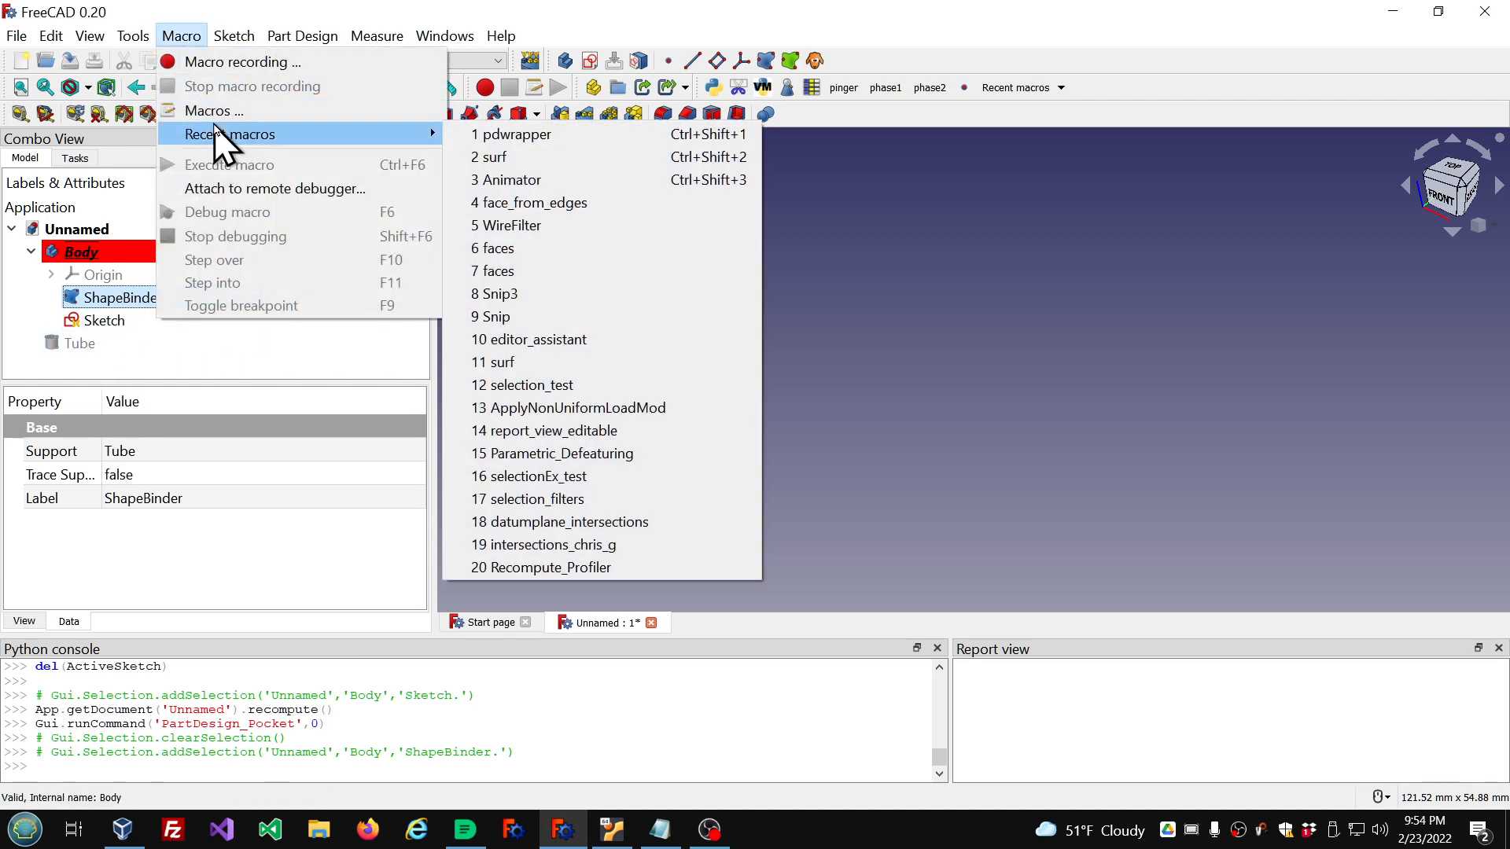
click(501, 135)
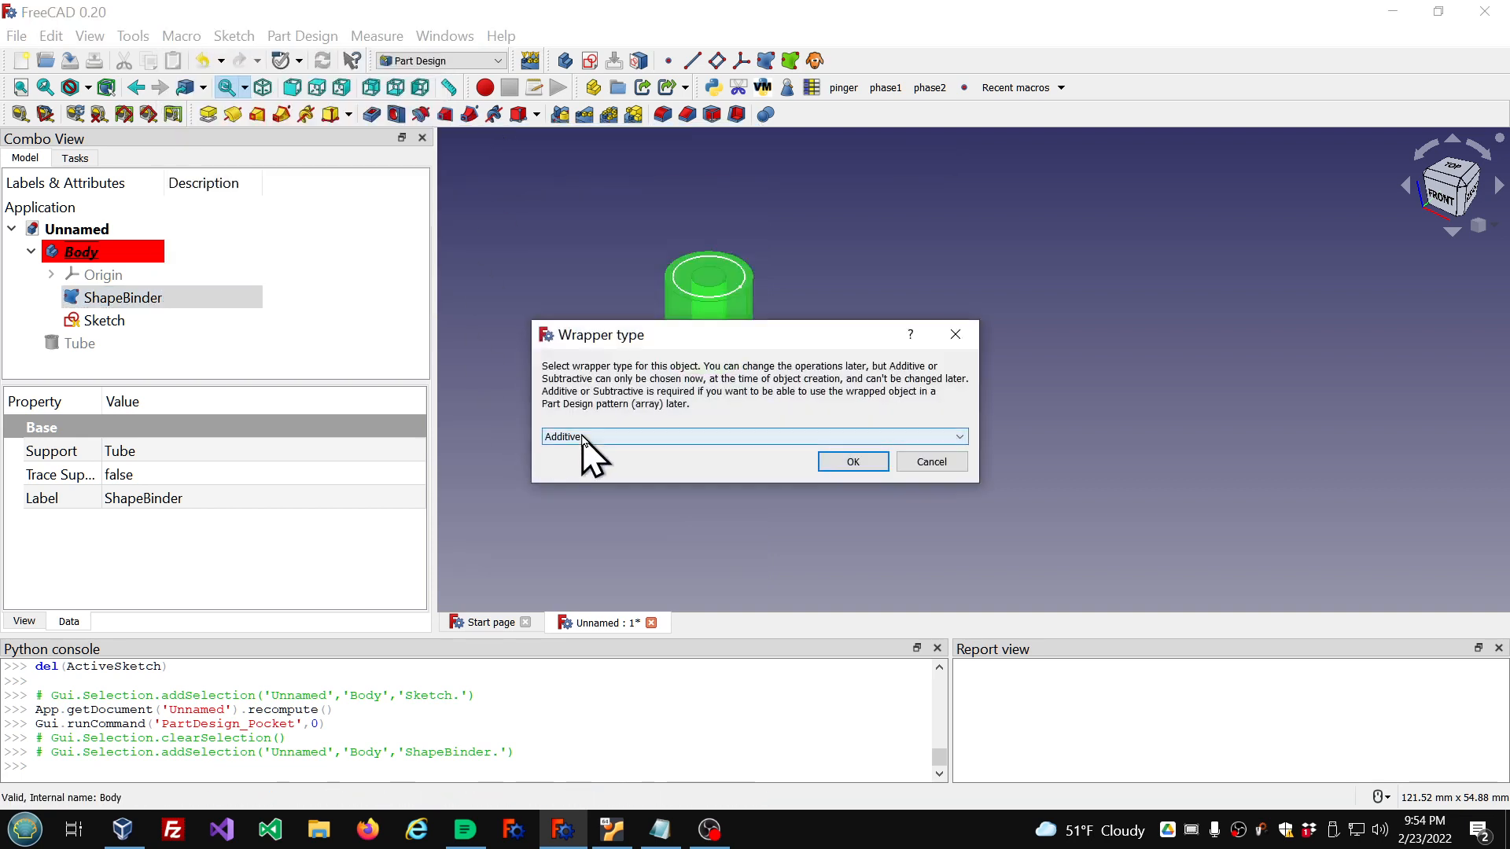
click(855, 461)
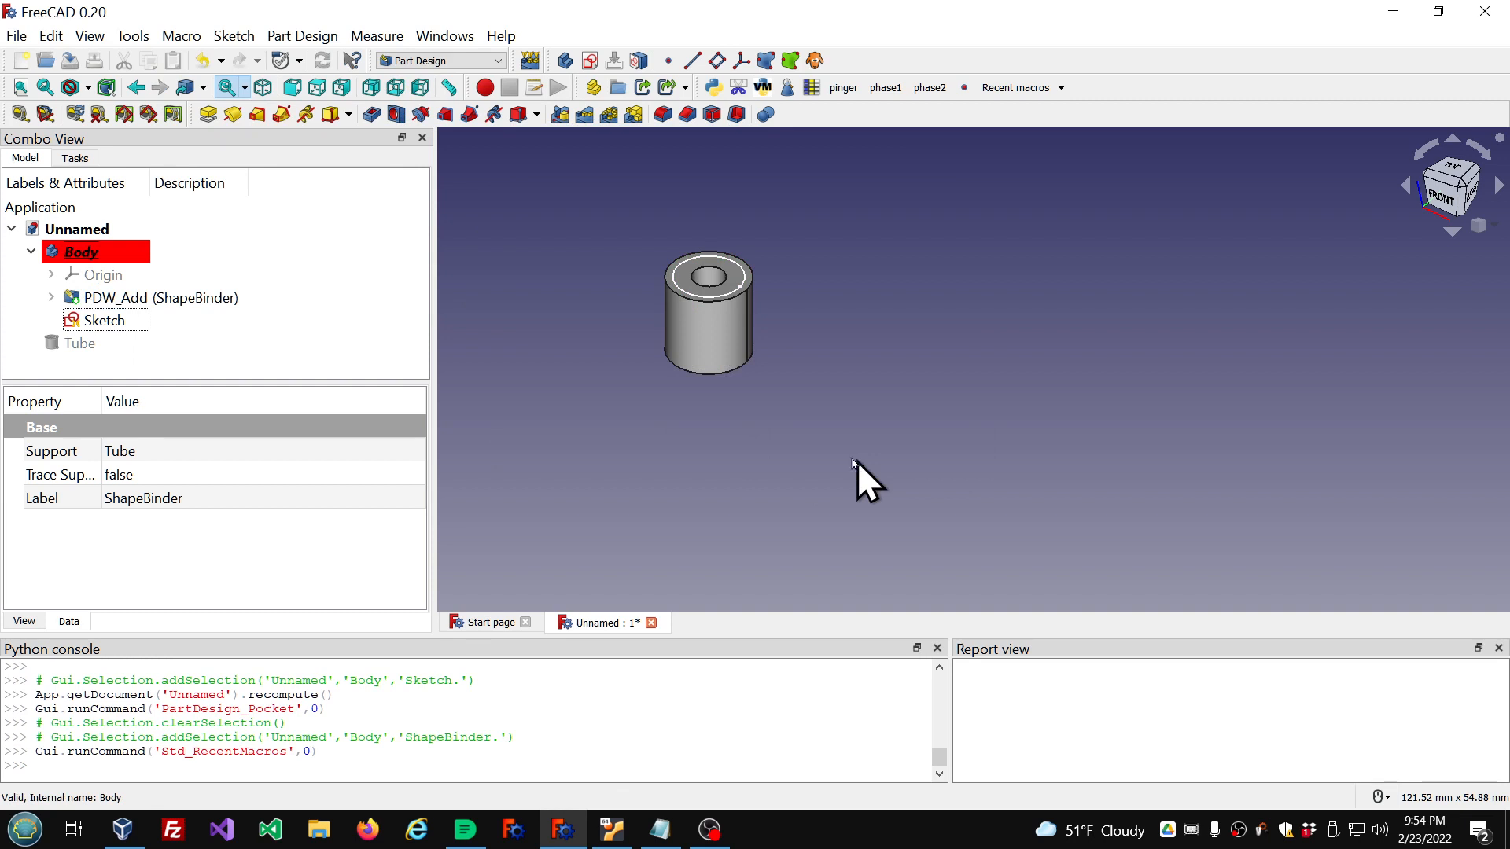
Step: Inspect the Tube's properties, then expand the PDW_Add wrapper and check its contents and properties
click(224, 346)
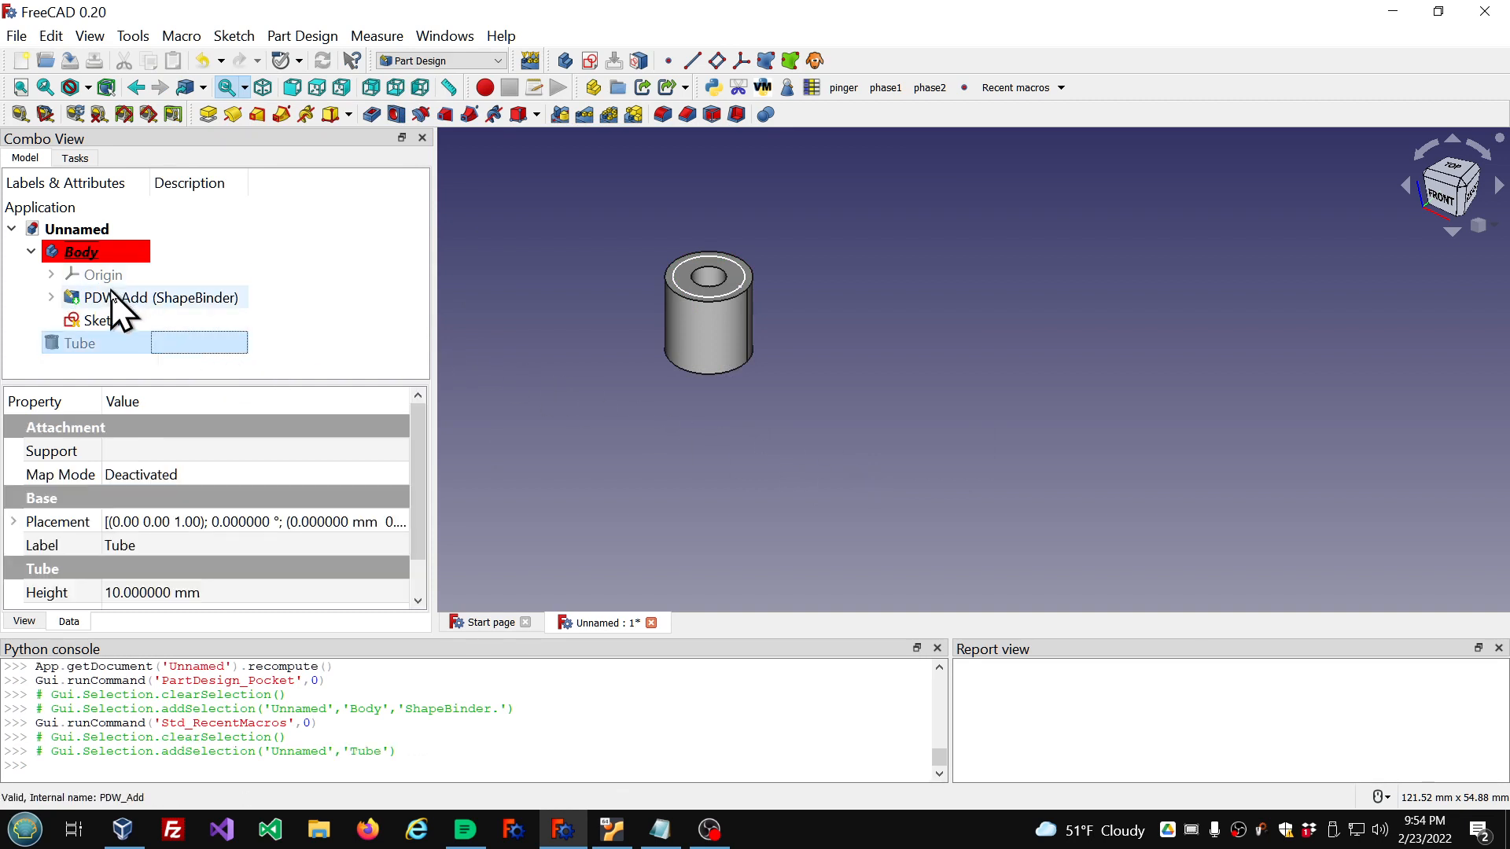
click(51, 298)
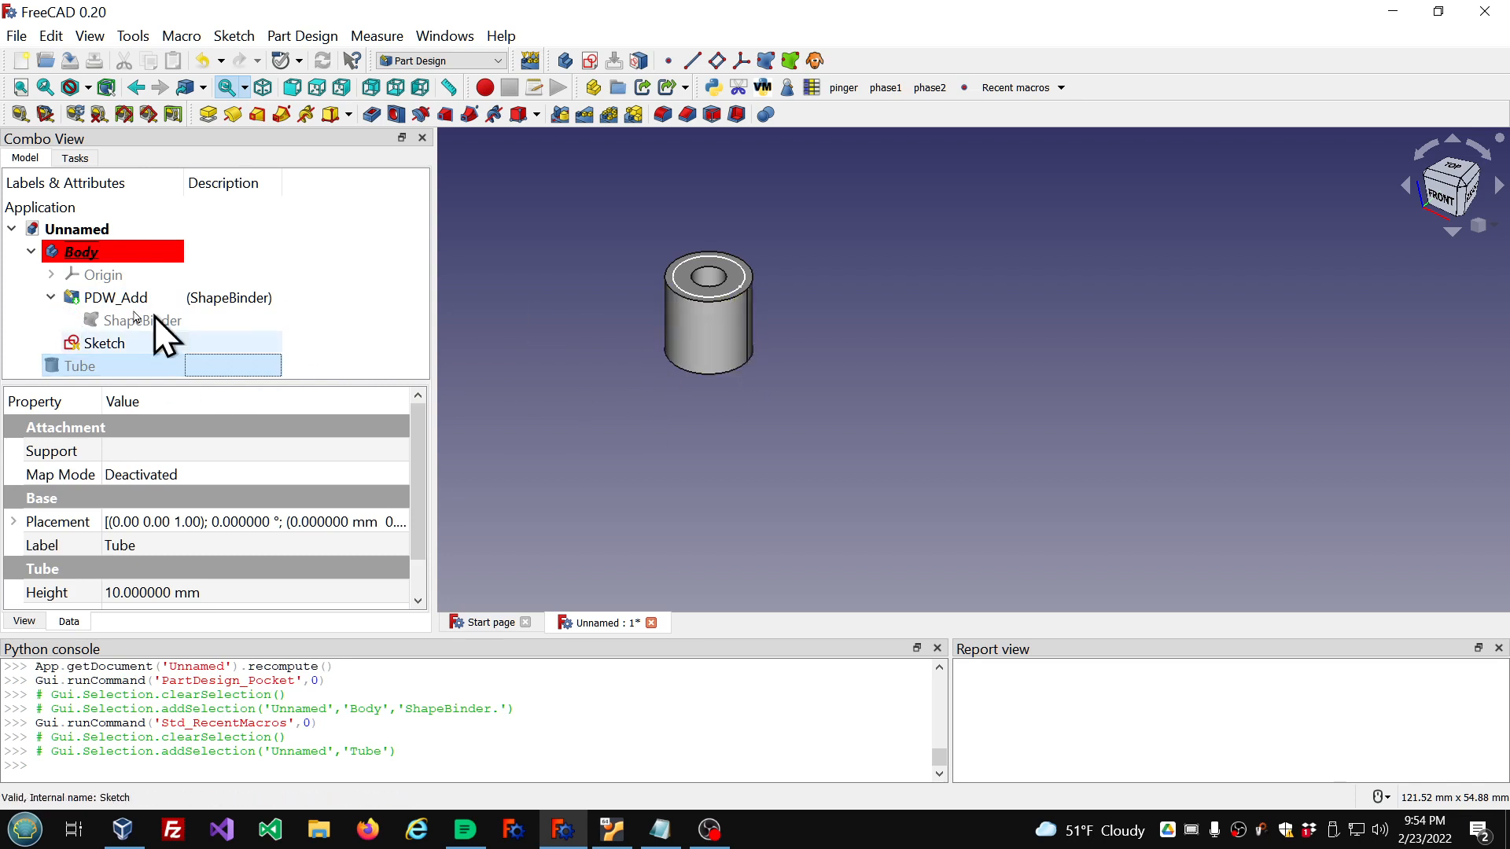
click(118, 304)
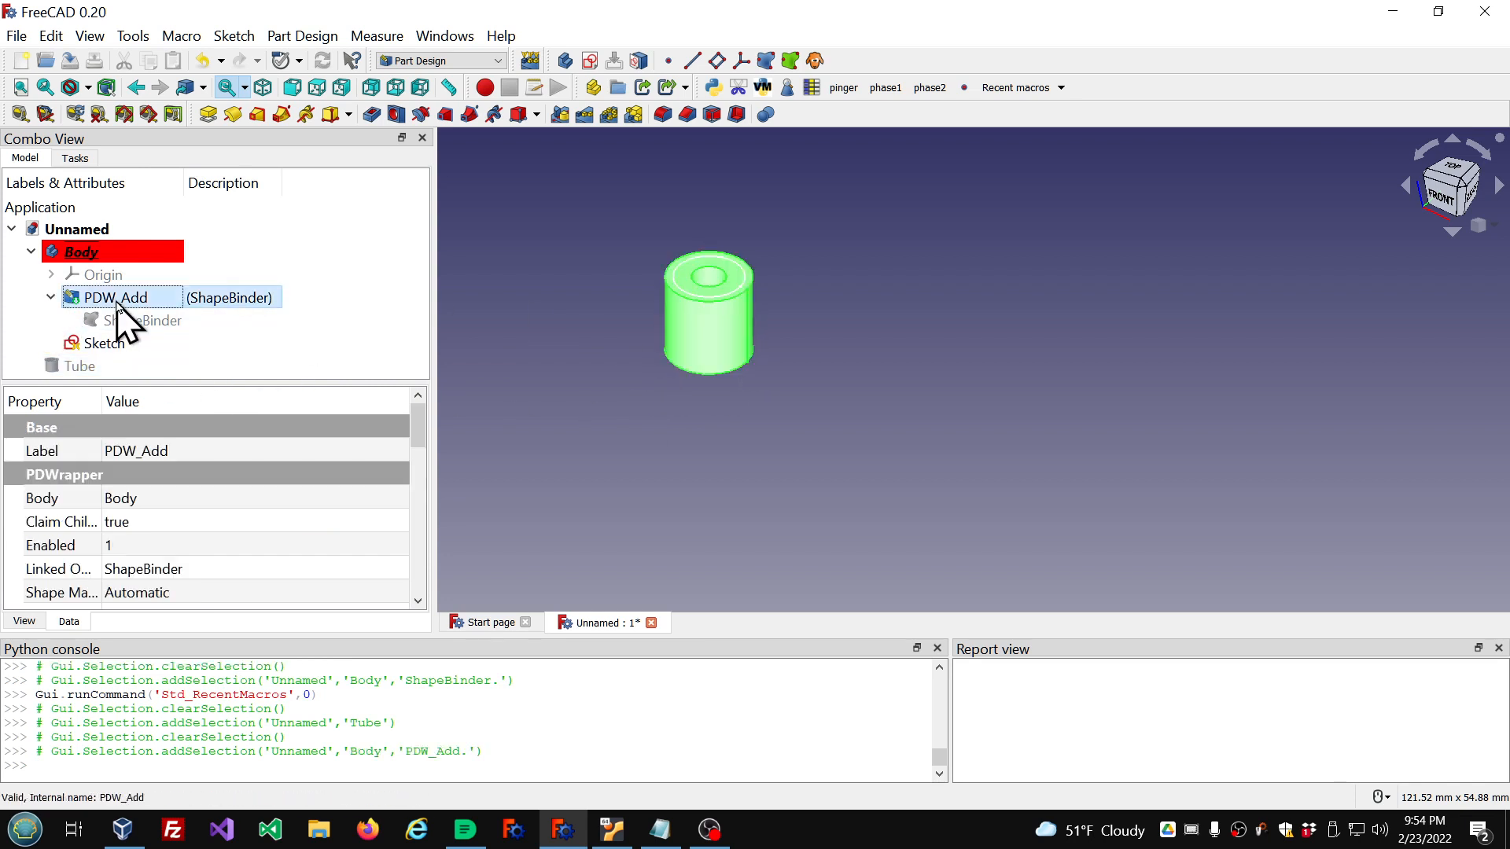
Step: Cut a 5 mm deep pocket from the circle sketch into the wrapped tube and inspect the recess
click(118, 346)
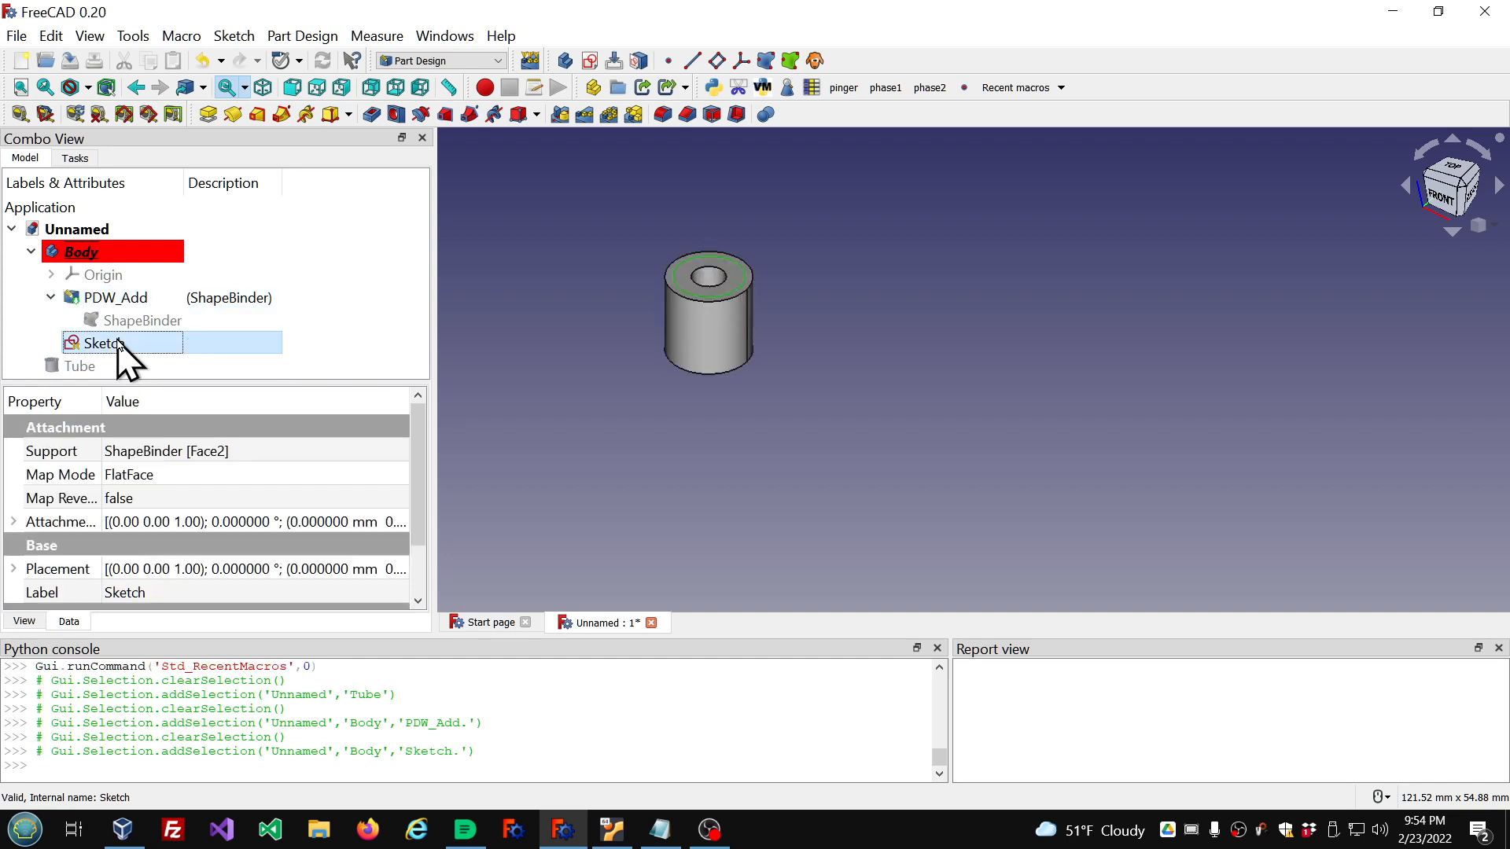
click(372, 115)
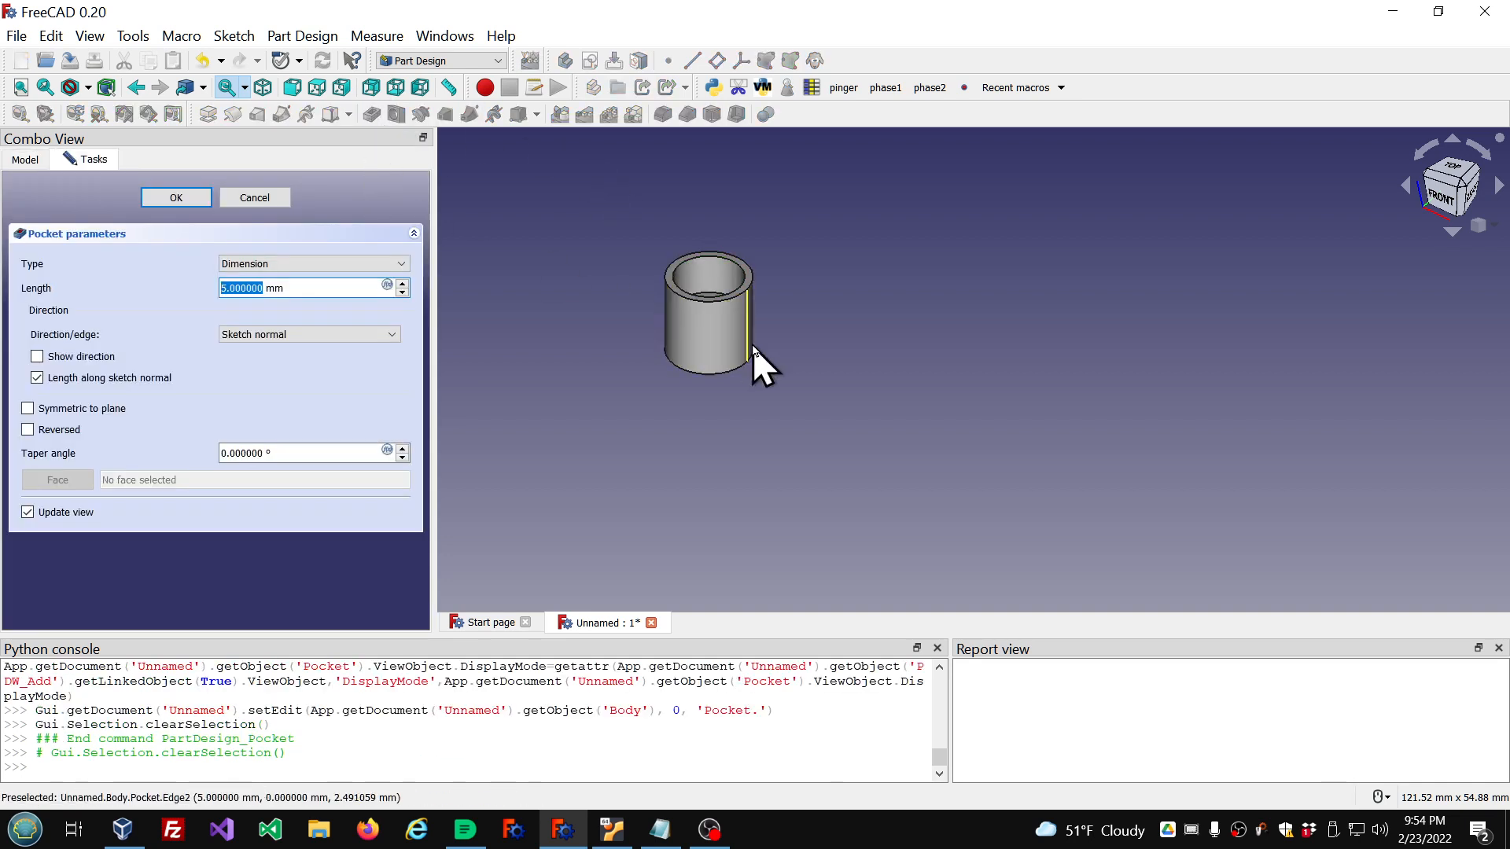
middle_drag(809, 263, 795, 290)
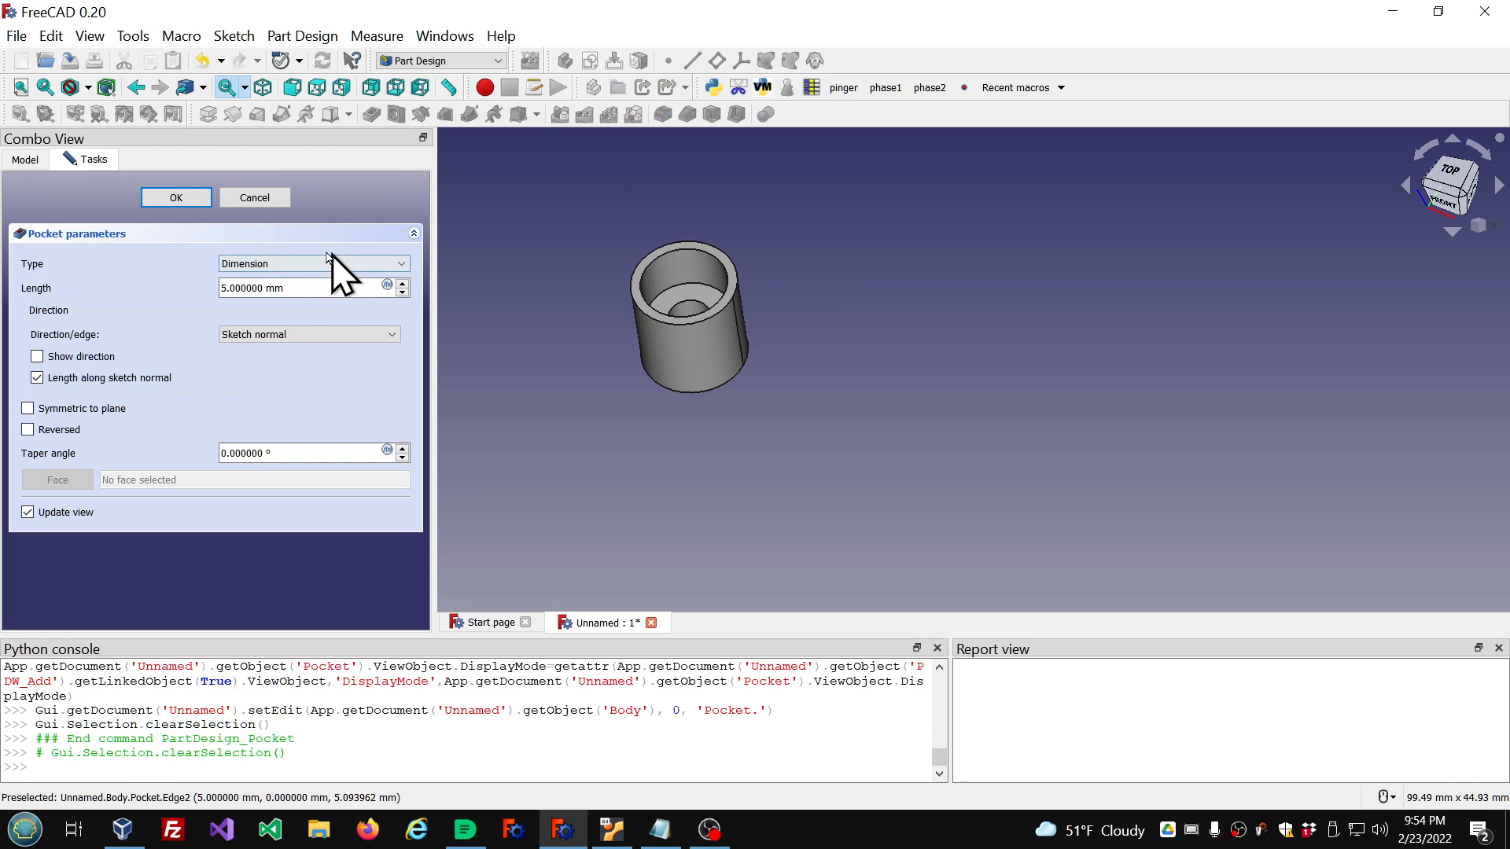
click(176, 197)
scroll(818, 266, up, 3)
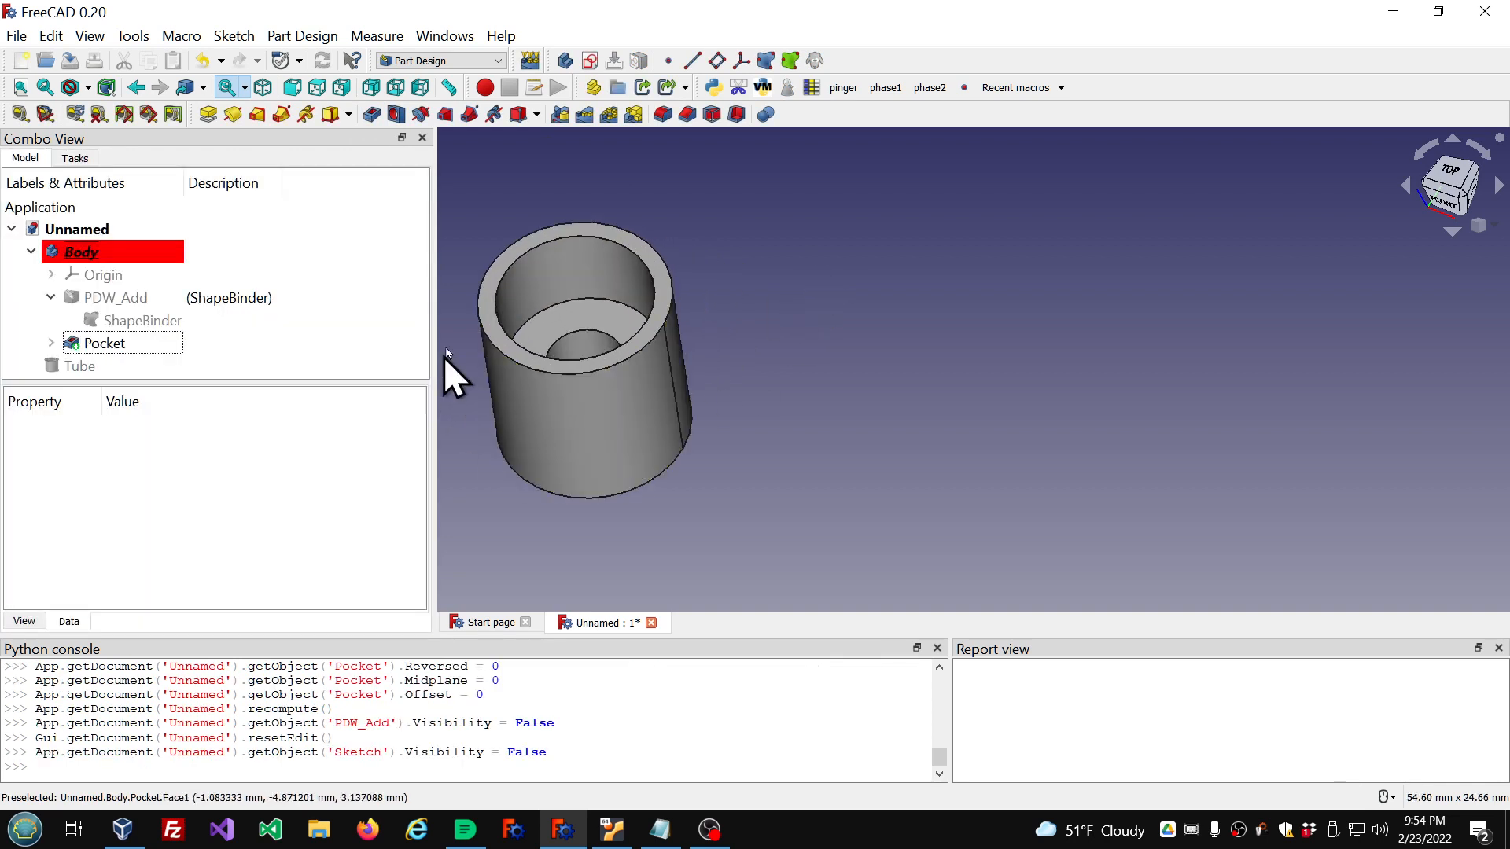
scroll(471, 324, up, 3)
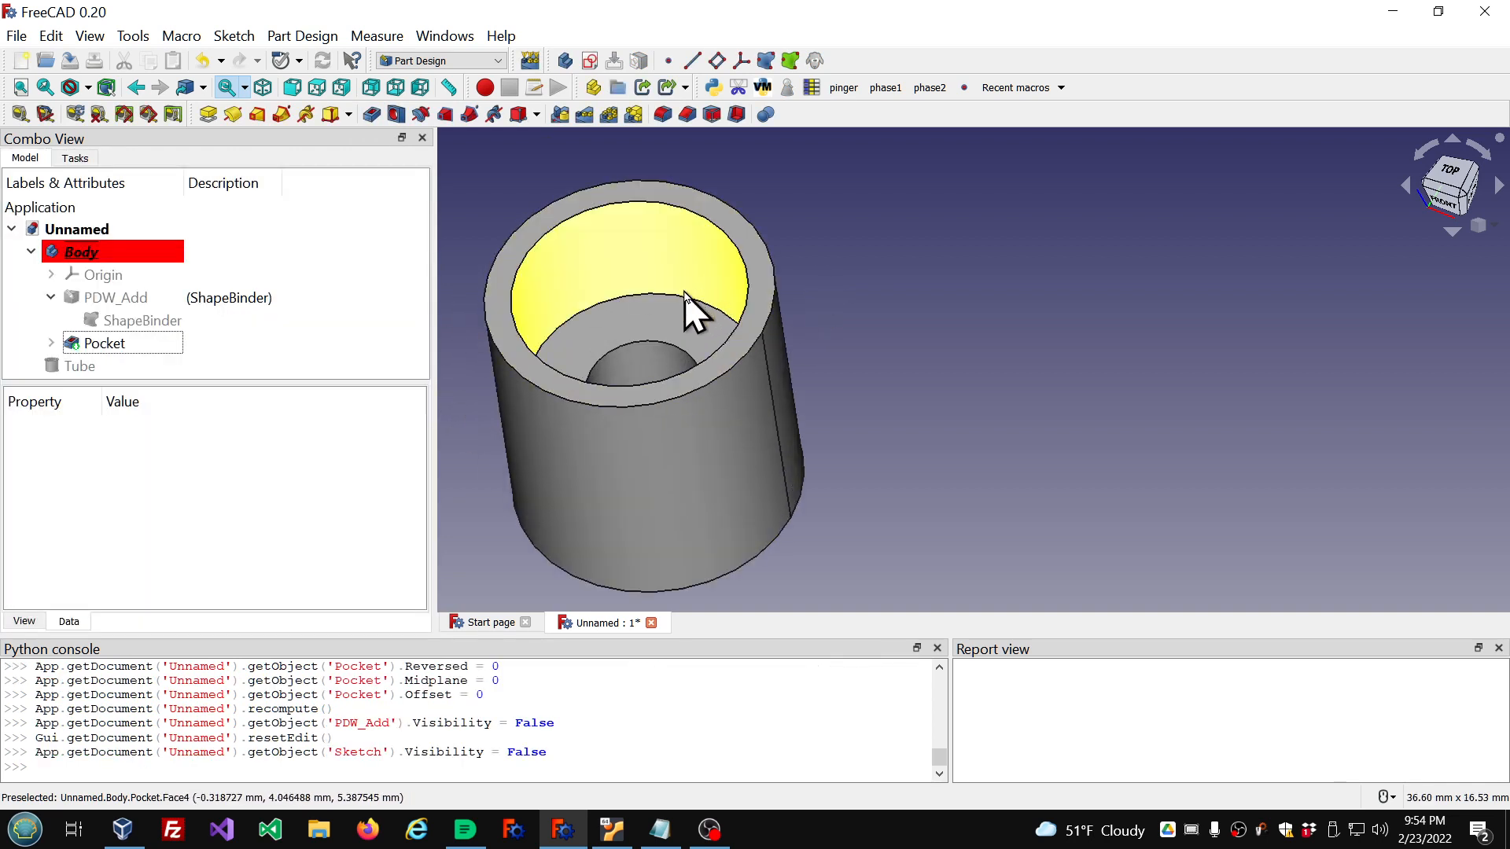
middle_drag(684, 292, 749, 281)
middle_drag(497, 195, 520, 206)
Step: Delete the Pocket, the PDW_Add wrapper and the ShapeBinder, accepting the broken dependency of the Sketch
click(118, 343)
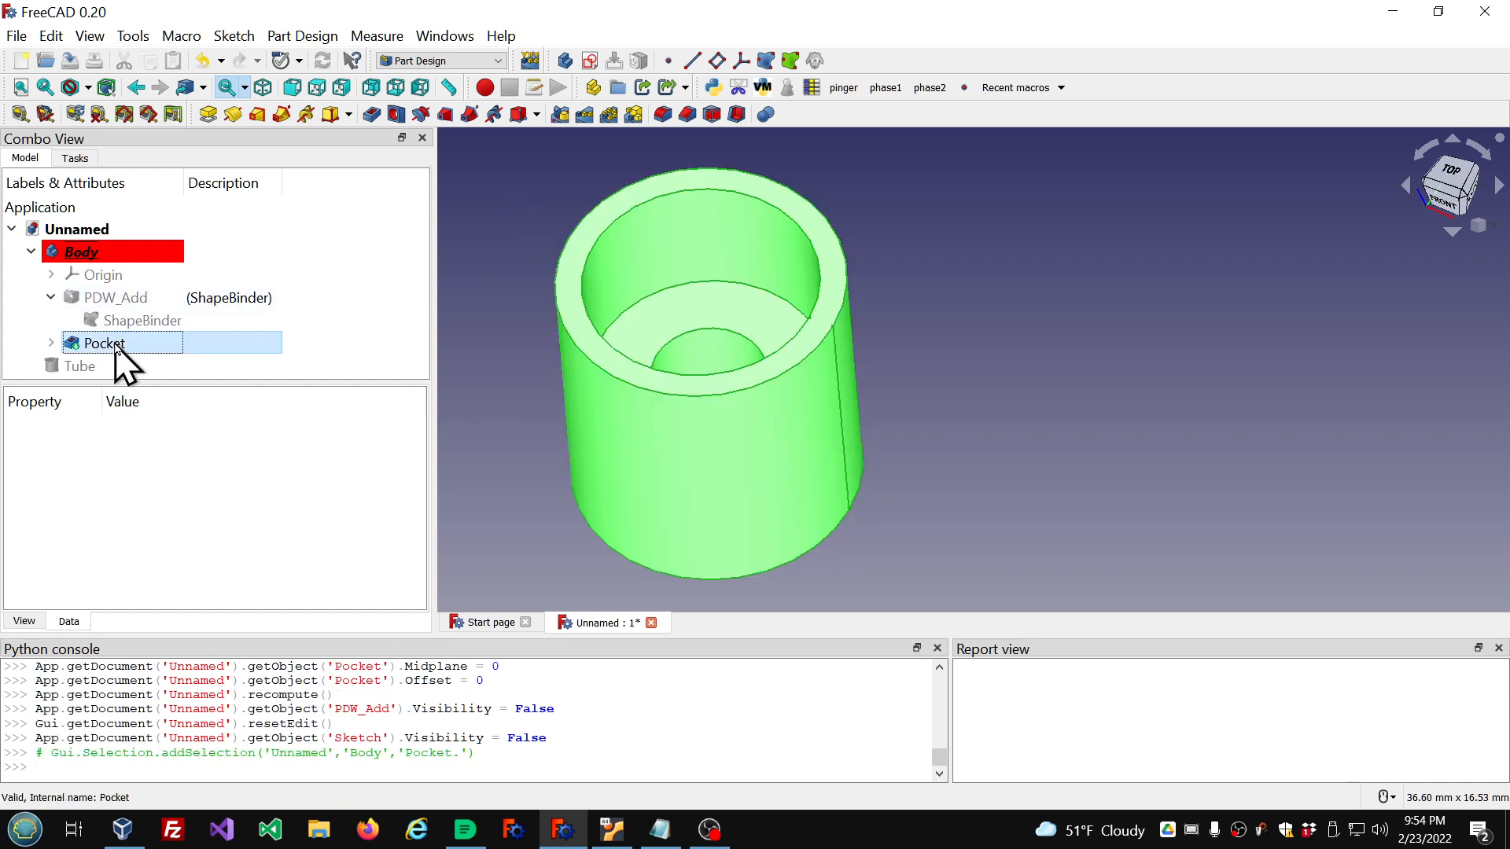
key(Delete)
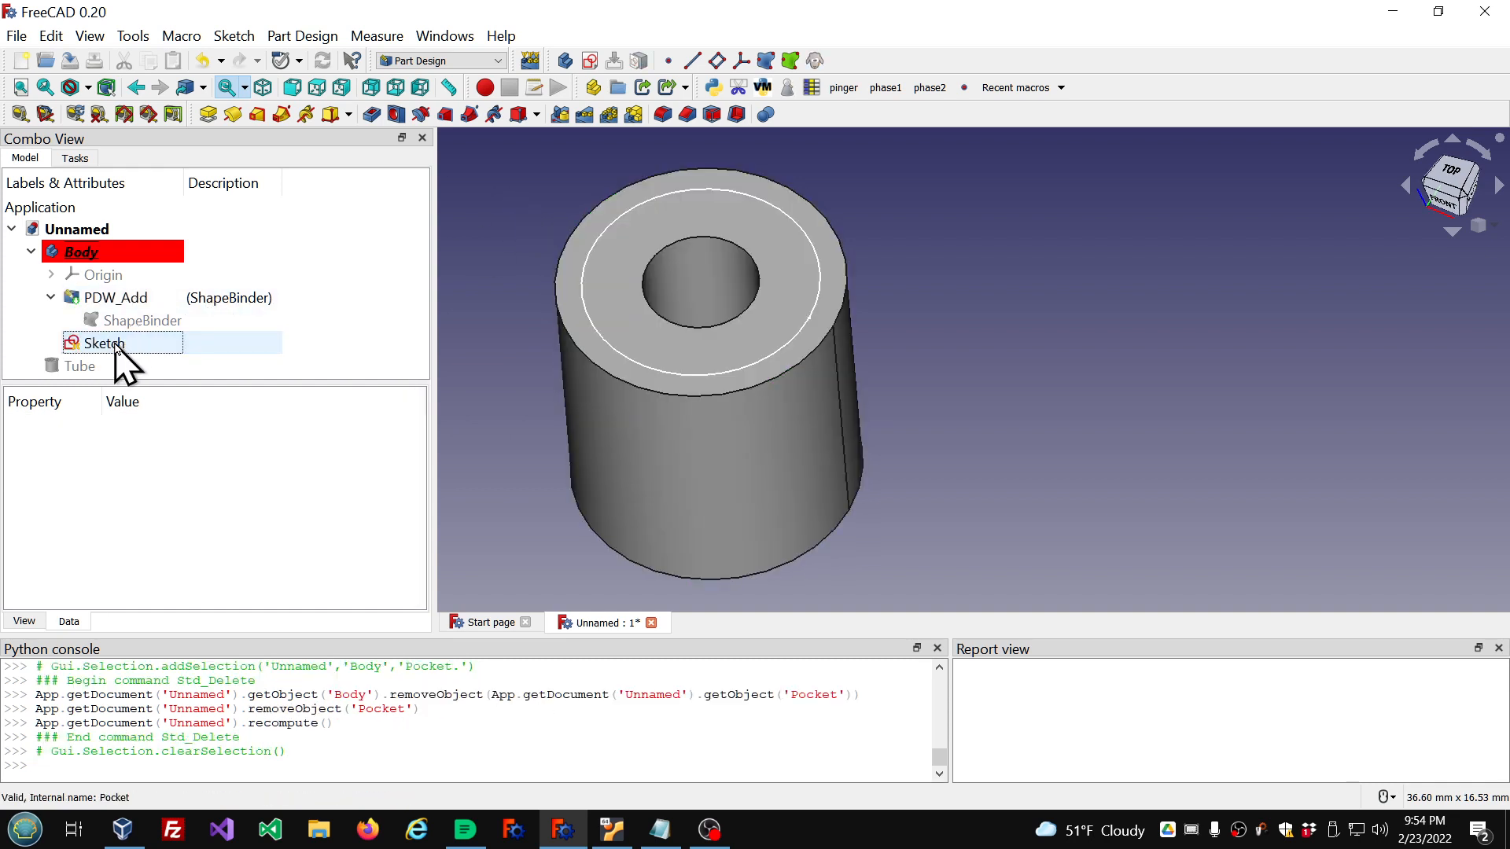
click(116, 303)
key(Delete)
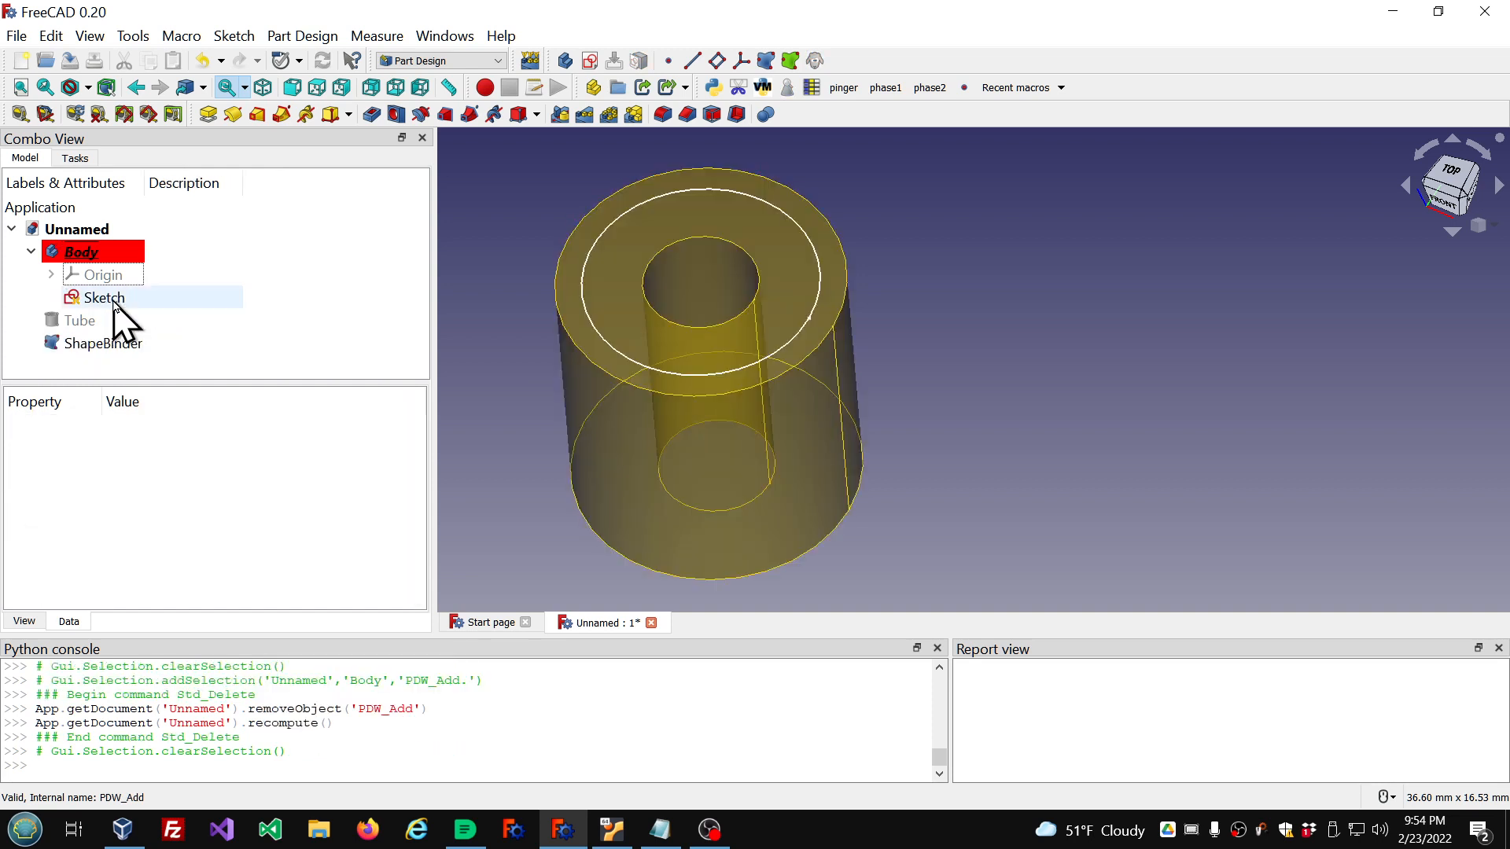
click(82, 347)
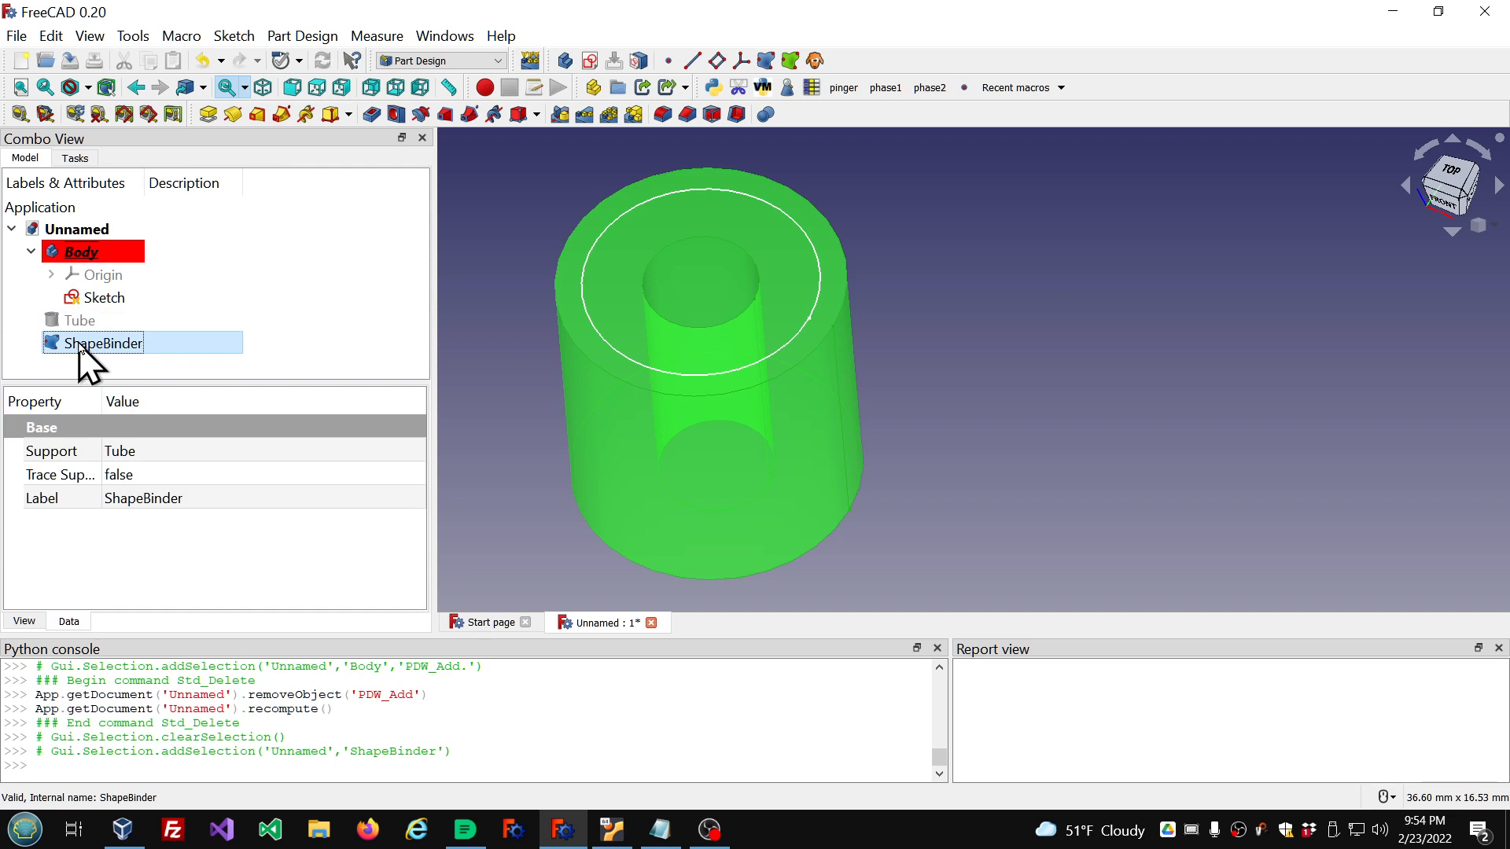
key(Delete)
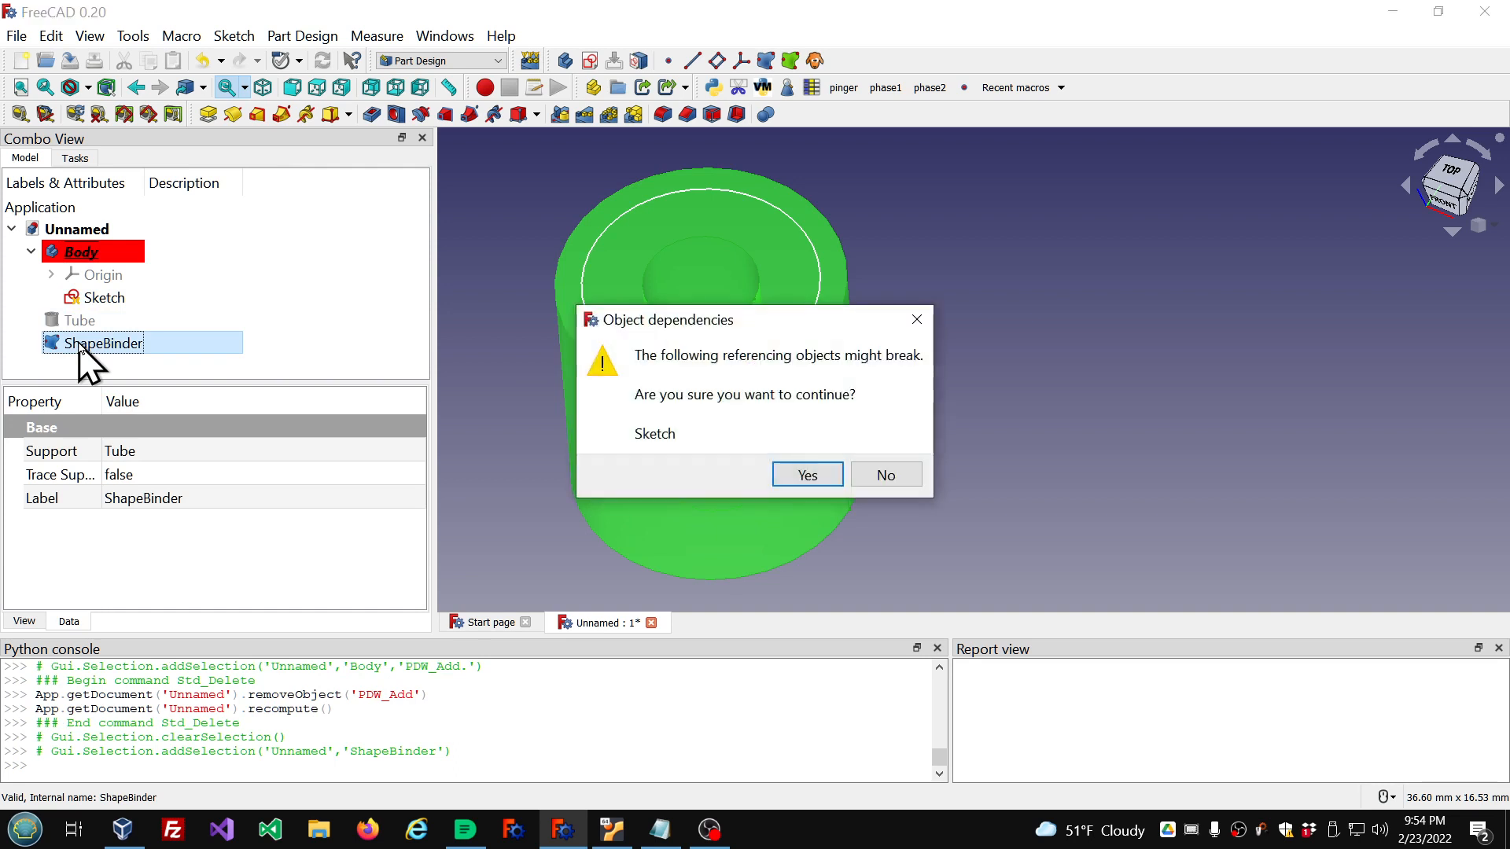
click(804, 476)
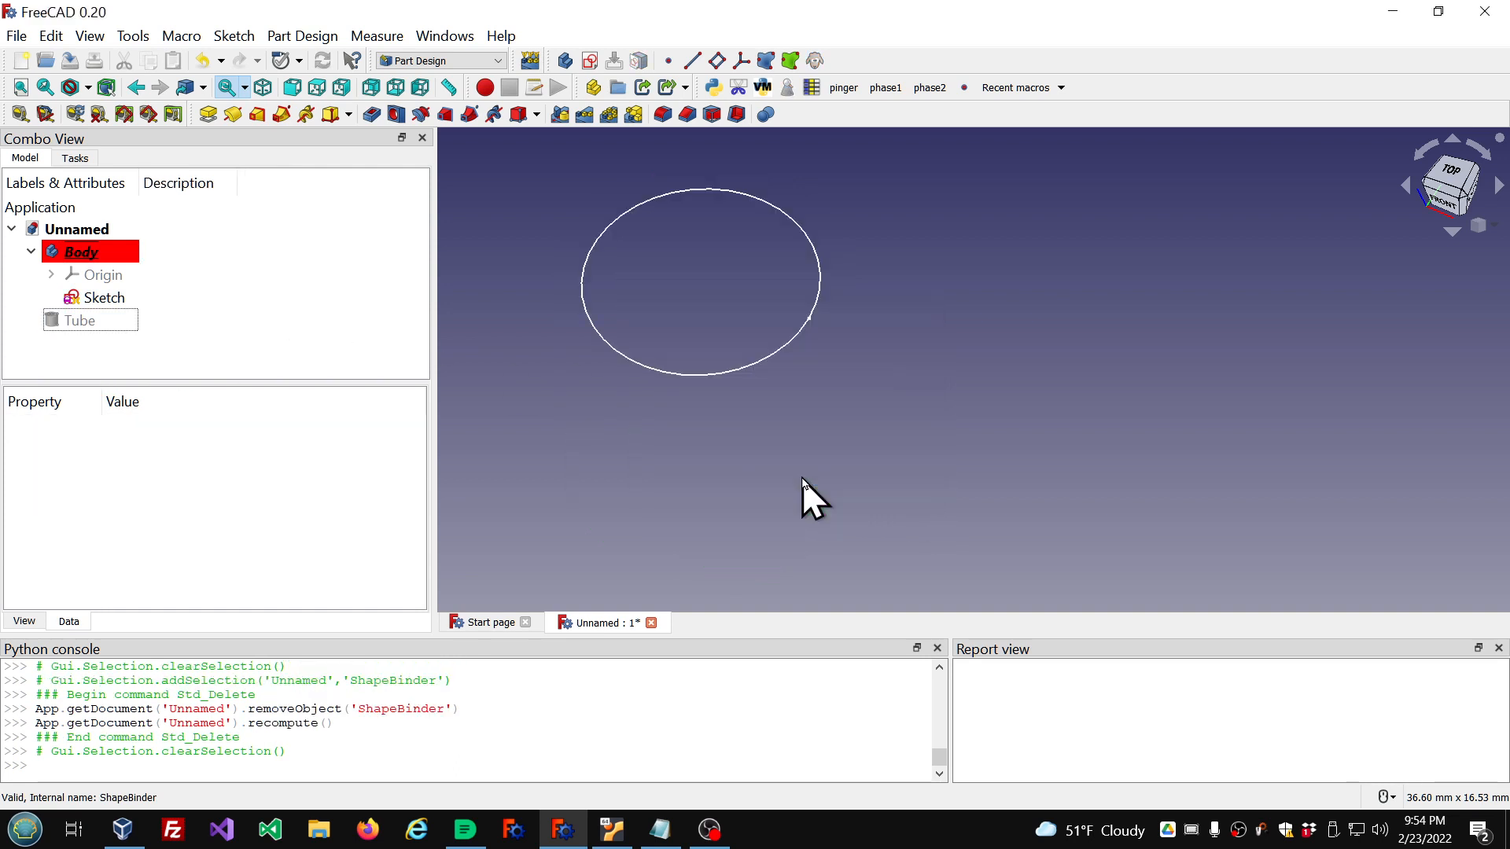
Step: Select the Tube, switch to the Notepad list of dependency cases, review the "No dependencies" case and place the window below the circle
click(67, 321)
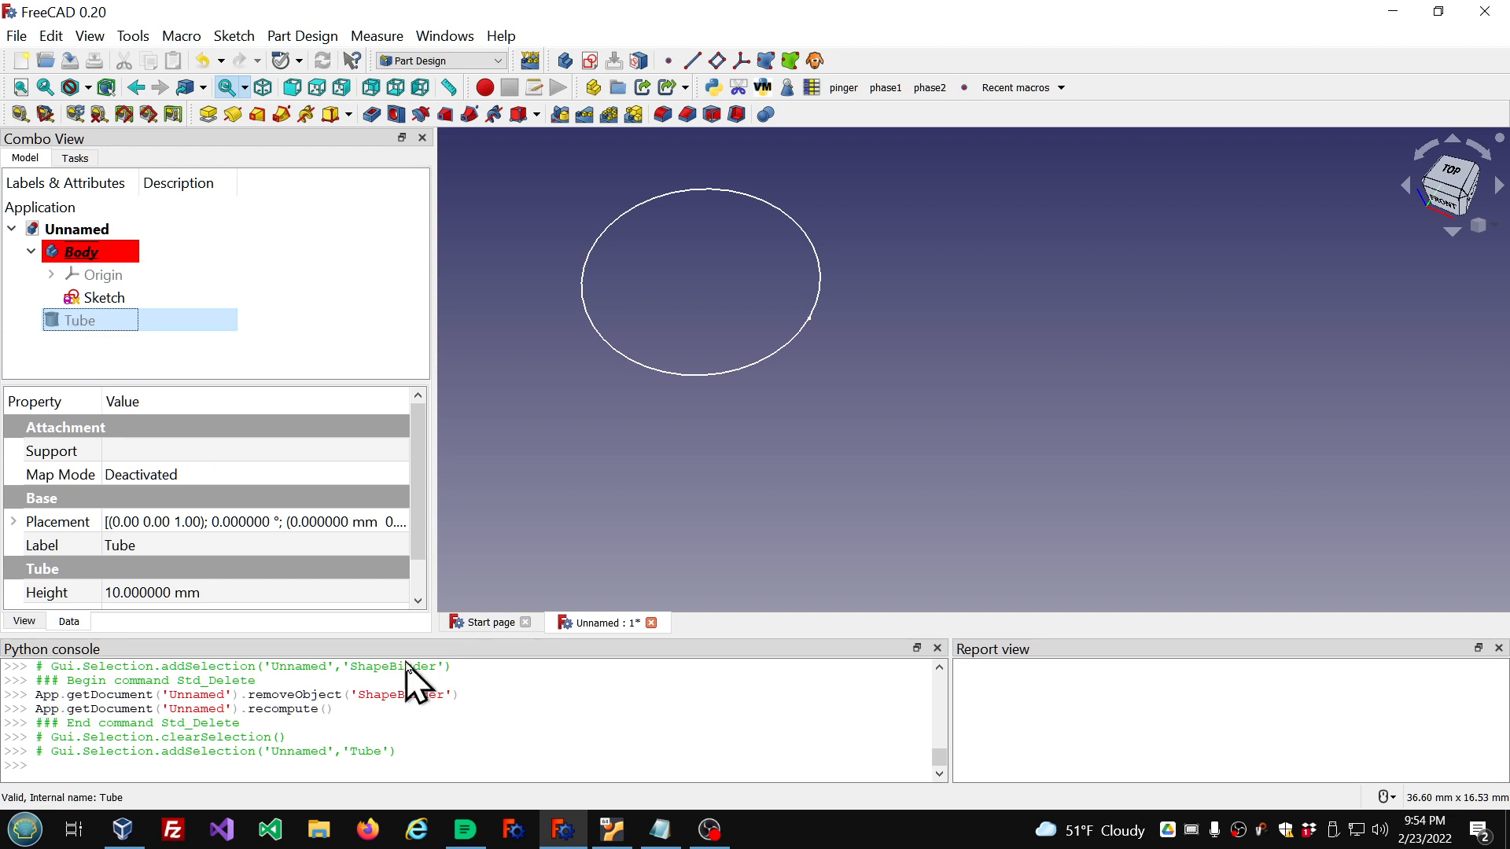
click(659, 831)
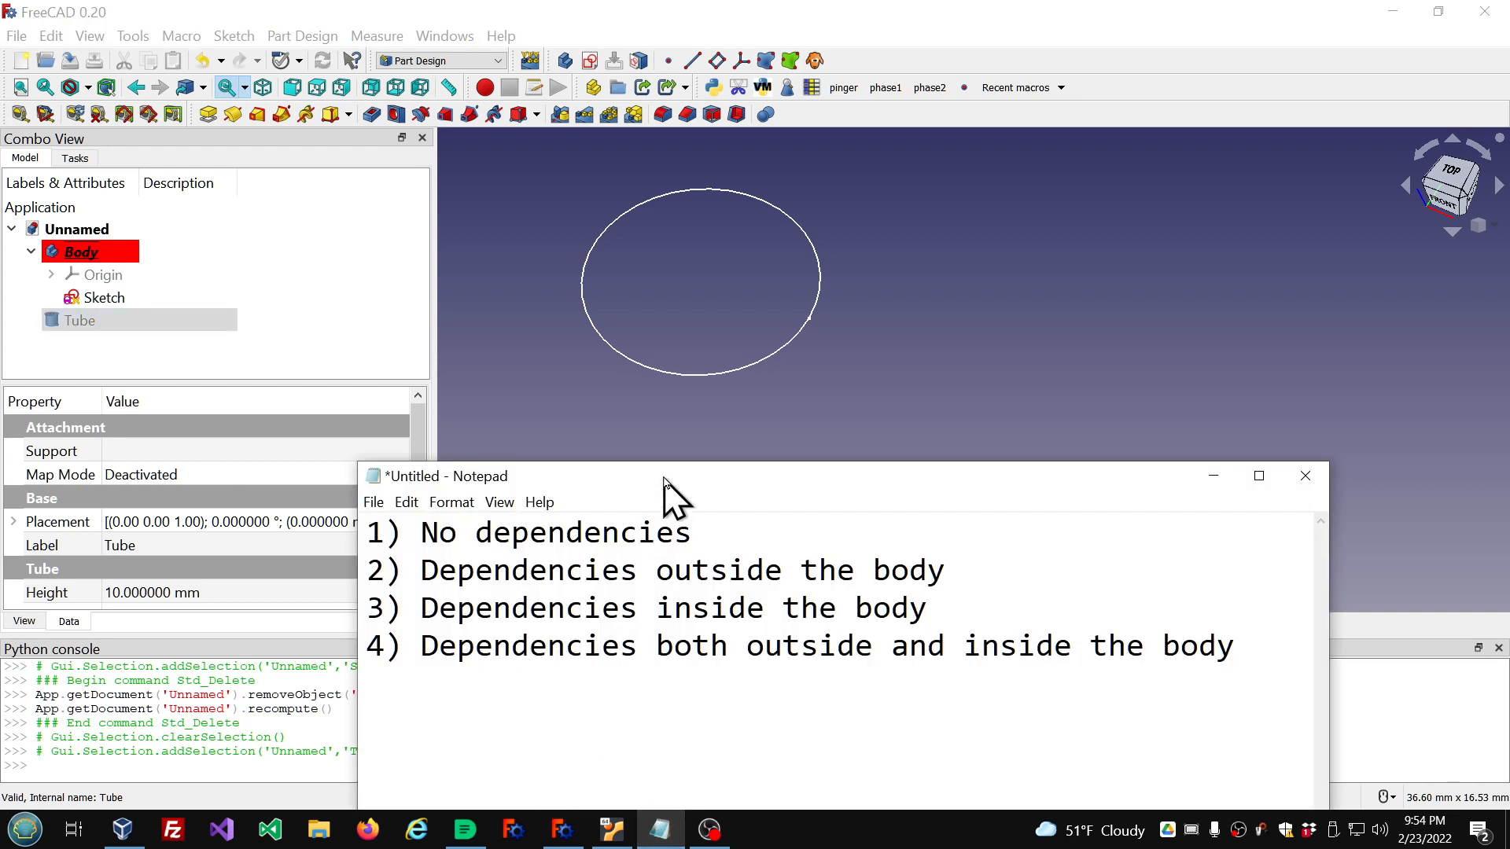
drag(661, 476, 640, 389)
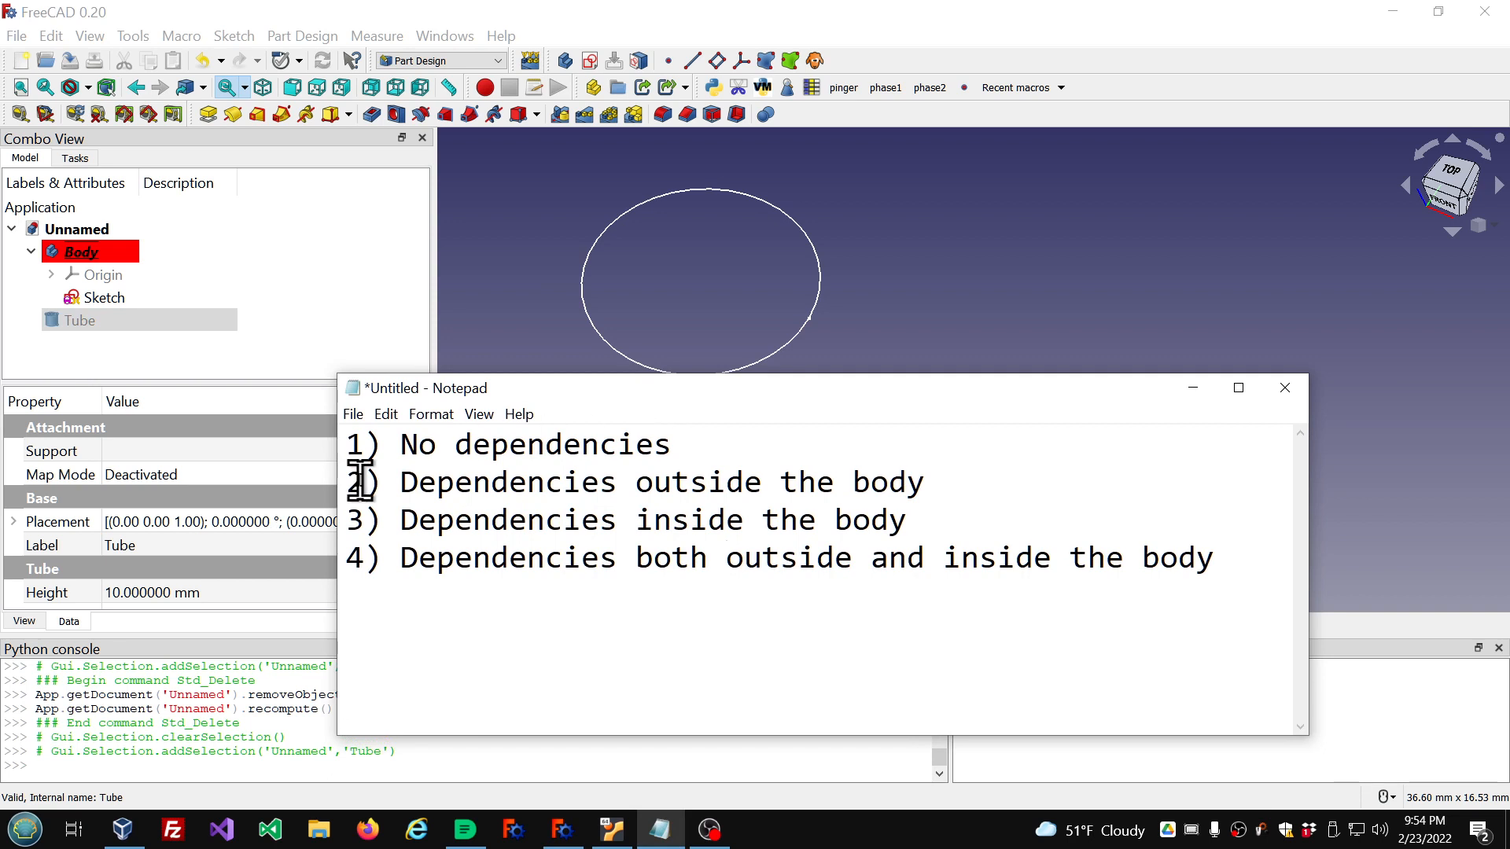
drag(349, 444, 691, 432)
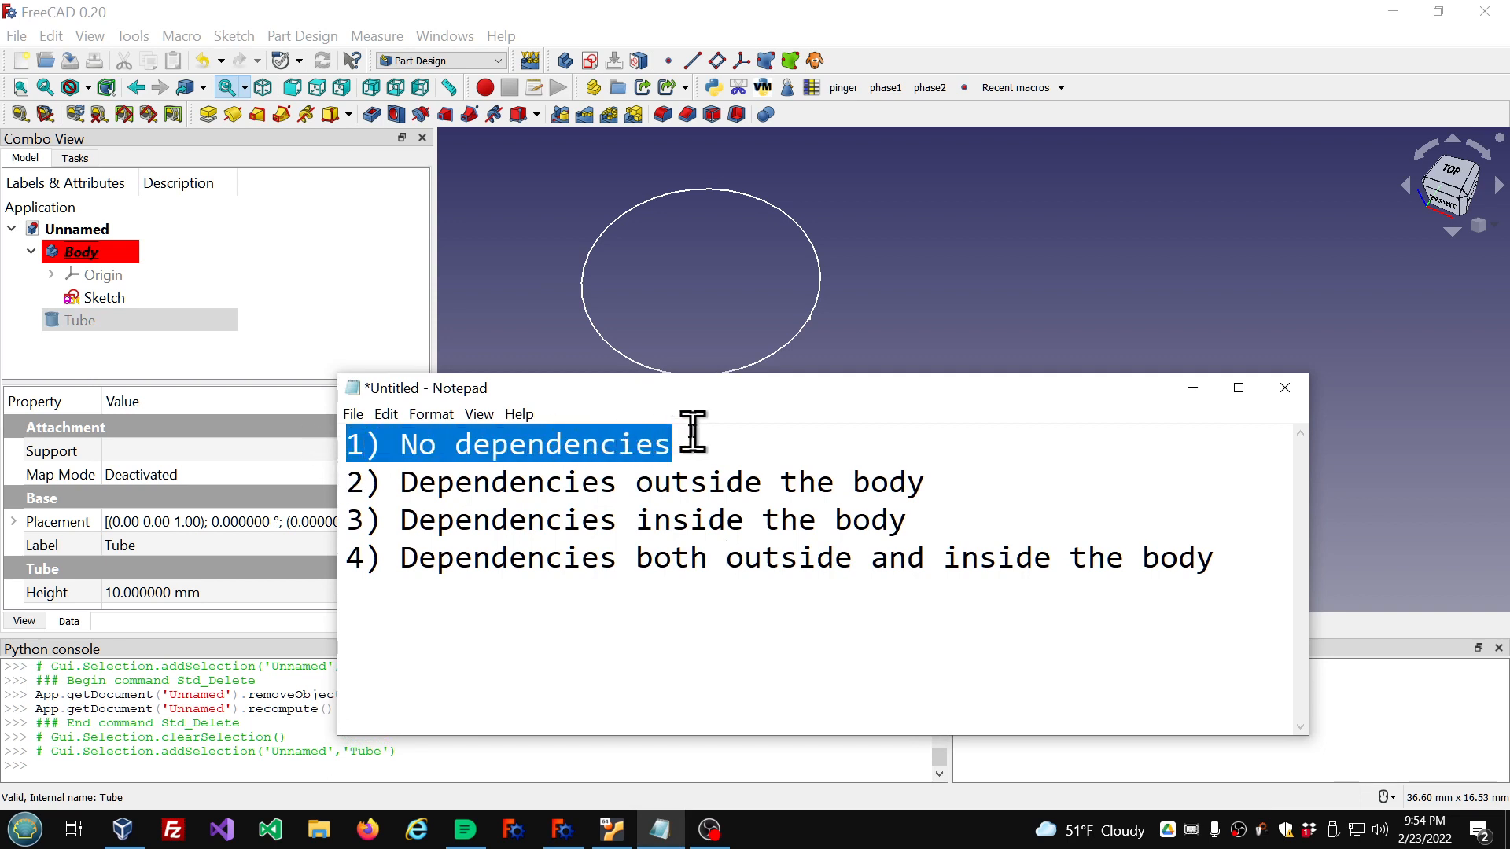
click(863, 676)
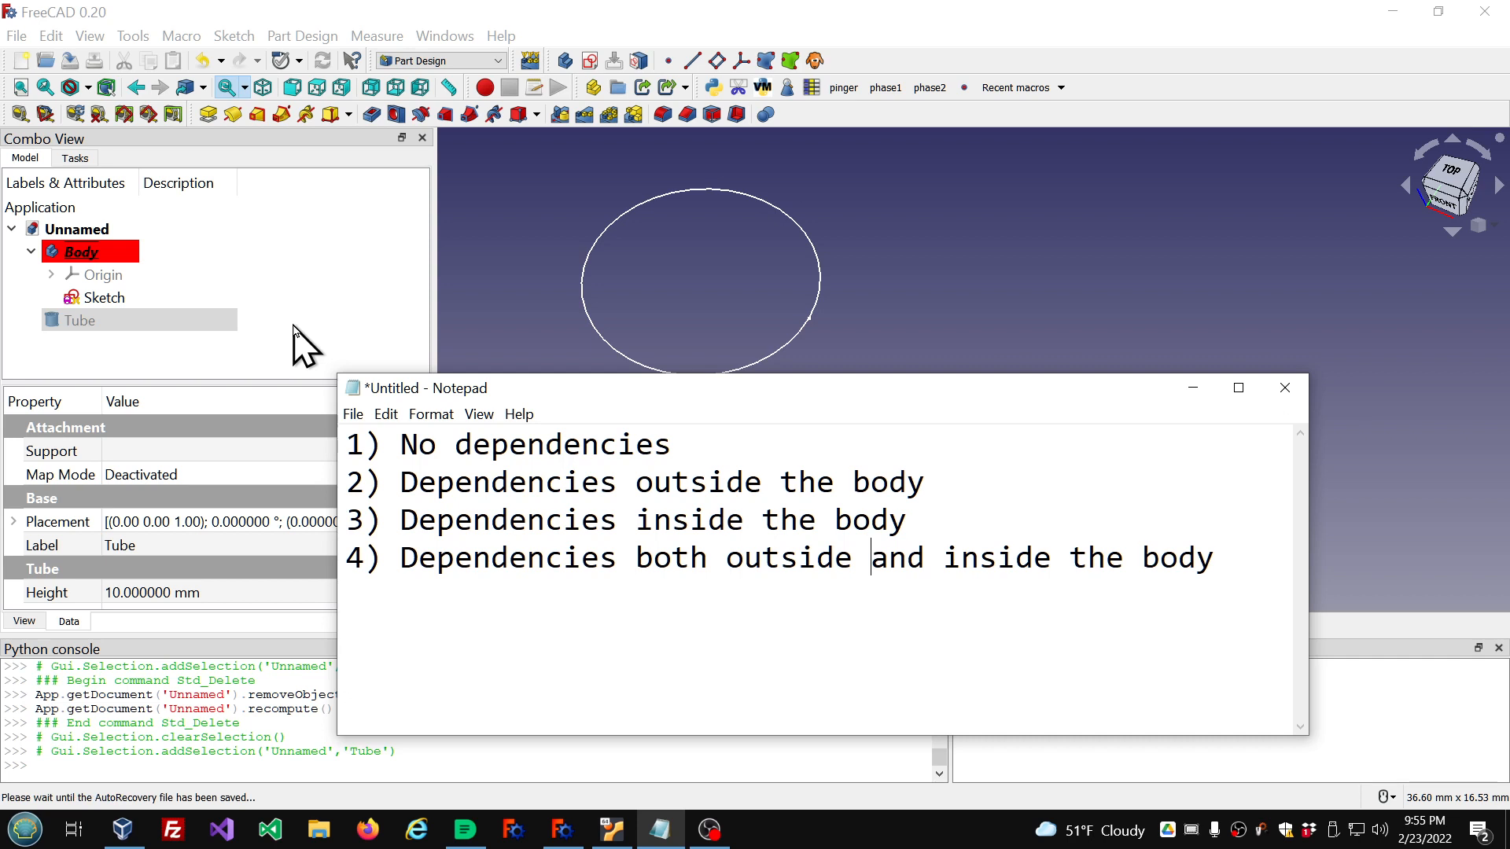
drag(517, 393, 503, 427)
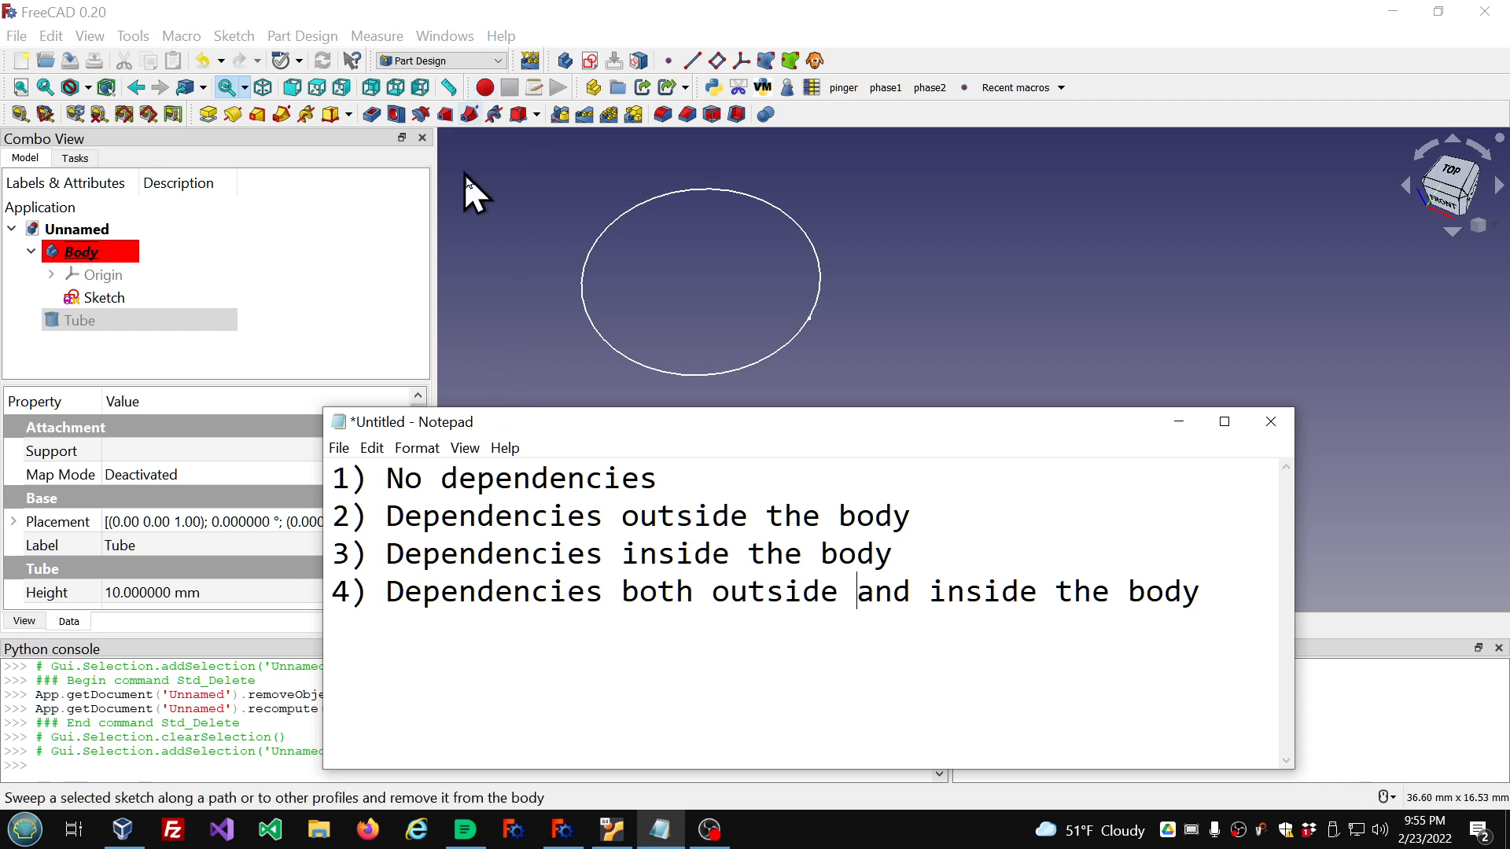
Step: Add a default cylinder with the Part workbench and make the hidden Tube visible
click(487, 206)
click(496, 61)
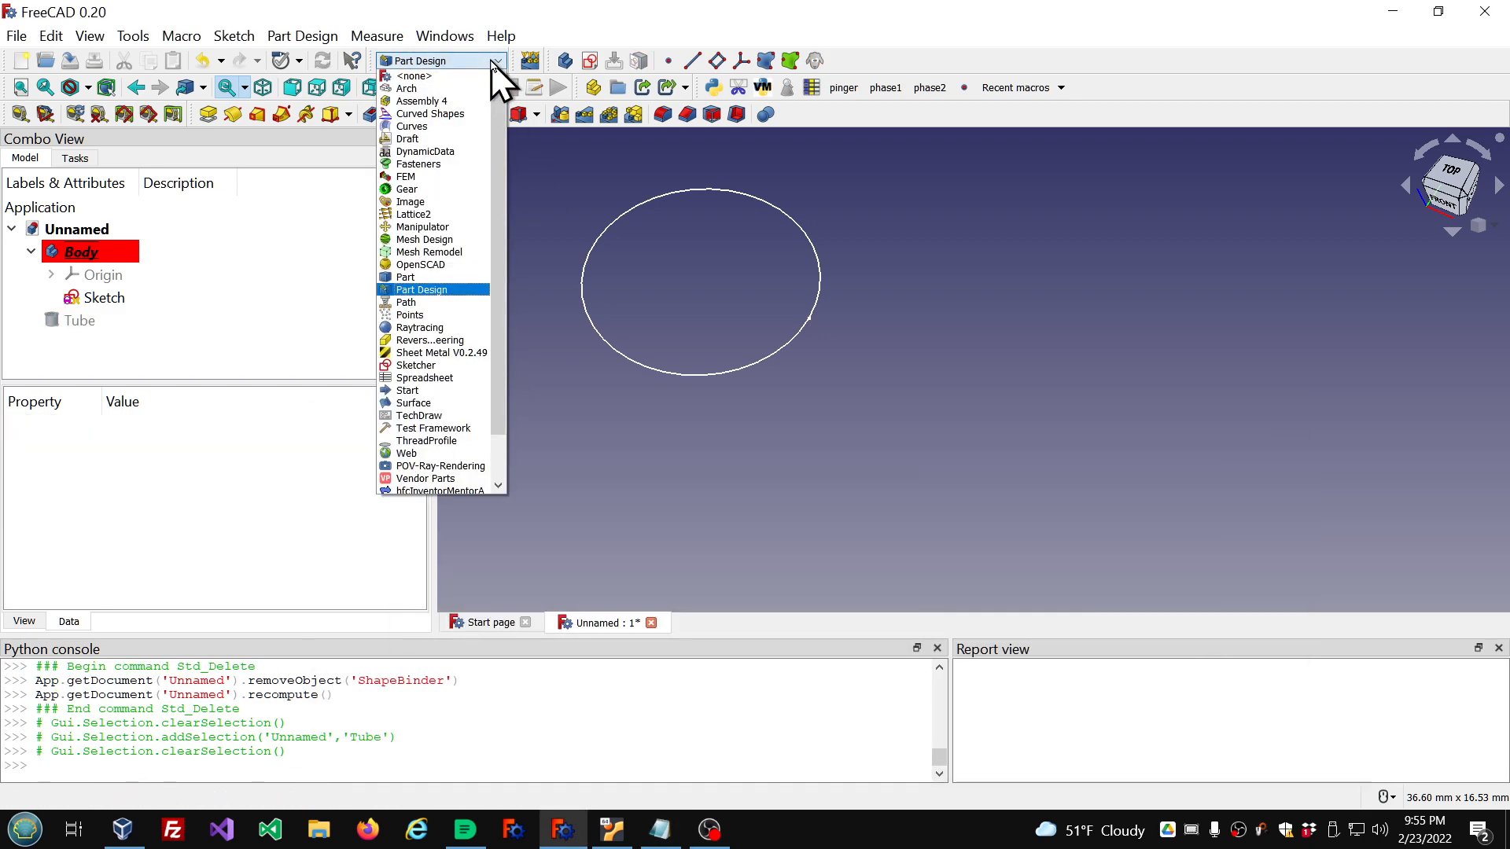
click(406, 276)
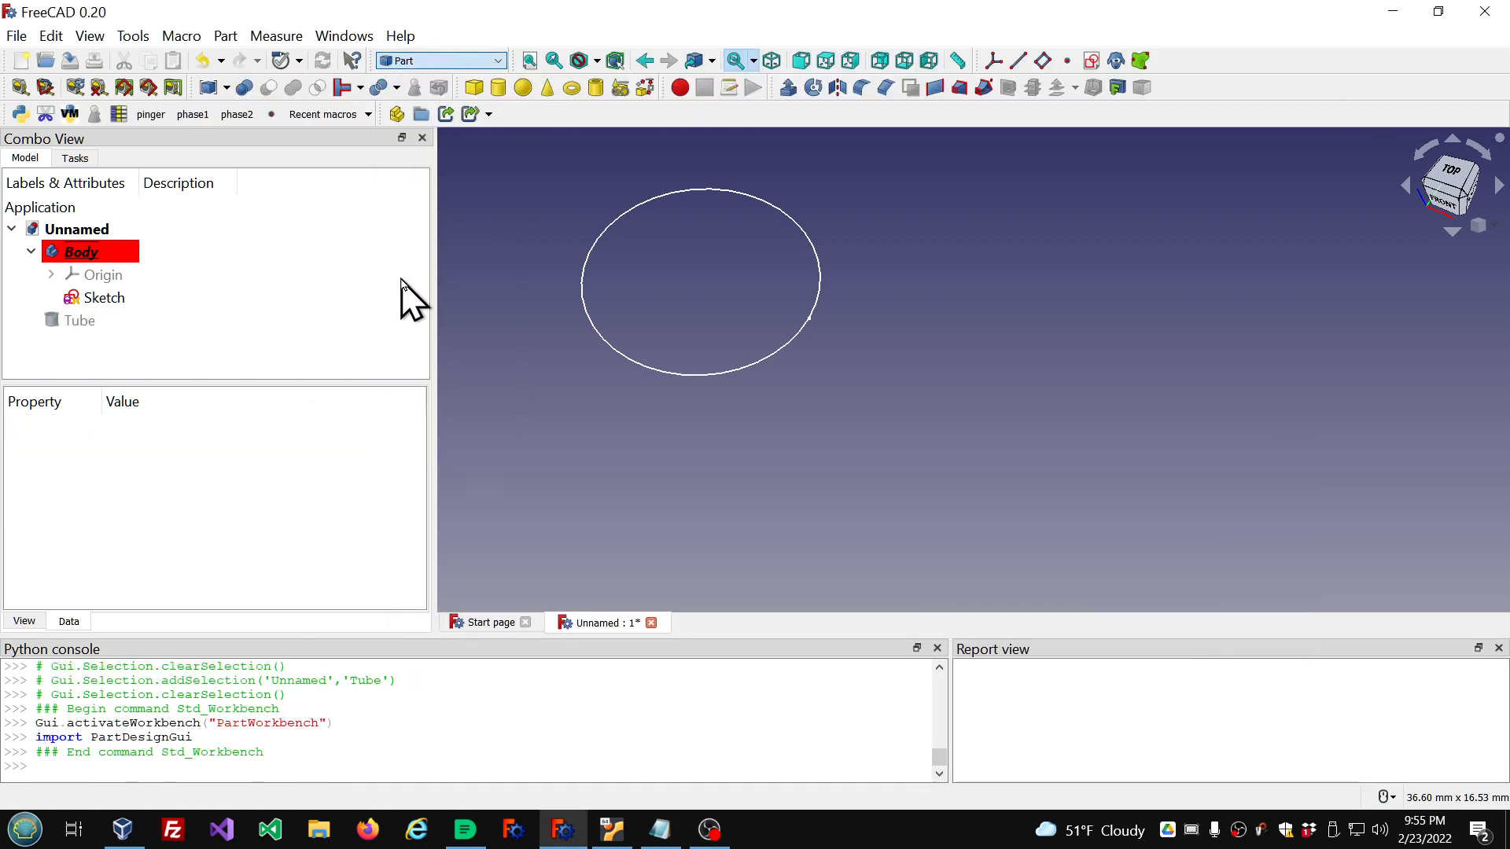
click(494, 90)
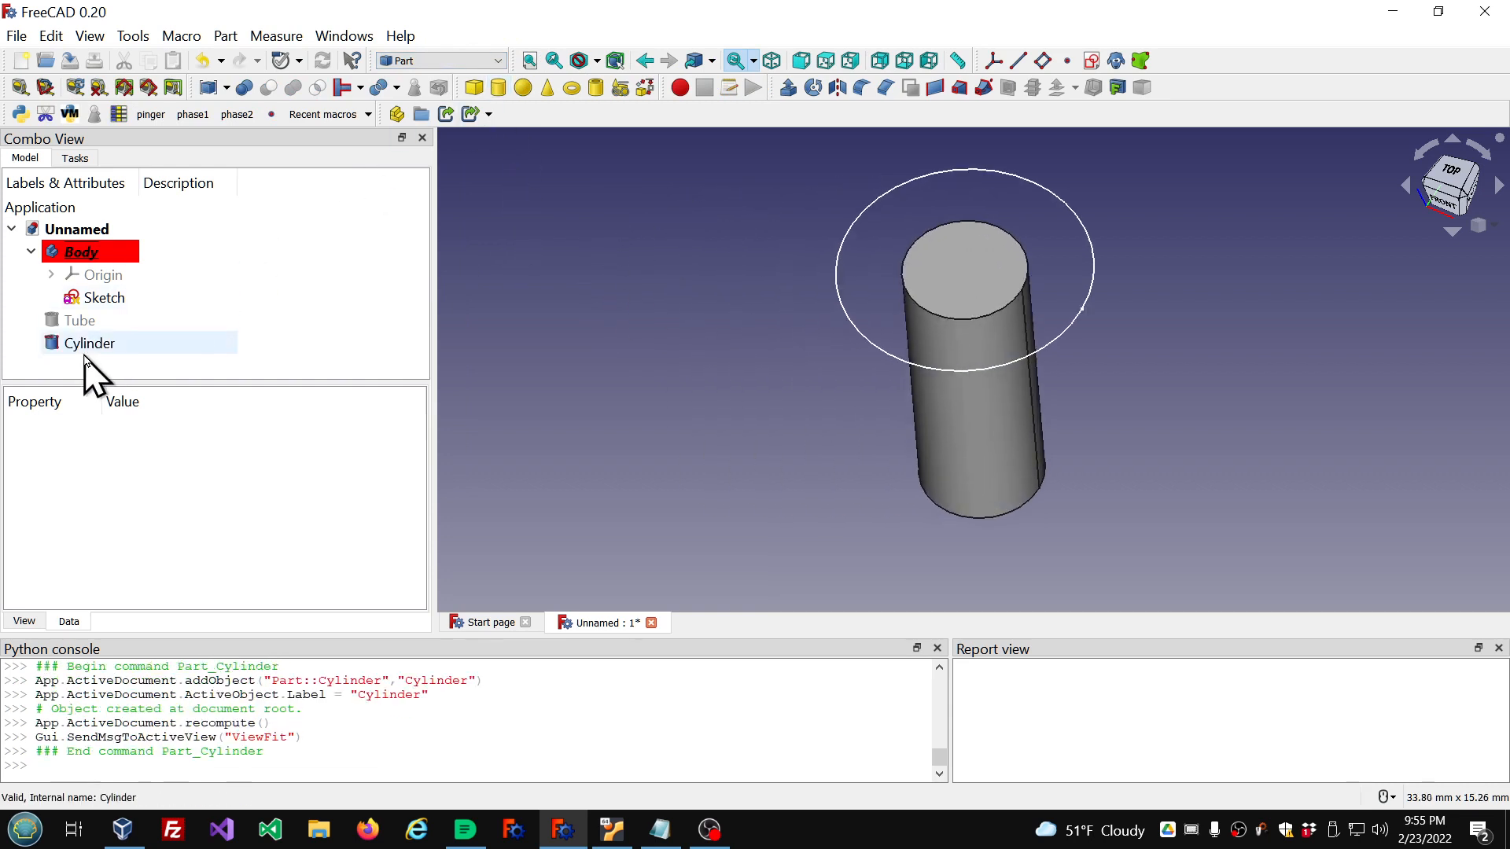
click(82, 323)
key(space)
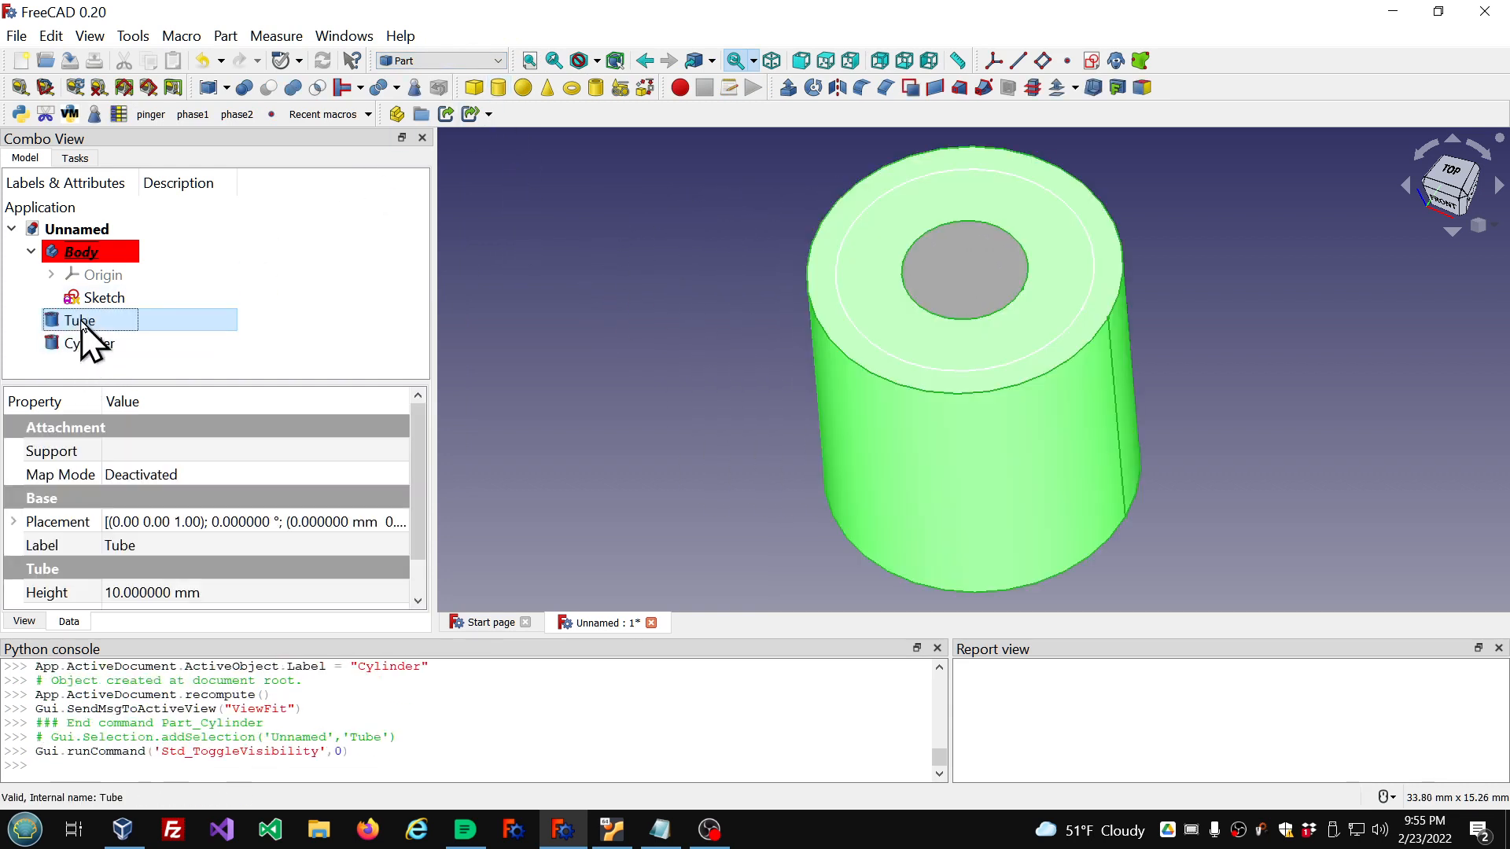
scroll(549, 351, down, 3)
Step: Move the Cylinder away from the Tube by setting its x position to 17 mm
click(77, 351)
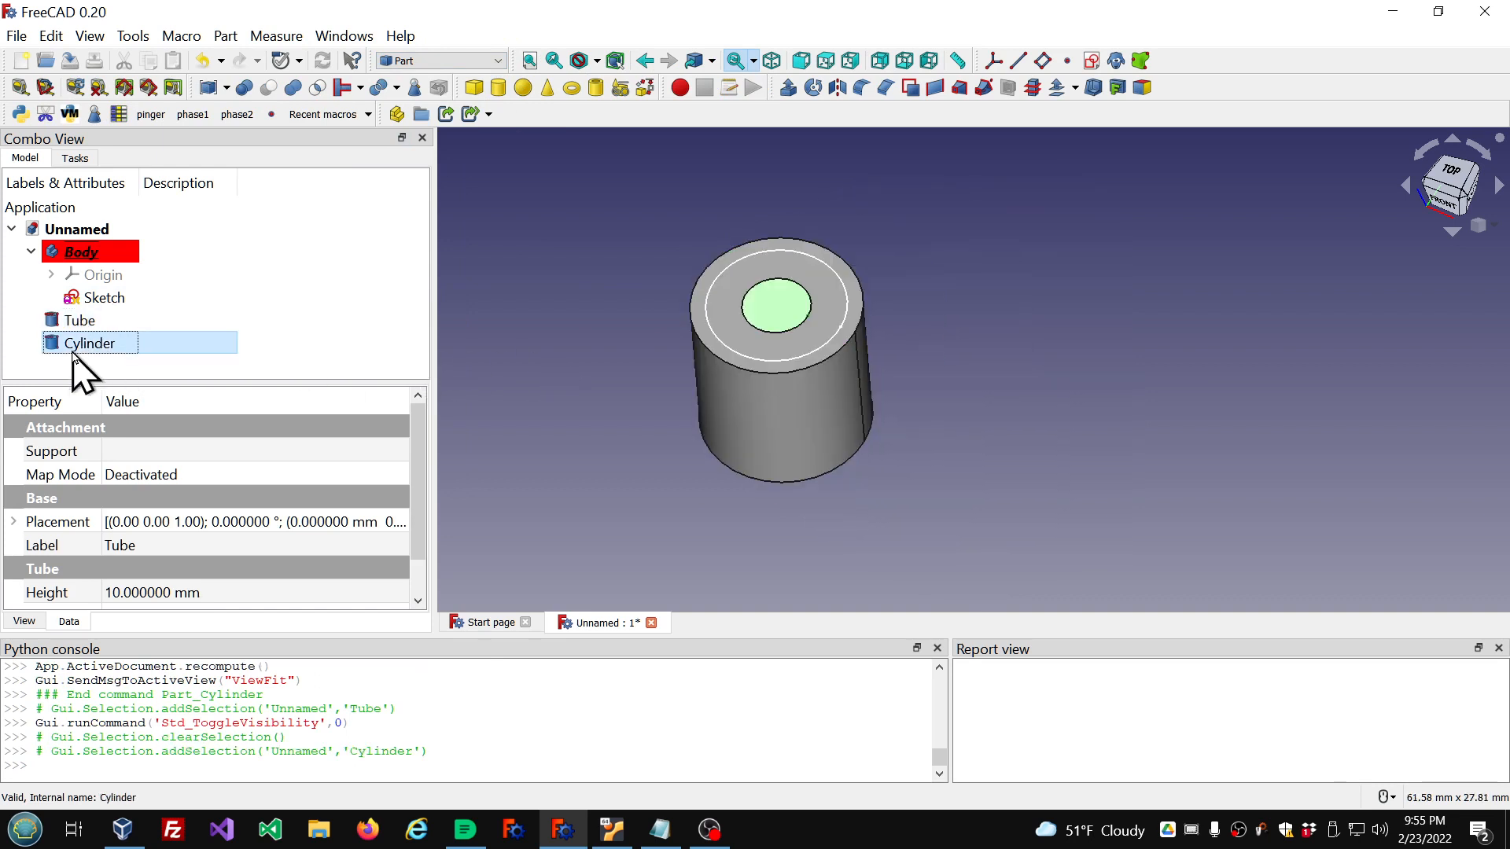
click(13, 522)
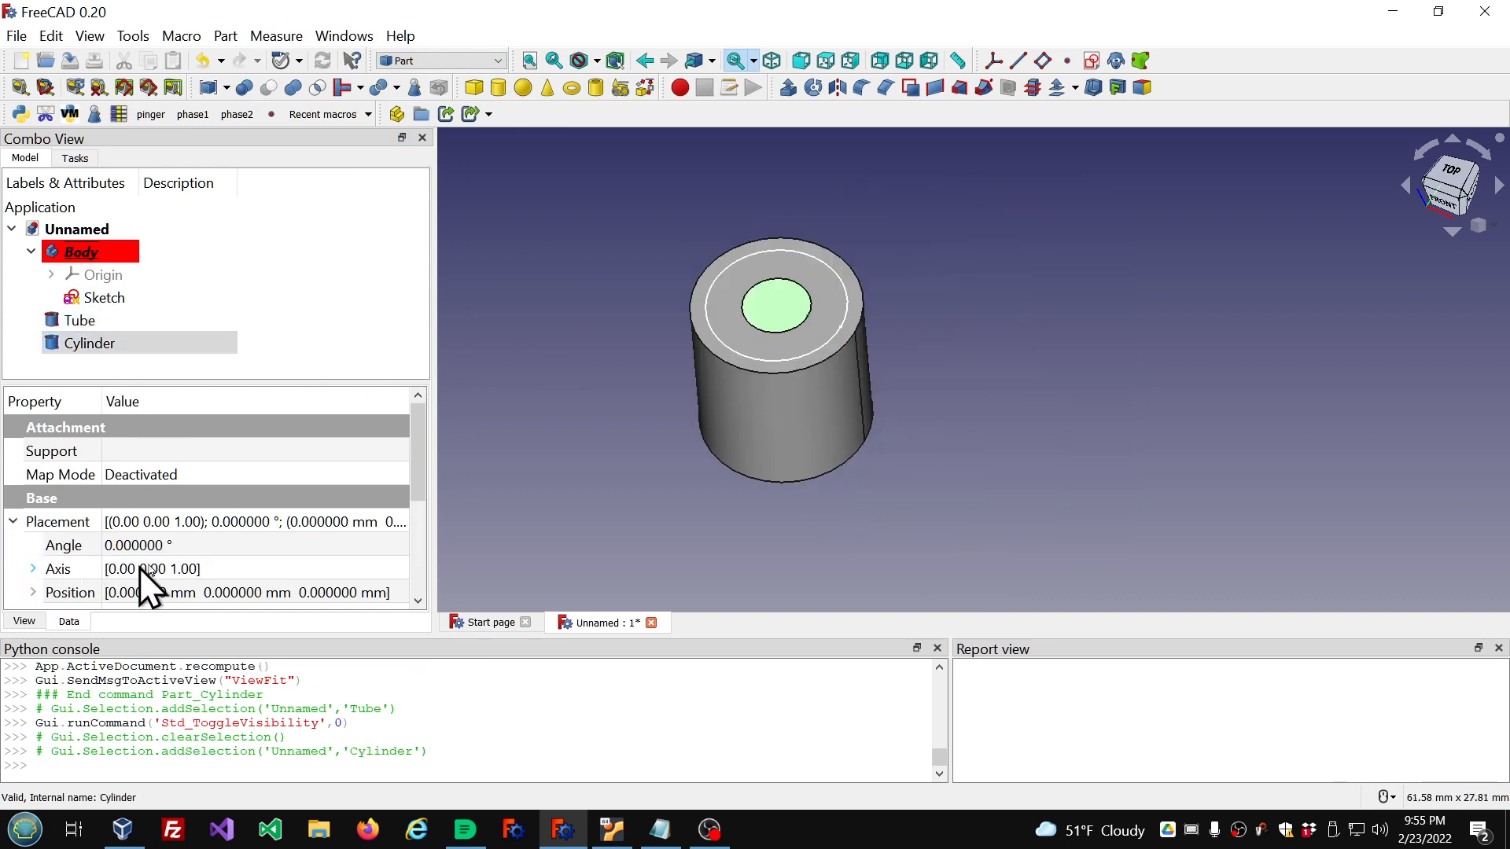
double_click(52, 592)
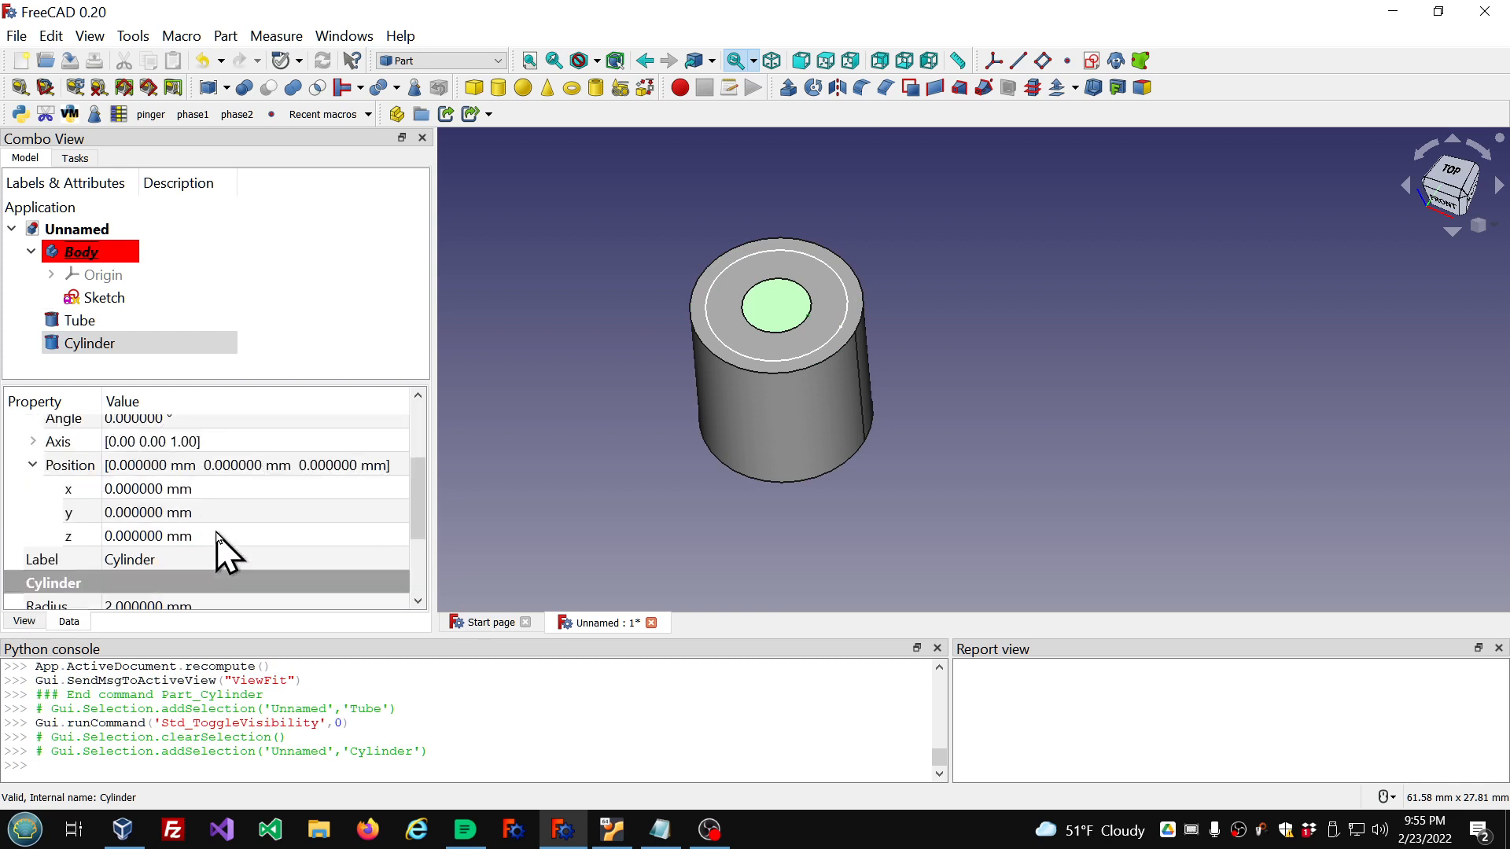
click(228, 488)
scroll(228, 488, up, 7)
scroll(228, 489, up, 10)
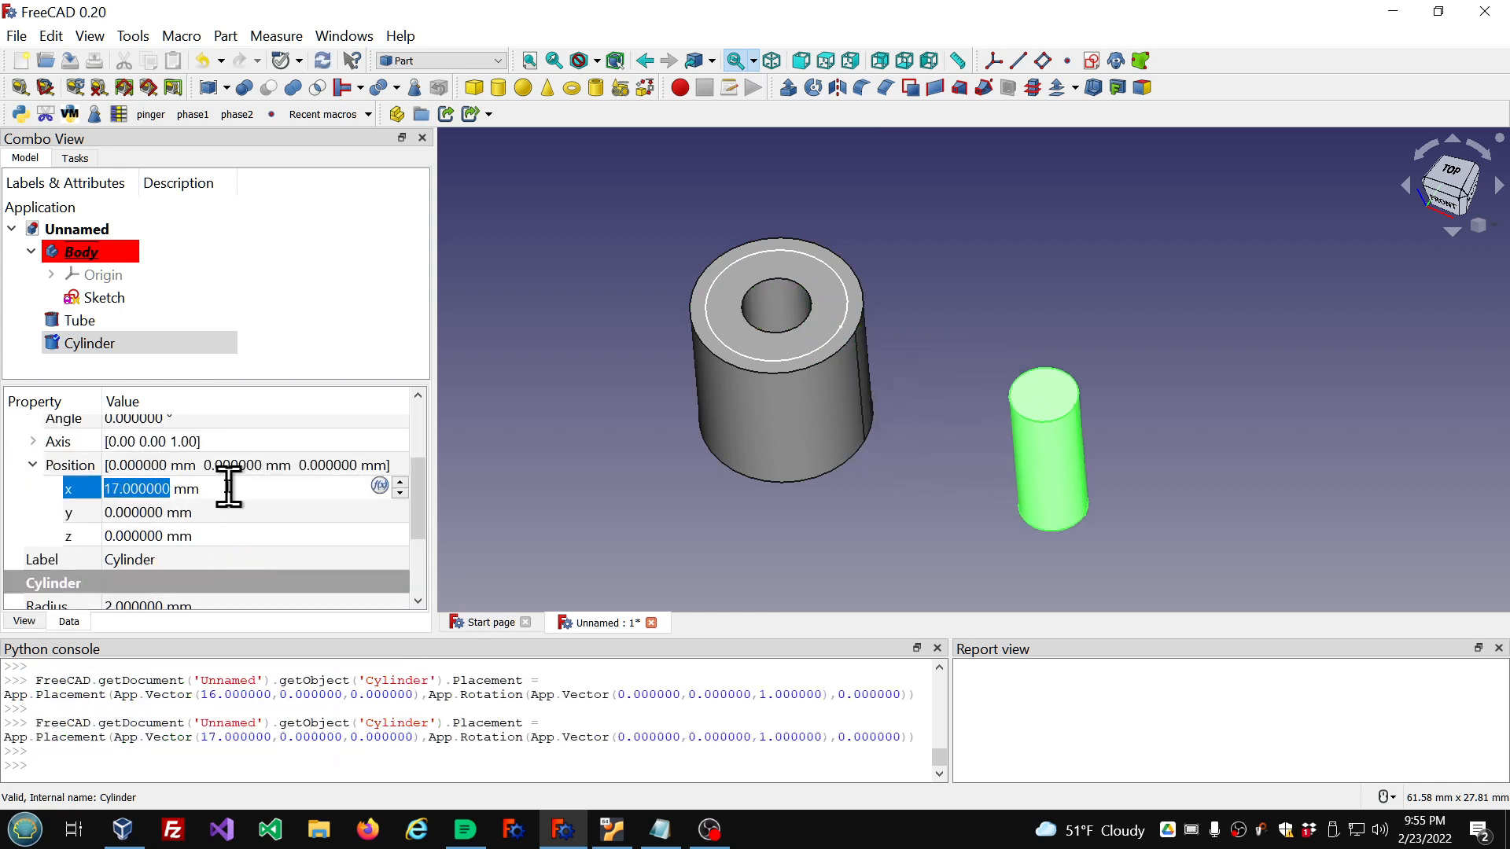
scroll(654, 295, down, 3)
scroll(654, 296, down, 1)
click(728, 448)
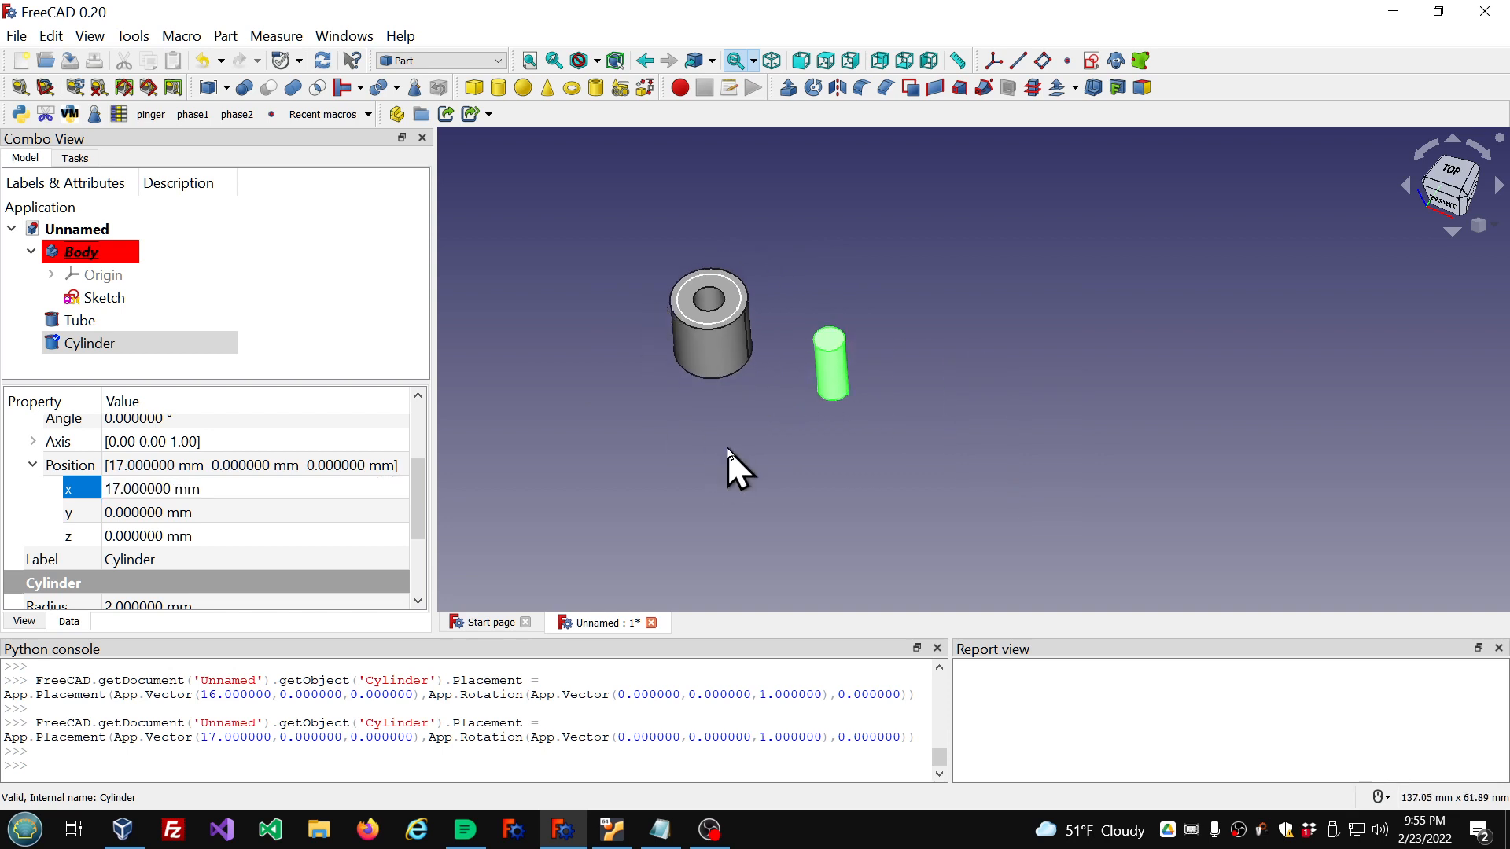
Step: Link the Tube's height to the expression Cylinder.Height and check the Tube's properties
click(76, 324)
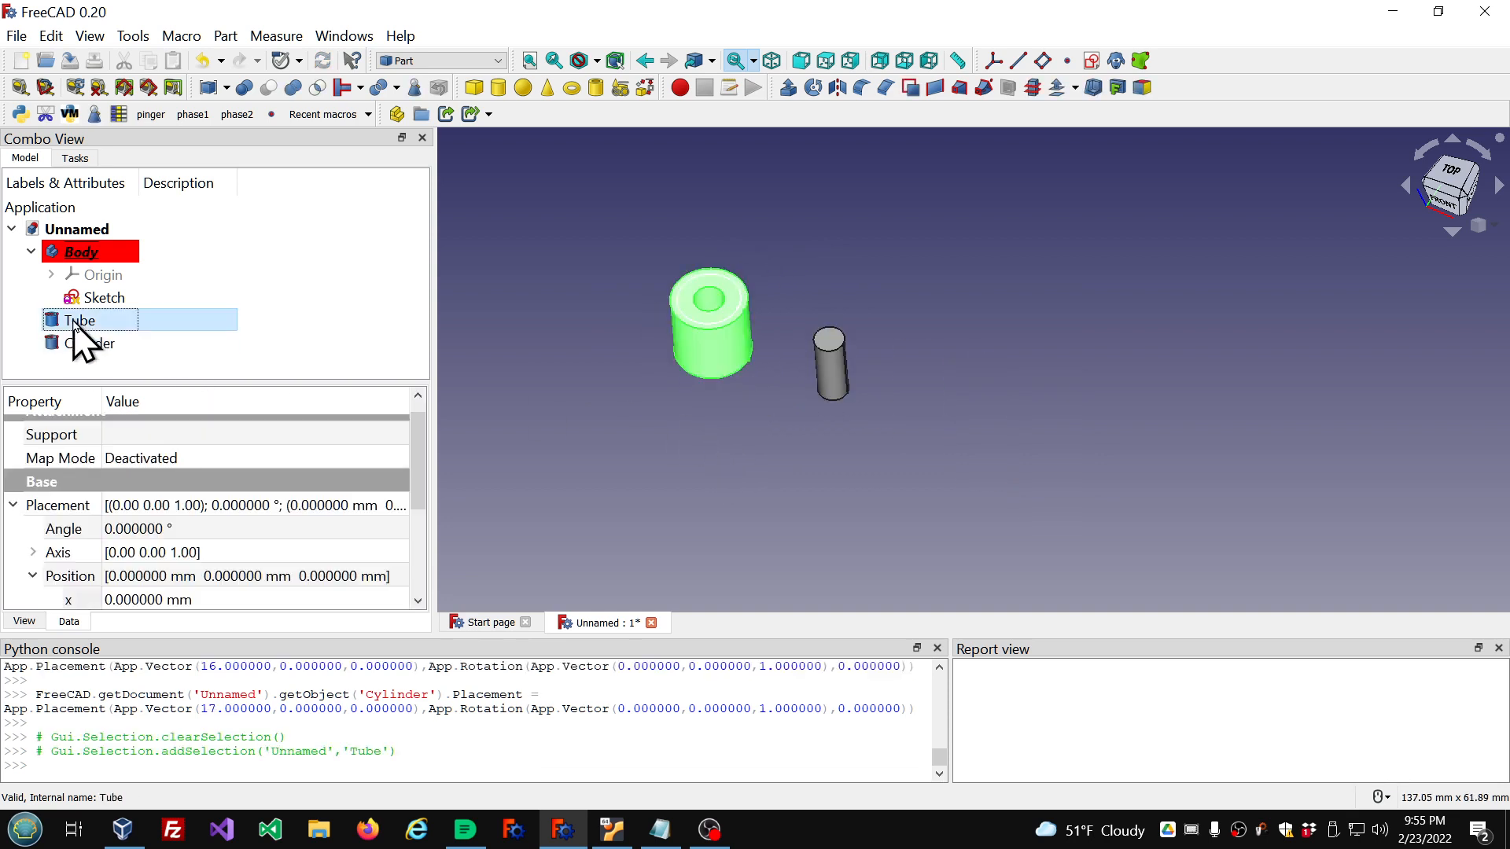
click(12, 504)
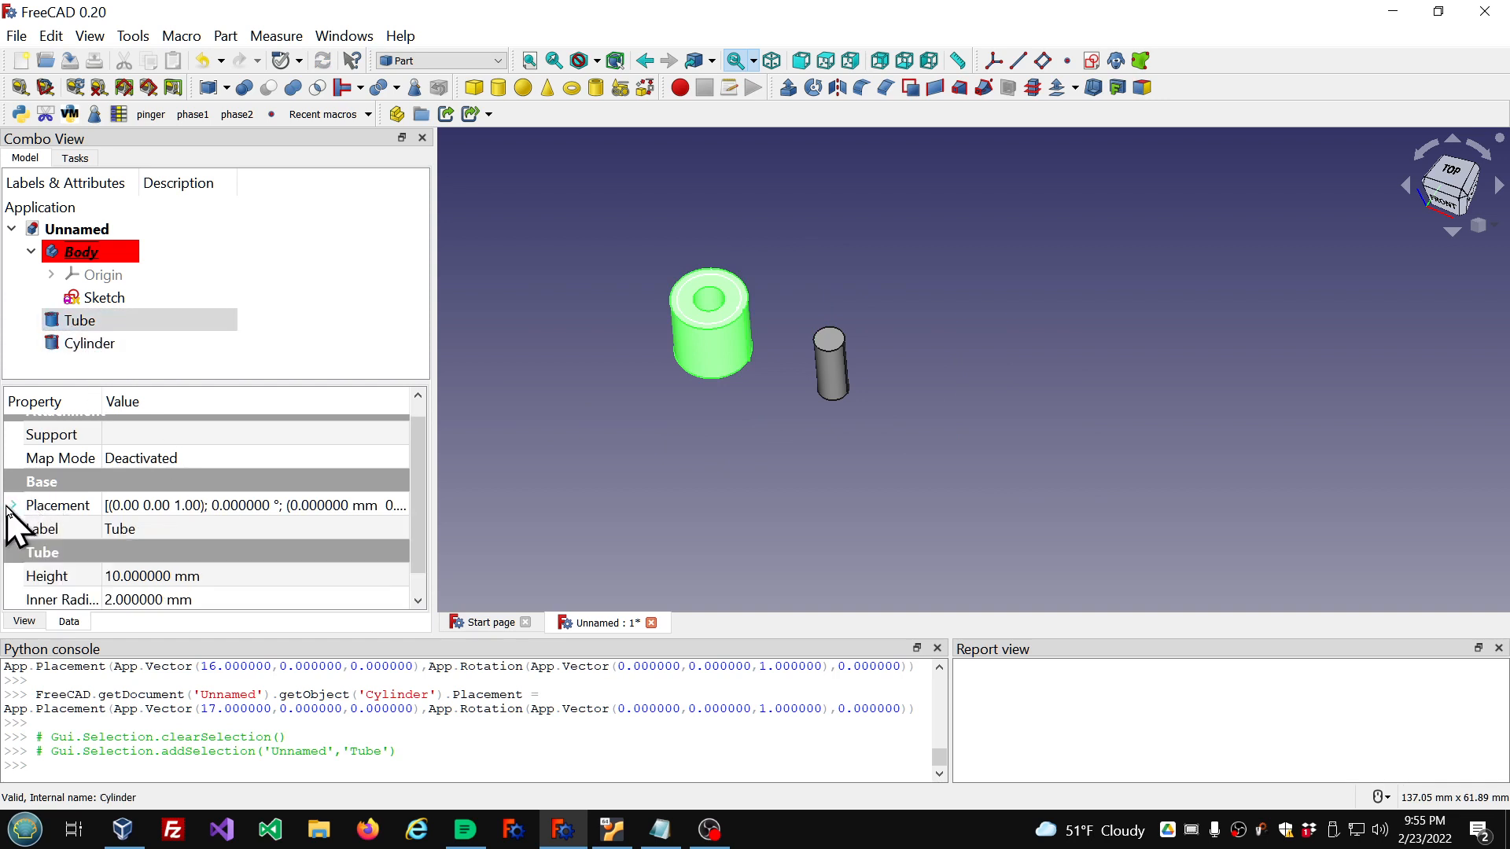
click(250, 574)
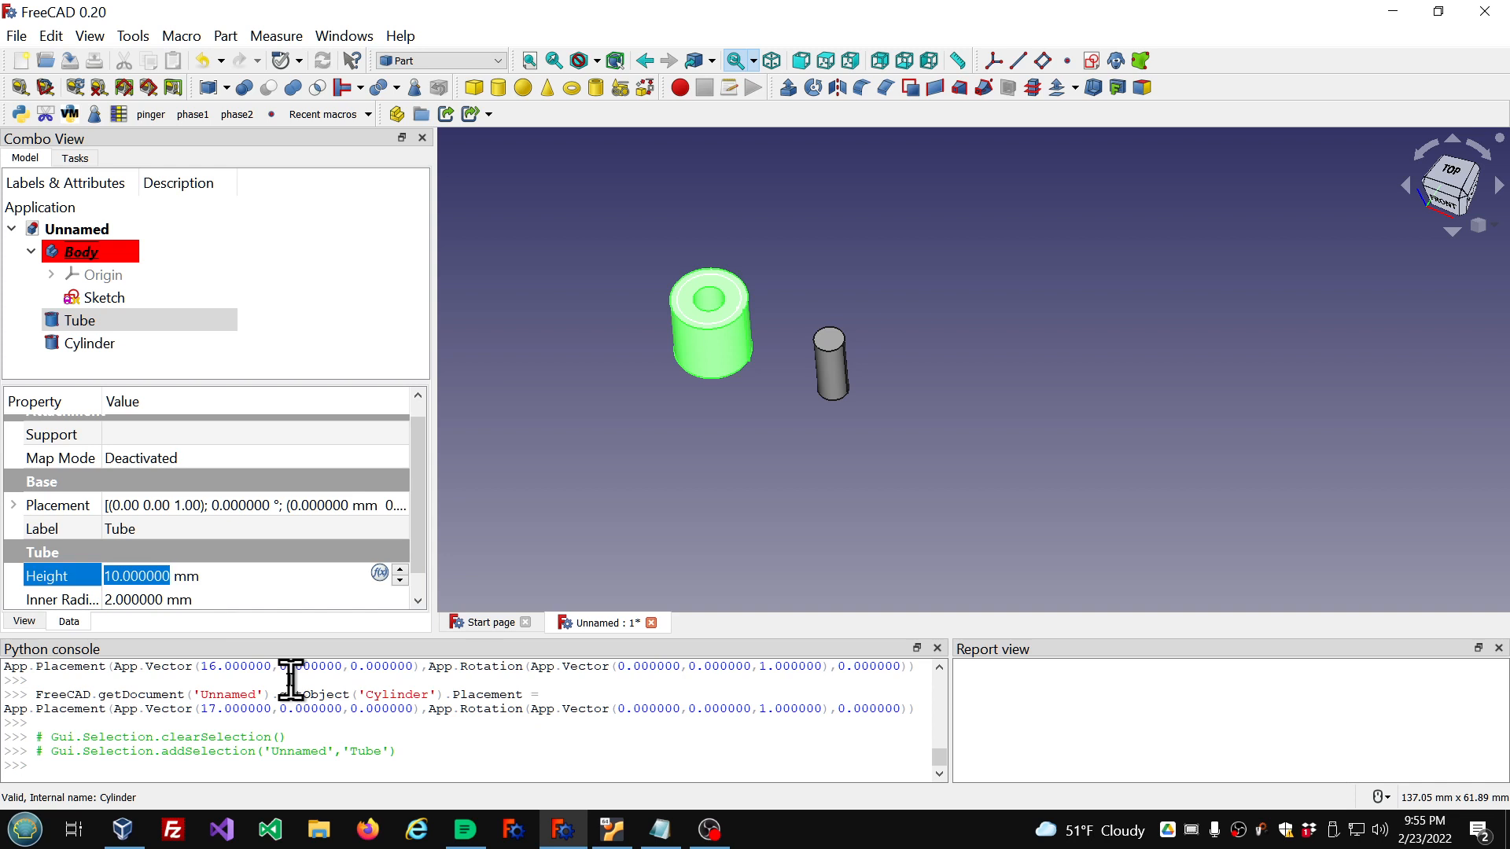
key(equal)
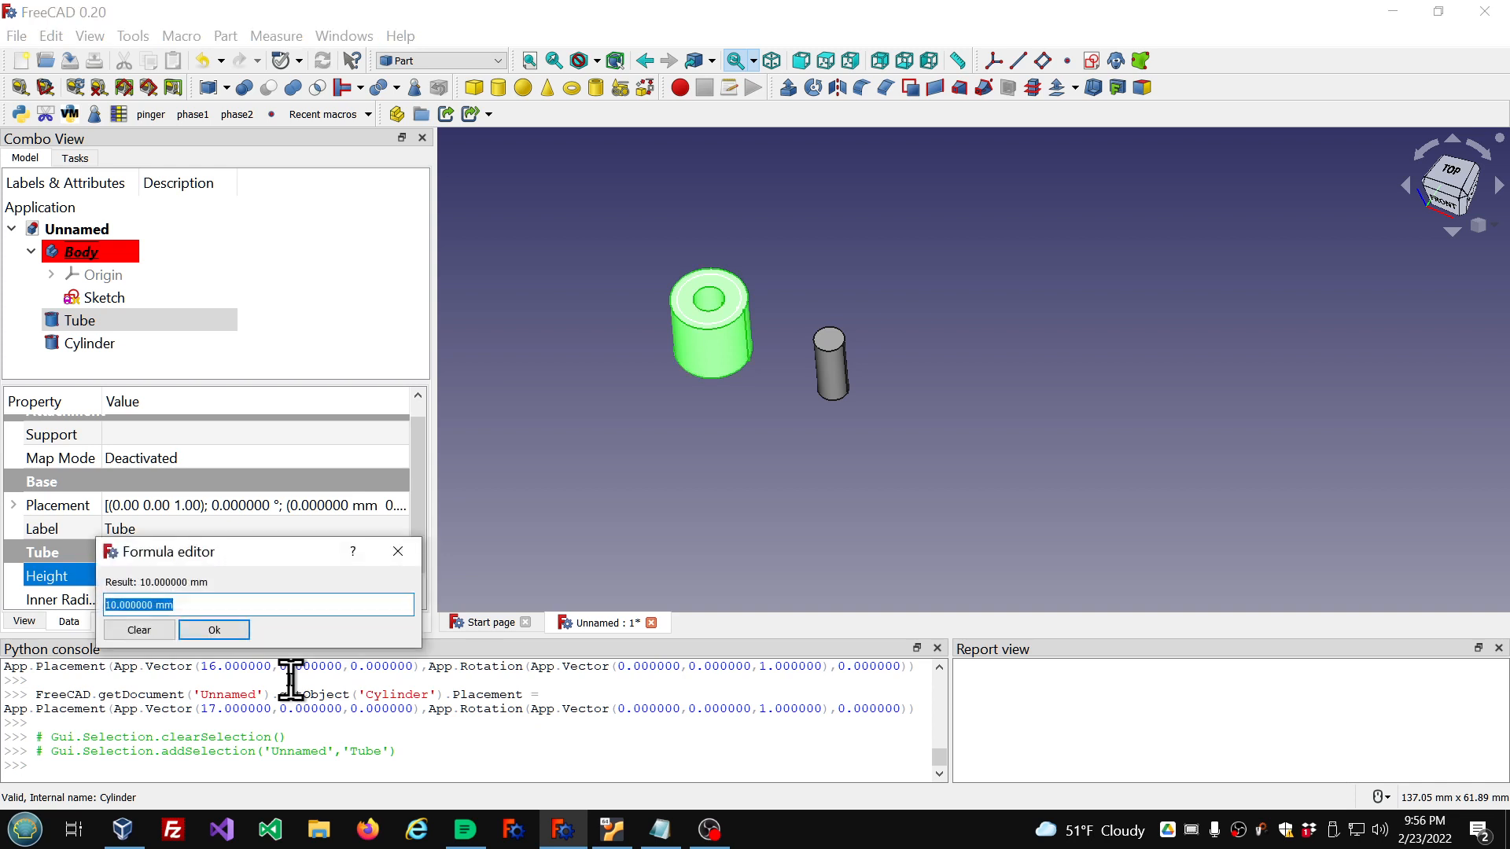
text(Cylinder)
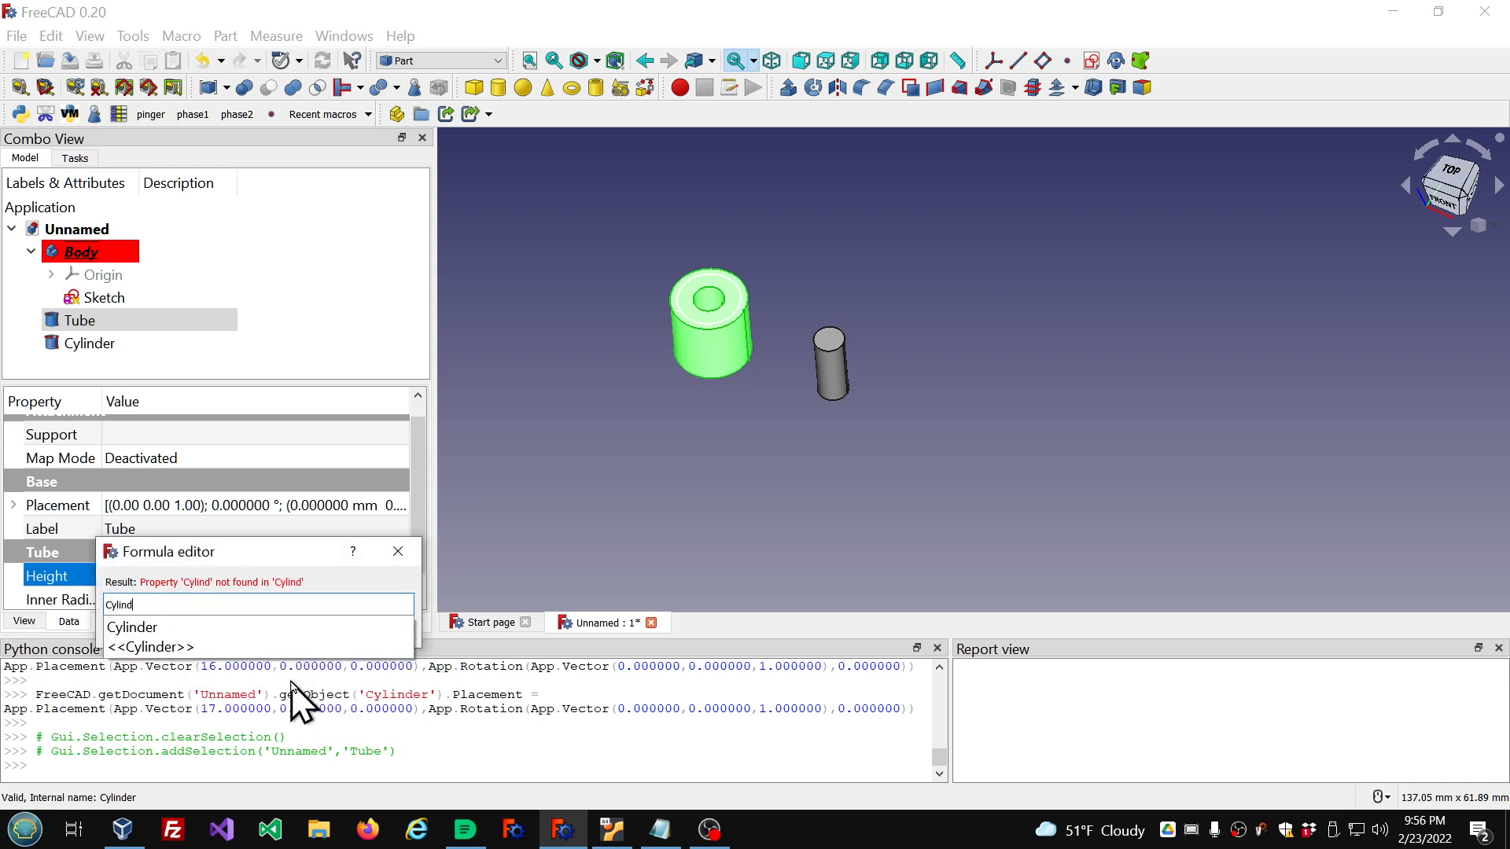
text(.Height)
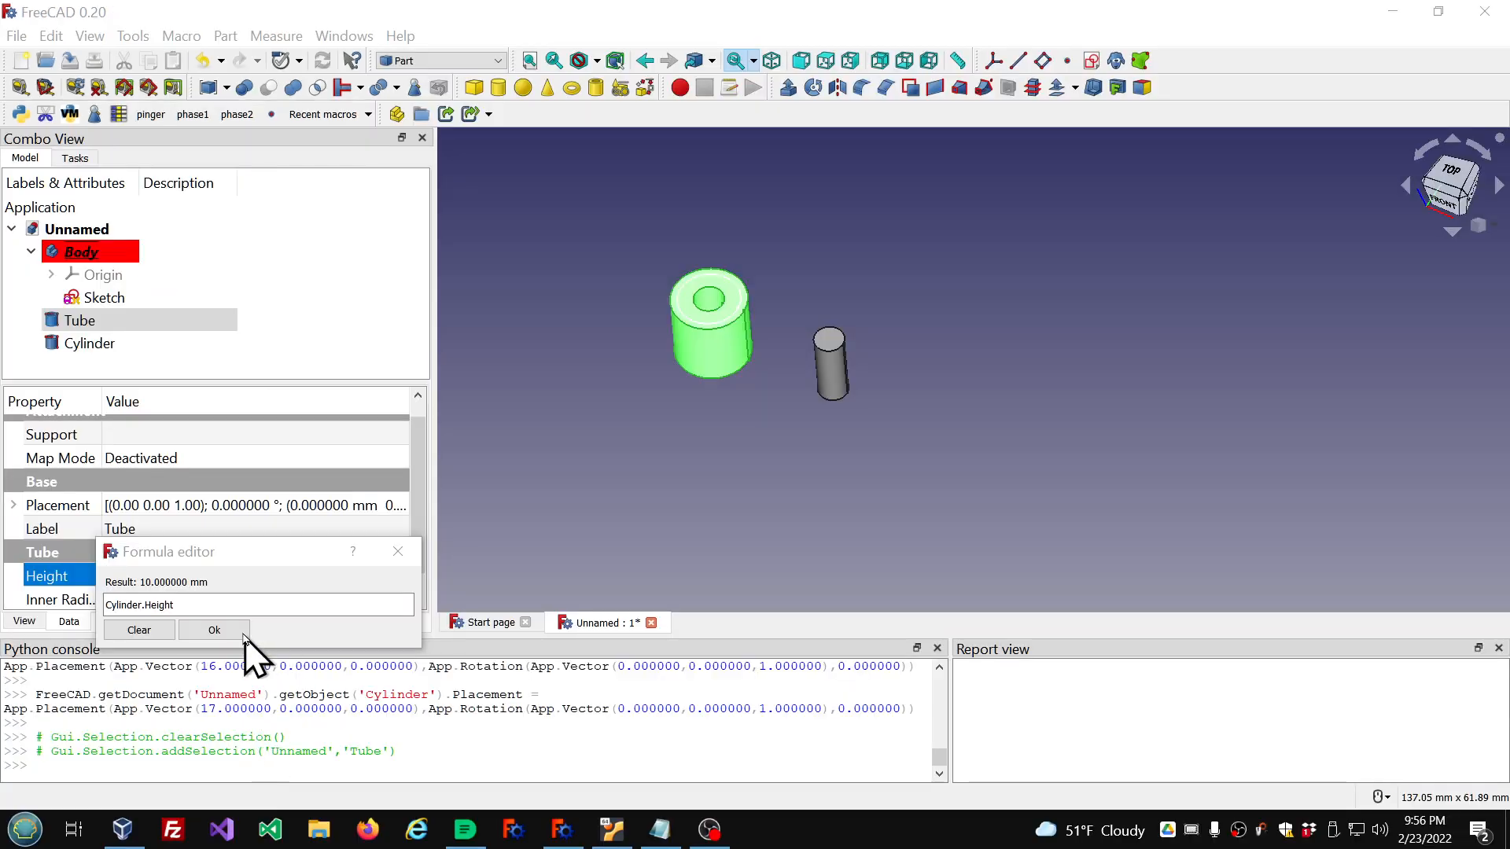
click(230, 629)
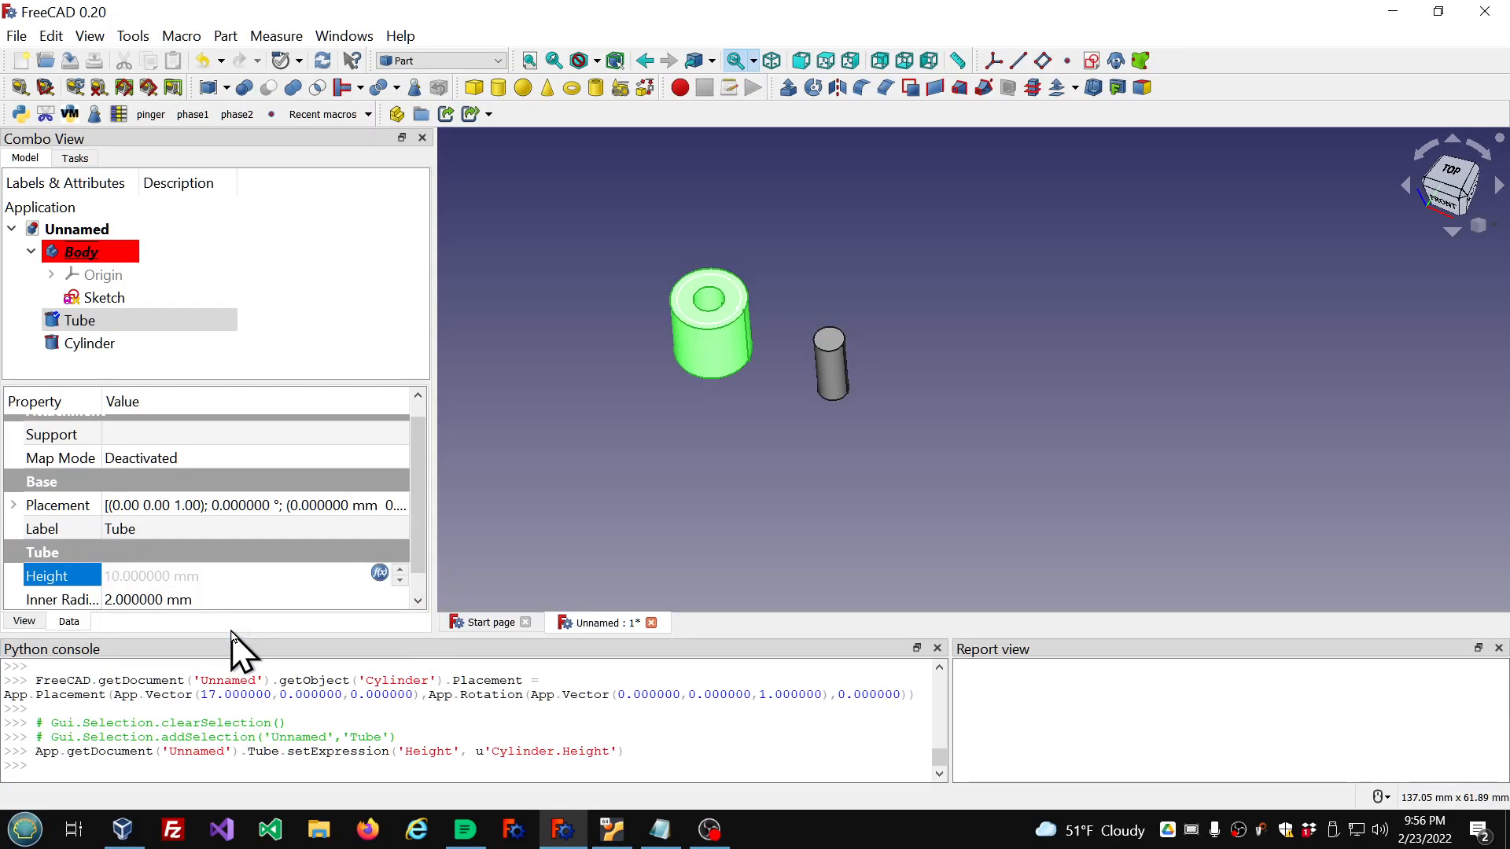
click(297, 337)
click(118, 323)
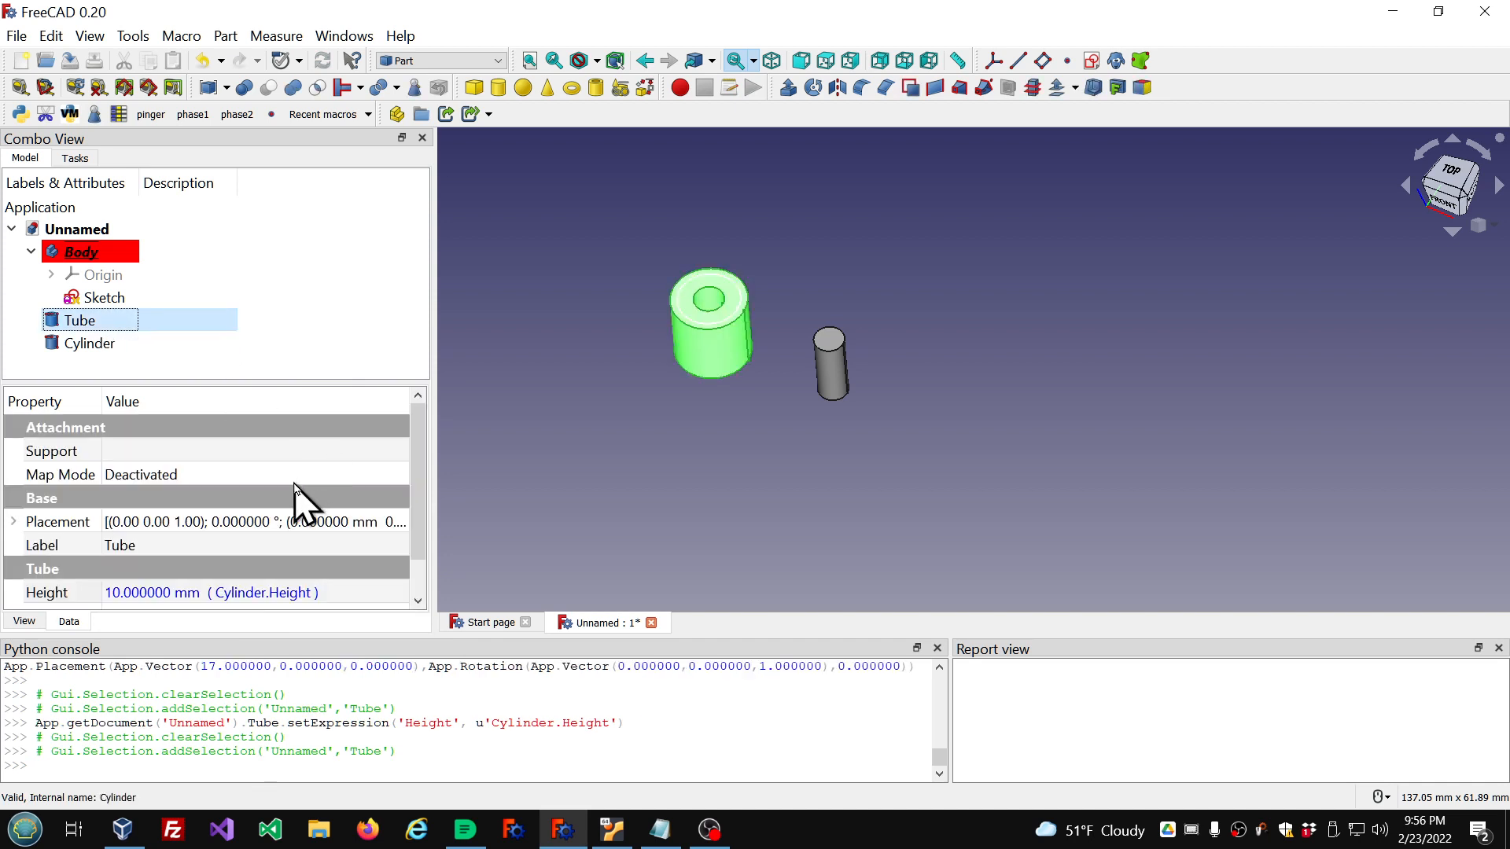
scroll(236, 488, down, 2)
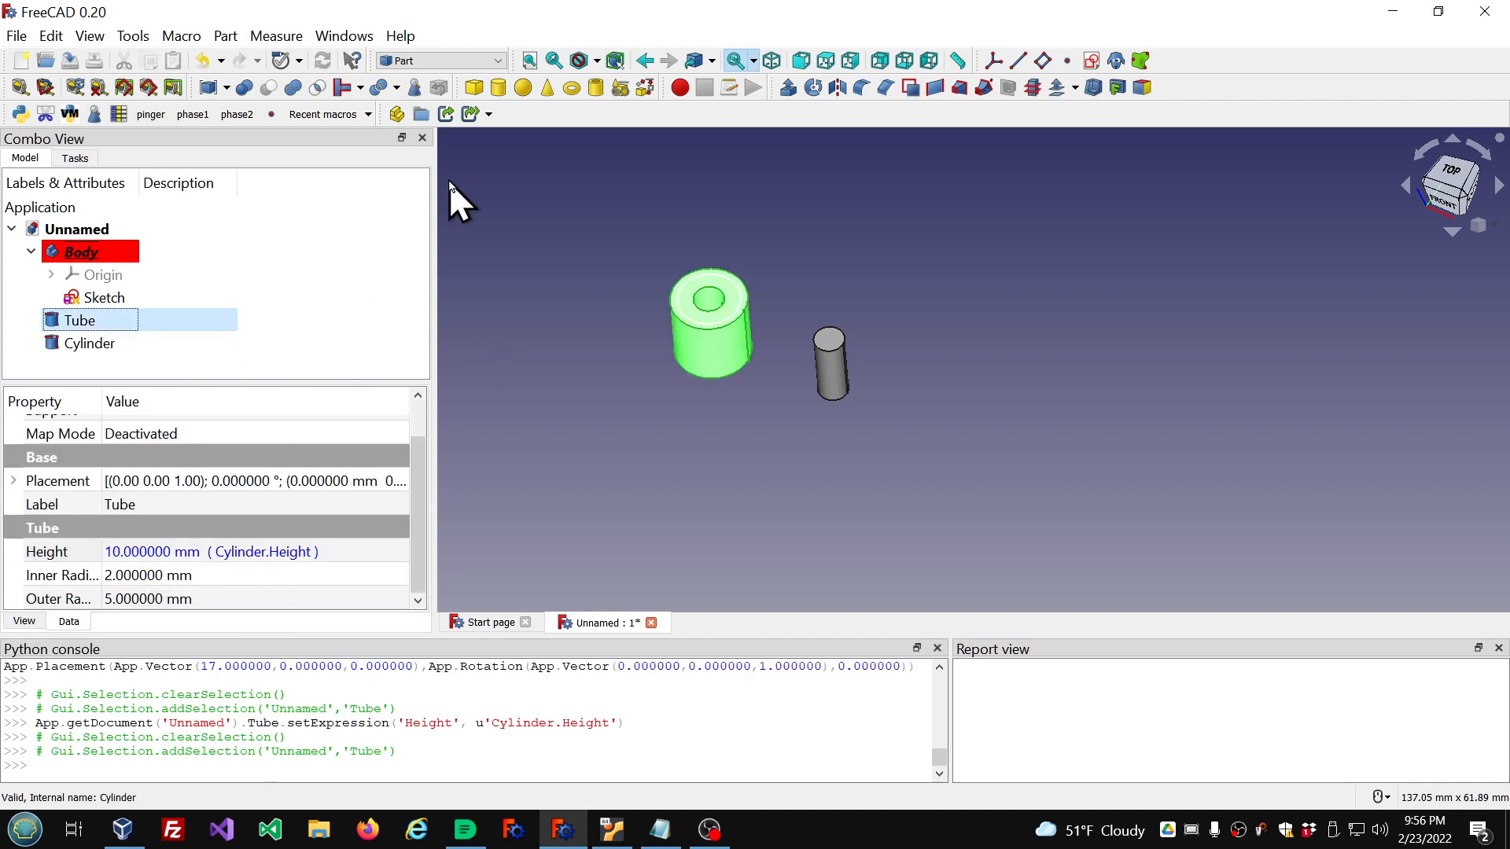
Step: Set the Cylinder's height to 27 mm and inspect both solids from different angles
click(90, 348)
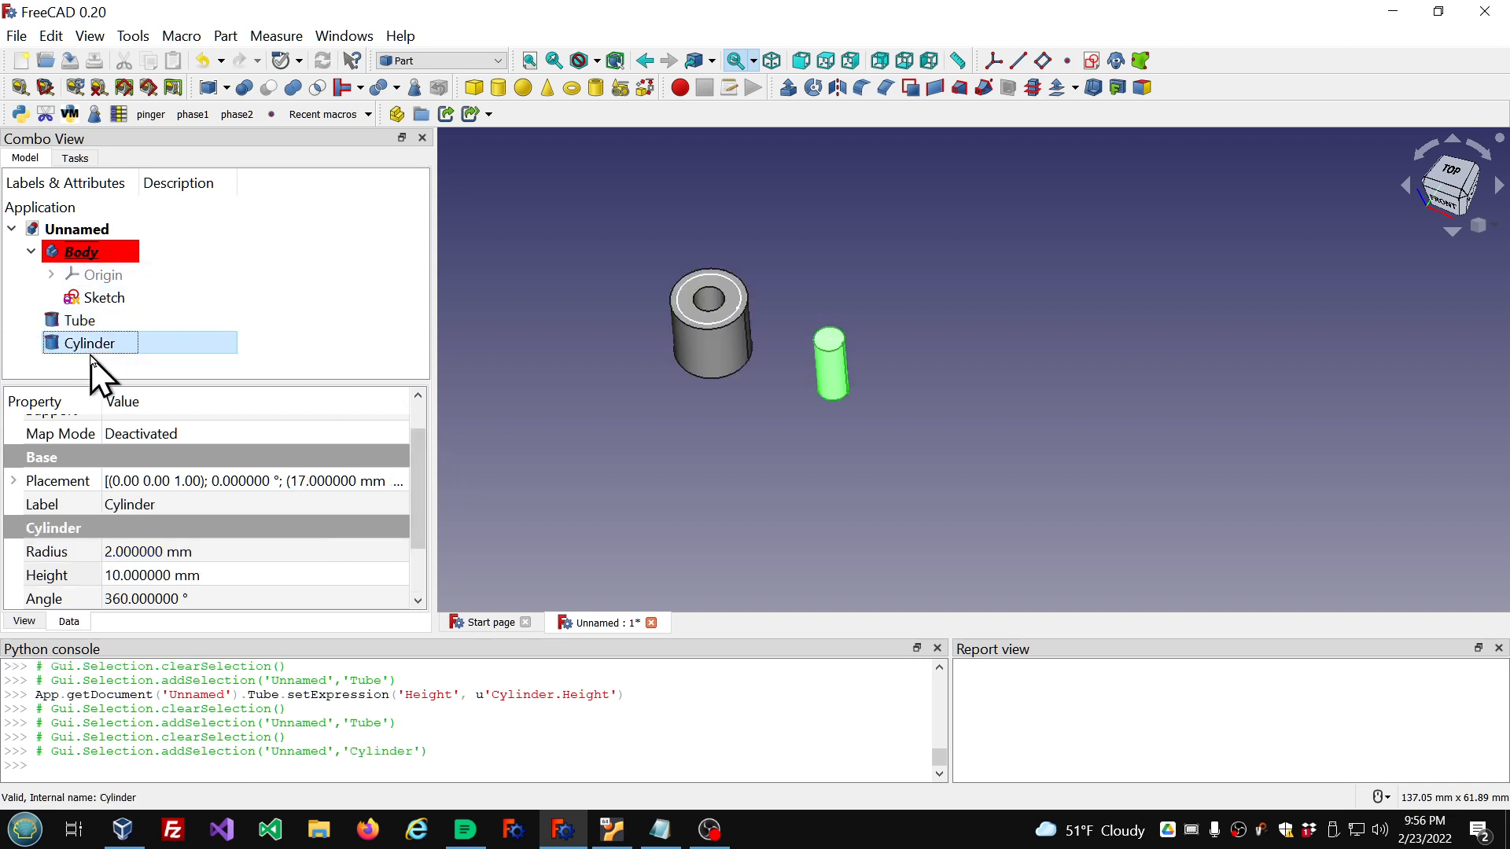
click(295, 577)
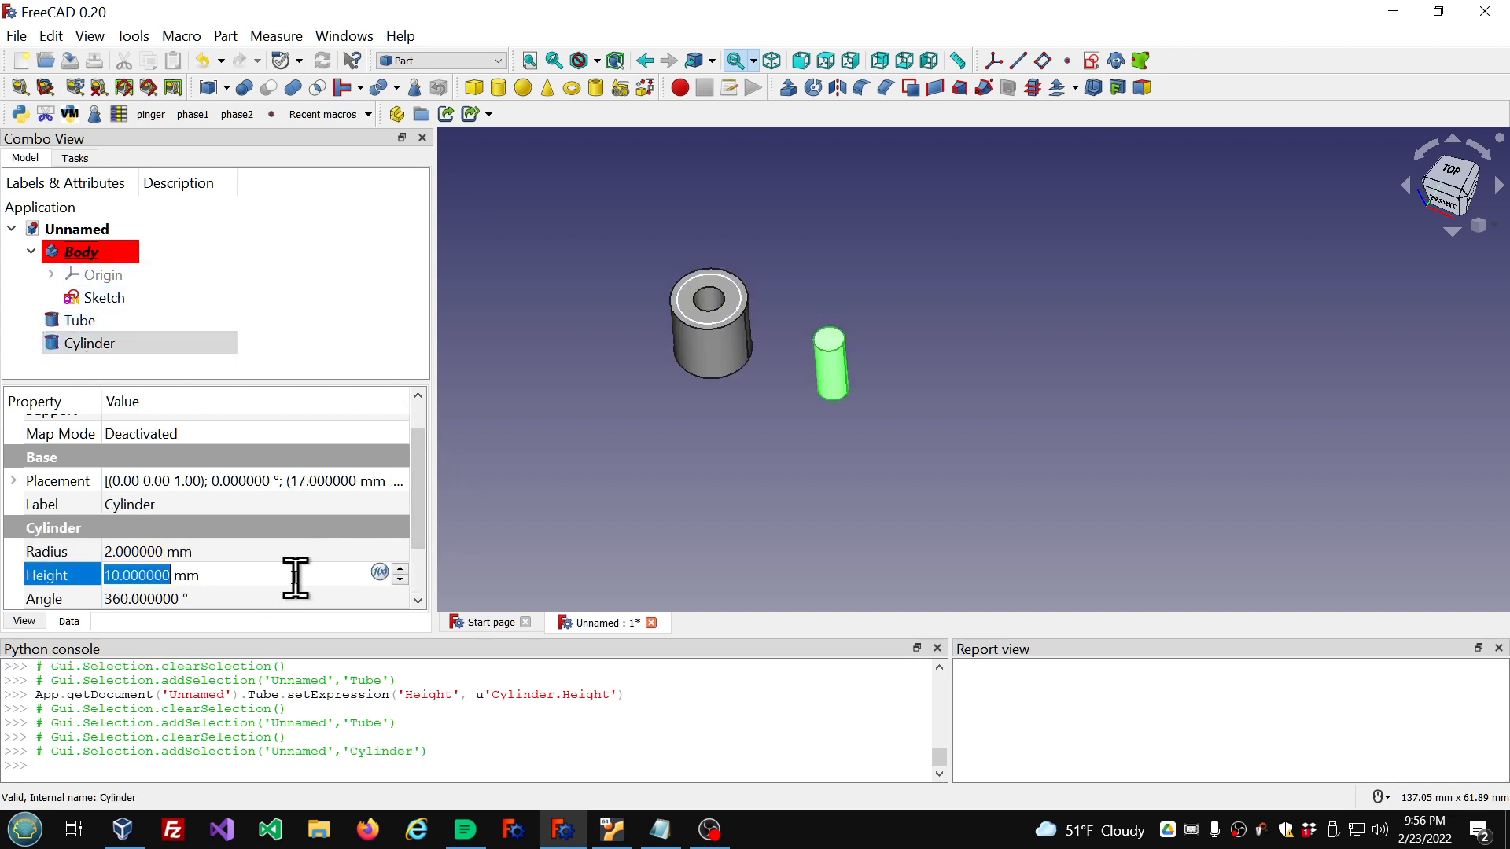
text(25)
scroll(296, 577, up, 2)
click(655, 544)
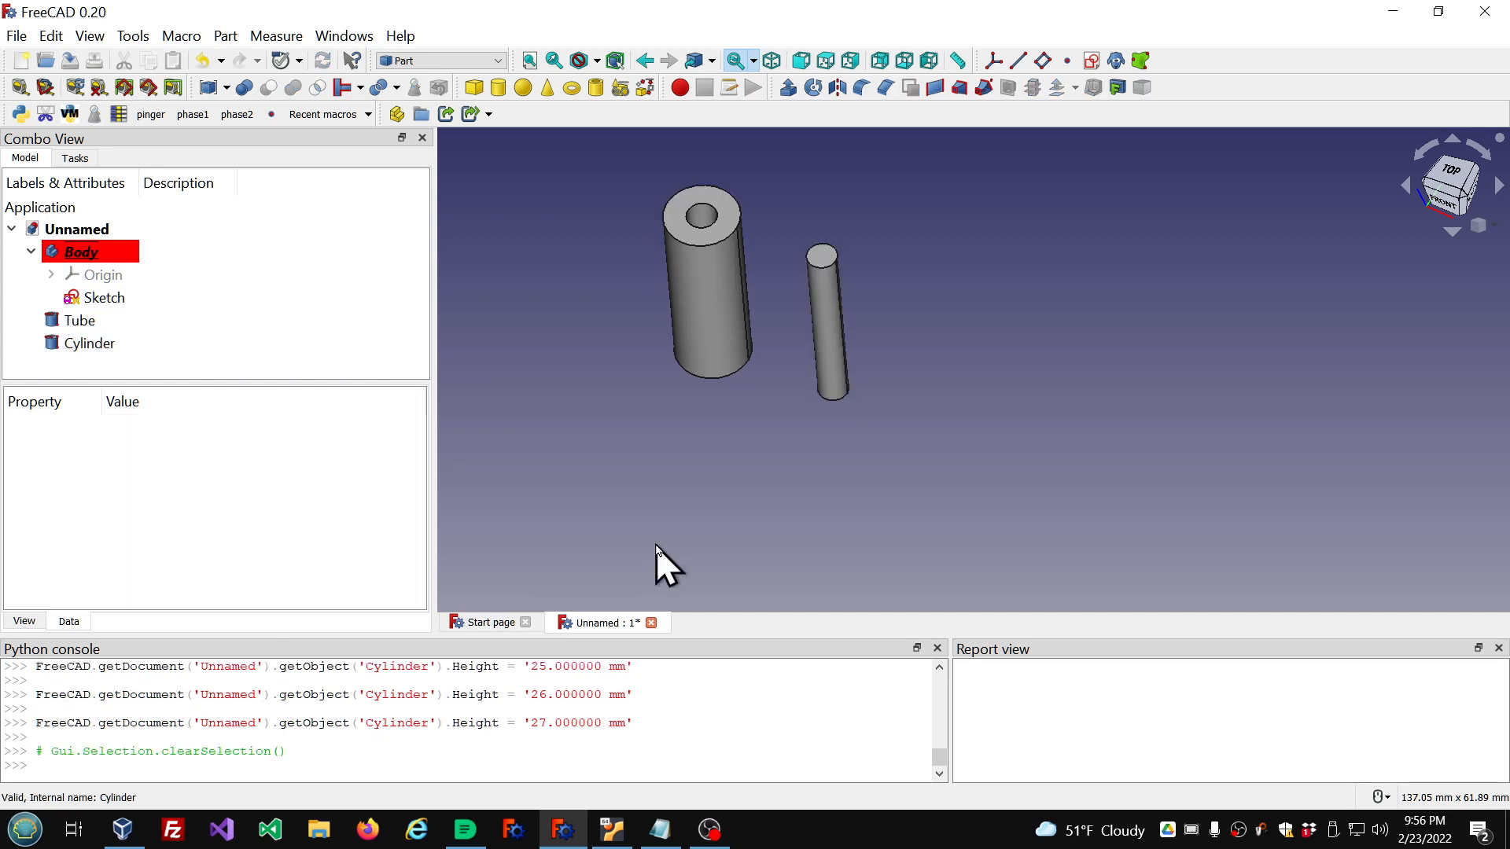
middle_drag(656, 544, 800, 456)
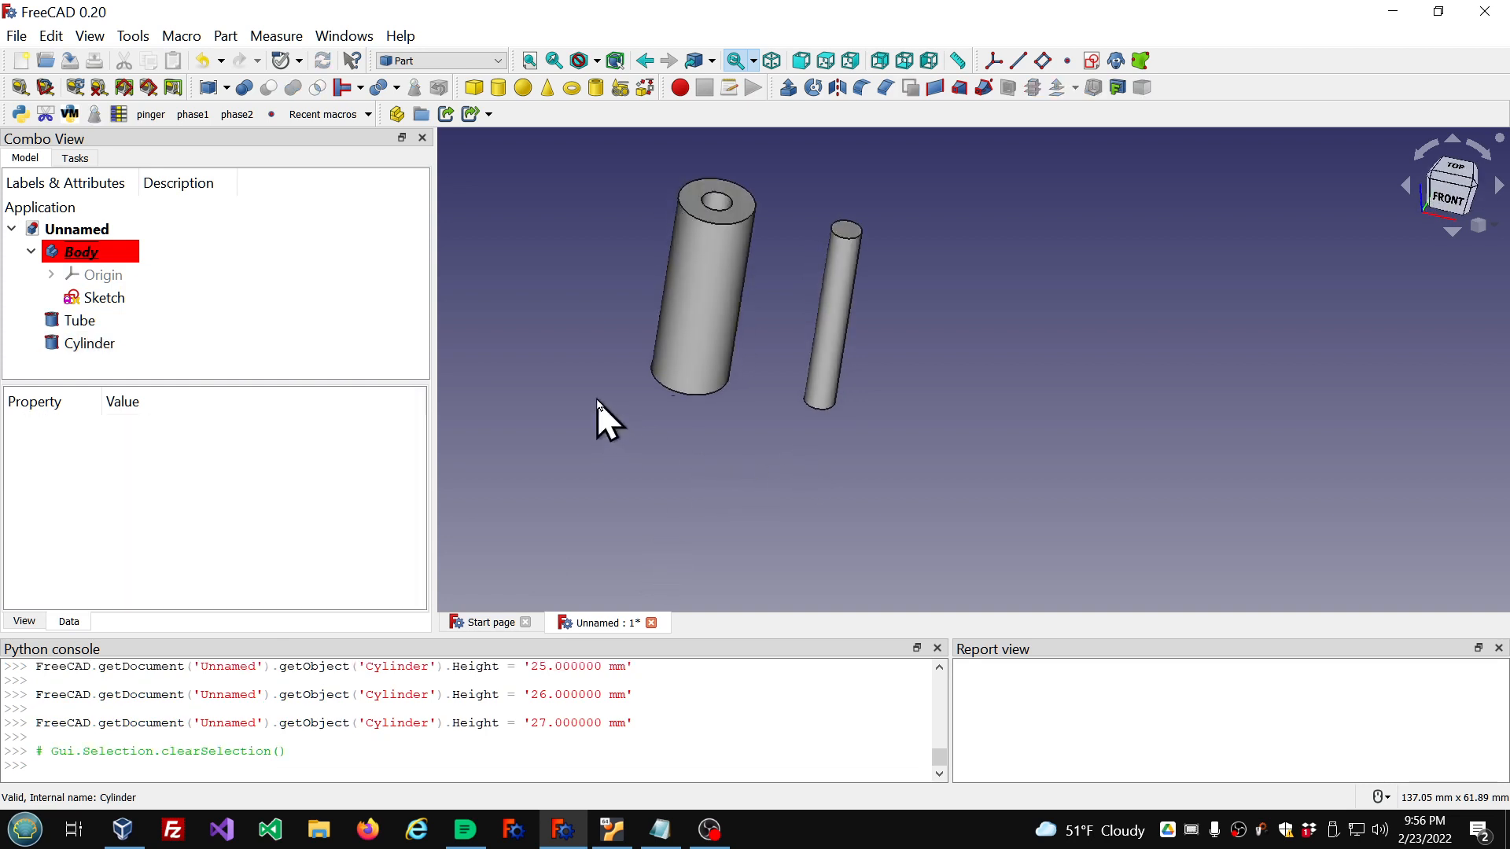
middle_drag(597, 400, 570, 418)
Step: Open the dependency graph, examine the link between the Tube's and Cylinder's heights, and close the graph
click(133, 36)
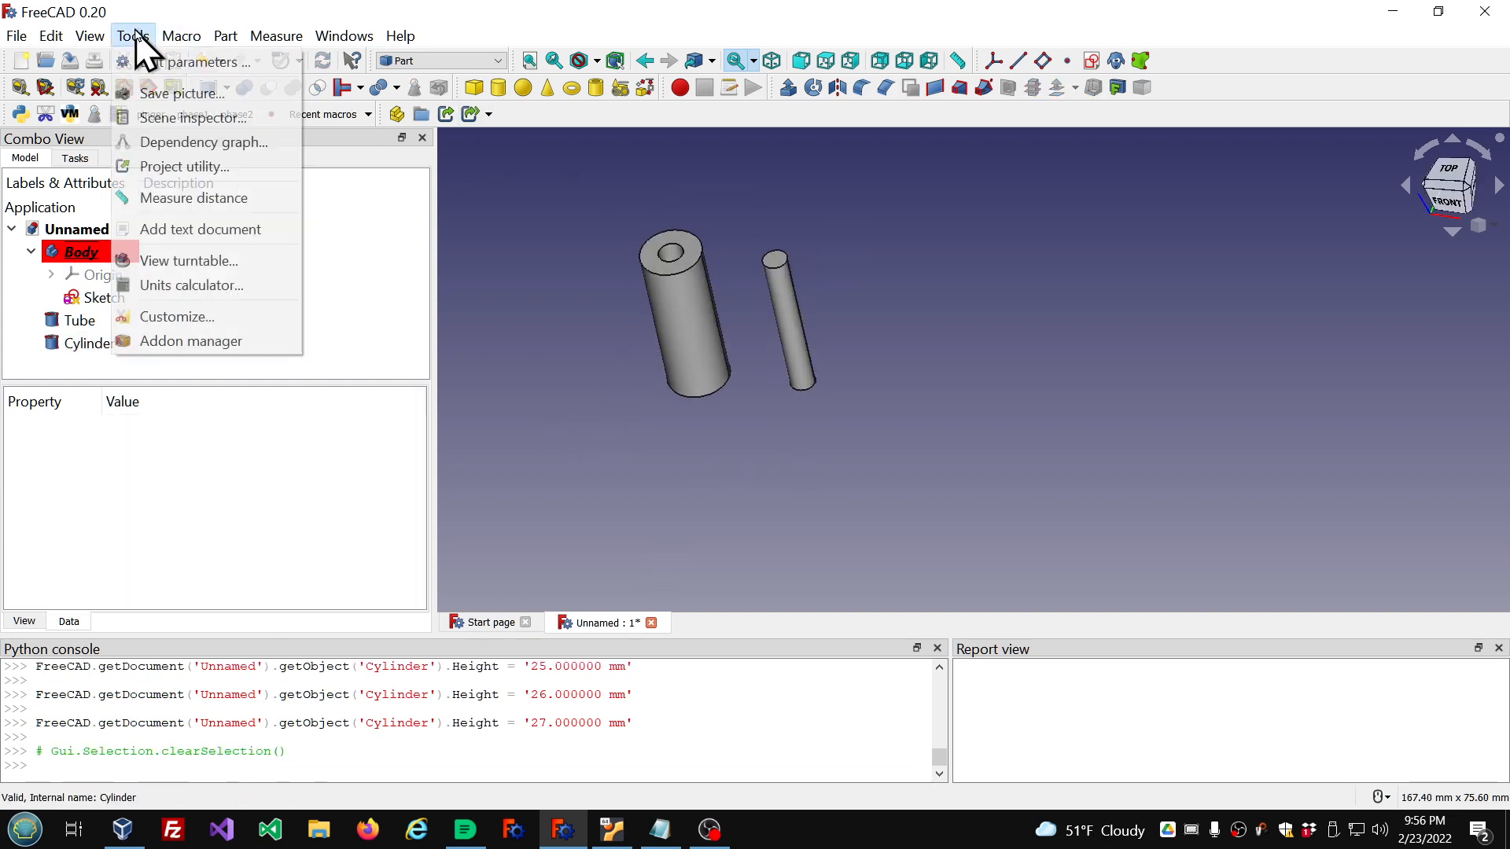
click(165, 148)
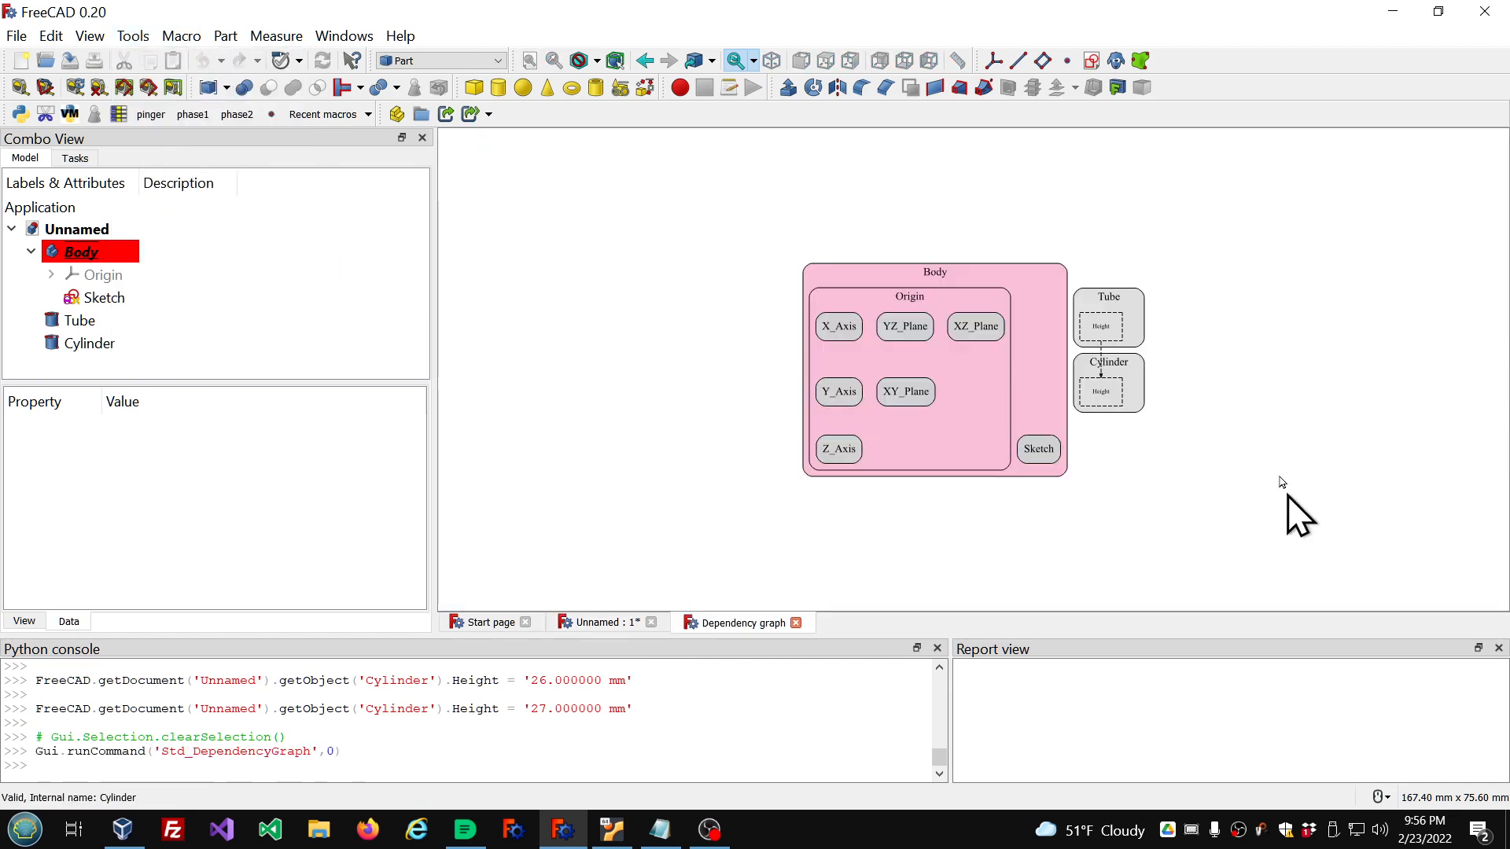
scroll(1266, 374, up, 3)
scroll(1263, 370, down, 3)
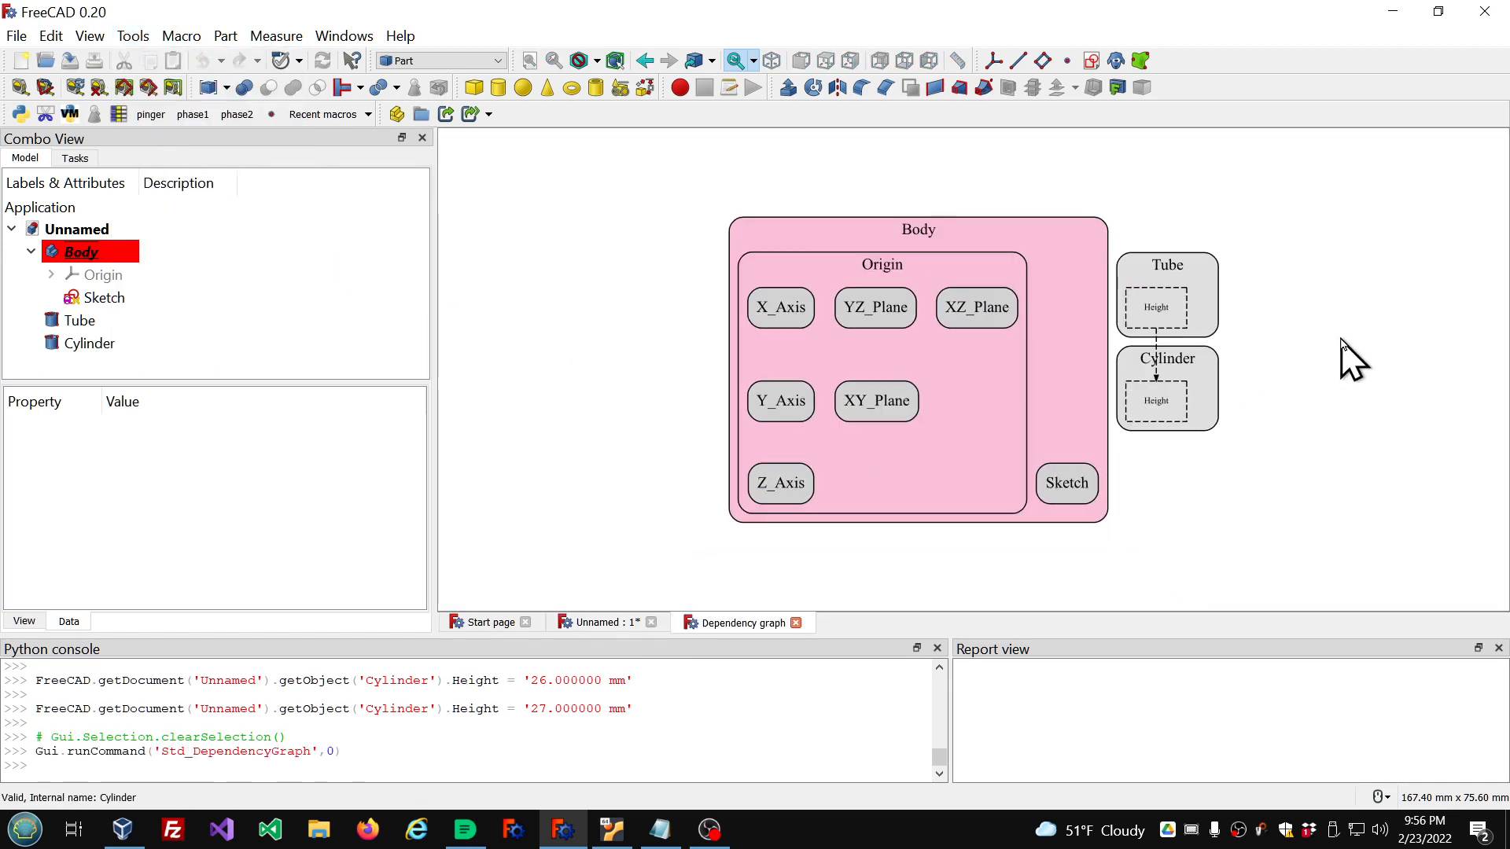
scroll(1346, 360, up, 2)
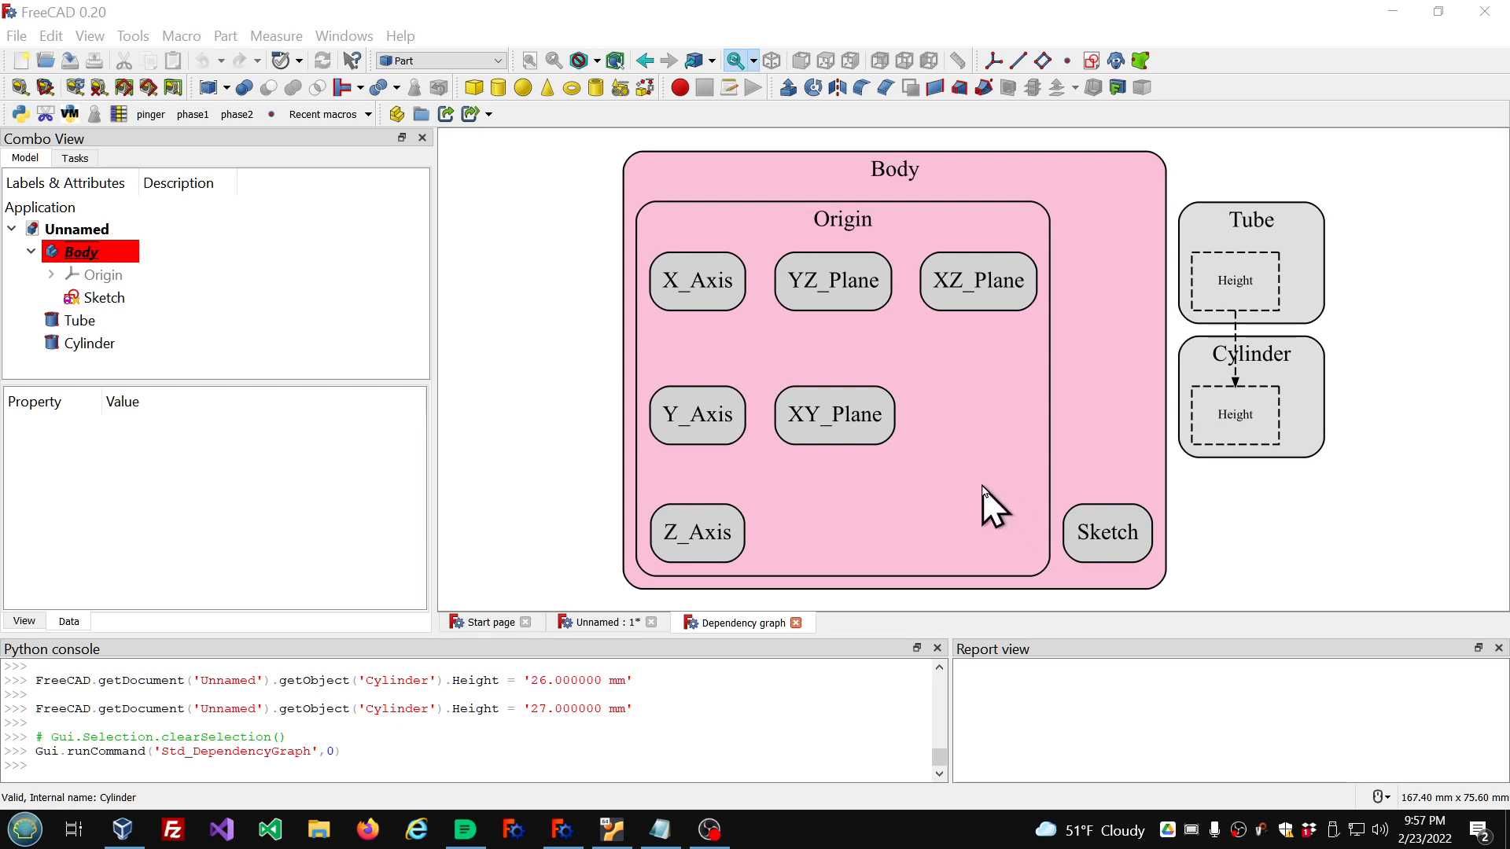
click(796, 623)
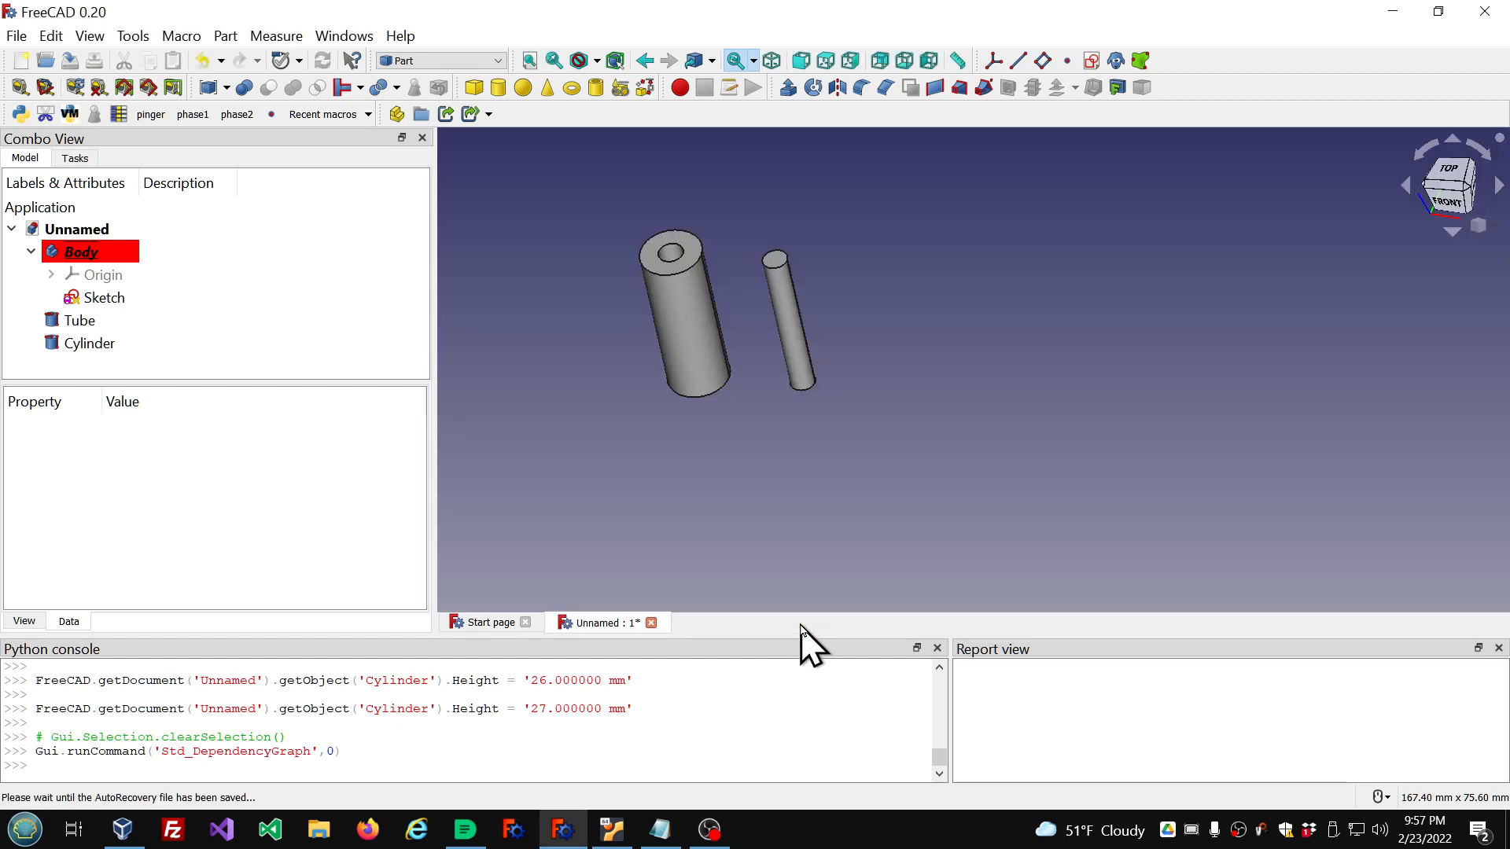
Step: Run the pdwrapper macro on the Tube with the Additive wrapper type
scroll(846, 398, down, 2)
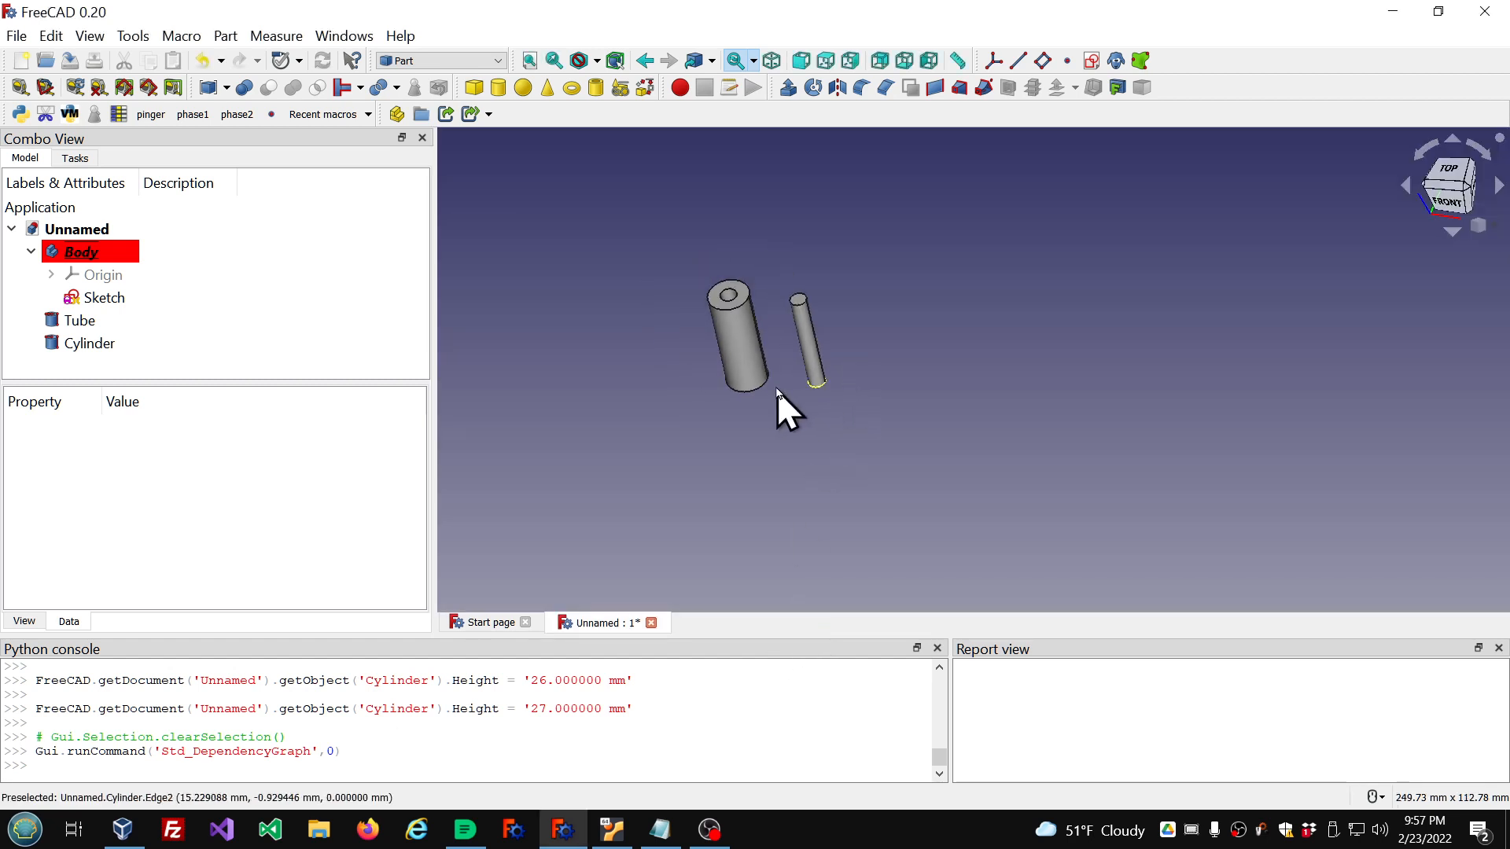
click(744, 349)
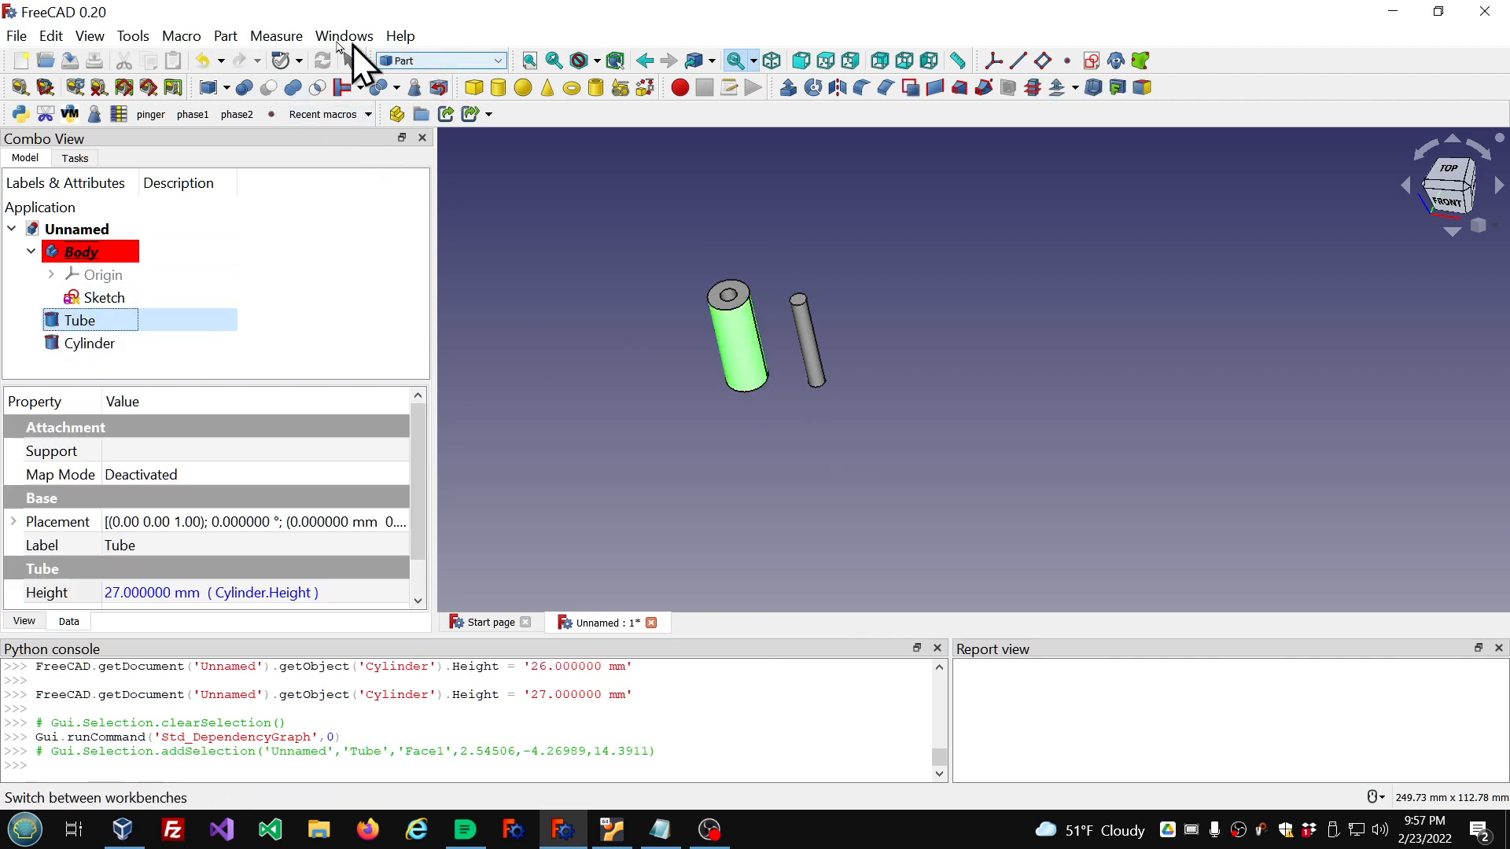
click(188, 37)
mouse_move(218, 137)
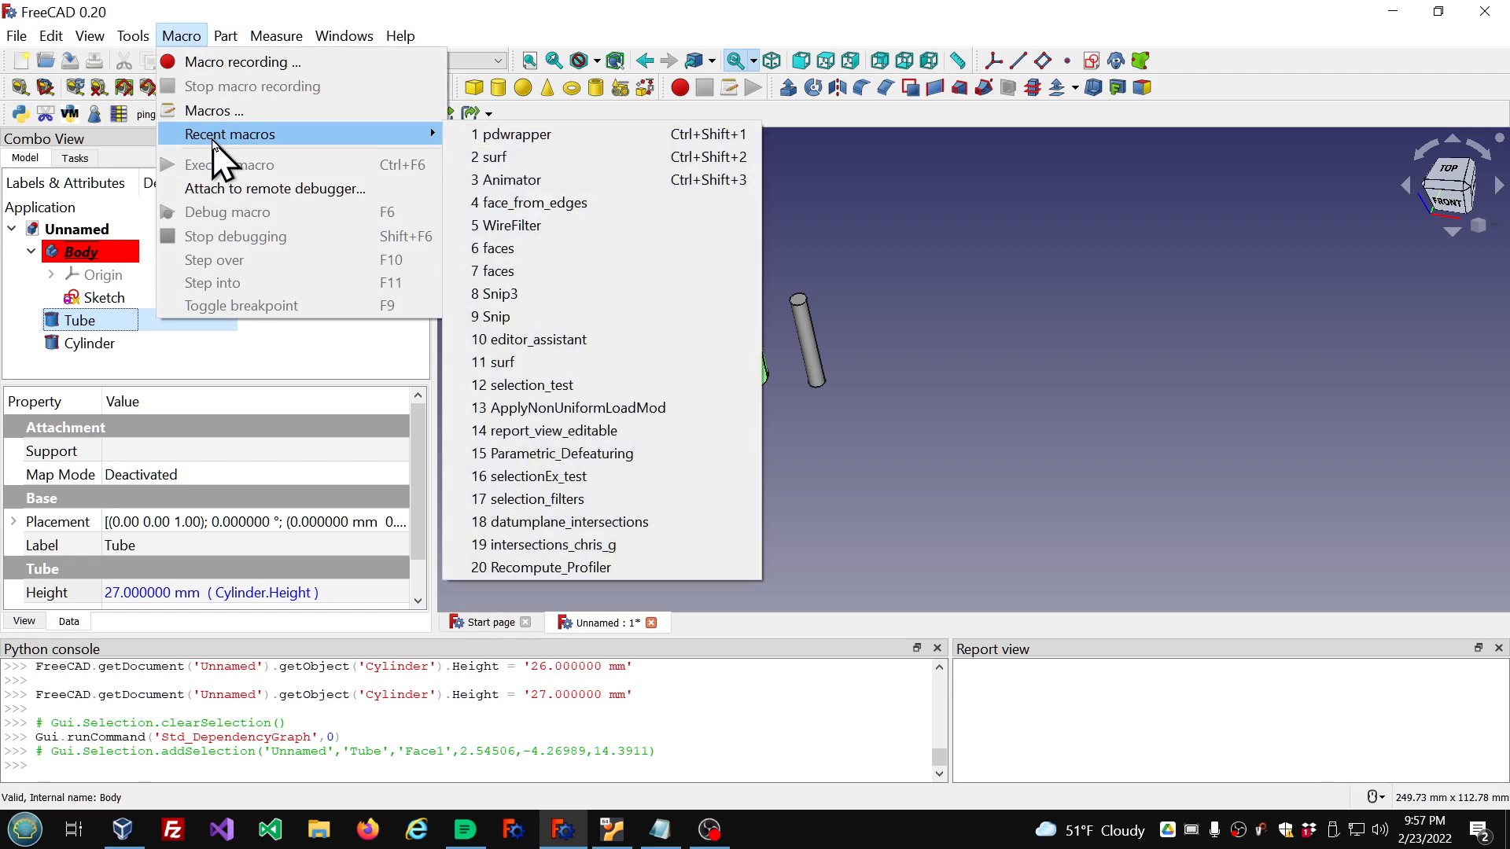
click(500, 140)
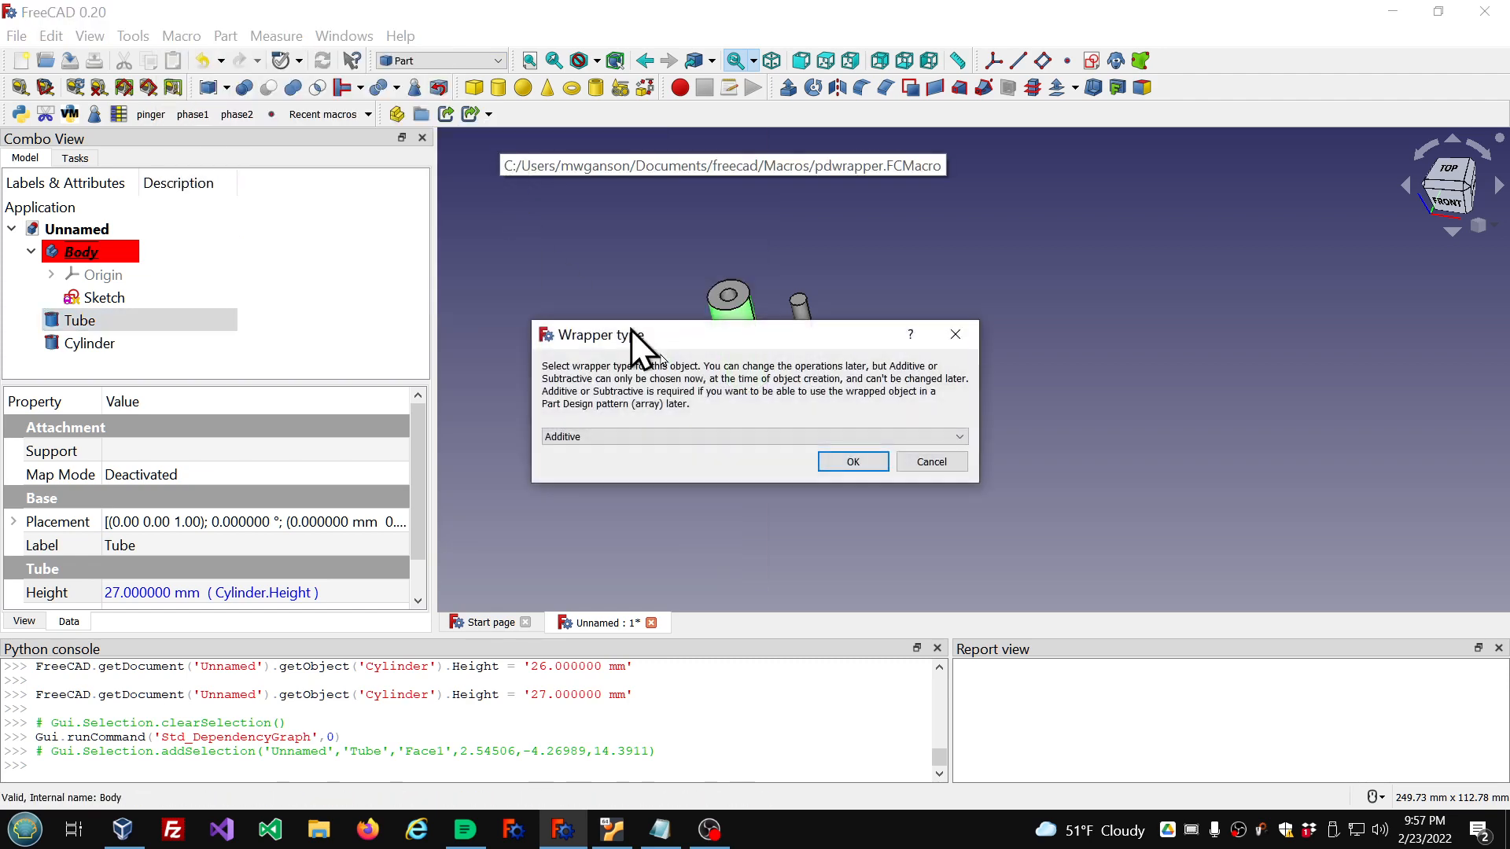
click(864, 463)
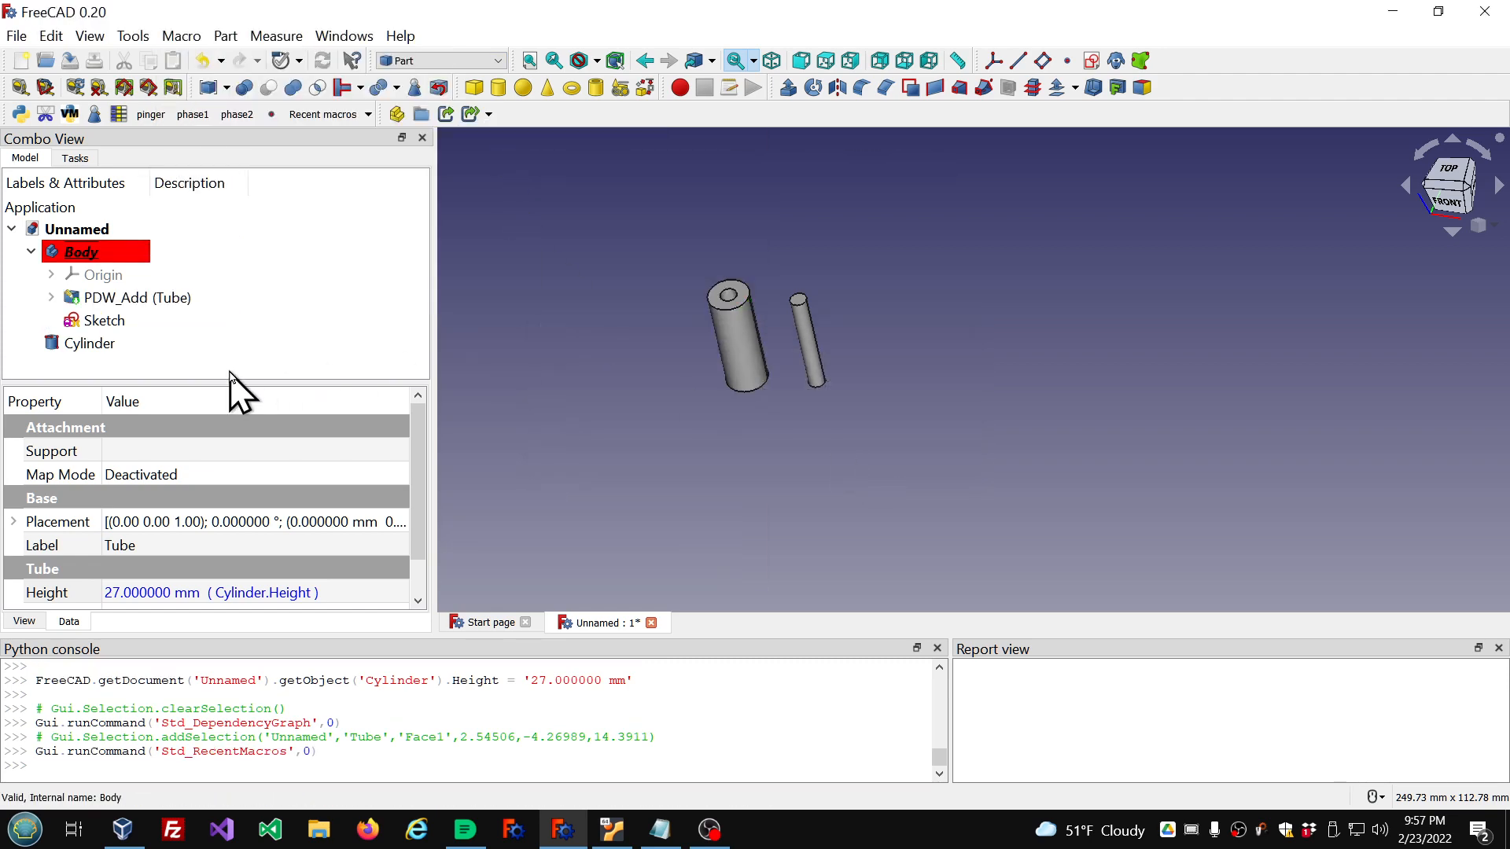
Step: Open the dependency graph again and examine how the PDW_Add wrapper, Tube and Cylinder depend on each other
click(131, 37)
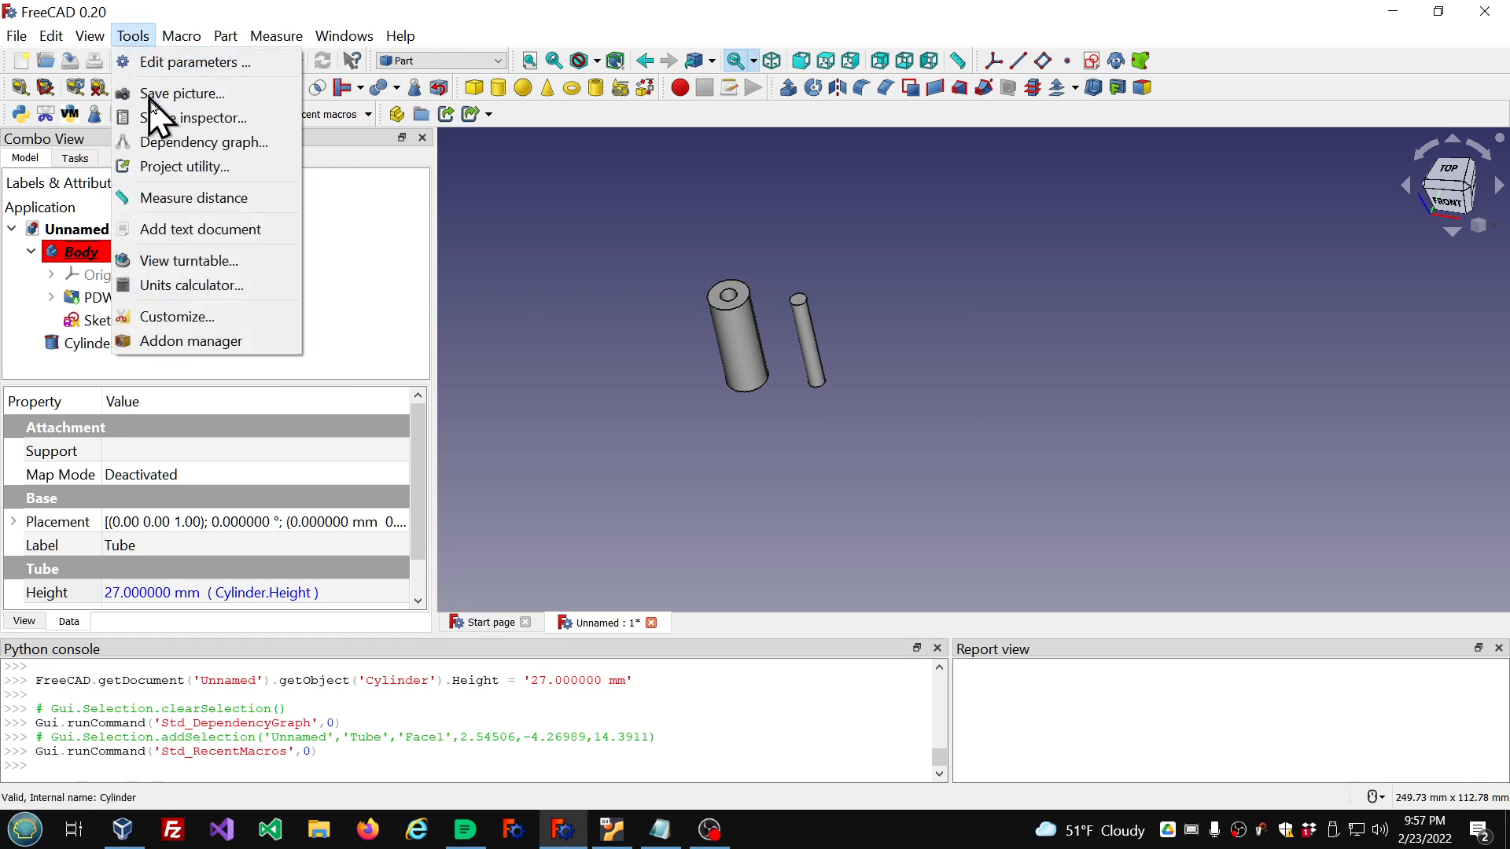
click(160, 143)
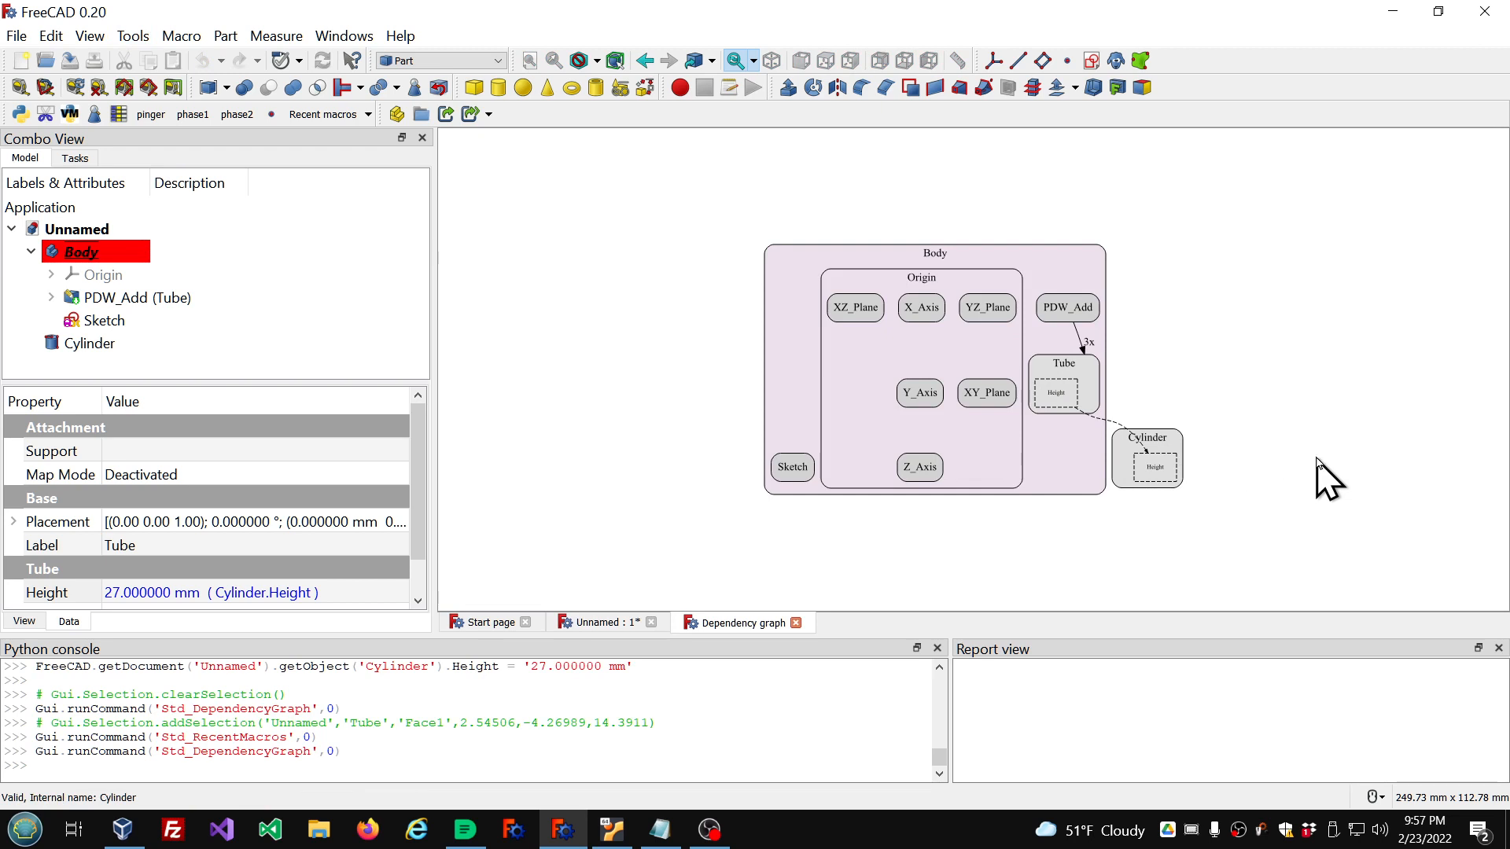
scroll(1321, 478, up, 1)
scroll(1460, 439, up, 2)
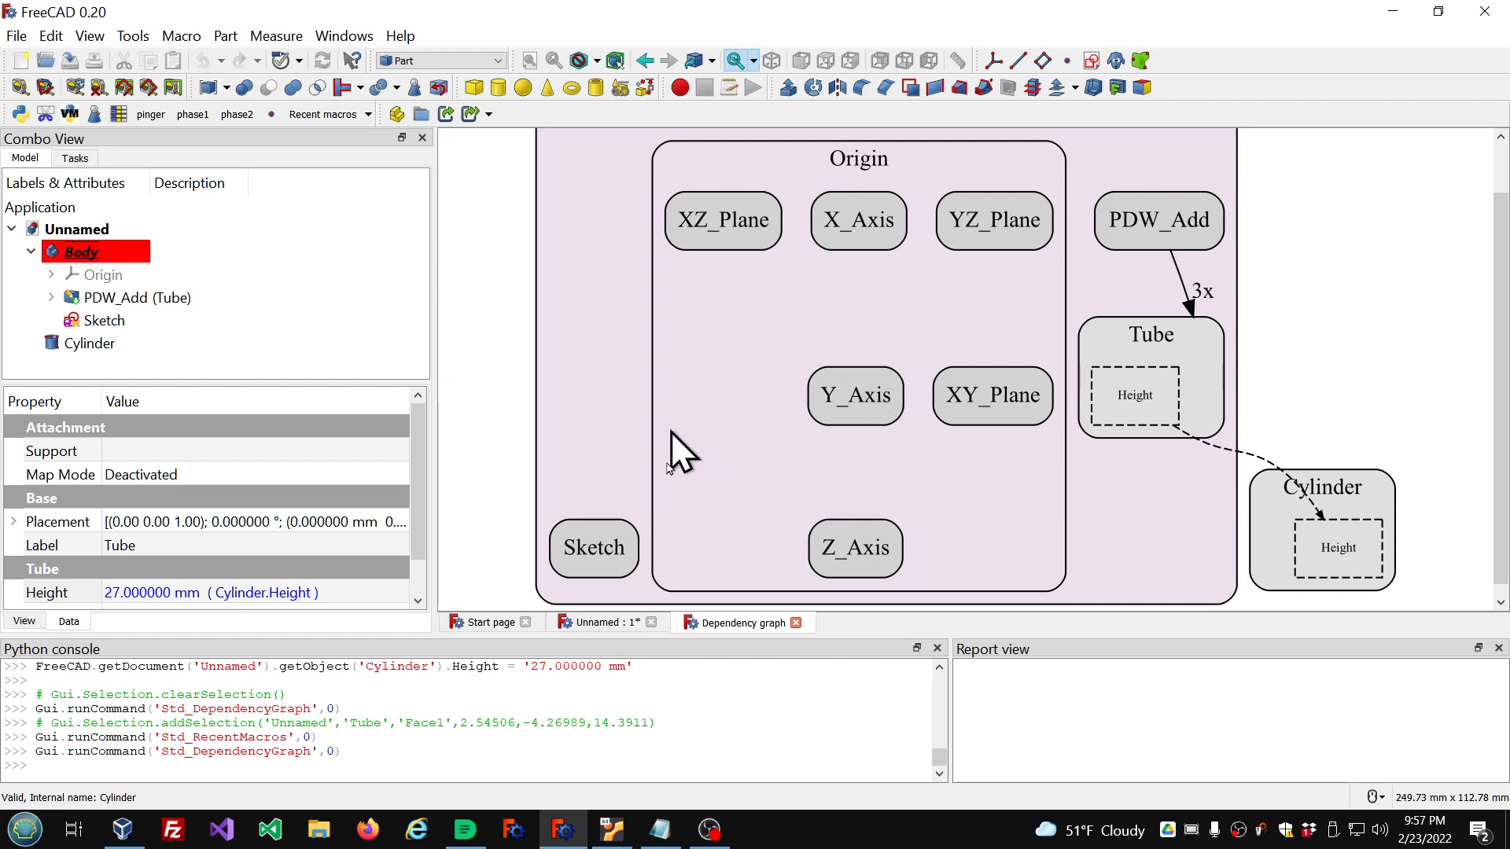
Step: Close the dependency graph, switch to Notepad and write "Graphviz" beneath the list of dependency cases
click(797, 623)
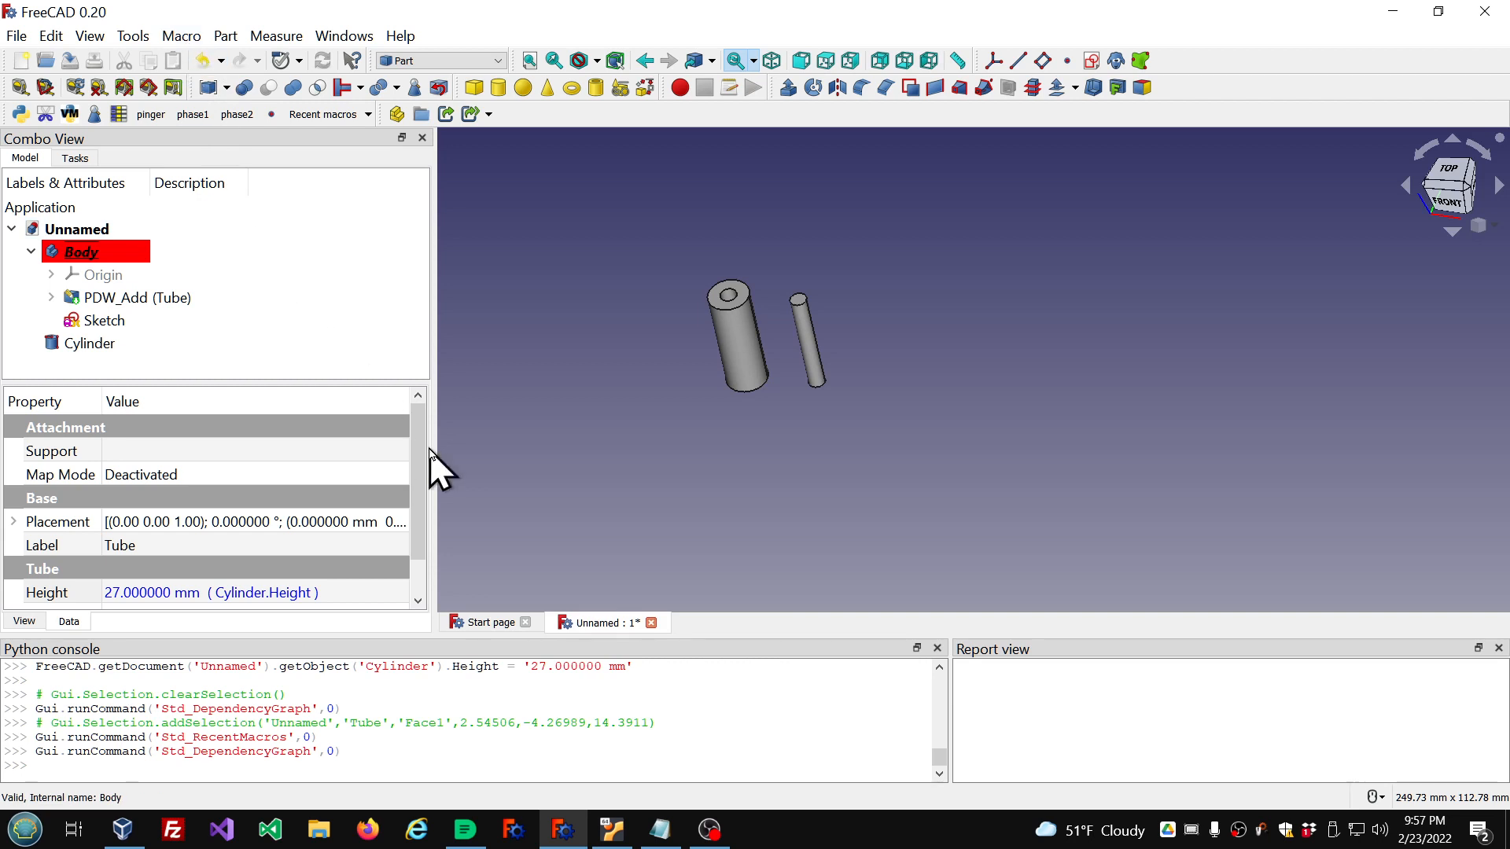
click(659, 830)
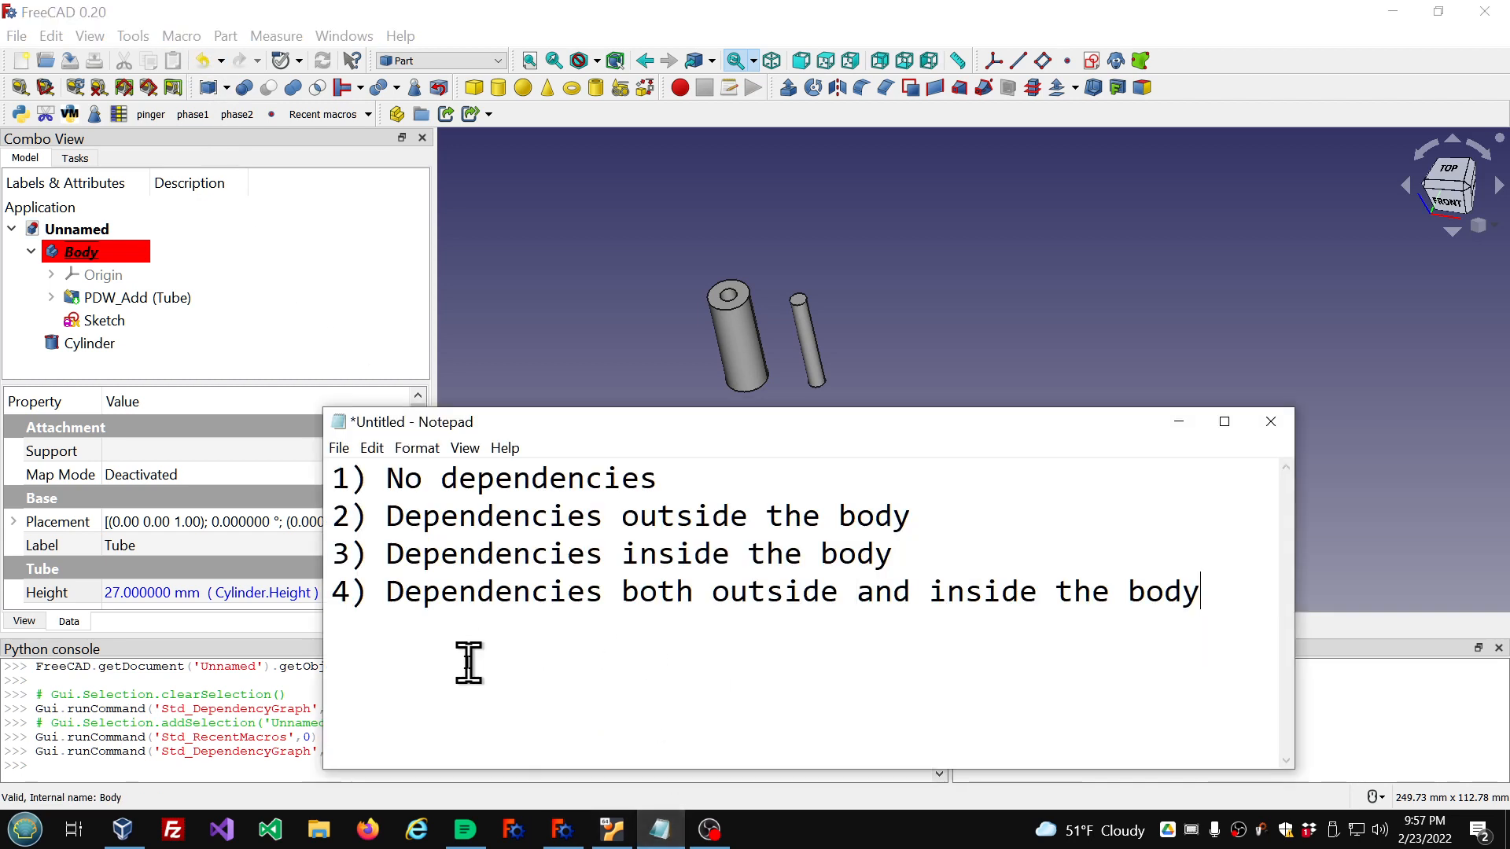
key(Return)
text(Graphv)
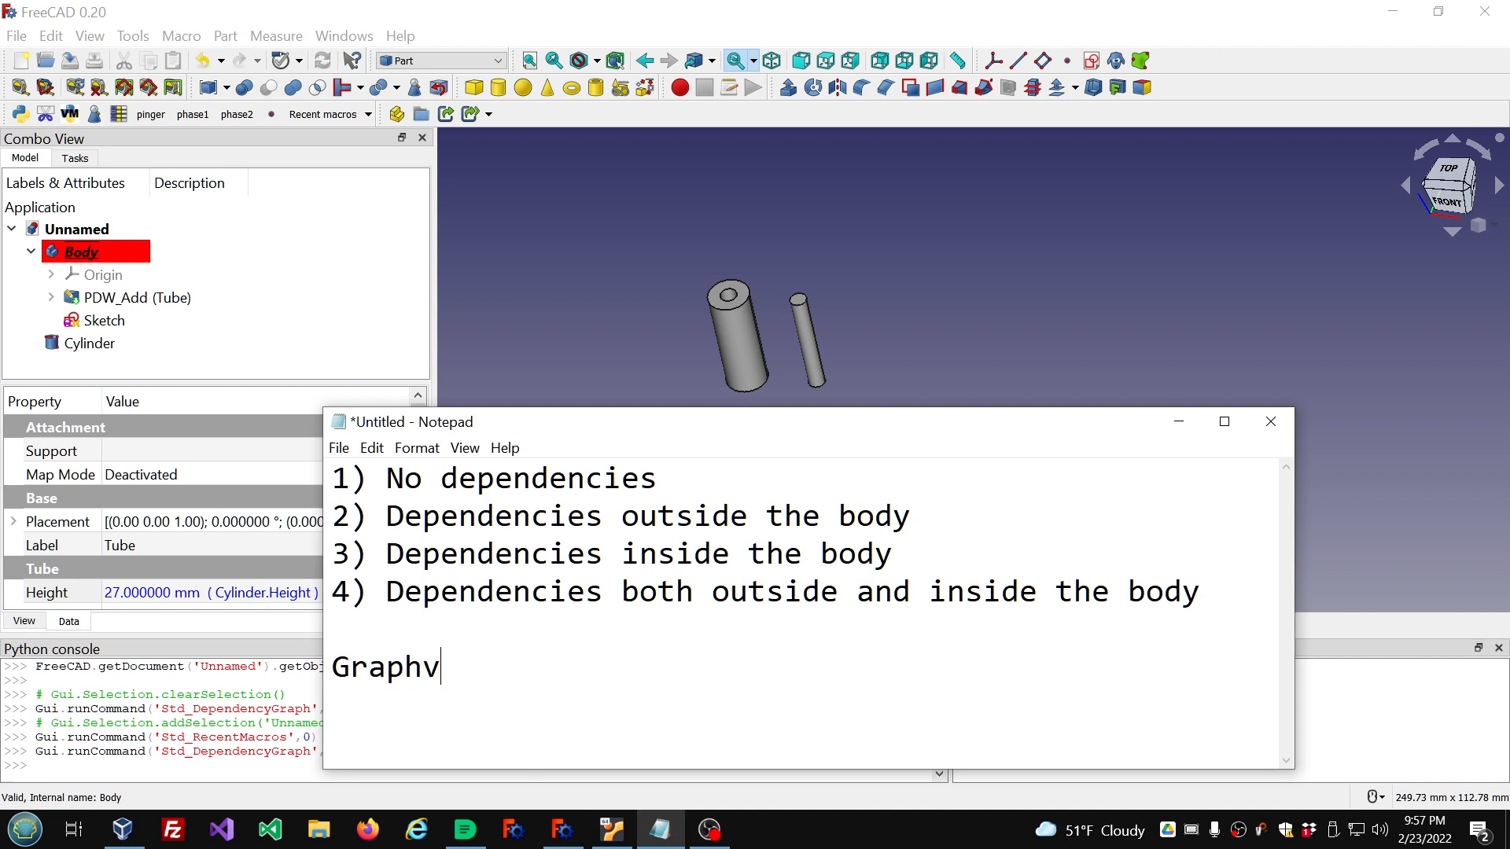
text(iz)
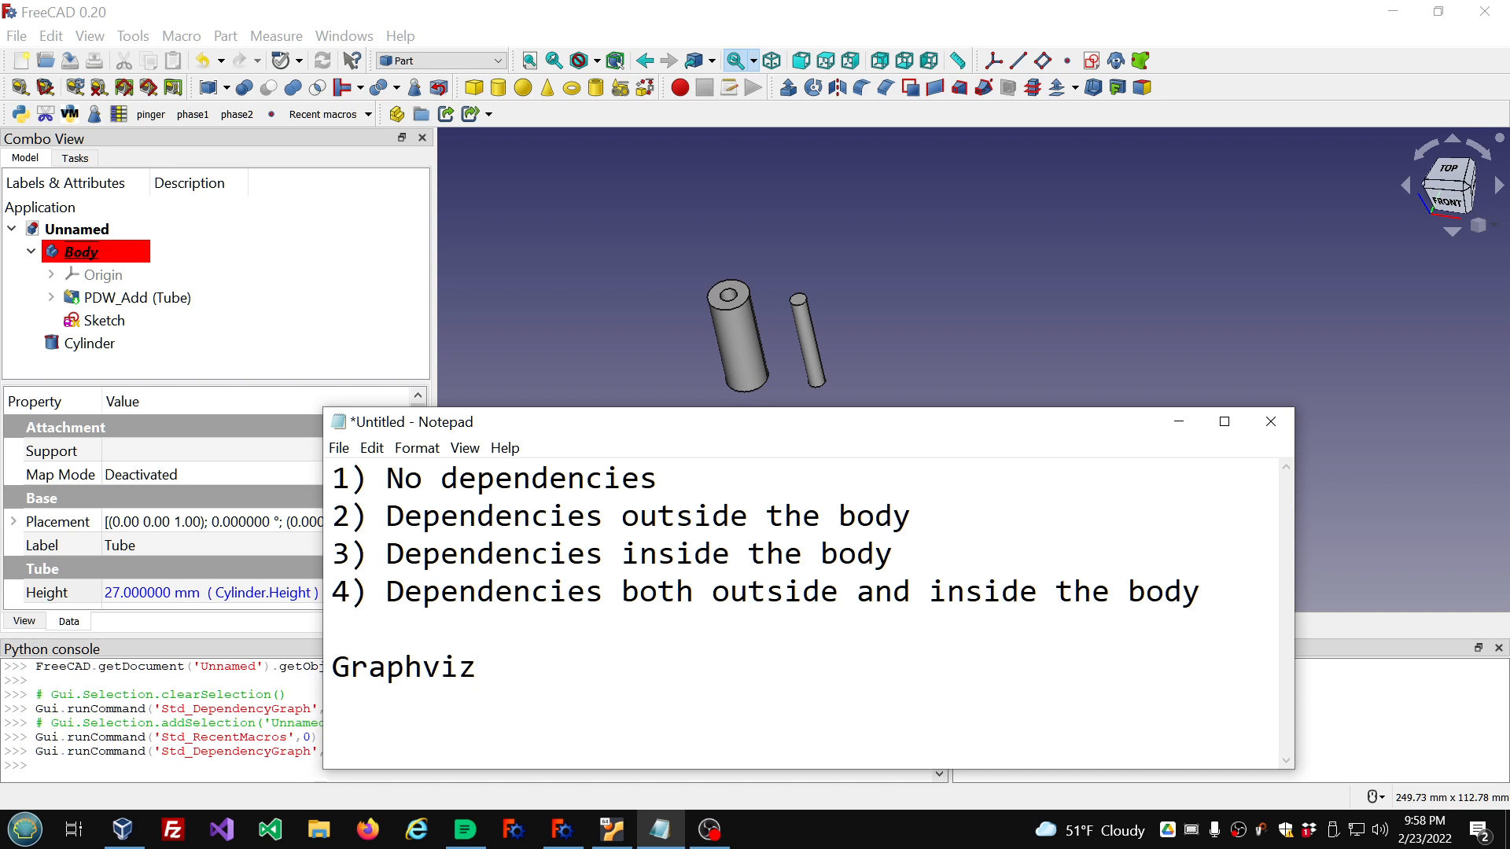
Step: Write the command "sudo apt-get install graphviz" below the Graphviz note, and erase it again
text(sudo atp)
key(BackSpace)
key(BackSpace)
text(pt-get)
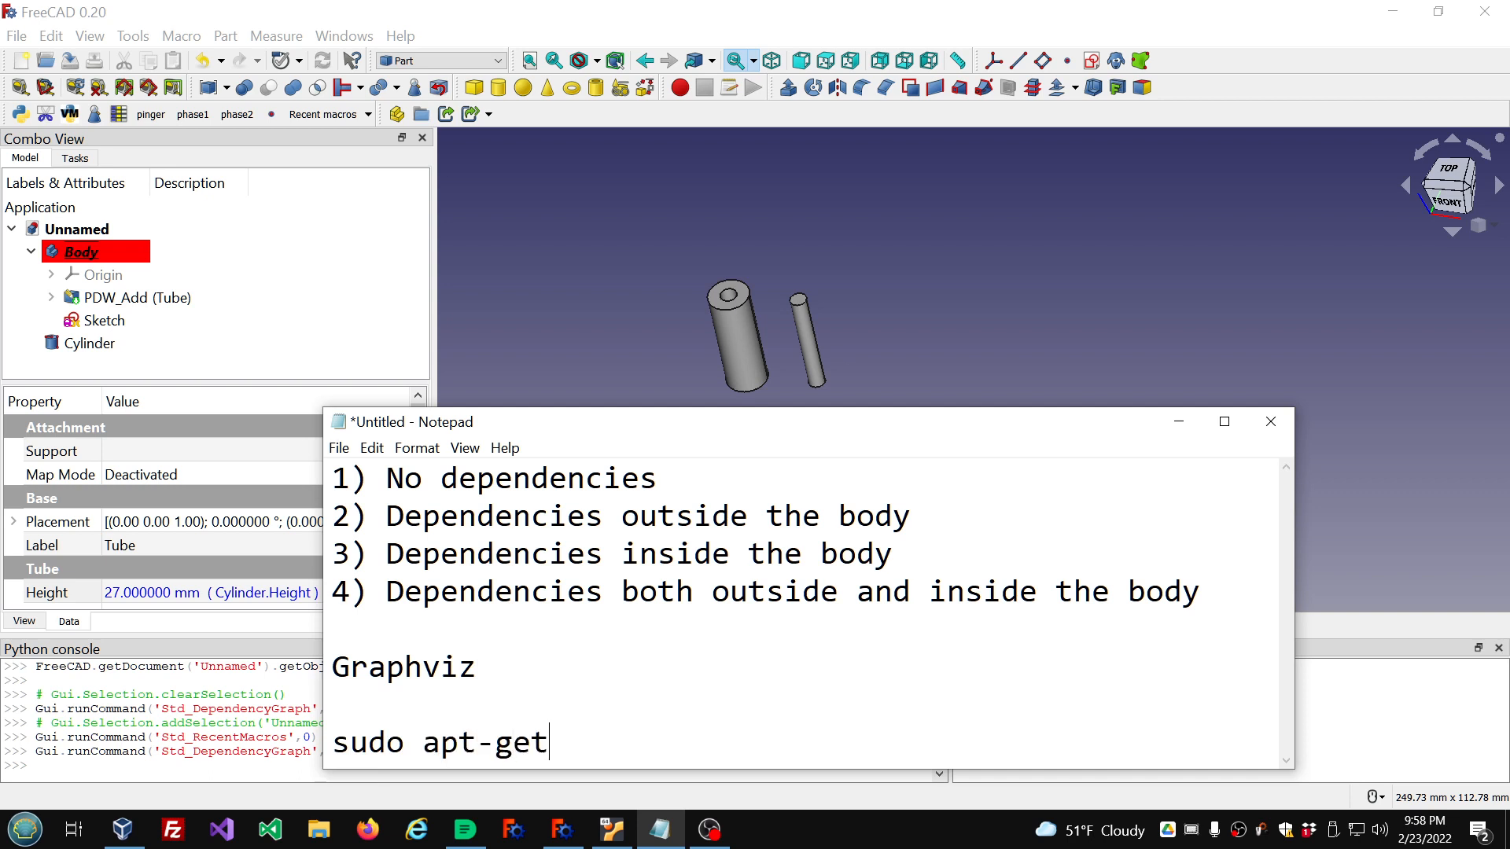
text( install grap)
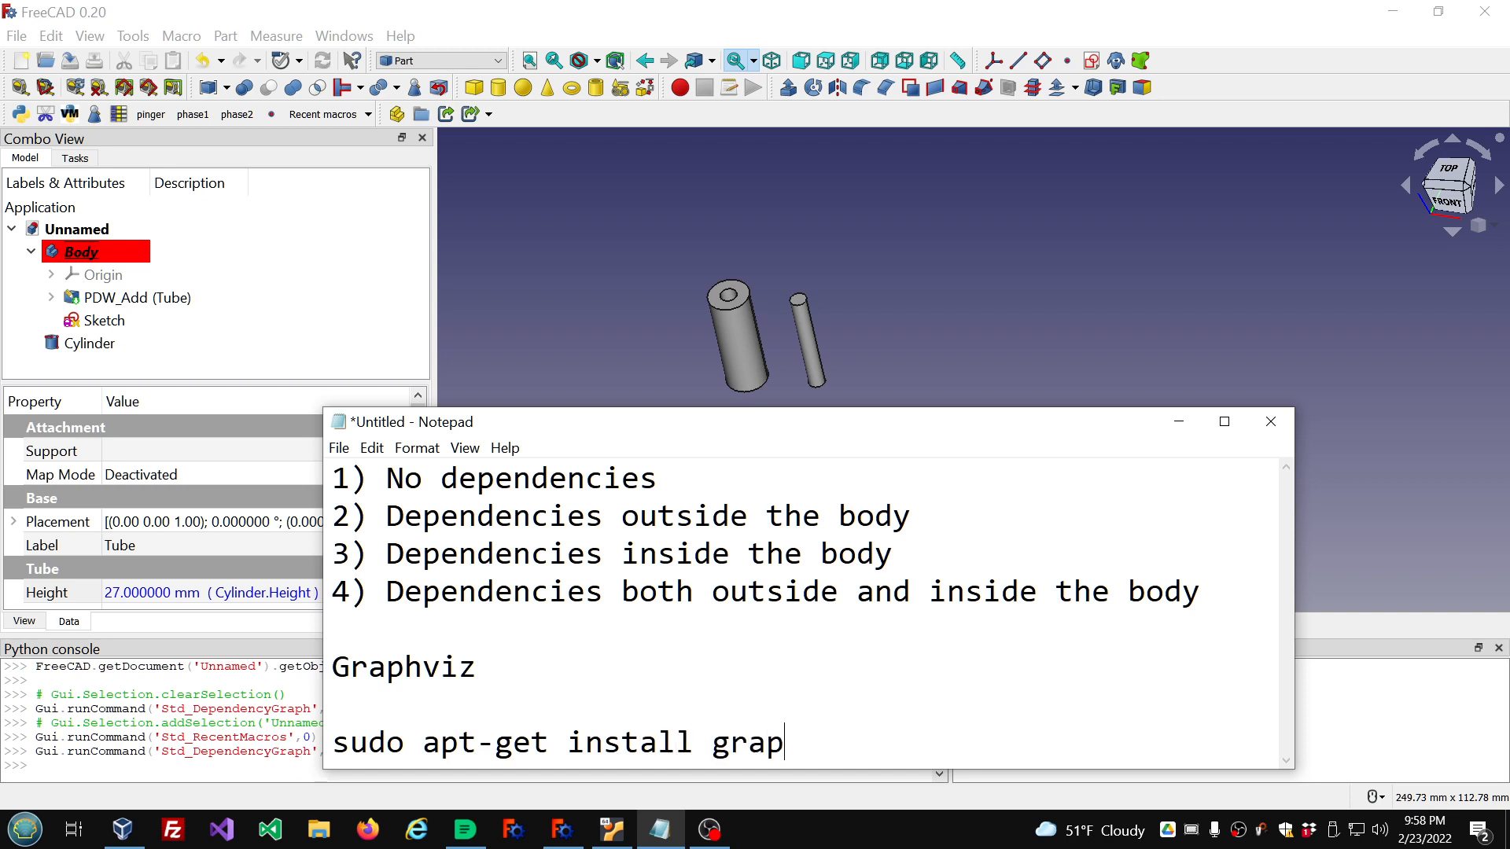
text(hviz)
key(BackSpace)
key(BackSpace)
key(BackSpace)
key(BackSpace)
key(BackSpace)
key(BackSpace)
key(BackSpace)
key(BackSpace)
key(BackSpace)
key(BackSpace)
key(BackSpace)
key(BackSpace)
key(BackSpace)
key(BackSpace)
key(BackSpace)
key(BackSpace)
key(BackSpace)
key(BackSpace)
key(BackSpace)
key(BackSpace)
key(BackSpace)
key(BackSpace)
key(BackSpace)
key(BackSpace)
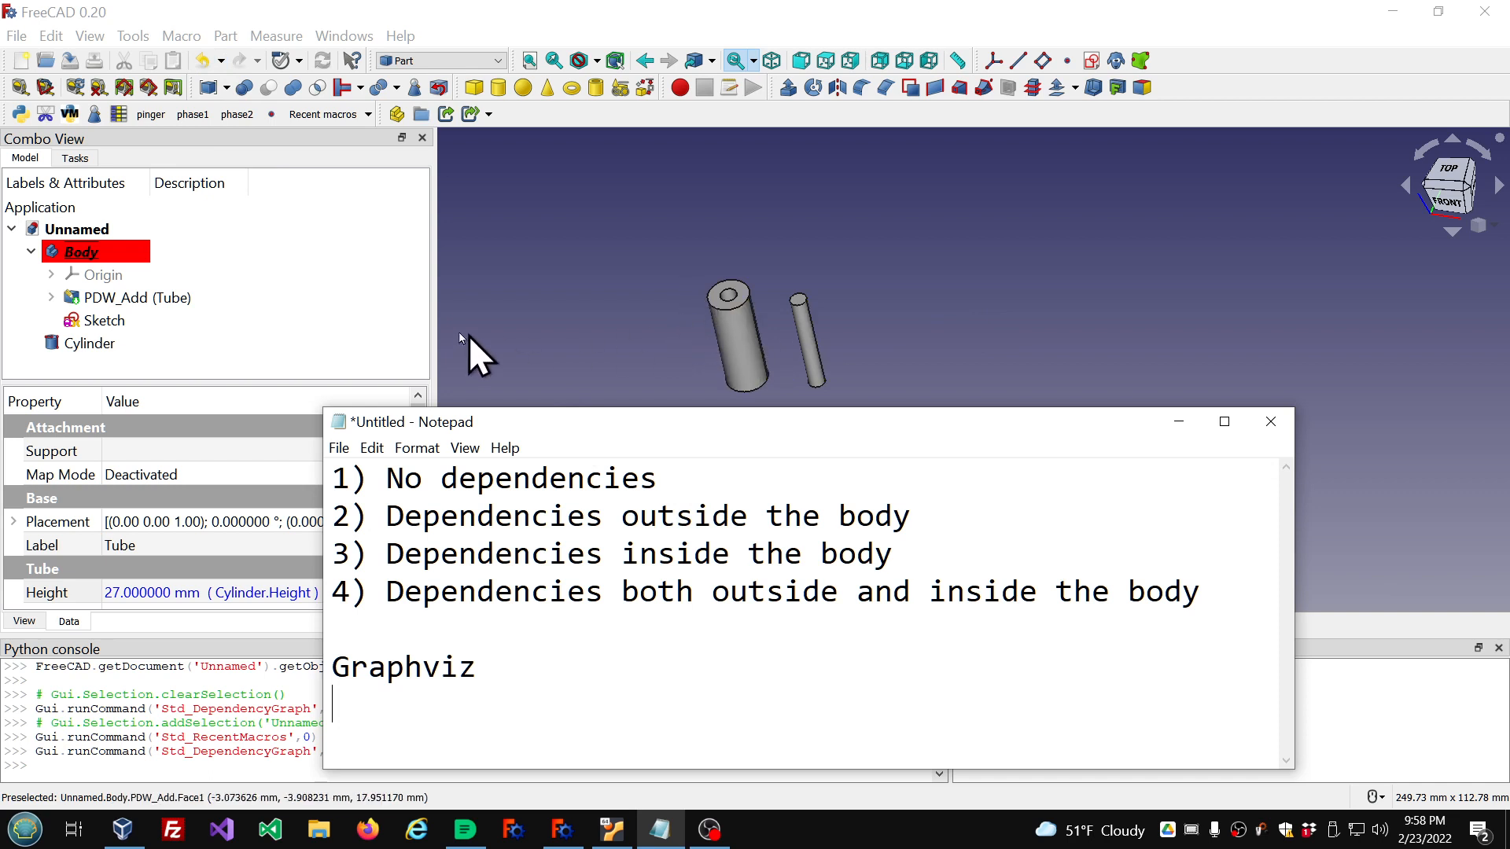
Step: Switch back to FreeCAD and delete the PDW_Add wrapper from the Body
scroll(621, 248, down, 1)
scroll(721, 346, up, 1)
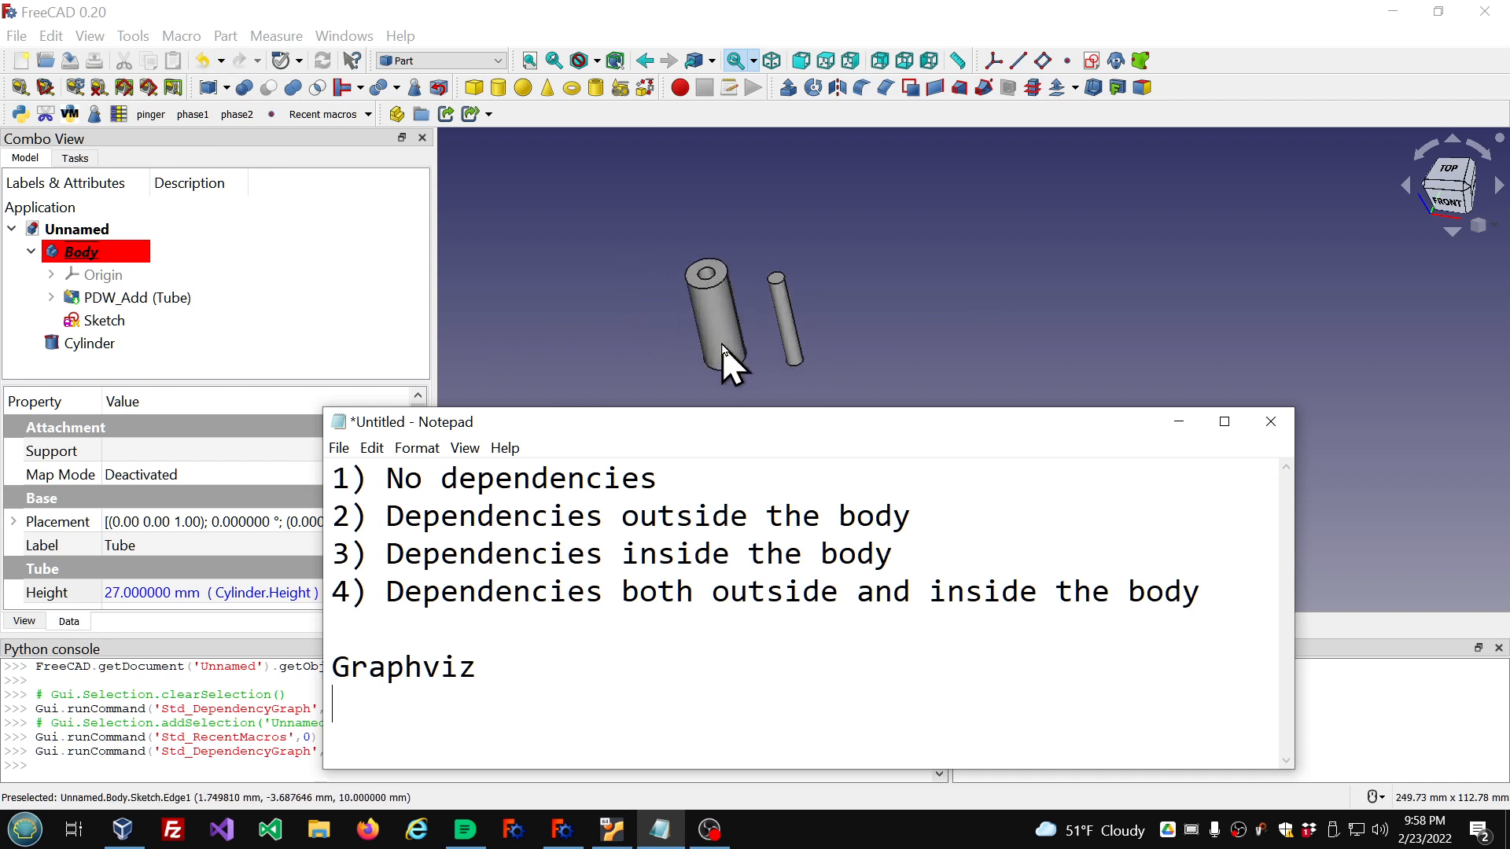
click(129, 299)
key(Delete)
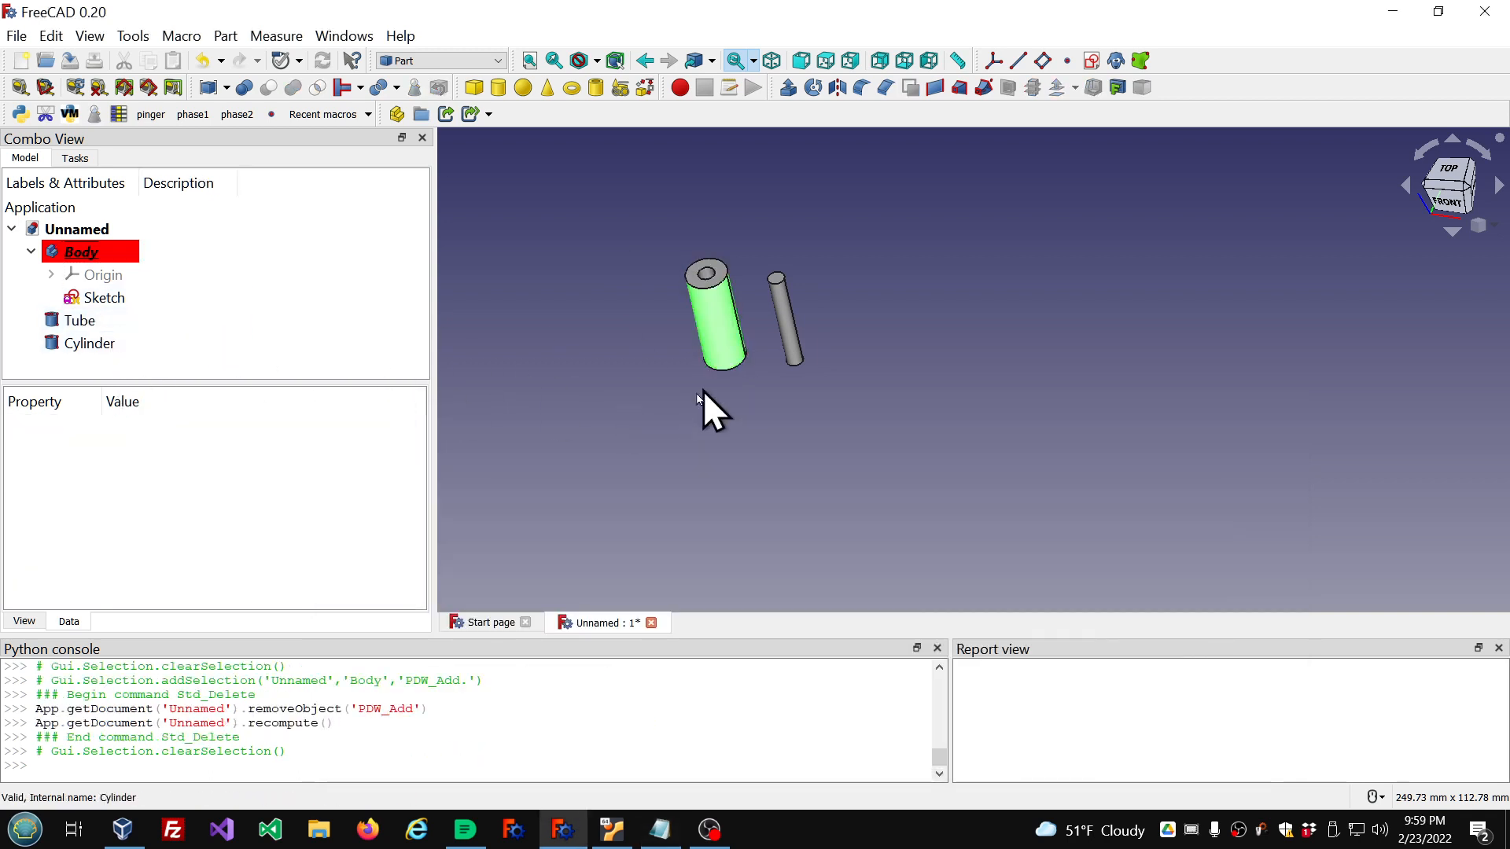
Step: Attach the Tube to the Cylinder's top circular edge using the Concentric attachment mode
click(123, 324)
click(116, 346)
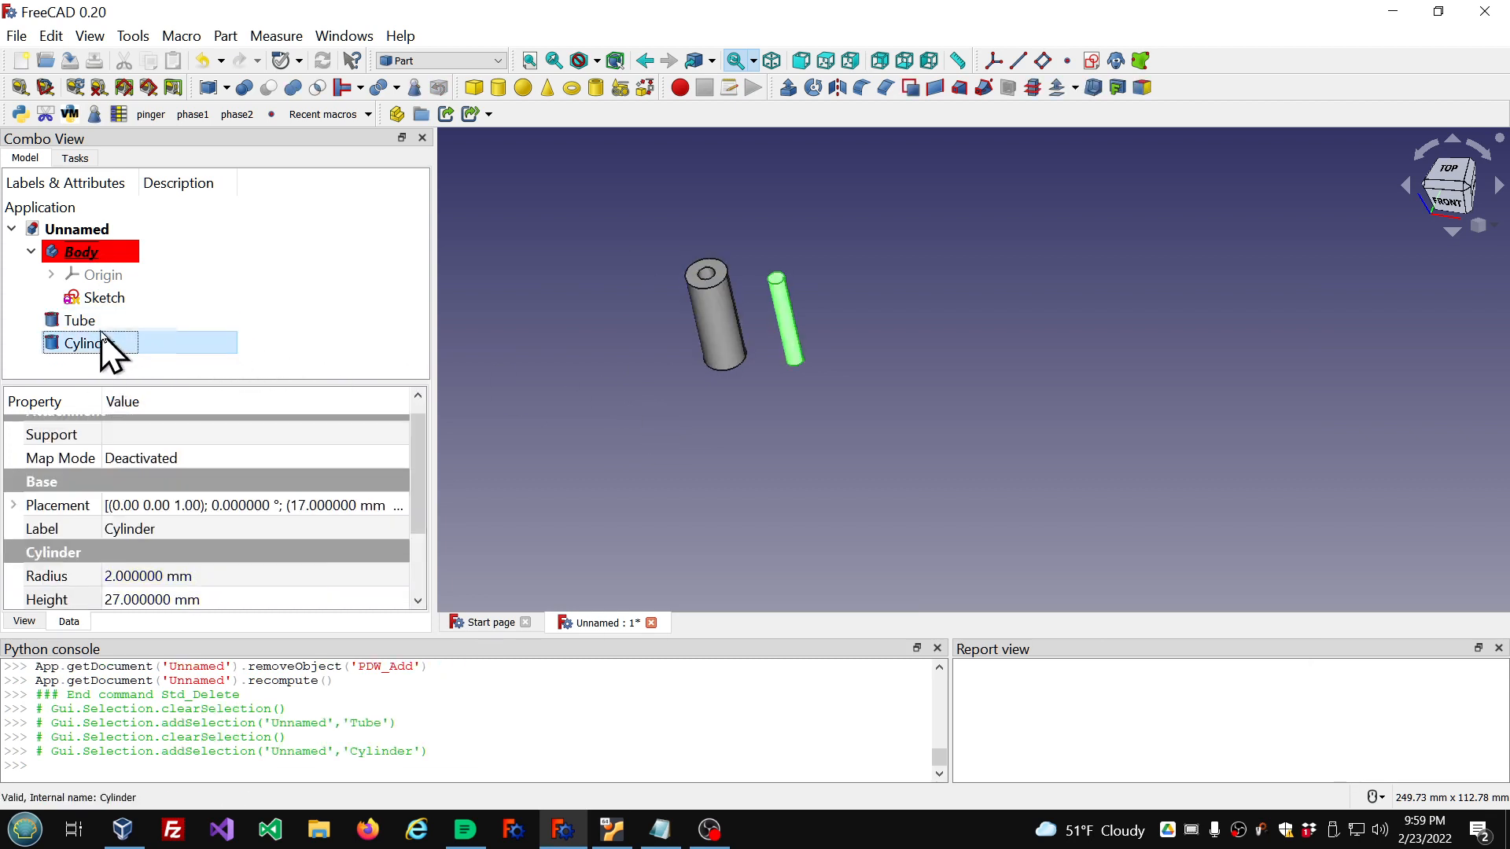
click(101, 322)
click(231, 460)
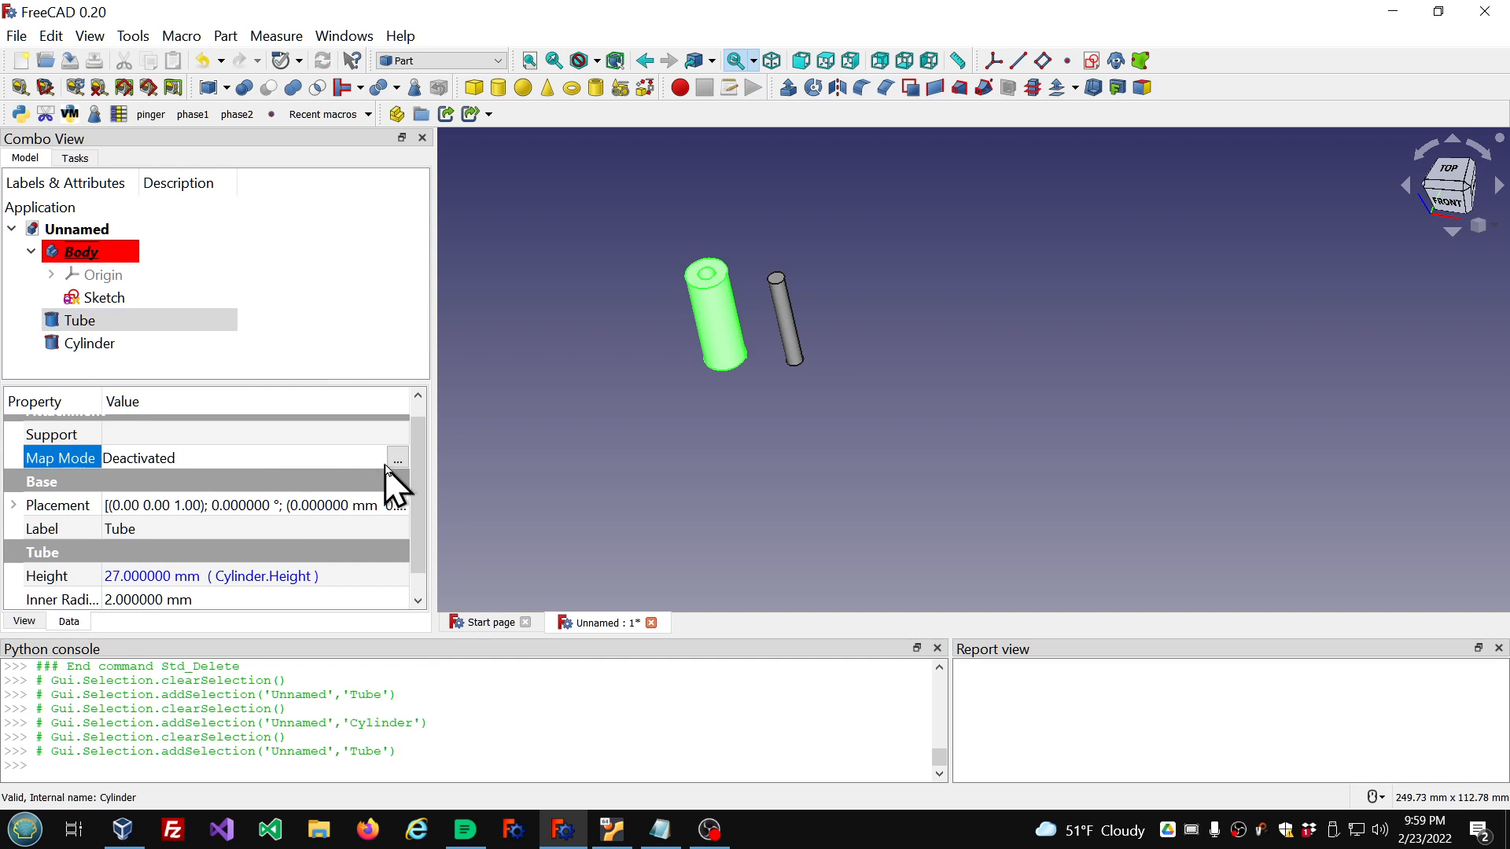
click(397, 461)
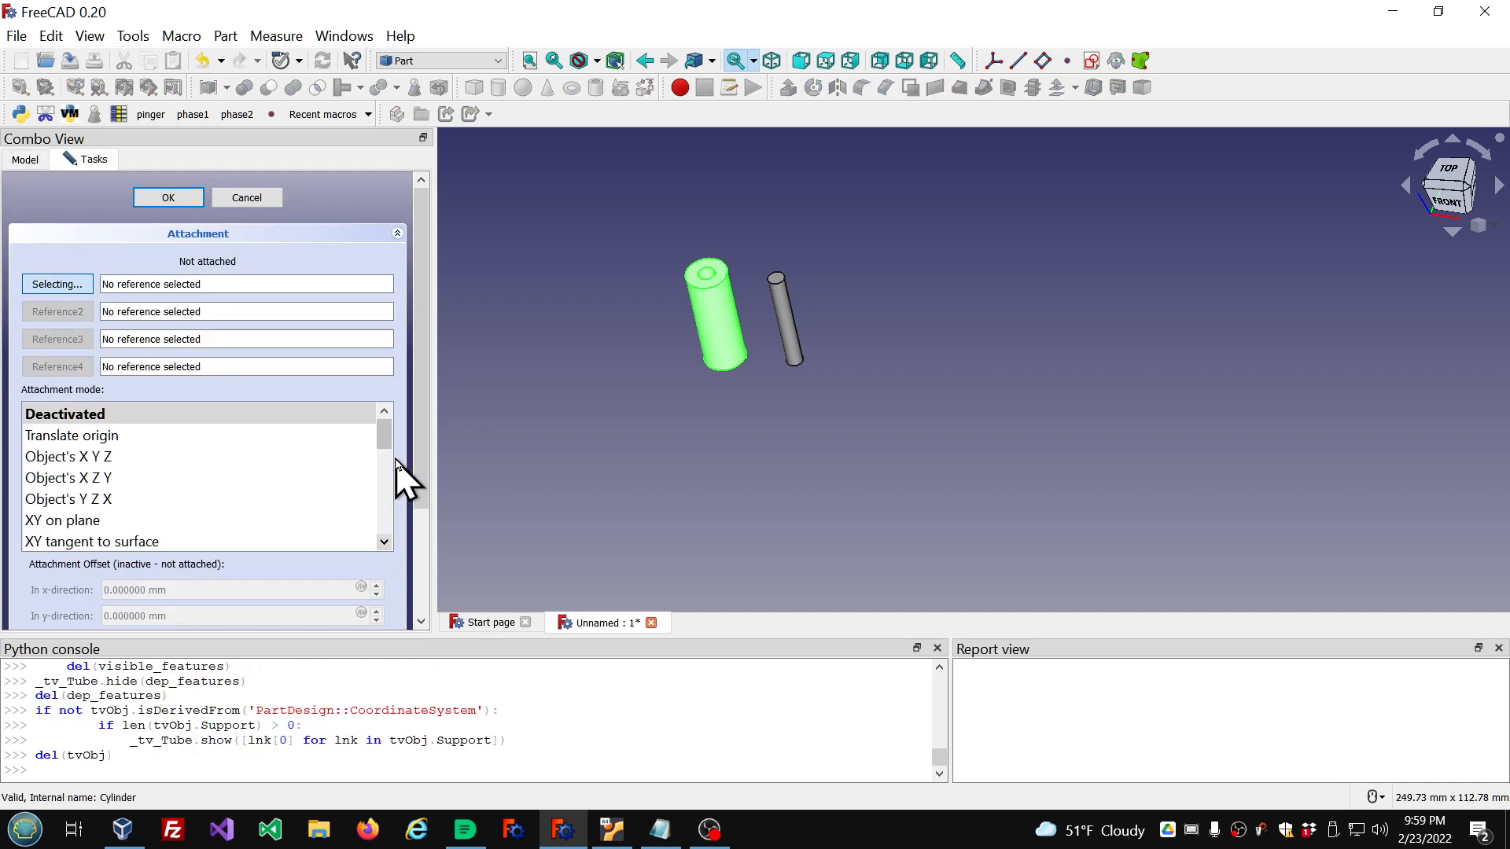
click(777, 286)
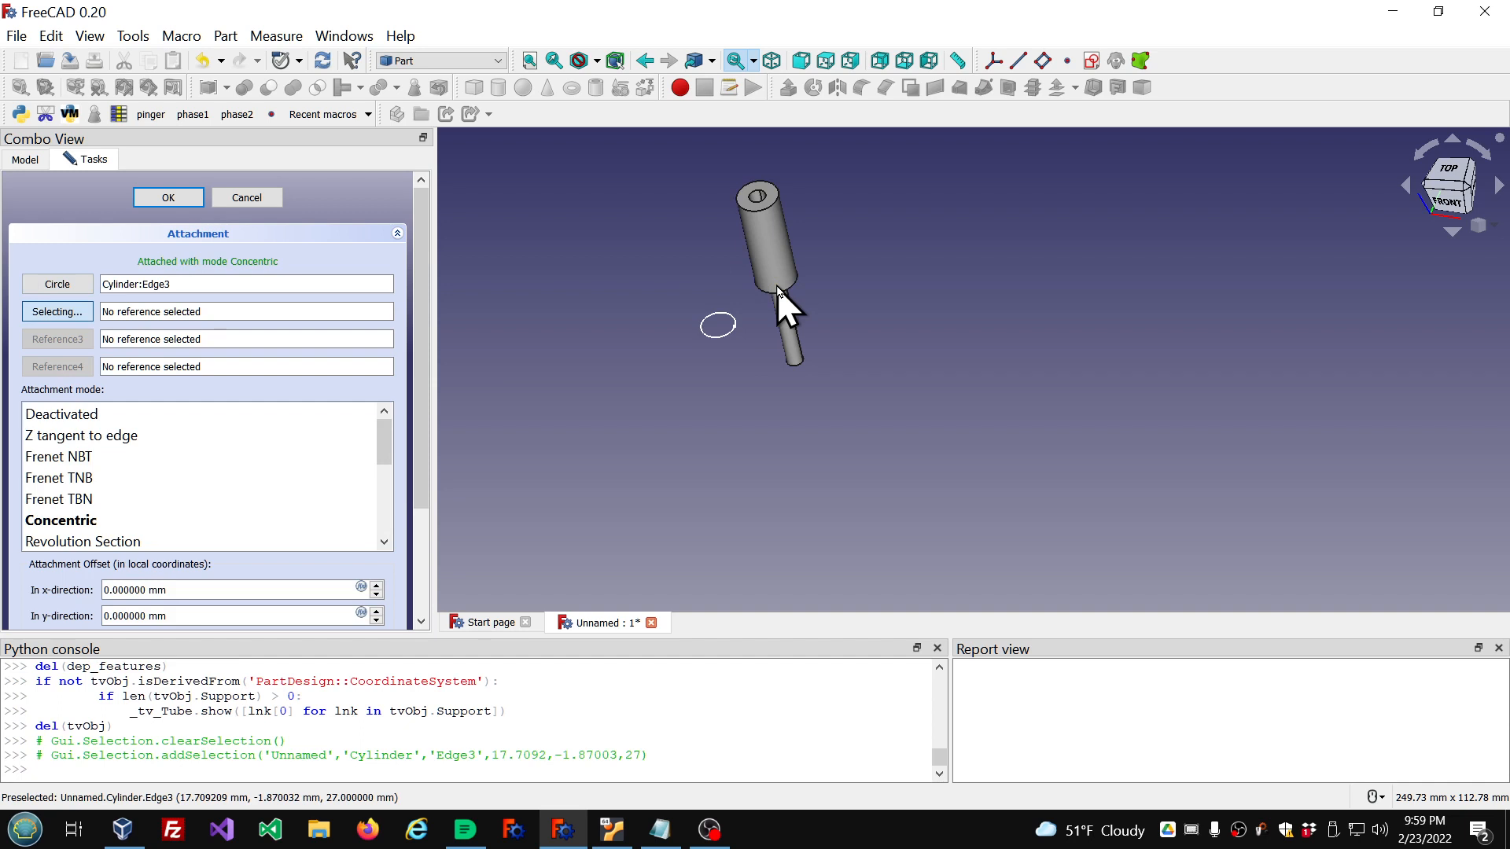
click(168, 198)
Step: Hide the Body's Sketch and recompute the document
scroll(700, 343, down, 3)
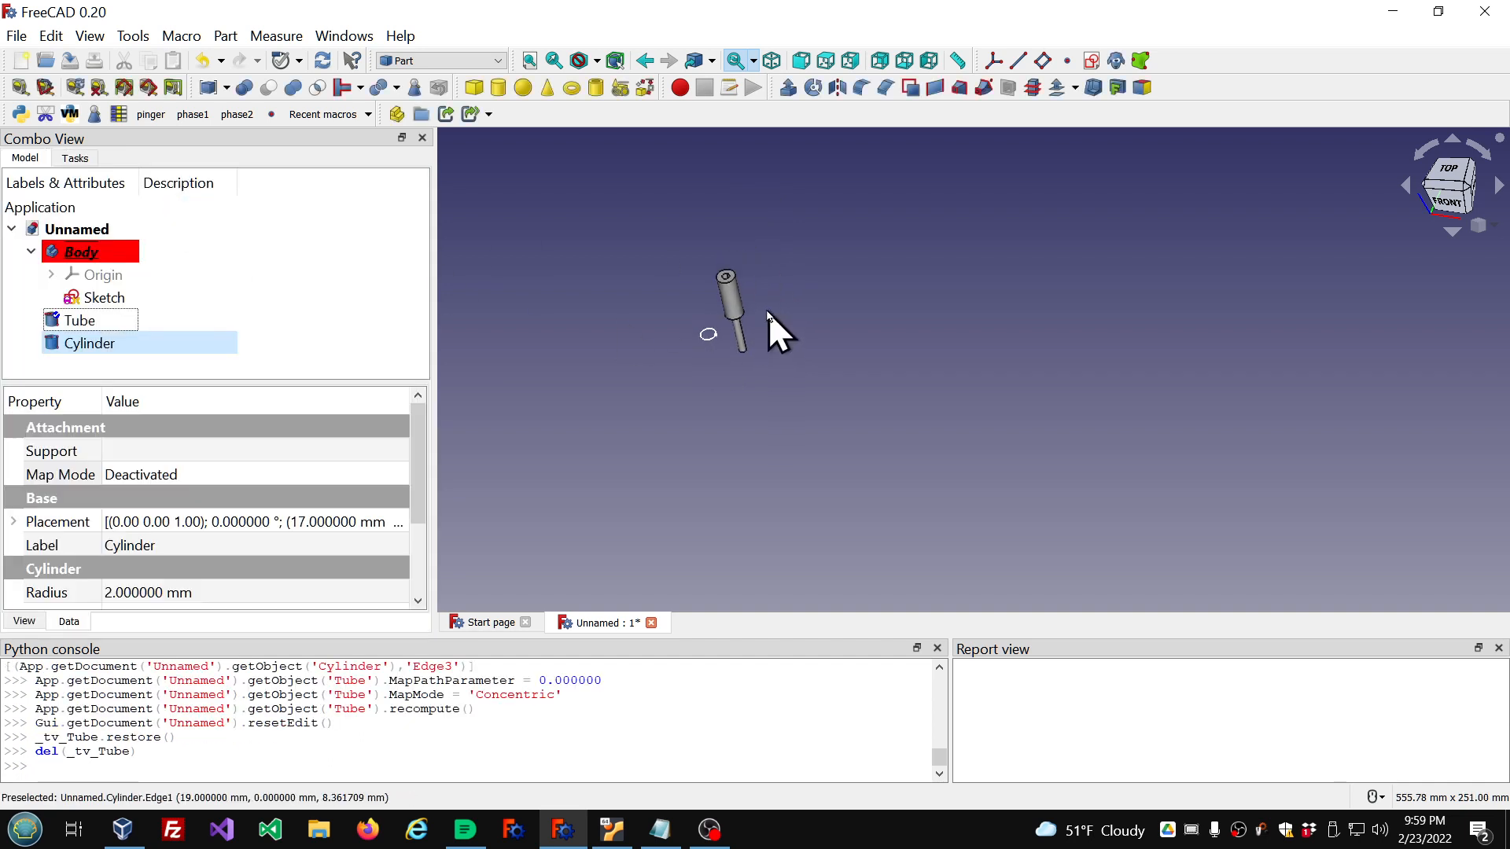
scroll(768, 311, up, 2)
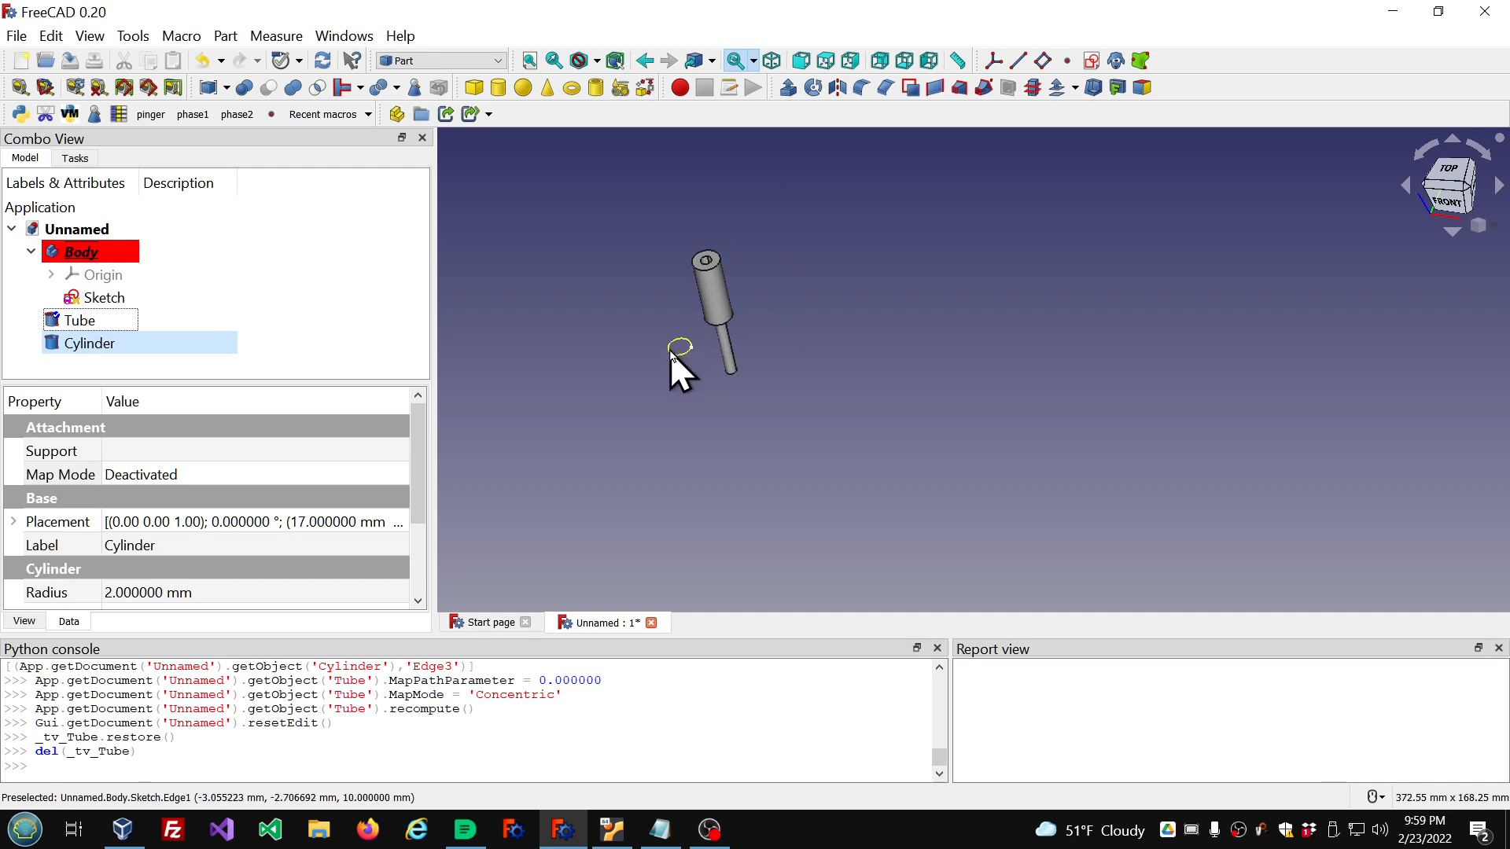
click(100, 298)
key(space)
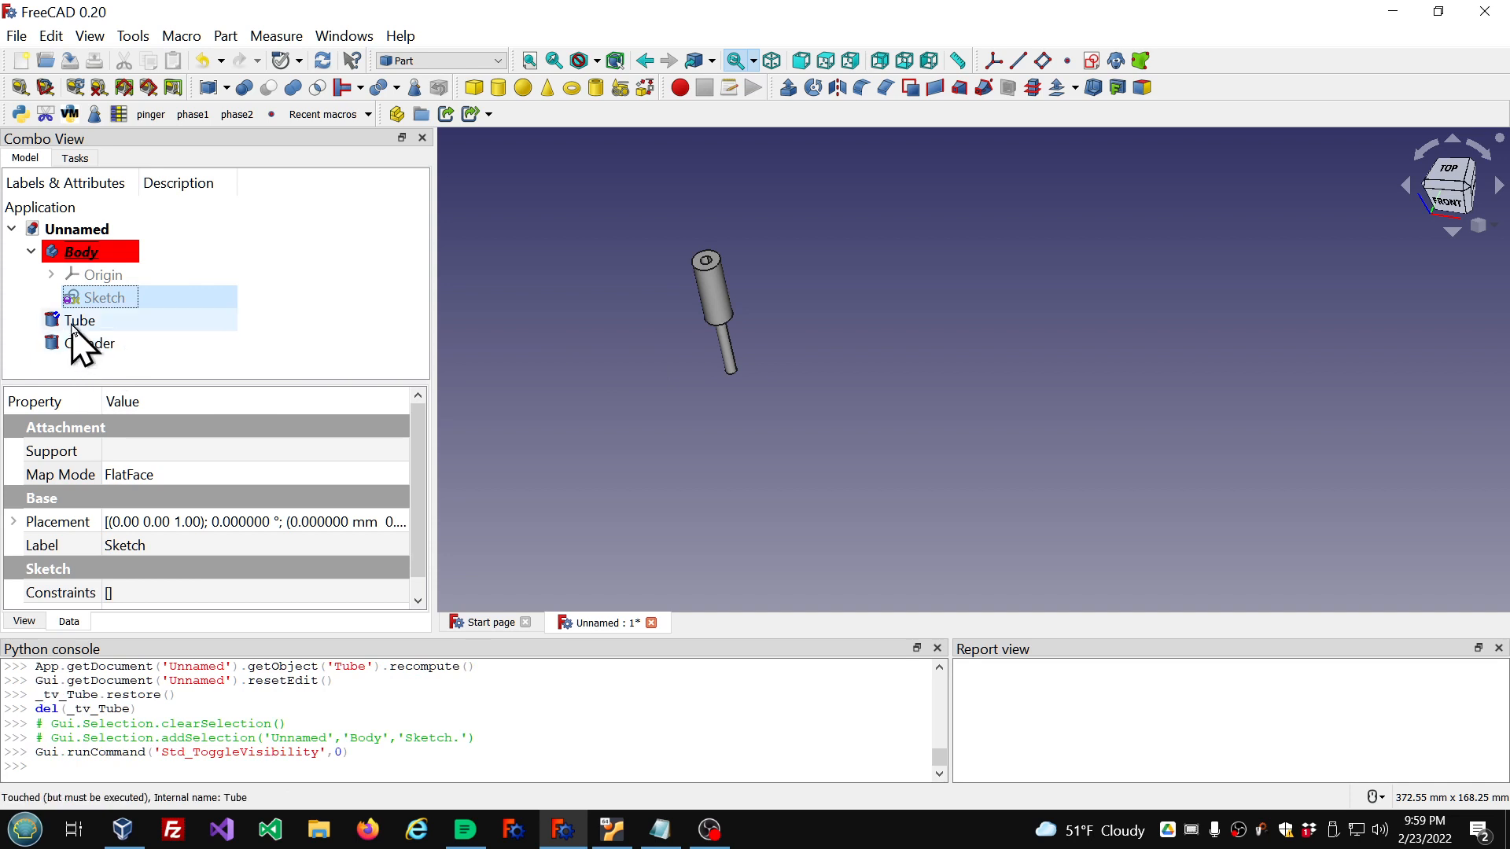
click(322, 65)
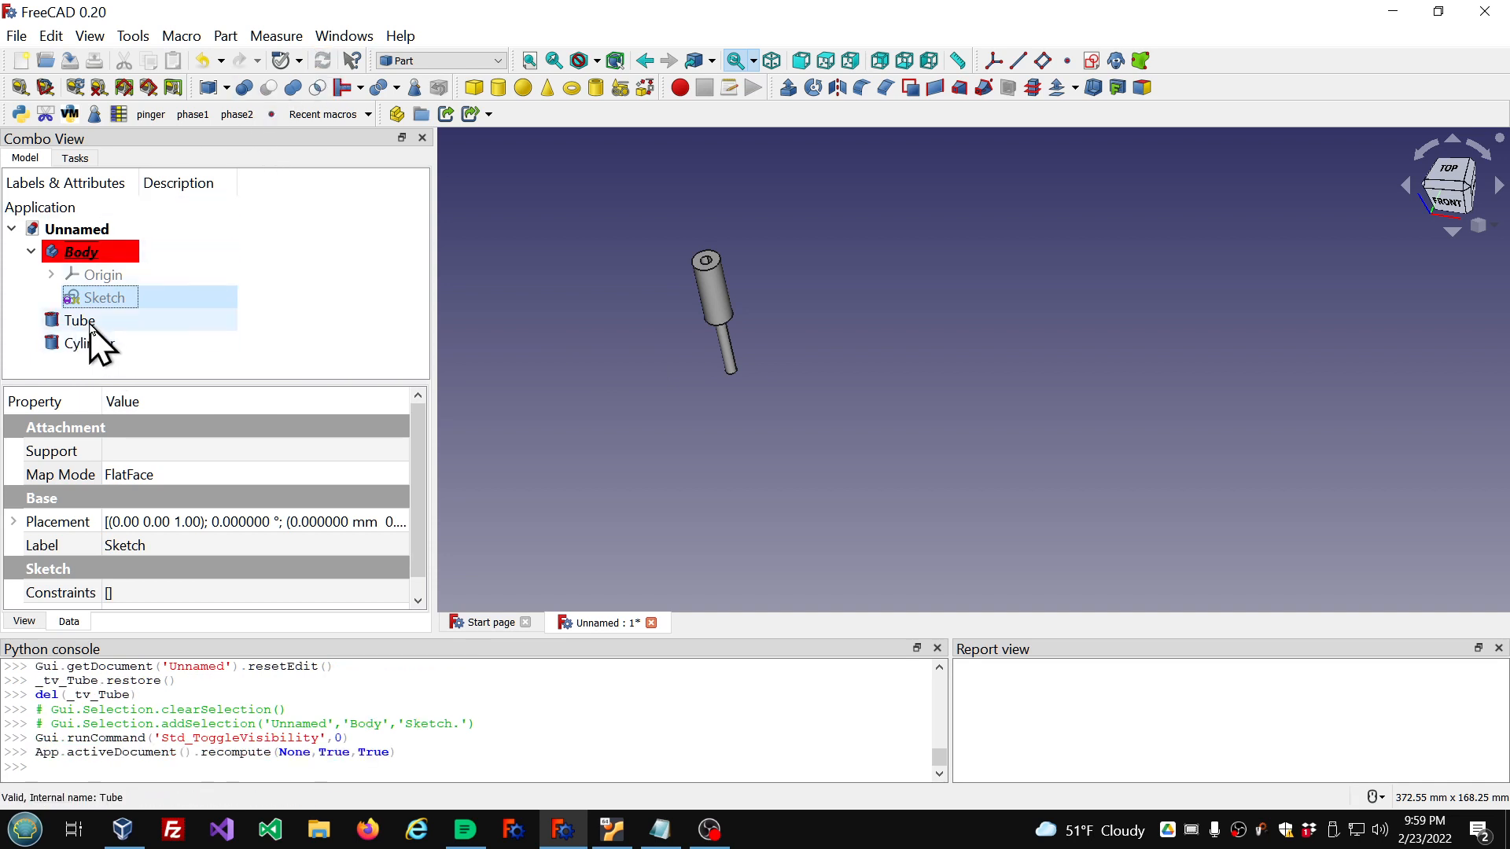
Step: Run the pdwrapper macro on the concentrically attached Tube with the Additive wrapper type
click(88, 323)
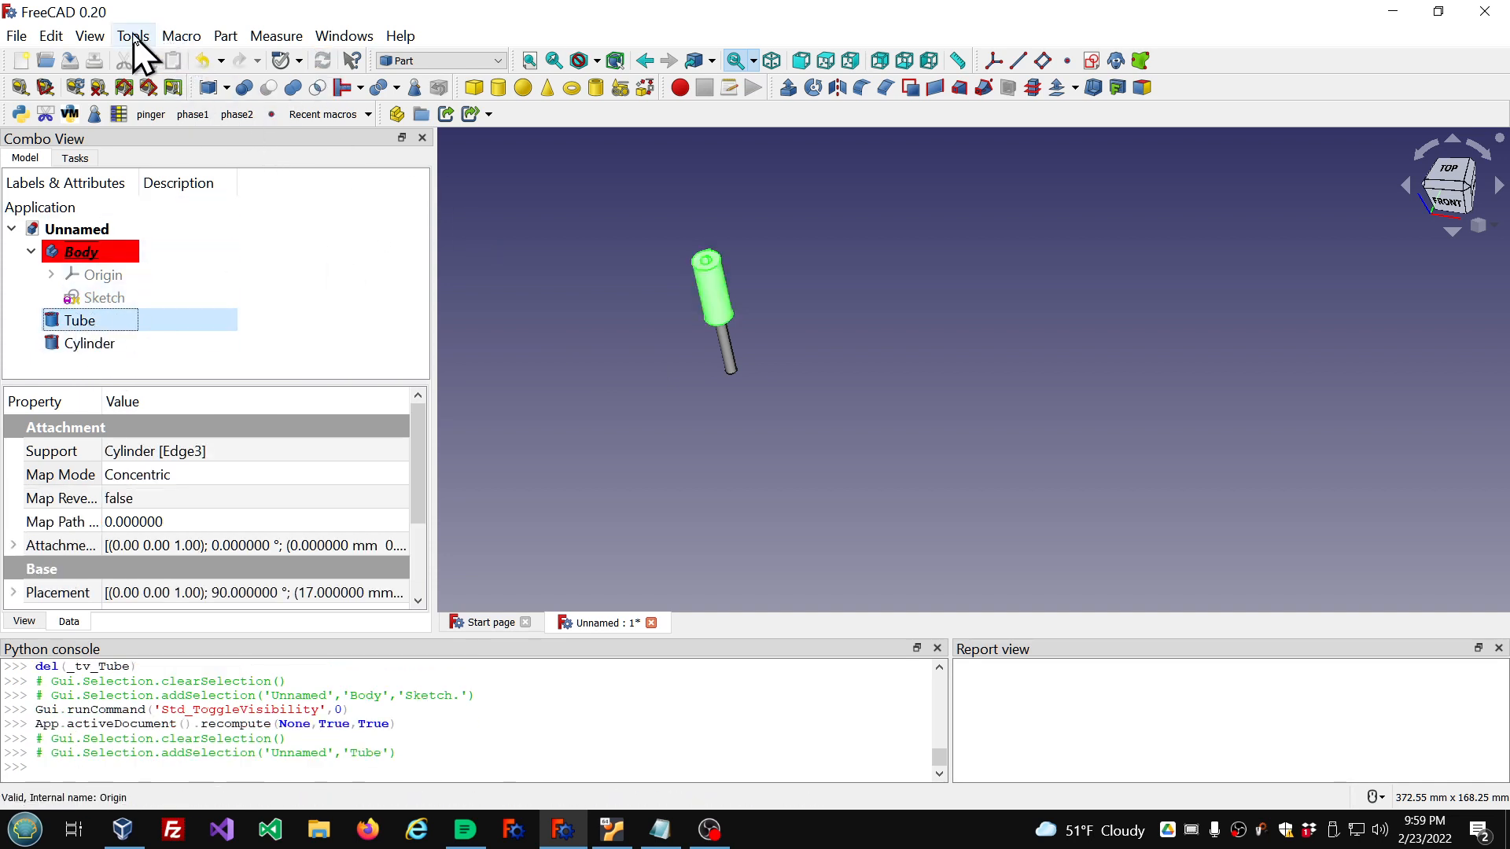
click(178, 37)
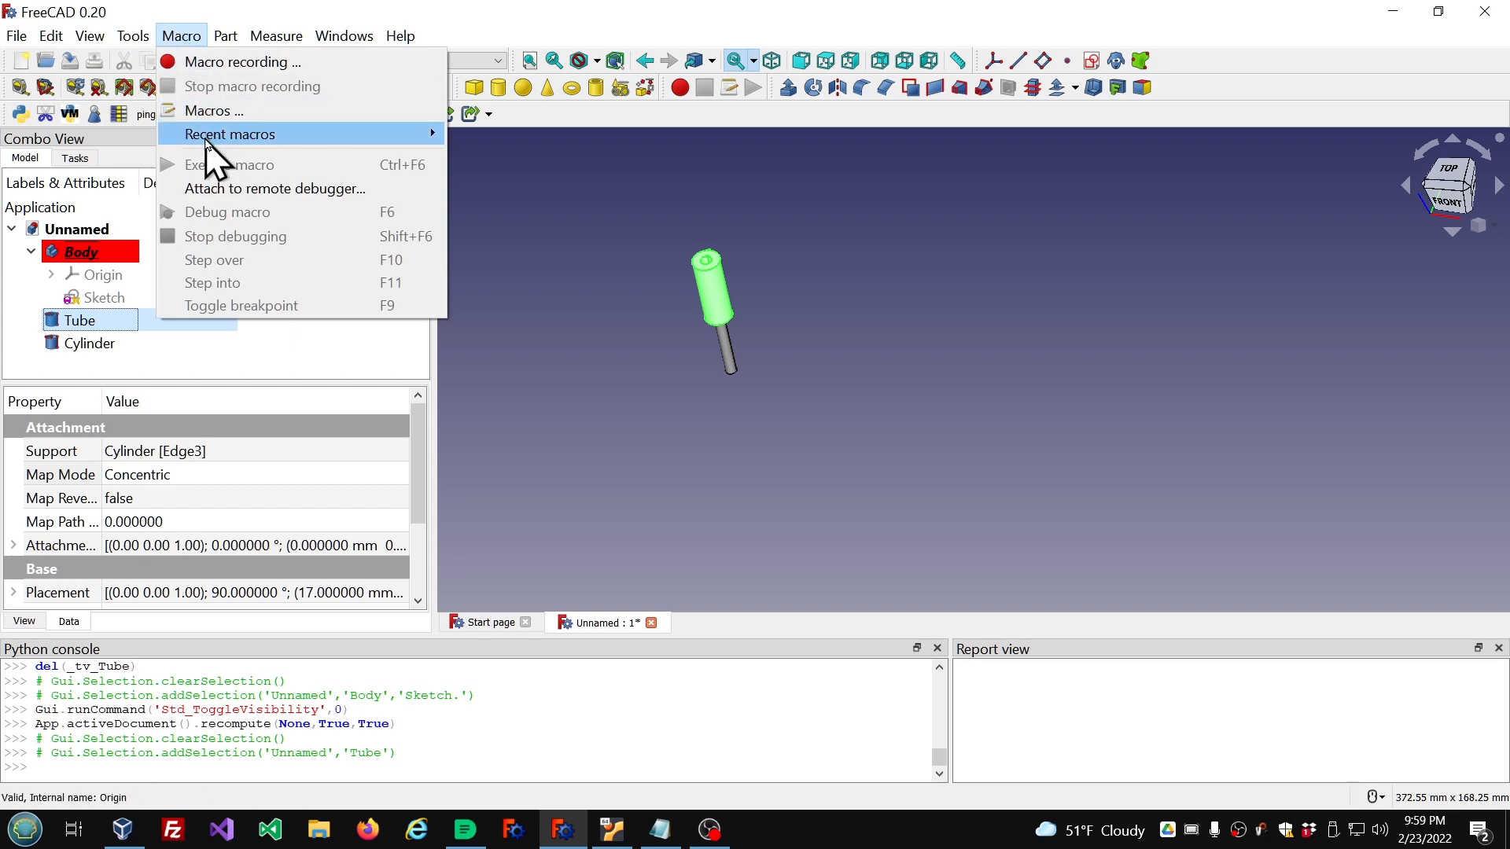
mouse_move(213, 137)
click(511, 139)
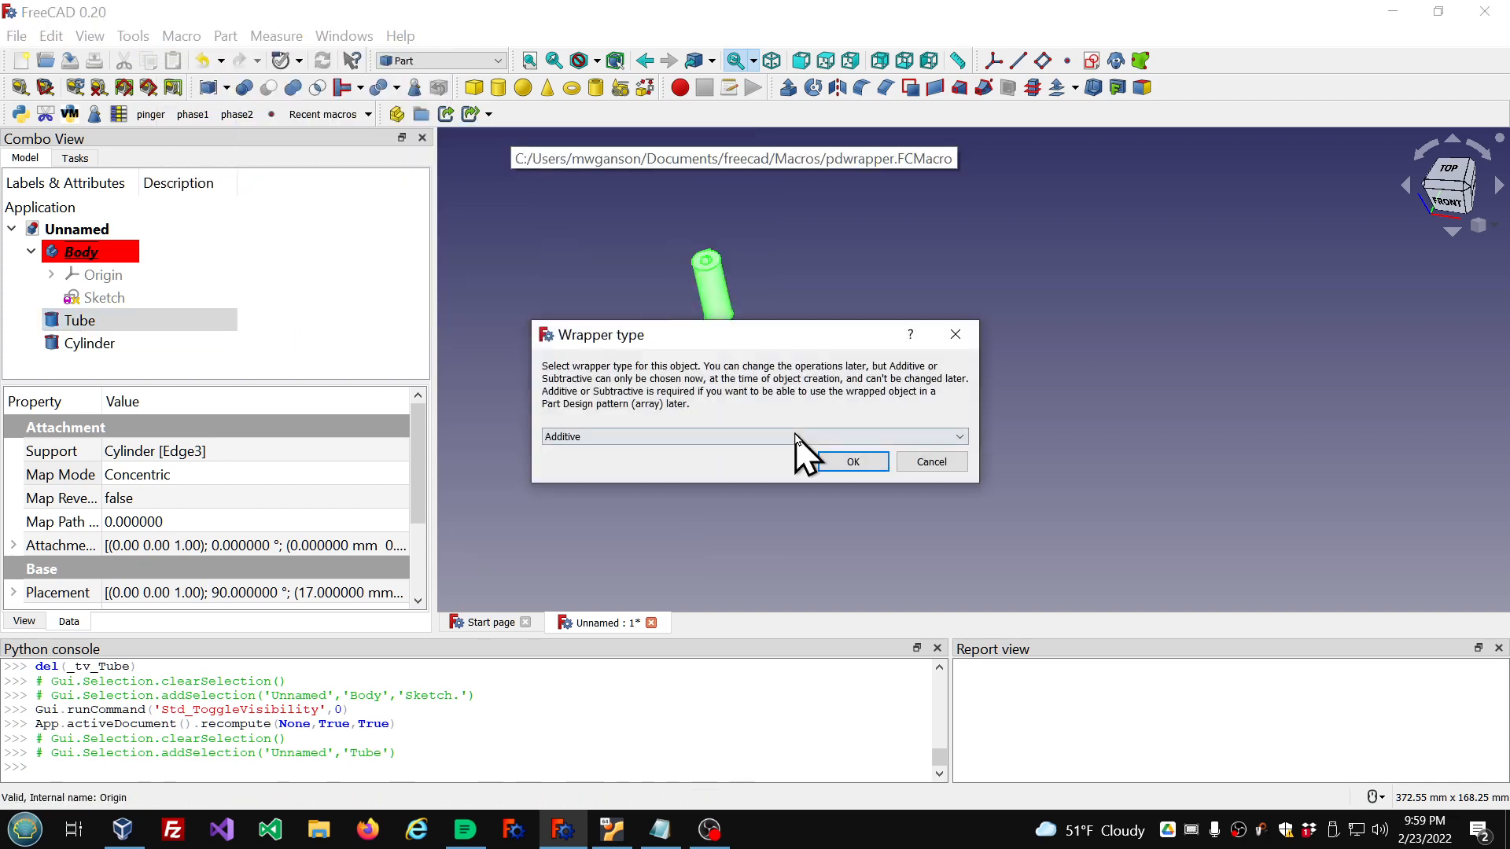
click(870, 463)
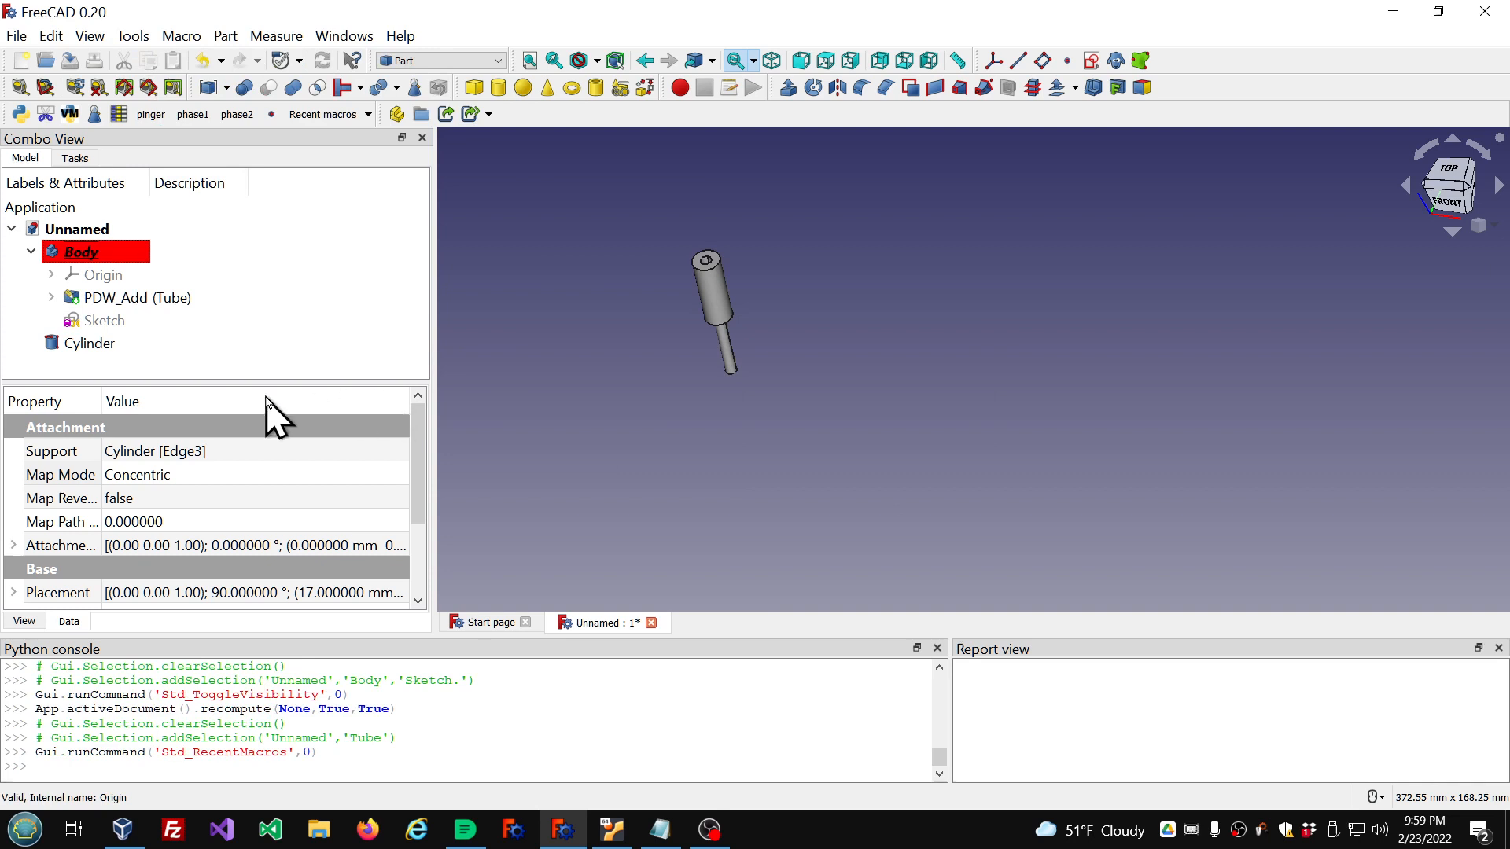
Step: Open the dependency graph, examine the links from PDW_Add through the attached Tube to the Cylinder, and close the graph
click(133, 36)
click(189, 142)
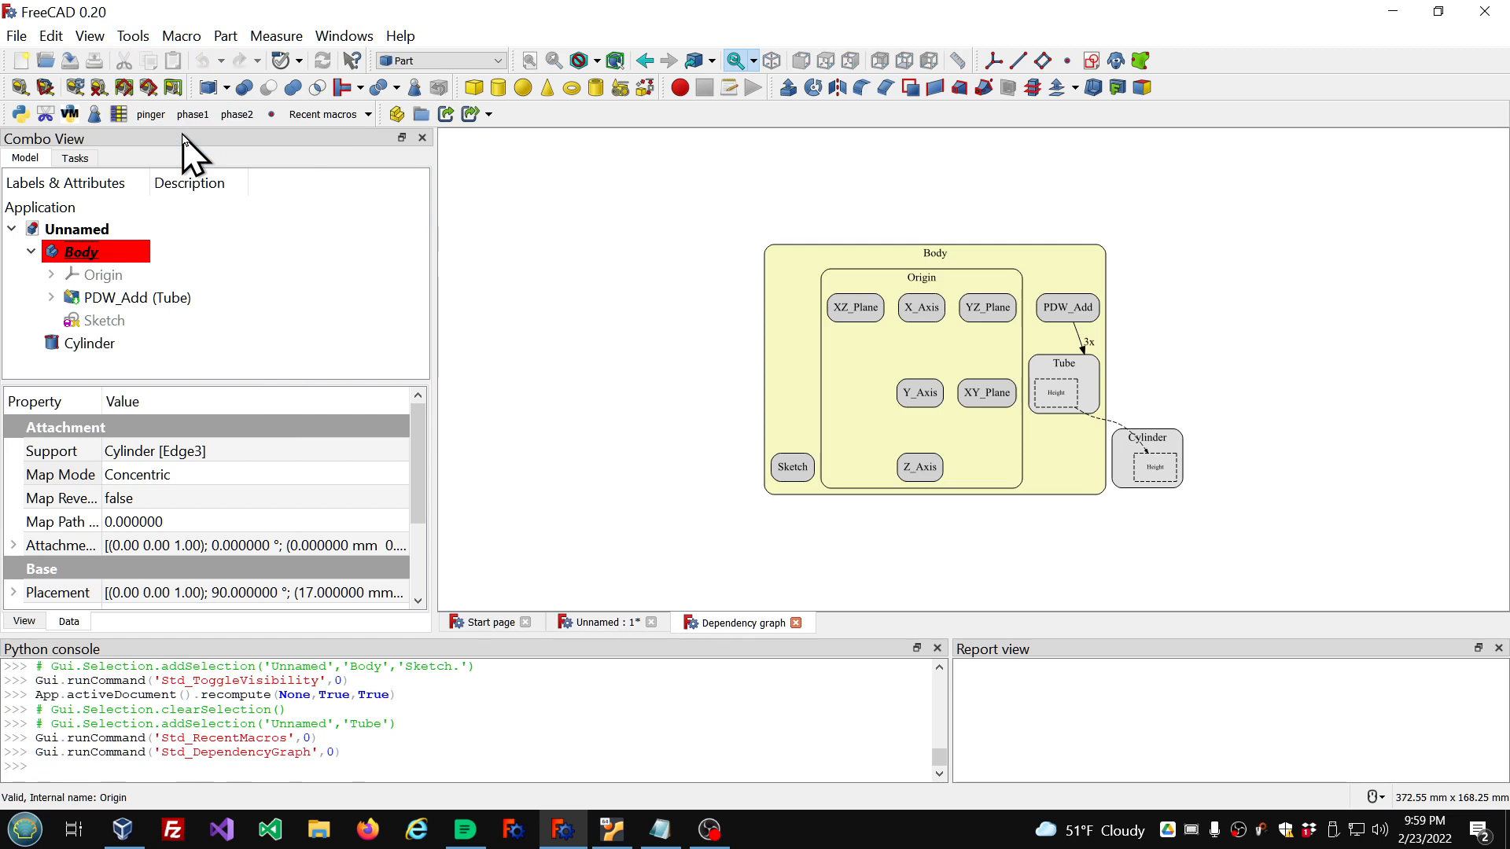
scroll(1218, 419, up, 4)
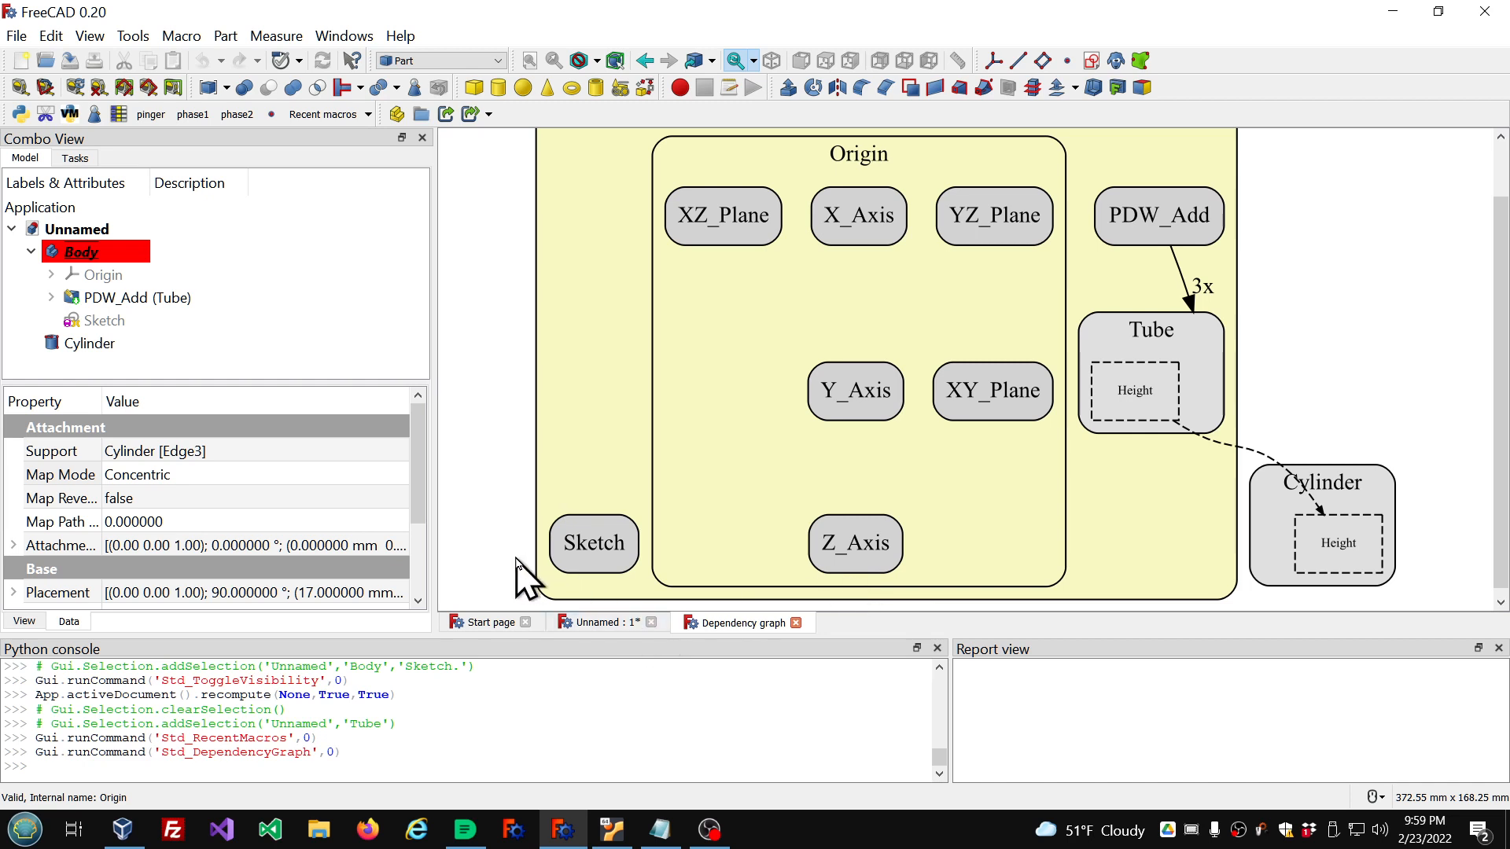
click(51, 297)
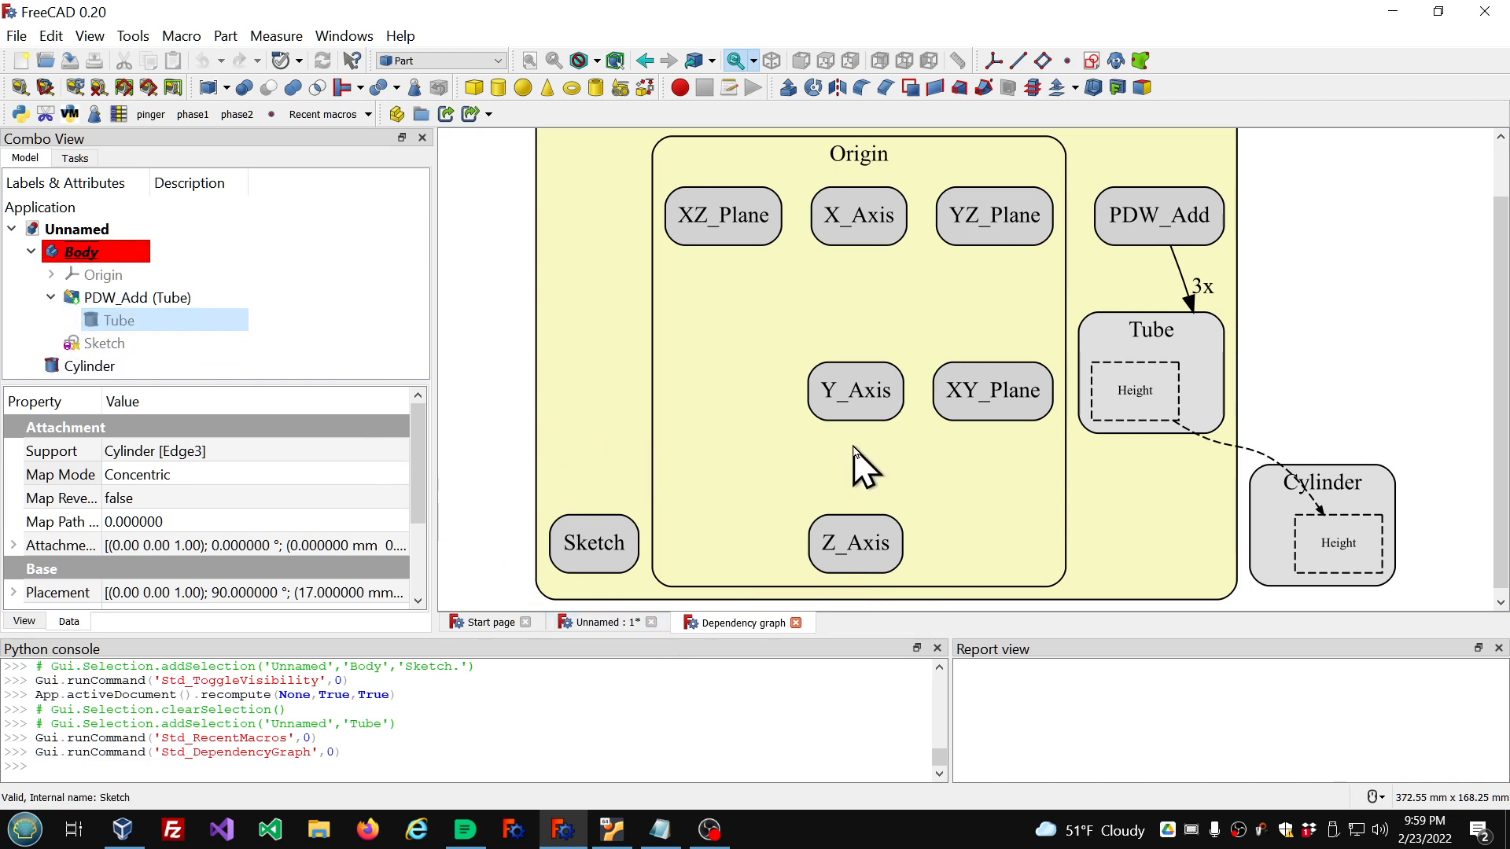
click(795, 622)
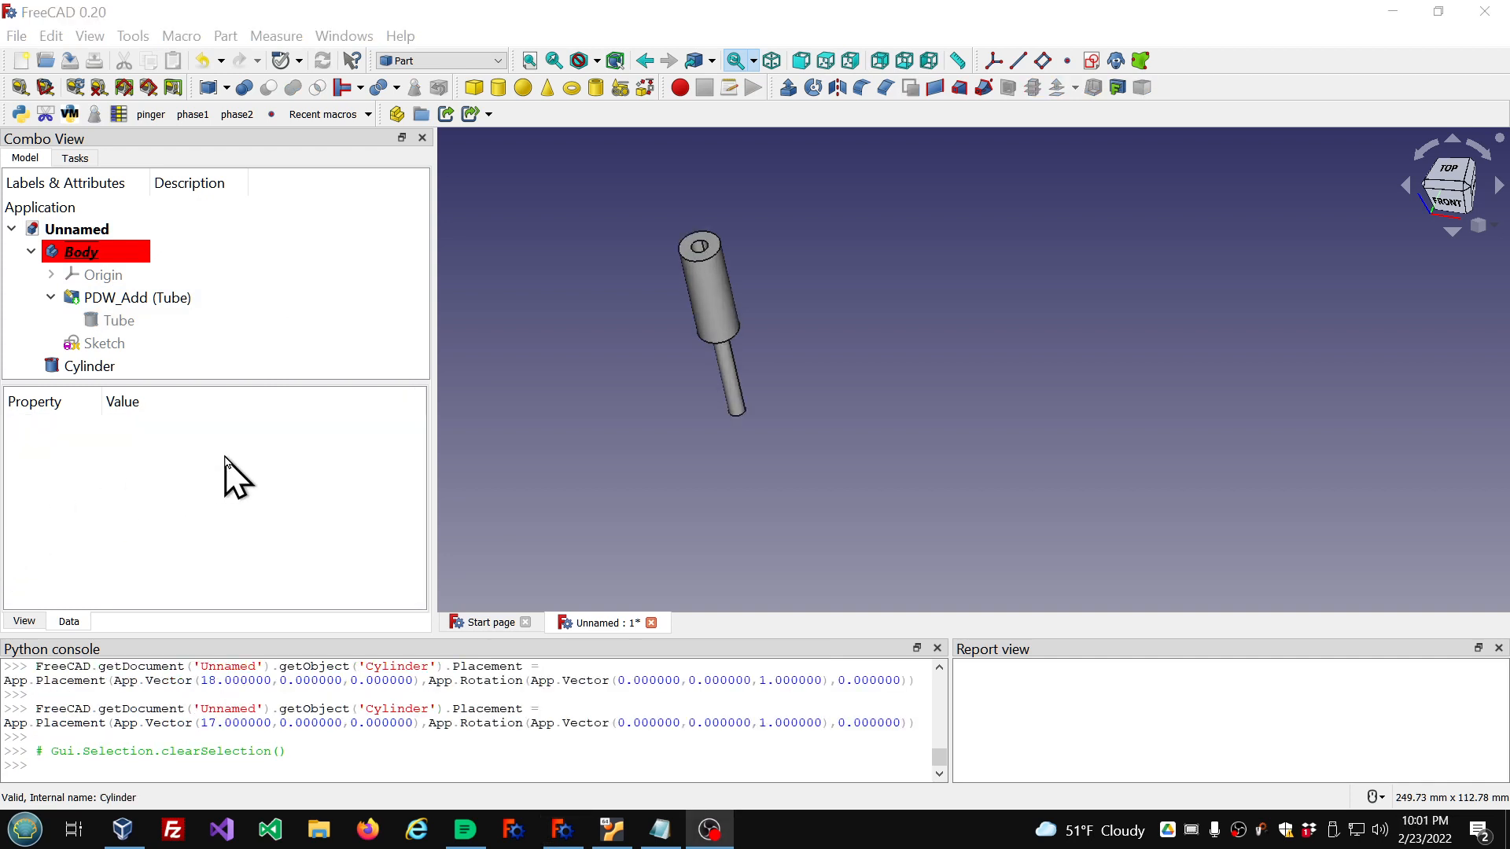
Step: Set the Cylinder's x position to 37 mm and hide the Cylinder
scroll(882, 309, up, 2)
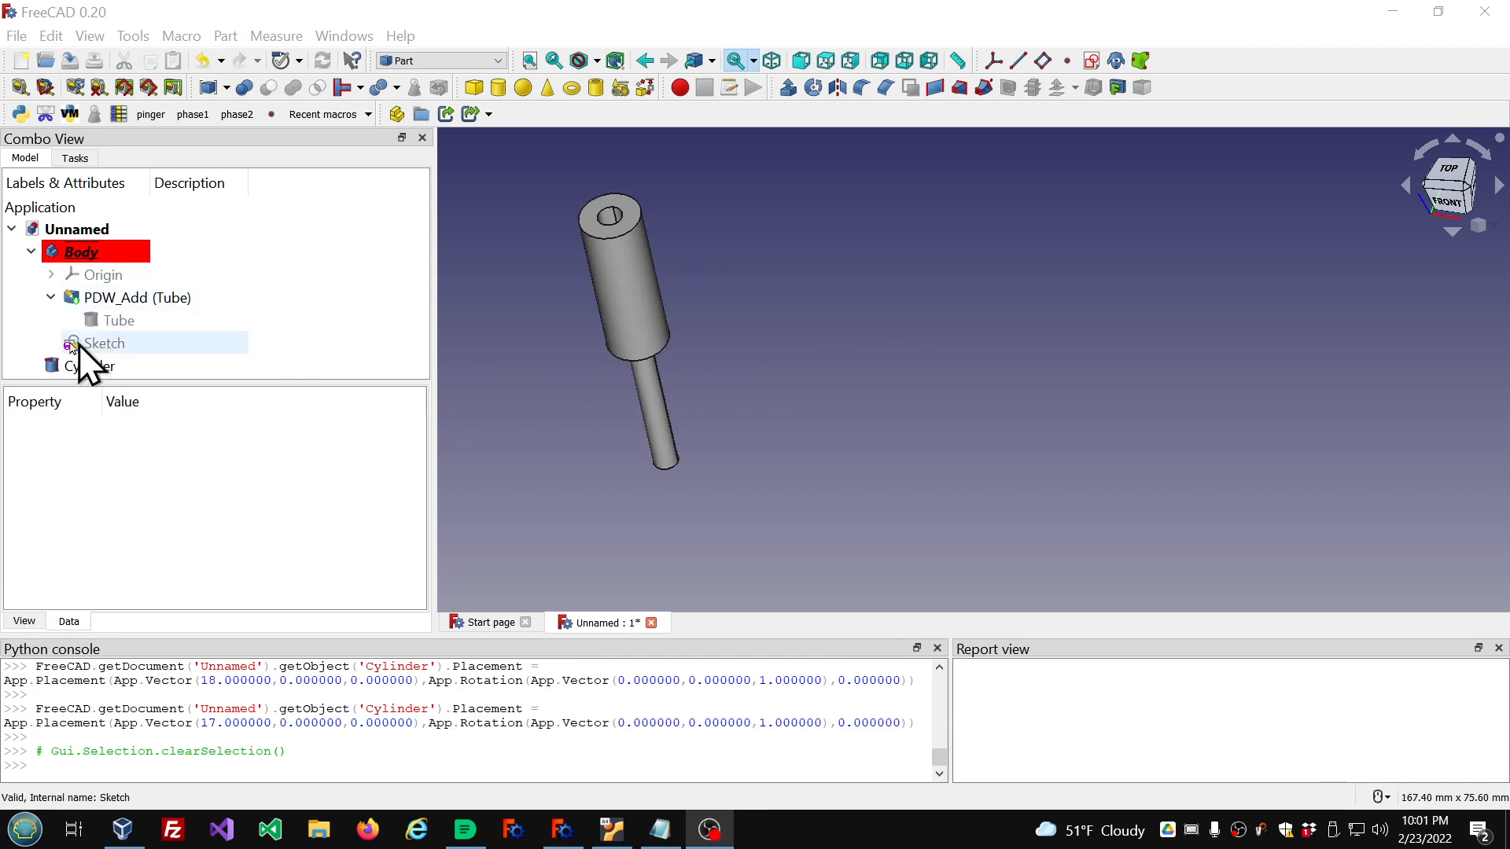
click(93, 368)
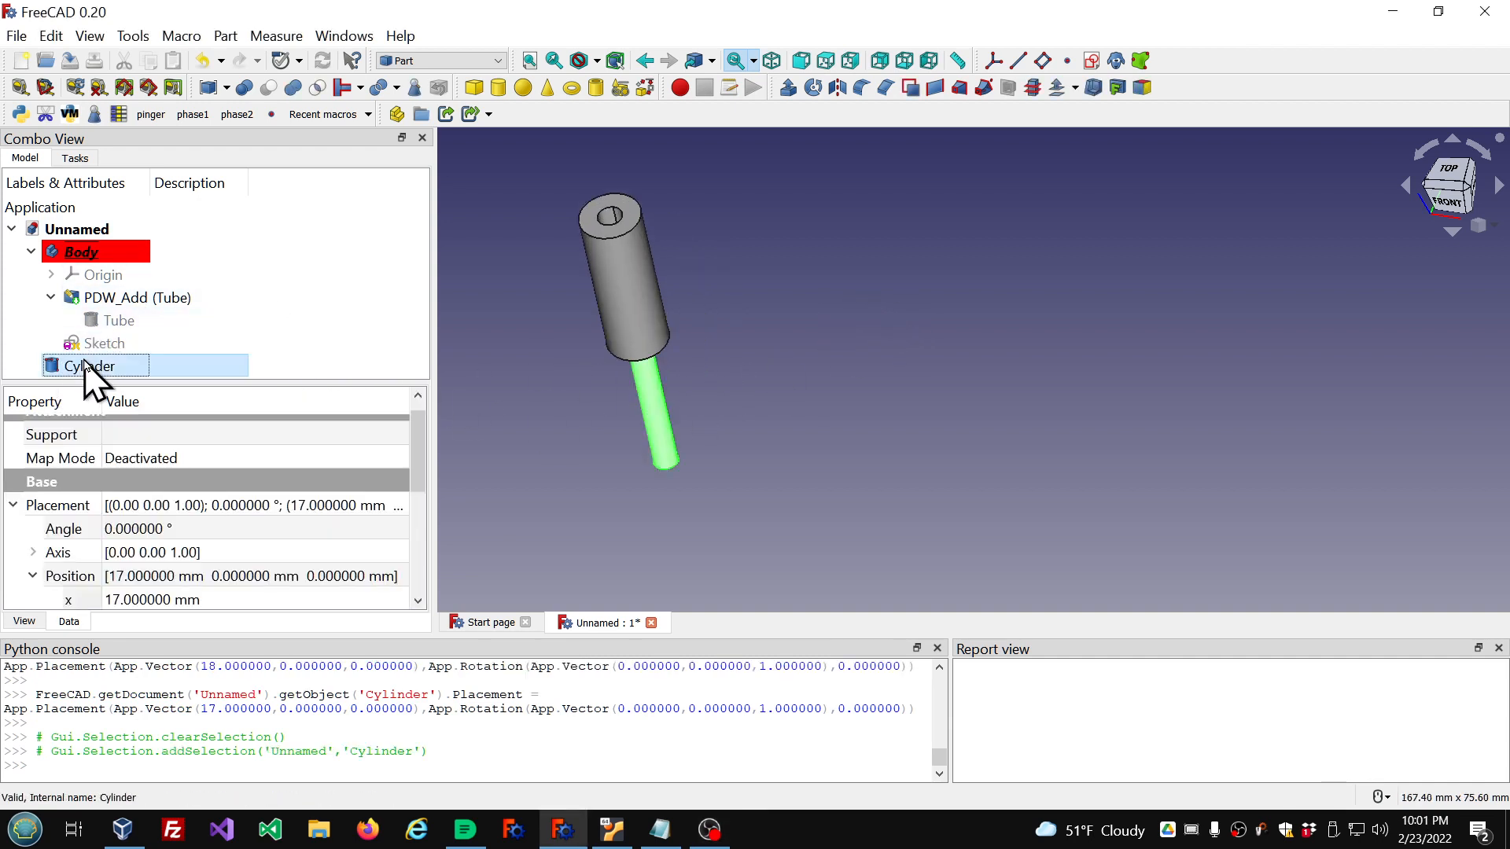
click(226, 600)
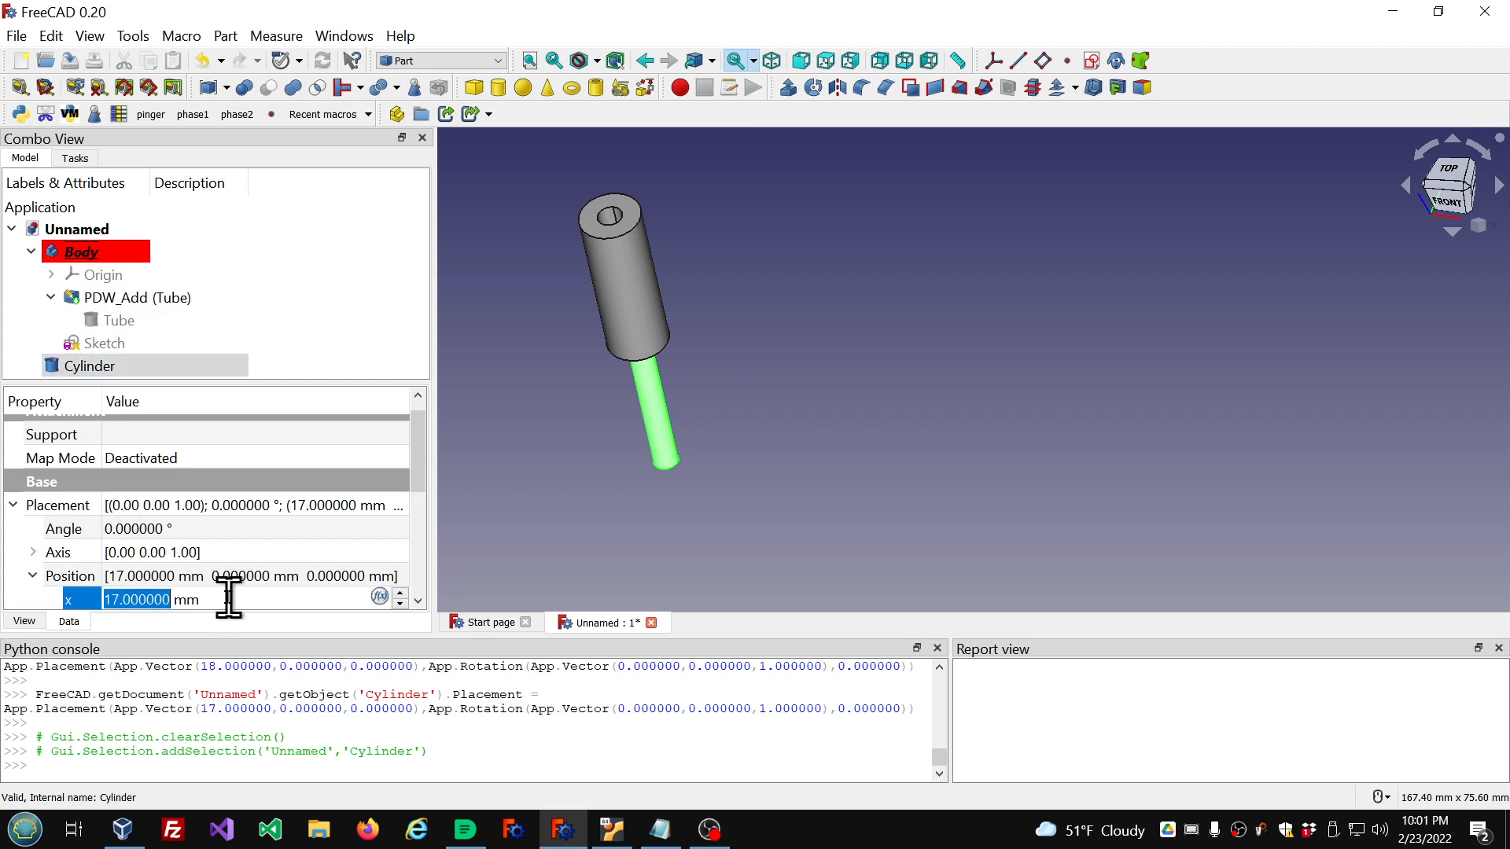
scroll(228, 599, up, 3)
scroll(228, 599, up, 17)
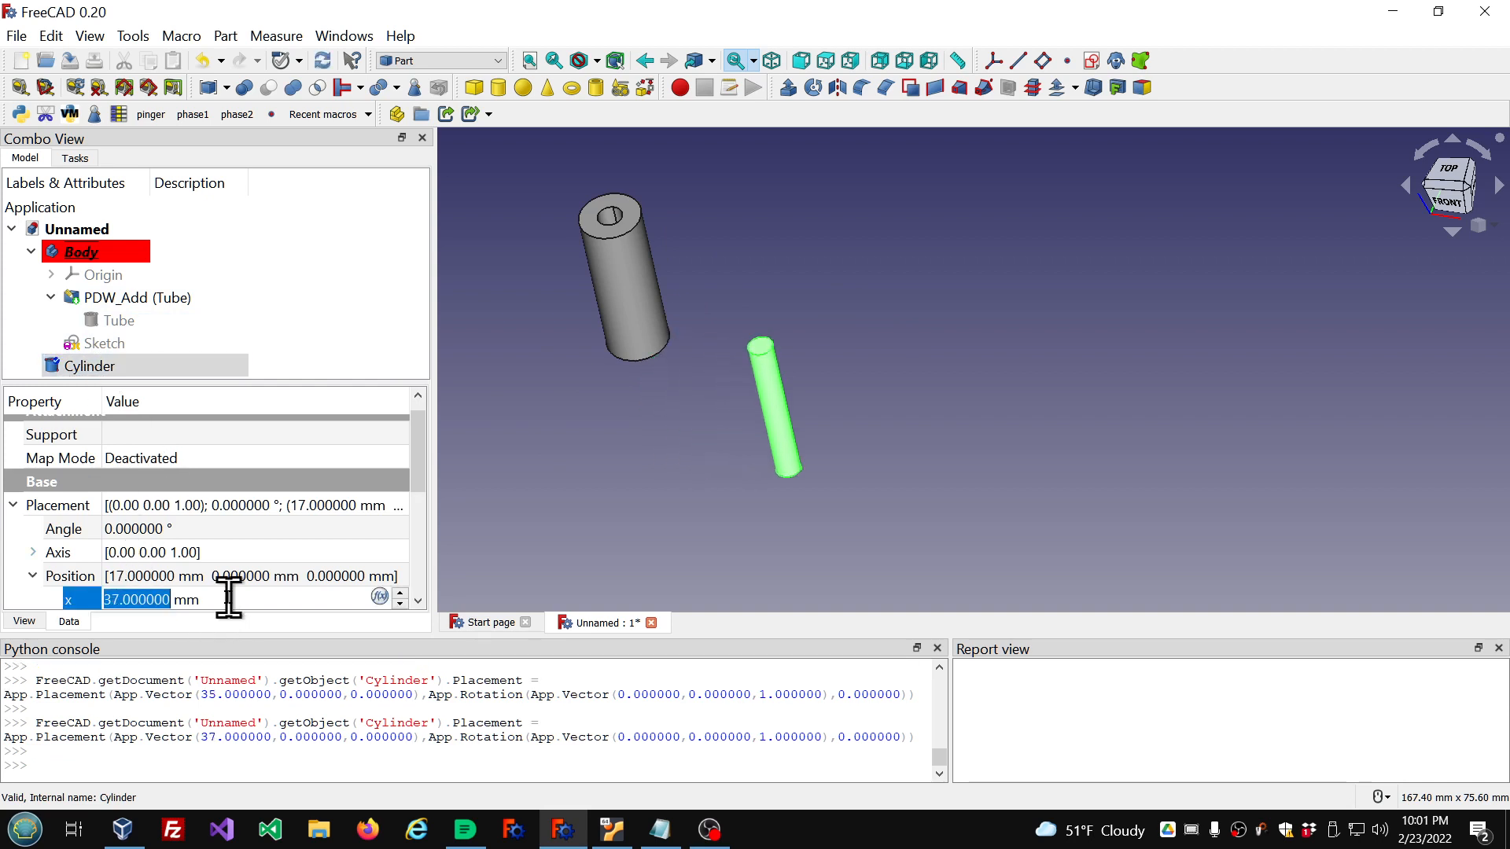
click(358, 208)
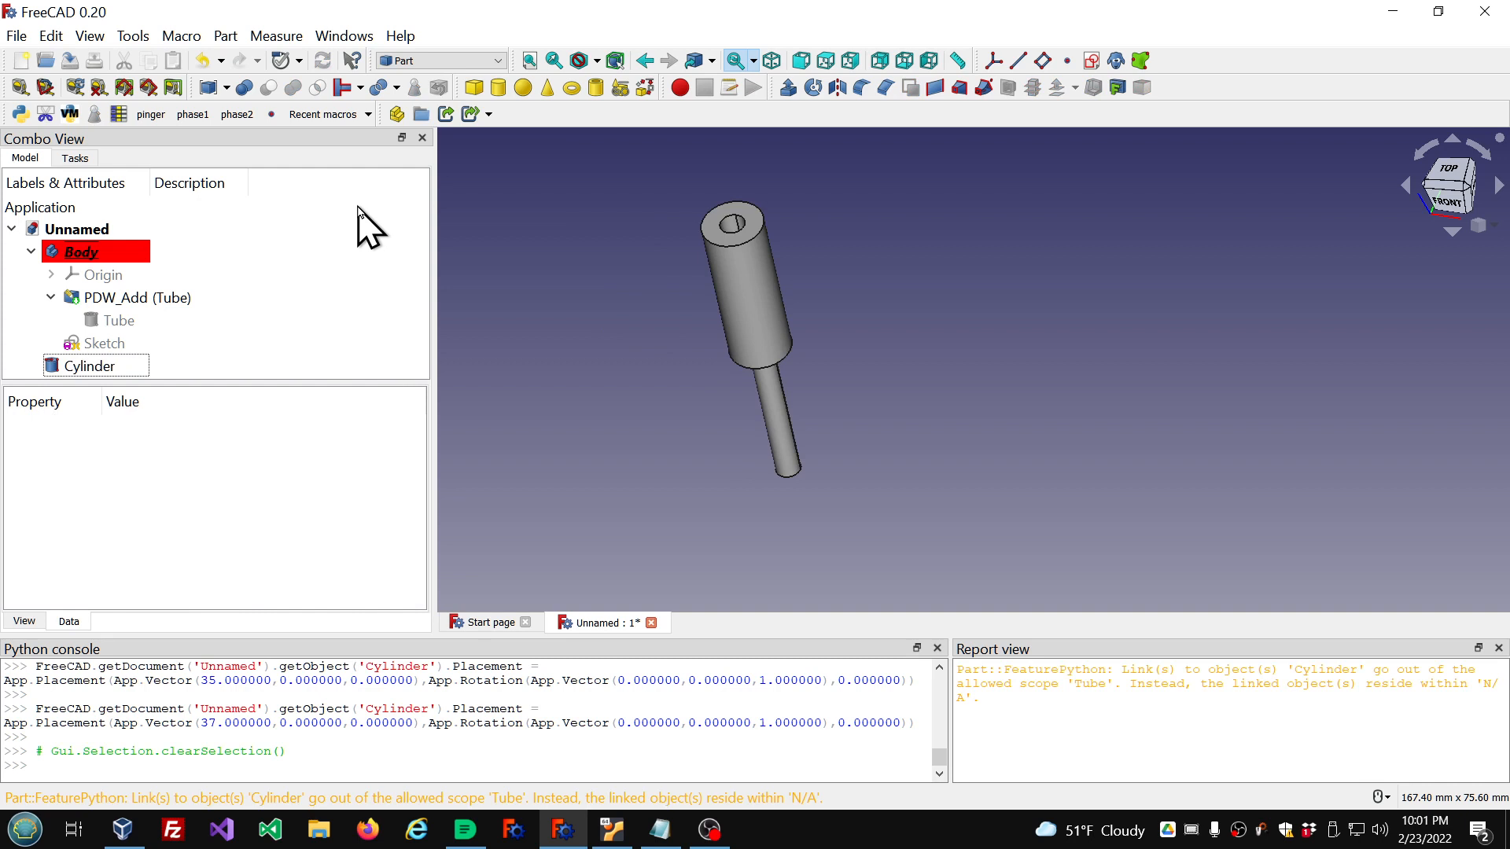
click(73, 370)
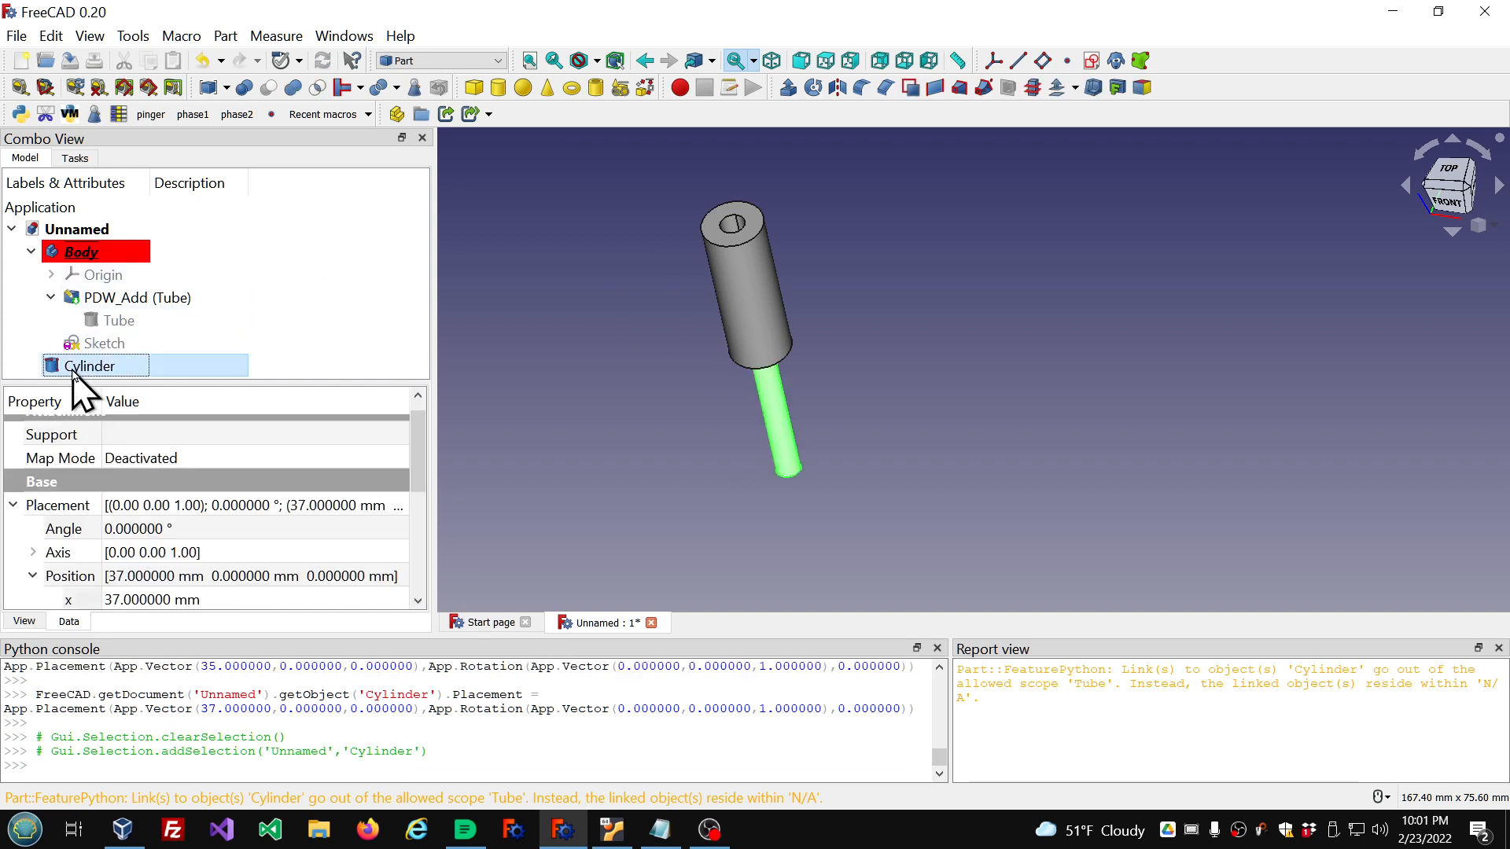
key(space)
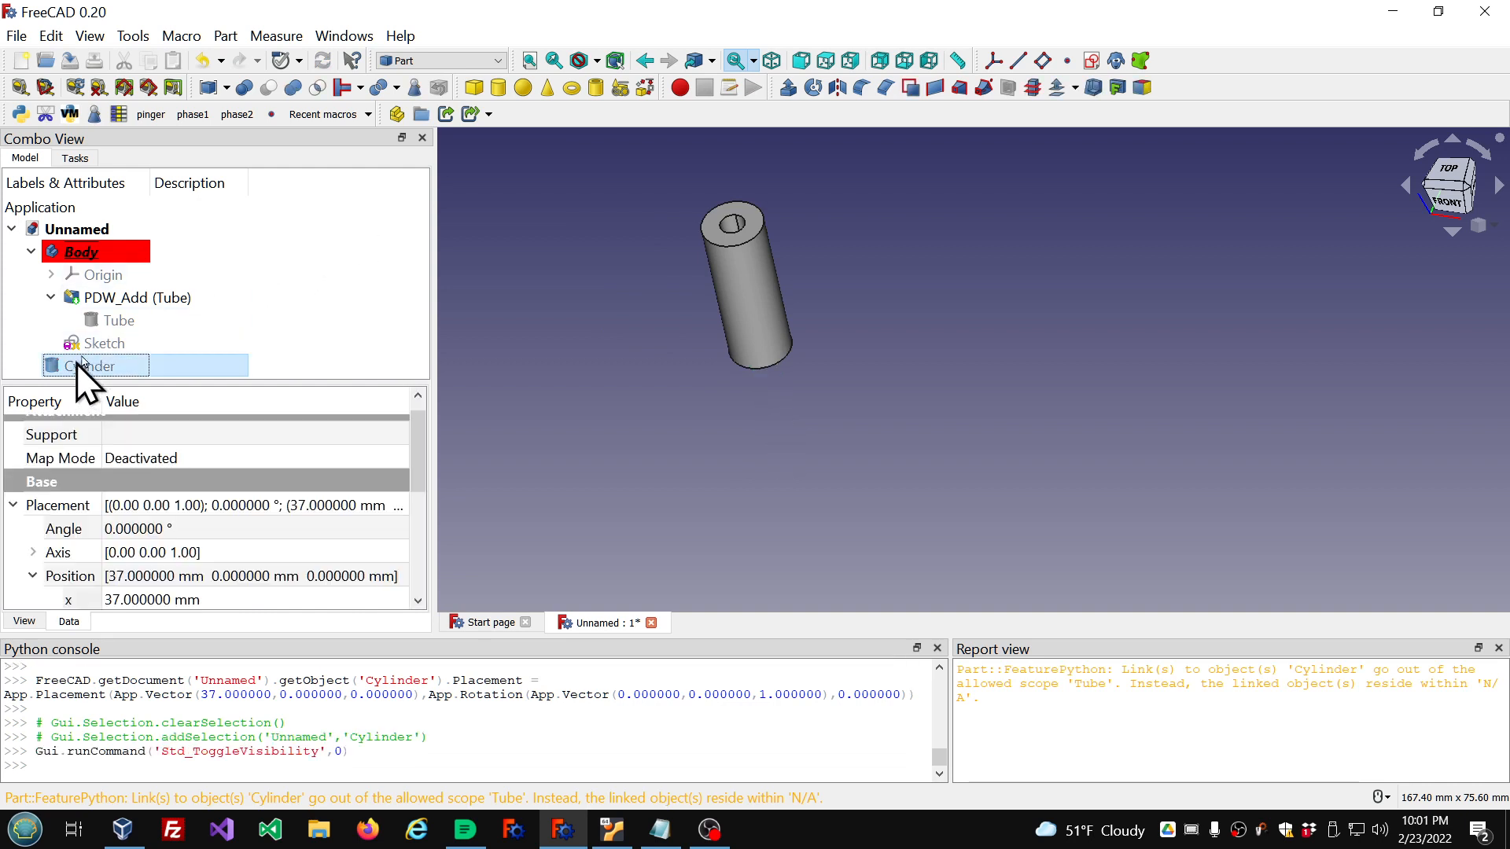
Step: Select the PDW_Add wrapper and open the dependency graph to examine its dependency on the hidden Cylinder outside the Body
click(165, 301)
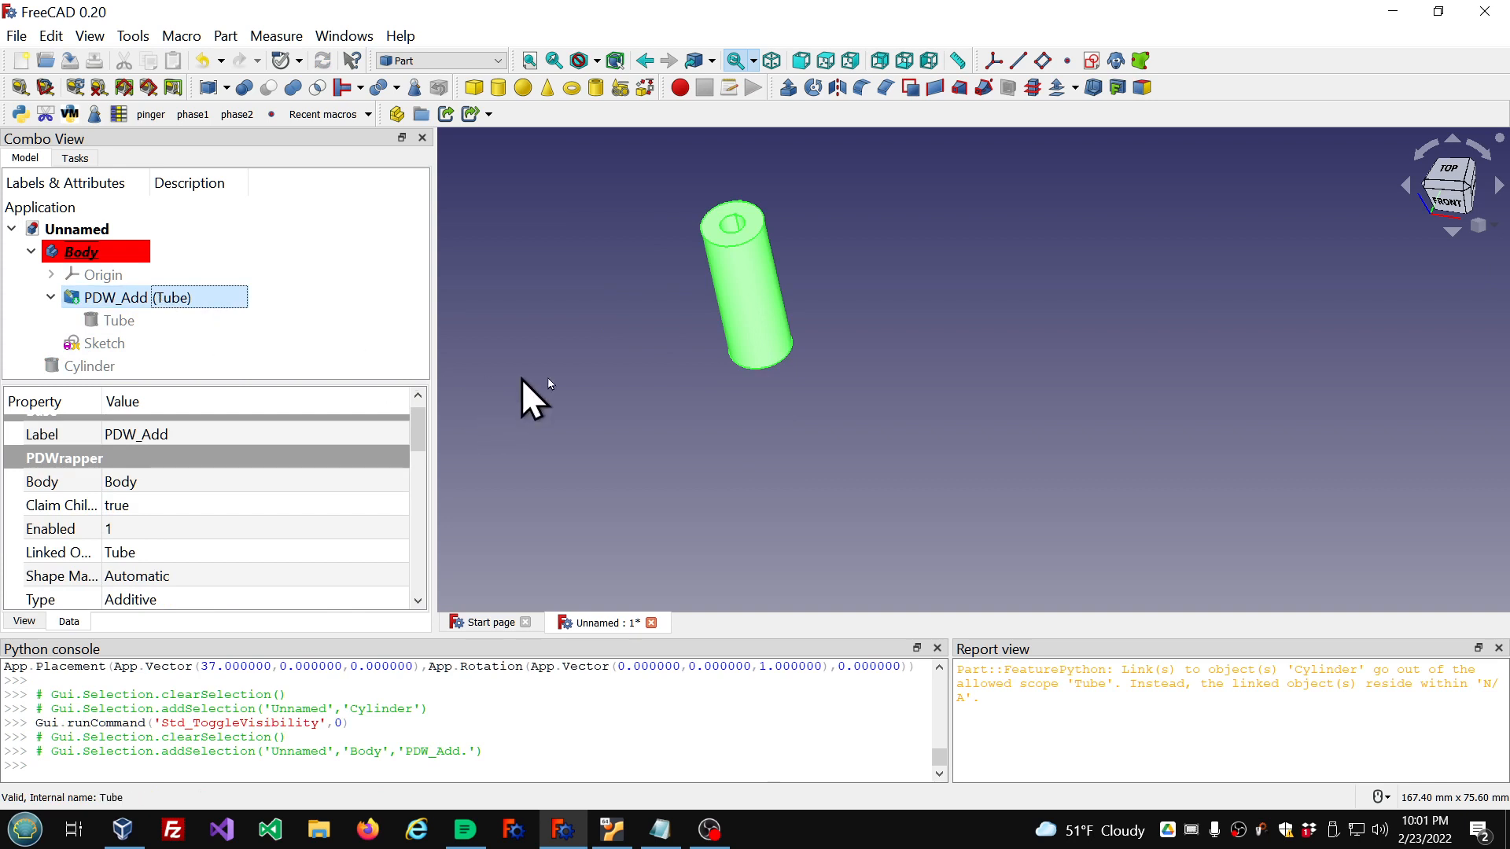
click(136, 36)
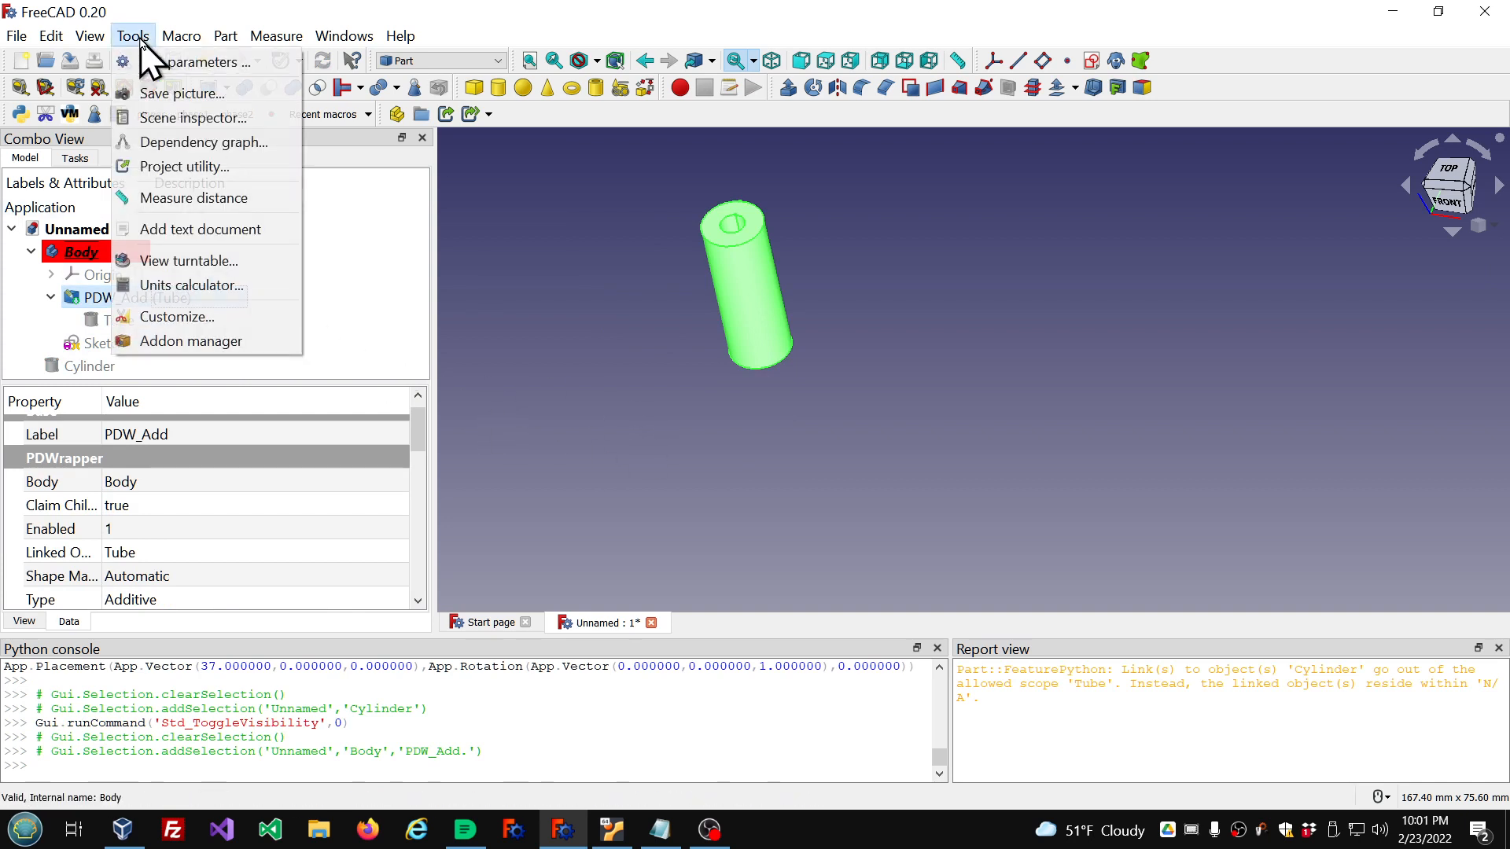
click(191, 144)
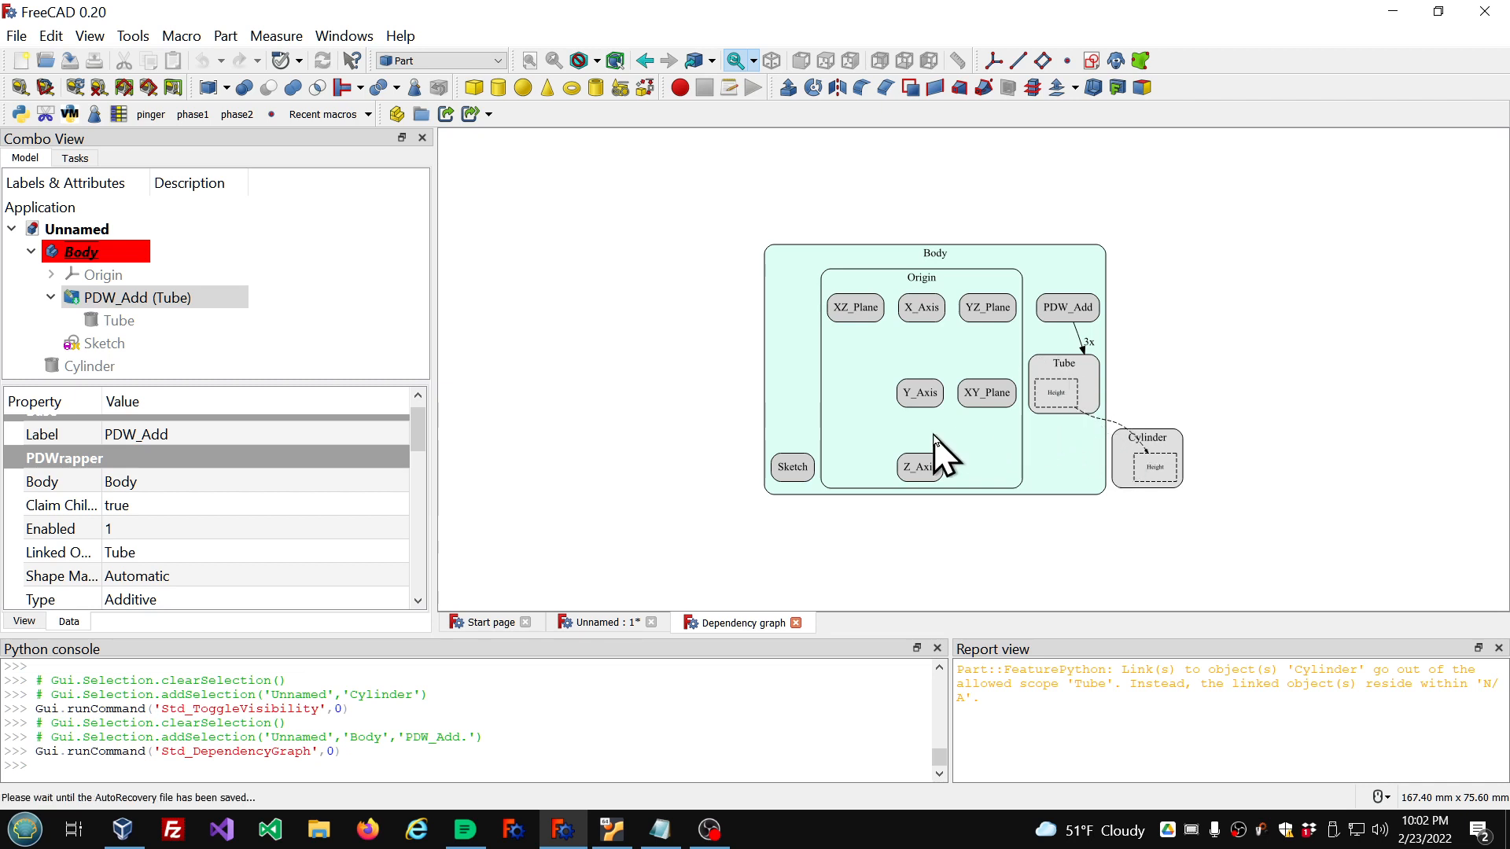
Step: Close the dependency graph and clear the Cylinder.Height expression from the wrapped Tube's Height property
click(796, 622)
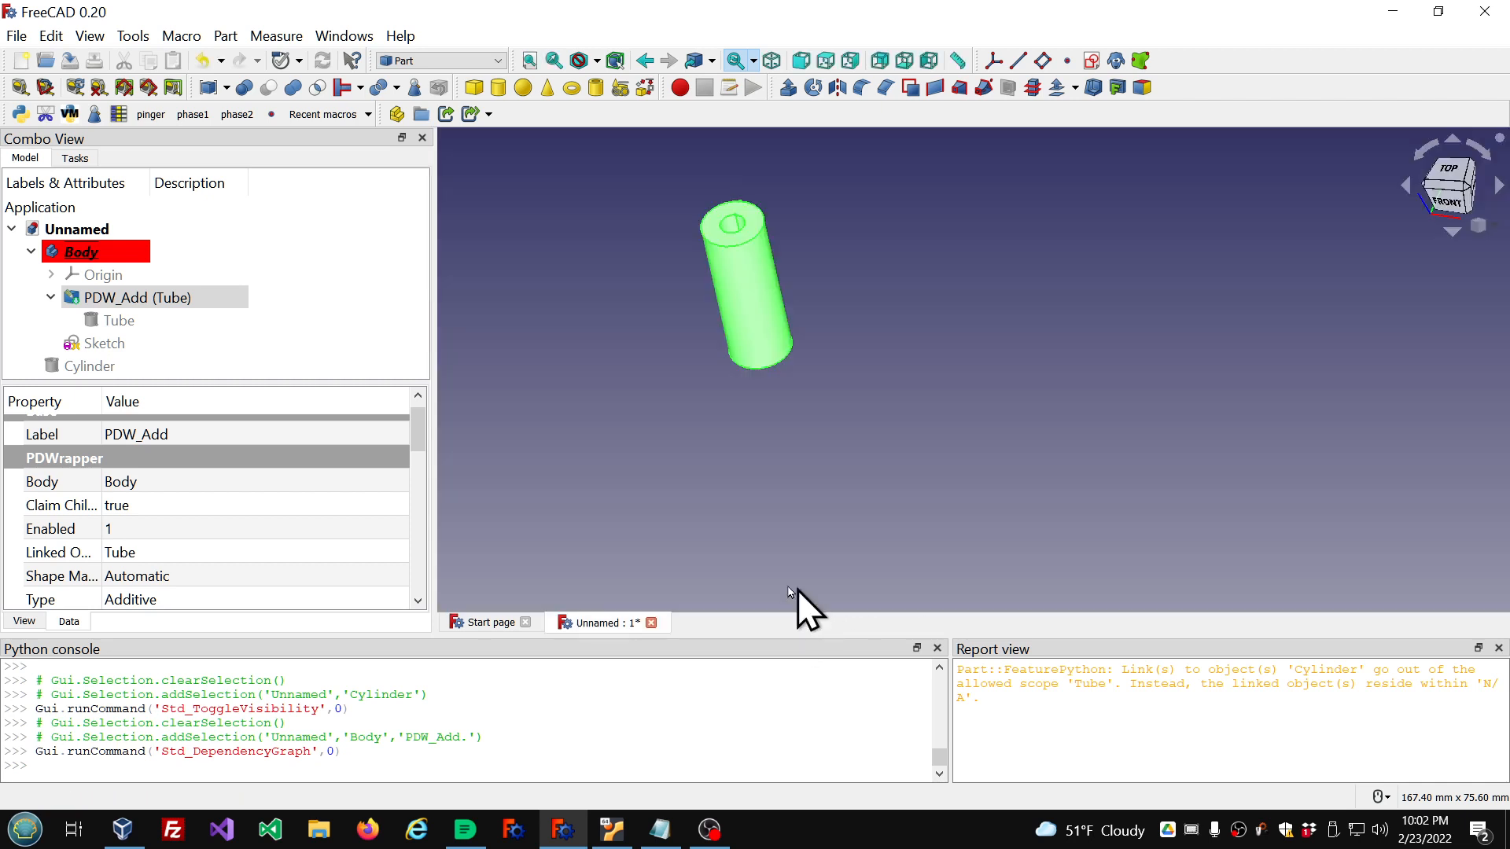
click(91, 349)
click(114, 297)
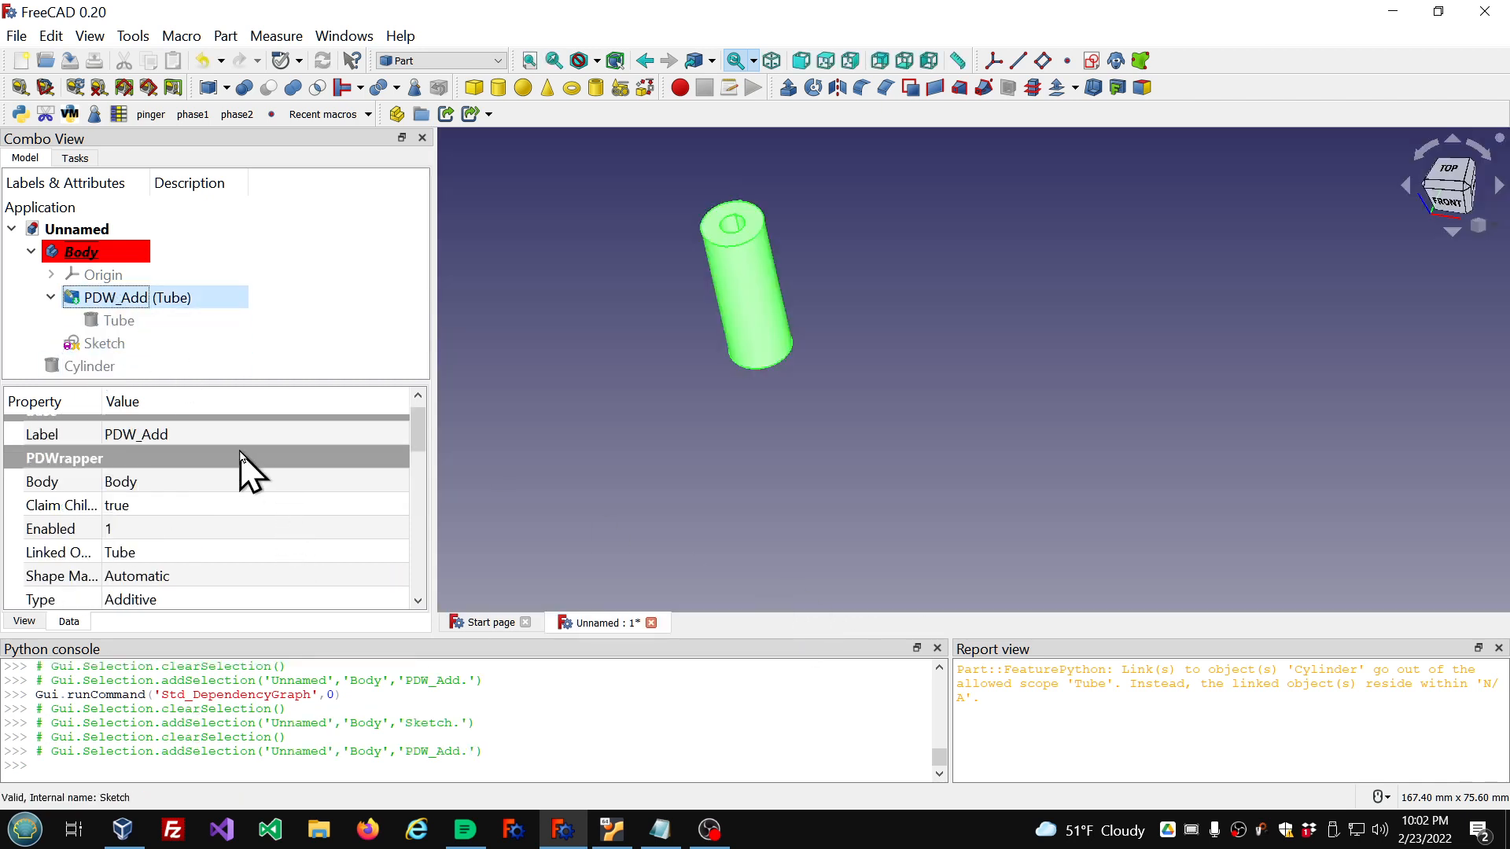
click(120, 320)
scroll(331, 562, down, 3)
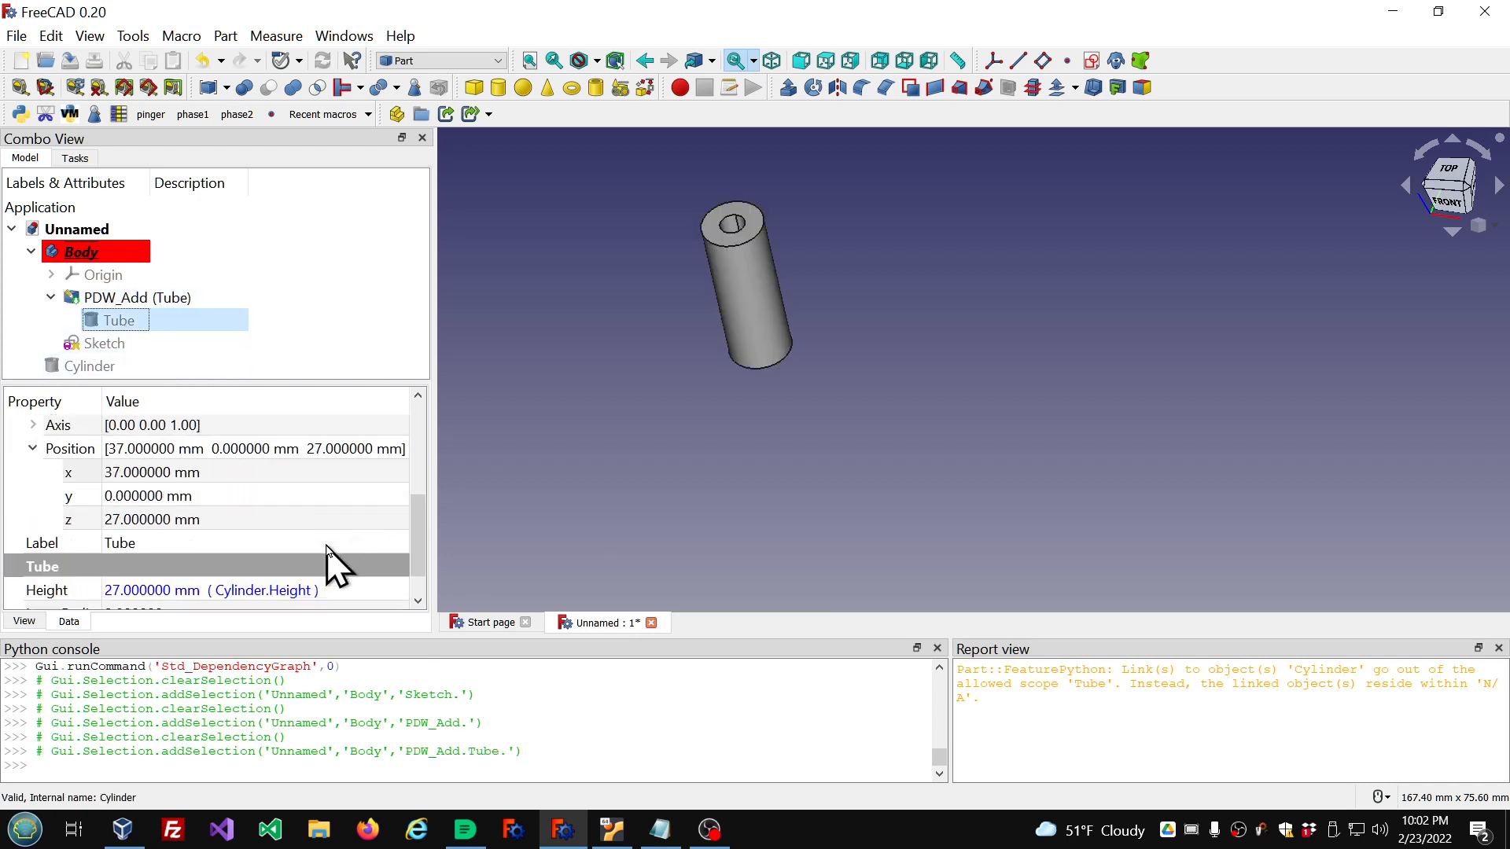
click(346, 552)
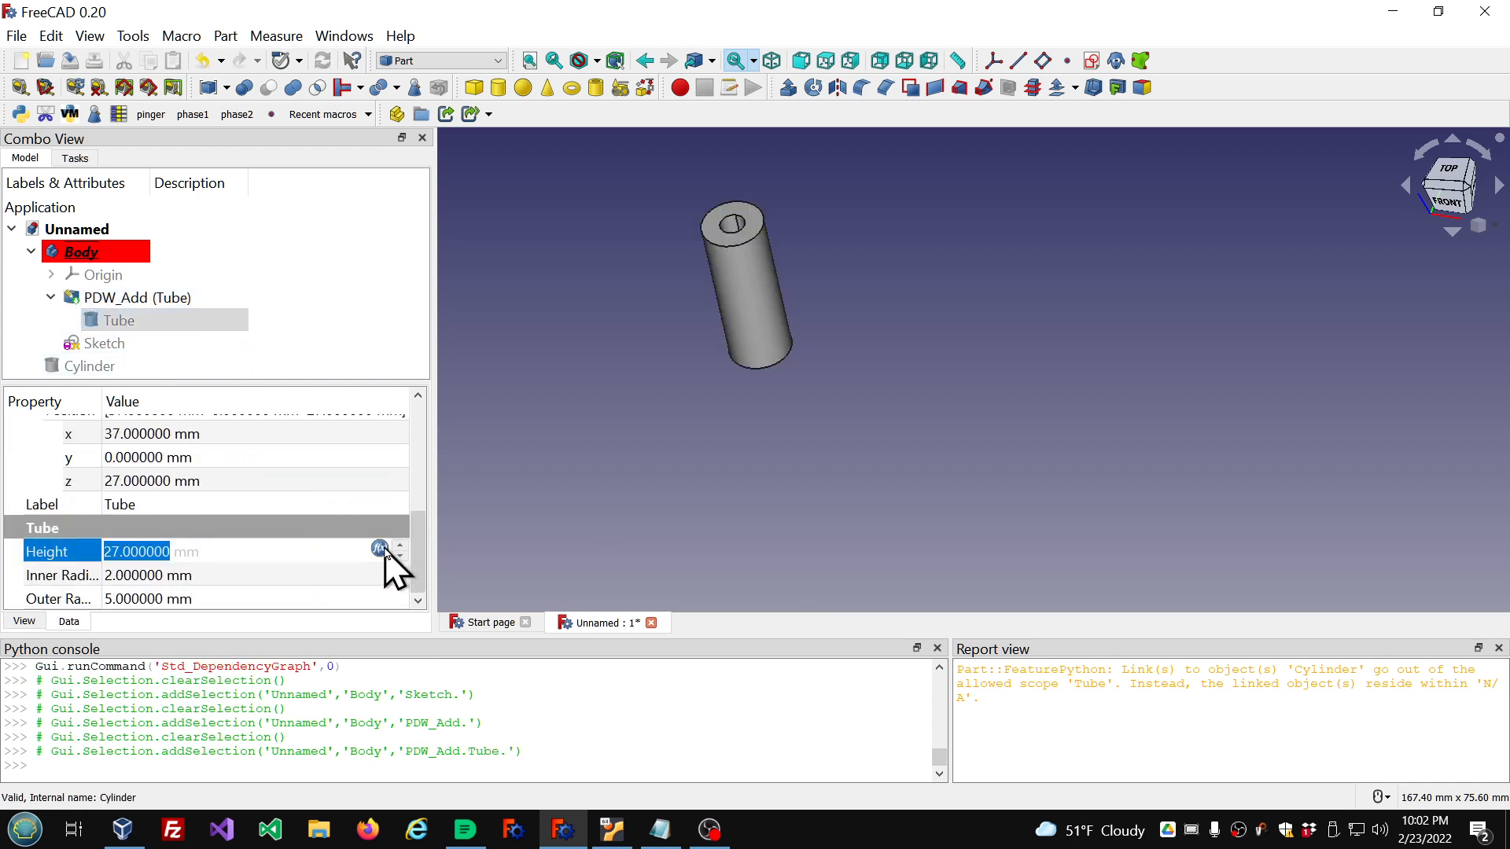
click(380, 550)
click(141, 604)
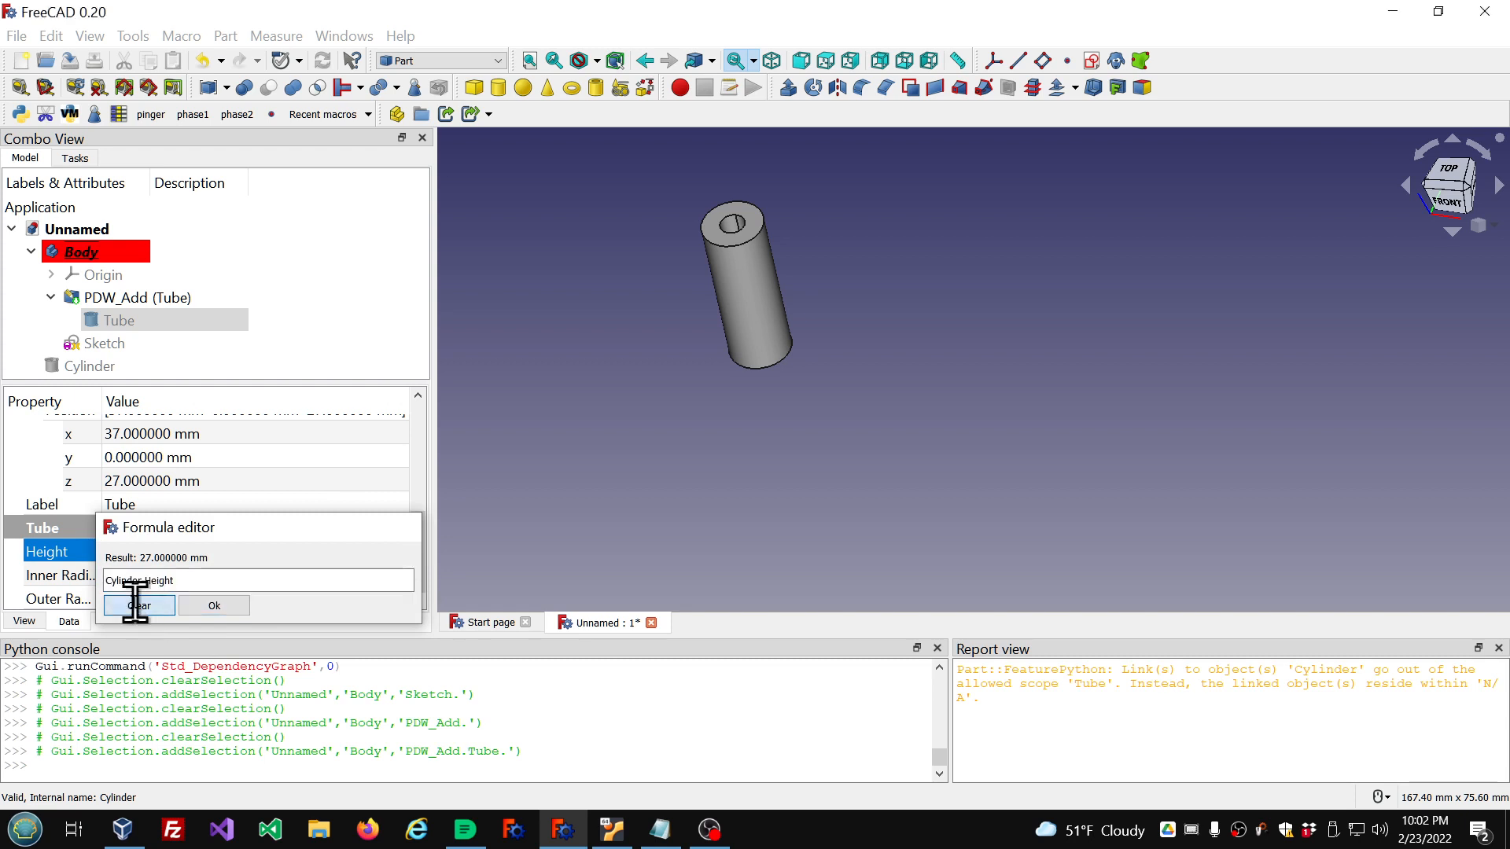
click(329, 248)
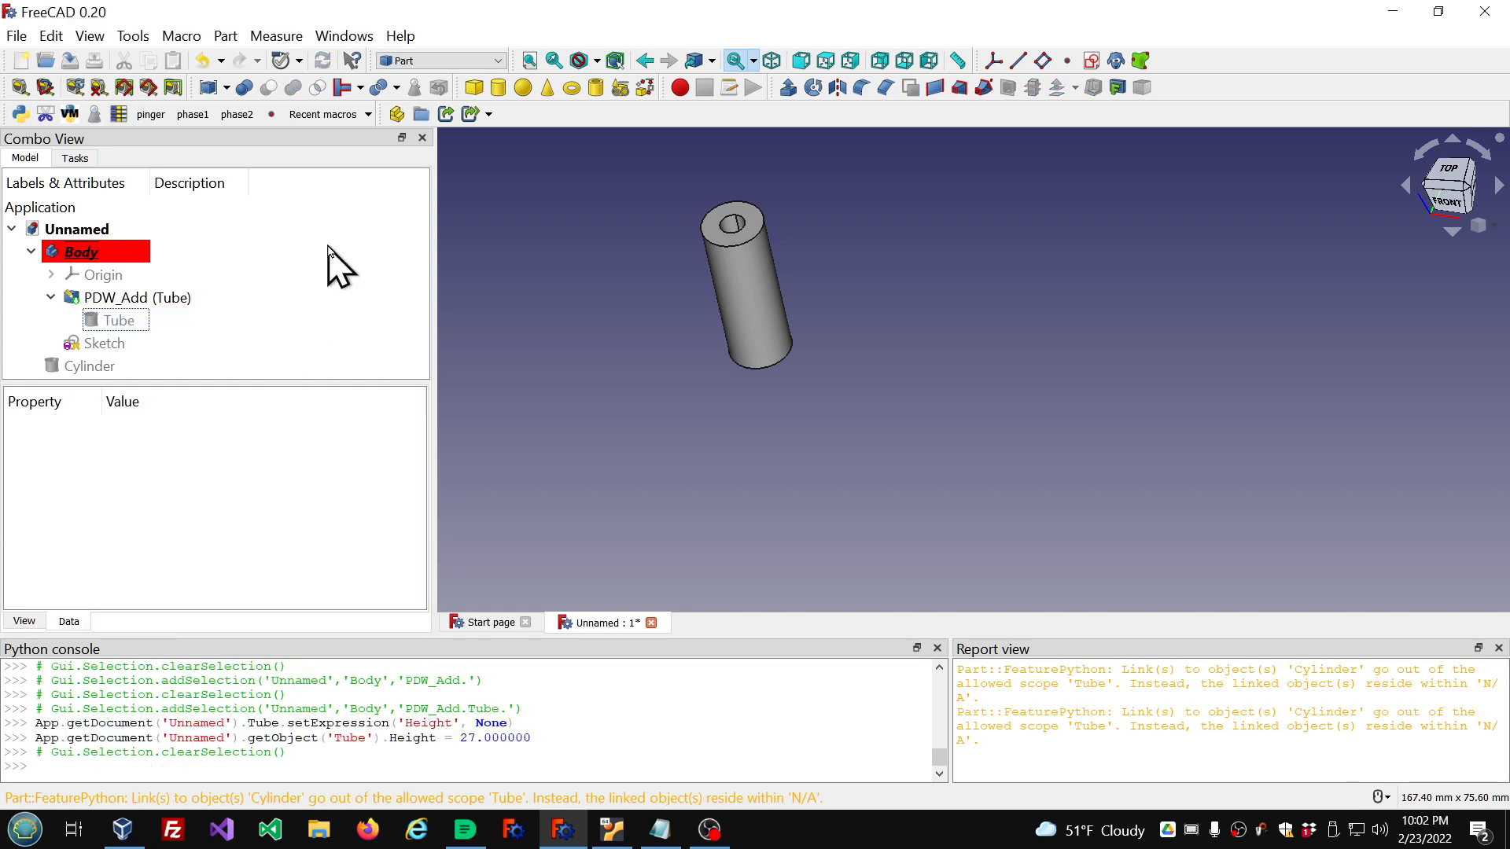
Step: Open the dependency graph, examine the link from the wrapped Tube to the Cylinder outside the Body, and close the graph
click(133, 35)
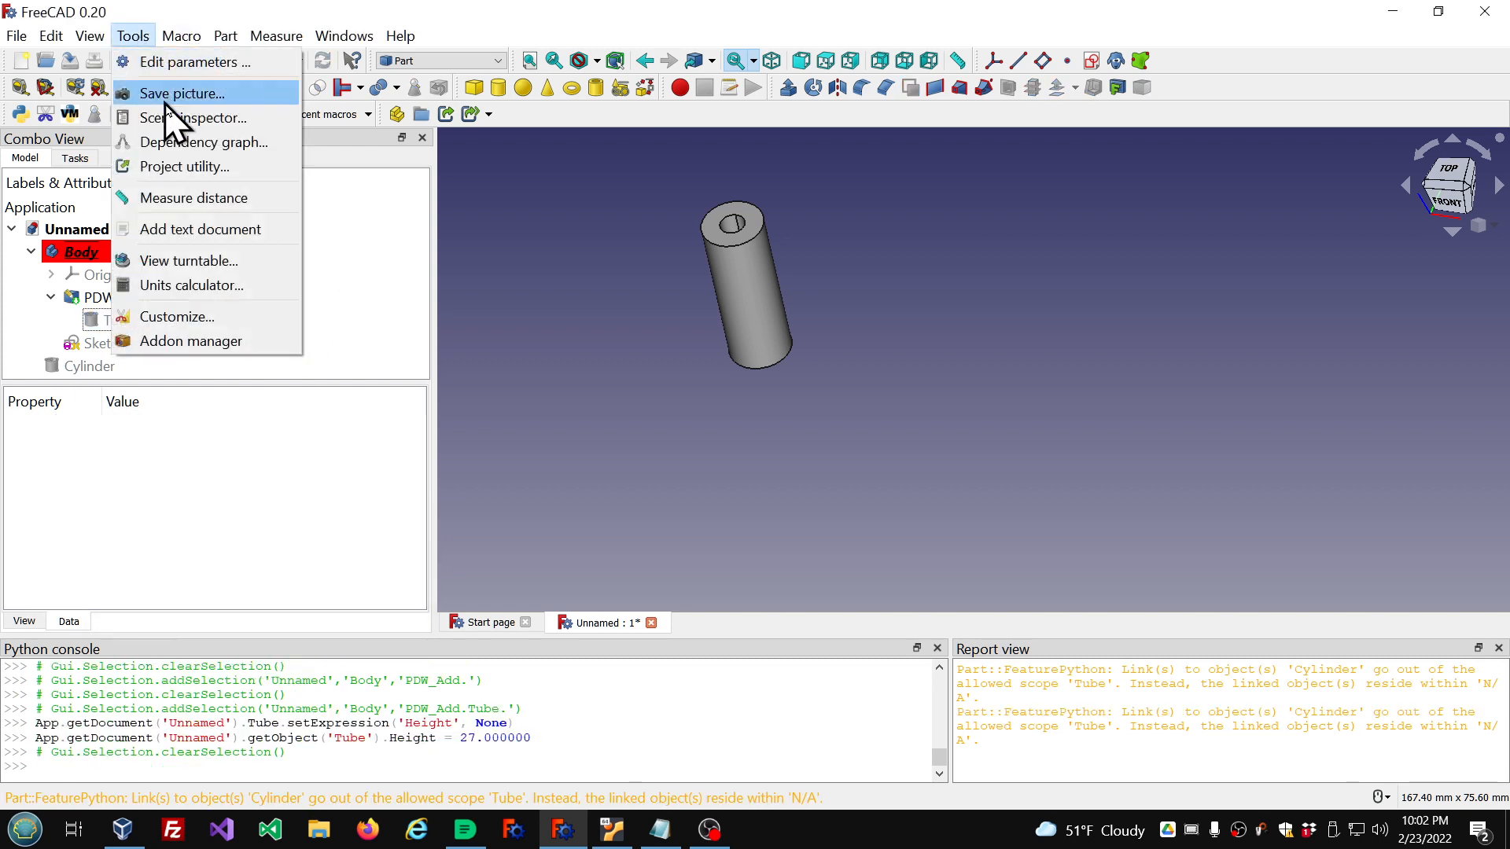
click(170, 143)
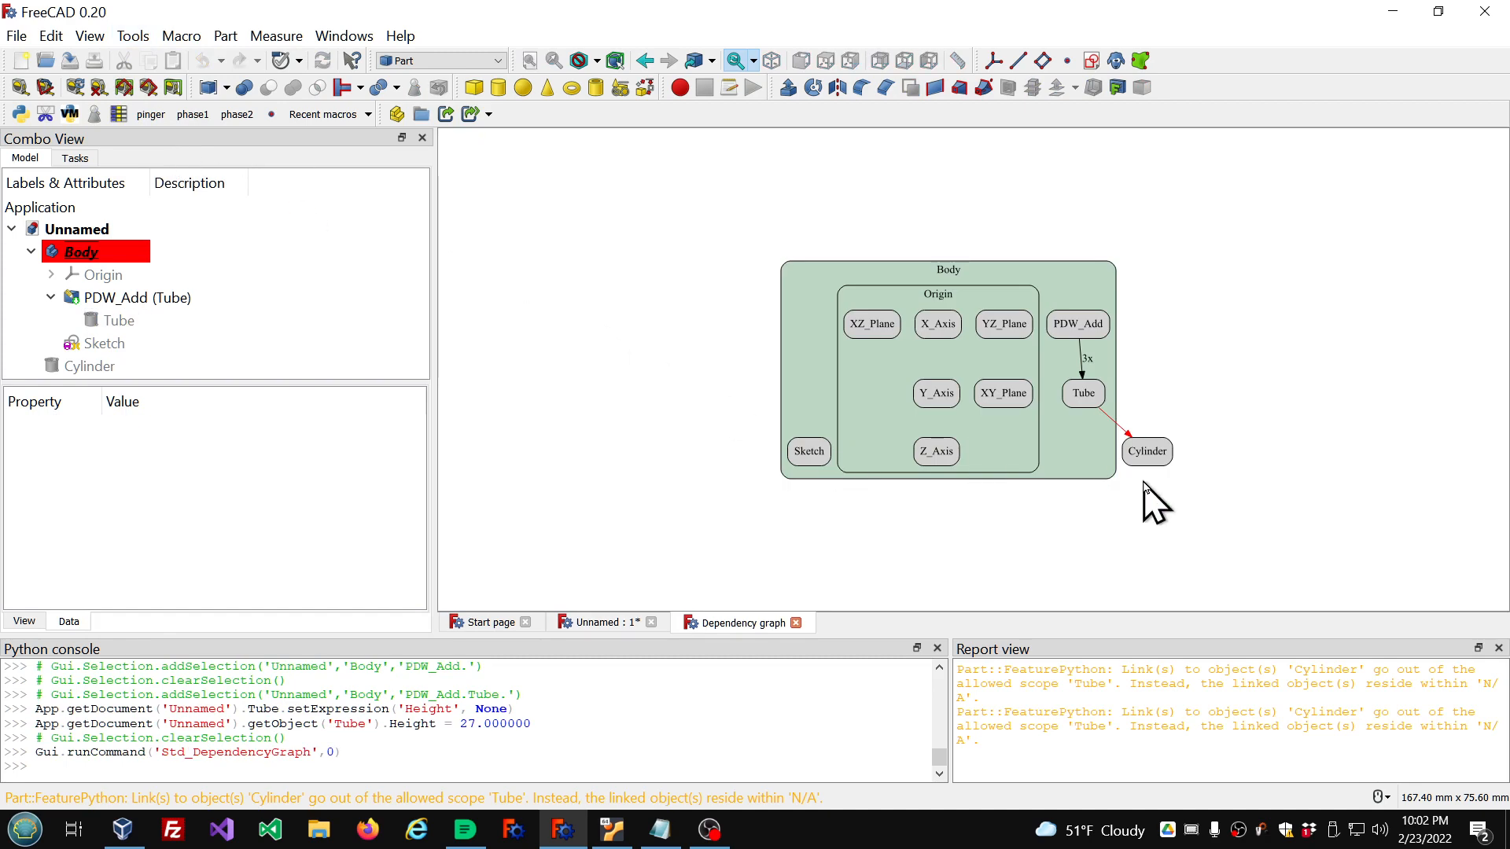
scroll(1384, 456, up, 4)
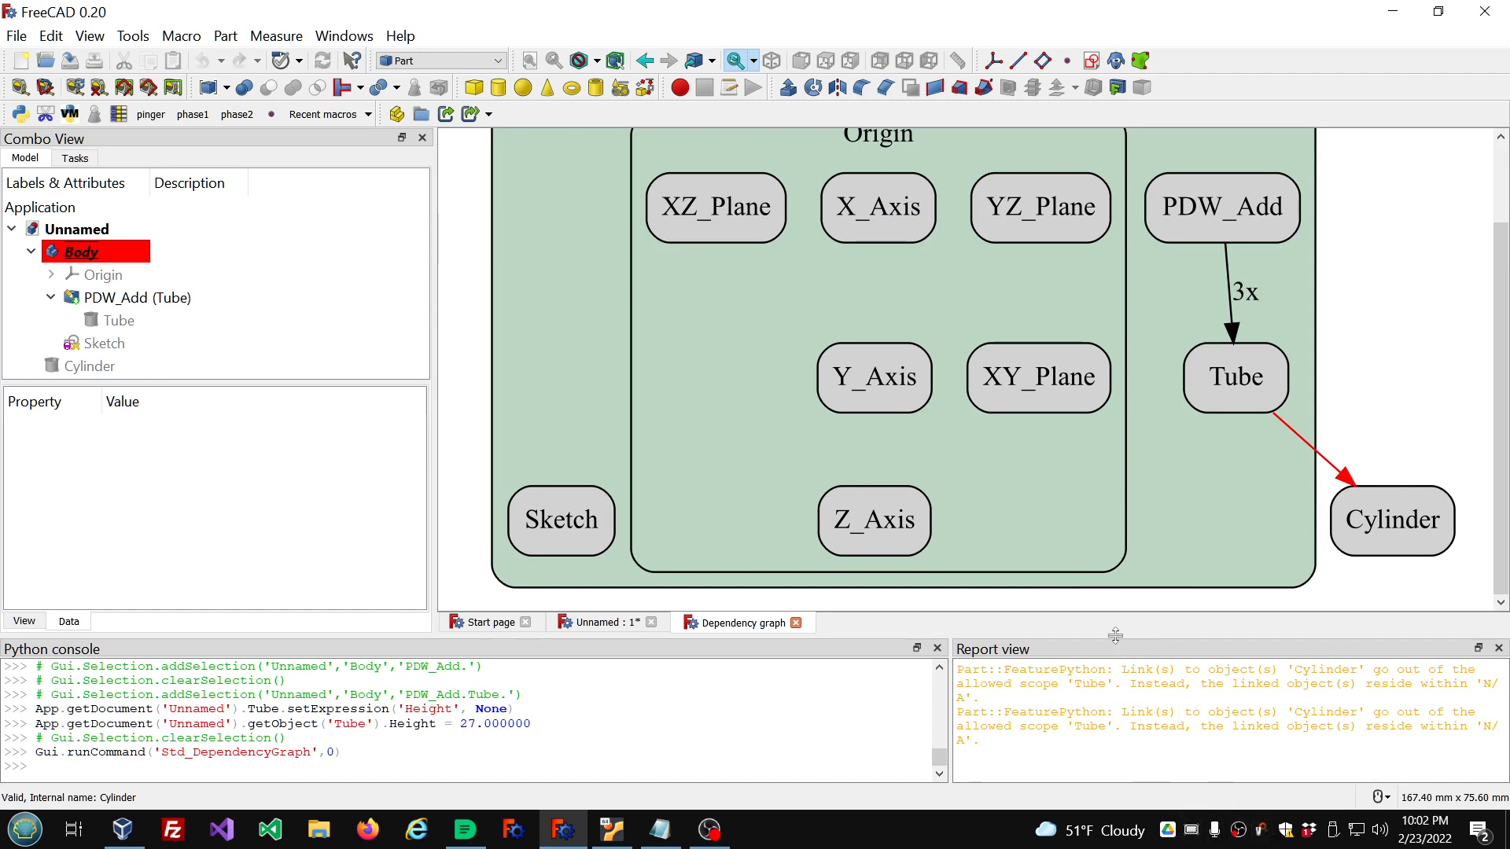
drag(1114, 636, 1115, 419)
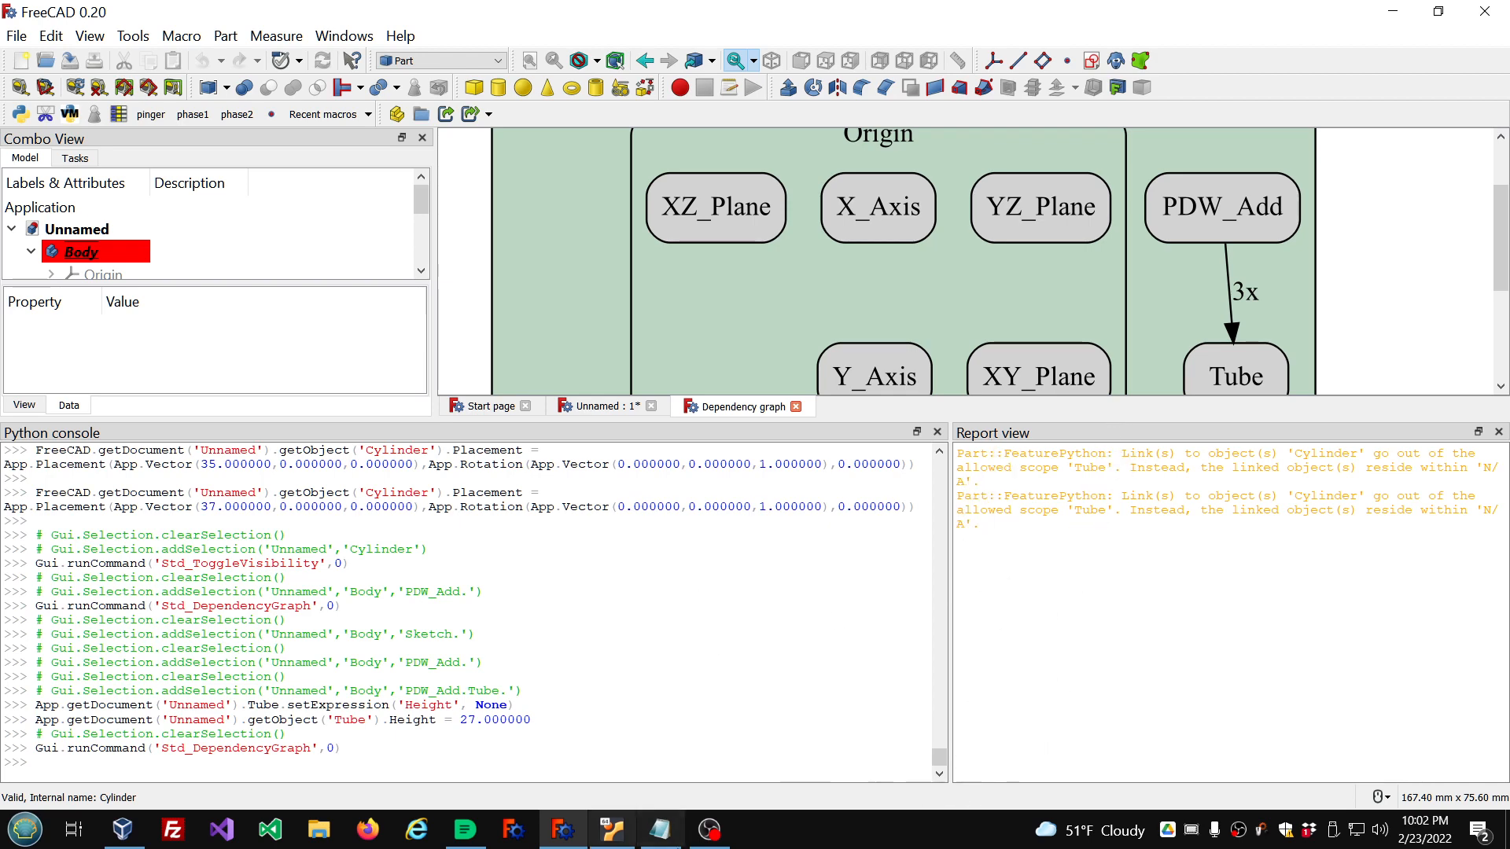
click(1192, 830)
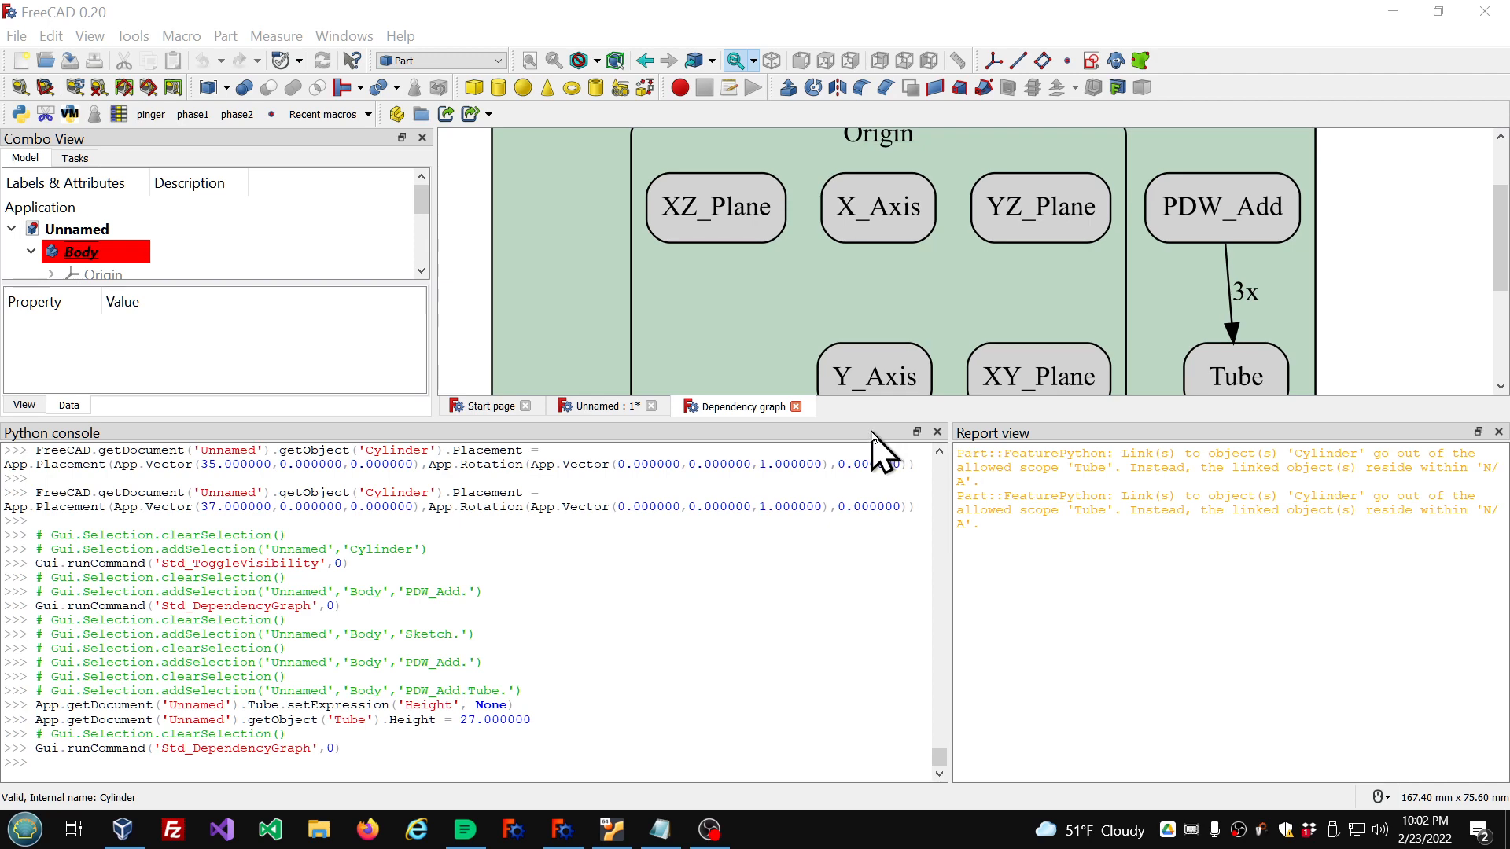
drag(870, 417, 848, 606)
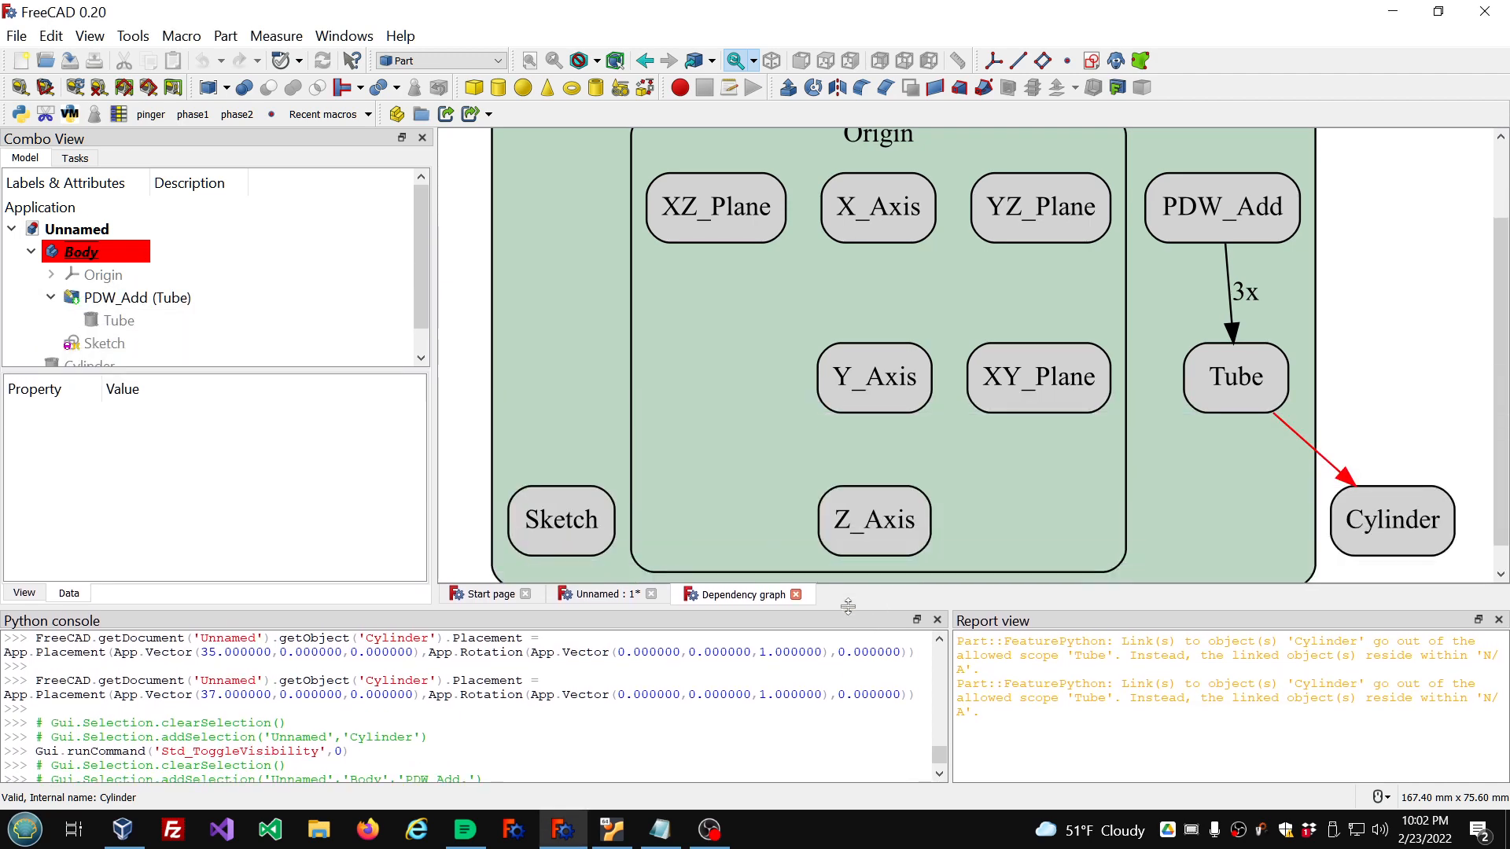
scroll(879, 315, down, 1)
scroll(1478, 515, up, 5)
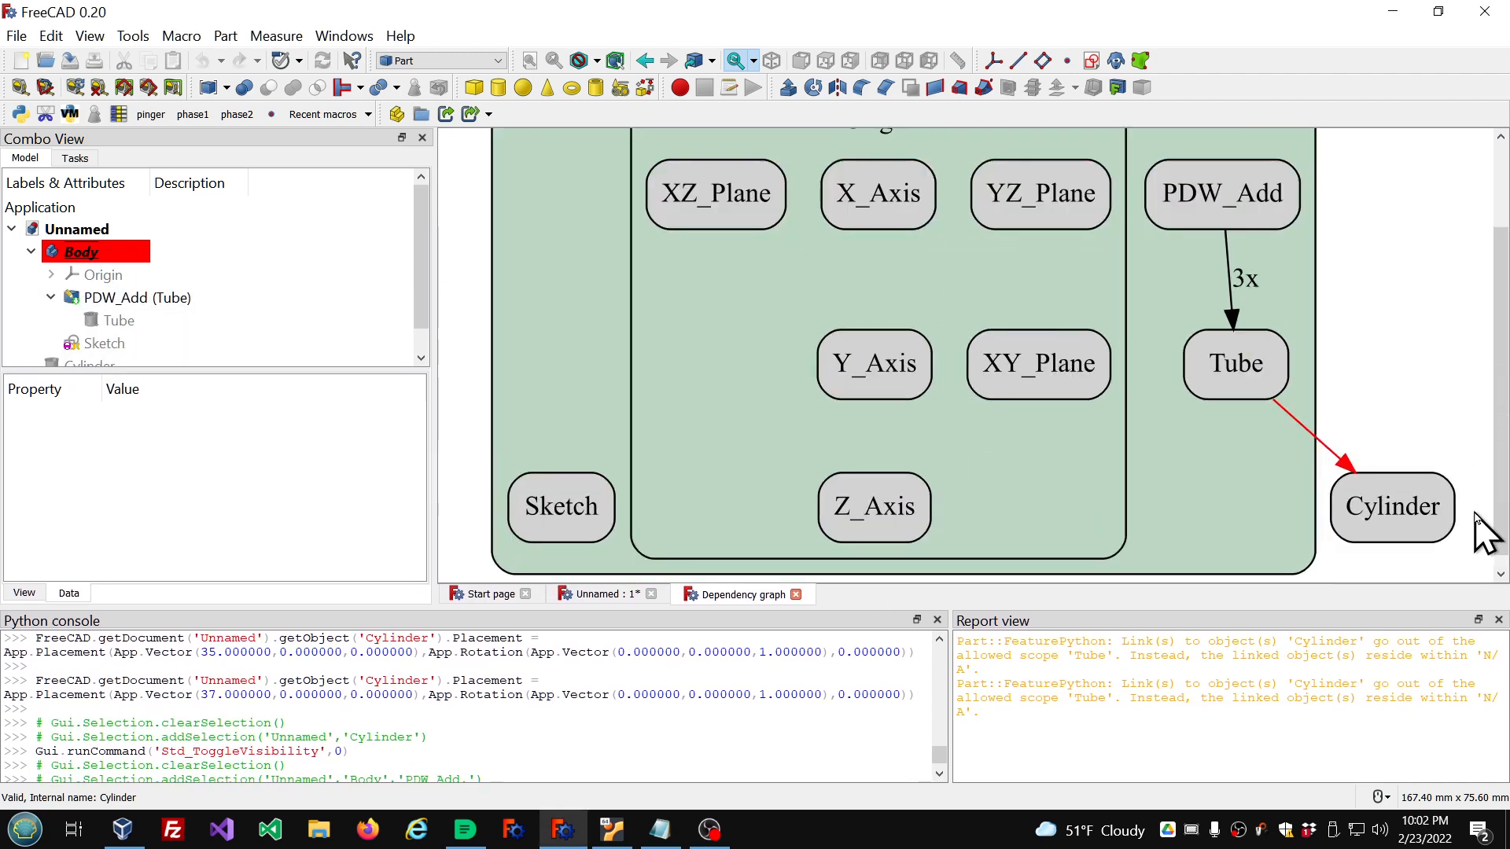
scroll(1111, 408, down, 3)
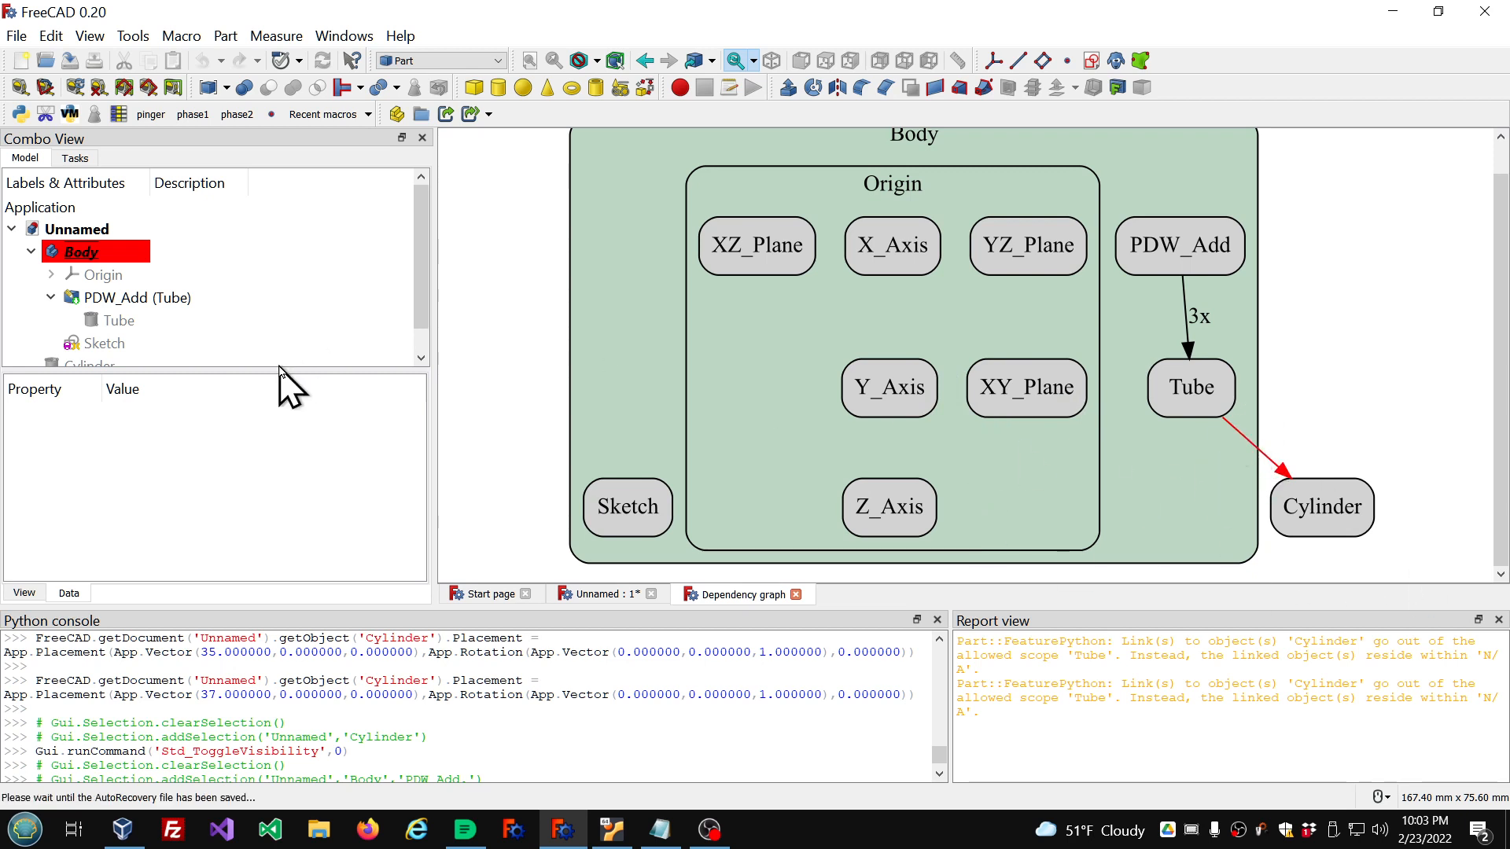
scroll(670, 385, down, 3)
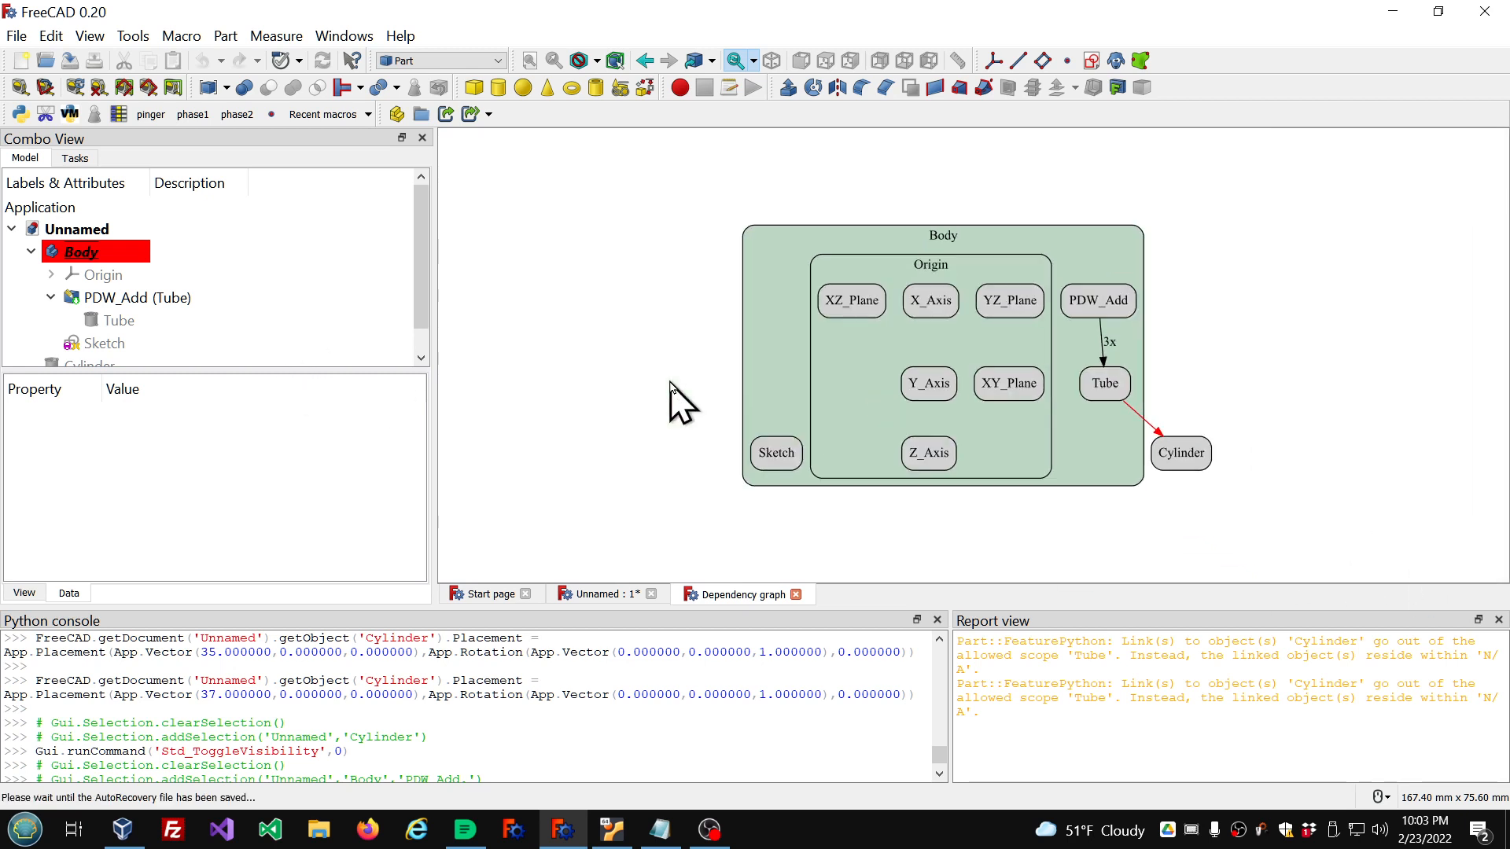
click(797, 595)
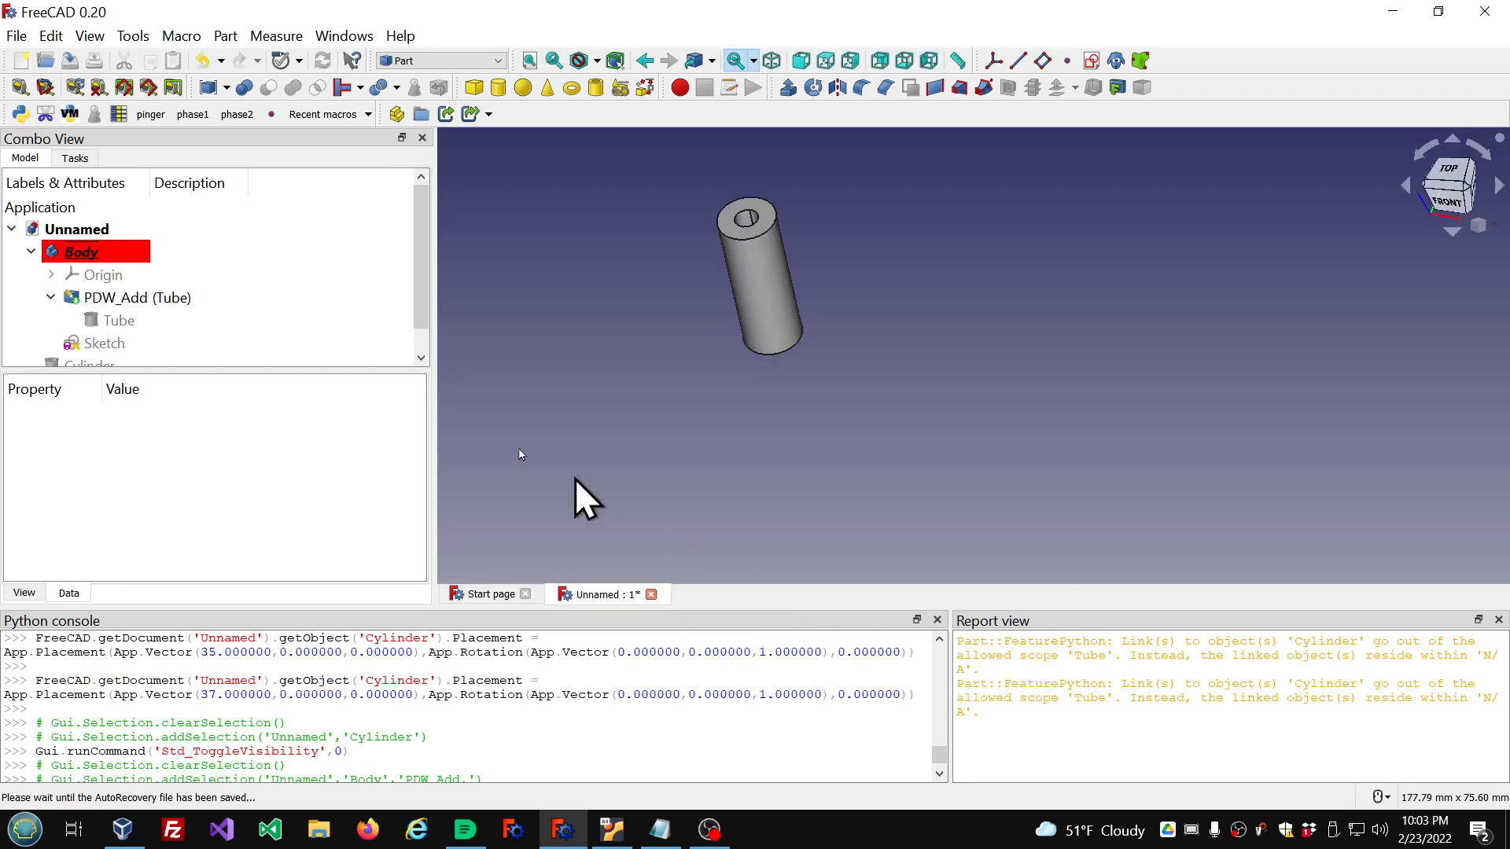
Step: Delete the PDW_Add wrapper from the Body and check the released Tube in the model tree
click(121, 300)
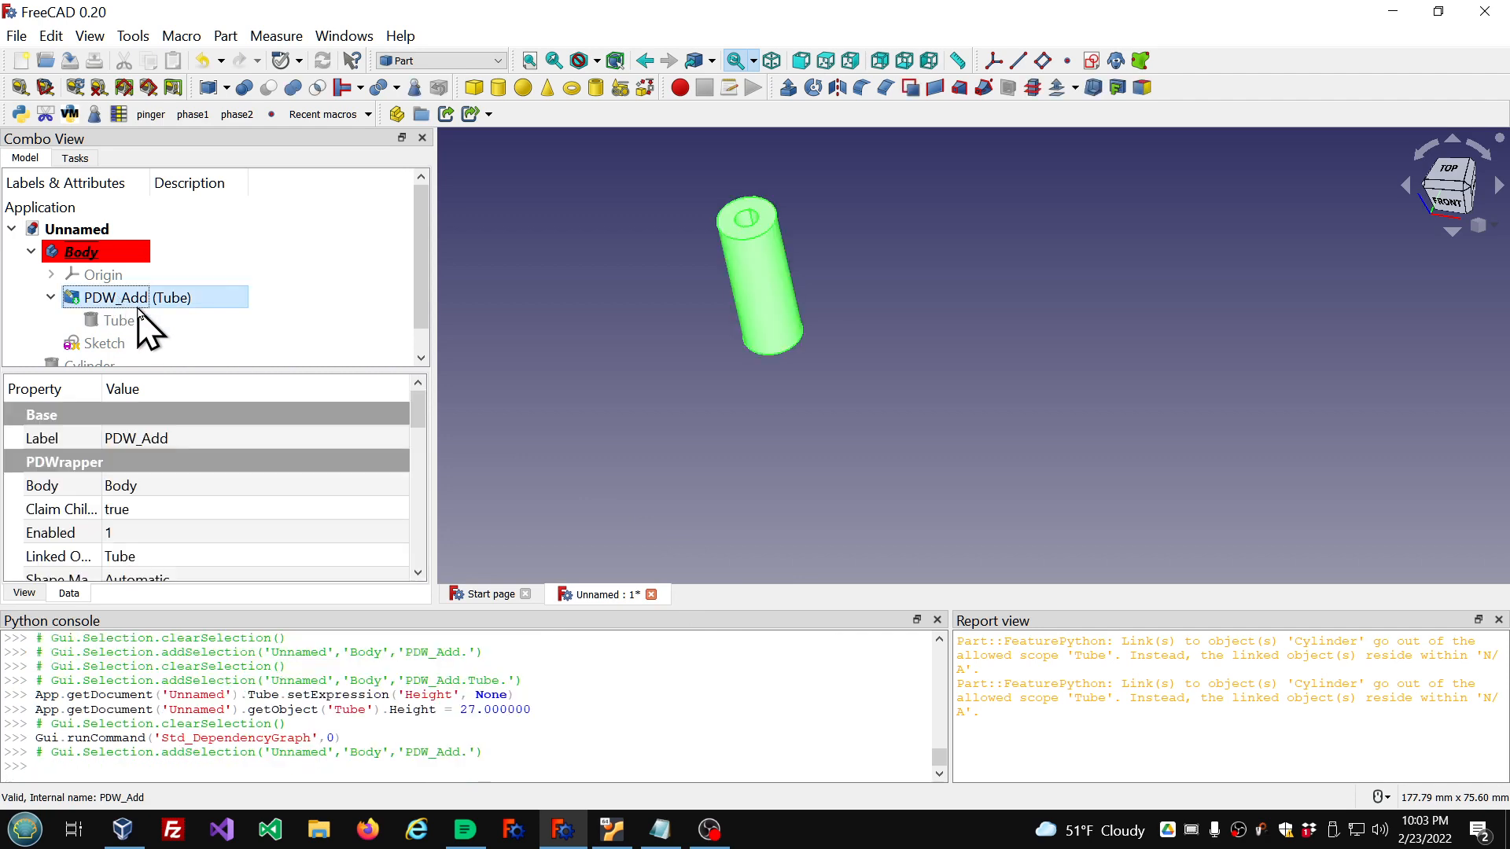
key(Delete)
click(110, 320)
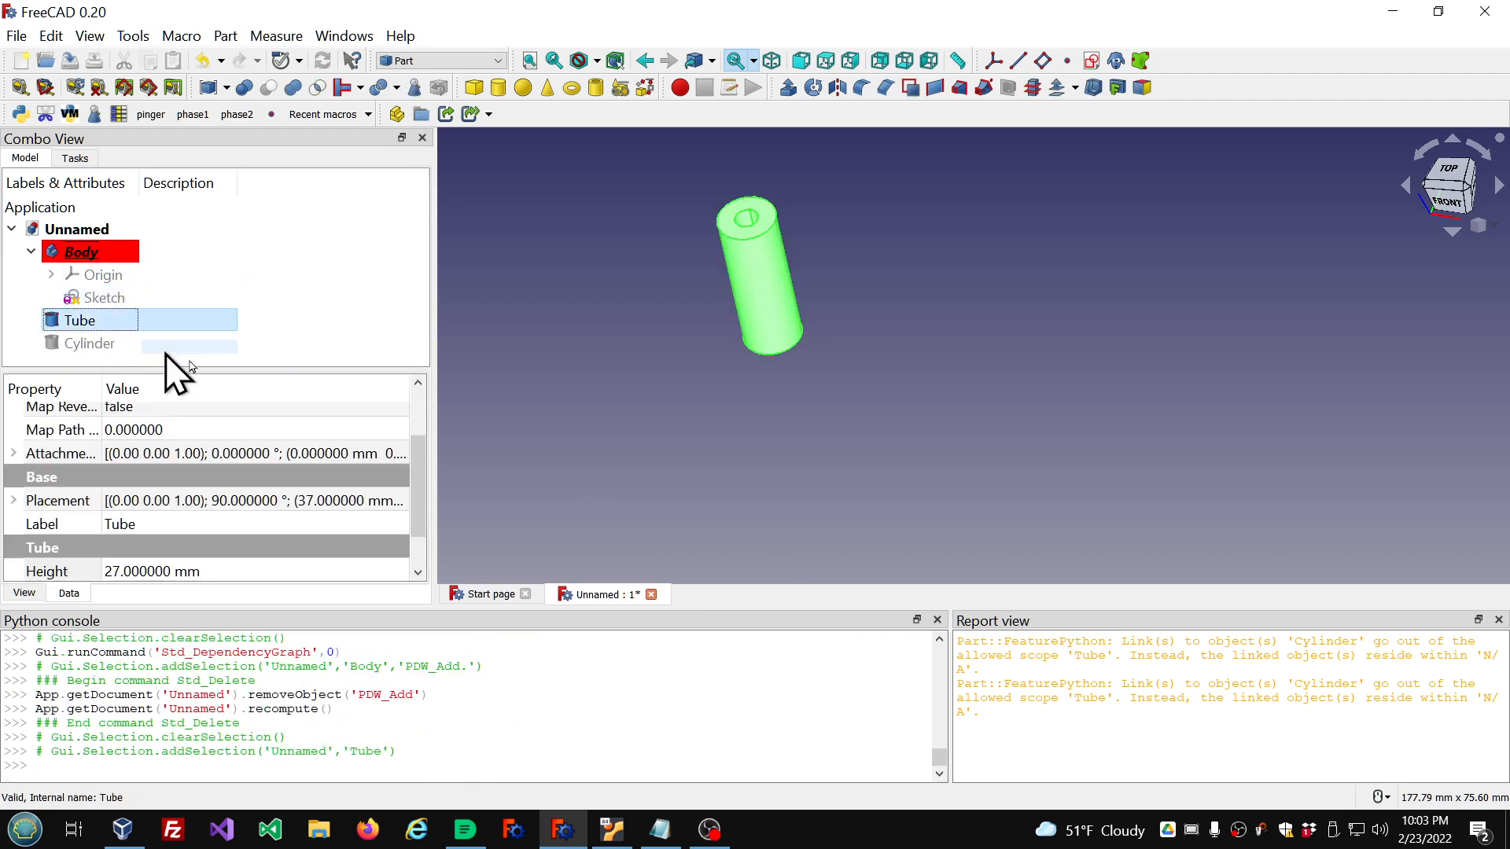
click(698, 389)
Step: Switch to the Part Design workbench and create a shape binder of the whole Tube in the active Body
click(125, 322)
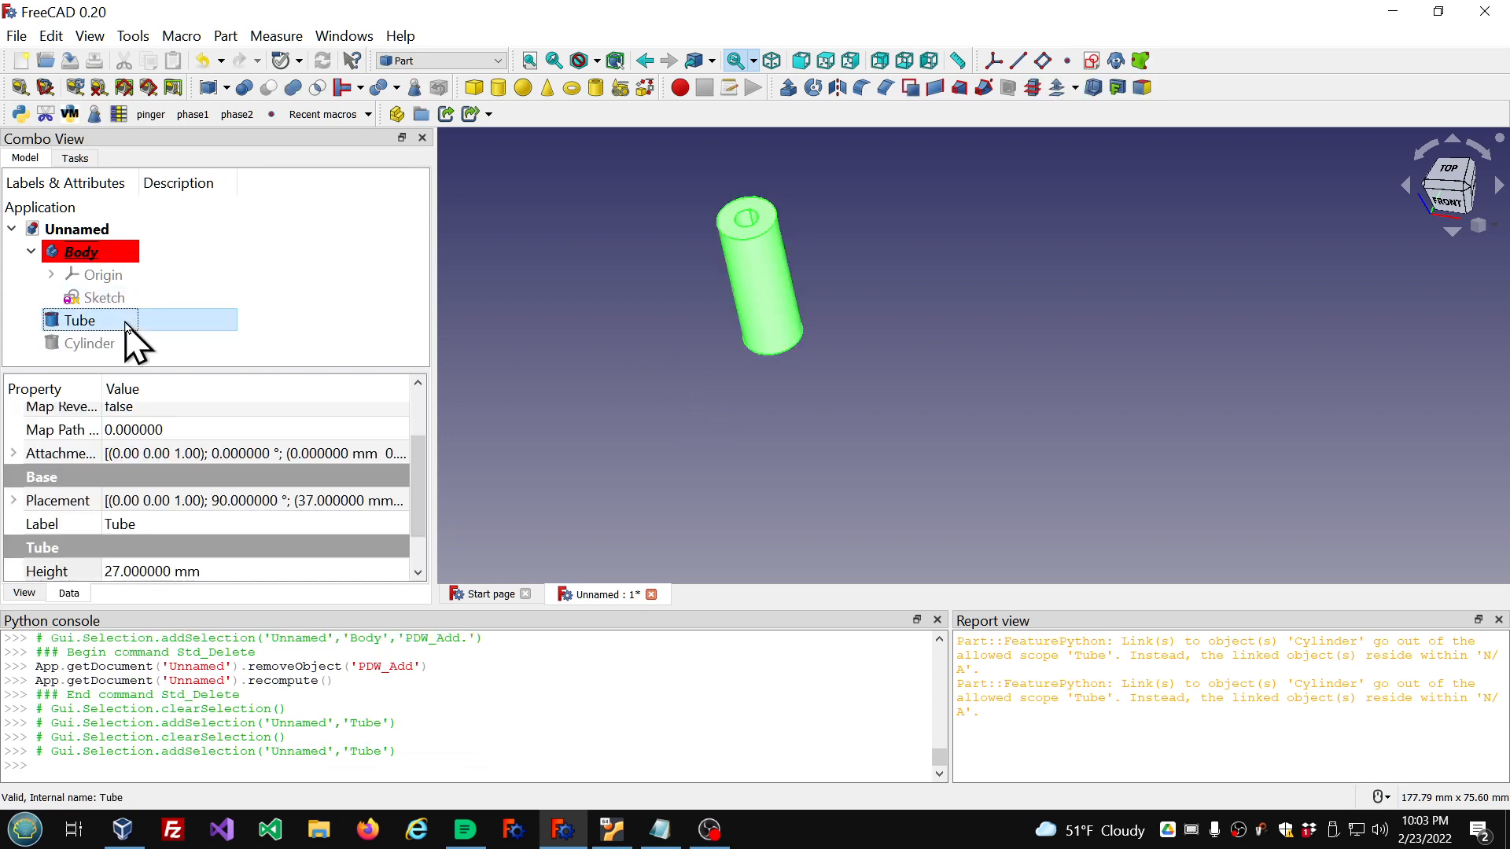
click(480, 62)
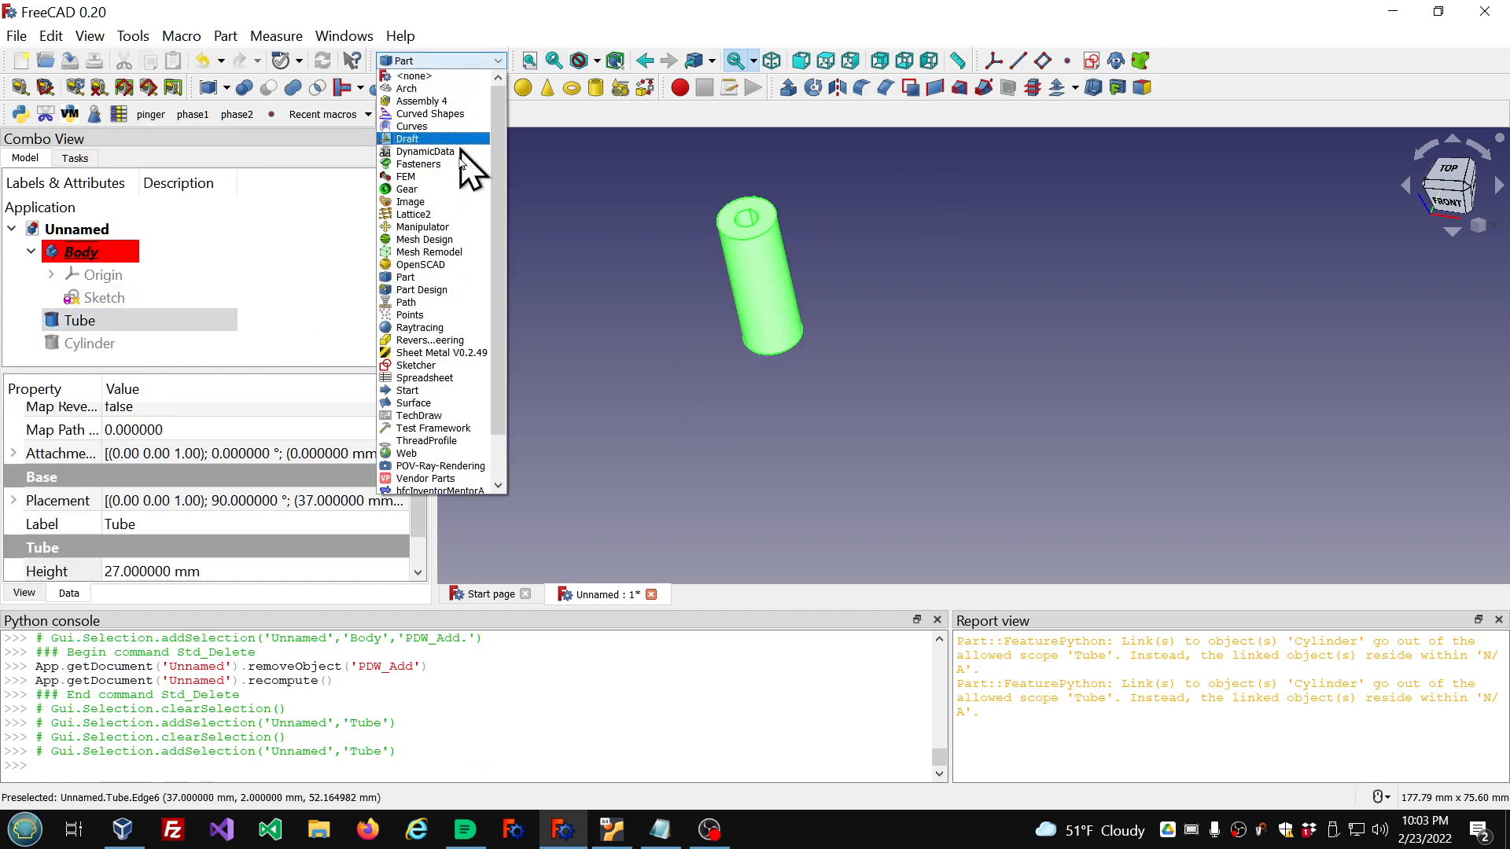
click(437, 289)
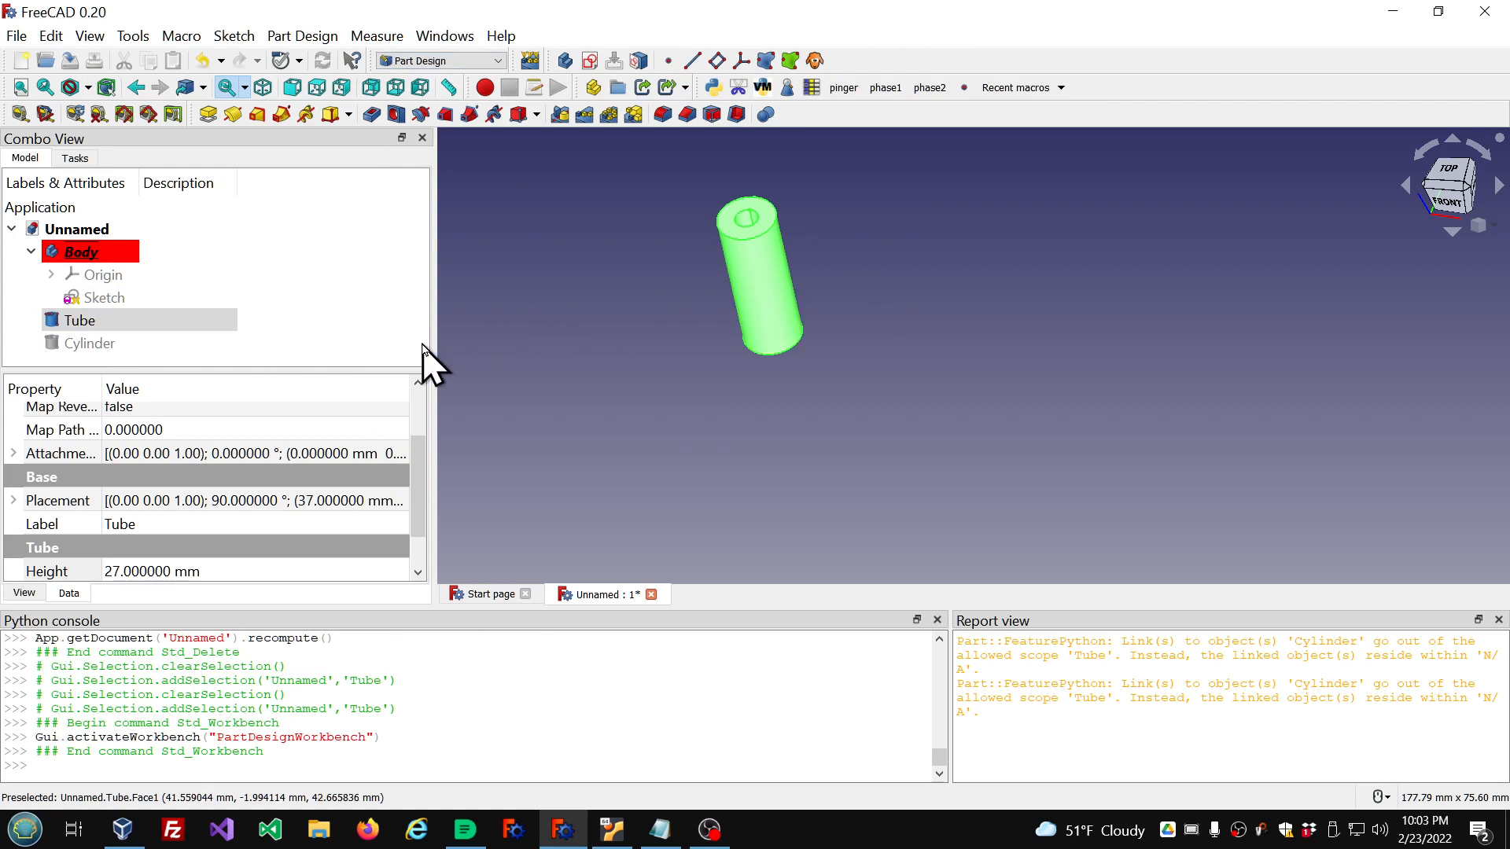
click(681, 257)
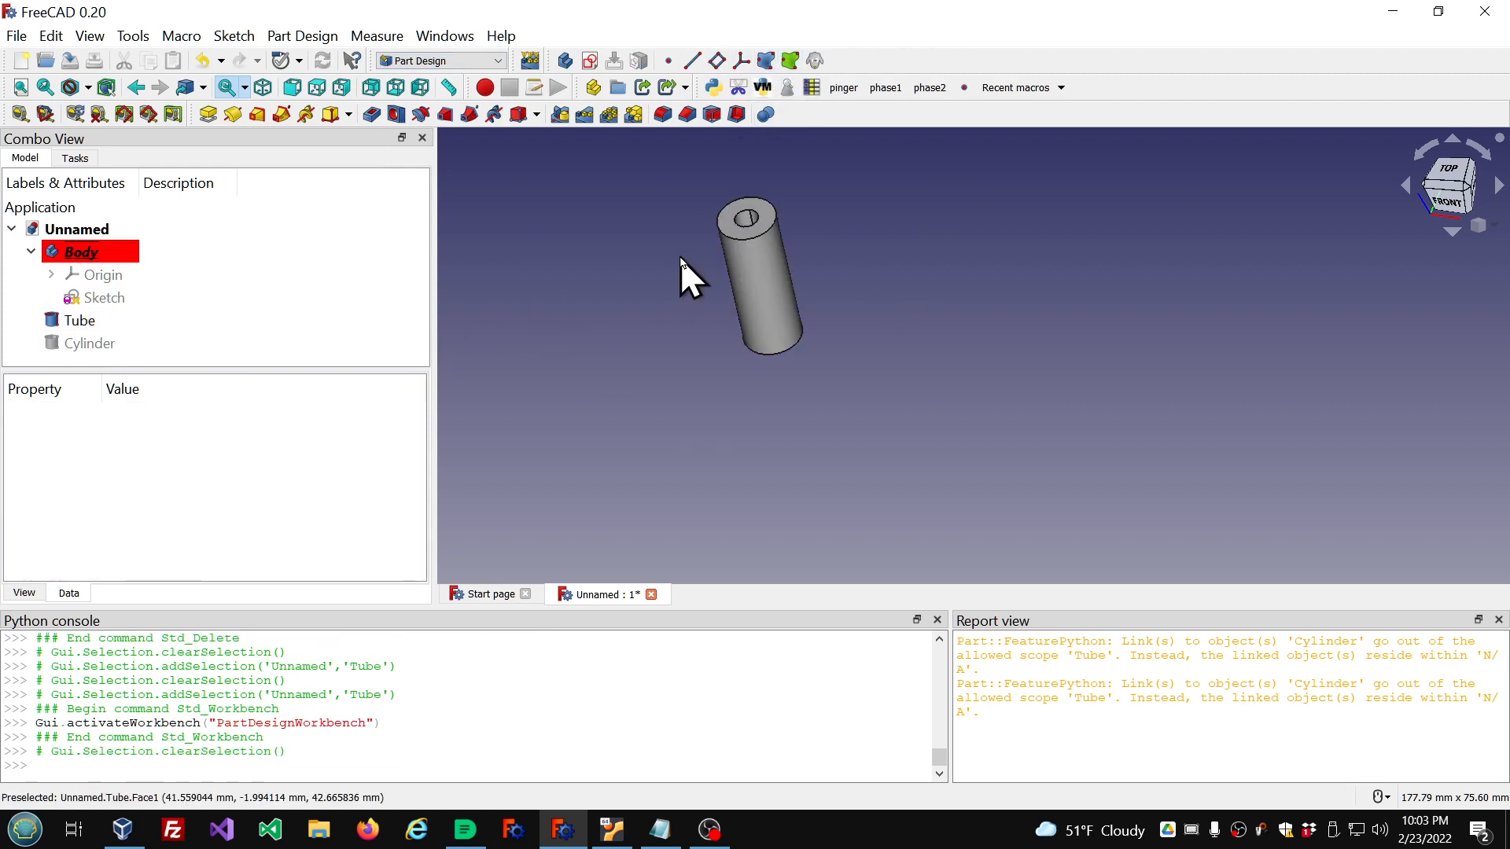
click(77, 326)
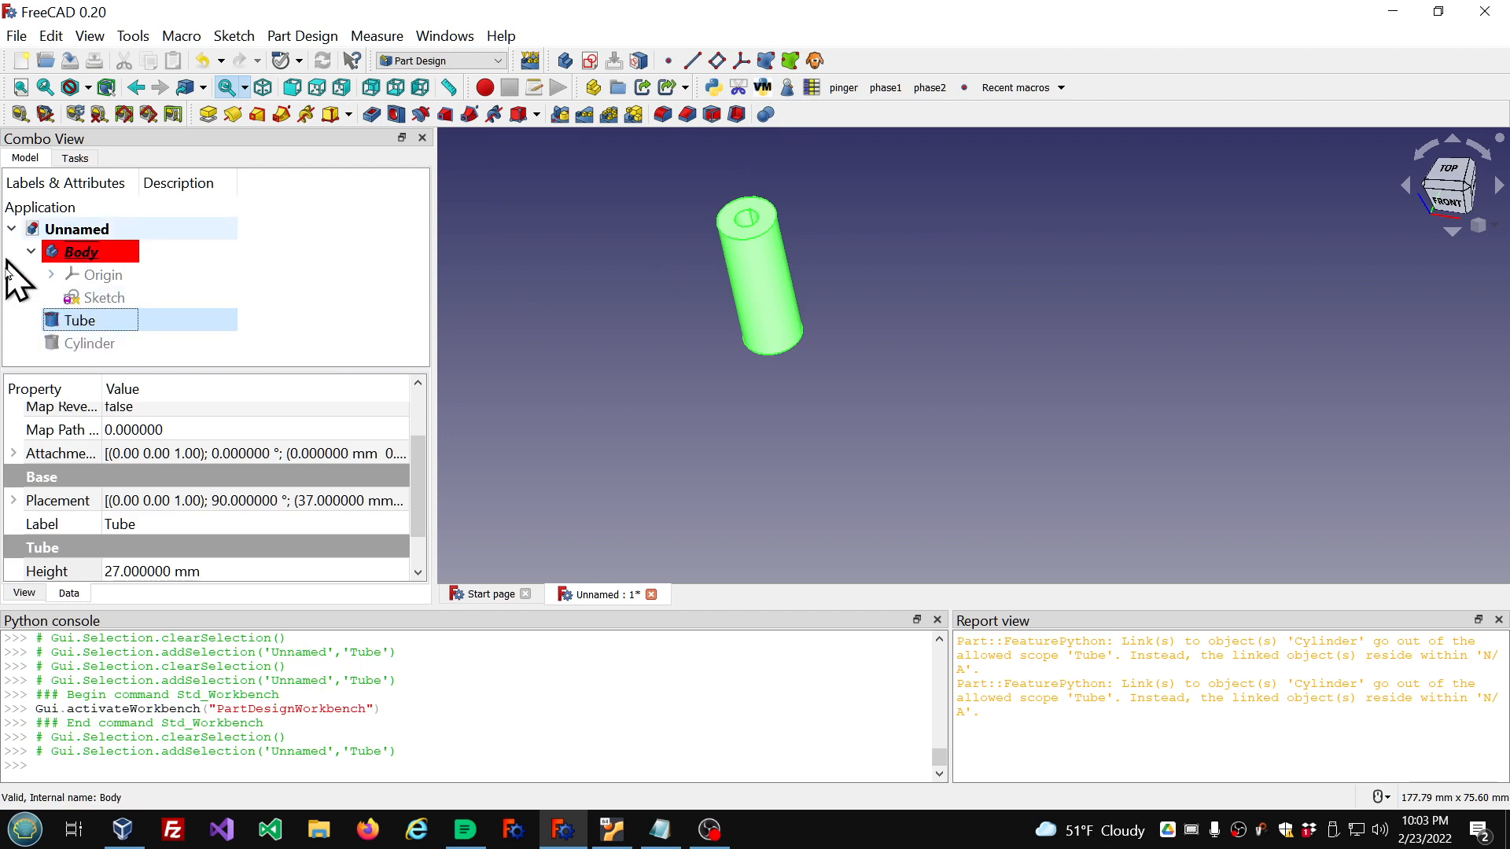
click(765, 61)
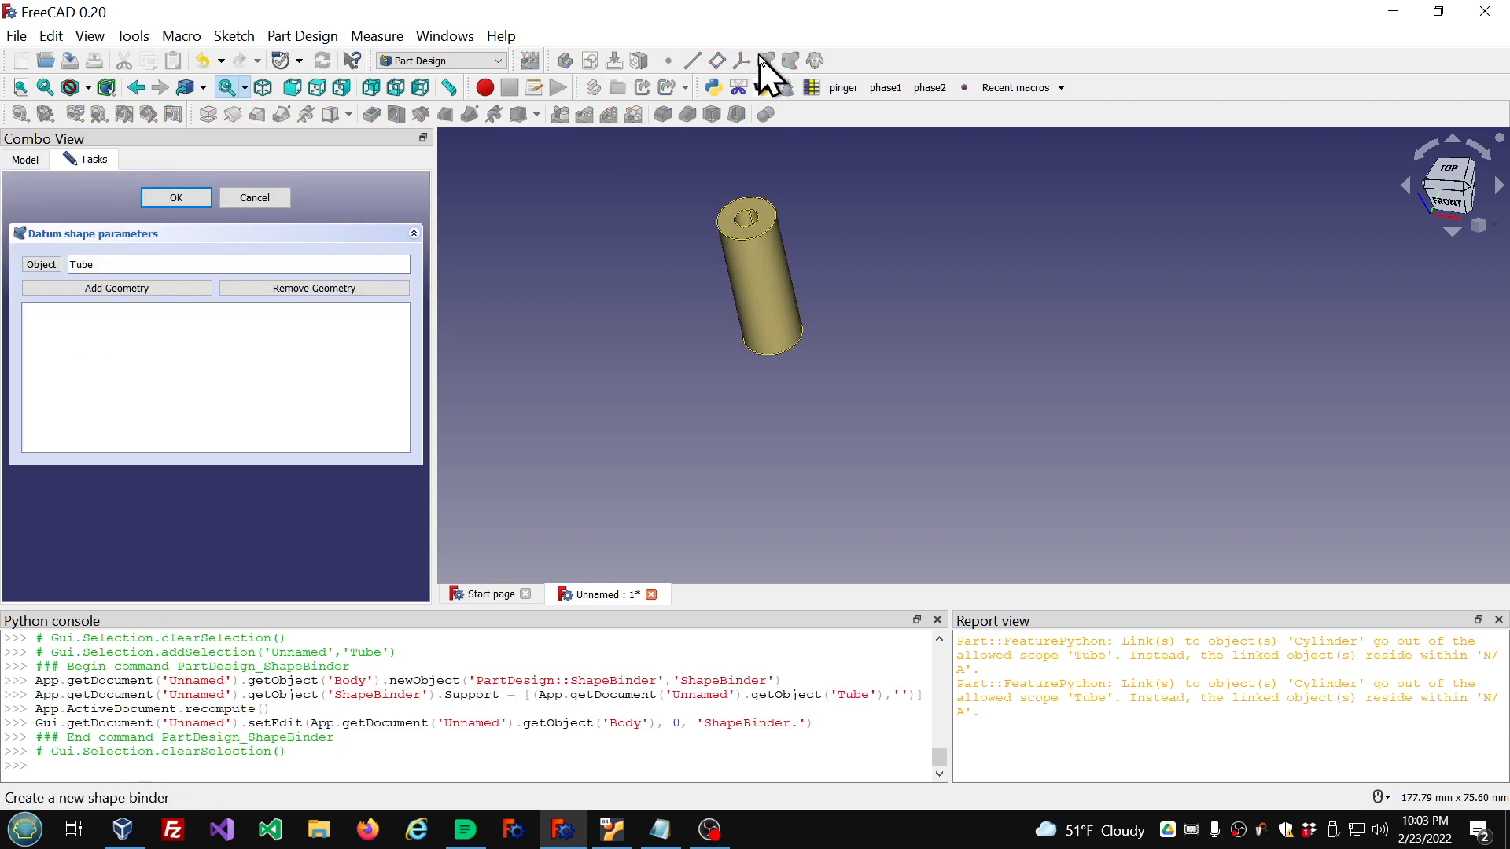
click(175, 198)
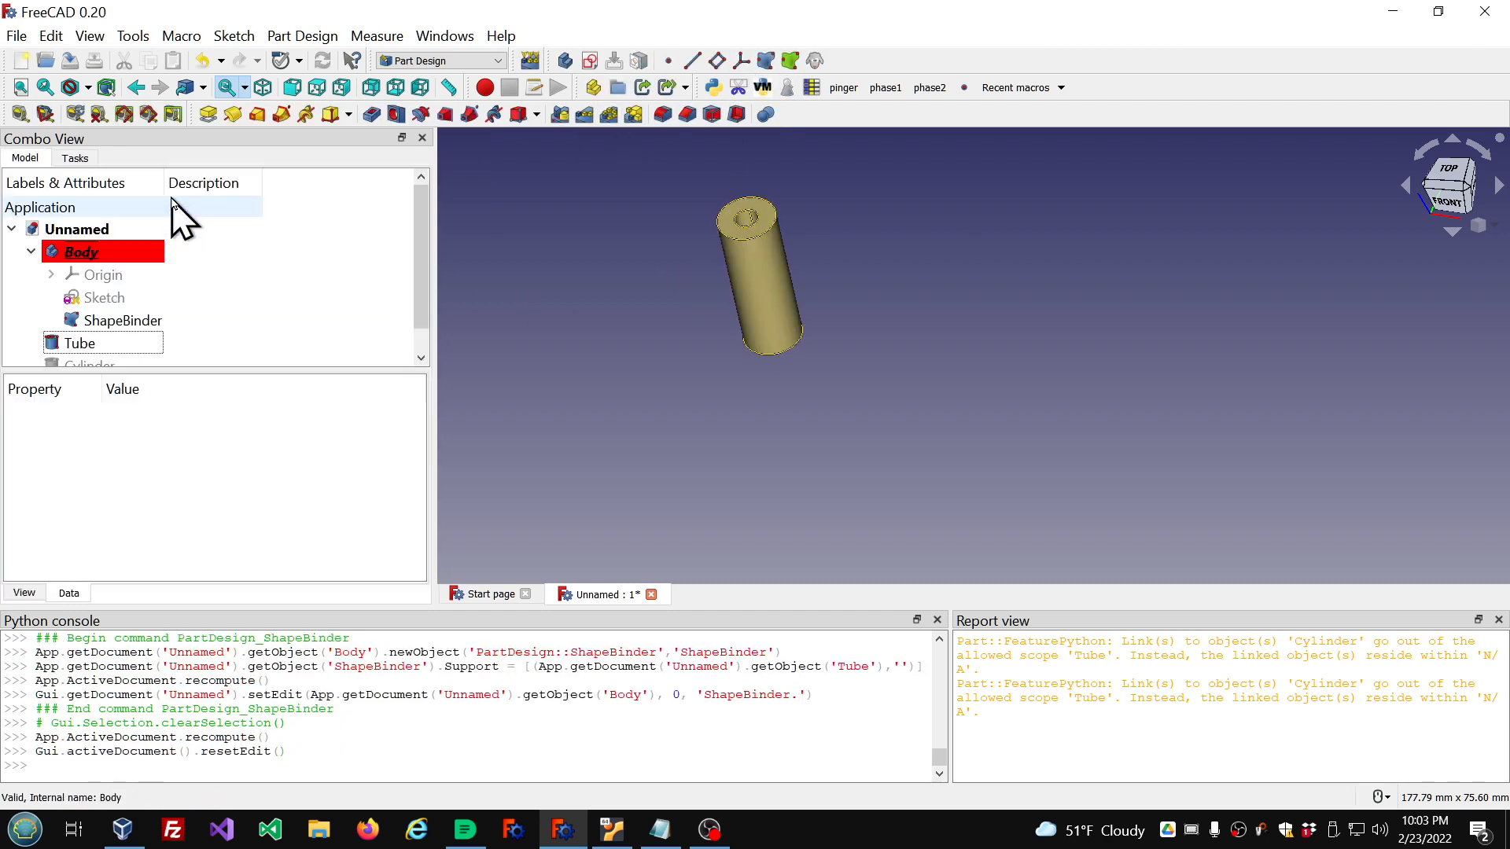
Step: Run the pdwrapper macro on the ShapeBinder with the Additive wrapper type
click(188, 322)
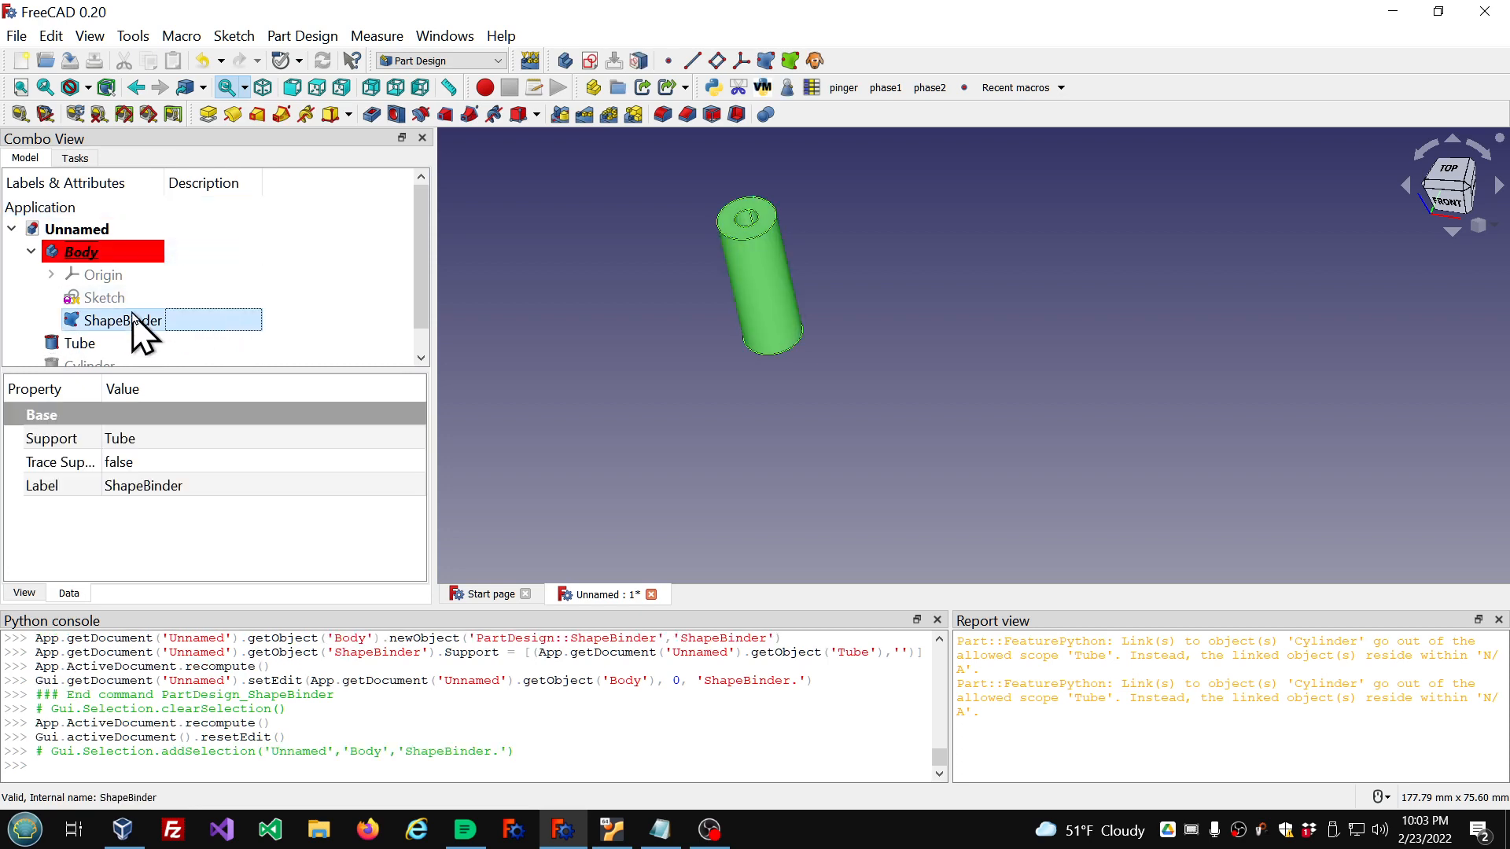
click(183, 37)
mouse_move(240, 136)
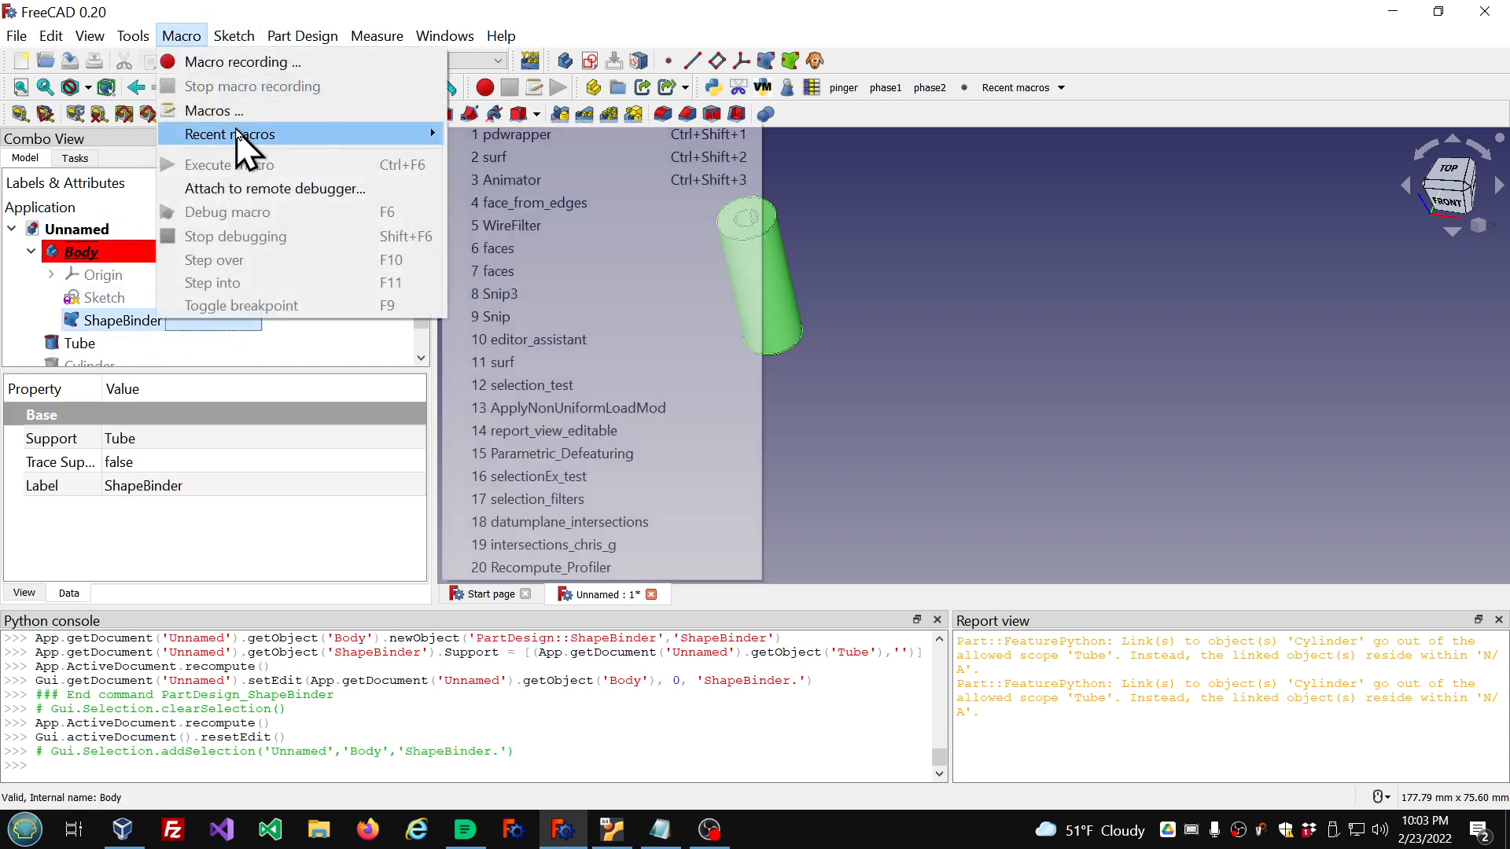
click(500, 139)
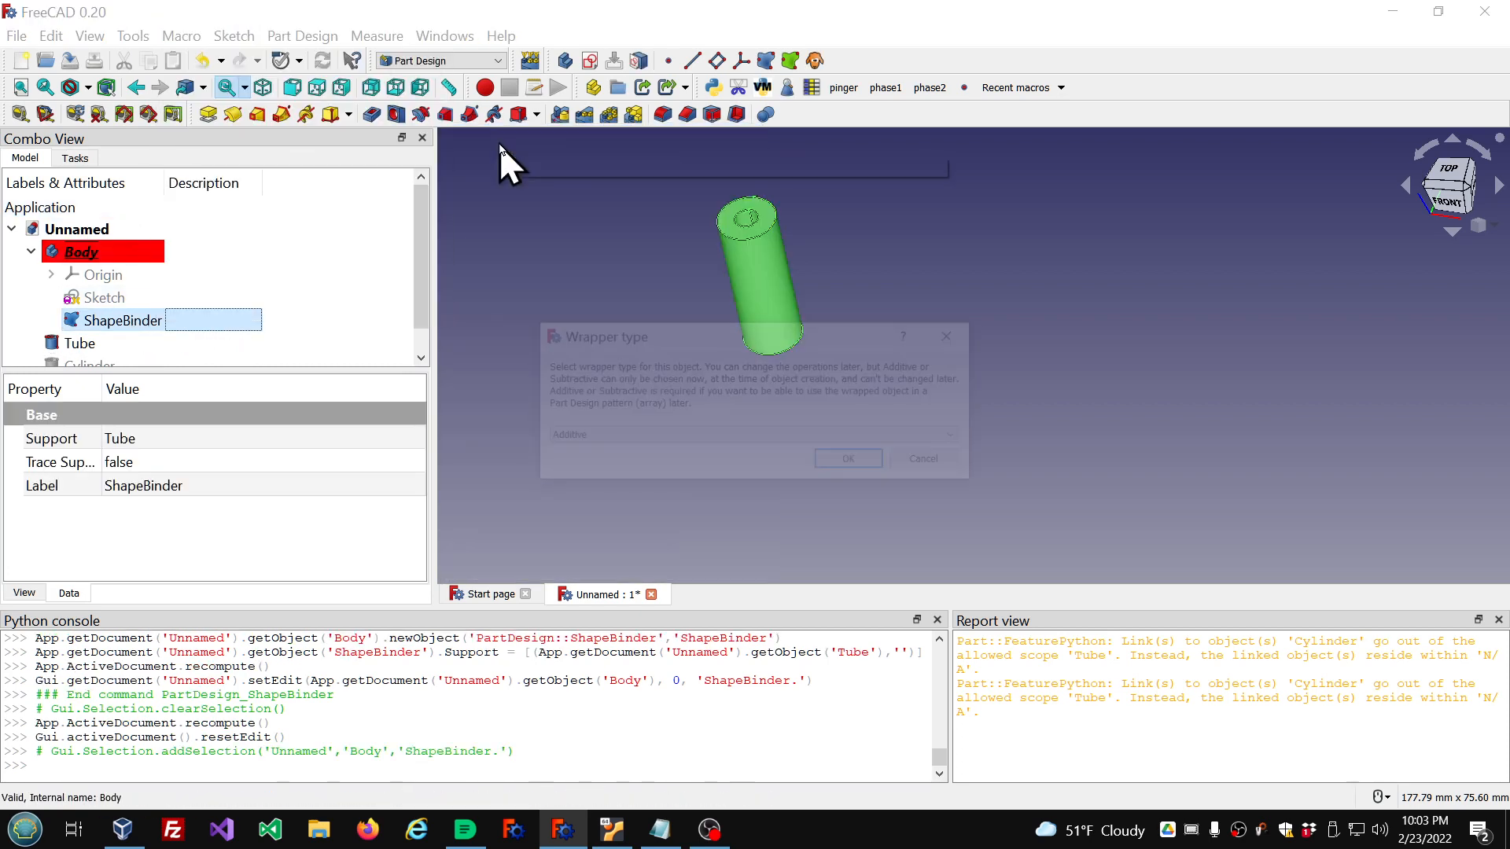
click(851, 462)
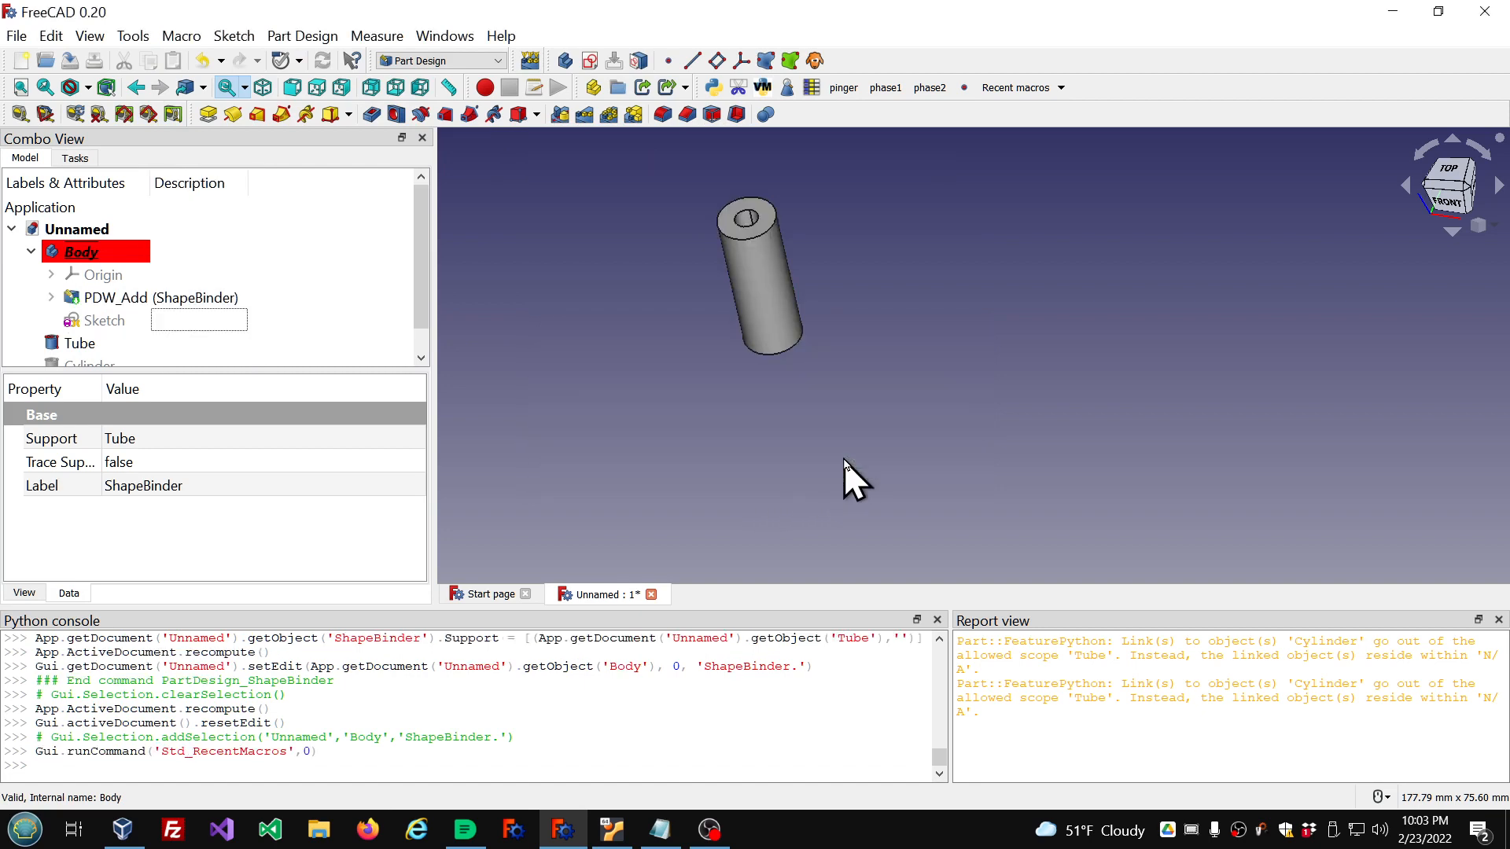
Step: Clear the messages in the Report view and hide the original Tube outside the Body
right_click(1017, 743)
click(1058, 694)
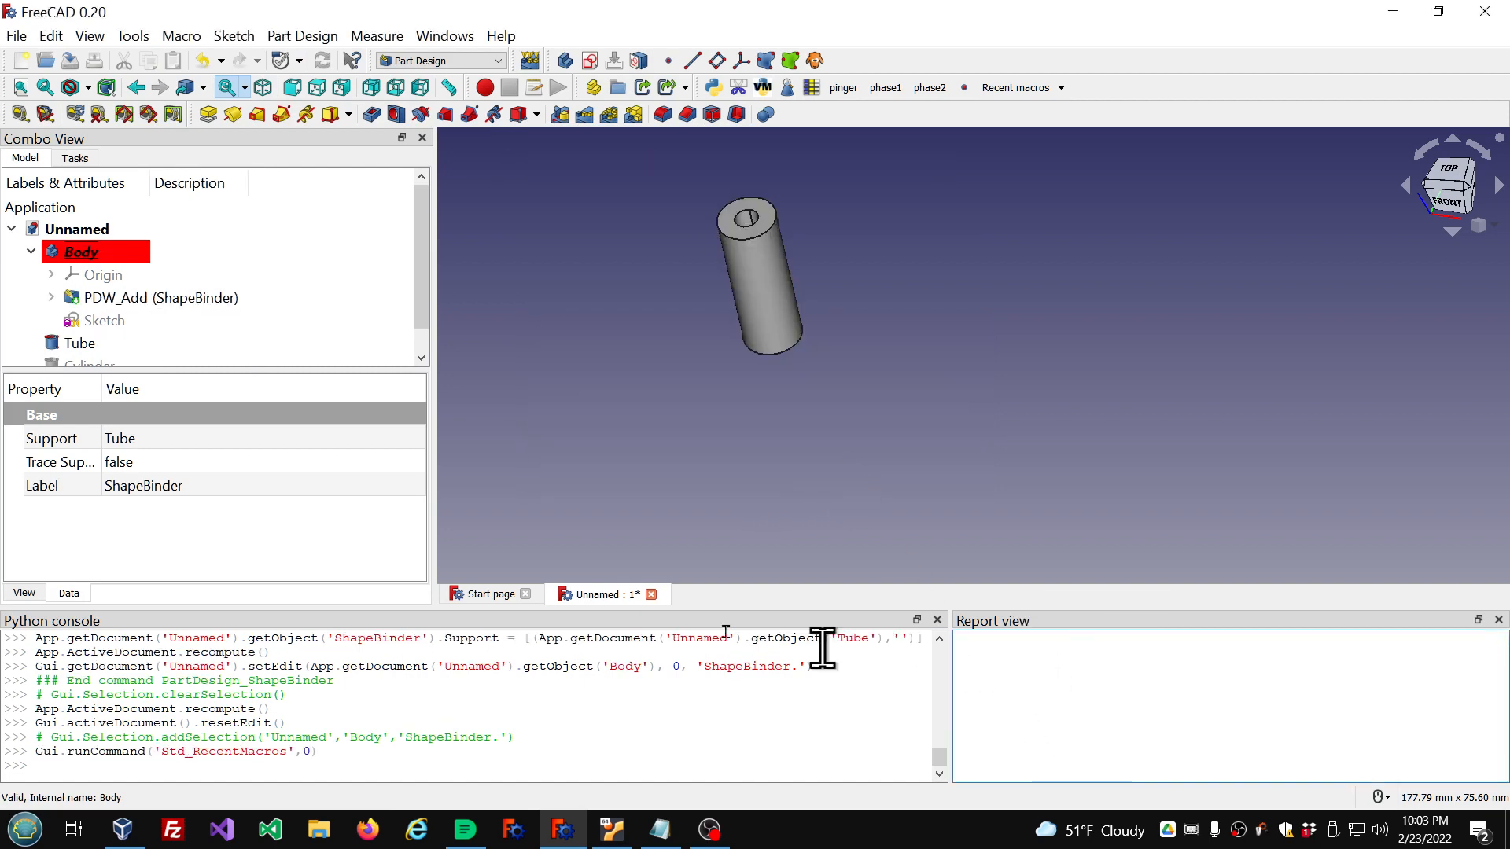
click(236, 302)
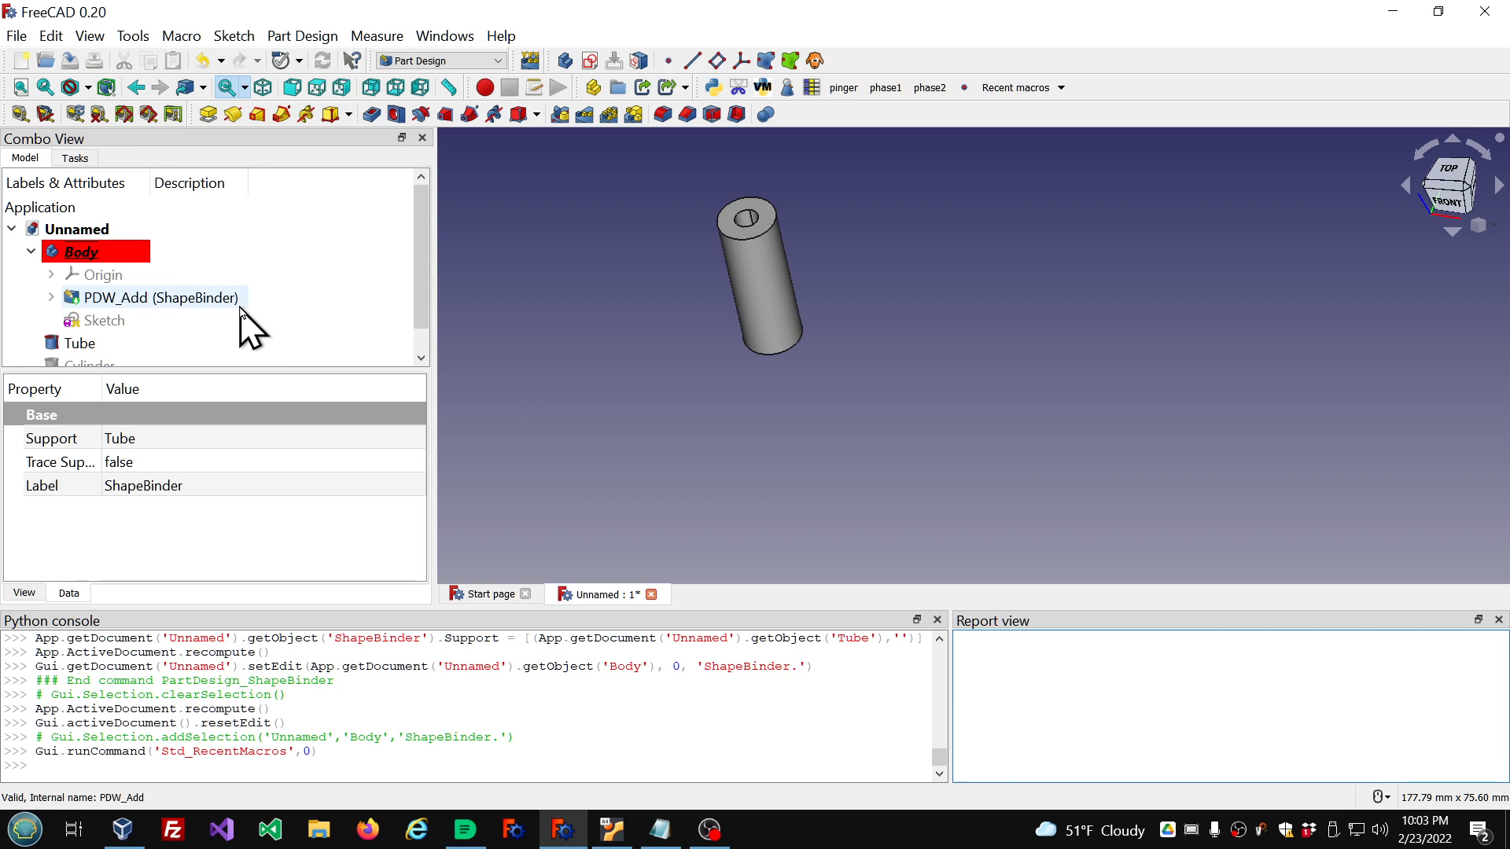
click(514, 283)
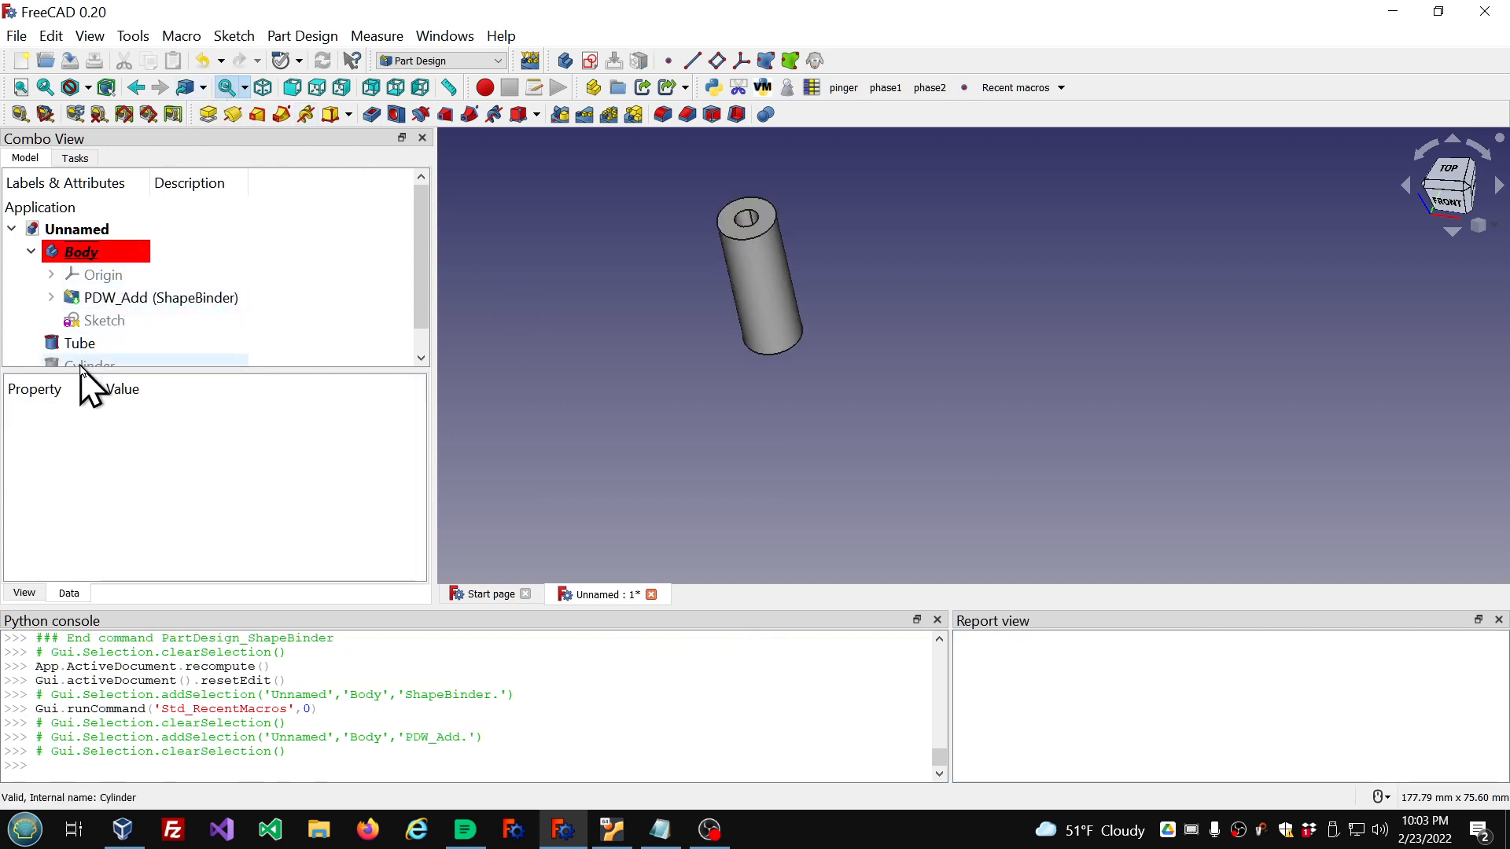
click(82, 343)
key(space)
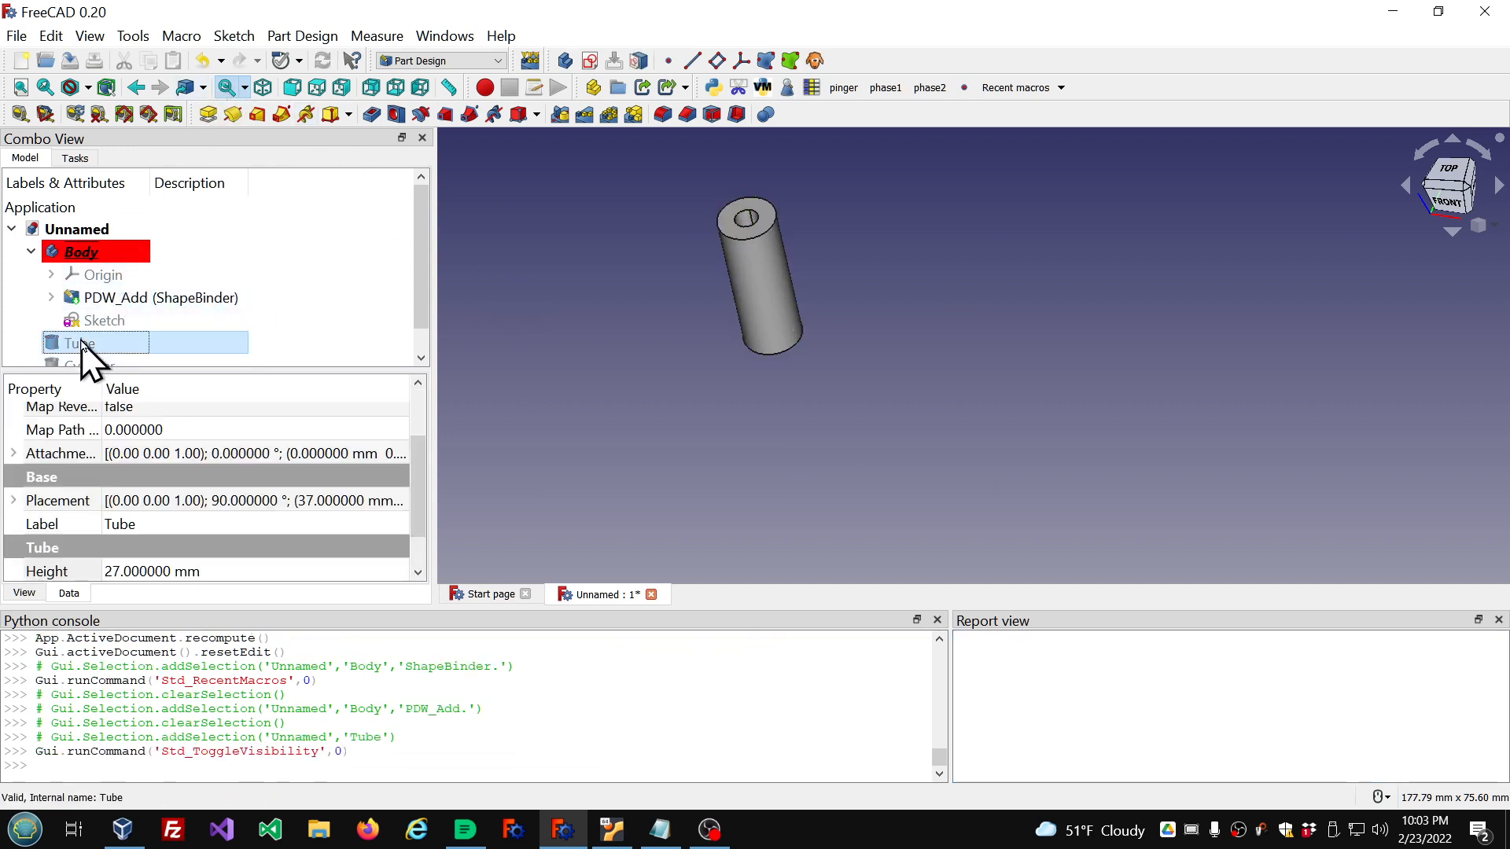
Step: Check the links between PDW_Add, ShapeBinder, Tube and Cylinder in the dependency graph, then close the graph
scroll(217, 326, down, 1)
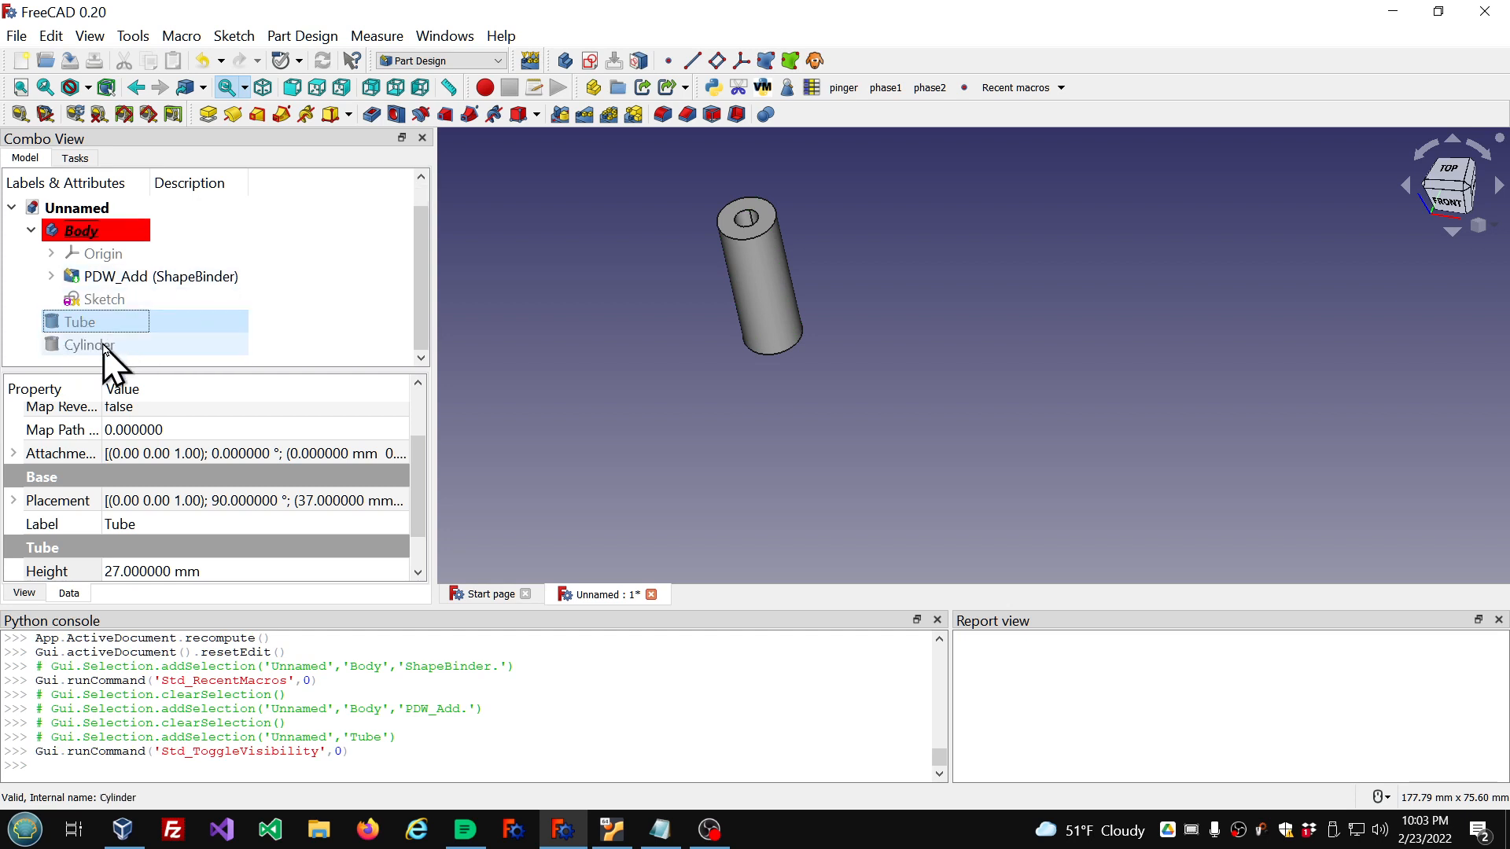
click(138, 38)
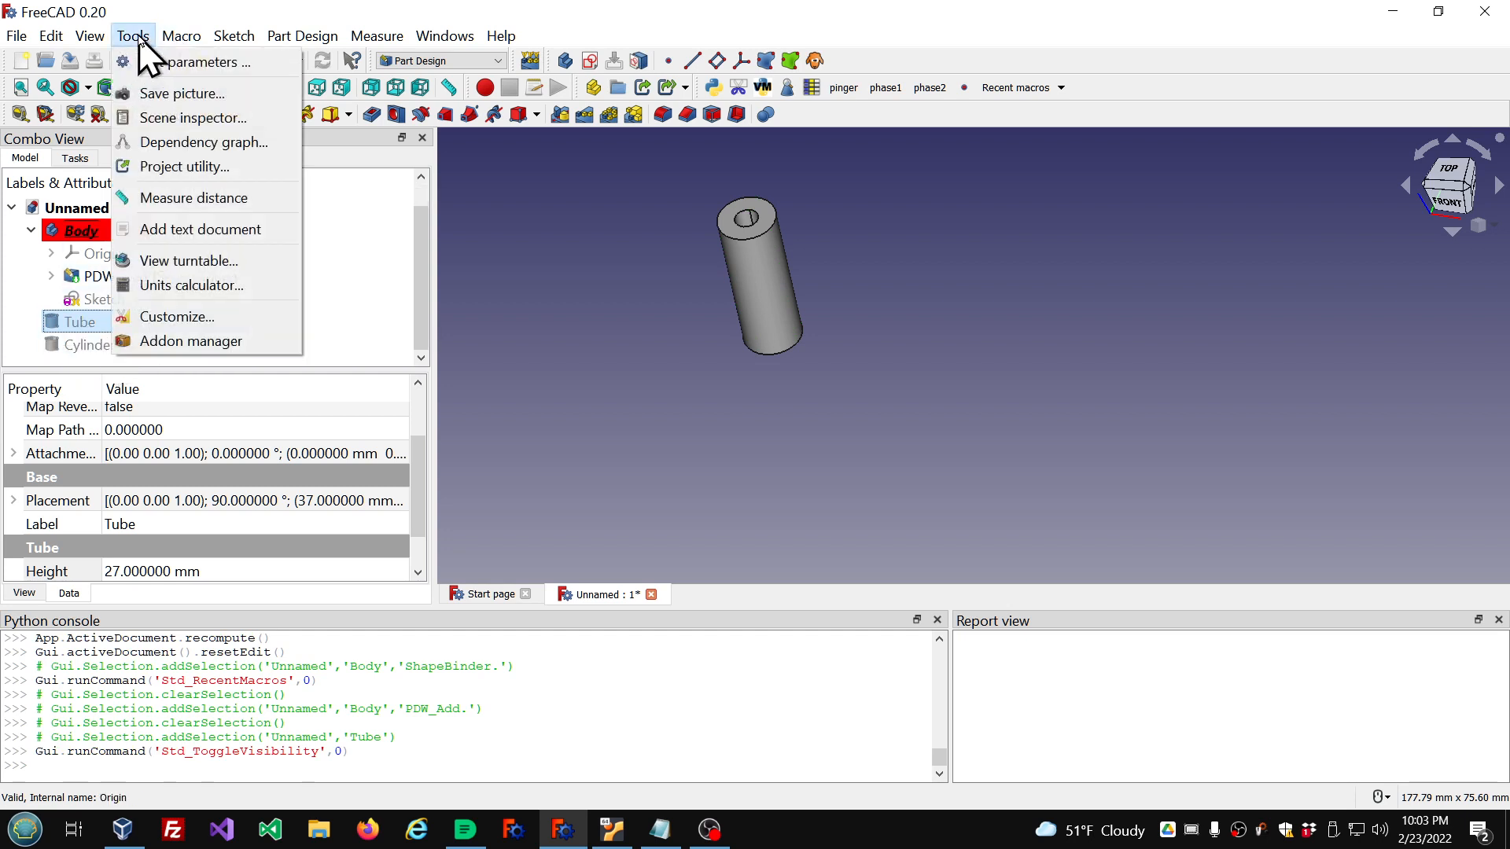
click(188, 142)
scroll(1246, 500, up, 3)
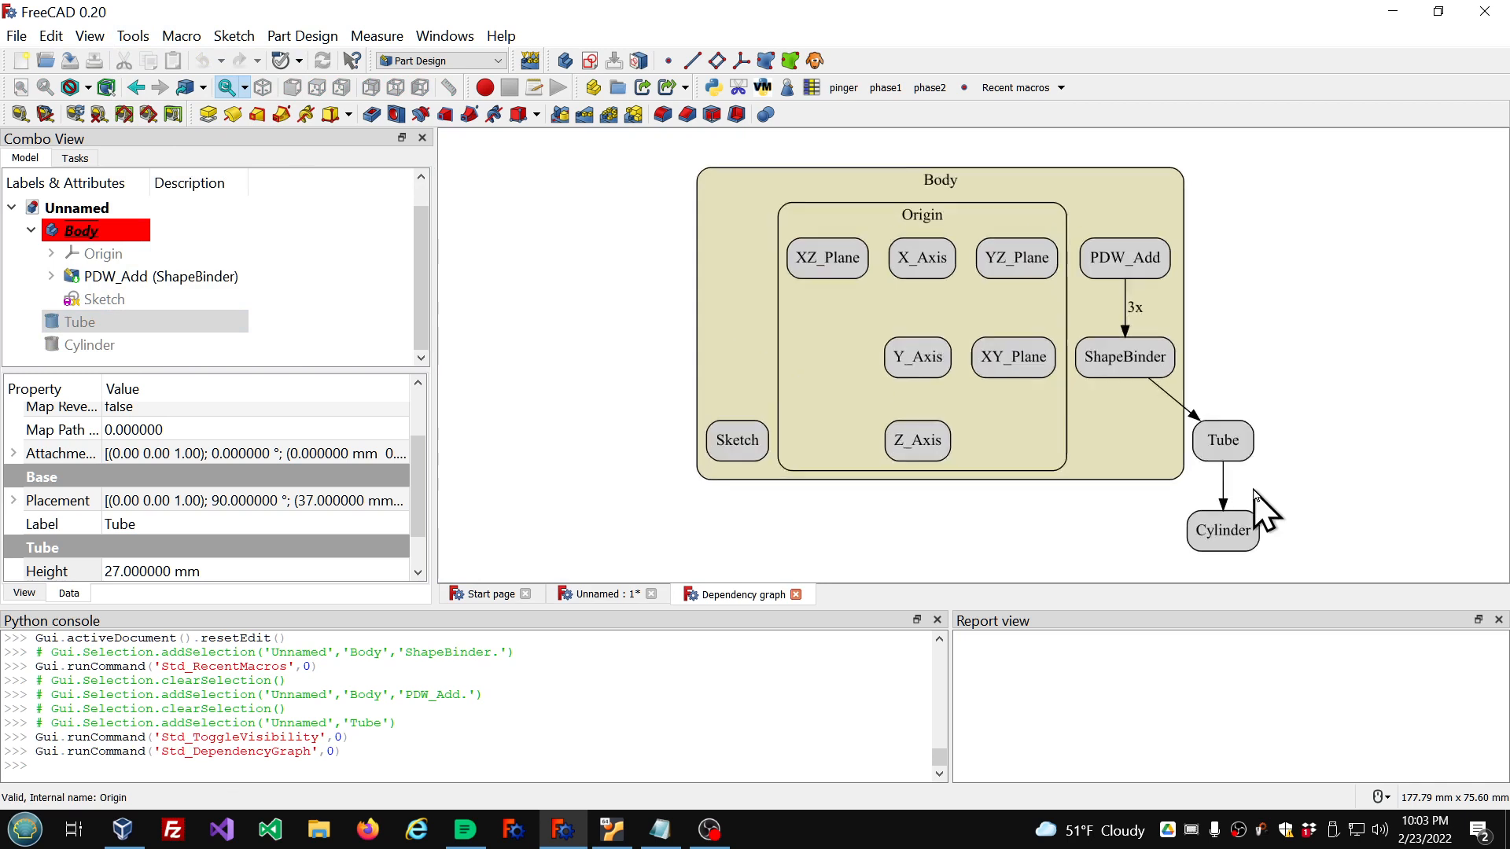
scroll(1012, 469, down, 1)
click(795, 595)
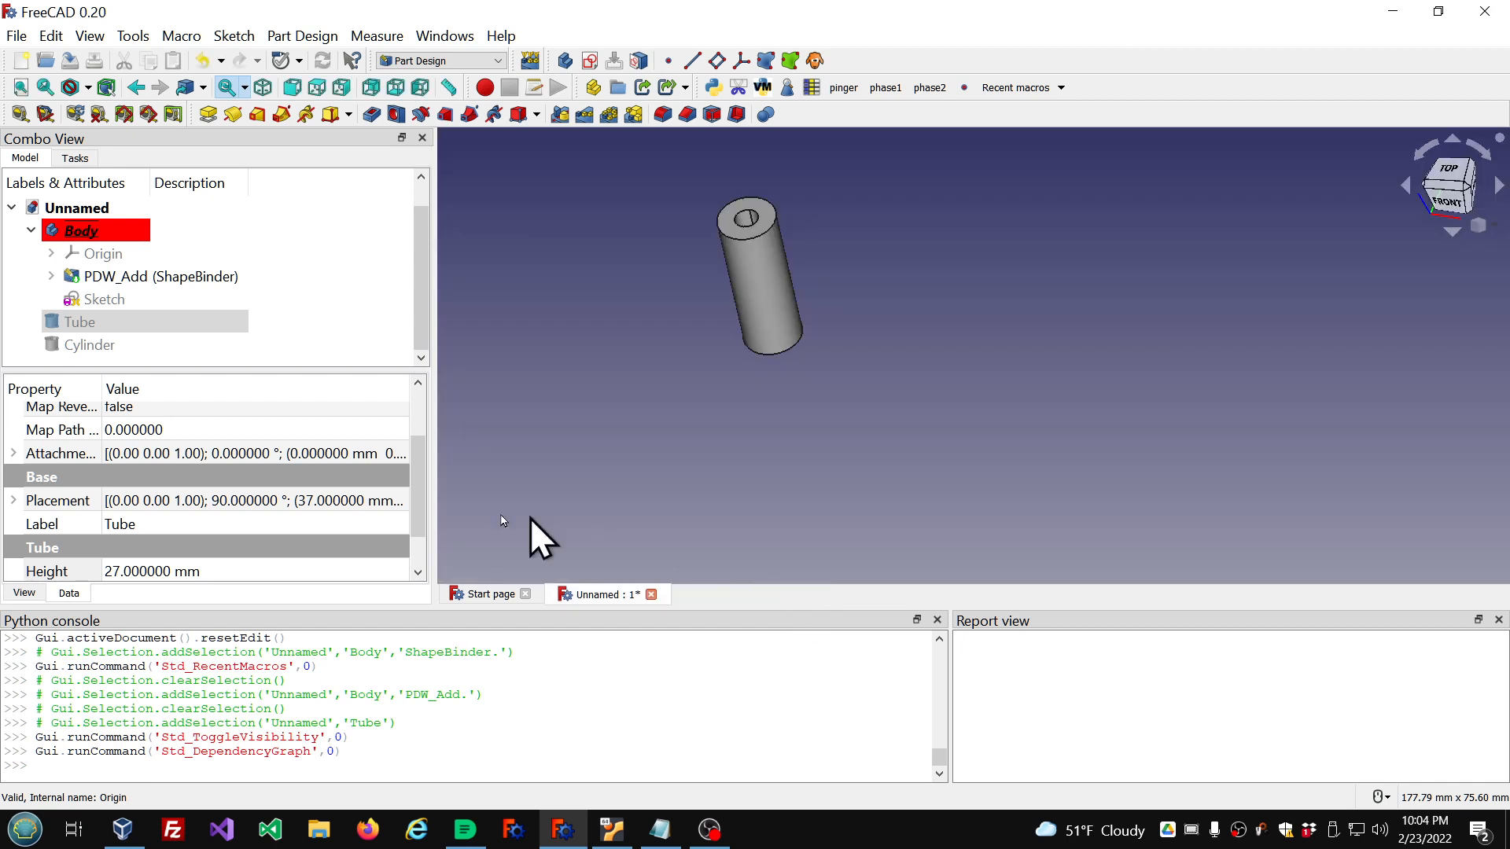
Step: Expand PDW_Add in the model tree and review the "Dependencies outside the body" and "No dependencies" cases in the Notepad list
click(51, 276)
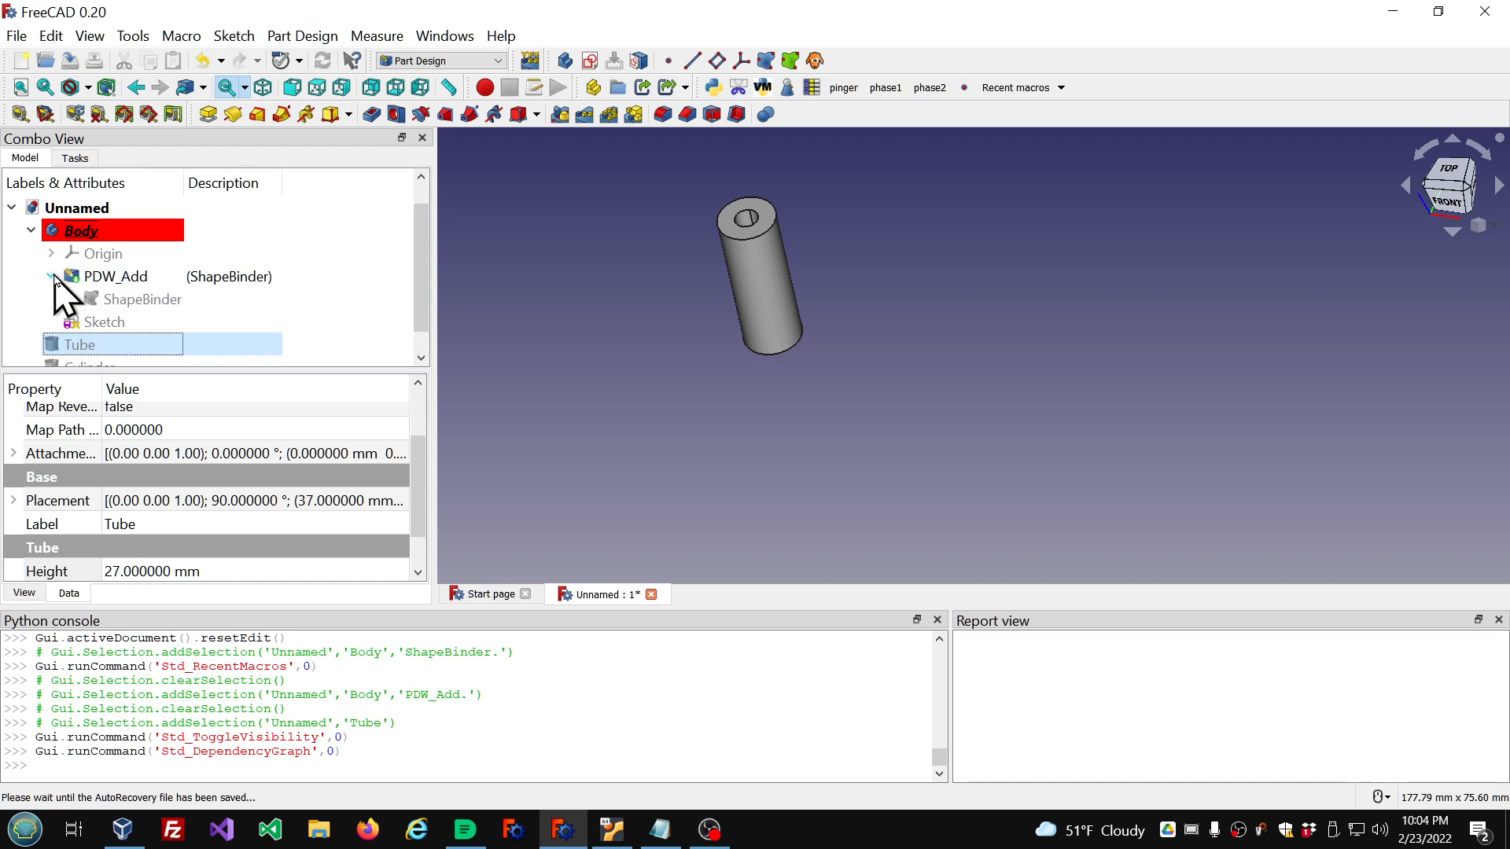
click(659, 830)
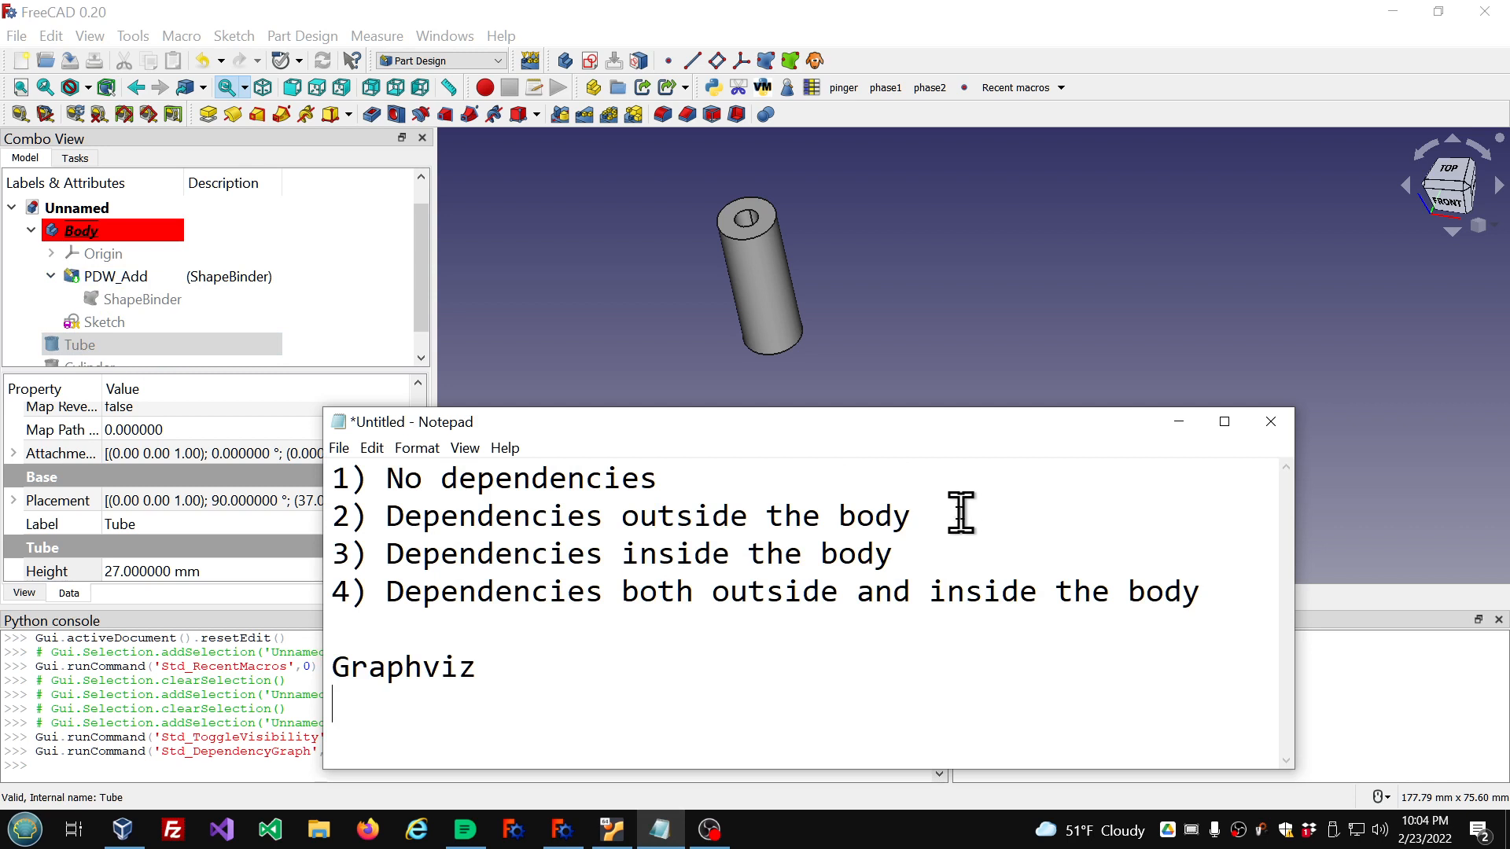
drag(910, 515, 323, 512)
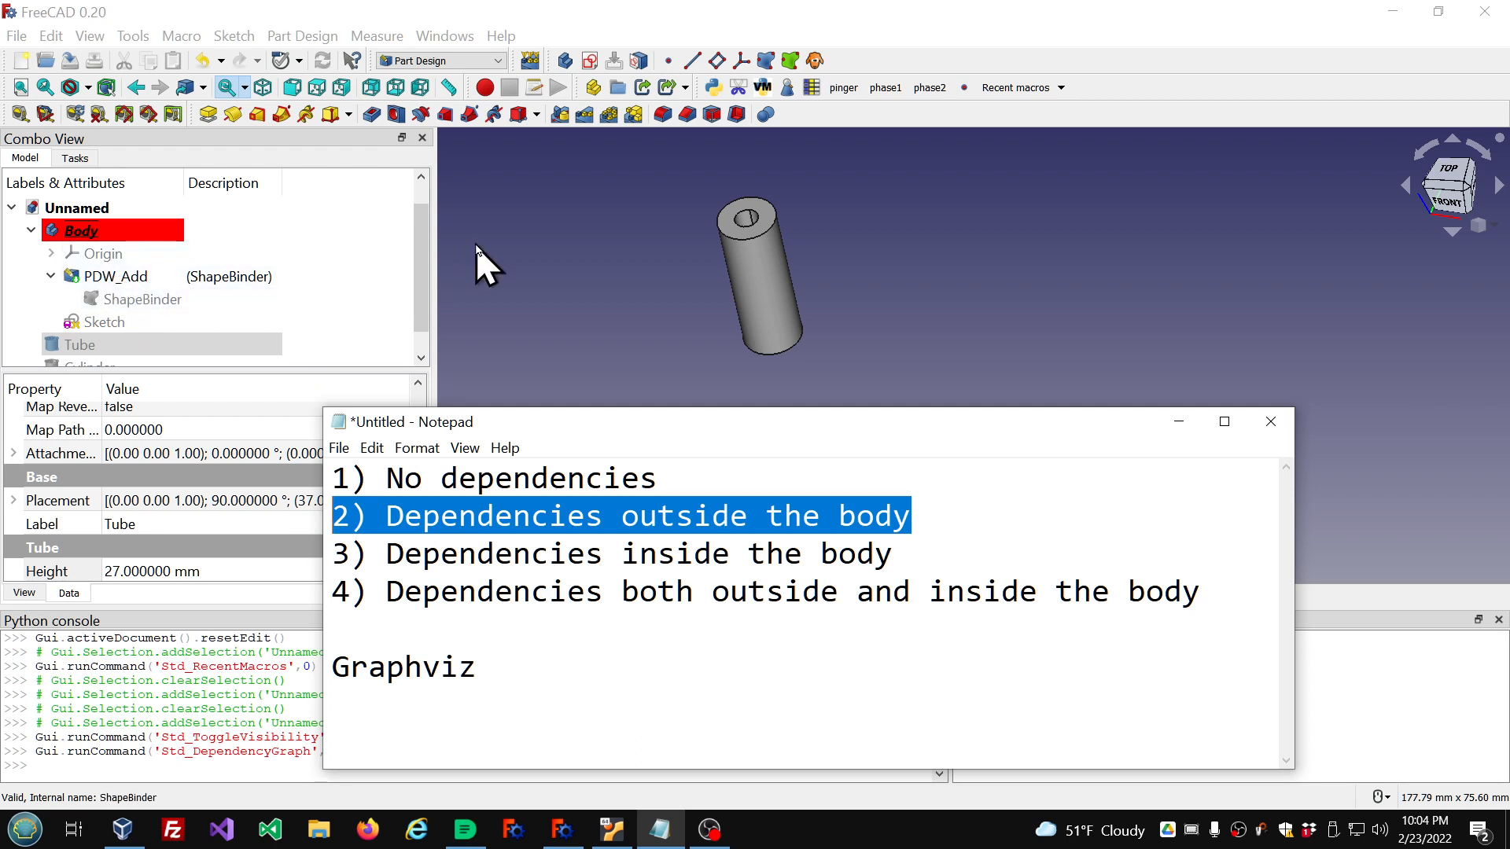
click(677, 480)
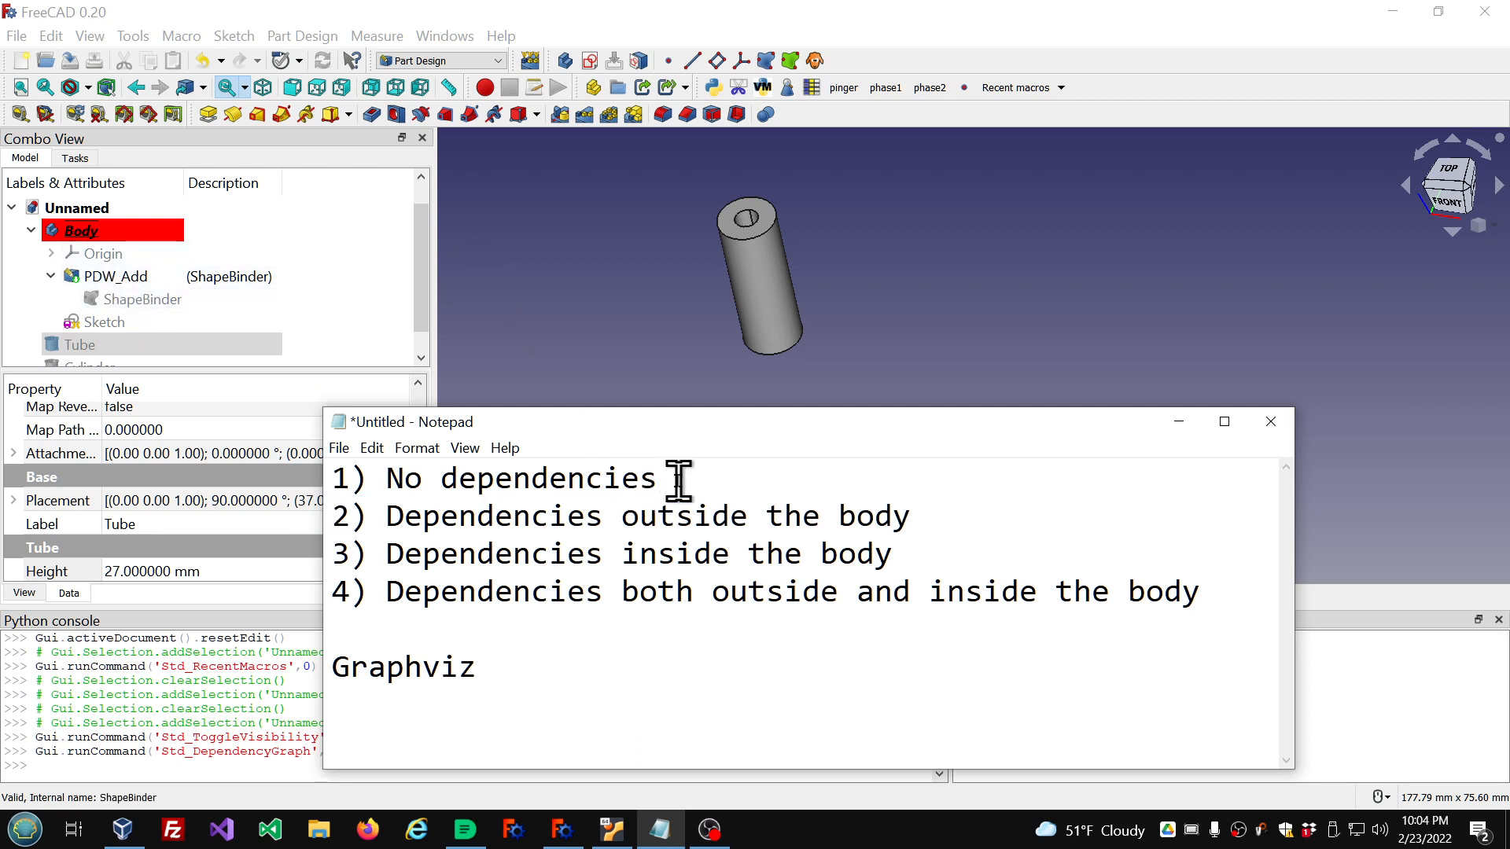
drag(678, 480, 314, 487)
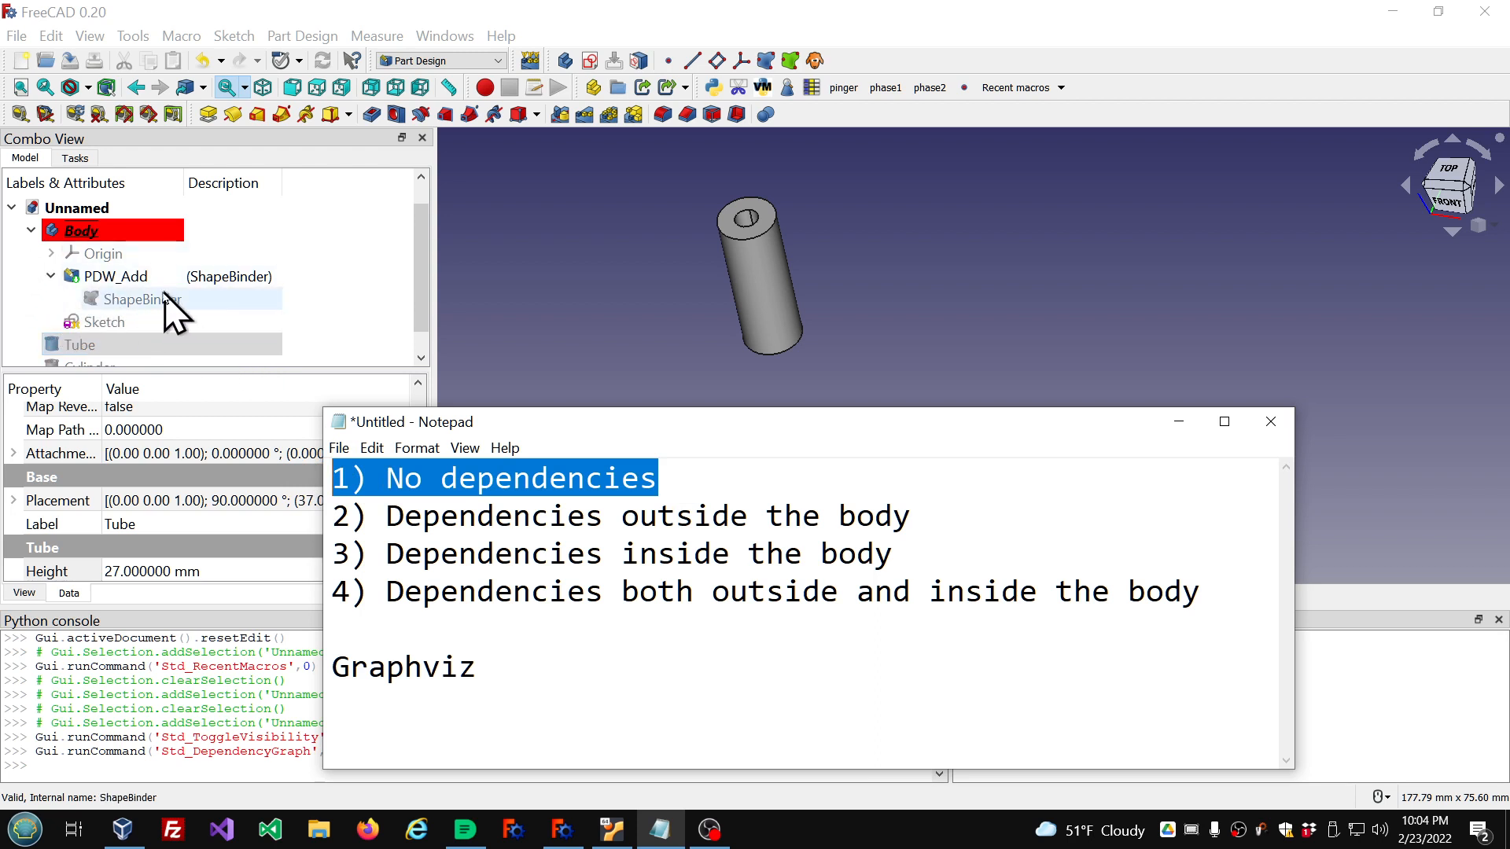
click(709, 539)
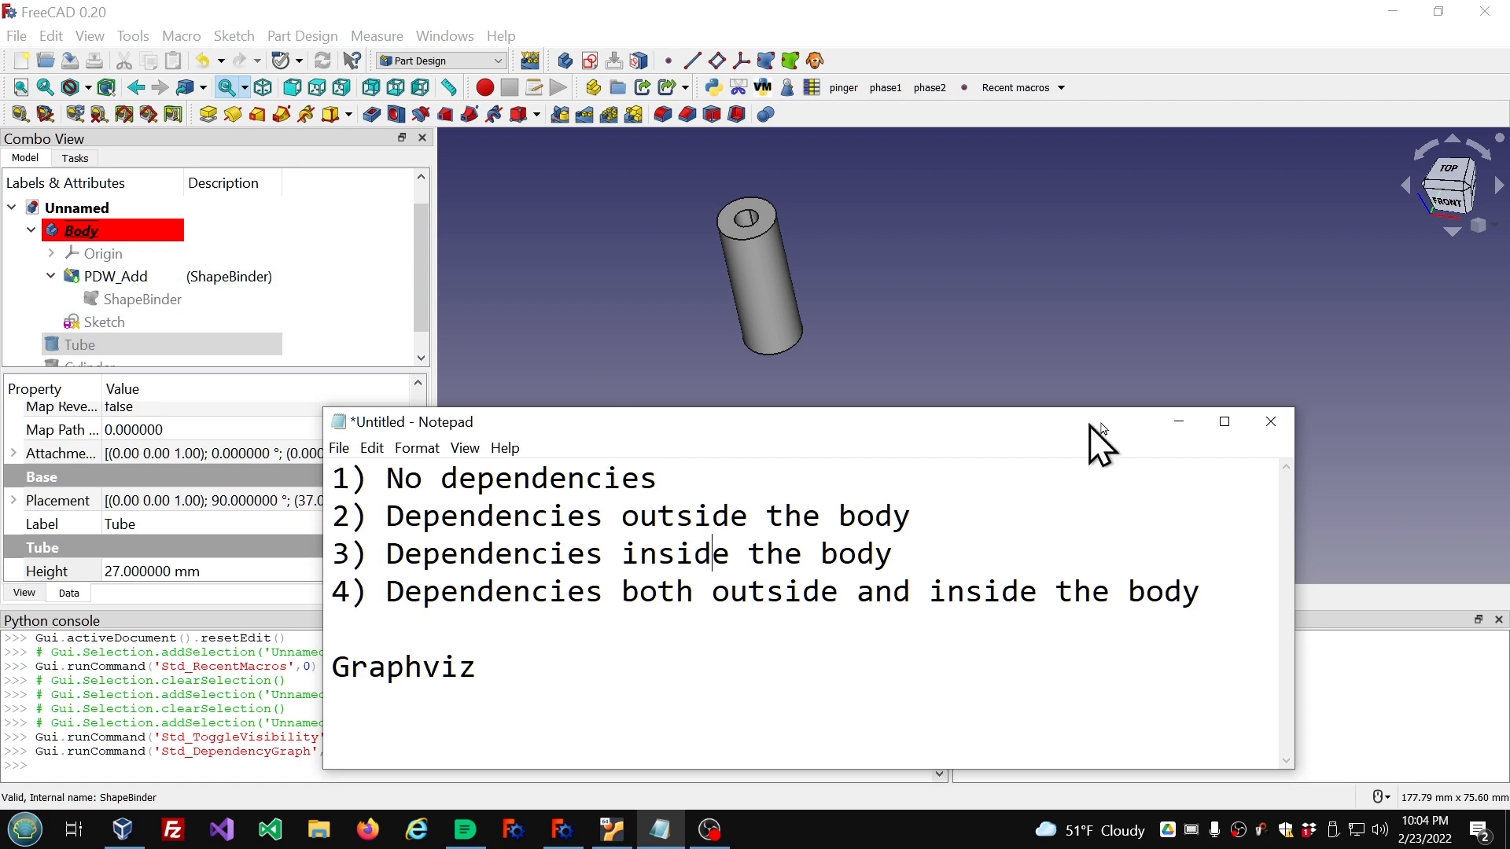
click(1179, 423)
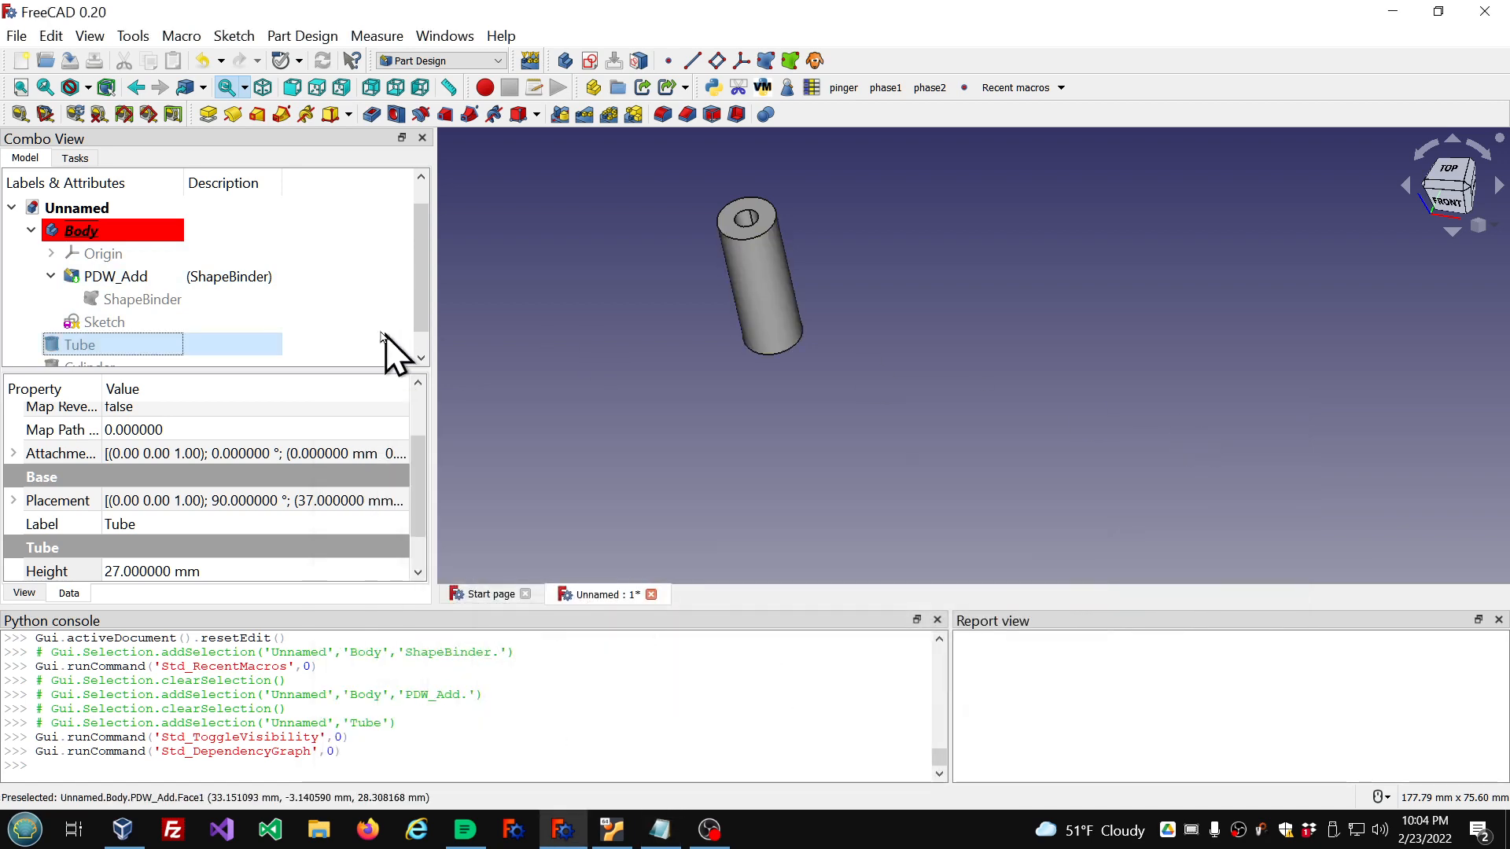
Step: Show the Tube and the Cylinder outside the Body for comparison with the wrapper, and hide both again
scroll(306, 307, down, 1)
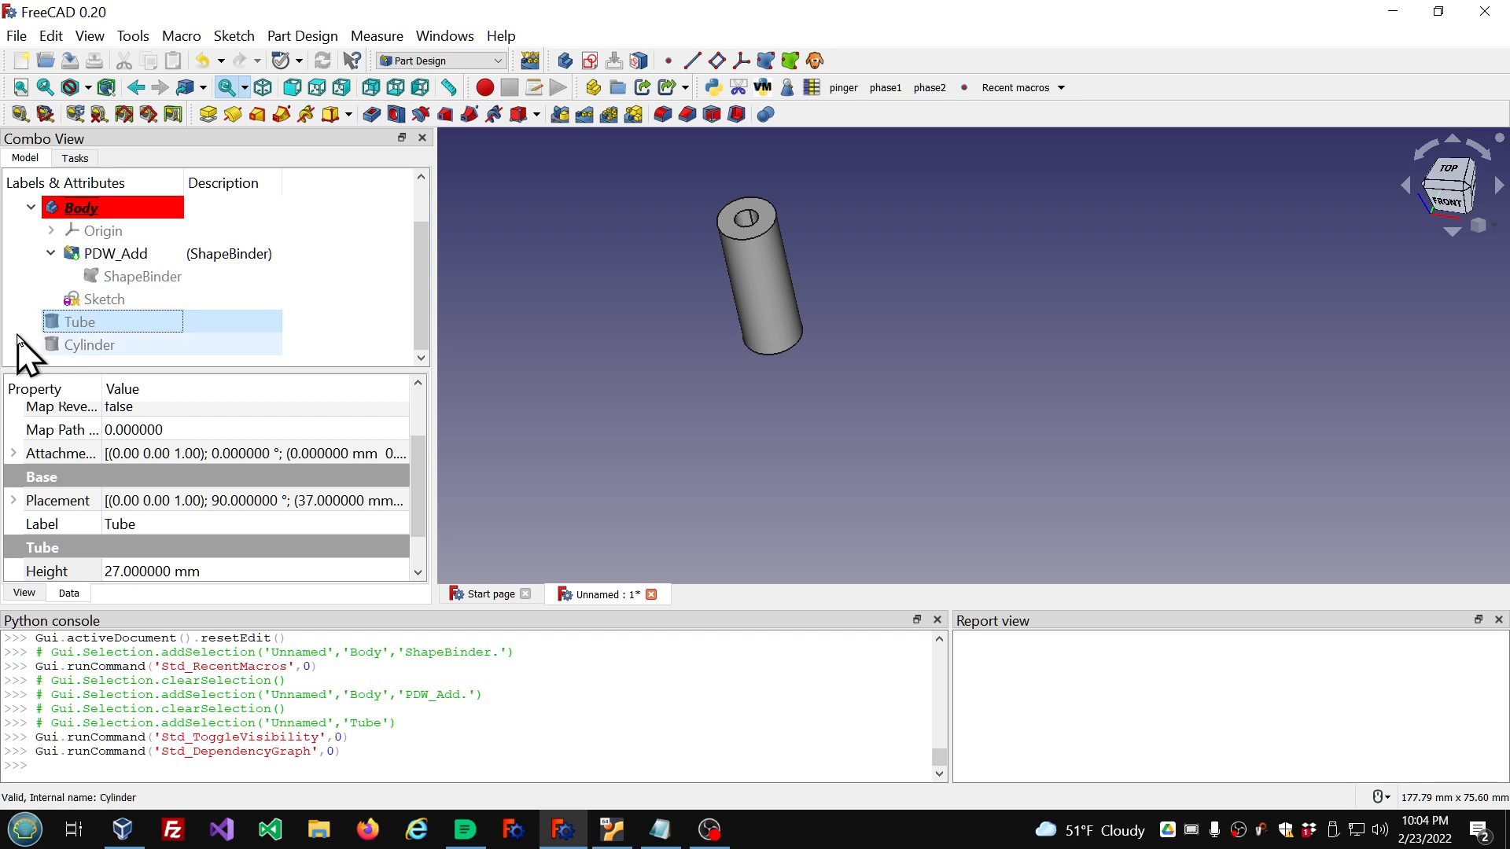
click(63, 346)
click(72, 325)
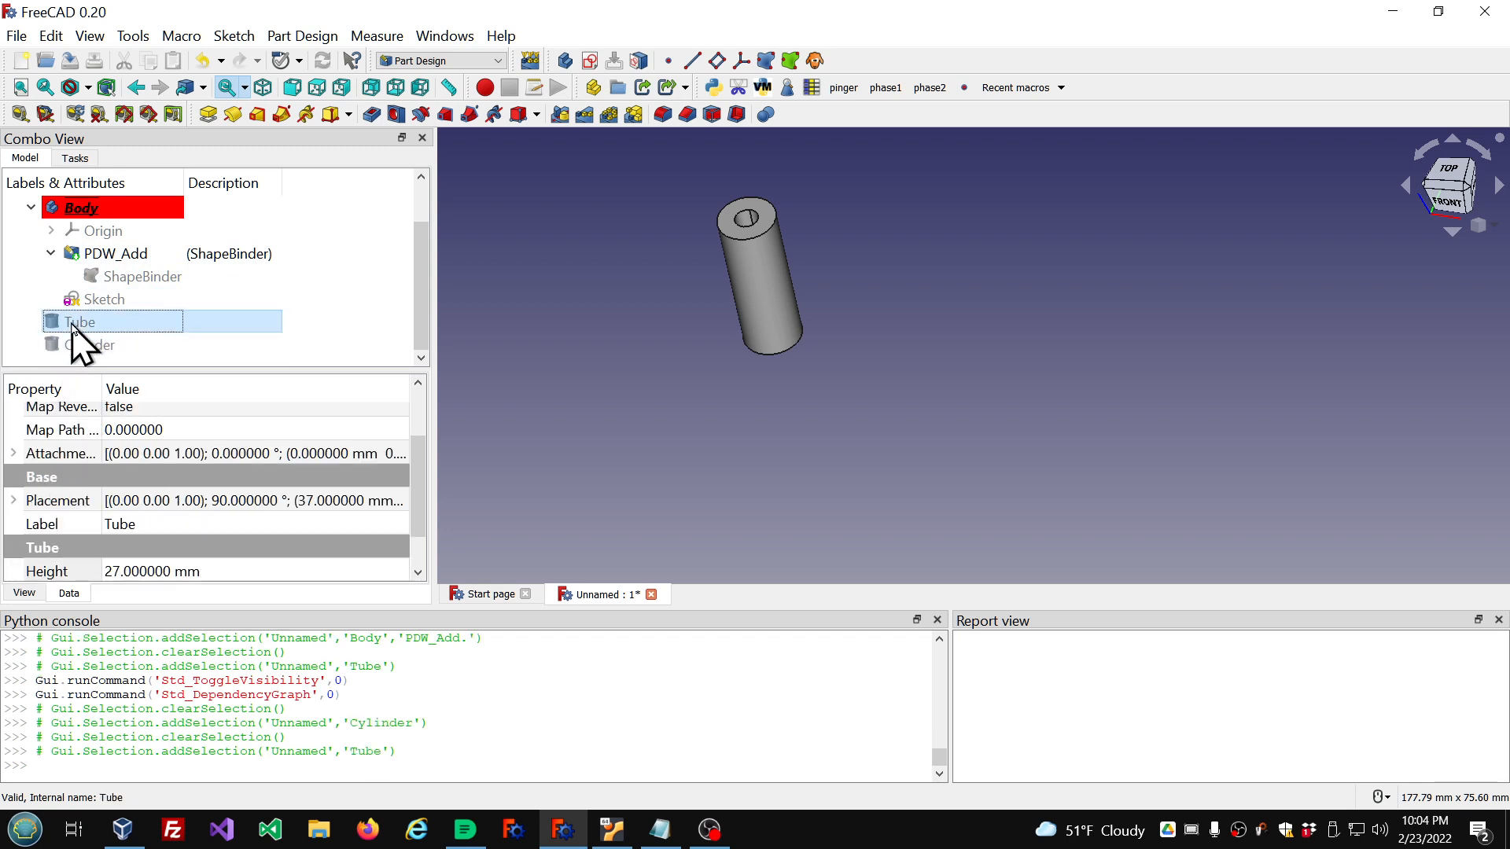
key(space)
click(96, 346)
key(space)
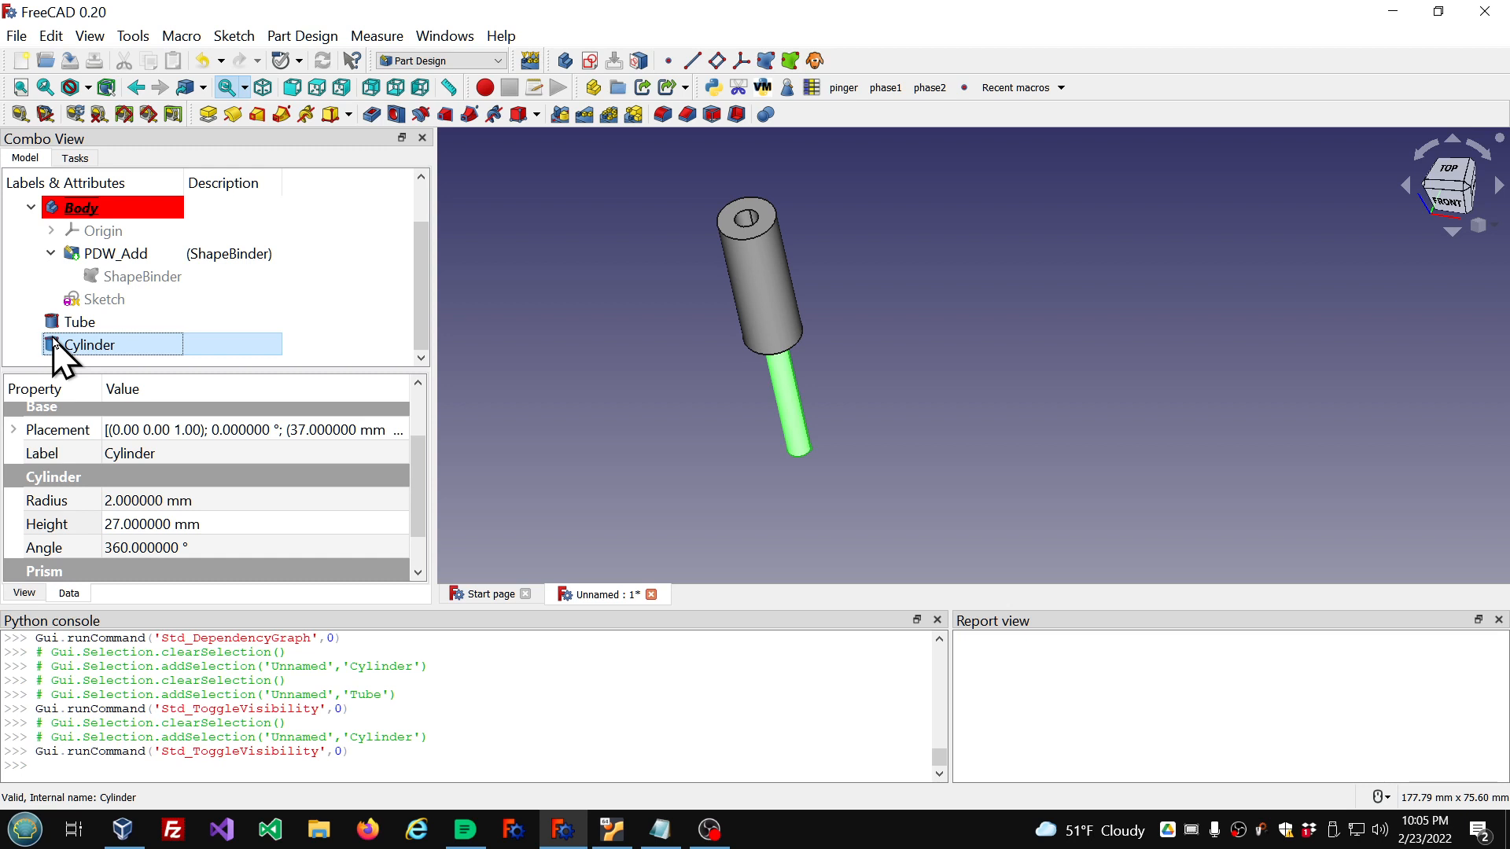
click(80, 327)
key(space)
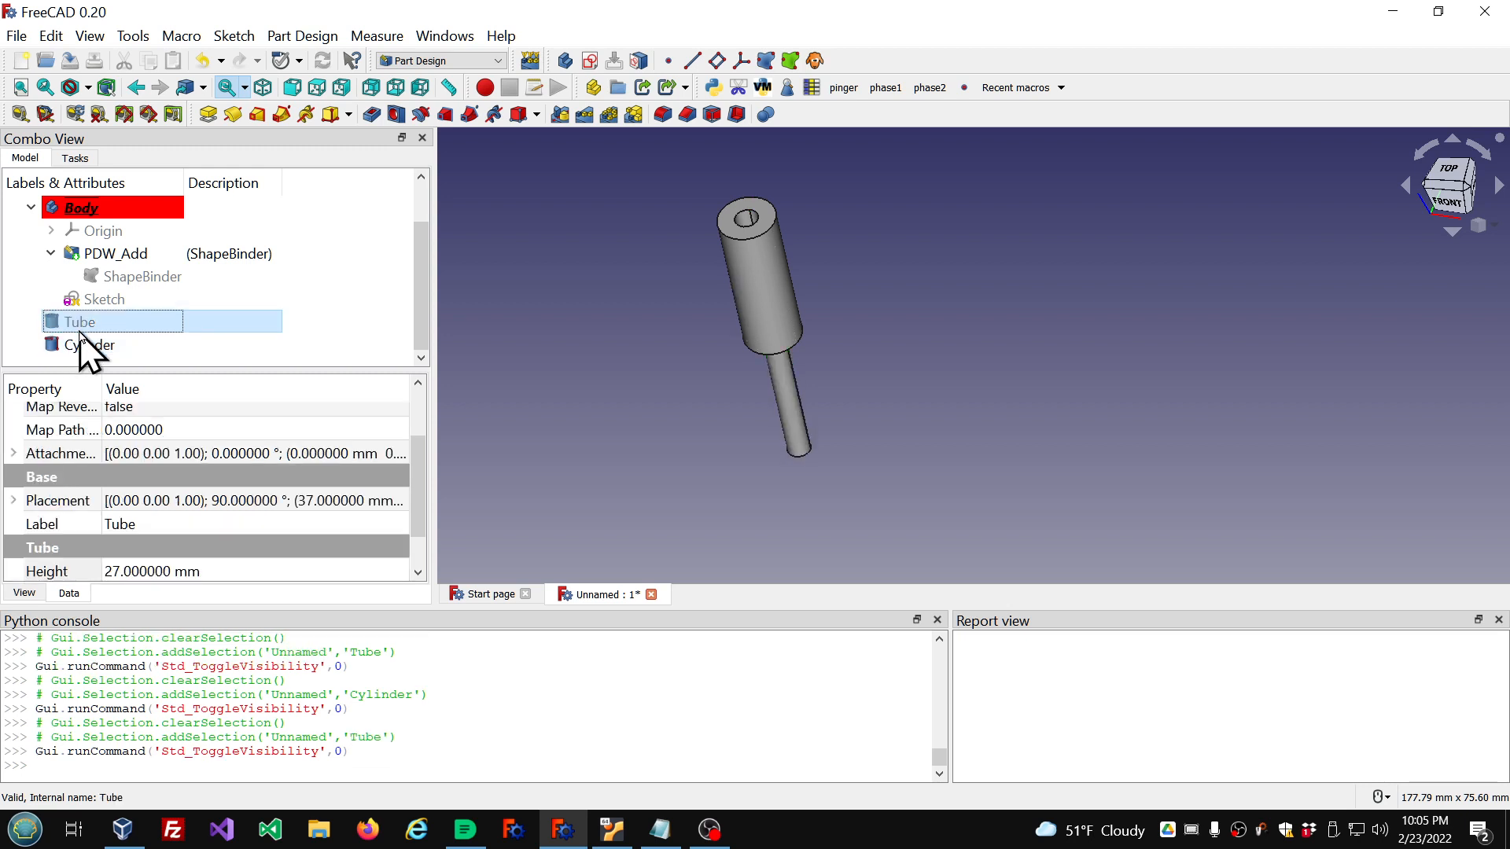
click(81, 346)
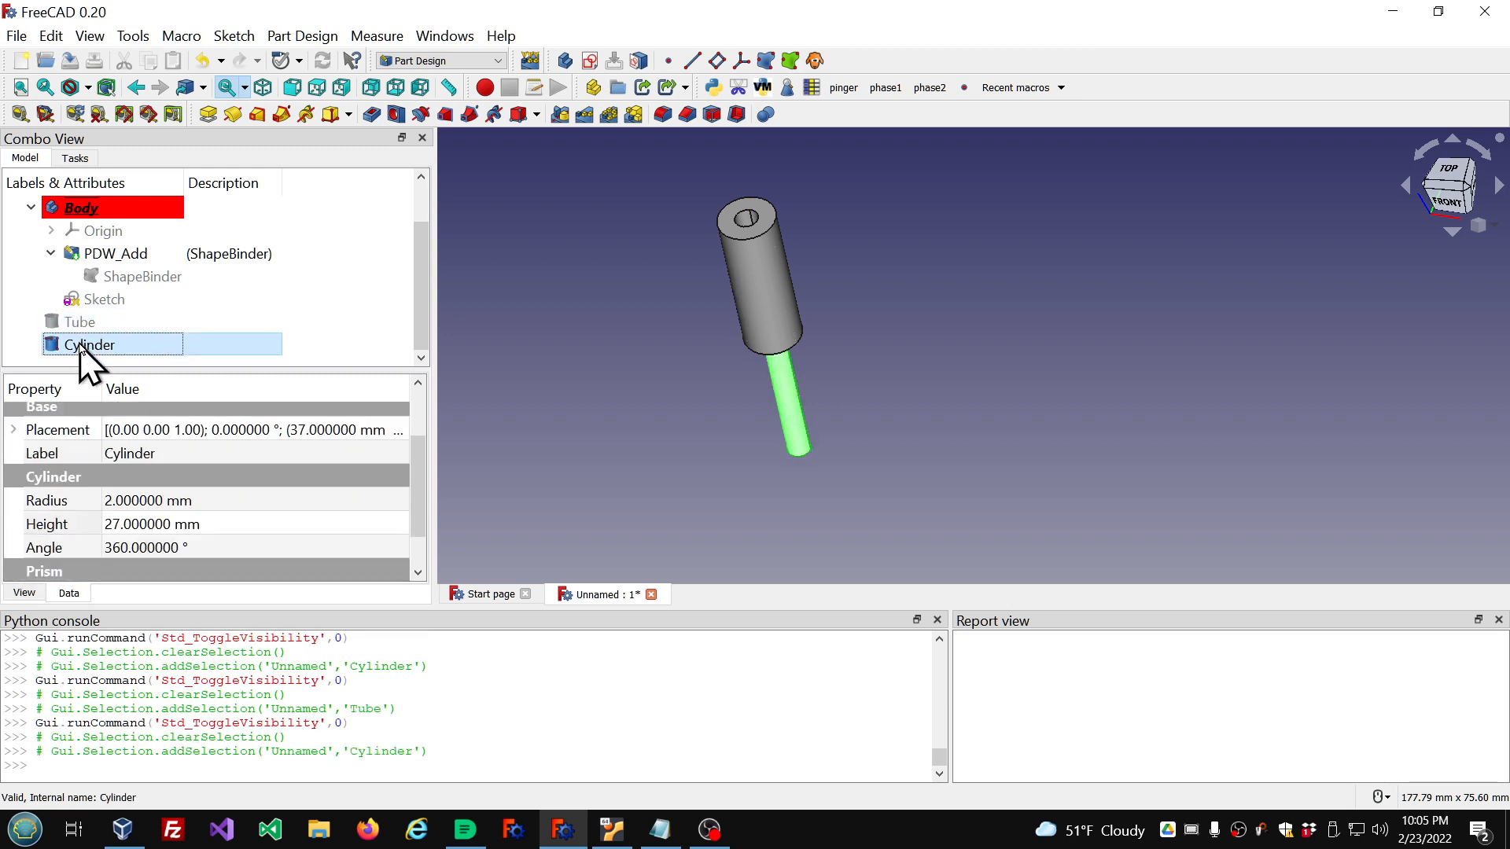
key(space)
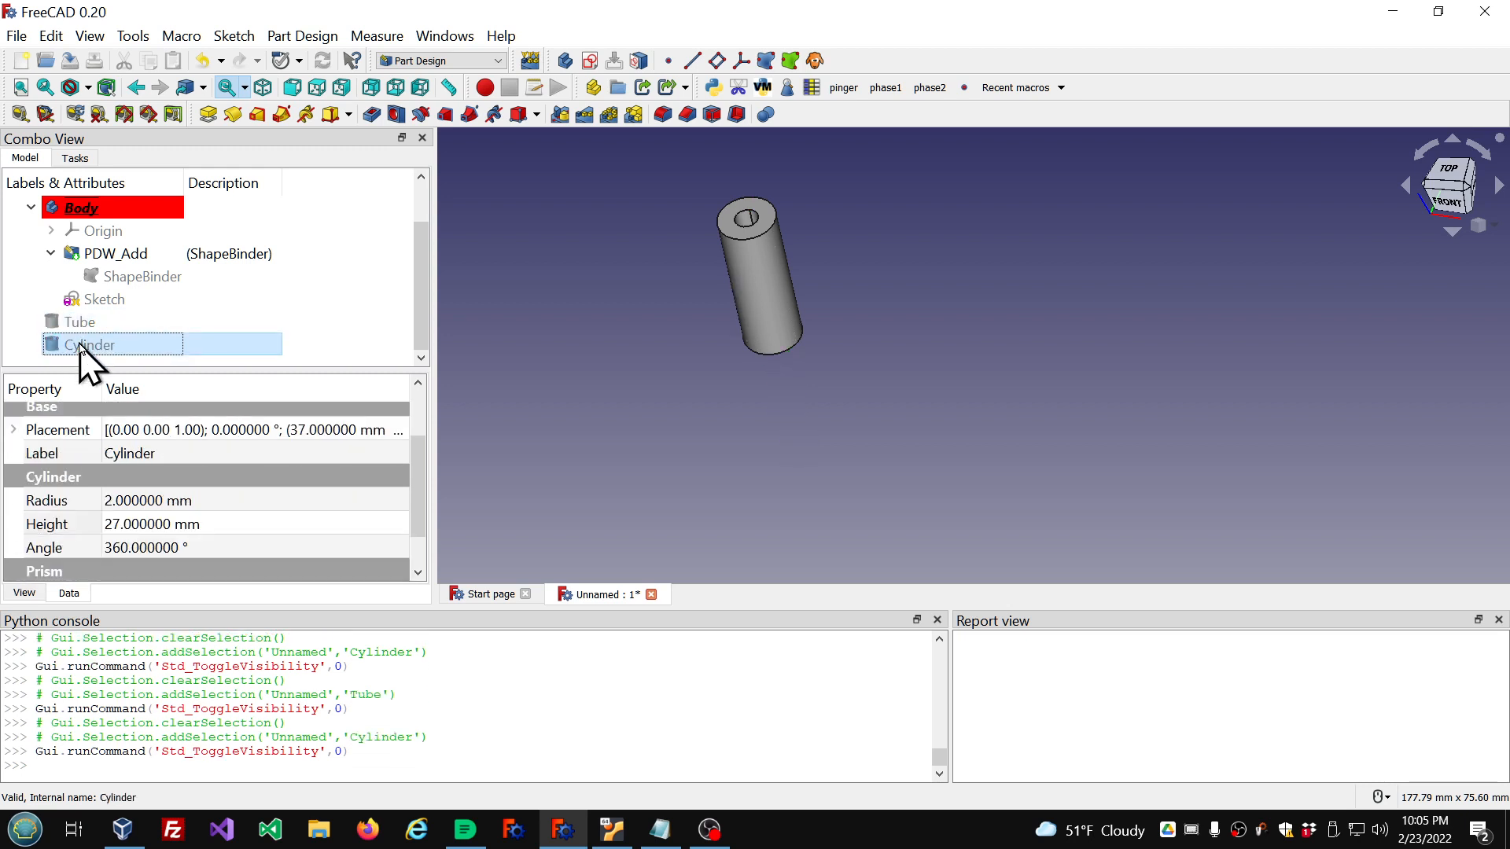
Step: Switch to Notepad, highlight the case "3) Dependencies inside the body" and return to FreeCAD
click(657, 840)
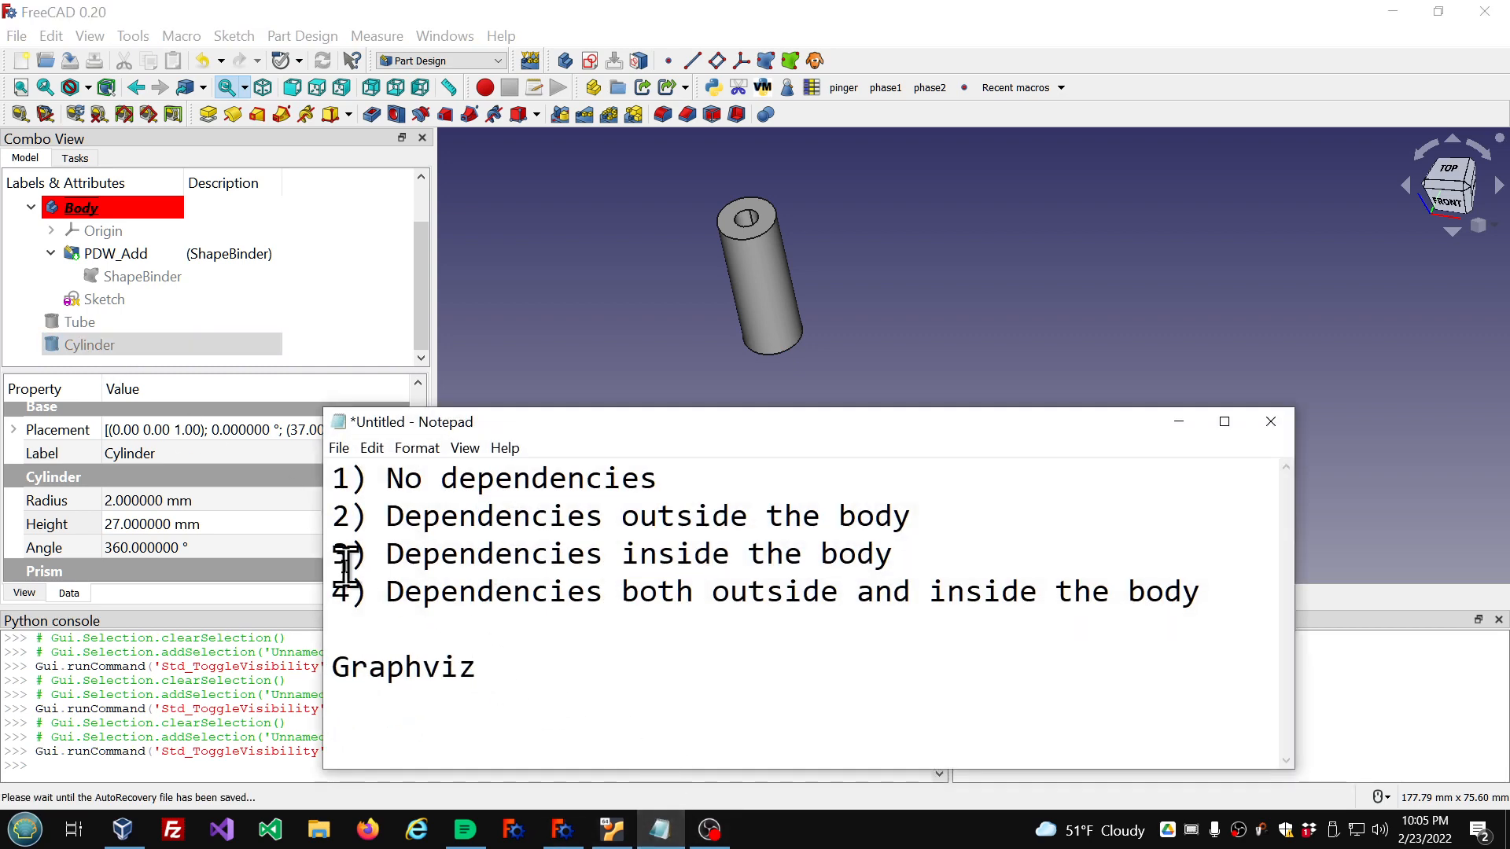
drag(911, 557, 305, 515)
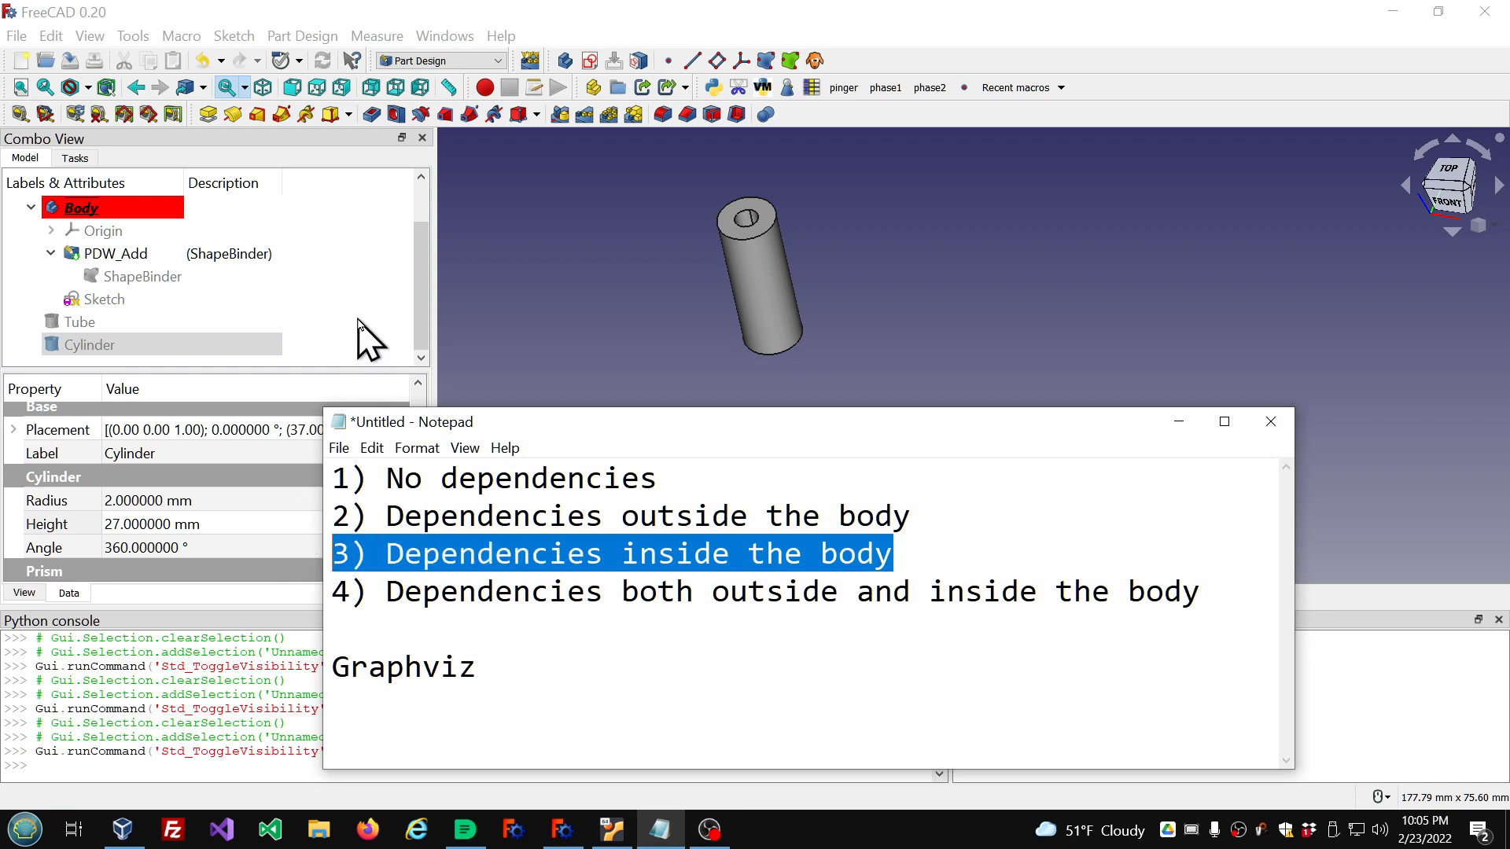
click(370, 337)
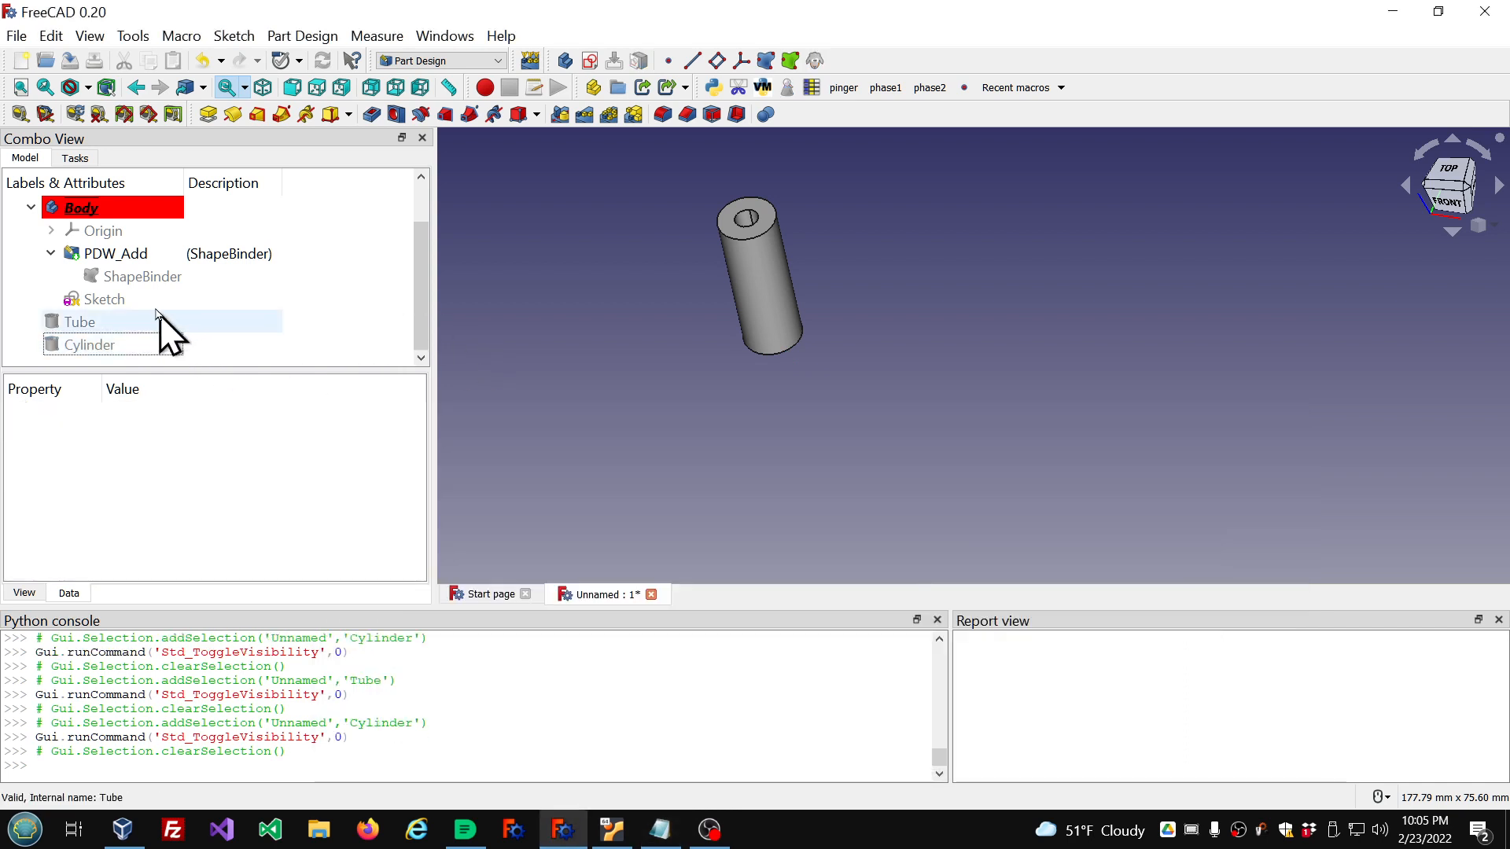
Step: Delete the PDW_Add wrapper and the released ShapeBinder
click(128, 255)
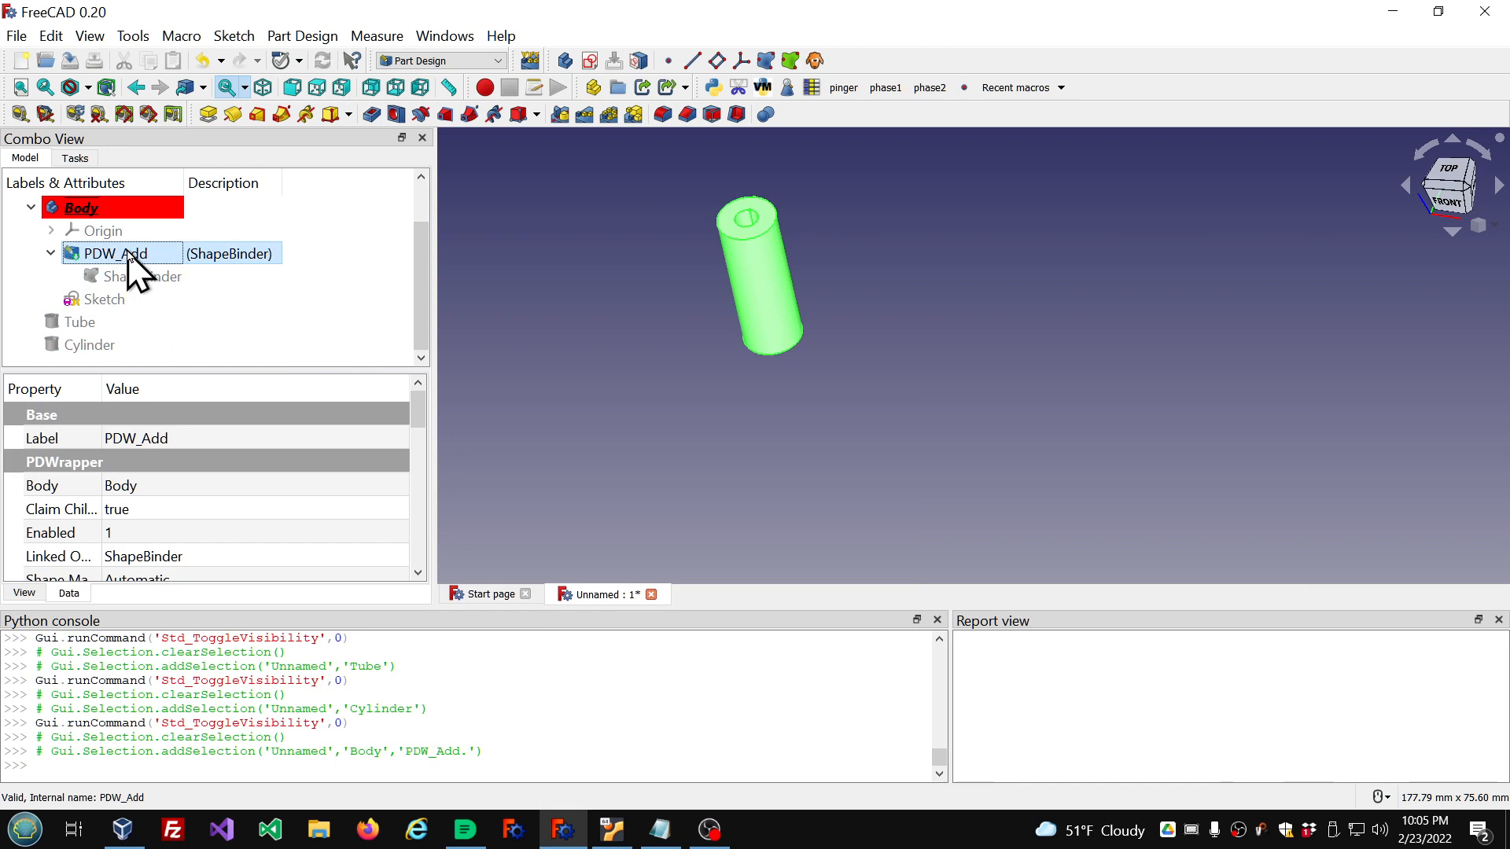
key(Delete)
click(103, 346)
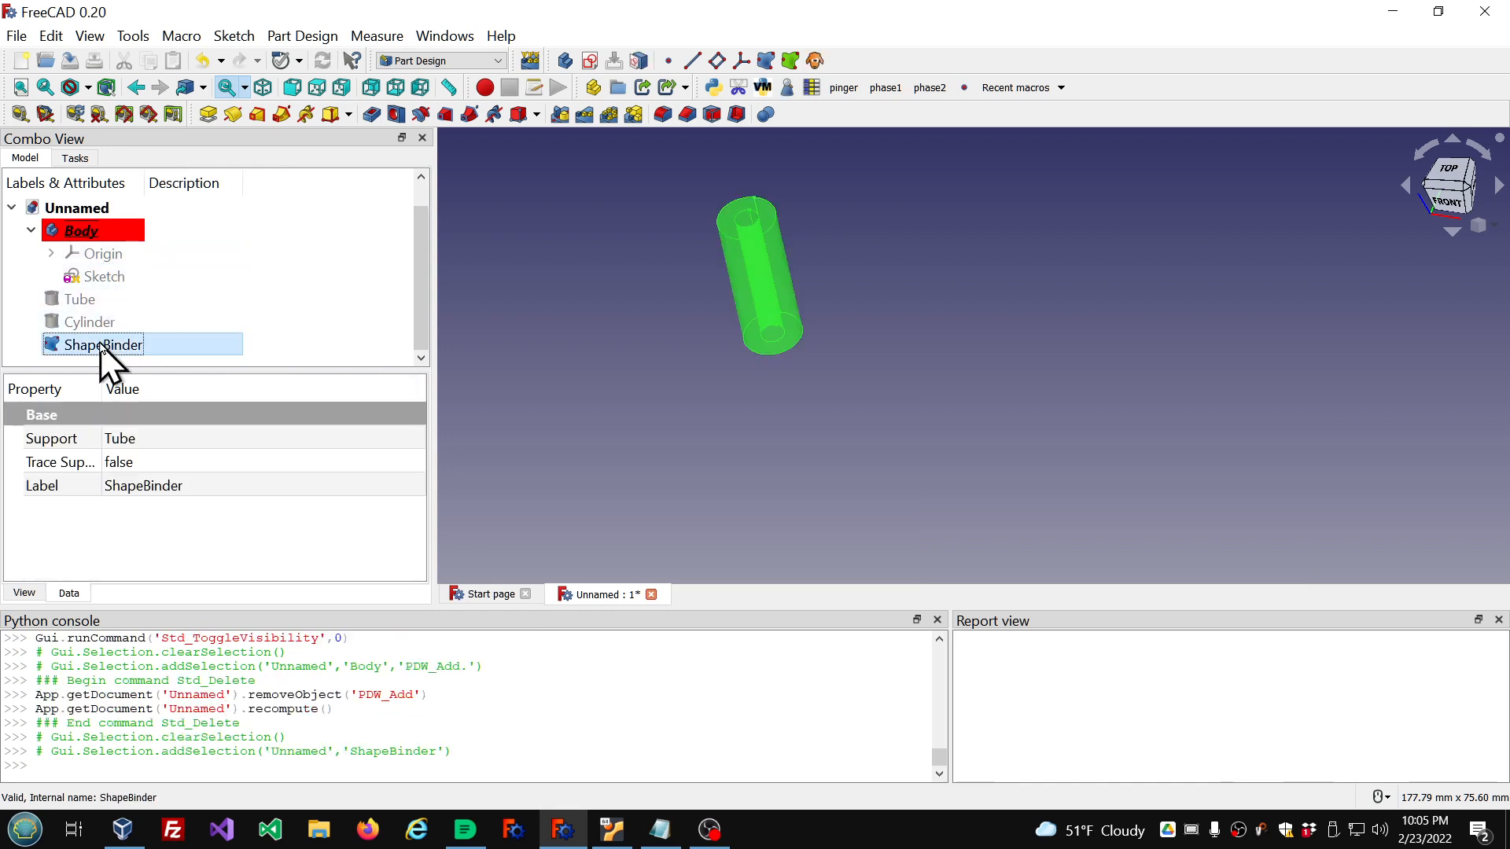
key(Delete)
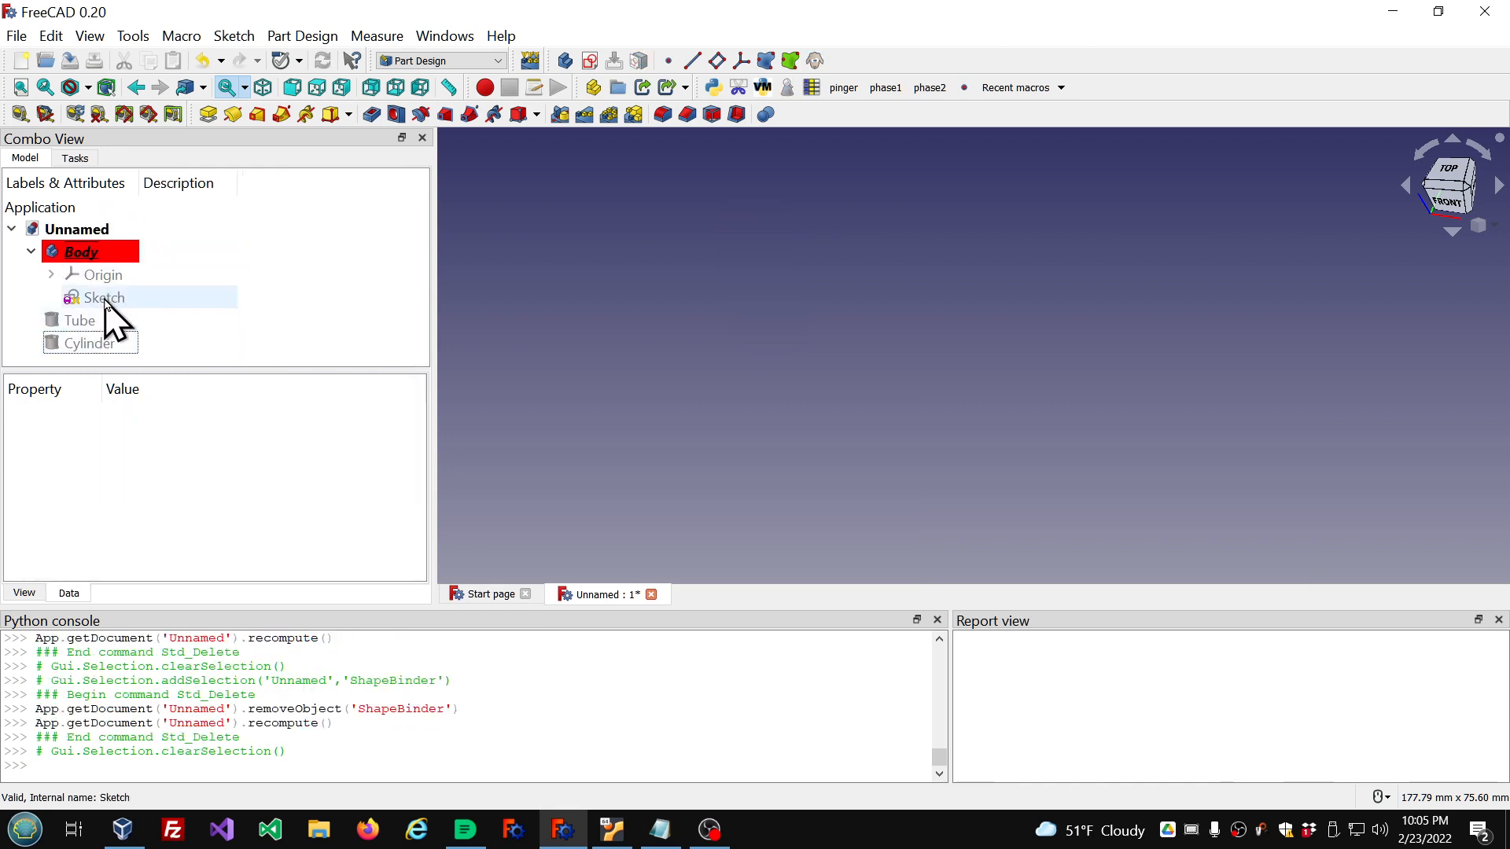
Step: Make the Tube and the Cylinder outside the Body visible
click(99, 320)
key(space)
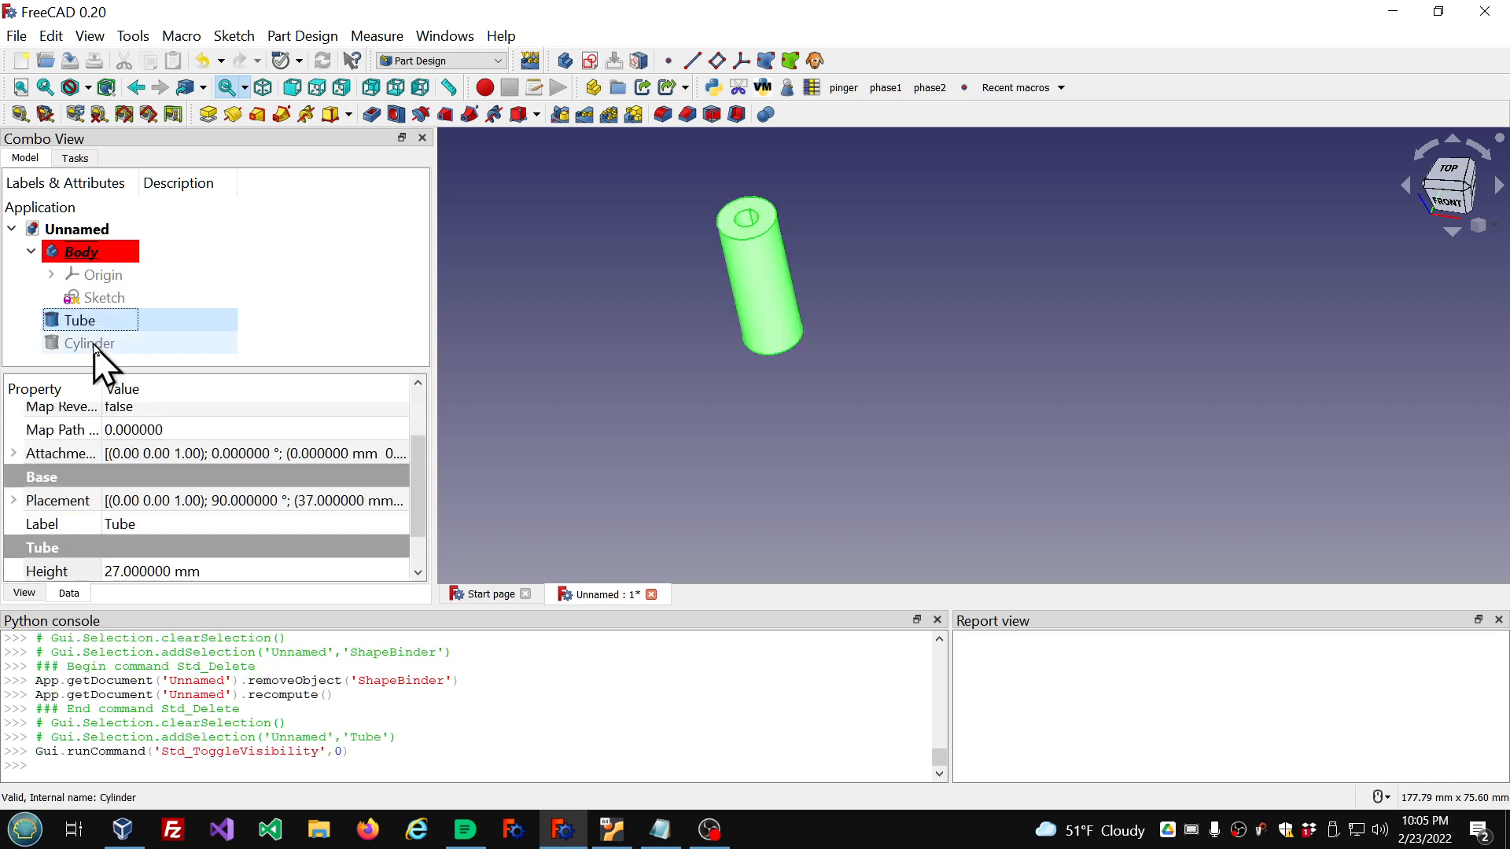
click(93, 346)
key(space)
scroll(537, 346, down, 3)
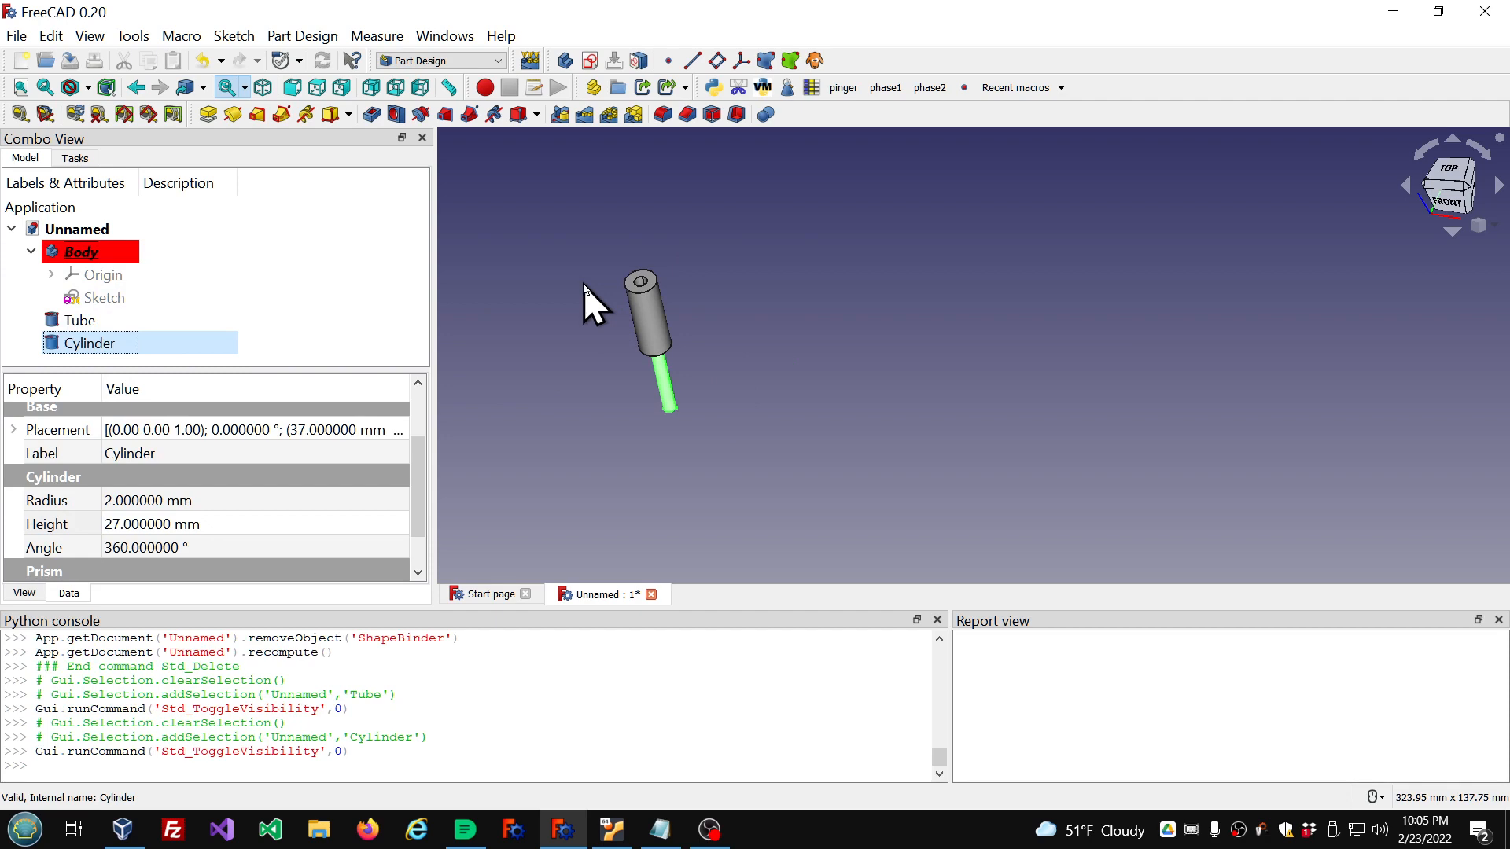
Step: Pad the Body's Sketch by 10 mm along the sketch normal in the Part Design workbench
click(498, 61)
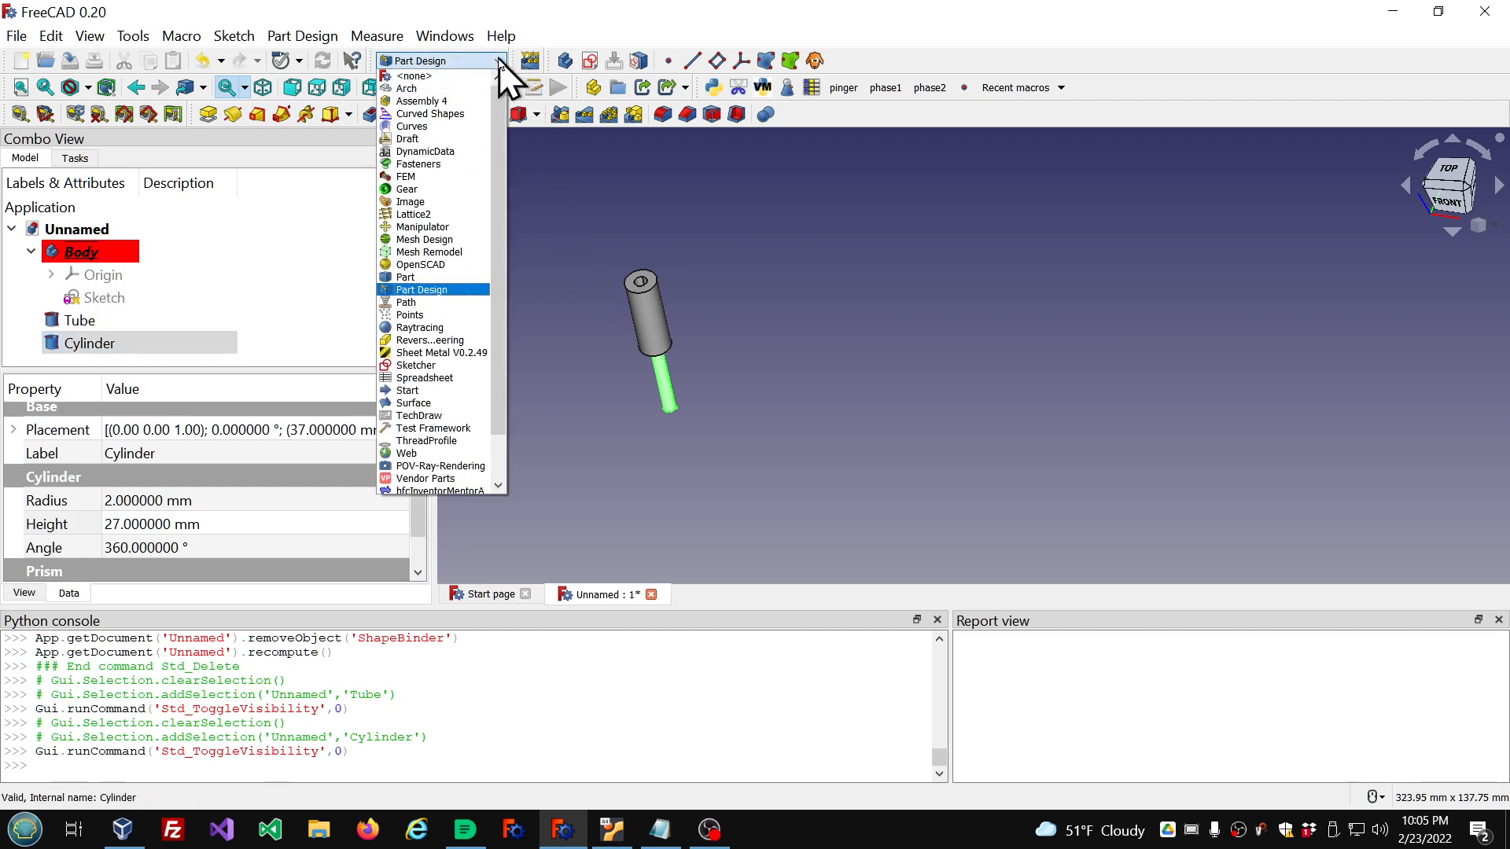
click(423, 279)
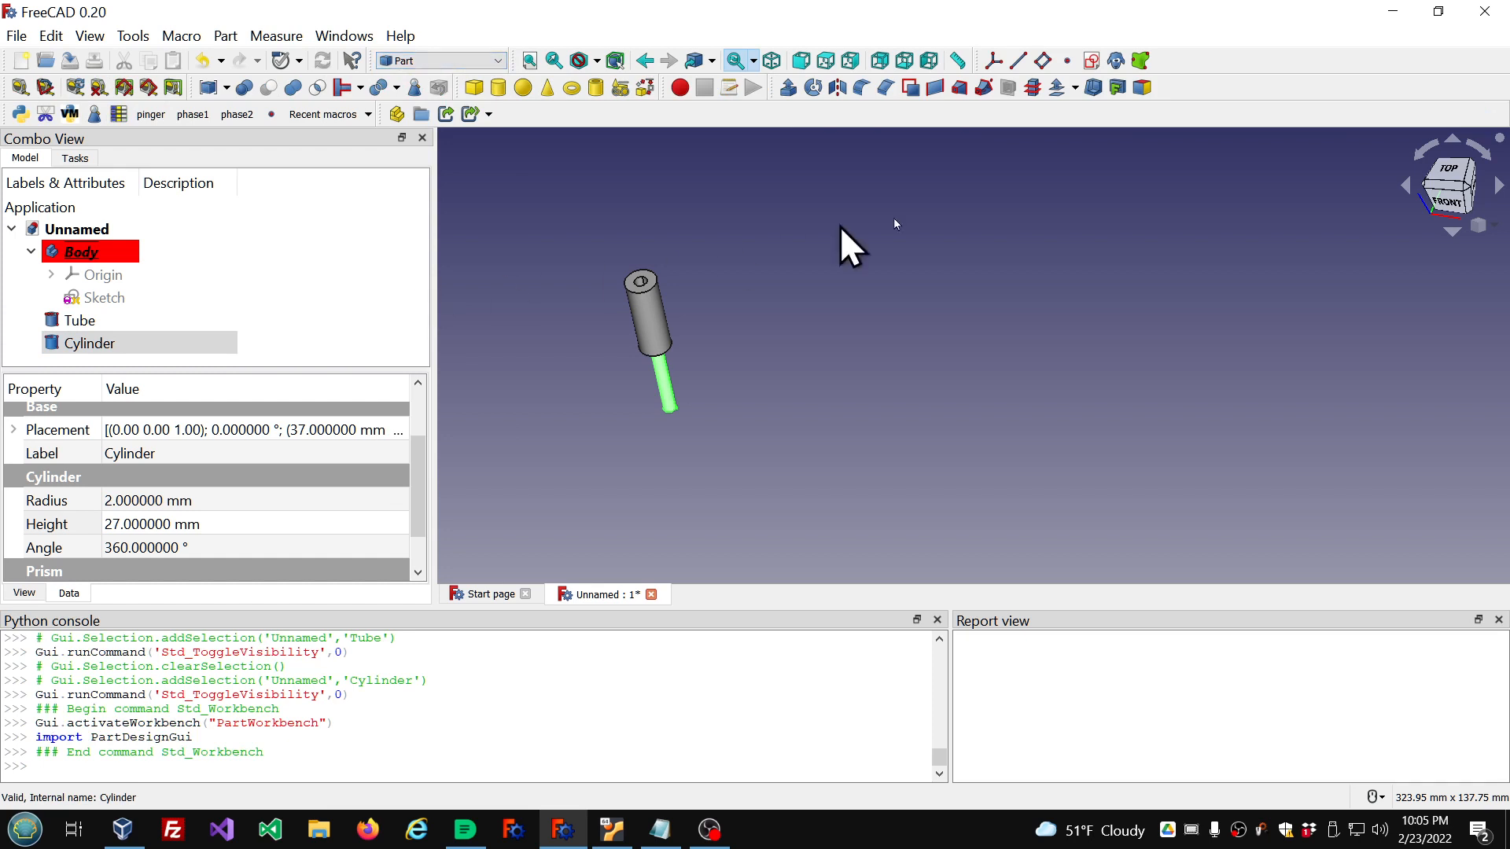
click(94, 299)
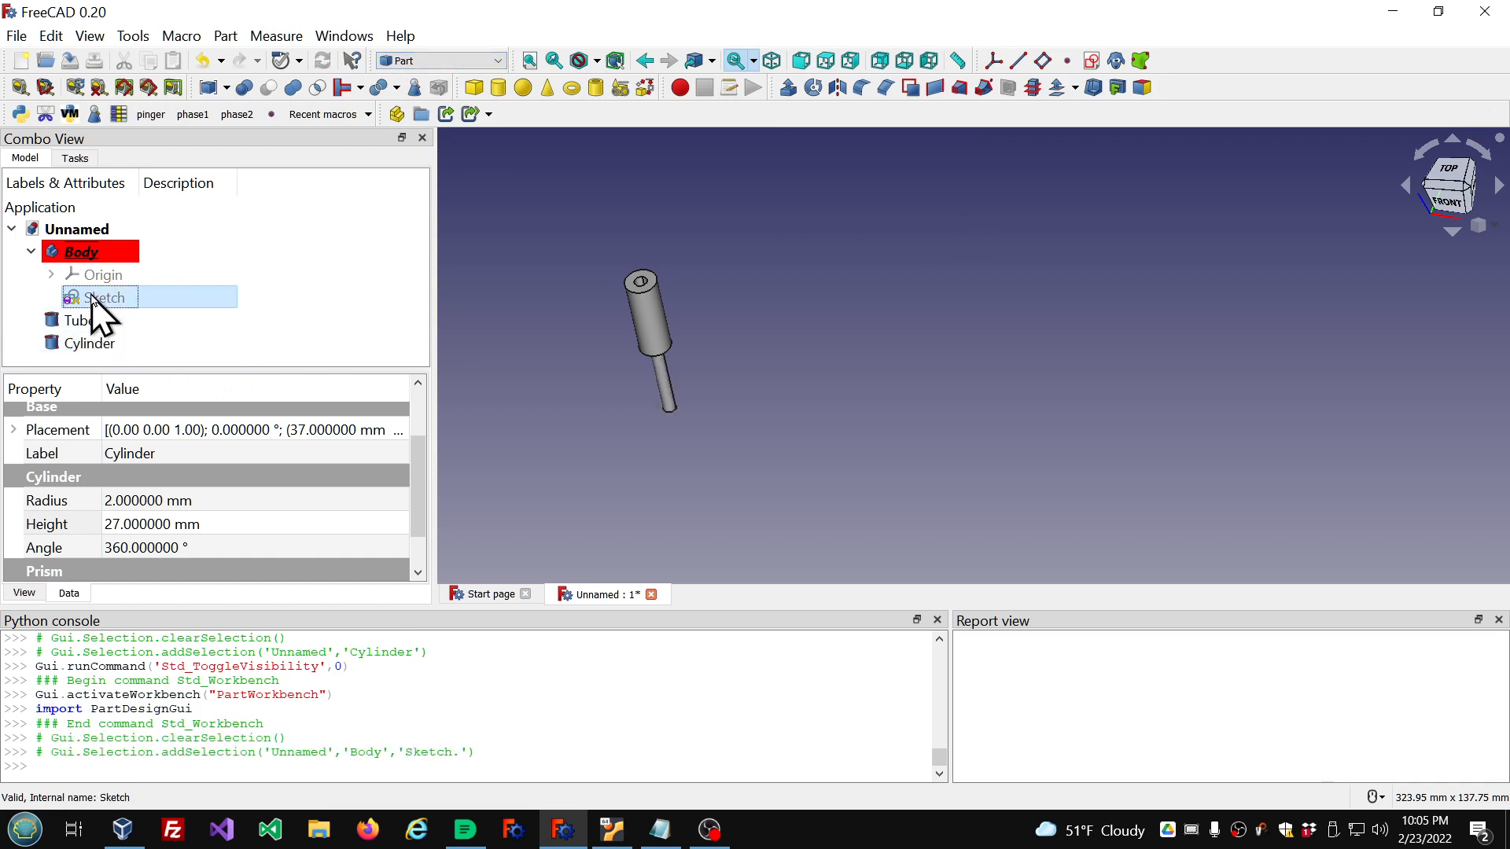
click(469, 66)
click(453, 297)
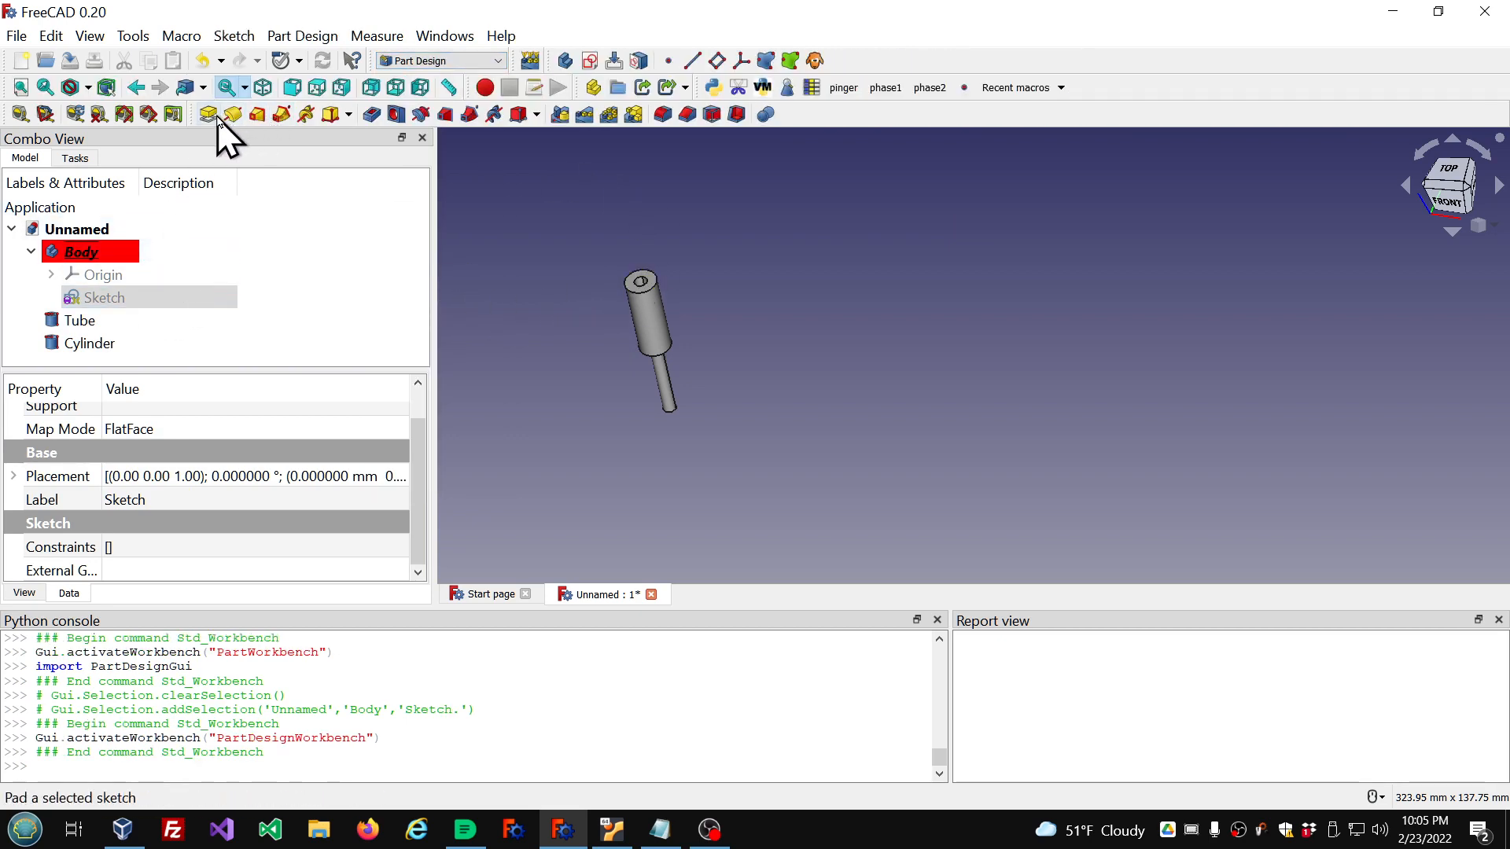
click(207, 115)
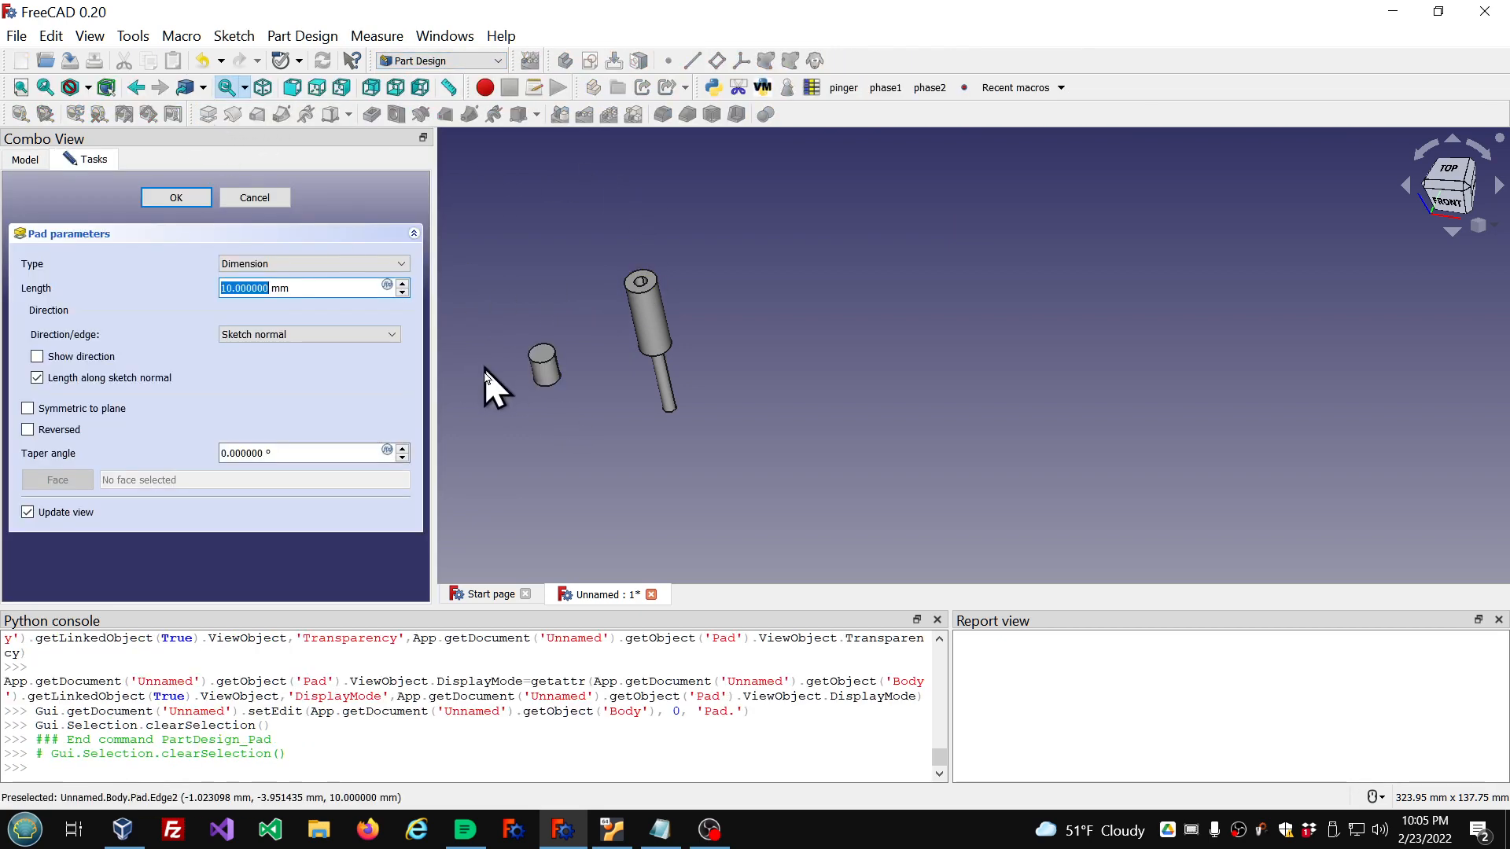
scroll(499, 379, up, 2)
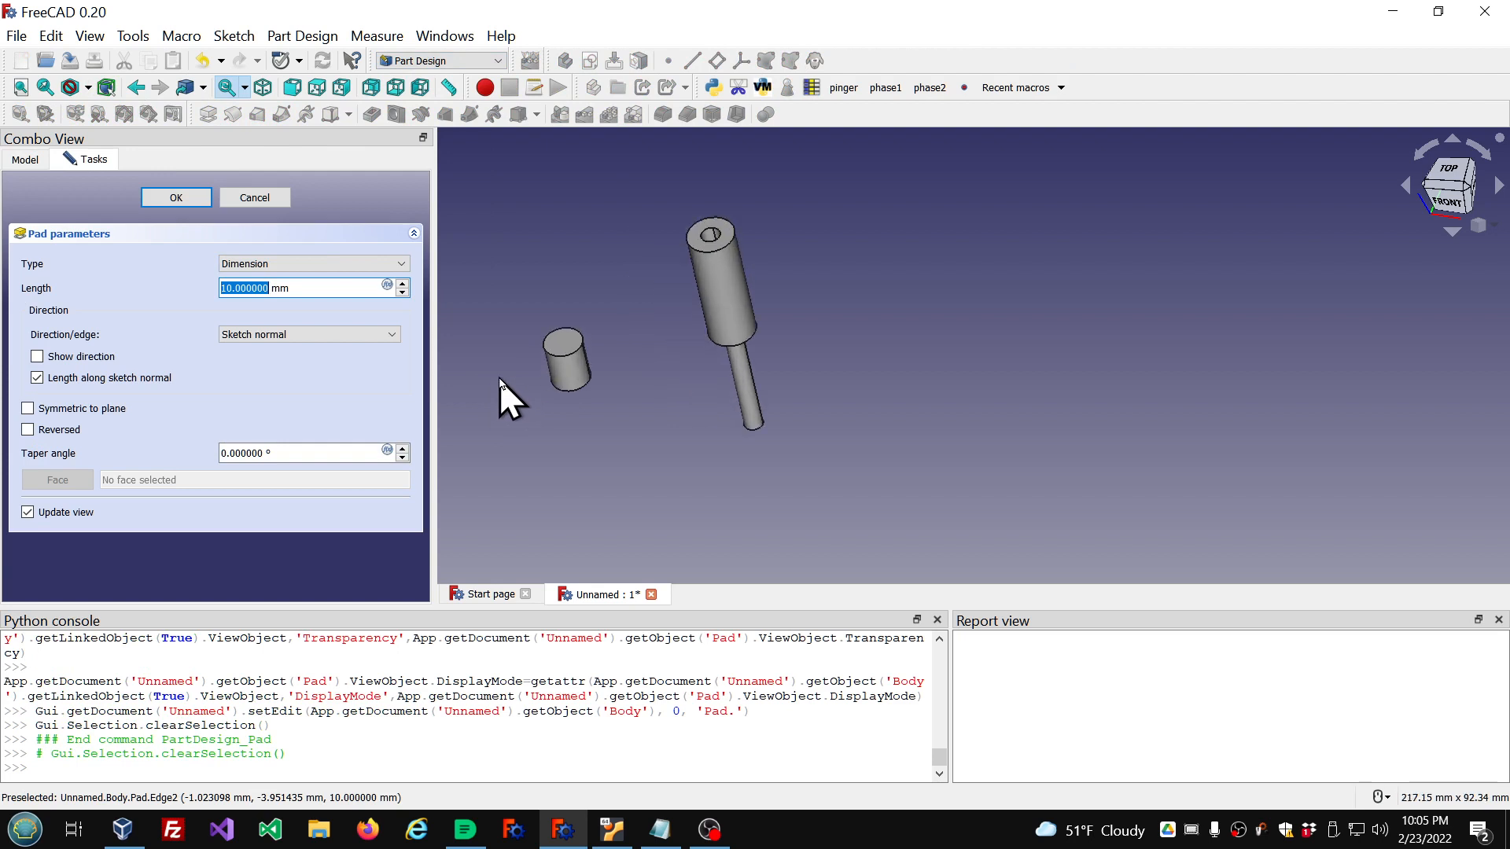
click(175, 198)
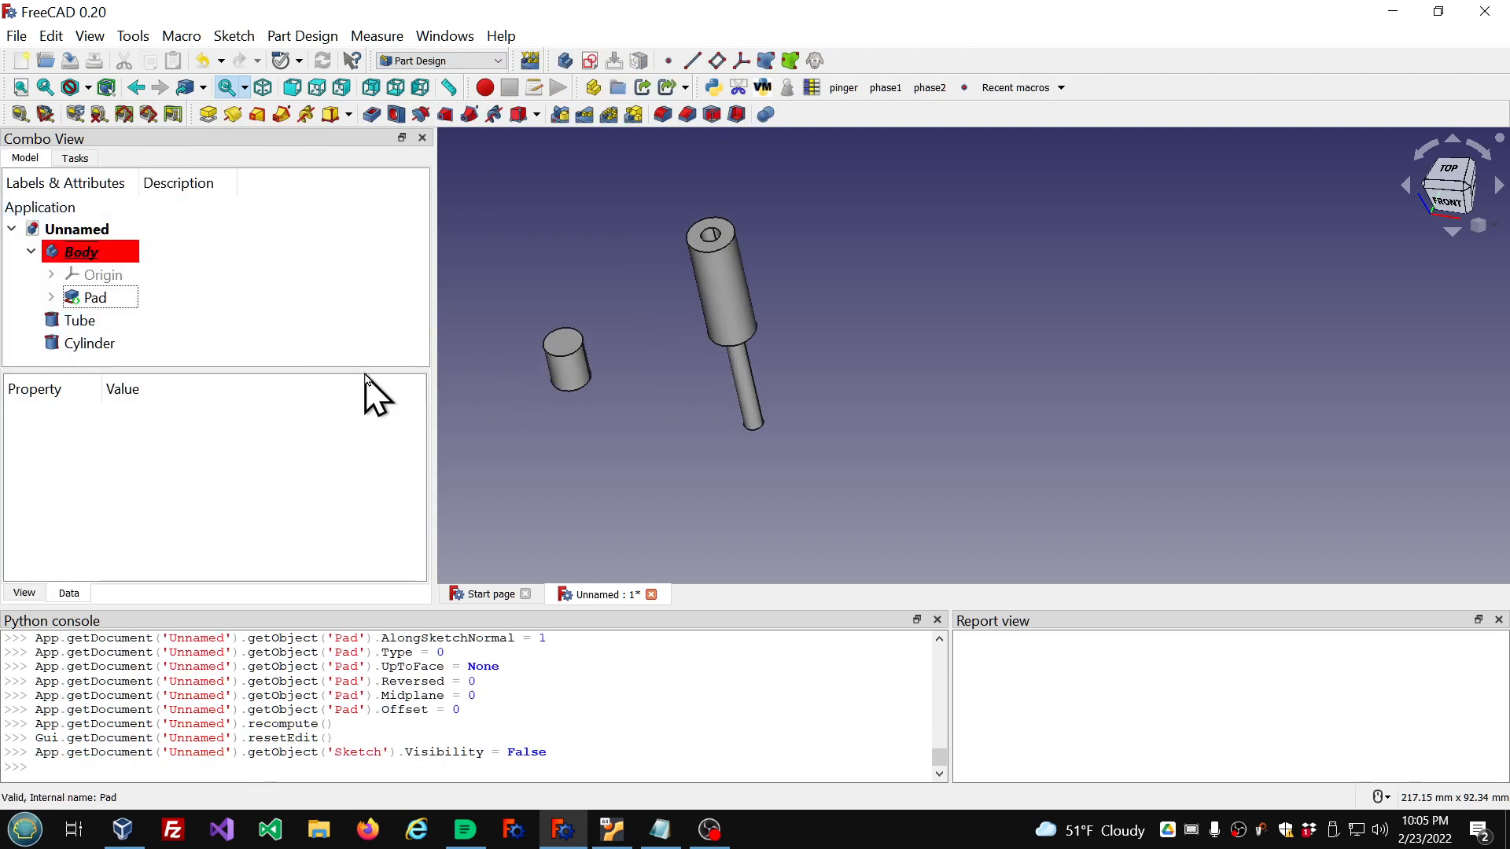
click(79, 321)
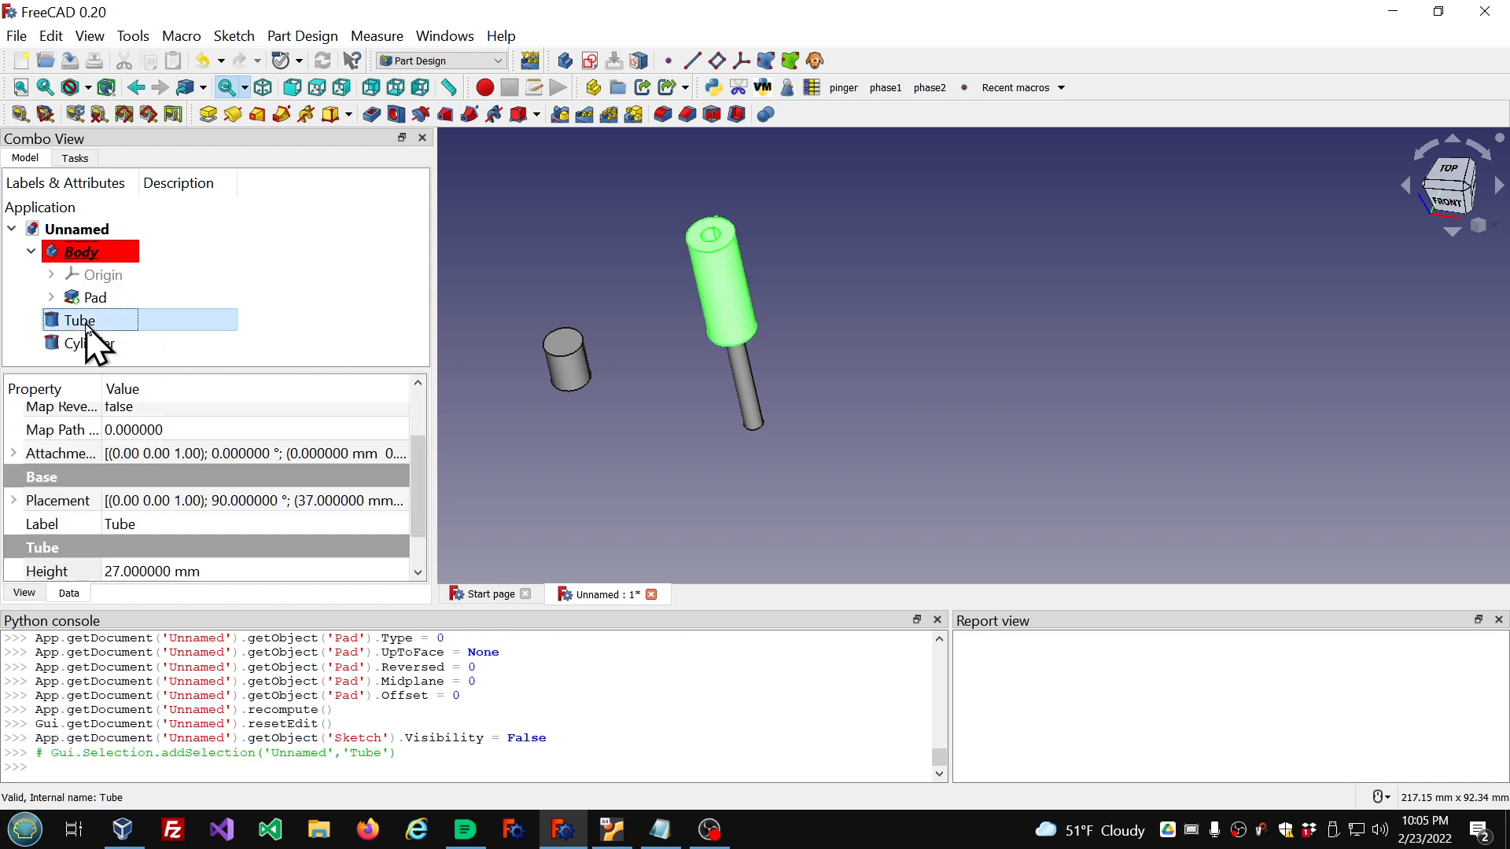
scroll(327, 452, up, 2)
click(341, 463)
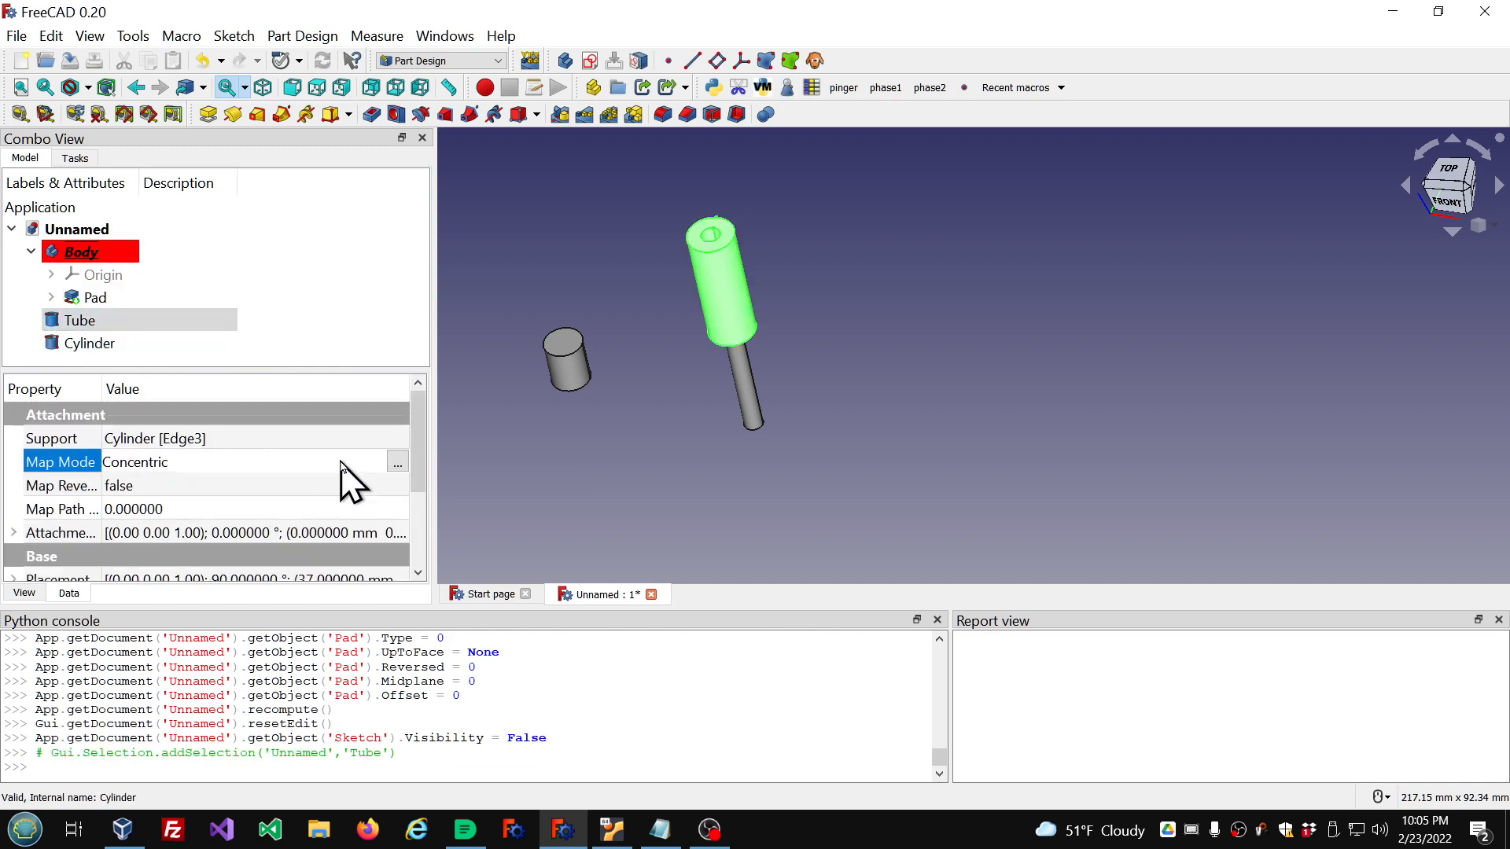
click(397, 462)
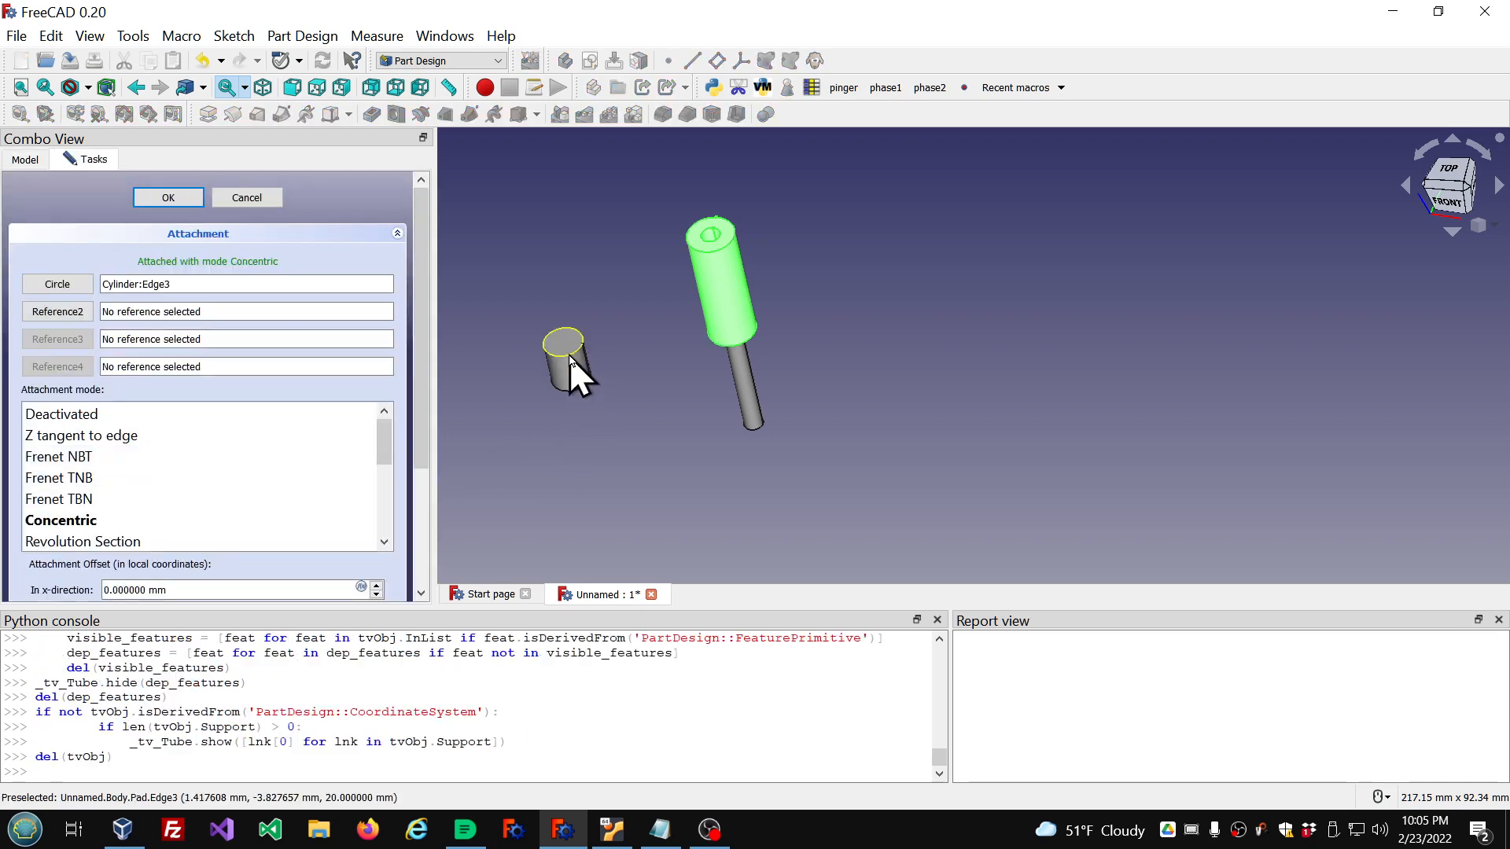
click(244, 198)
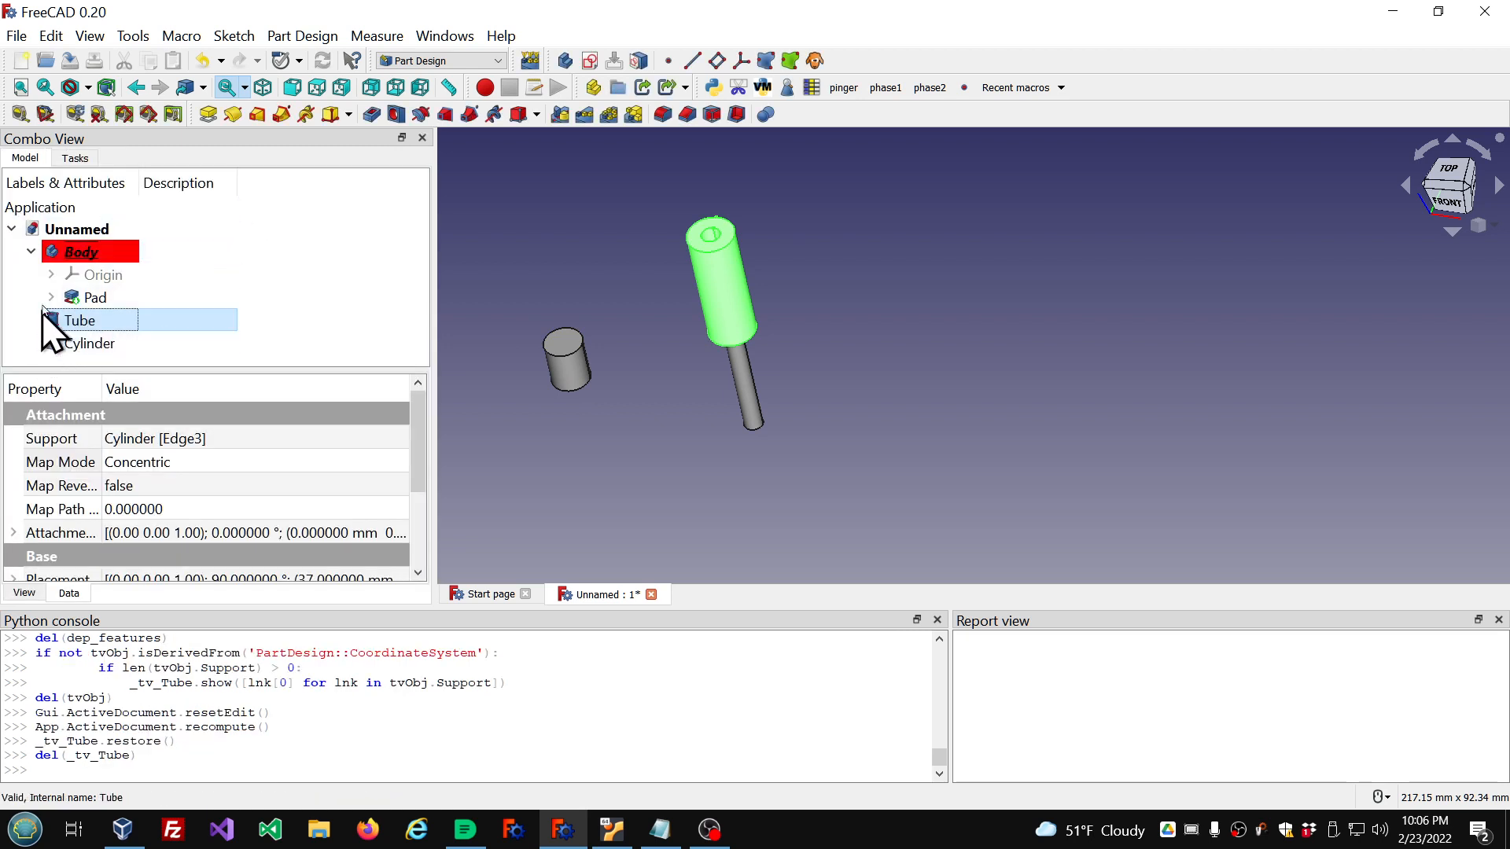
Step: Show the Body's Origin and recompute the Pad with its Reversed property set to true
click(79, 275)
key(space)
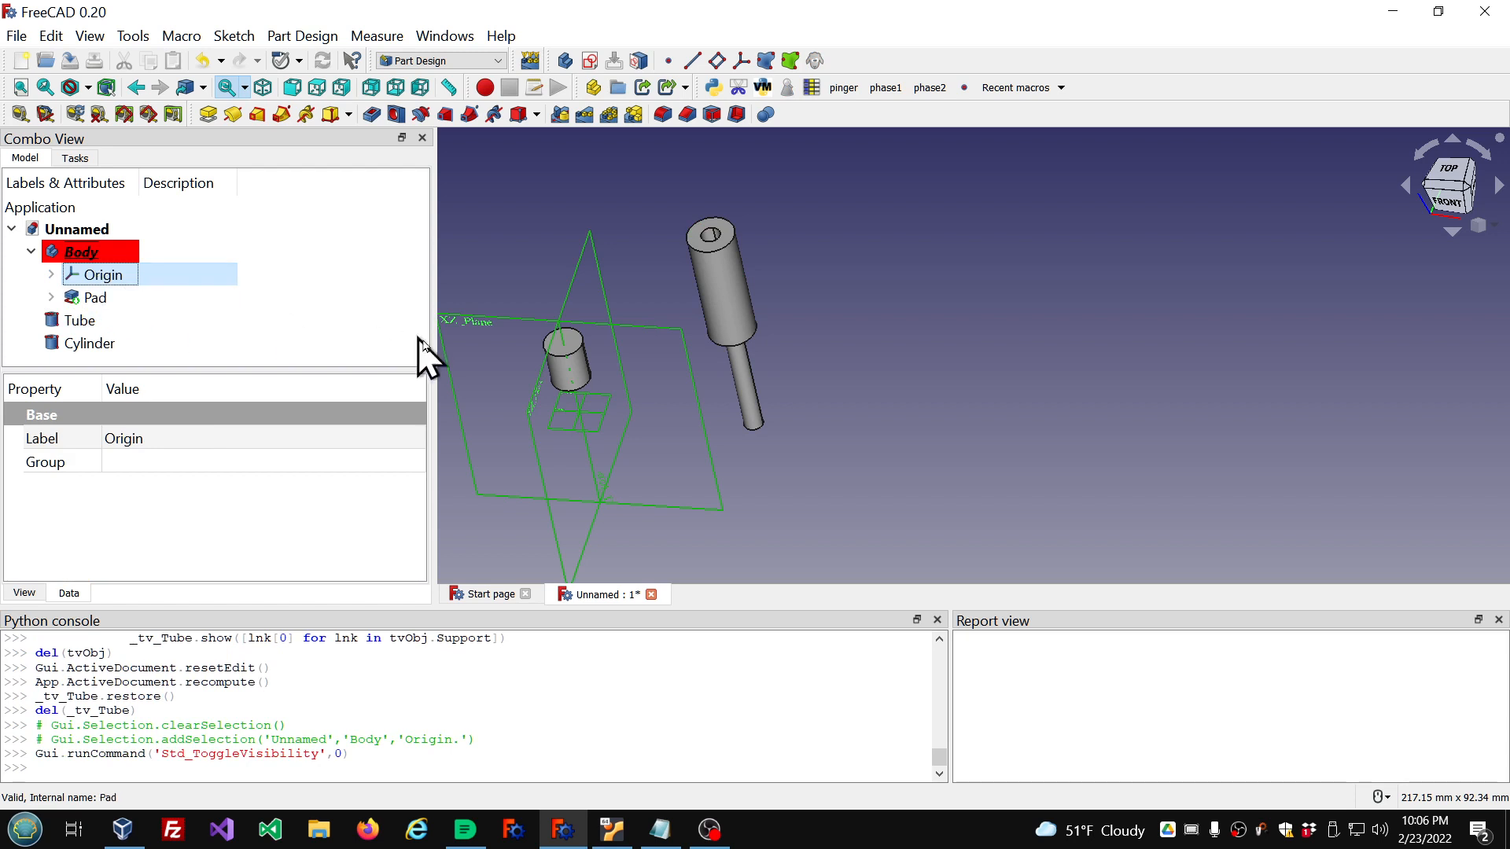
click(110, 297)
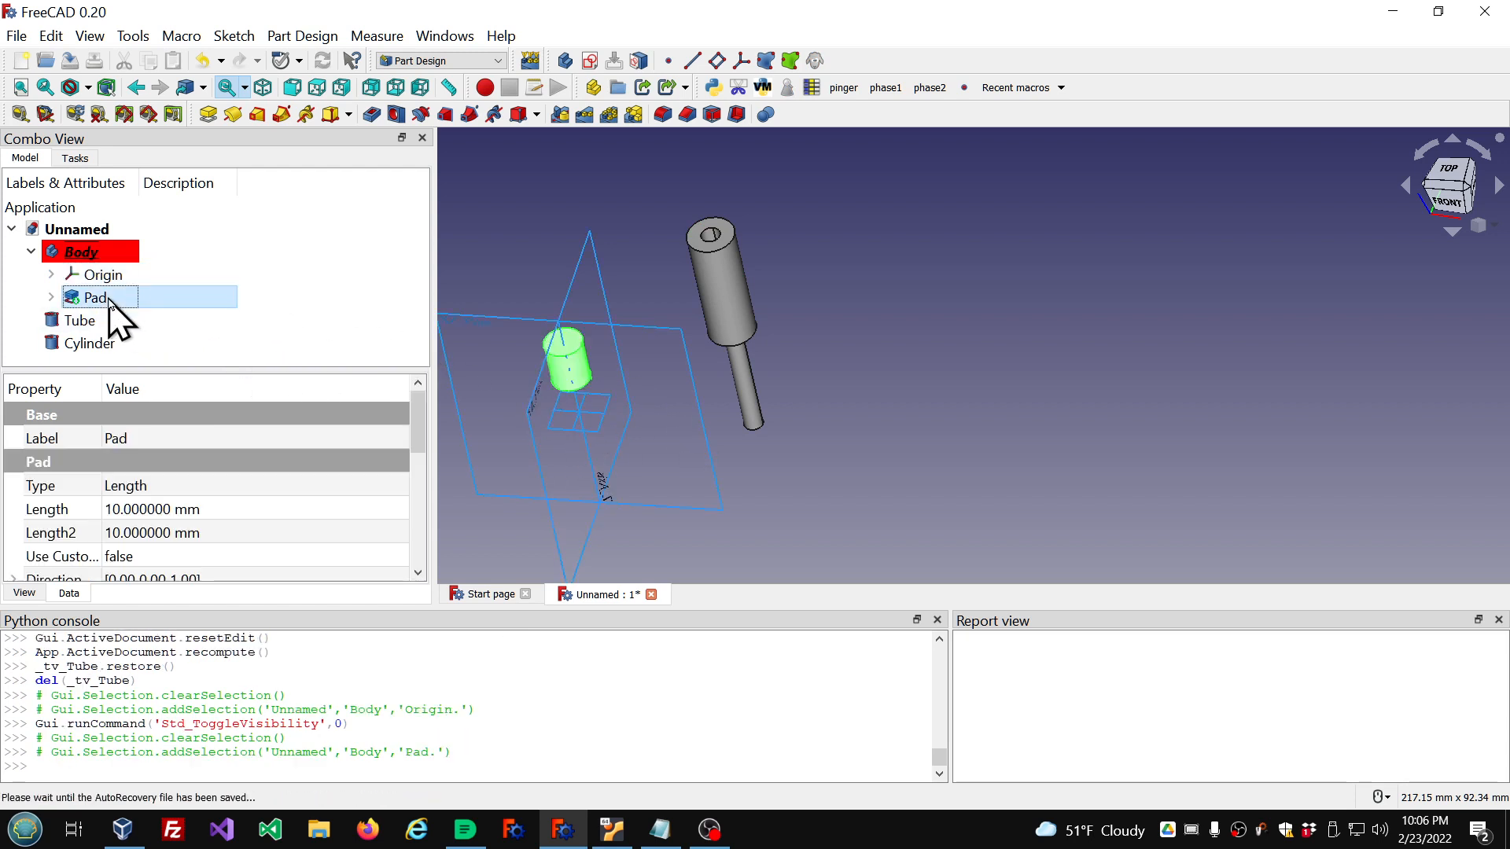
scroll(232, 562, down, 2)
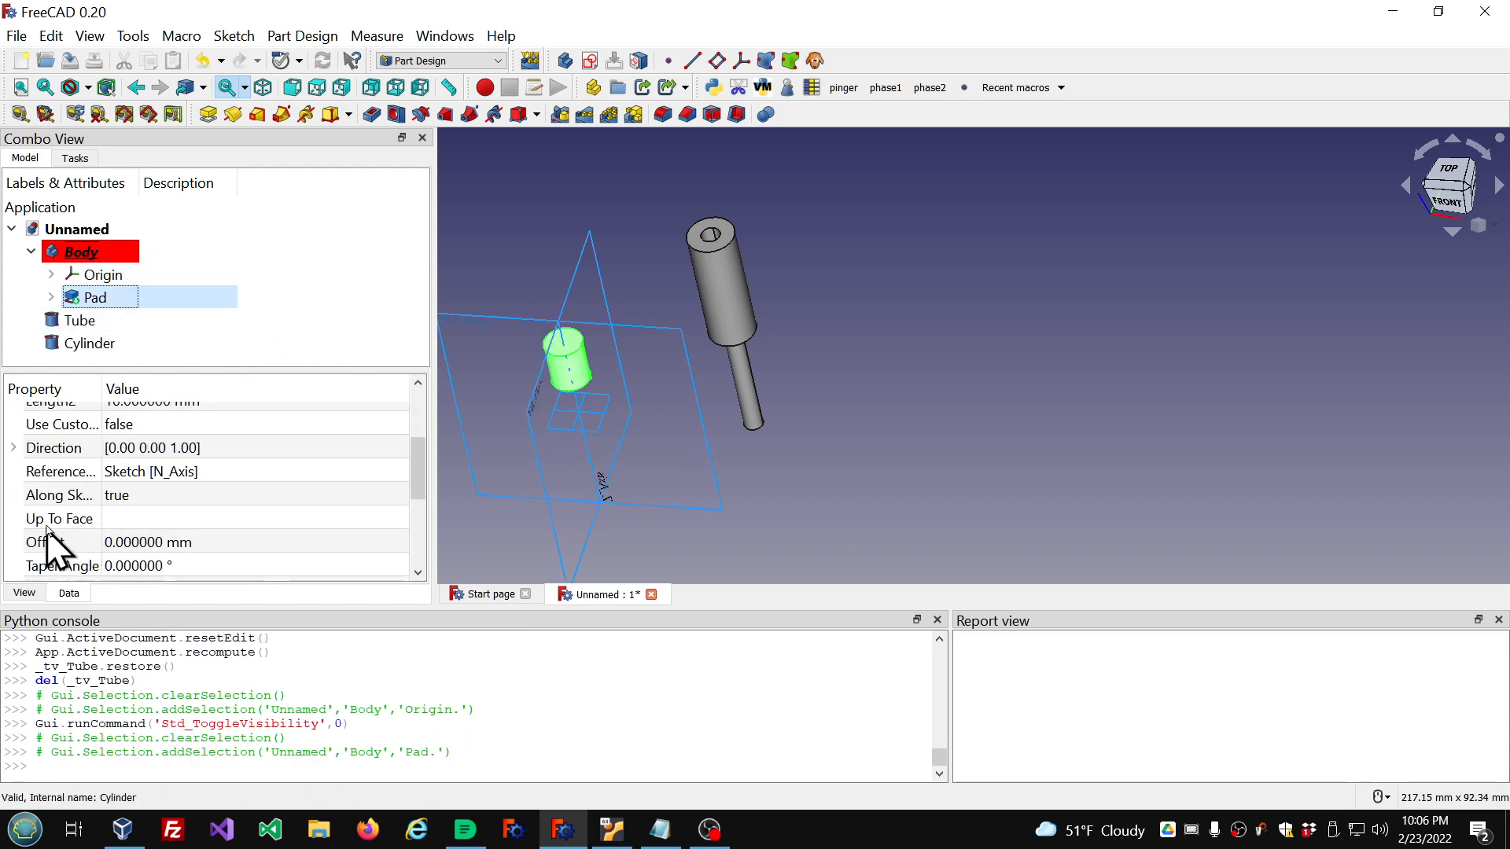
scroll(24, 503, down, 2)
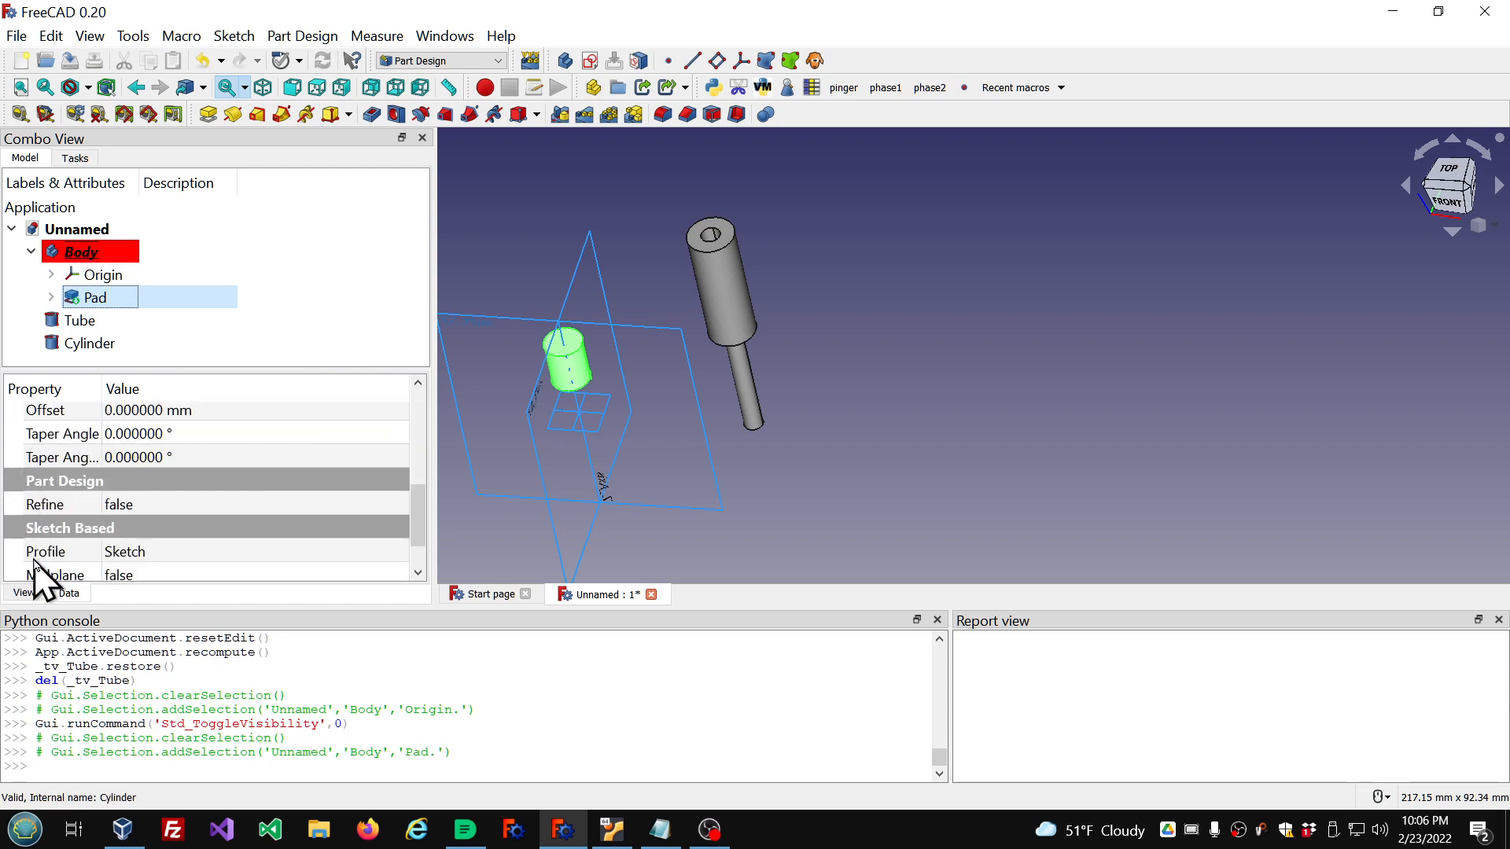
scroll(34, 565, down, 1)
click(161, 548)
scroll(160, 548, down, 1)
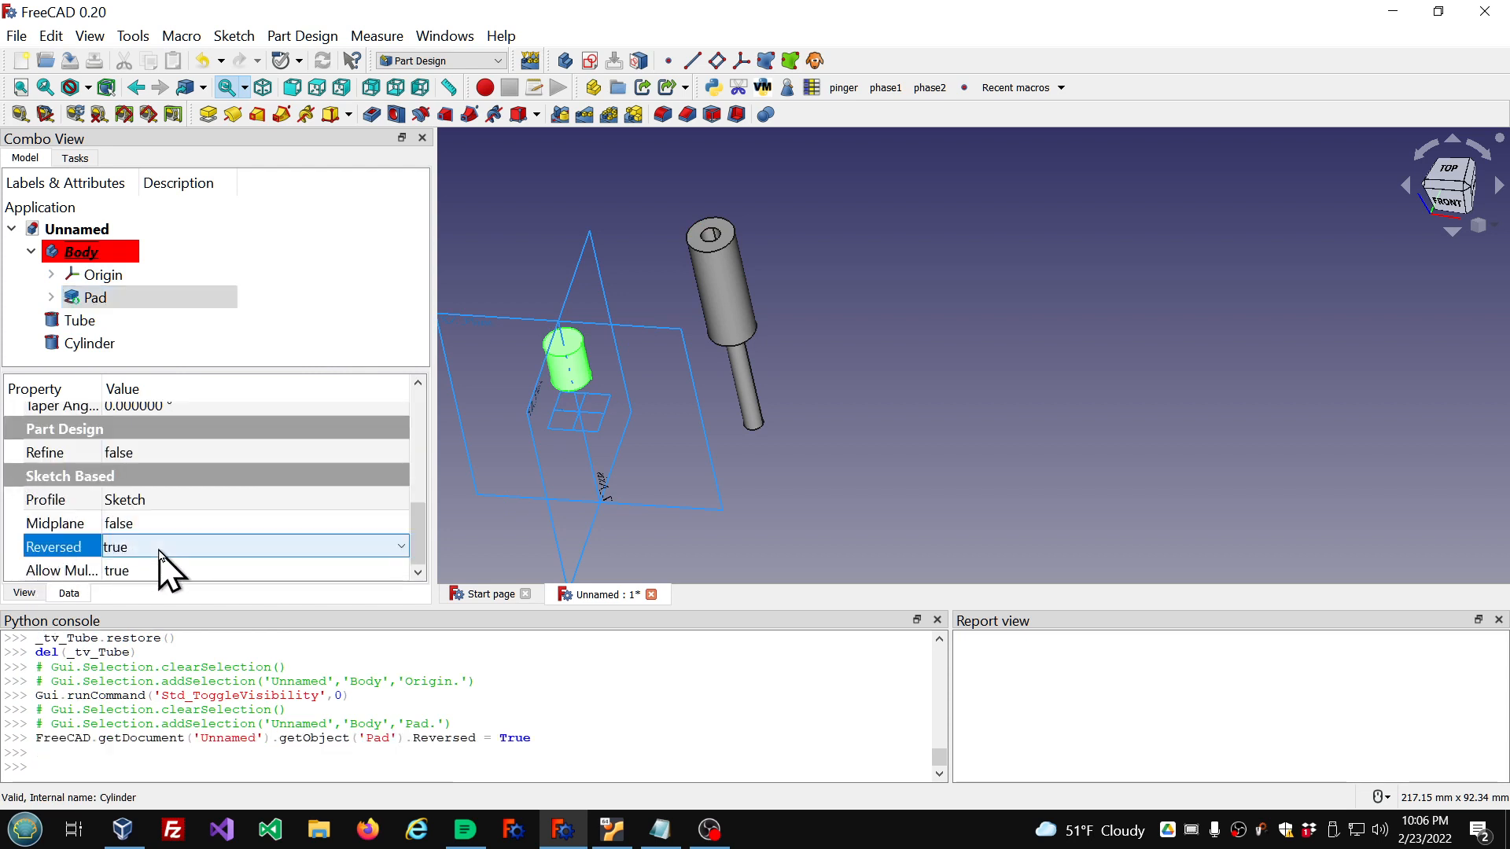
click(309, 228)
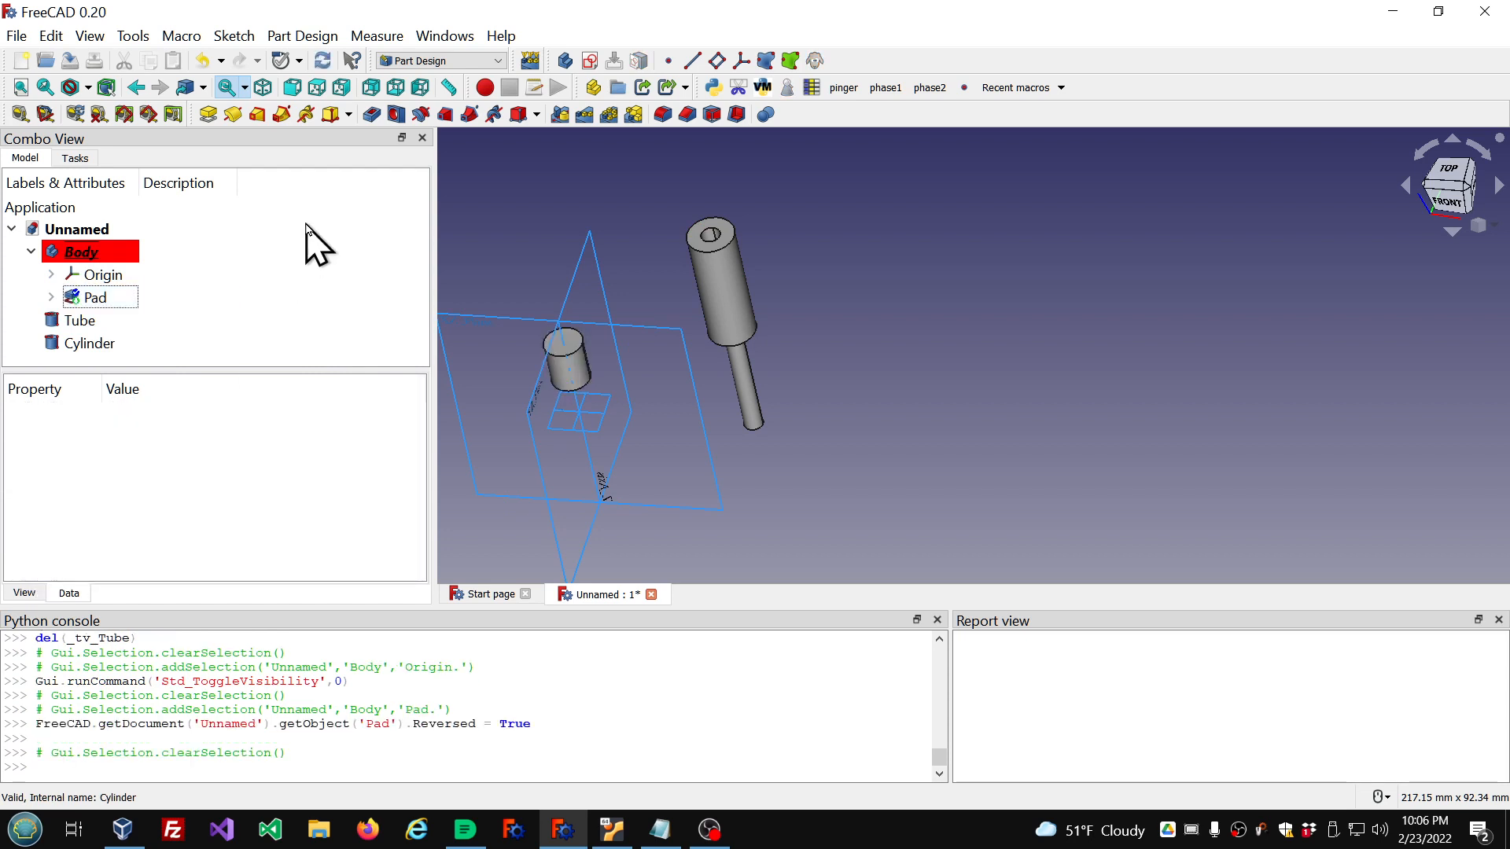
click(325, 63)
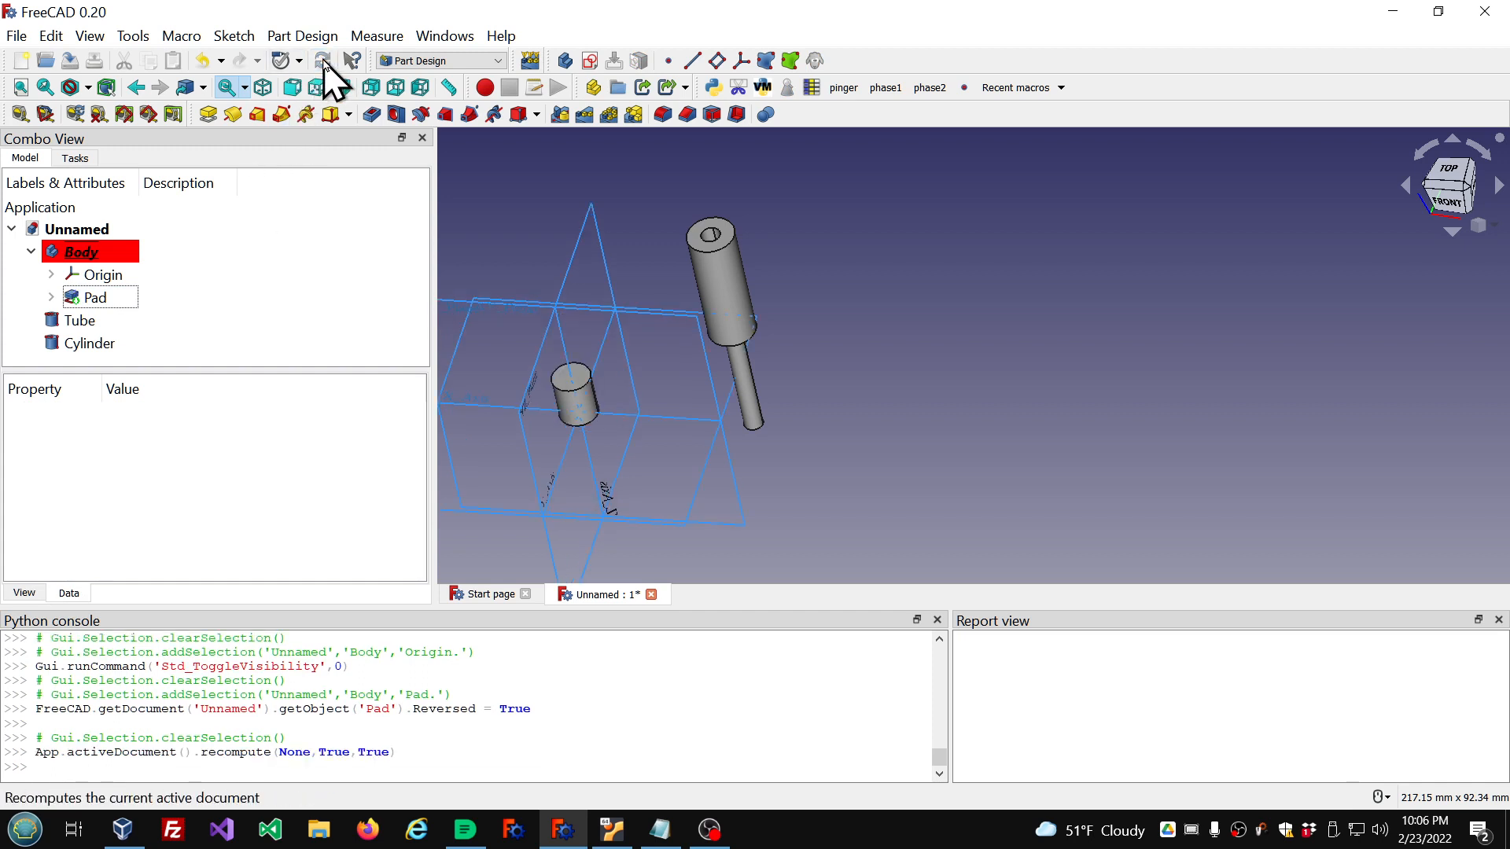
Step: Attach the Pad's Sketch to the Body's XY_Plane using the Plane face attachment mode
middle_drag(549, 368, 540, 418)
scroll(542, 440, down, 4)
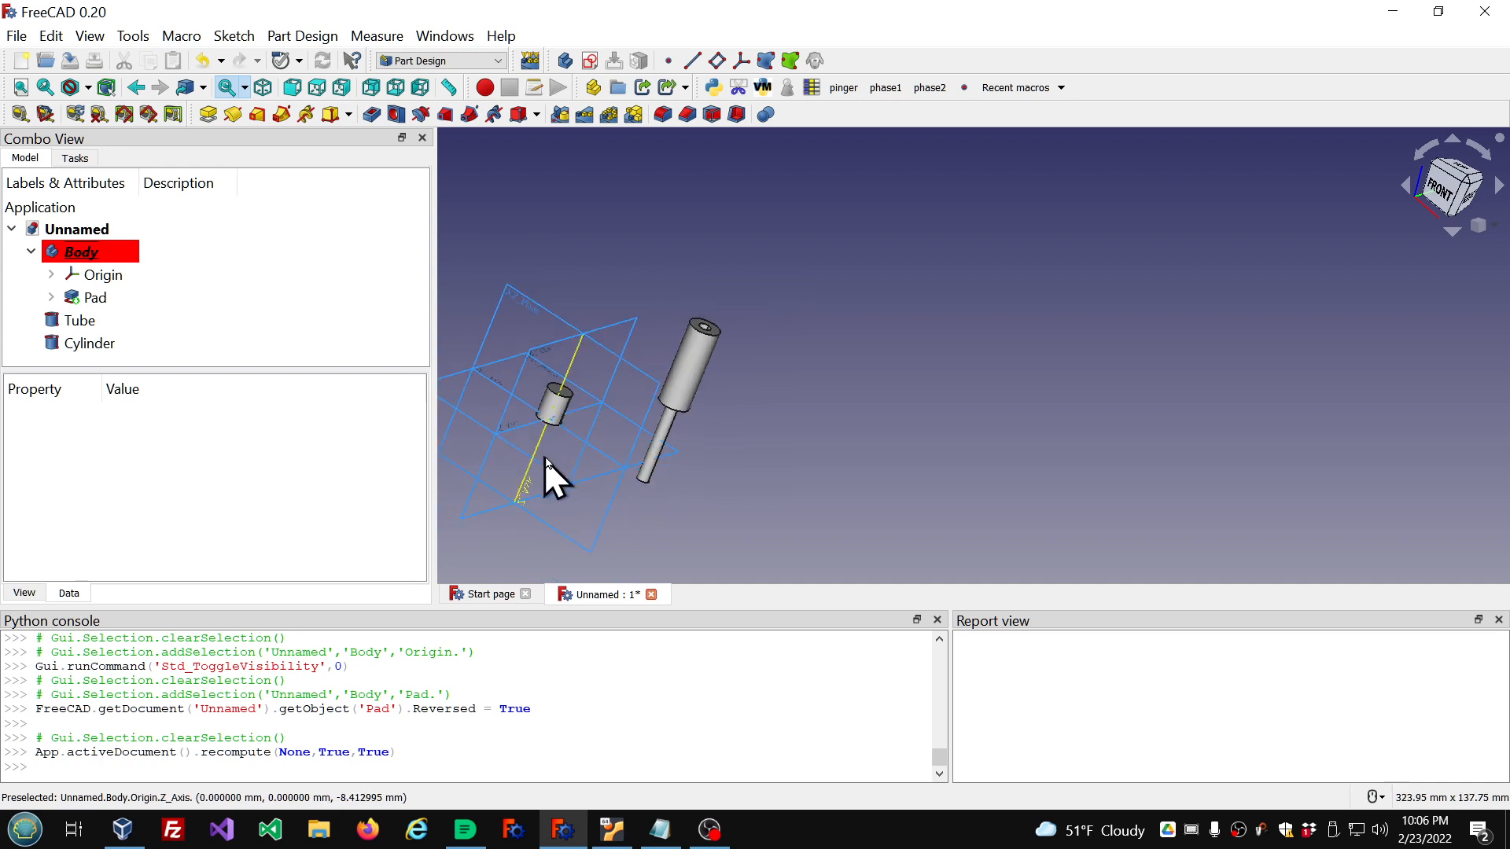
scroll(566, 425, up, 7)
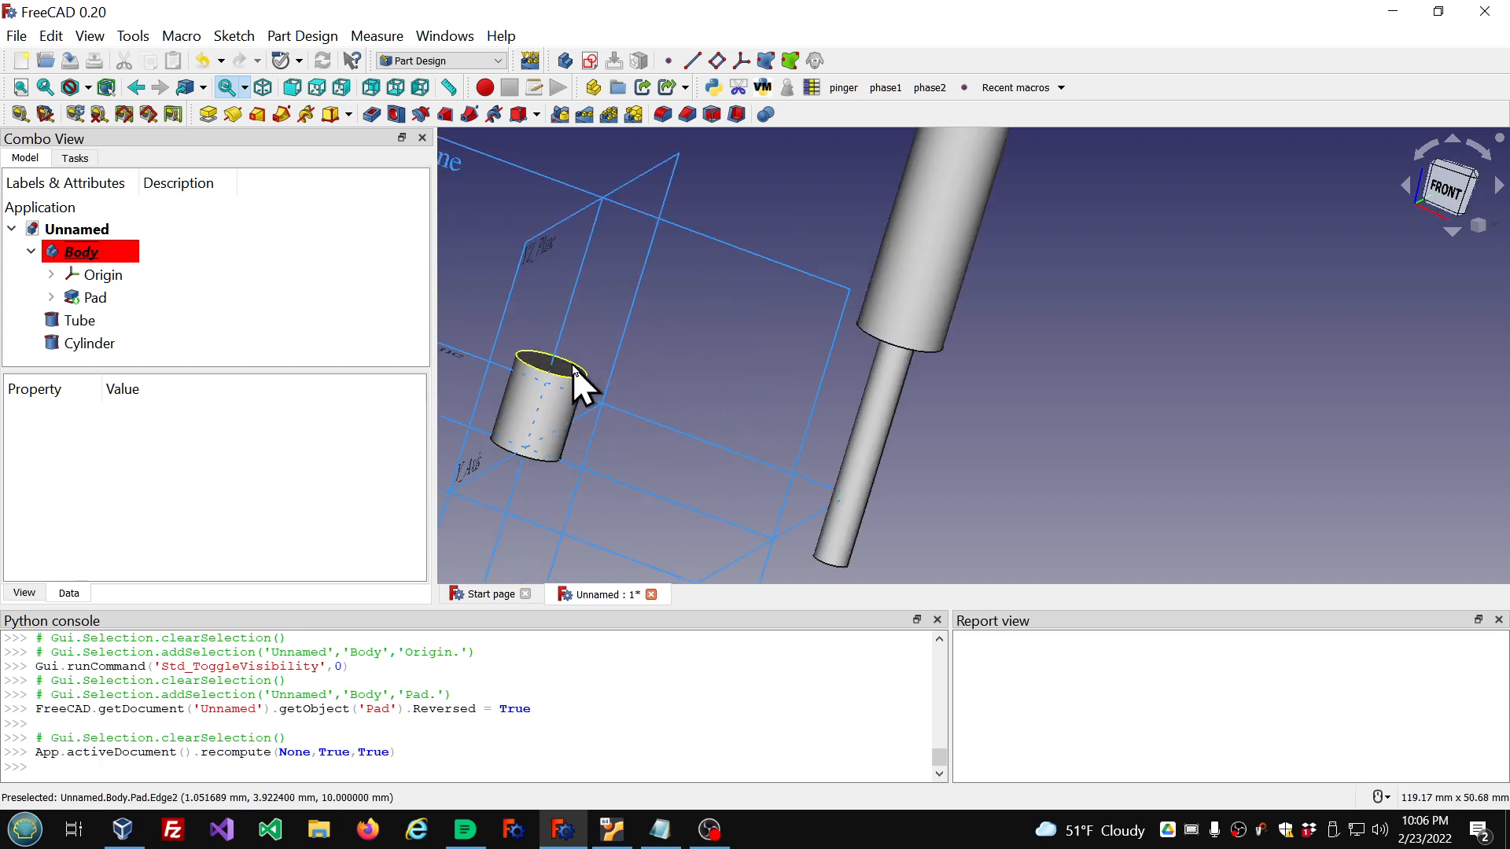
click(50, 297)
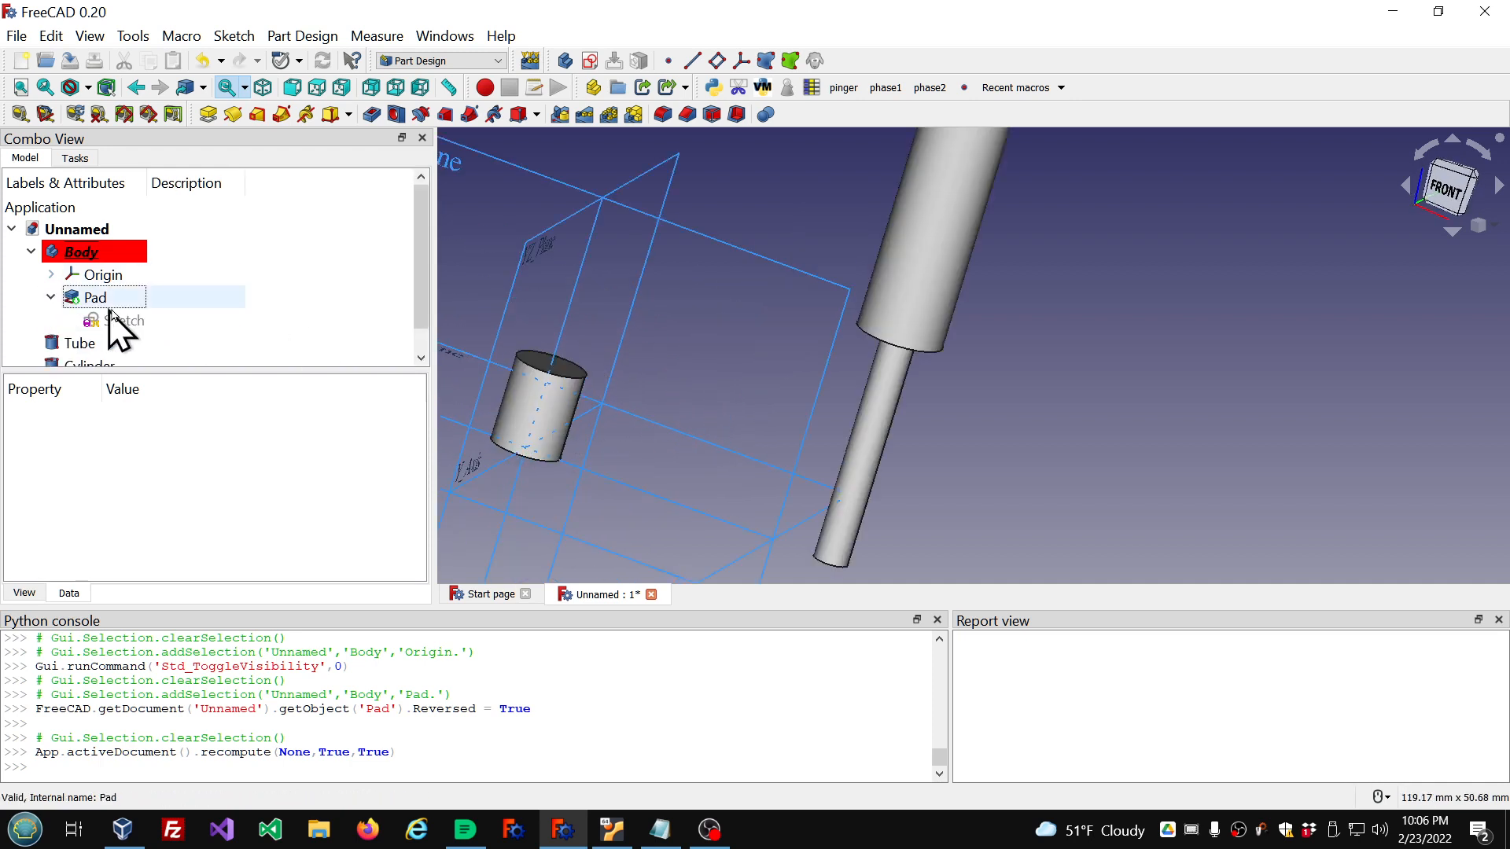
click(120, 320)
click(210, 463)
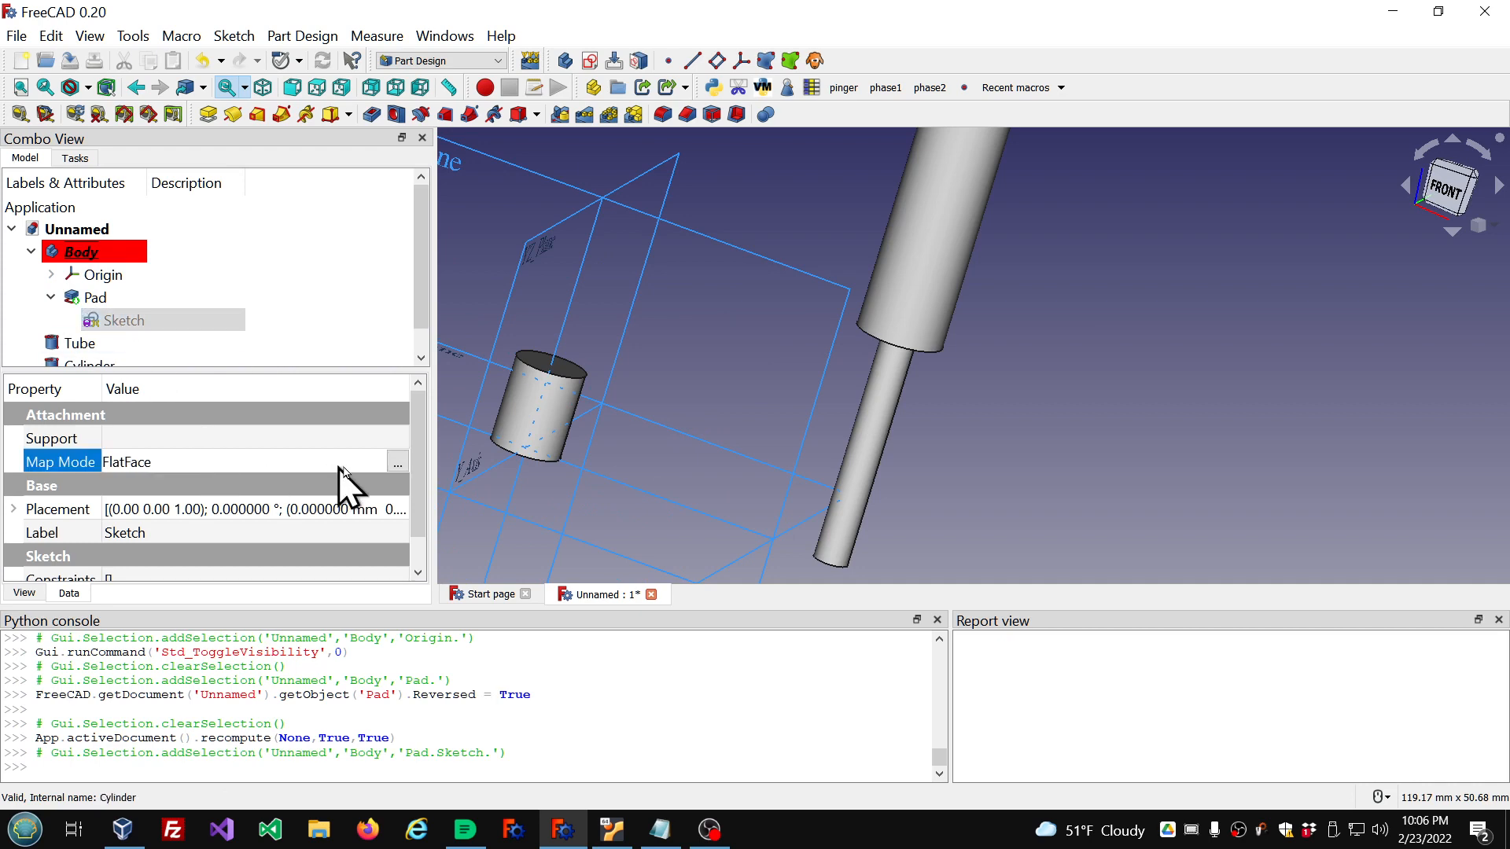
click(399, 462)
scroll(738, 343, down, 5)
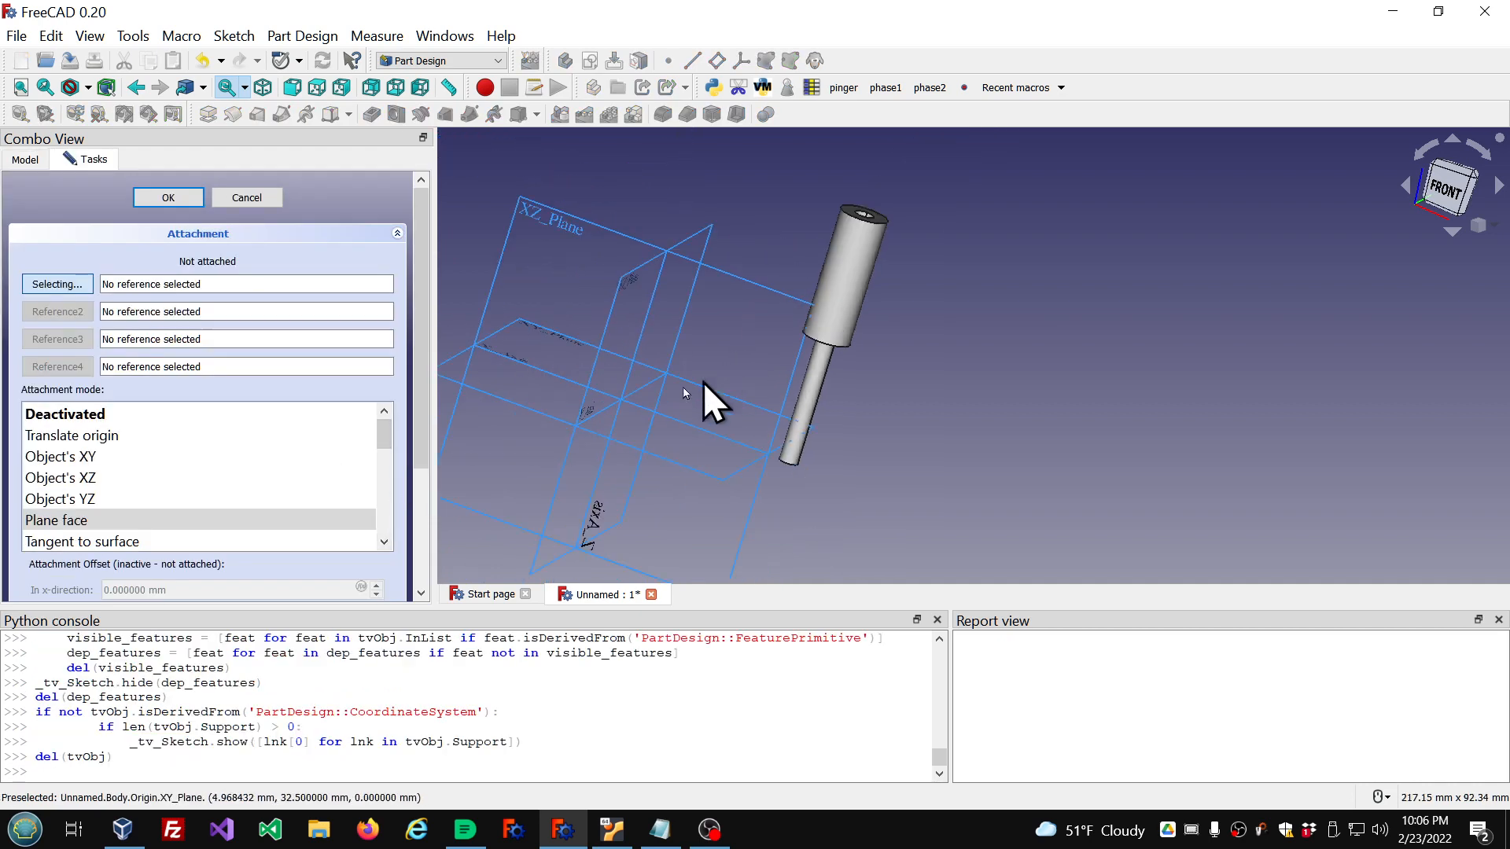
click(672, 466)
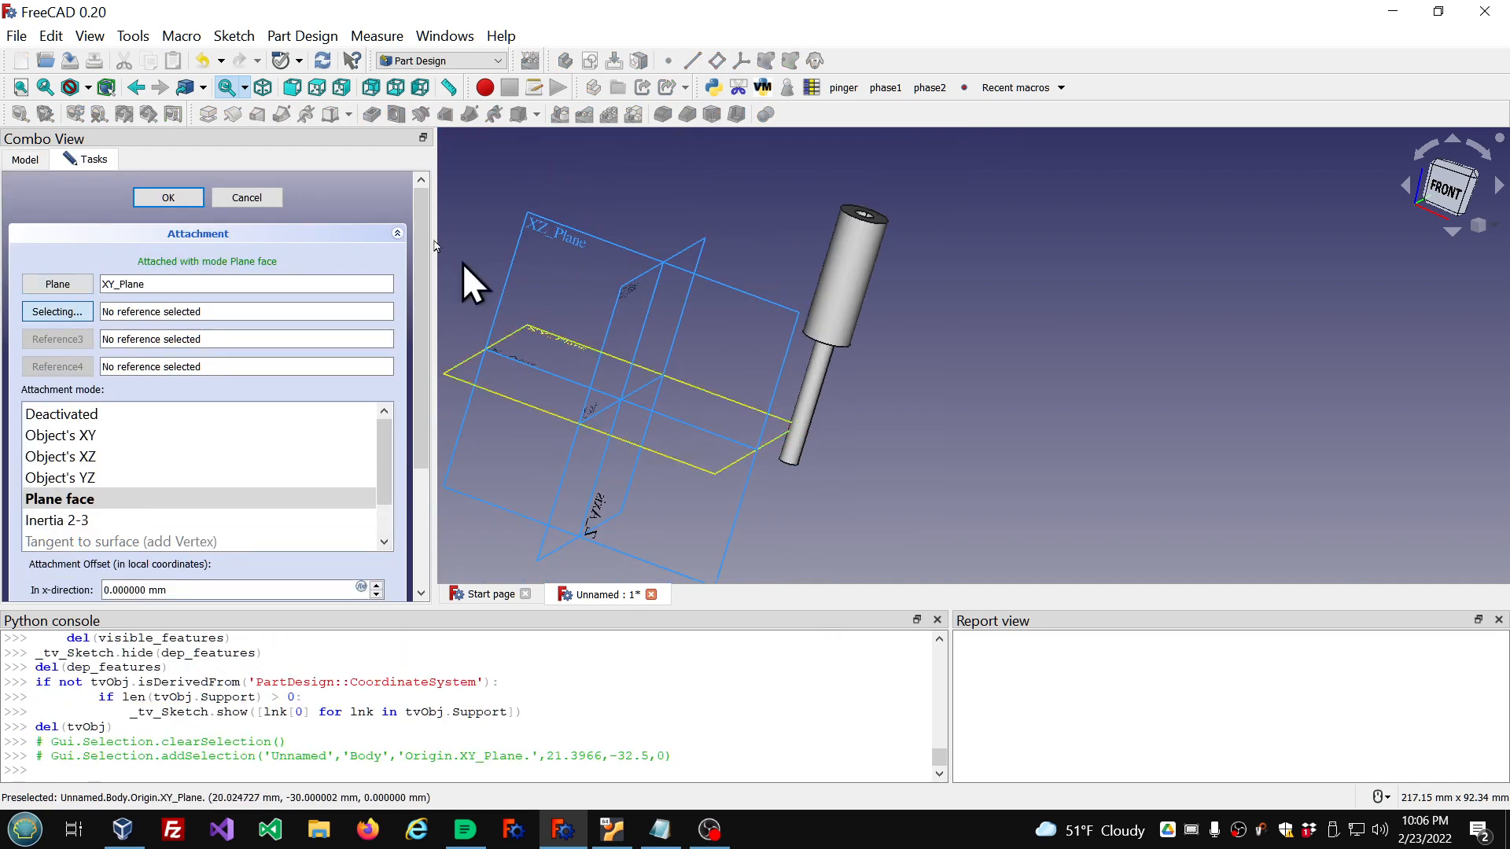
click(169, 197)
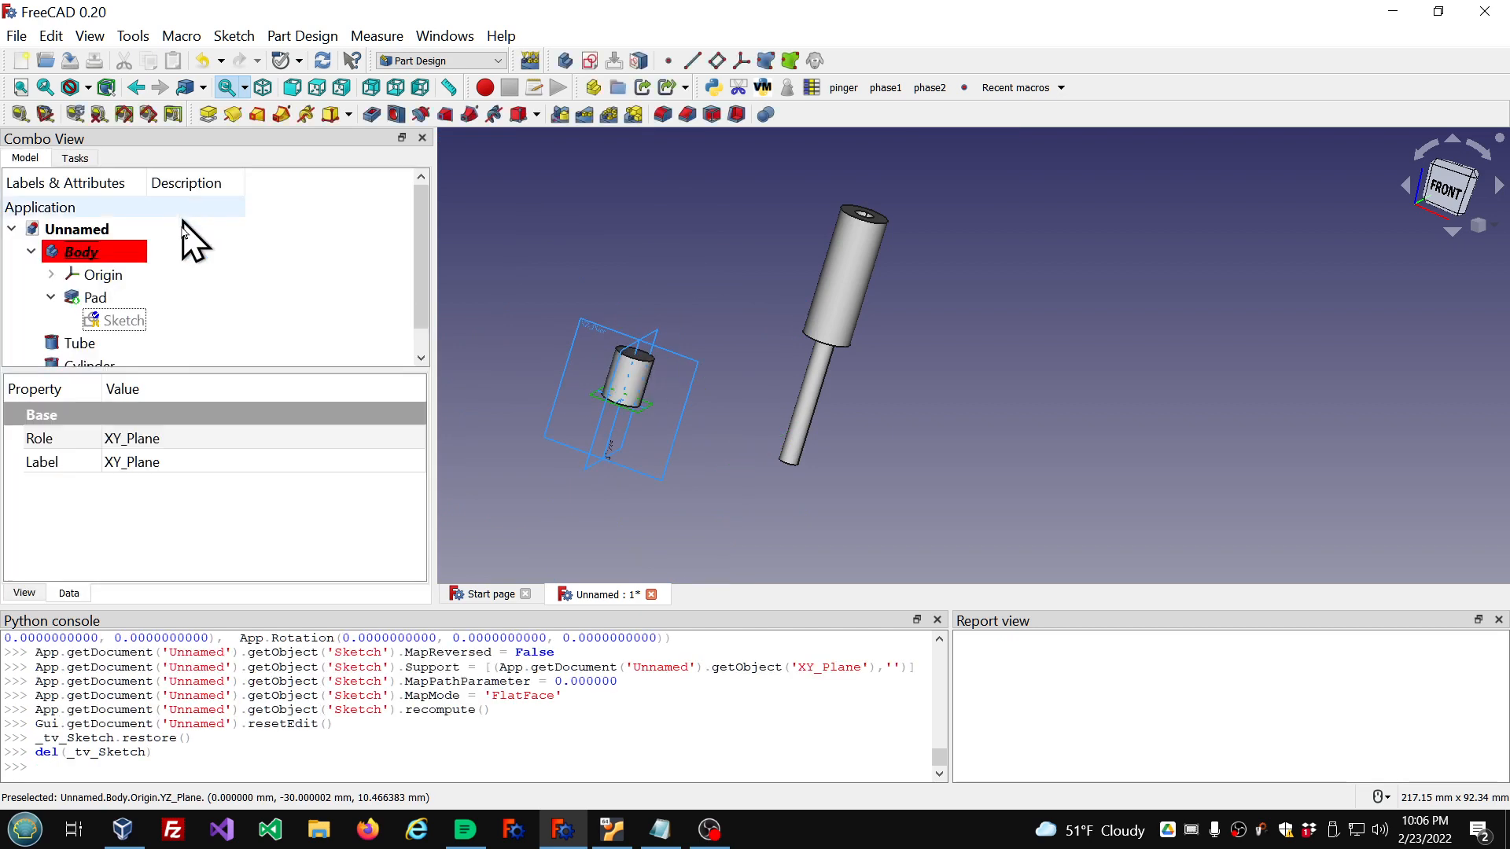
Step: Make the Pad's Sketch visible, and hide and show the Pad again to check the profile on the XY plane
click(94, 298)
click(110, 320)
key(space)
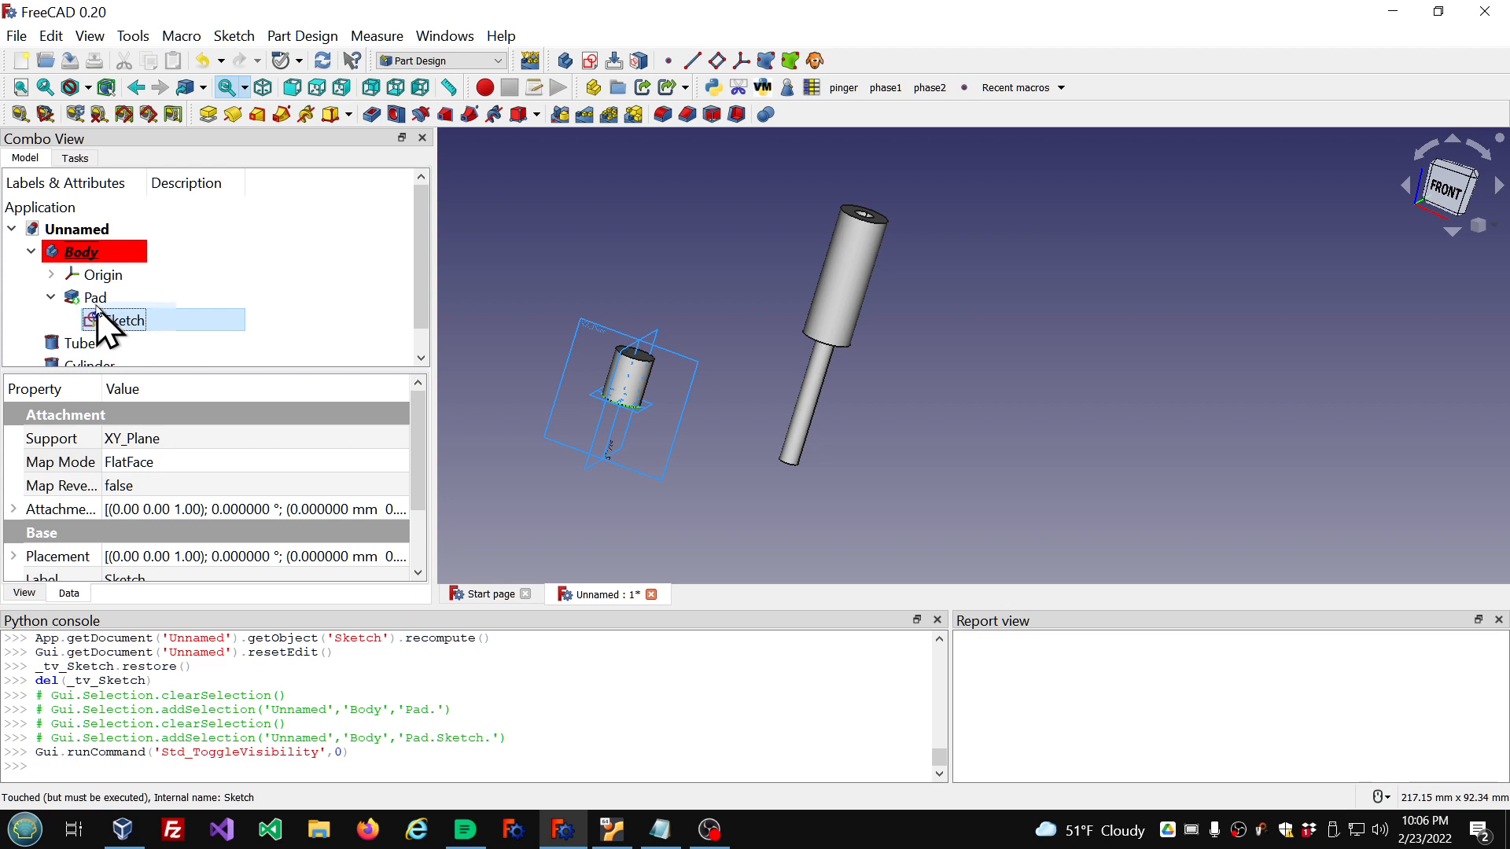
click(94, 299)
key(space)
scroll(669, 399, up, 5)
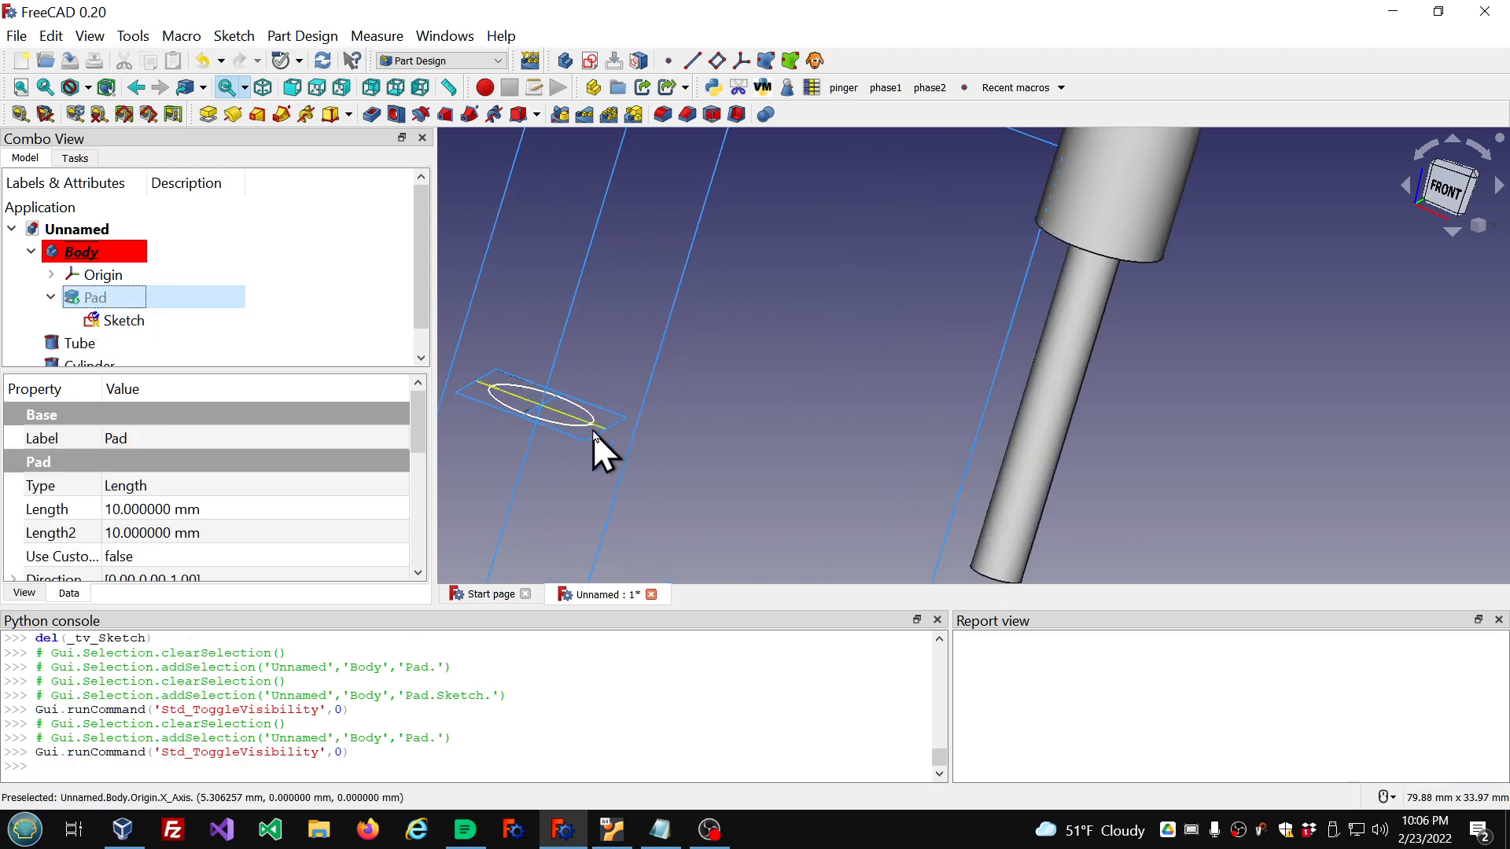
scroll(668, 452, down, 6)
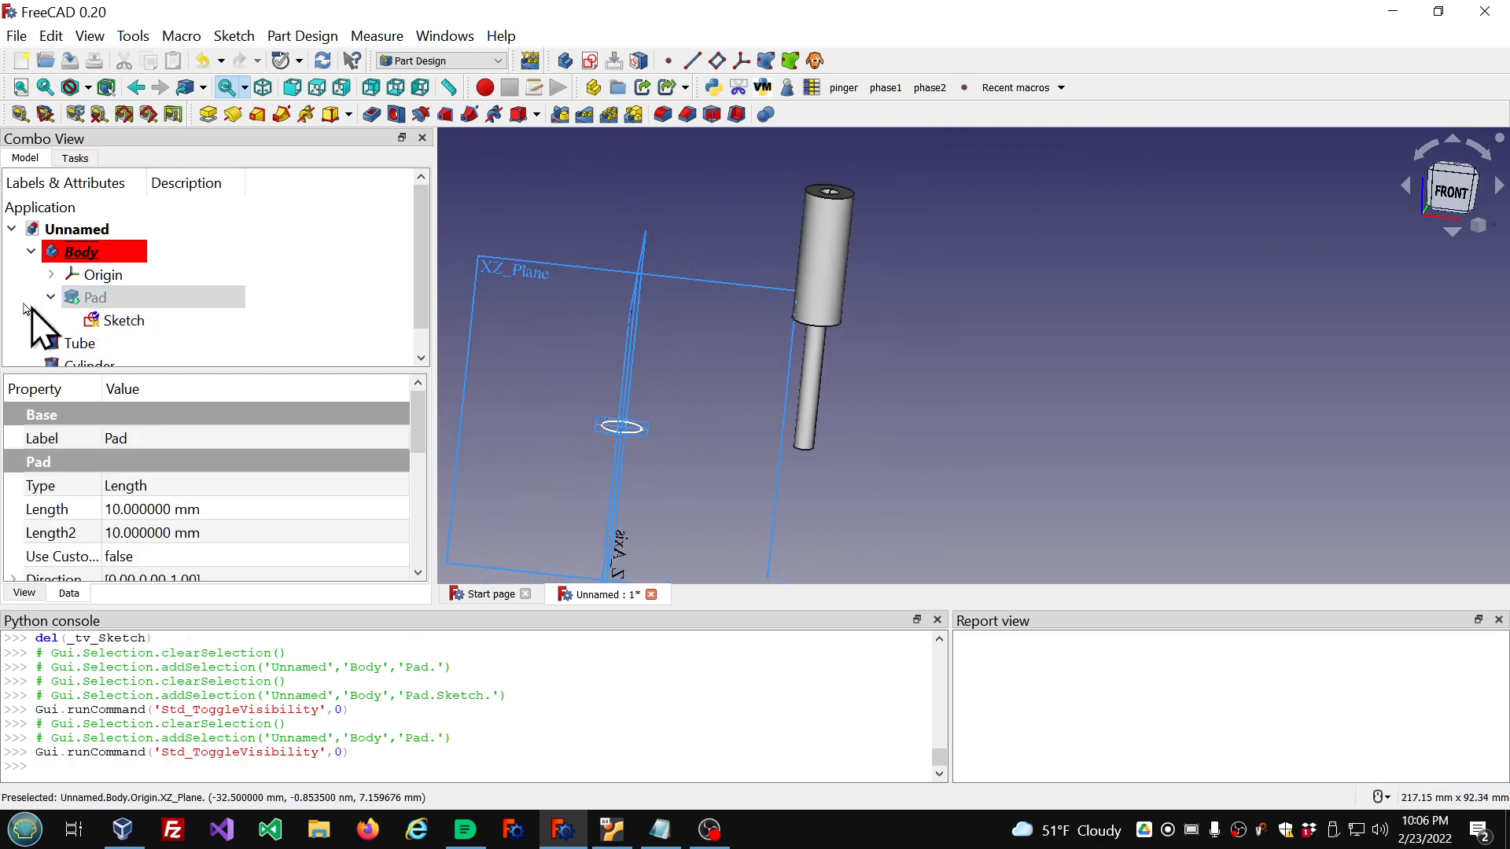
key(space)
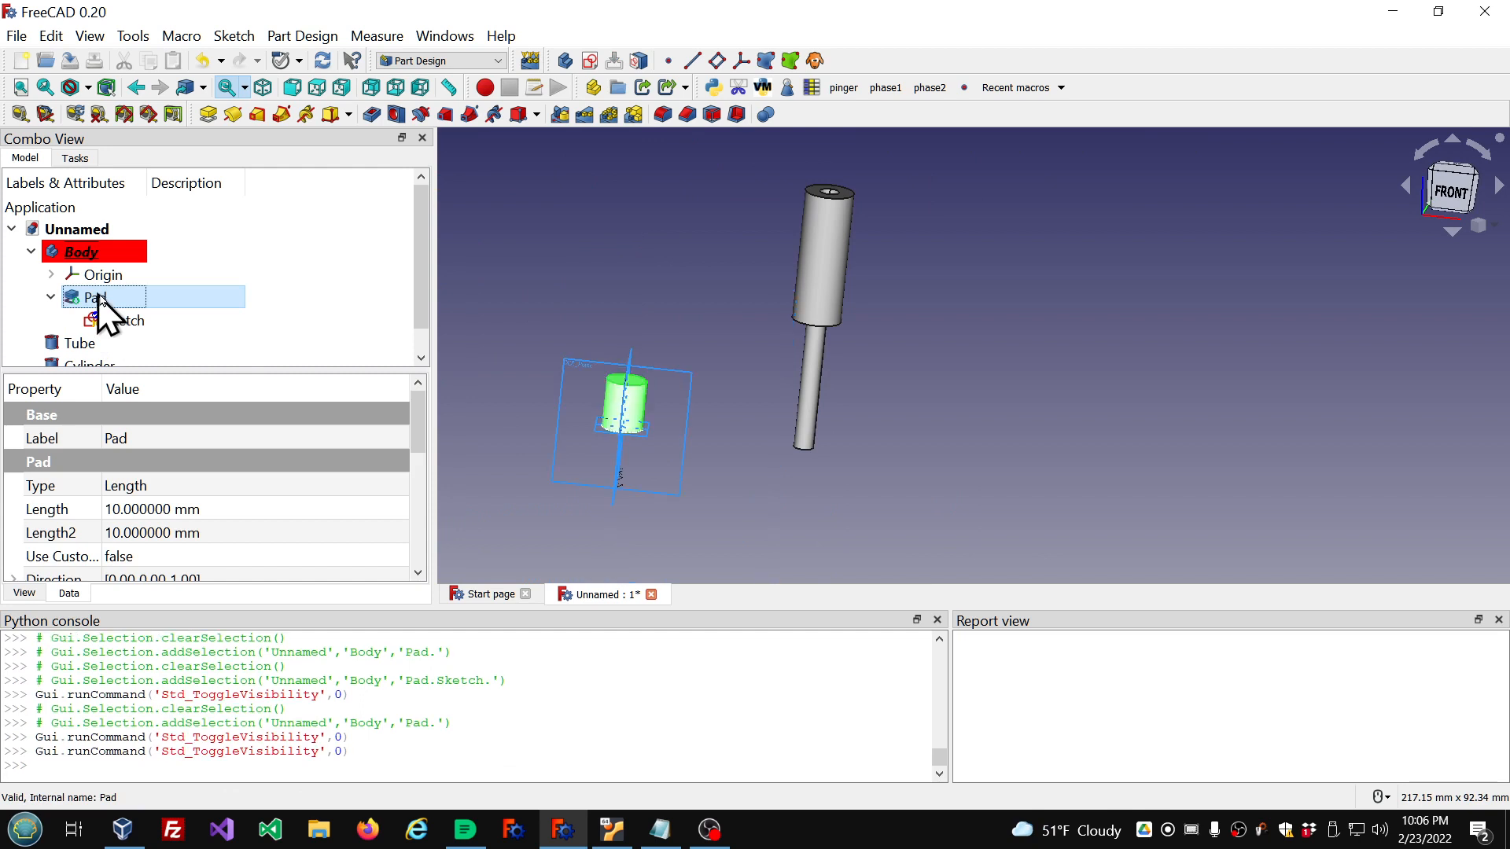
Step: Set the Pad's Reversed property to false and update the model
click(130, 320)
click(106, 297)
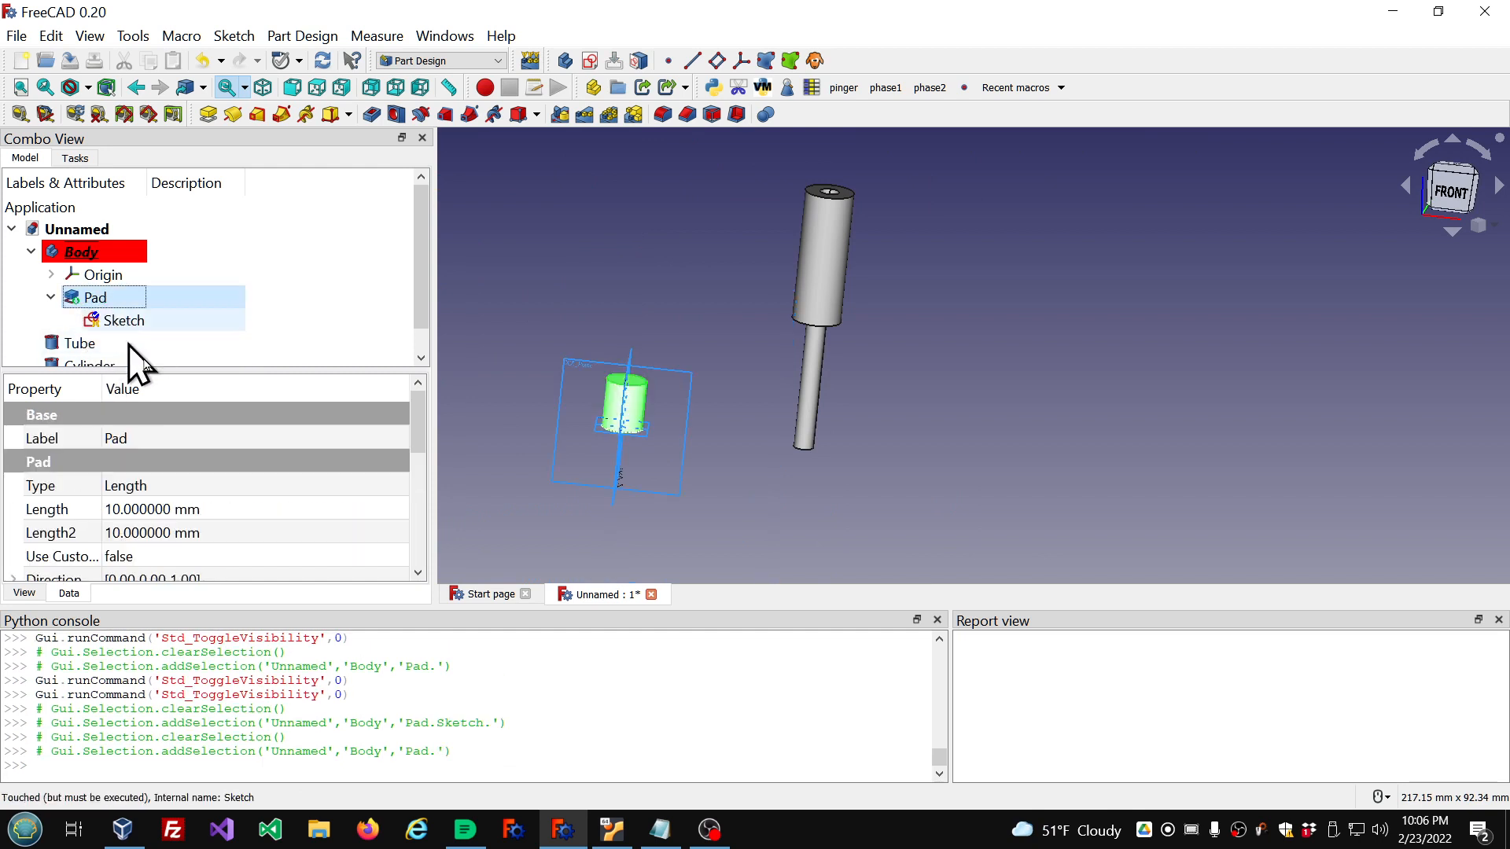
scroll(324, 555, down, 3)
scroll(320, 554, down, 1)
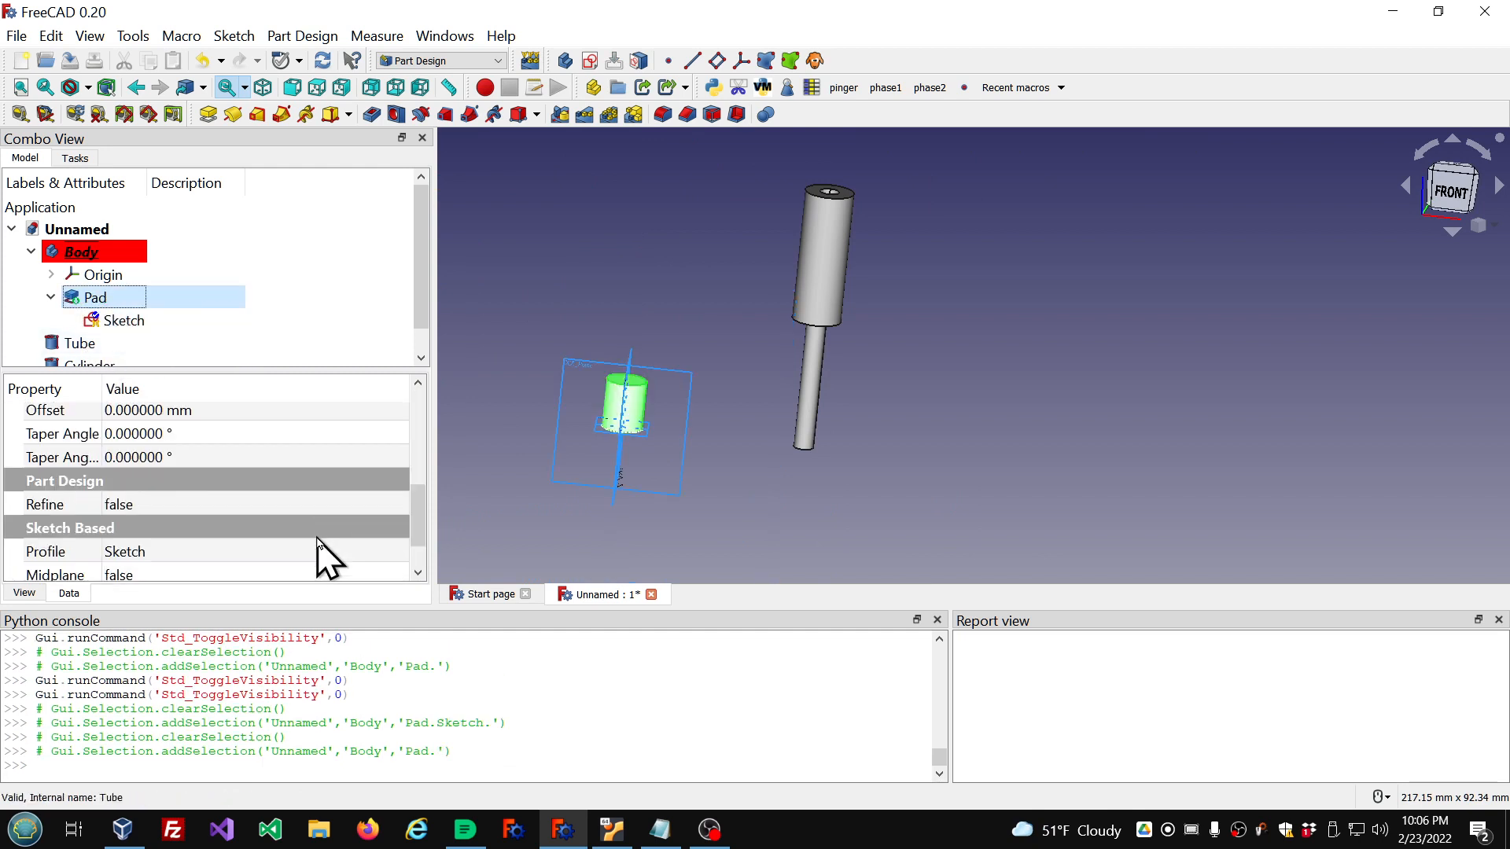
scroll(312, 570, down, 1)
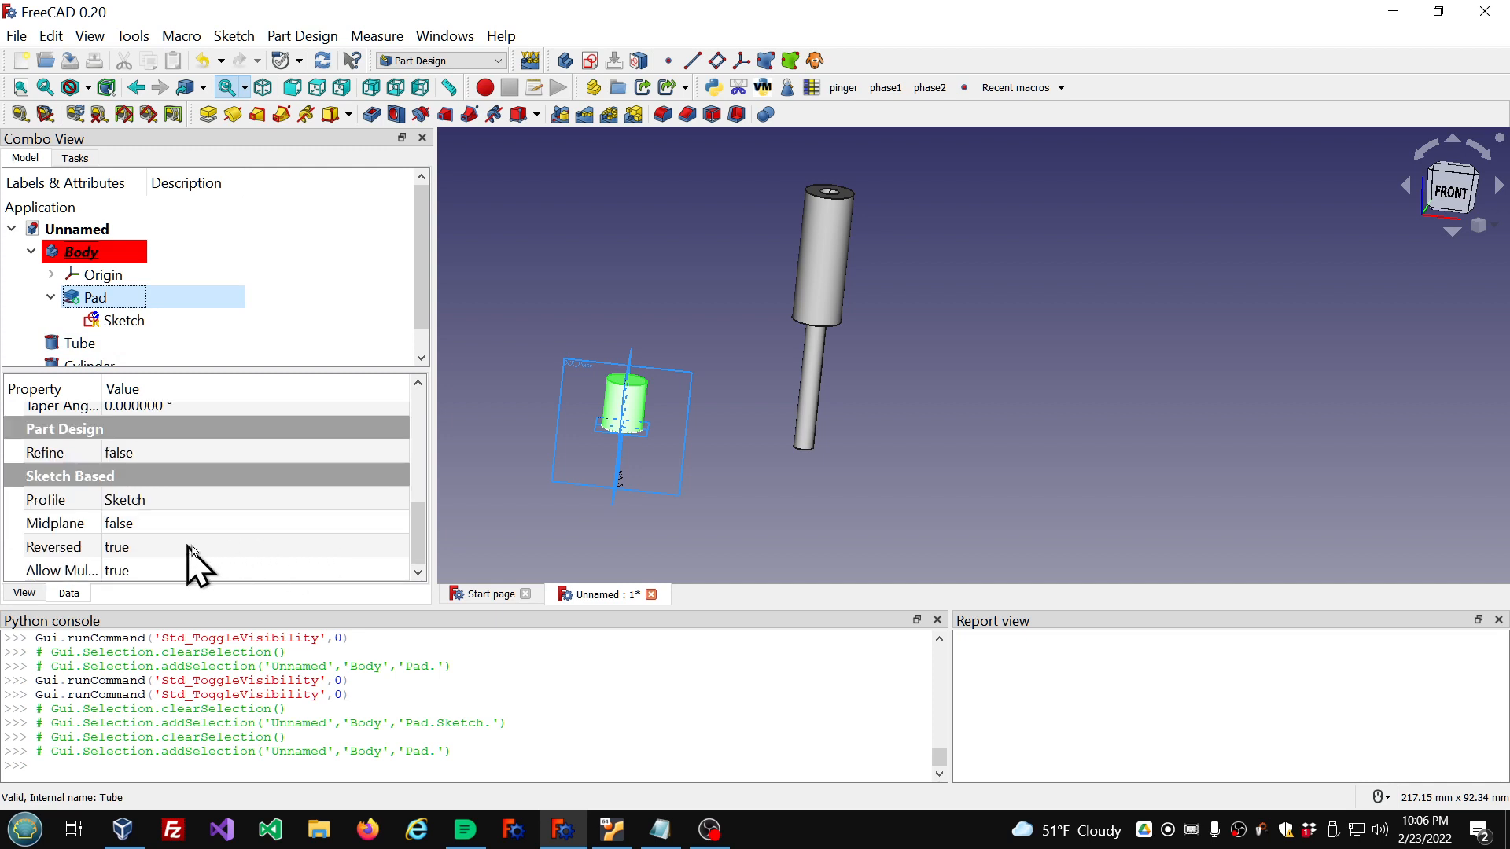
click(230, 548)
scroll(231, 548, up, 1)
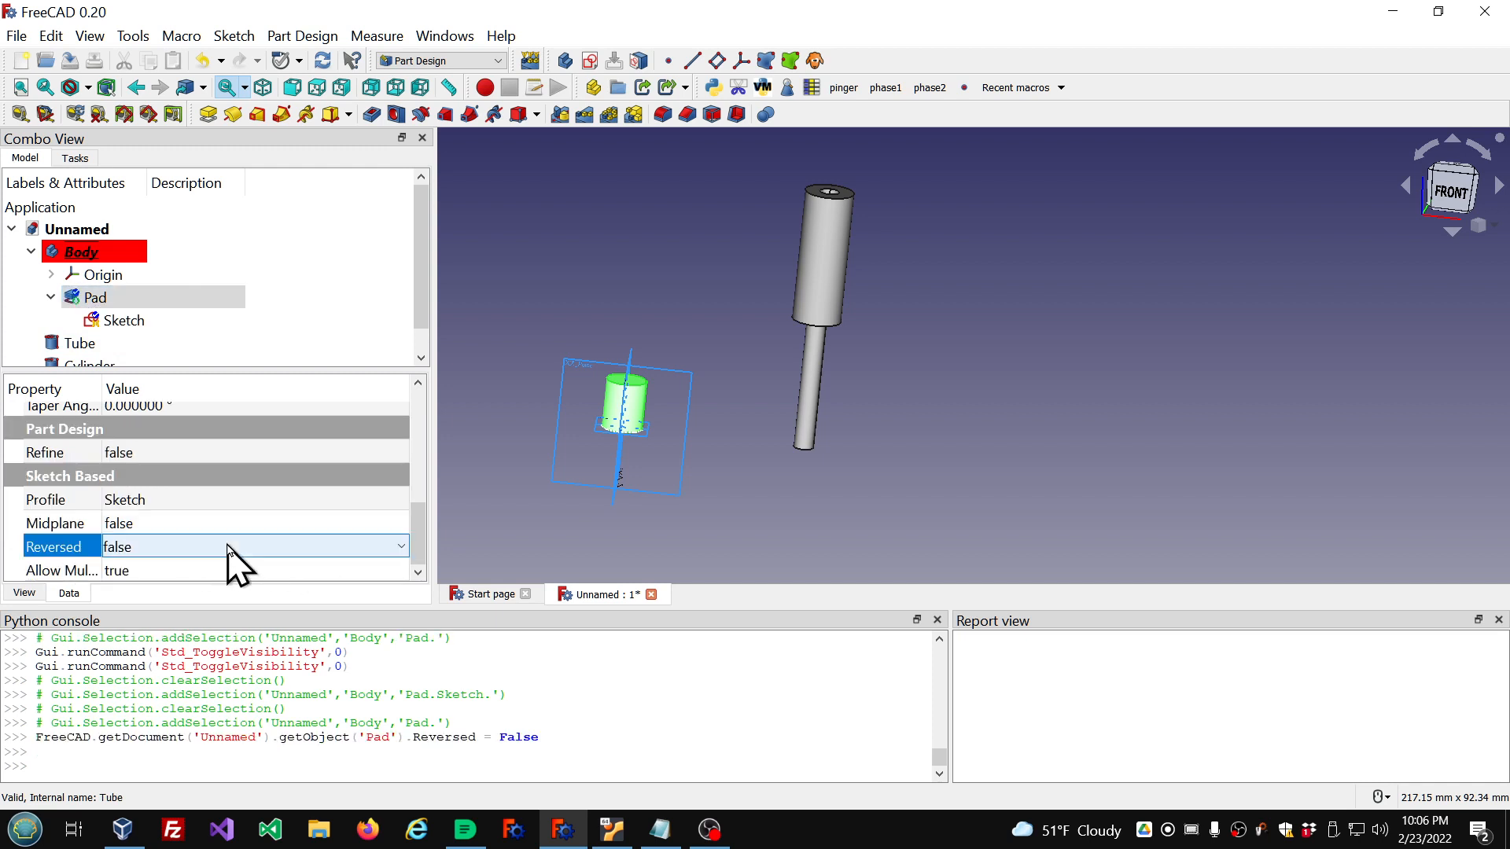
click(488, 329)
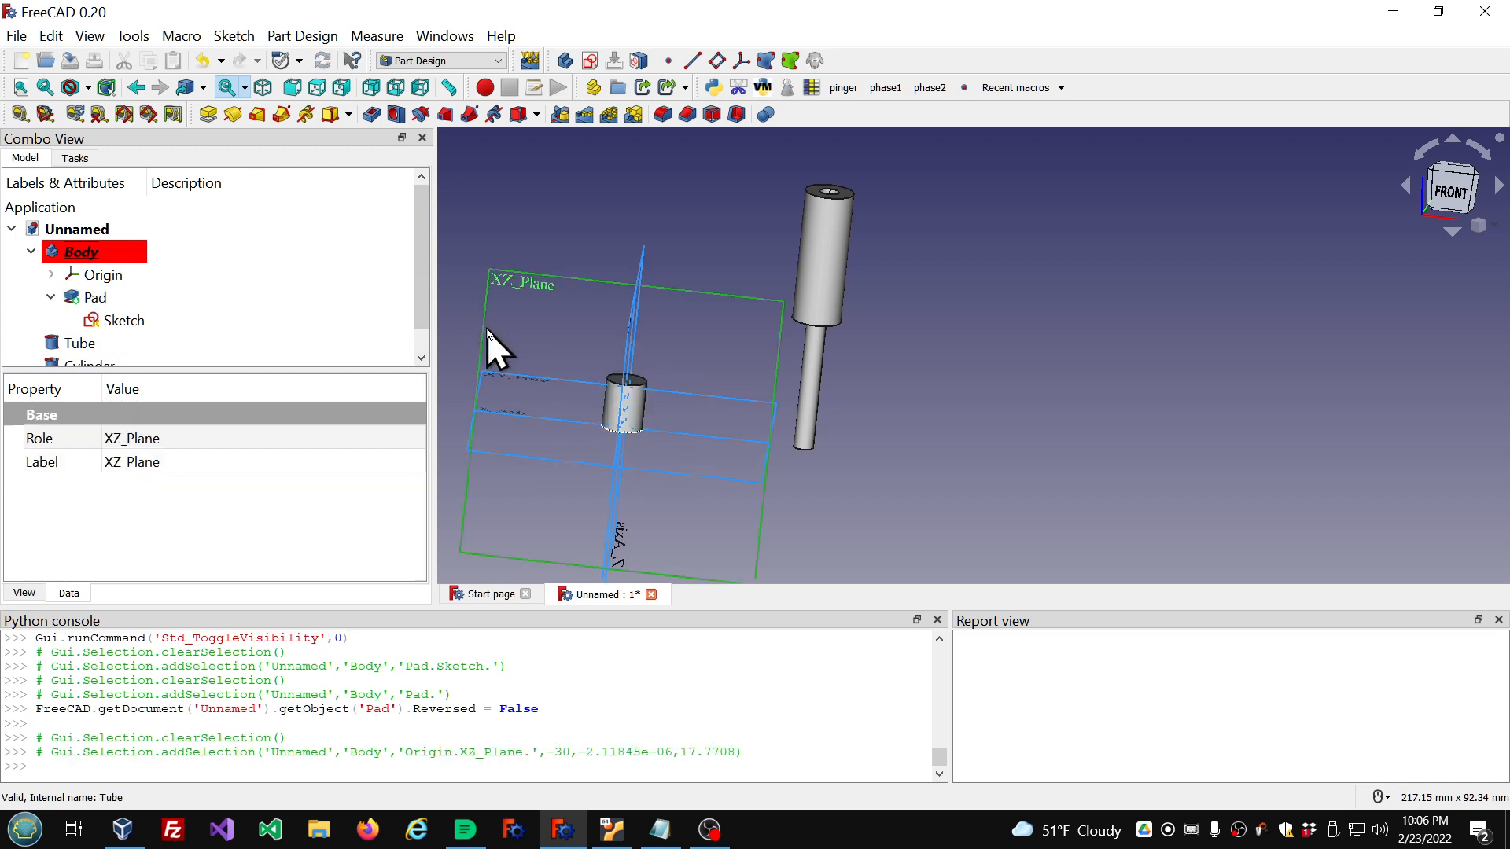
Step: Set the Pad's Reversed property back to true and update the model
click(118, 302)
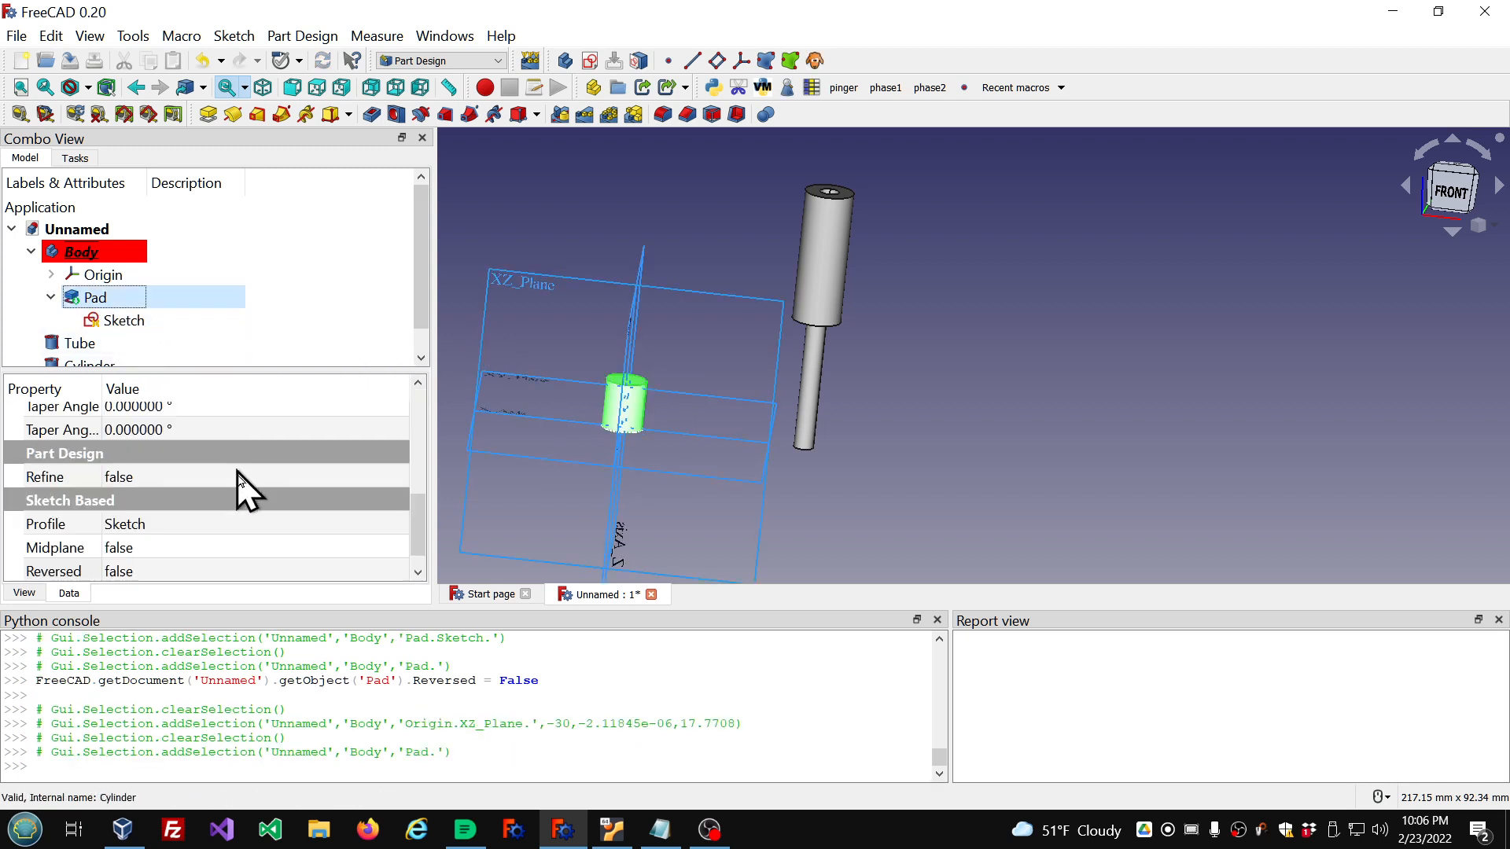
click(246, 564)
click(246, 572)
scroll(246, 572, down, 1)
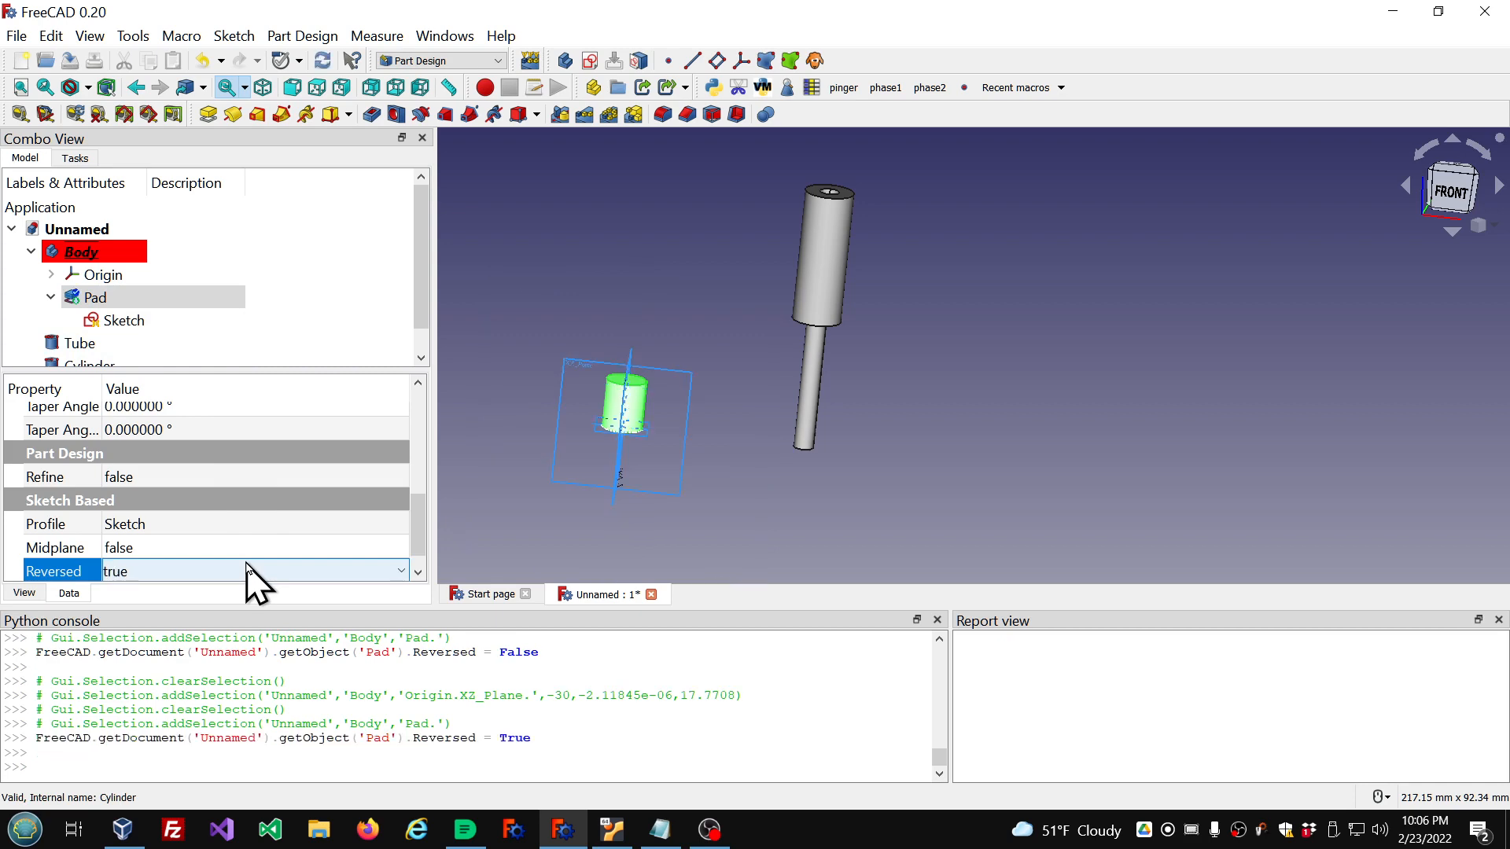
click(459, 258)
Step: Attach the Tube to the Body's XY_Plane instead of the Cylinder's edge, using the XY on plane attachment mode
scroll(619, 434, up, 3)
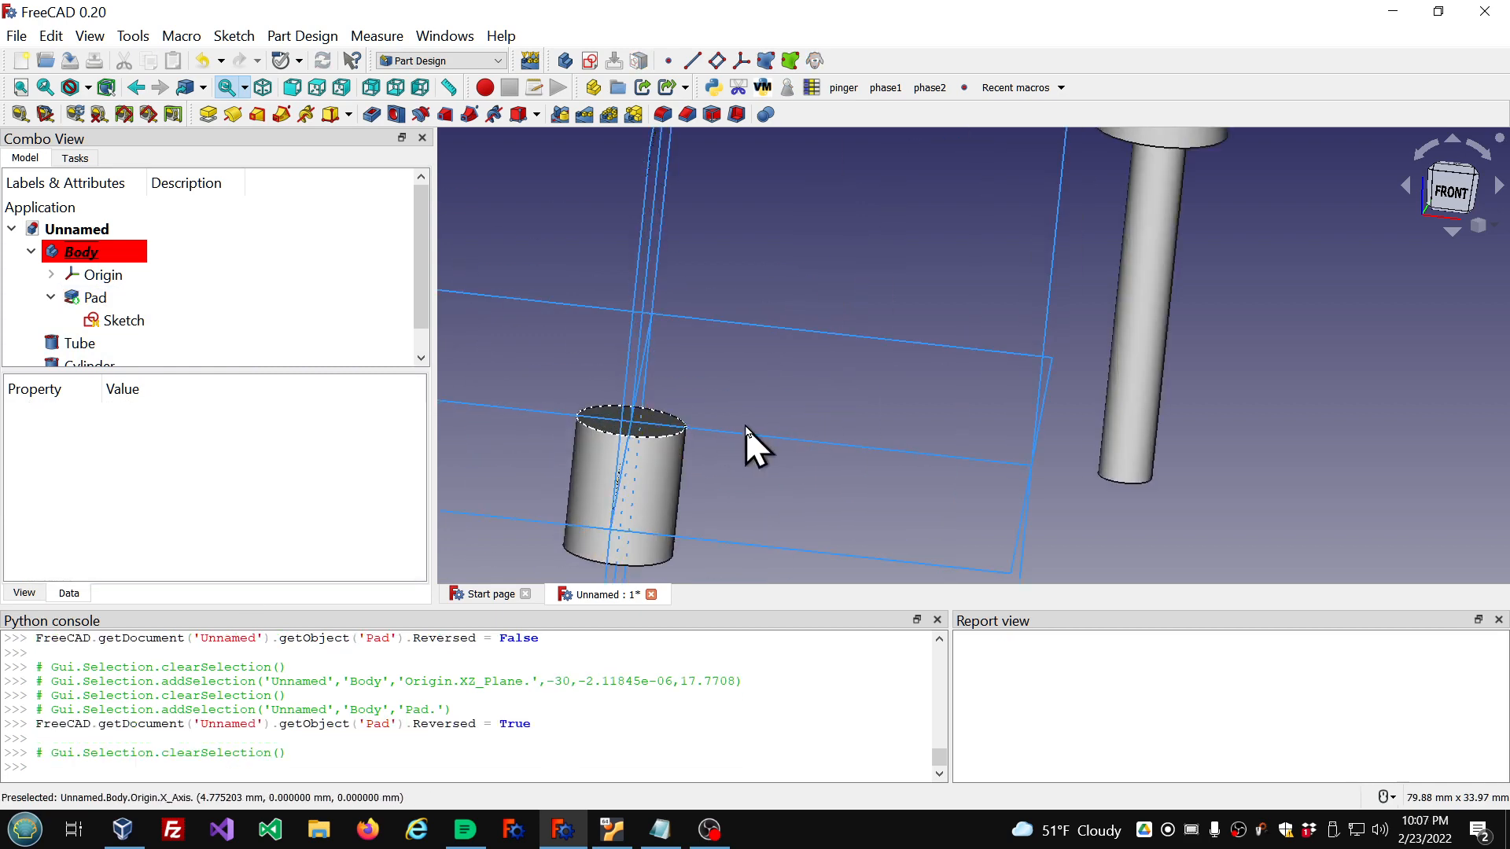
scroll(729, 364, down, 2)
middle_drag(742, 408, 690, 376)
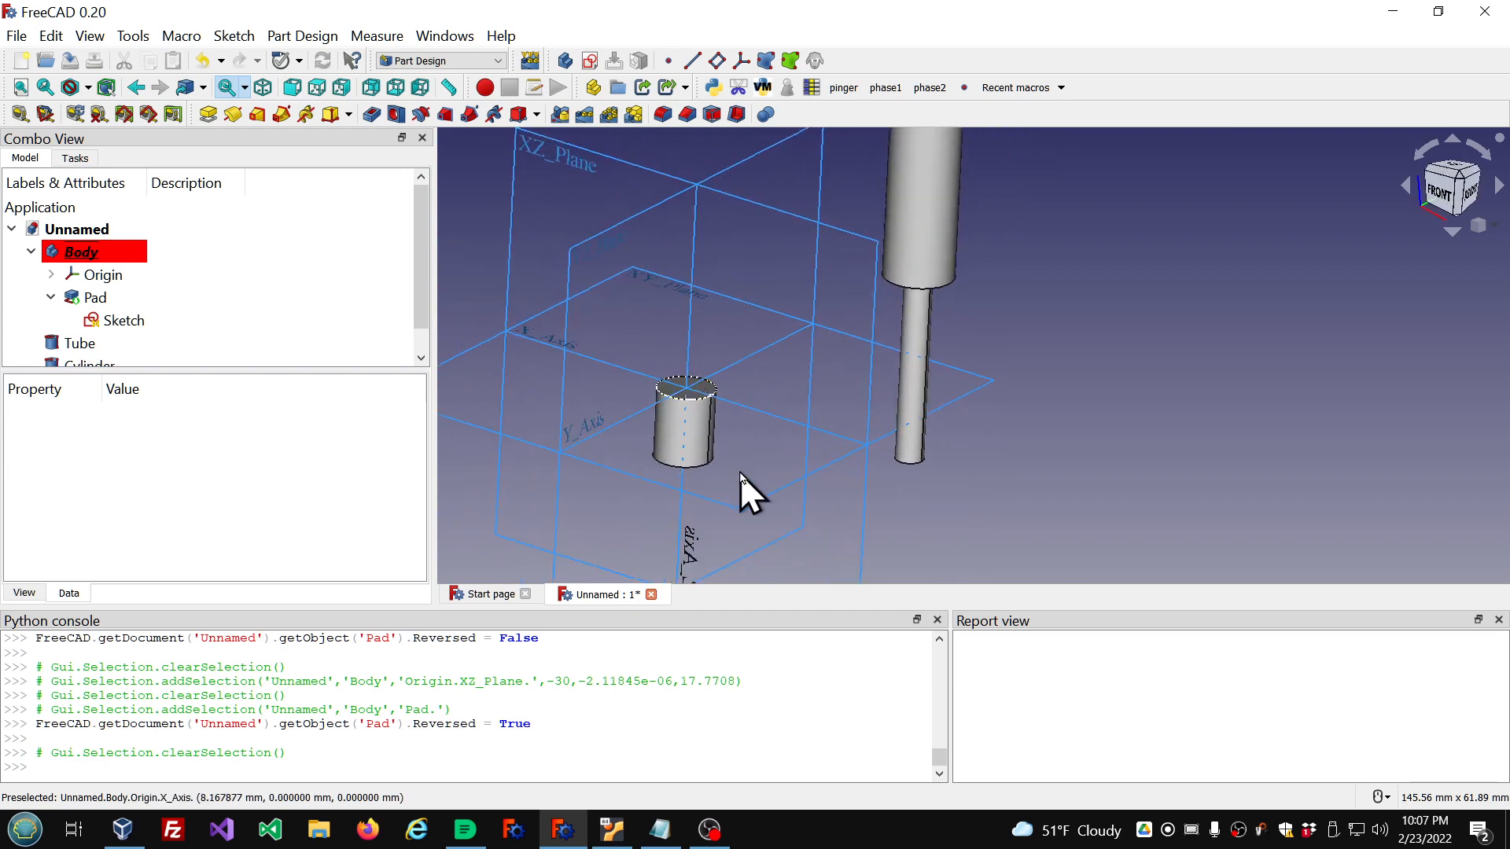
middle_drag(689, 460, 746, 474)
scroll(747, 475, down, 4)
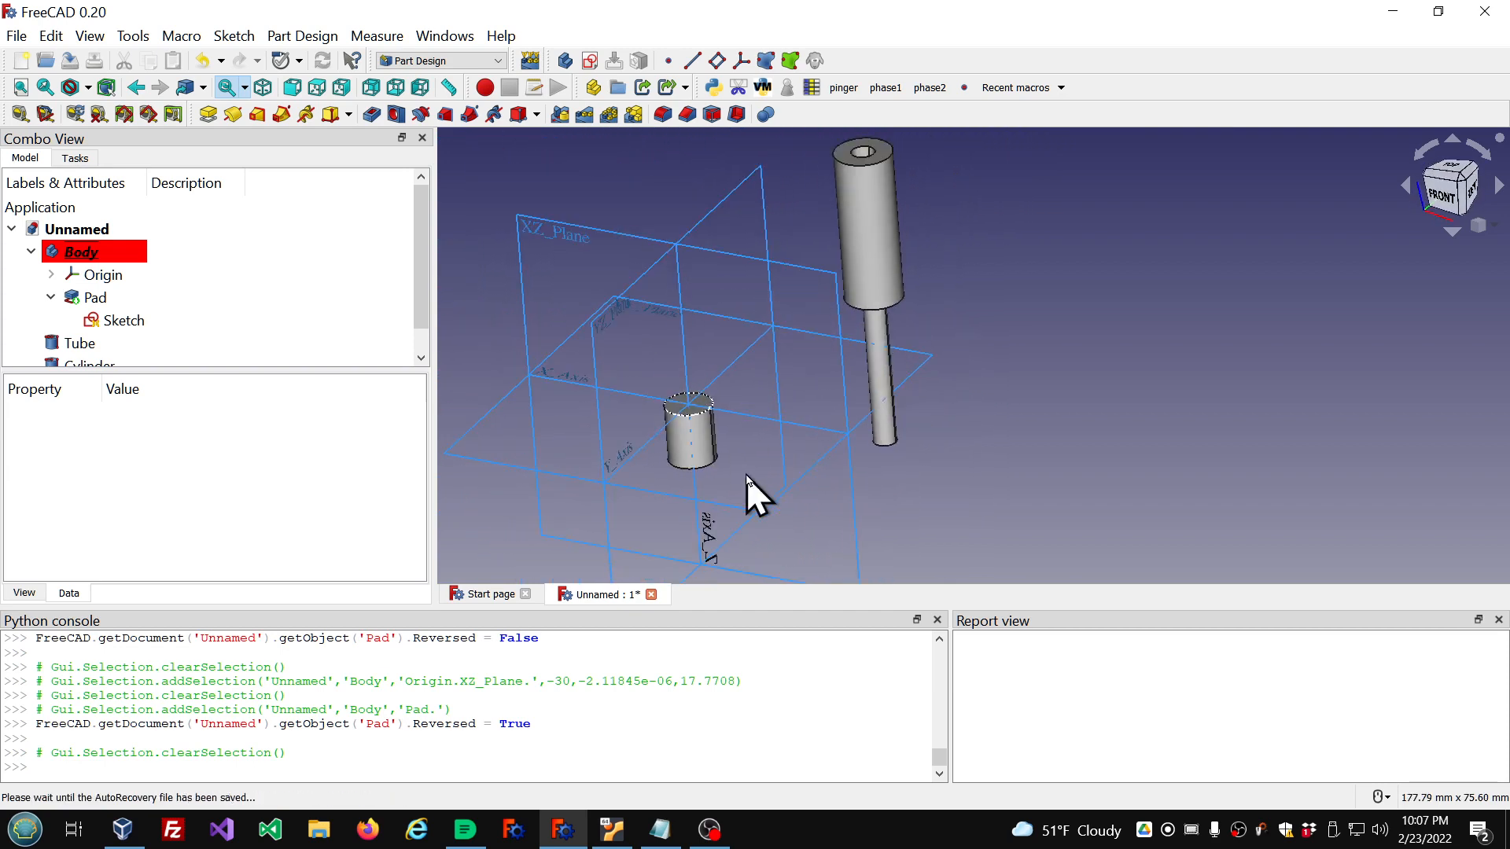
click(84, 345)
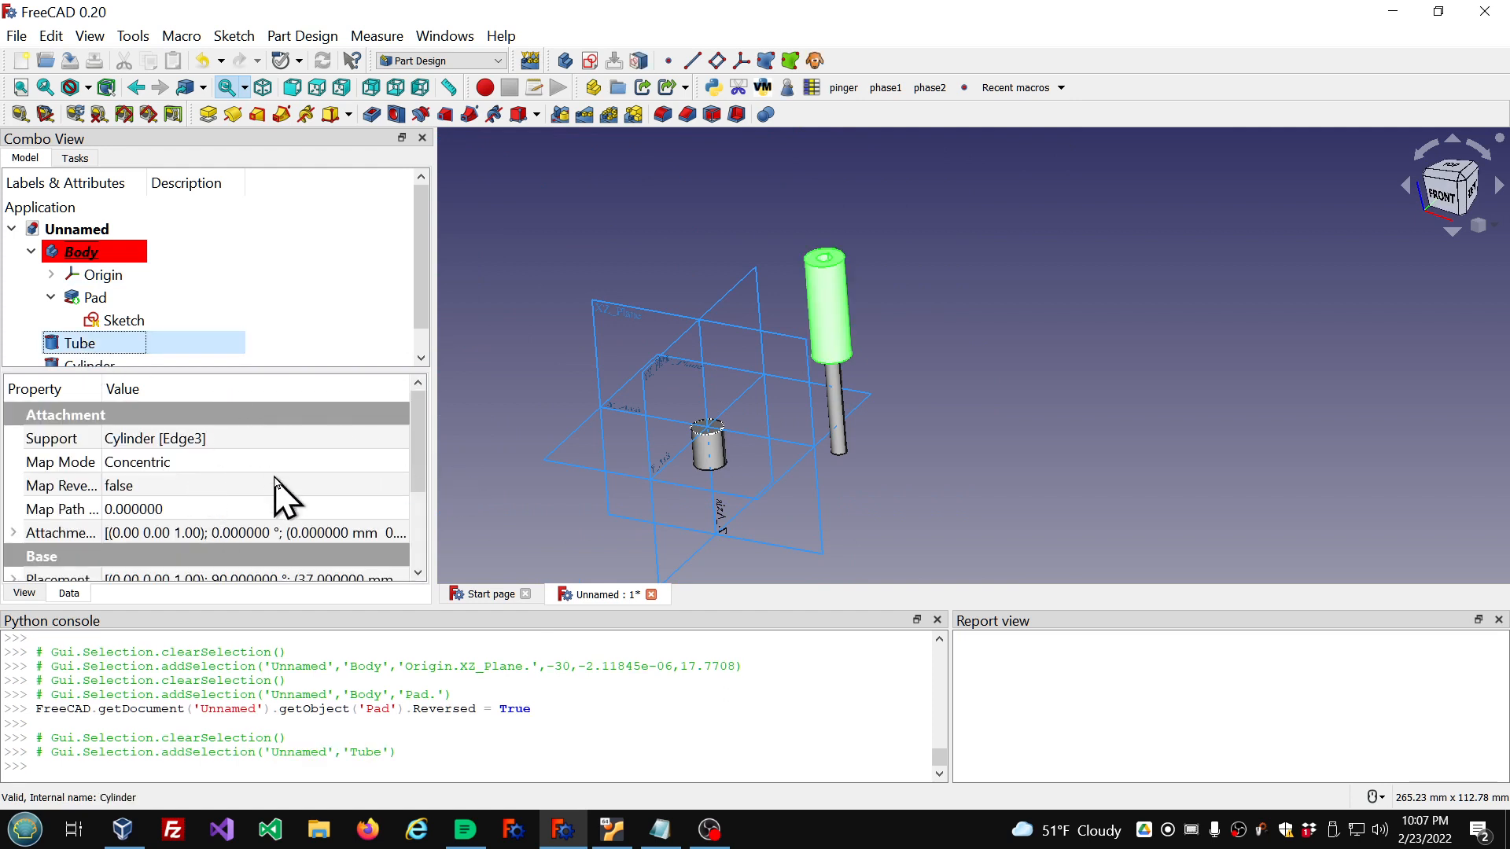
click(292, 469)
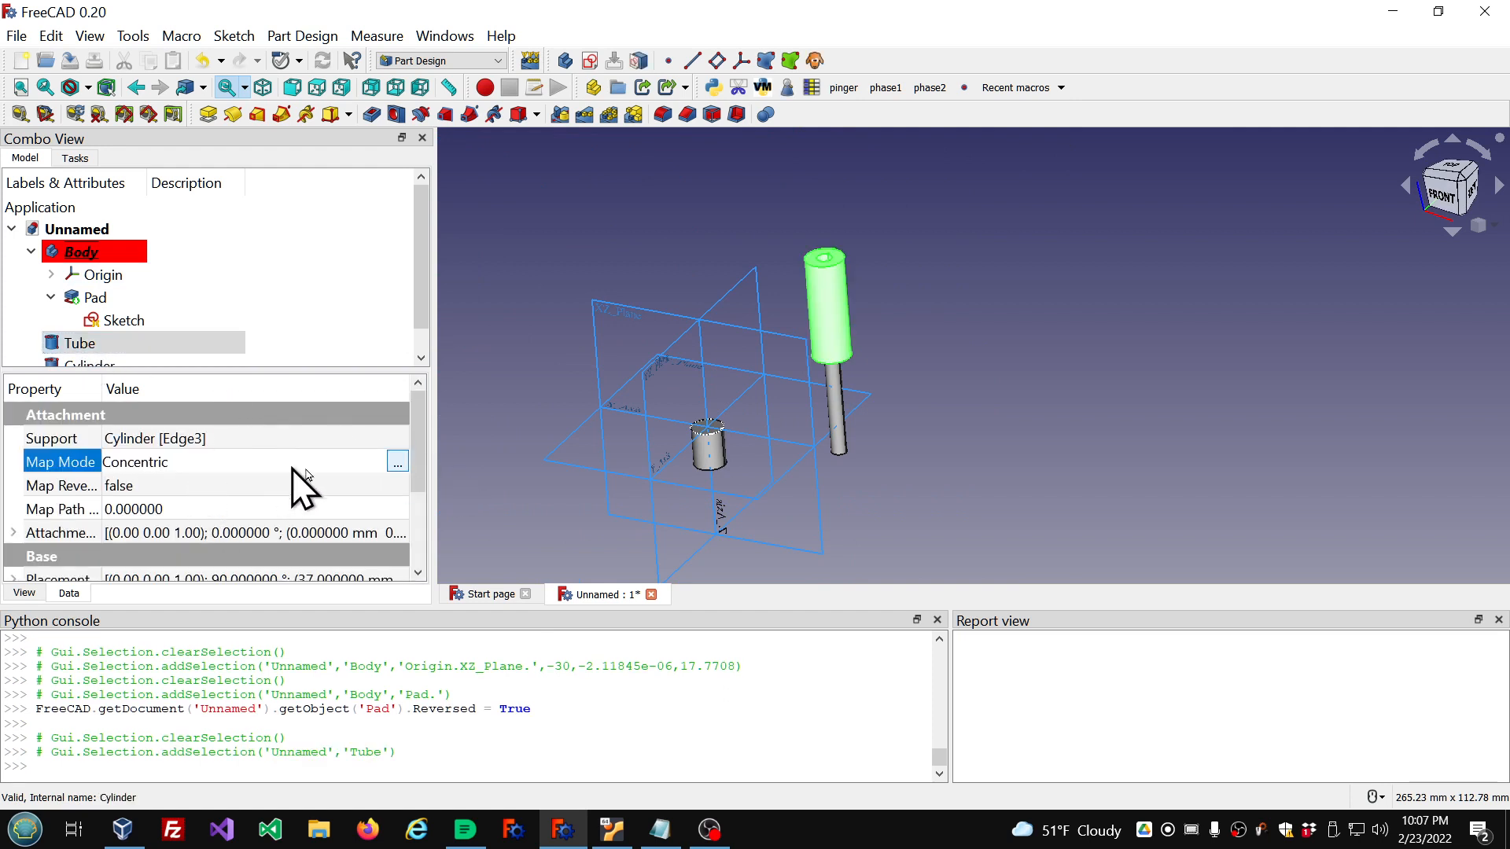
click(405, 466)
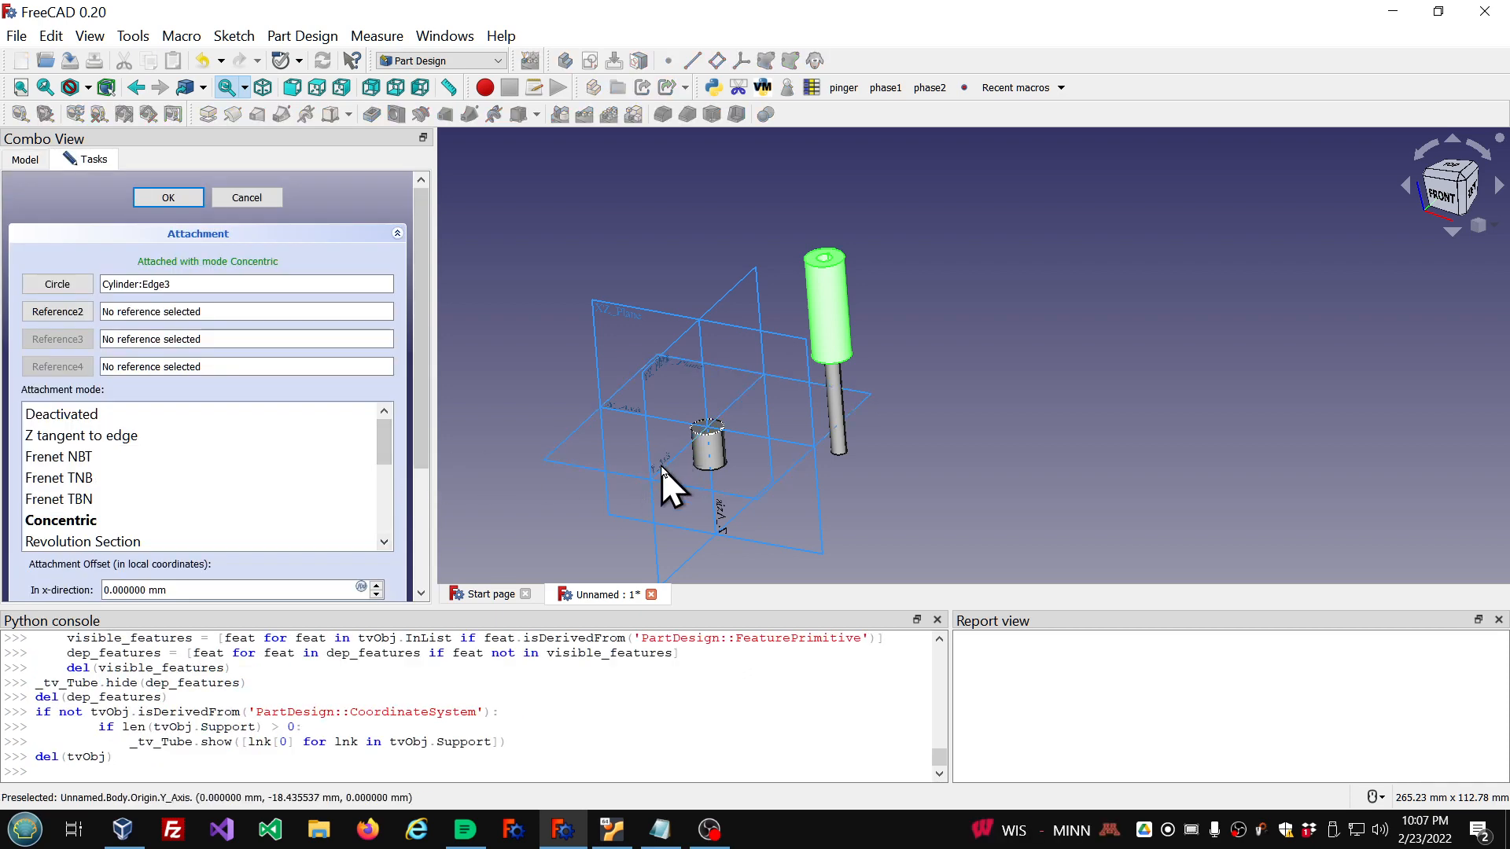
click(677, 484)
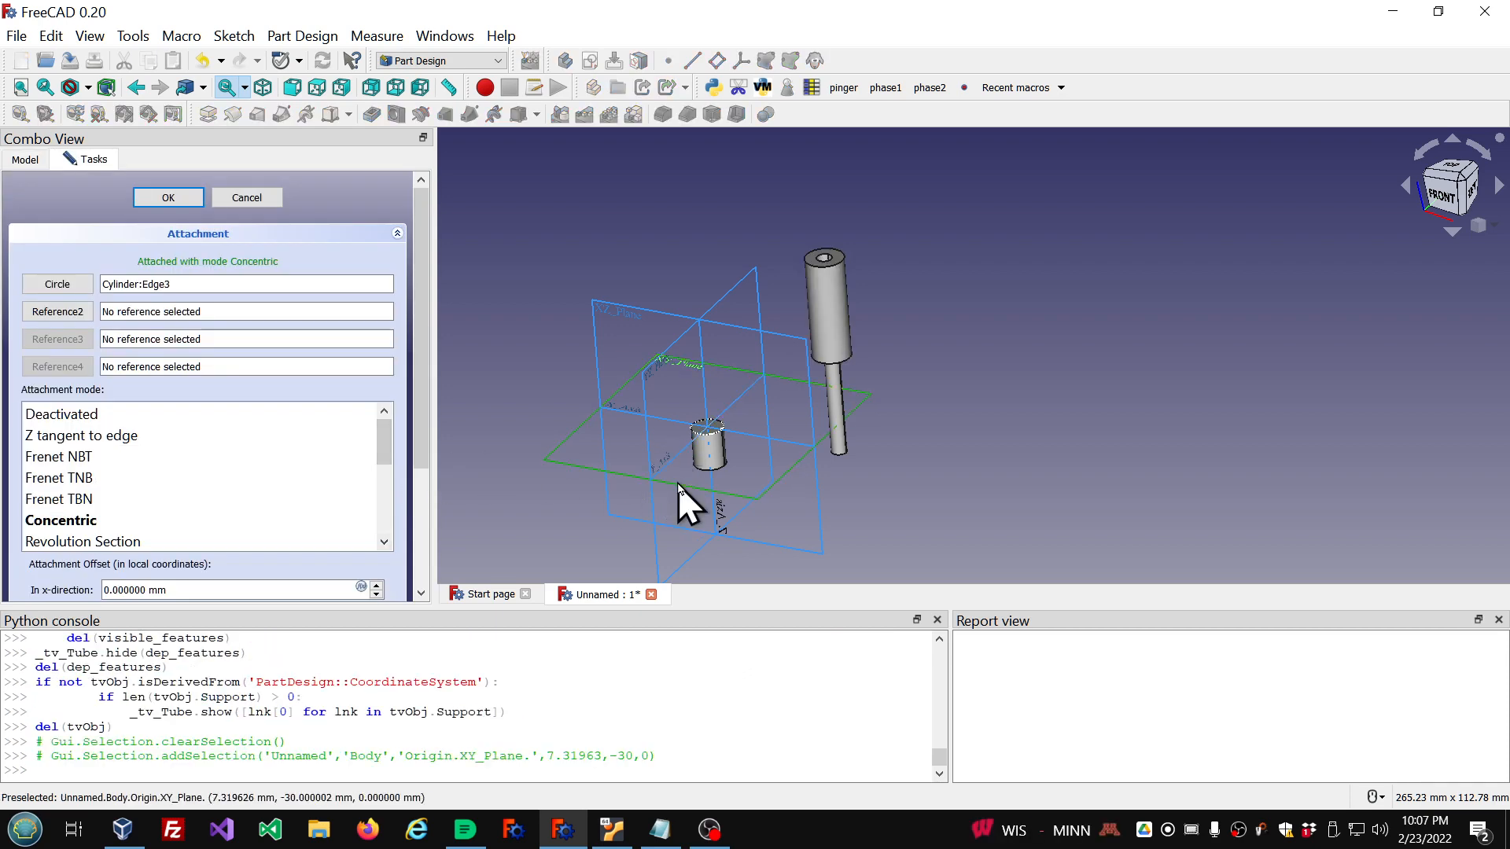
click(78, 286)
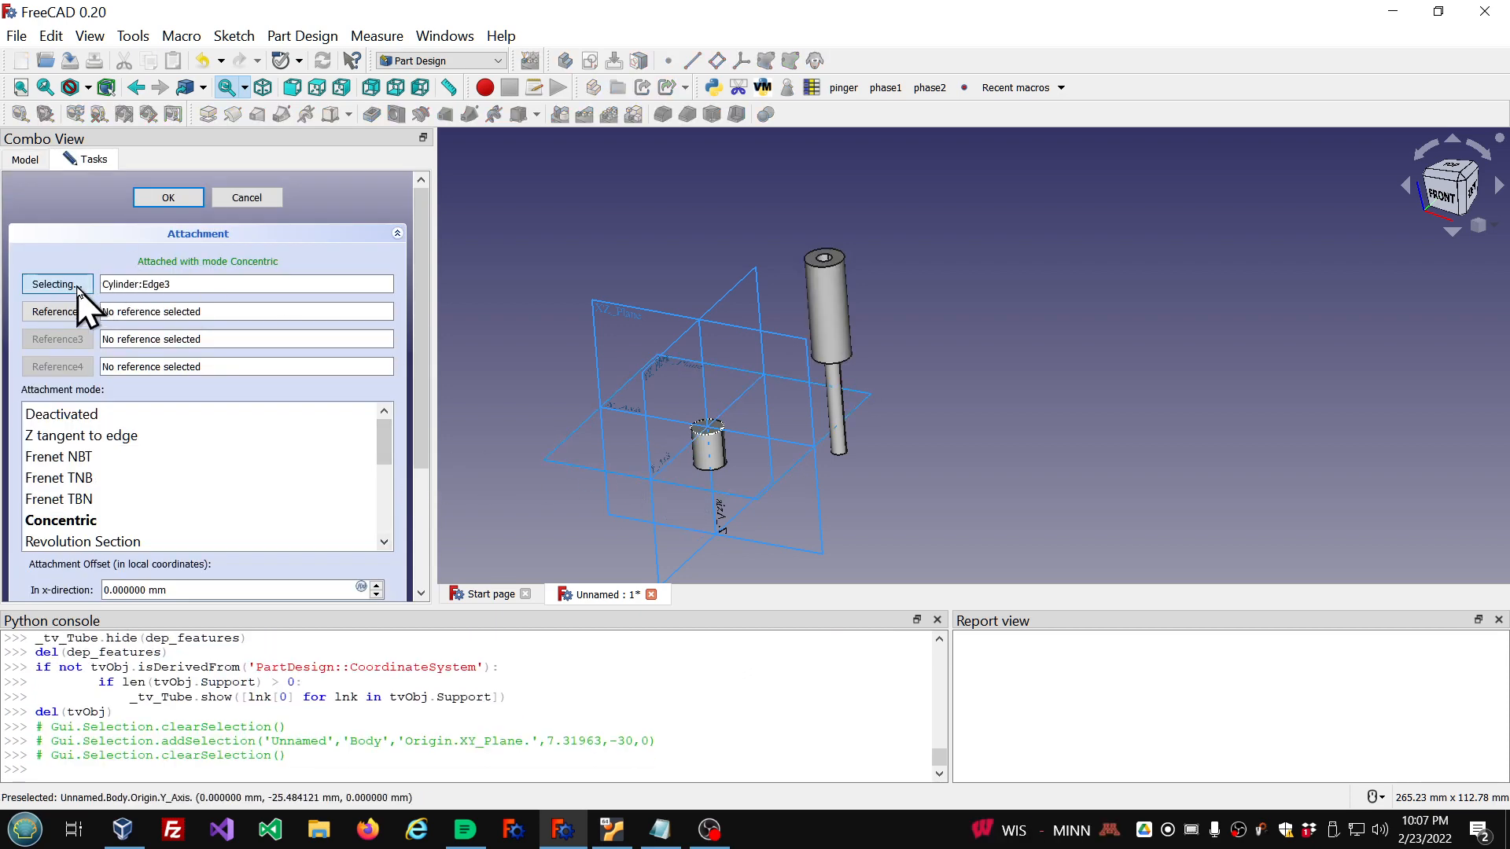
click(734, 495)
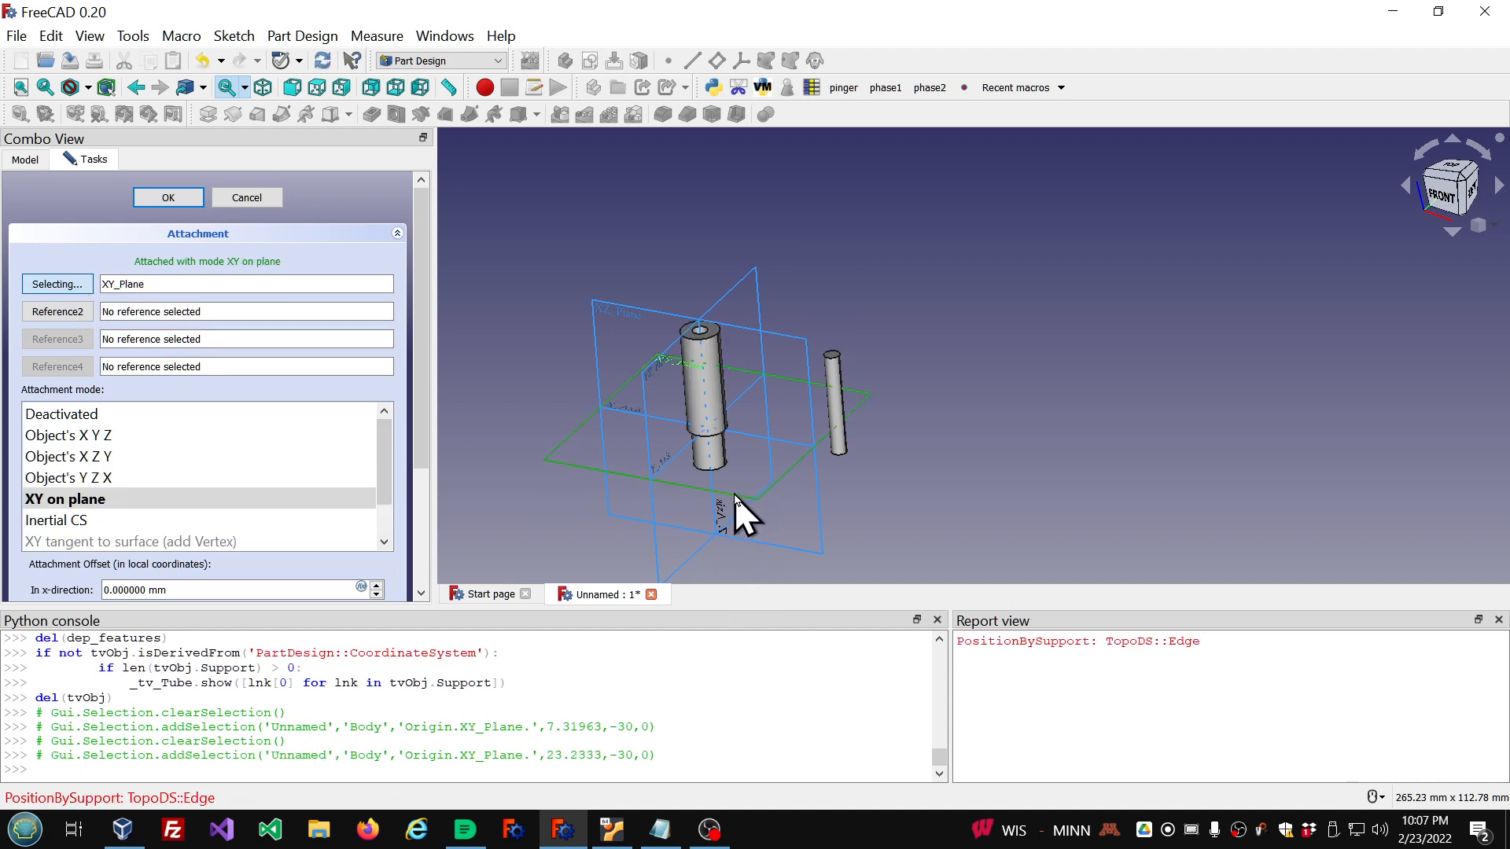
click(170, 200)
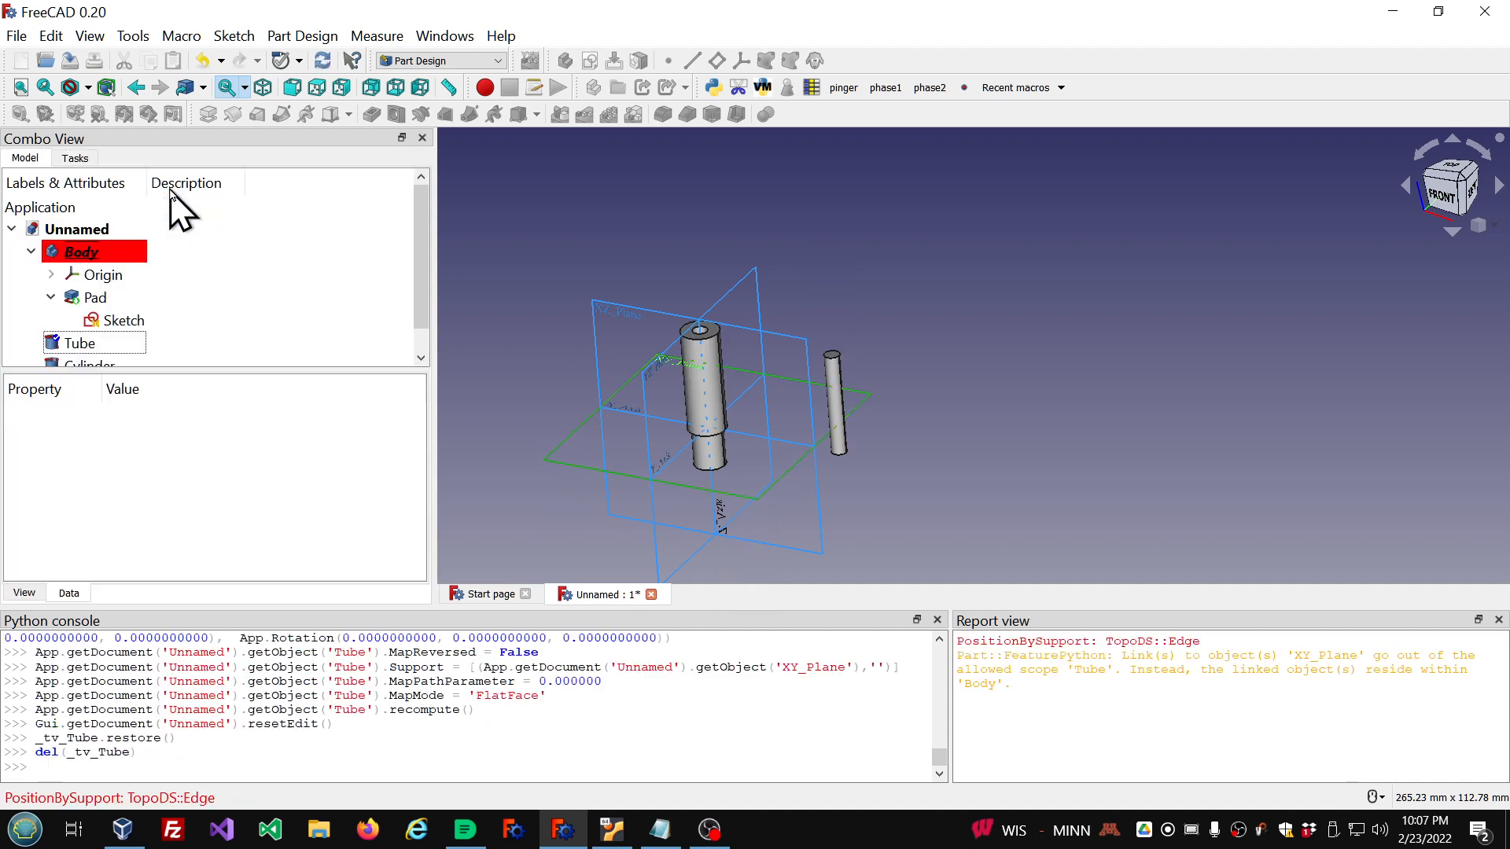
Step: Clear the report view messages, and hide the Cylinder and the Body's Origin
right_click(1157, 691)
click(1175, 792)
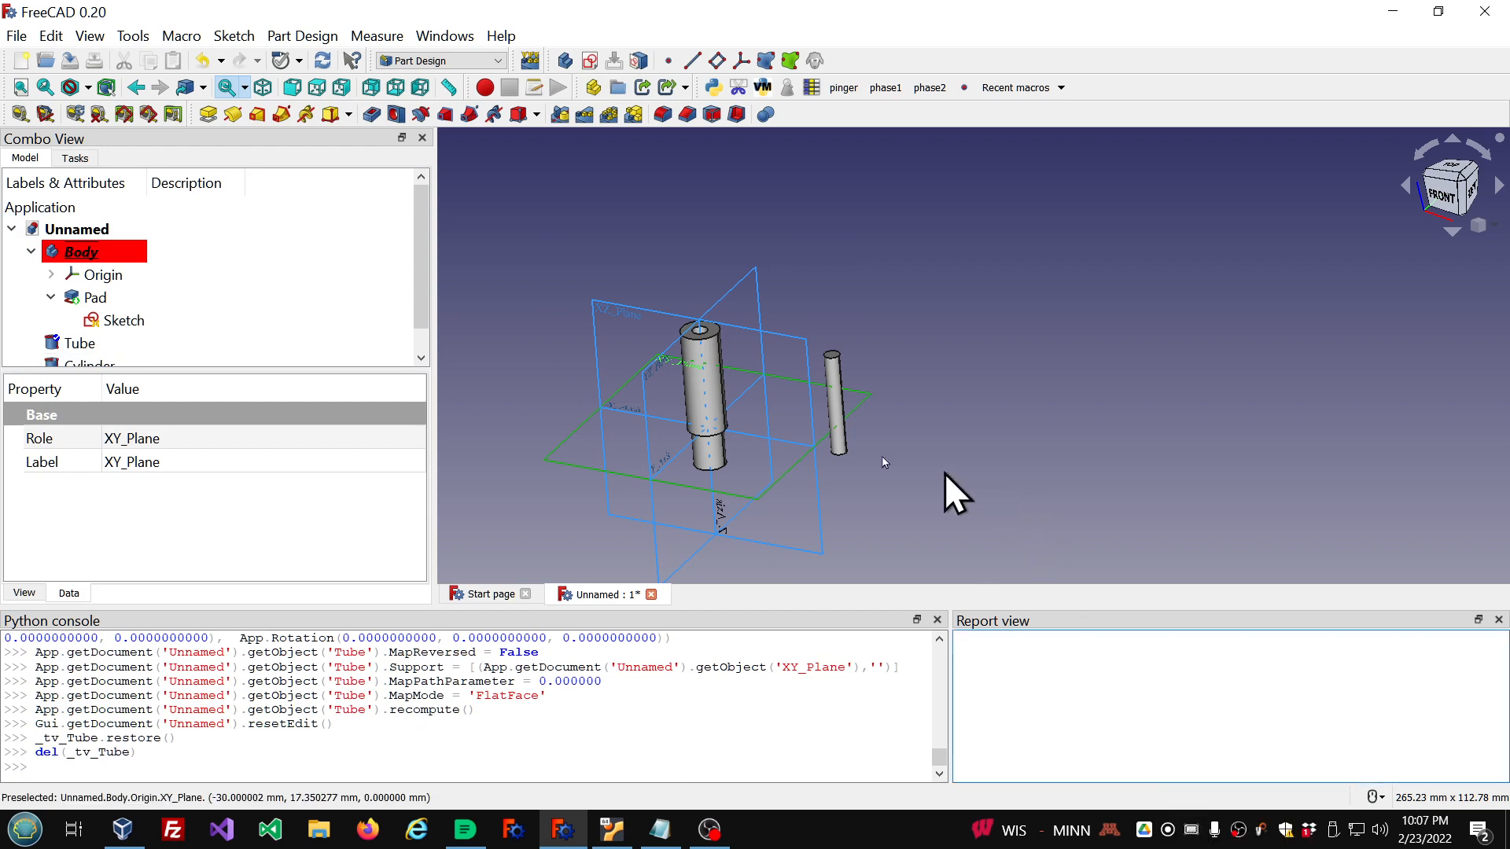
click(116, 365)
key(space)
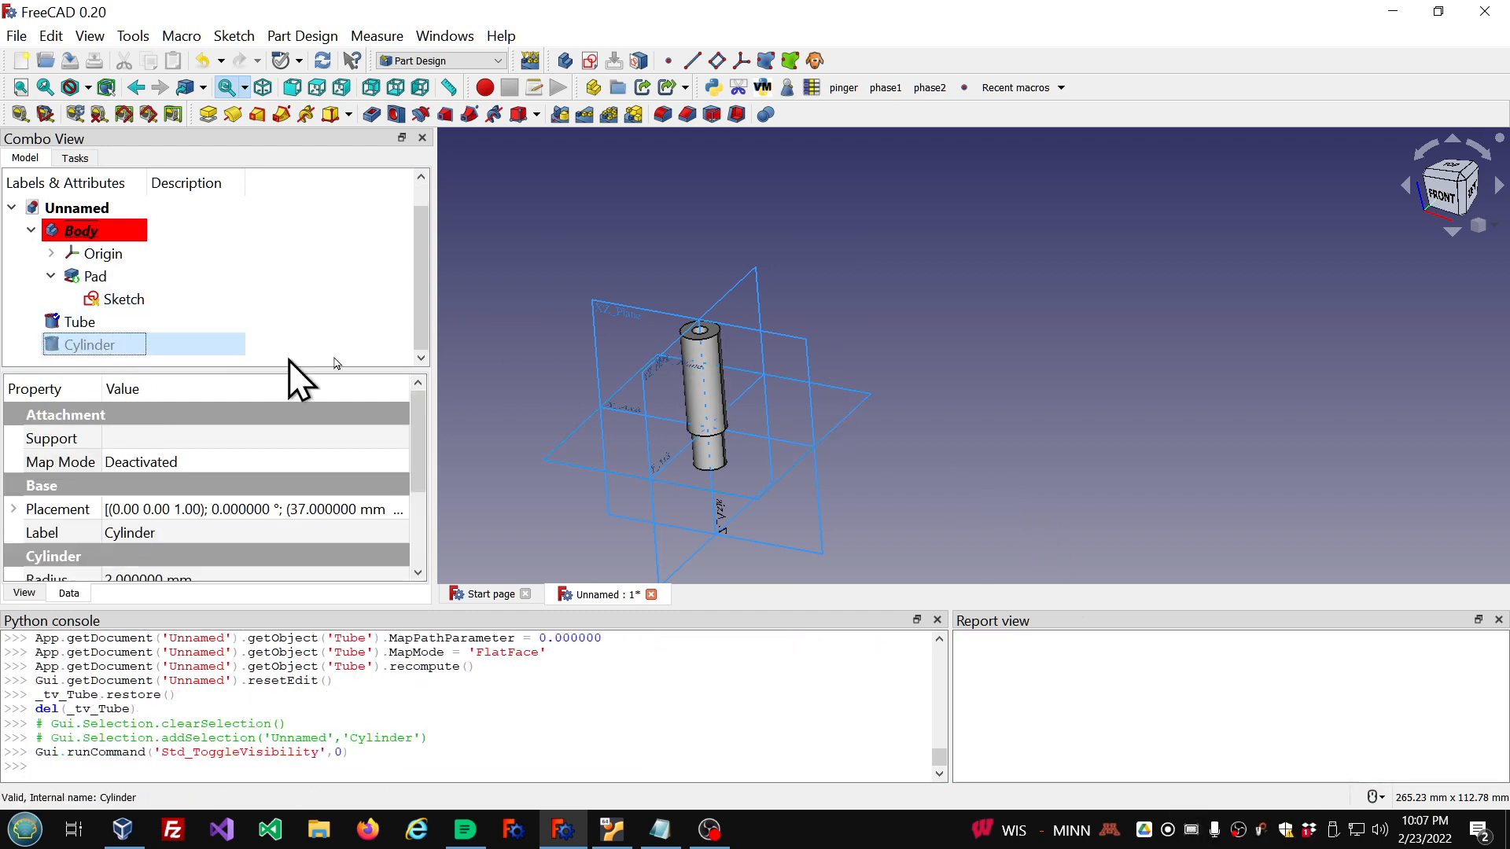
middle_drag(690, 446, 776, 424)
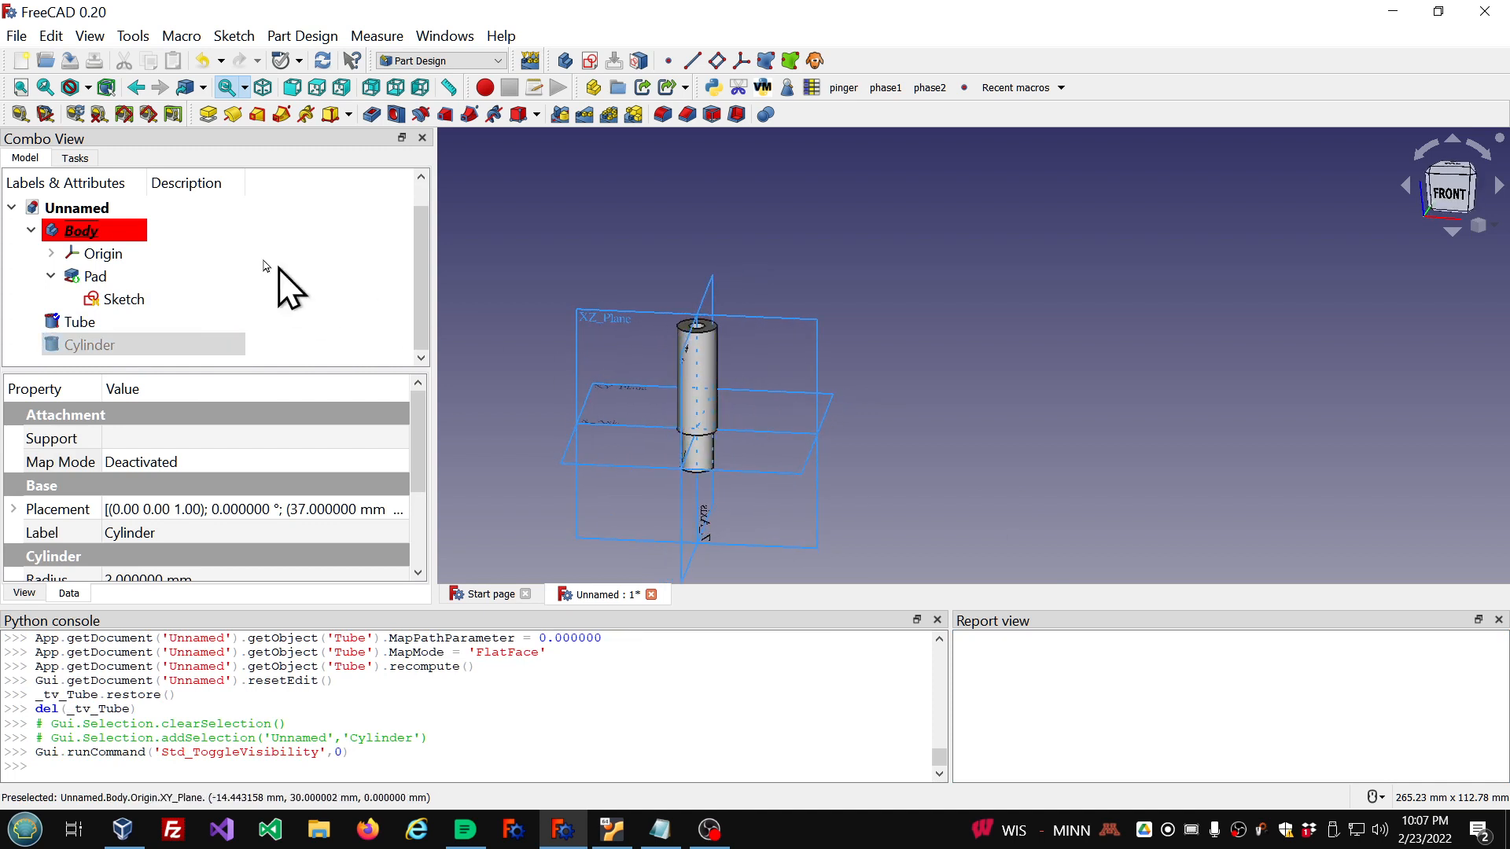
click(135, 258)
key(space)
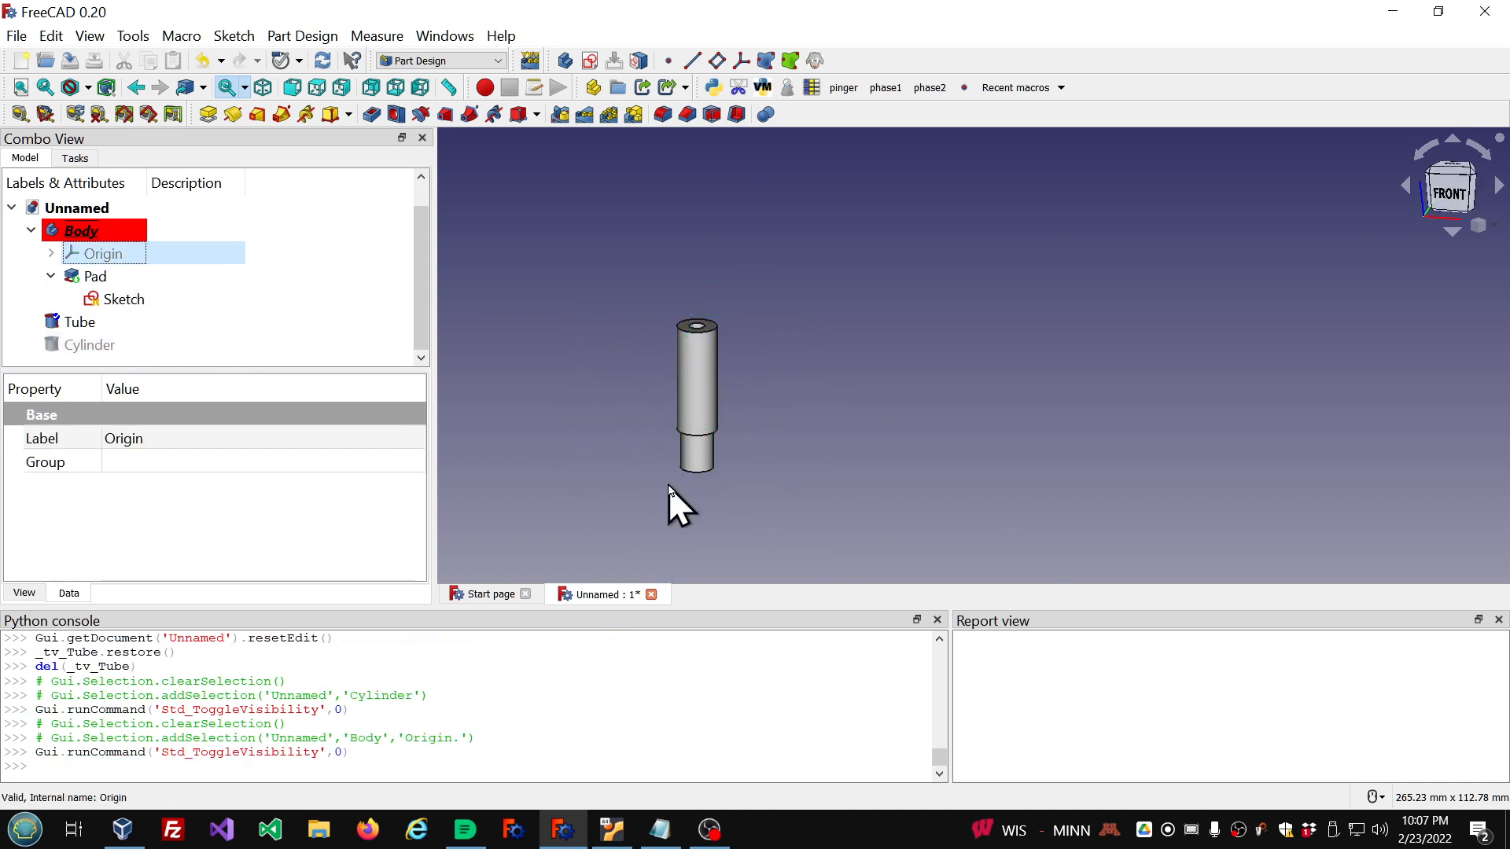
scroll(695, 517, up, 2)
scroll(786, 485, down, 2)
scroll(784, 303, up, 2)
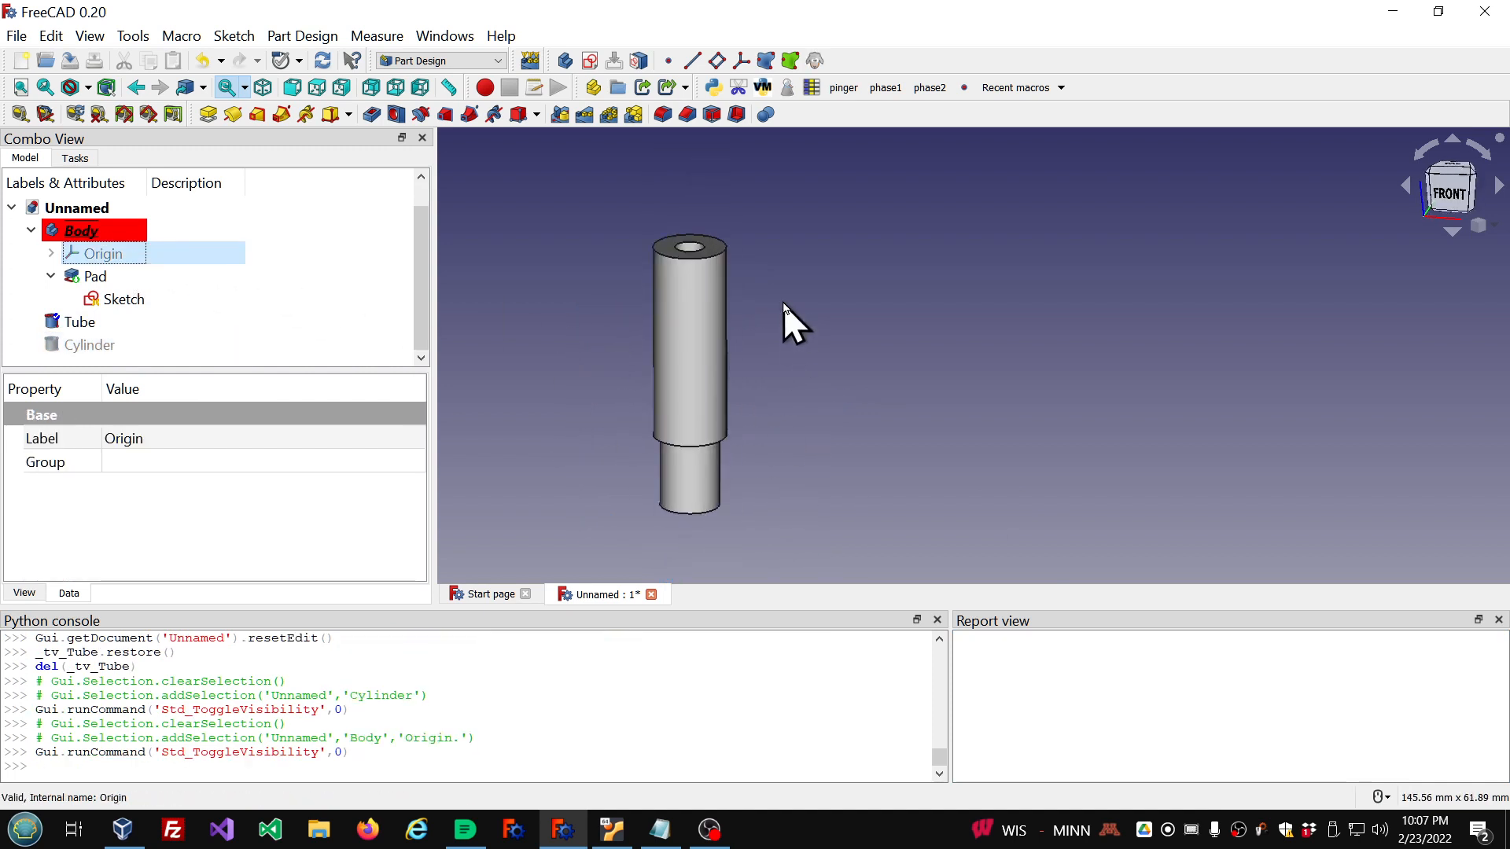
scroll(783, 304, up, 1)
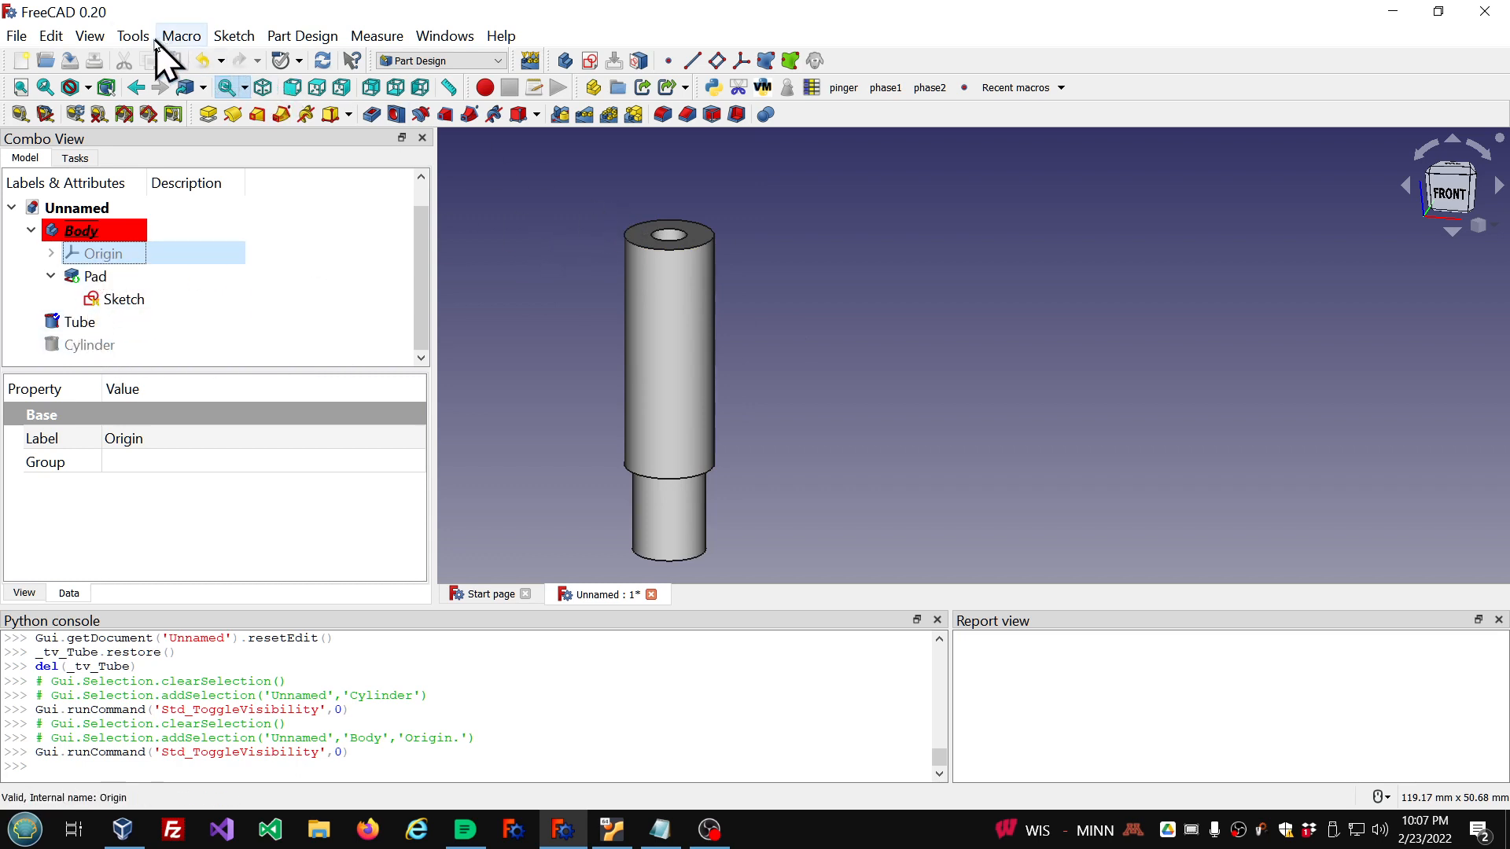
Step: Open the dependency graph, examine how the Tube outside the Body links to the Body's Origin, and close the graph
click(132, 36)
click(198, 142)
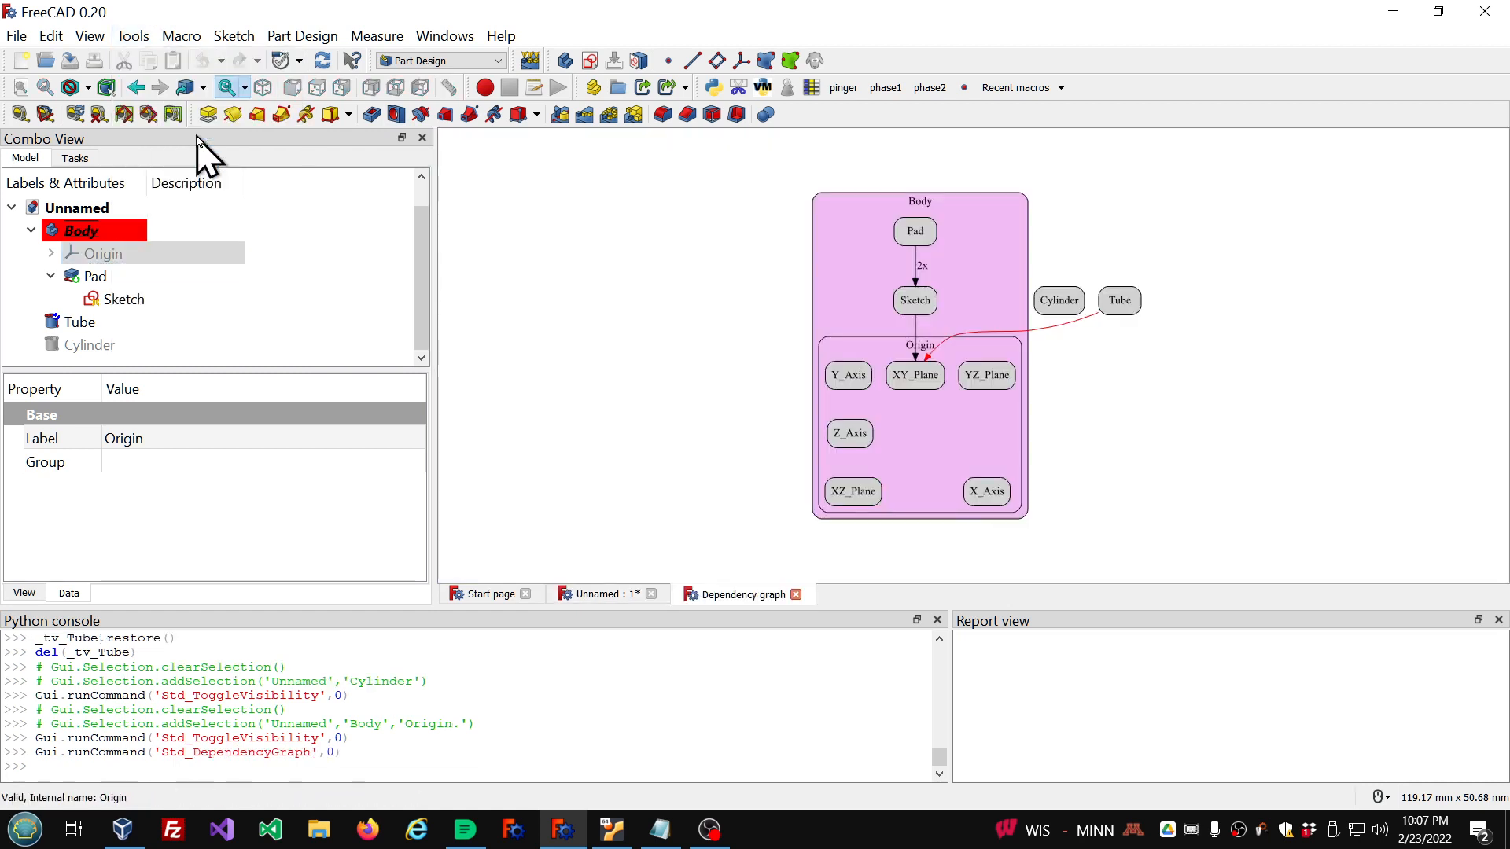
scroll(1316, 438, up, 4)
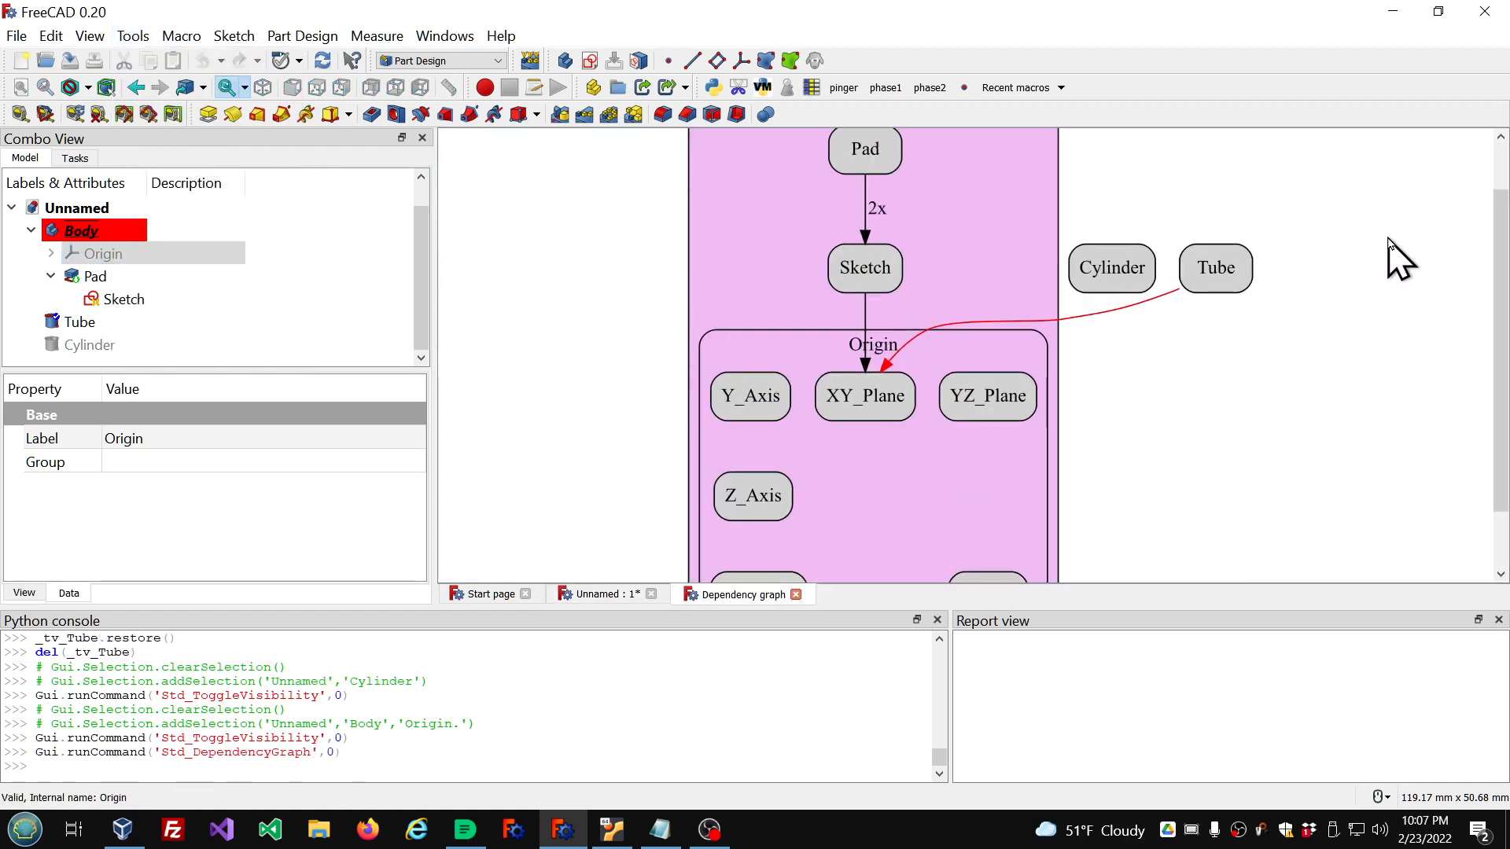
scroll(1411, 212, up, 2)
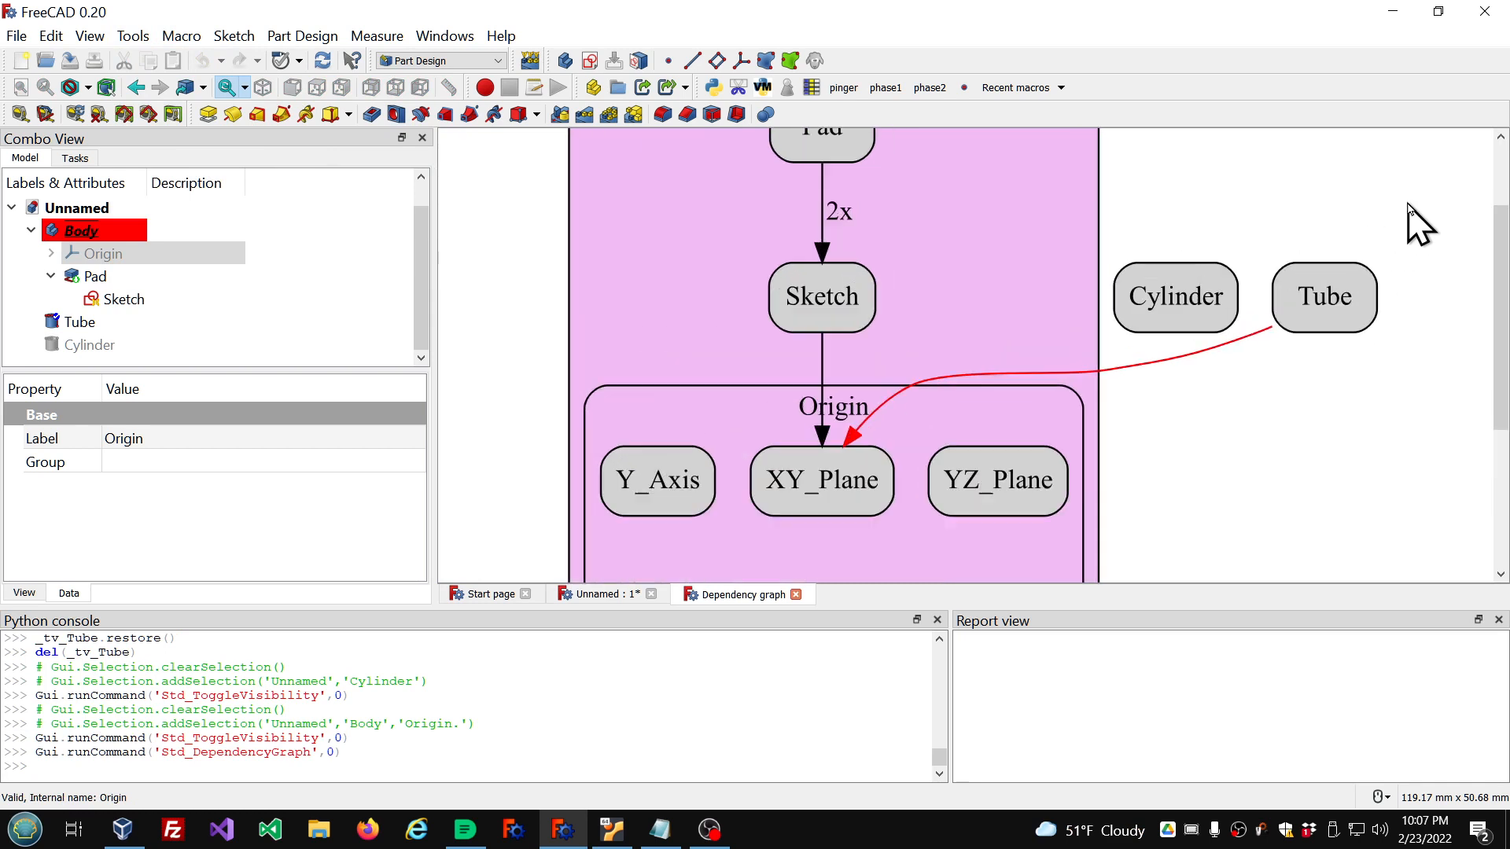
scroll(1411, 213, down, 2)
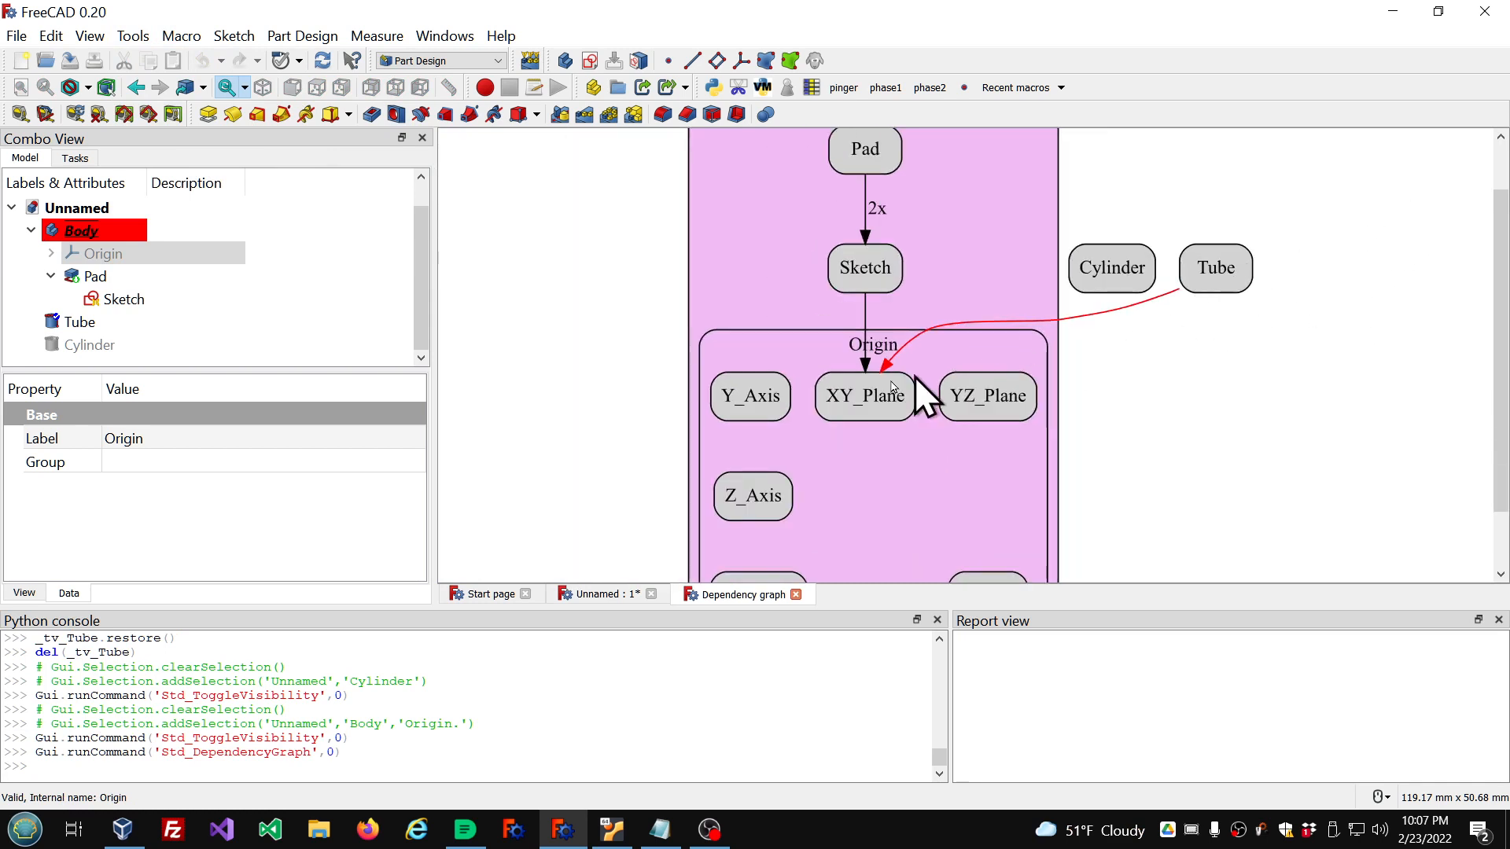
scroll(822, 409, down, 1)
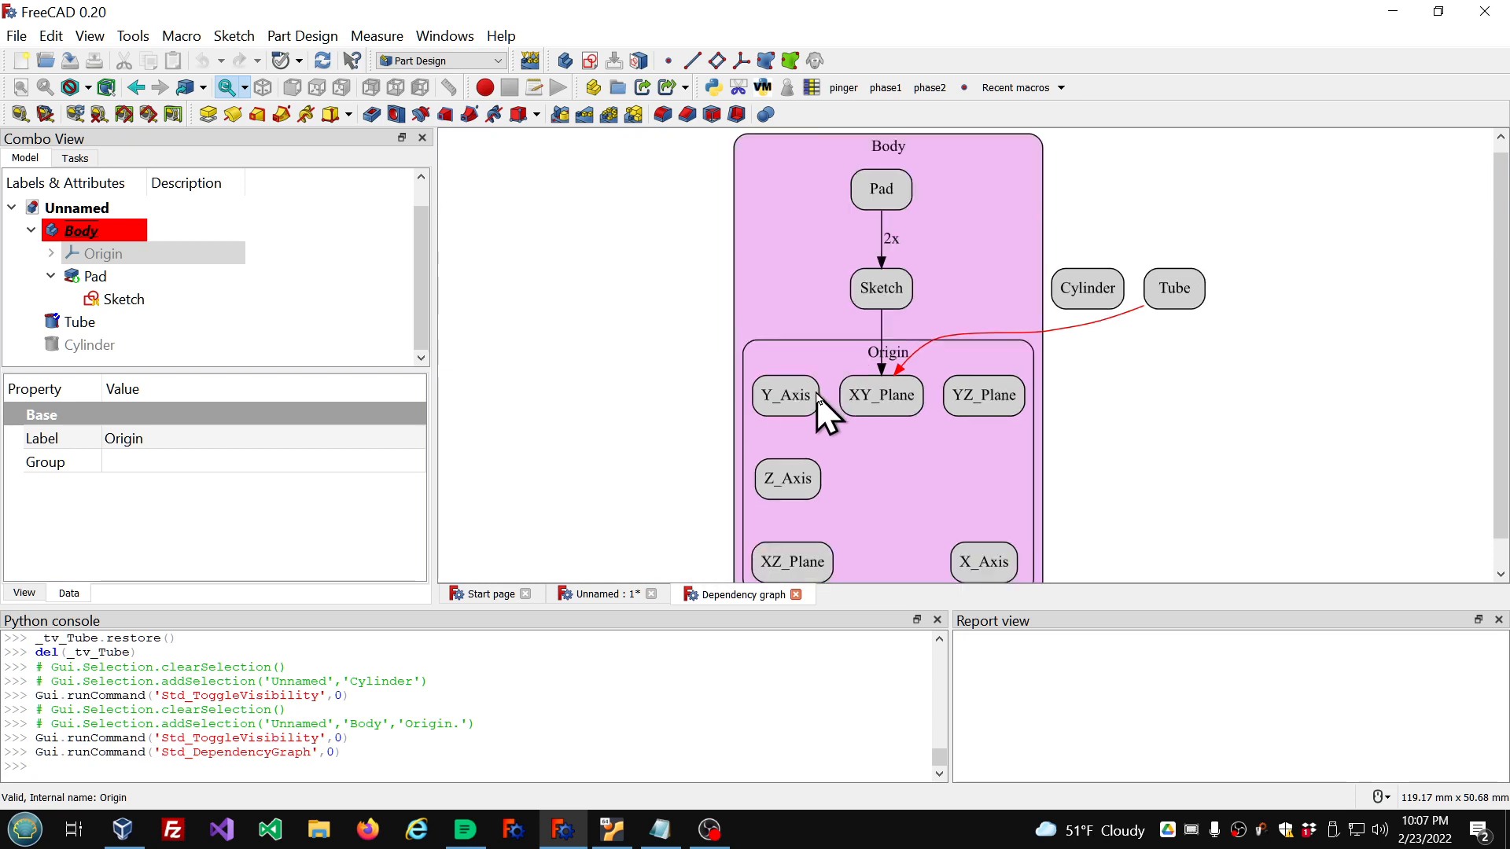
scroll(821, 409, down, 1)
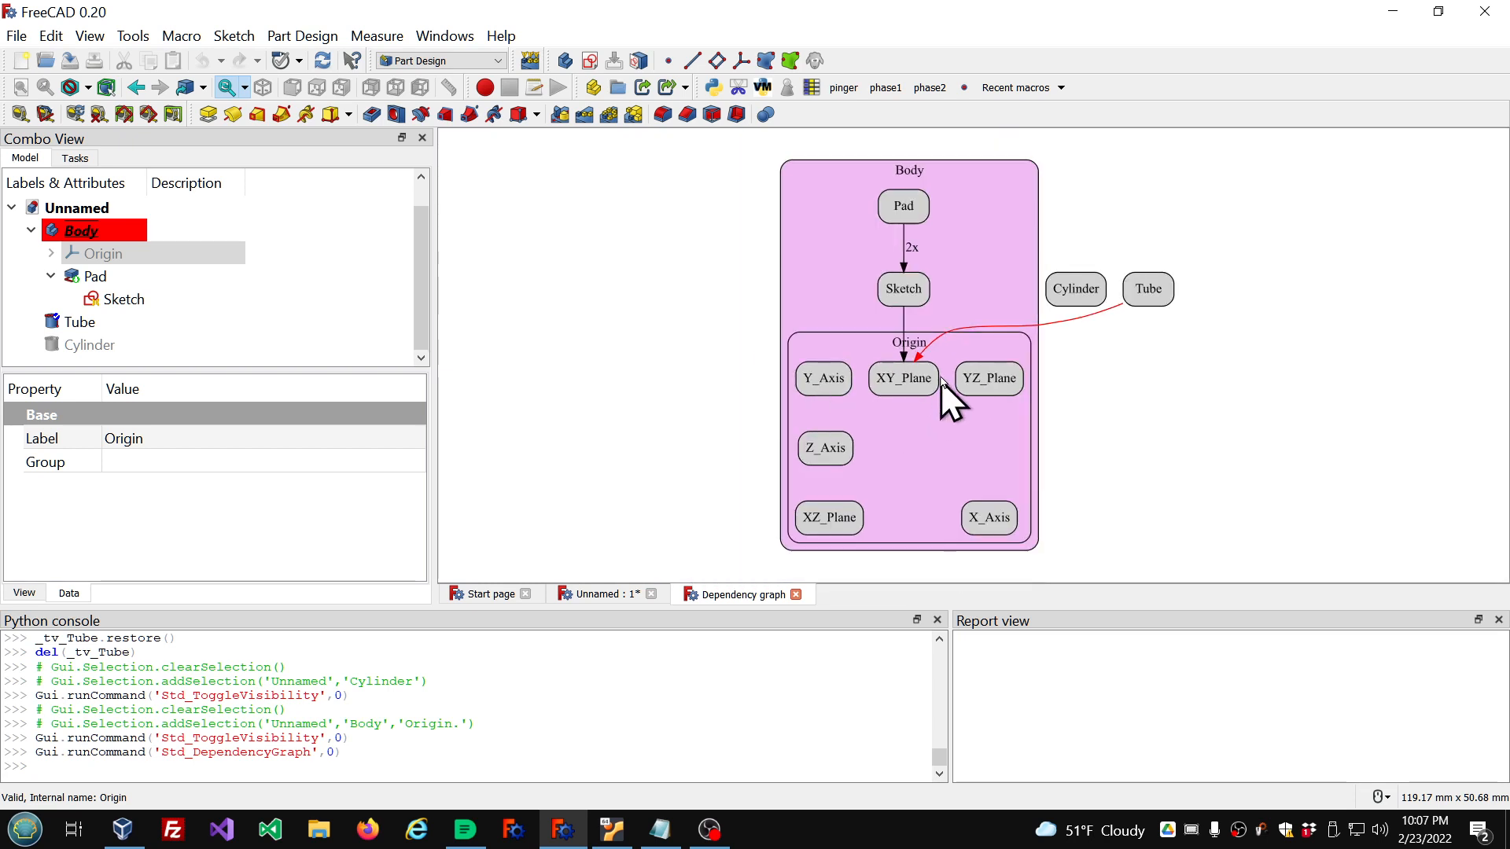
click(794, 596)
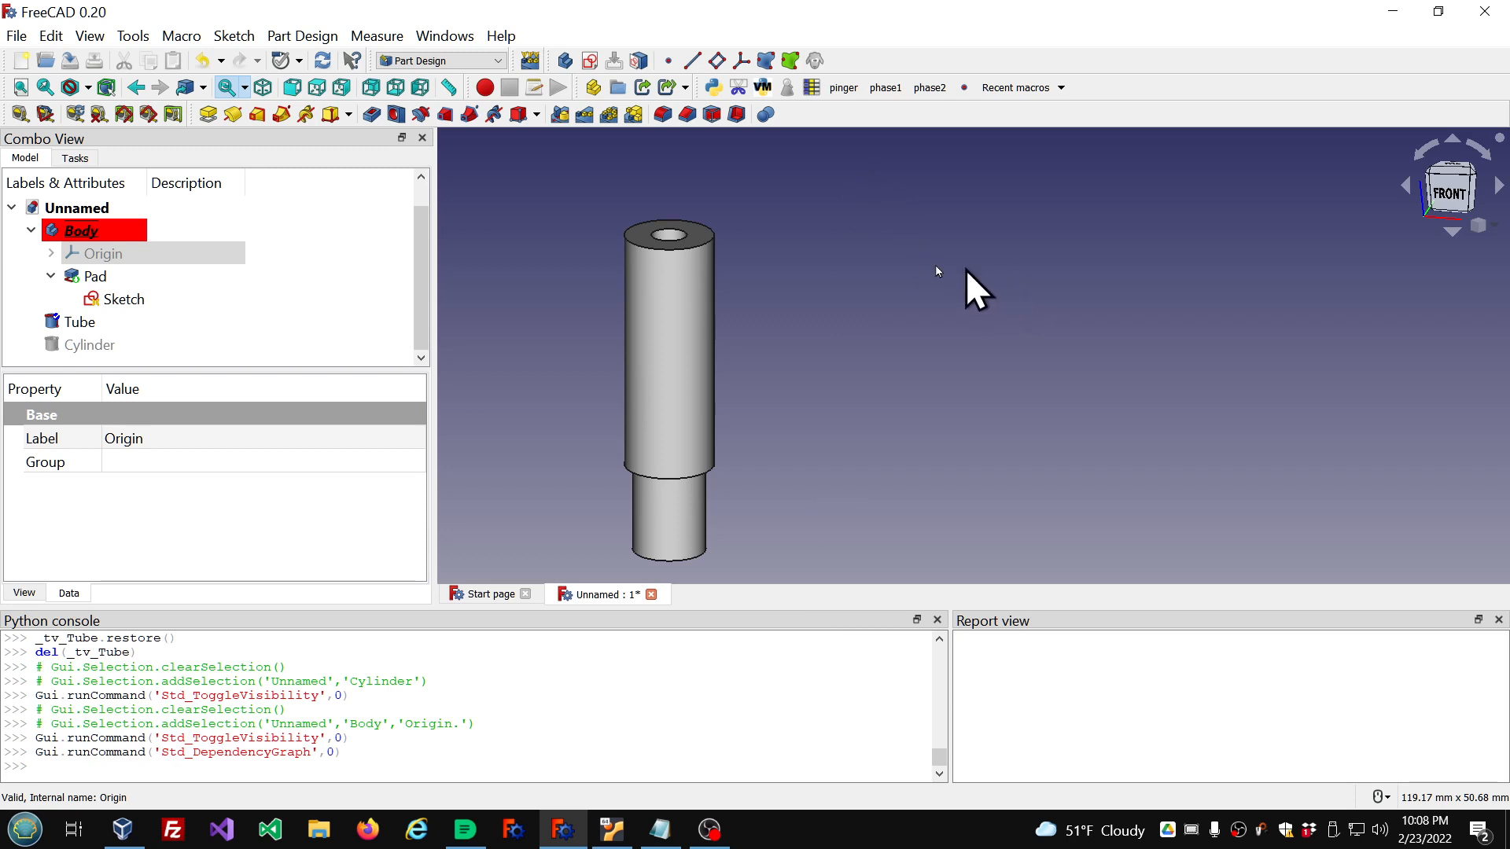
Step: Run the pdwrapper macro on the Tube as an Additive wrapper, with Pad as the previous feature
click(108, 324)
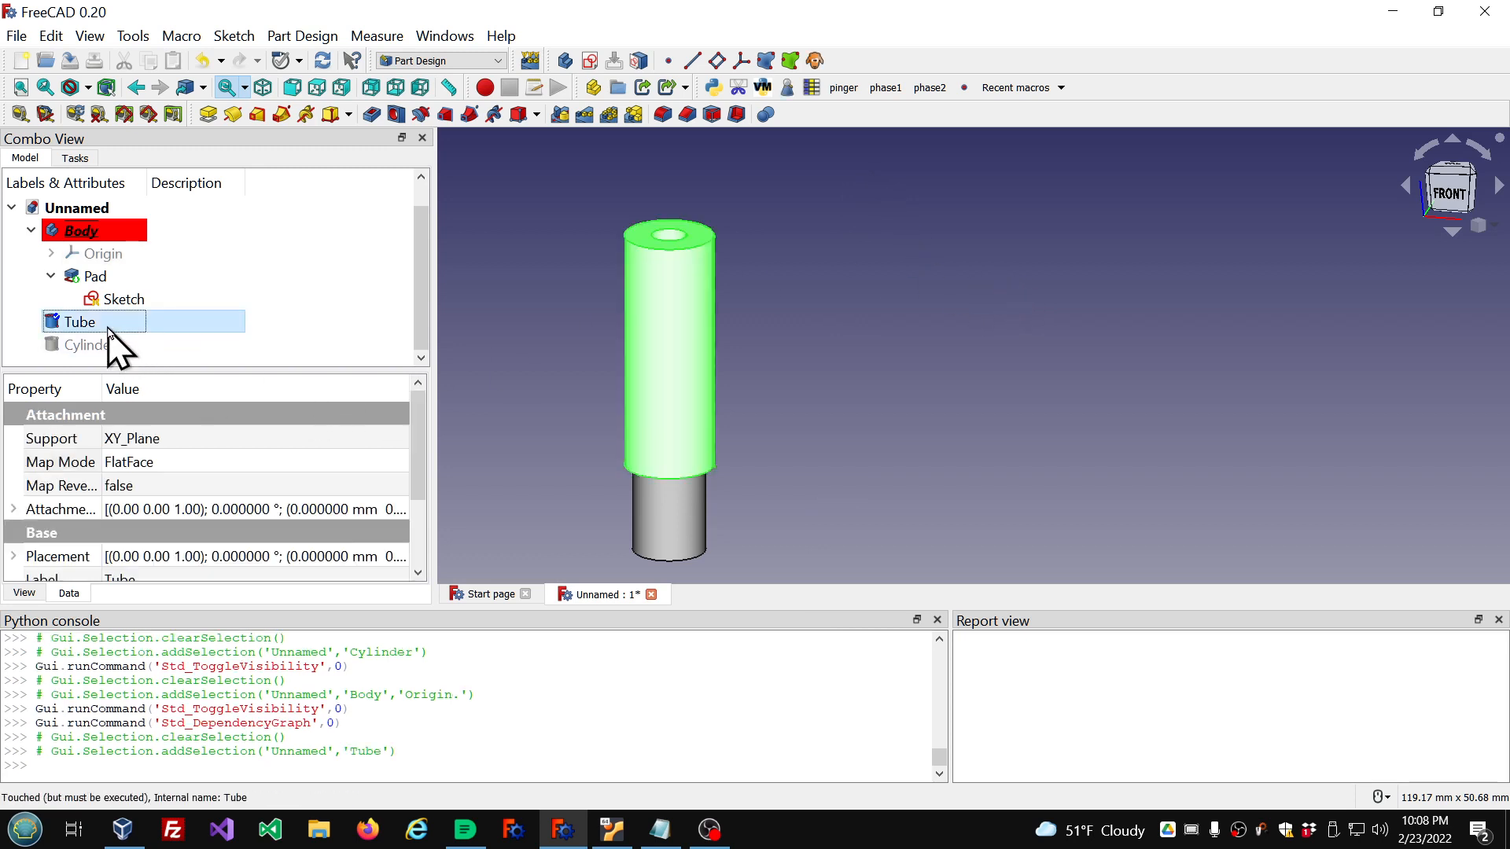
click(181, 36)
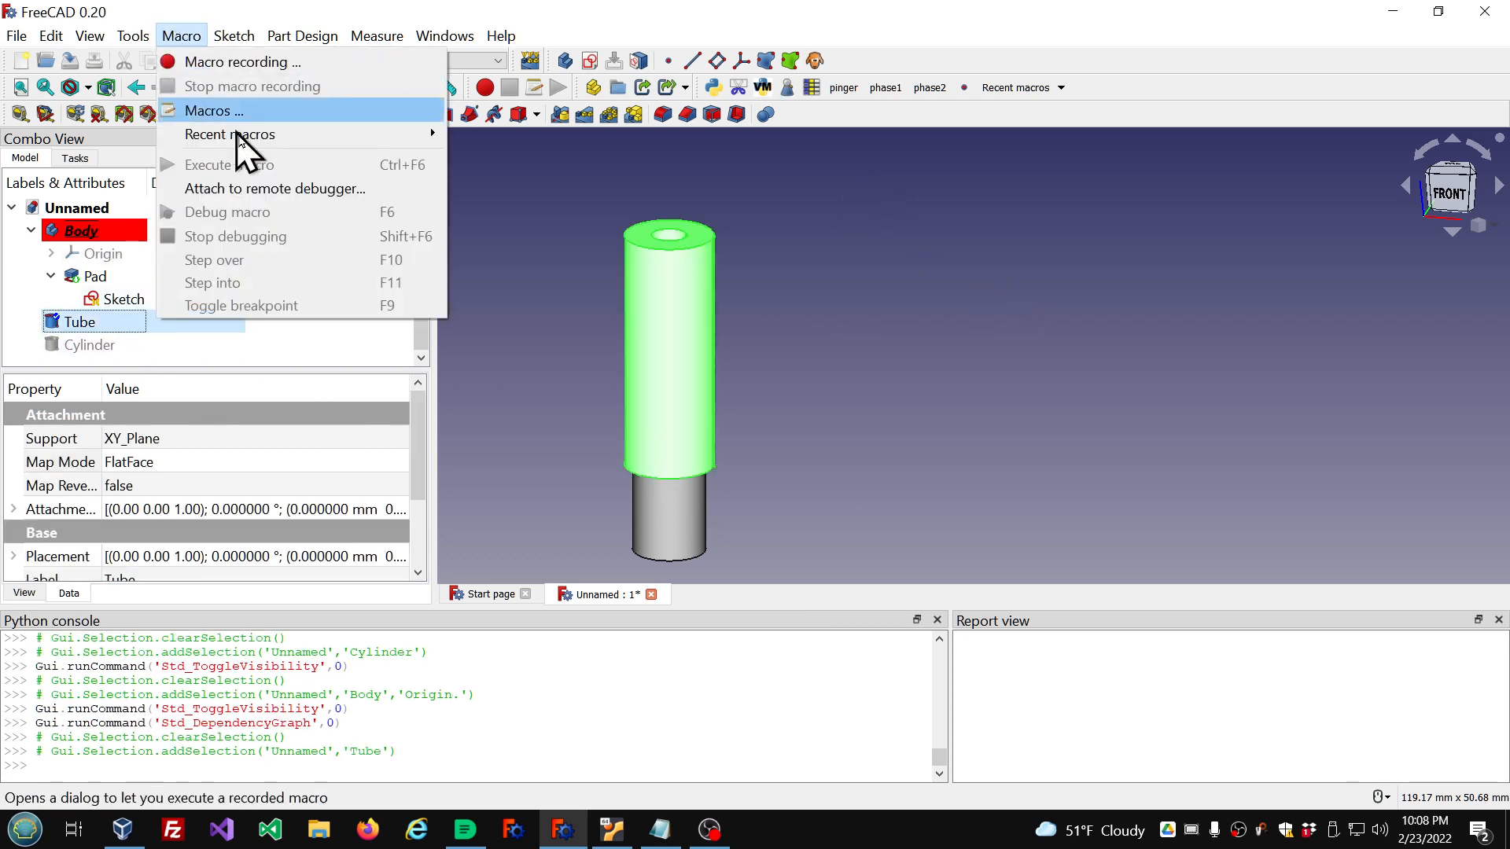
mouse_move(240, 138)
click(484, 140)
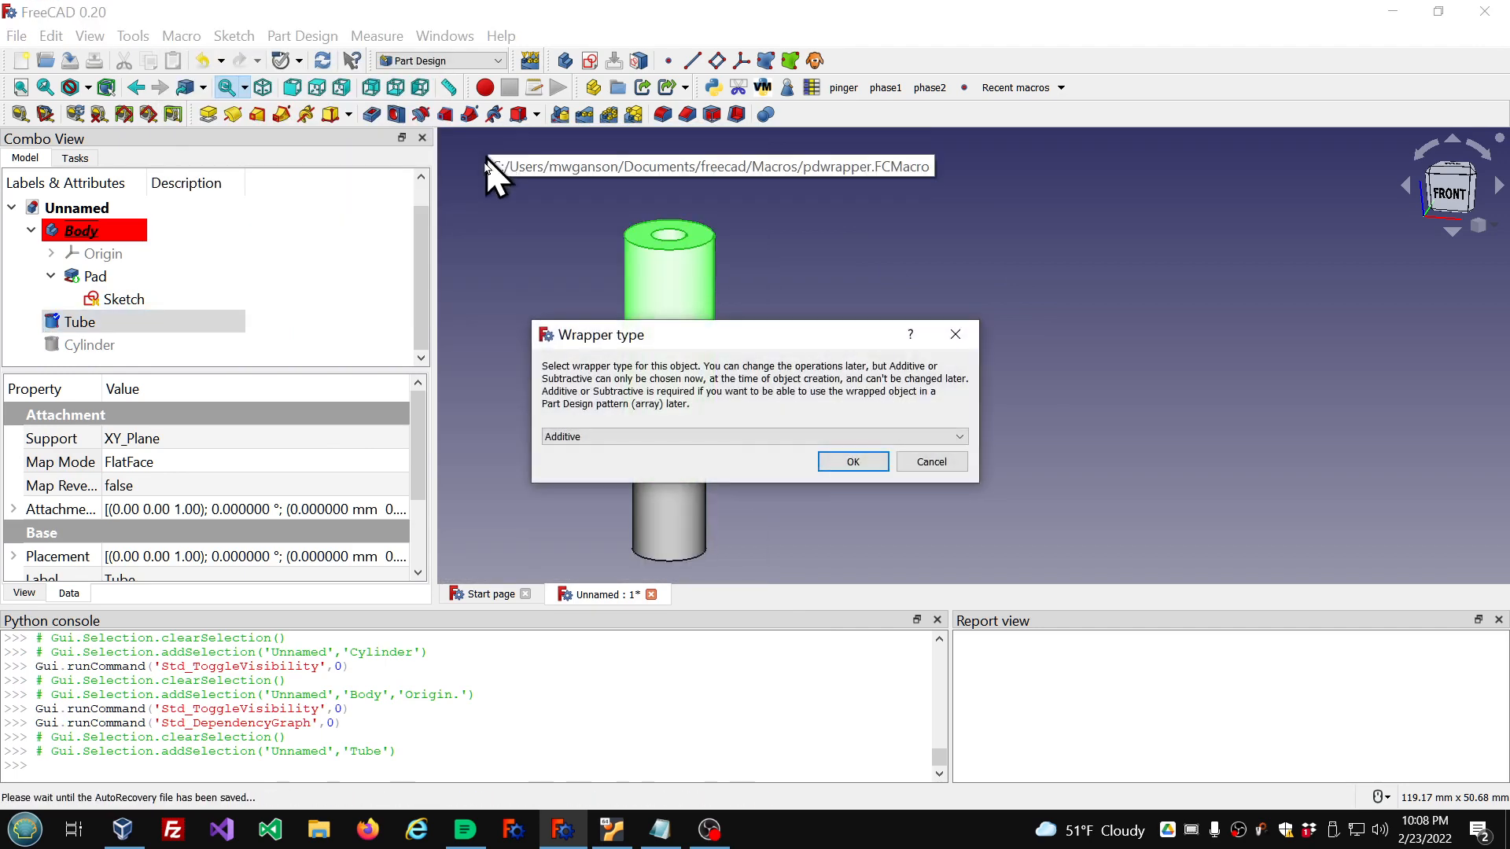
click(861, 465)
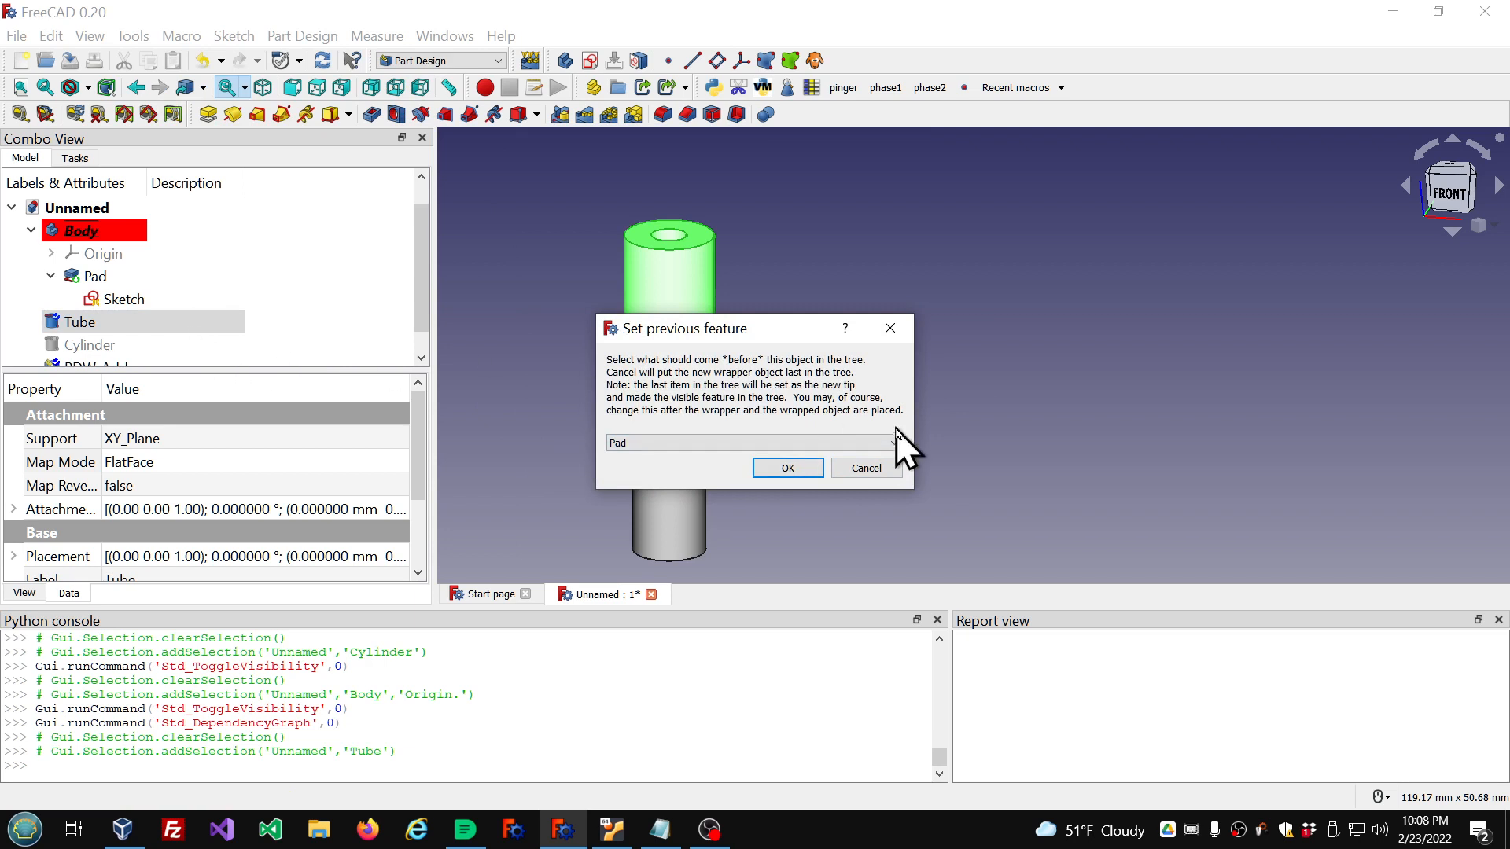
click(803, 472)
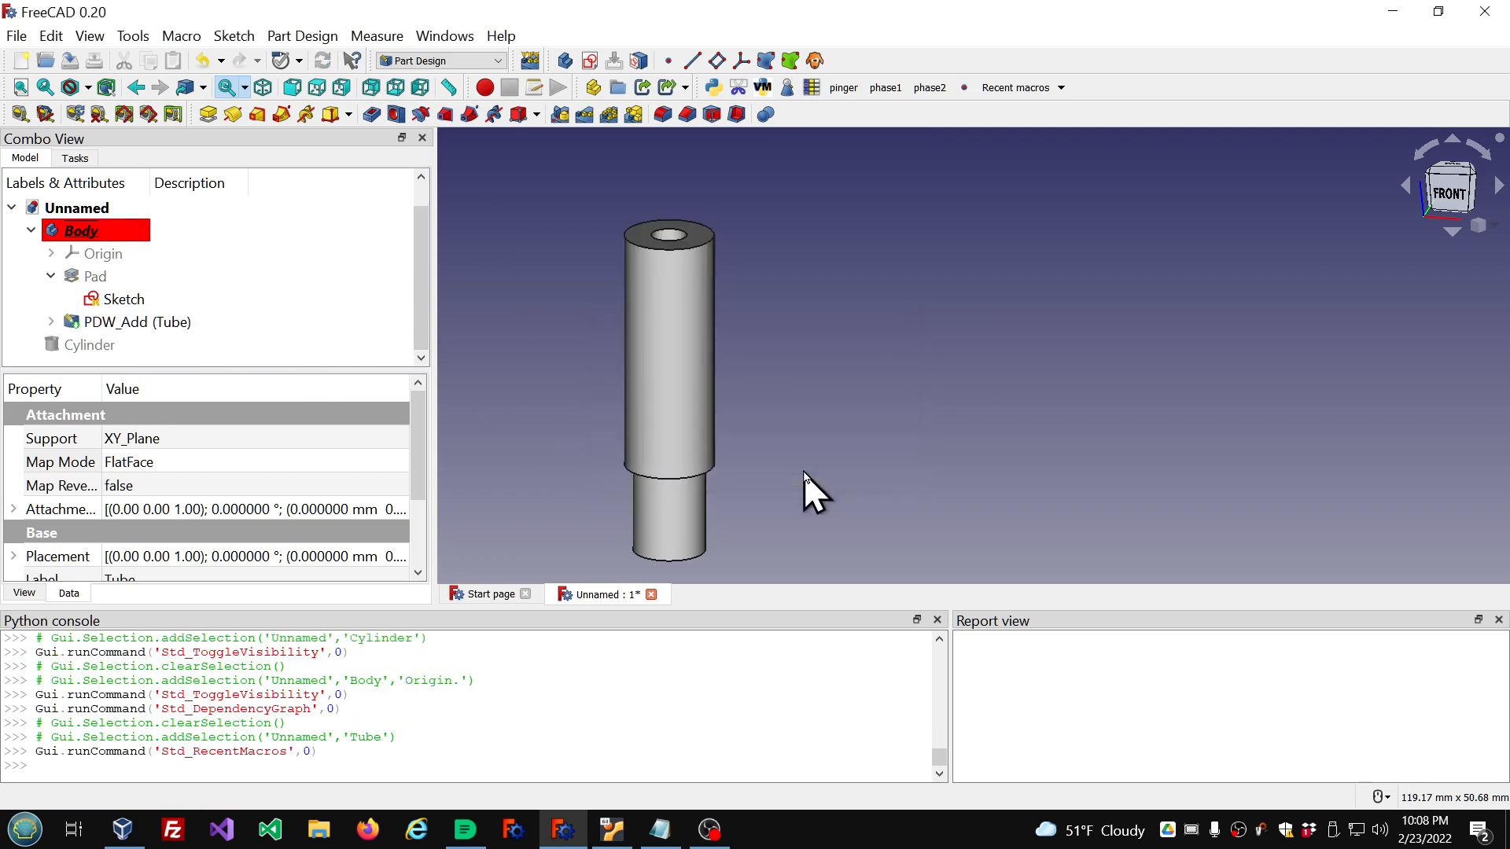
Step: Reopen the dependency graph, enlarge its viewing area to examine the links of the wrapped Tube and Pad, and close it
click(149, 329)
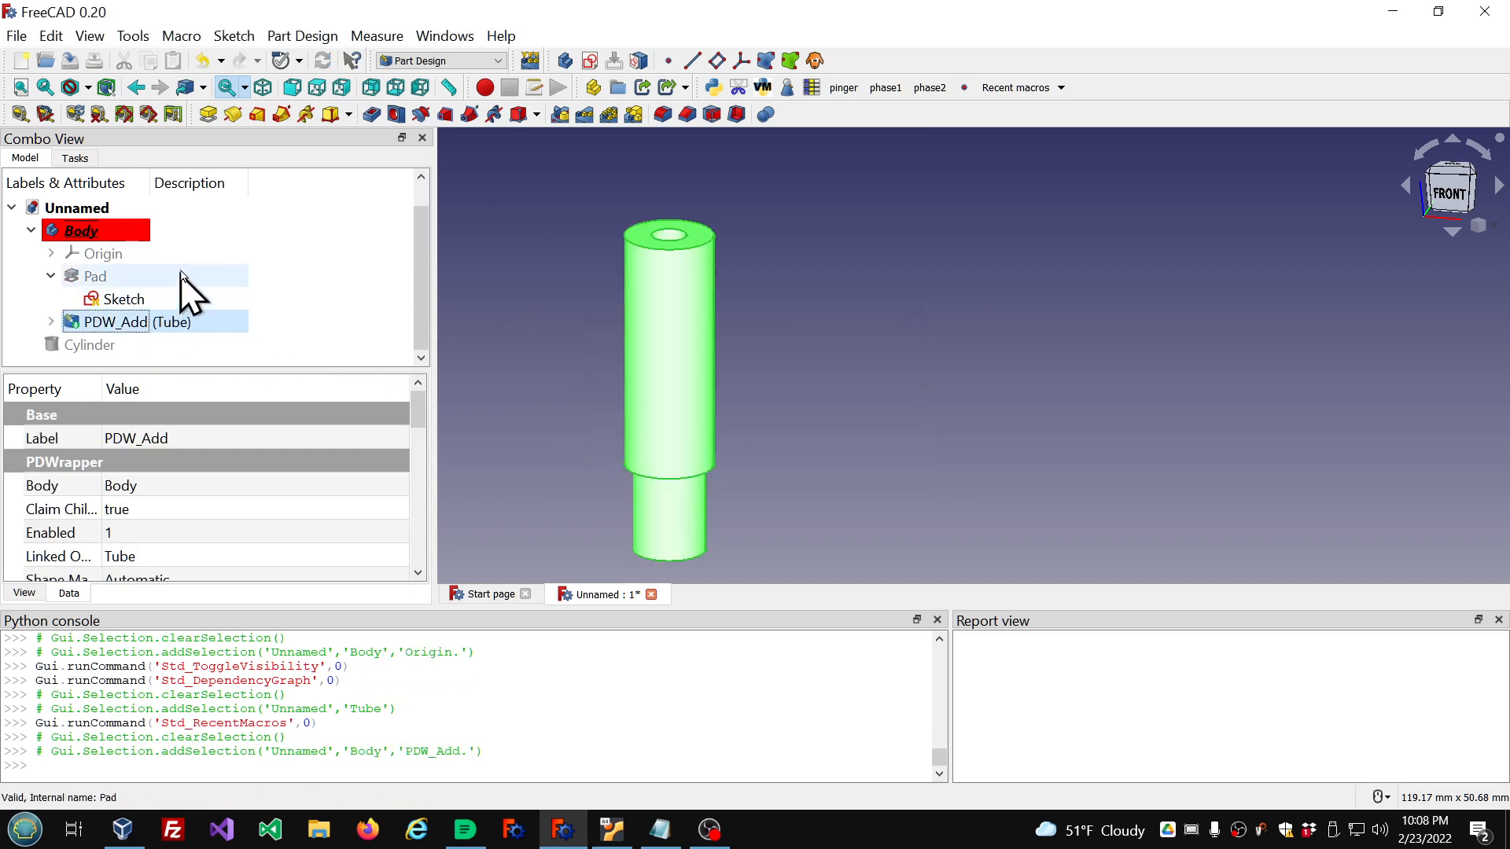
click(150, 40)
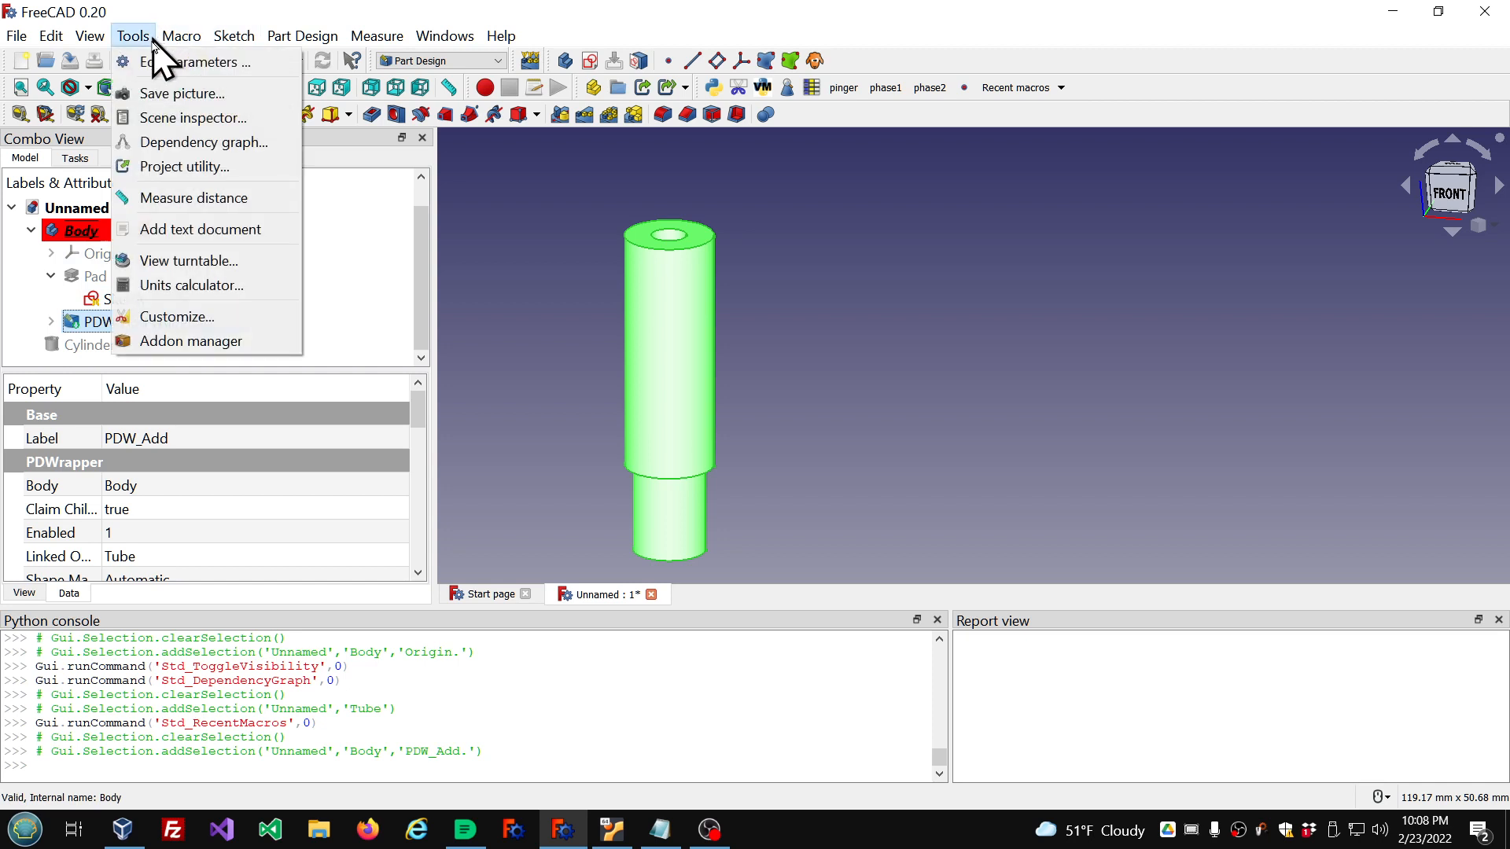
click(177, 143)
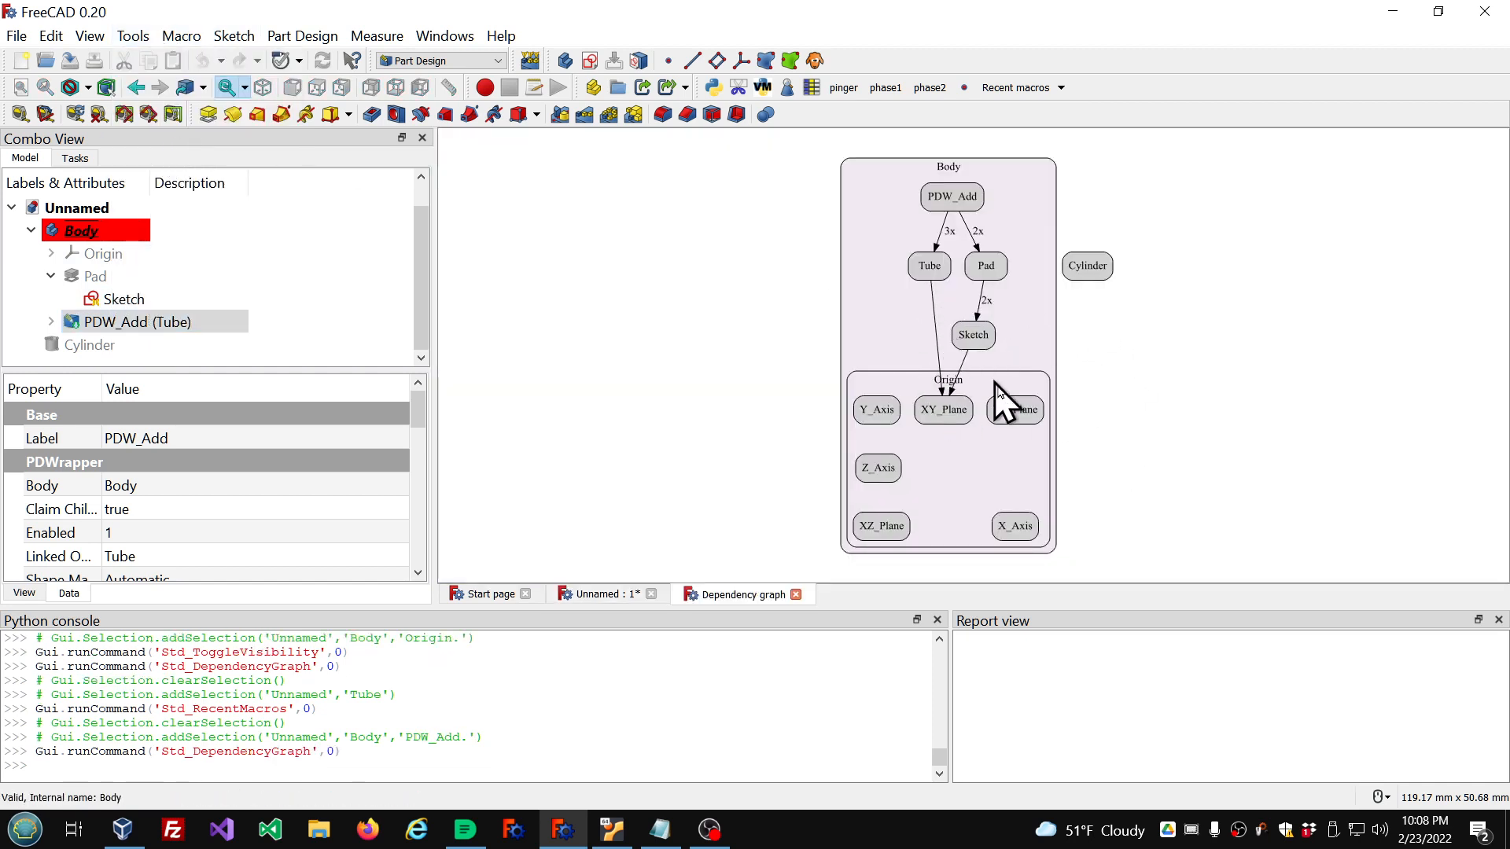
scroll(1213, 398, up, 2)
scroll(1262, 157, up, 2)
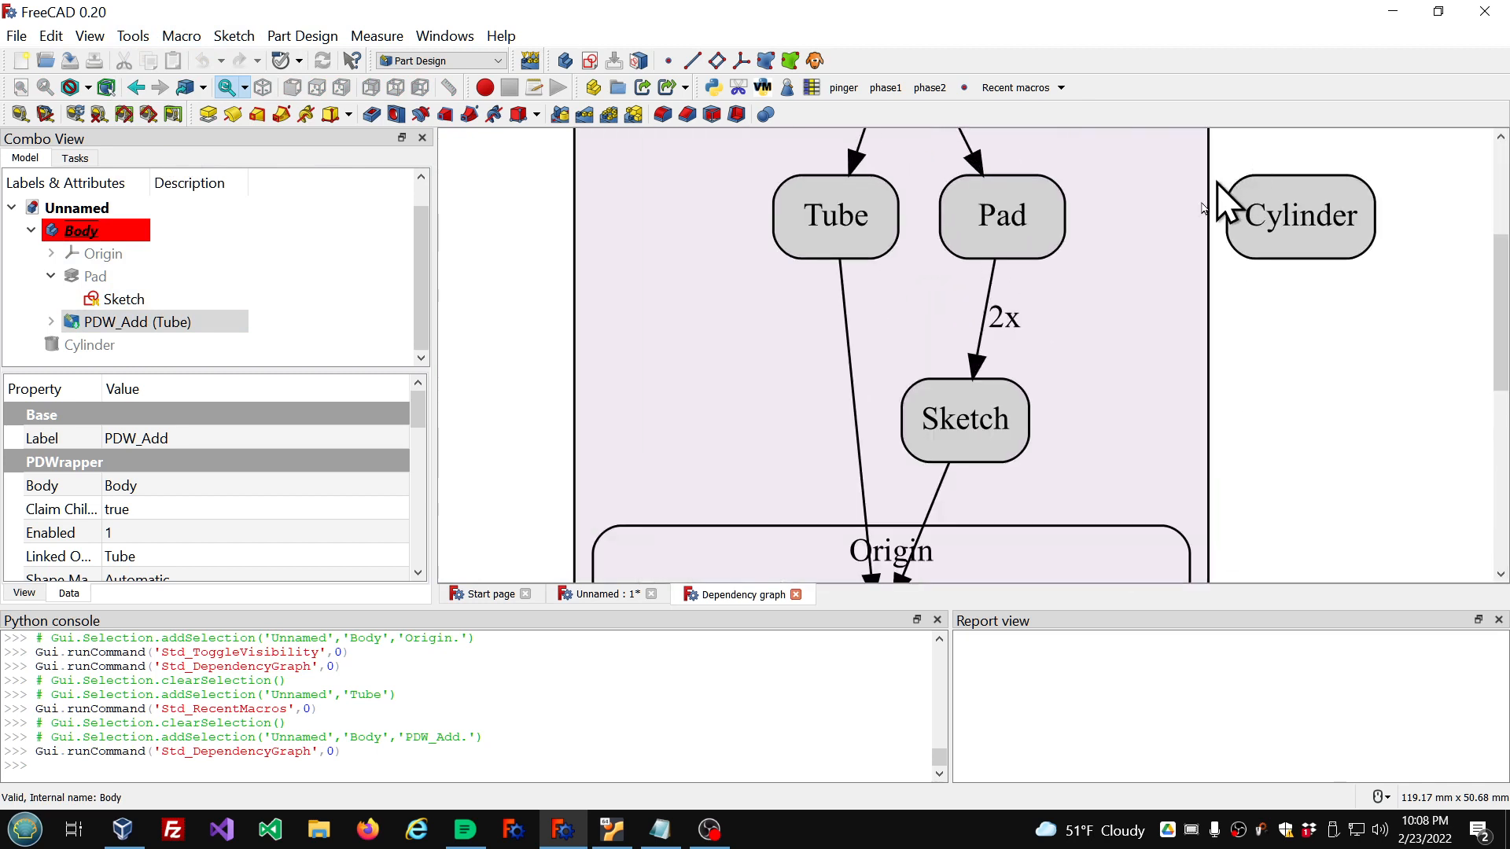
drag(1060, 626, 1046, 714)
scroll(1030, 600, down, 2)
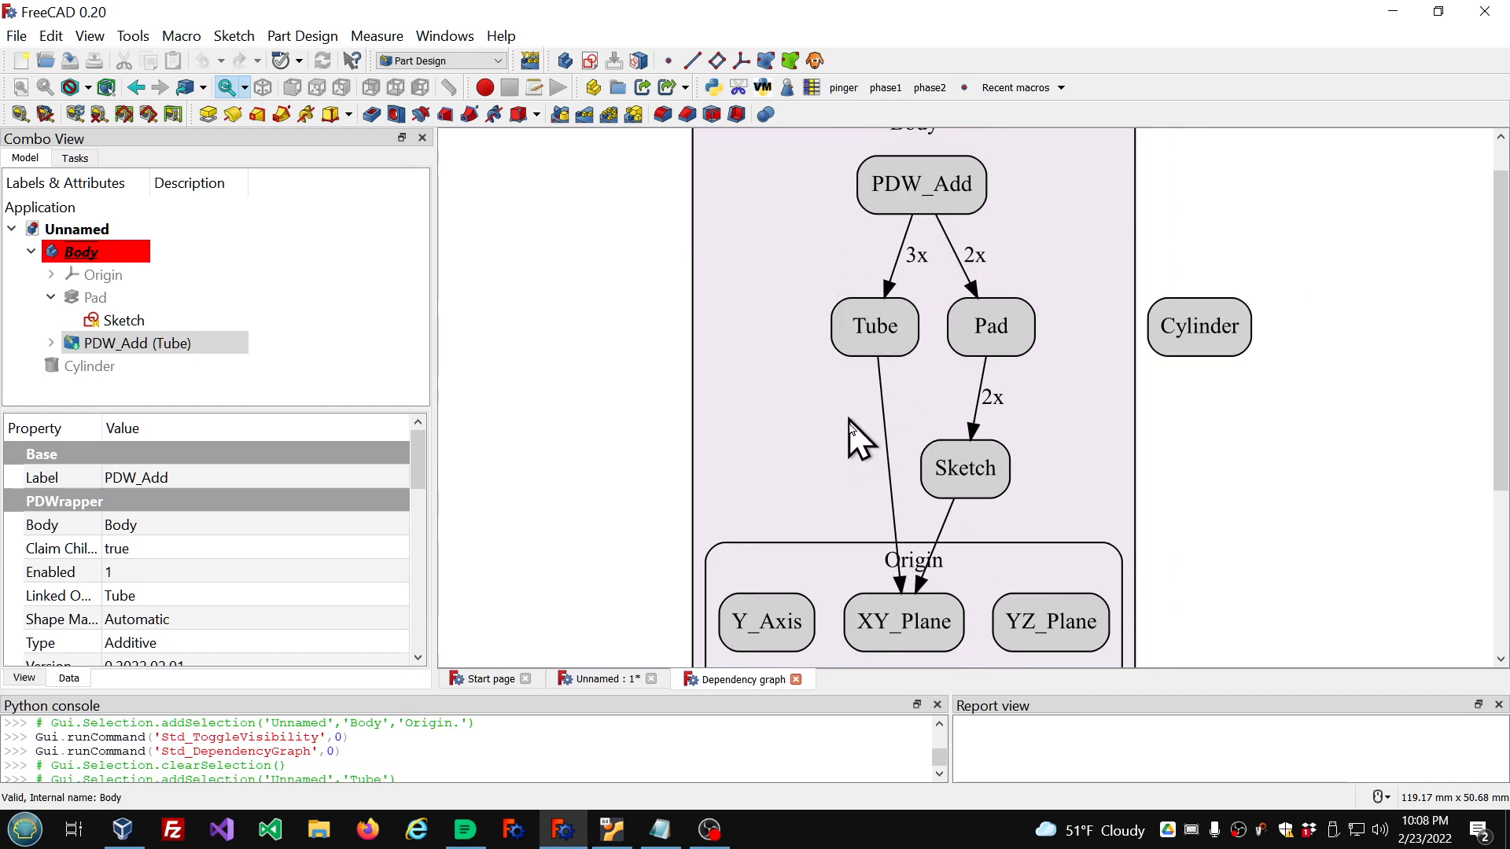
click(796, 679)
Step: Switch to Notepad to review the "Dependencies inside the body" case, then return to FreeCAD and expand the PDW_Add wrapper in the tree
click(257, 262)
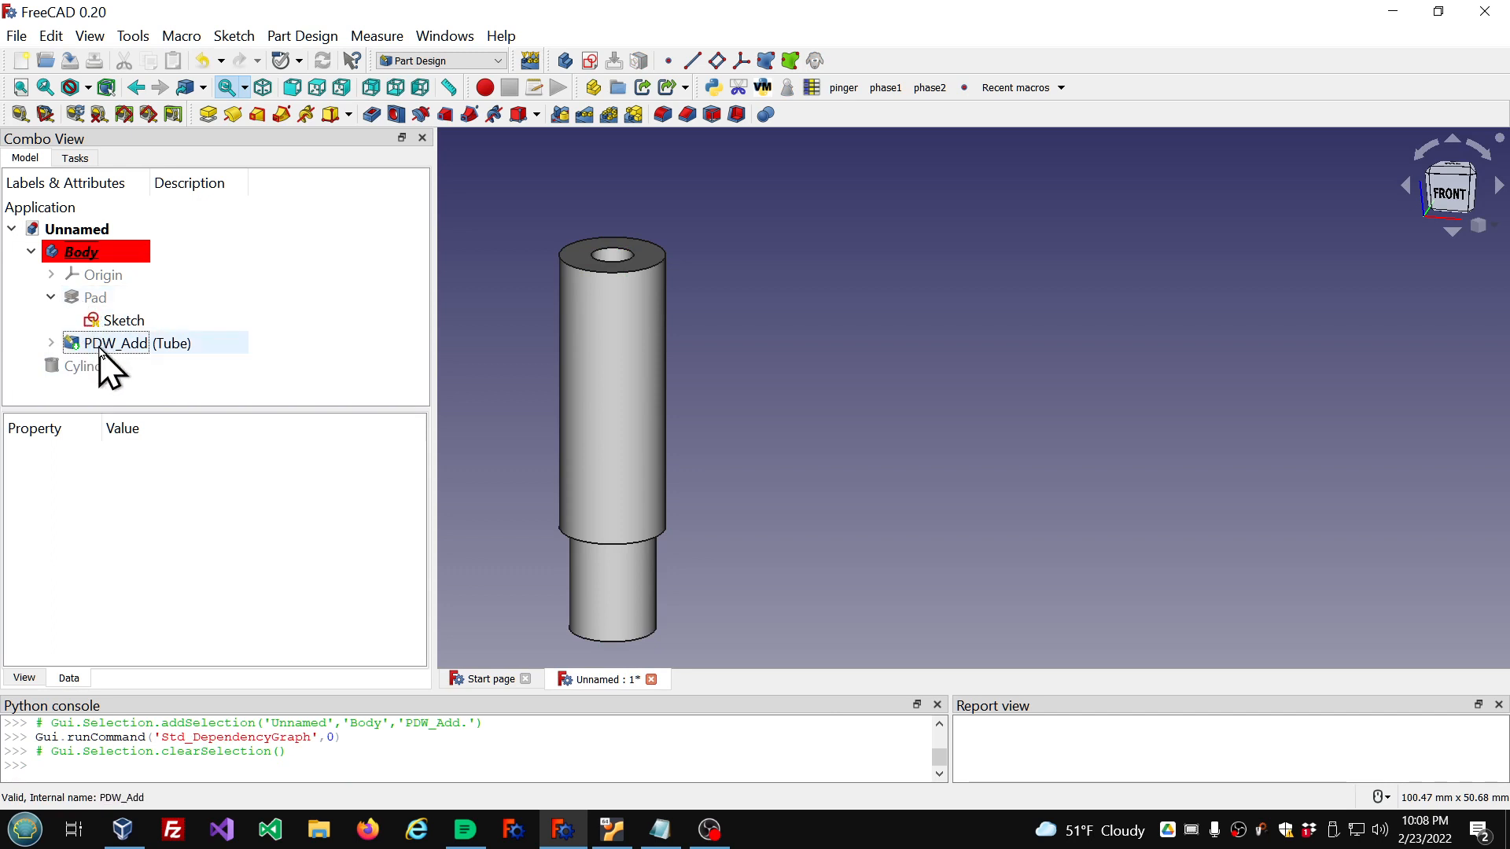
click(661, 830)
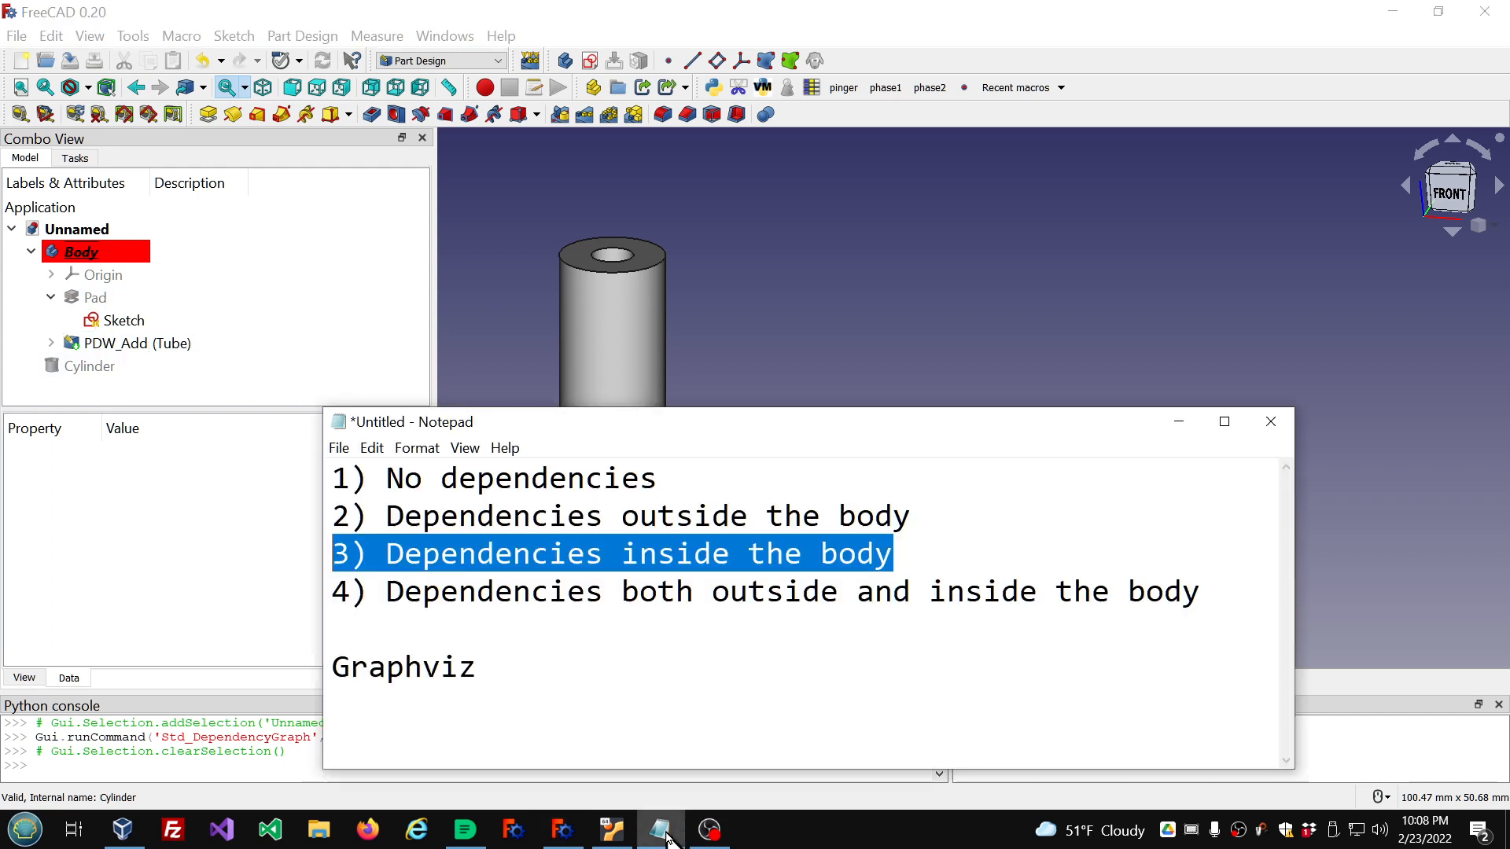
click(397, 556)
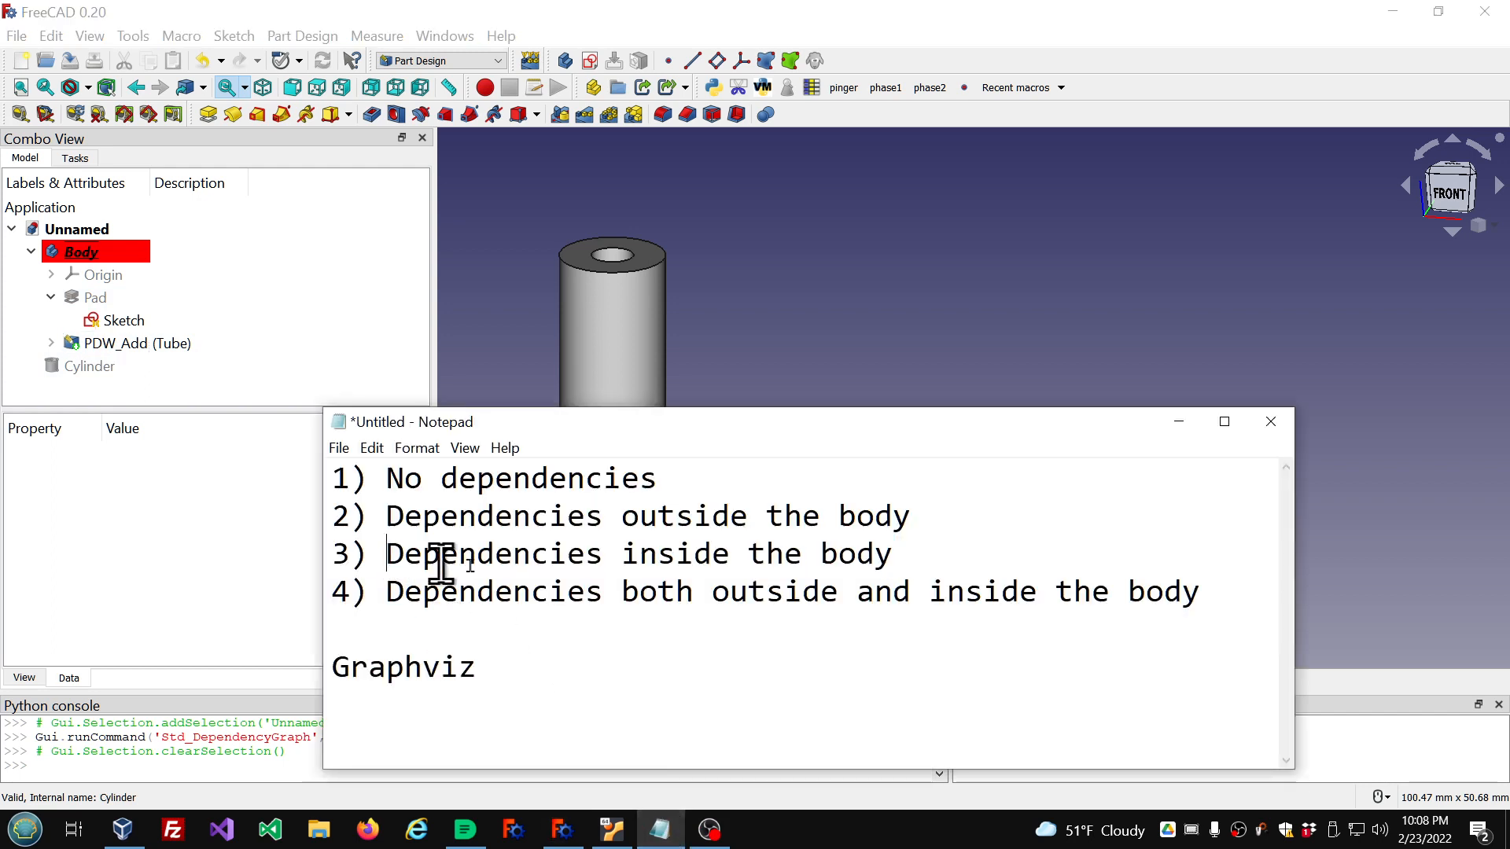
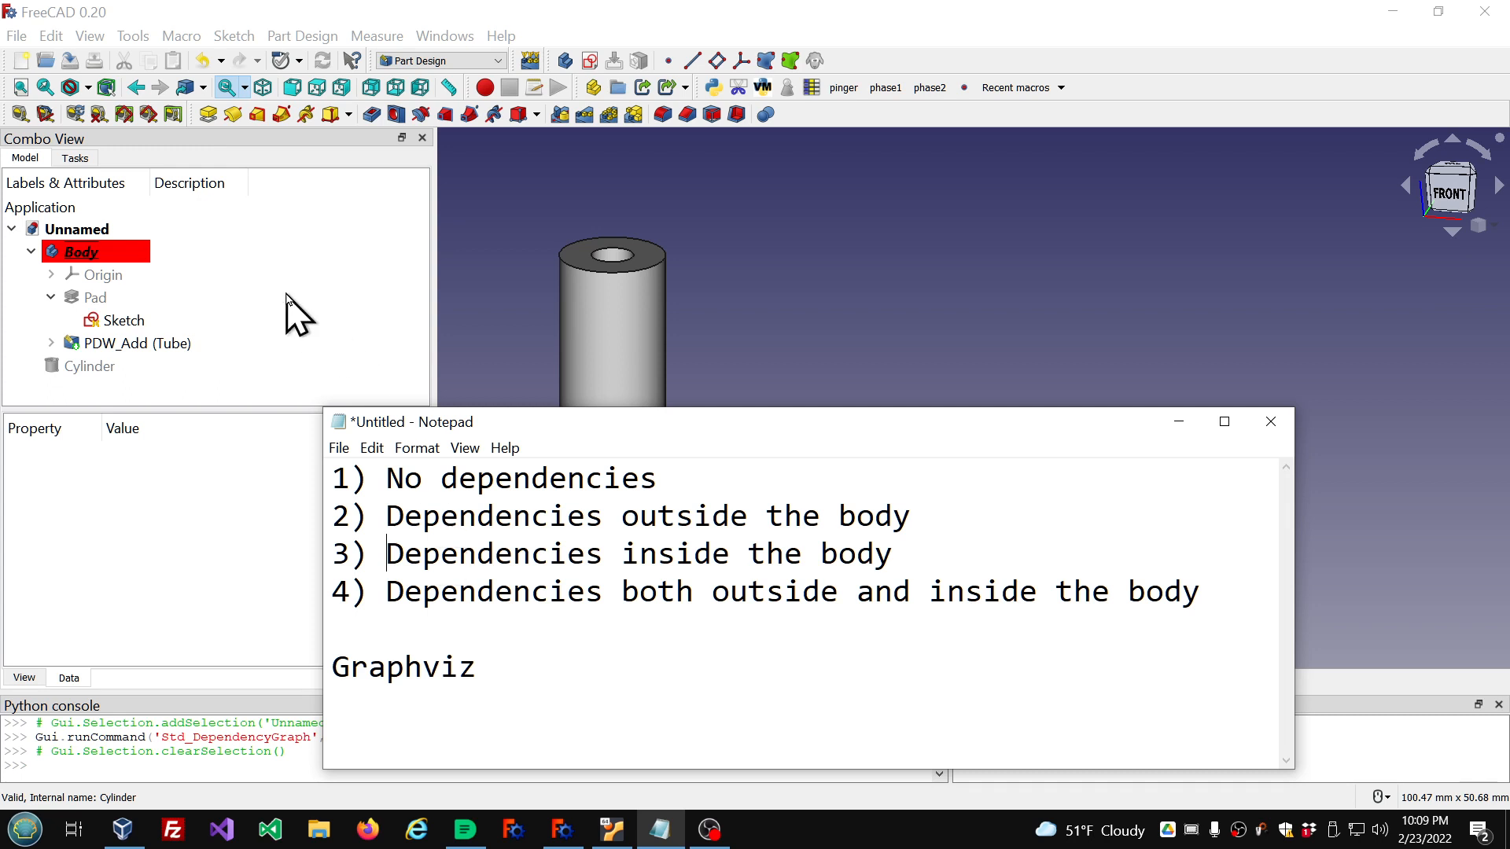
click(292, 315)
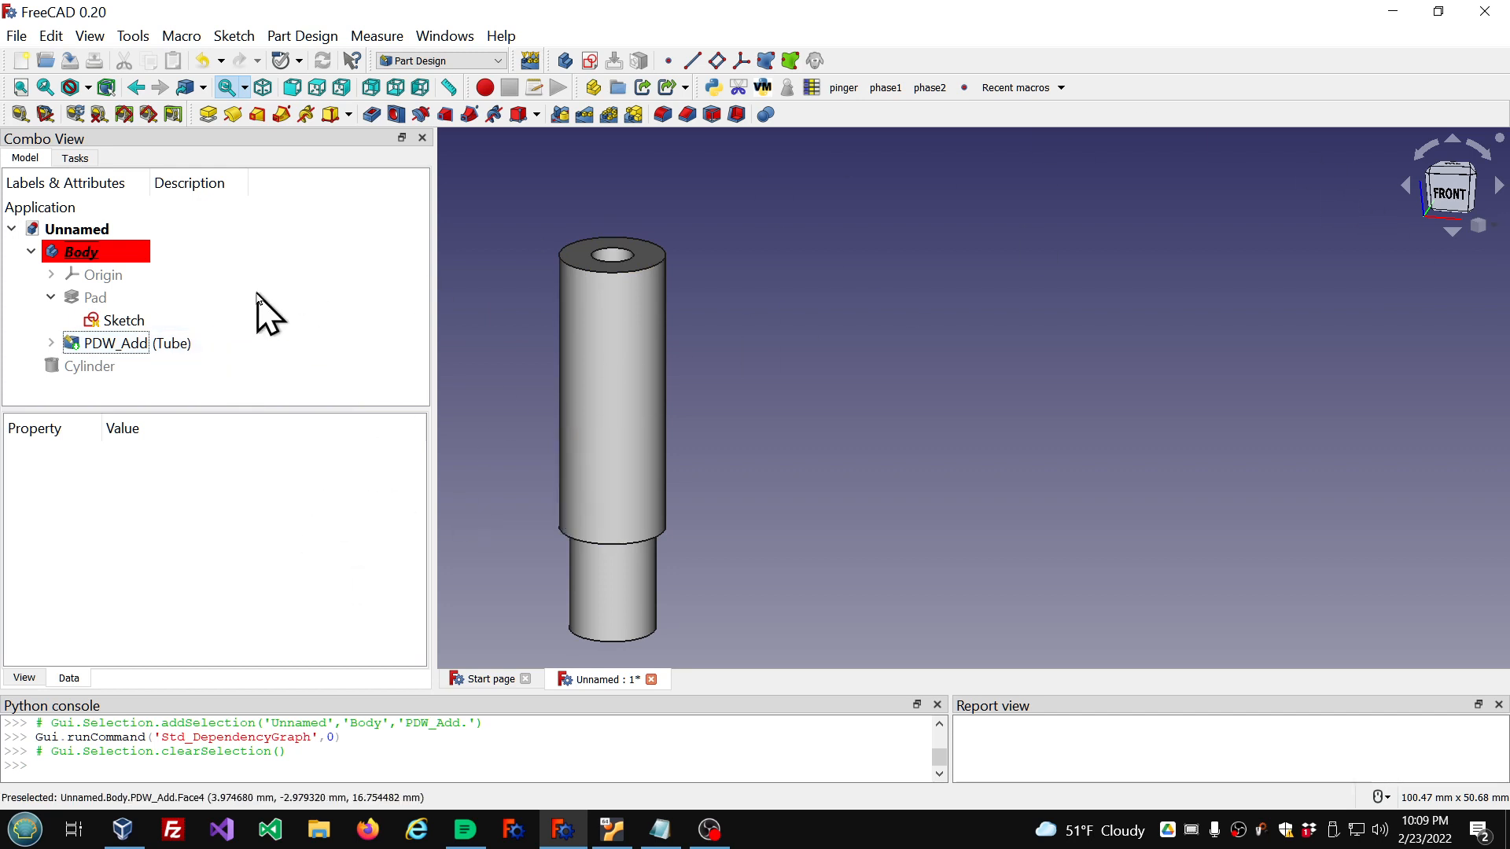
click(51, 342)
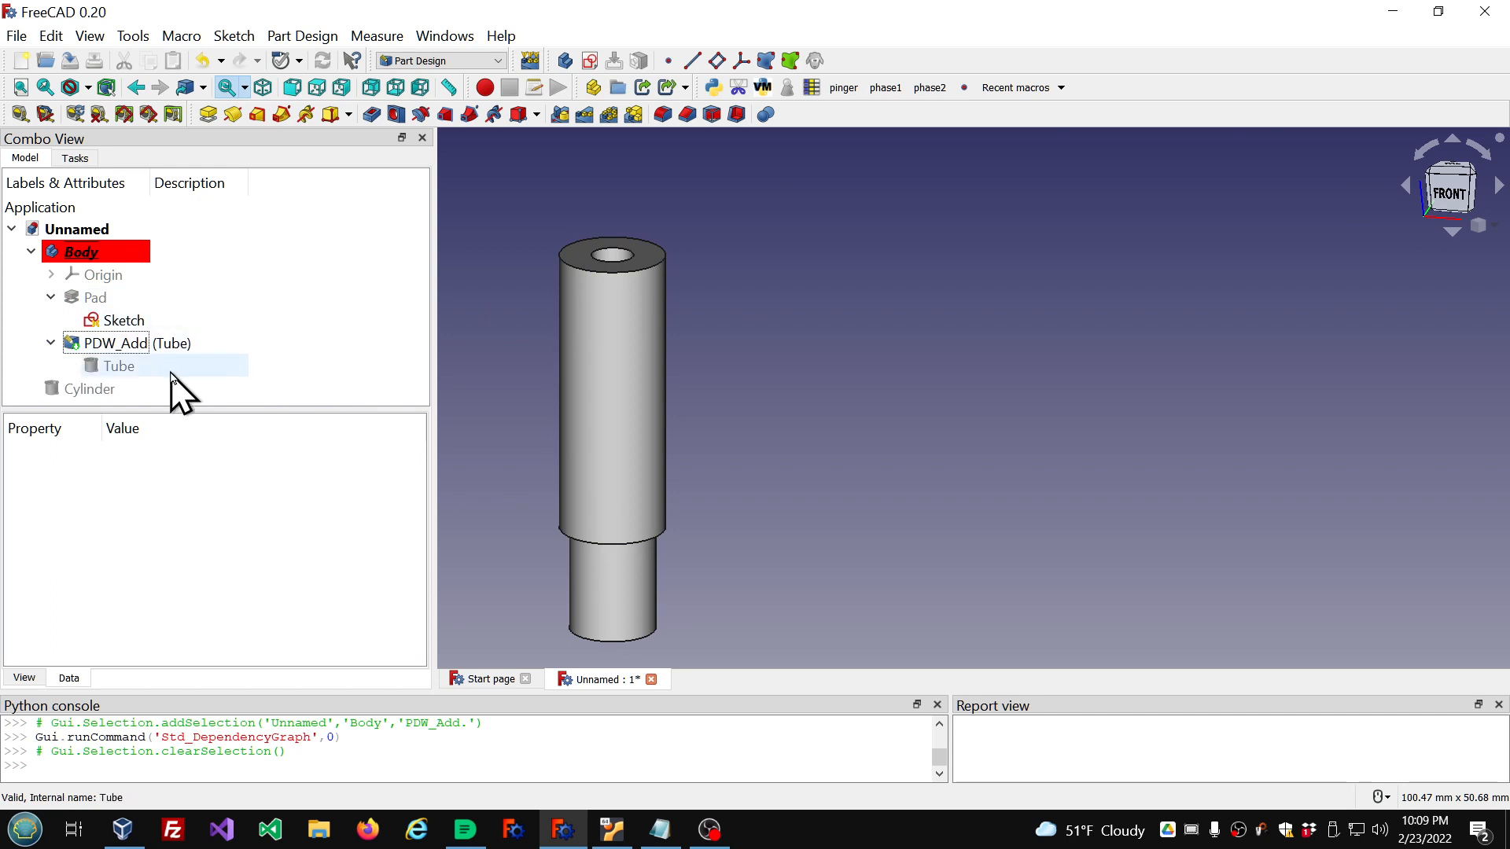
Step: Switch to Notepad and highlight the "Dependencies both outside and inside the body" case for review
click(660, 828)
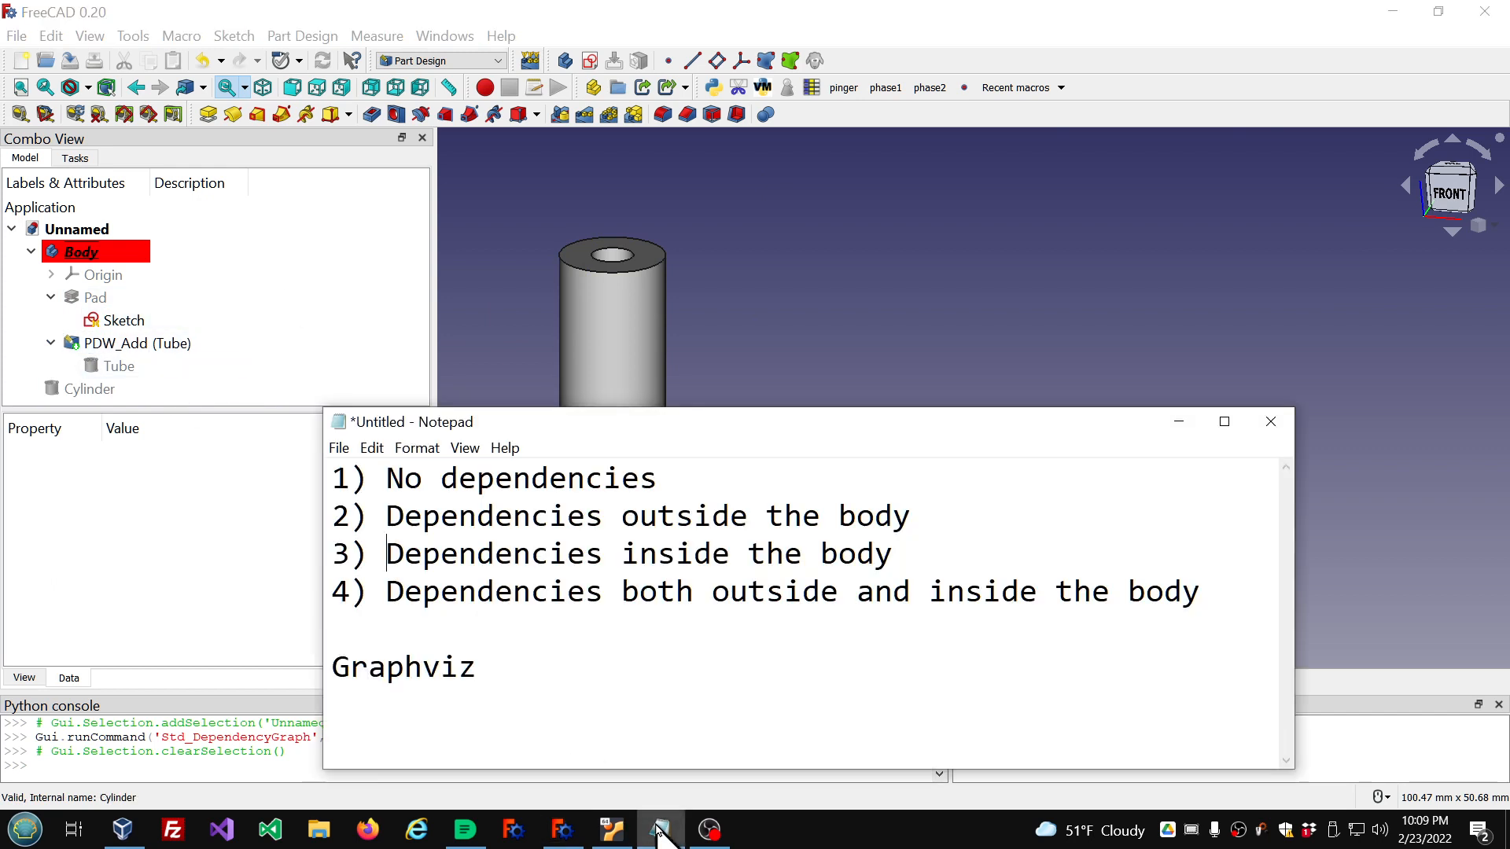
drag(387, 599, 1208, 591)
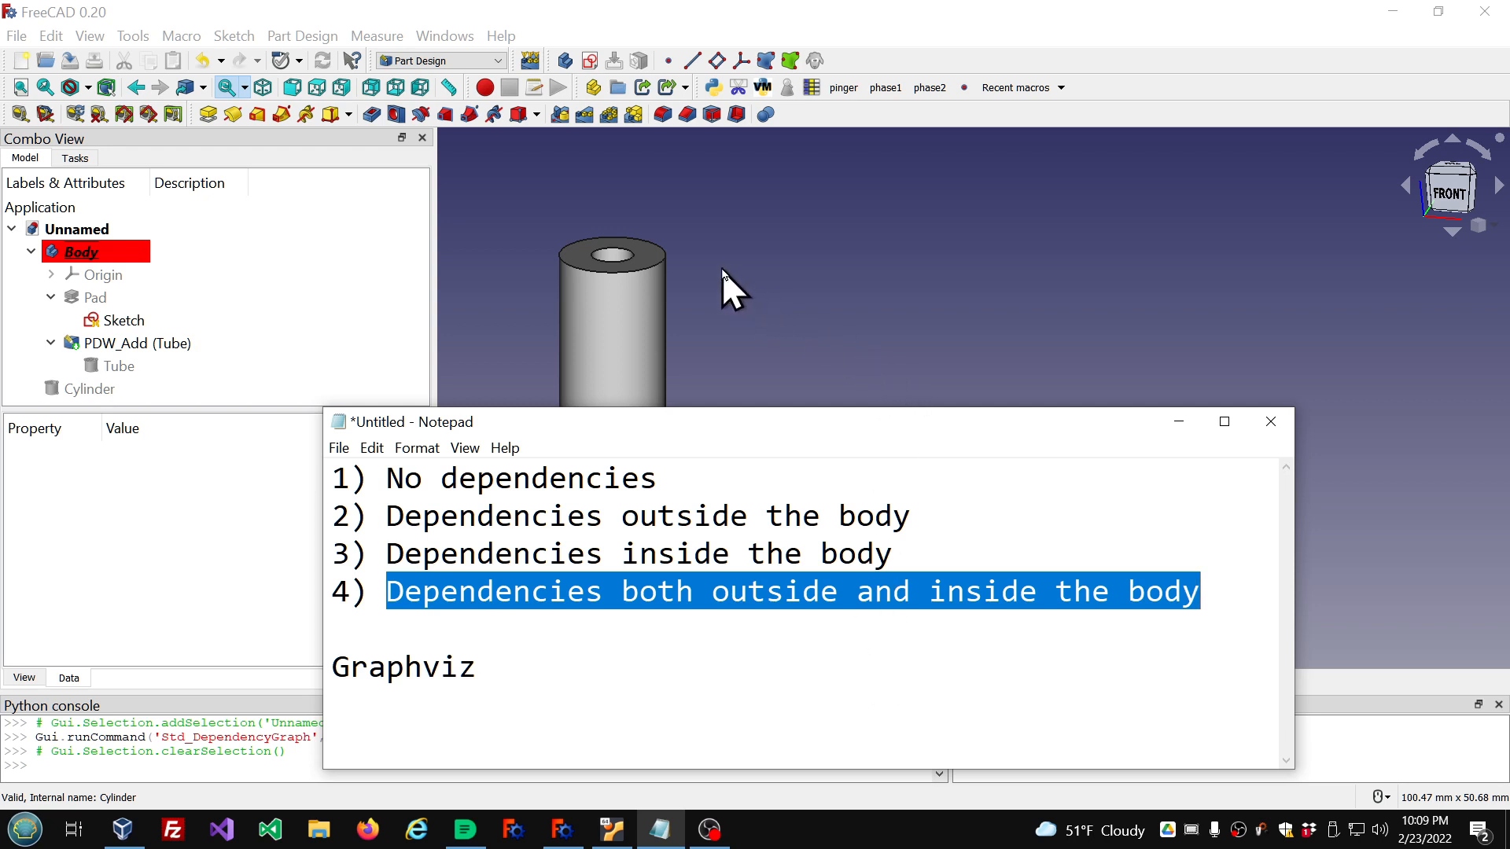
click(511, 215)
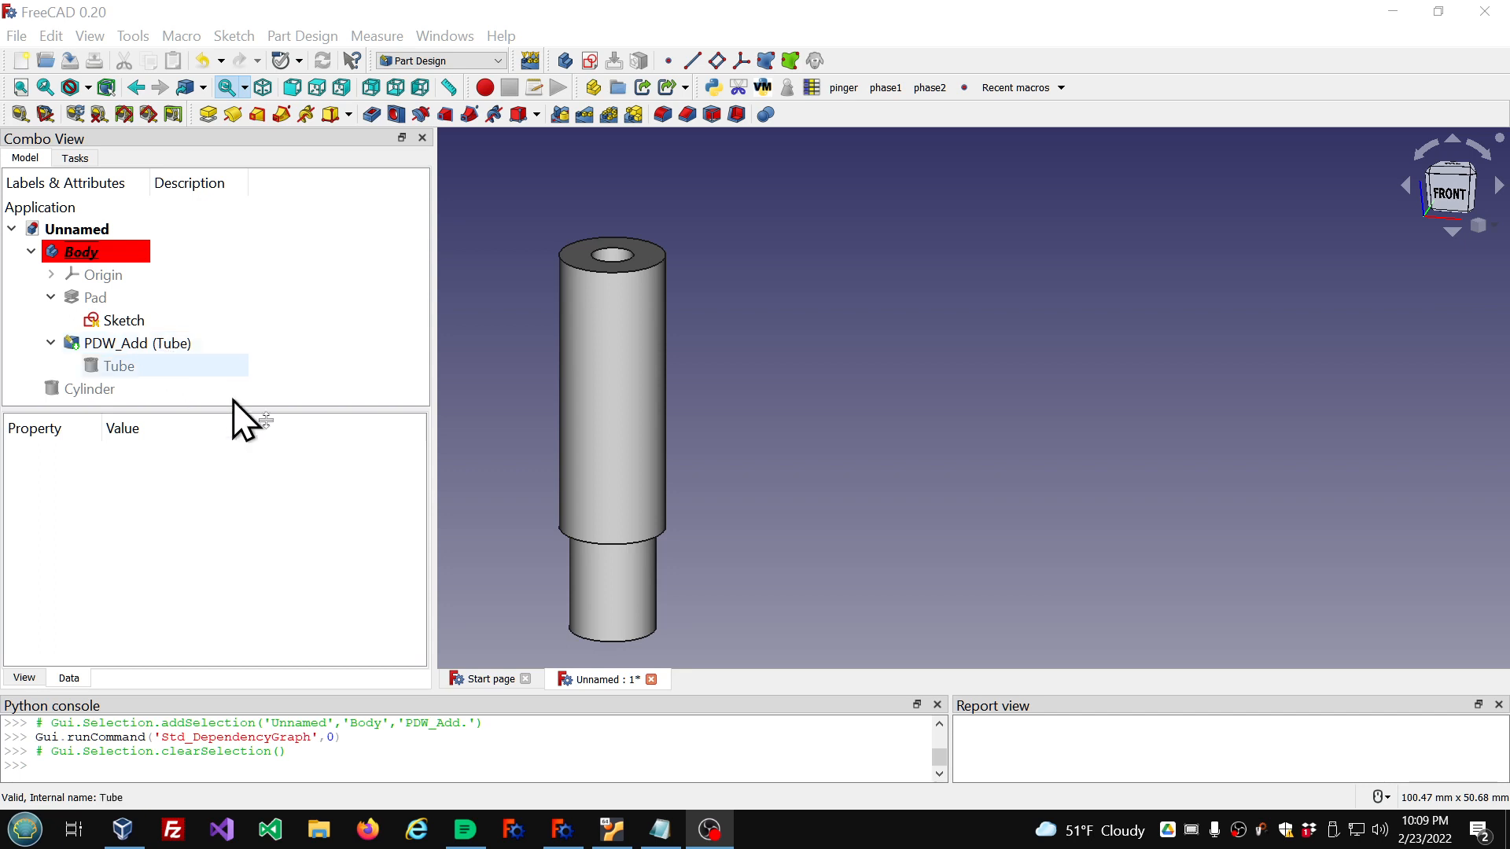
click(659, 830)
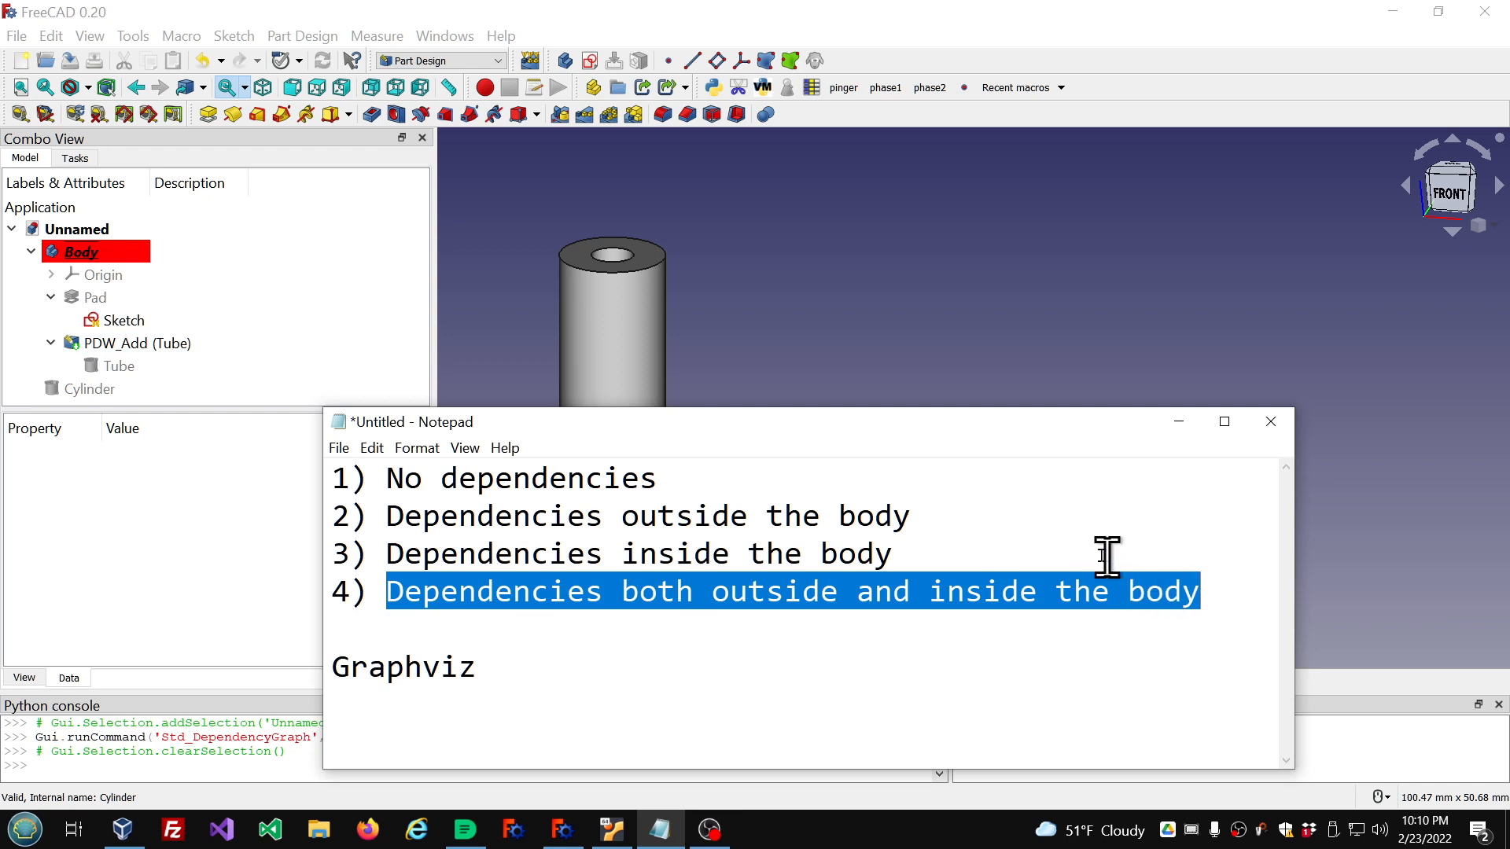
Step: Return to FreeCAD and delete the PDW_Add wrapper from the Body
click(313, 287)
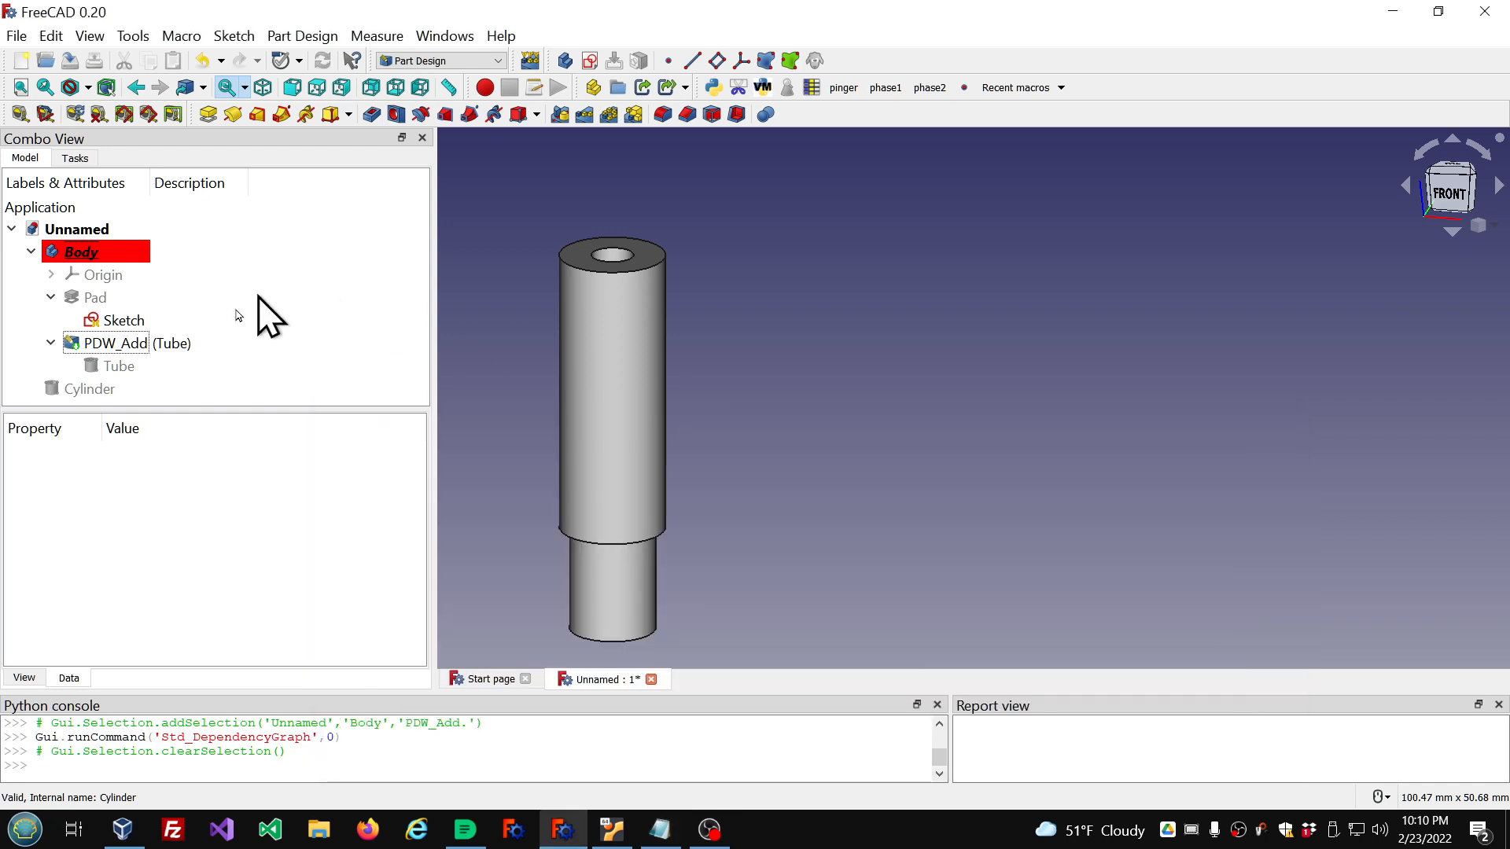
click(138, 346)
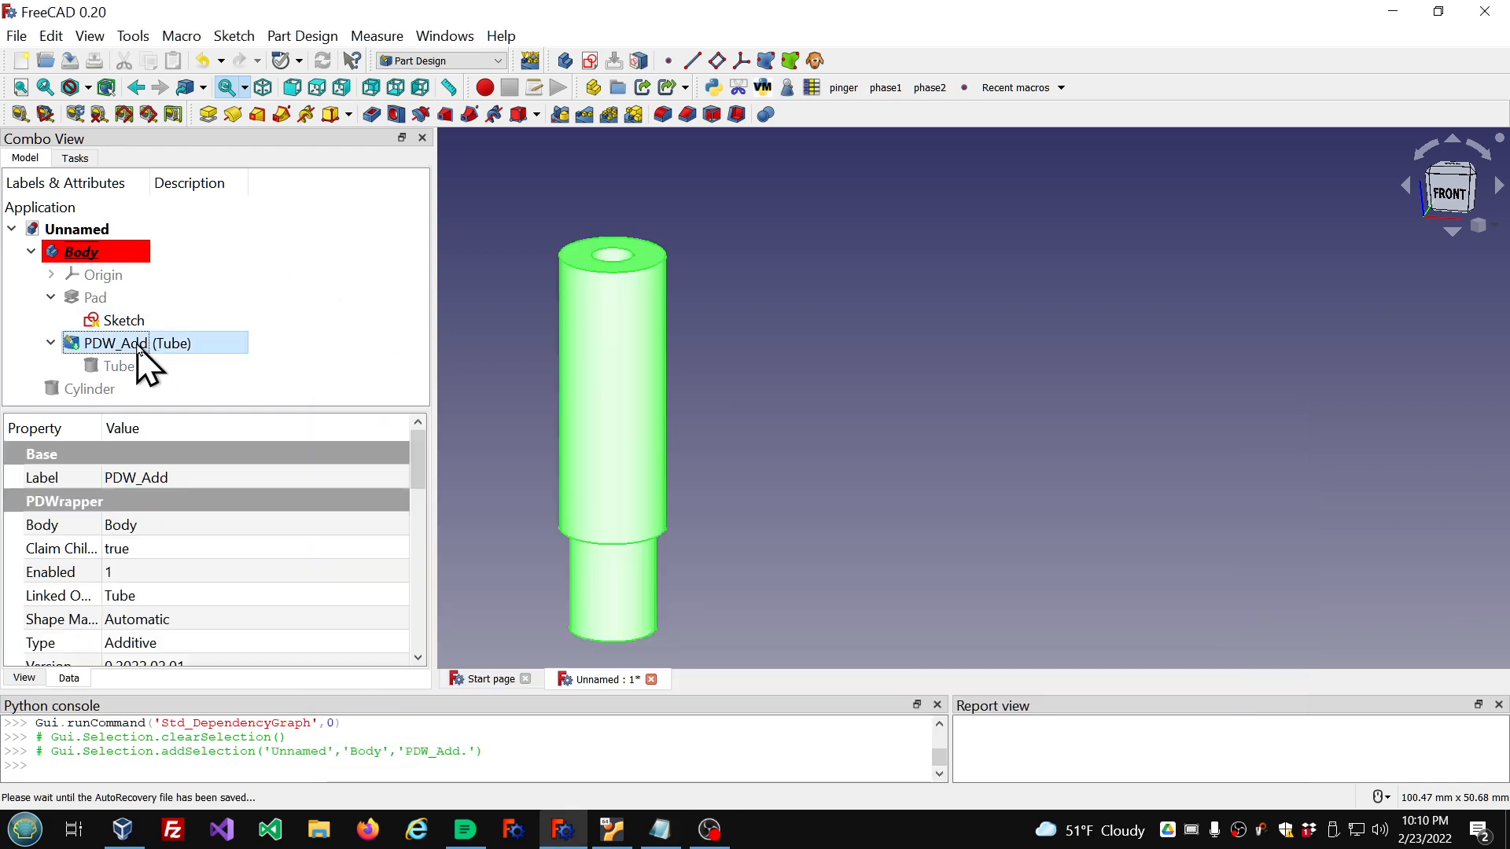
key(Delete)
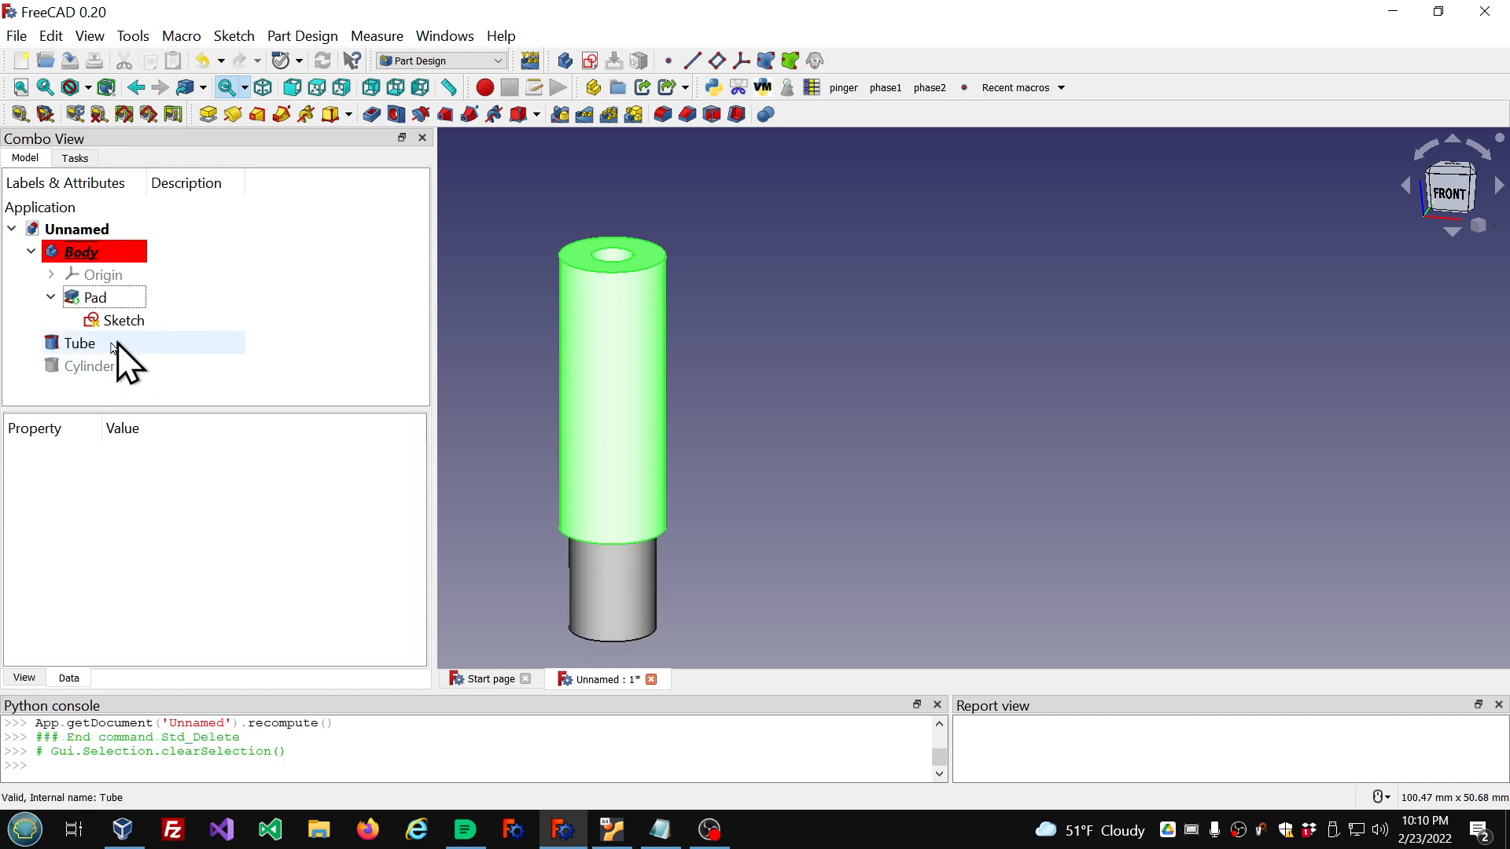
Step: Create a shape binder of the whole Tube inside the Body
scroll(881, 382, down, 1)
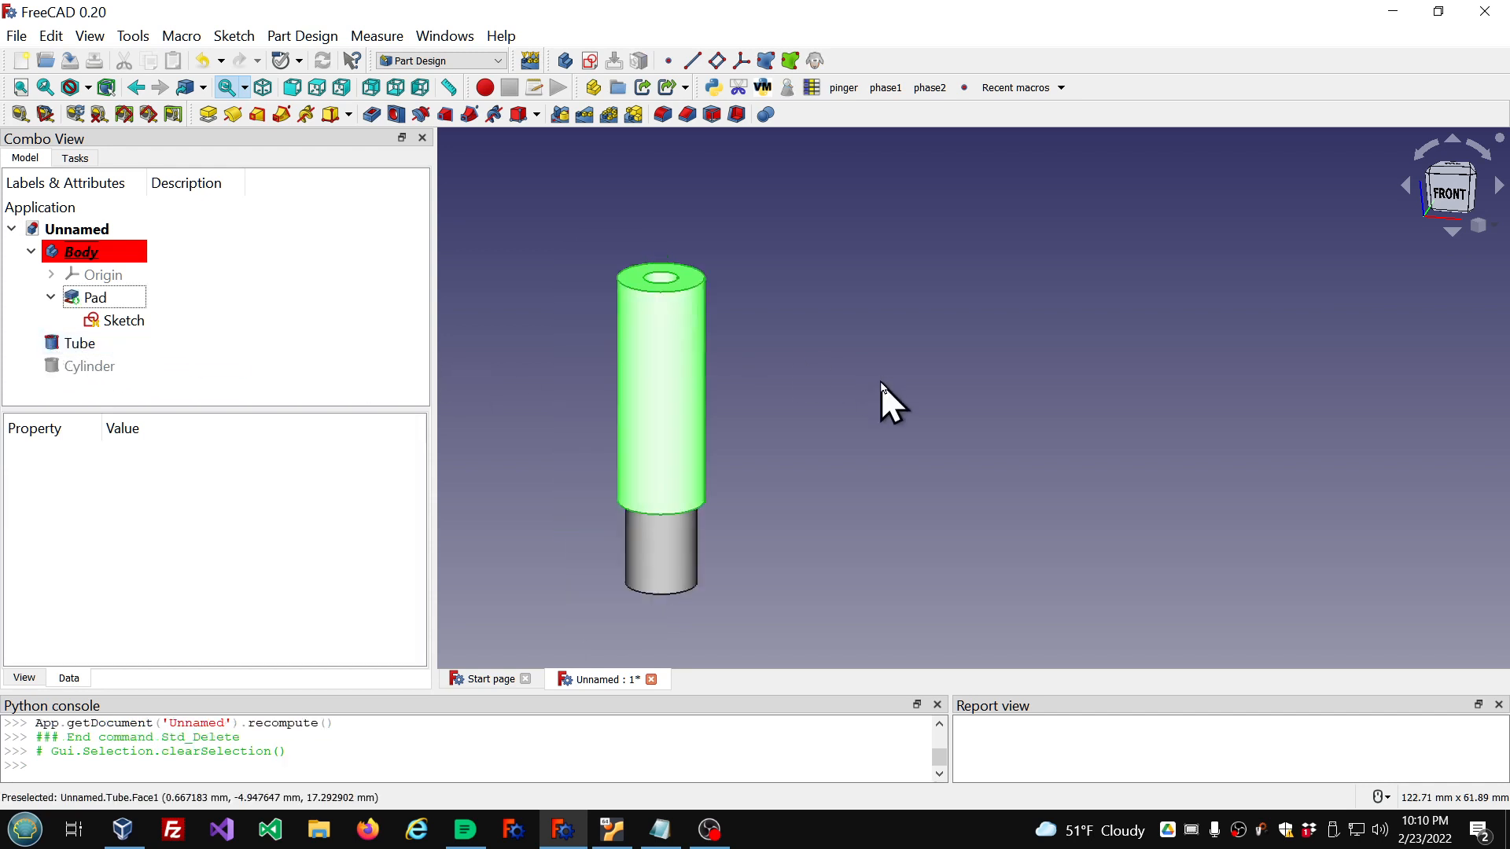
scroll(881, 382, down, 1)
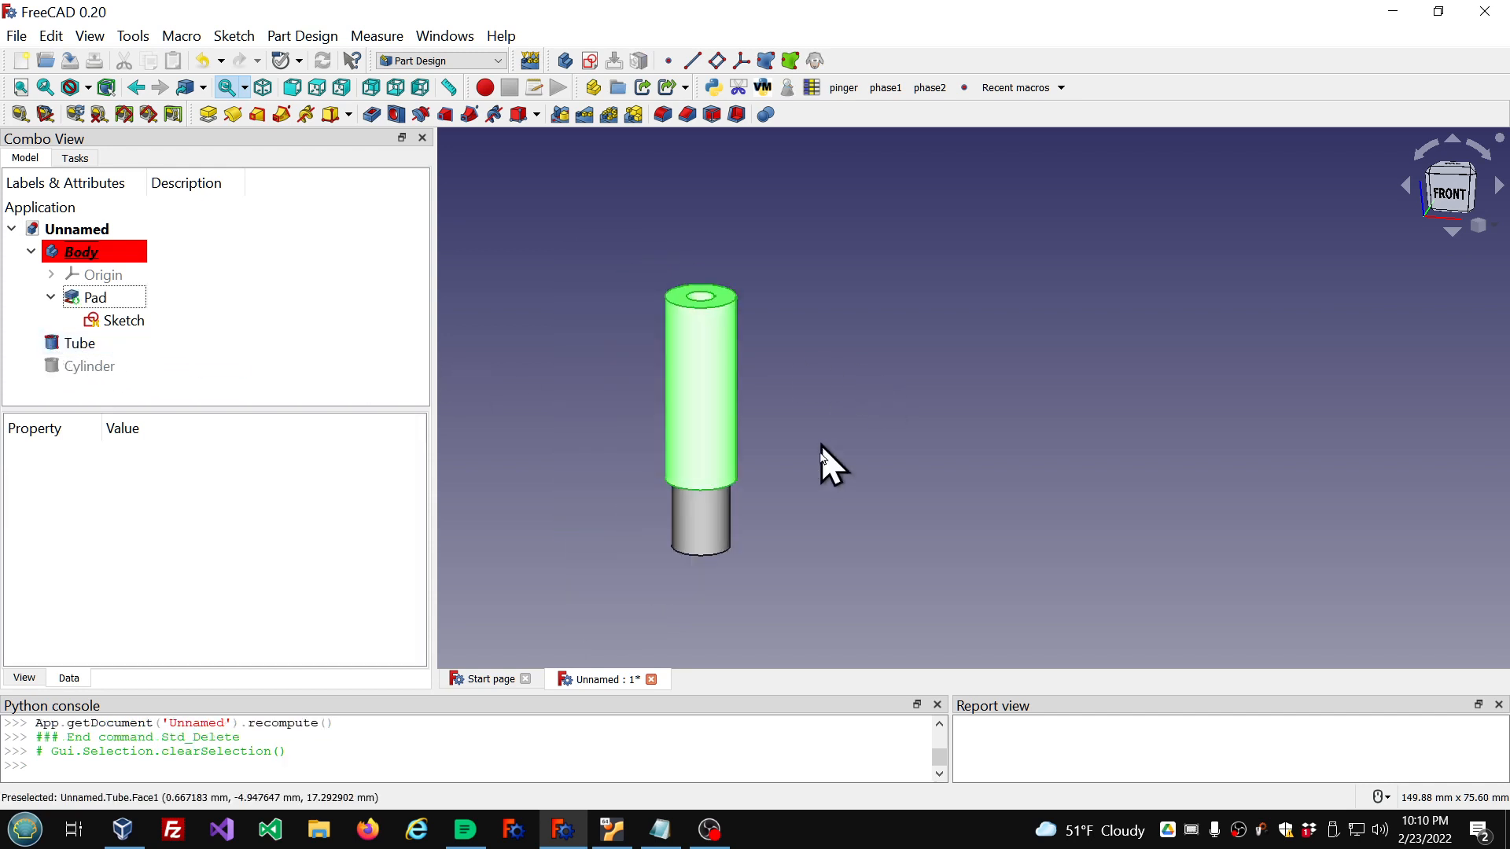
click(130, 343)
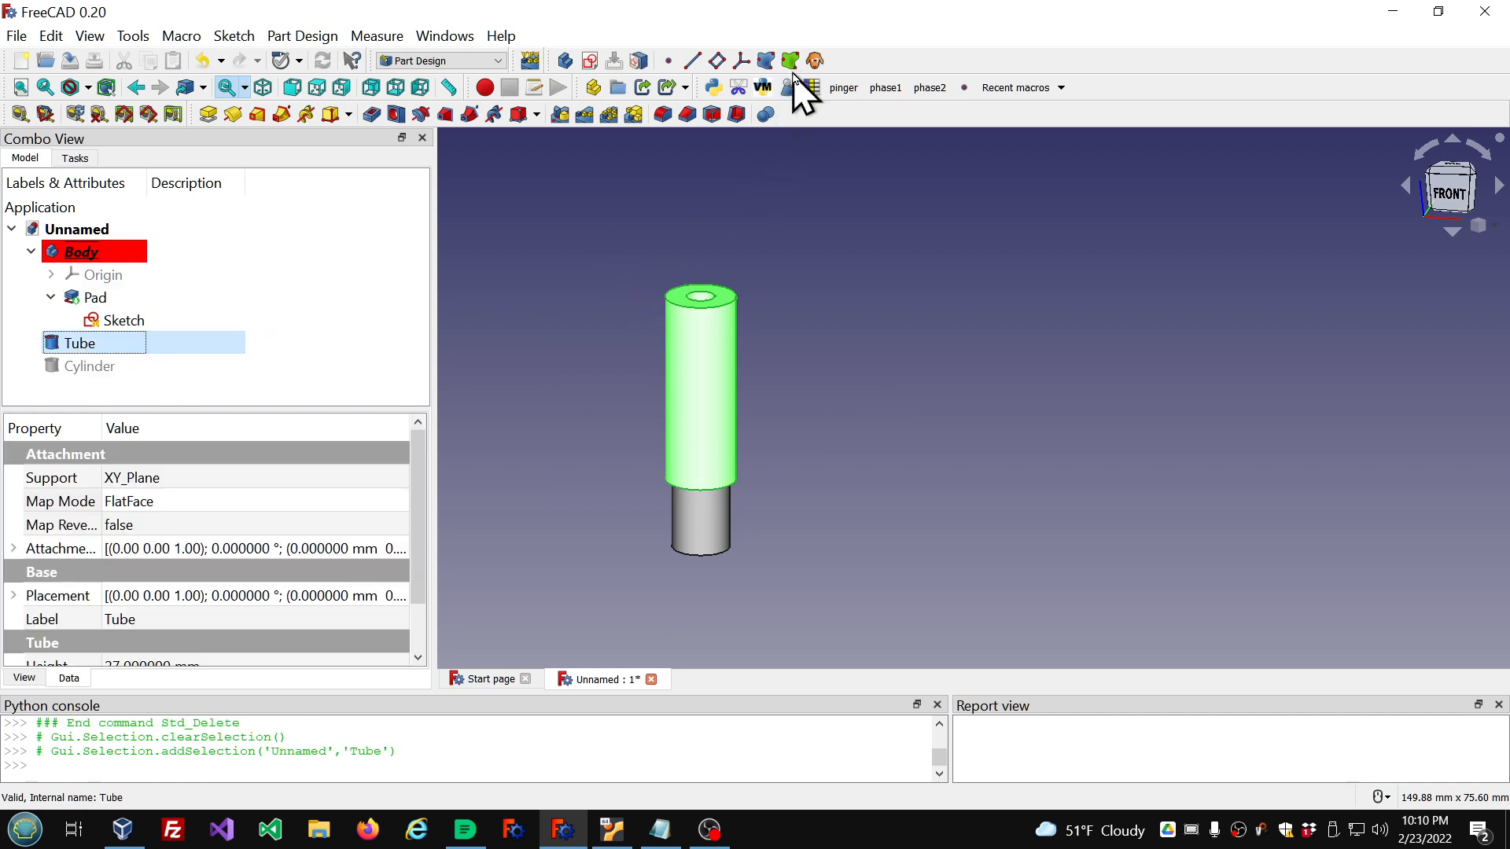
click(768, 61)
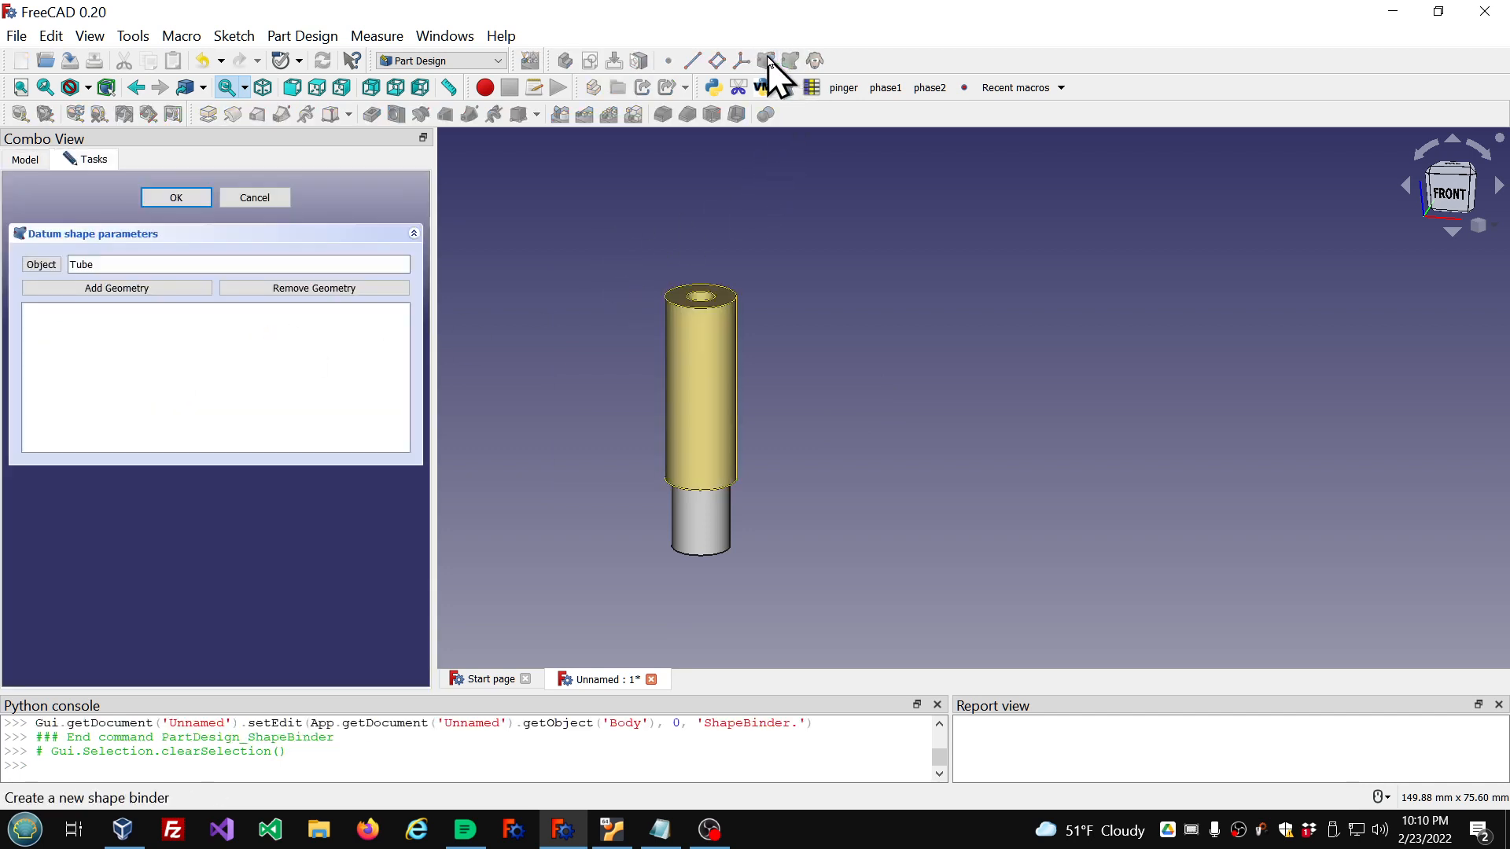
click(173, 201)
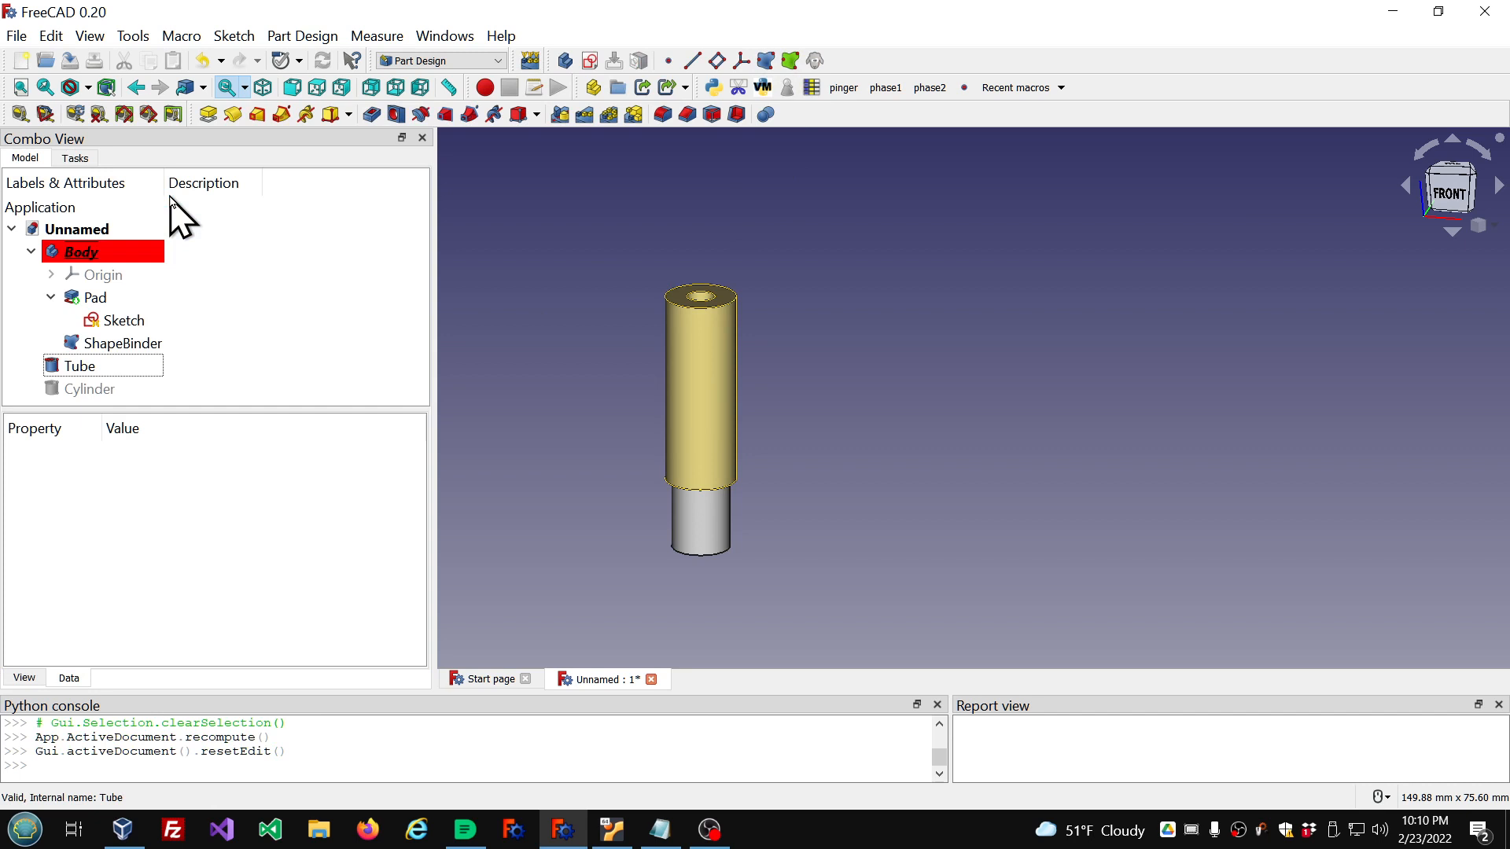
Step: Run the pdwrapper macro on the ShapeBinder as an Additive wrapper, with Pad as the previous feature
click(149, 346)
click(180, 37)
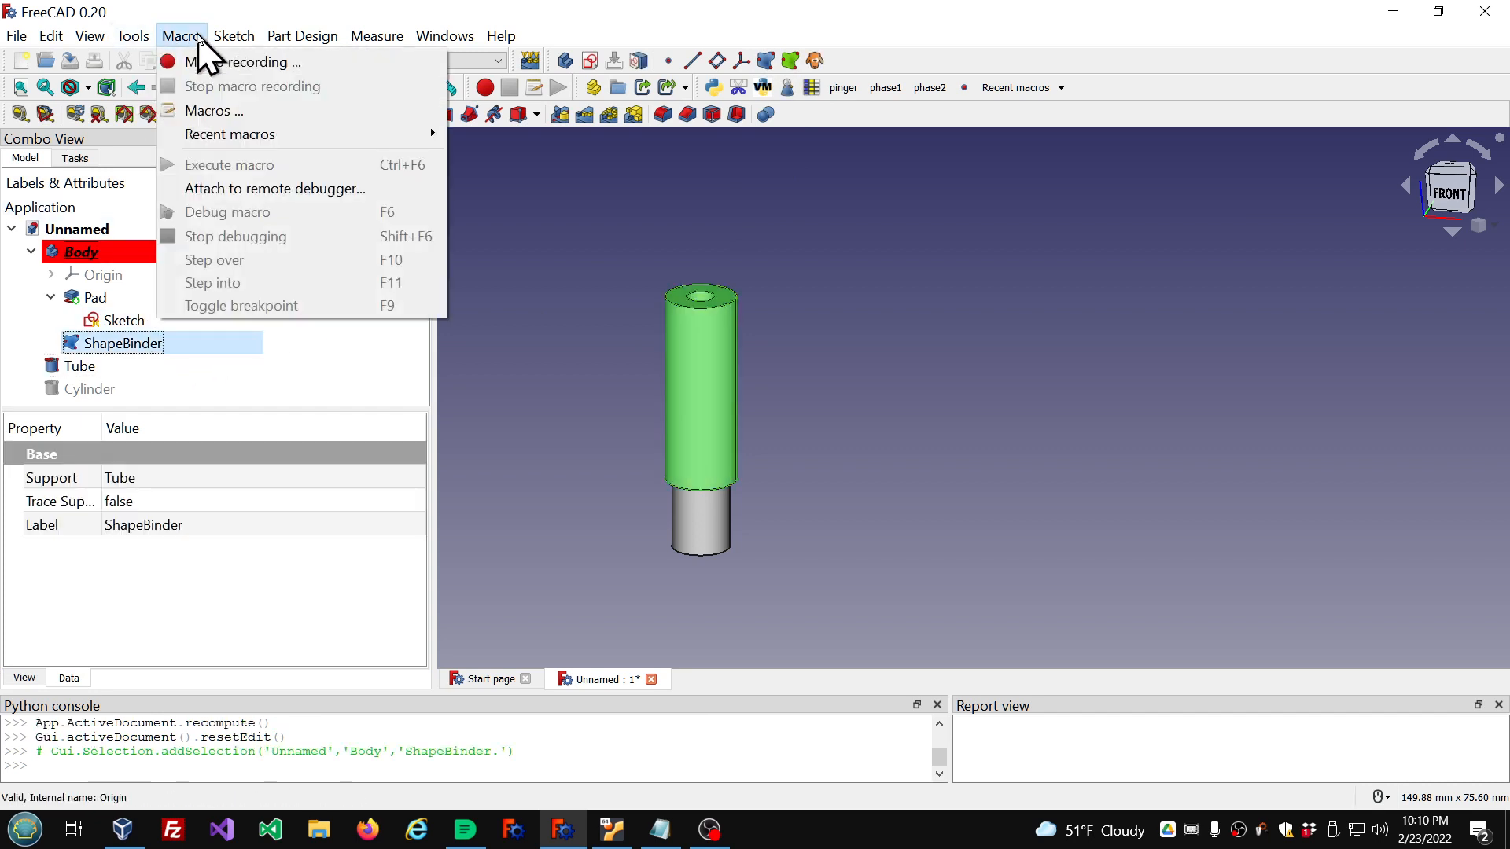
mouse_move(230, 134)
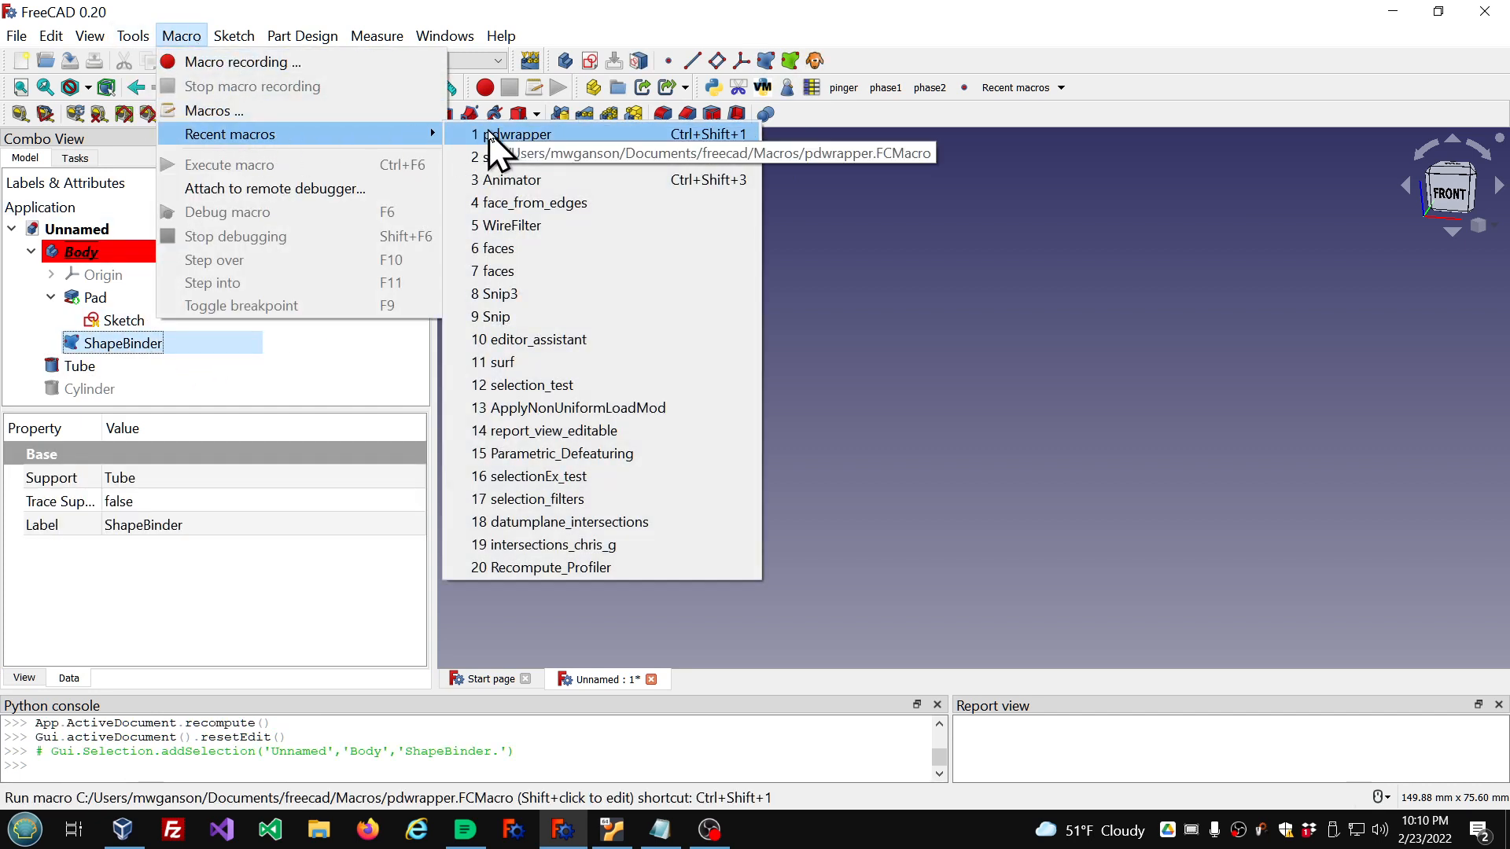
click(489, 133)
click(840, 460)
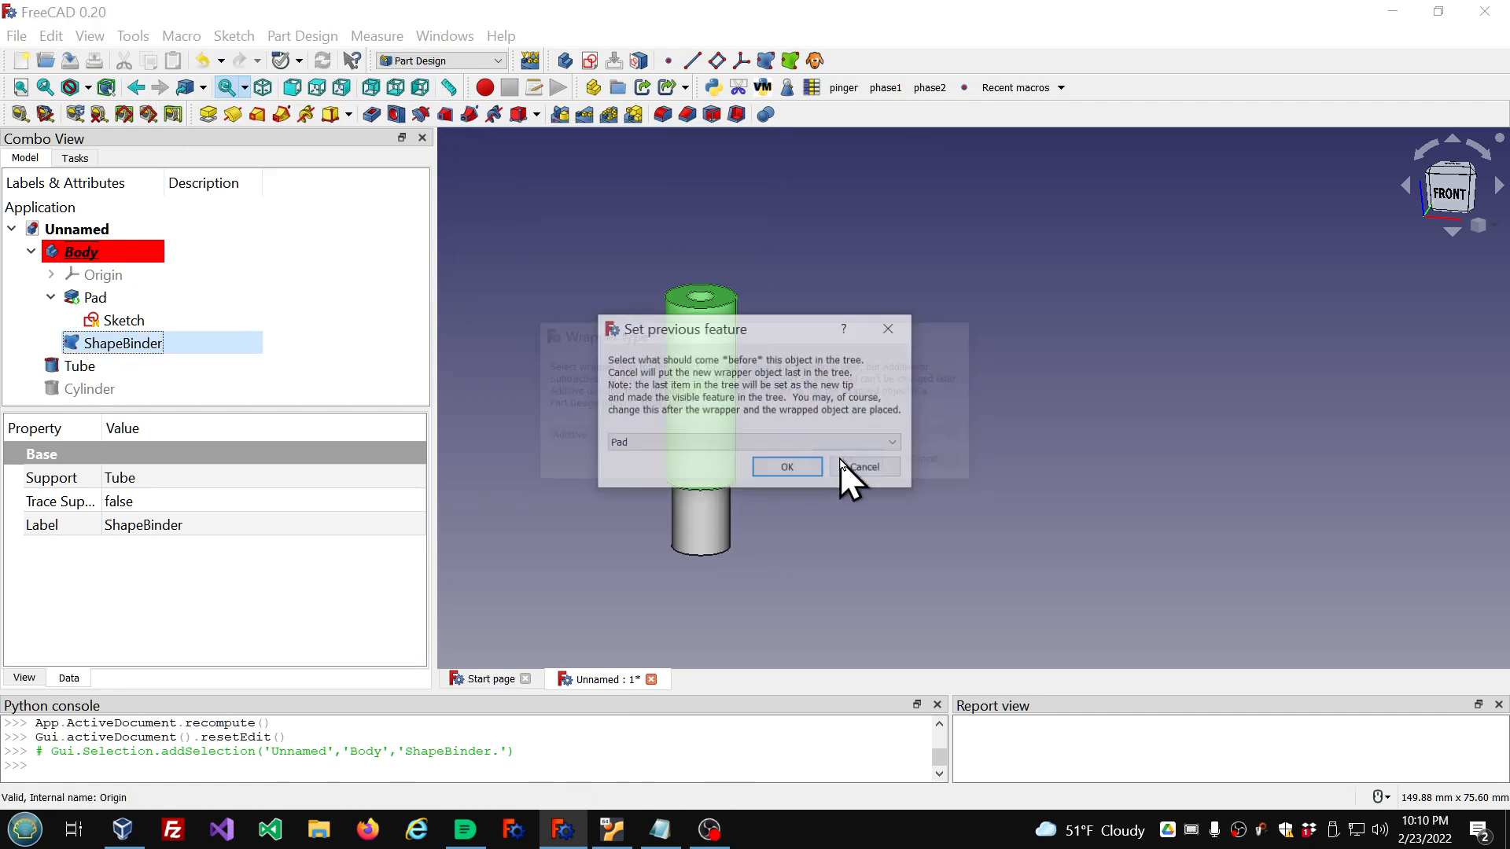
click(794, 469)
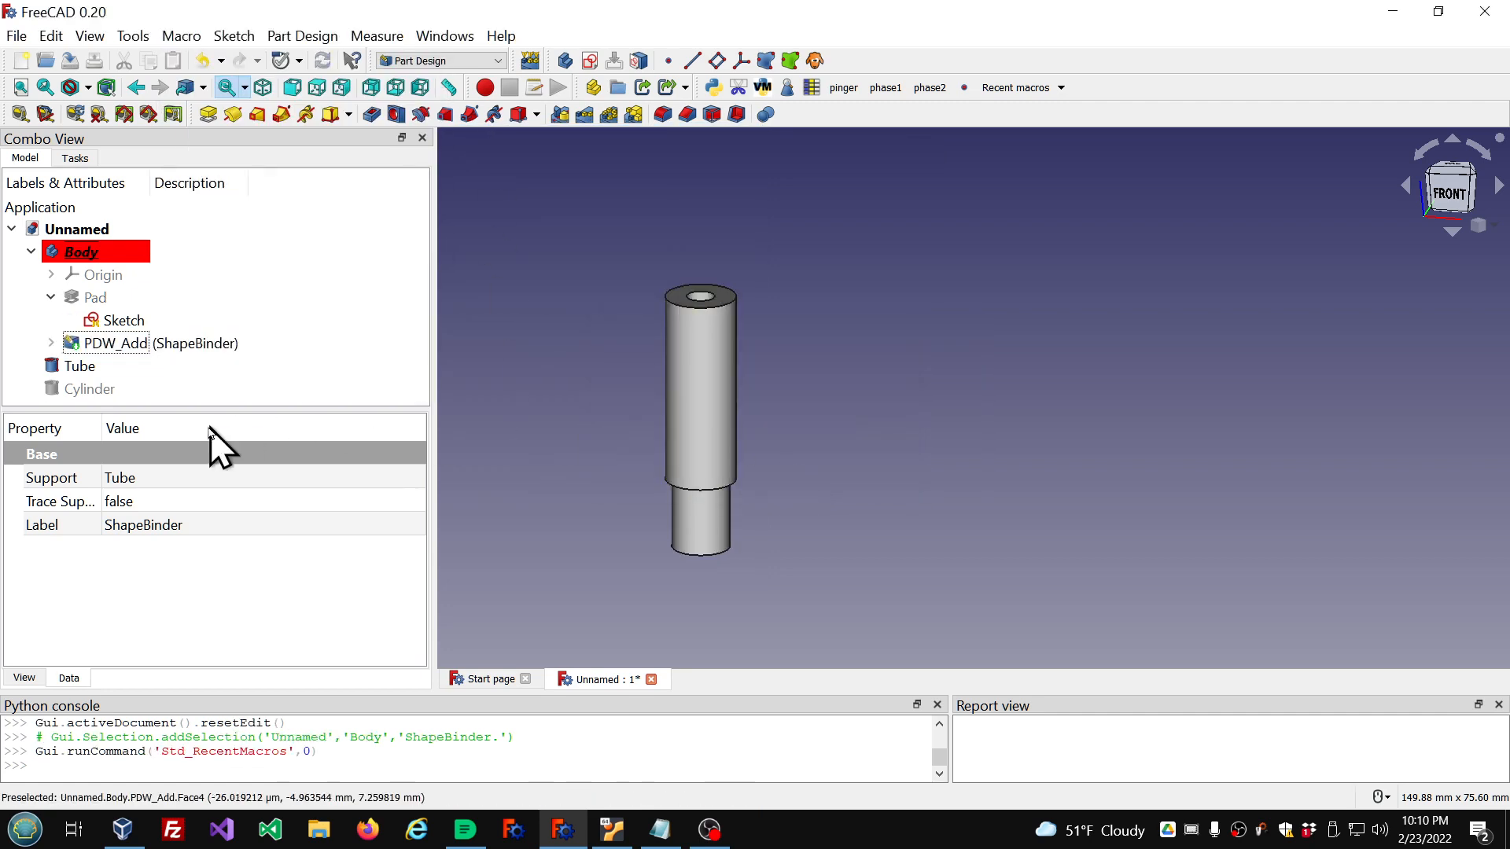
Step: Open the dependency graph, examine how the ShapeBinder, Tube and XY_Plane are linked, and close the graph
click(133, 36)
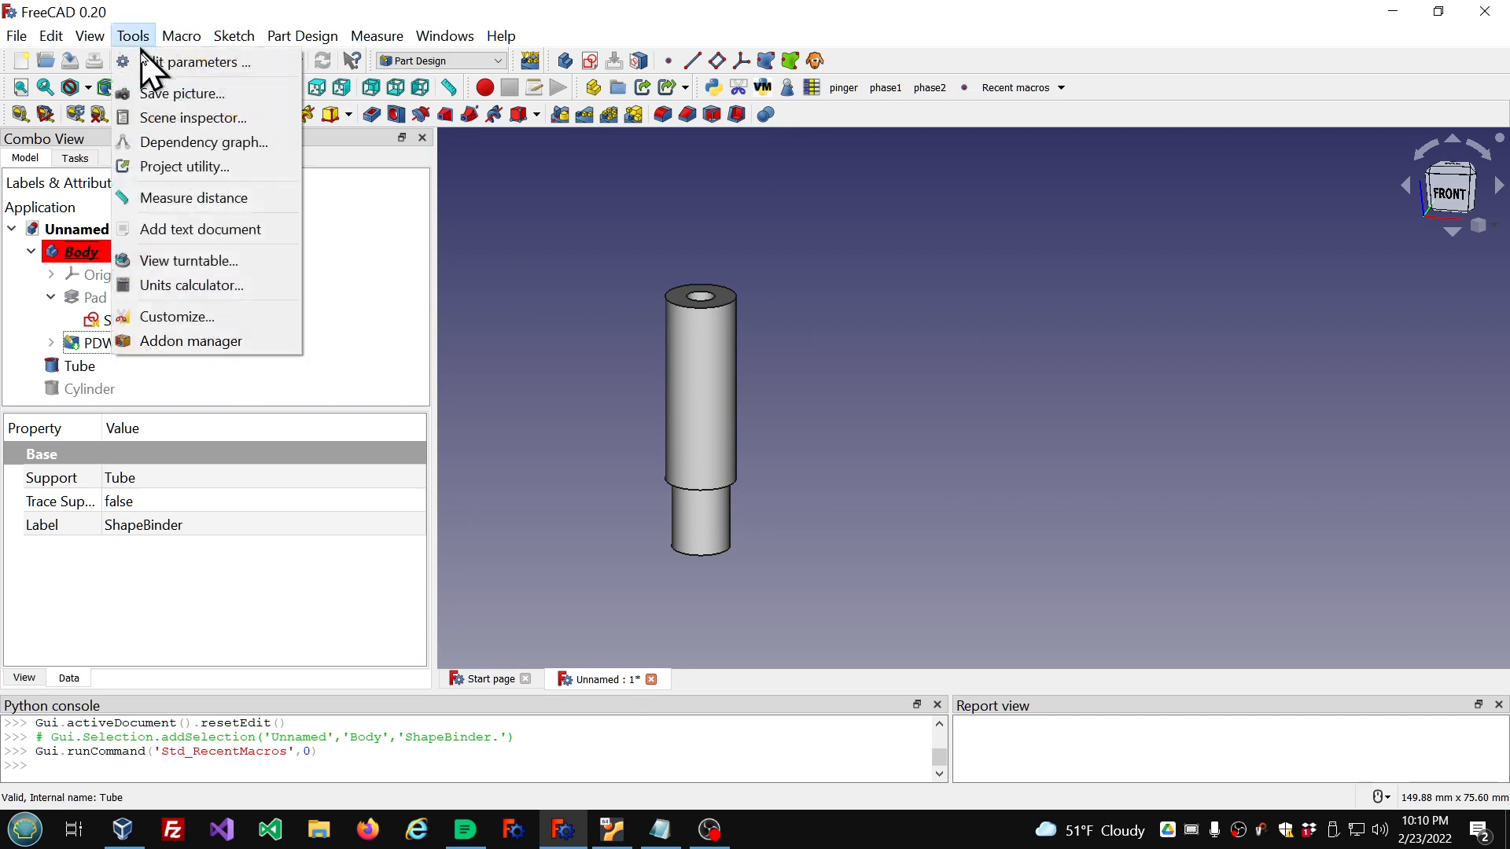
click(184, 143)
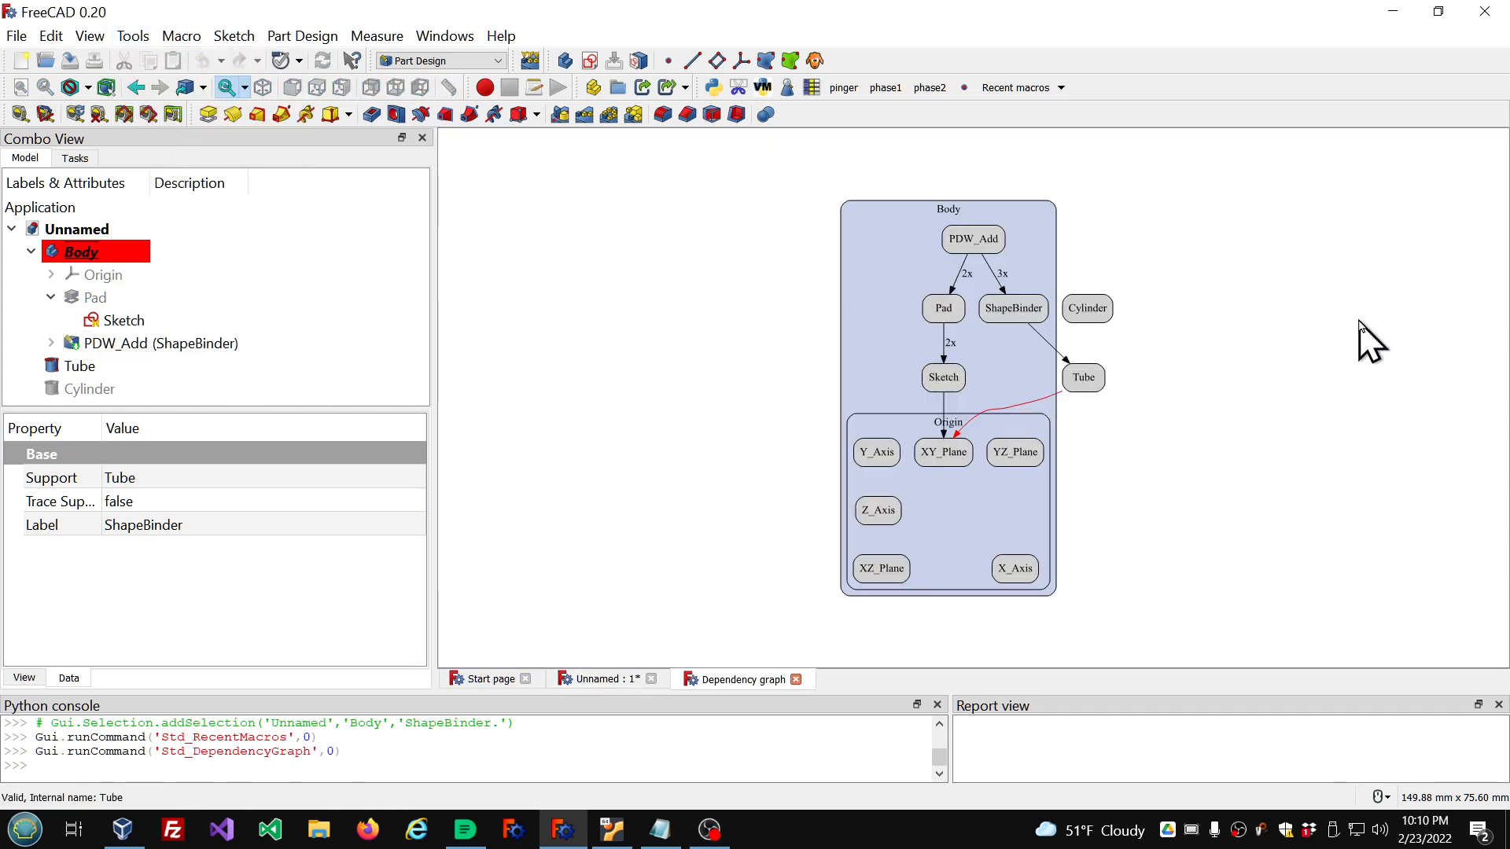
scroll(1392, 346, up, 5)
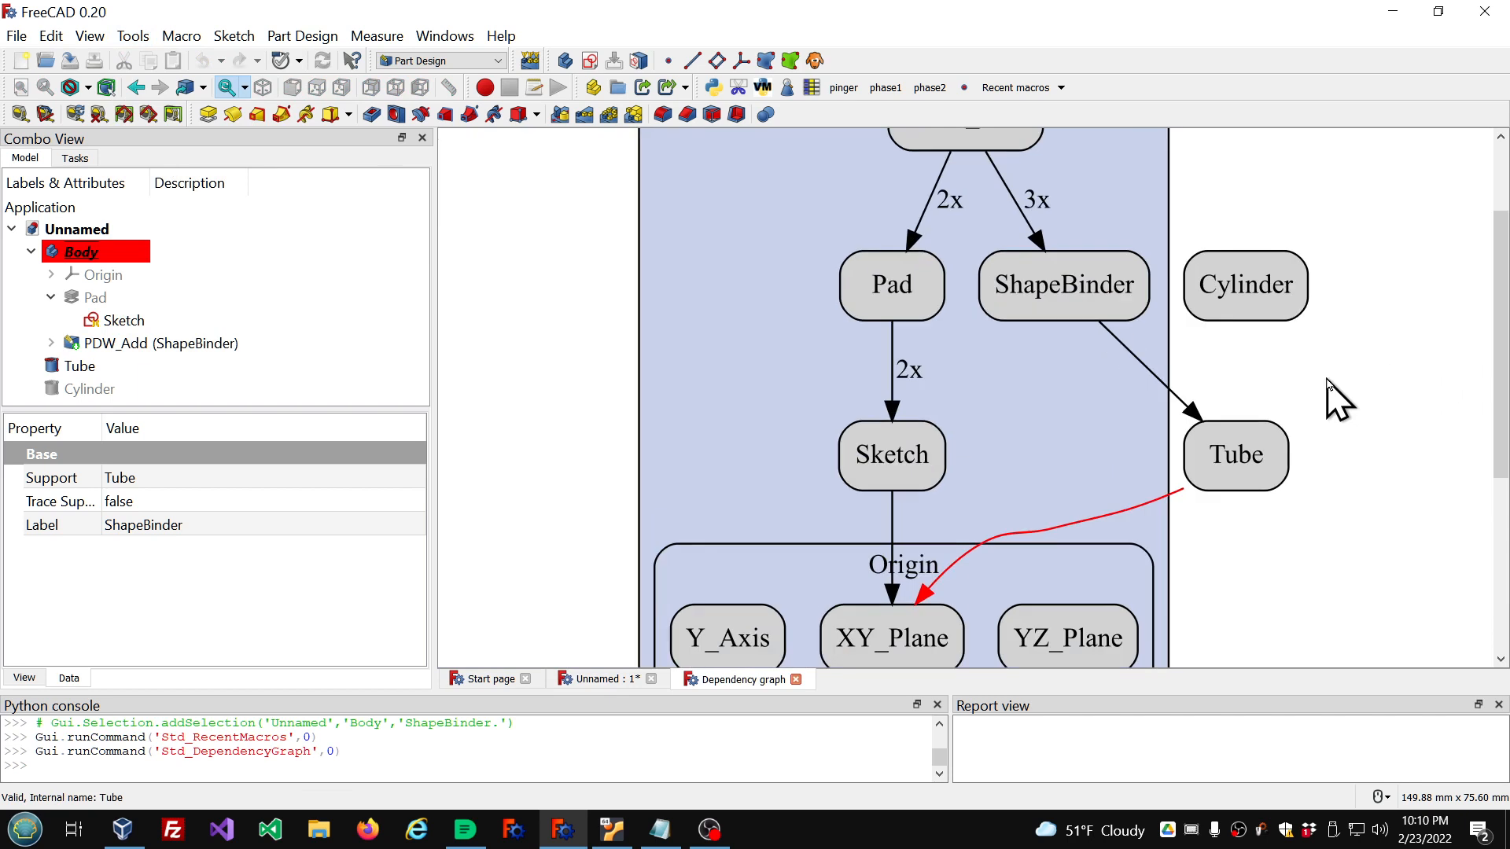
scroll(971, 416, down, 1)
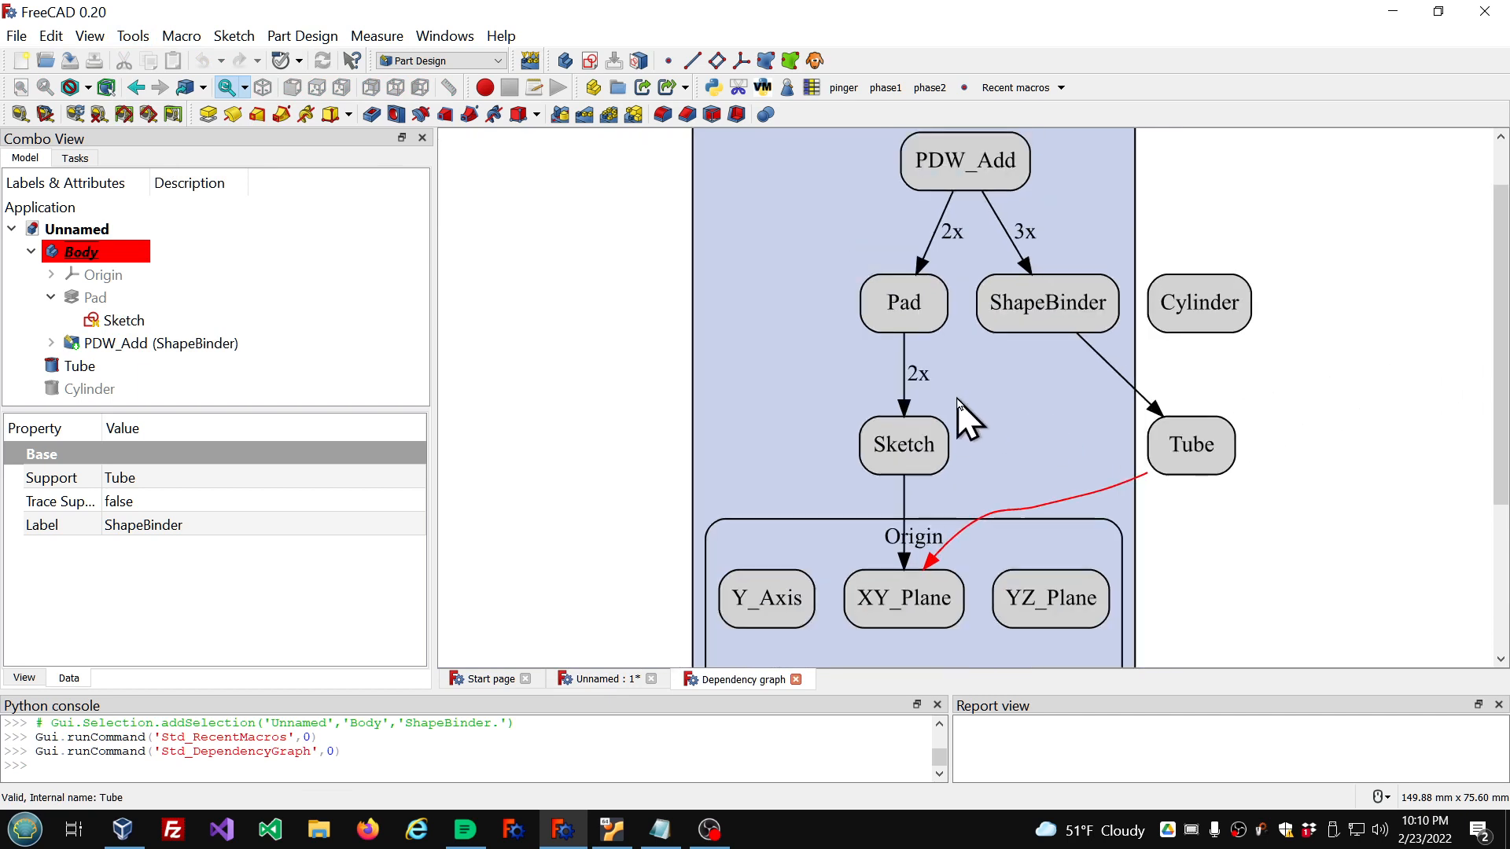
scroll(959, 402, down, 1)
scroll(1252, 381, up, 1)
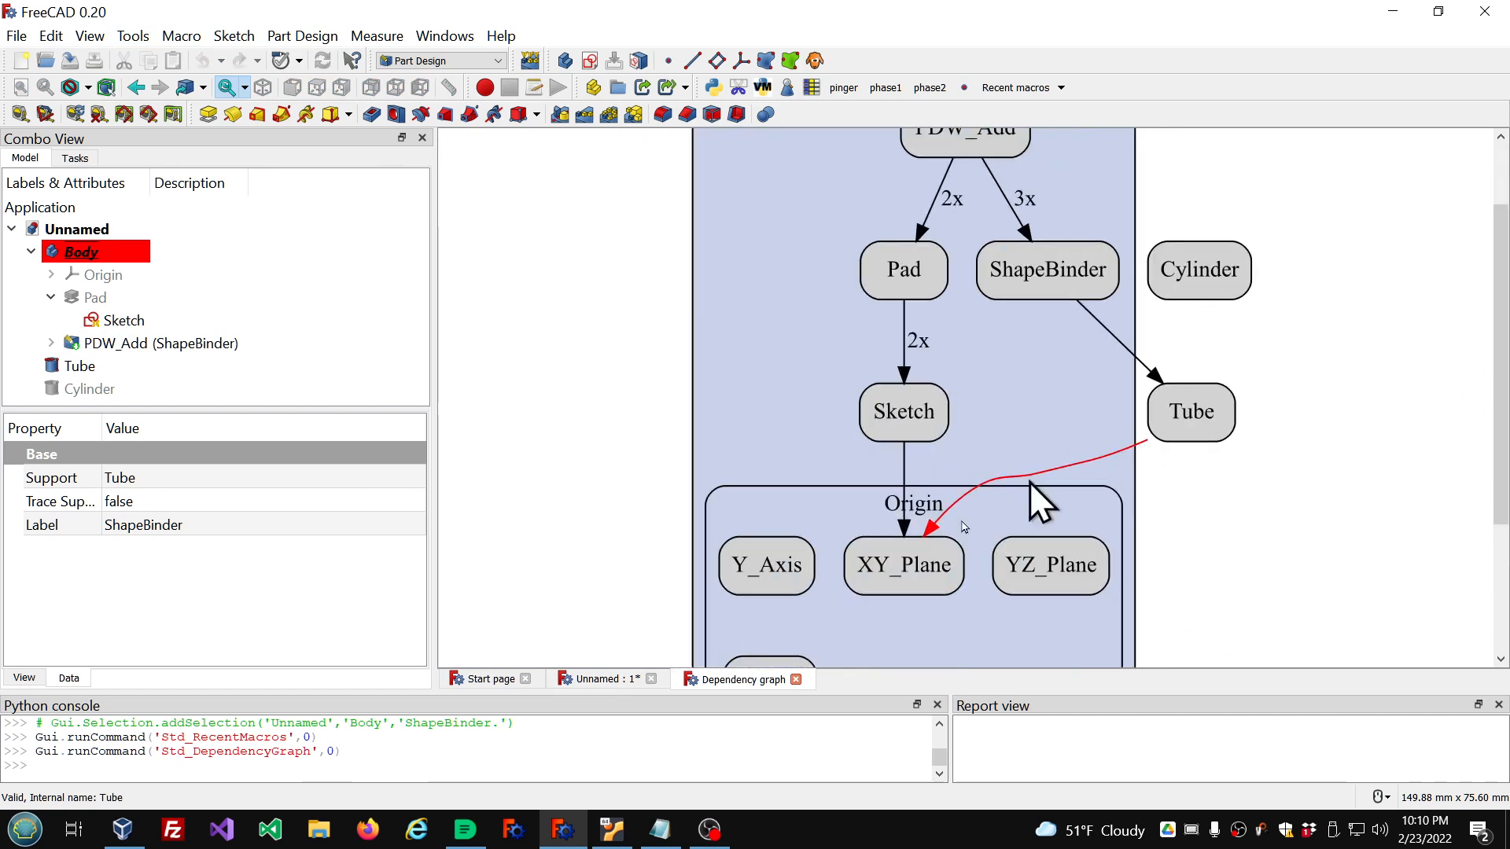
click(797, 679)
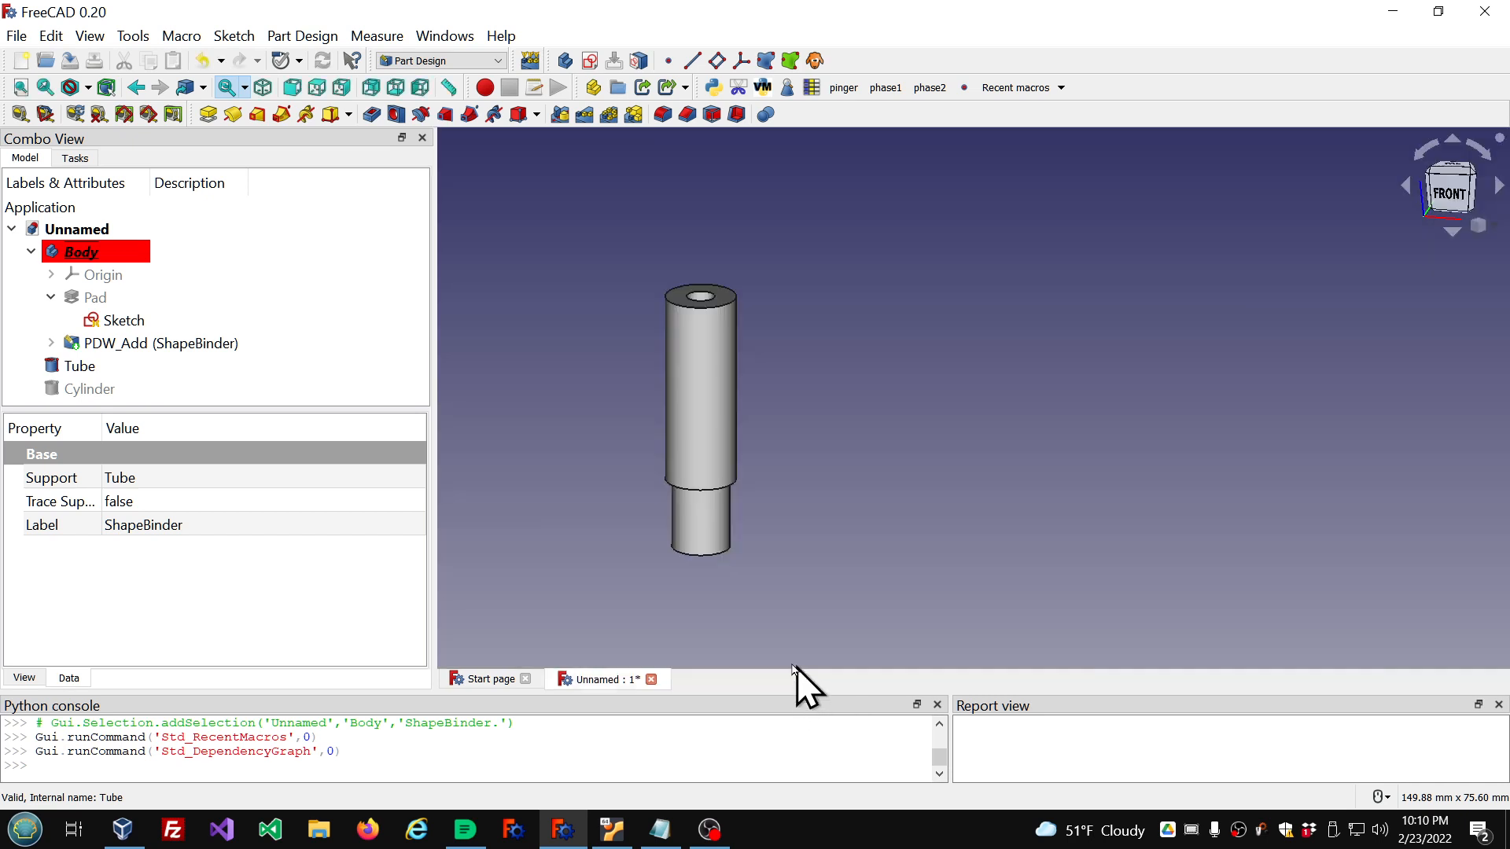
Step: Switch to Notepad and highlight cases 1, 2 and 3 one after another to review them
click(661, 828)
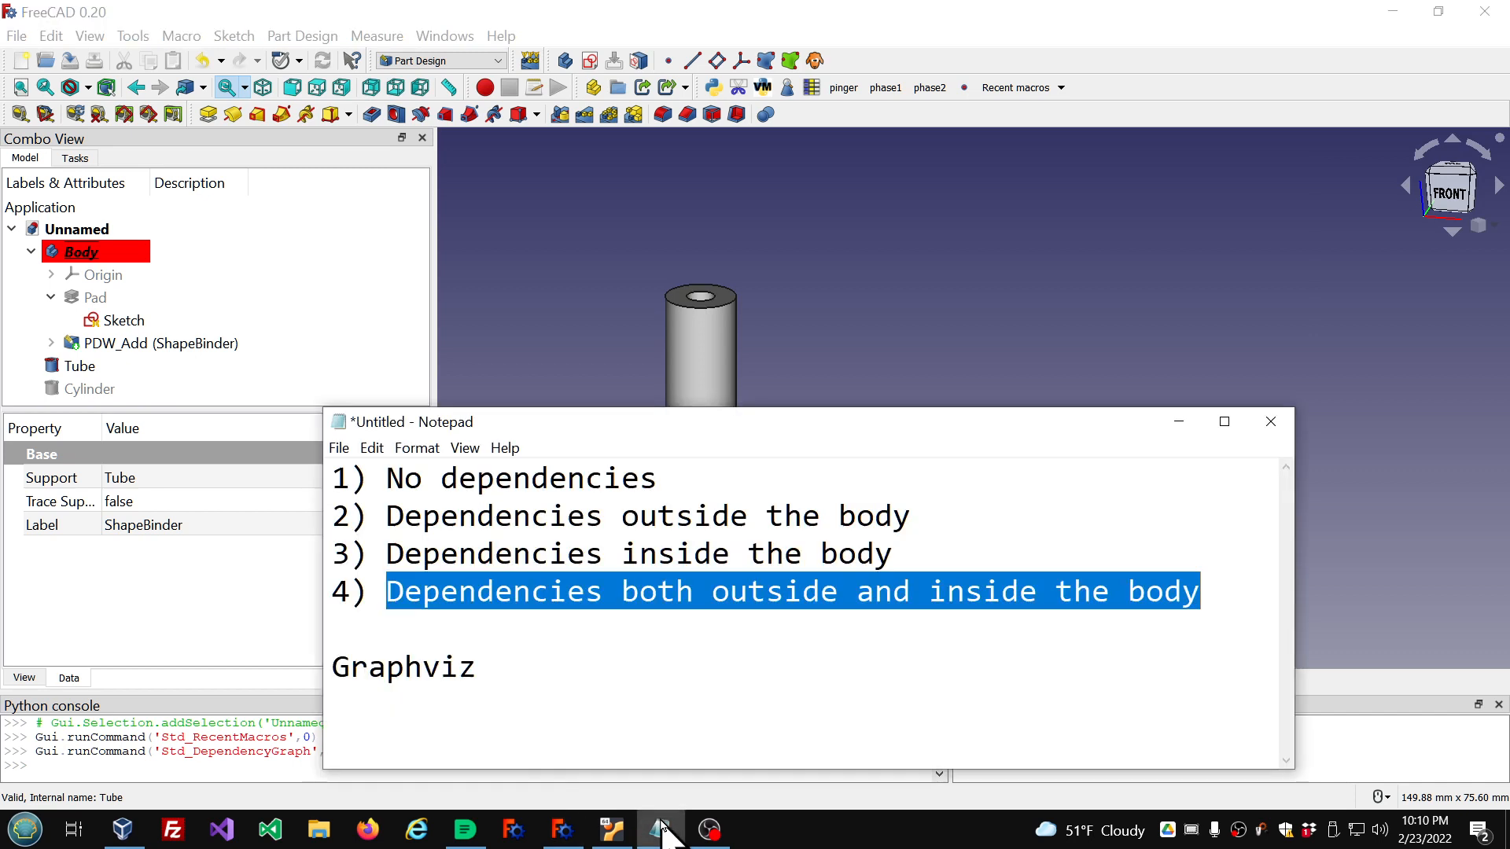
drag(732, 481, 296, 471)
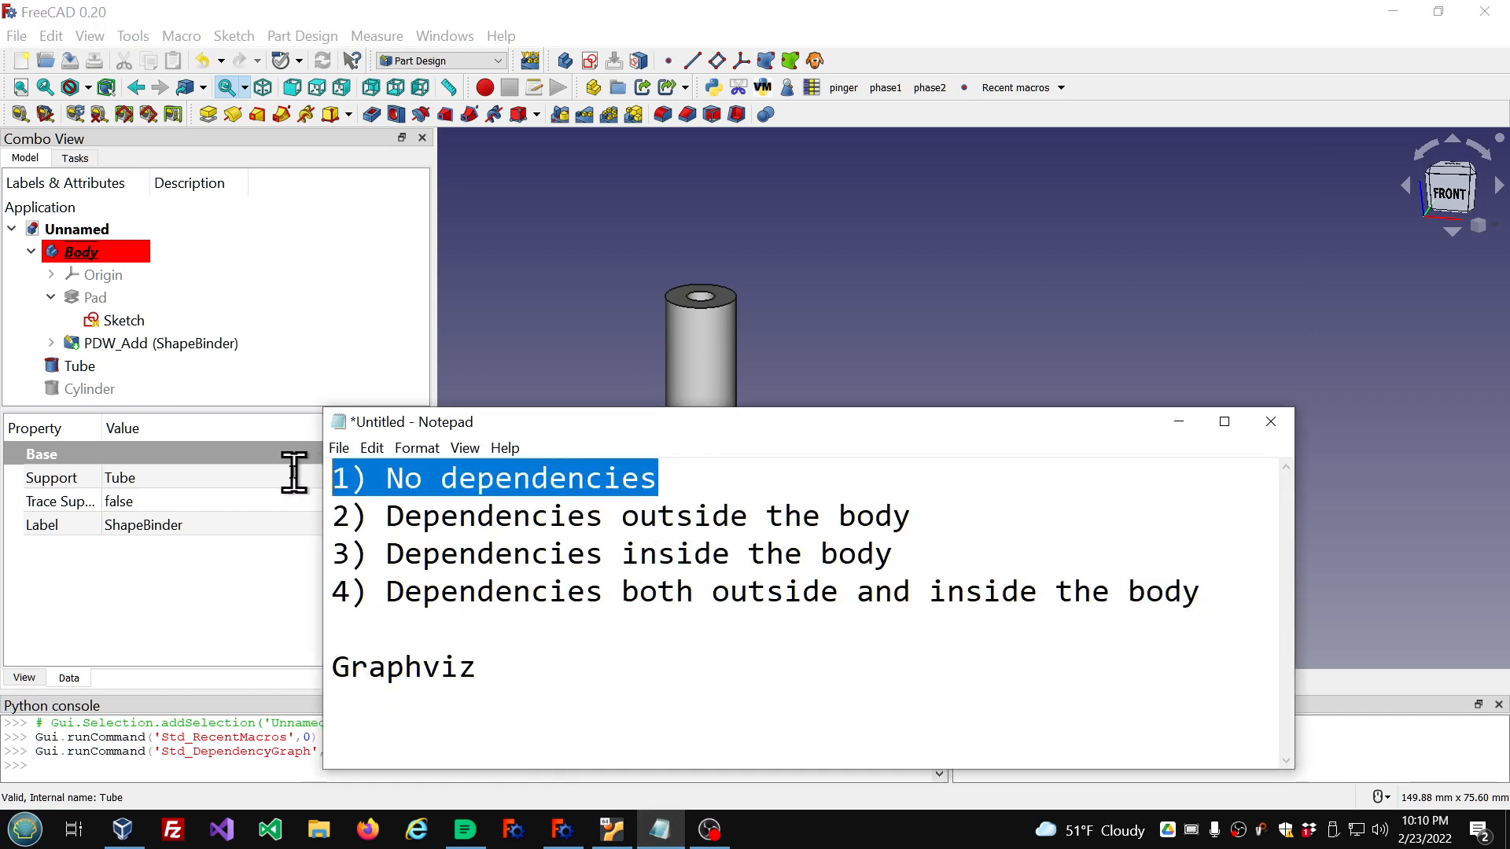
click(949, 519)
drag(950, 519, 319, 515)
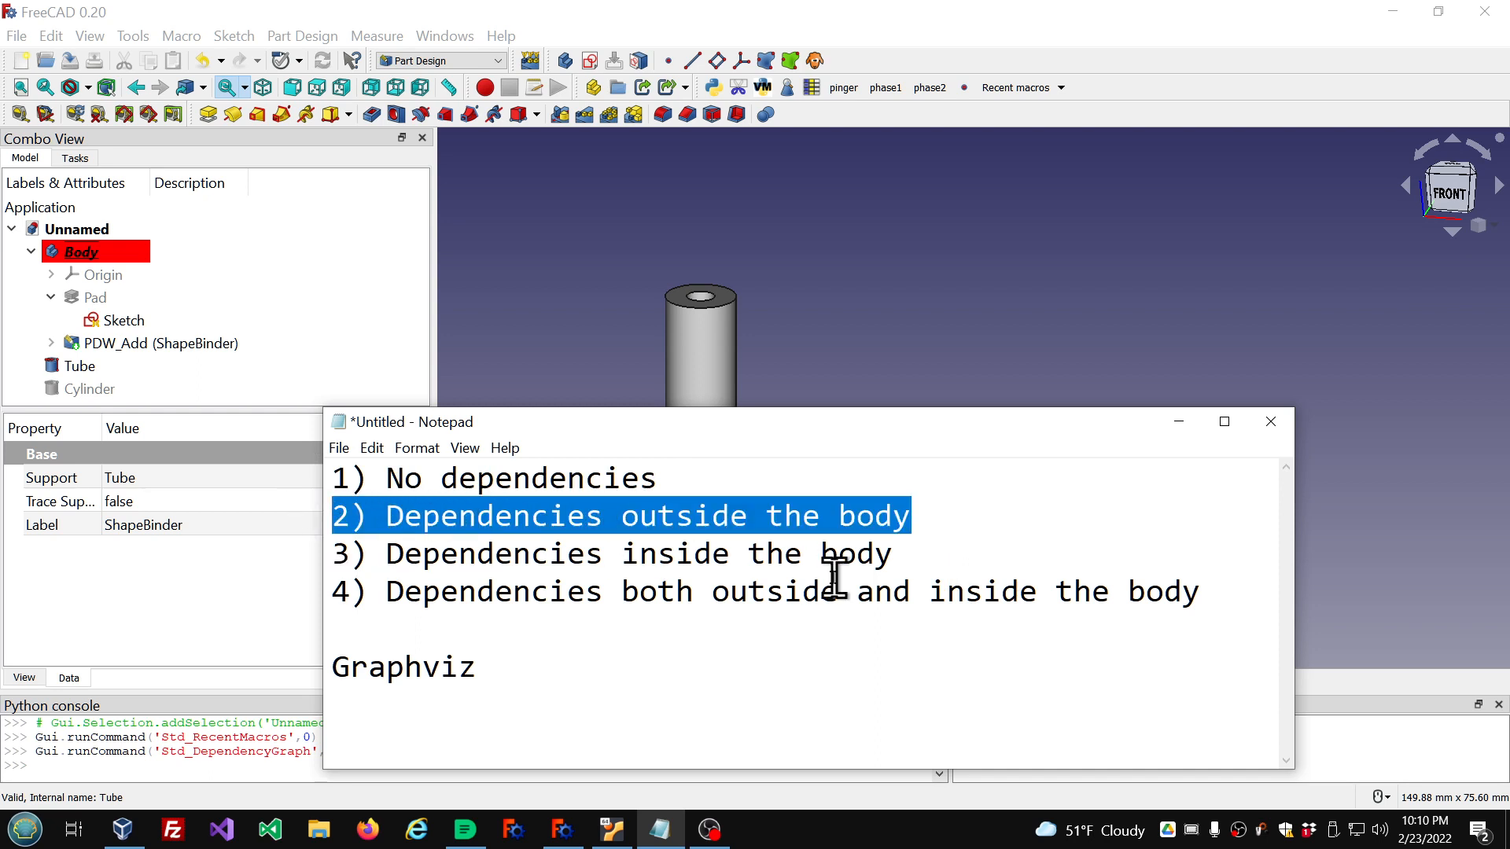
drag(905, 554, 351, 556)
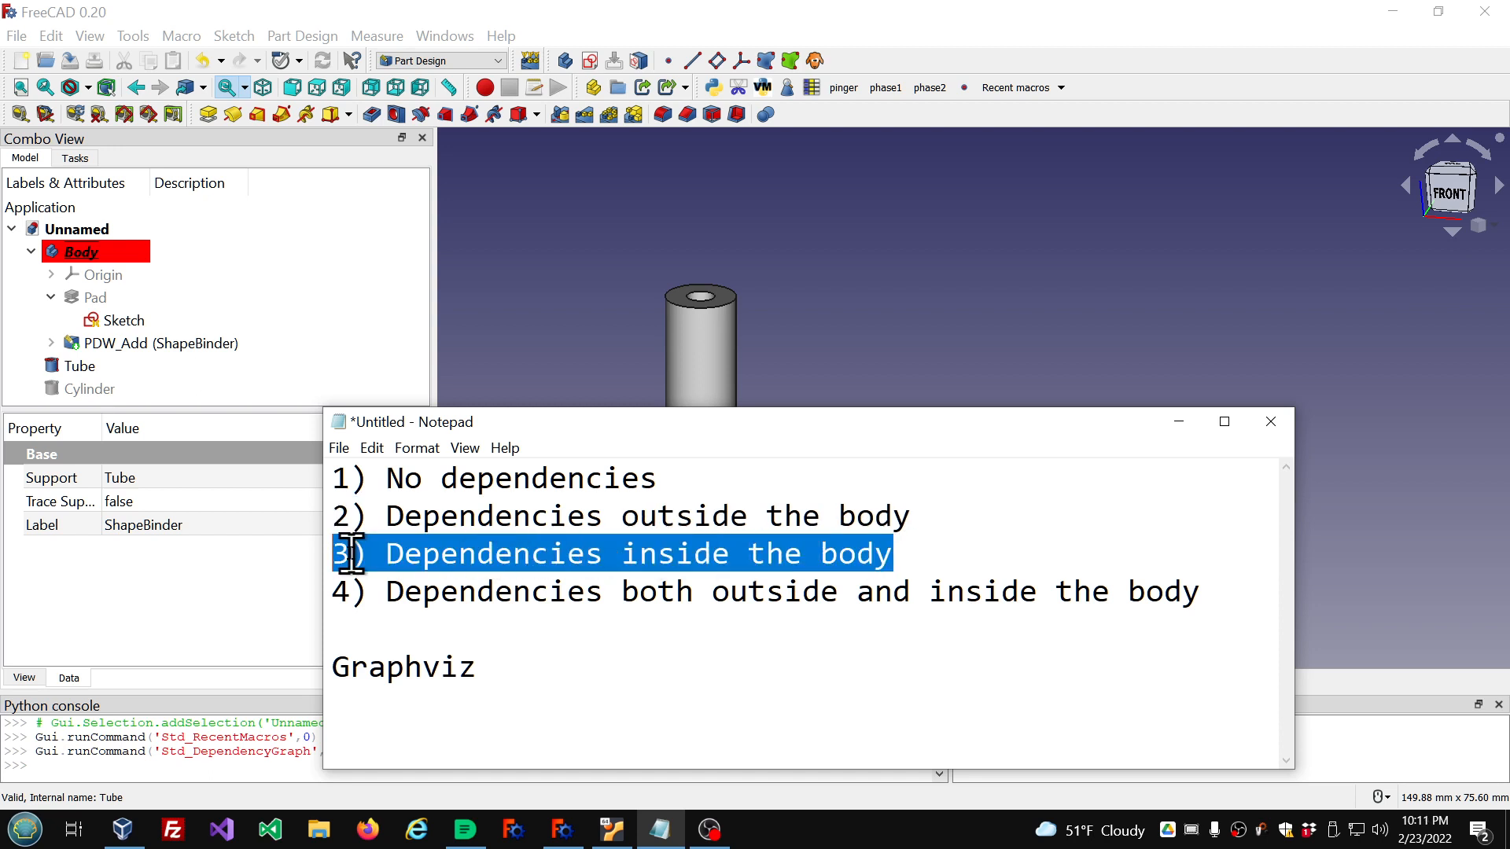
Step: Annotate case 1 in the notes with "(binder optional)", case 2 with "(binder needed)" and case 3 with "(no binders)"
click(727, 489)
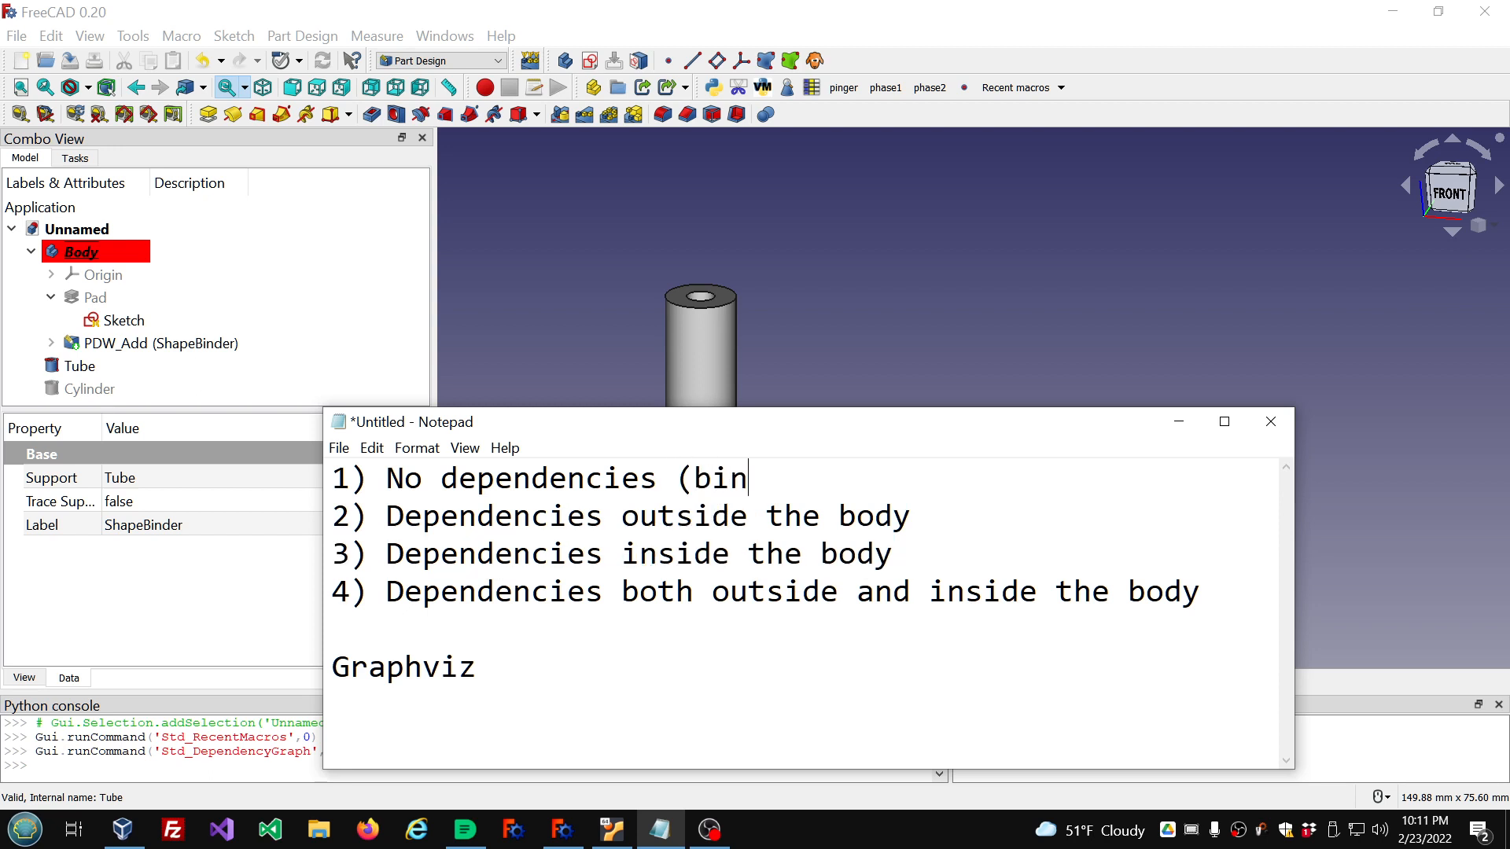
text((binder optional)
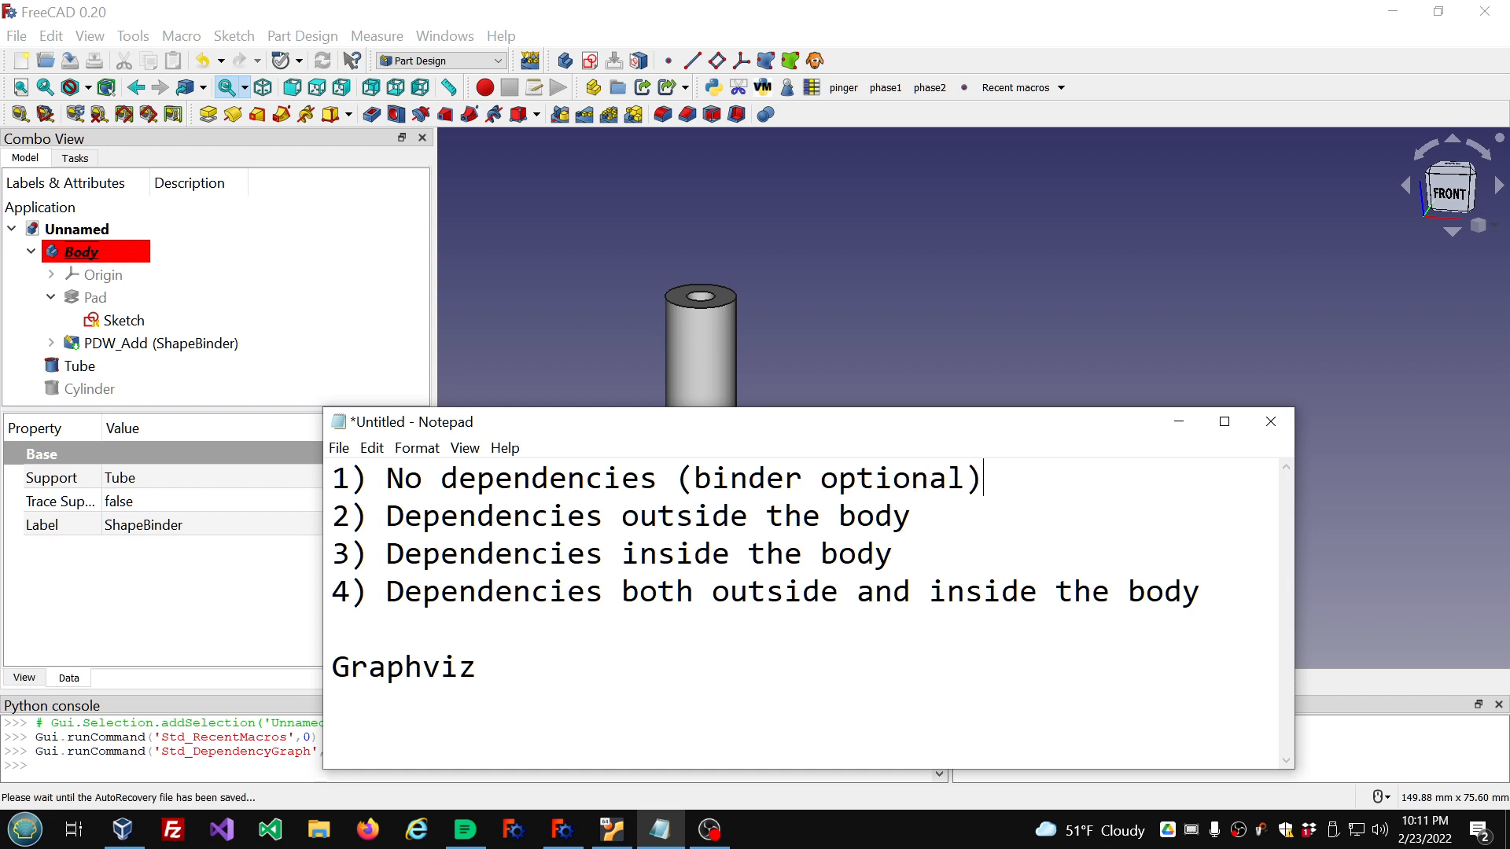
key(Down)
text((binder need)
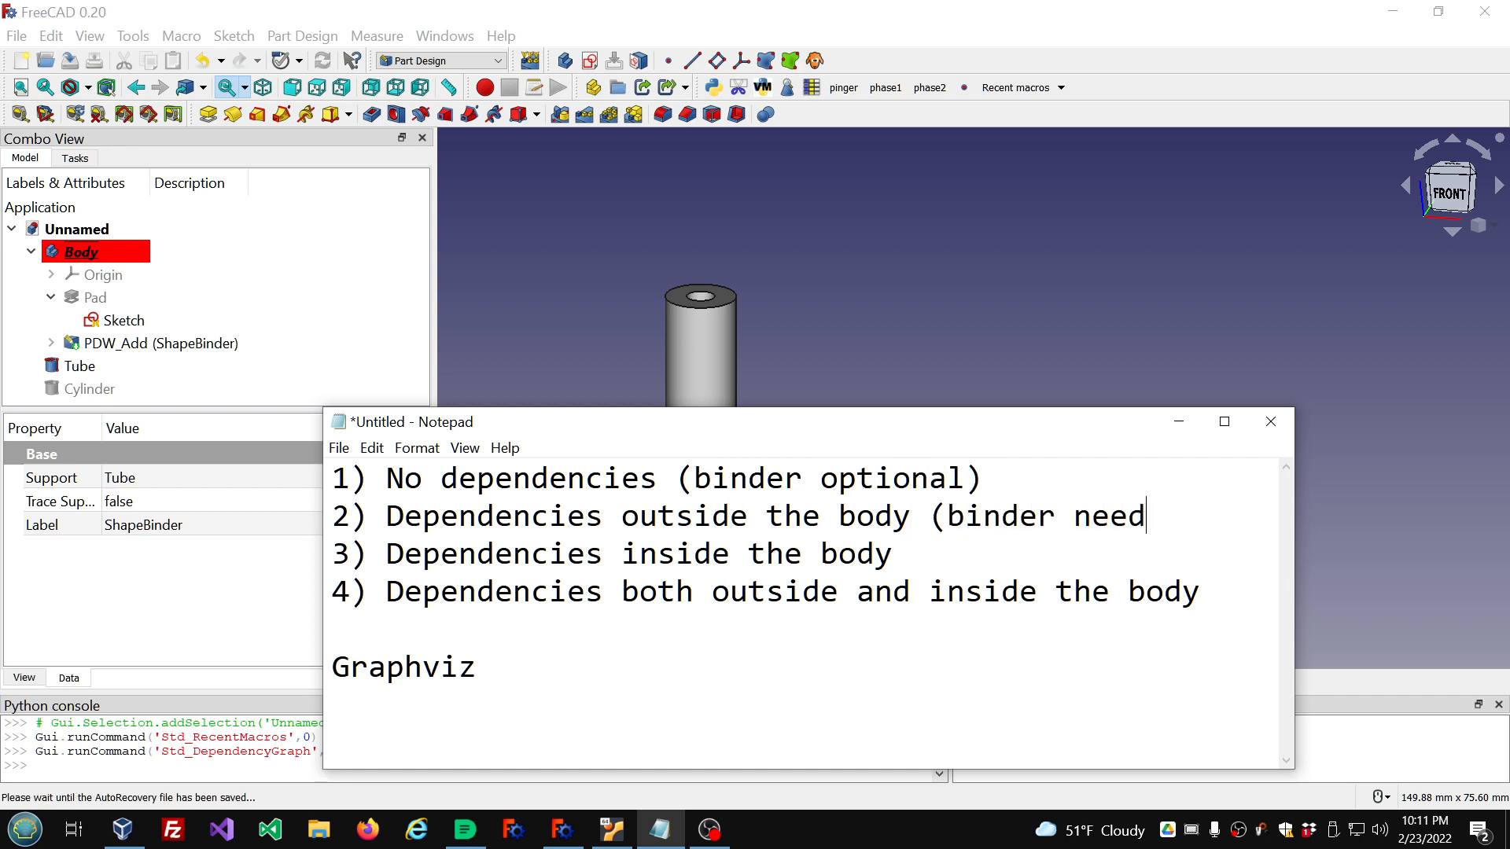
text(ed)
key(Down)
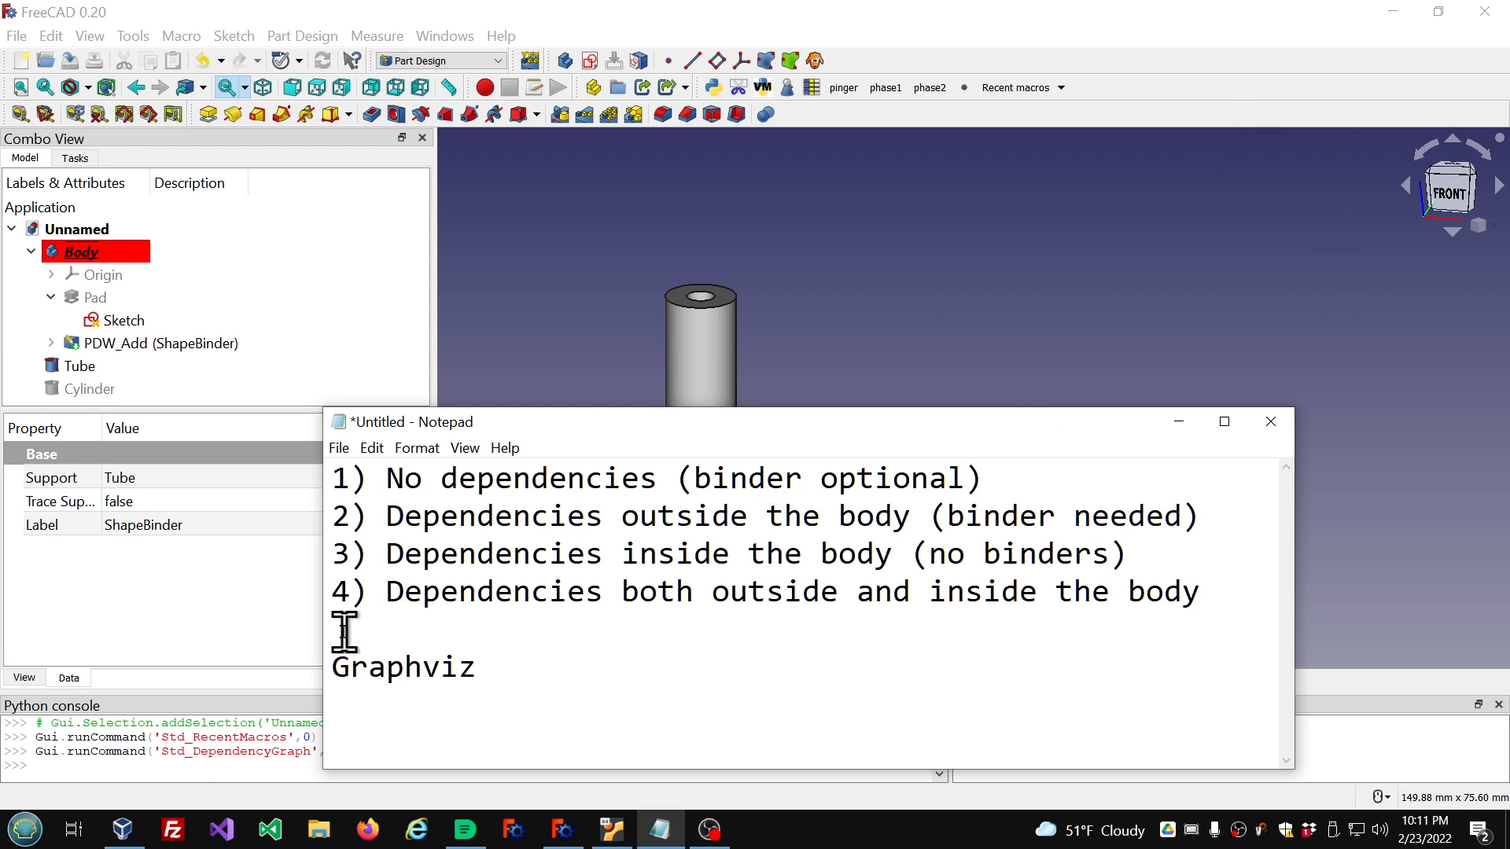
Step: Switch back to FreeCAD and delete the PDW_Add wrapper, the ShapeBinder and the Tube from the document
click(316, 358)
click(204, 347)
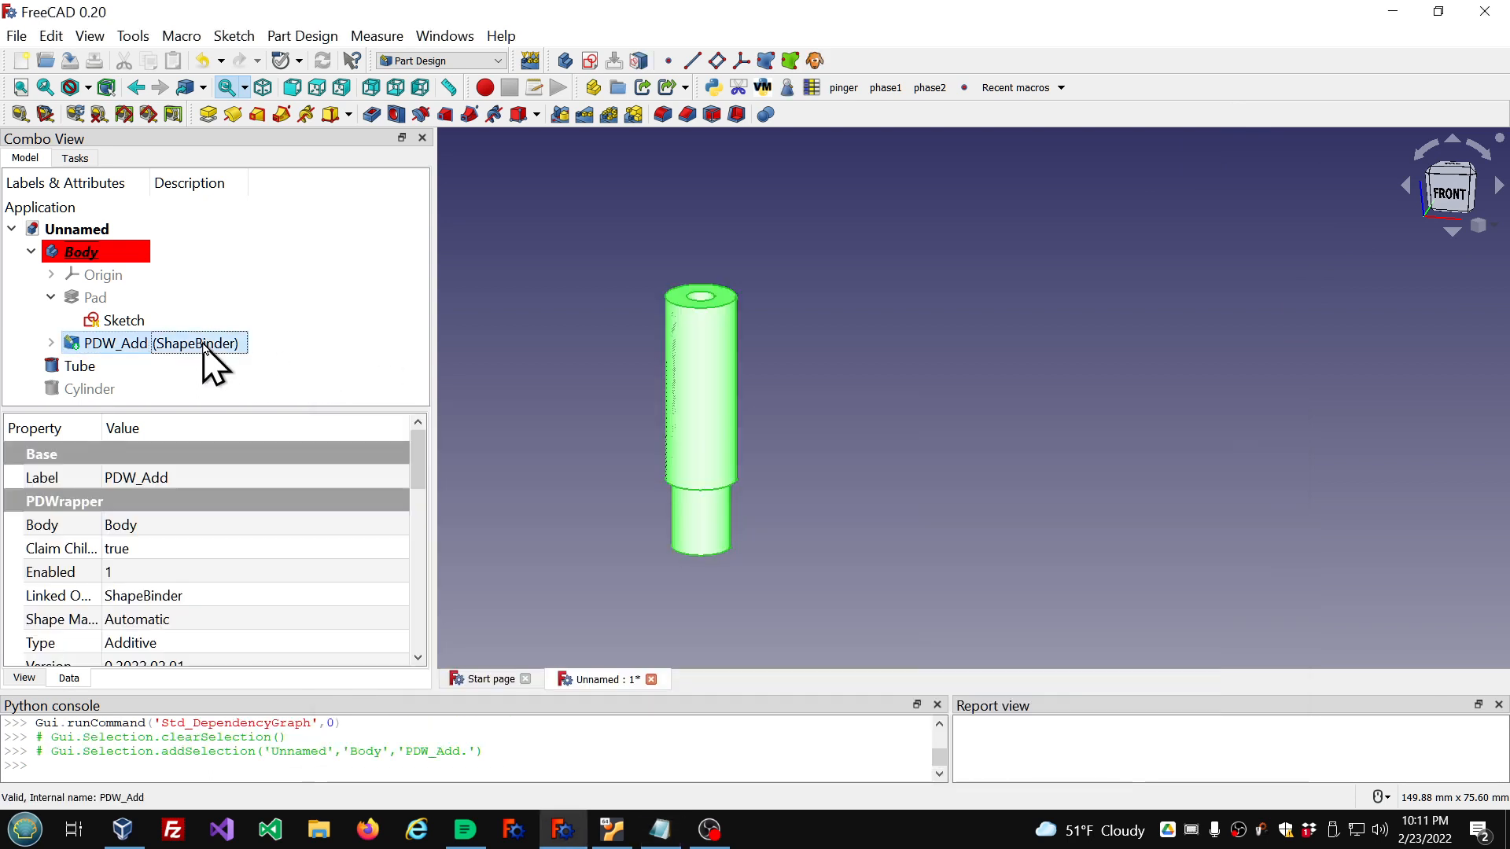
key(Delete)
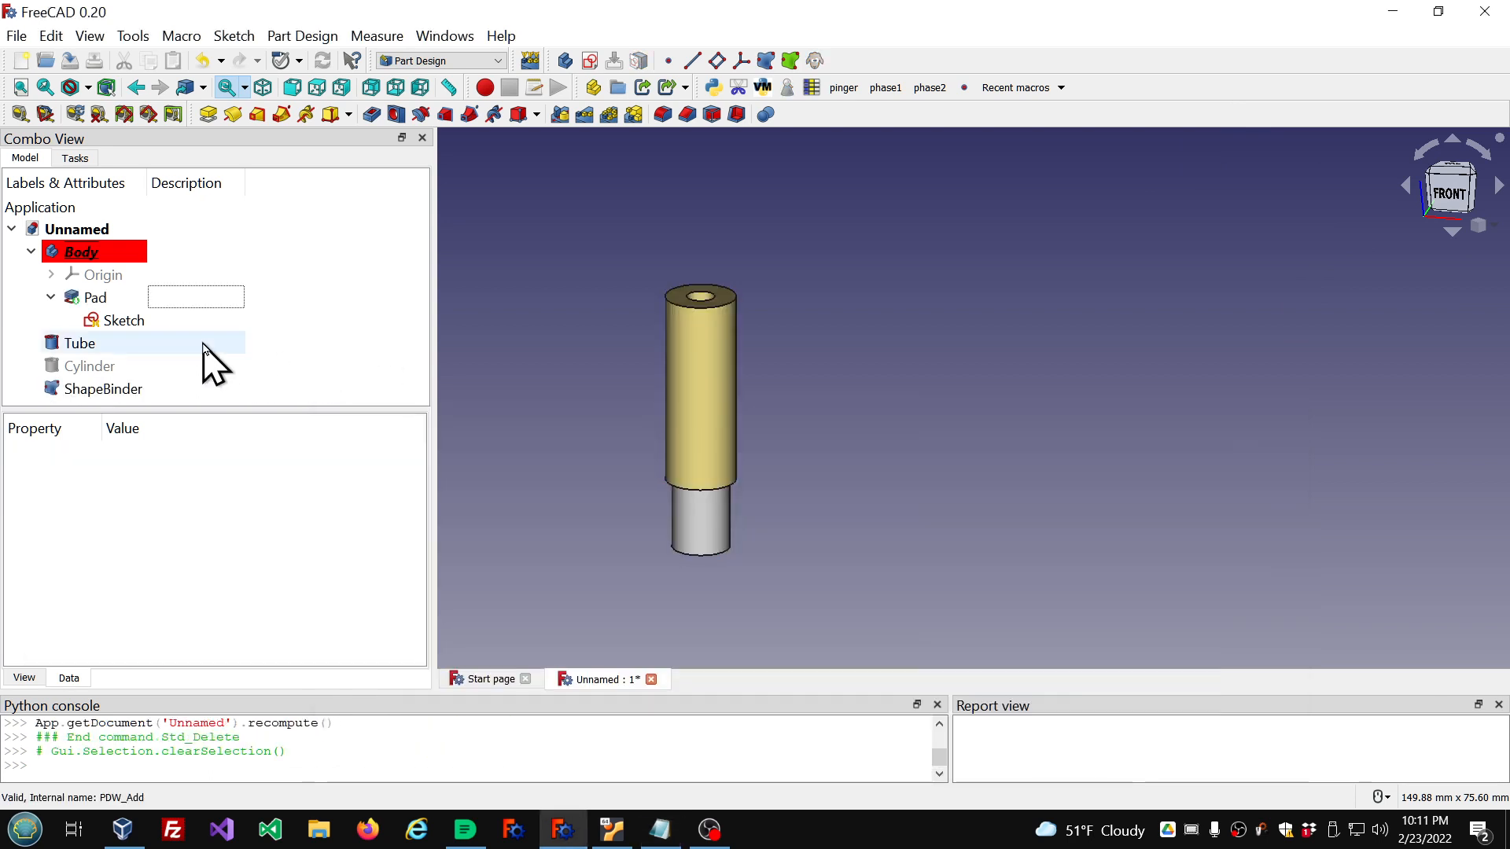
click(204, 347)
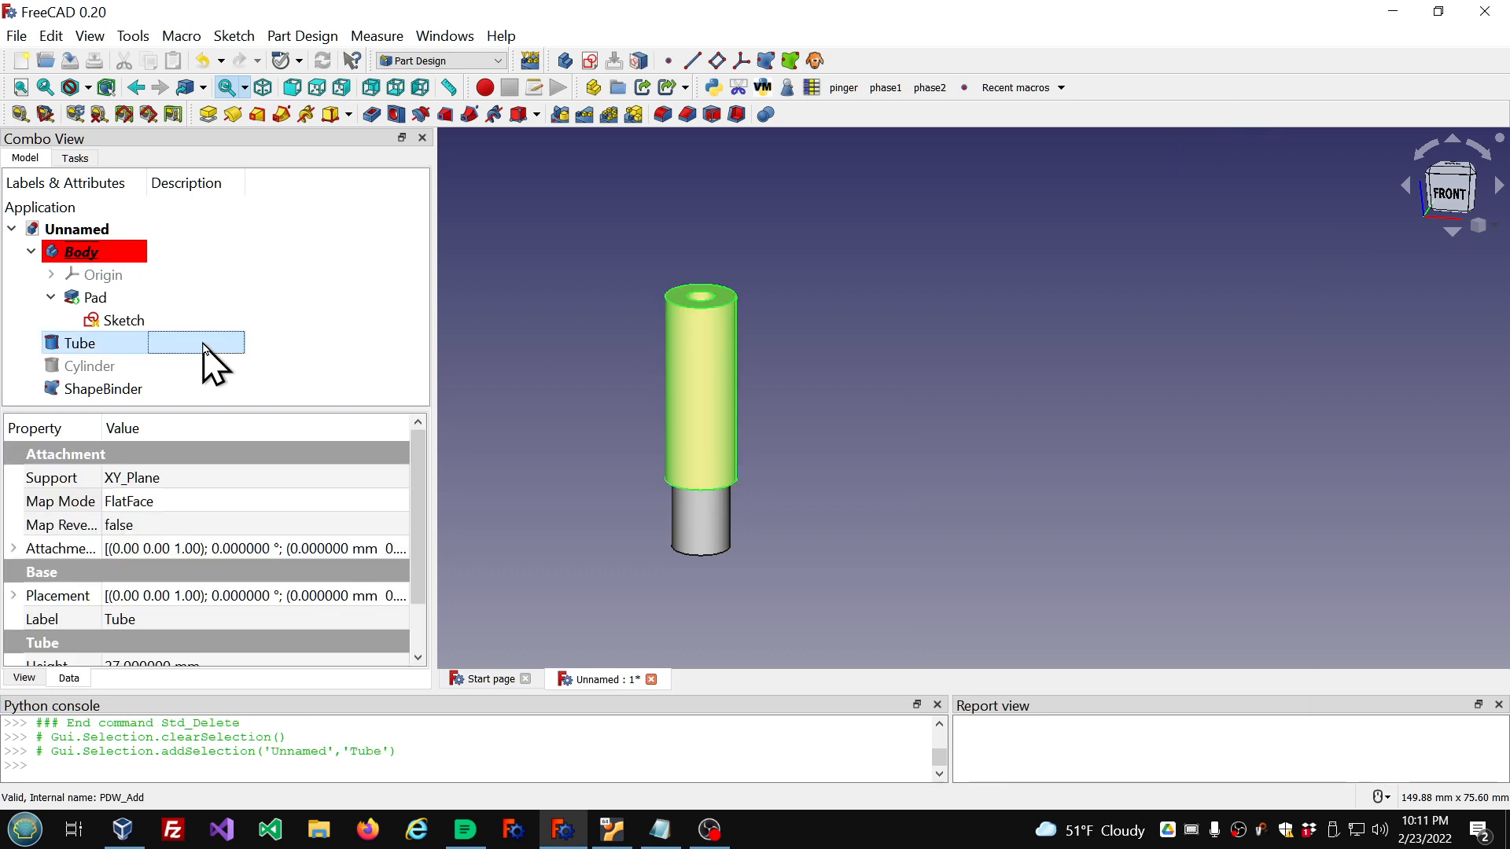
click(131, 390)
key(Delete)
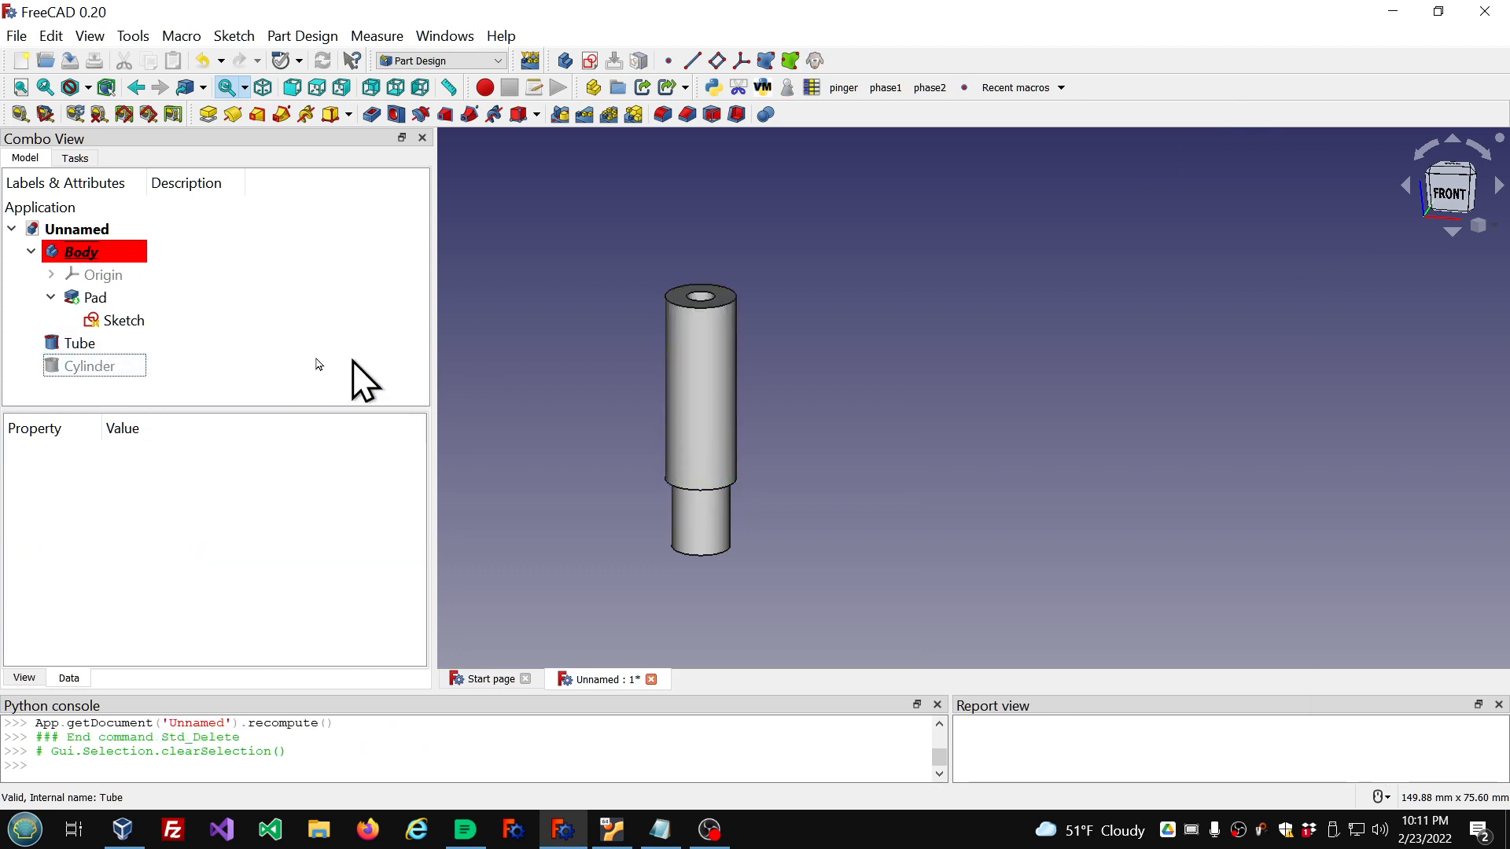
click(130, 351)
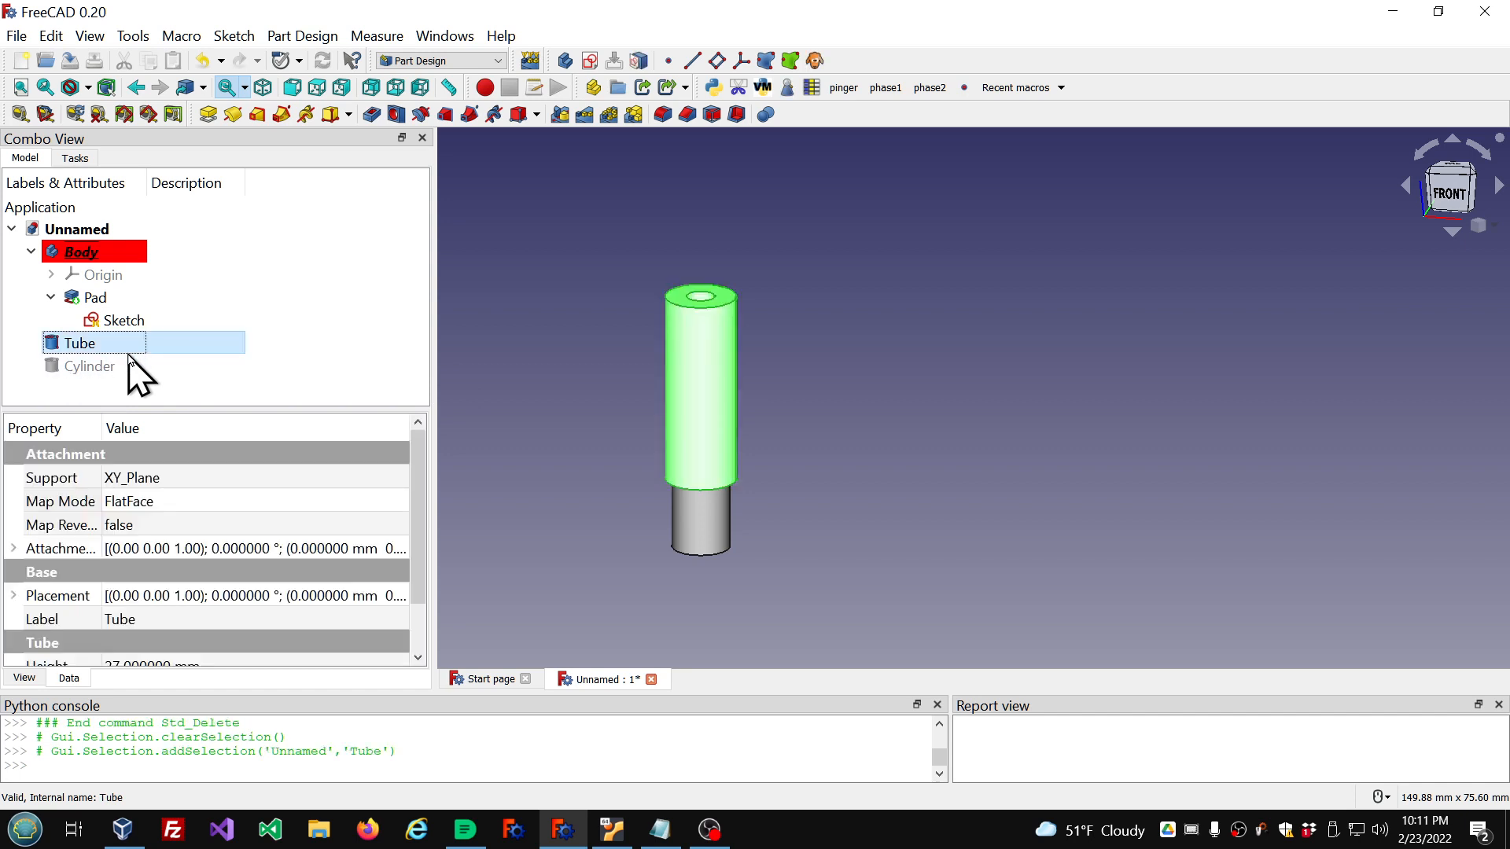
key(Delete)
Step: Switch to the Curves workbench
scroll(659, 622, up, 3)
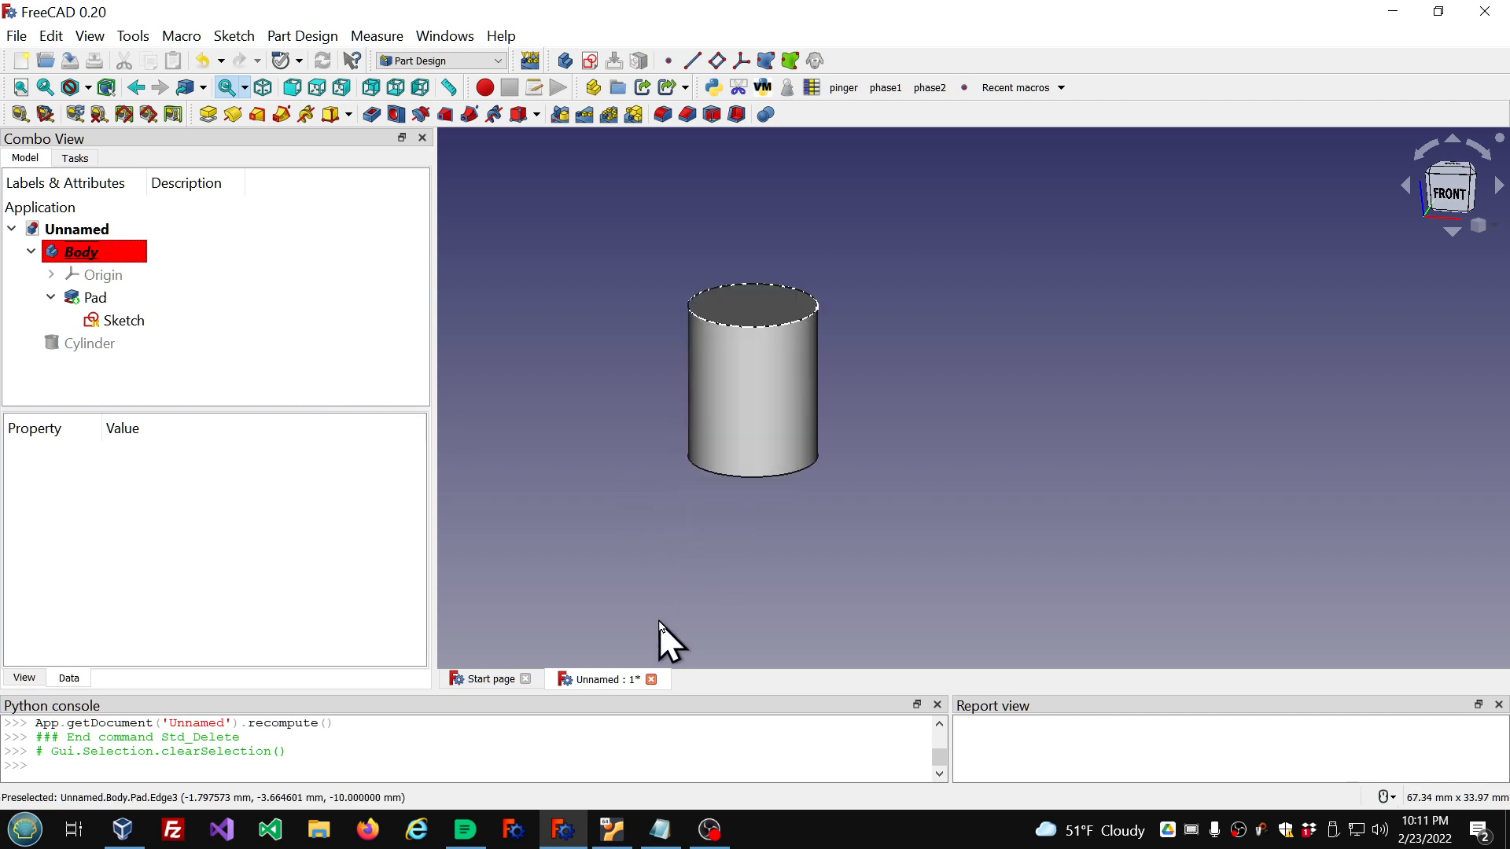
scroll(974, 279, up, 2)
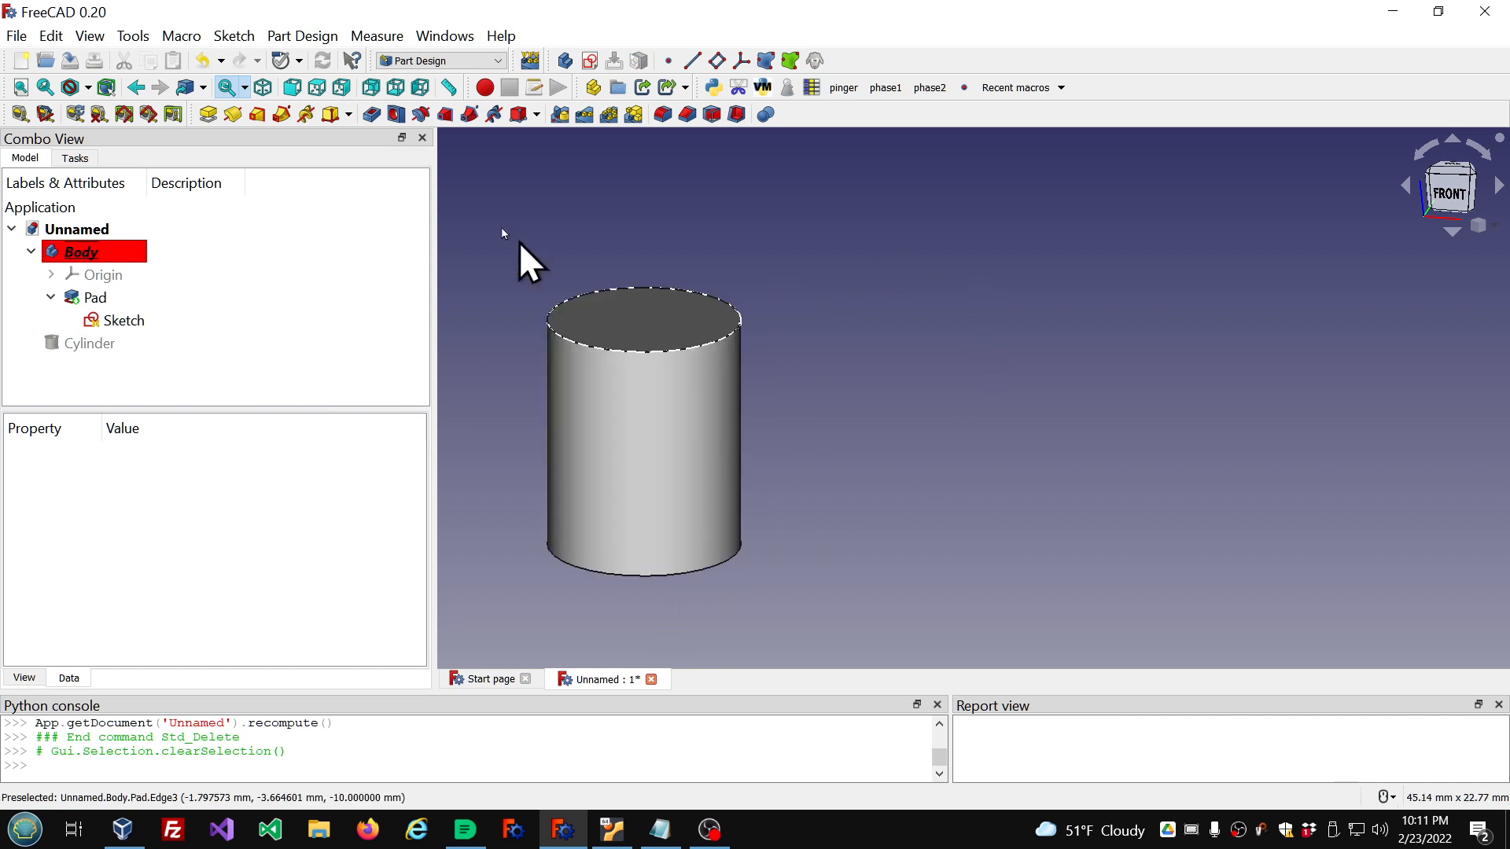
click(498, 62)
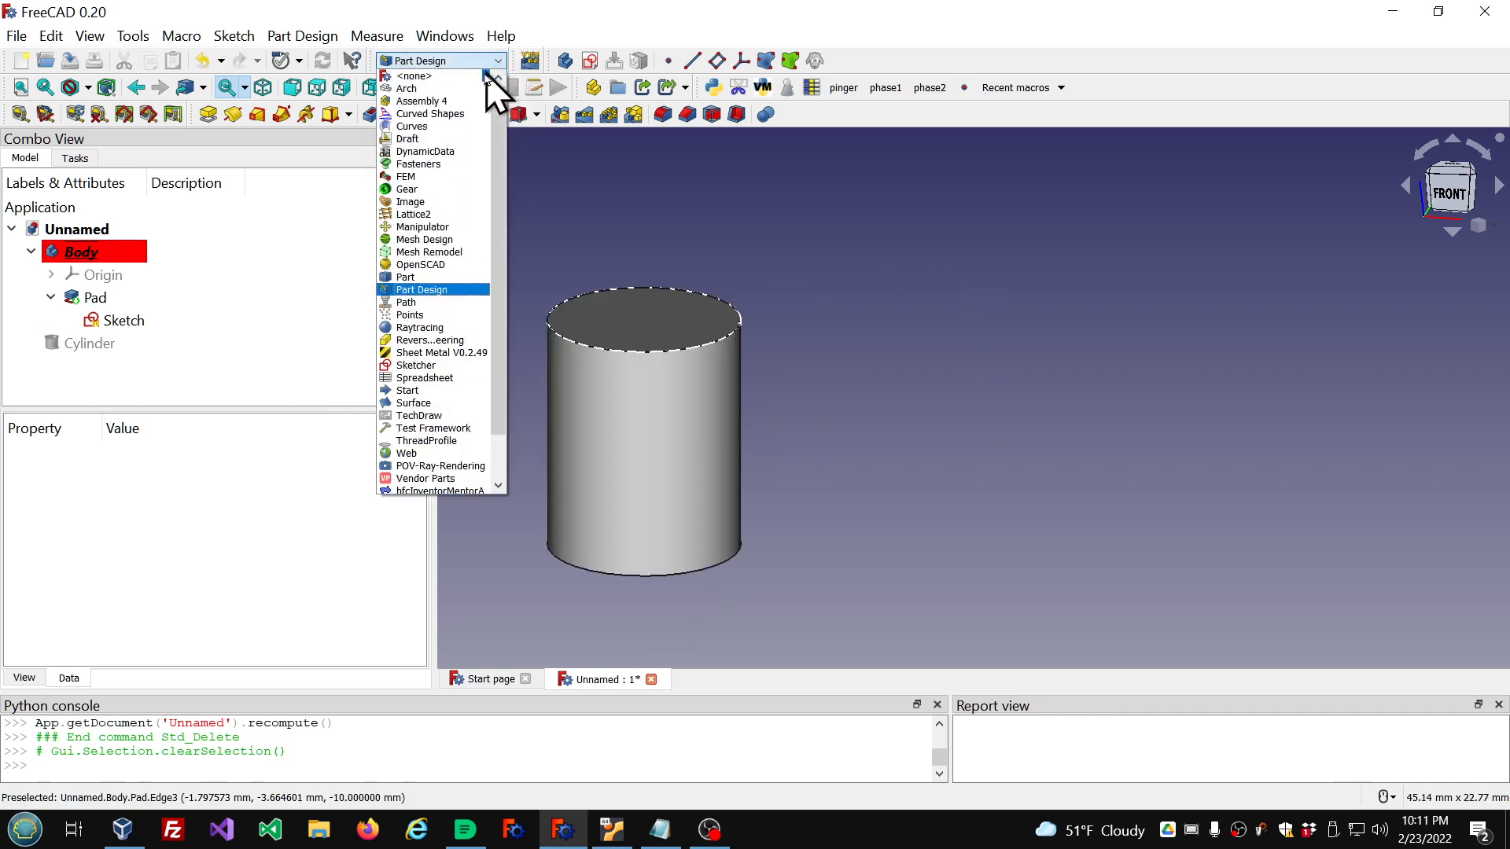
click(448, 116)
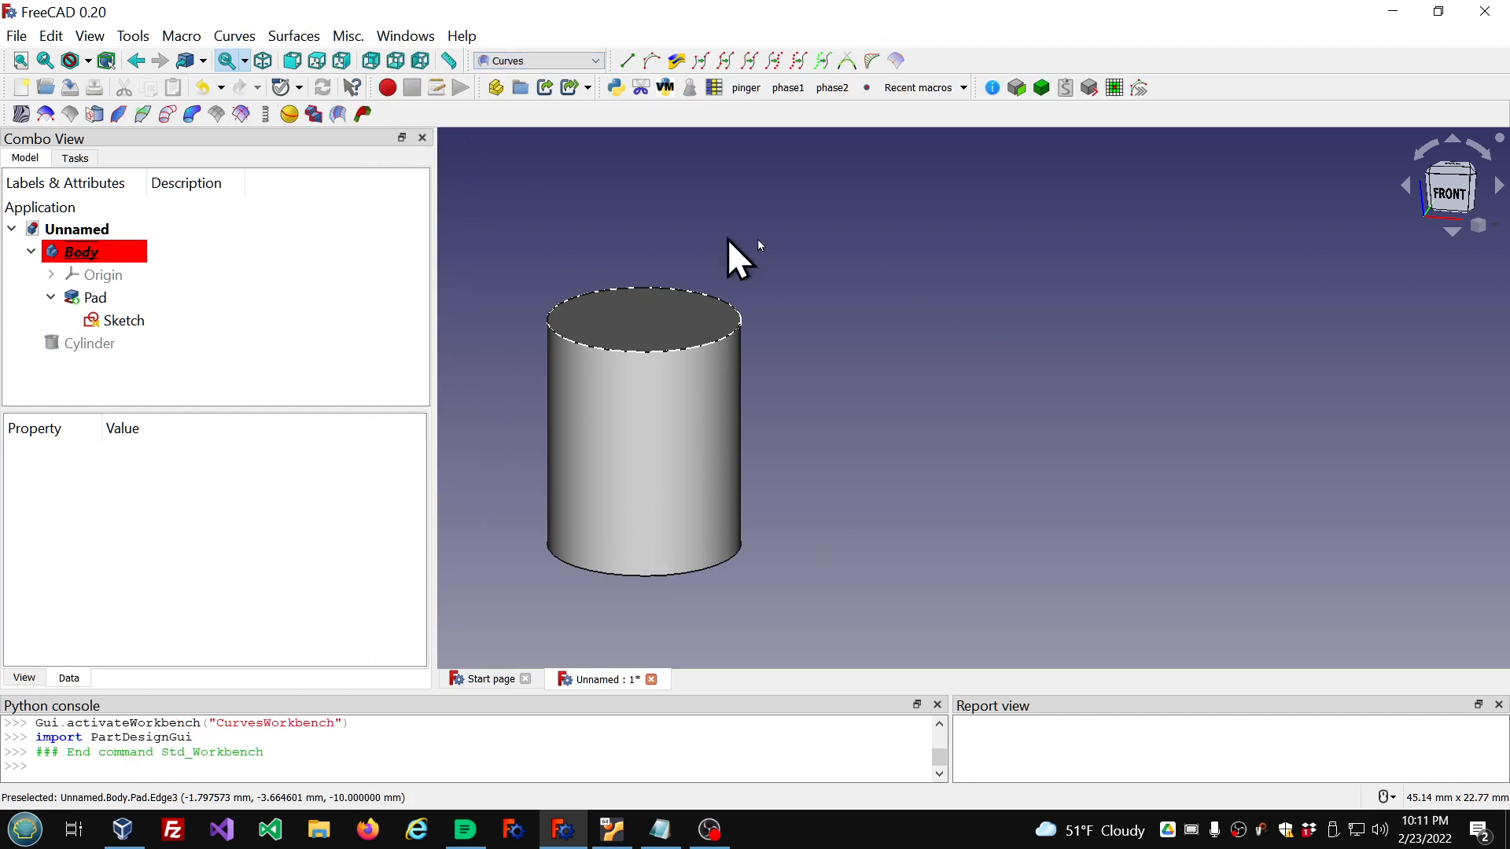
scroll(781, 238, down, 3)
scroll(843, 380, up, 3)
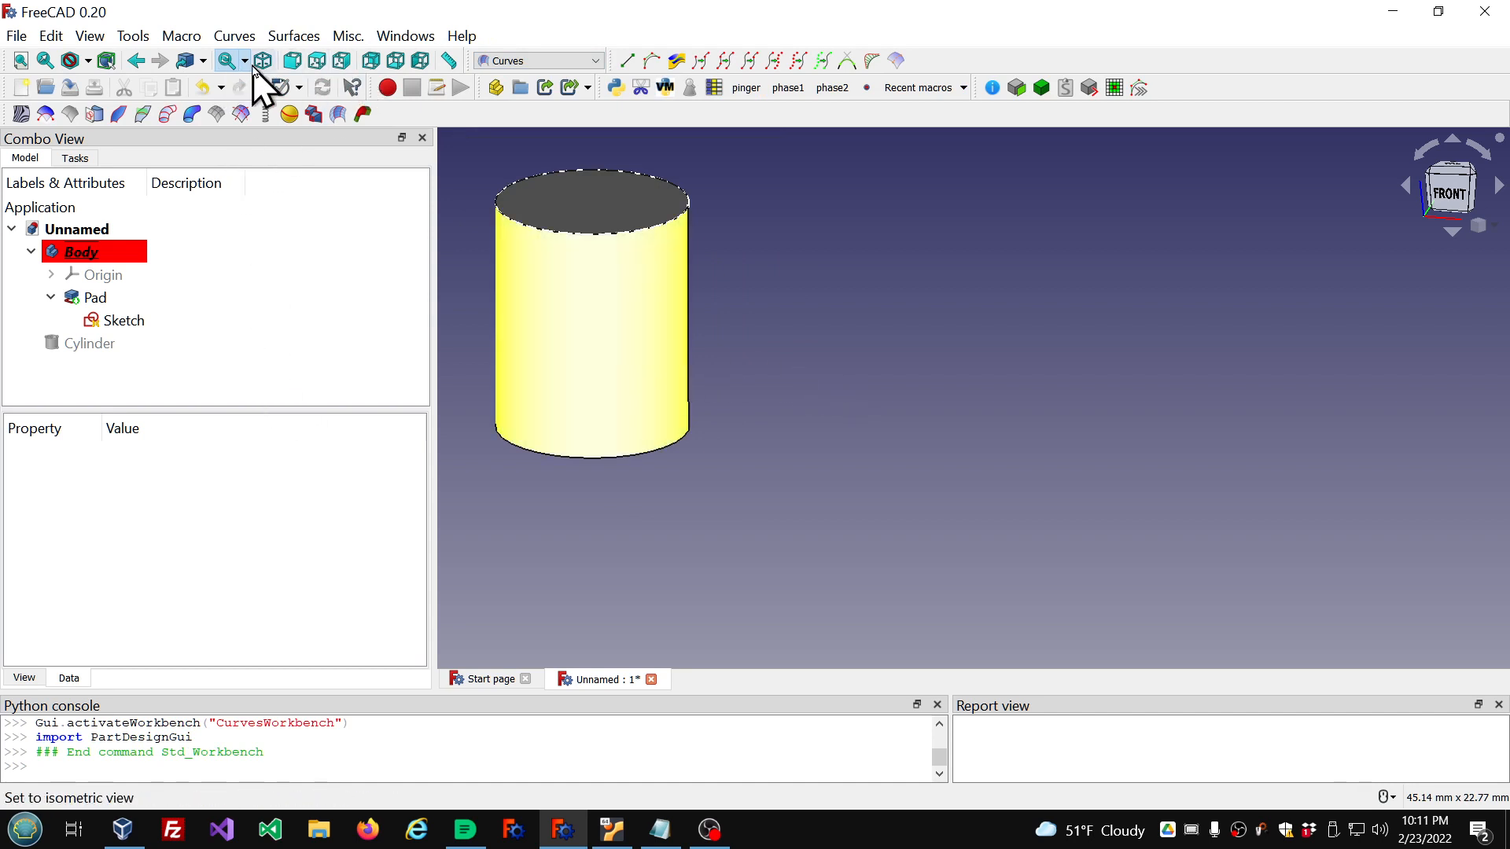
Step: Open the Addon Manager and limit the list to workbenches
click(133, 36)
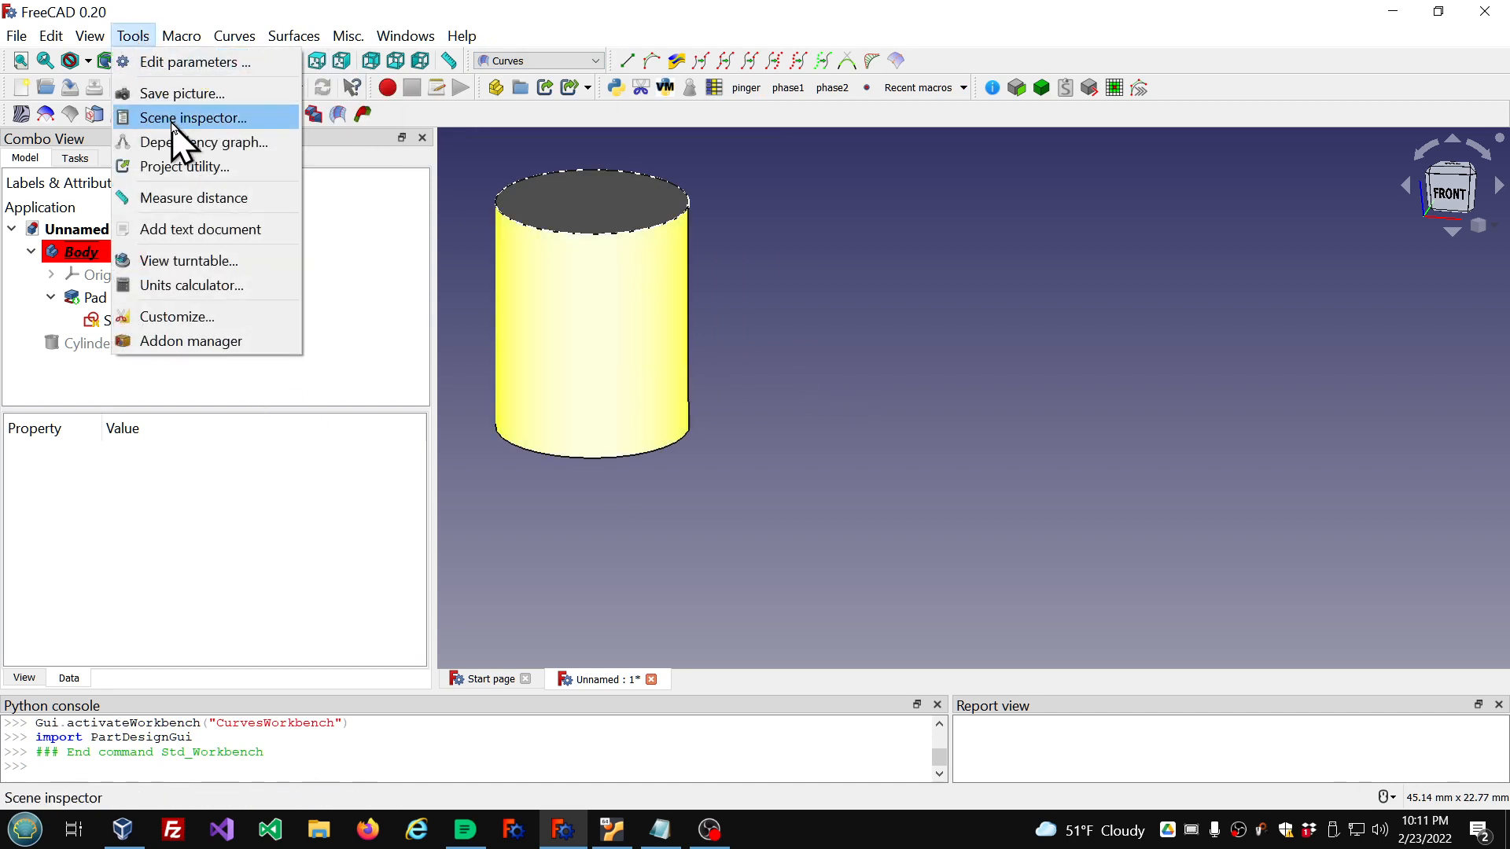
click(191, 342)
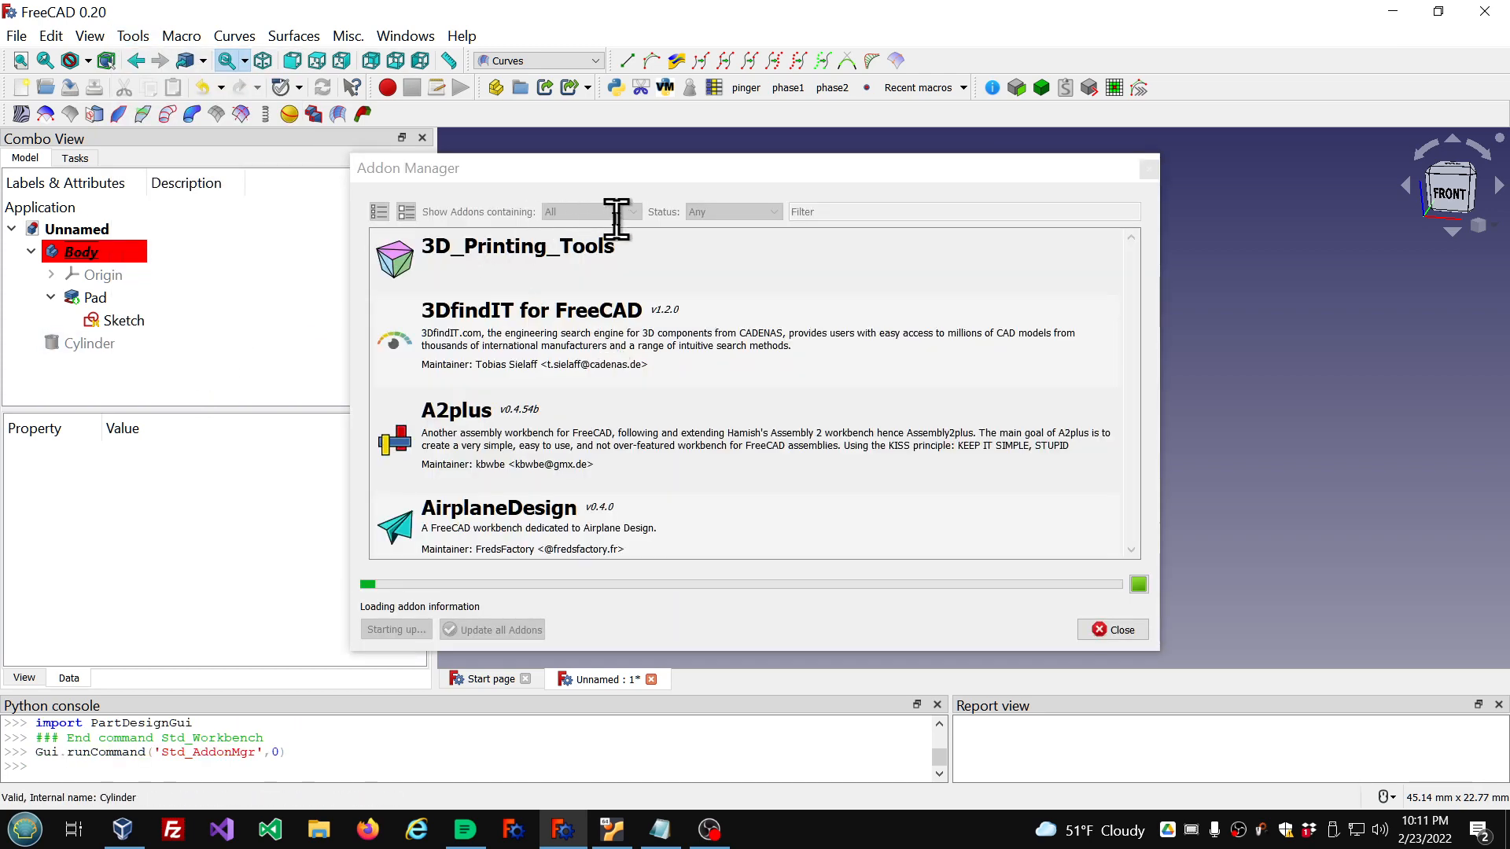
click(635, 214)
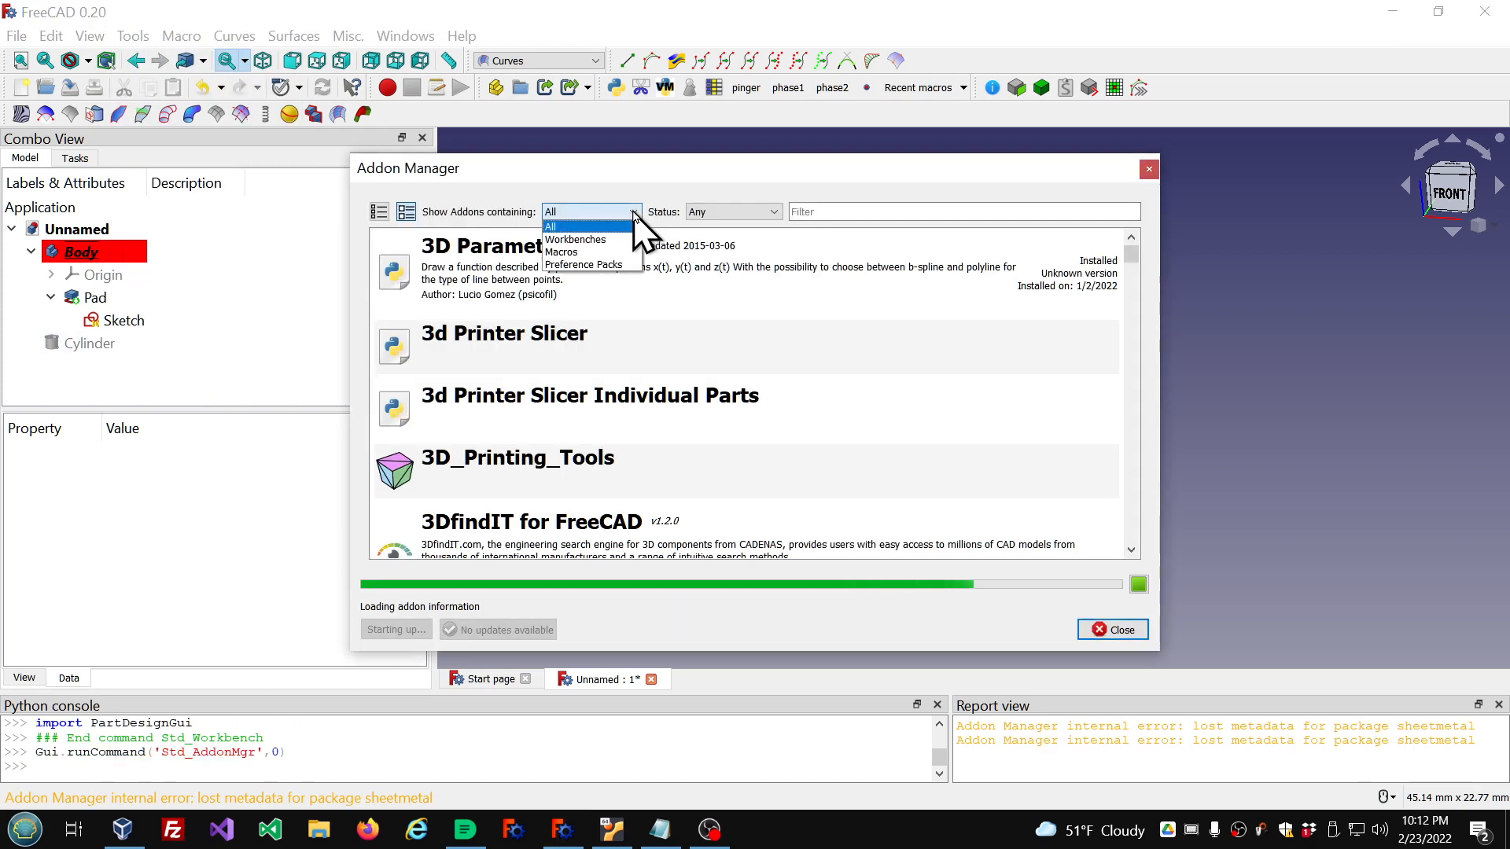
click(611, 239)
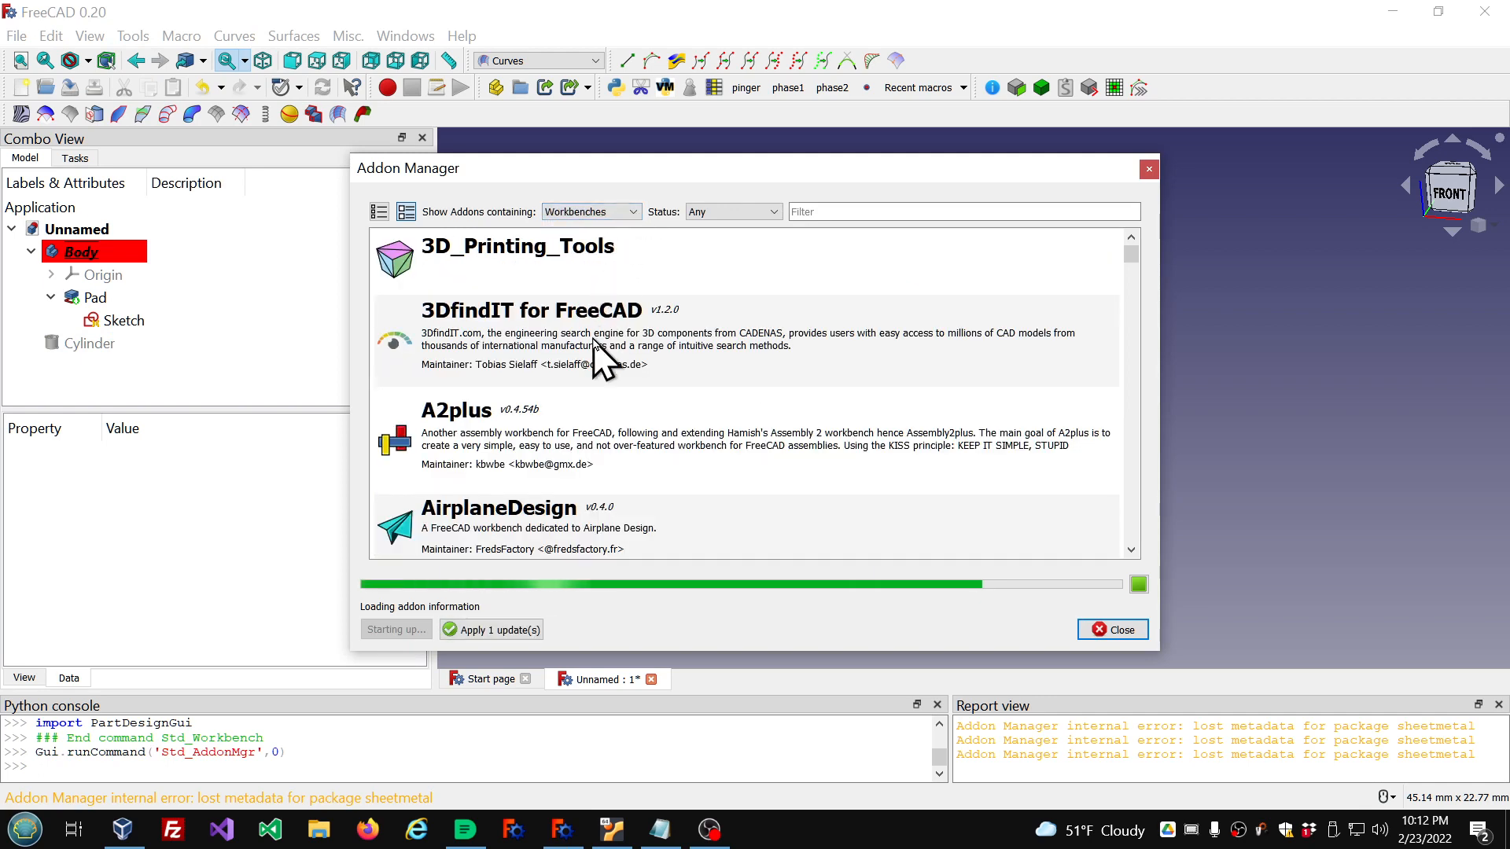
Step: Find the Curves workbench among the addons, look over its details page, and close the Addon Manager
scroll(602, 357, down, 5)
scroll(602, 358, down, 1)
click(832, 214)
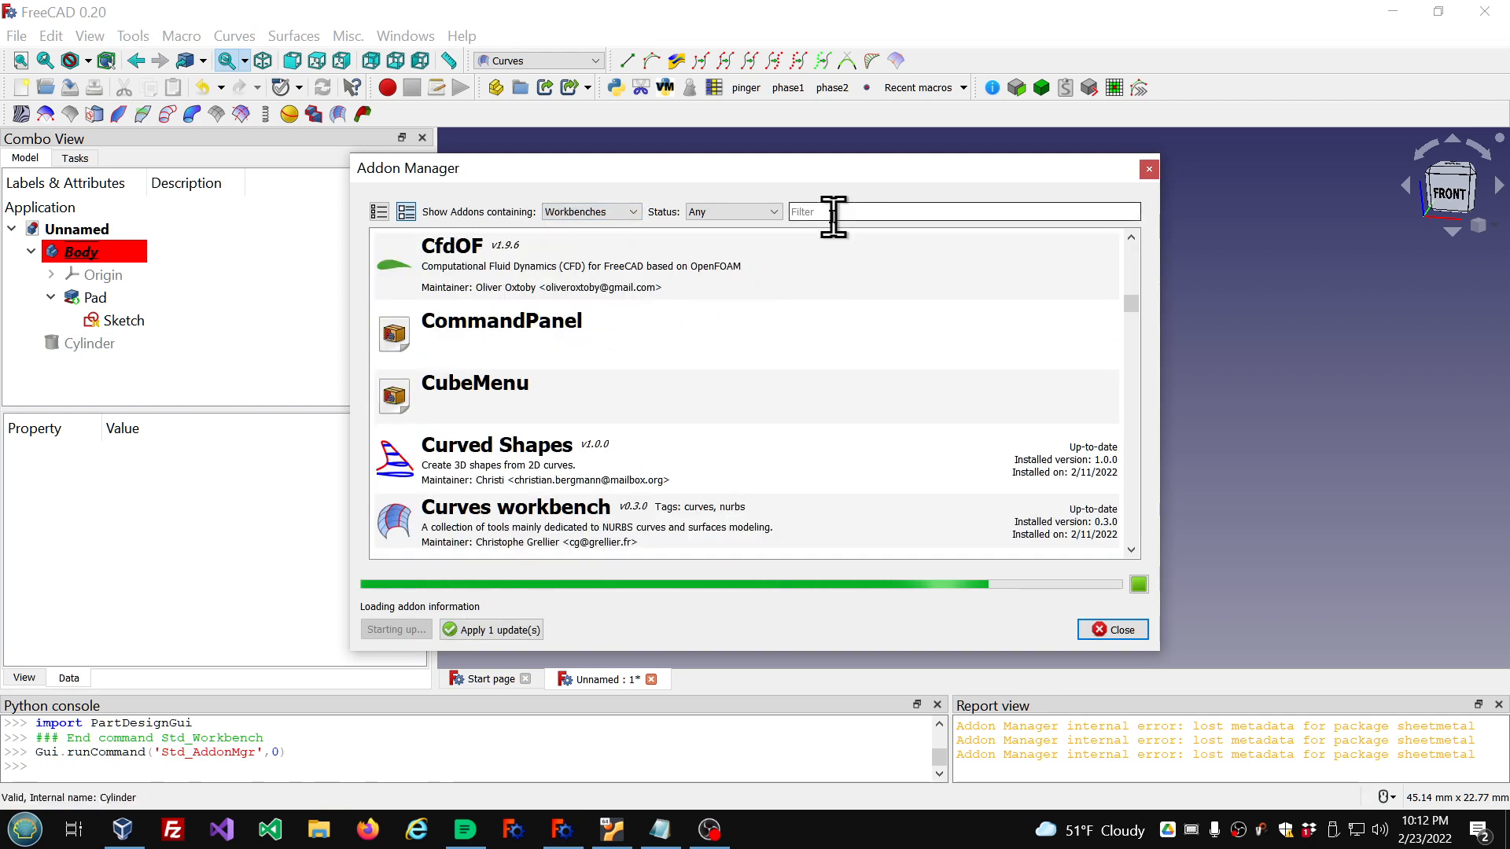
scroll(747, 364, down, 2)
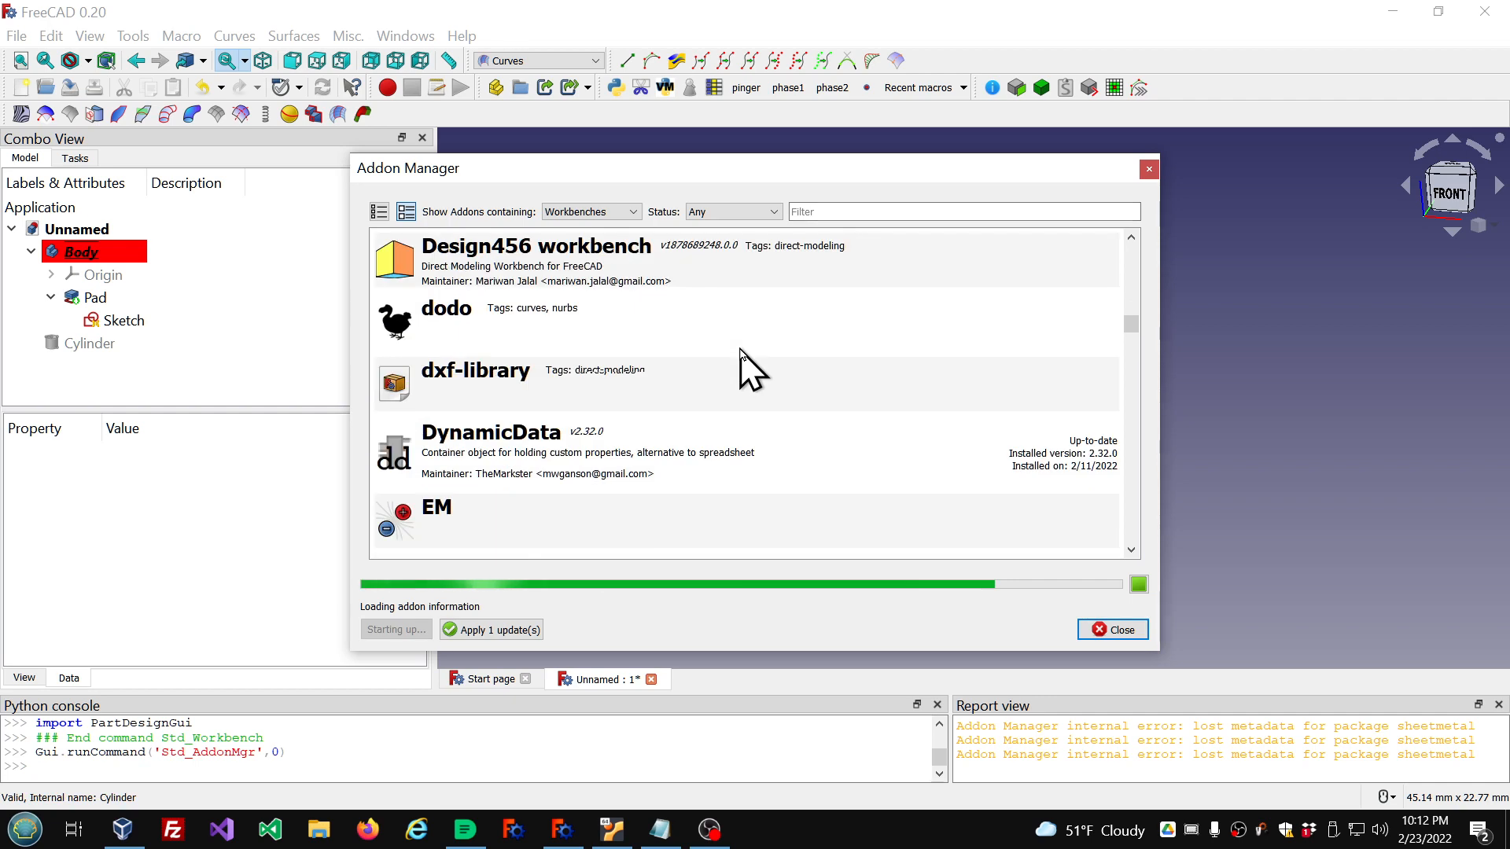
scroll(743, 363, up, 1)
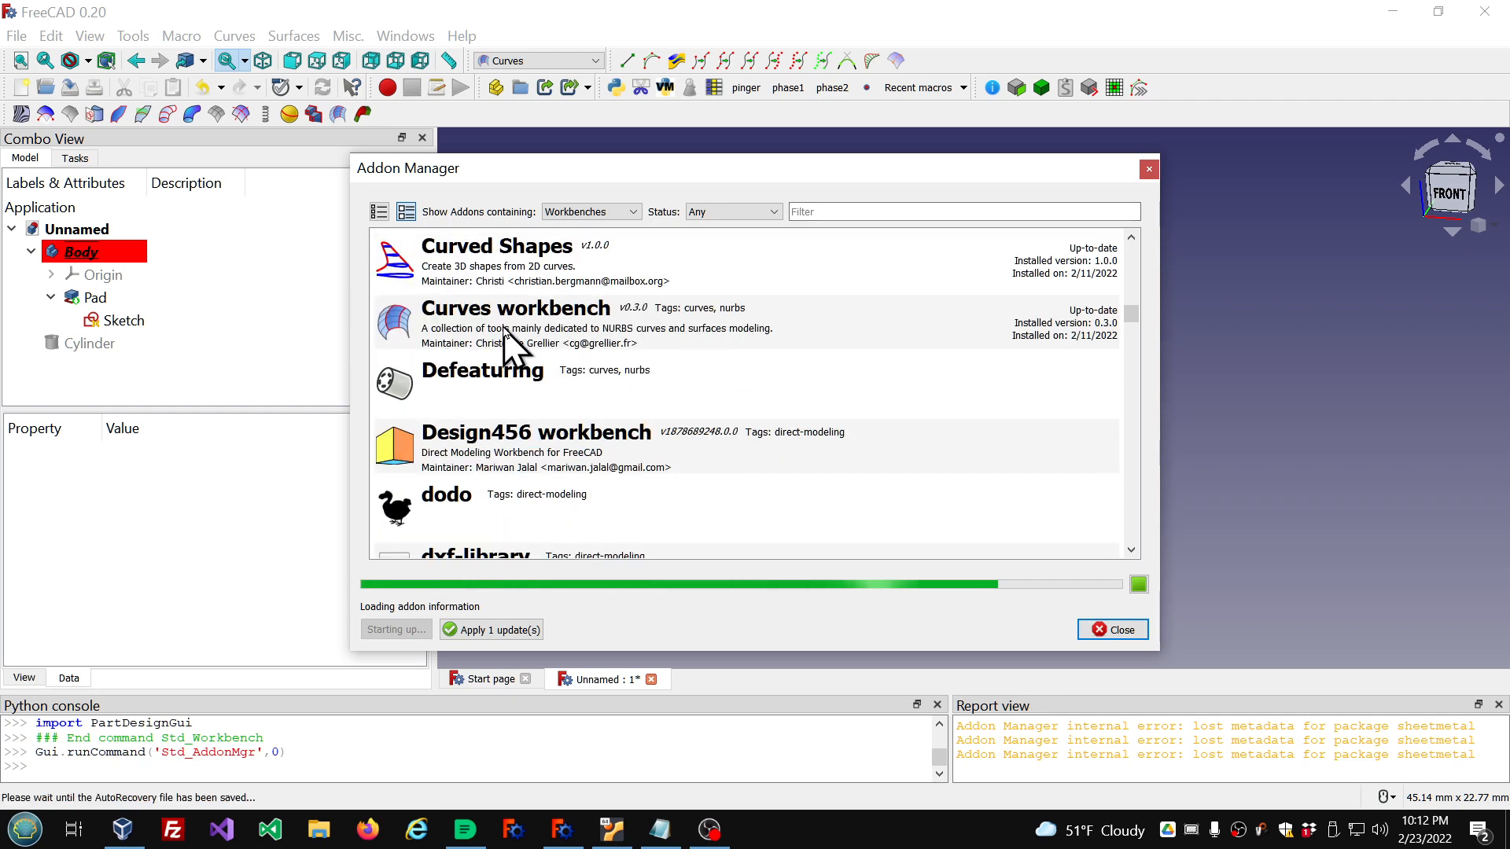
click(504, 331)
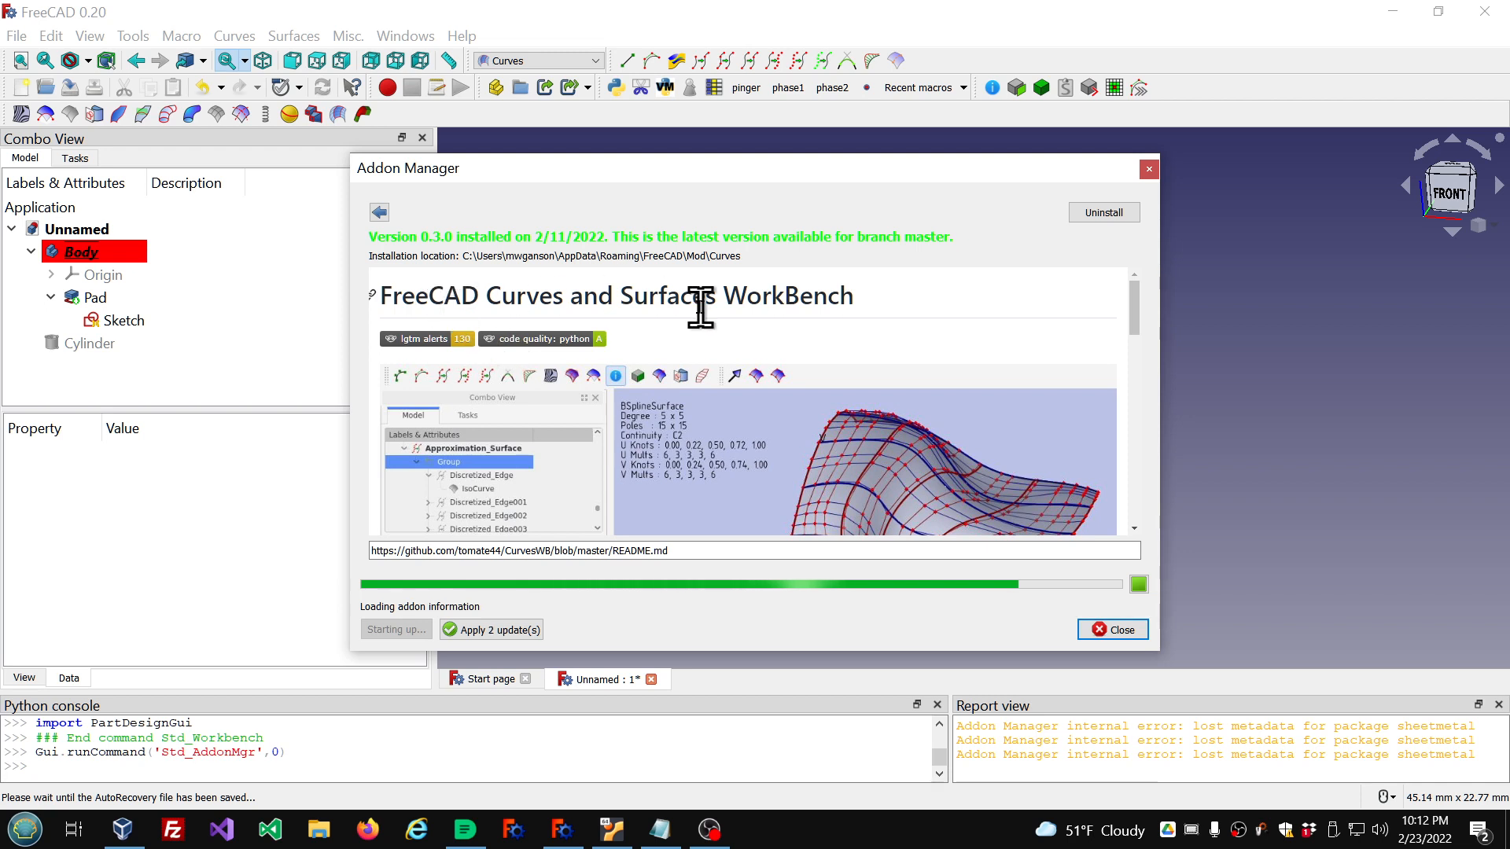
scroll(701, 307, down, 1)
scroll(618, 470, up, 1)
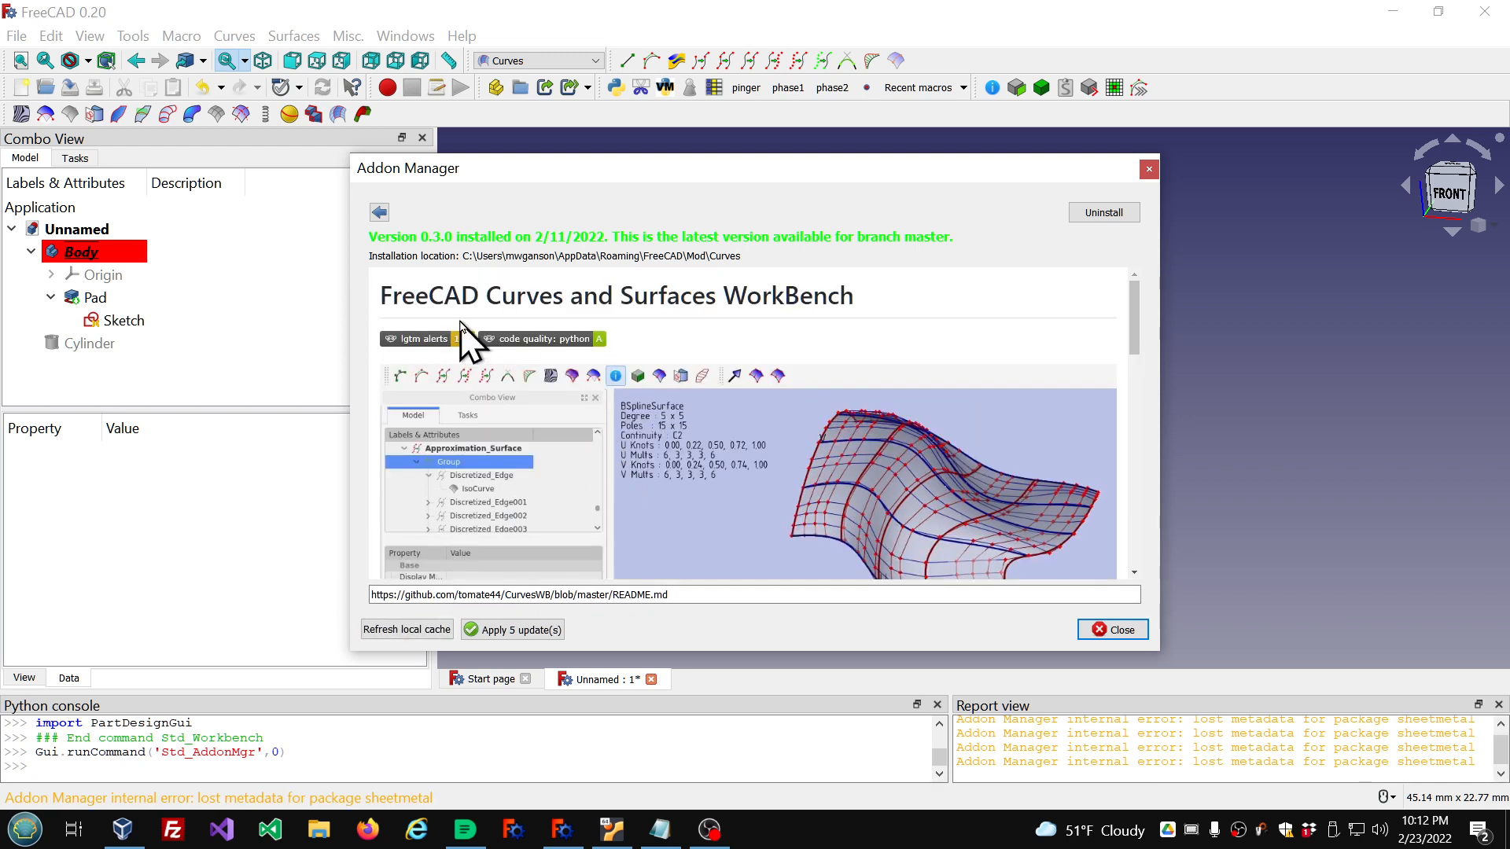
click(1114, 631)
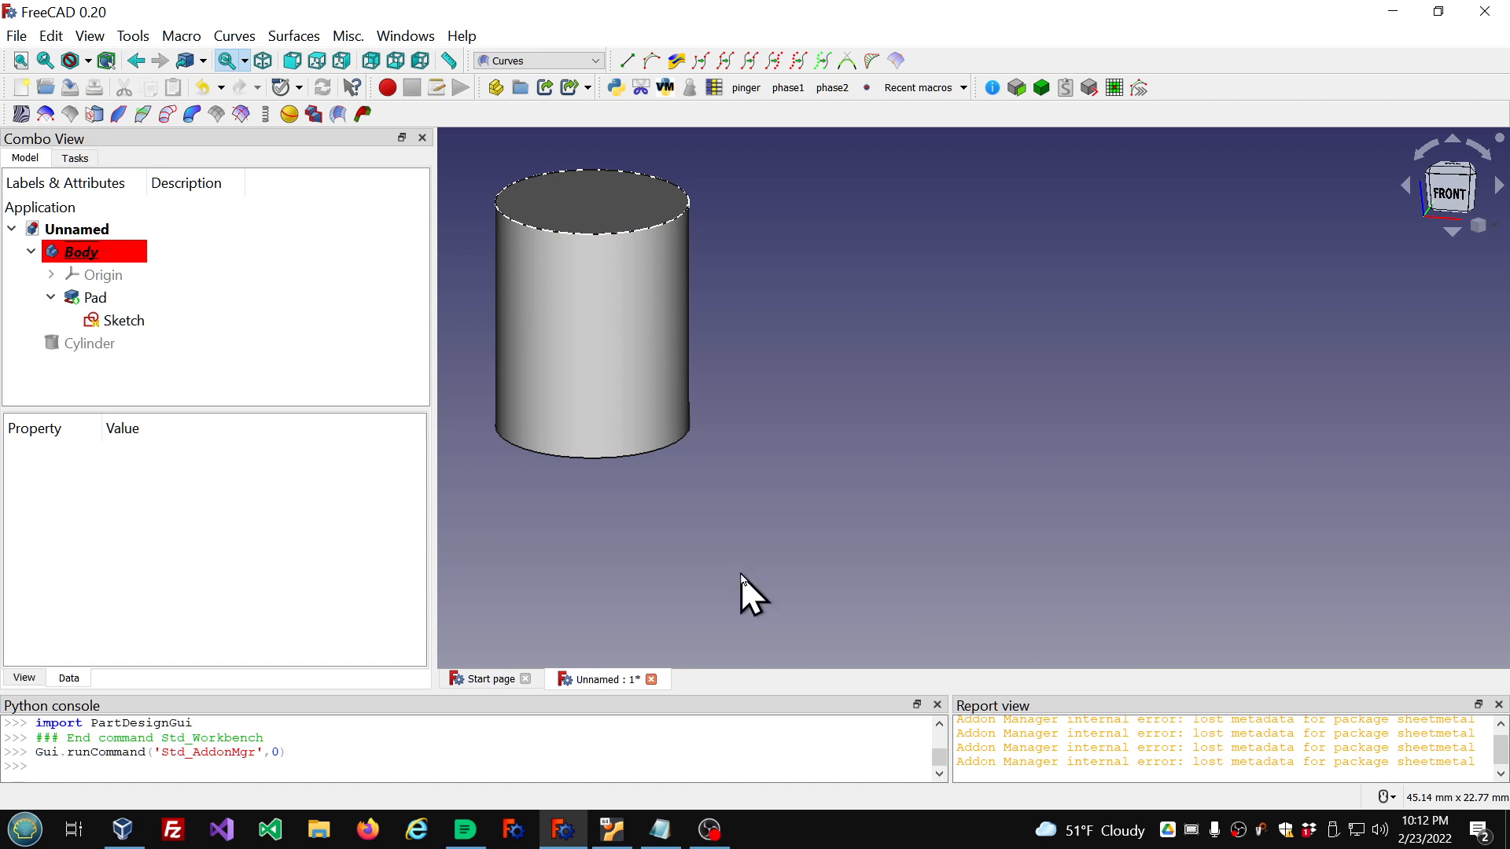
Step: Clear all messages from the Report view
right_click(1019, 724)
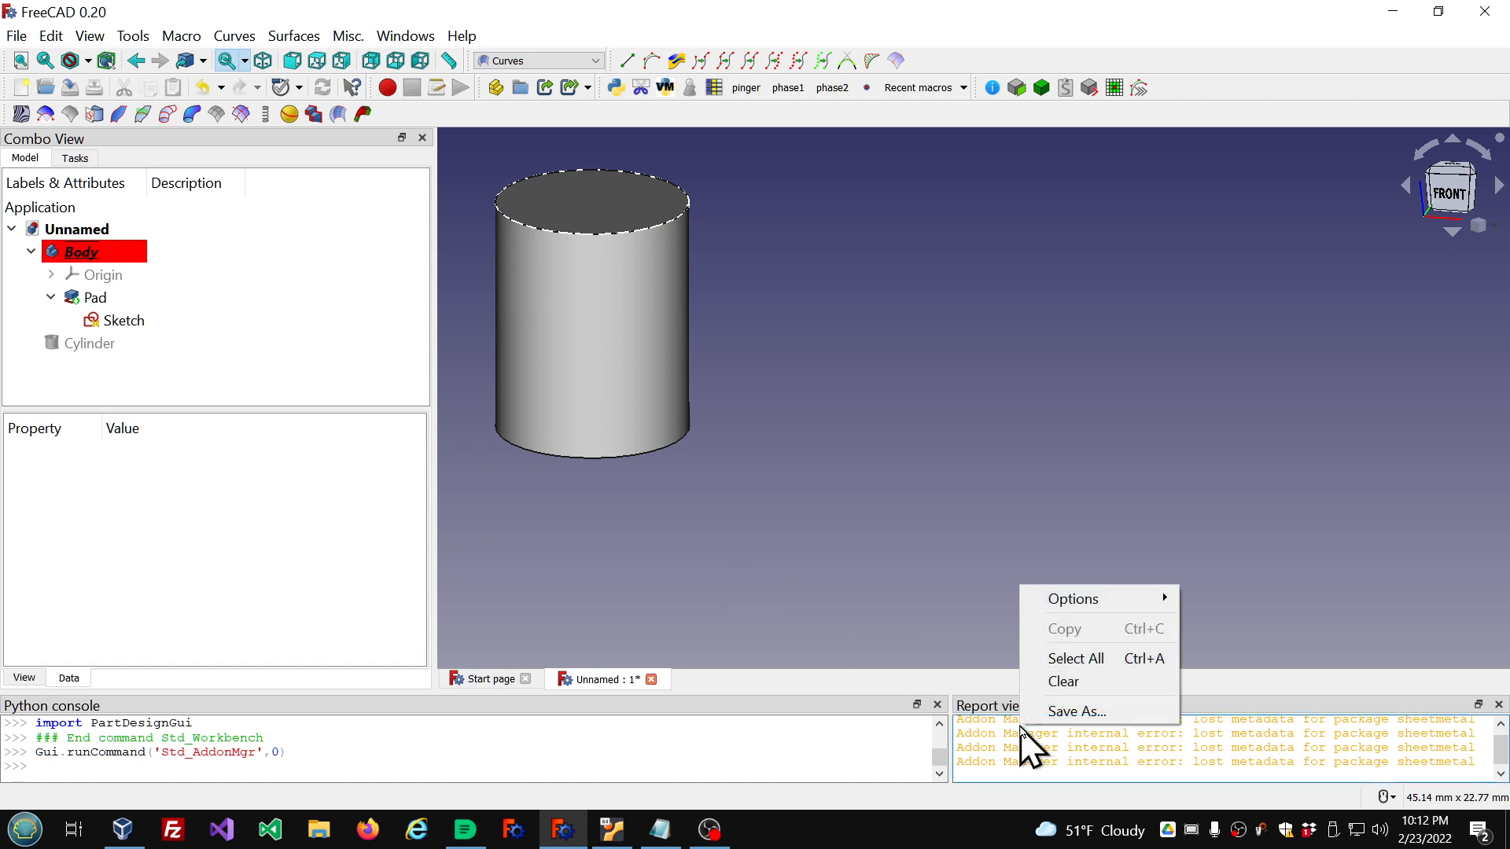
click(1058, 683)
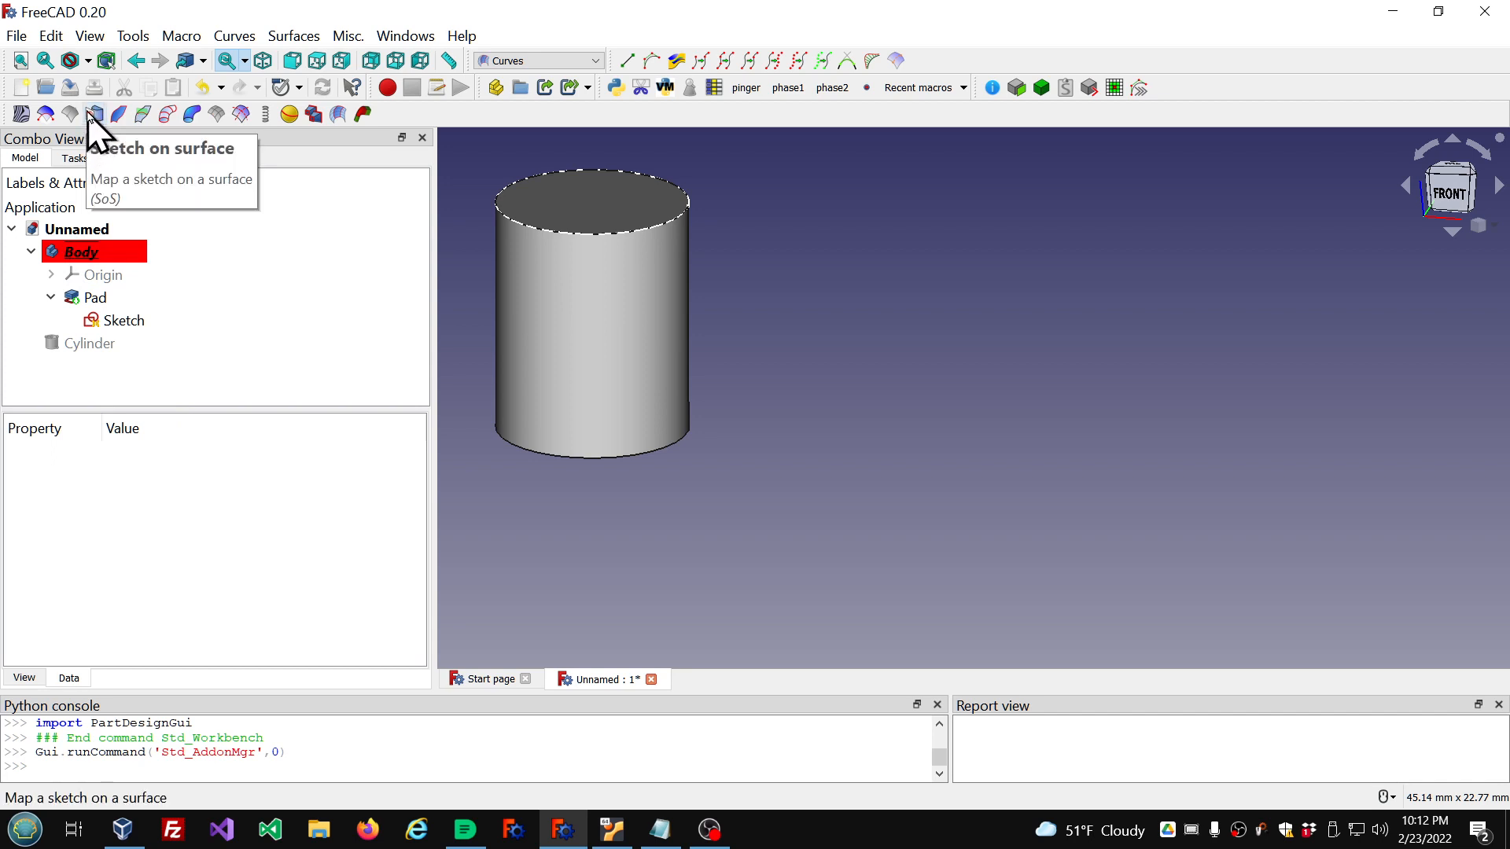
Step: Delete the Pad from the Body and select its circular Sketch
click(88, 300)
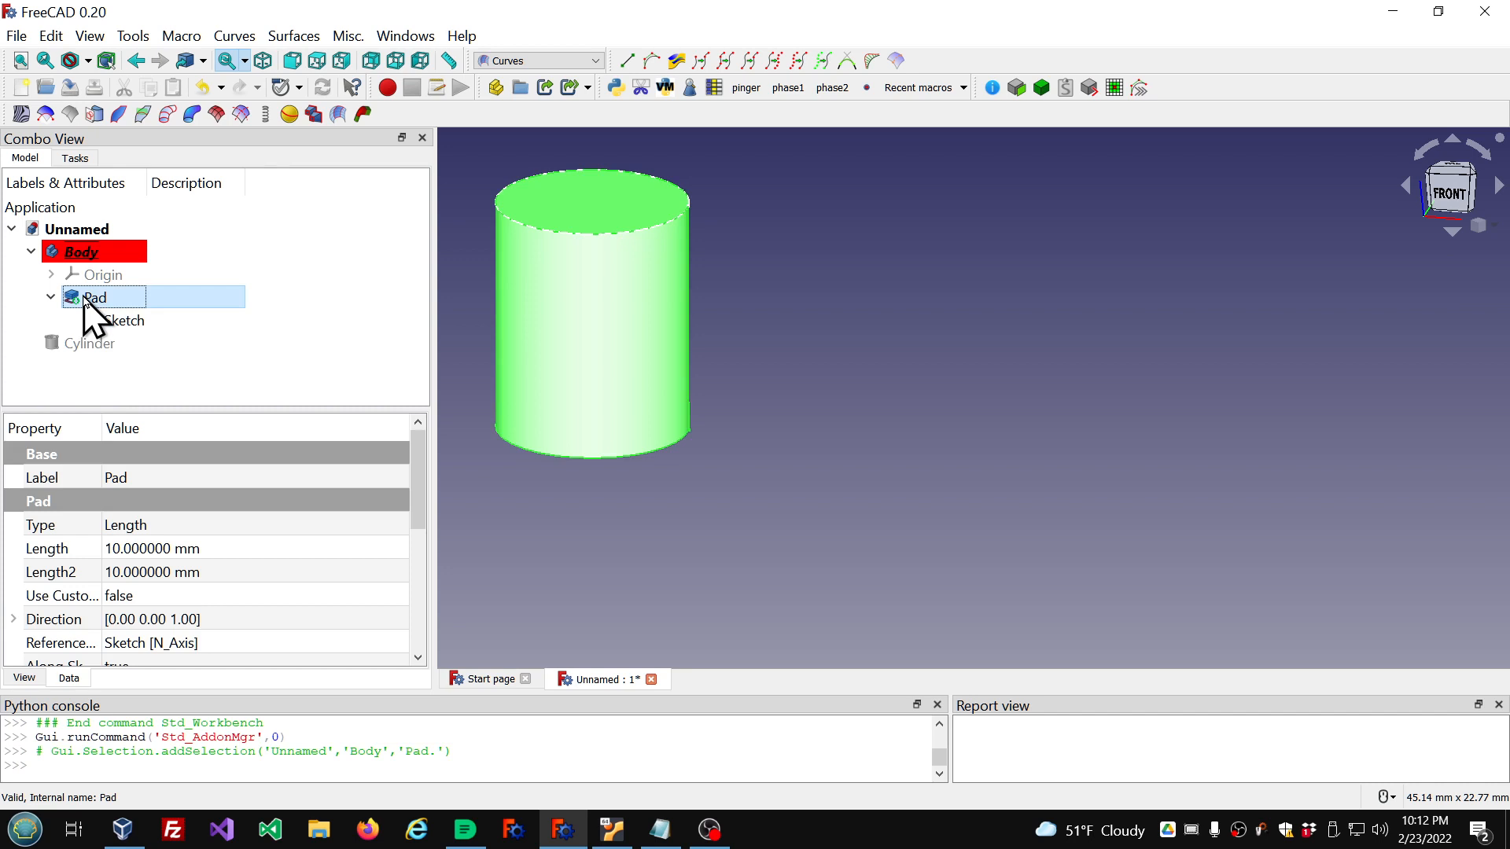
key(Delete)
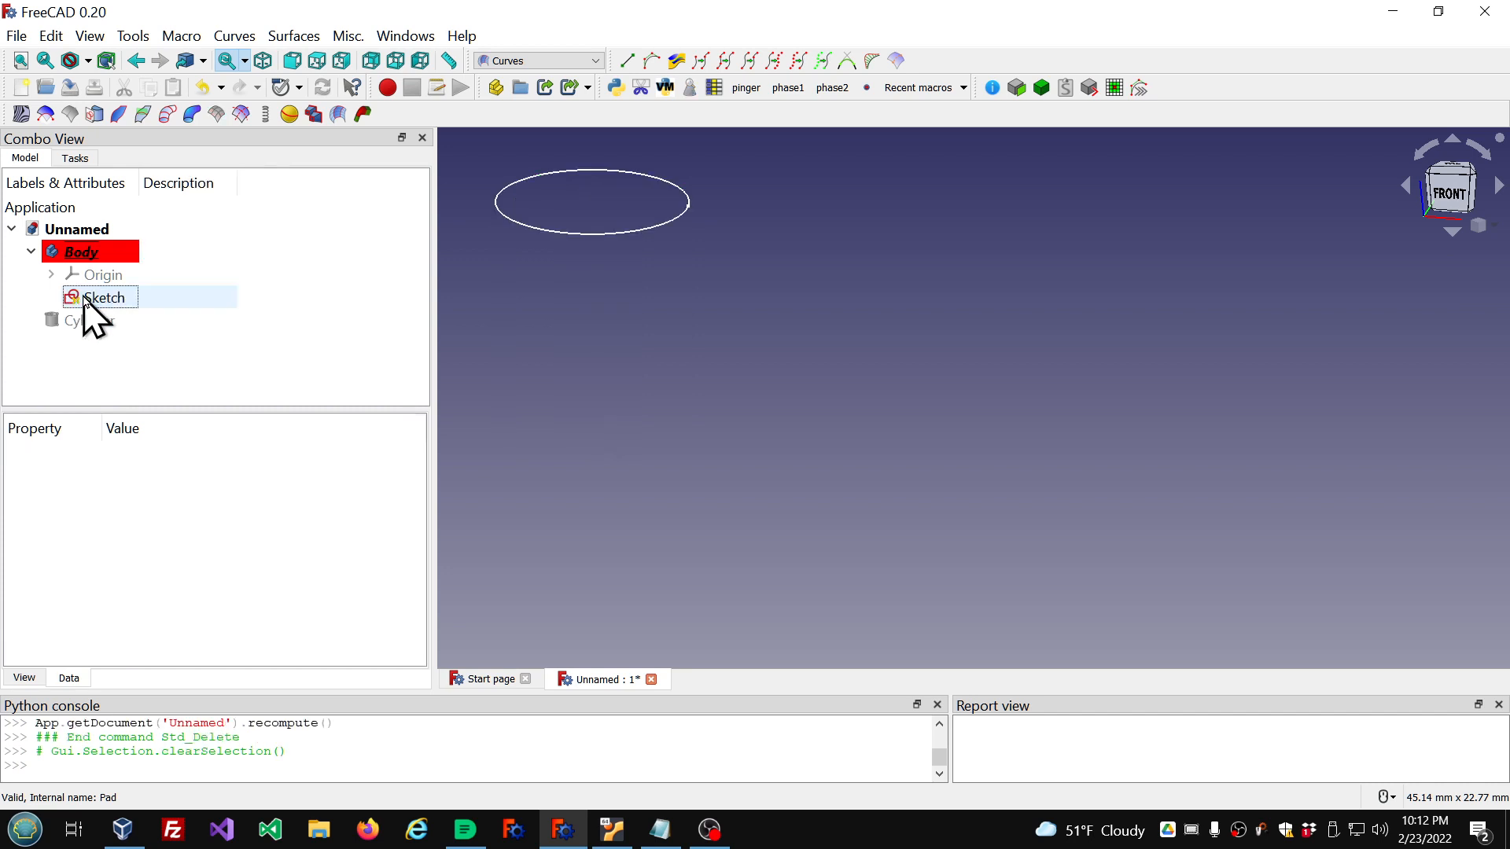
click(89, 300)
scroll(822, 398, down, 3)
scroll(822, 313, up, 3)
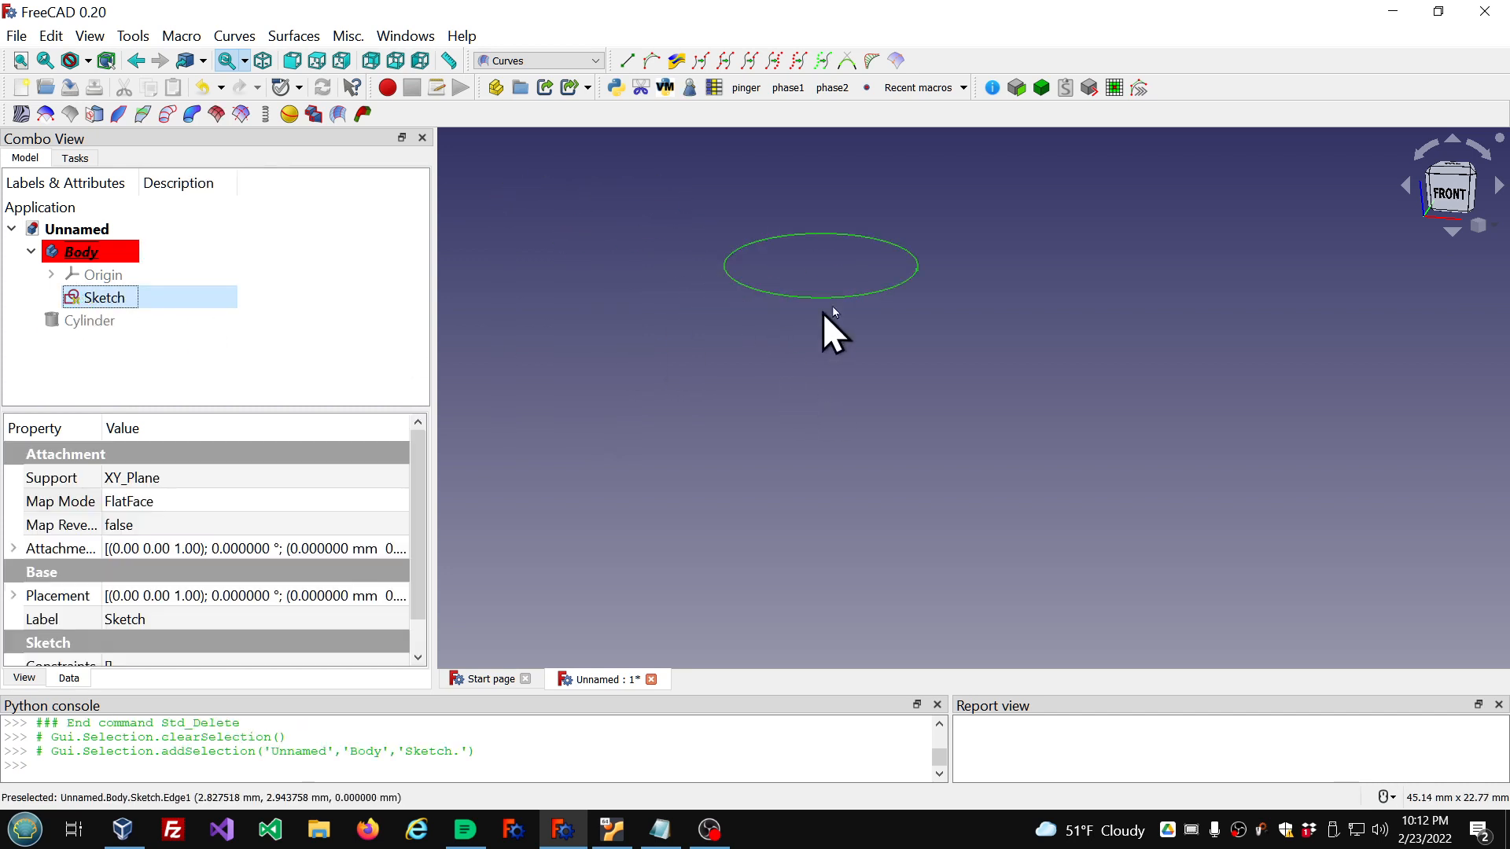
scroll(928, 197, up, 3)
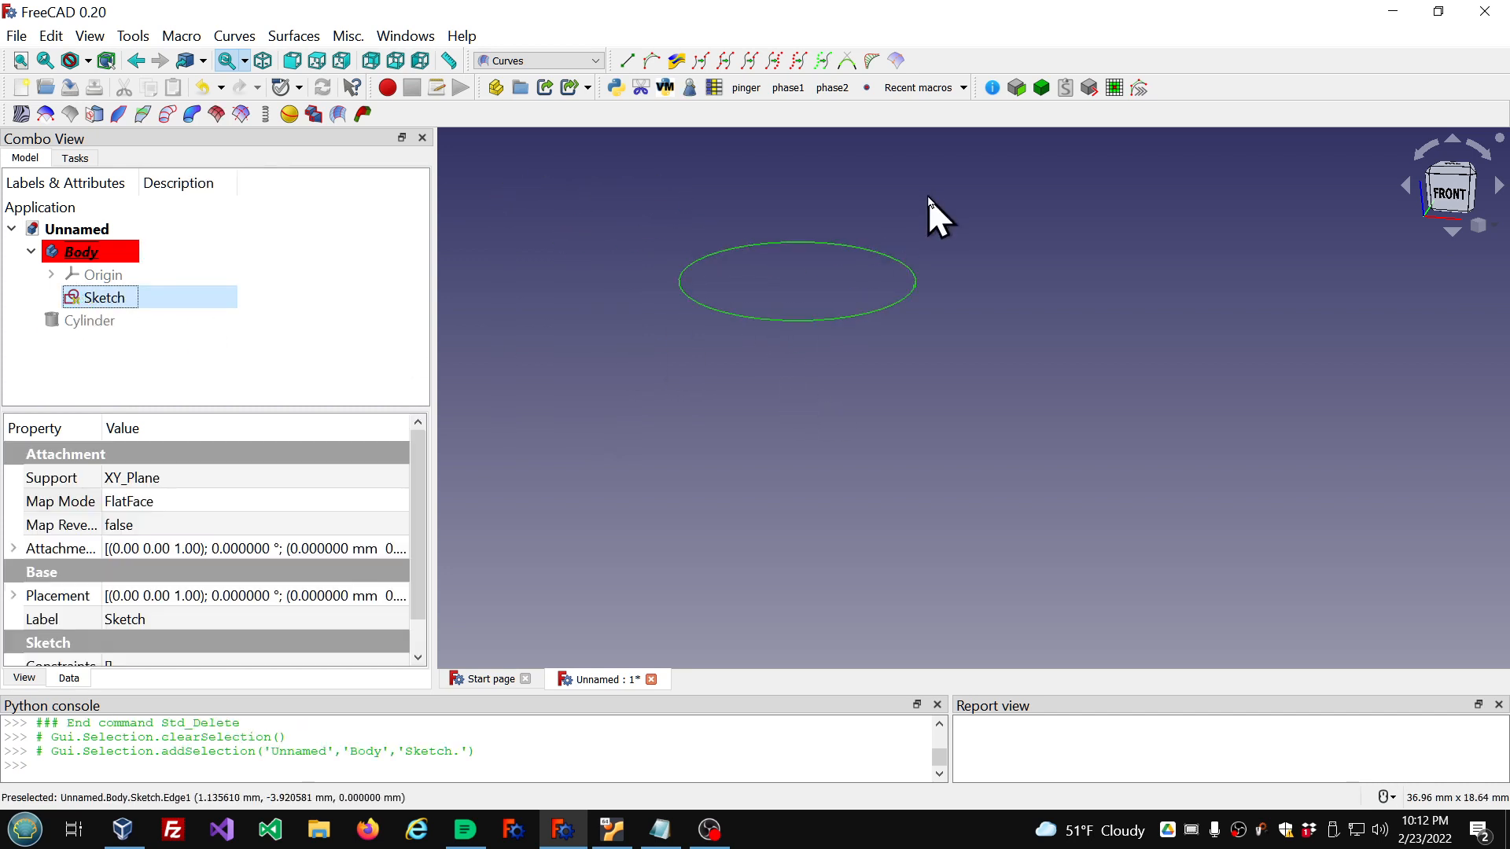
Step: Delete the existing circle sketch from the body
click(157, 346)
click(134, 303)
key(Delete)
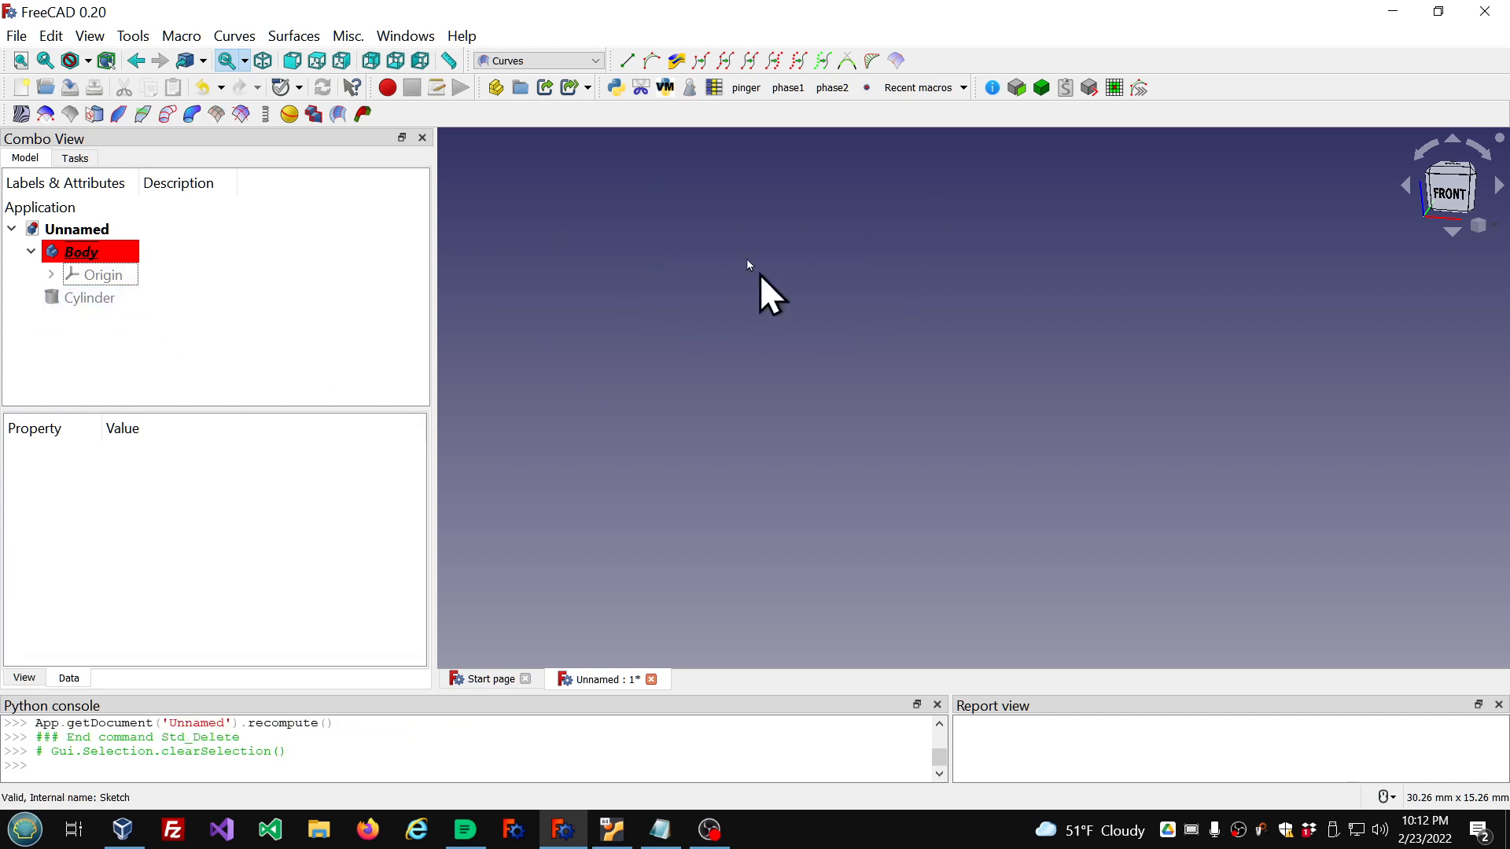
Step: Switch to the Part Design workbench and create a new sketch on the body's XZ plane
click(591, 61)
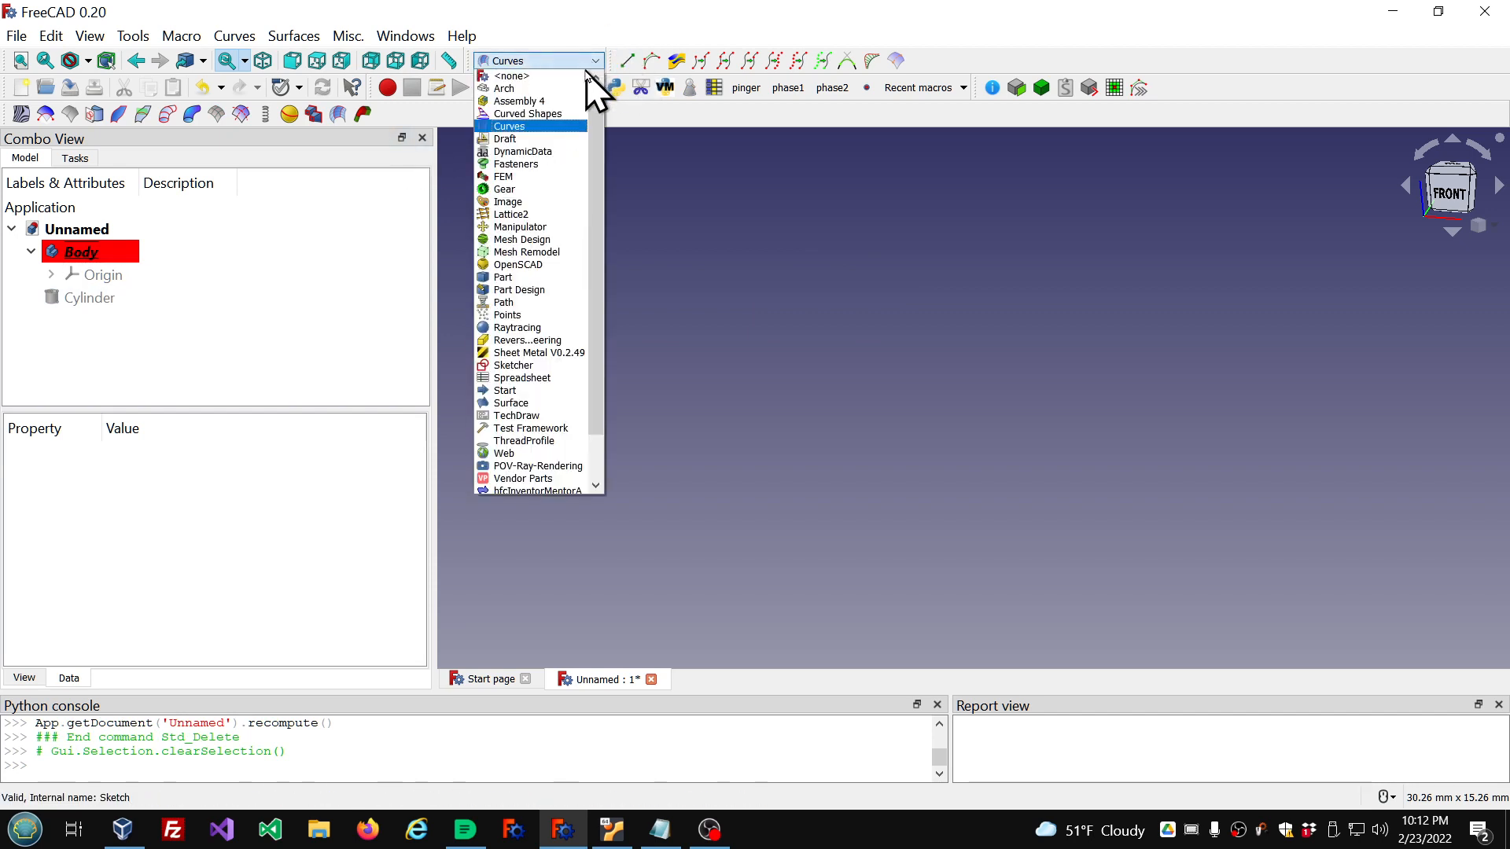
click(516, 365)
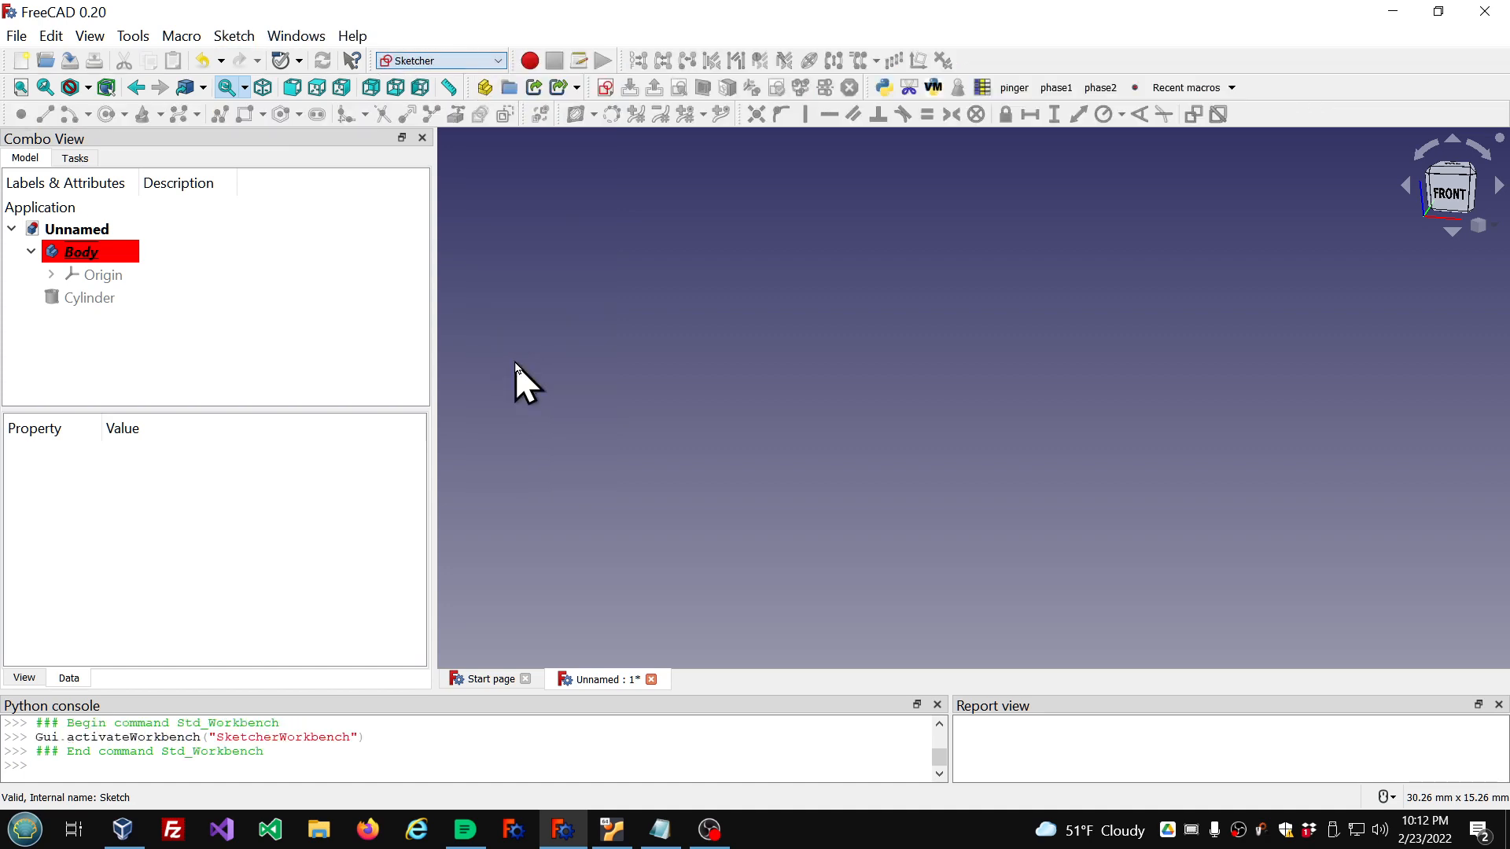
click(486, 63)
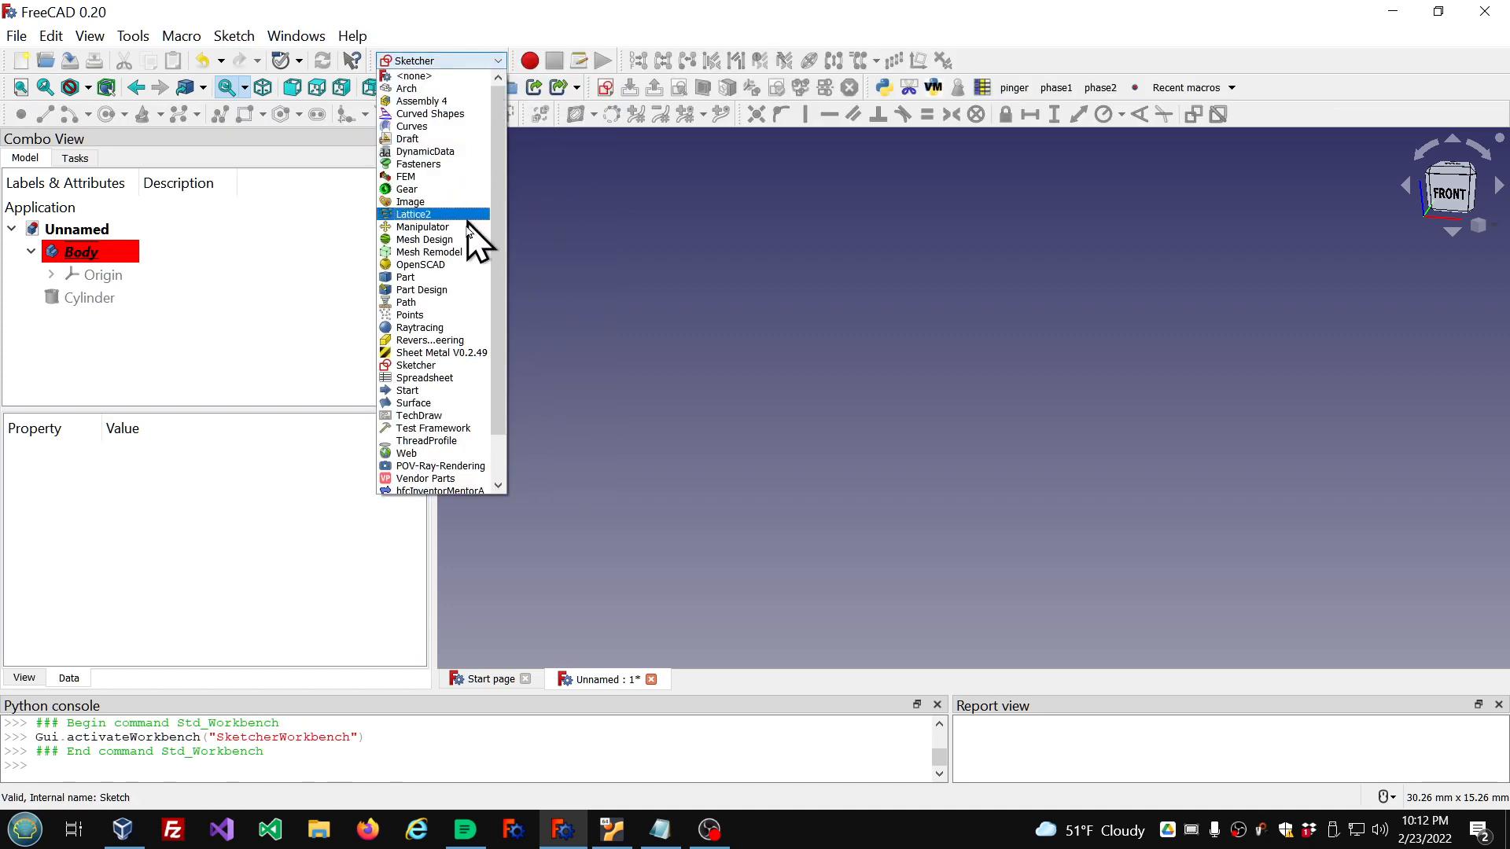
click(459, 287)
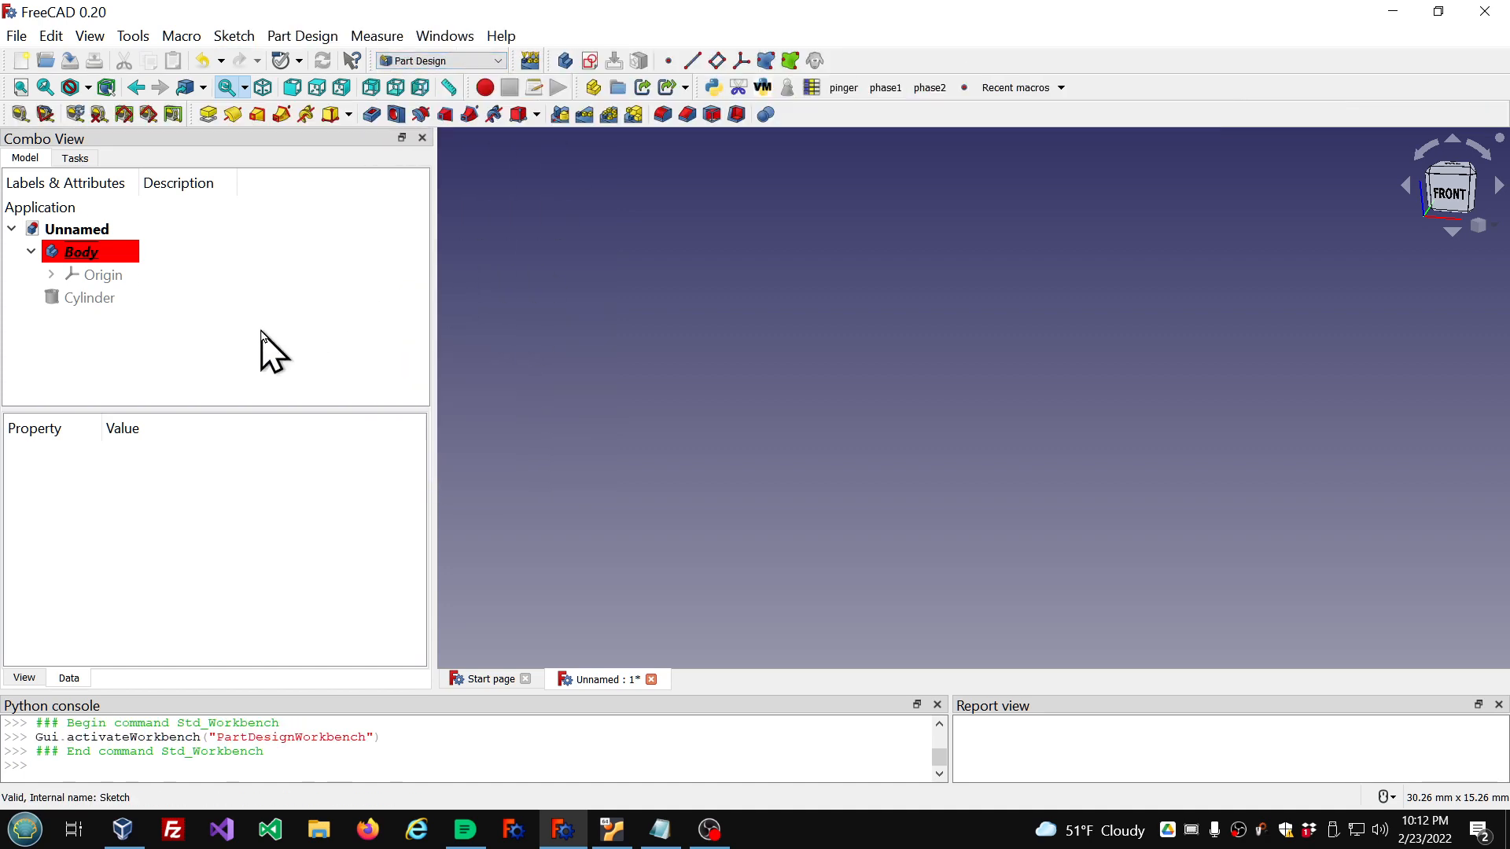
click(592, 63)
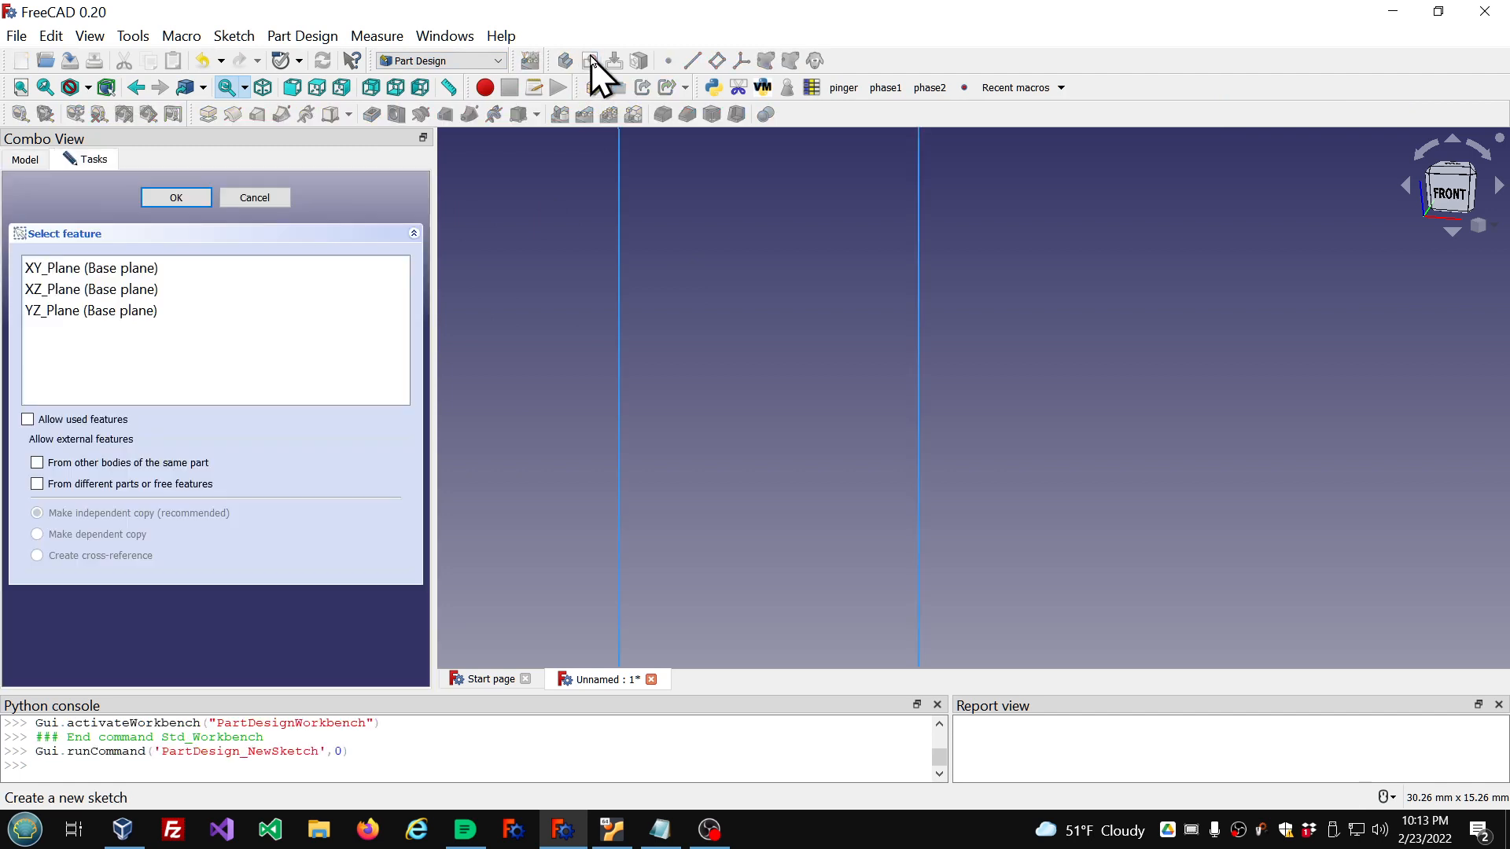
click(155, 291)
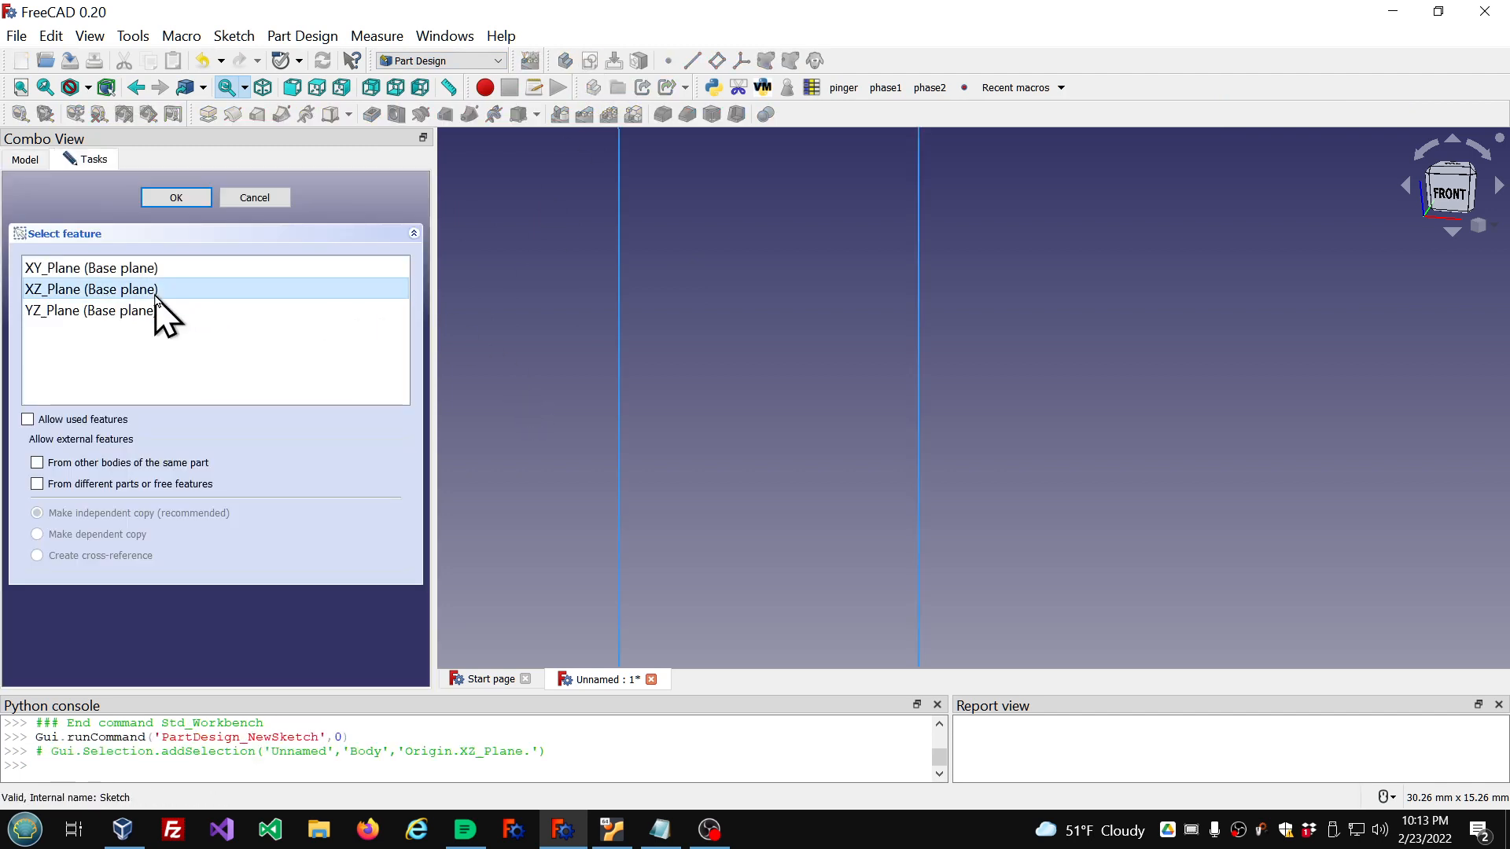
click(176, 198)
scroll(781, 453, down, 5)
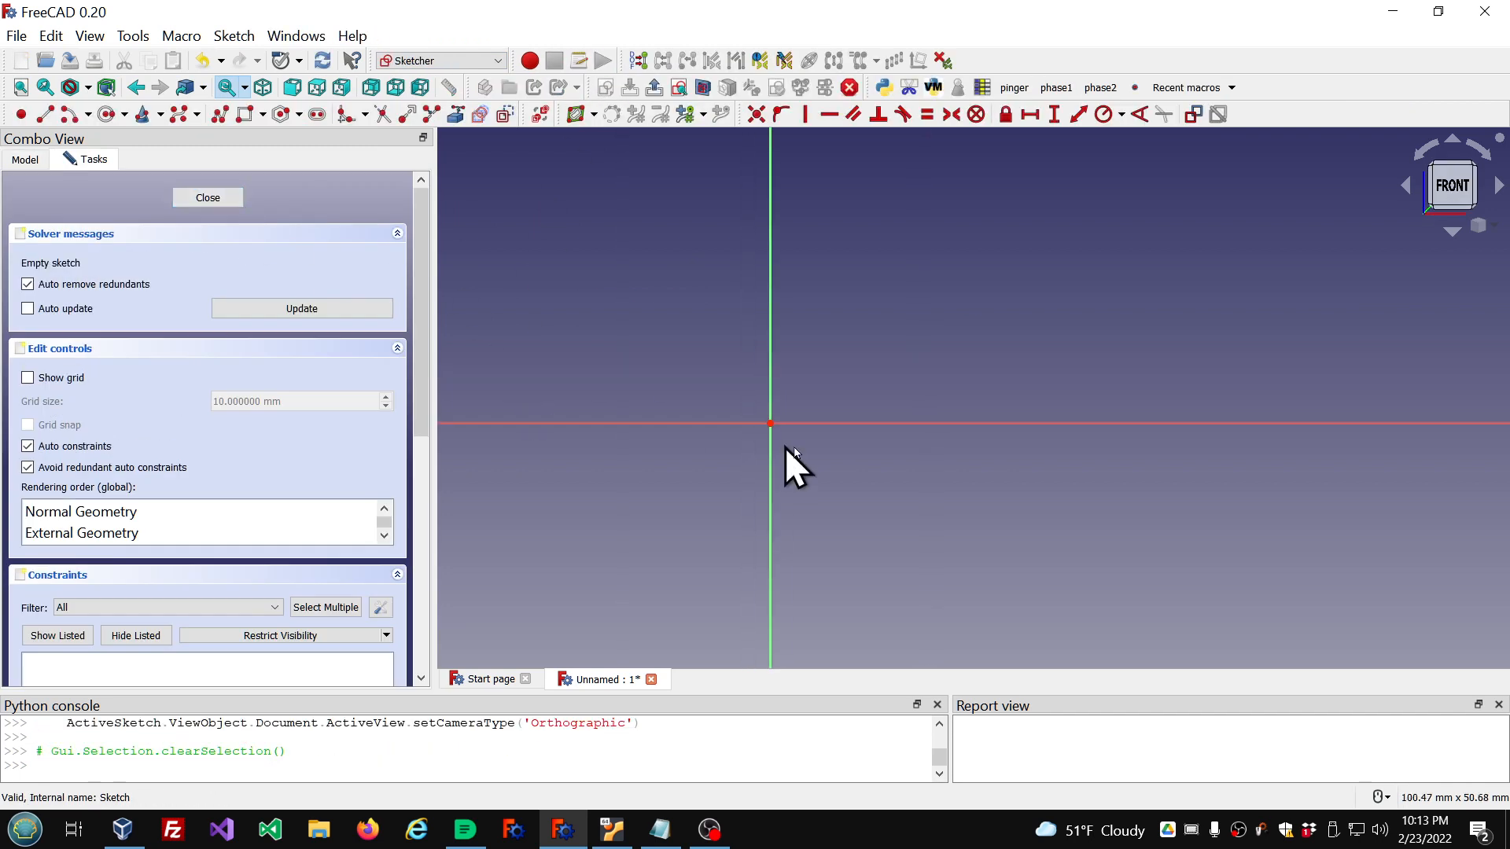
scroll(871, 461, up, 1)
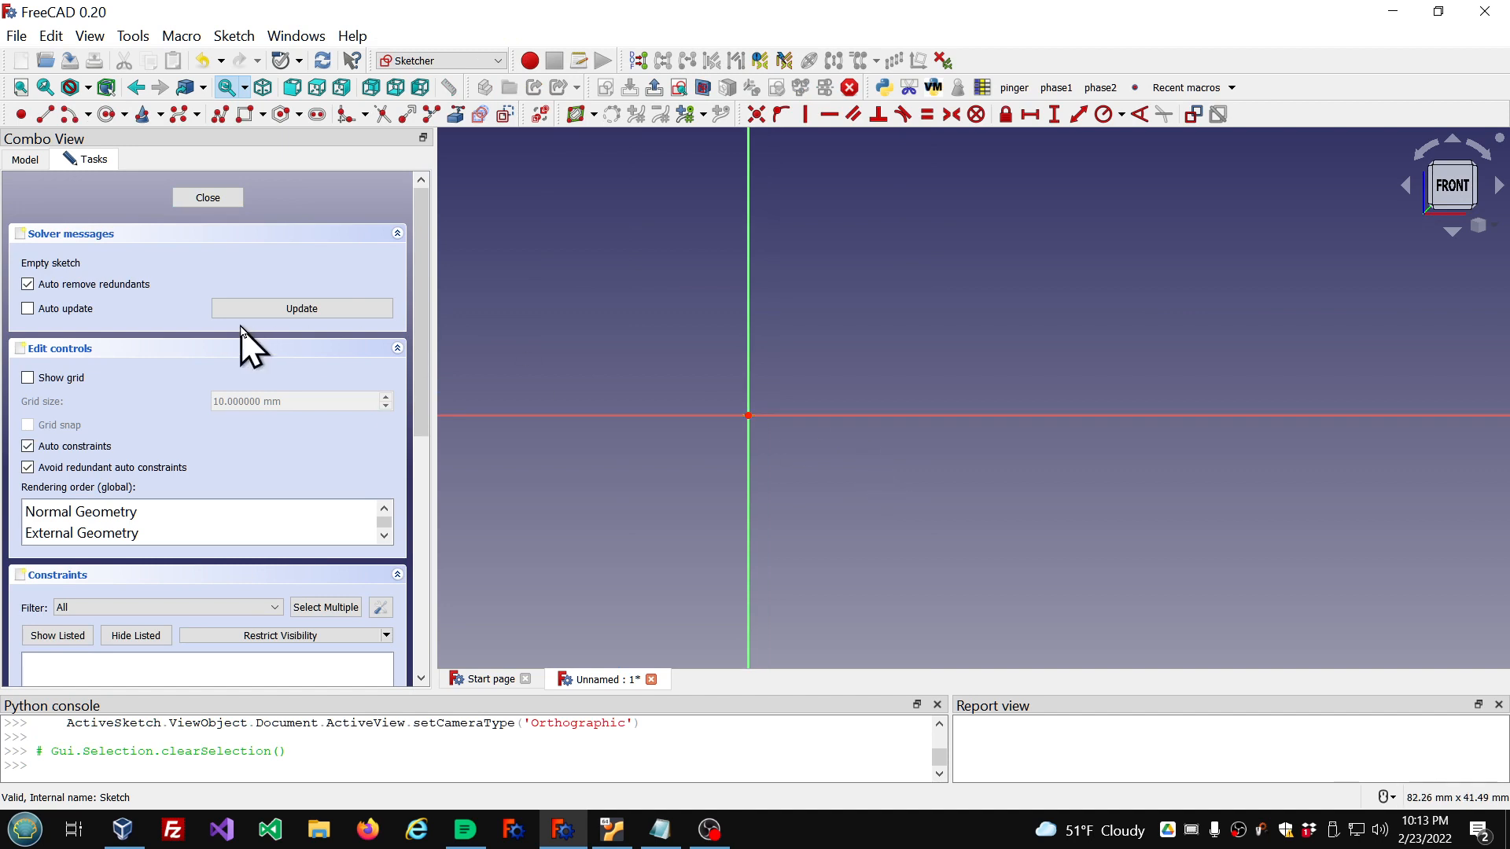
Step: Draw a polyline segment about 12.4 mm long from the origin along the horizontal axis
click(220, 117)
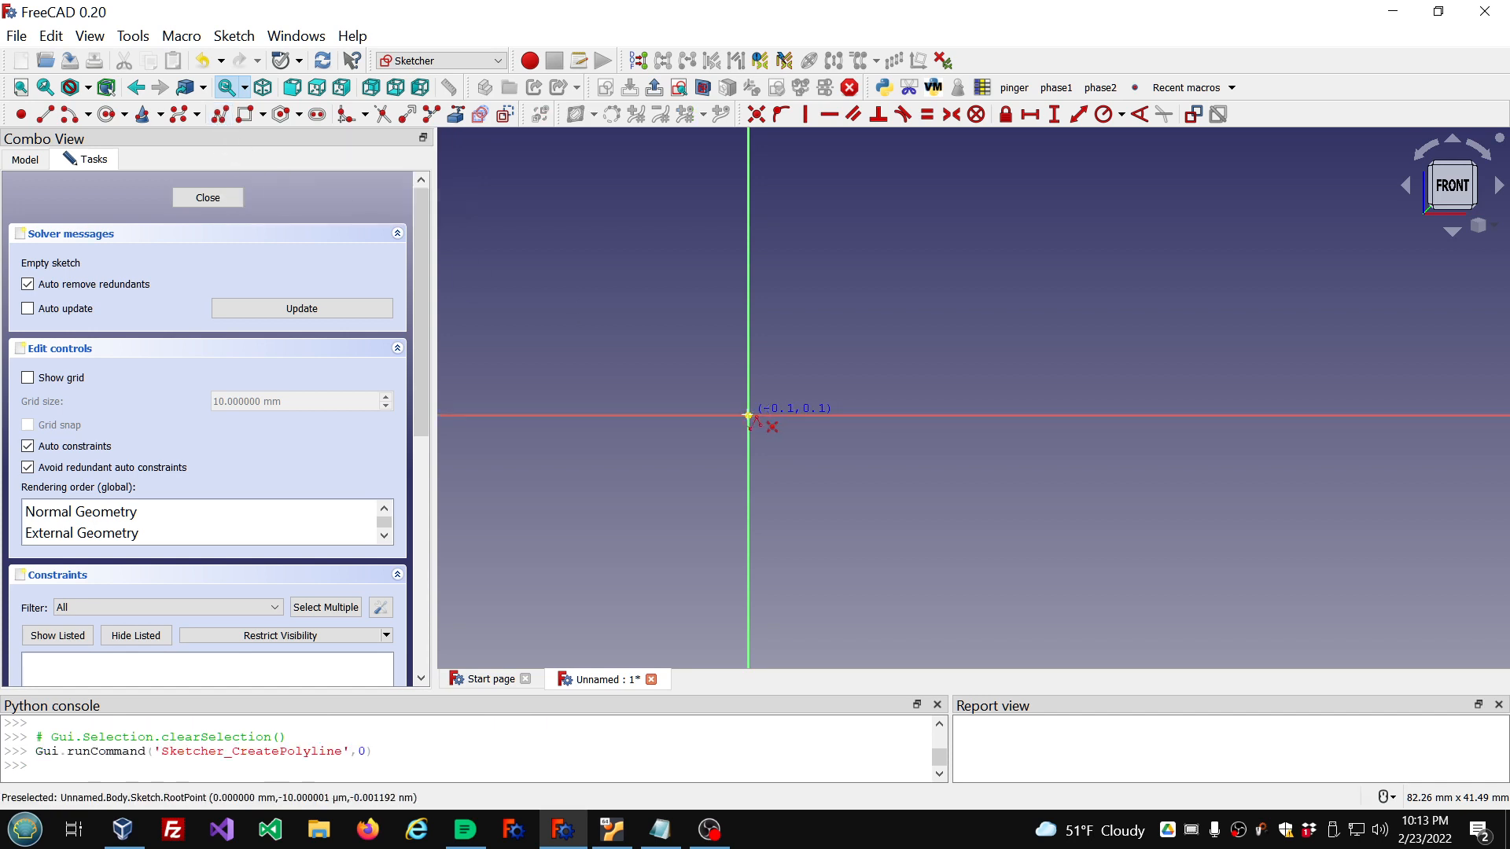
click(748, 415)
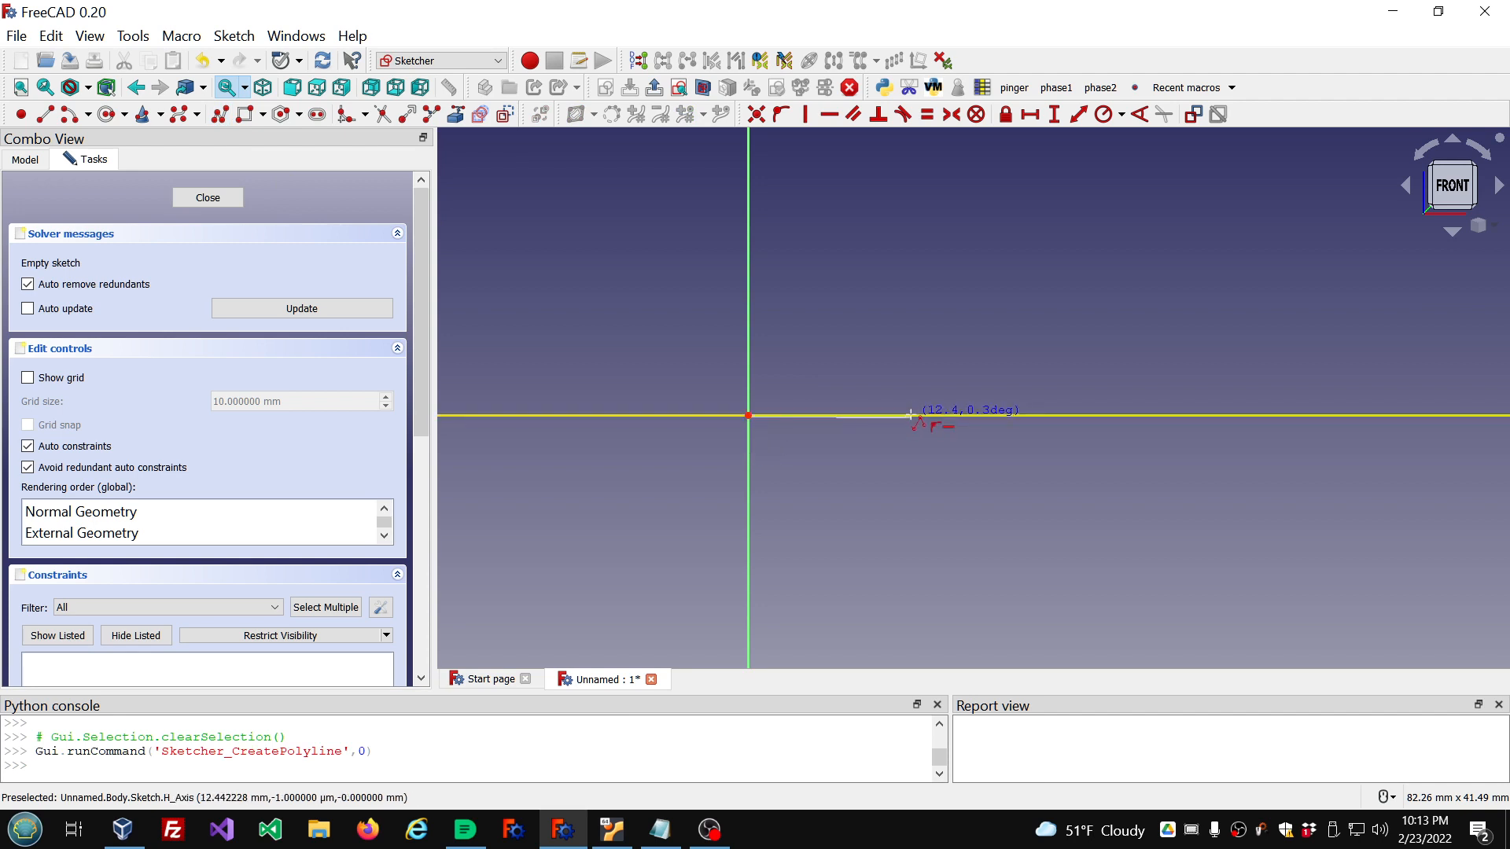
click(910, 415)
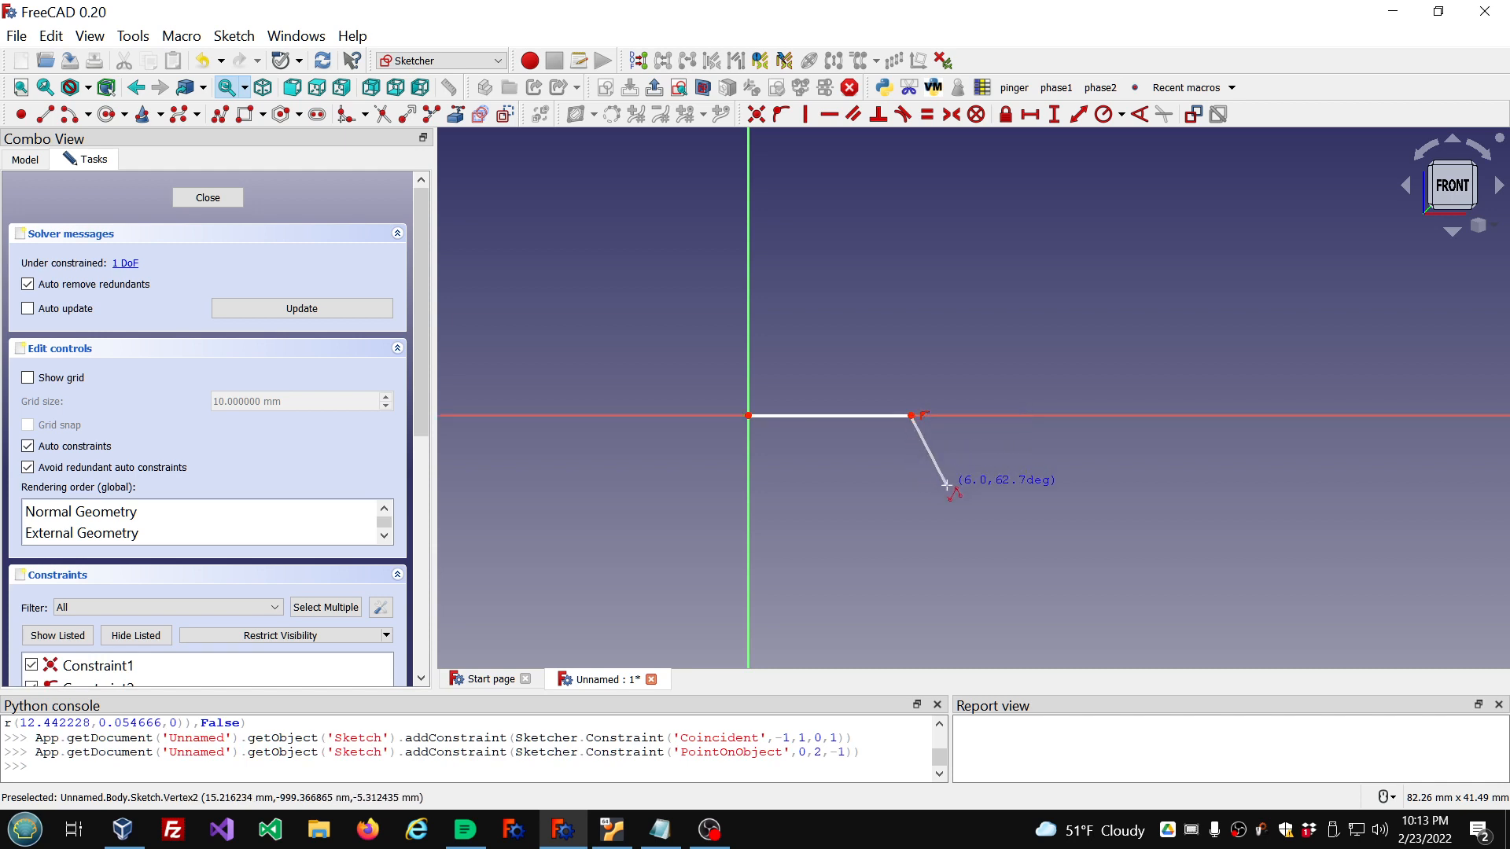
key(m)
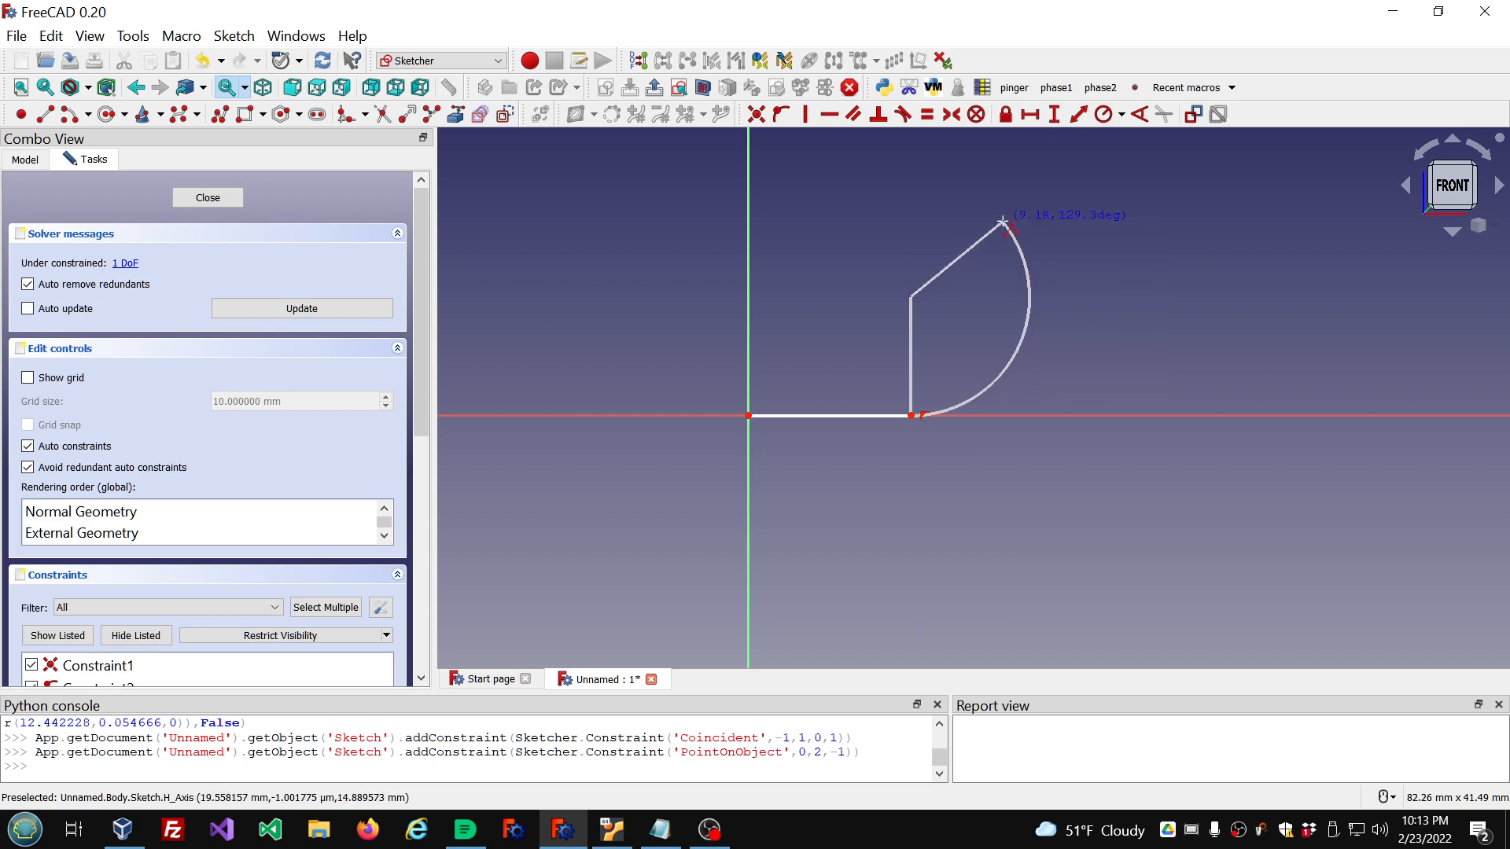
key(m)
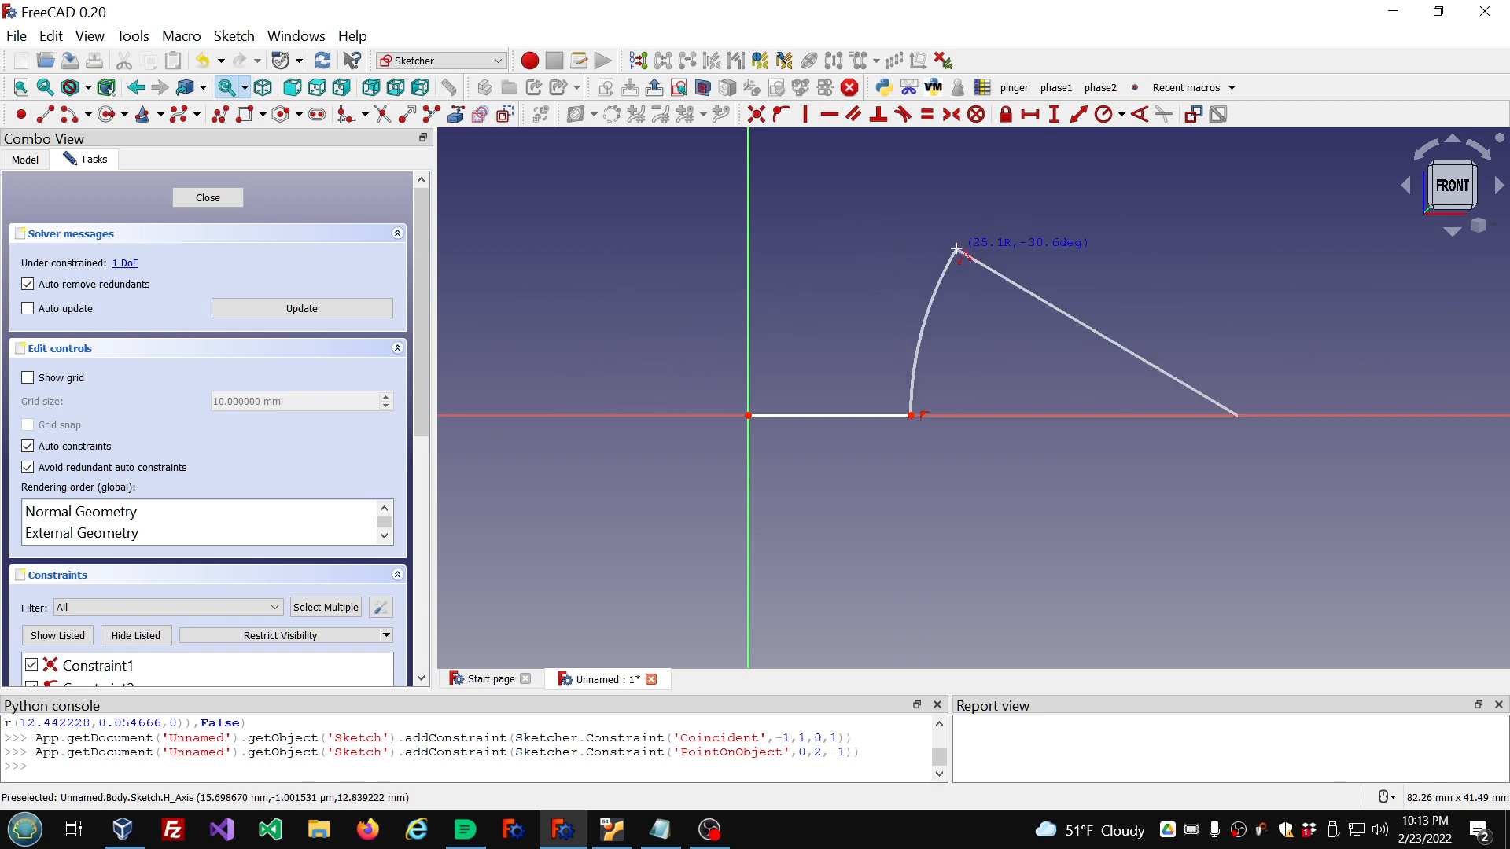
key(Escape)
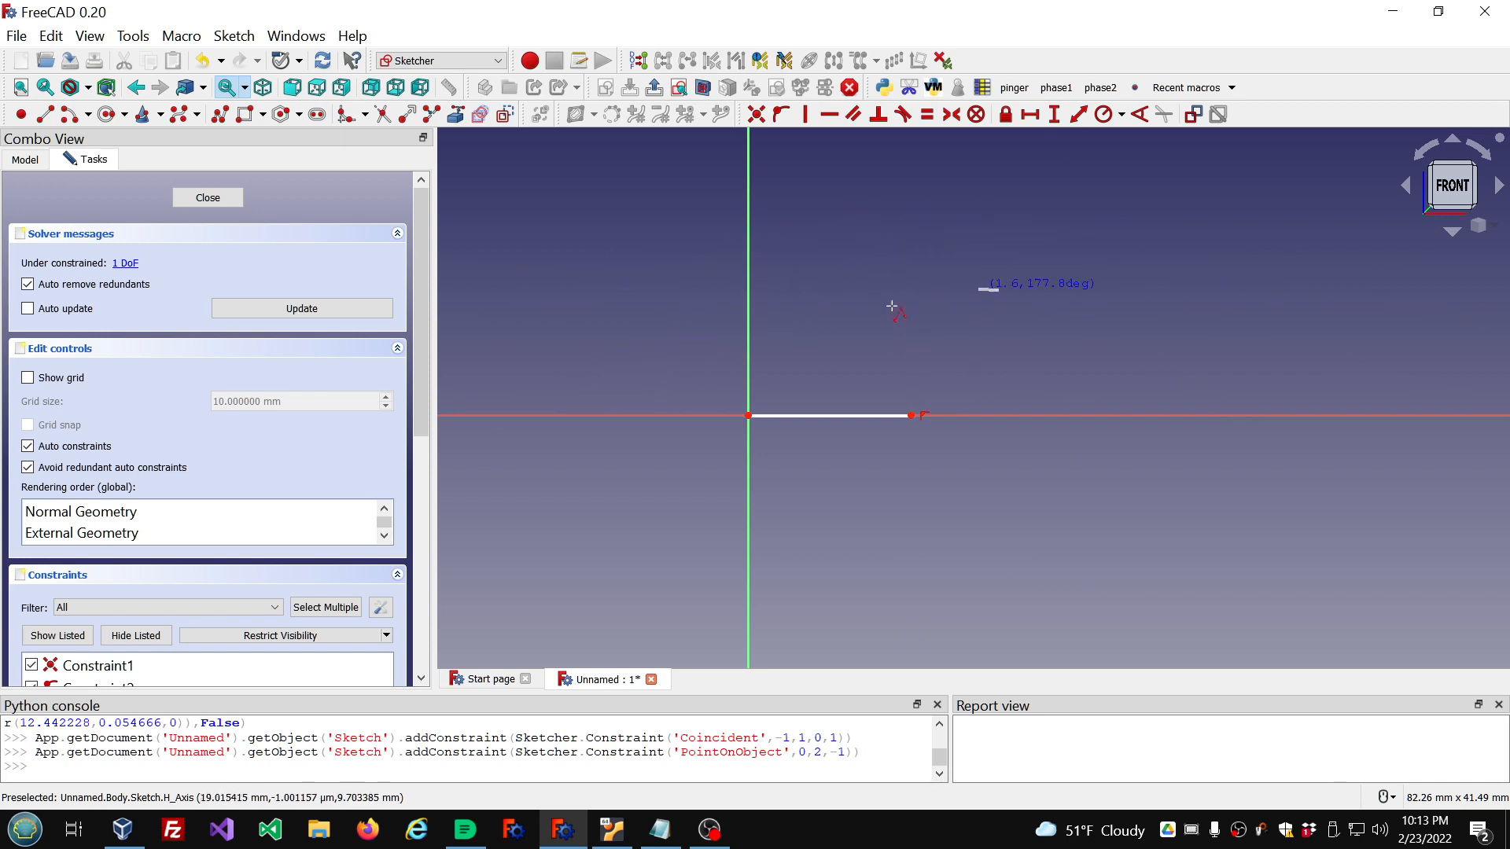
key(Escape)
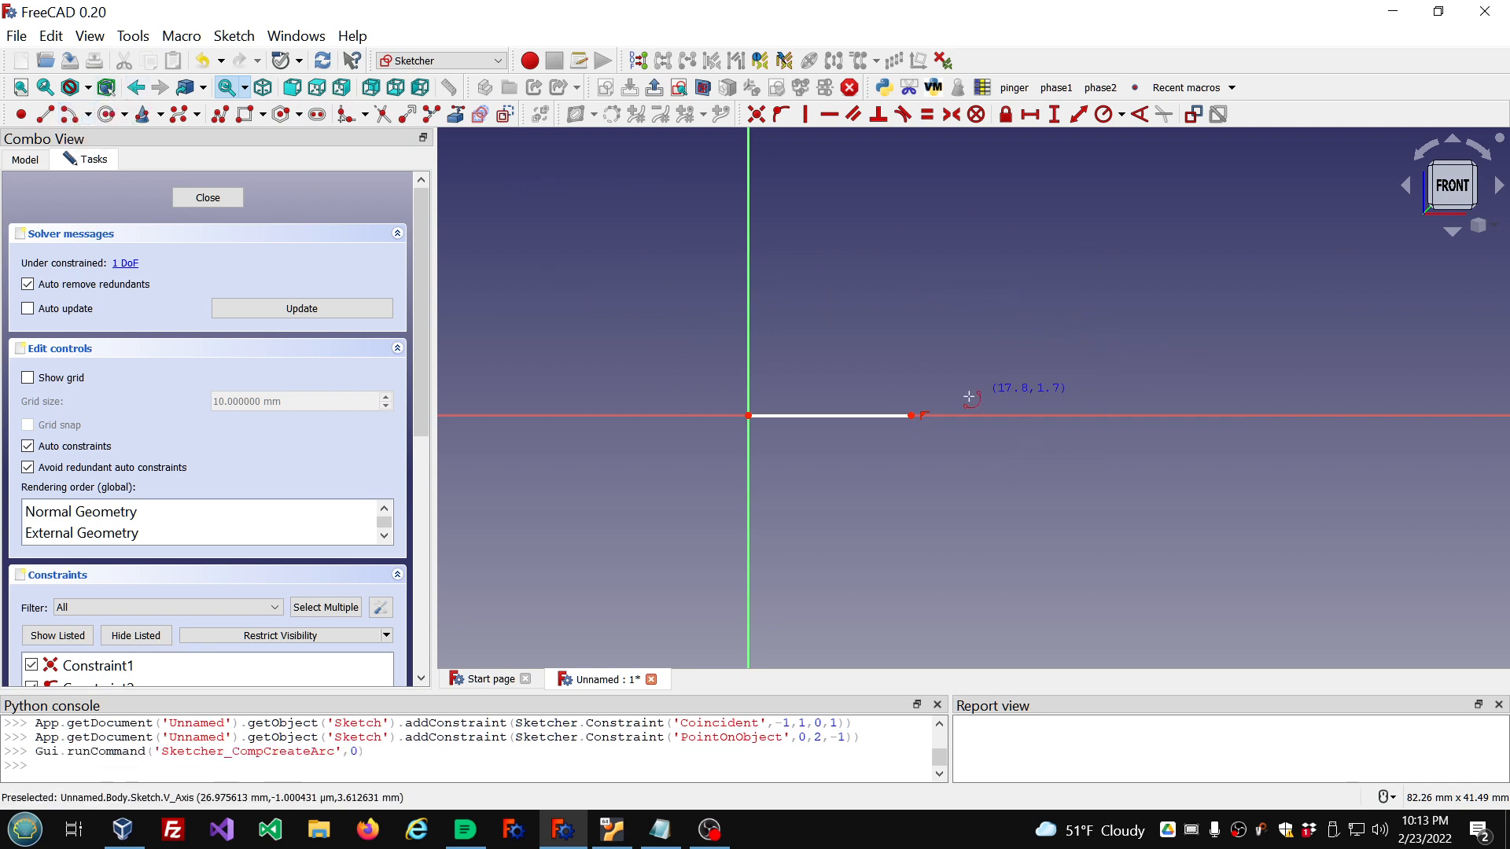
Step: Draw a centre-point arc of about 7.5 mm radius from the line's free end, curving upward above the horizontal axis
click(979, 346)
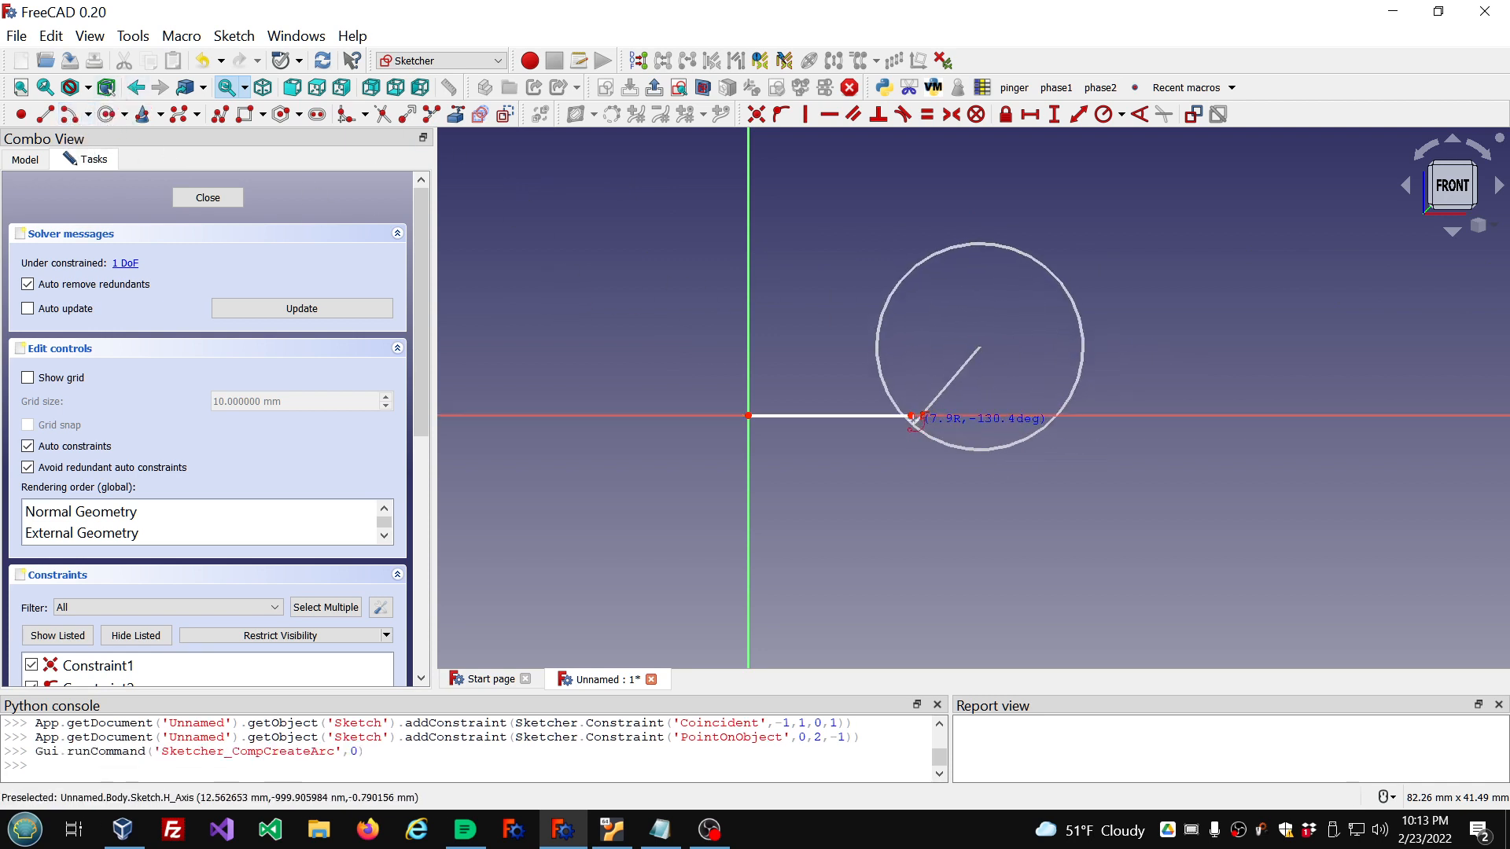
click(926, 404)
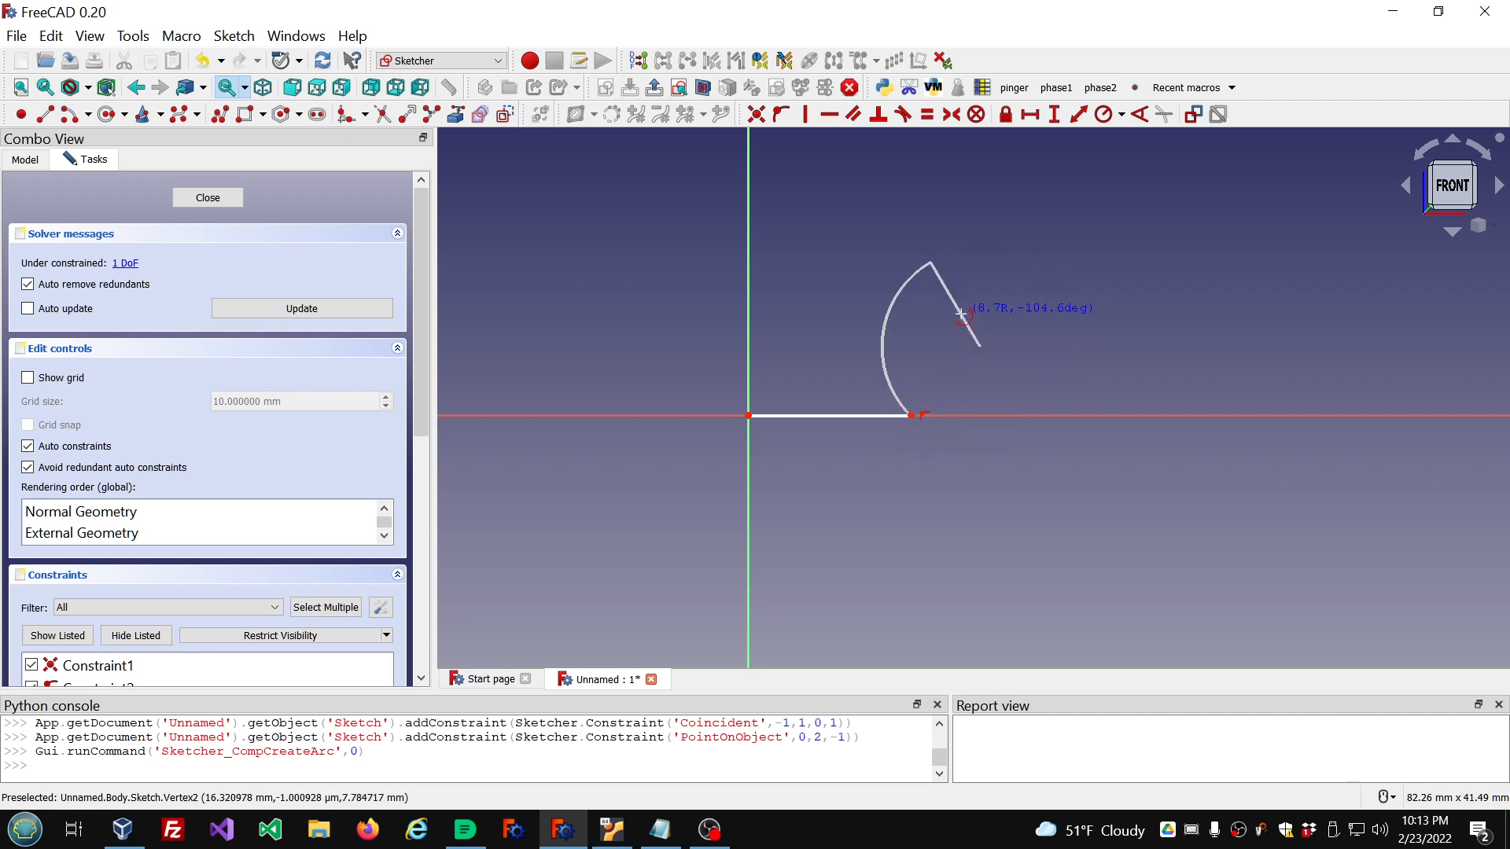
click(997, 299)
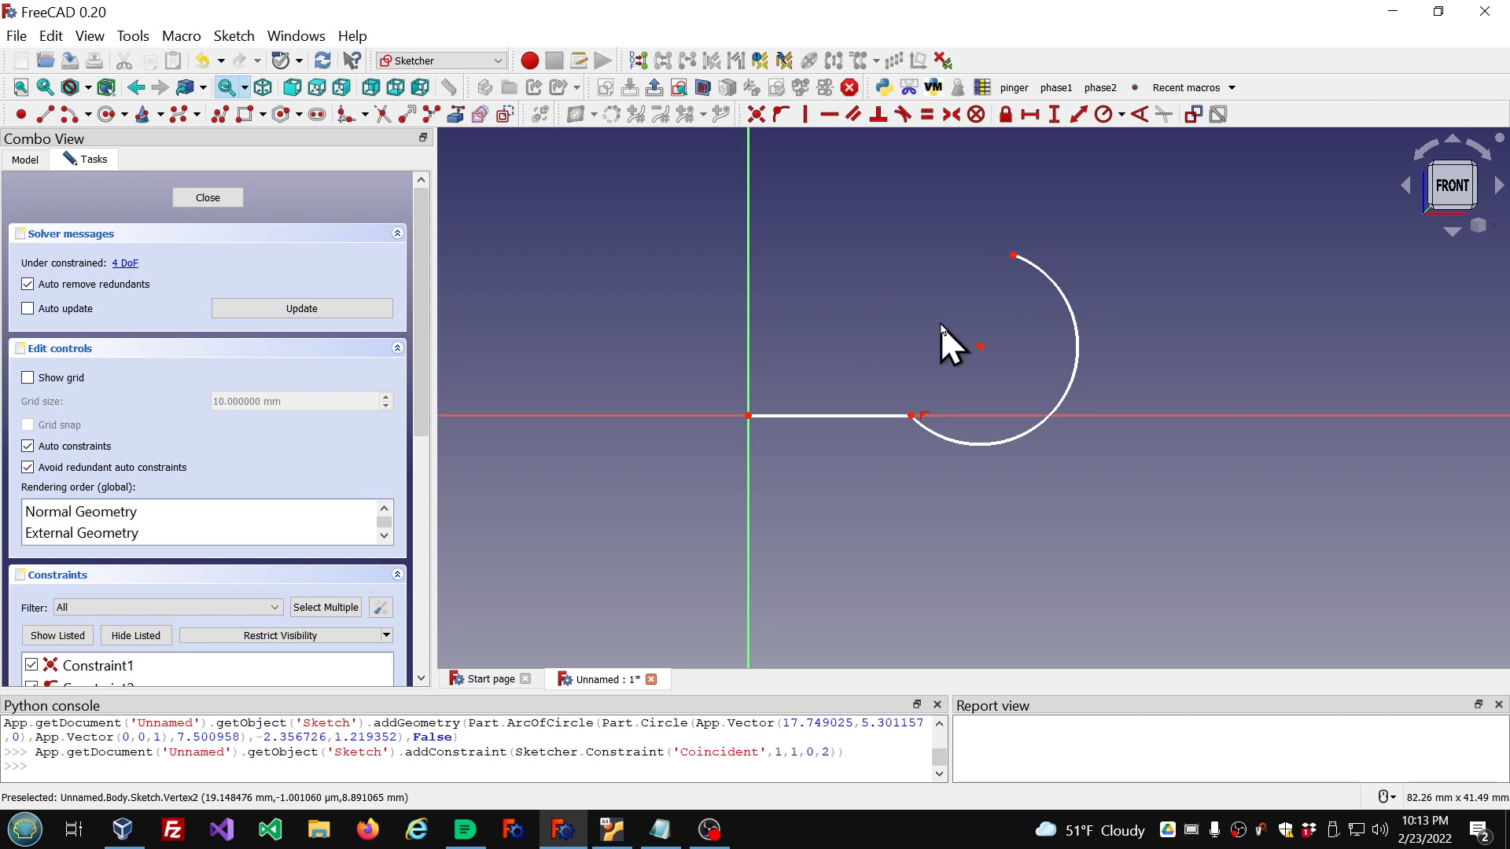
Step: Remove the point-on-object and coincident constraints from the line's free end and pull the arc away from it
click(927, 415)
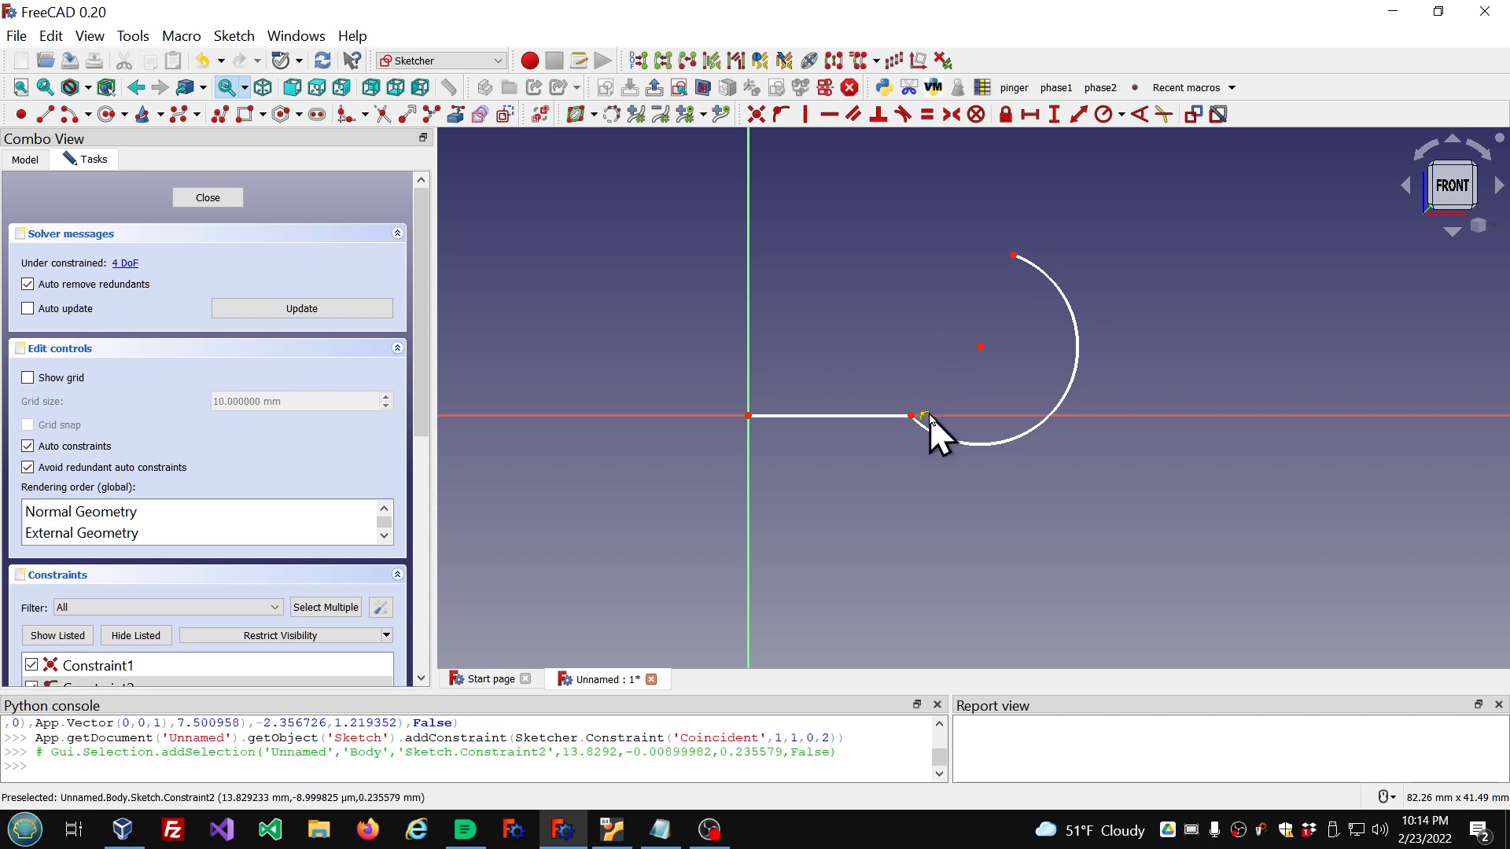
key(Delete)
mouse_move(912, 417)
mouse_down()
mouse_move(933, 428)
mouse_move(919, 402)
mouse_up()
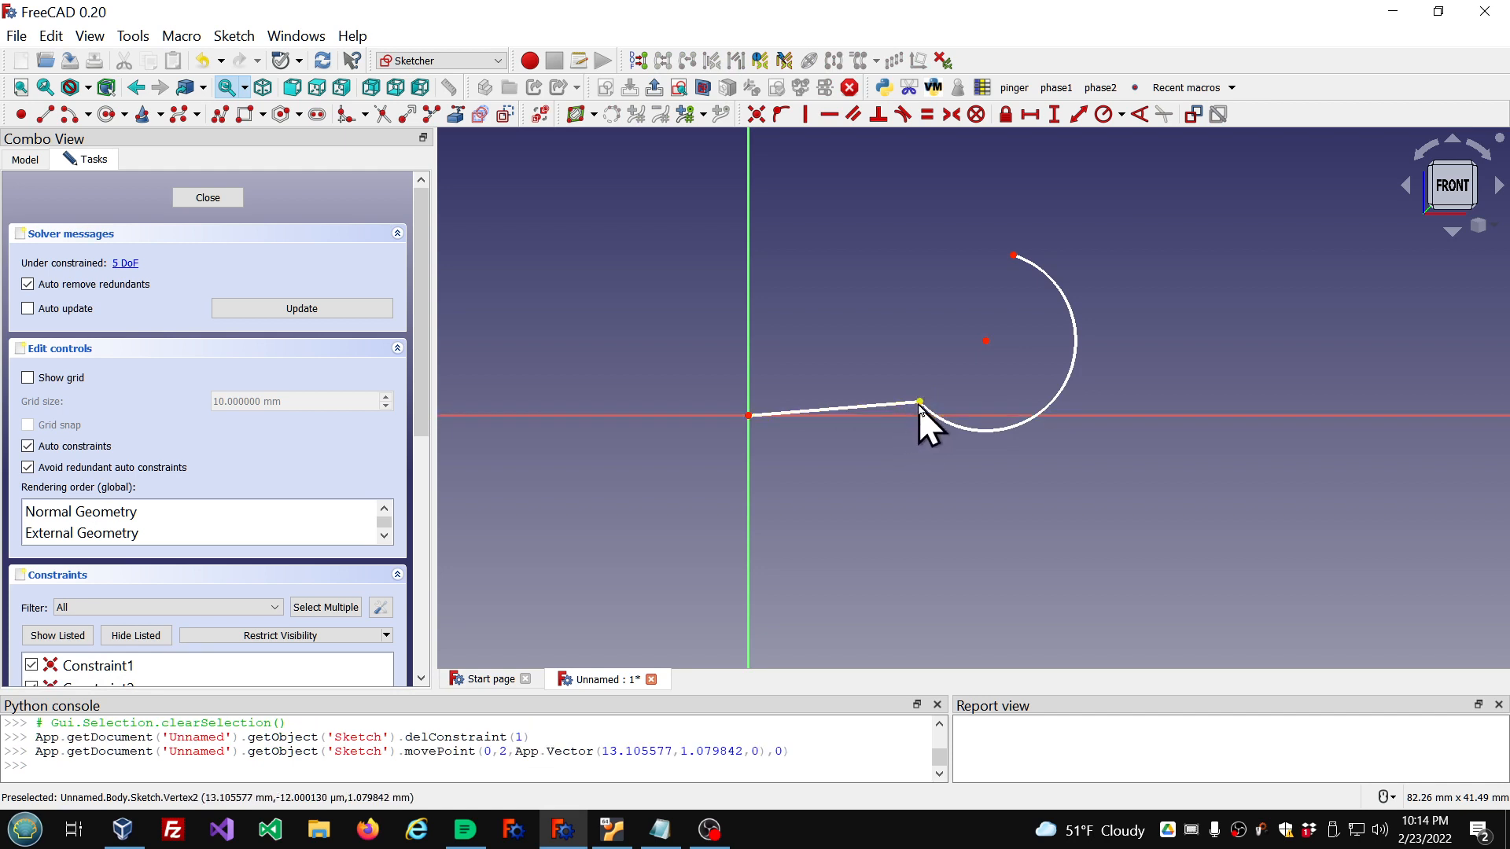
click(918, 406)
key(Delete)
drag(927, 427, 954, 419)
Step: Join the arc's lower end to the line's free end with a tangent constraint and constrain the line horizontal
click(930, 393)
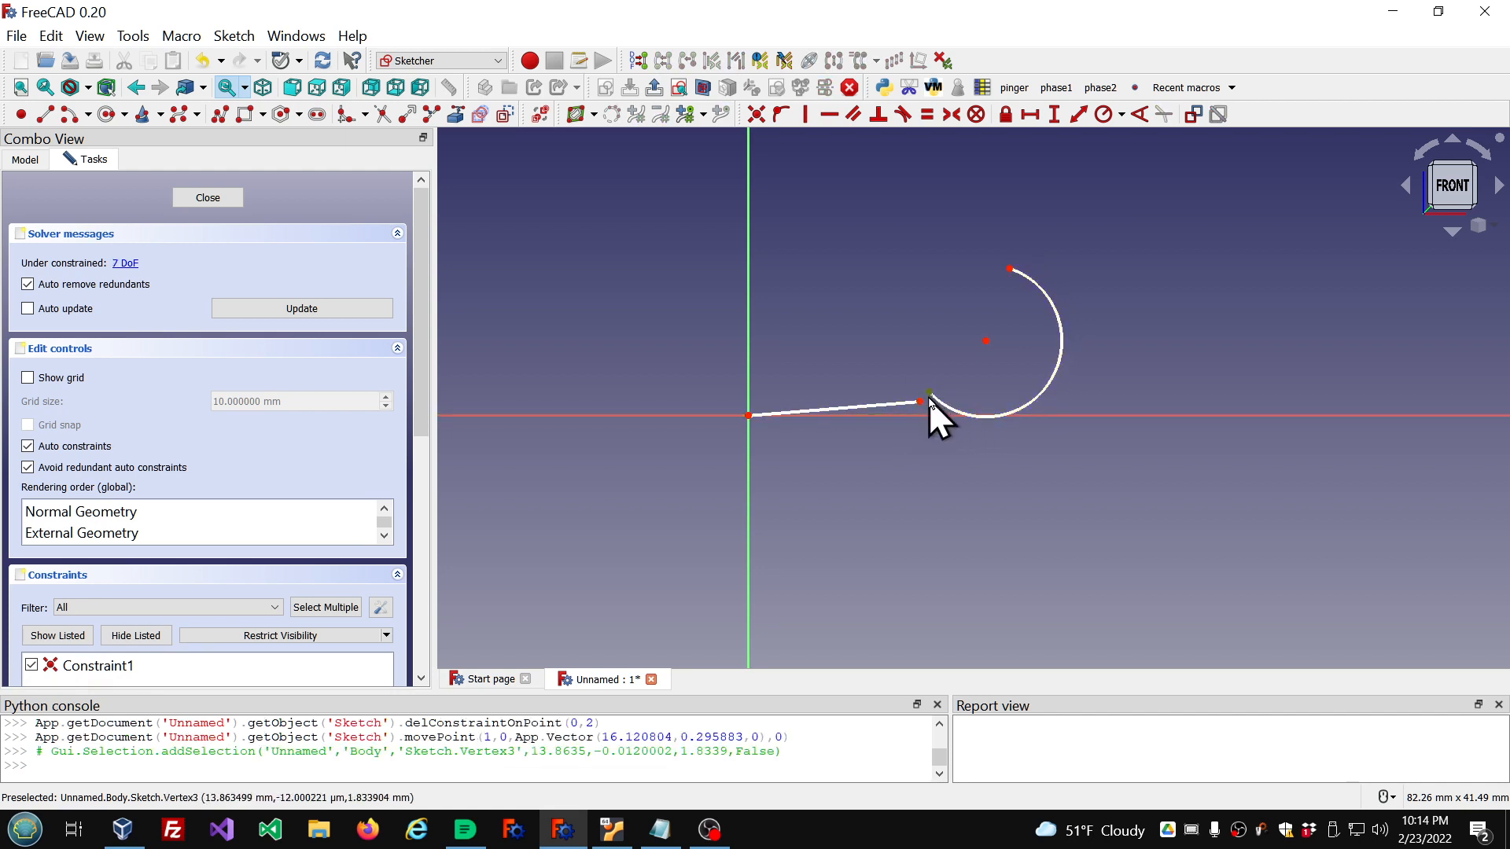
click(922, 403)
click(903, 114)
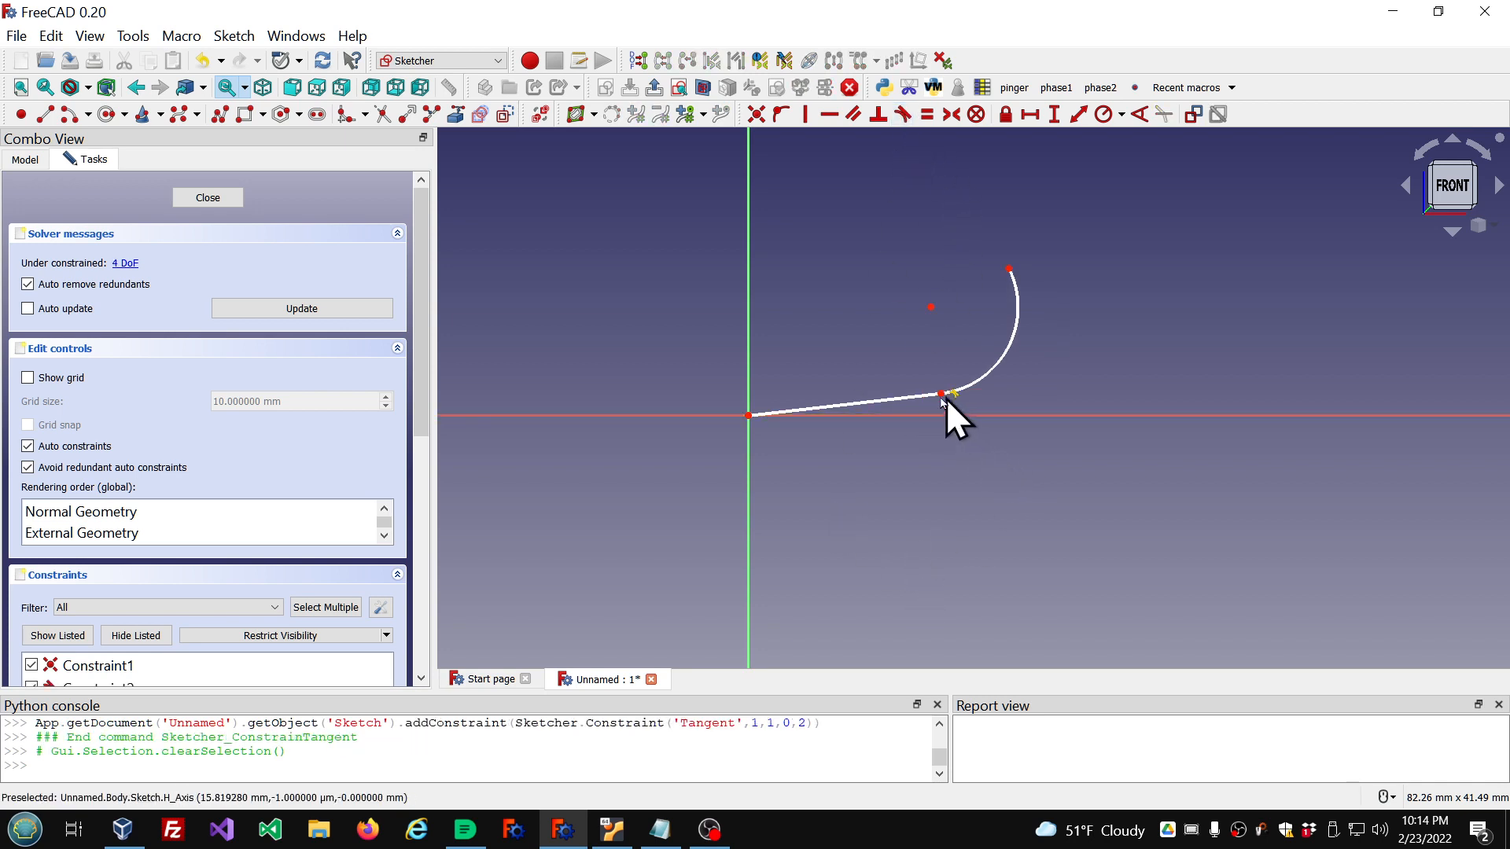
click(912, 397)
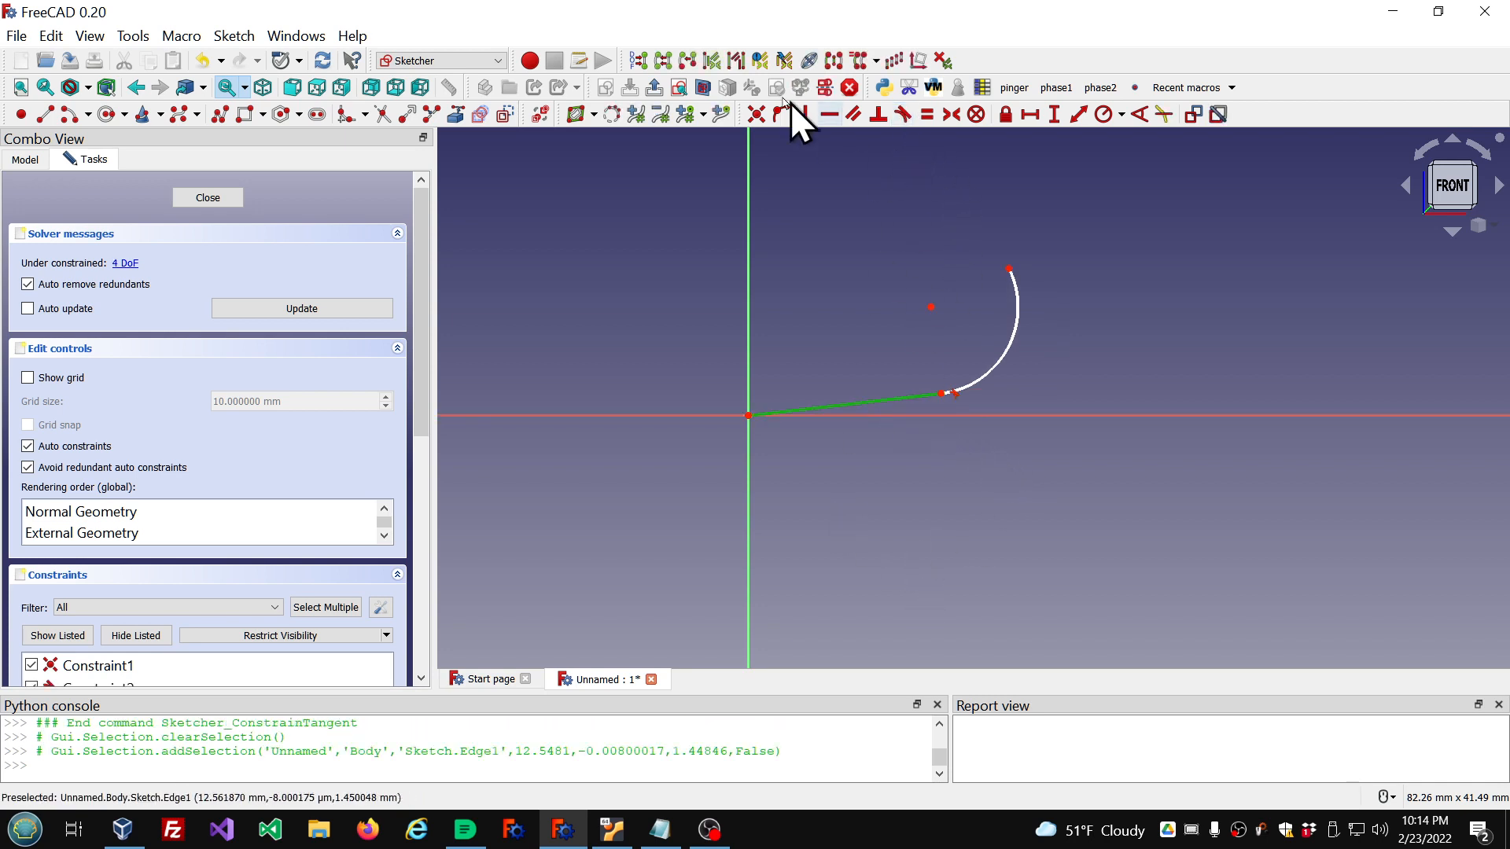
click(828, 116)
Step: Move the arc's upper end to about (22.0, 14.2) and draw a horizontal line about 1.7 mm long inward from it
drag(1009, 269, 1035, 233)
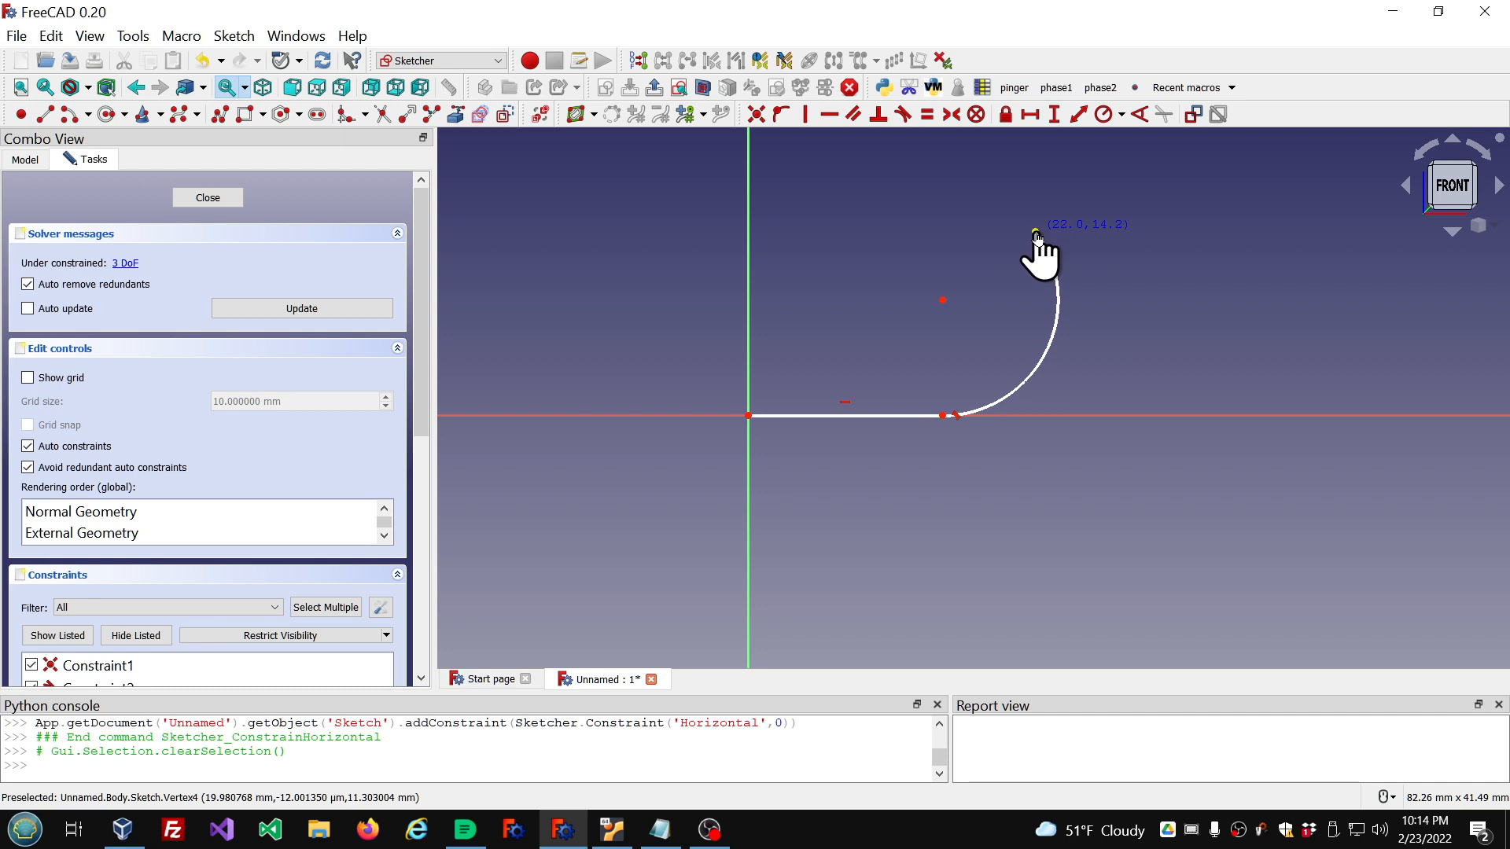
drag(1036, 233, 1035, 233)
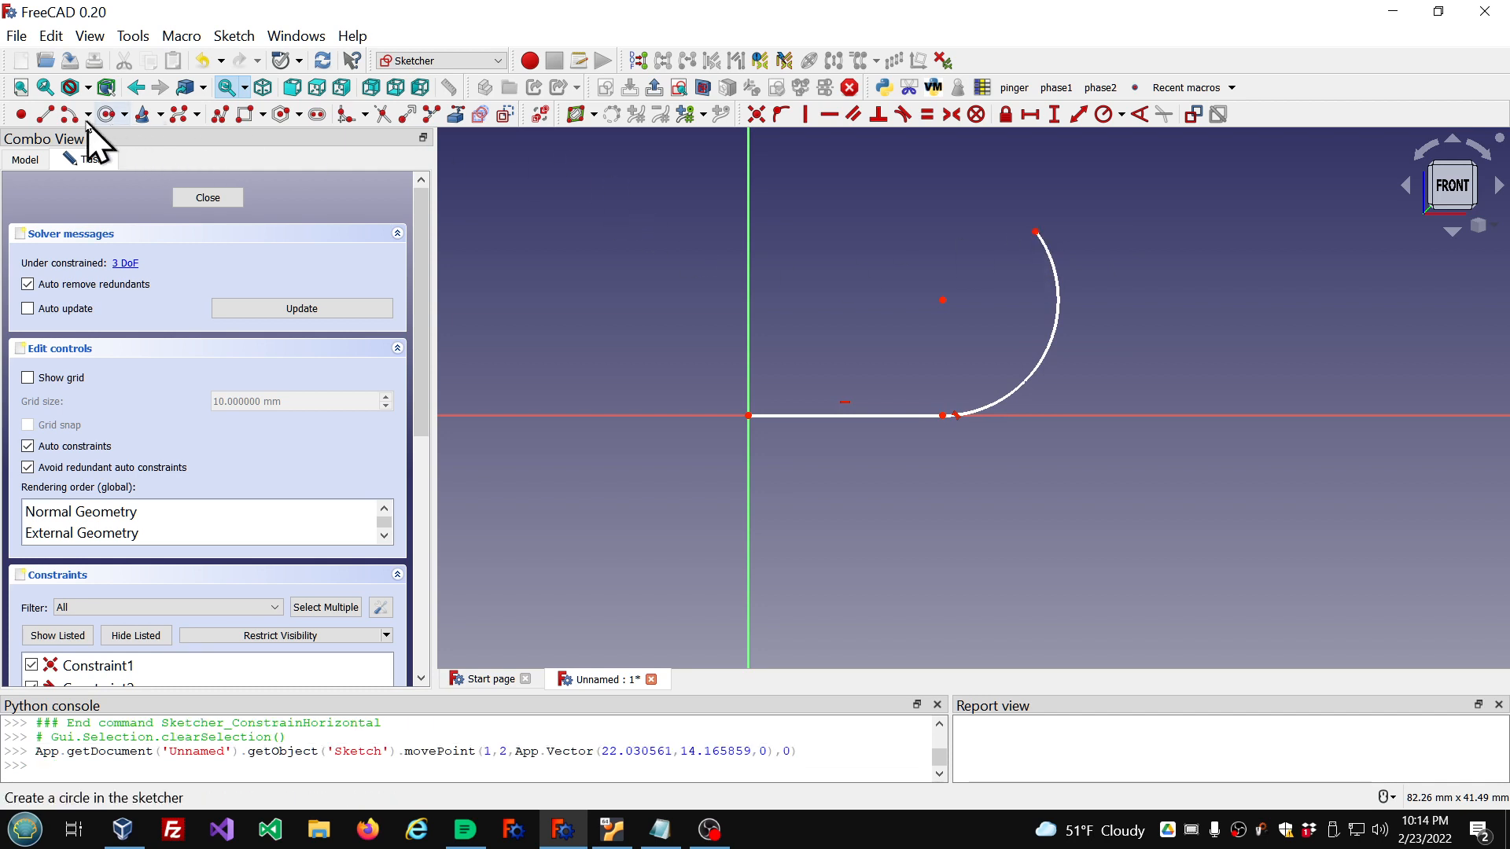
click(45, 114)
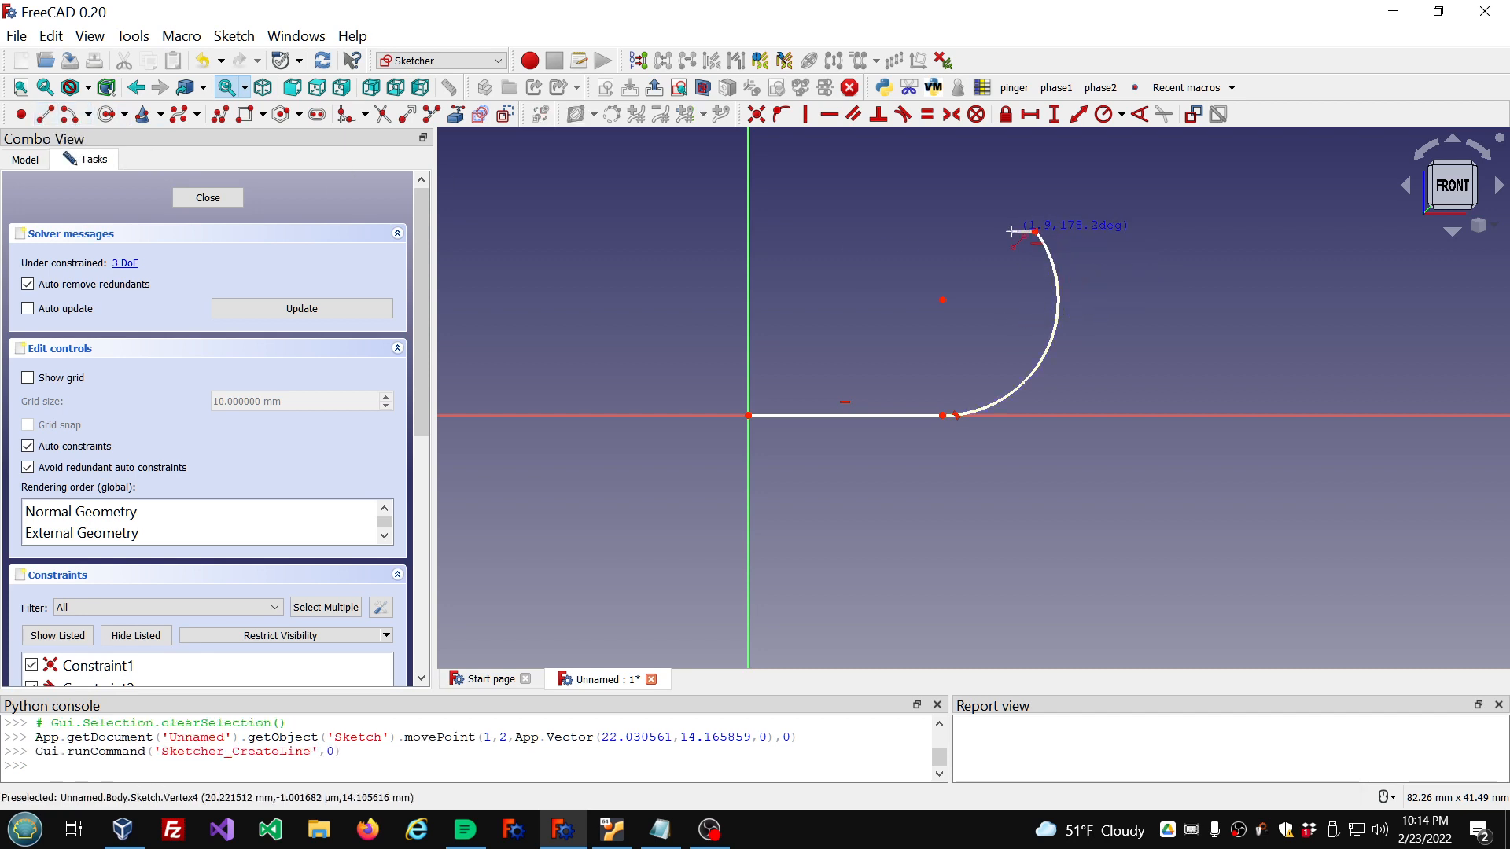
click(1013, 230)
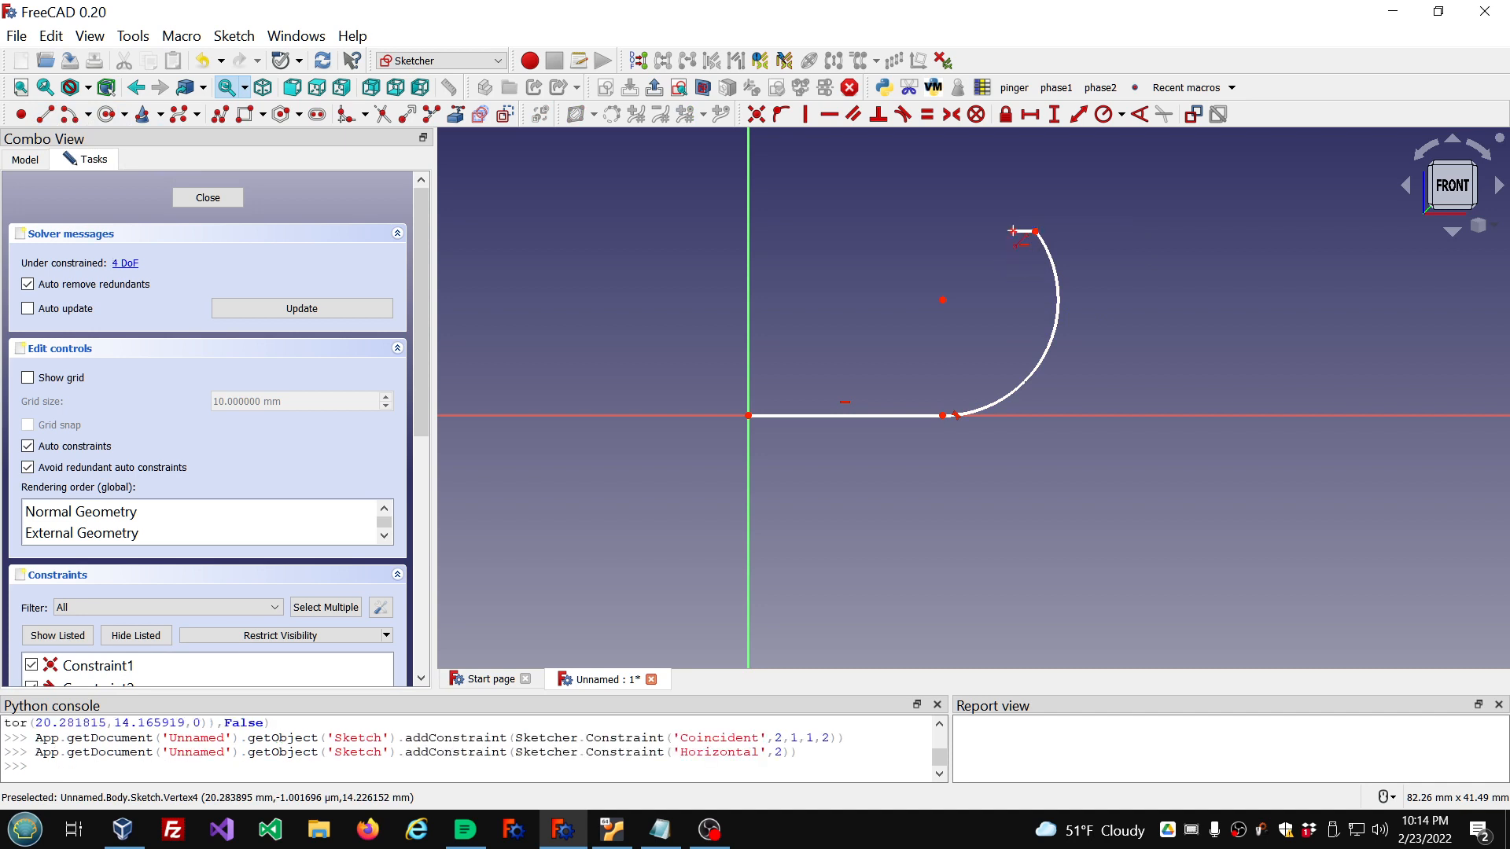
Step: Draw an inner arc of about 8.5 mm radius from the short line's free end down to just above the bottom line's end
click(69, 114)
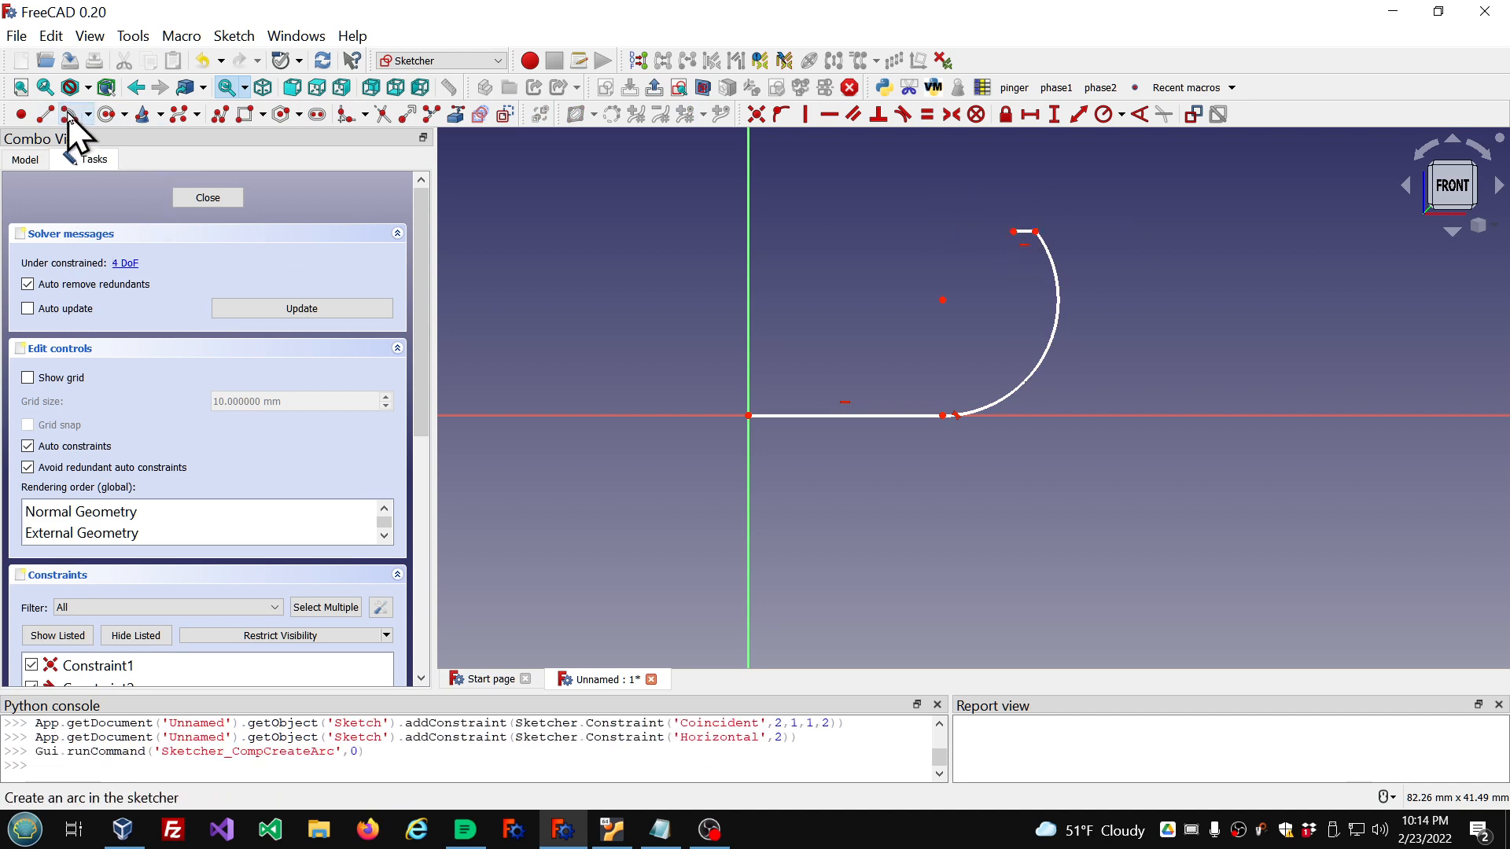
click(917, 286)
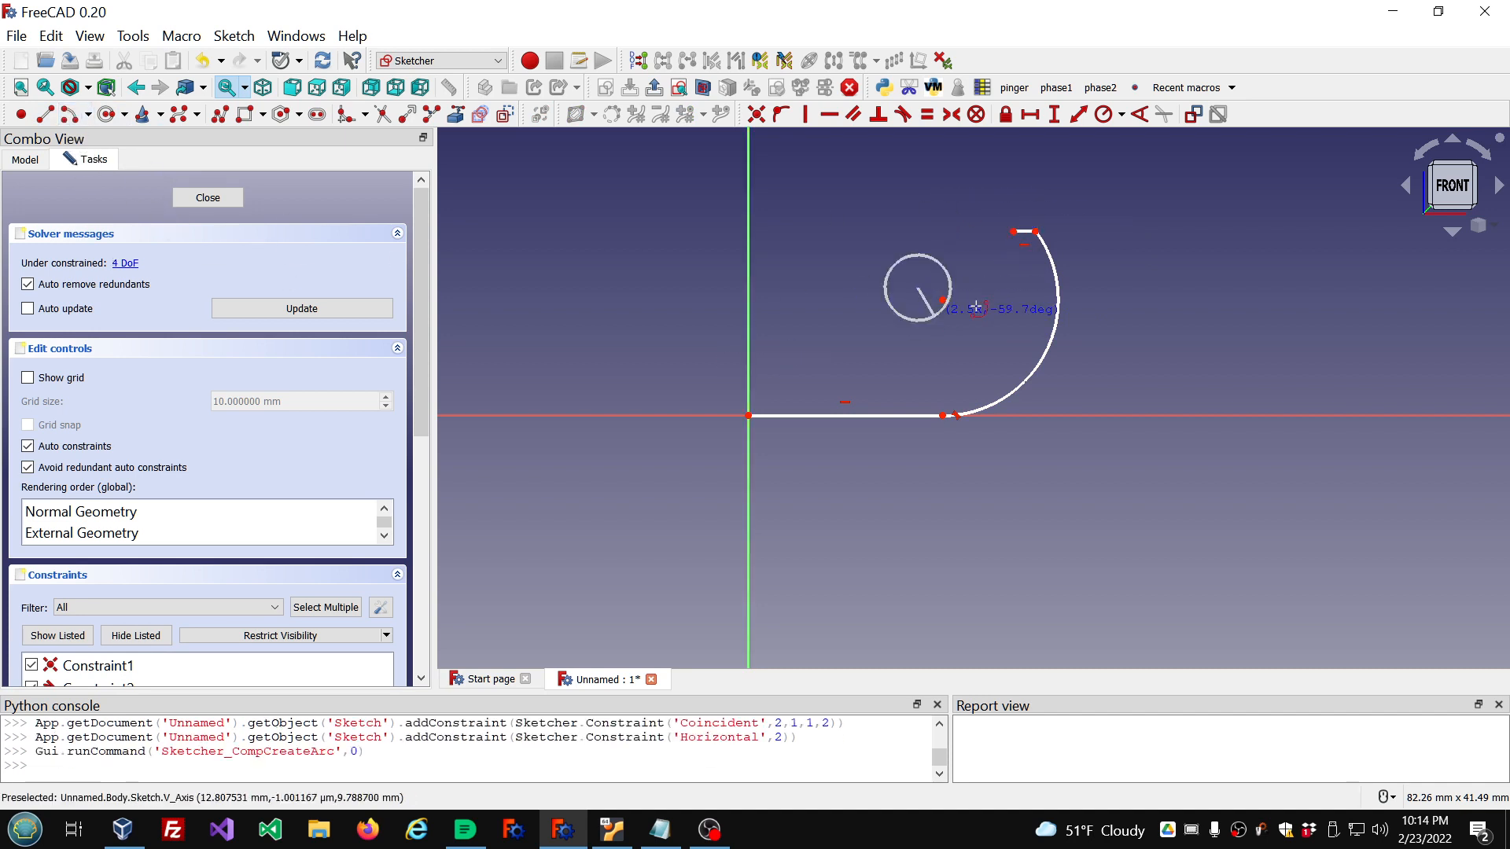
click(1016, 240)
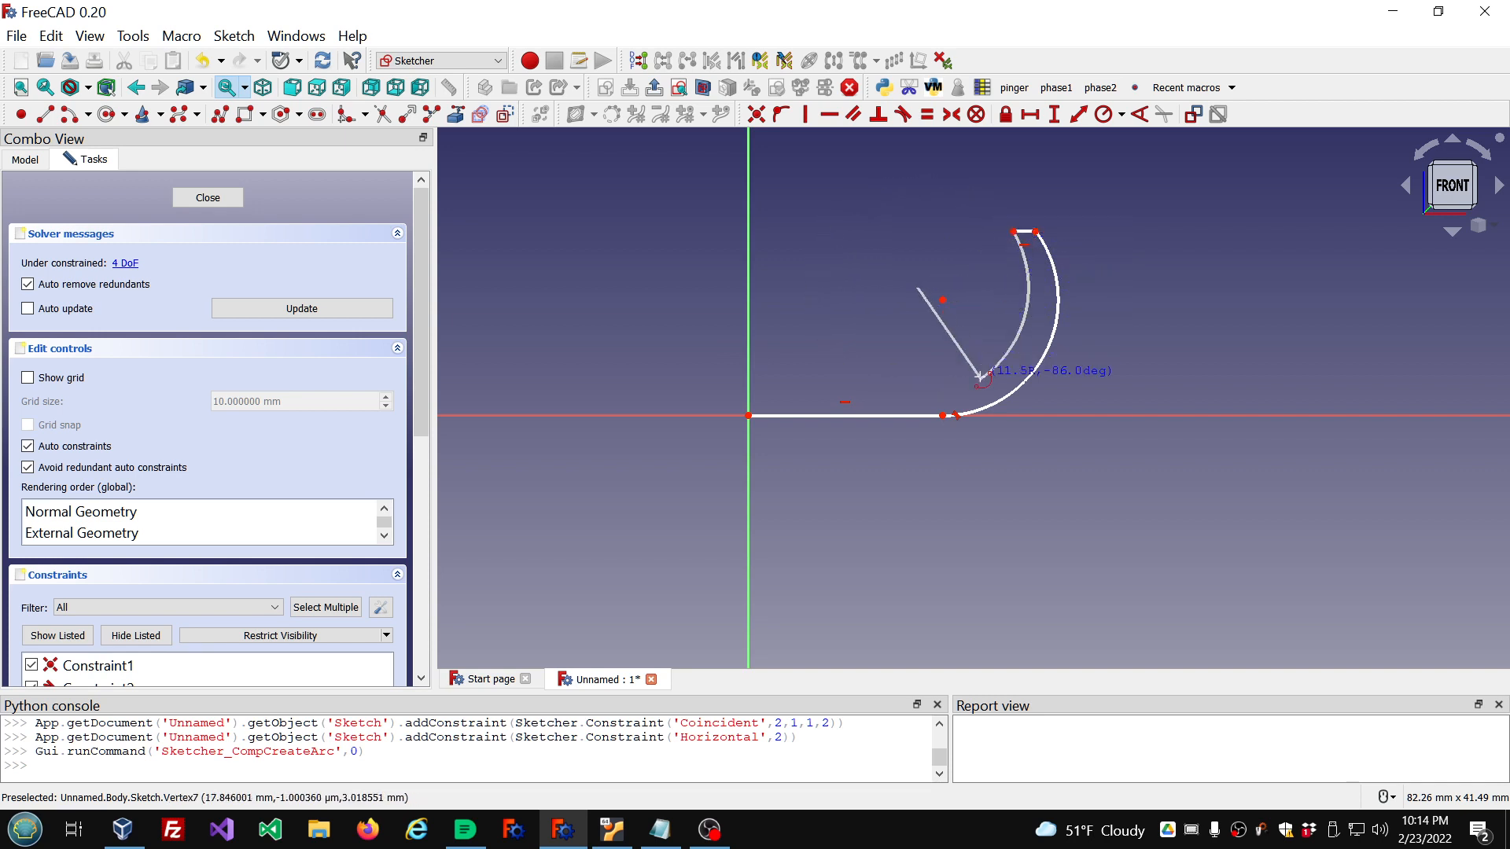
click(941, 398)
right_click(972, 344)
Step: Apply an equal constraint to the outer and inner arcs
click(1058, 342)
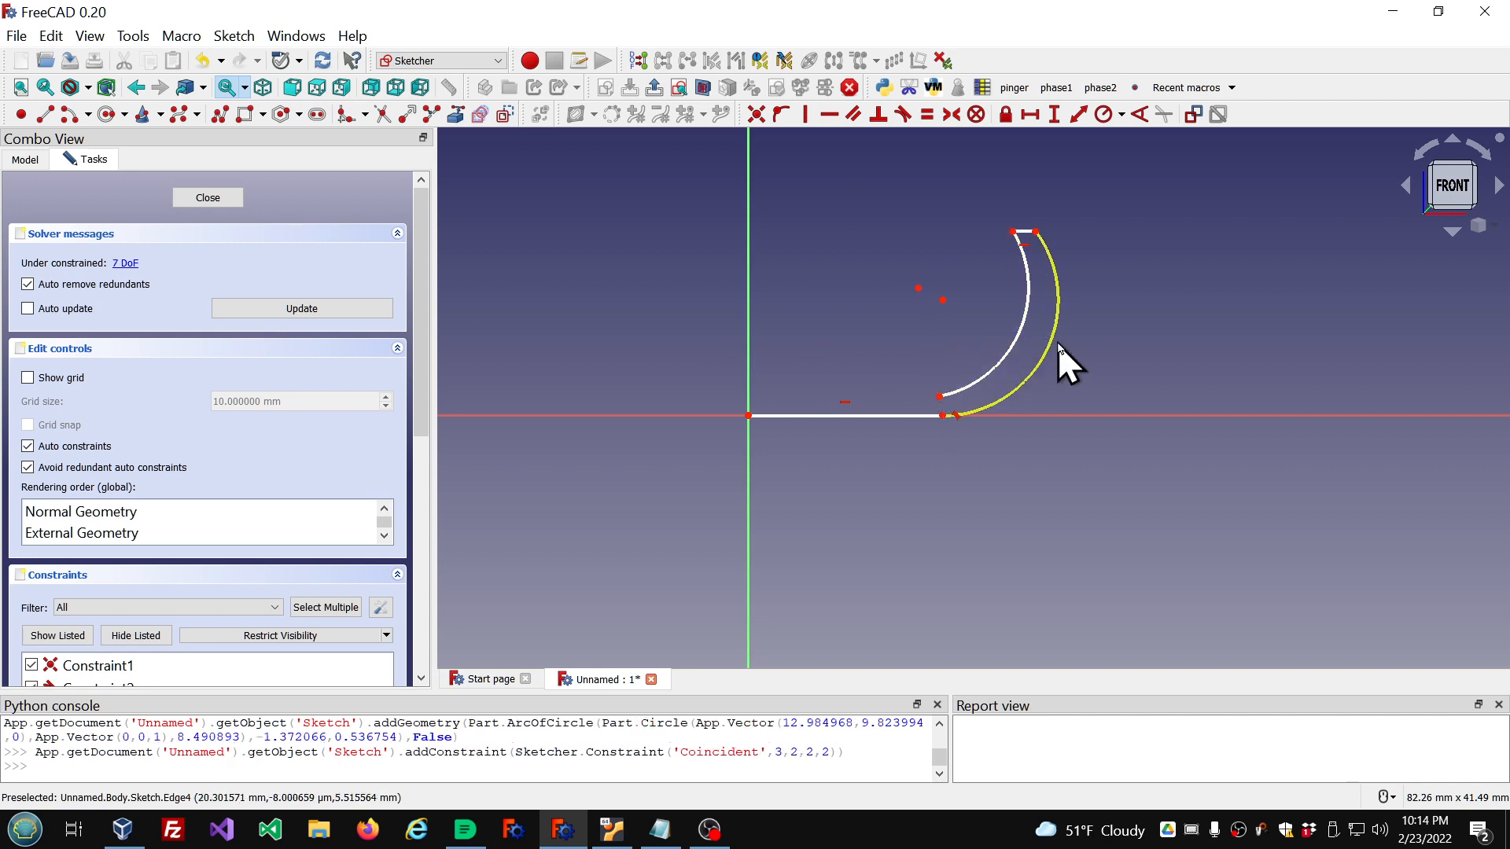
click(1022, 343)
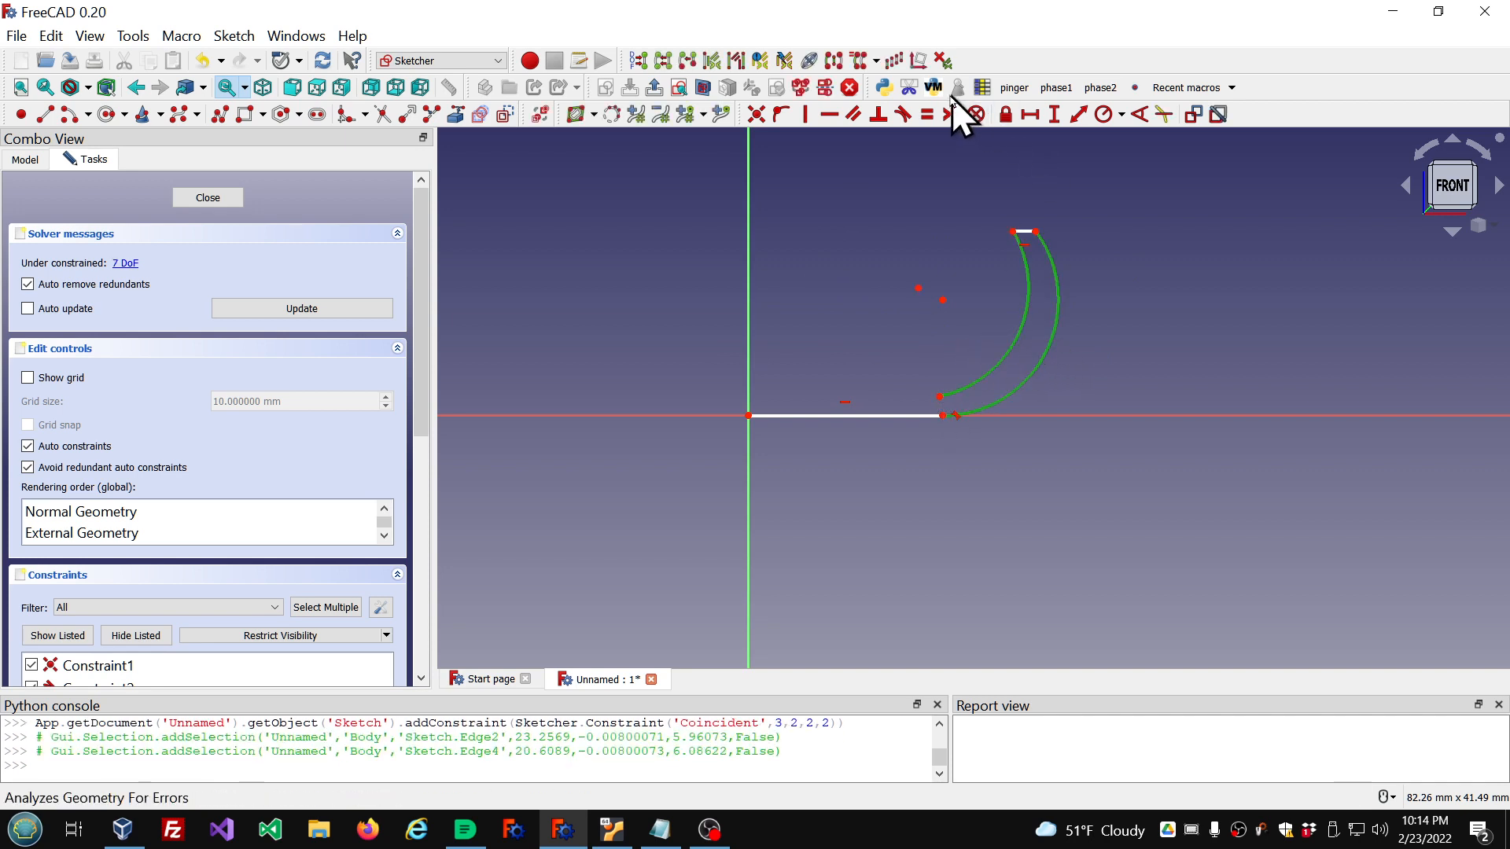
click(926, 115)
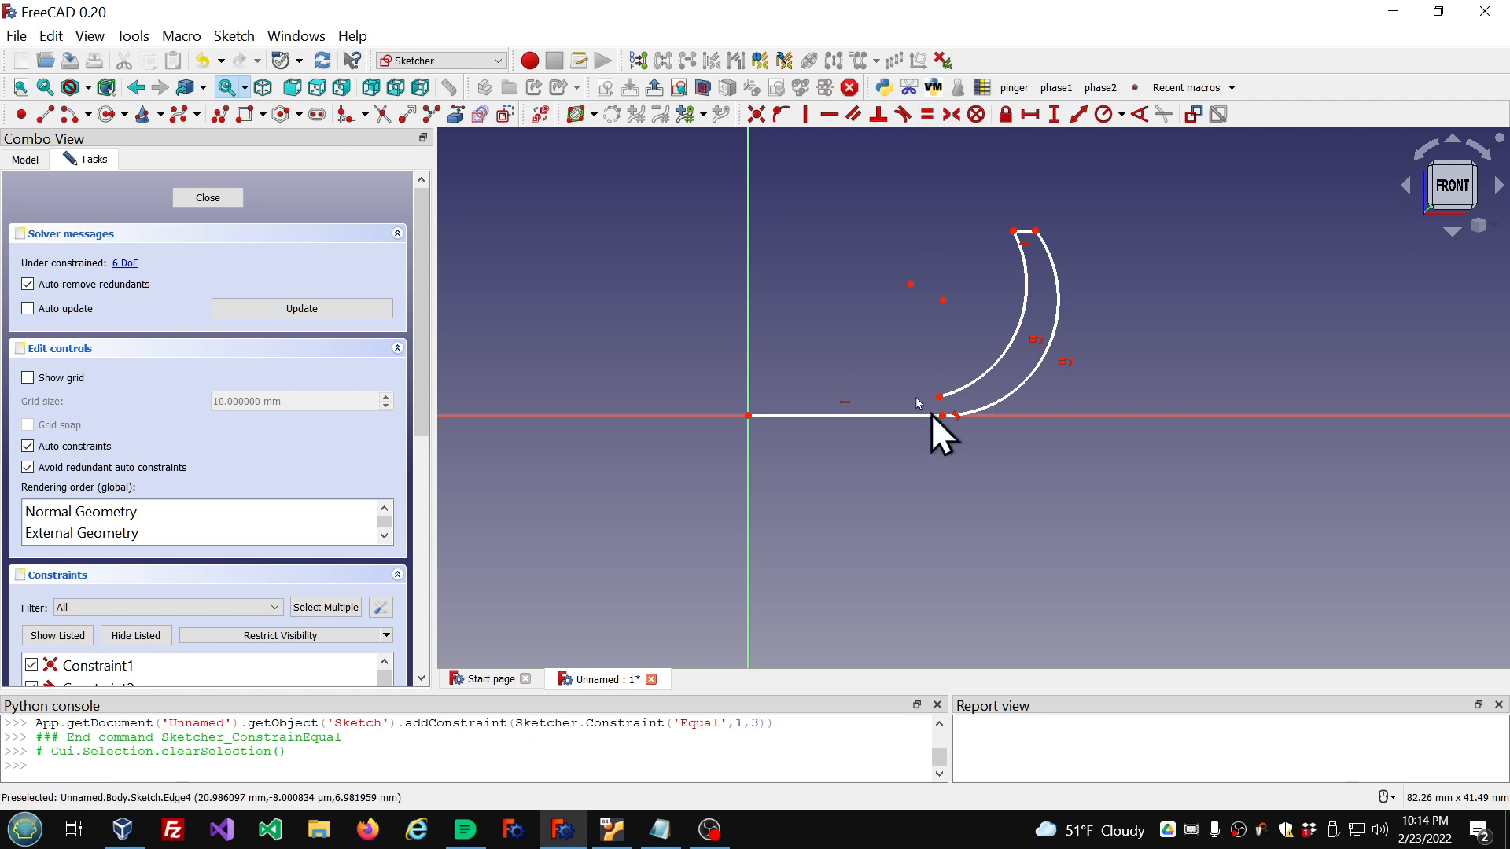
Step: Draw a vertical line about 1.4 mm up from the origin and a horizontal line about 12 mm long towards the inner arc
click(44, 115)
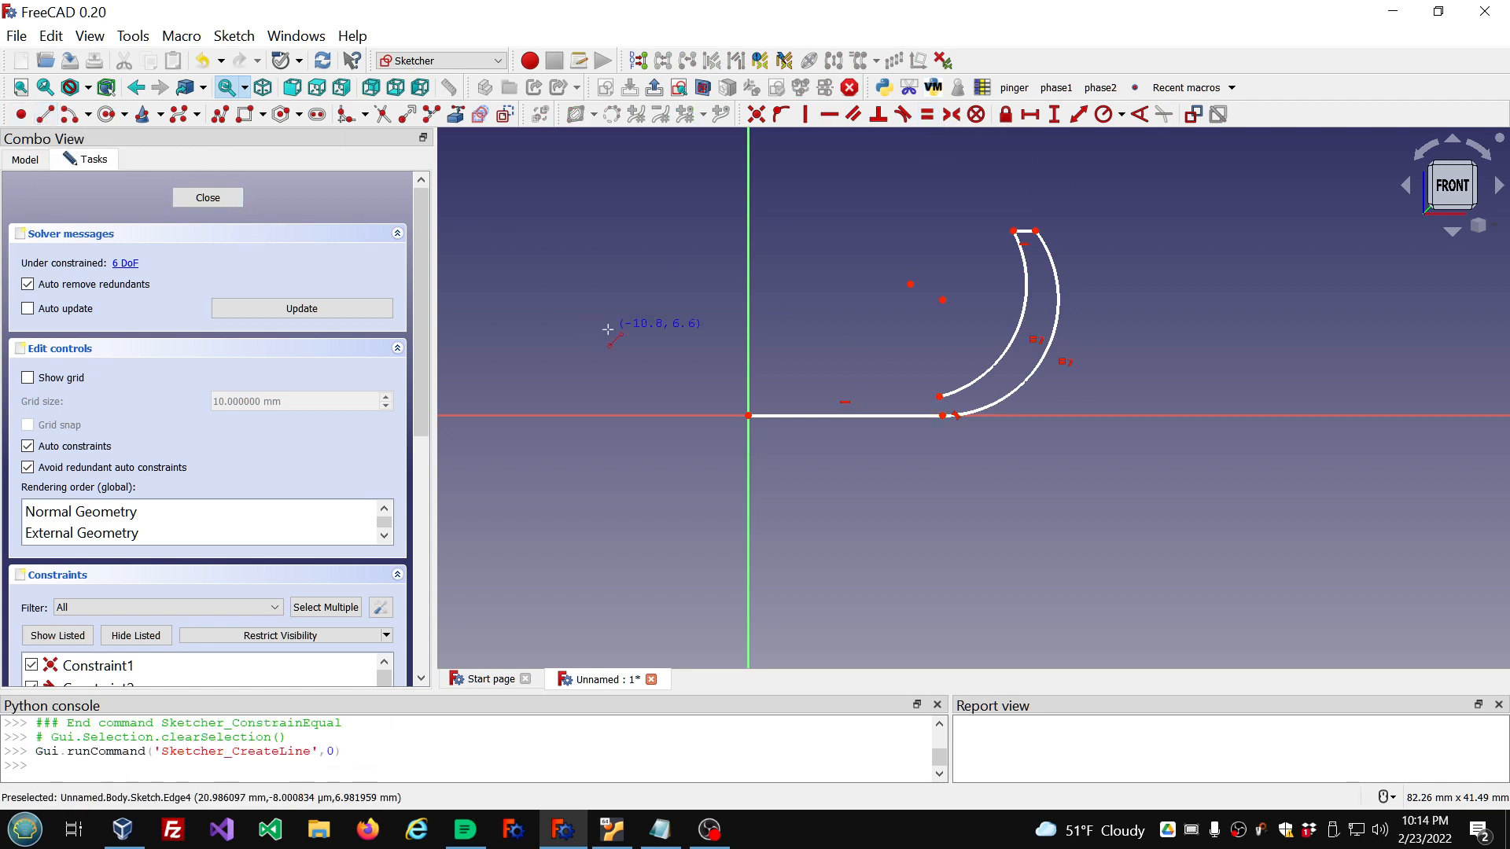
click(747, 414)
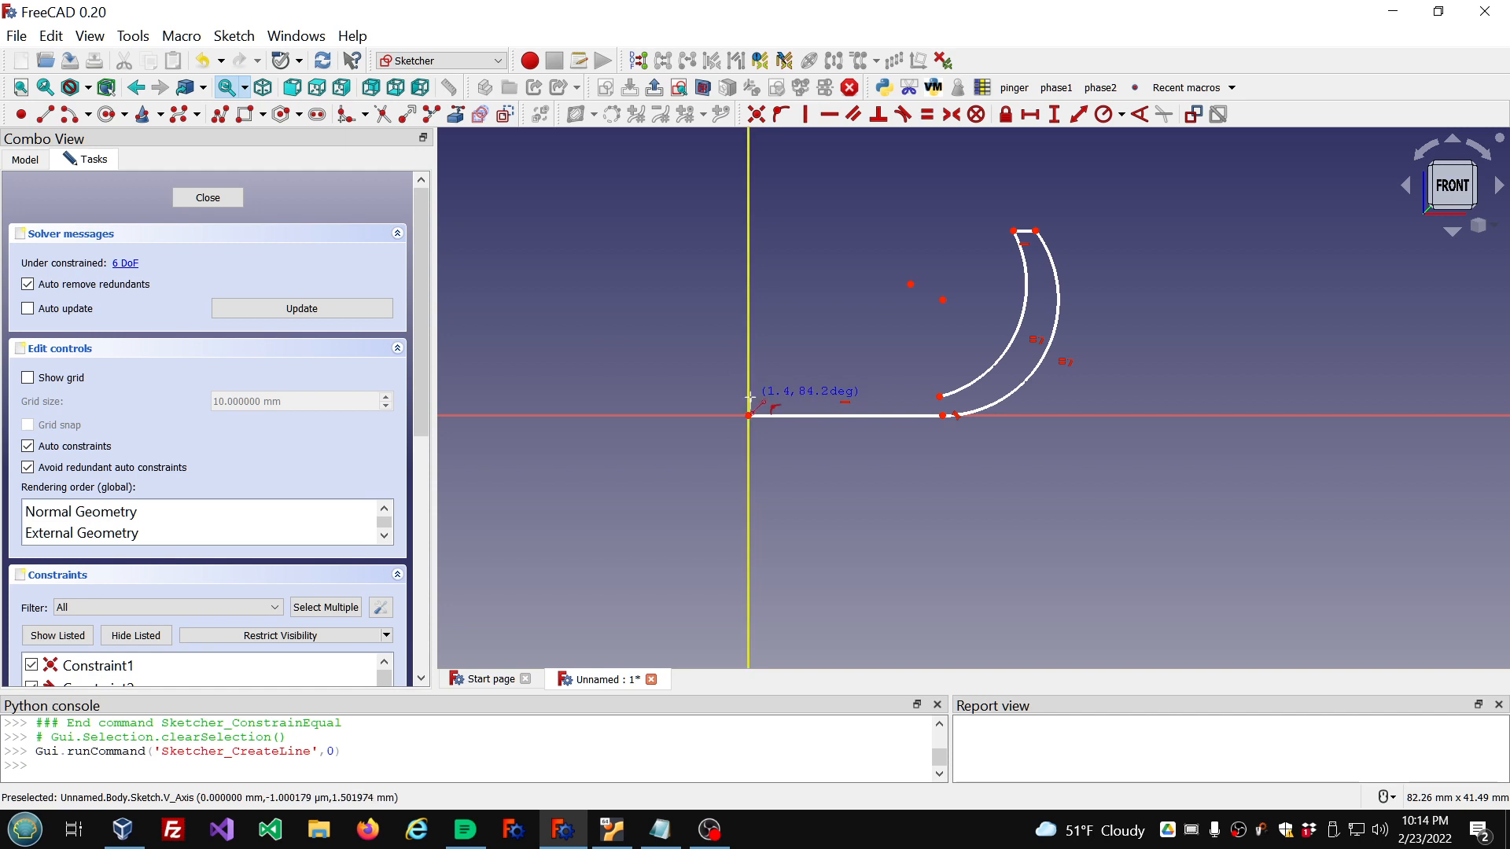
click(748, 398)
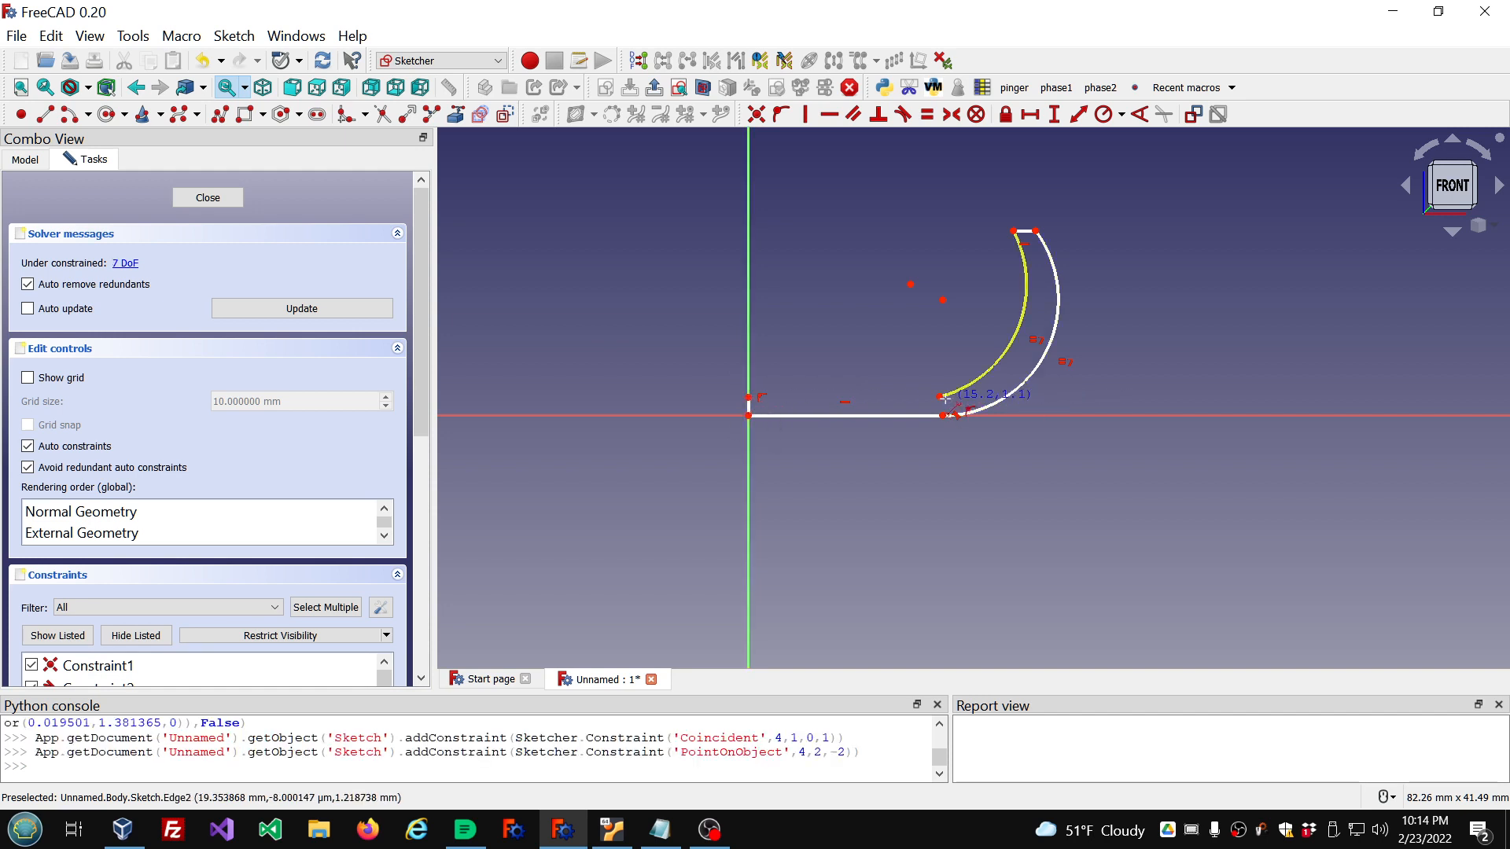
click(748, 397)
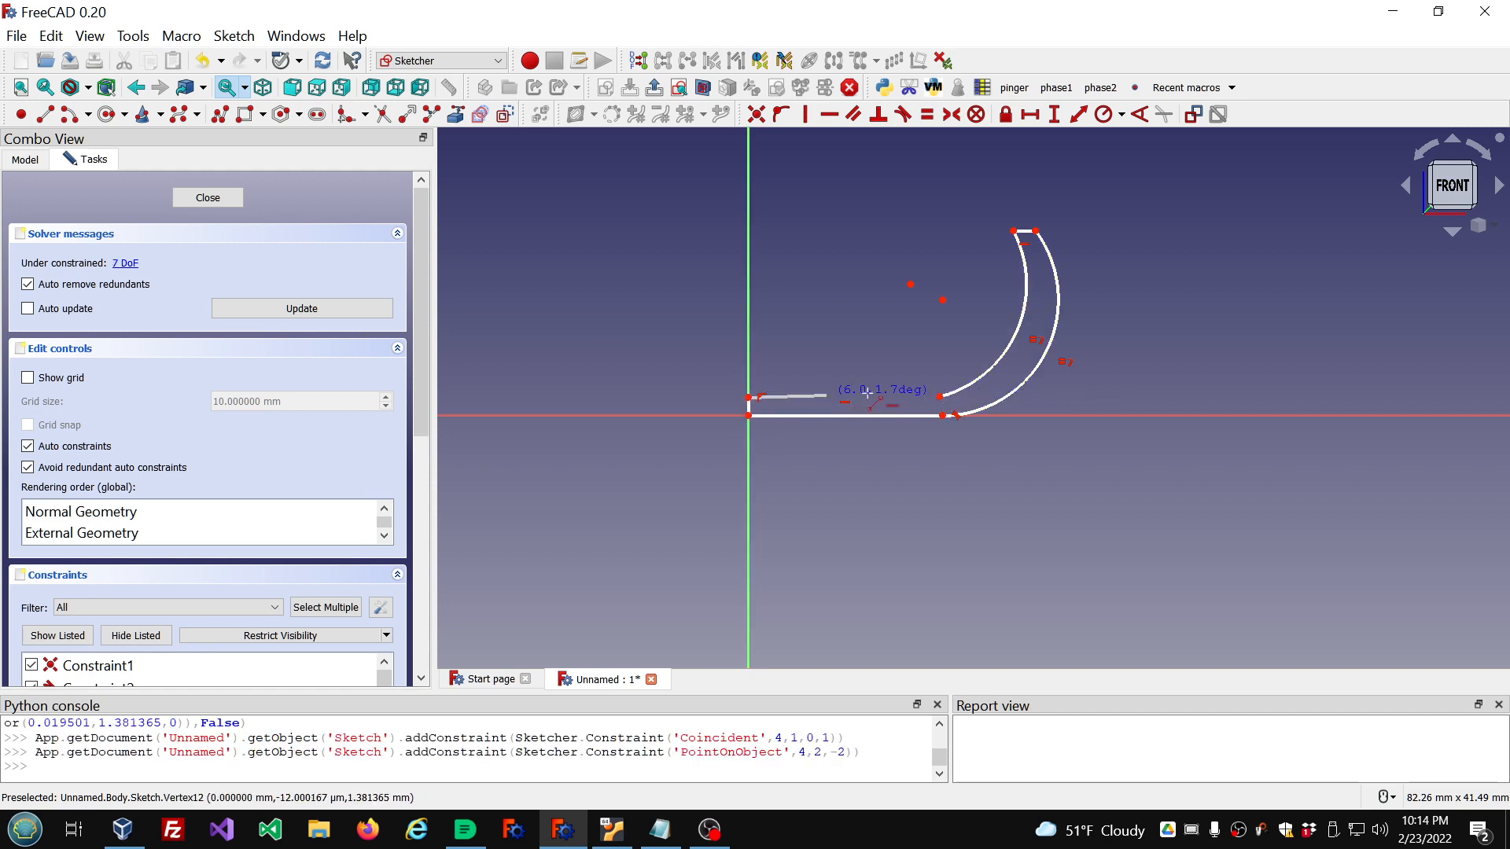
click(906, 398)
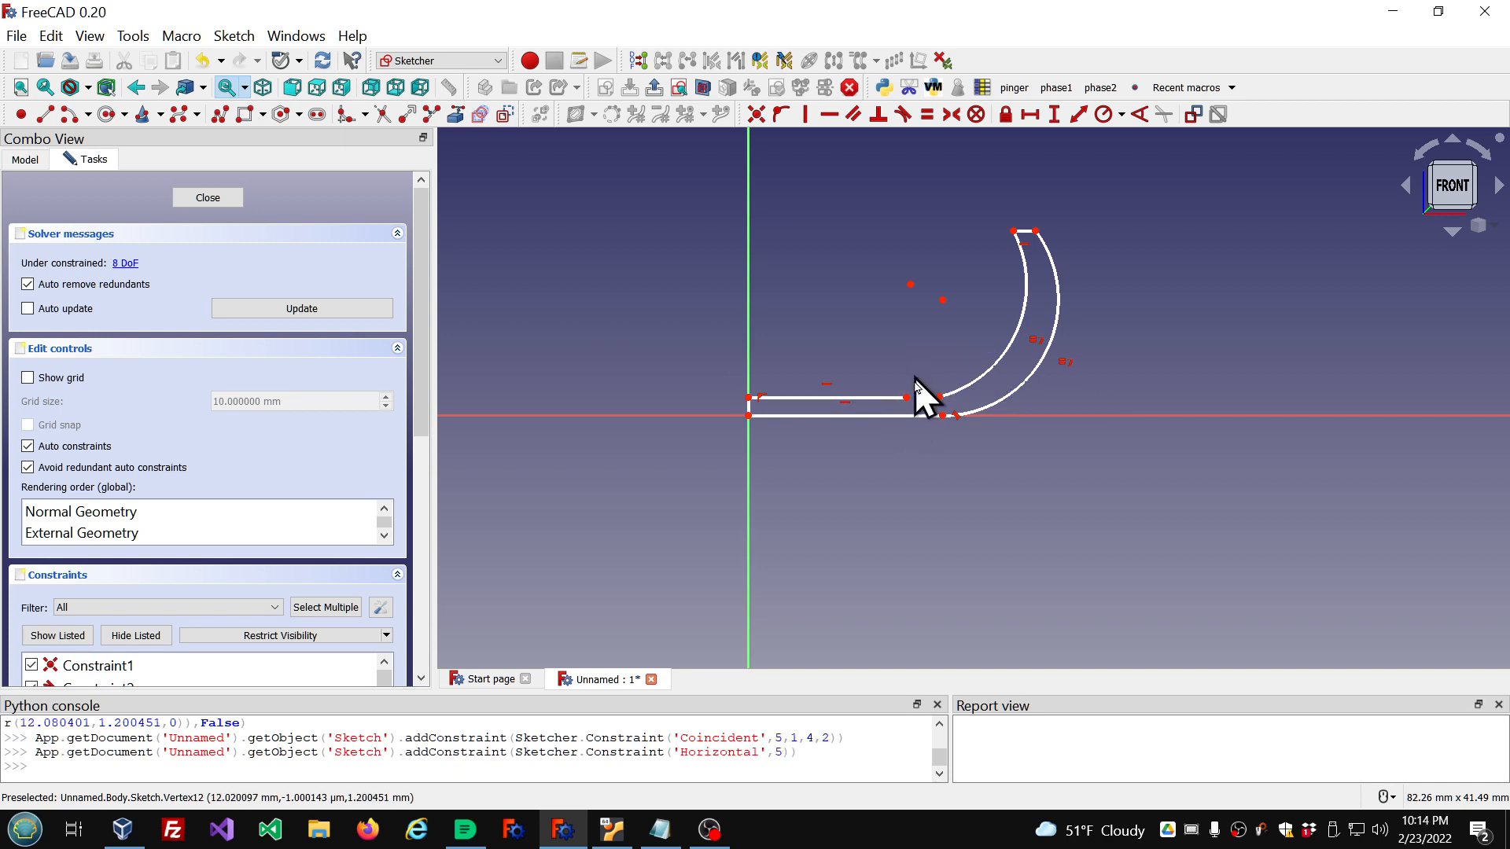
Step: Join the inner arc's lower end to the upper horizontal line's free end with a tangent constraint
click(941, 396)
click(907, 398)
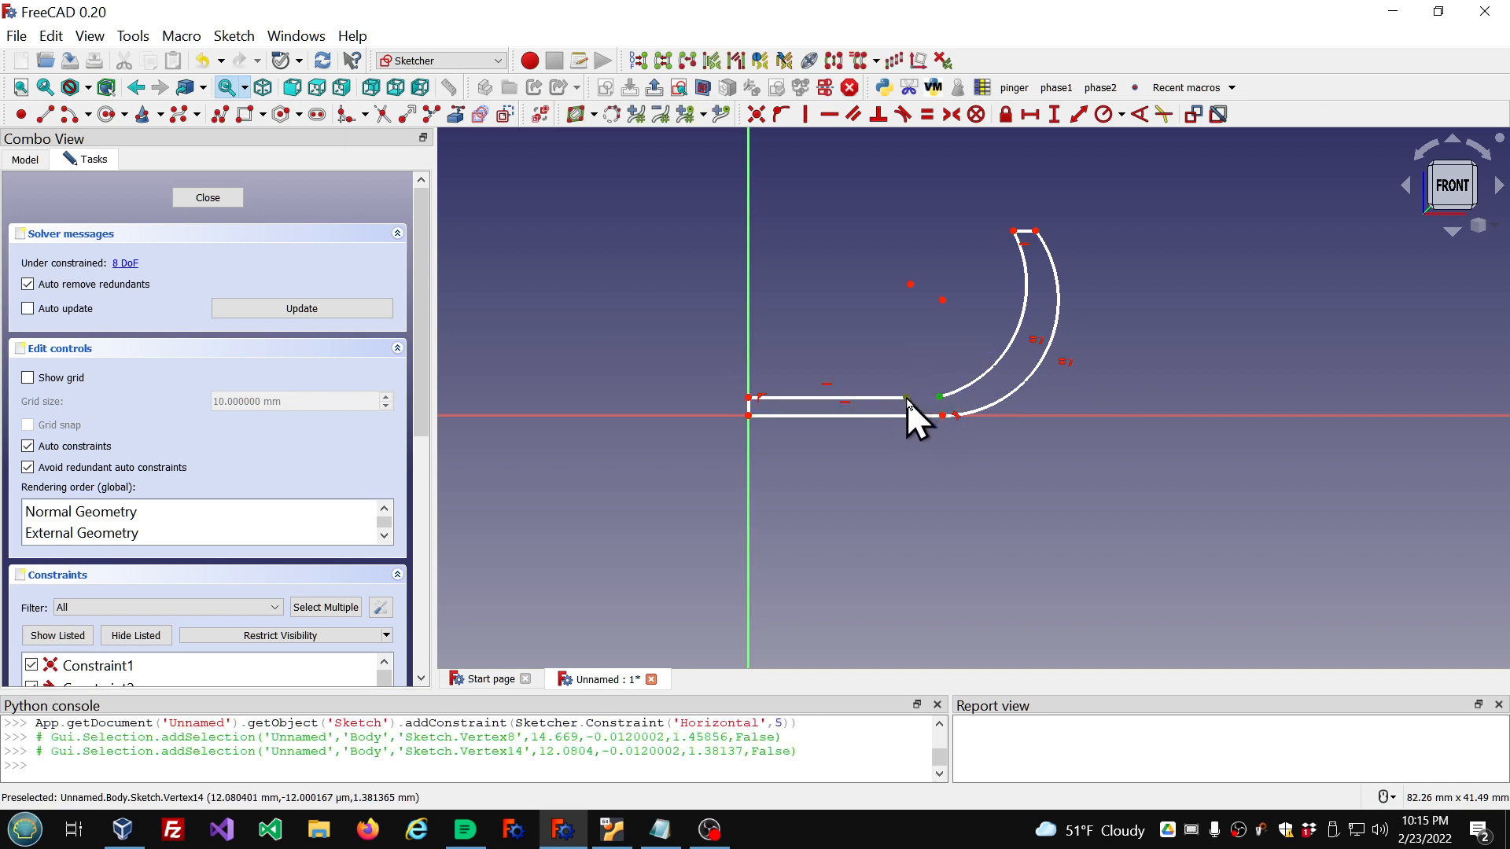
click(904, 115)
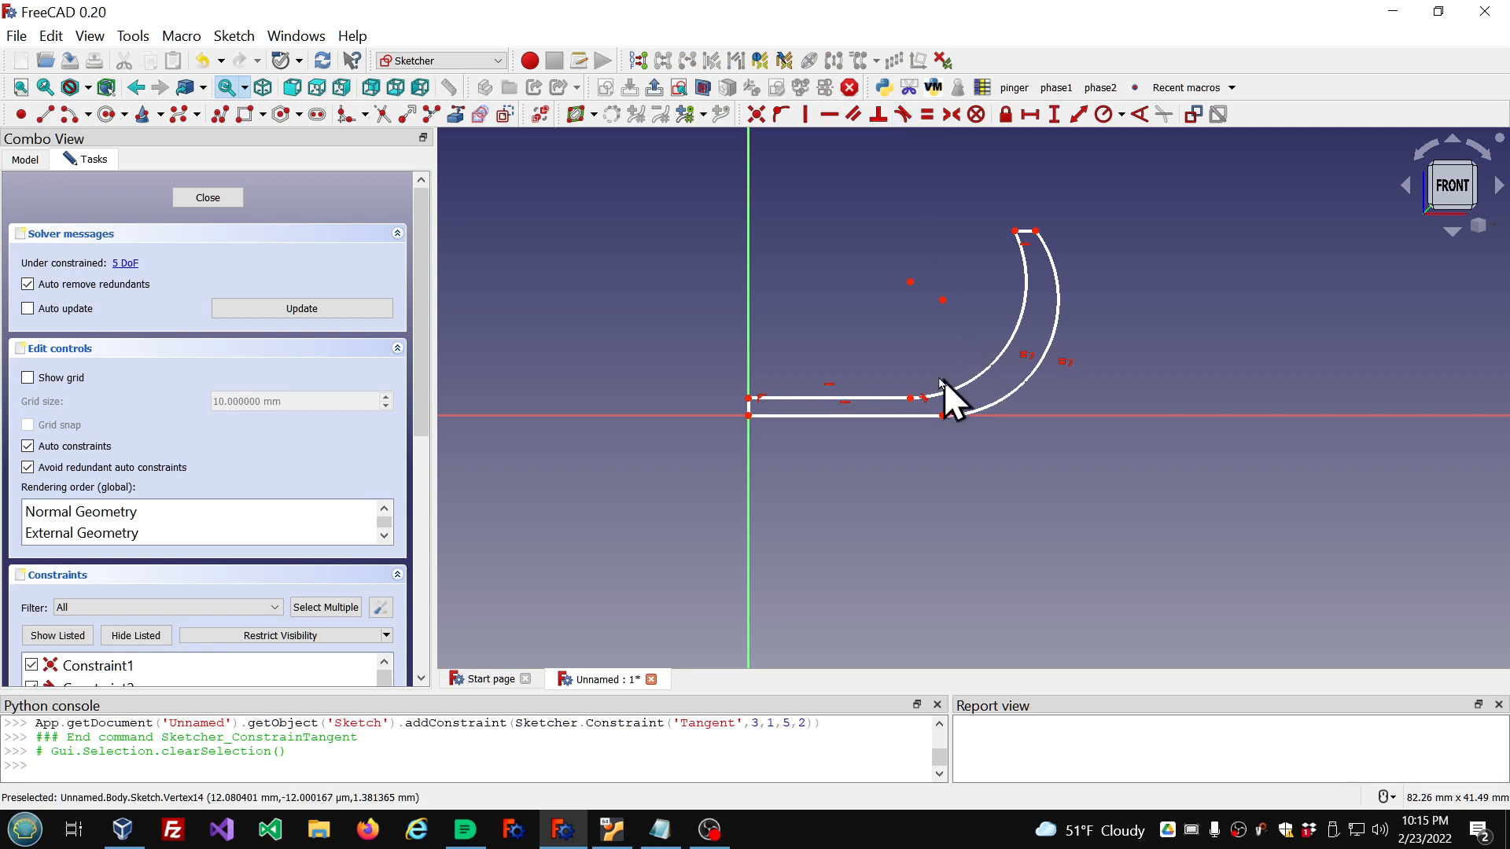
Step: Try a vertical constraint between the lower ends of the inner and outer arcs, and undo it
click(910, 398)
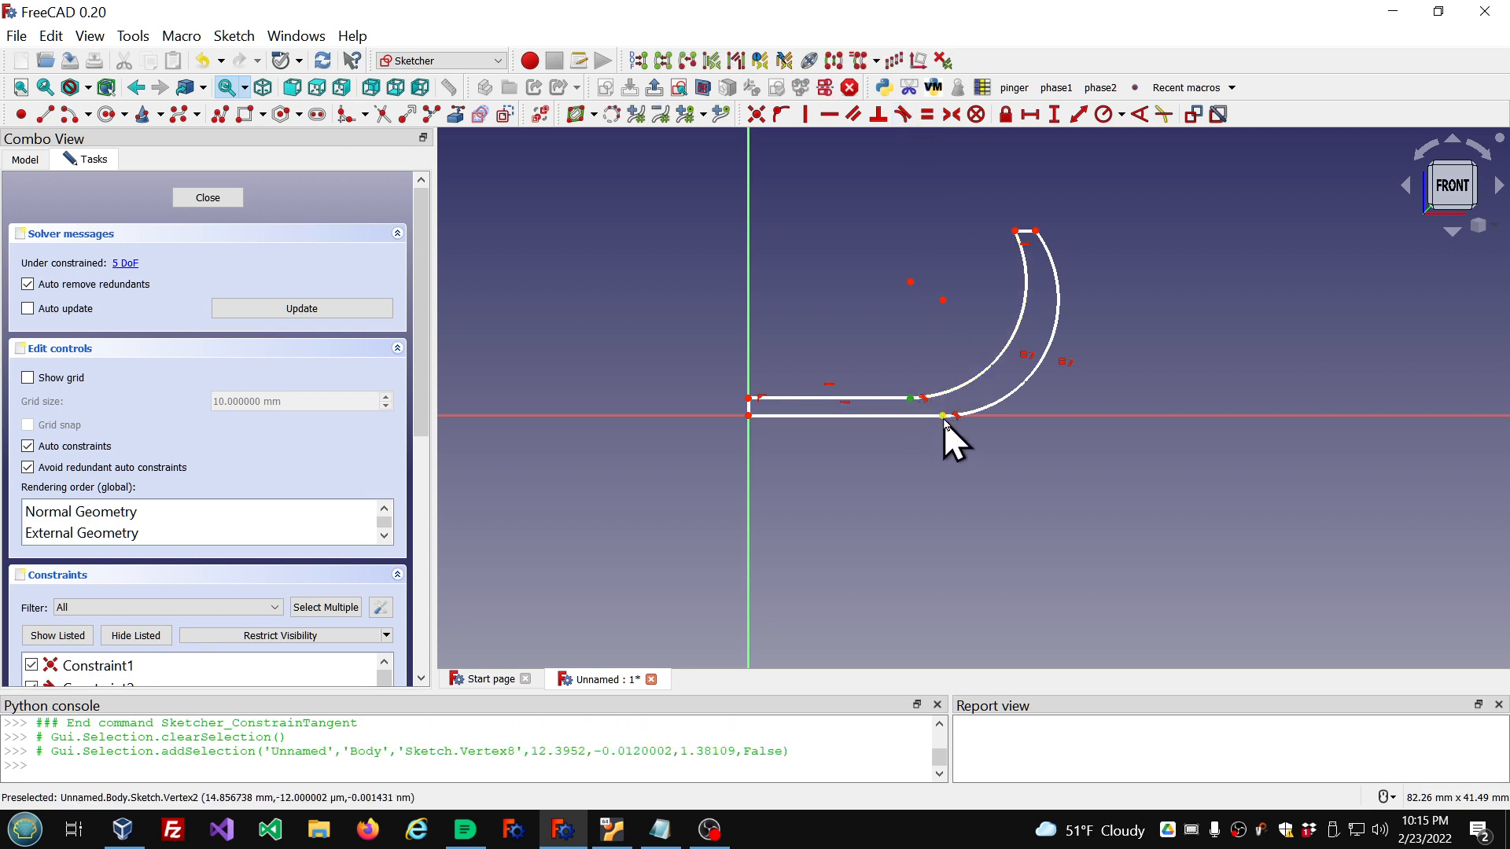
click(944, 416)
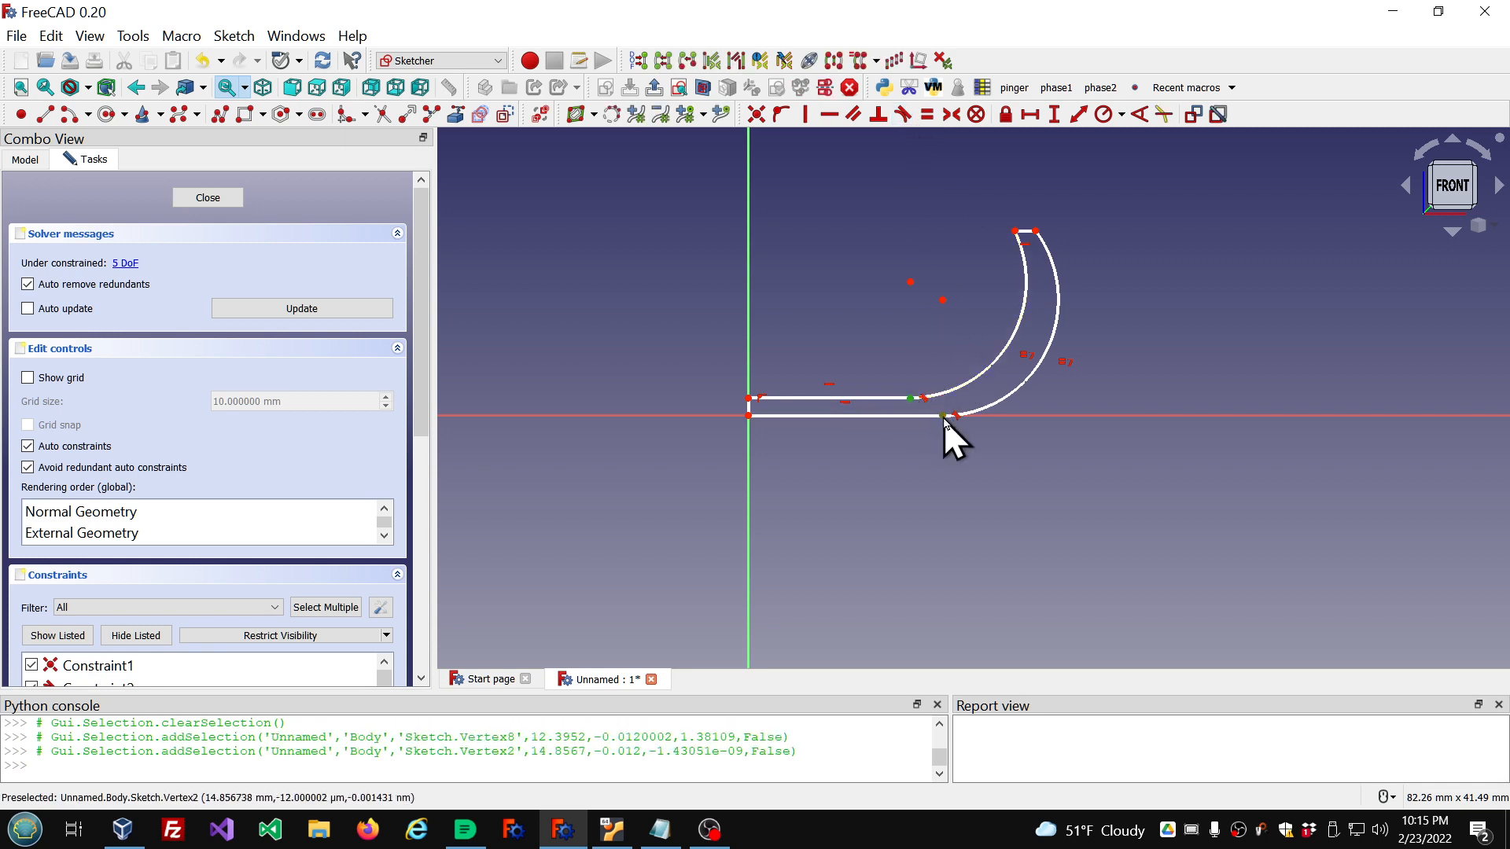
click(807, 116)
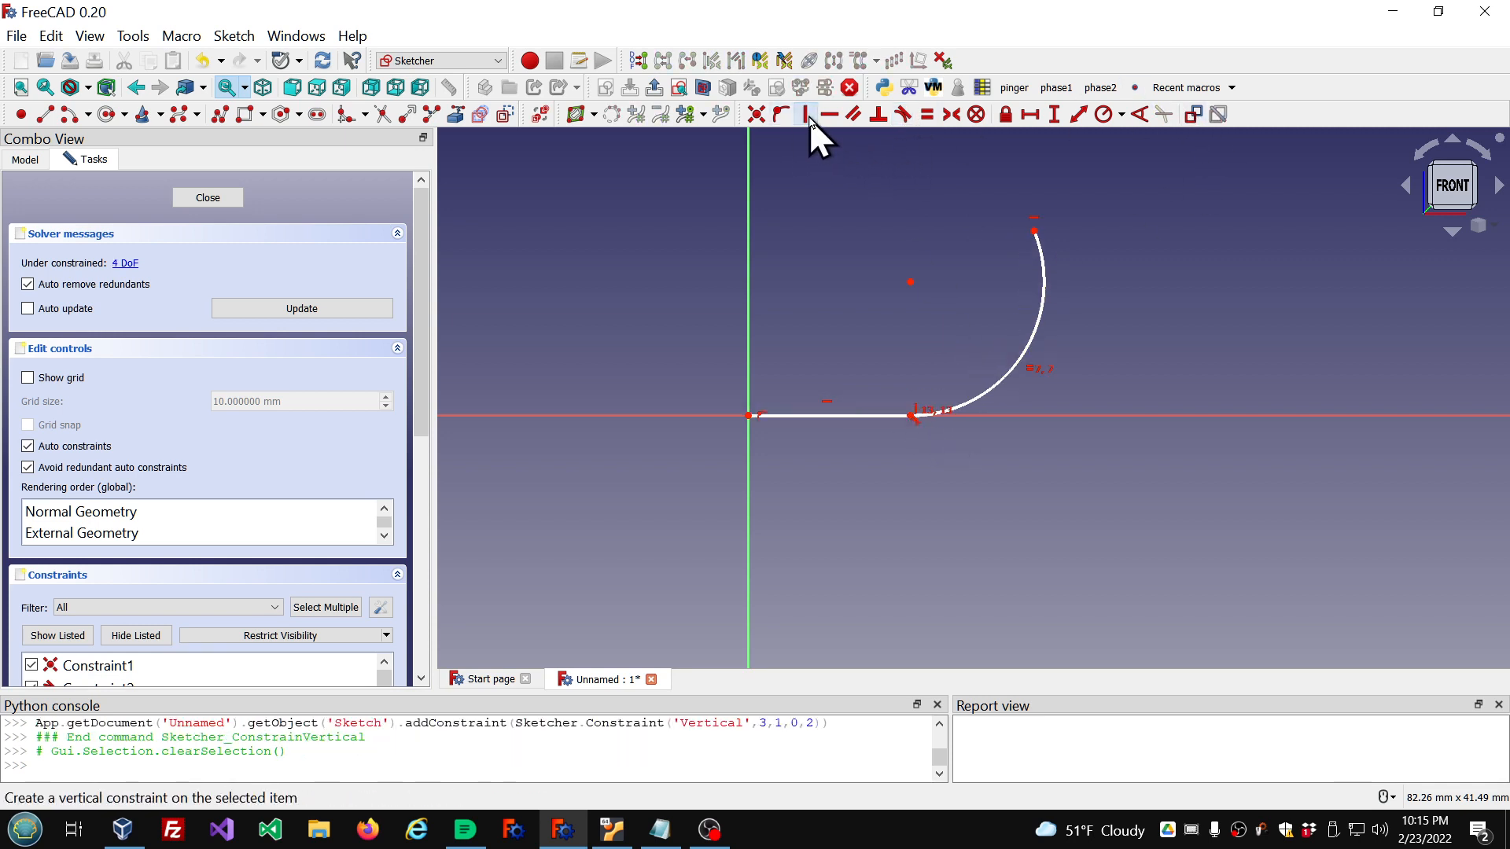
click(202, 62)
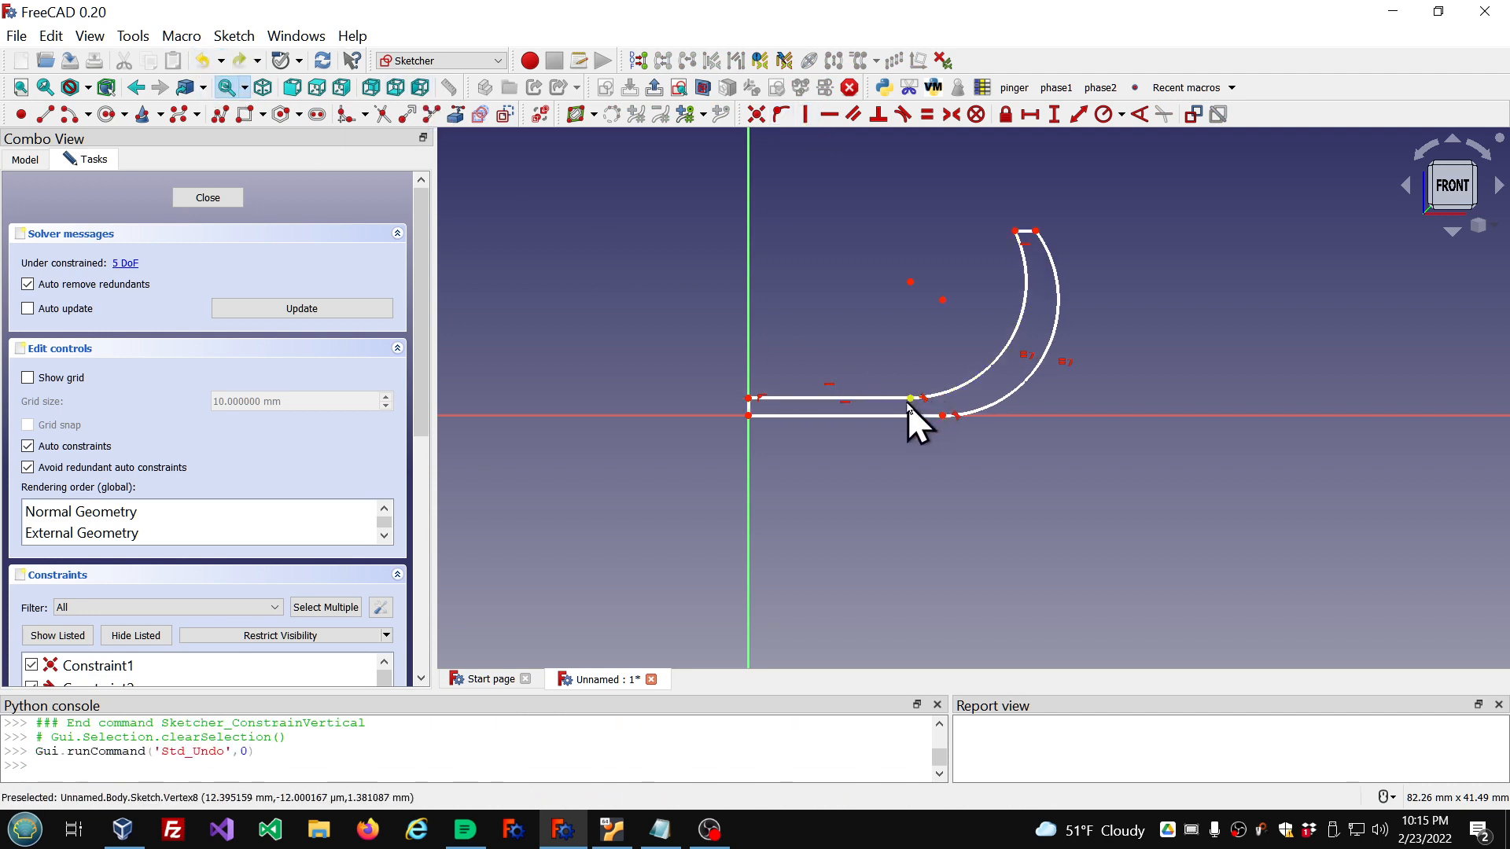
Step: Reshape the profile by moving the outer arc's upper end to about (22.8, 13.4) and the inner arc's lower end to about (14.1, 1.4)
mouse_move(908, 400)
mouse_down()
mouse_move(946, 399)
mouse_move(915, 392)
mouse_up()
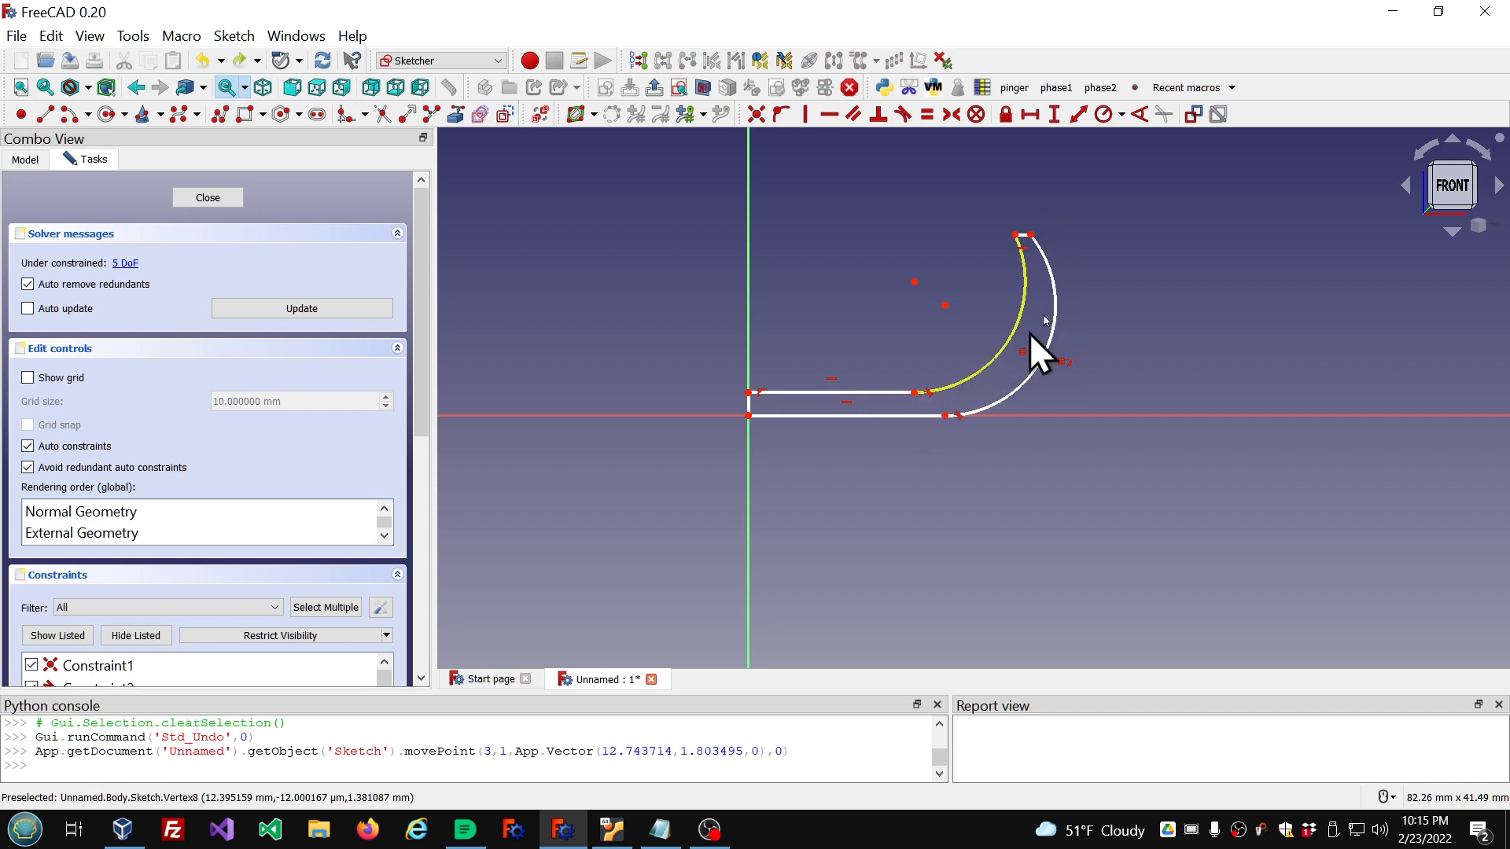
drag(1031, 235, 1044, 242)
mouse_move(944, 395)
mouse_down()
mouse_move(931, 404)
mouse_move(984, 406)
mouse_move(934, 404)
mouse_up()
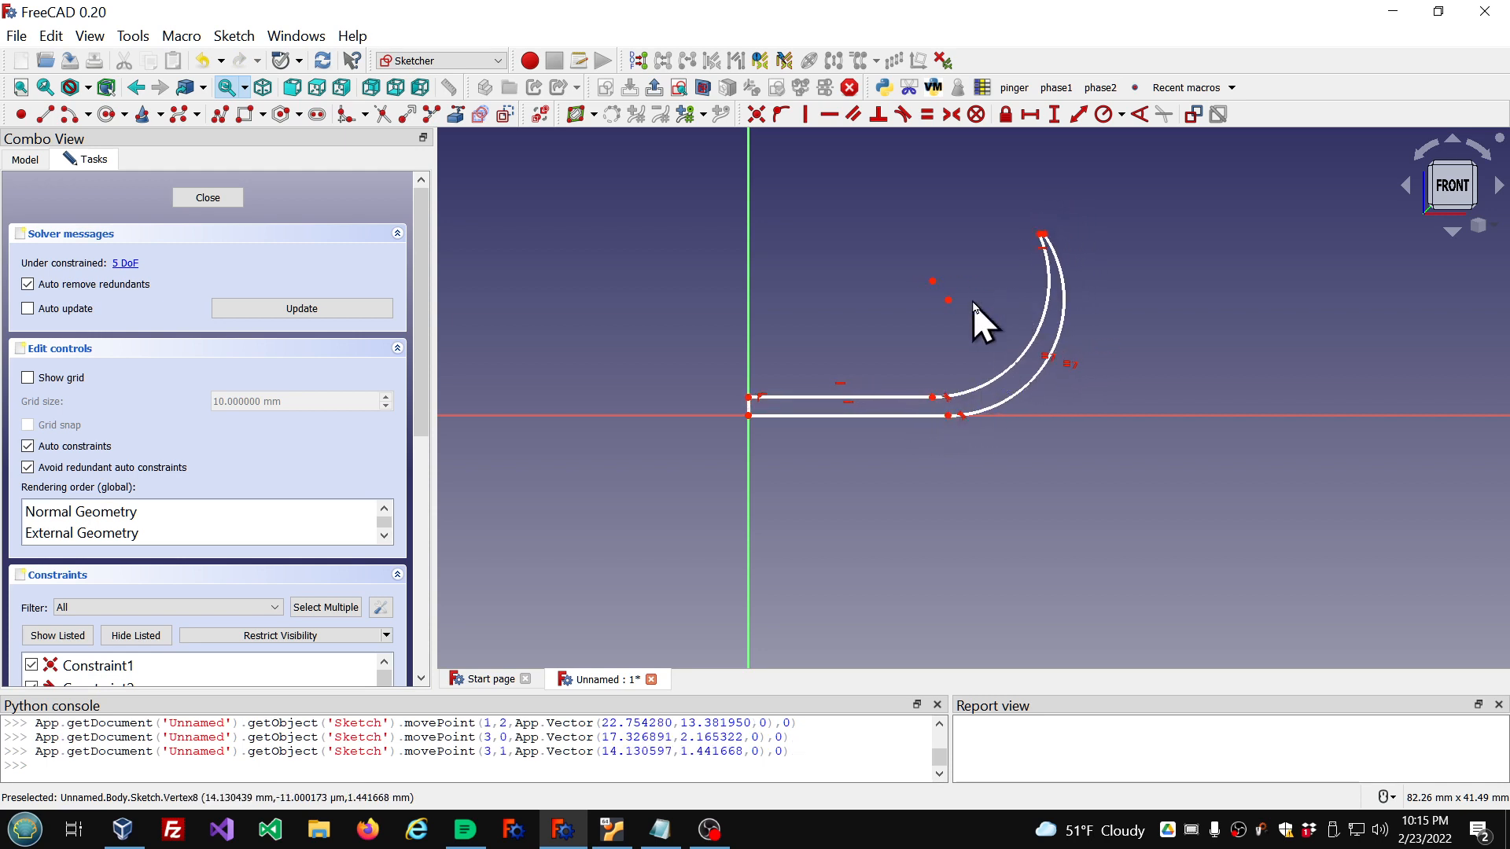
Step: Delete the equal constraint between the two arcs and move the inner arc's upper end to about (20.7, 13.9)
click(1055, 357)
key(Delete)
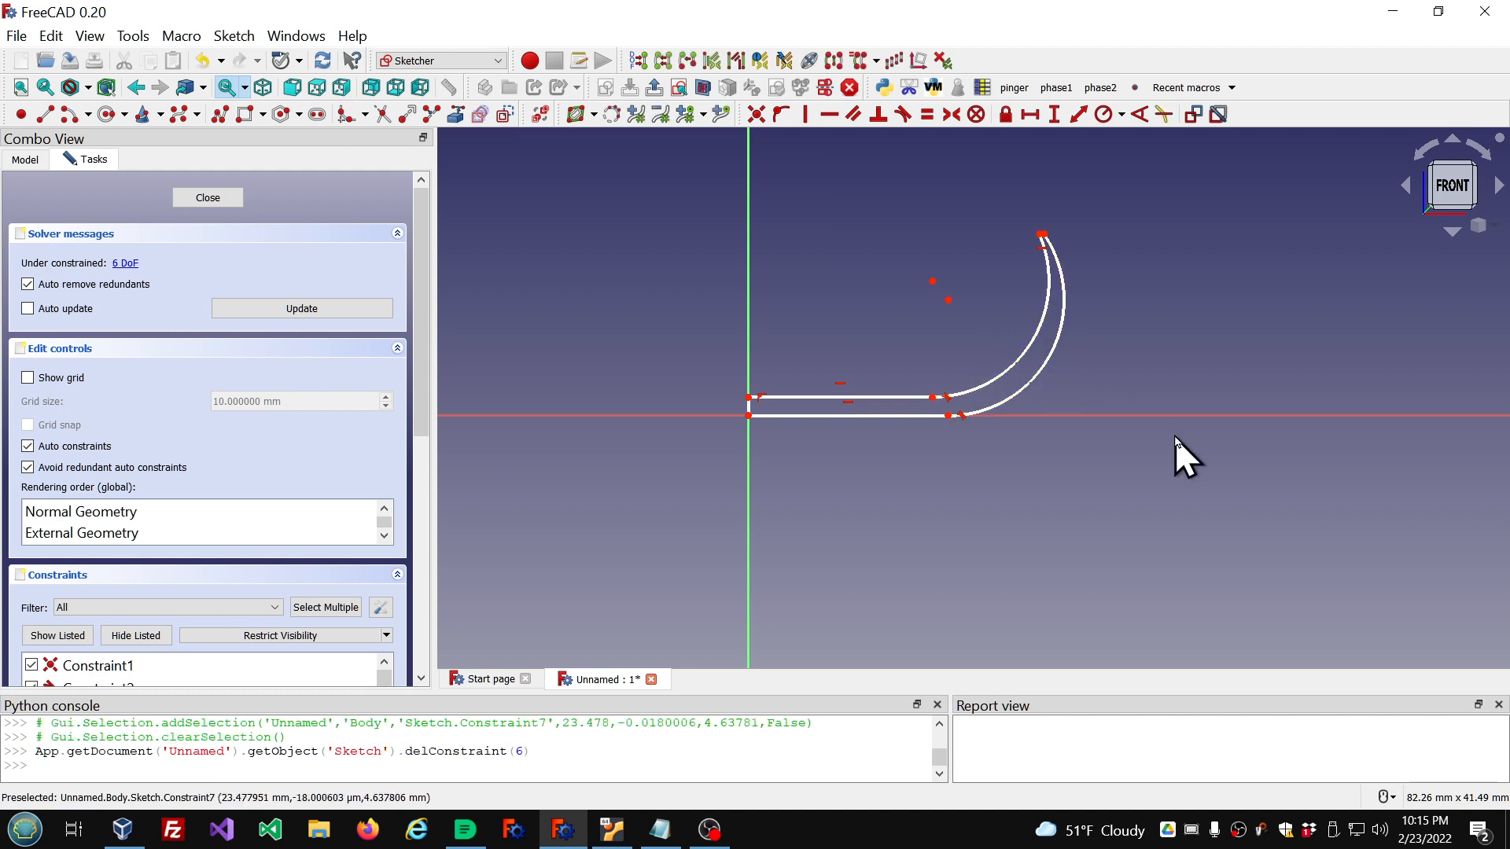
drag(1039, 235, 1020, 236)
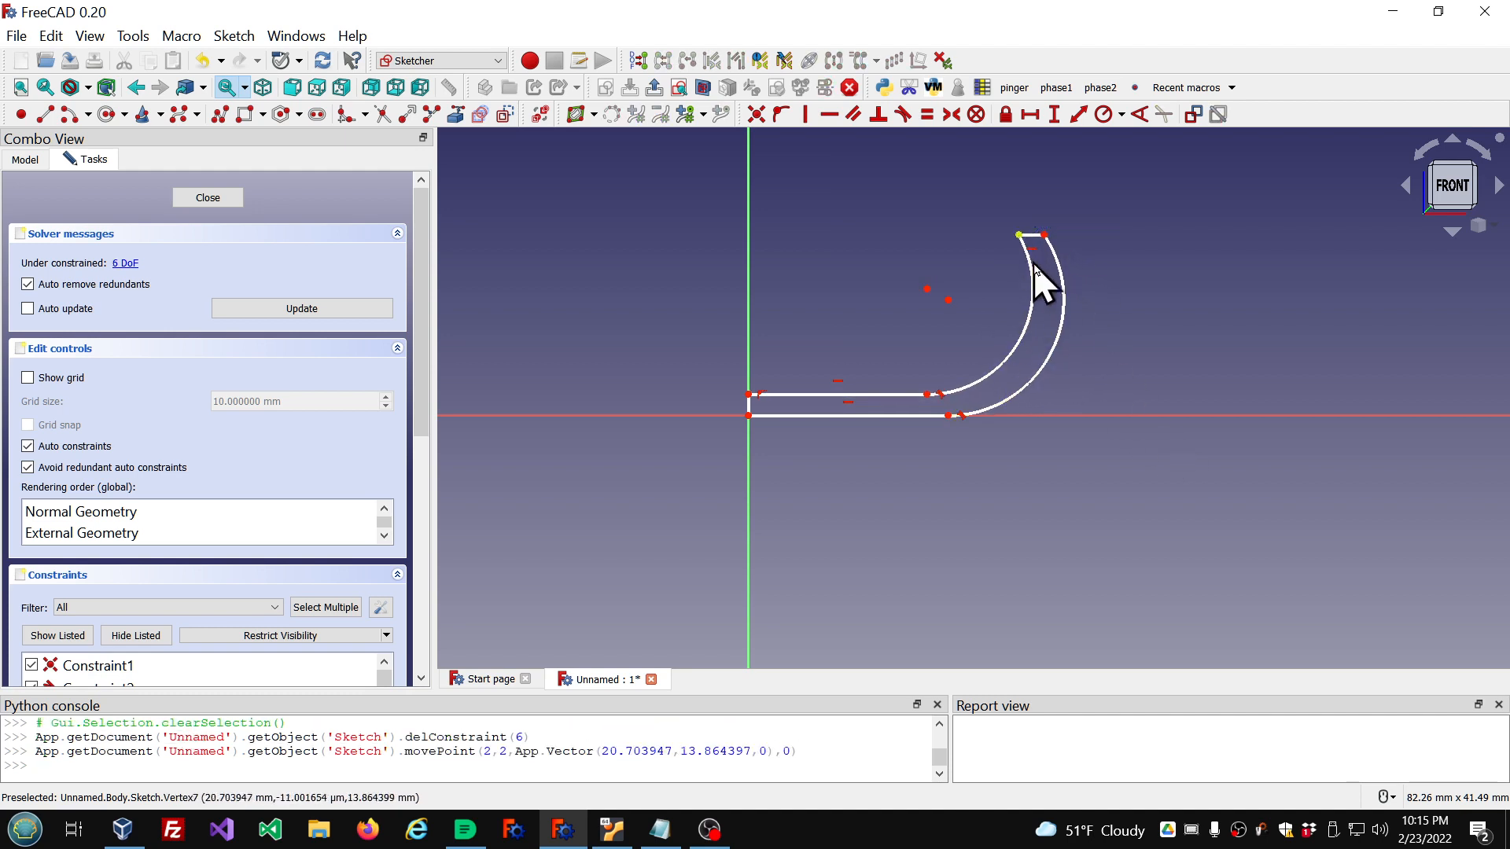
Step: Set the short rim line's horizontal length to 2 mm and place its dimension label clear of the profile
click(1033, 235)
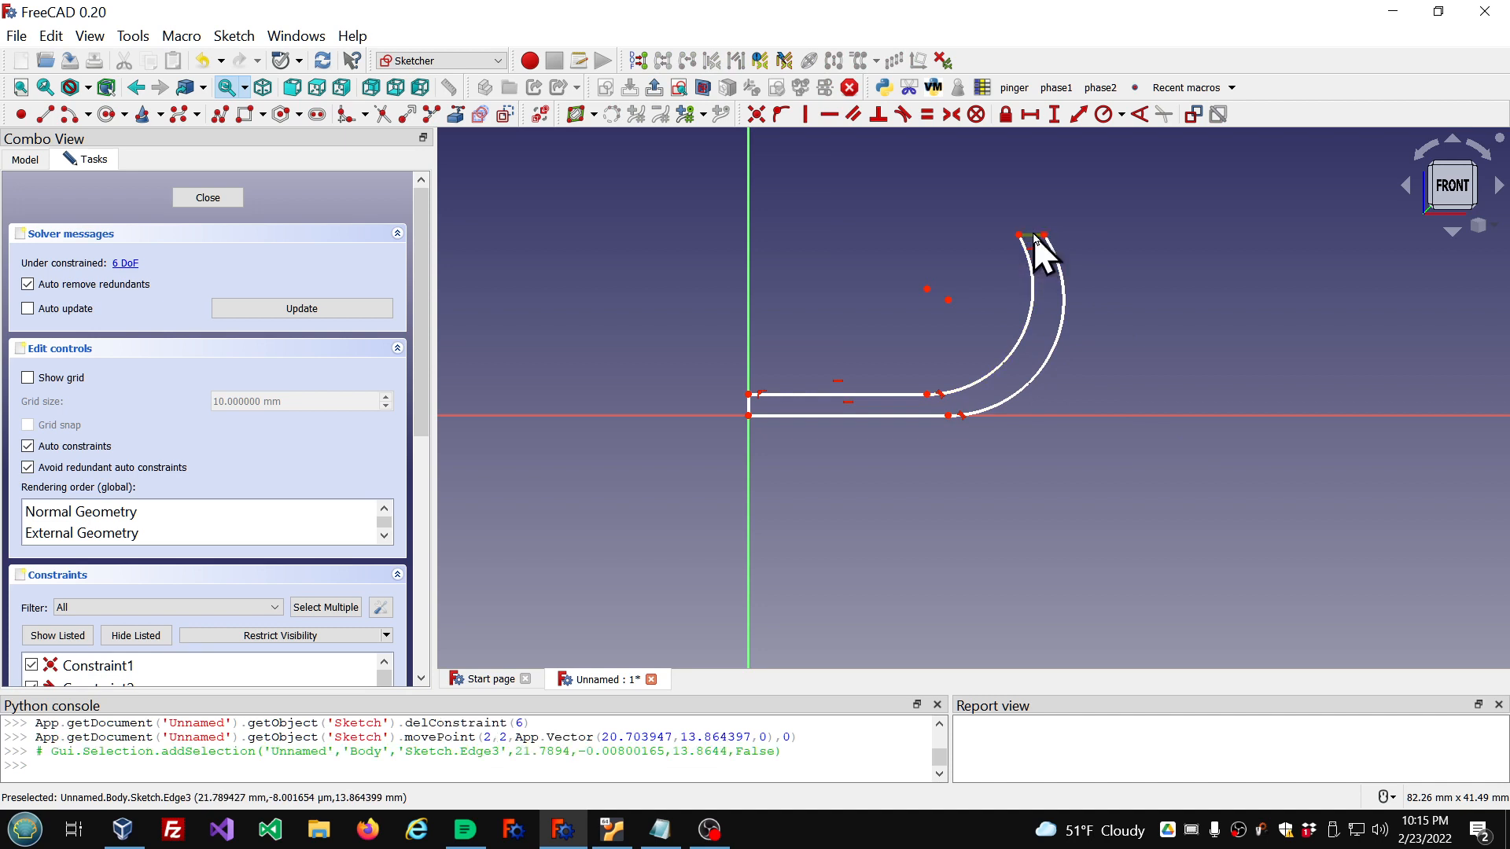
click(1029, 115)
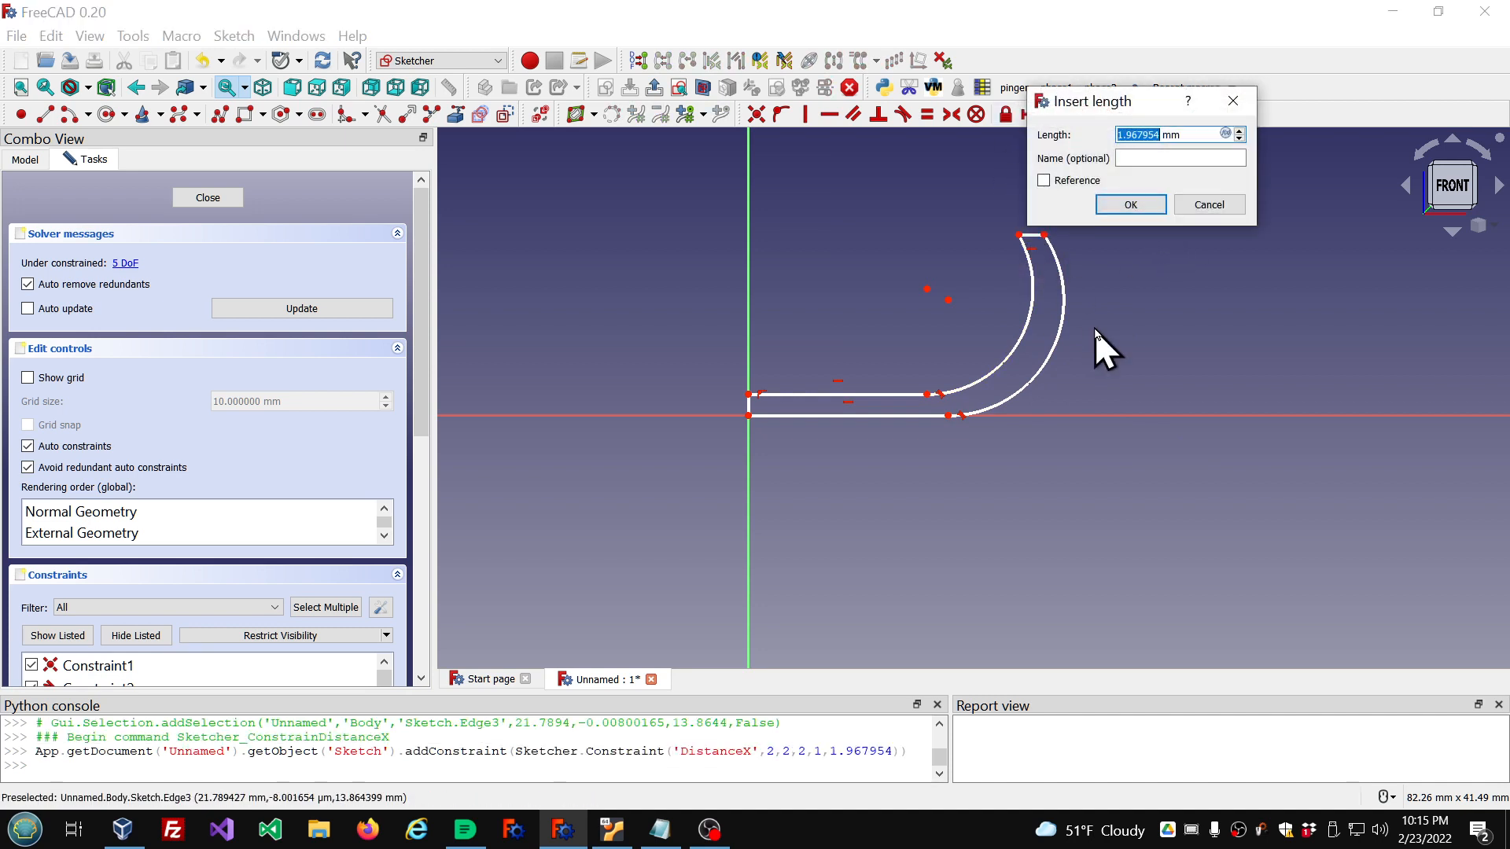
text(2)
key(Return)
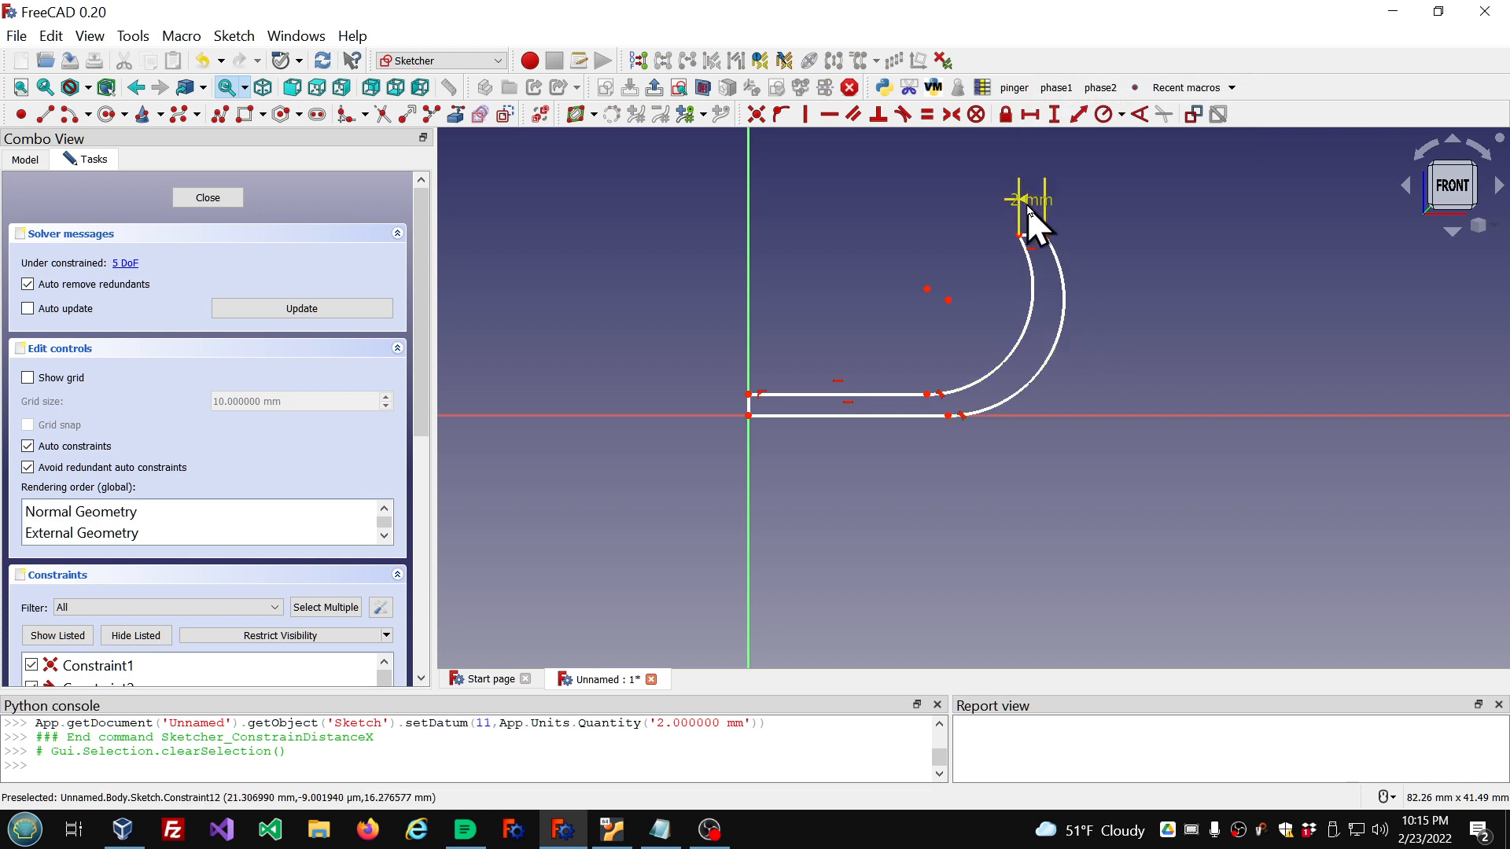
drag(1027, 206, 1228, 184)
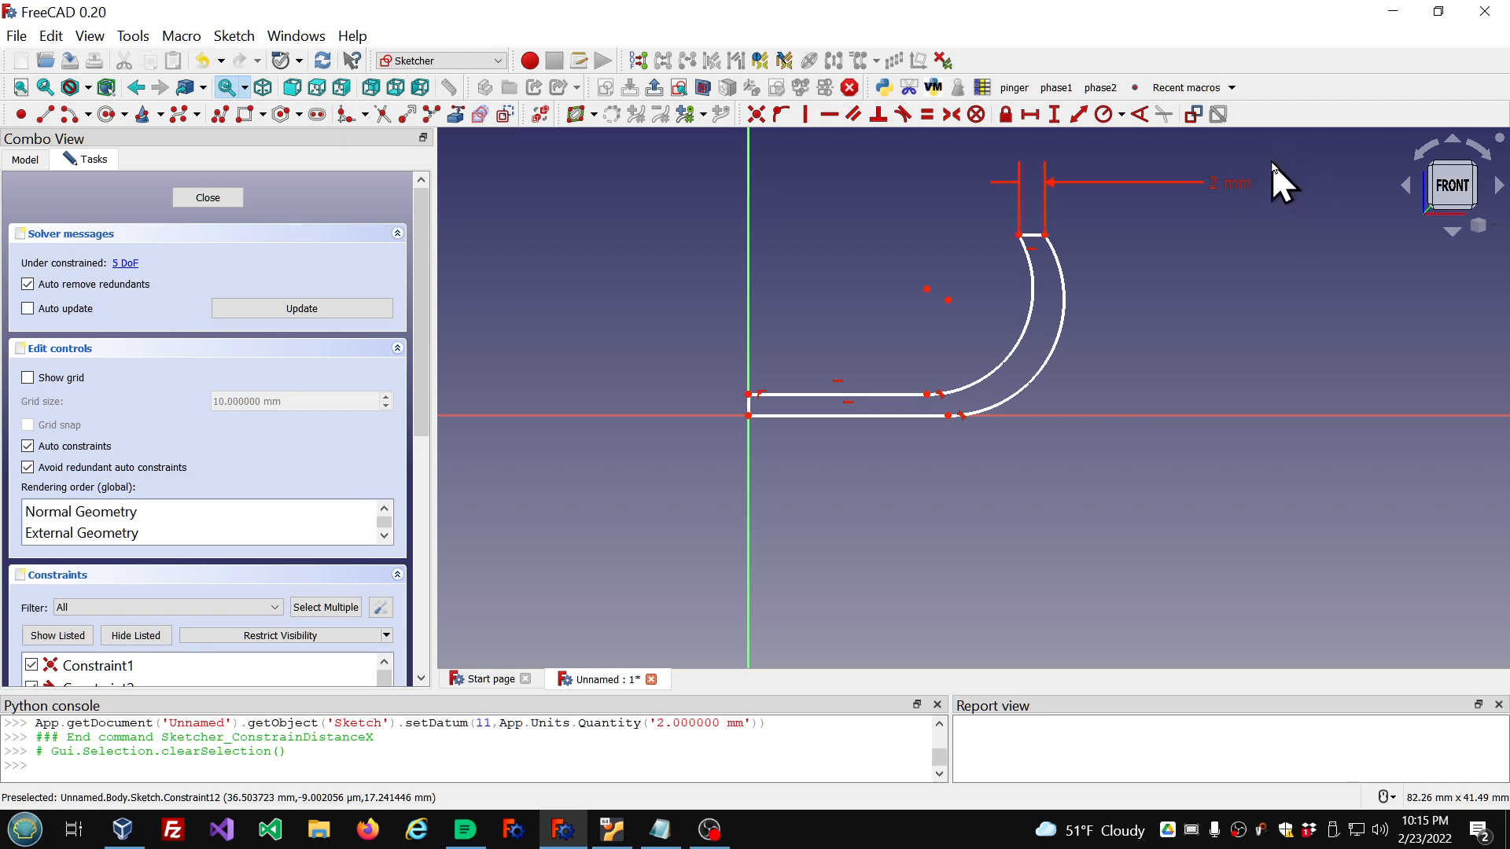
Step: Align the lower ends of the outer and inner arcs with a vertical constraint
click(948, 416)
click(927, 395)
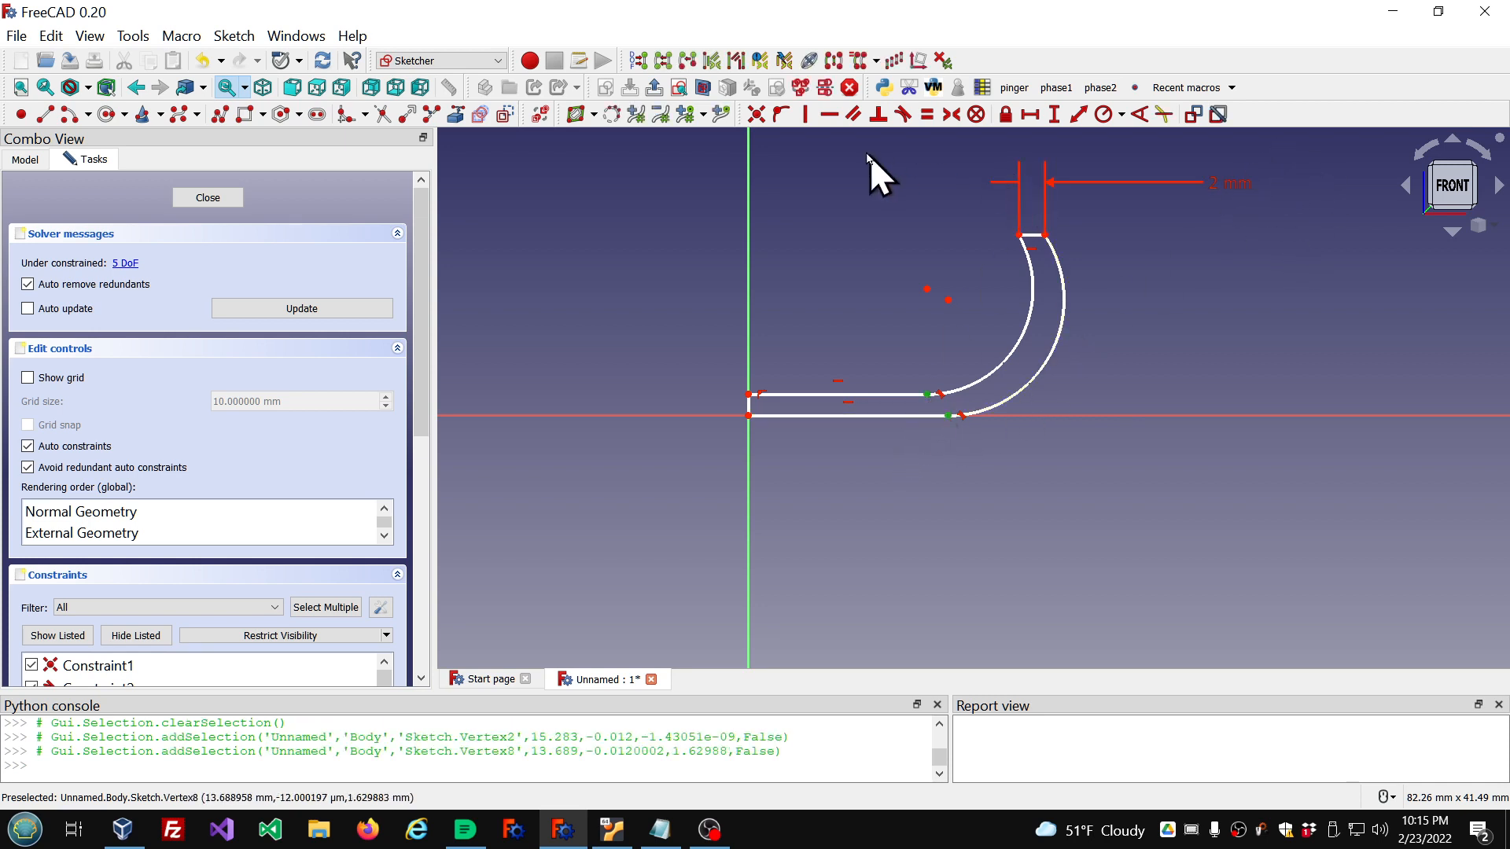
click(801, 119)
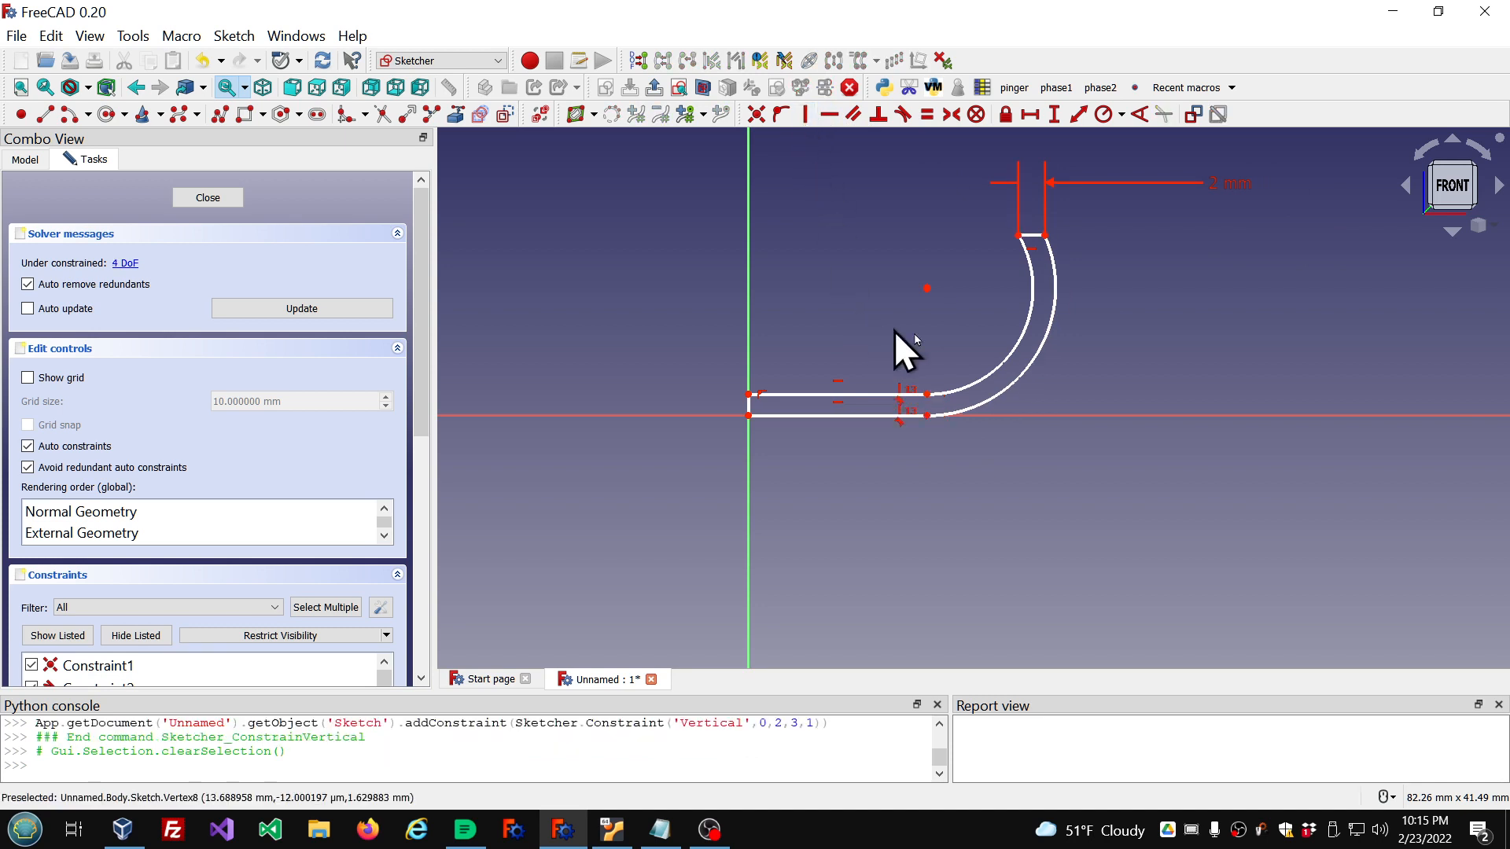
Step: Move the arcs' common centre to about (12.9, 9.1) and close the sketch
click(1026, 329)
mouse_move(925, 290)
mouse_down()
mouse_move(898, 294)
mouse_move(916, 297)
mouse_up()
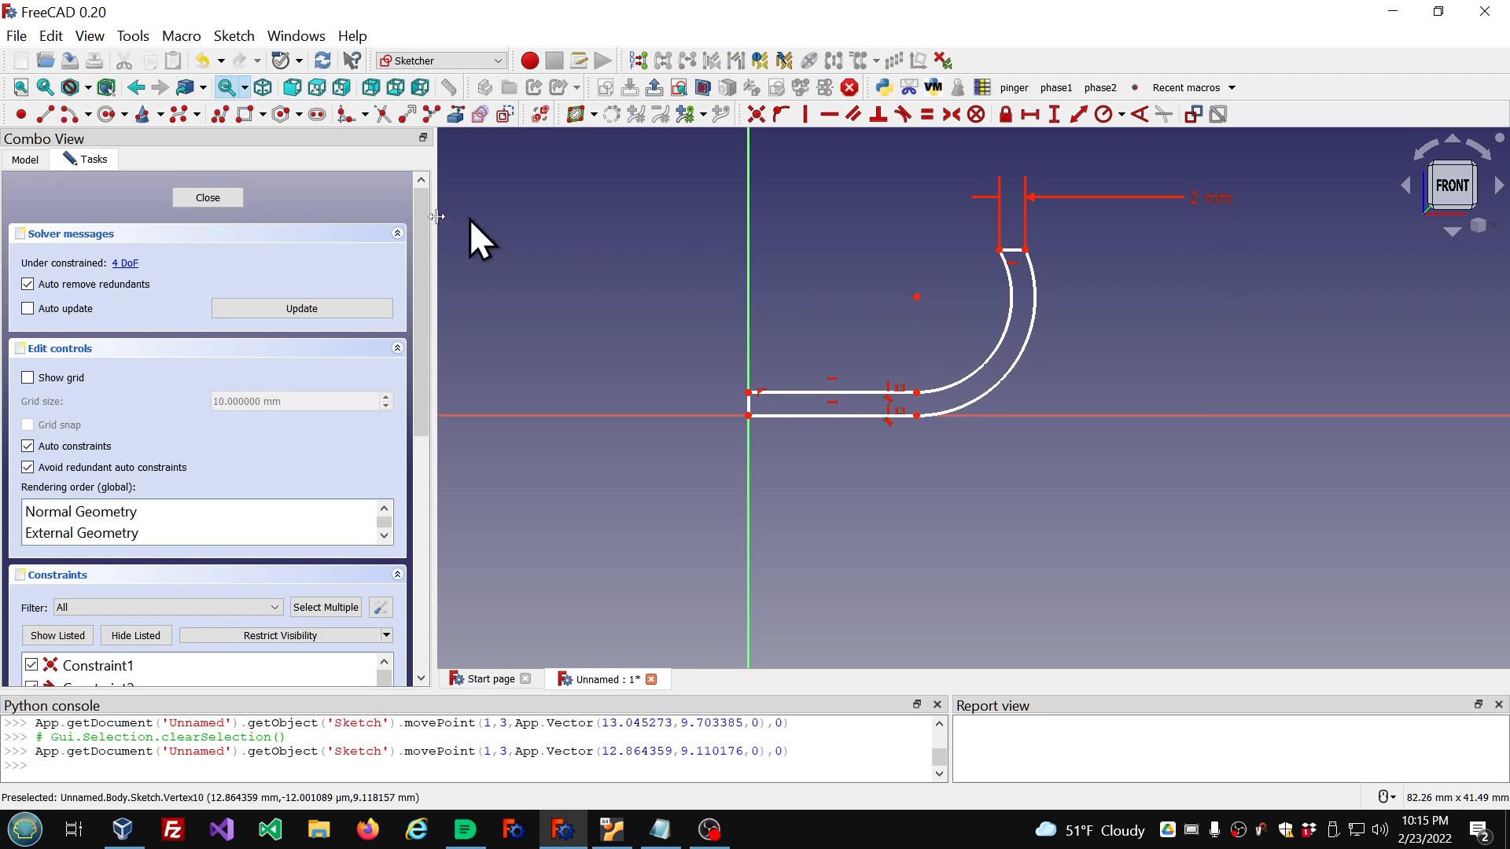
click(207, 198)
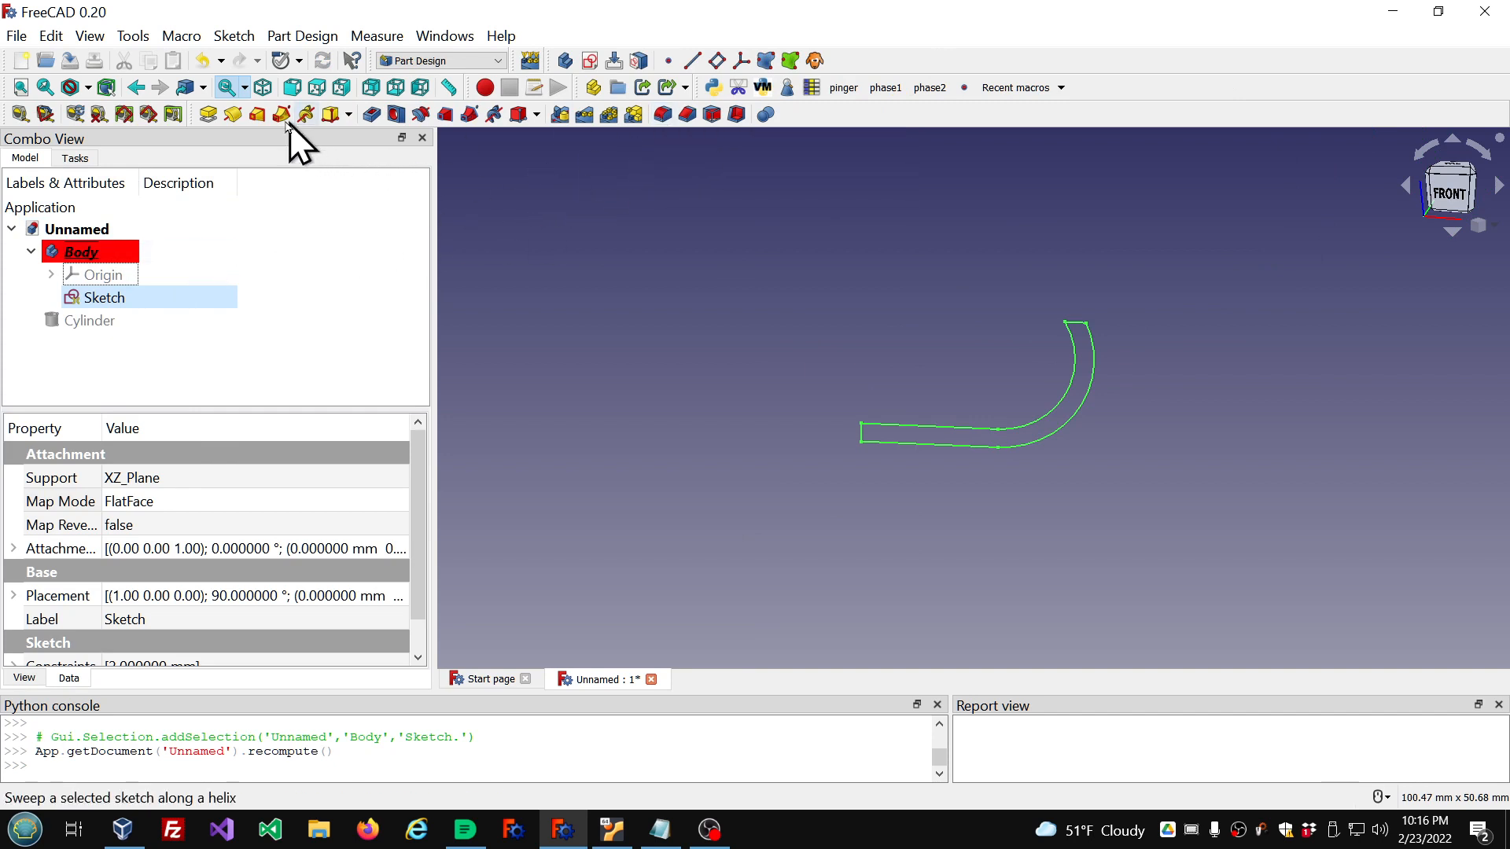
Step: Revolve the profile sketch 360° about the vertical sketch axis
click(234, 116)
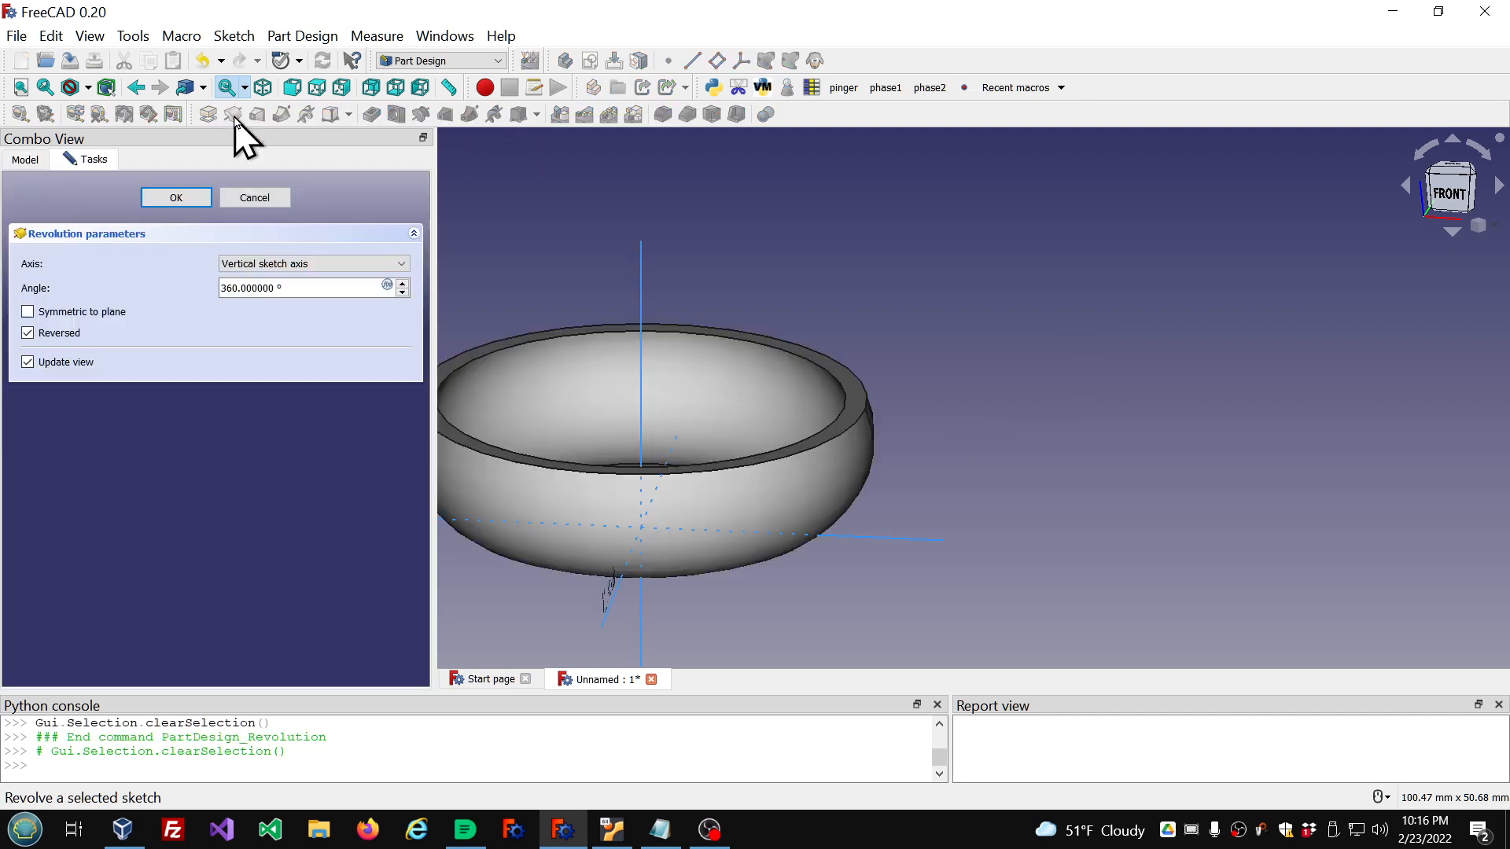
scroll(871, 249, down, 3)
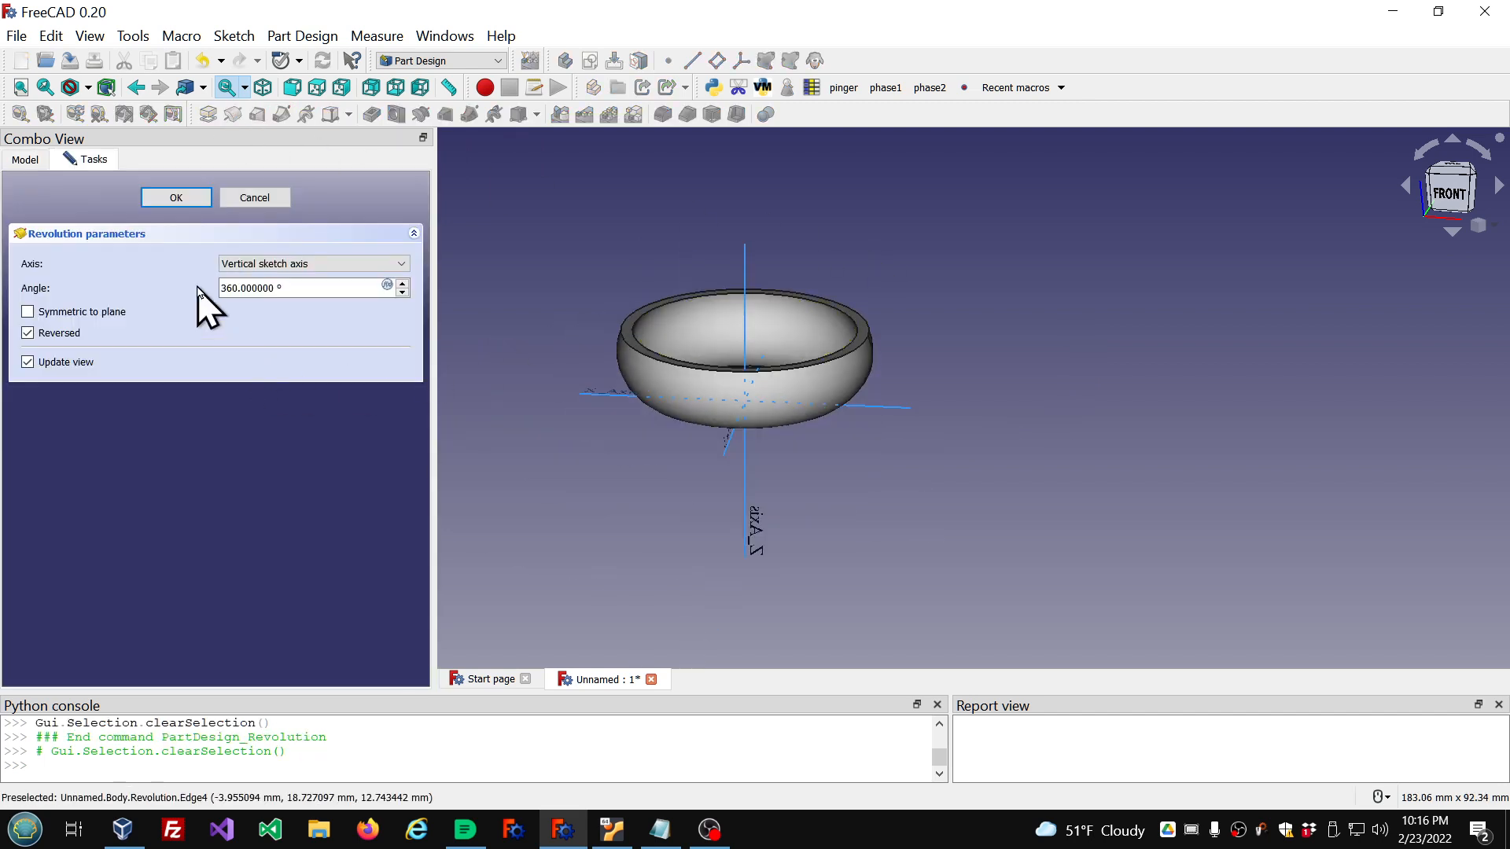
click(175, 198)
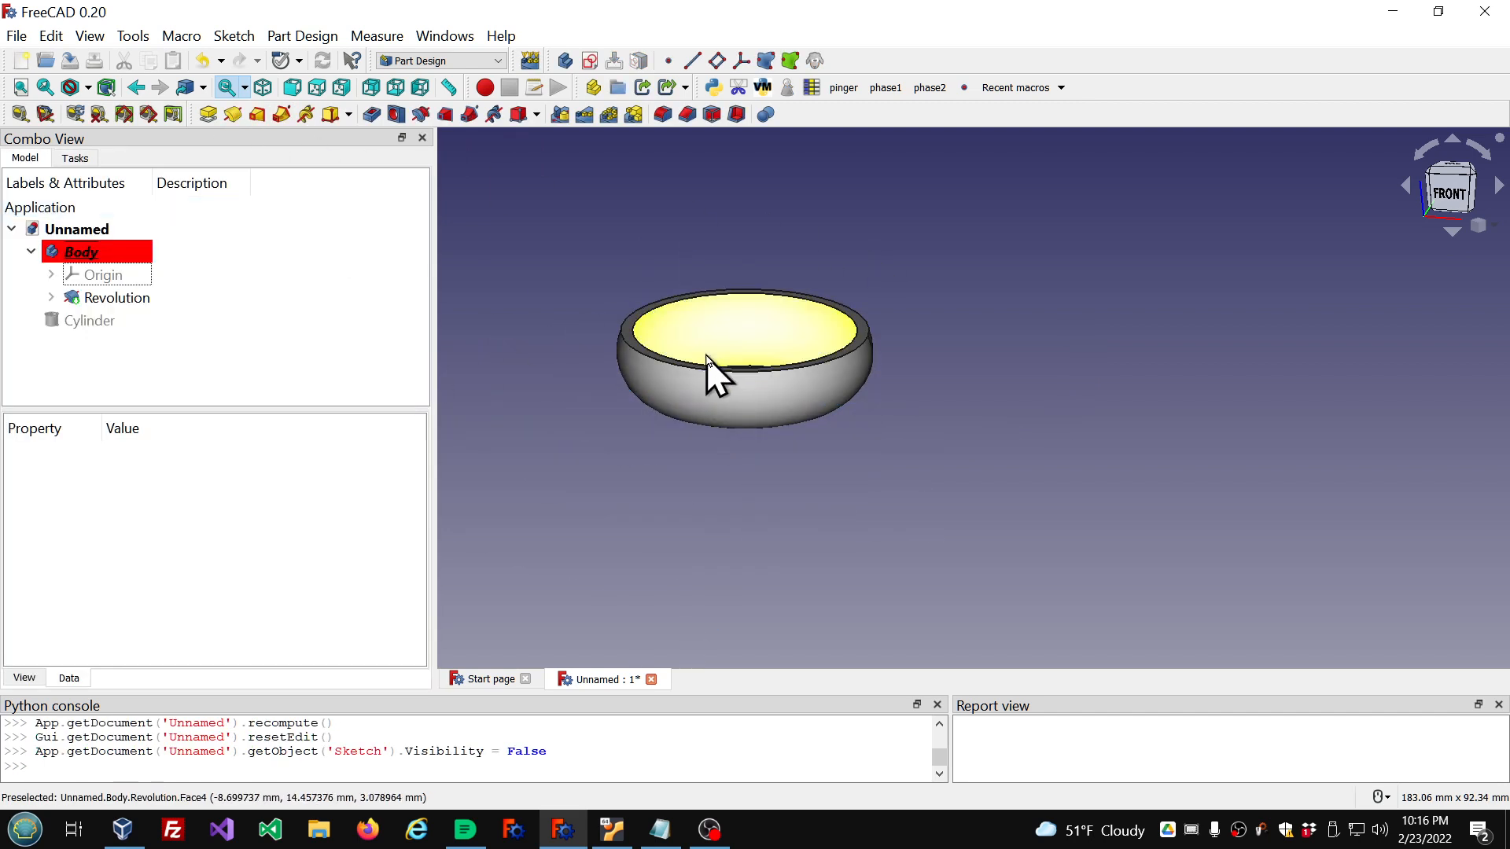
Step: Check the revolution's geometry for errors in the Part workbench and return to the Part Design workbench
scroll(927, 436, down, 2)
middle_drag(927, 436, 967, 421)
scroll(793, 413, up, 5)
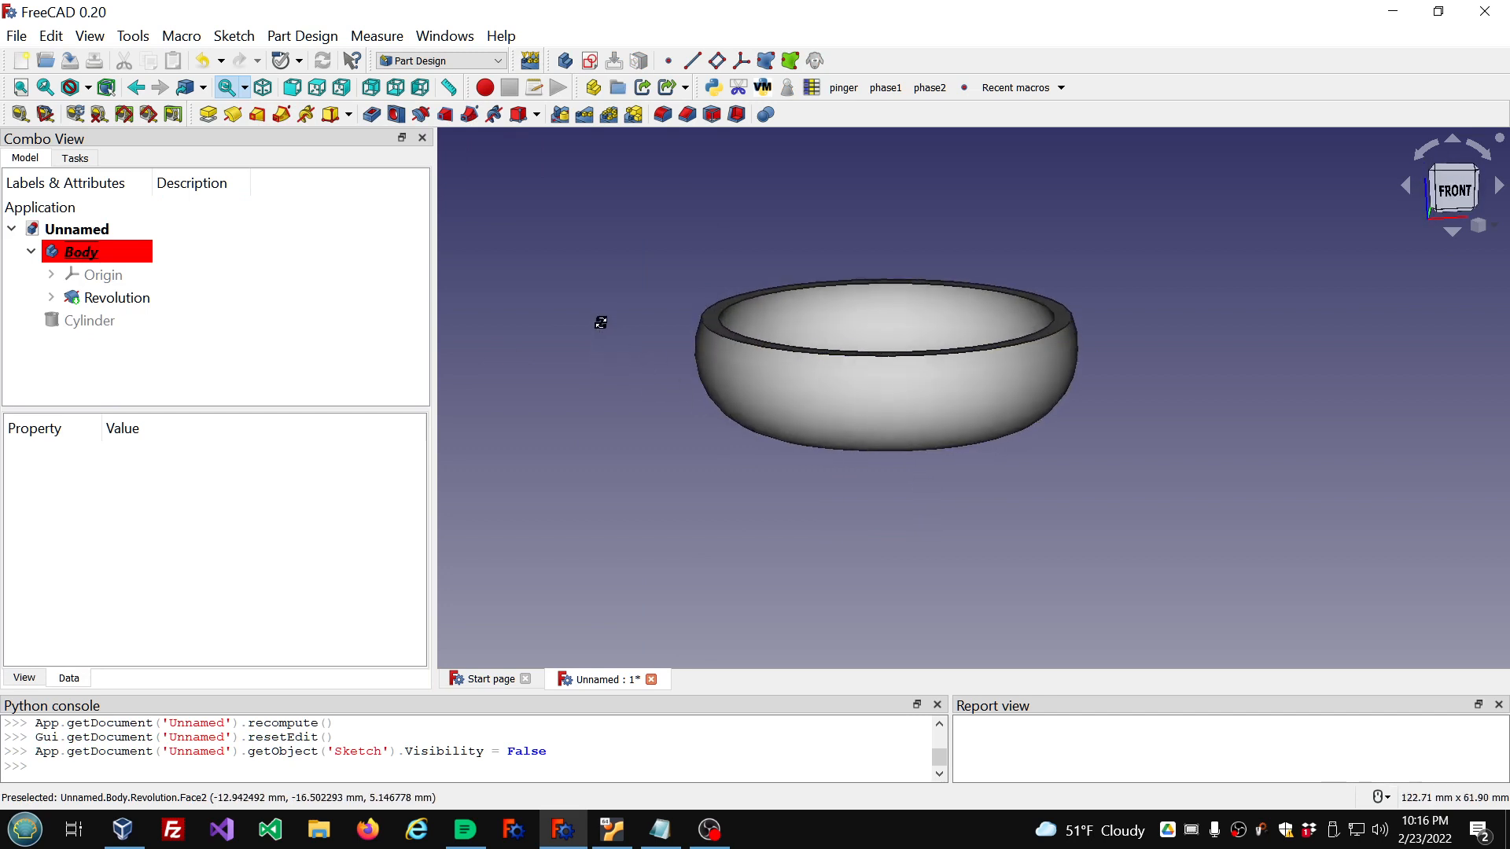
middle_drag(1011, 307, 1020, 293)
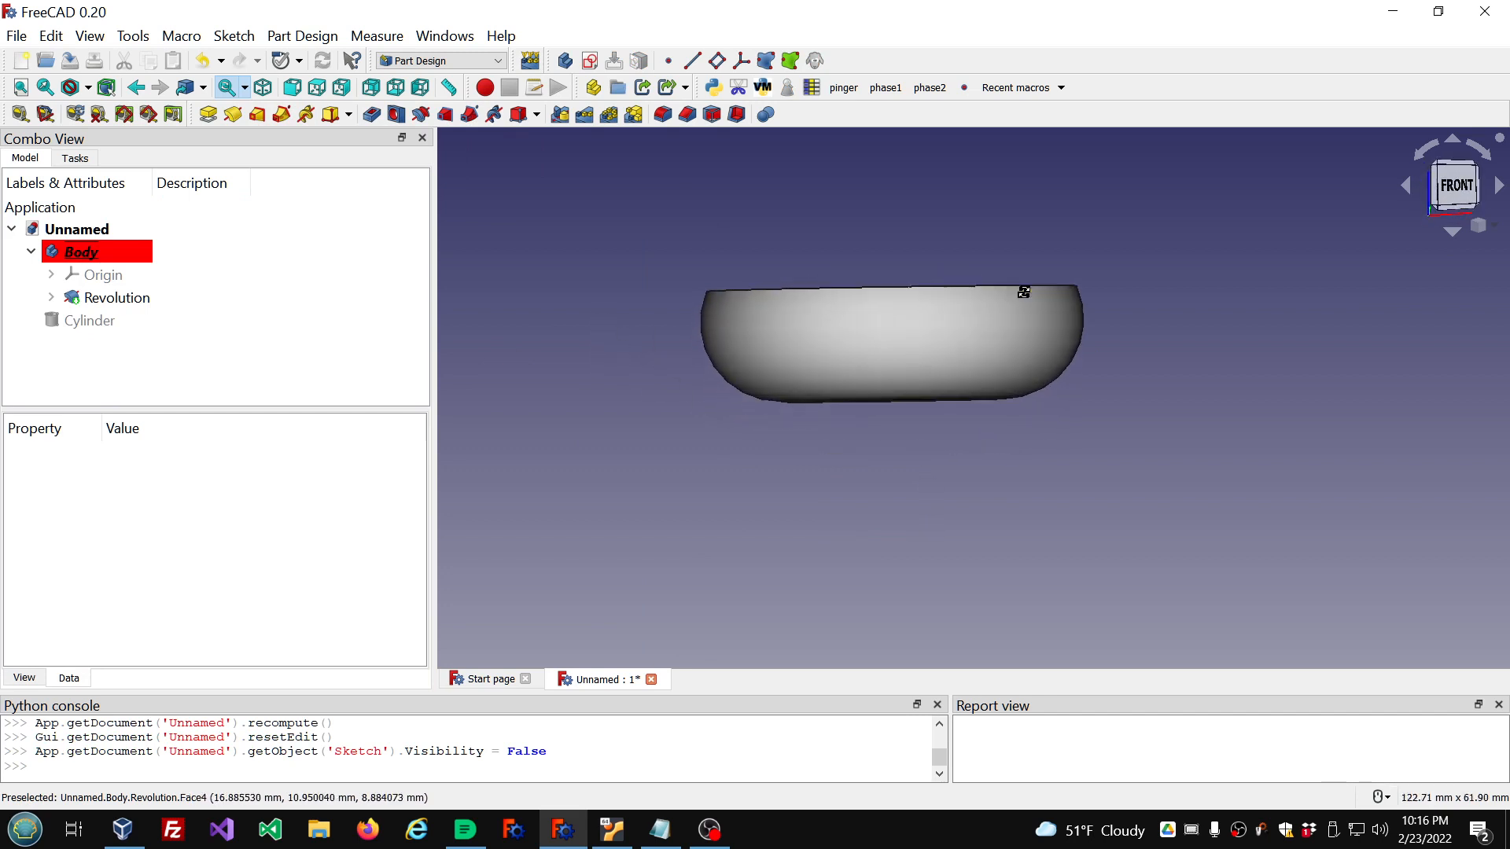
click(118, 299)
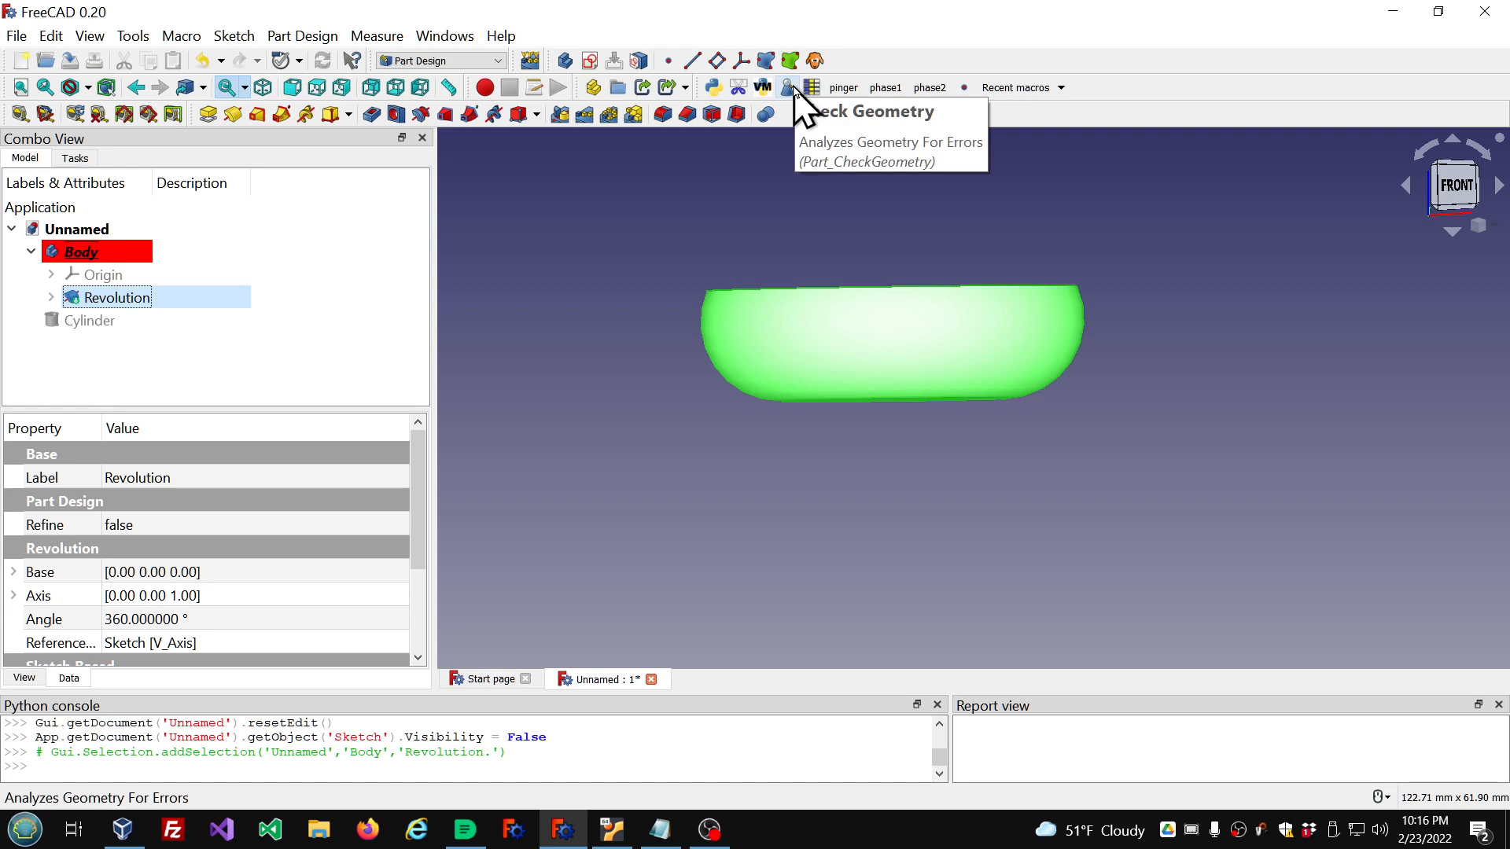
click(498, 61)
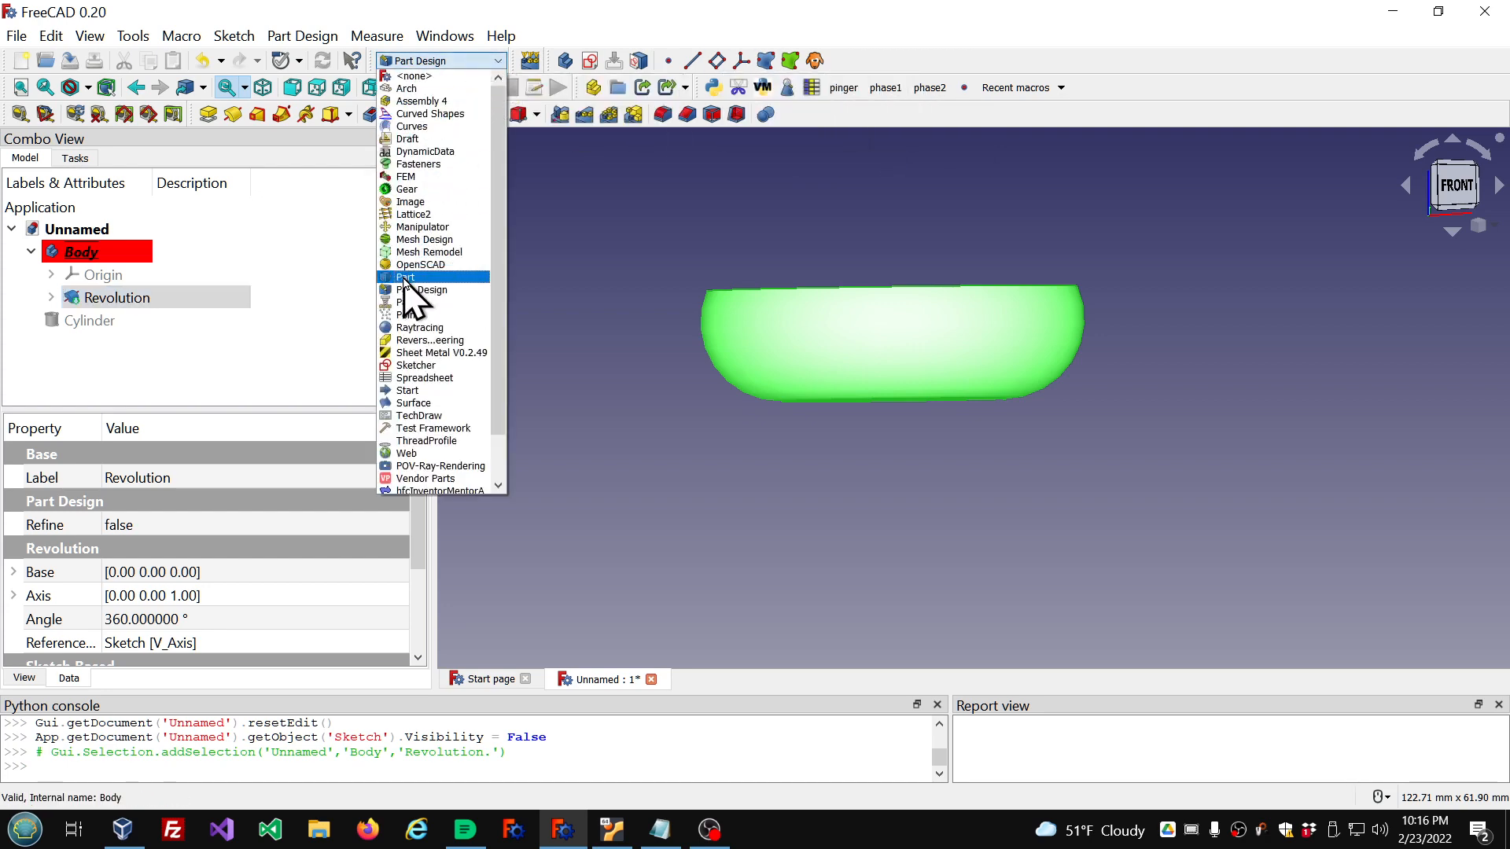
click(405, 278)
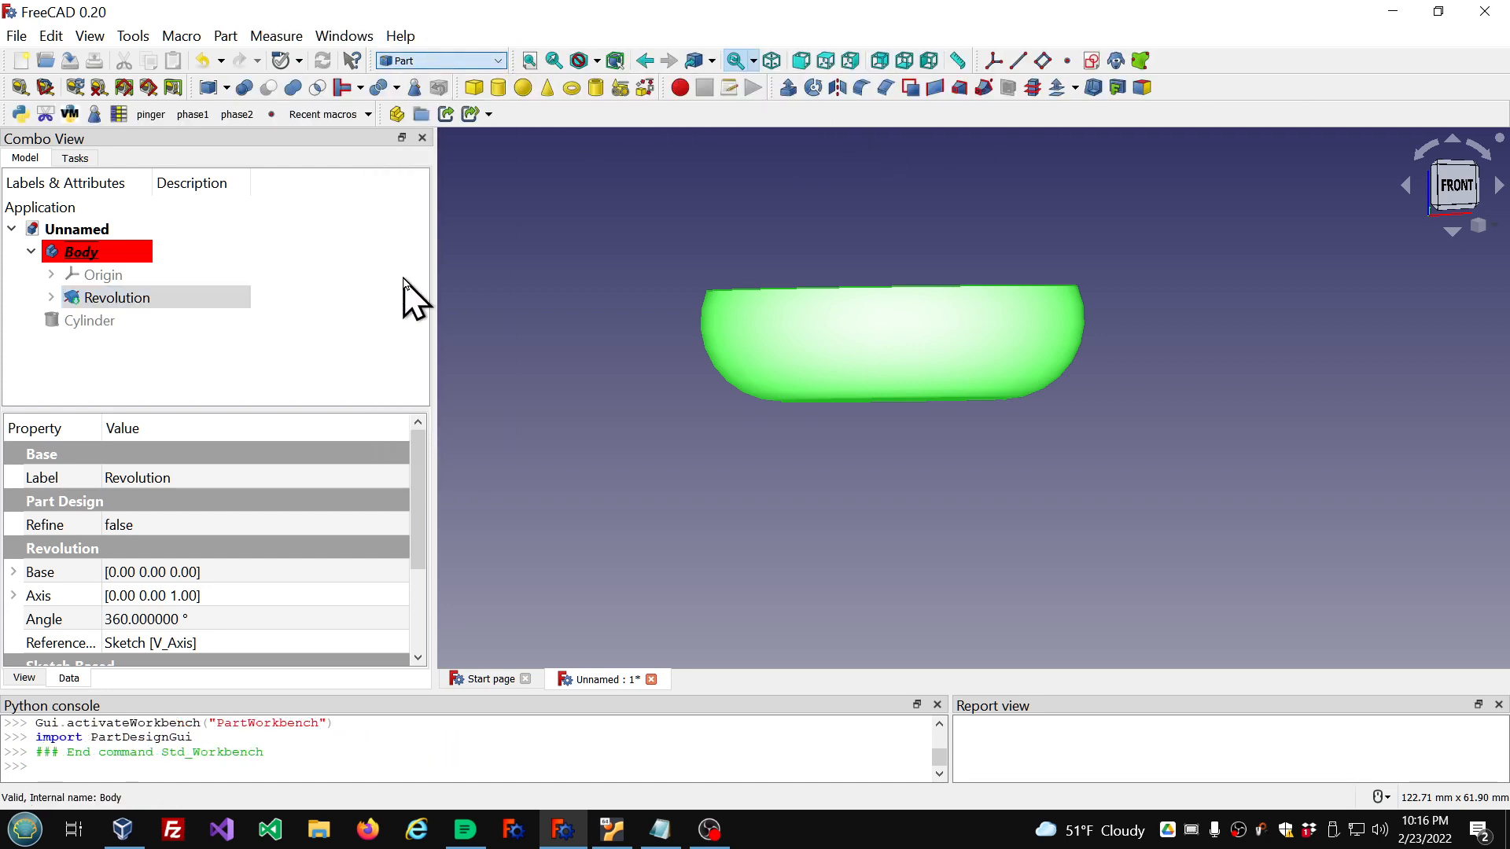
click(414, 93)
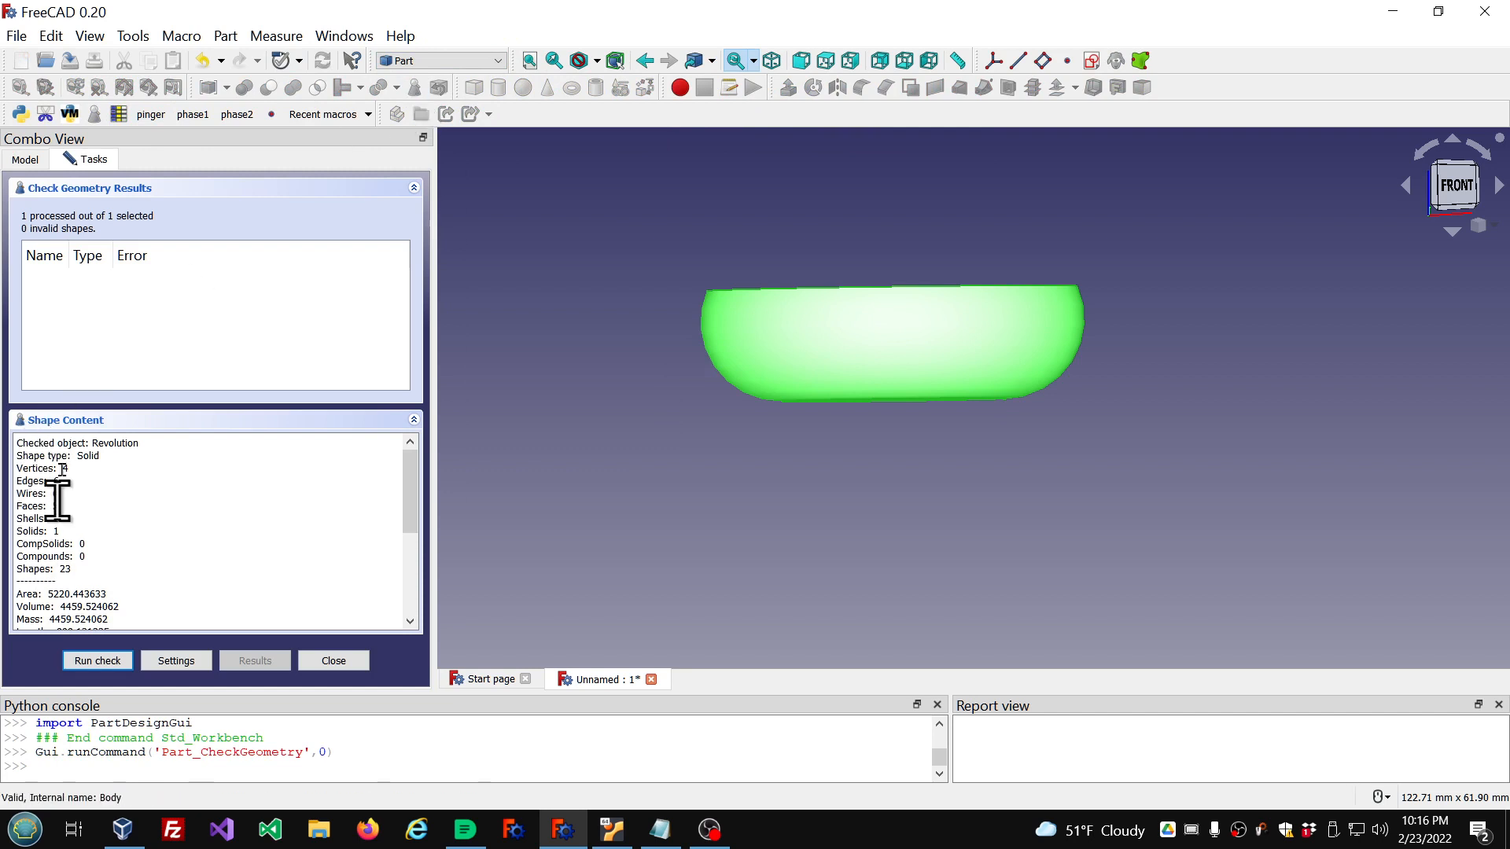
click(333, 661)
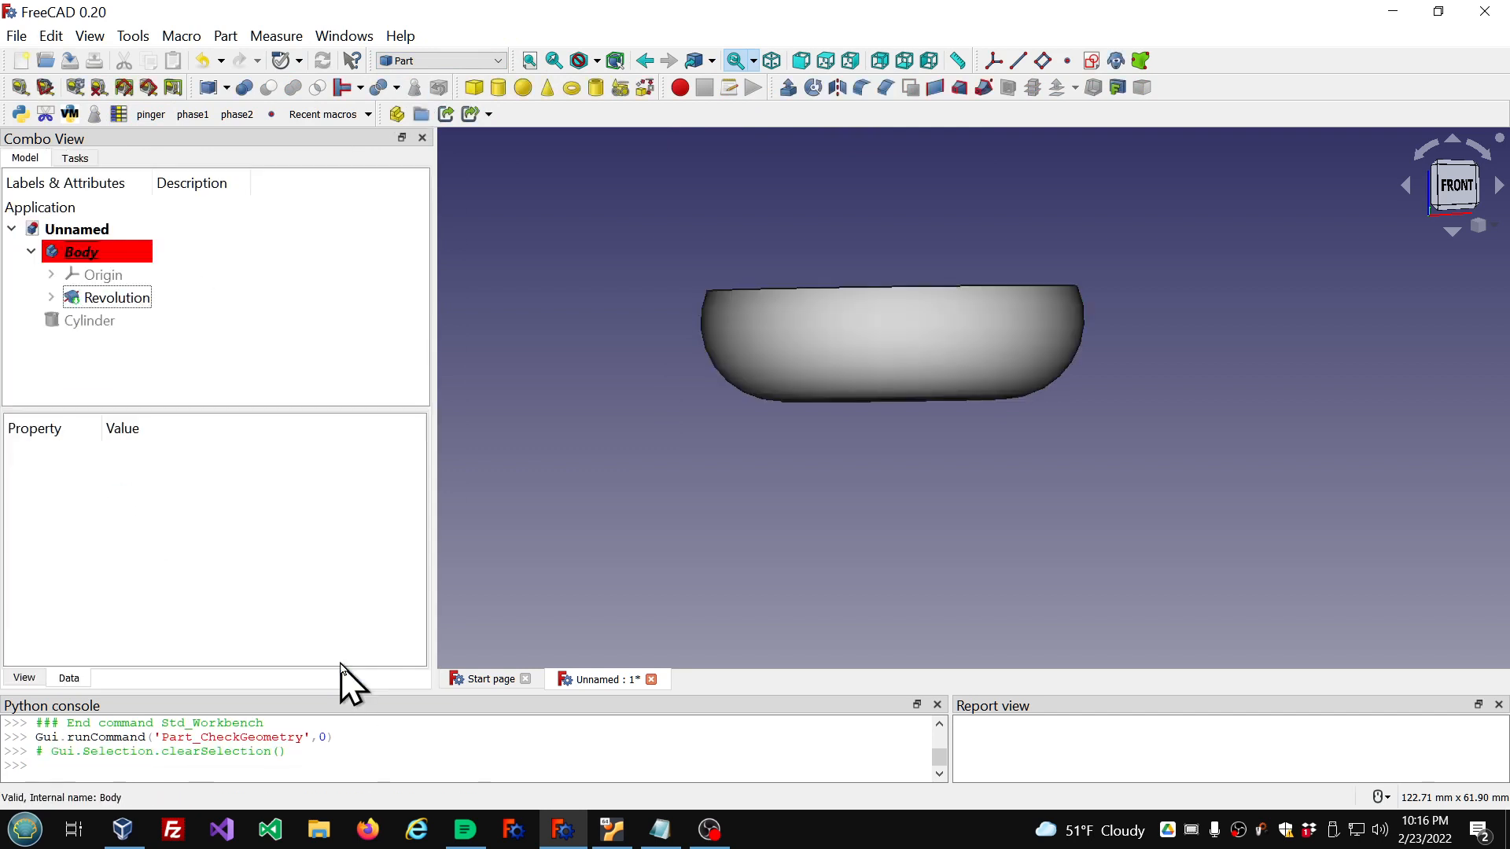
click(459, 61)
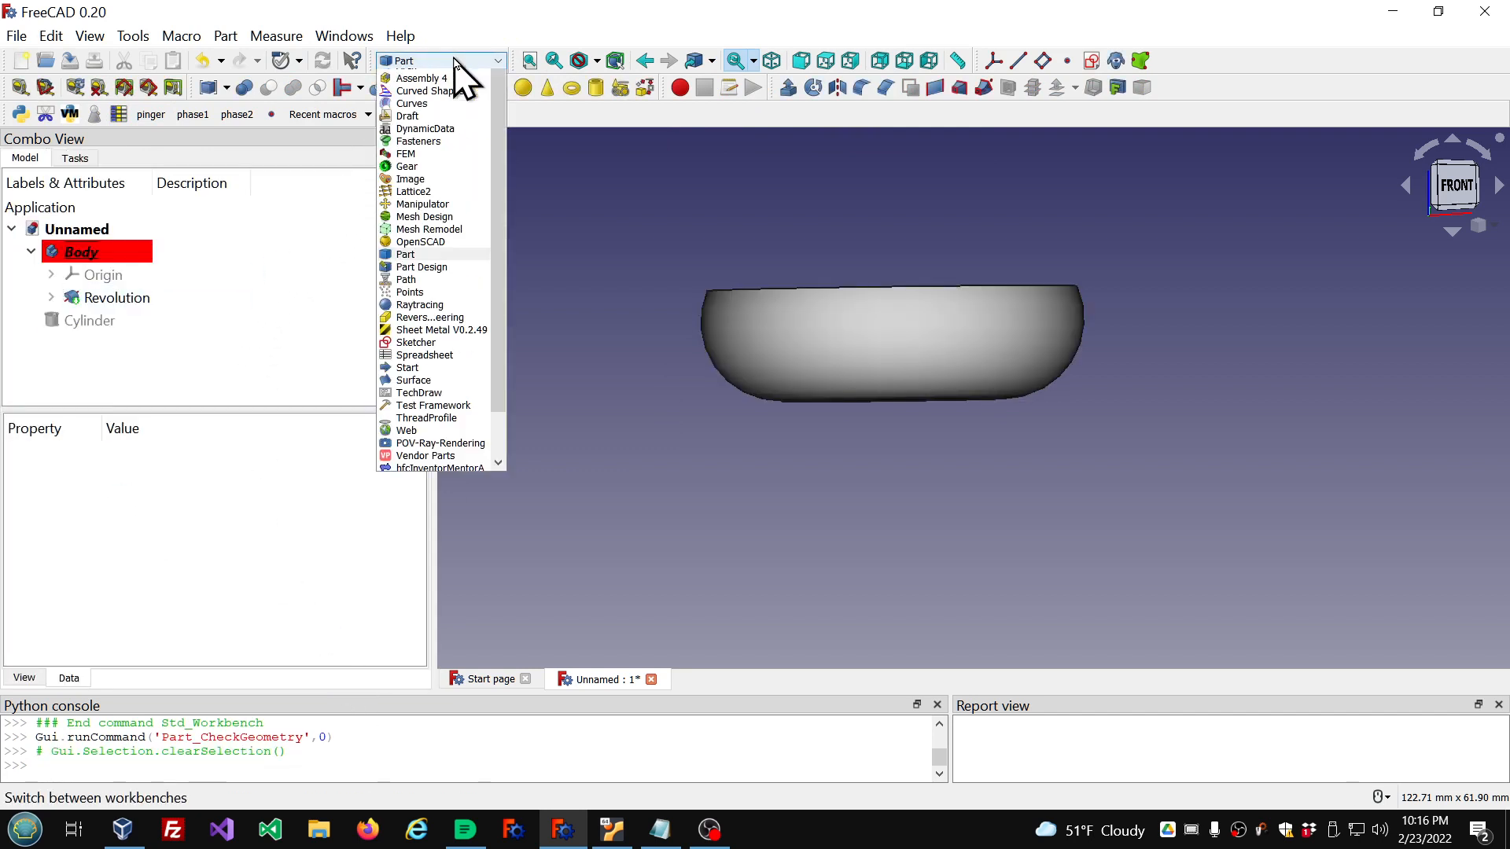
click(436, 294)
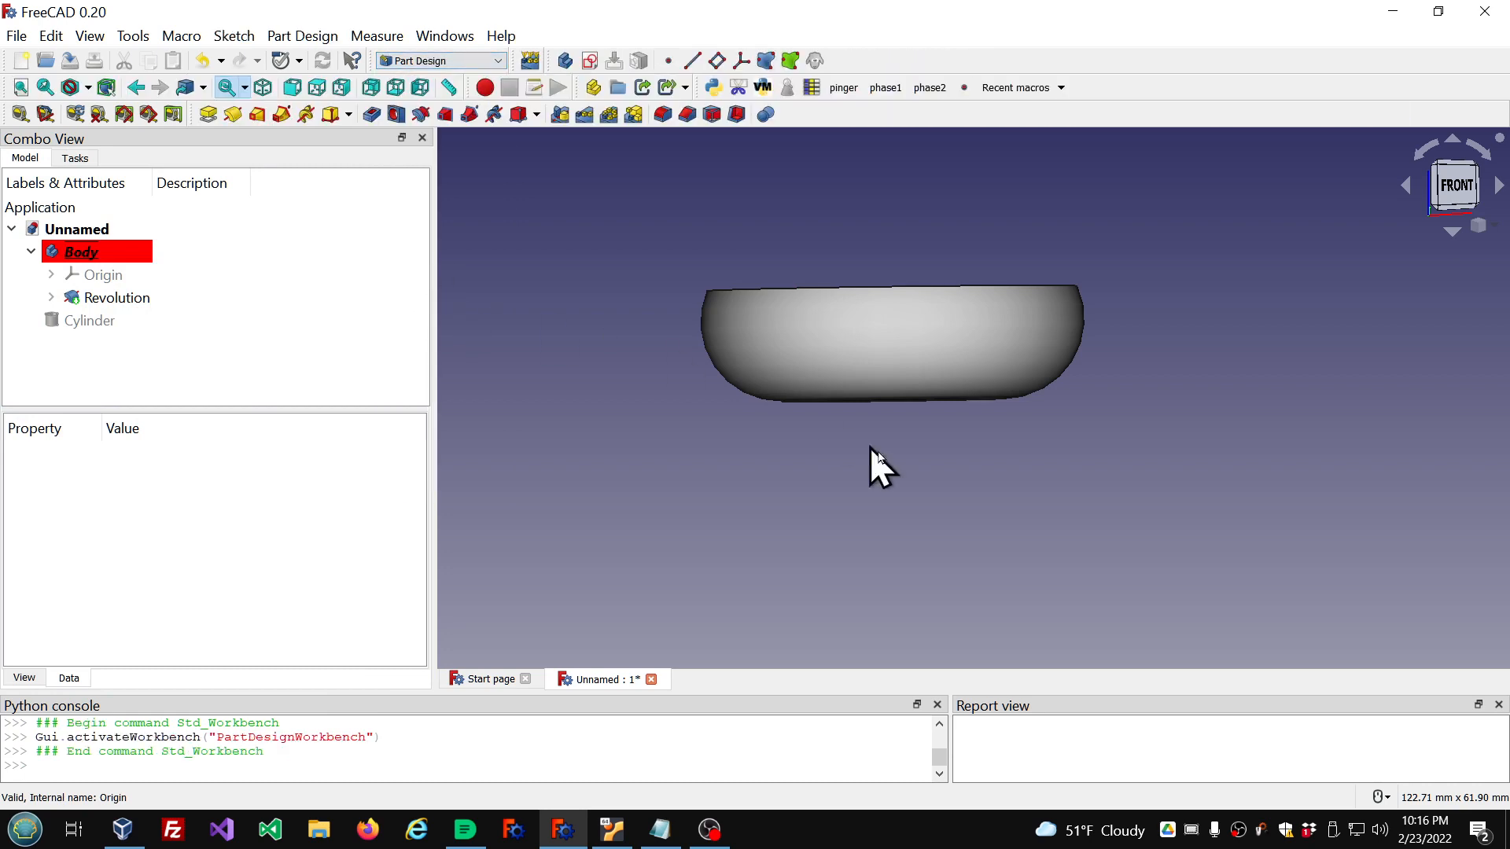
Step: Create a Sketch On Surface object on the bowl's outer curved face in the Curves workbench
click(499, 63)
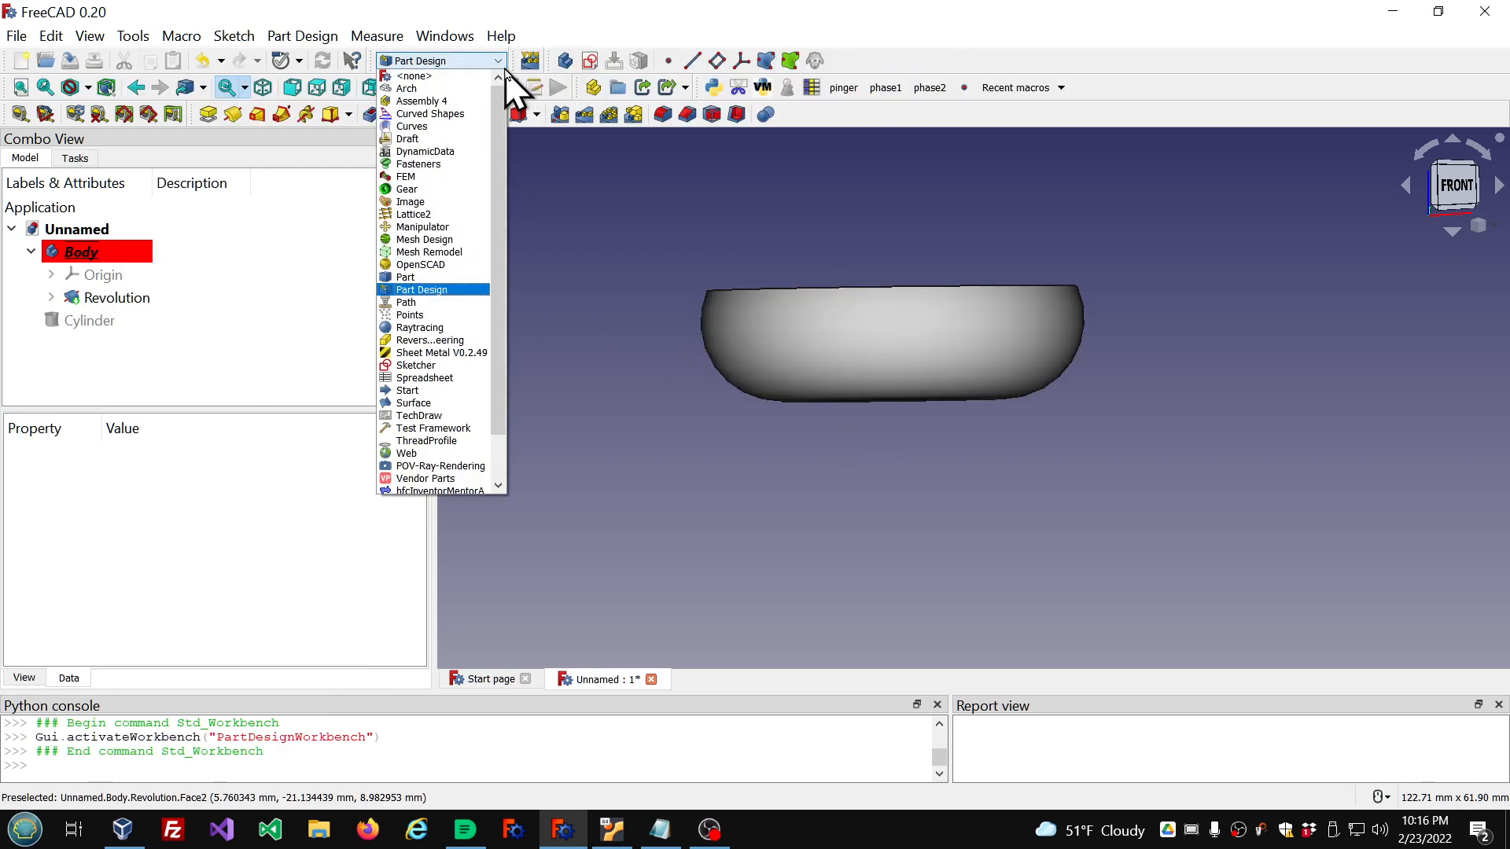
click(445, 127)
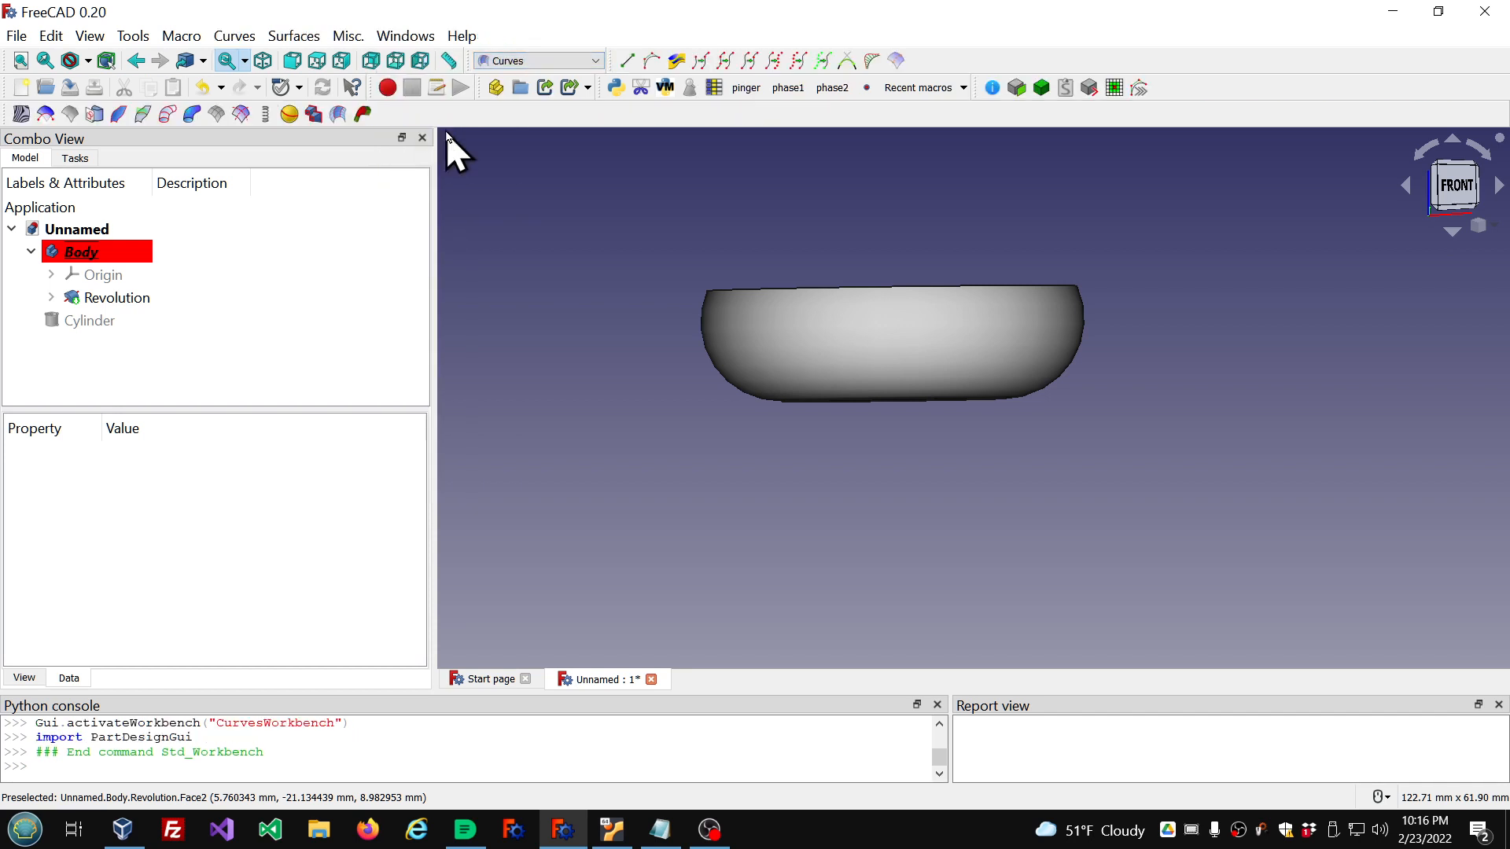
click(1029, 349)
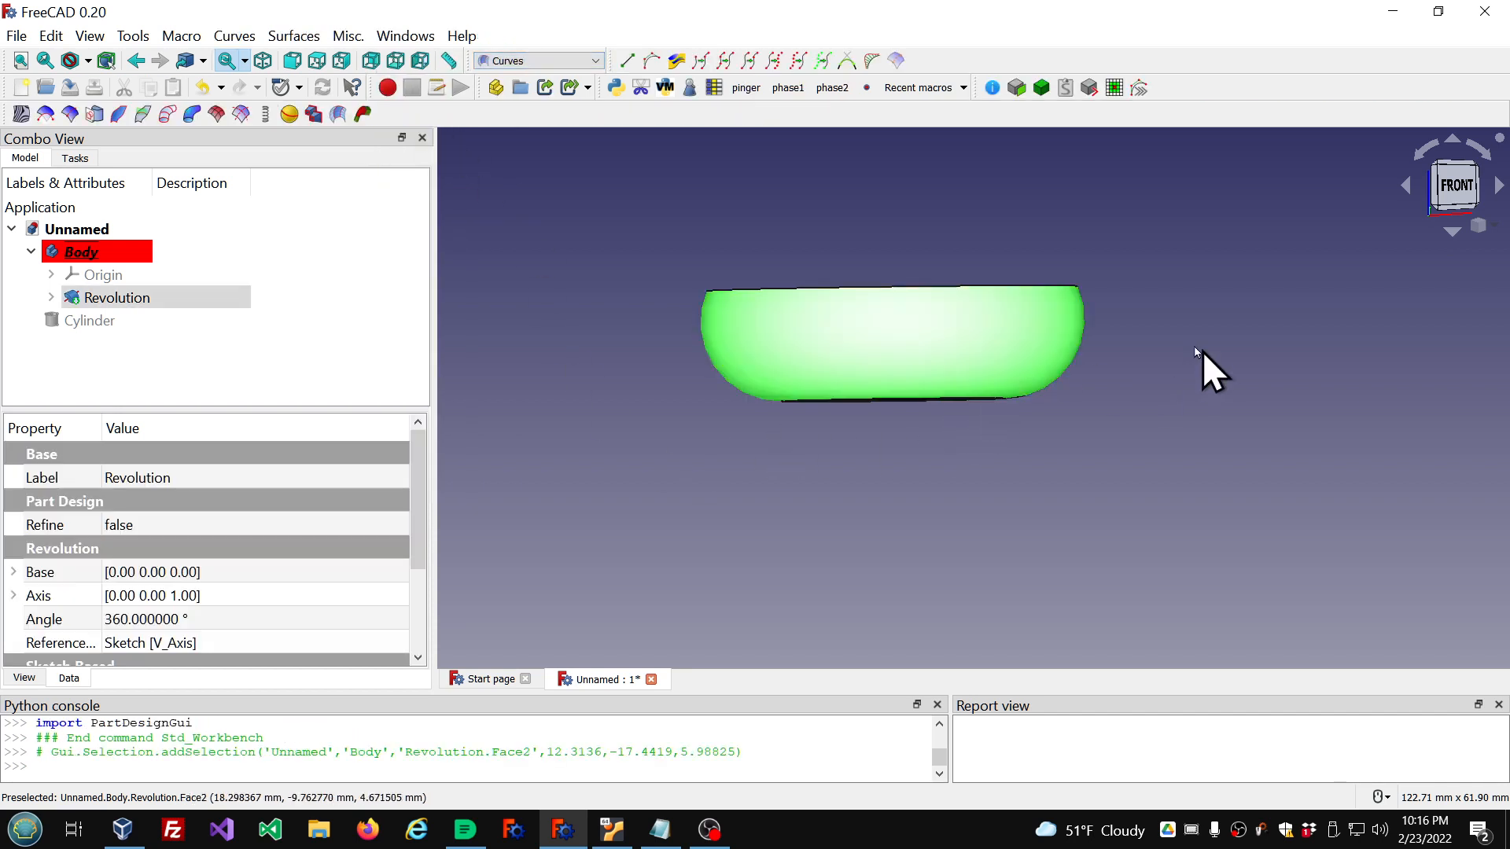
middle_drag(1201, 363, 1220, 335)
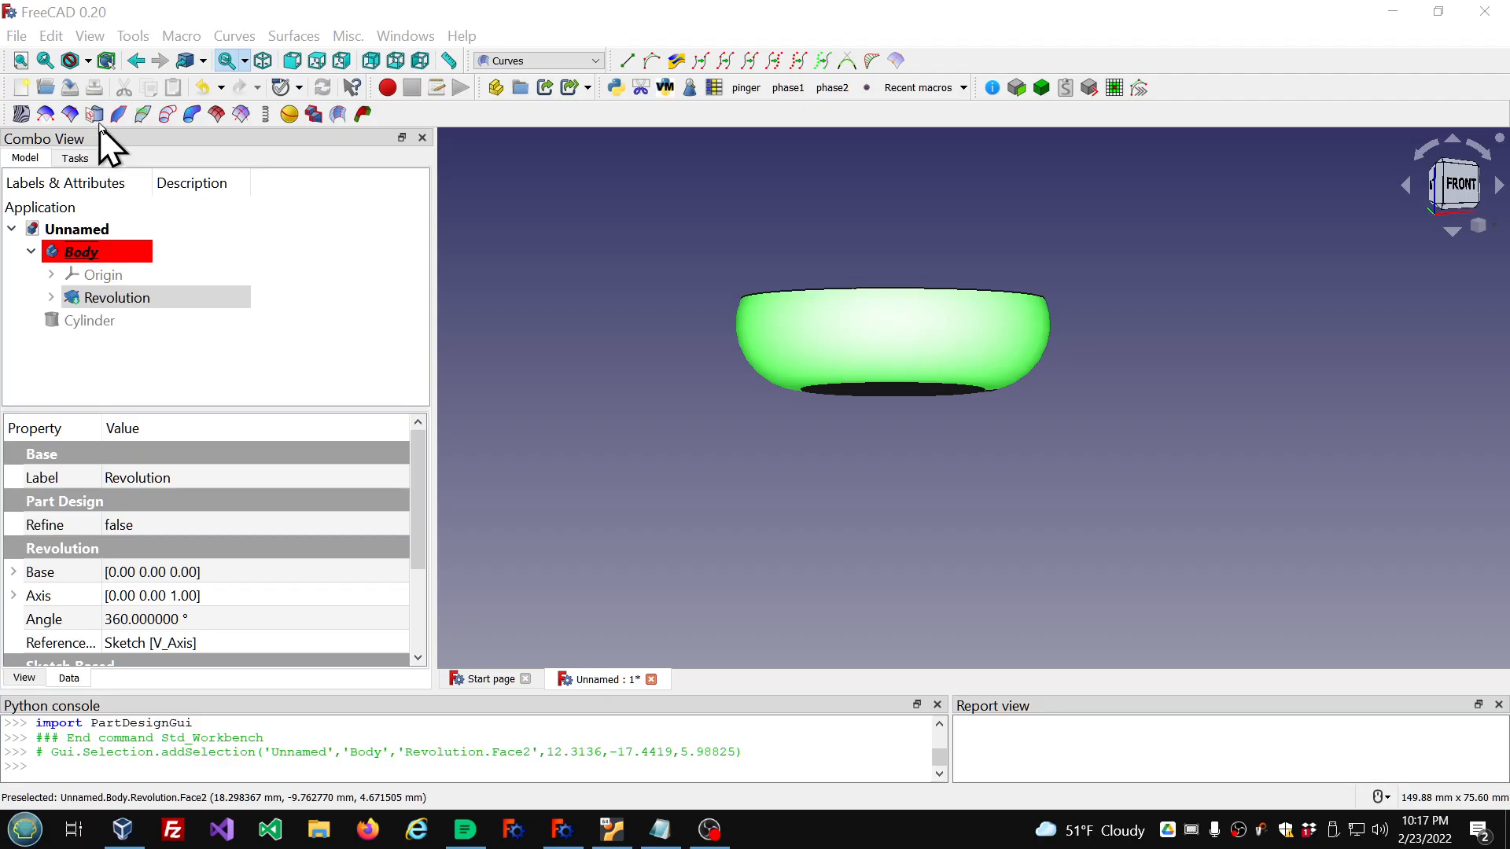
click(1070, 491)
click(973, 340)
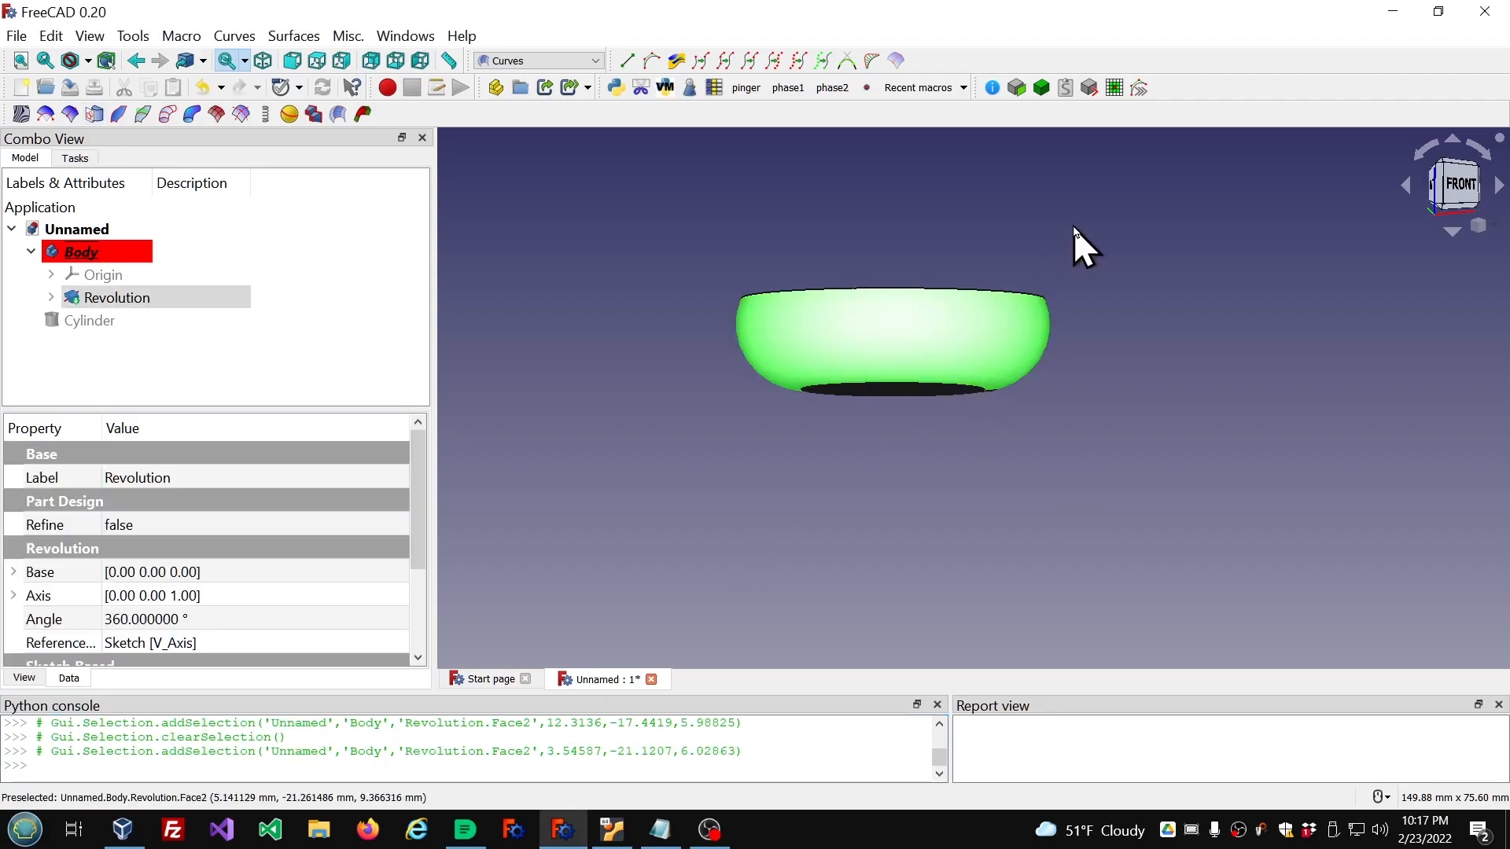
middle_drag(1073, 226, 1047, 208)
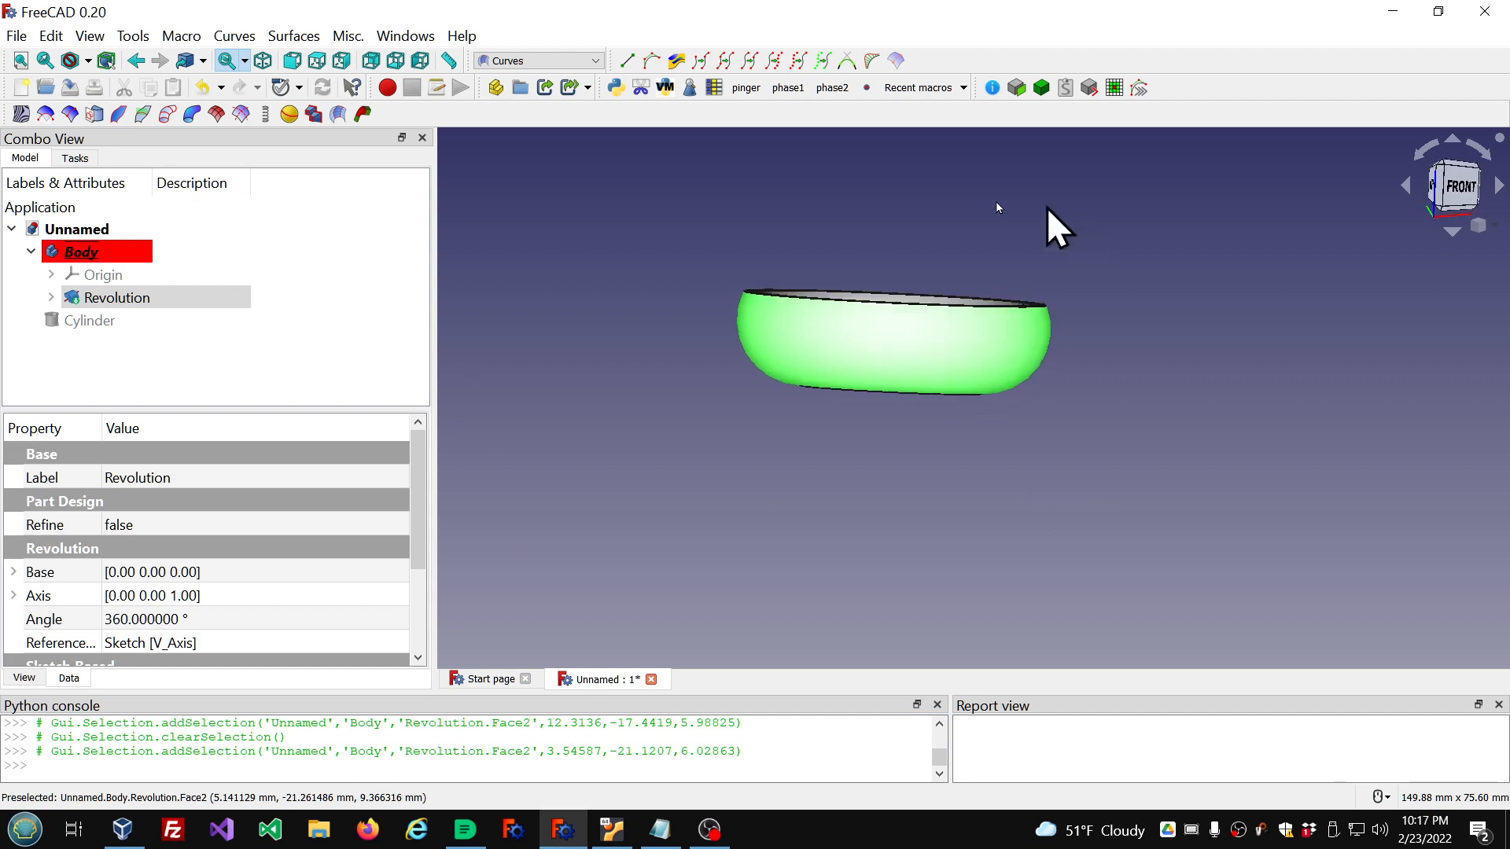
click(94, 114)
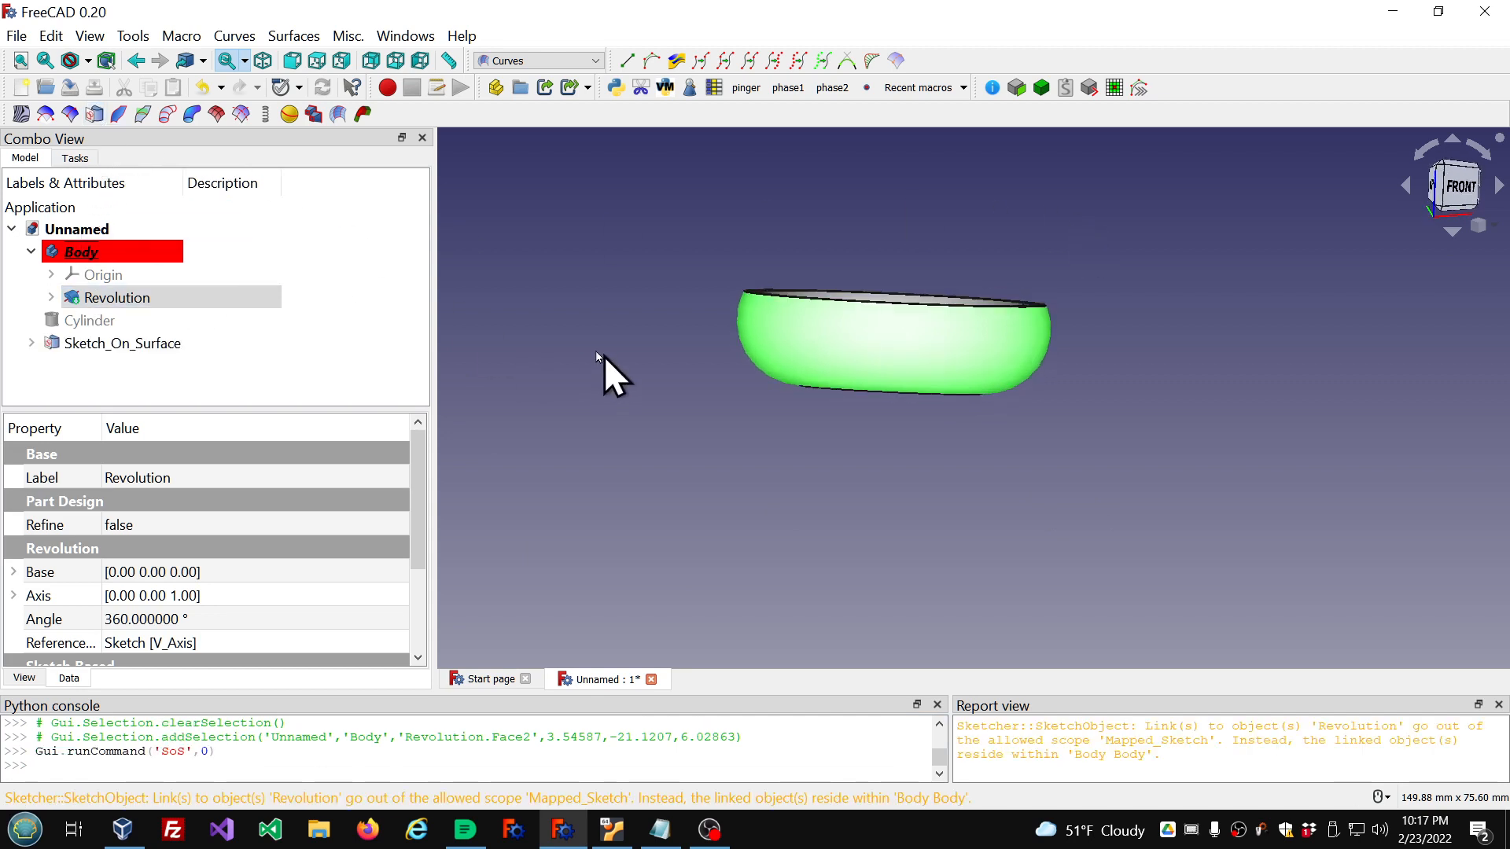
scroll(596, 352, down, 2)
scroll(977, 350, up, 2)
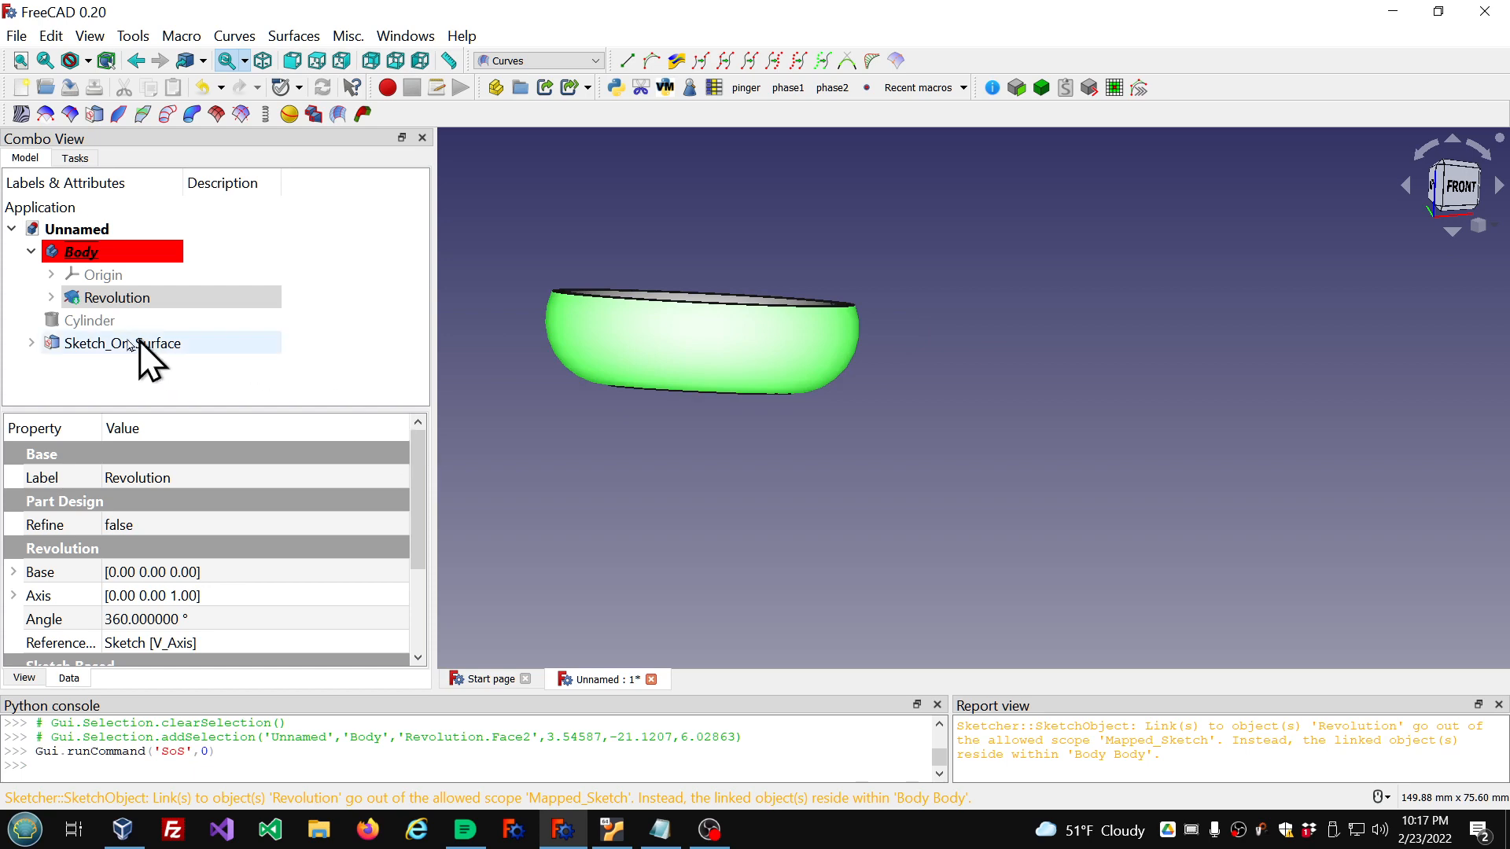
Step: Examine how the mapped sketch links to the revolution inside the body in the dependency graph, and close the graph
click(31, 343)
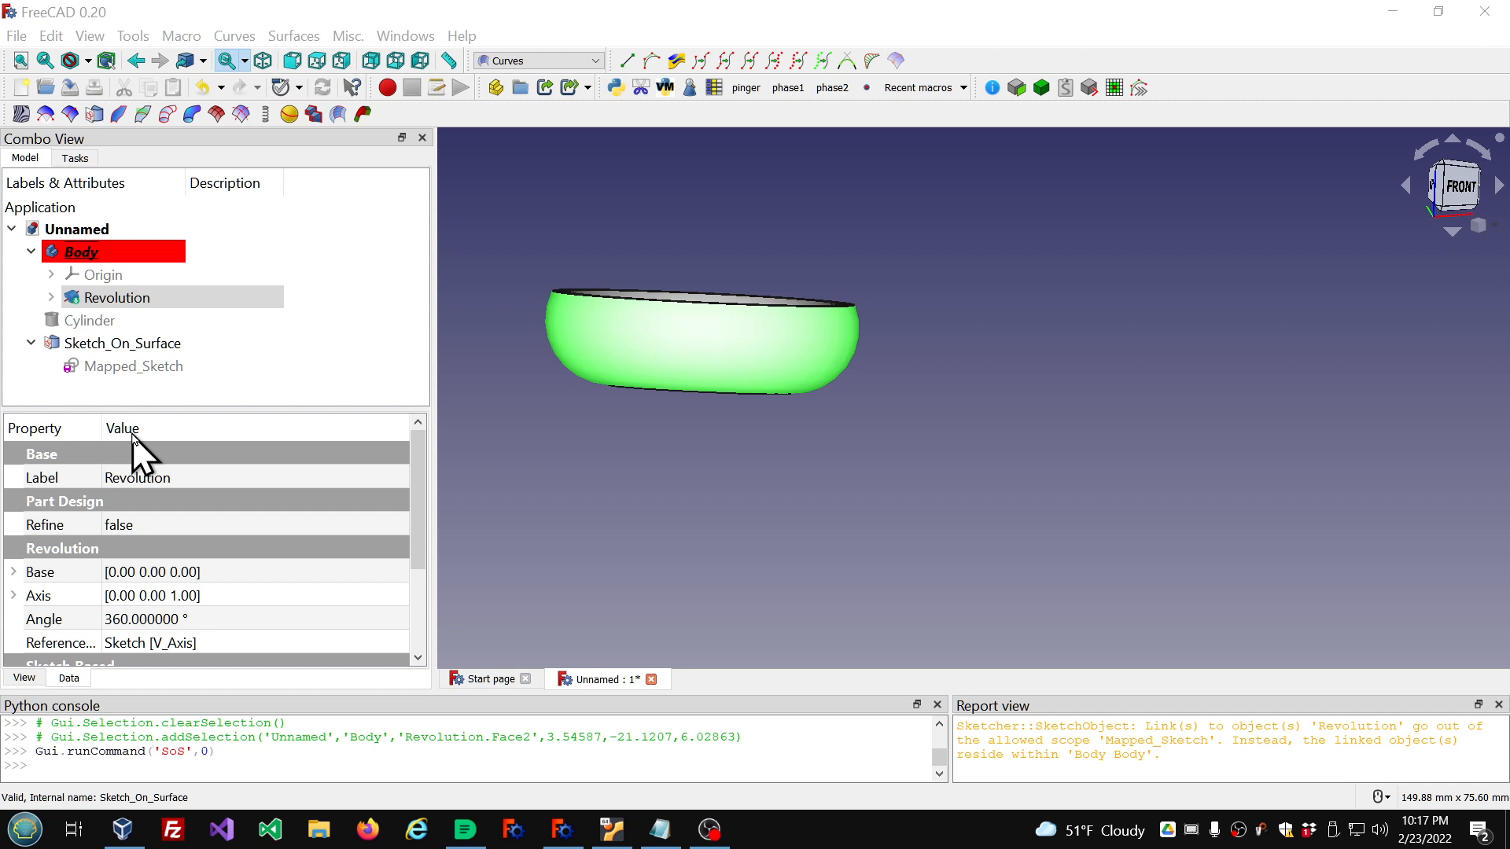
click(96, 354)
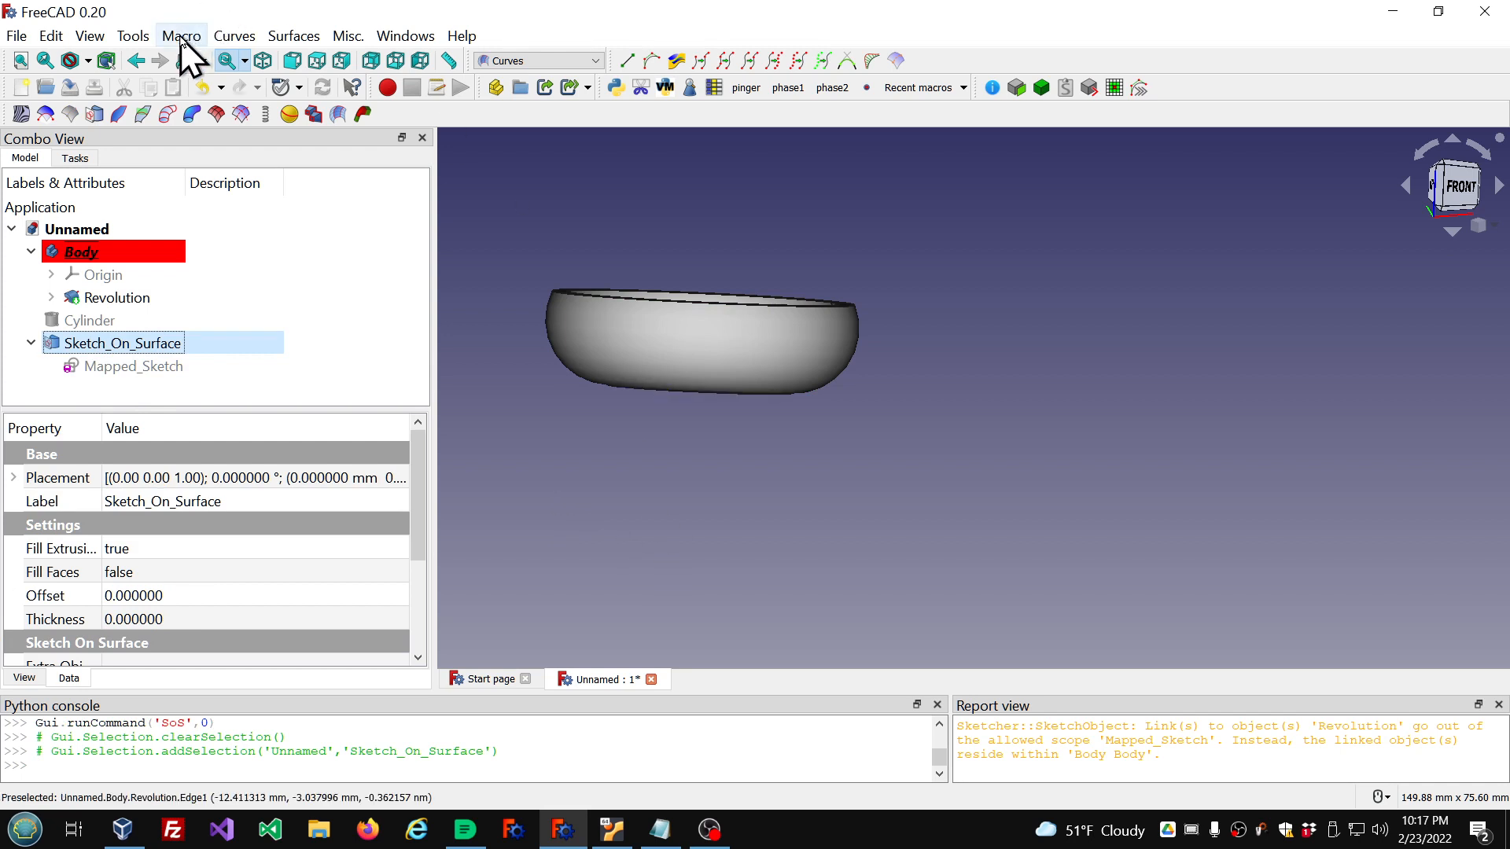
click(138, 39)
click(189, 143)
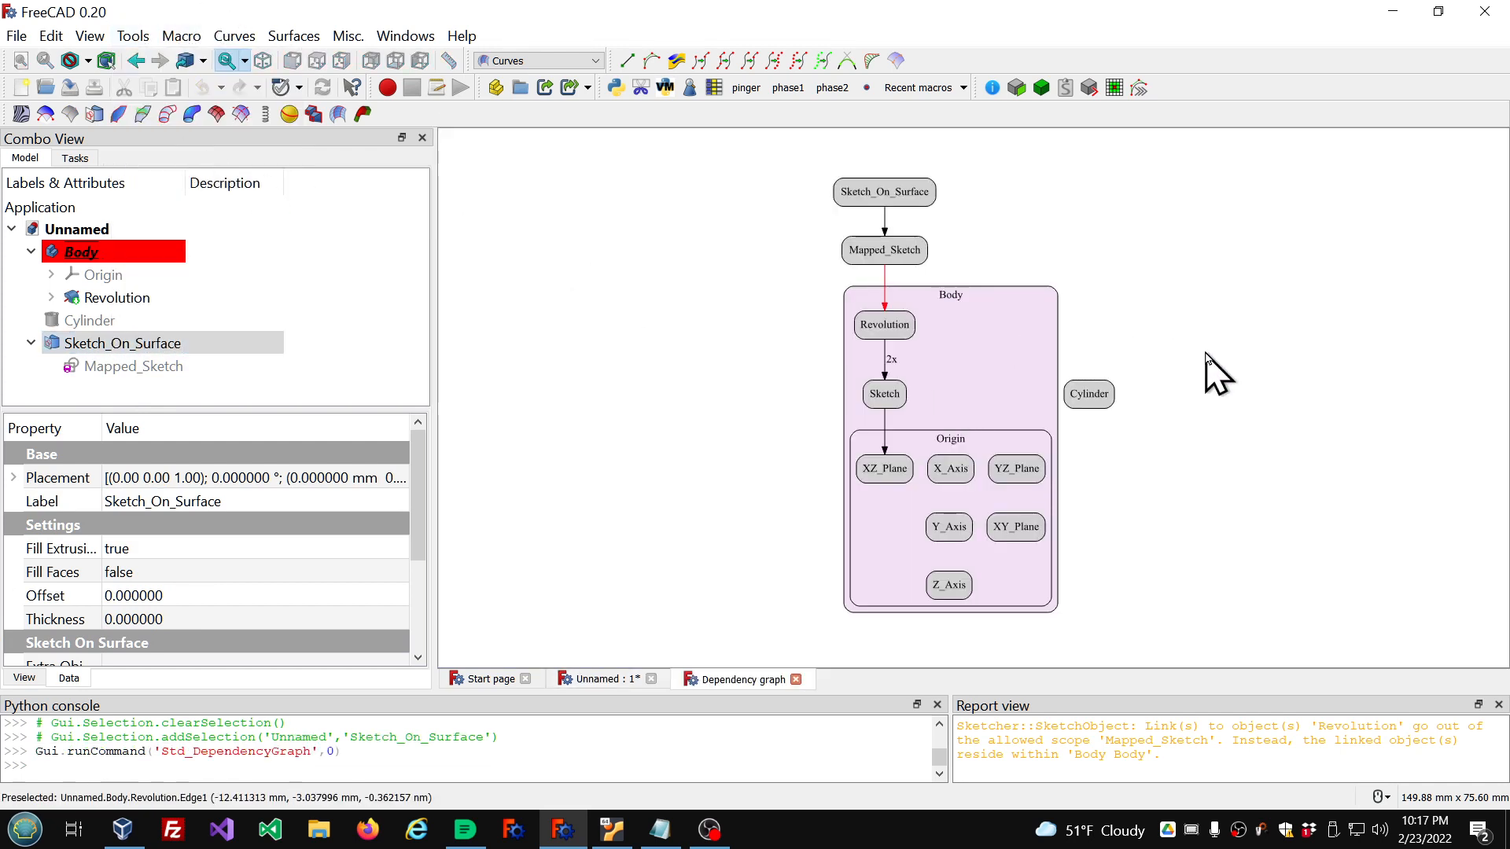
scroll(1206, 370, up, 2)
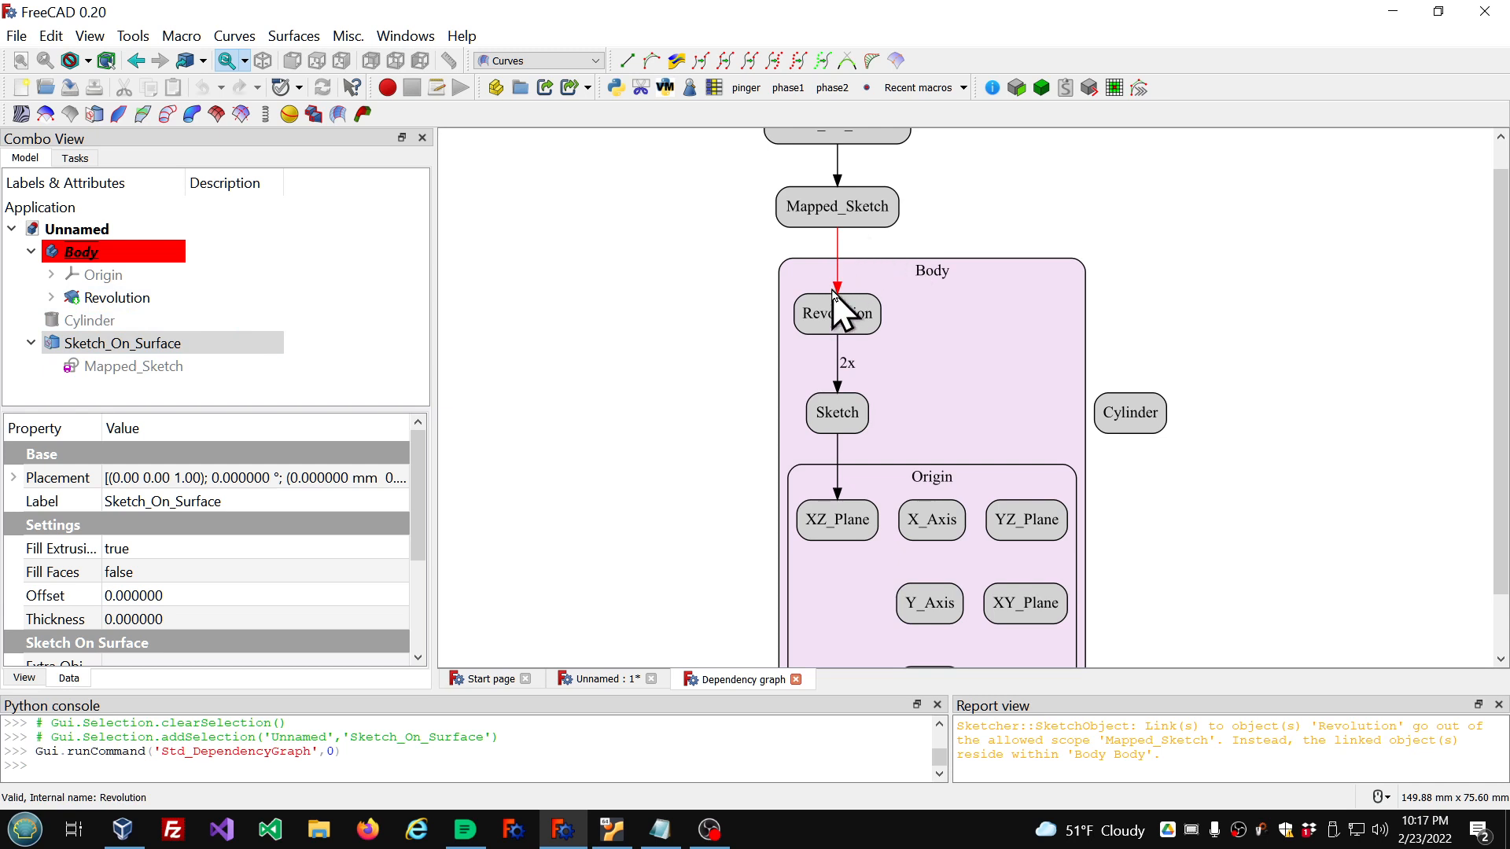
scroll(825, 319, down, 1)
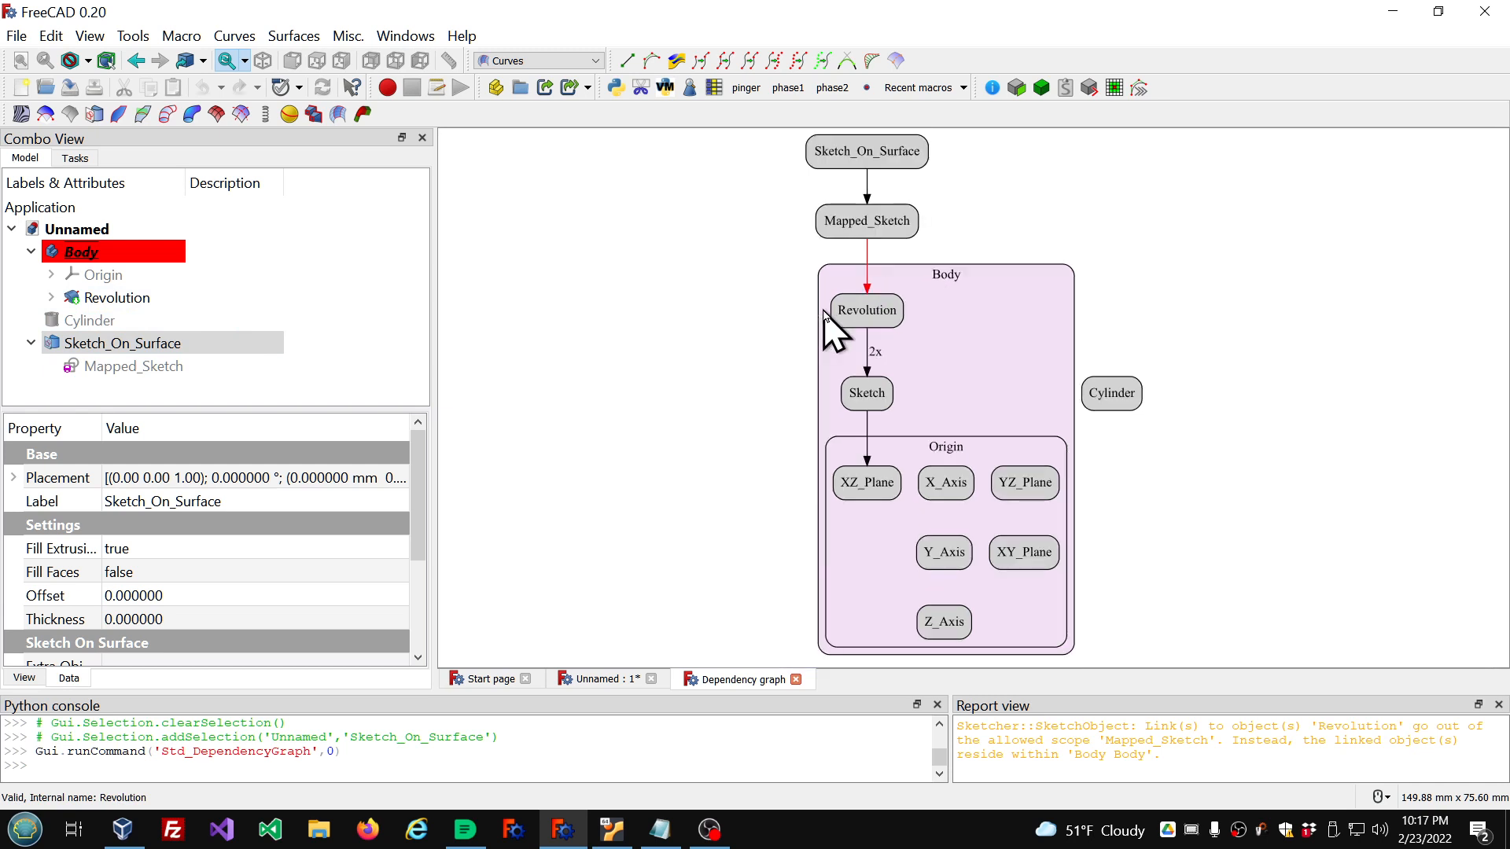
scroll(960, 134, up, 2)
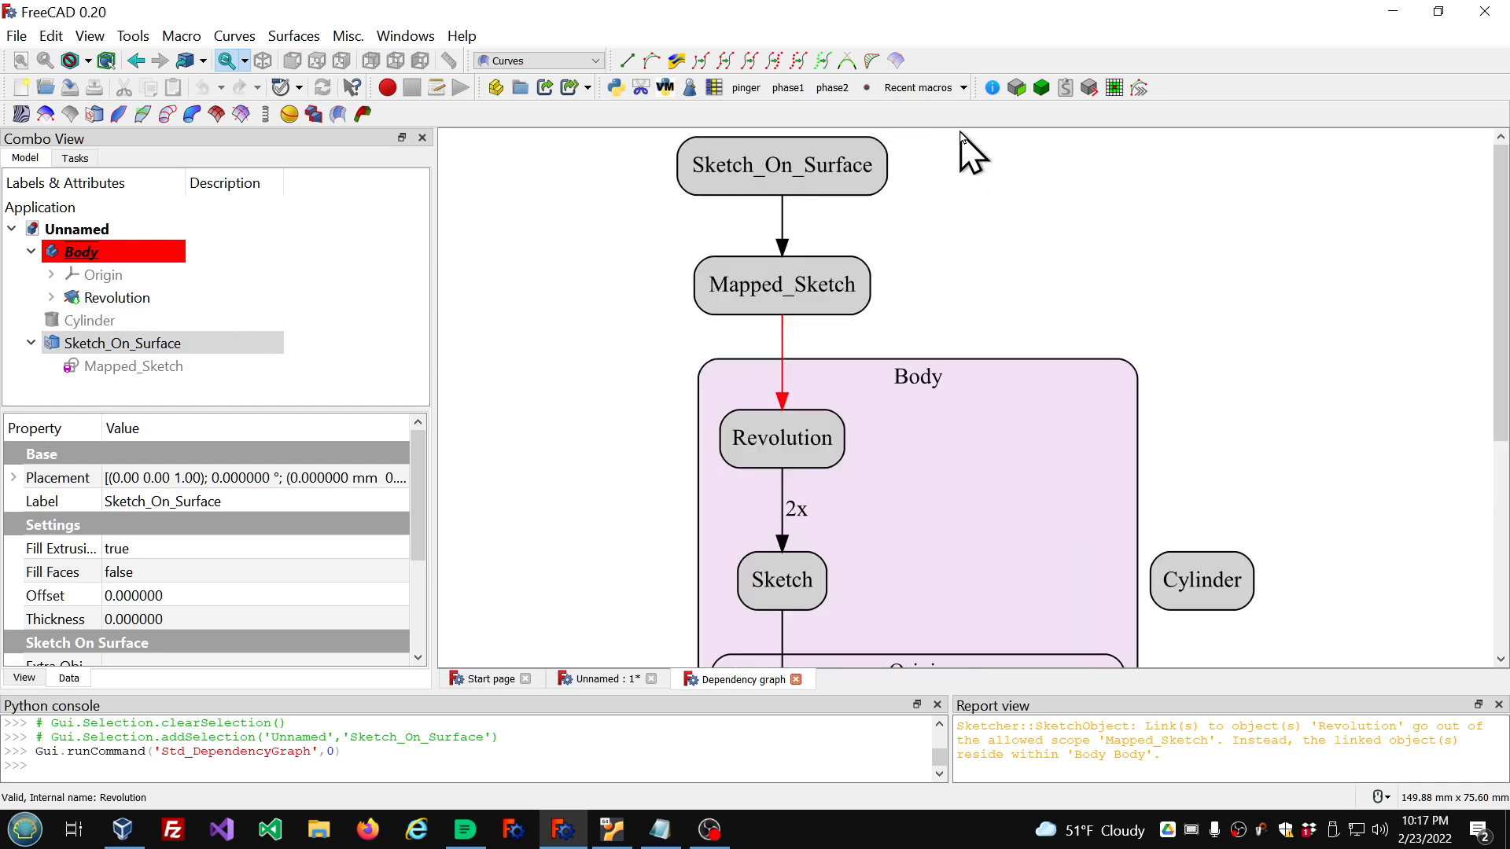
scroll(971, 154, down, 2)
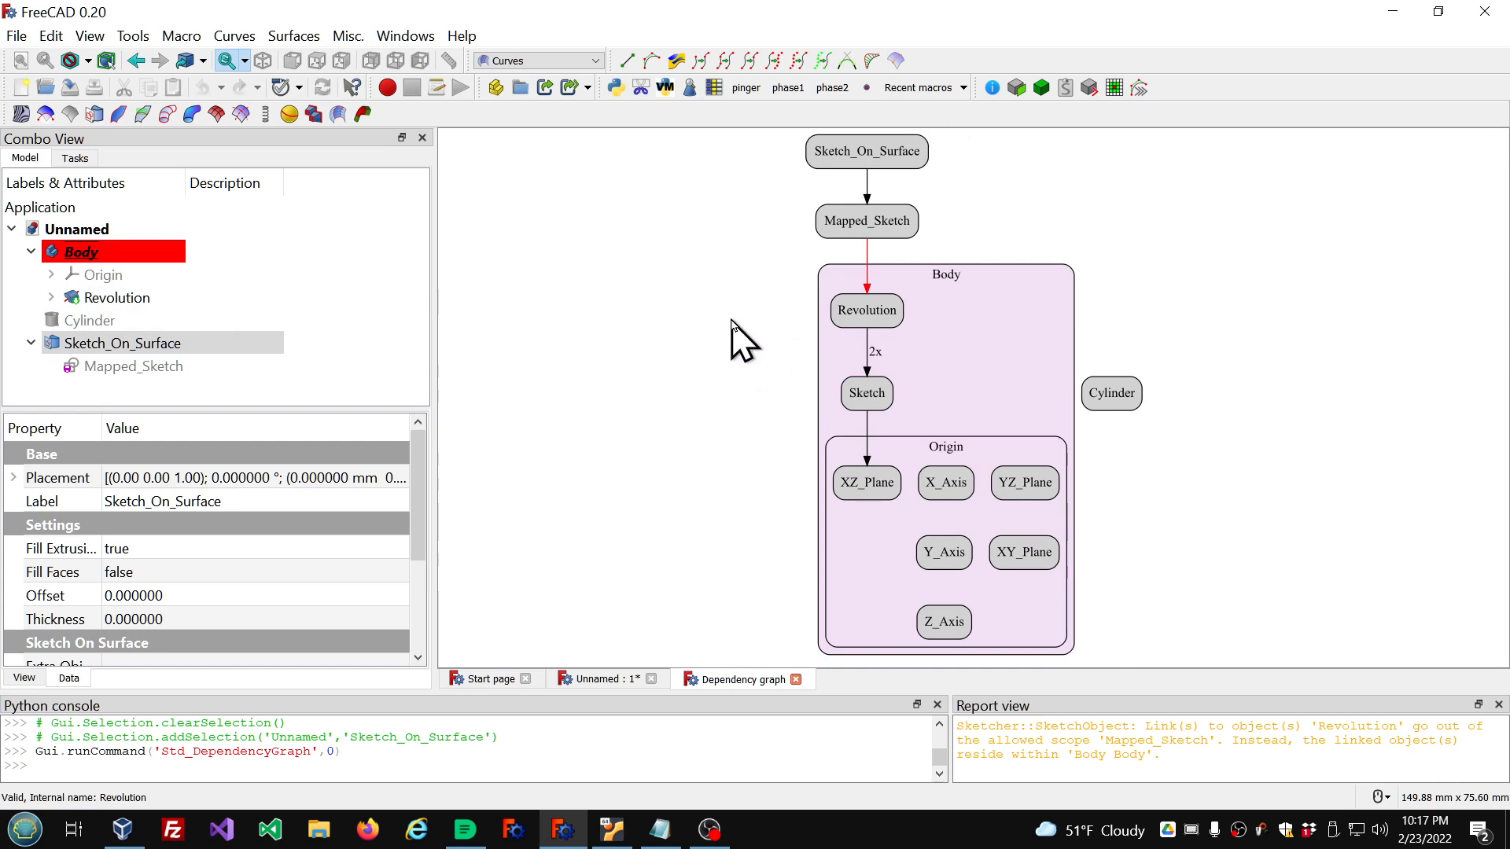
click(796, 679)
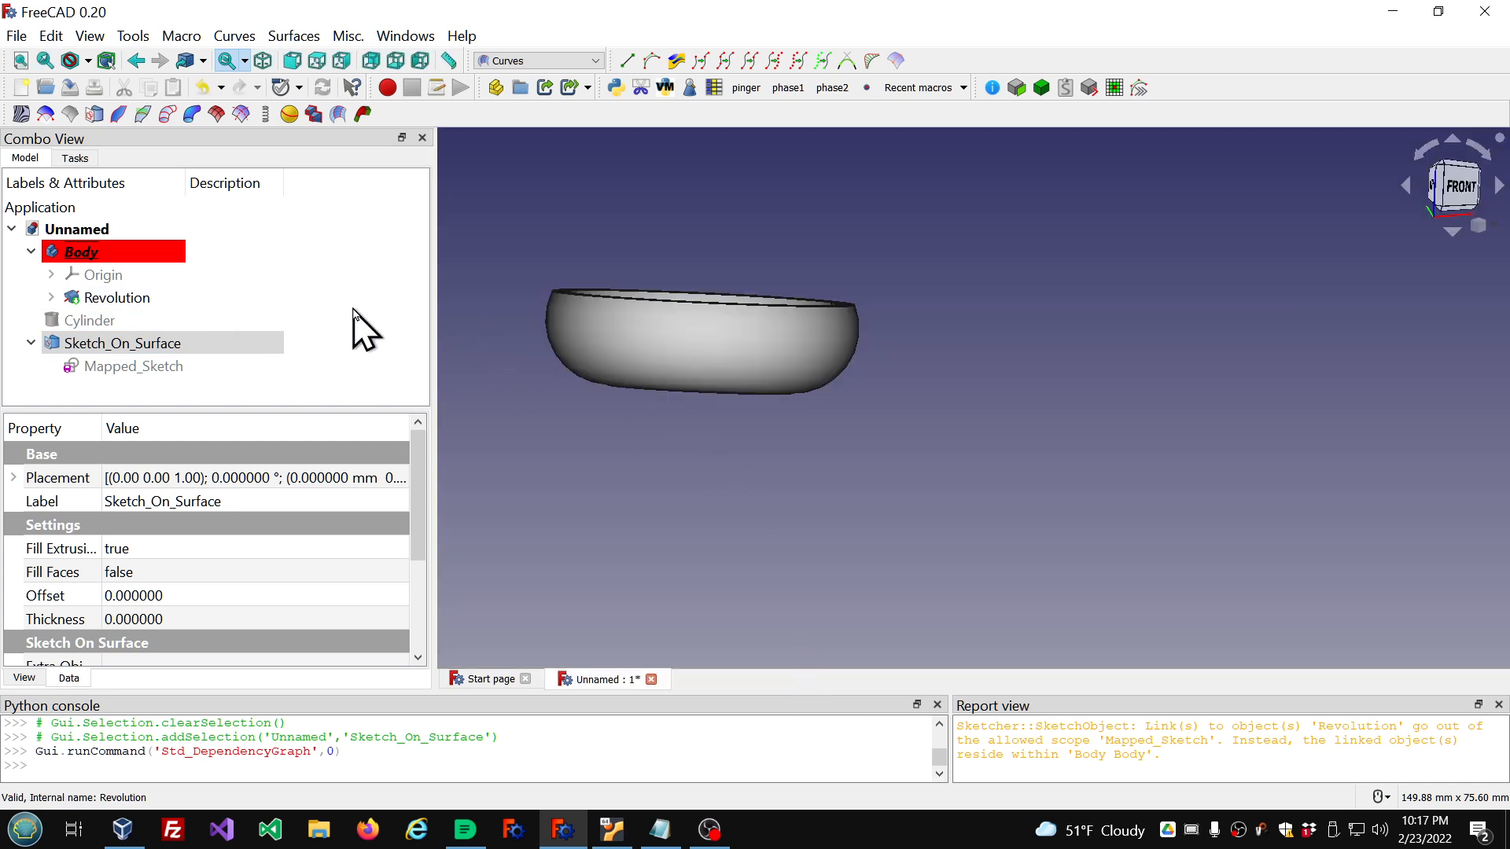
Step: Compare the properties of the Sketch_On_Surface object and its mapped sketch, including the sketch's support face and map mode
click(118, 370)
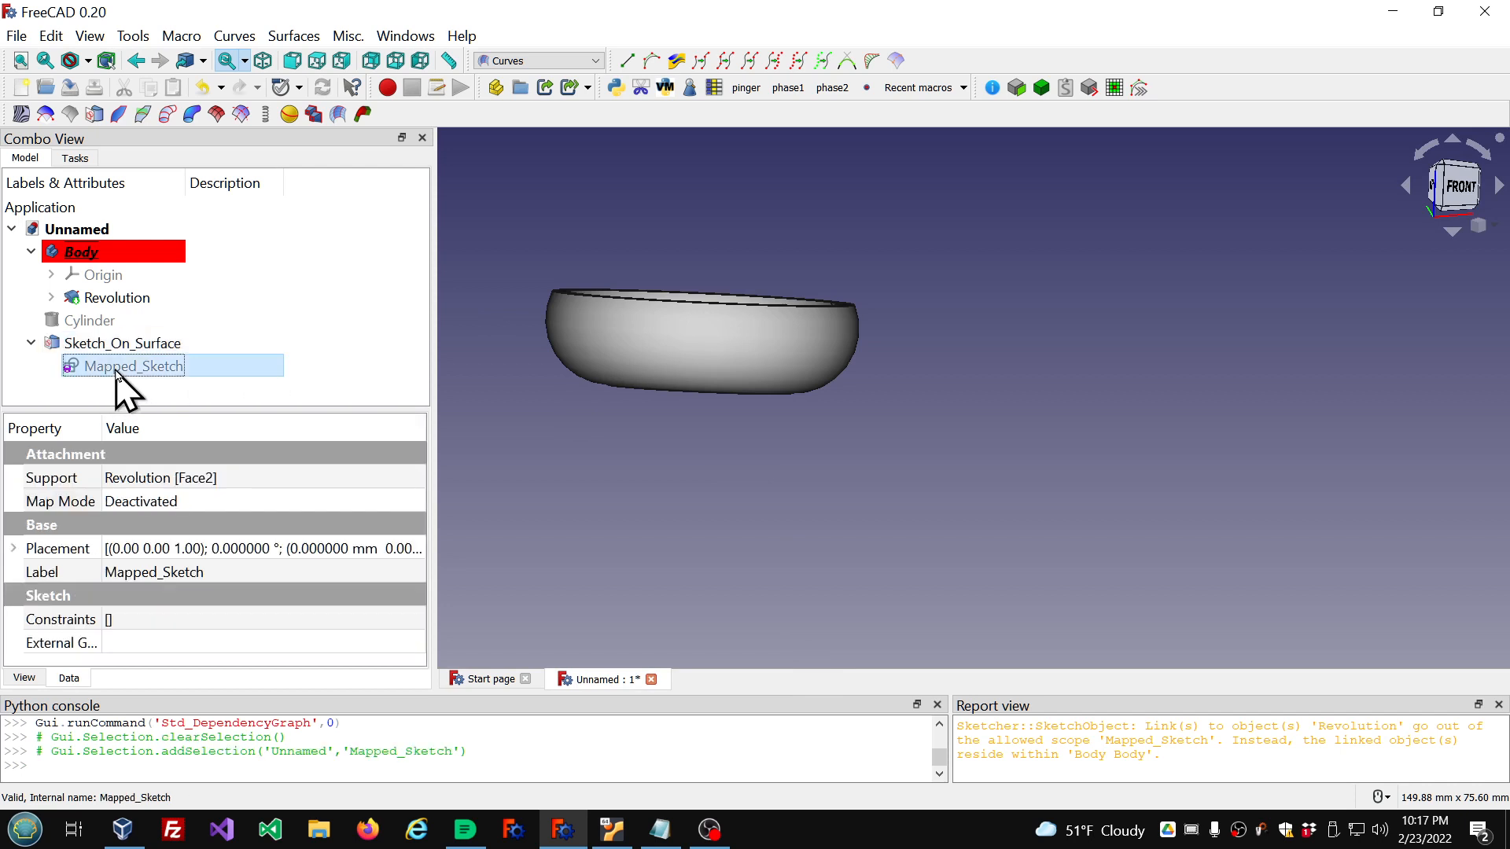
click(106, 349)
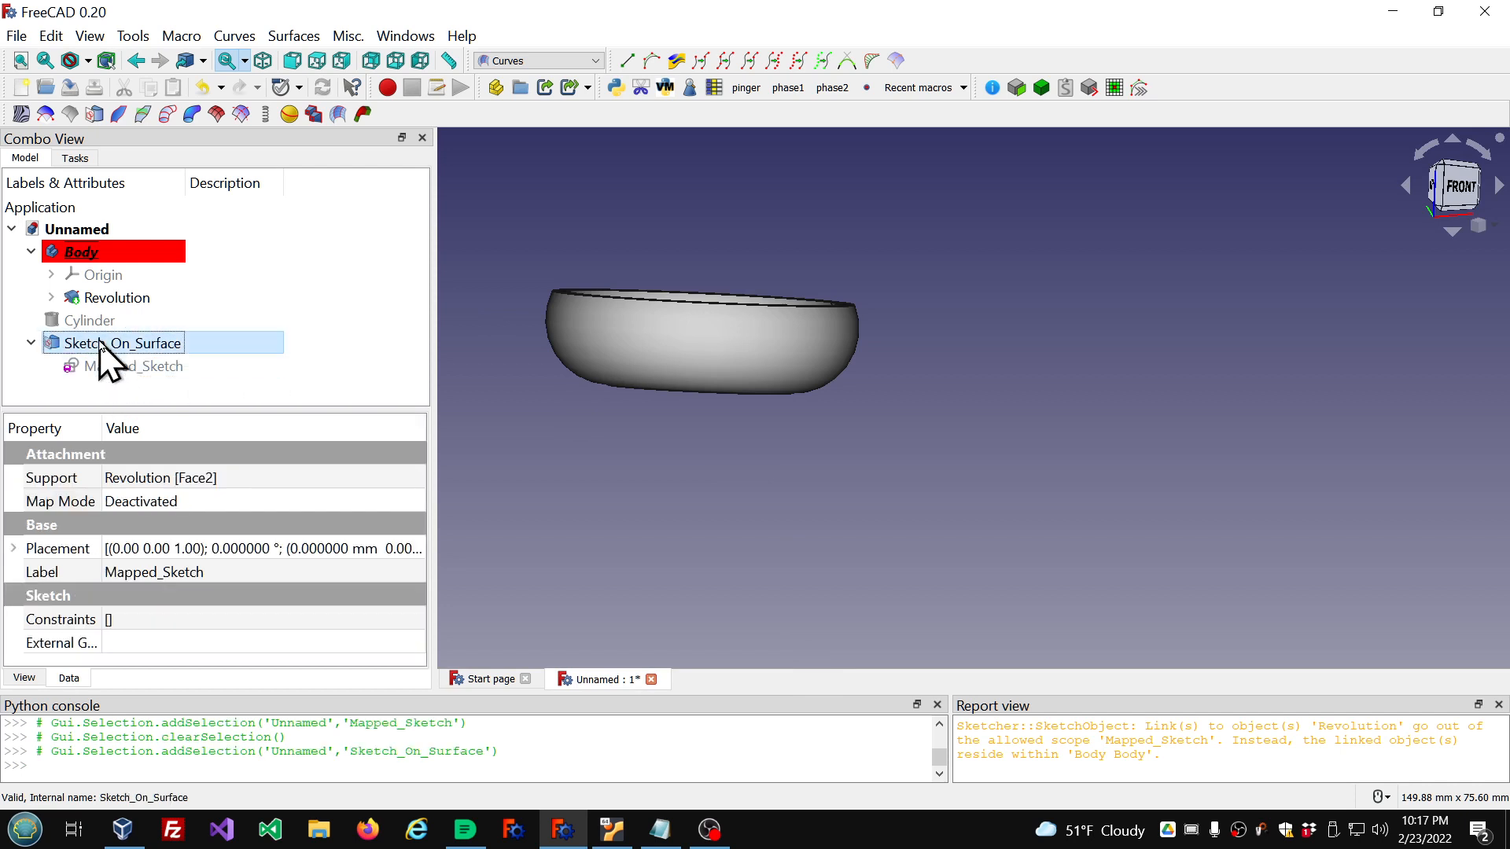
click(156, 369)
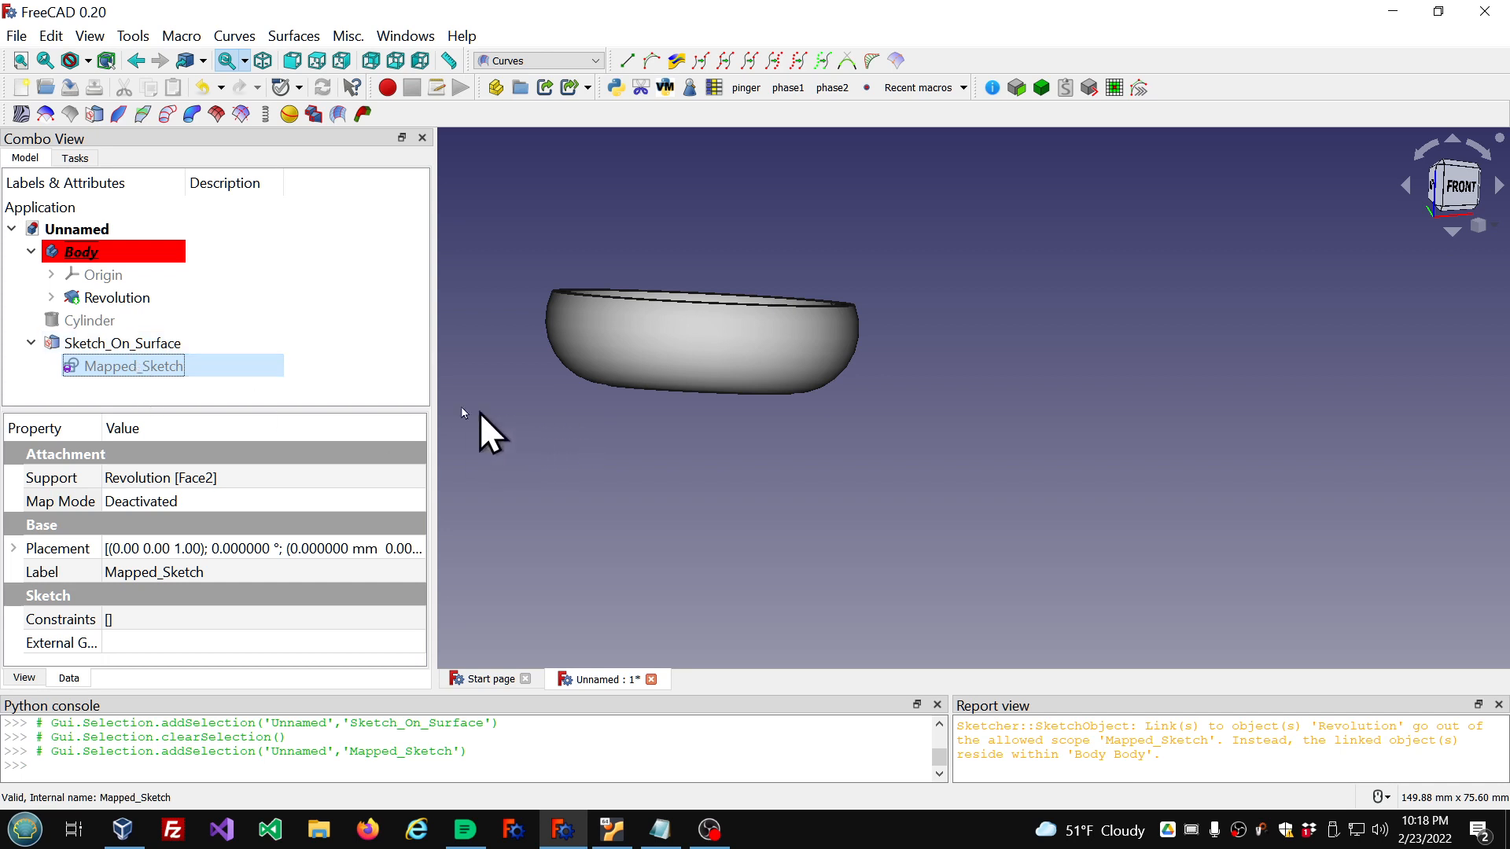
scroll(875, 409, down, 1)
scroll(761, 280, up, 1)
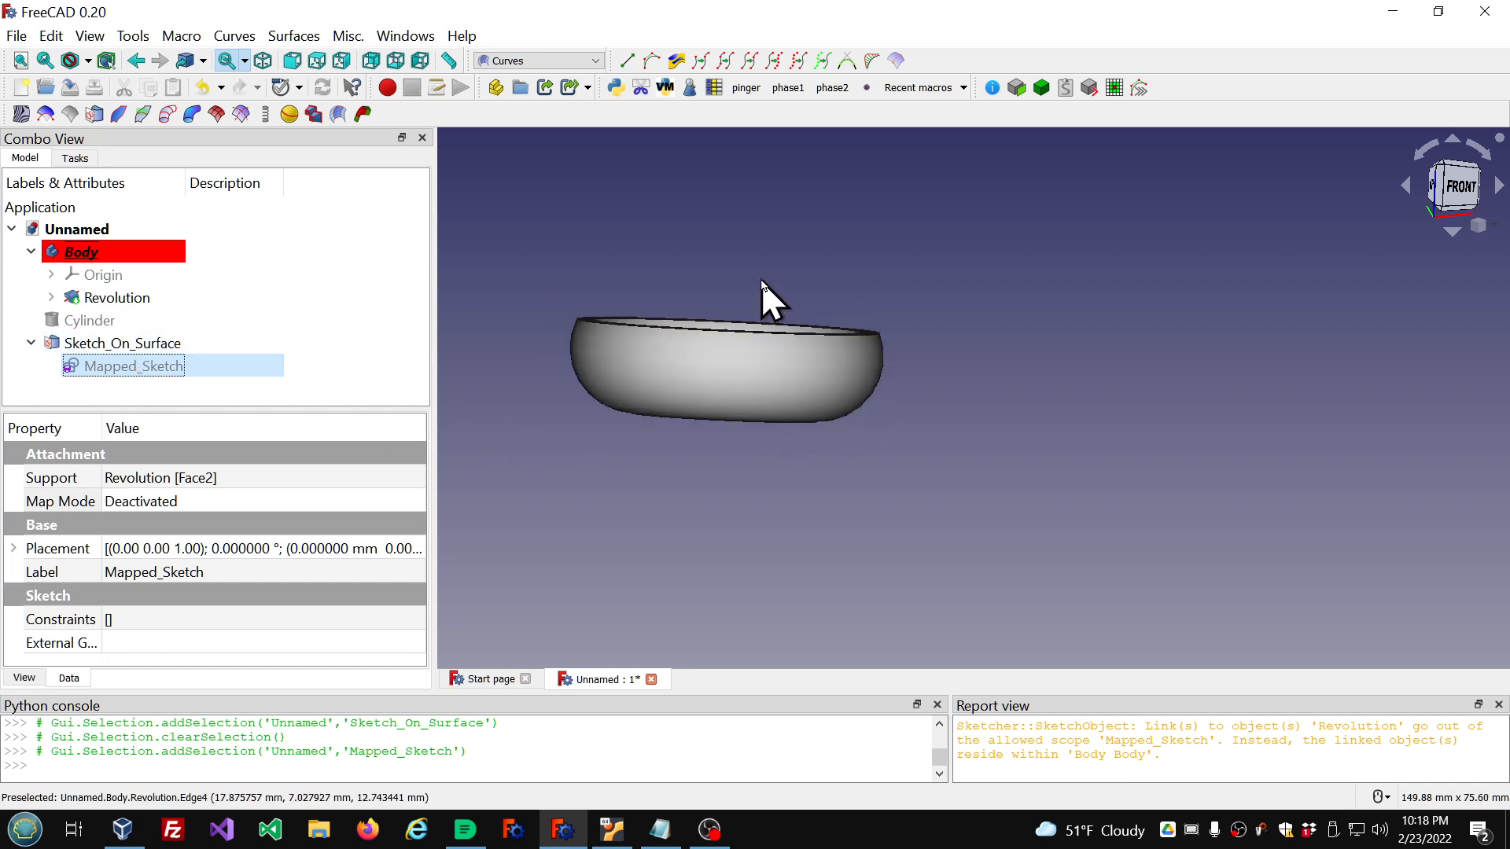
mouse_move(739, 257)
middle_down()
mouse_move(728, 261)
mouse_move(742, 267)
middle_up()
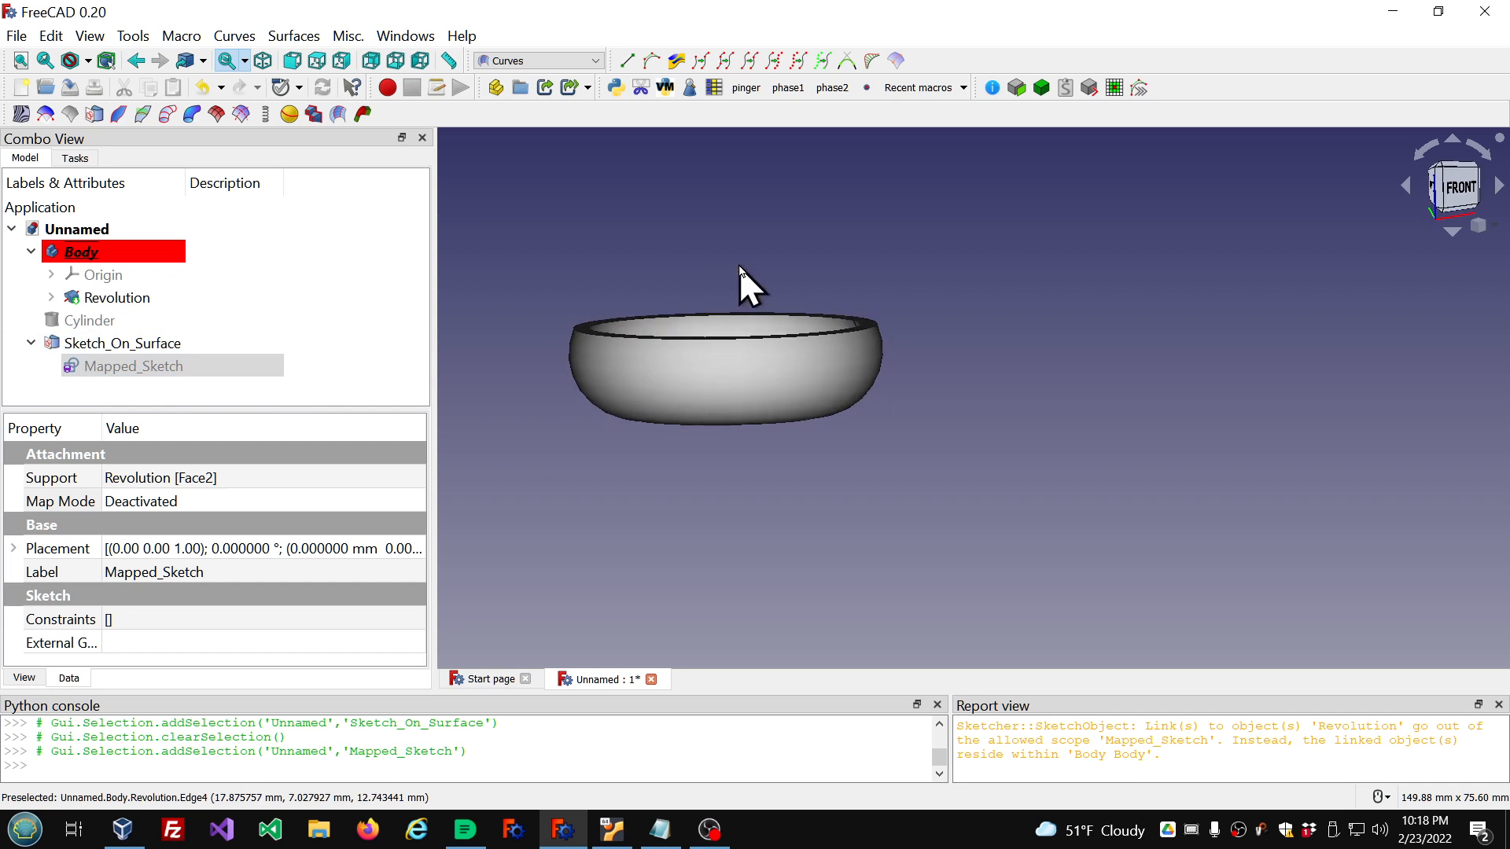
click(114, 346)
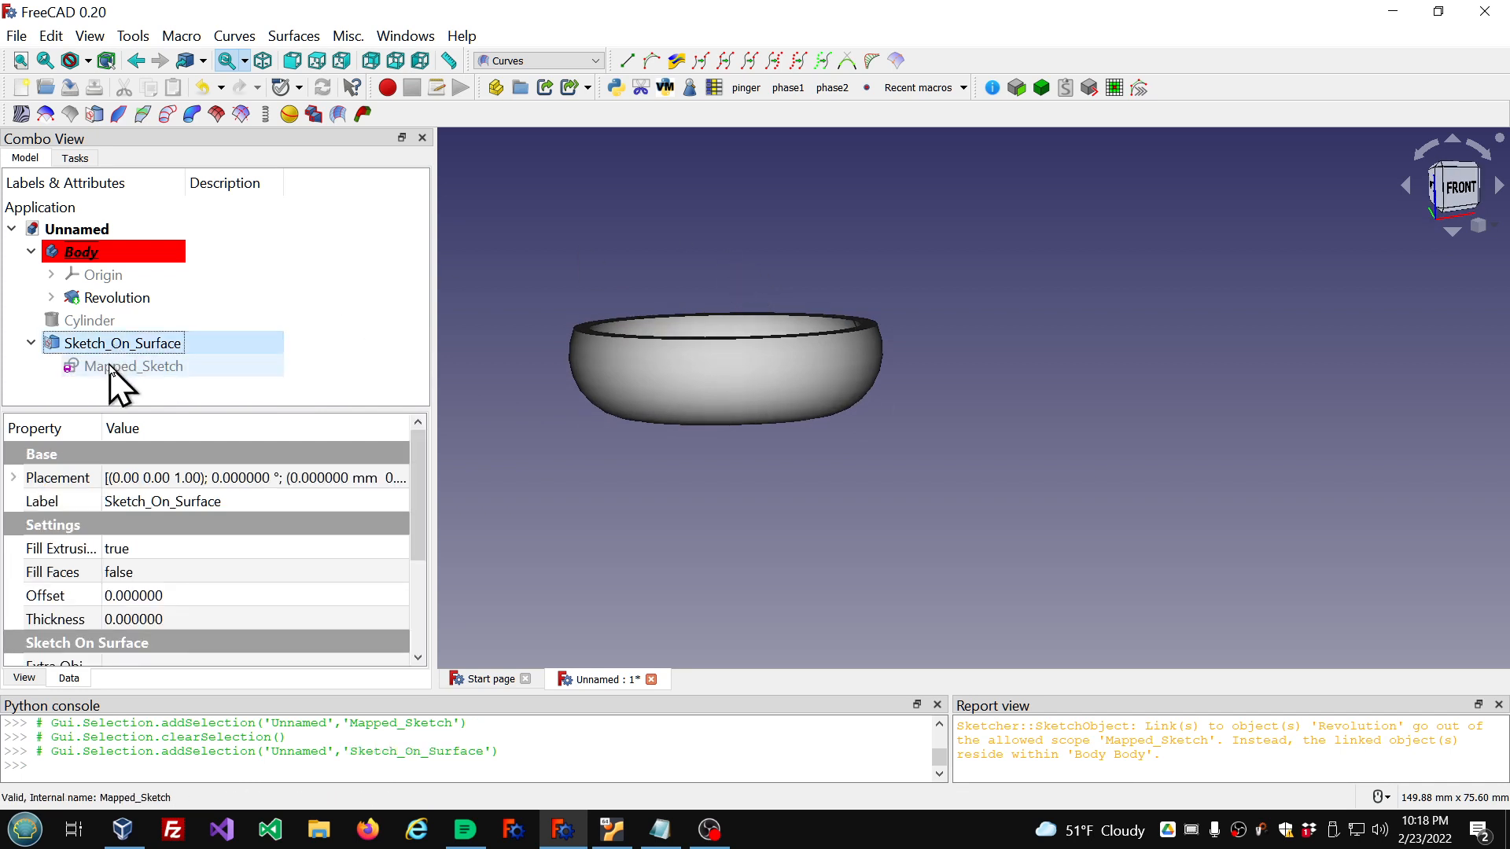
click(111, 368)
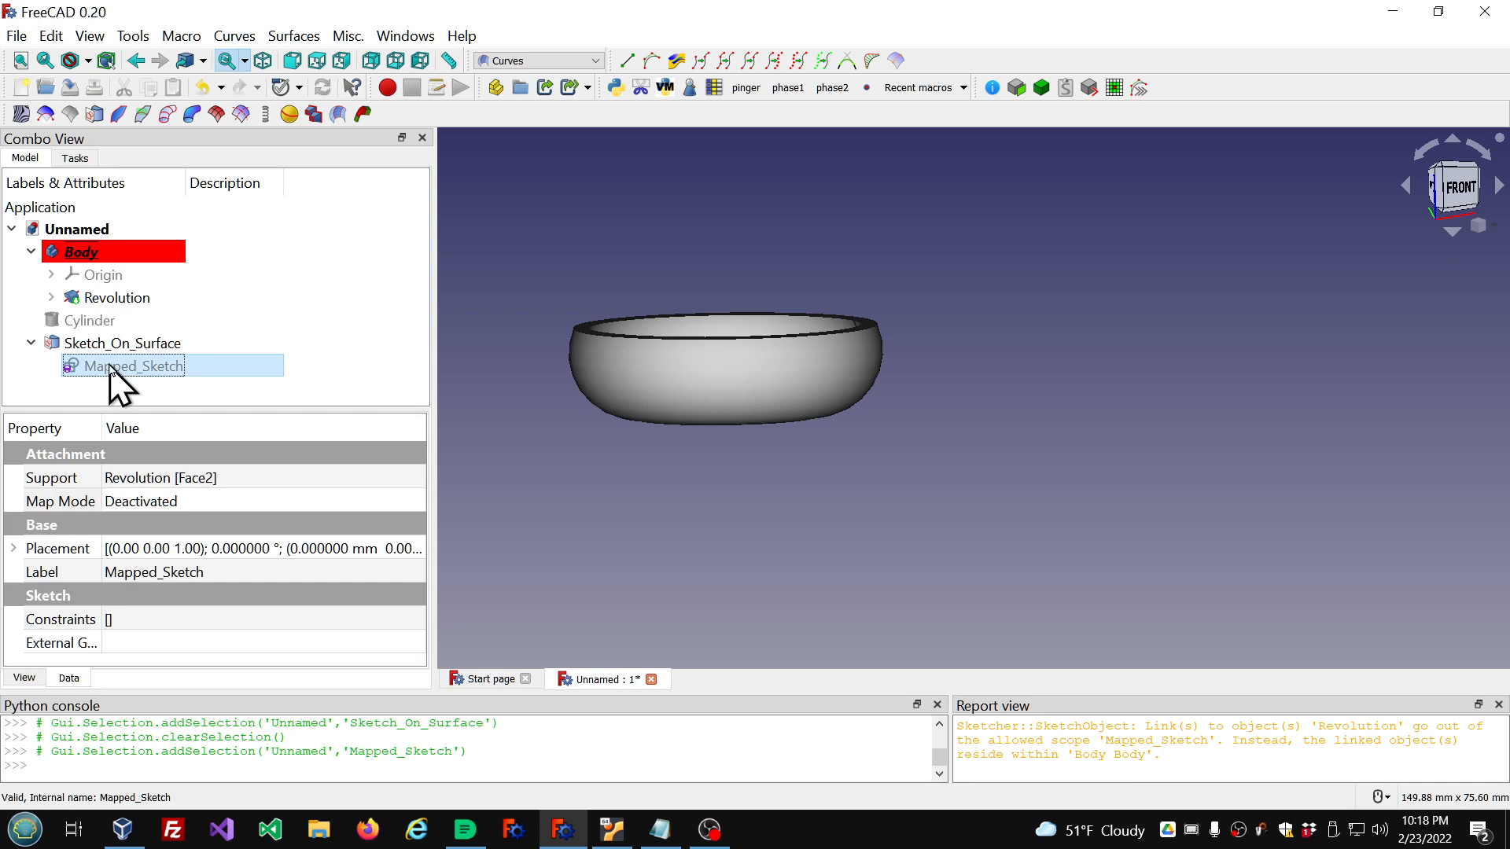
Step: Open the mapped sketch, examine its rectangle with the section view turned on, and close the sketch
double_click(111, 366)
scroll(885, 470, down, 3)
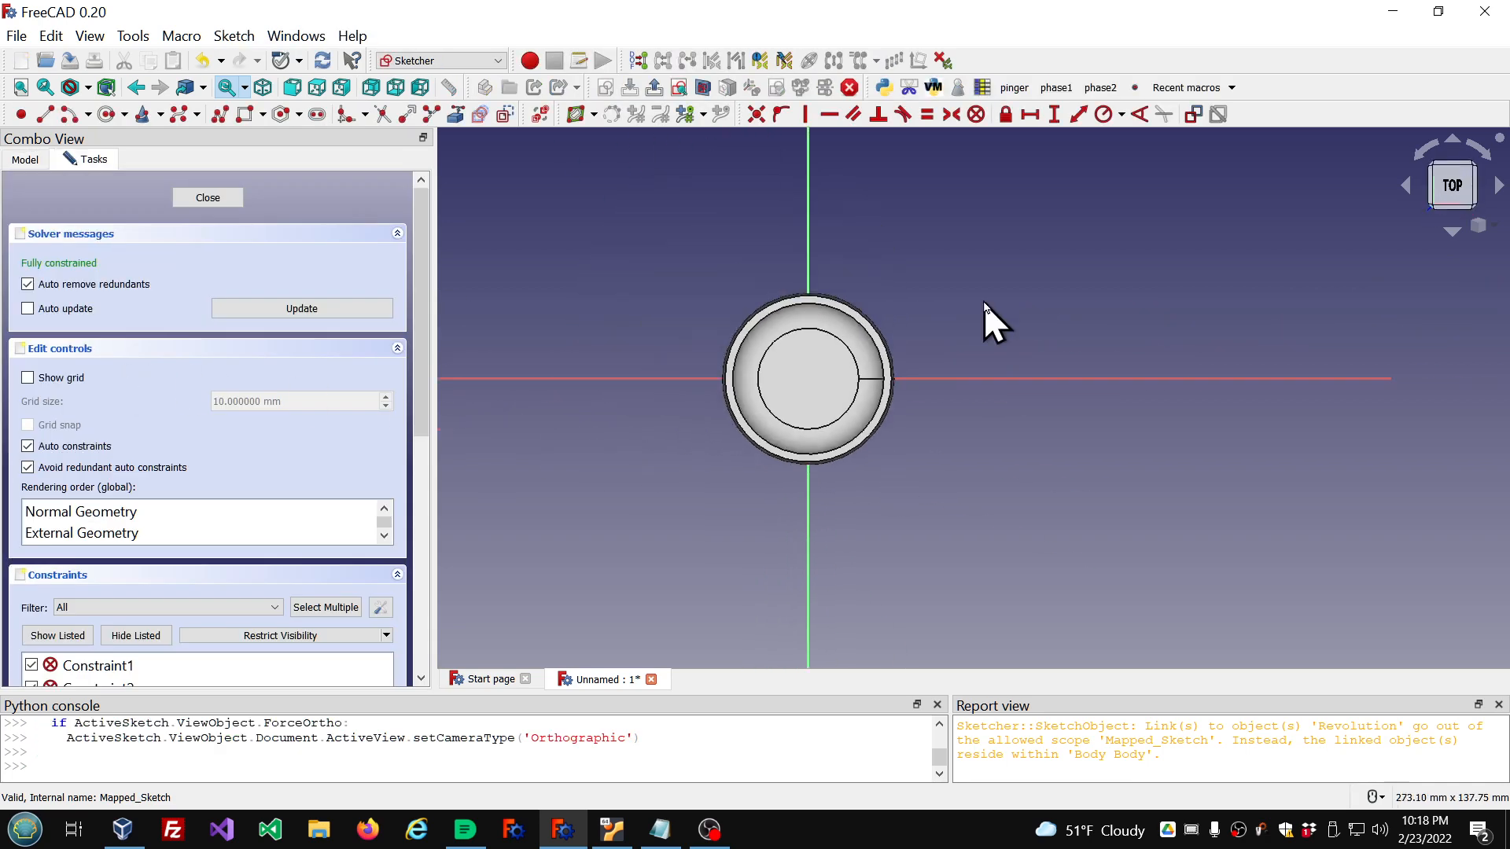
scroll(983, 302, up, 3)
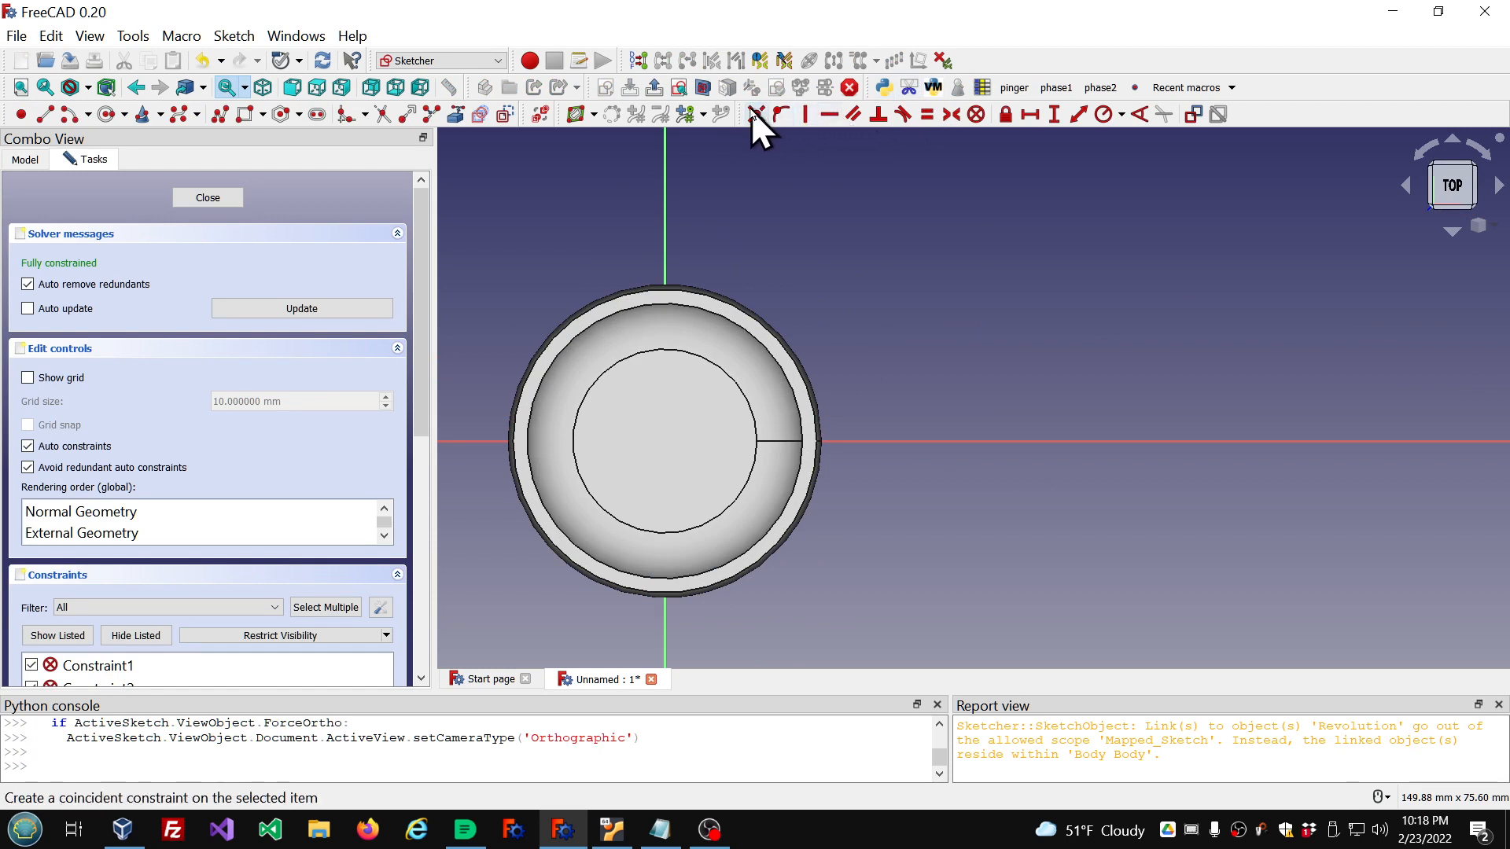
click(702, 88)
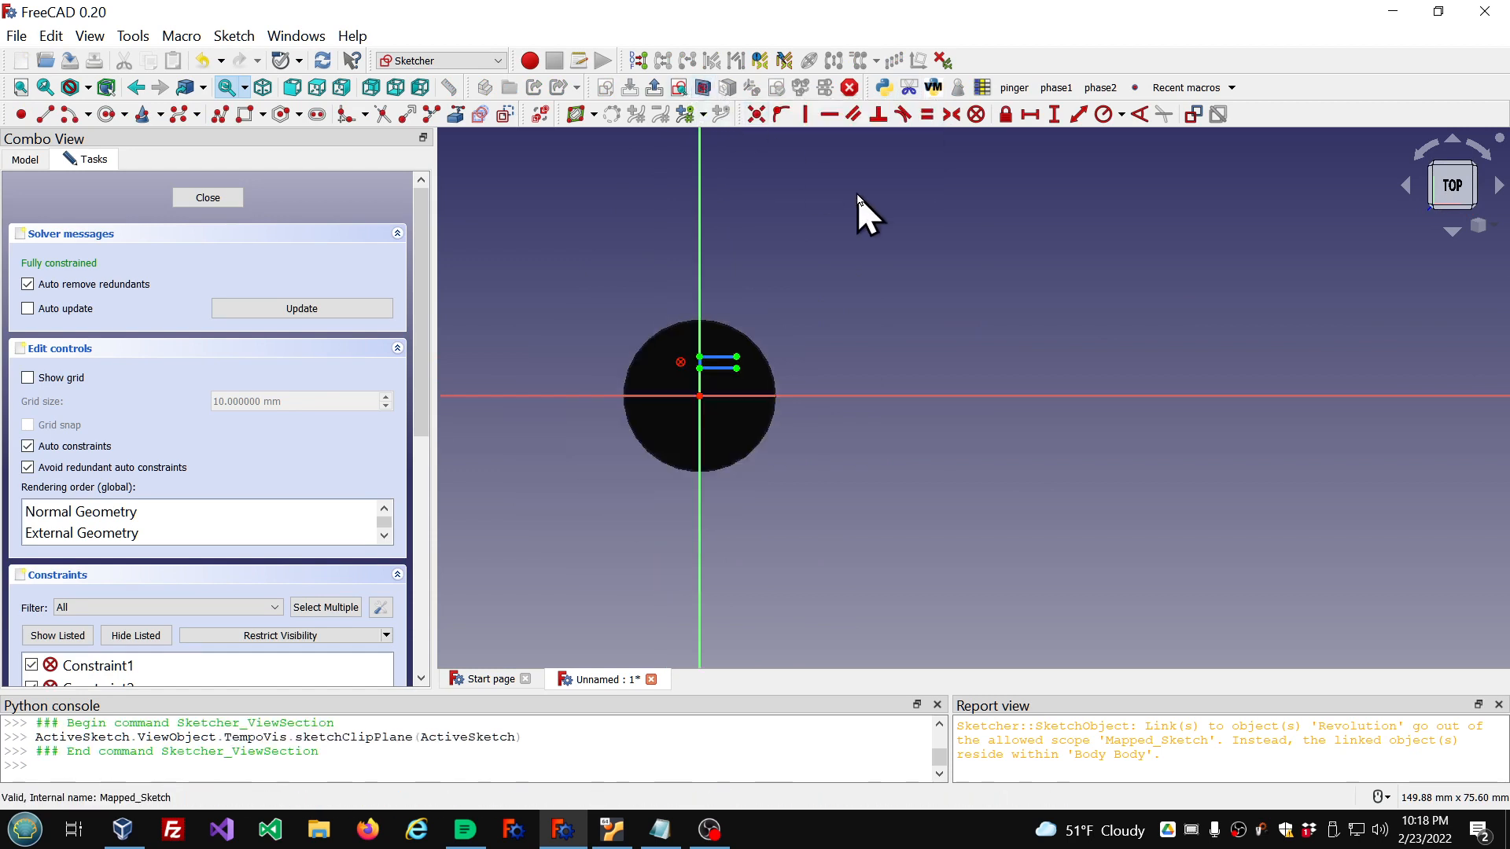
scroll(820, 247, down, 2)
scroll(803, 247, up, 4)
scroll(725, 399, up, 4)
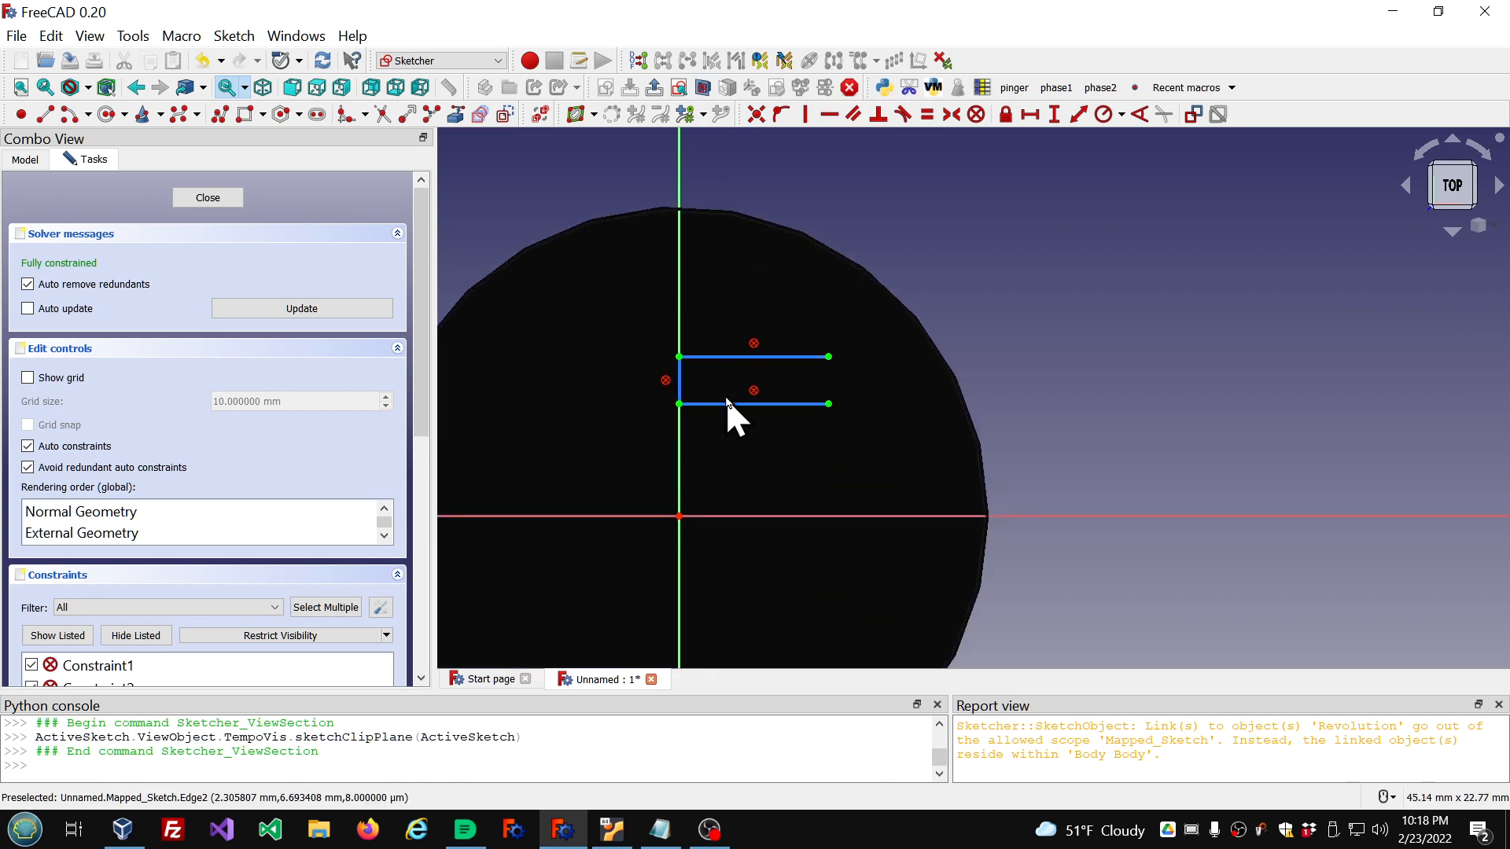
scroll(725, 401, up, 2)
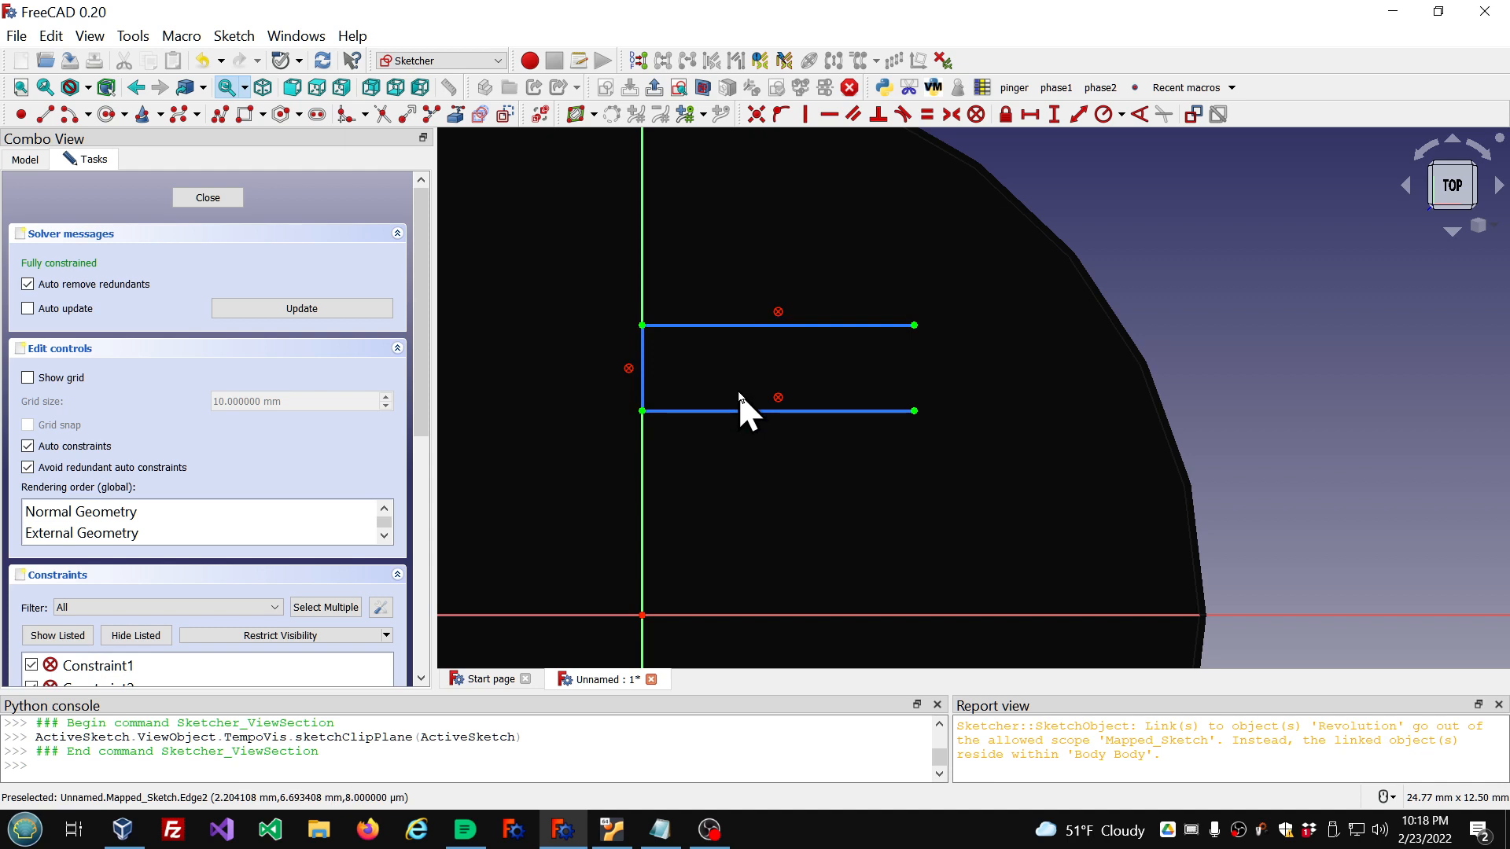
click(208, 197)
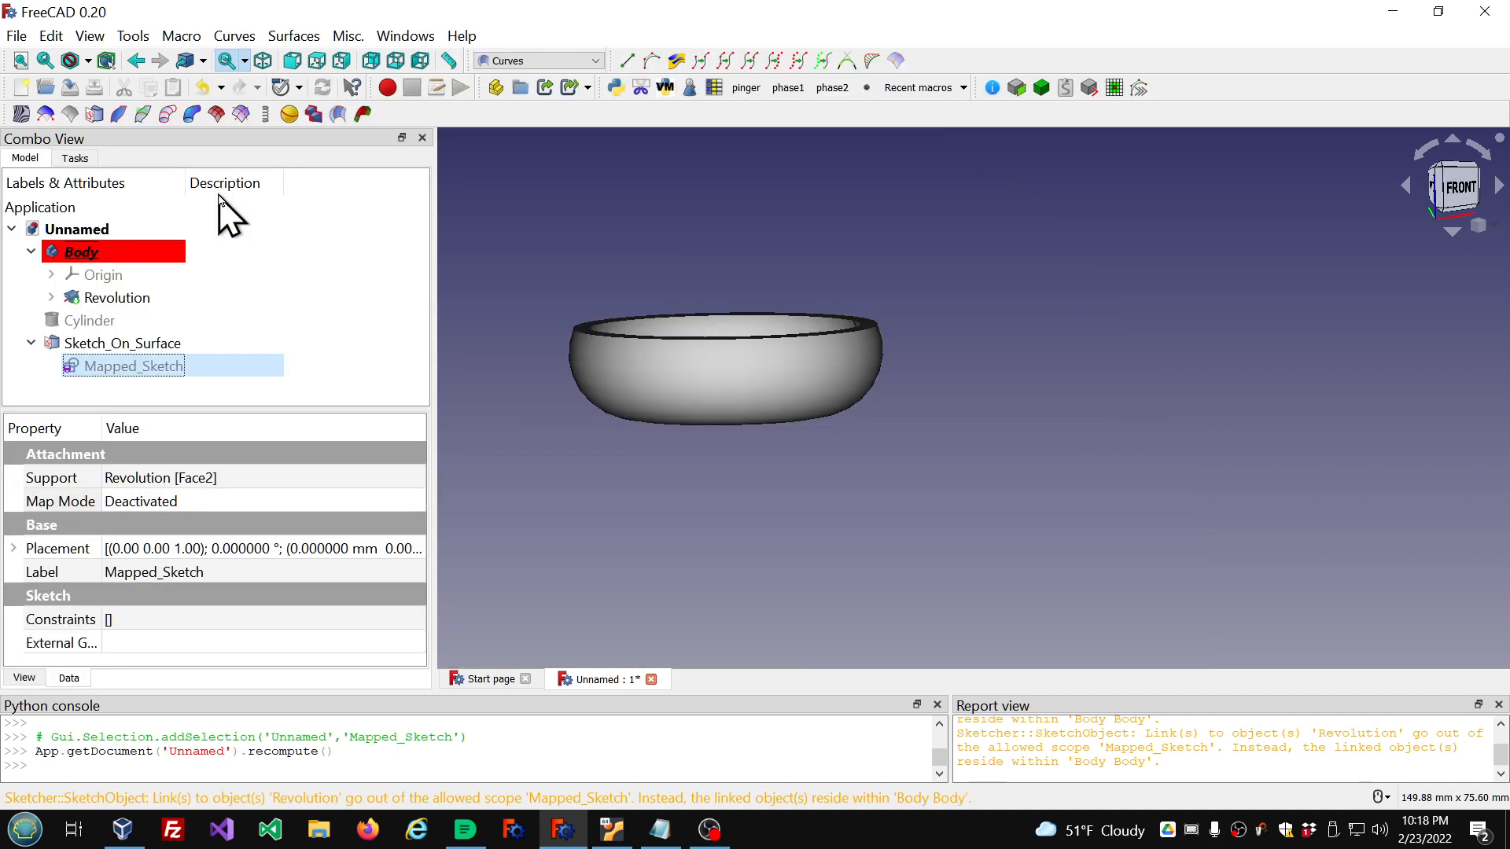
Step: Create a Draft ShapeString reading "PDWrapper" in the top view, placed at the origin with a 10 mm height and the arial.ttf font
click(579, 61)
click(547, 136)
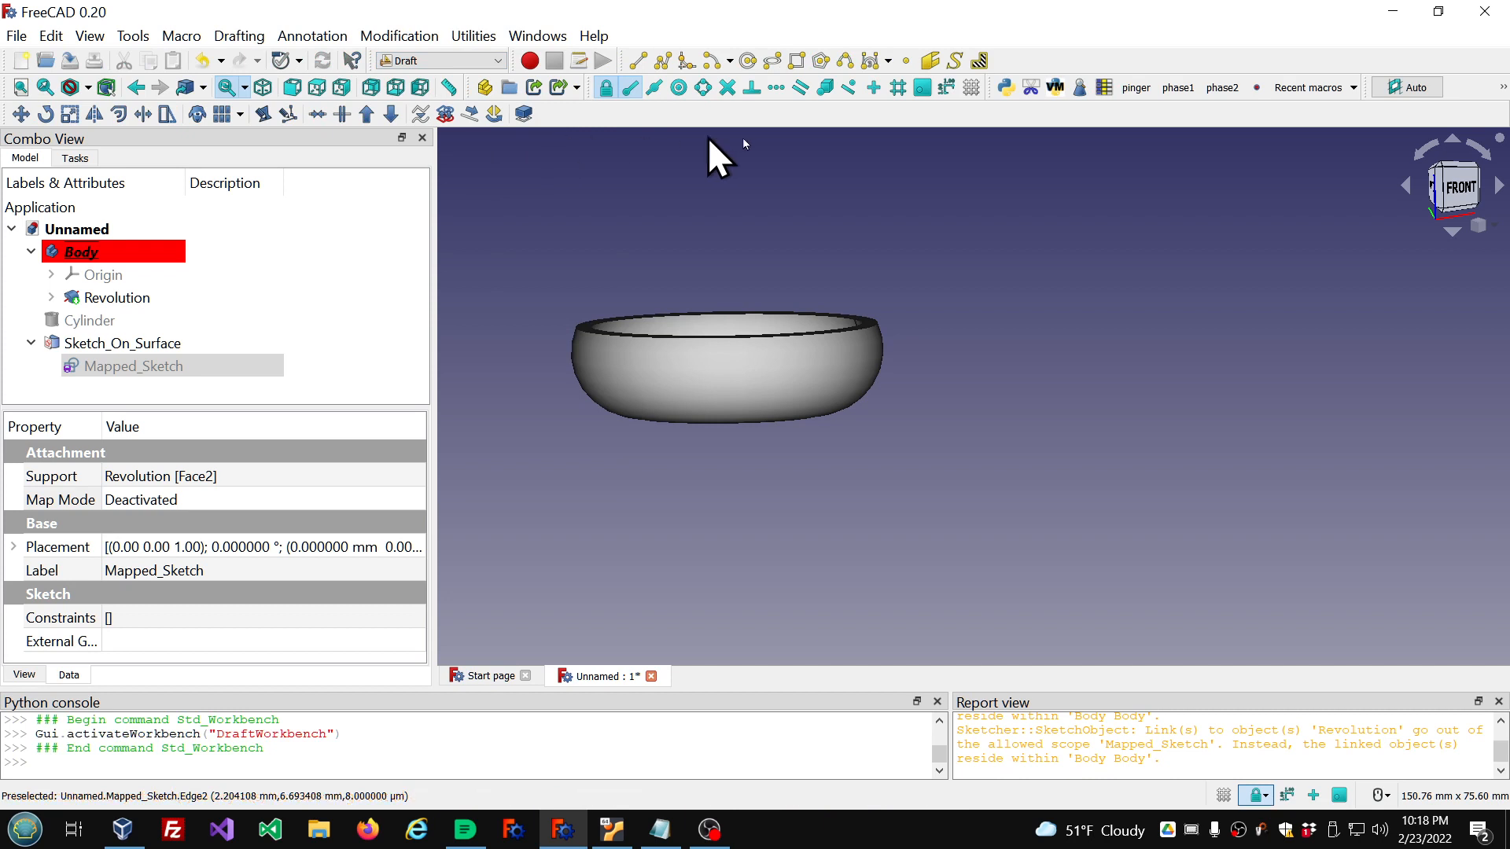
click(317, 88)
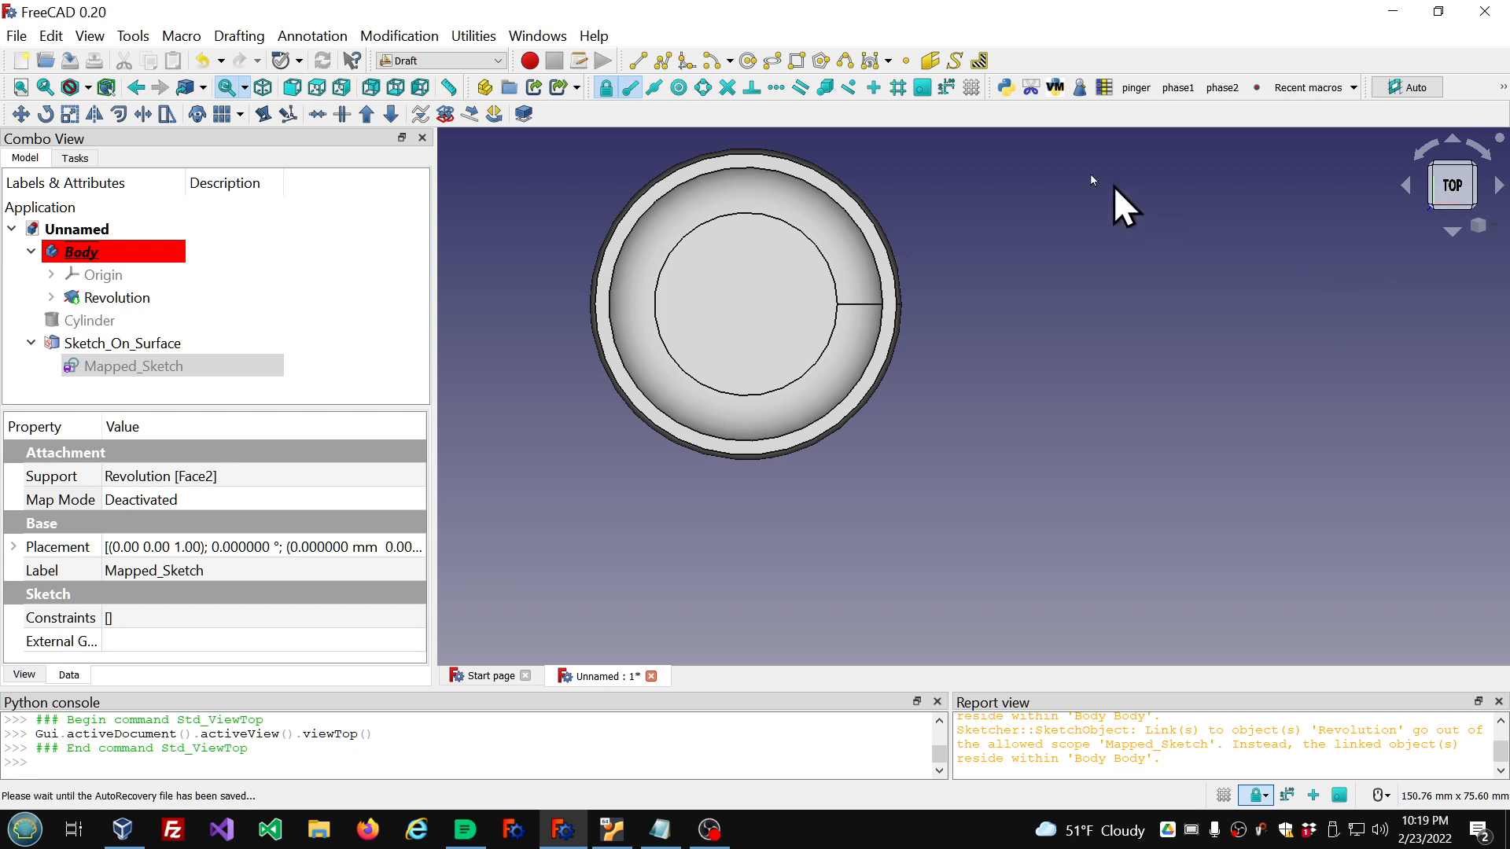
click(956, 62)
click(808, 278)
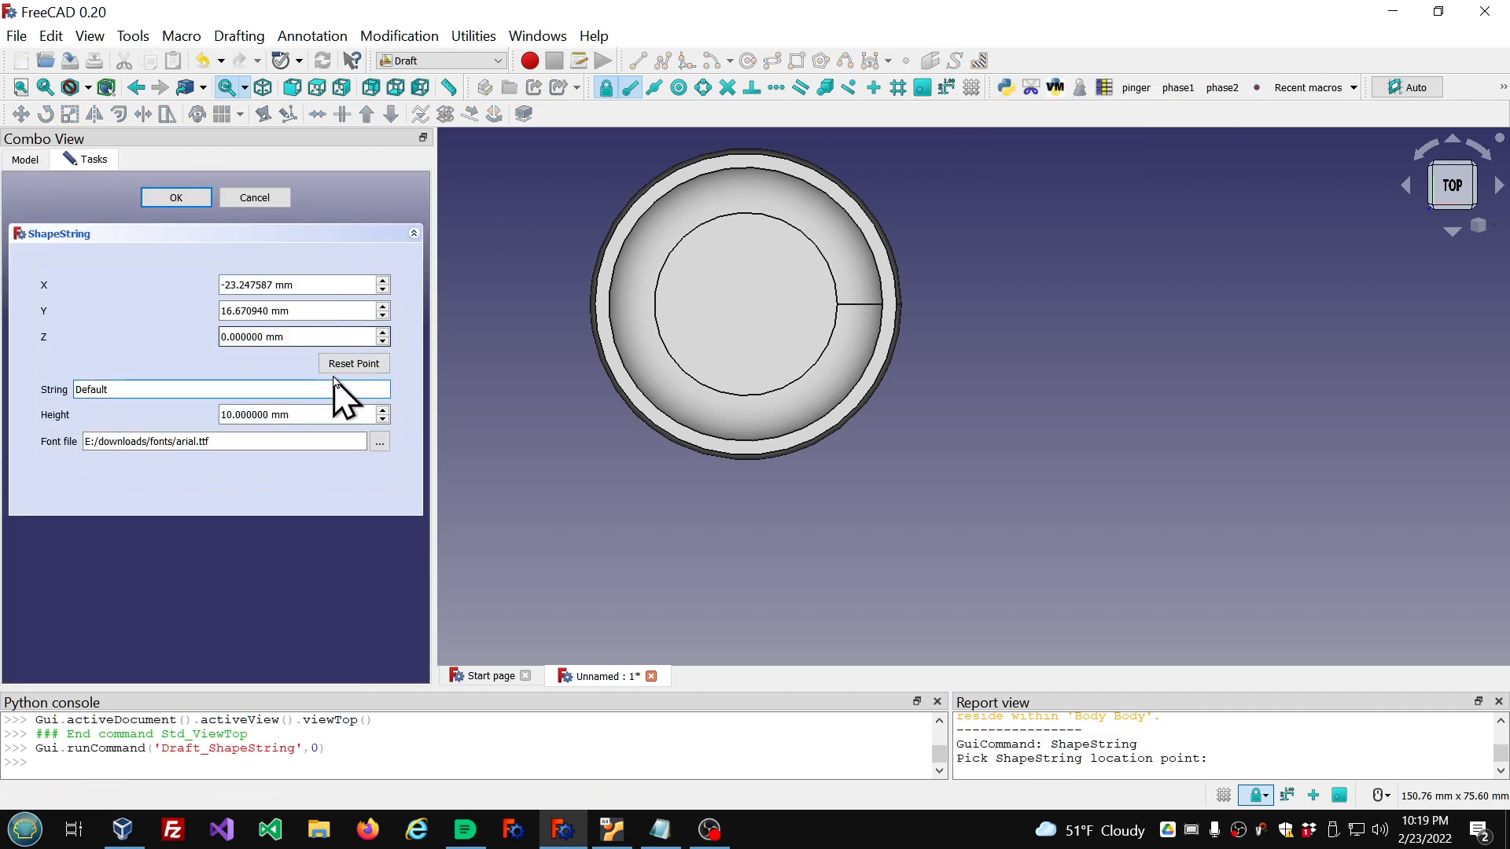
click(352, 363)
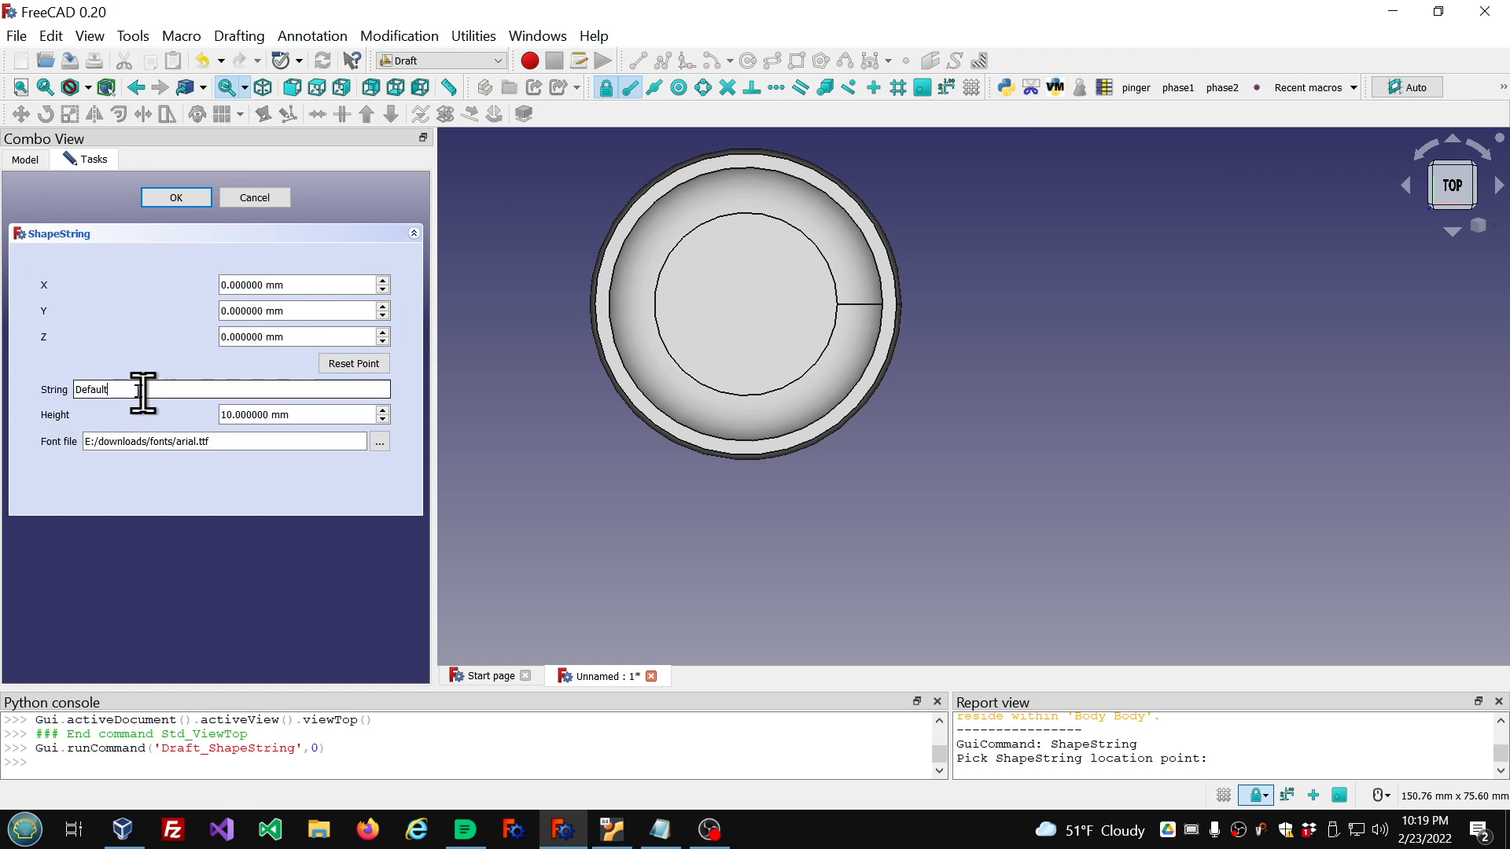
drag(141, 393, 8, 416)
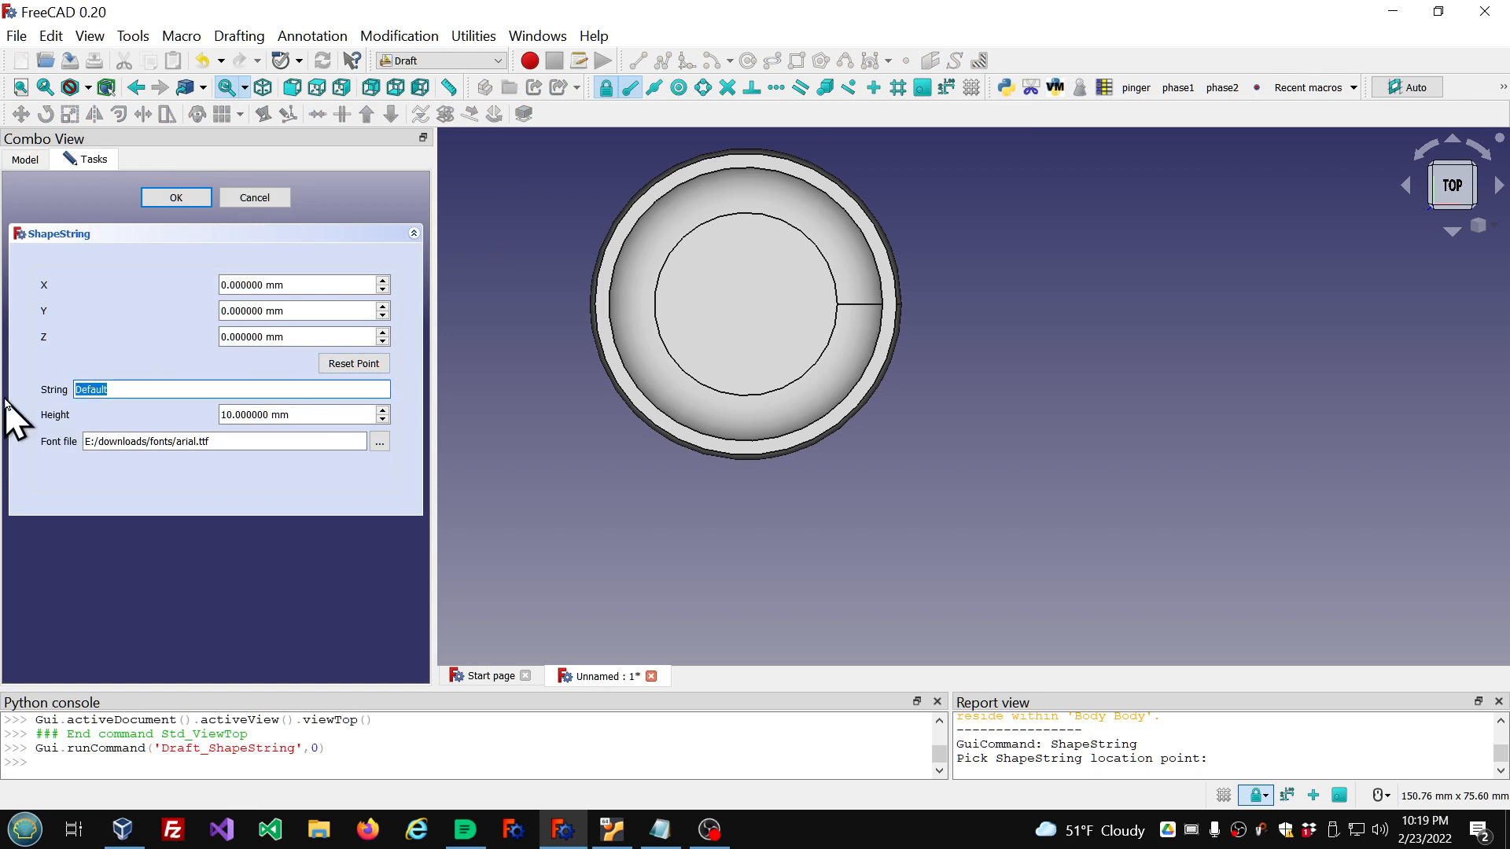
text(PDWrapper)
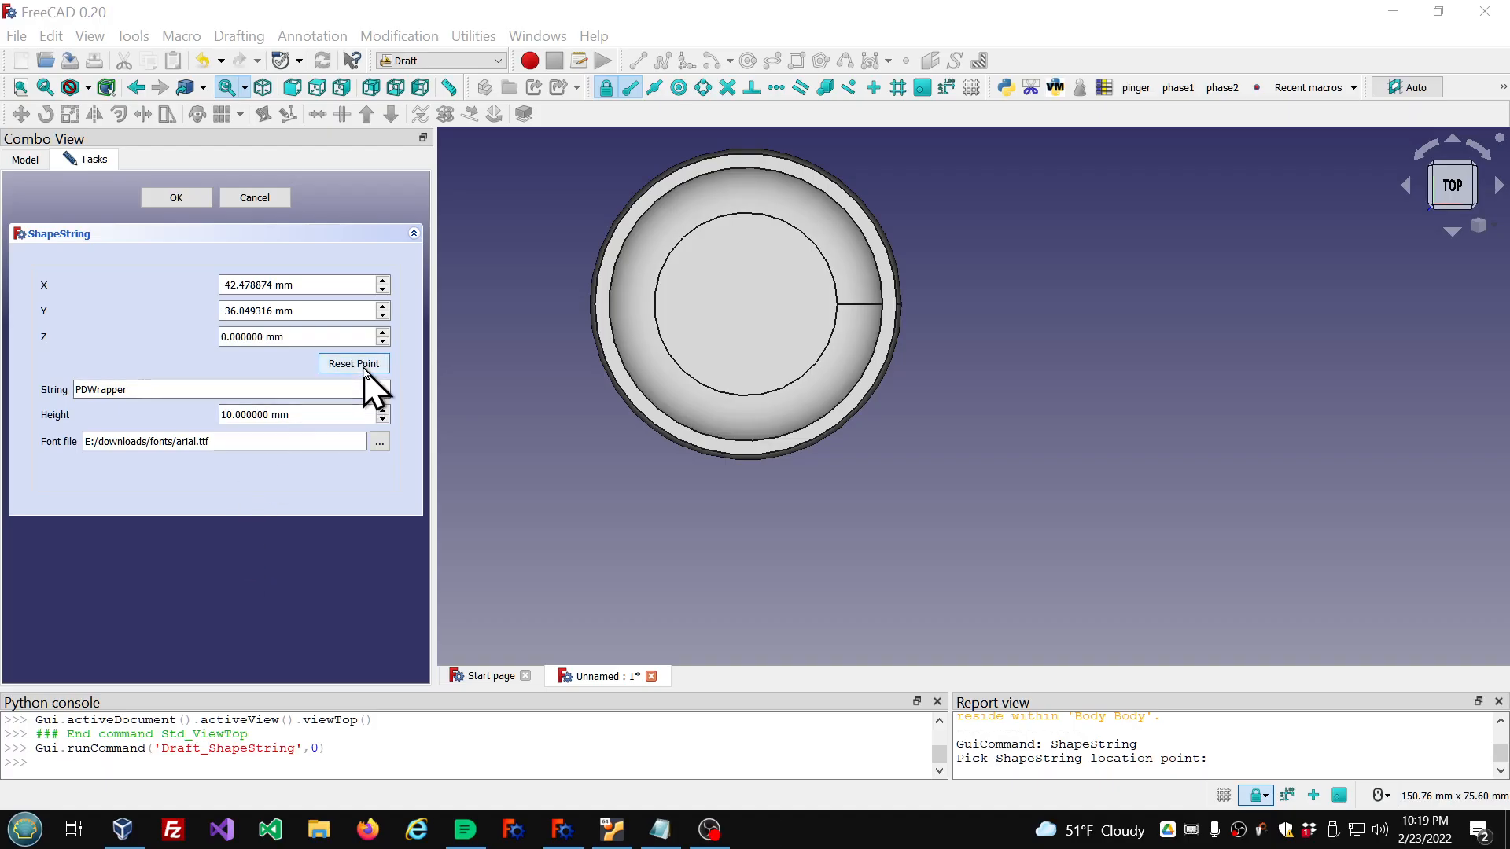
click(364, 368)
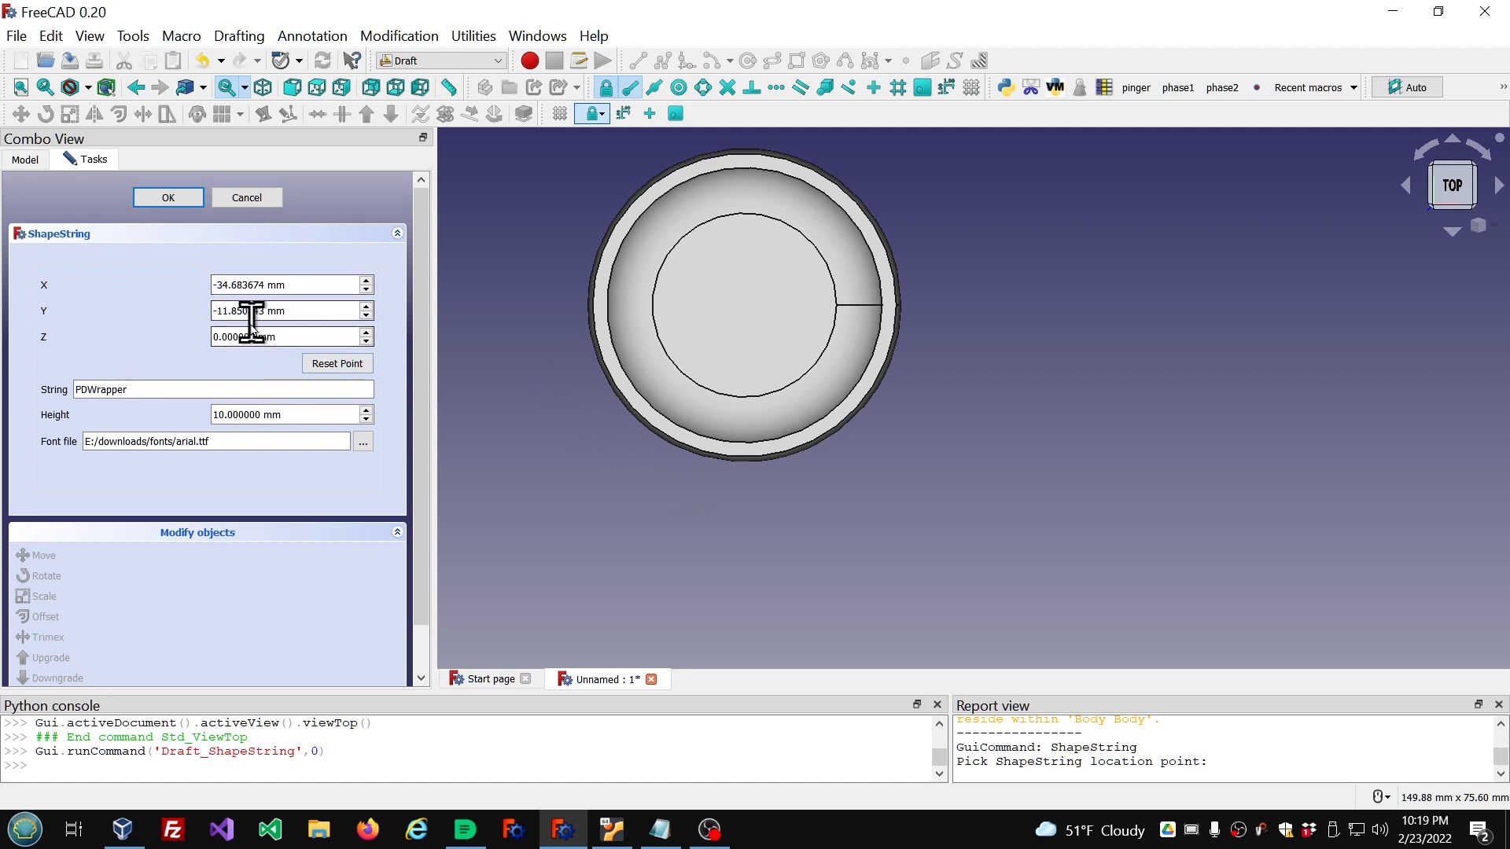
click(326, 365)
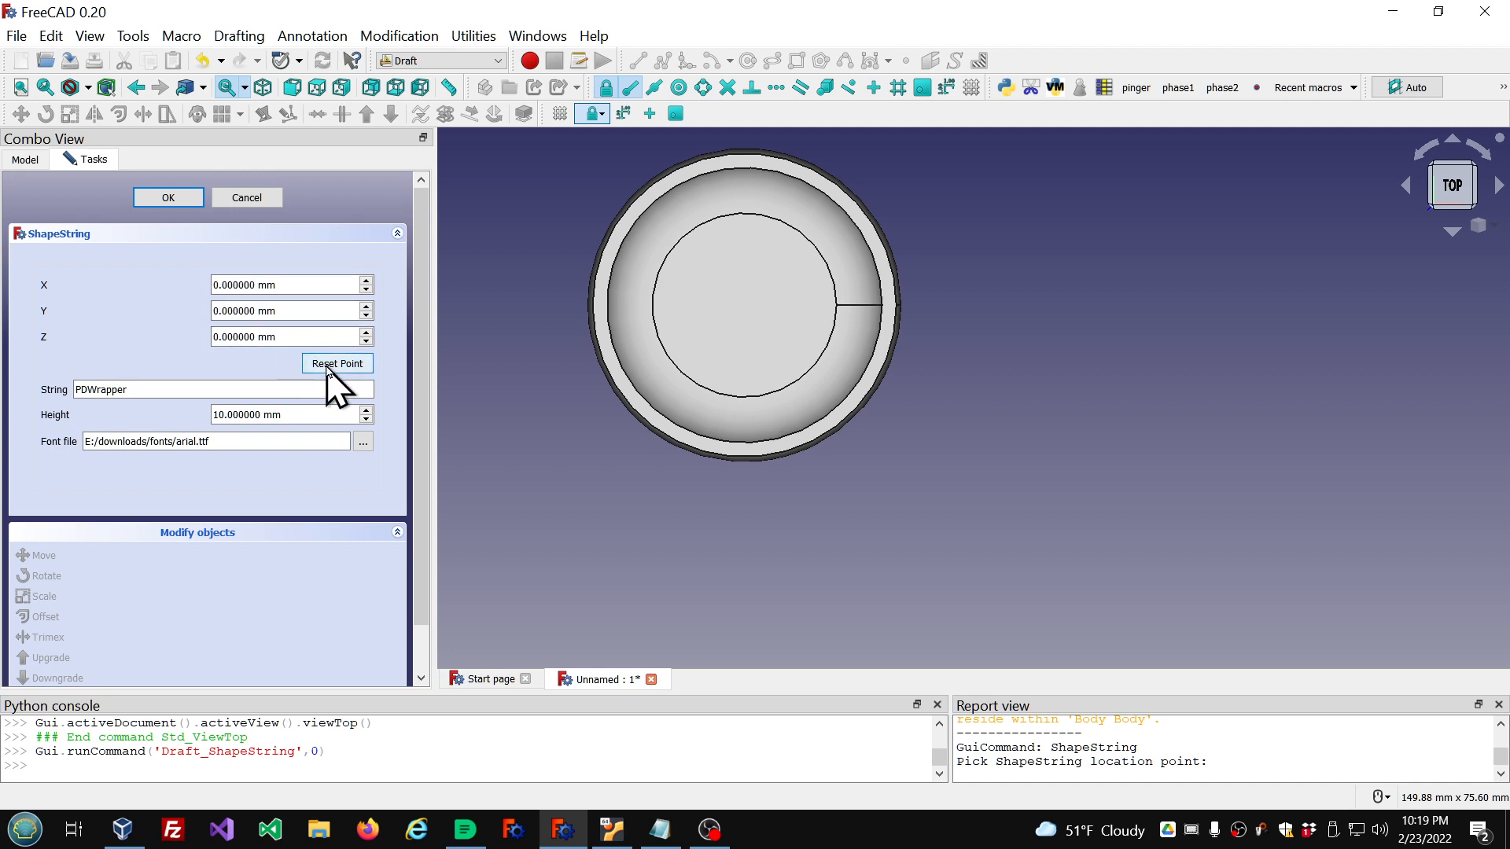
click(169, 198)
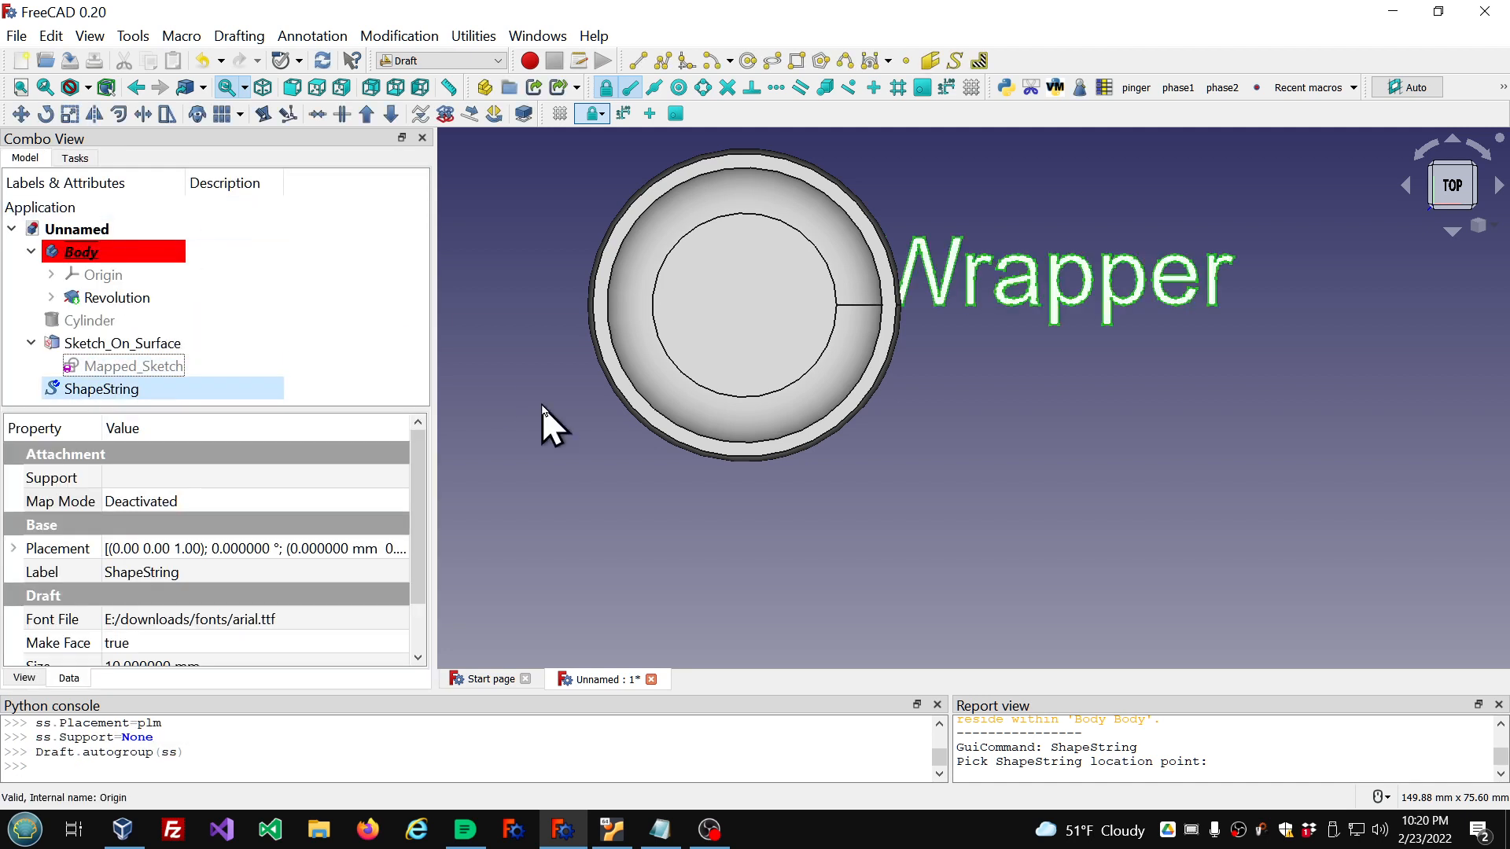
Step: Open the mapped sketch with the section view on, compare its rectangle with the PDWrapper text, and close the sketch
scroll(1059, 456, down, 4)
scroll(1022, 271, up, 3)
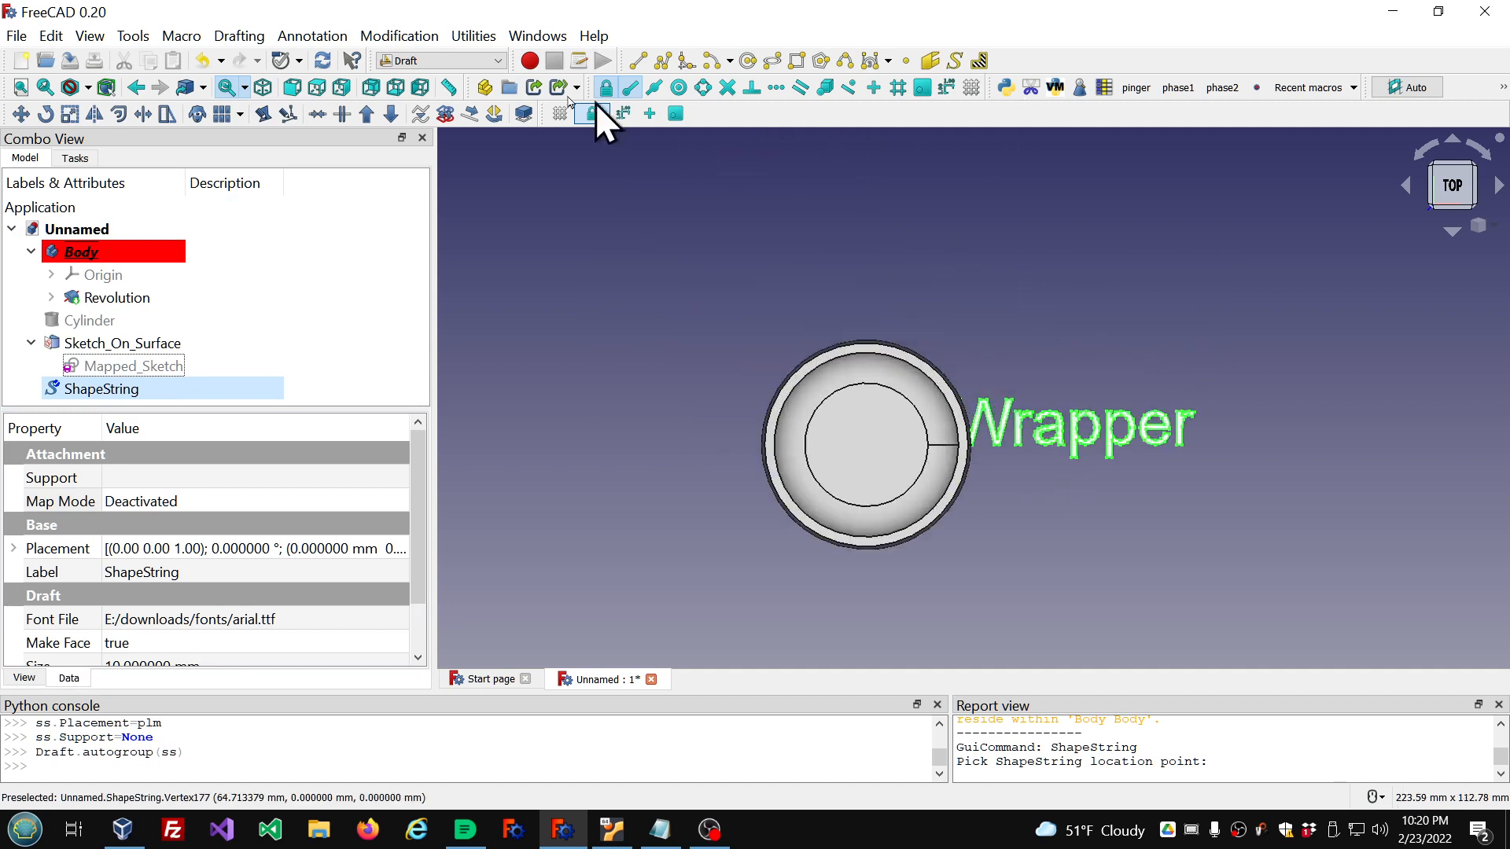
click(467, 61)
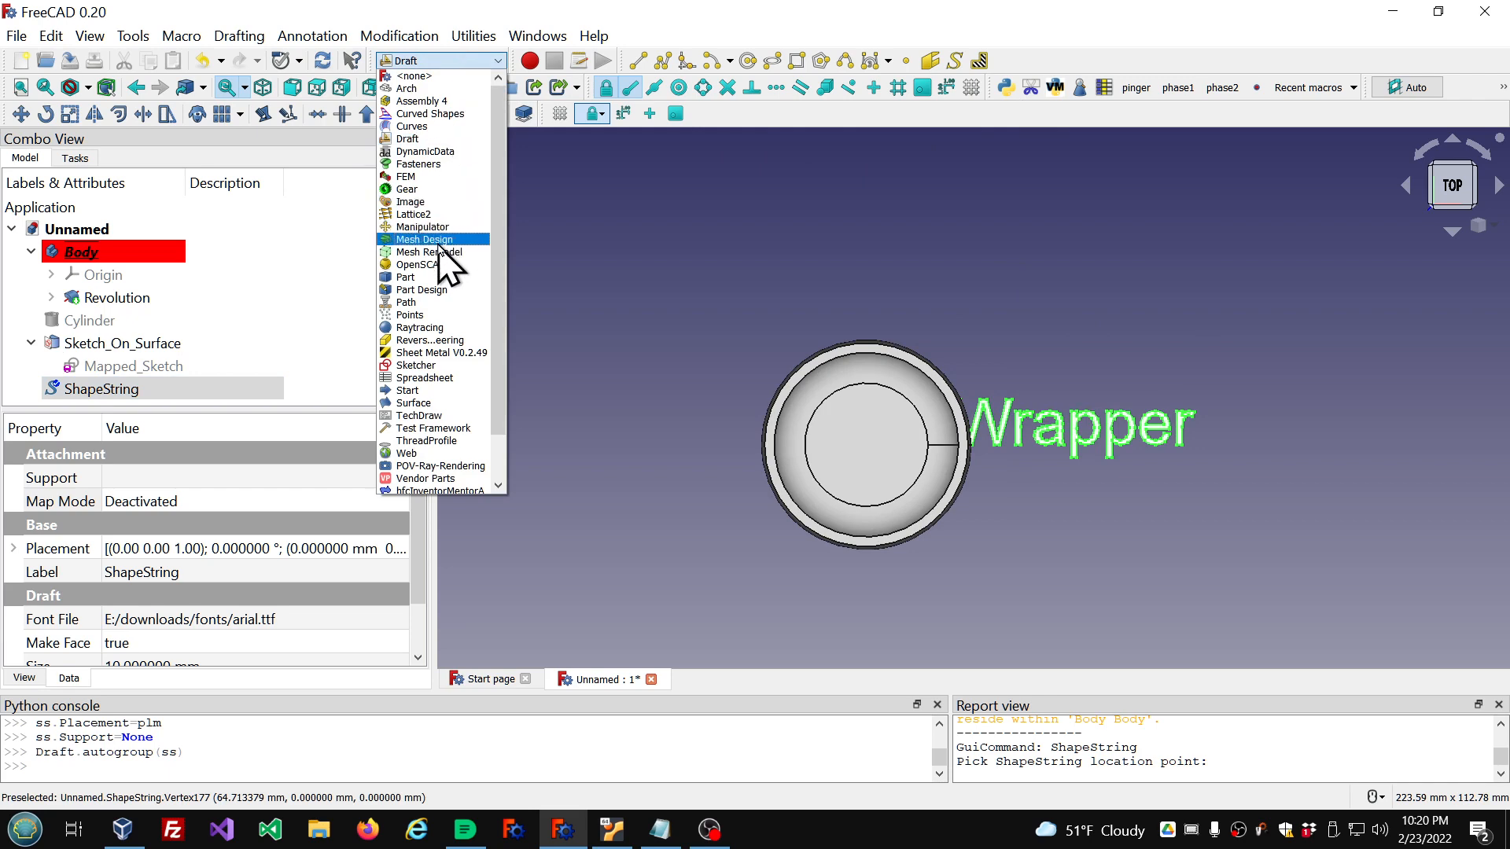
click(208, 297)
double_click(118, 366)
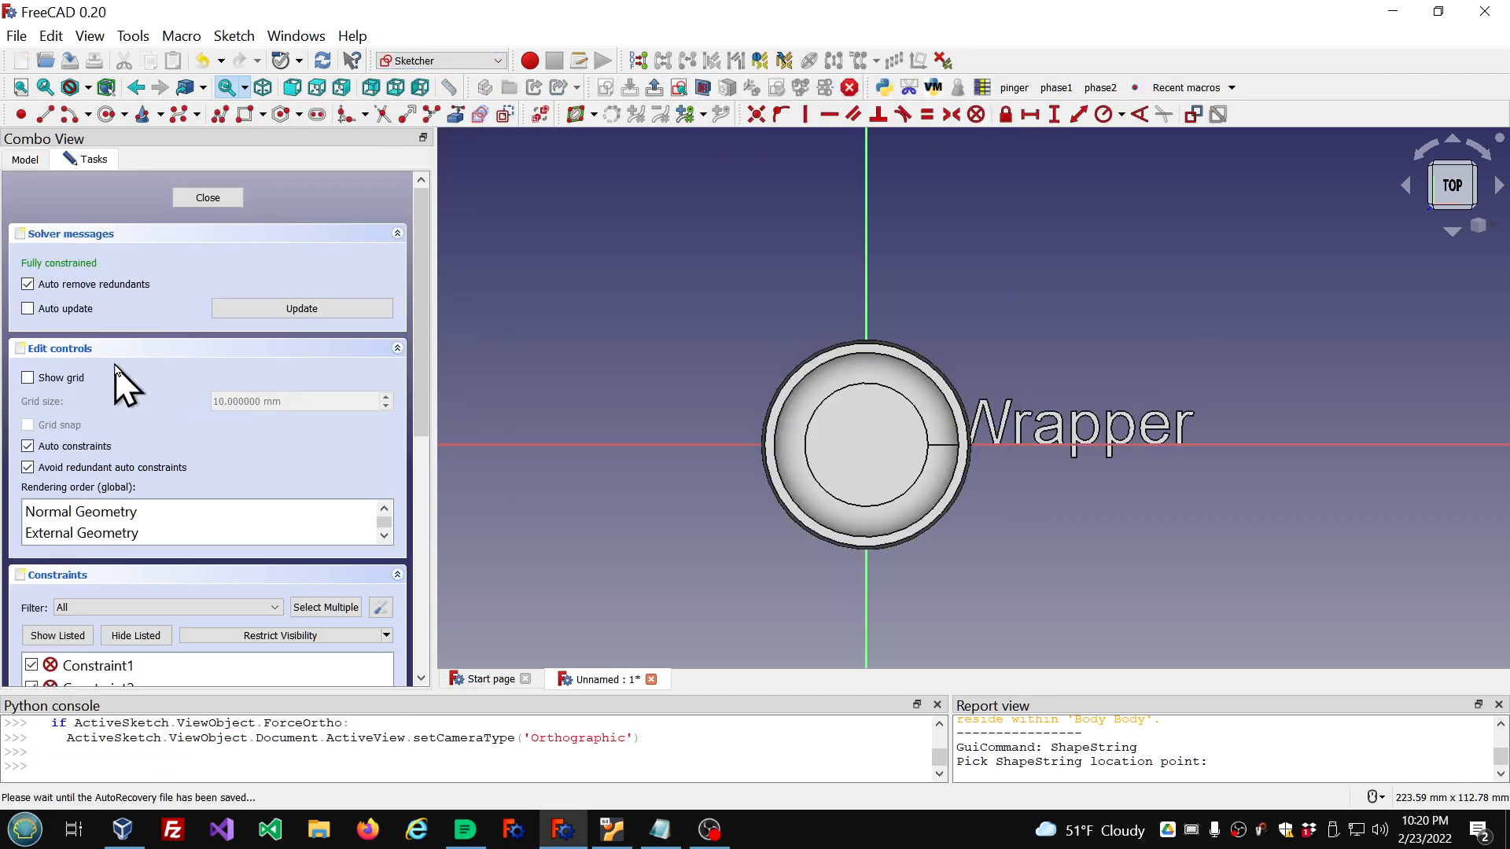
click(696, 87)
scroll(1233, 426, up, 4)
scroll(1200, 423, down, 2)
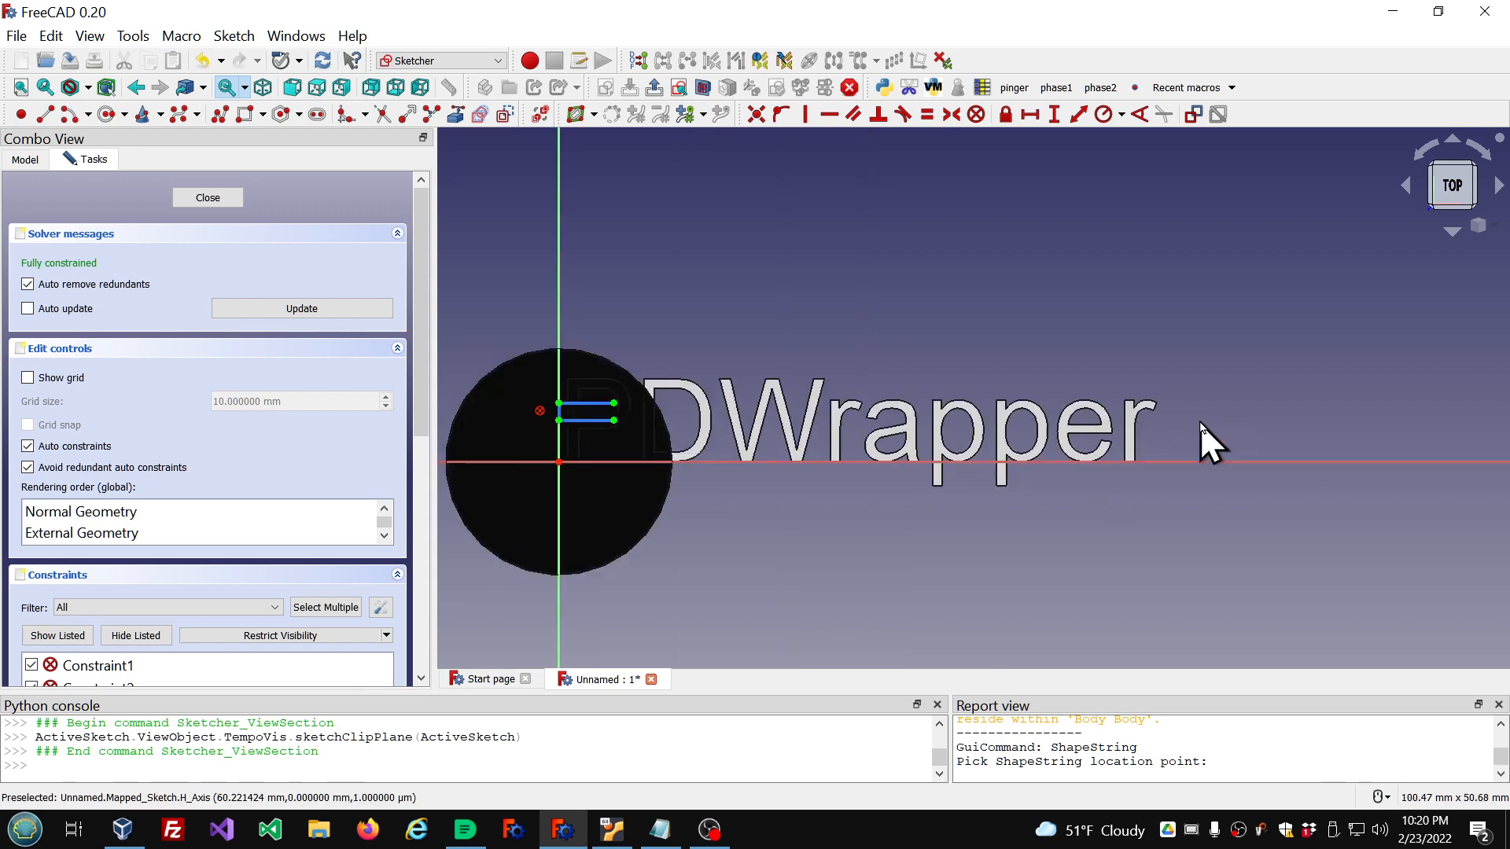
click(207, 197)
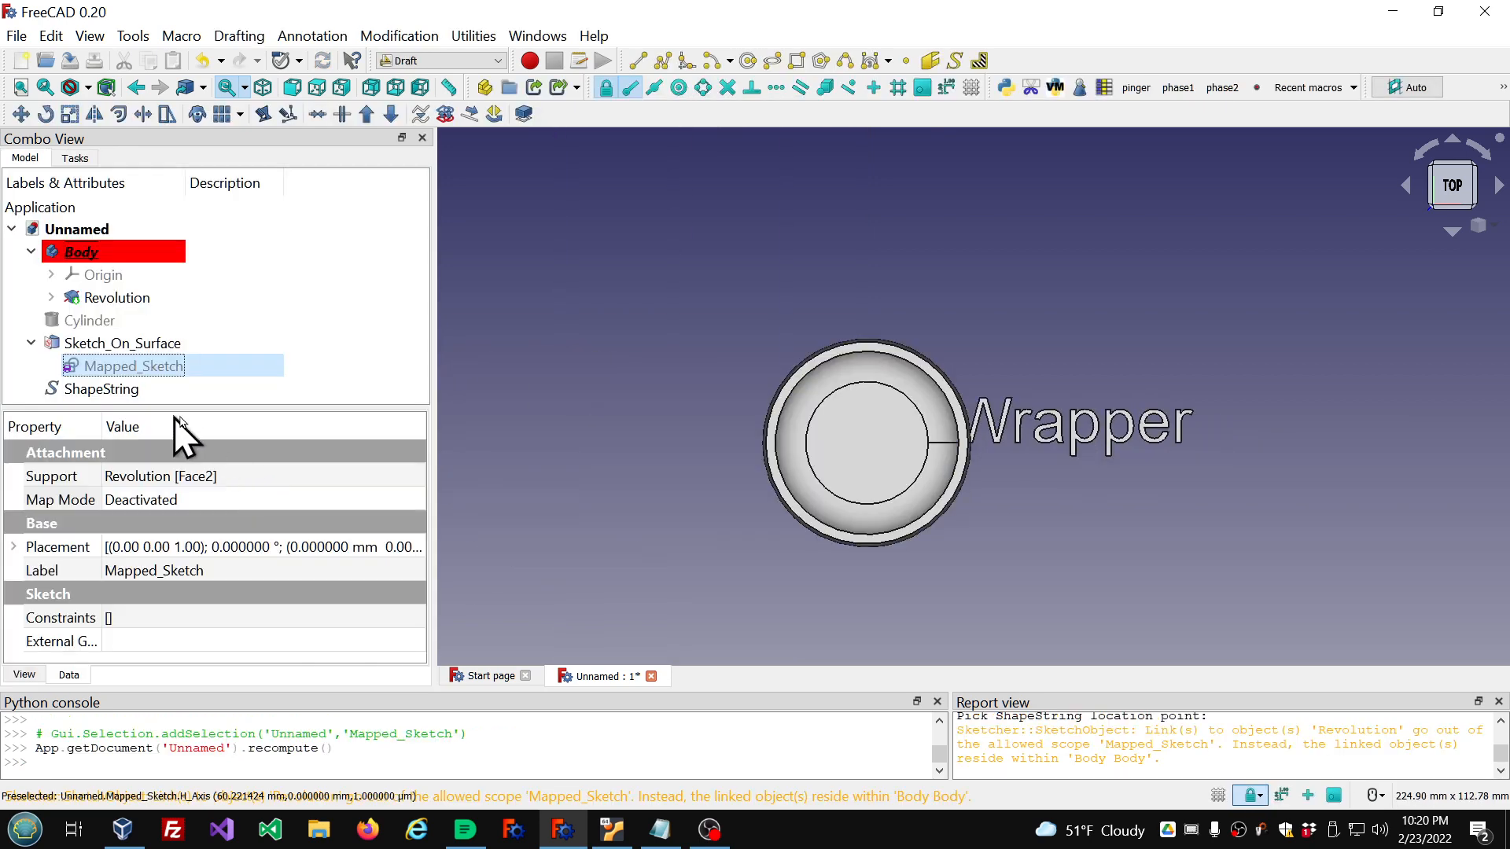
Step: Set the size of the PDWrapper ShapeString to 3 mm
click(133, 390)
scroll(313, 641, down, 1)
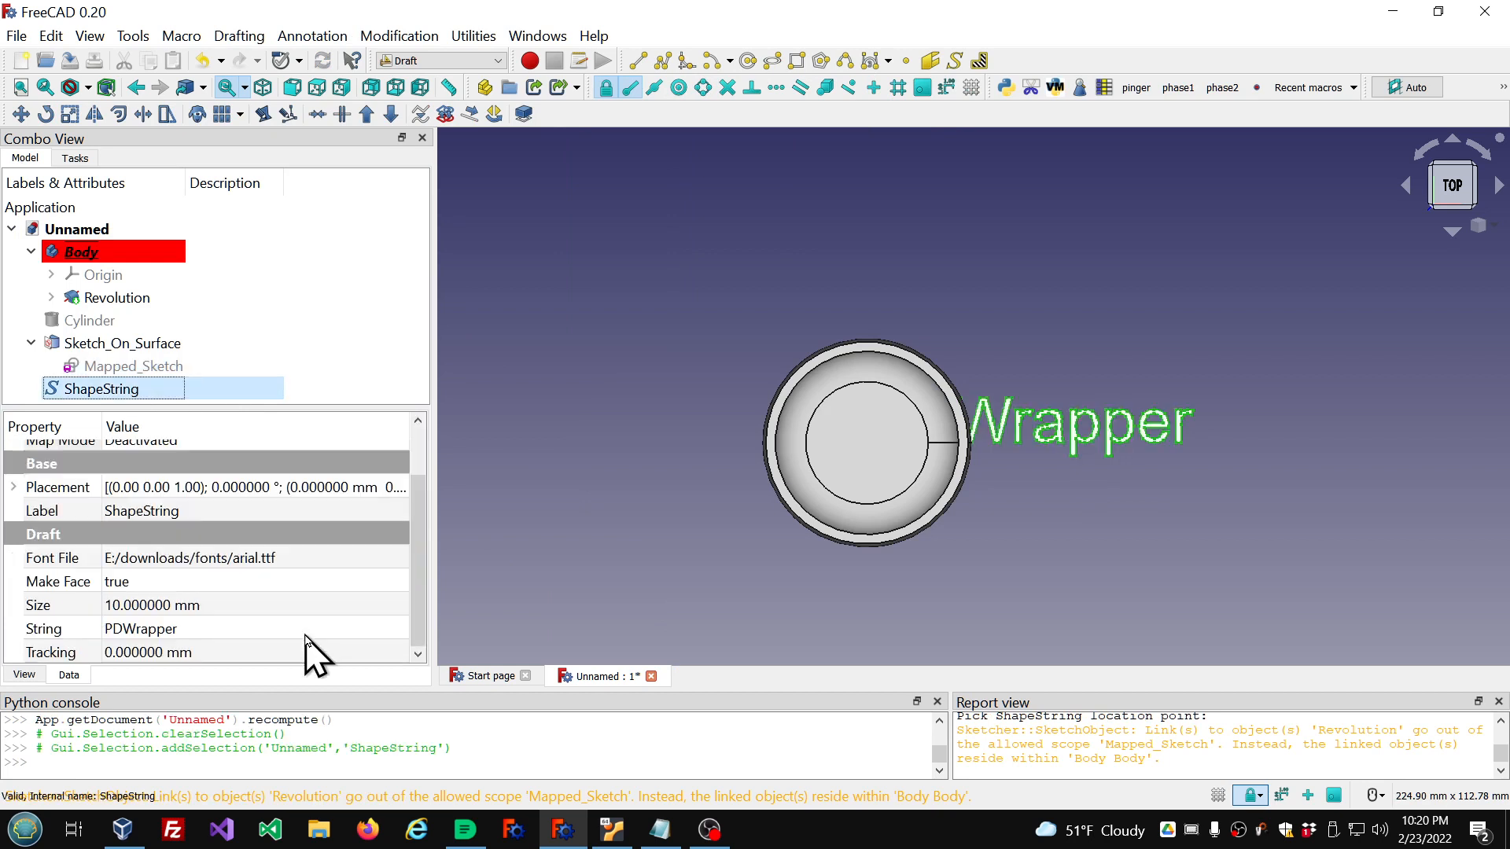
click(295, 603)
scroll(295, 603, down, 4)
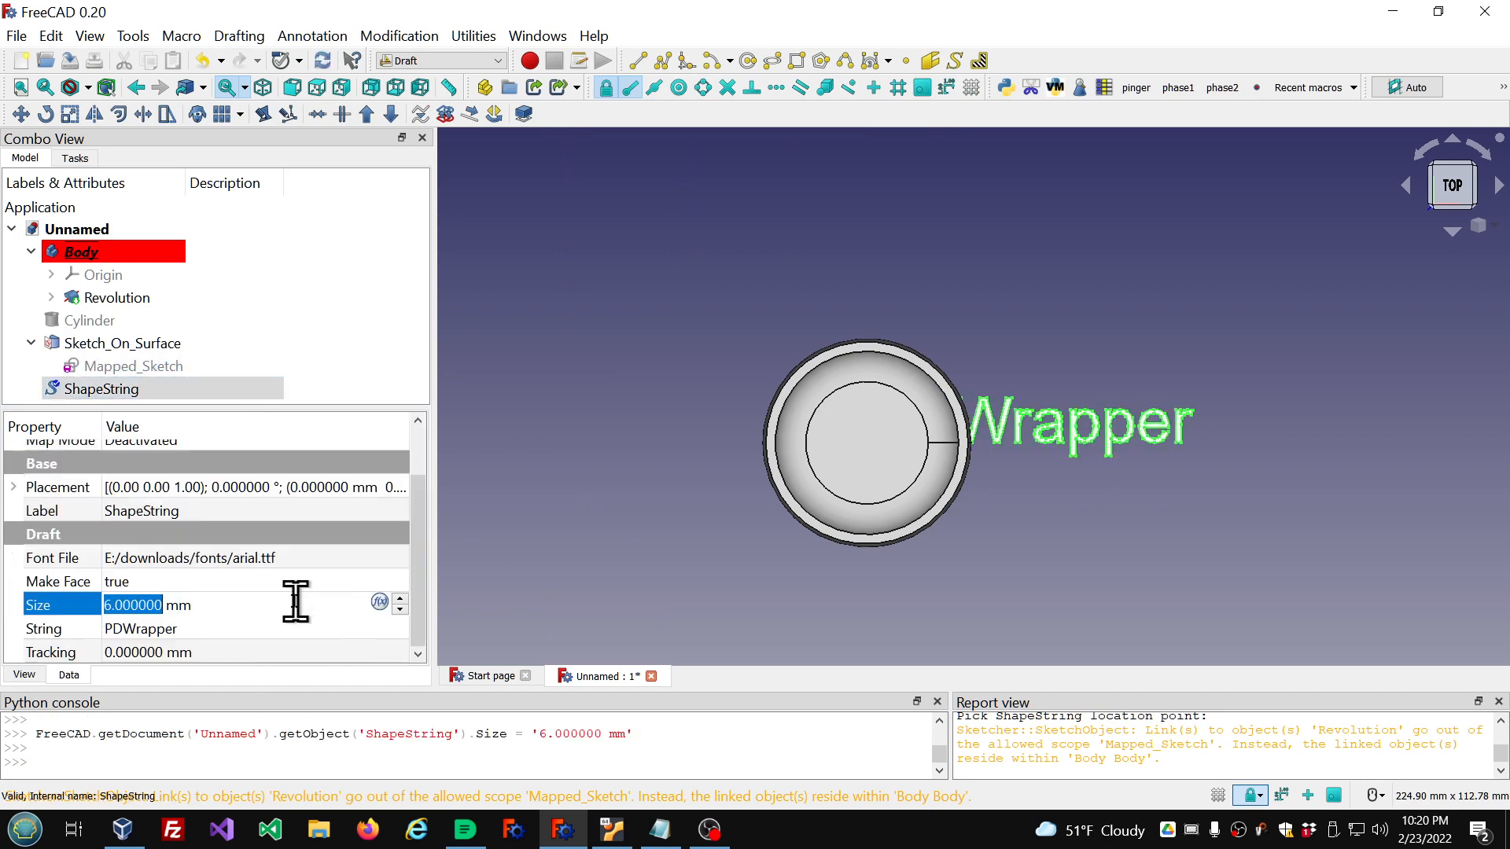
scroll(296, 603, down, 3)
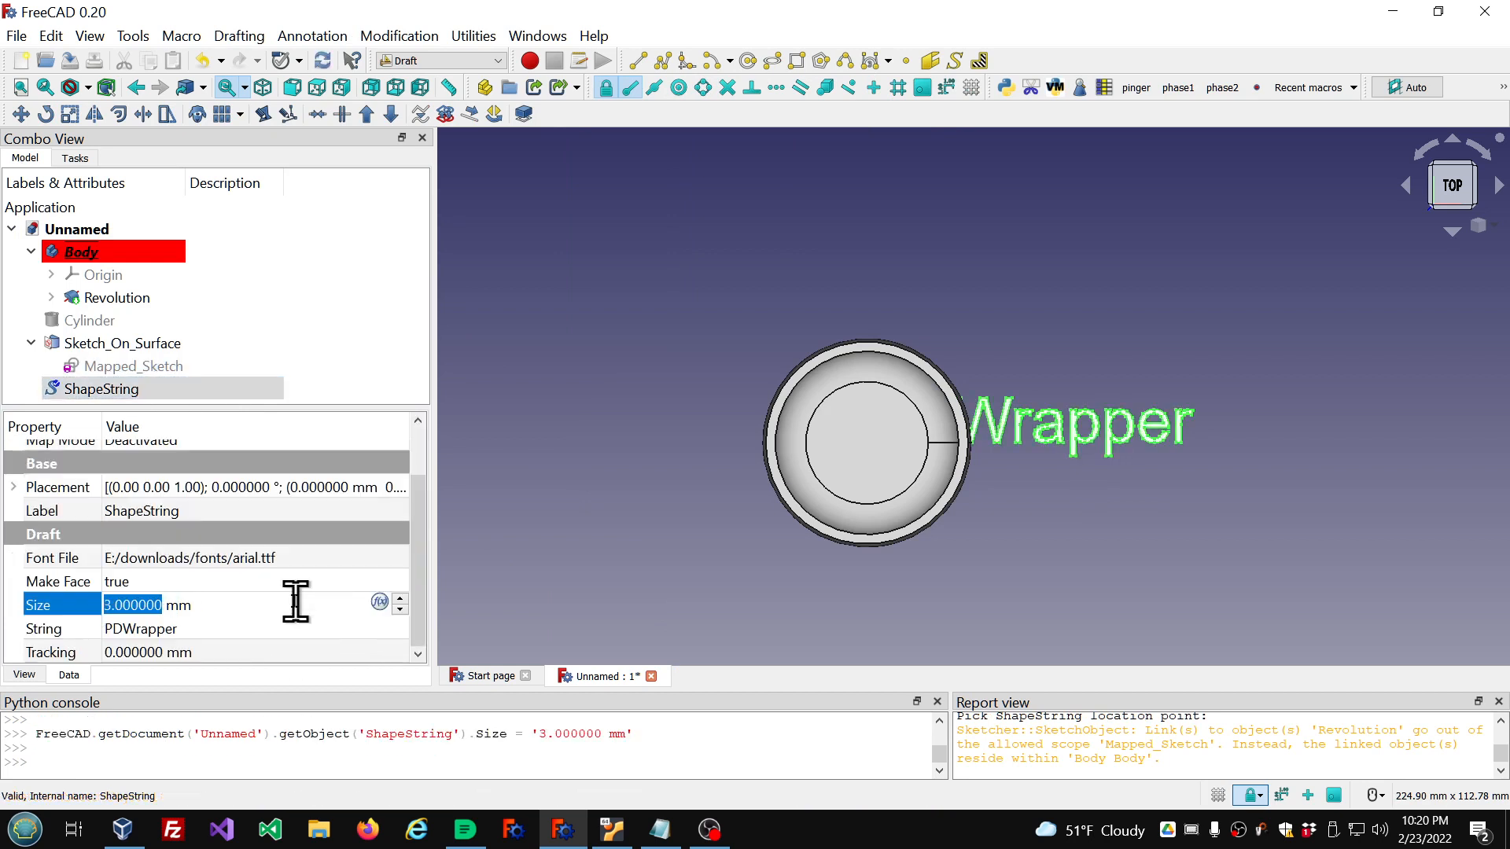
click(520, 485)
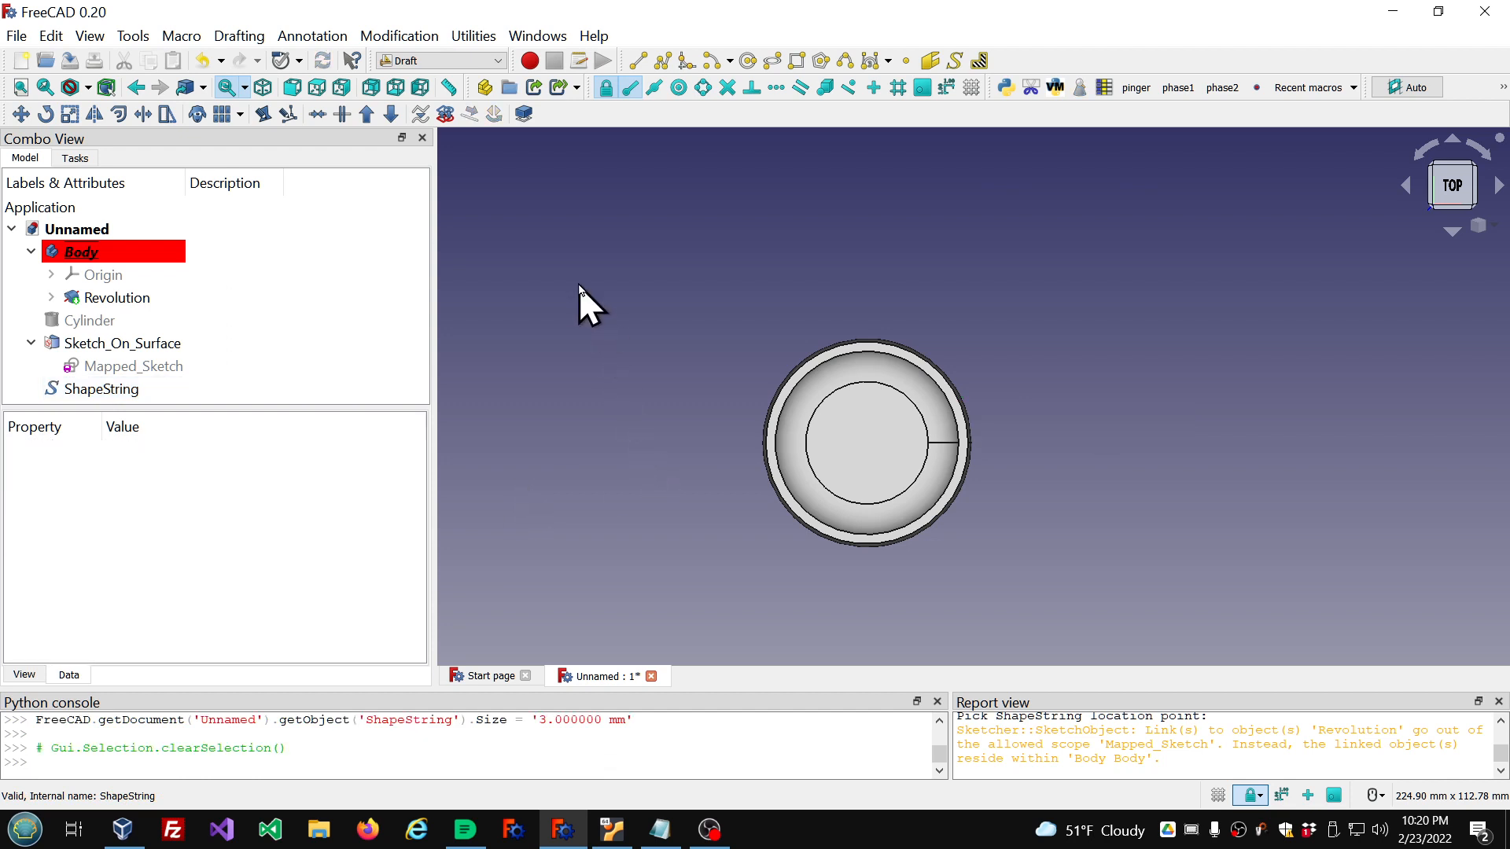
Step: Hide the bowl's revolution so that the PDWrapper text is unobstructed
click(142, 298)
key(space)
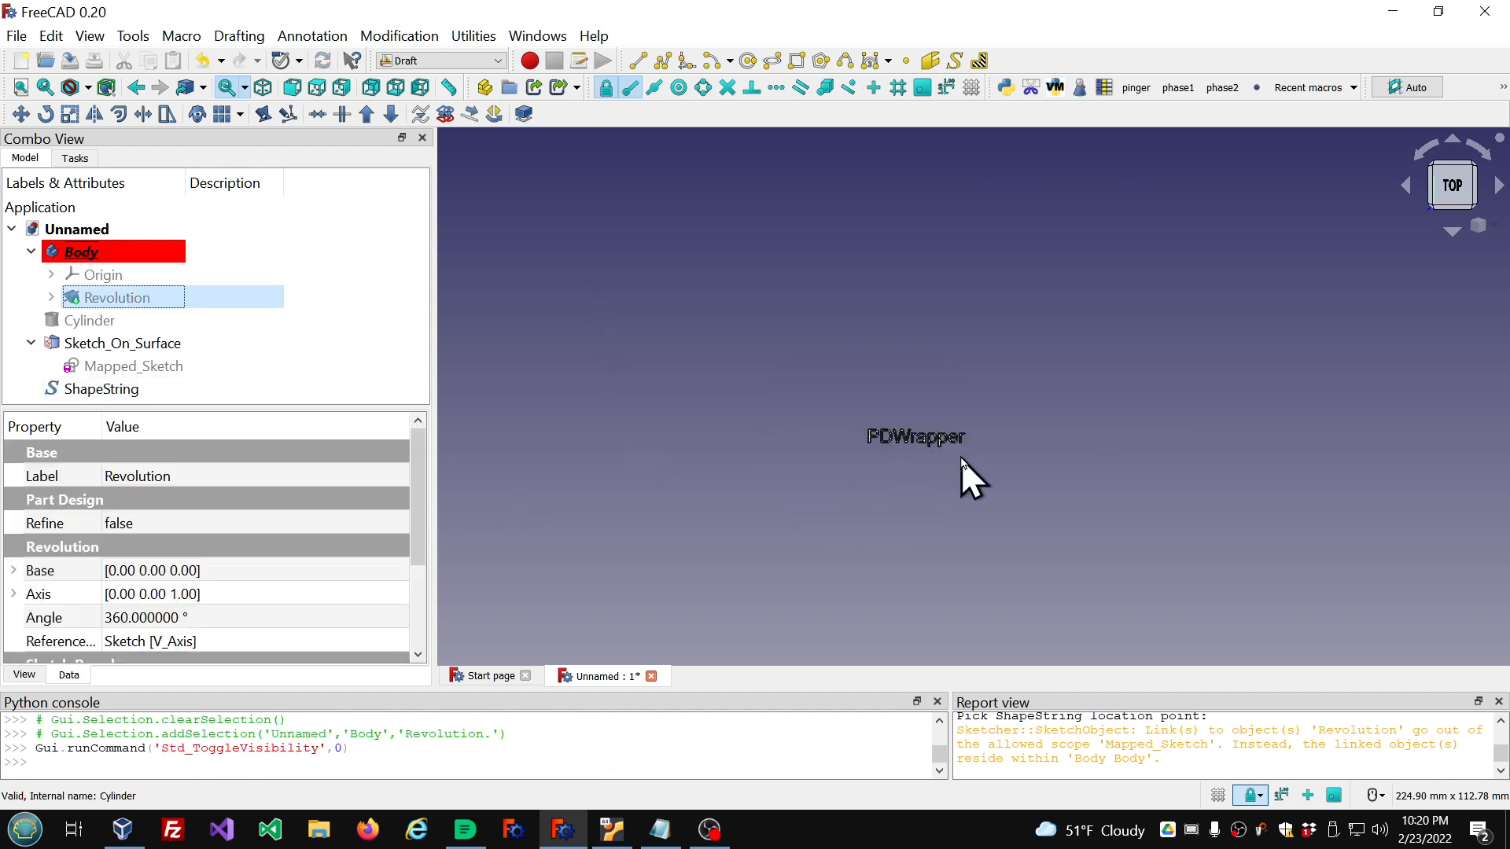
scroll(961, 460, up, 4)
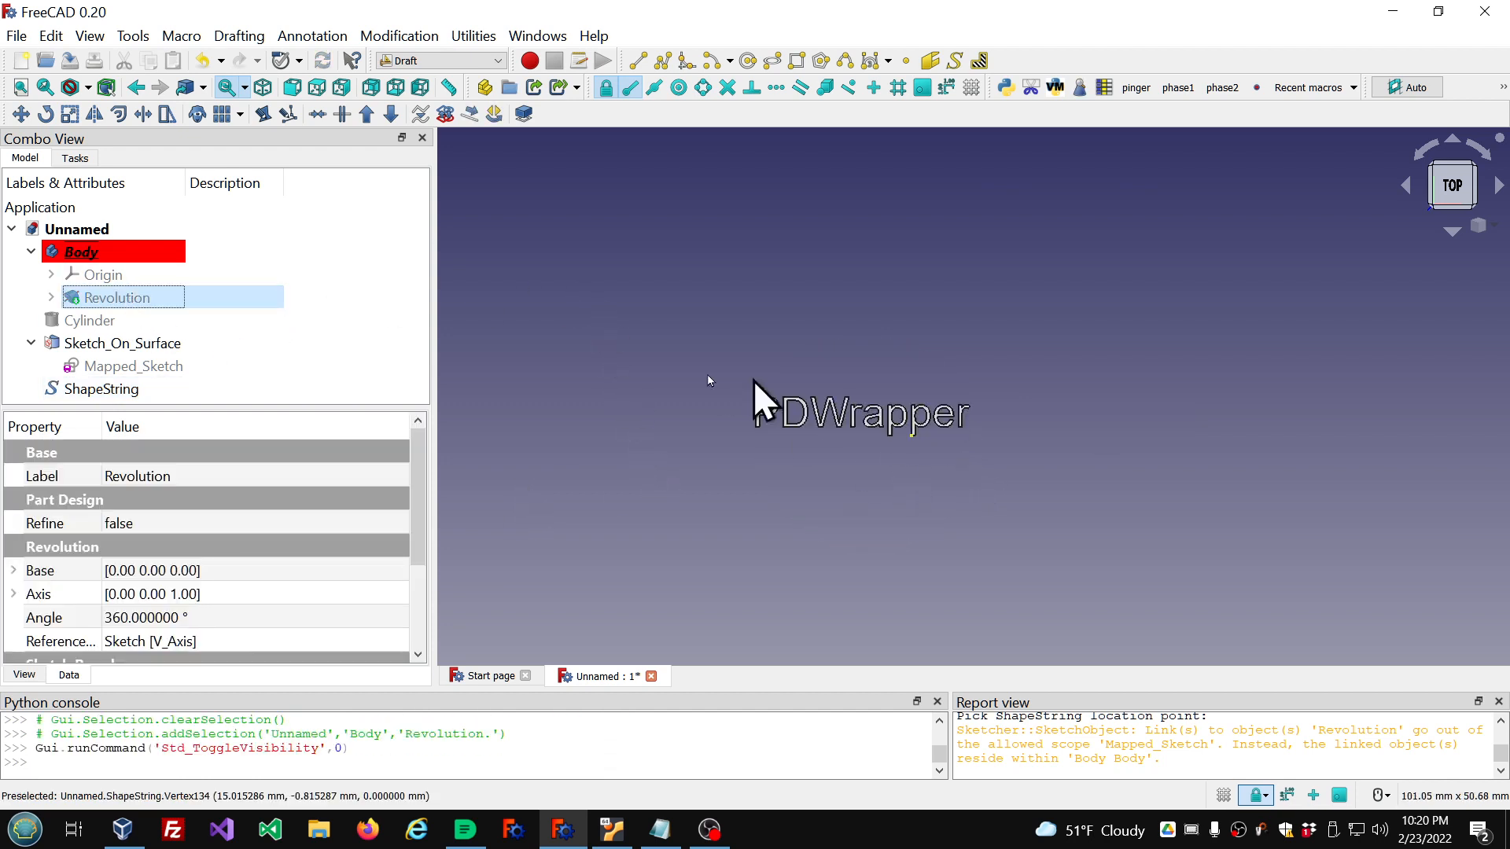
Step: Check the 3 mm text against the mapped sketch's rectangle in section view, and close the sketch
click(103, 367)
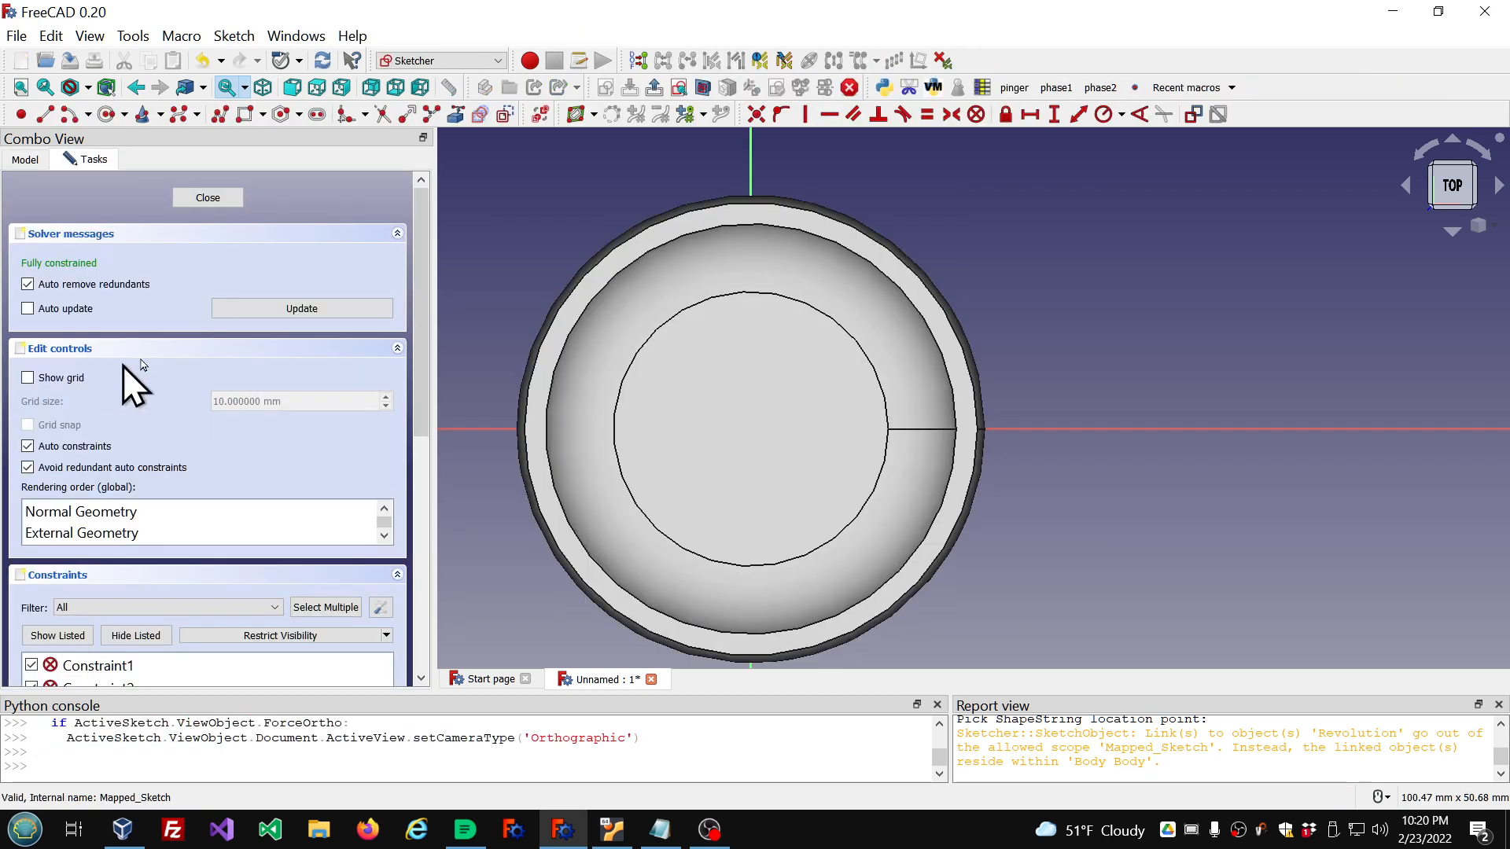
click(704, 91)
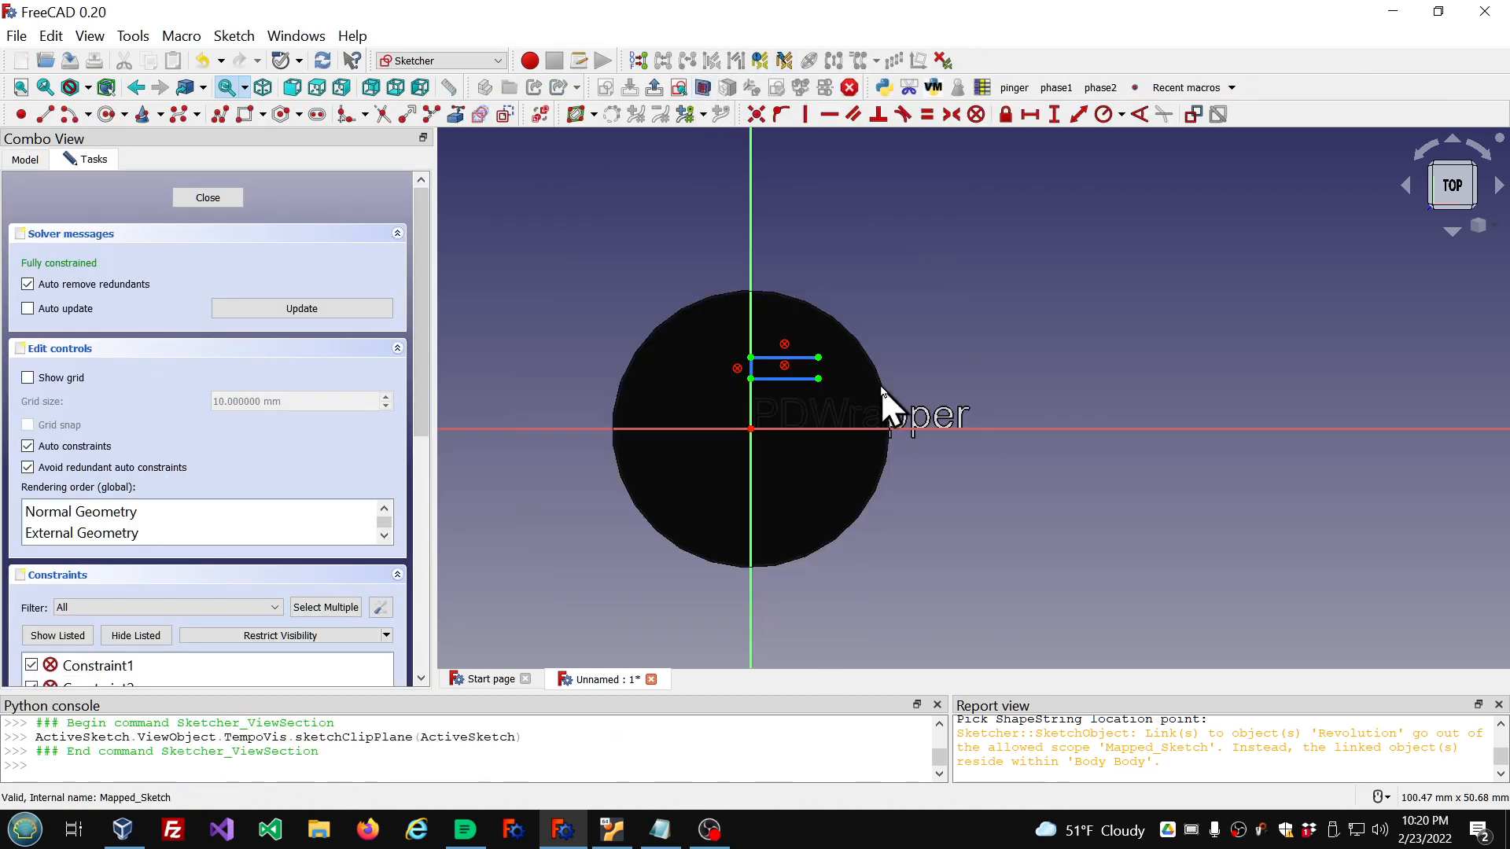
scroll(881, 385, up, 4)
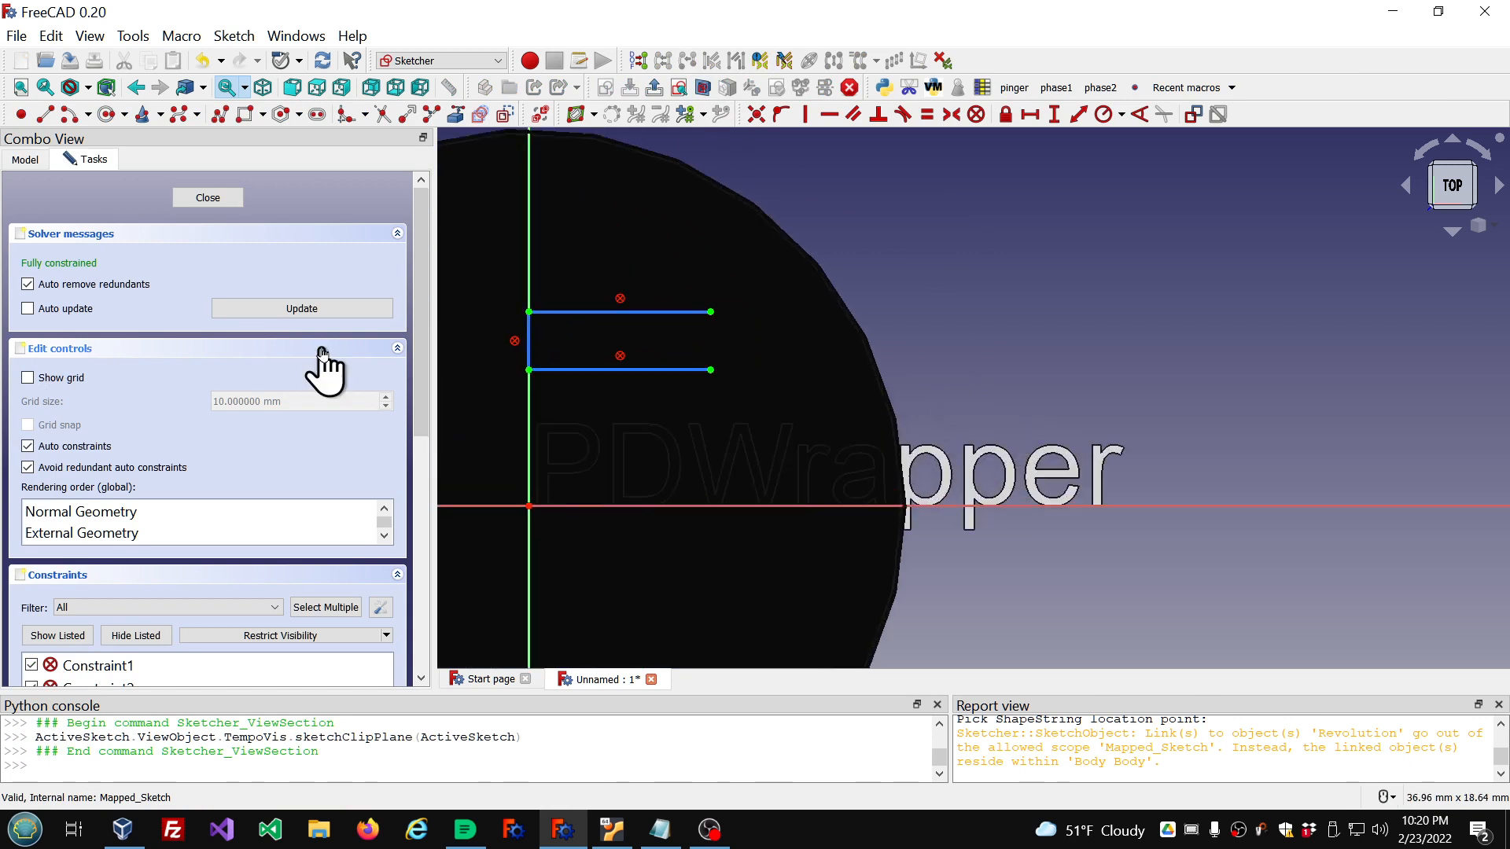
click(206, 199)
Step: Set the size of the PDWrapper ShapeString to 1 mm
click(101, 389)
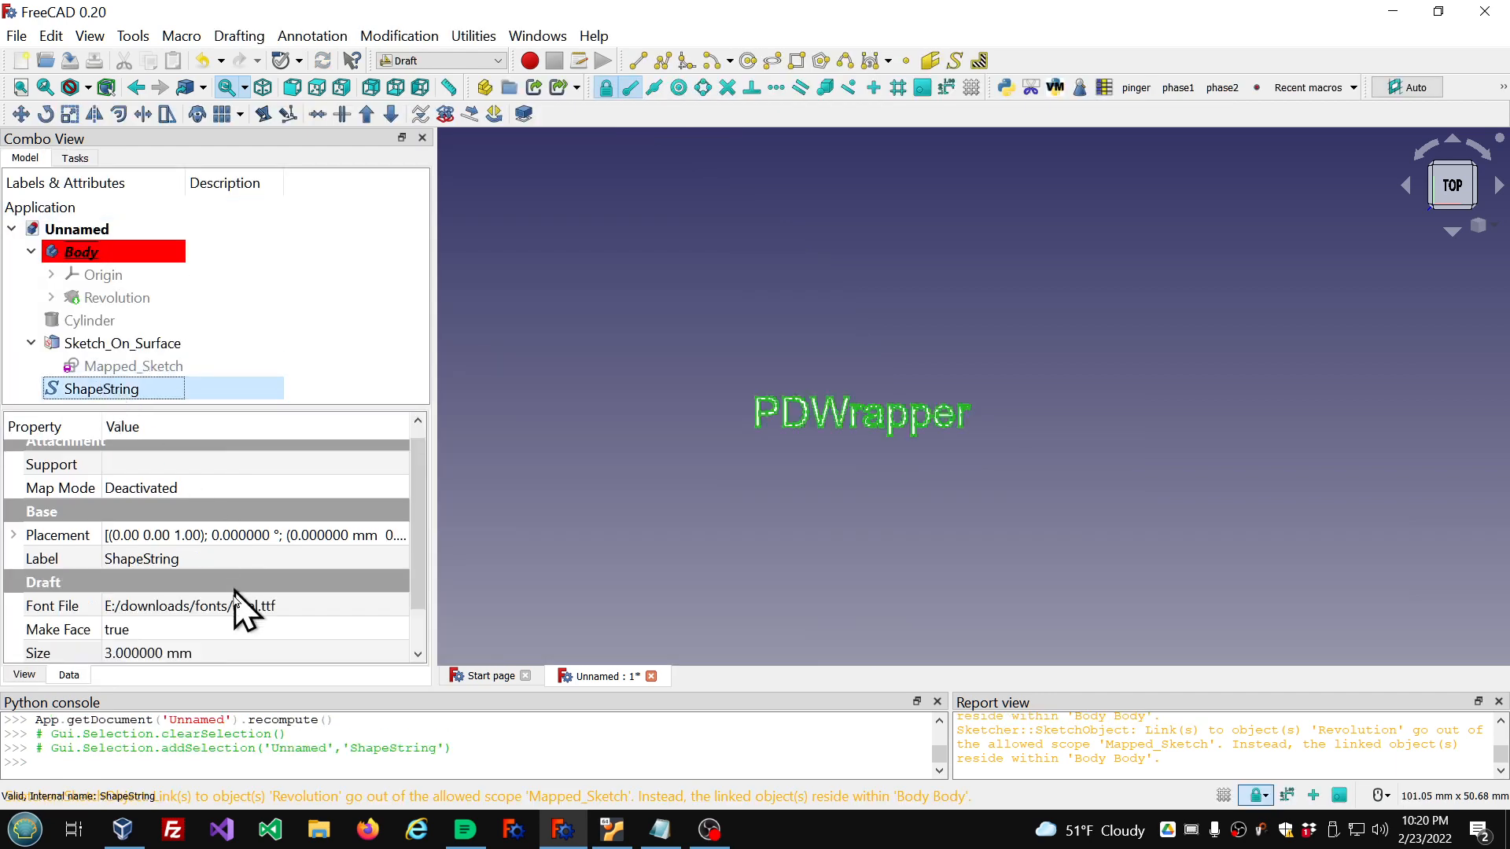
click(243, 653)
text(1)
key(Return)
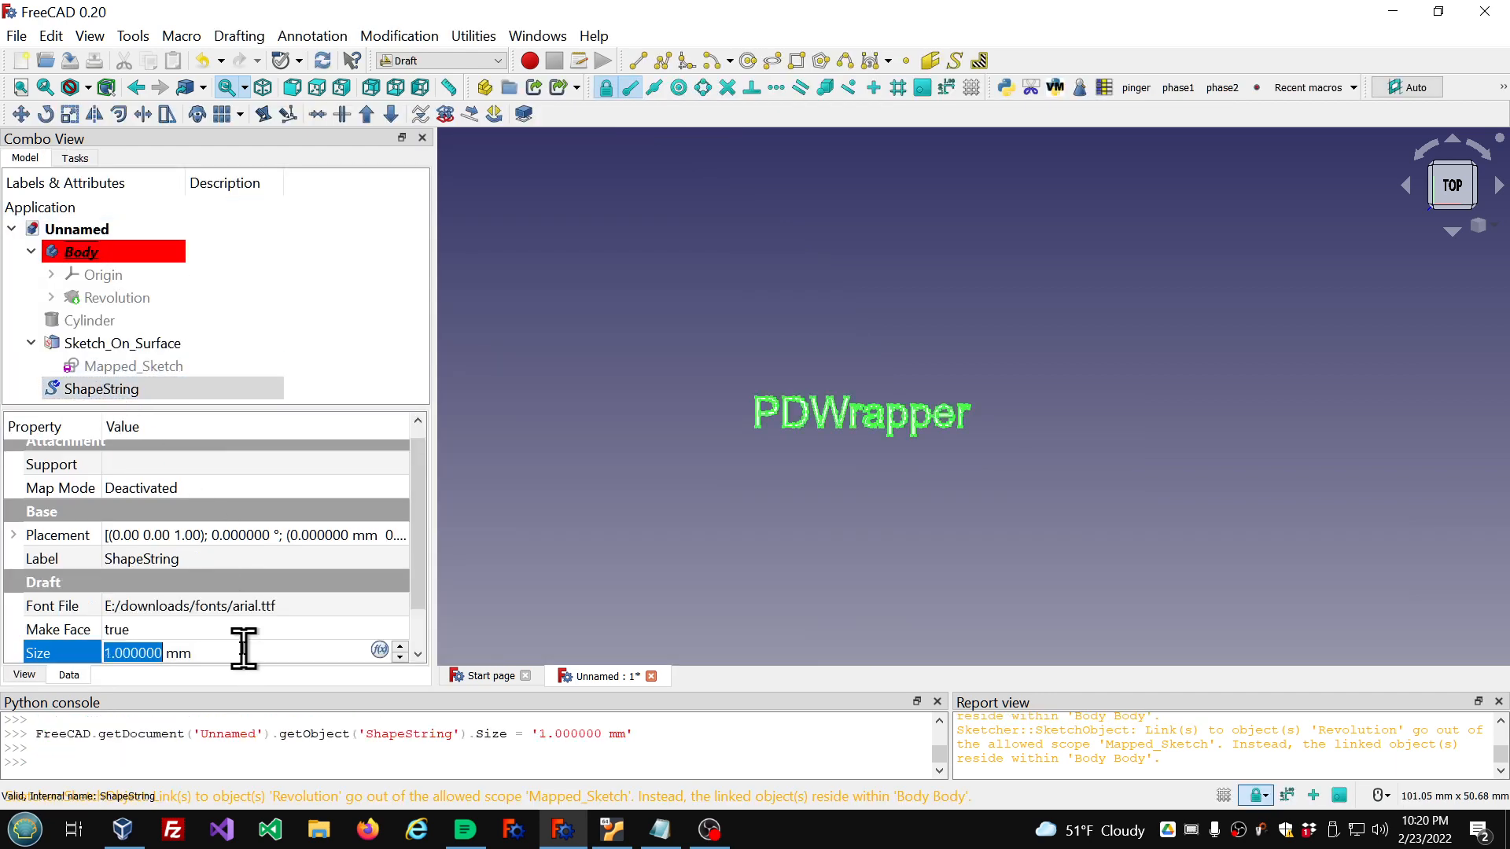
click(295, 313)
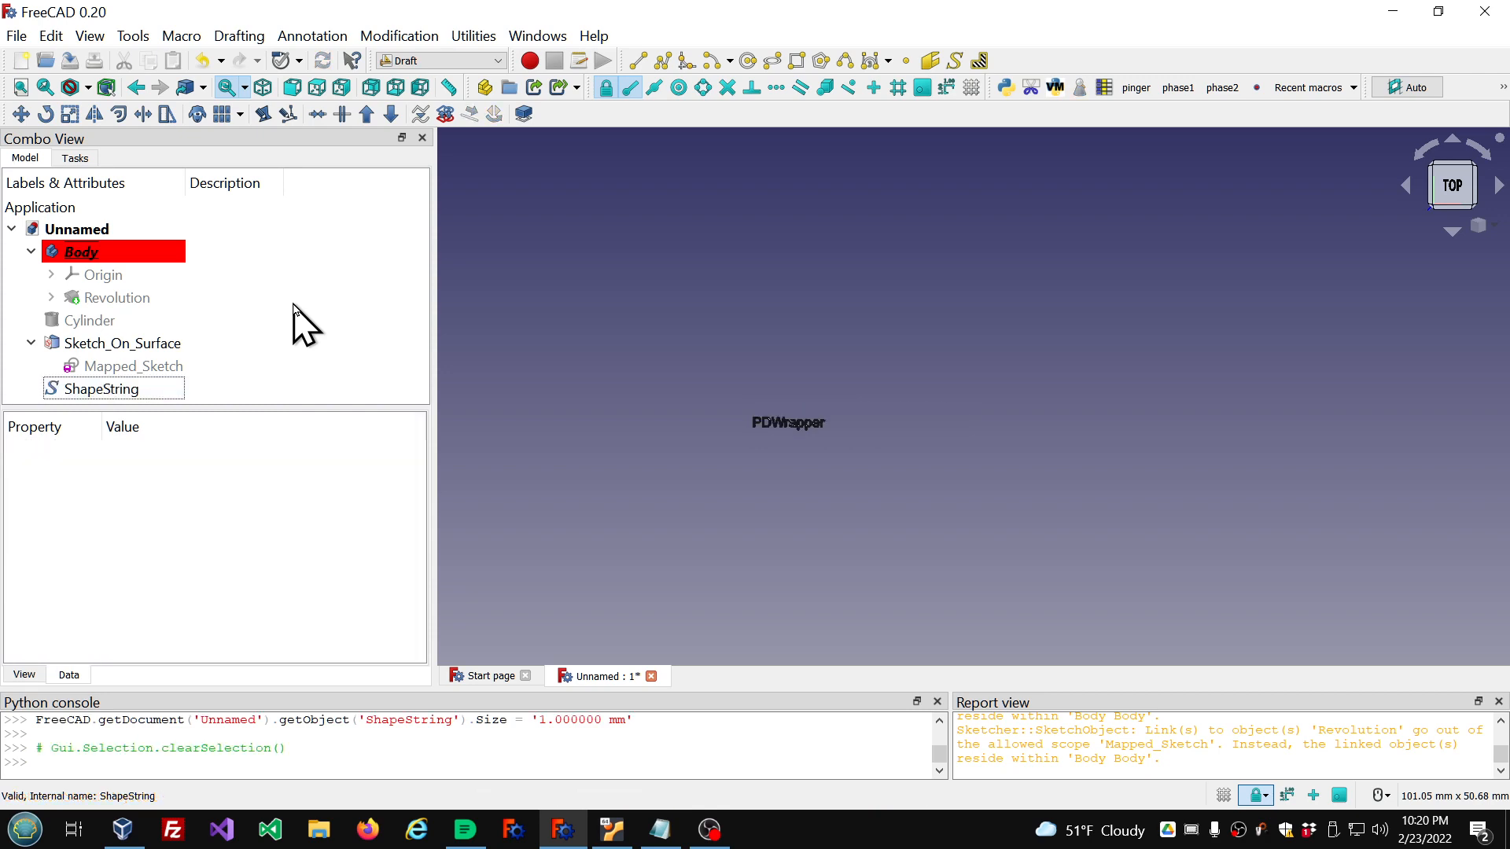
Step: Reopen the mapped sketch for editing and turn on the section view to compare its rectangle with the 1 mm text
double_click(132, 367)
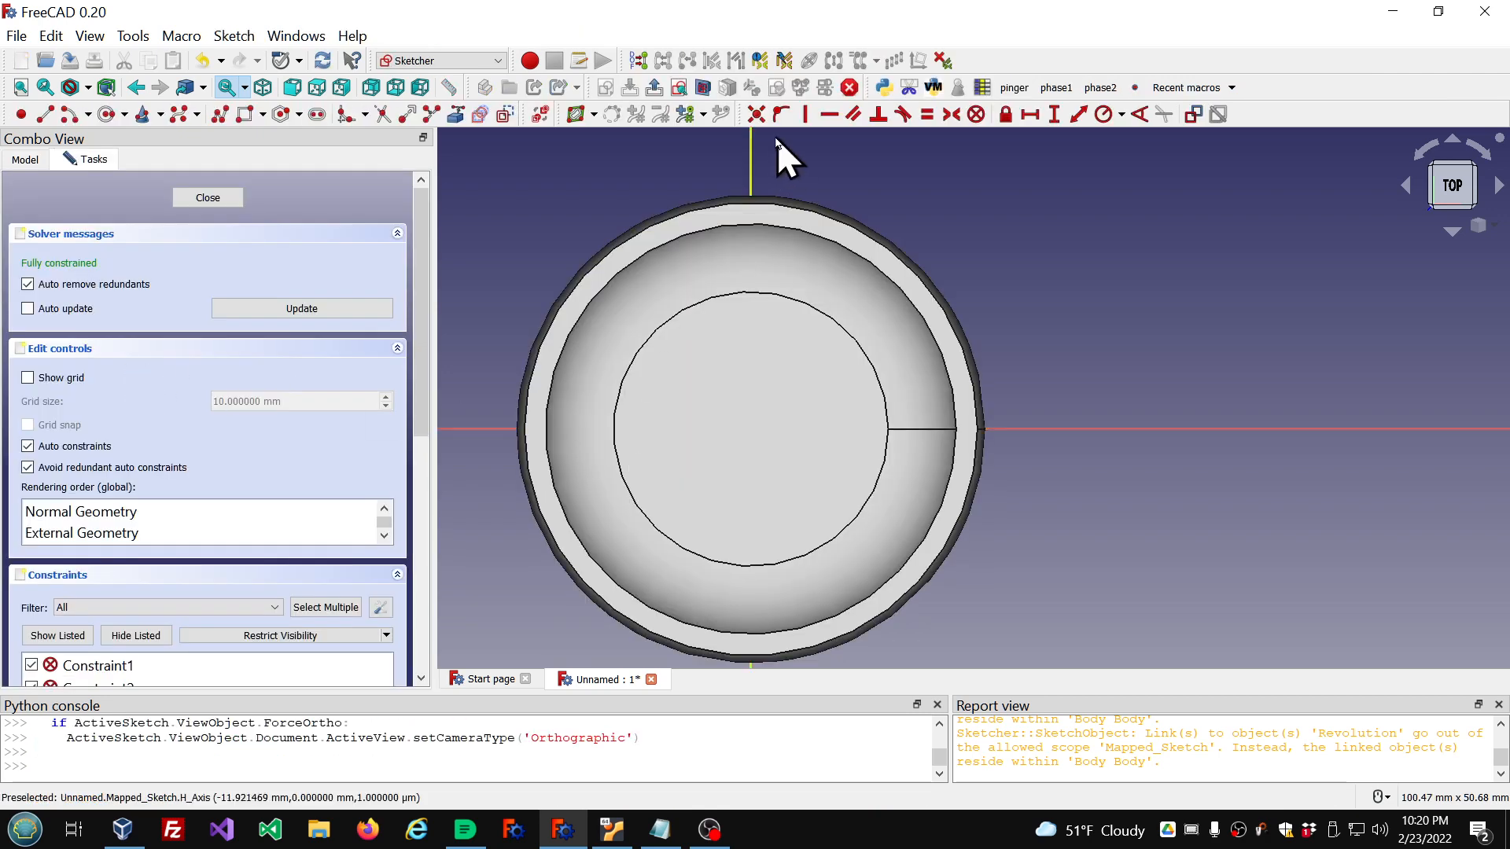
click(699, 88)
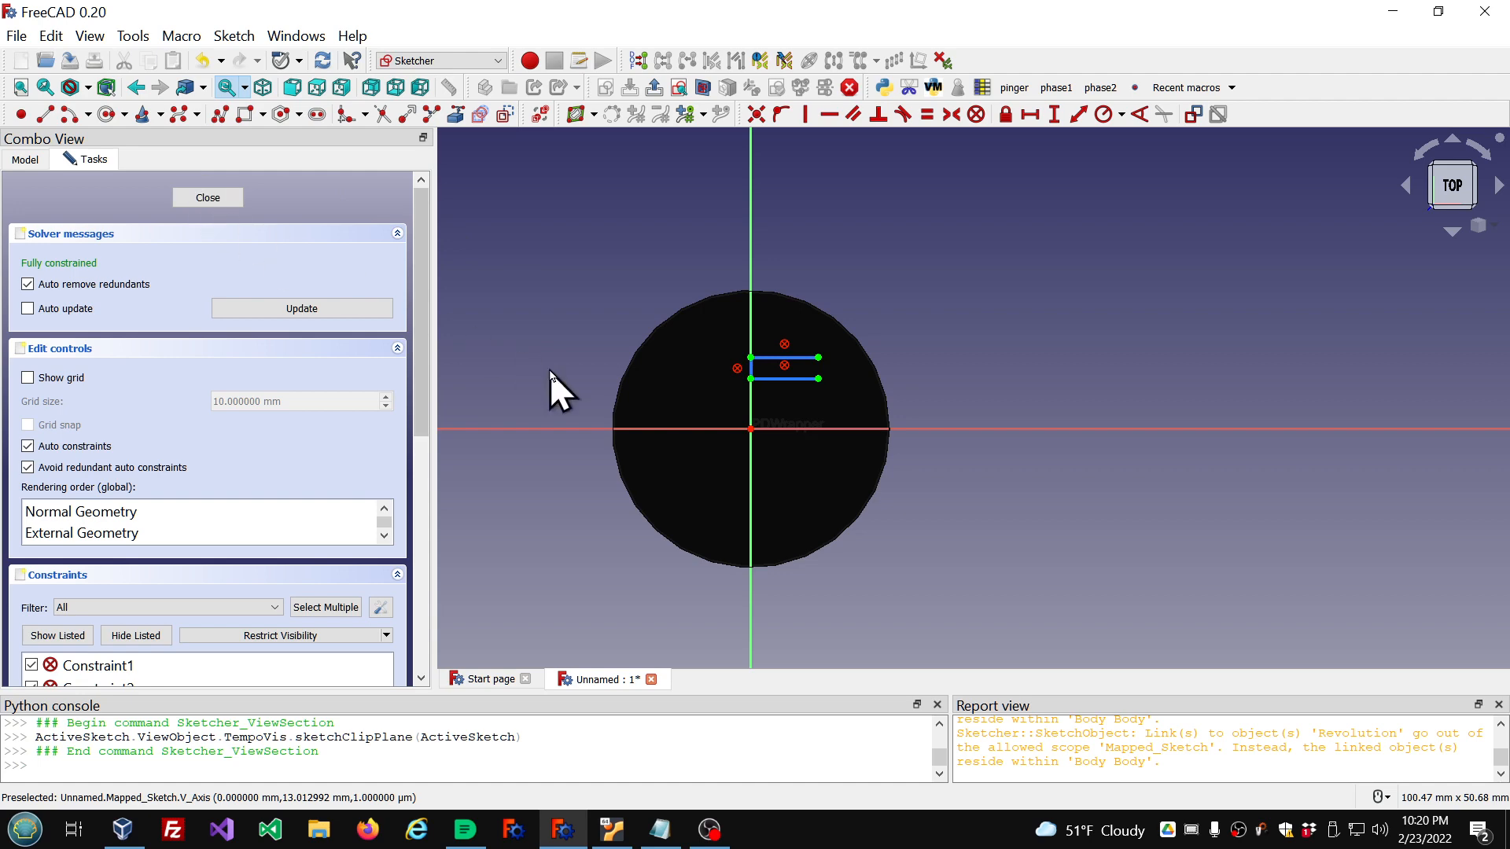
middle_drag(796, 453, 883, 431)
scroll(820, 426, up, 1)
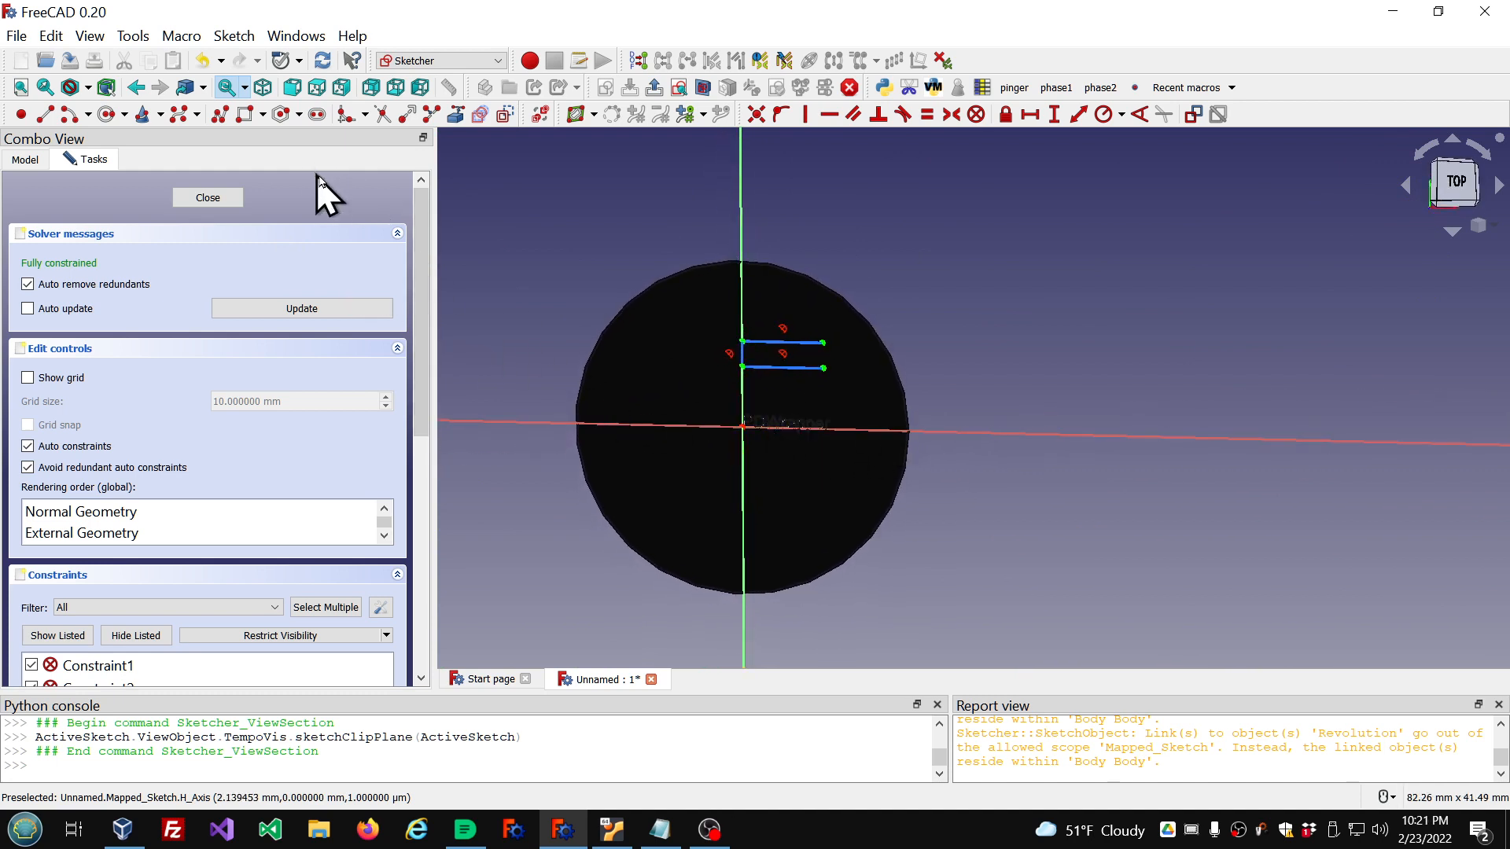
Step: Switch the 3D view's draw style to Wireframe while the mapped sketch is open
click(90, 42)
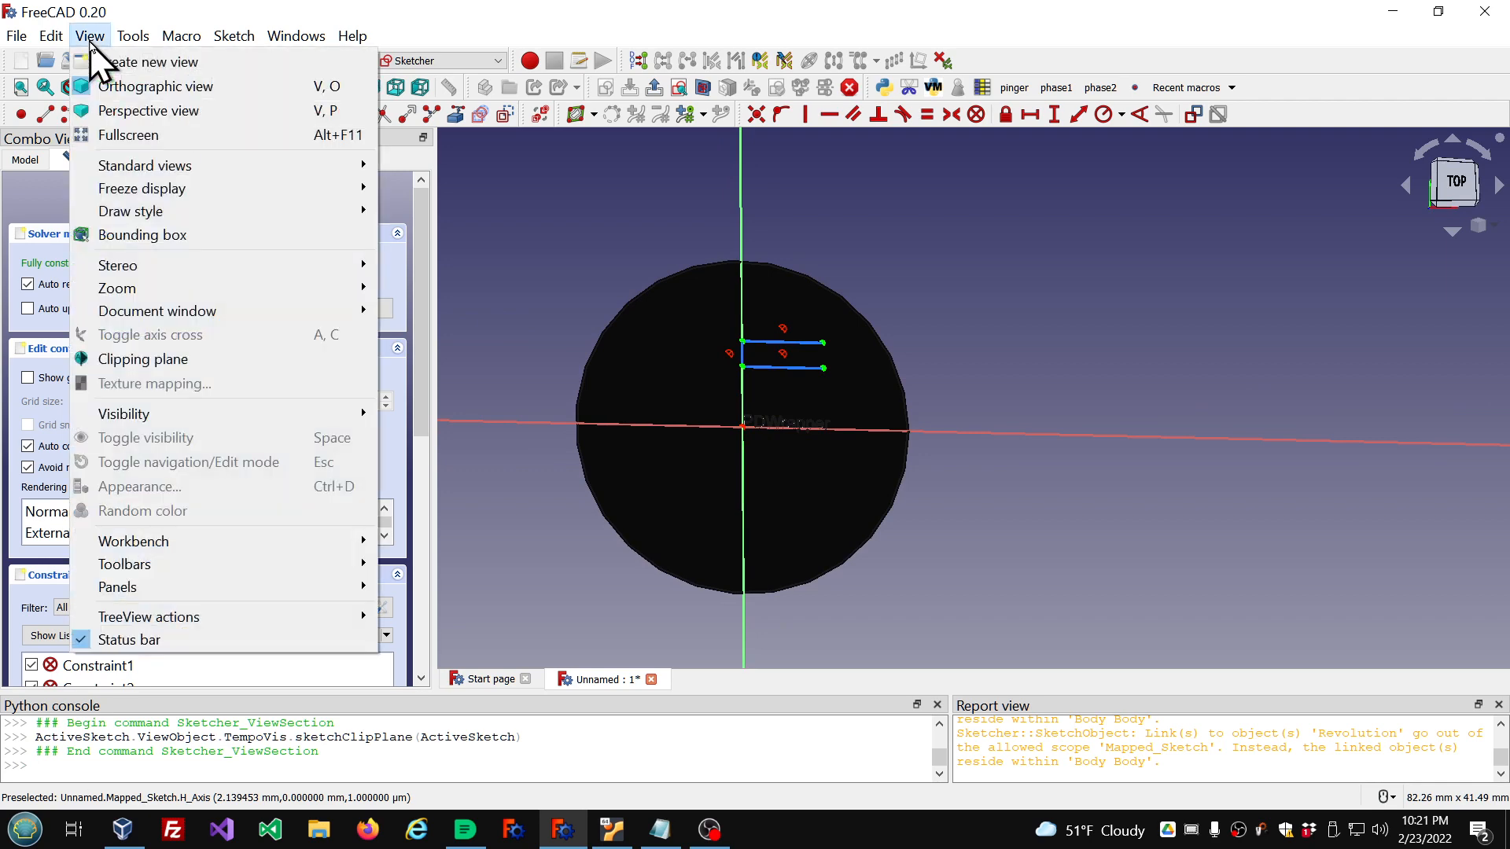
click(93, 38)
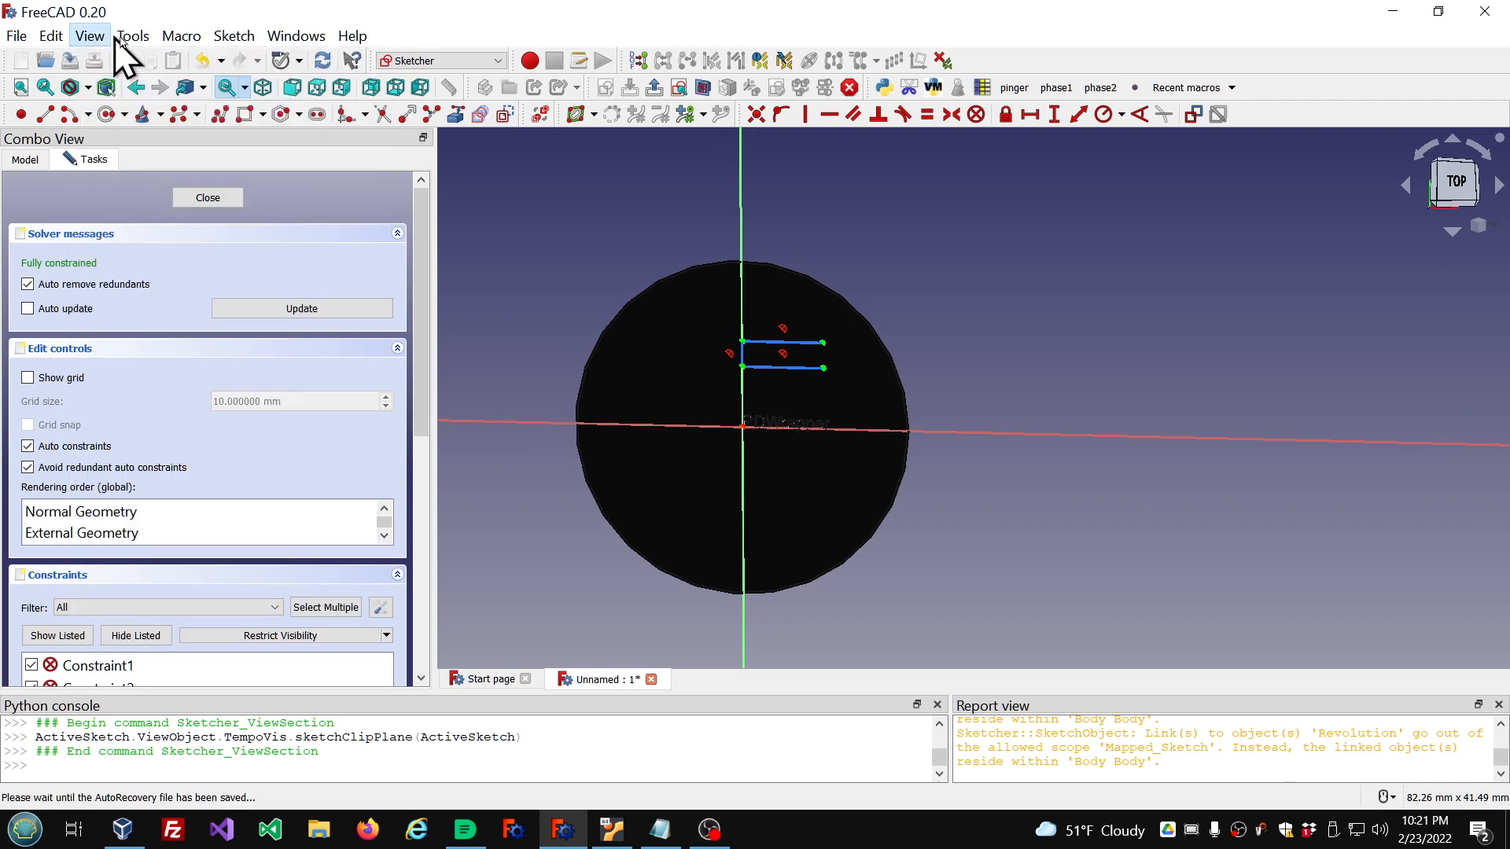
click(133, 36)
mouse_move(98, 39)
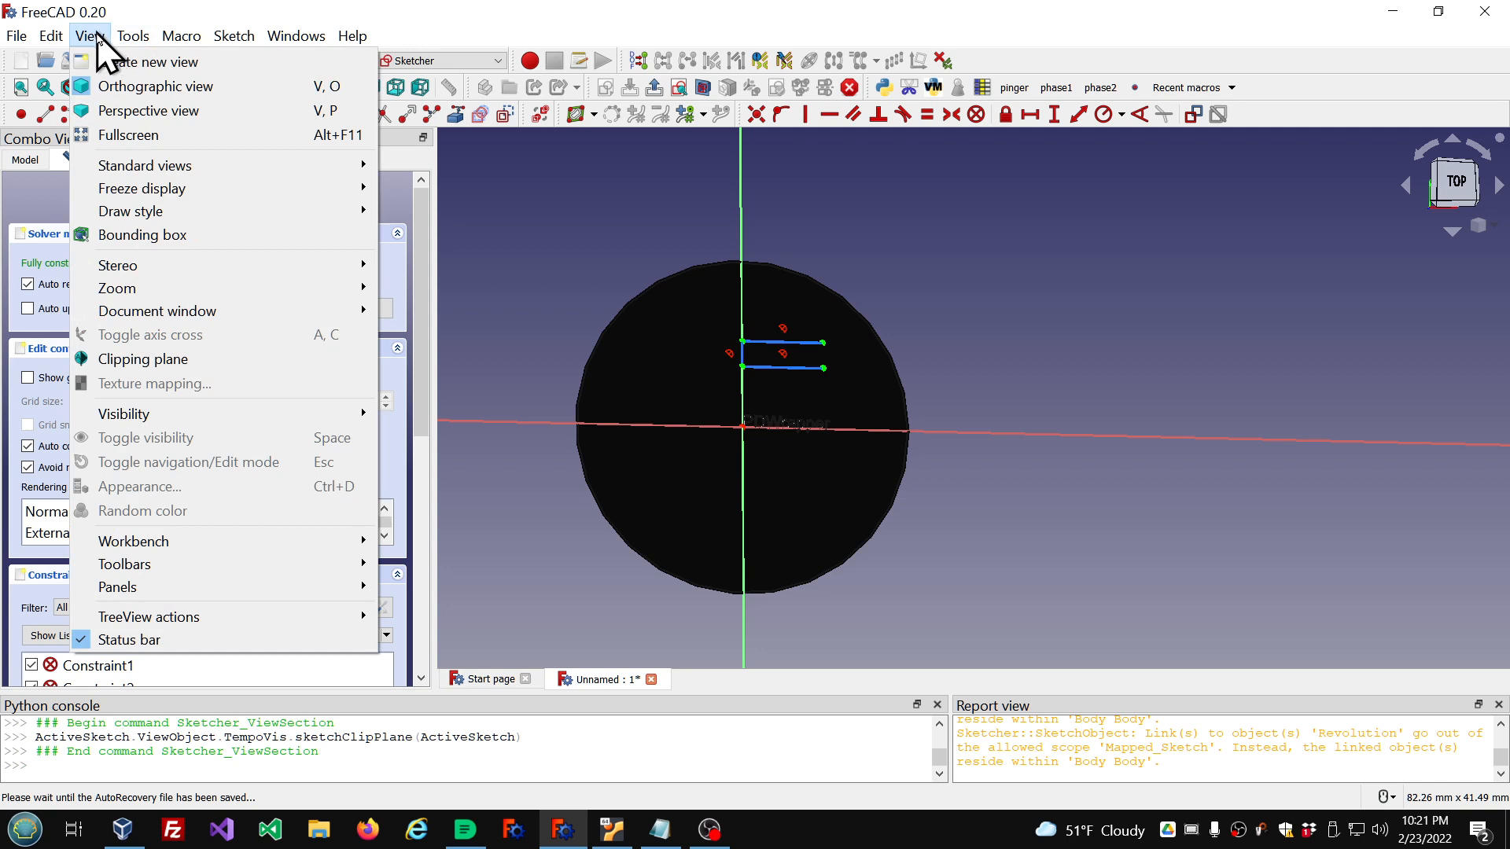
mouse_move(122, 167)
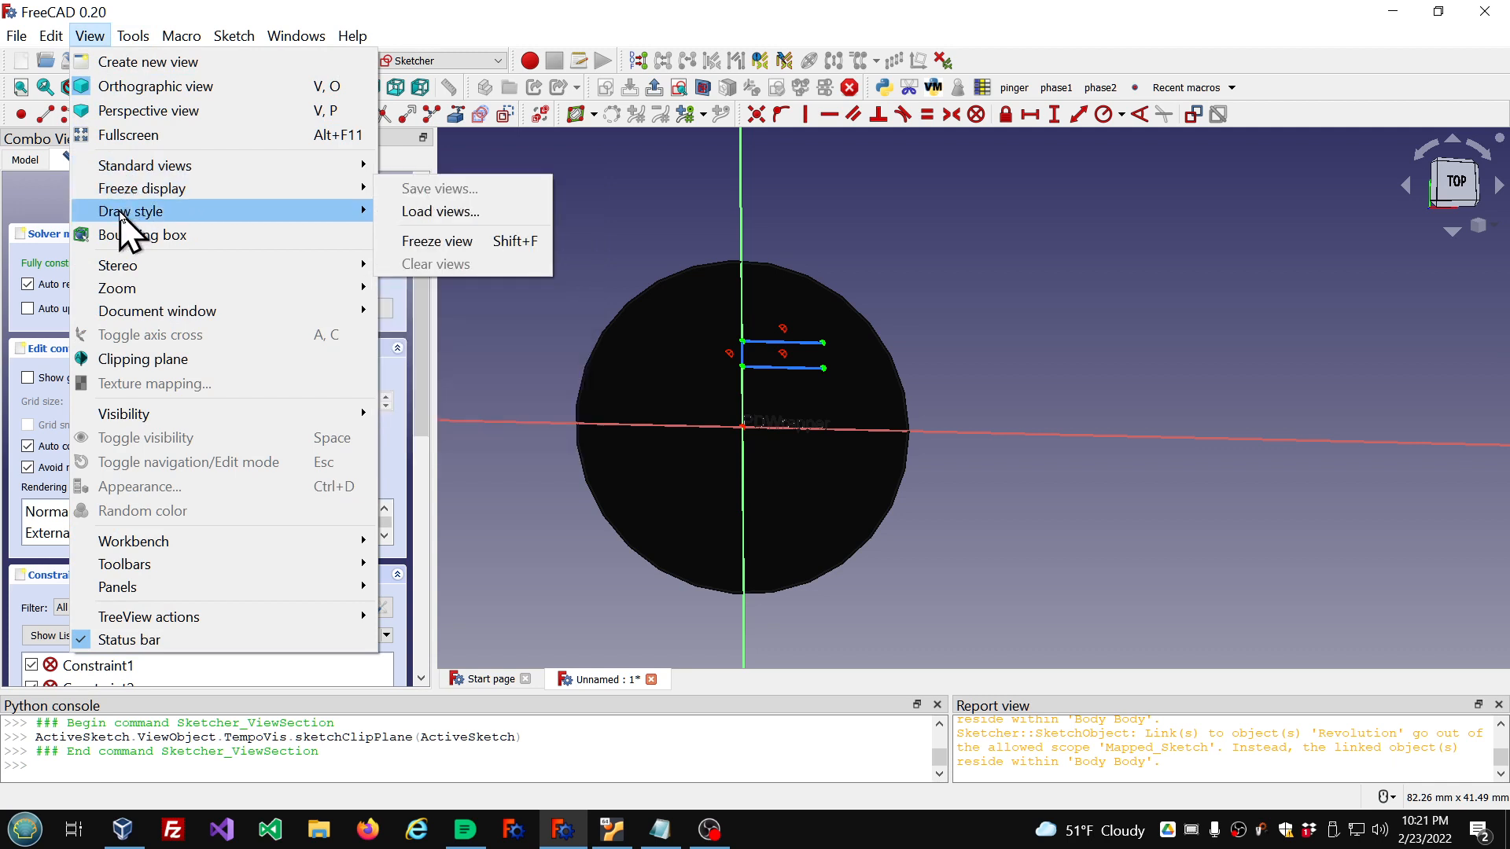
mouse_move(122, 214)
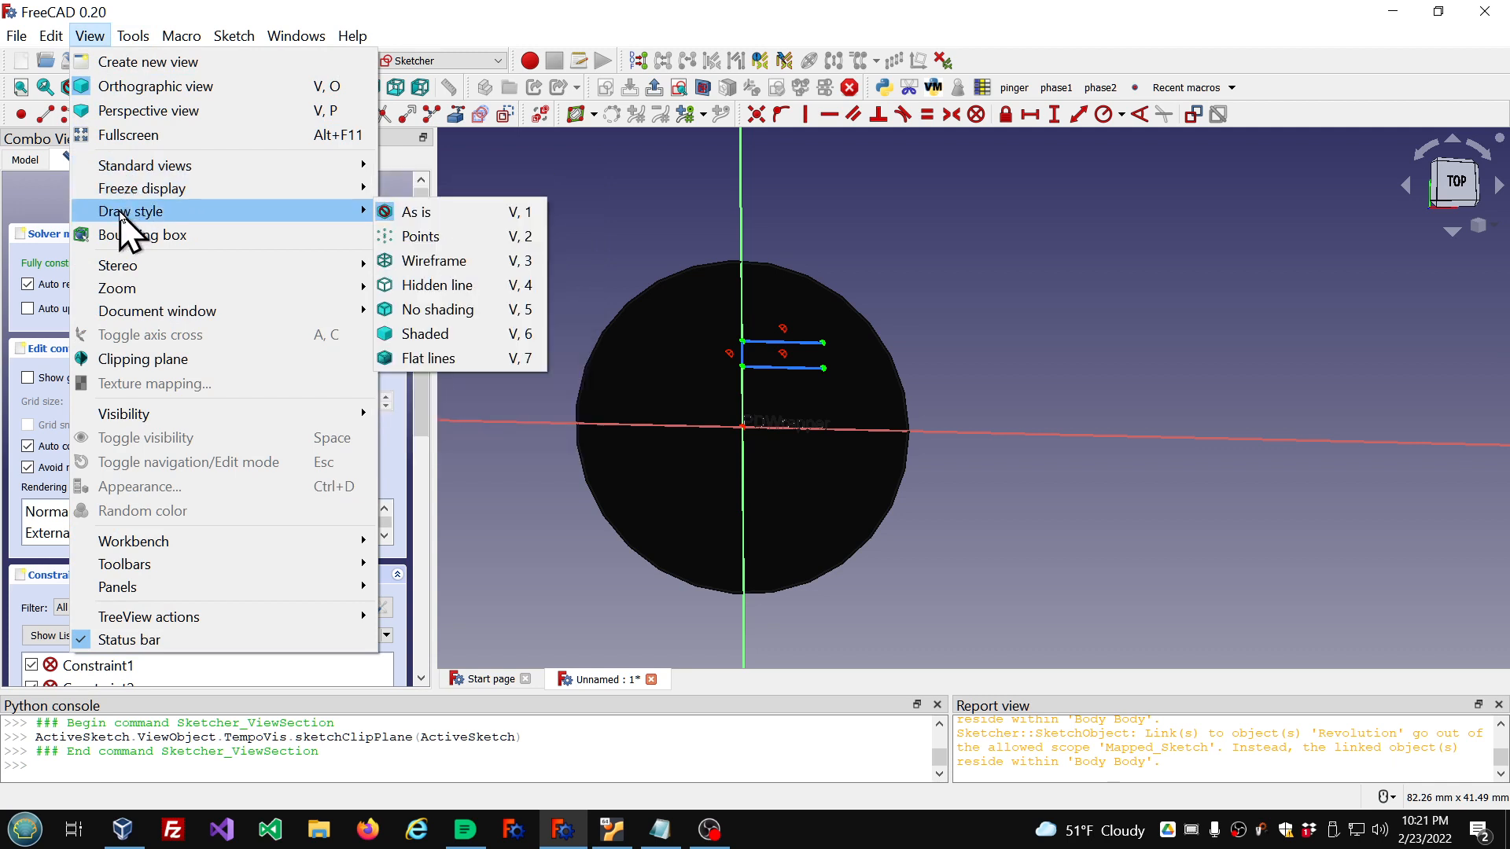
click(414, 267)
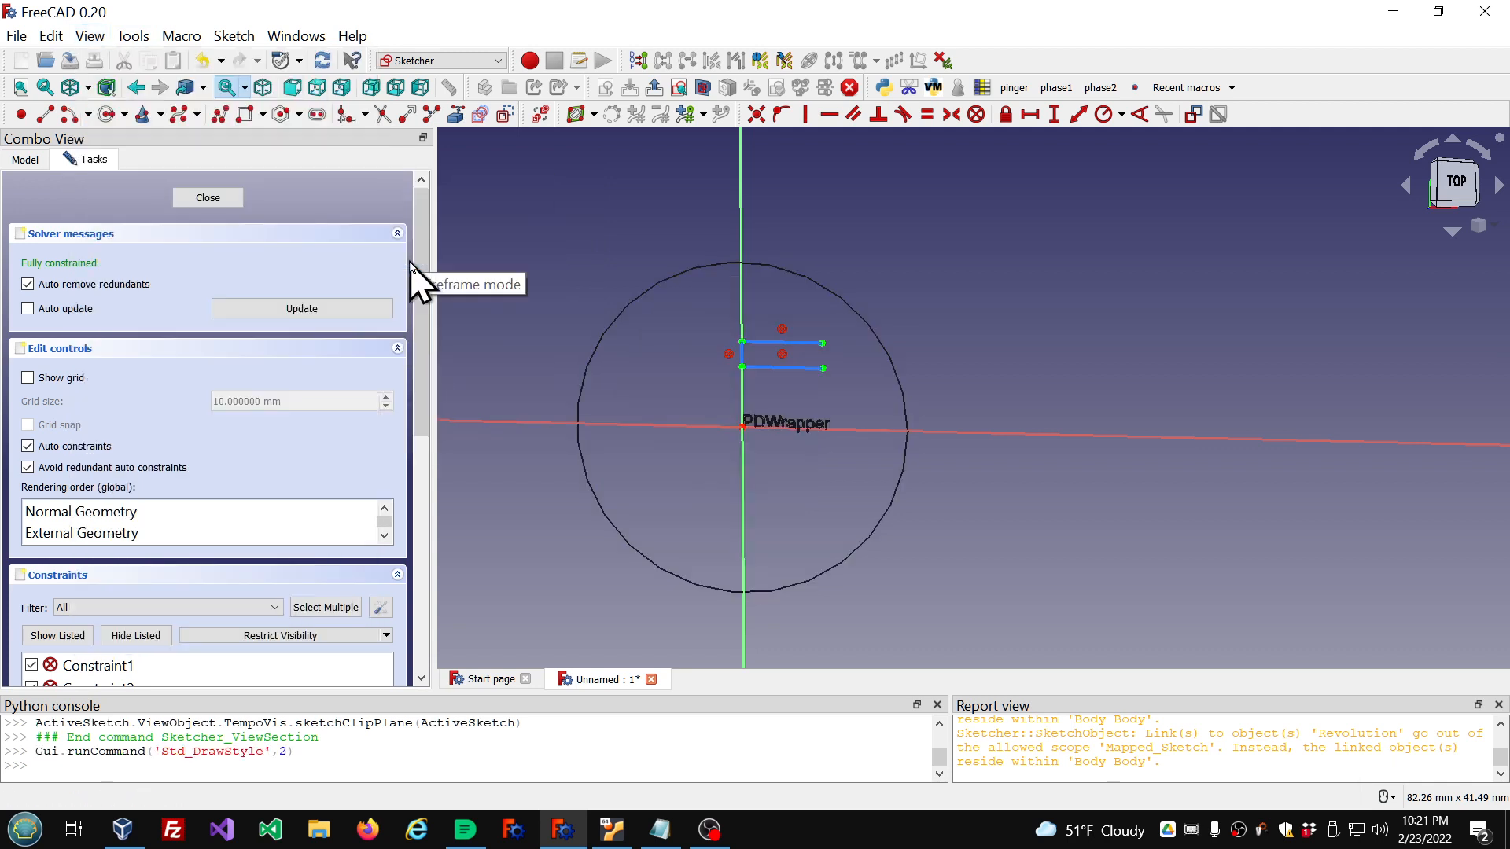
Step: From the top view, set the ShapeString's placement Y position to 5 mm to bring the text onto the mapped sketch's lines
click(317, 87)
scroll(836, 480, up, 3)
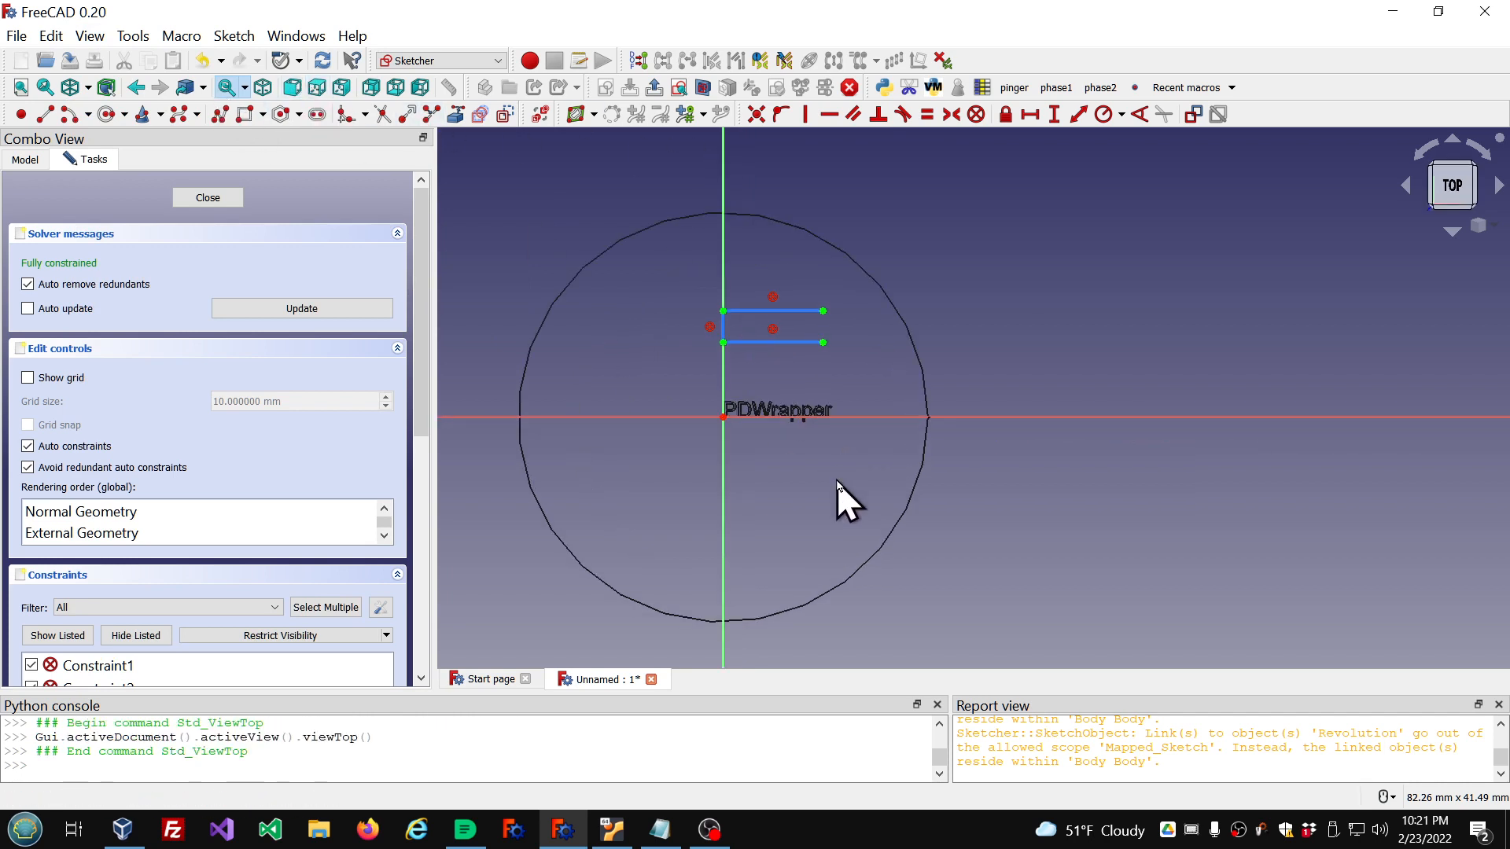
click(34, 162)
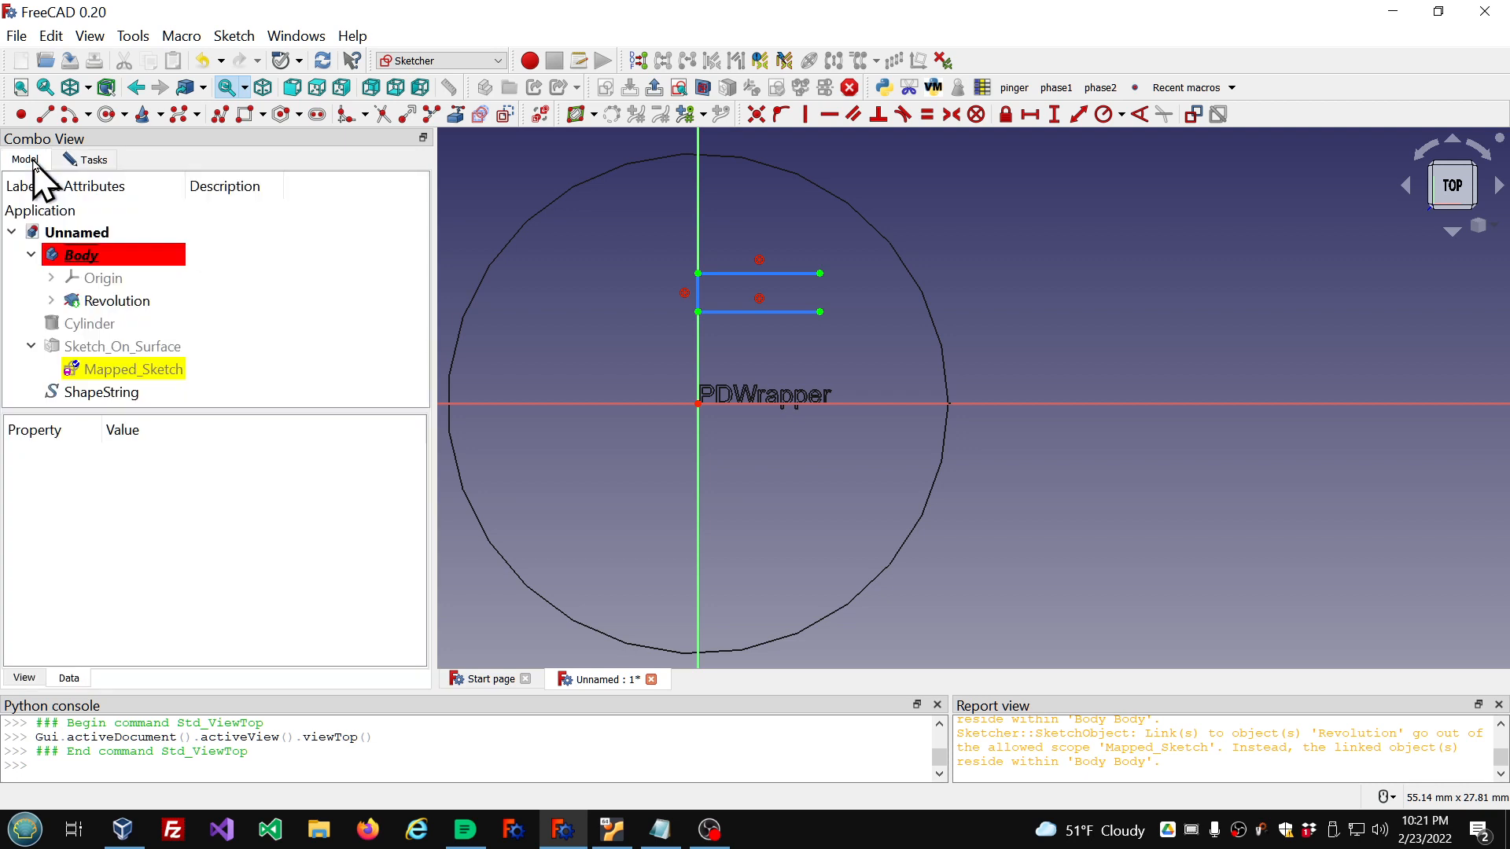
click(118, 393)
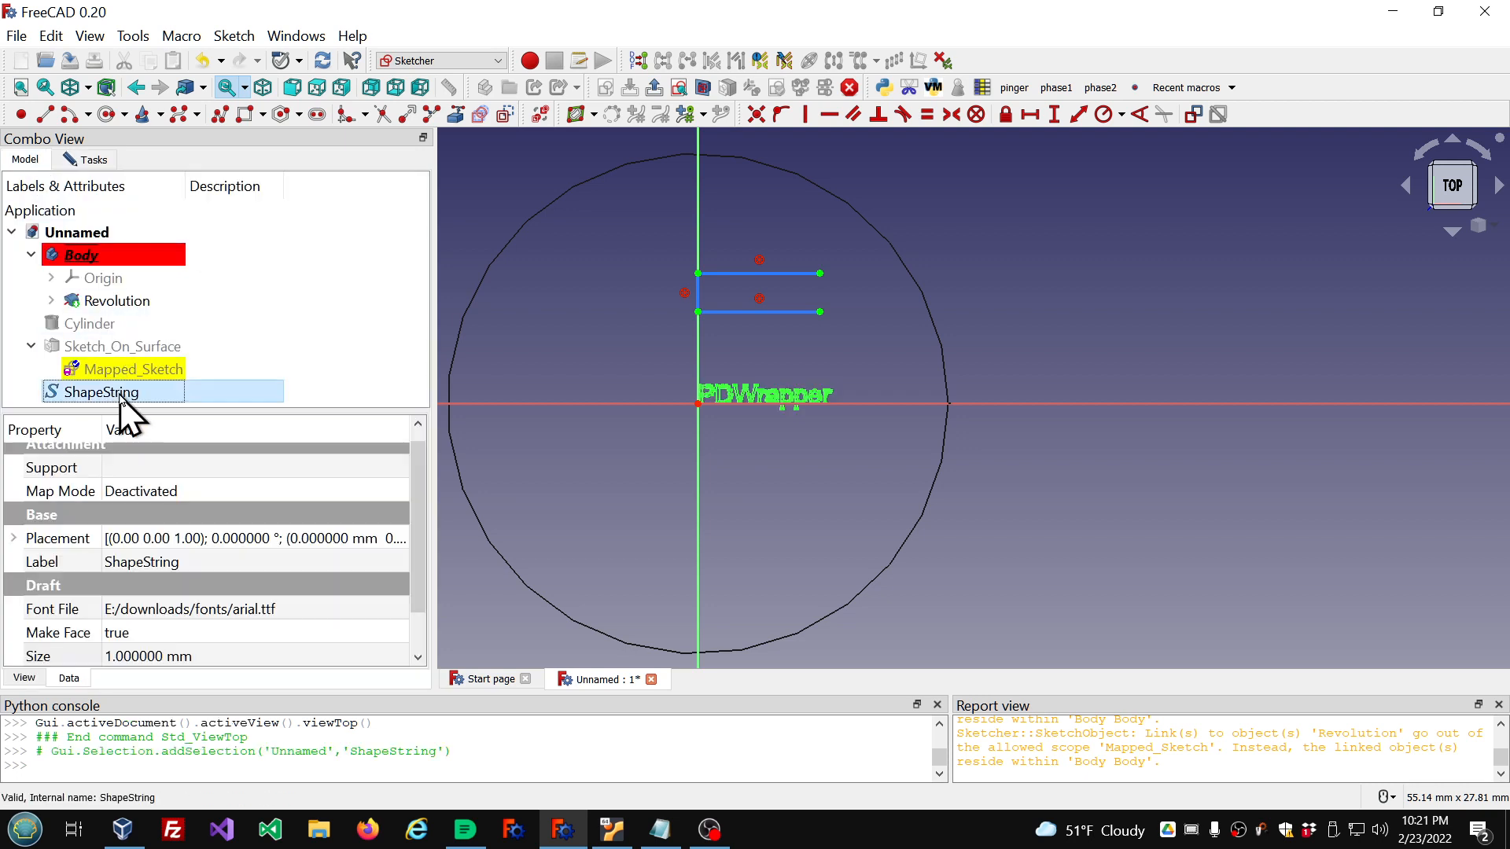
click(13, 539)
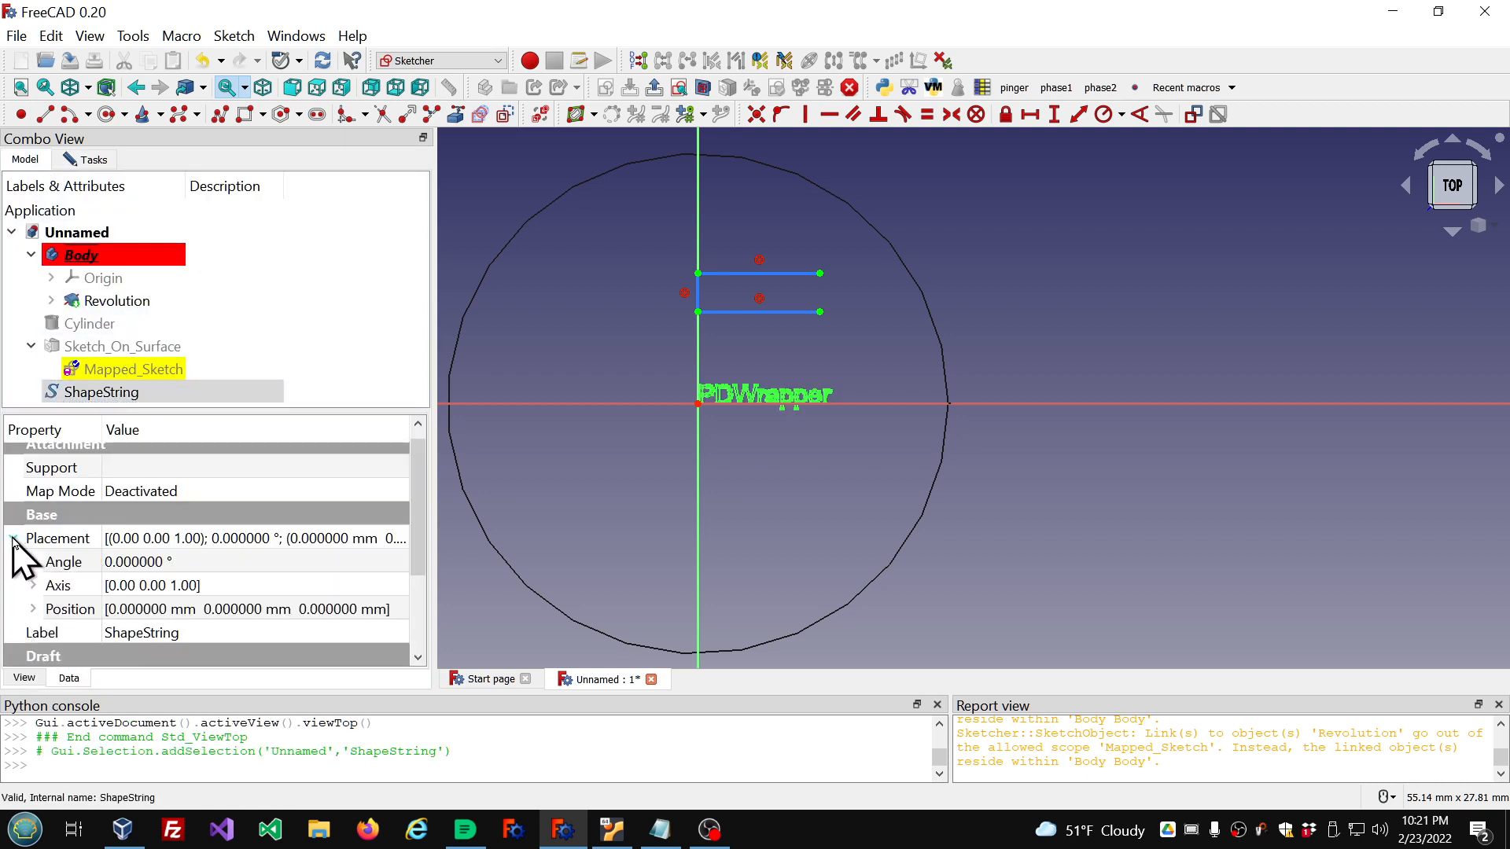
click(33, 610)
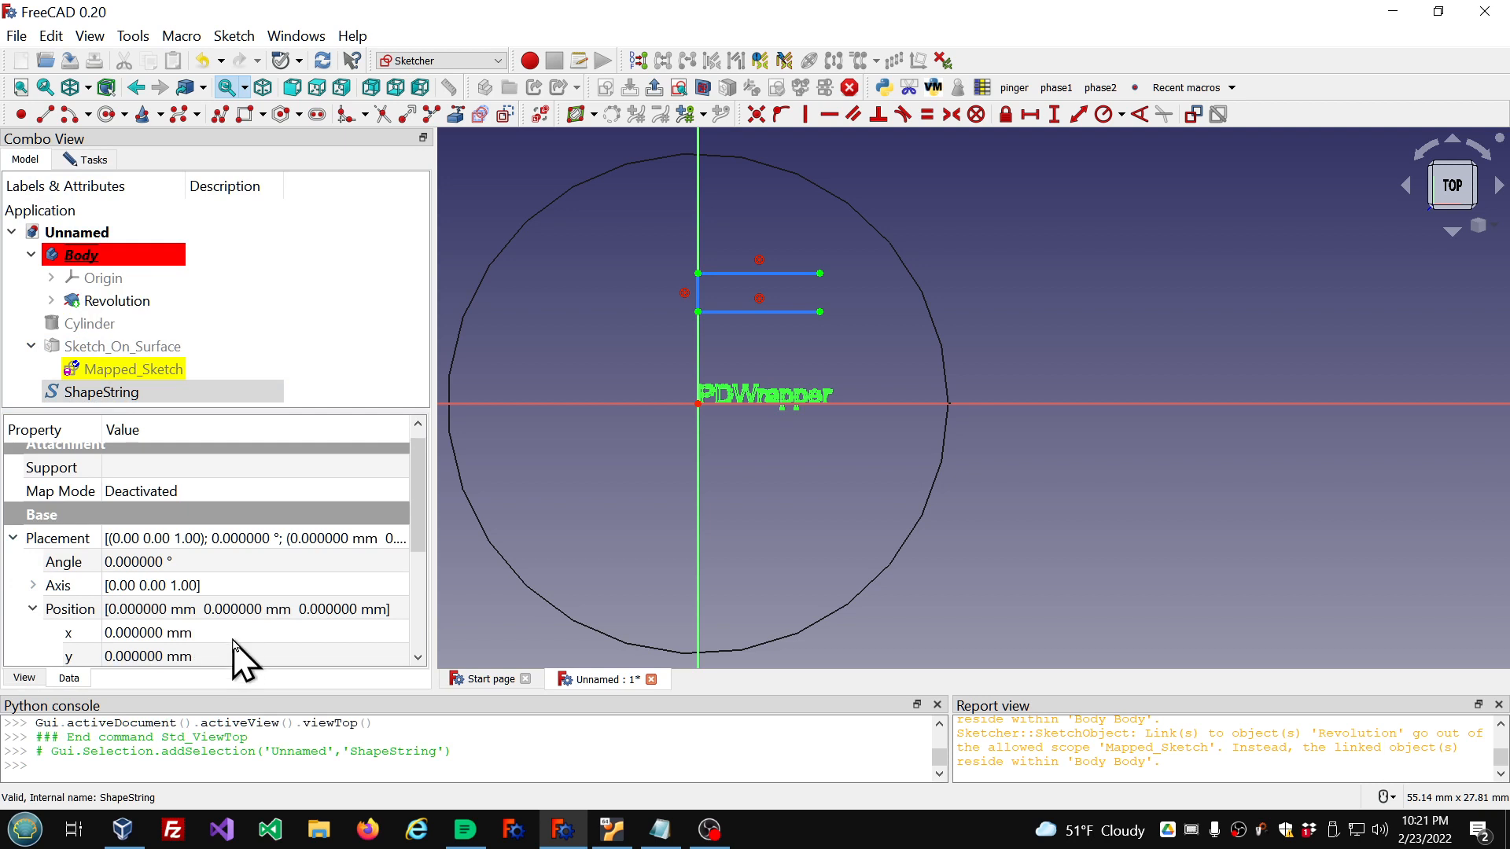
scroll(230, 633, down, 2)
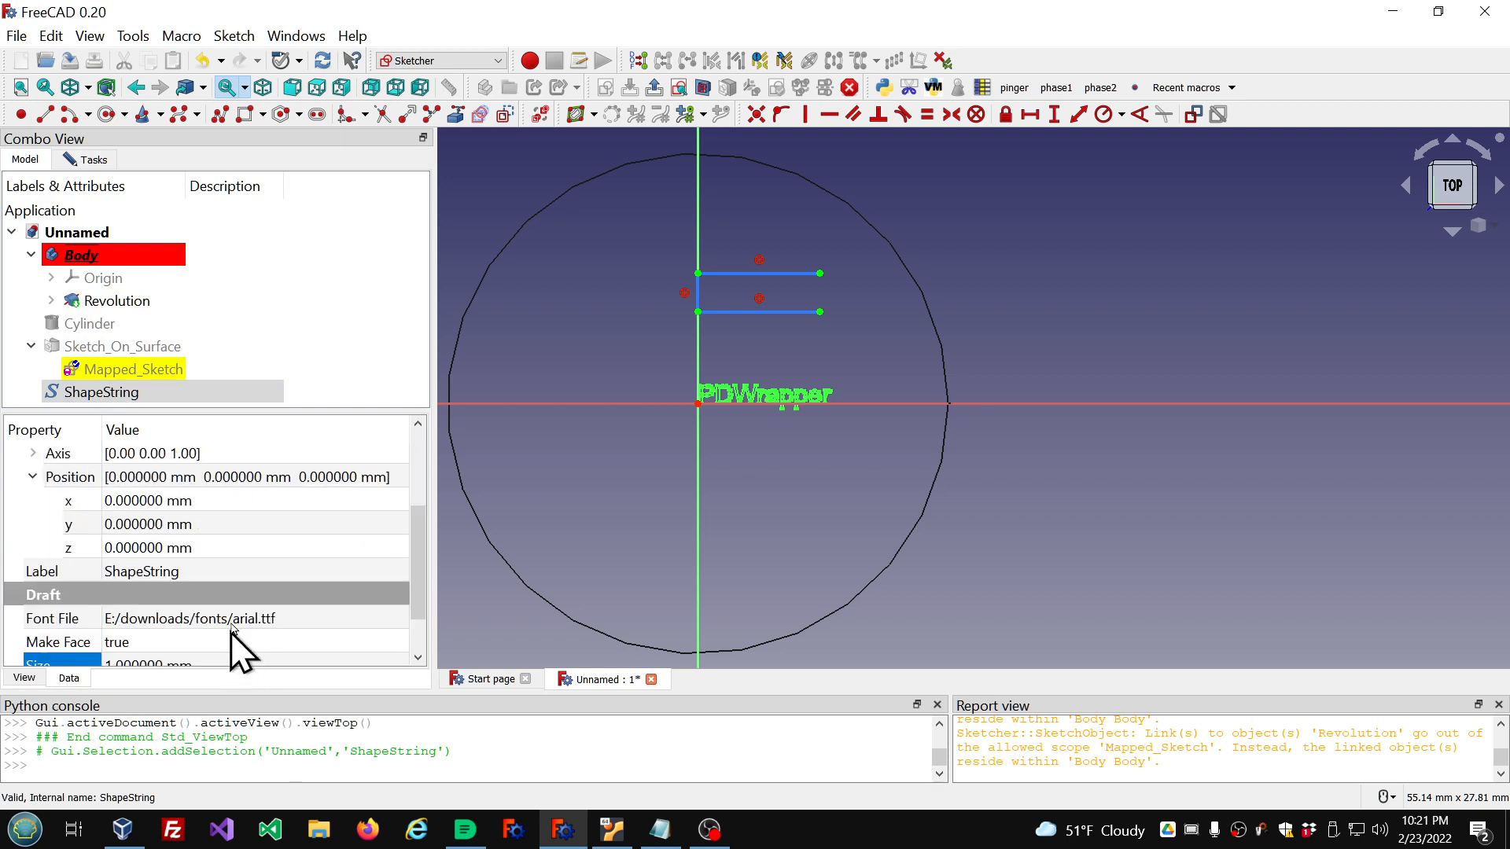
click(242, 548)
scroll(242, 547, up, 3)
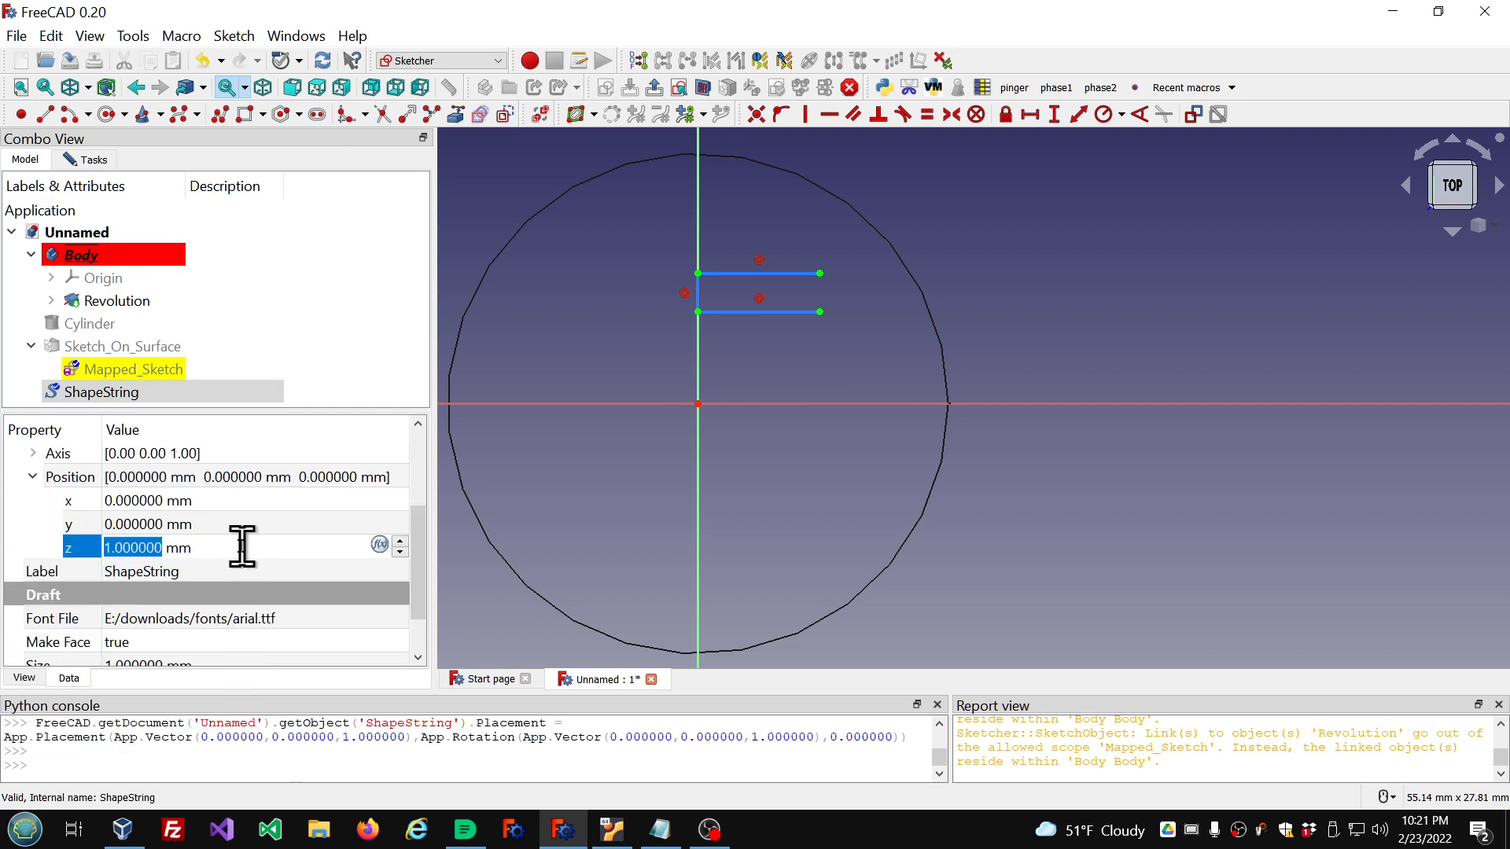
scroll(242, 548, down, 1)
click(236, 524)
scroll(236, 524, up, 5)
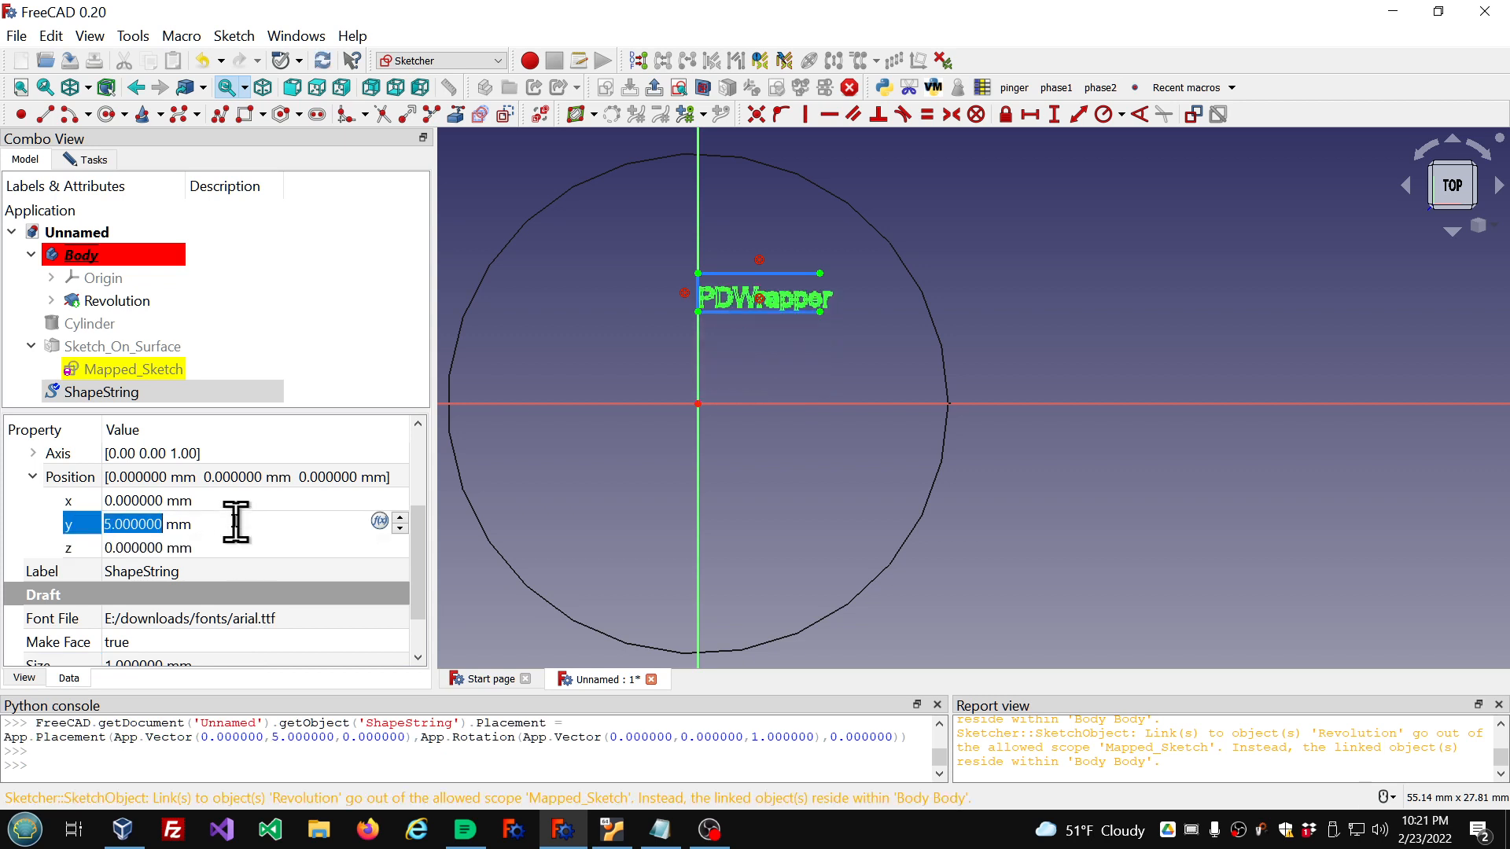
Step: Fine-tune the ShapeString's Y position to 5.25 mm so the text sits between the two horizontal lines
scroll(796, 289, up, 4)
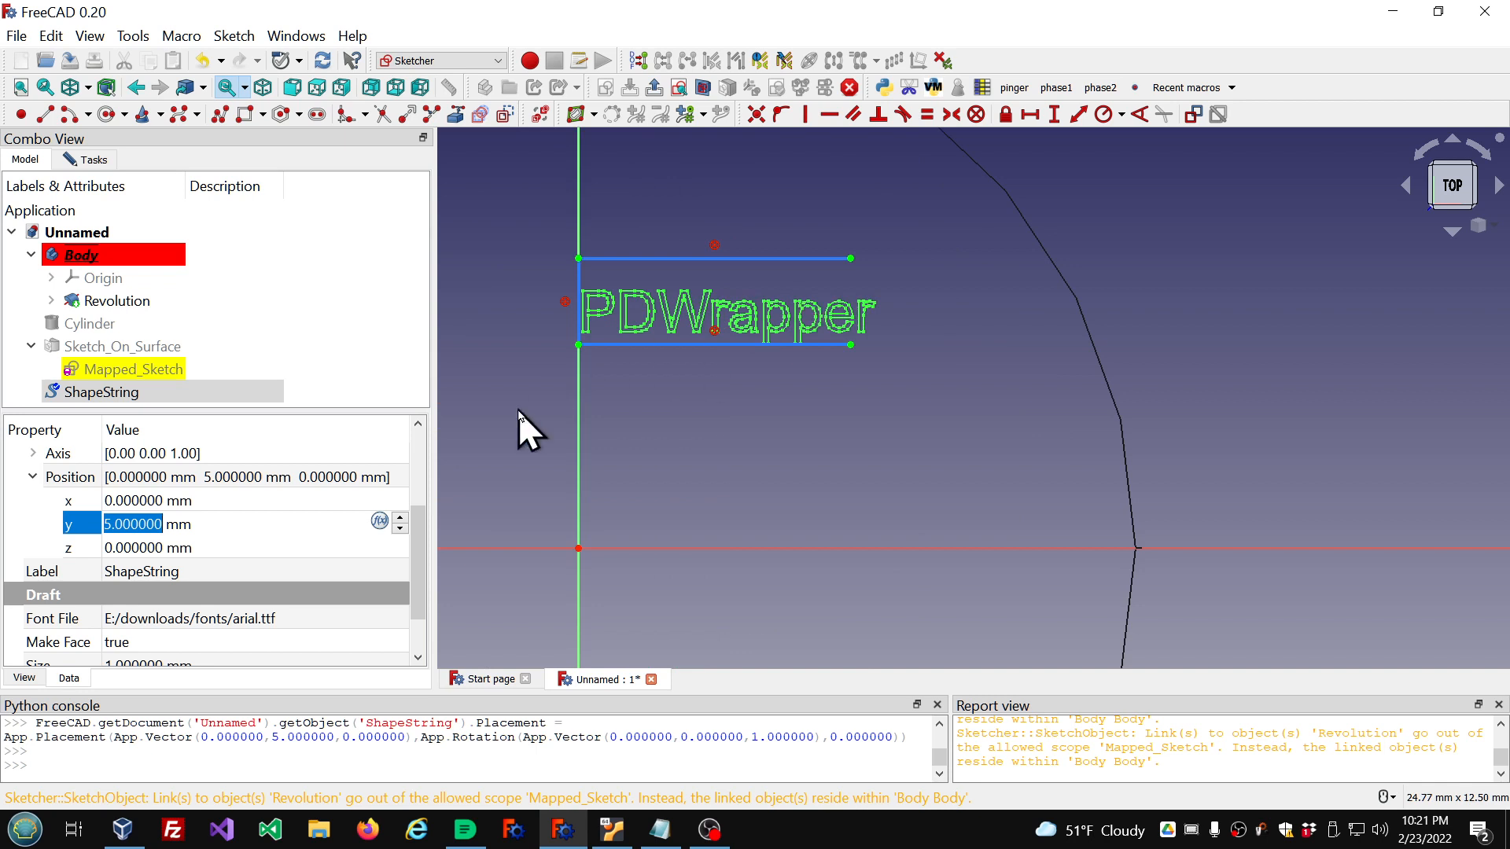
click(241, 526)
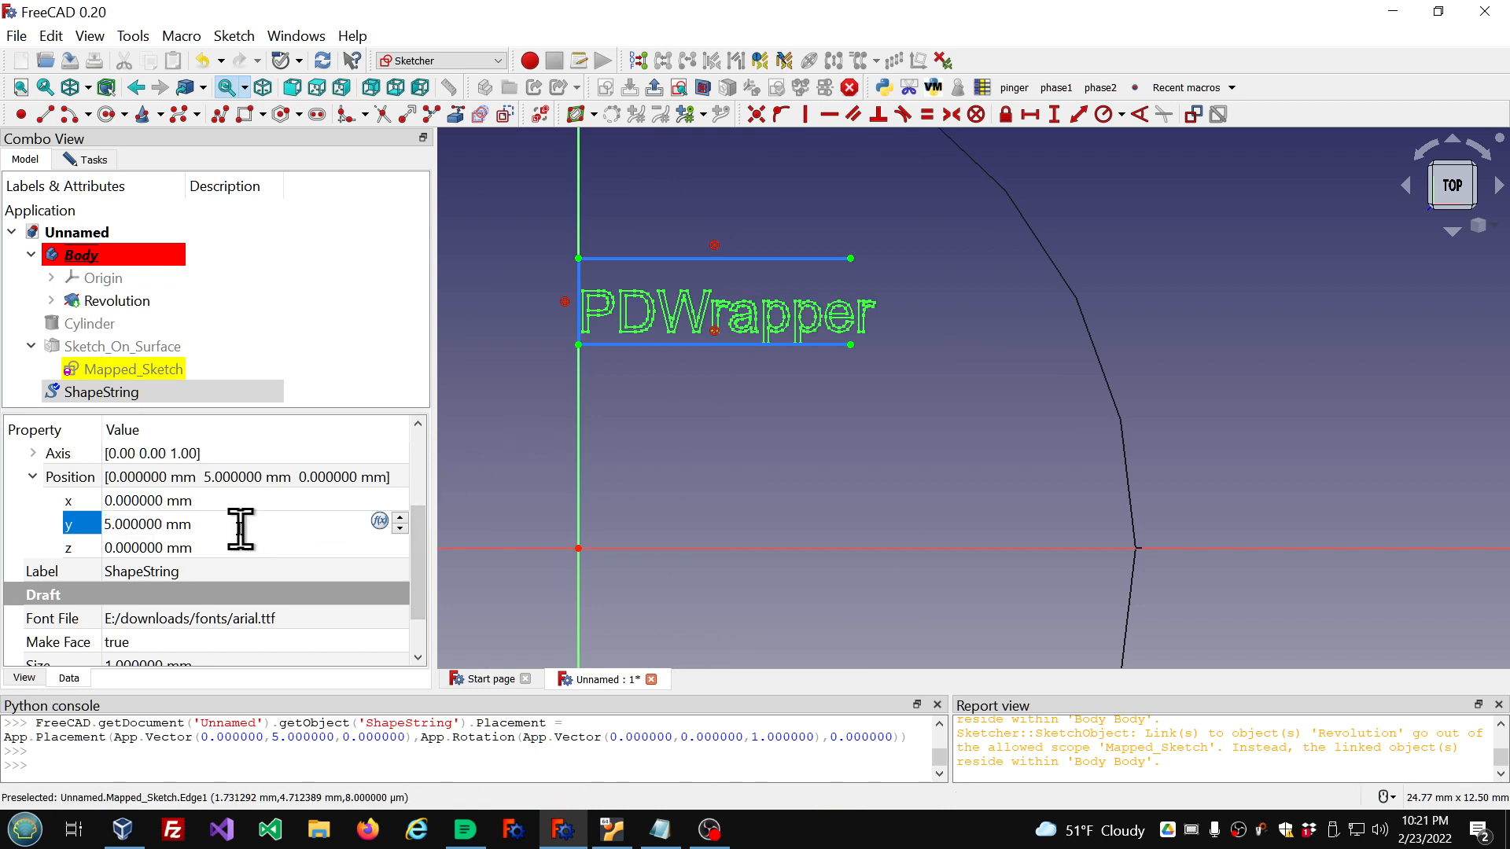
key(Up)
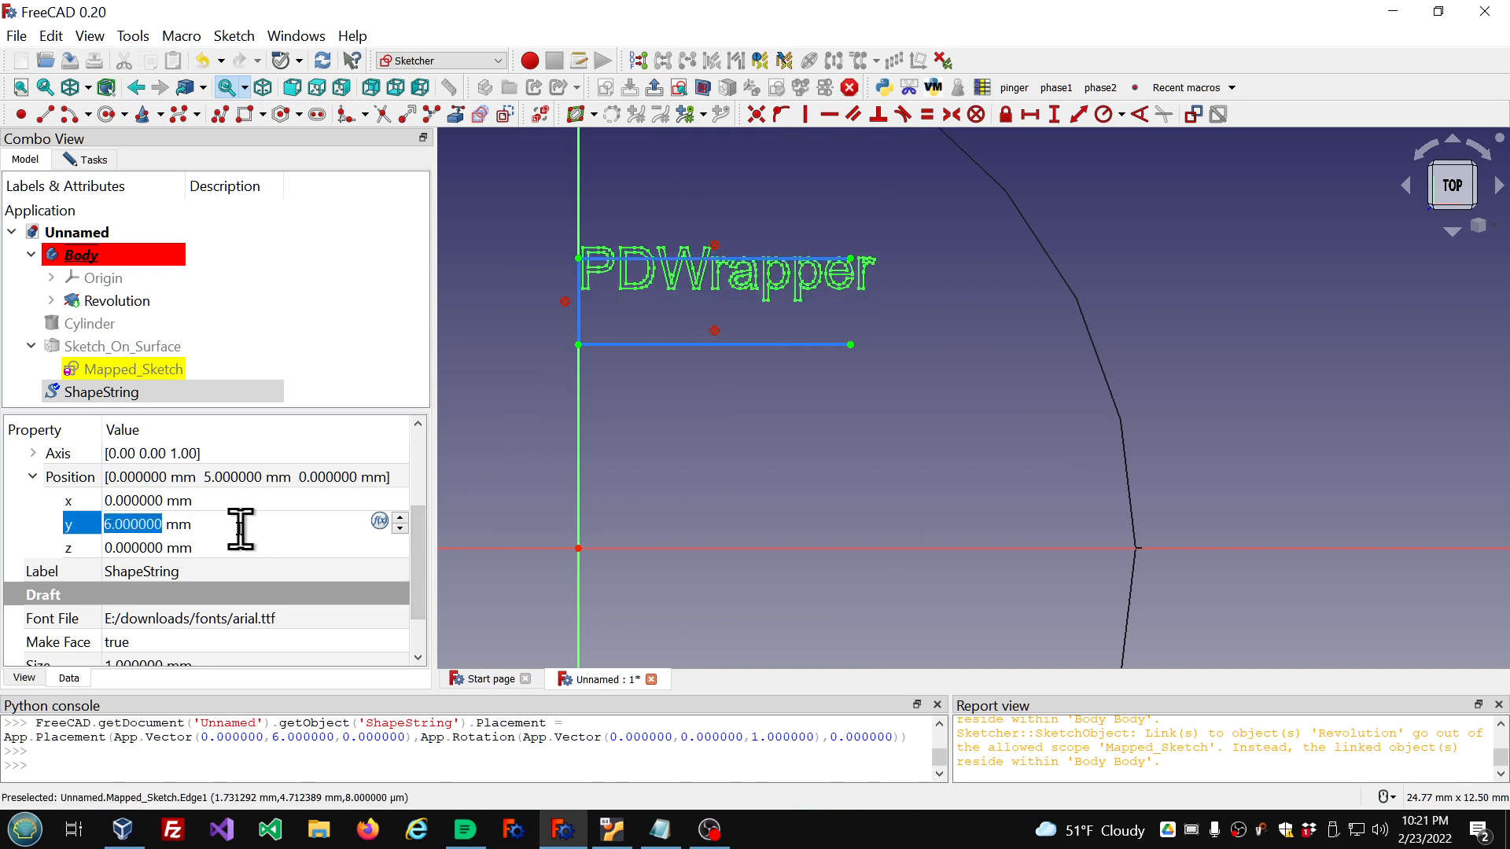
text(5.25)
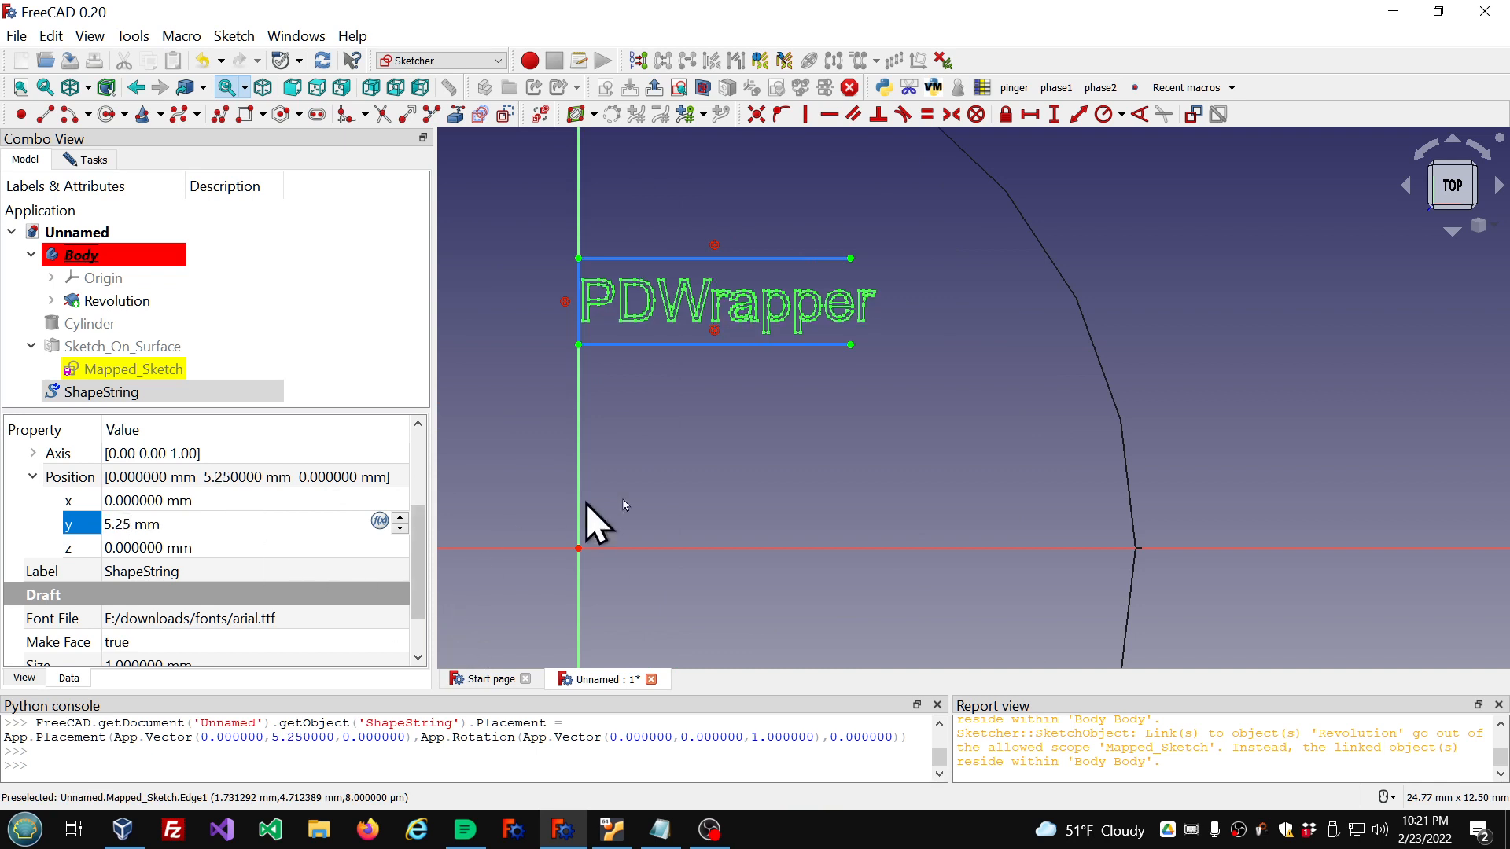
Step: Delete the block constraints on the lower and upper horizontal lines of the mapped sketch
mouse_move(851, 348)
mouse_down()
mouse_move(876, 351)
mouse_move(851, 347)
mouse_up()
click(714, 333)
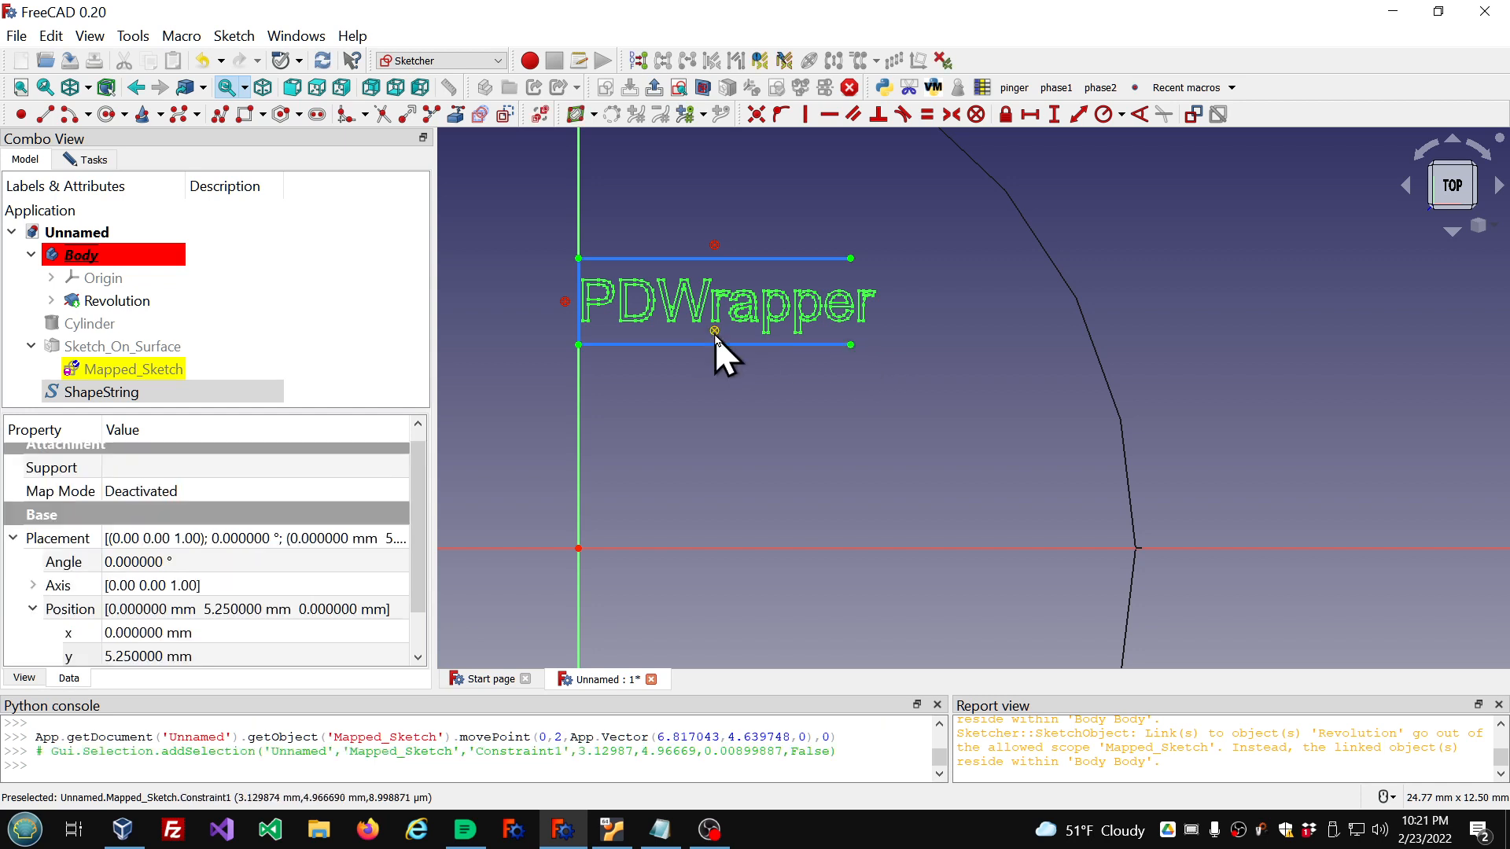
key(Delete)
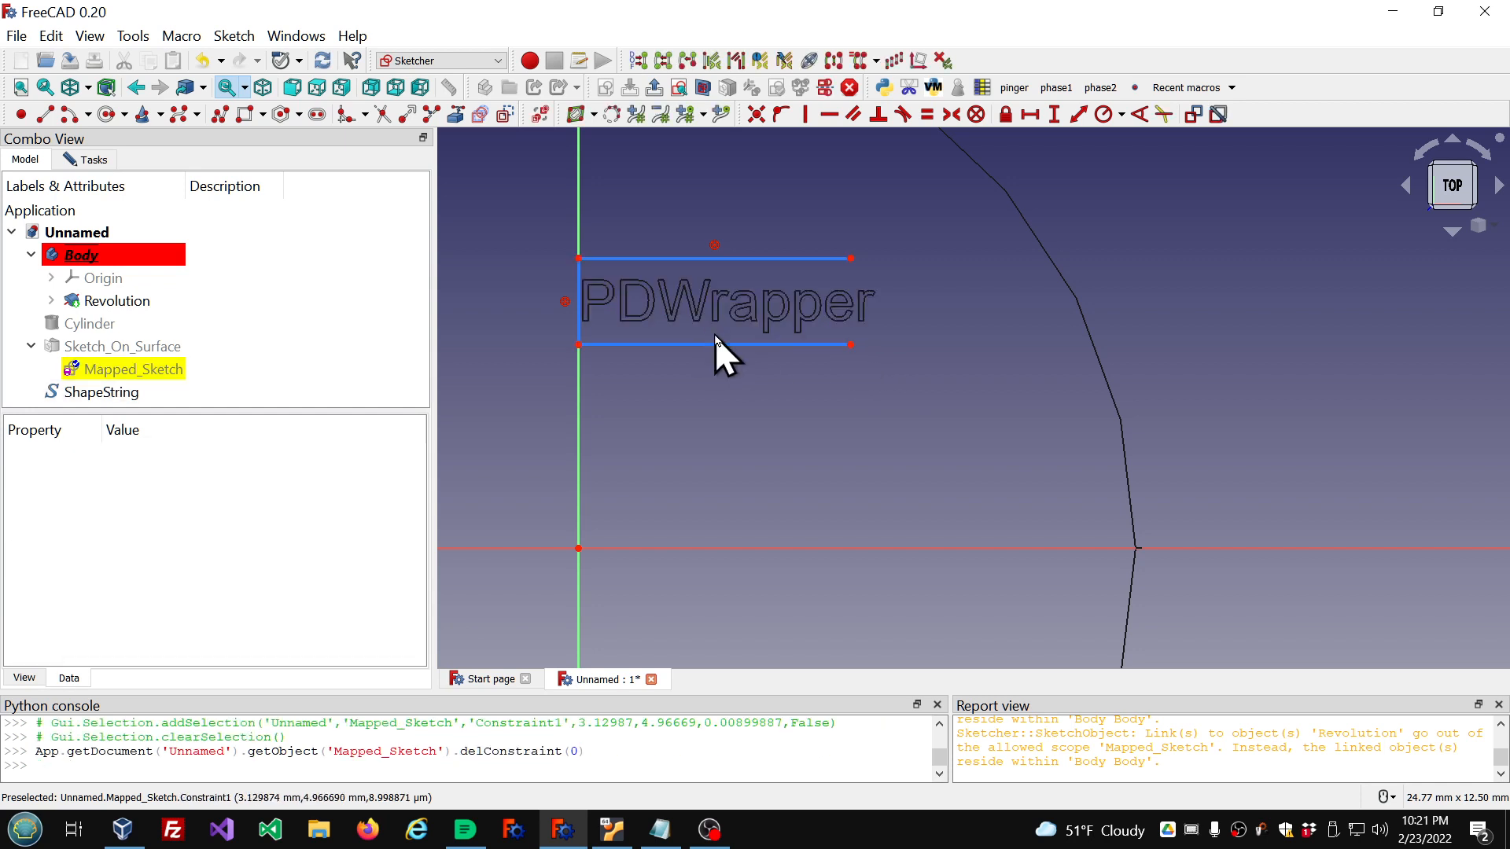
click(714, 247)
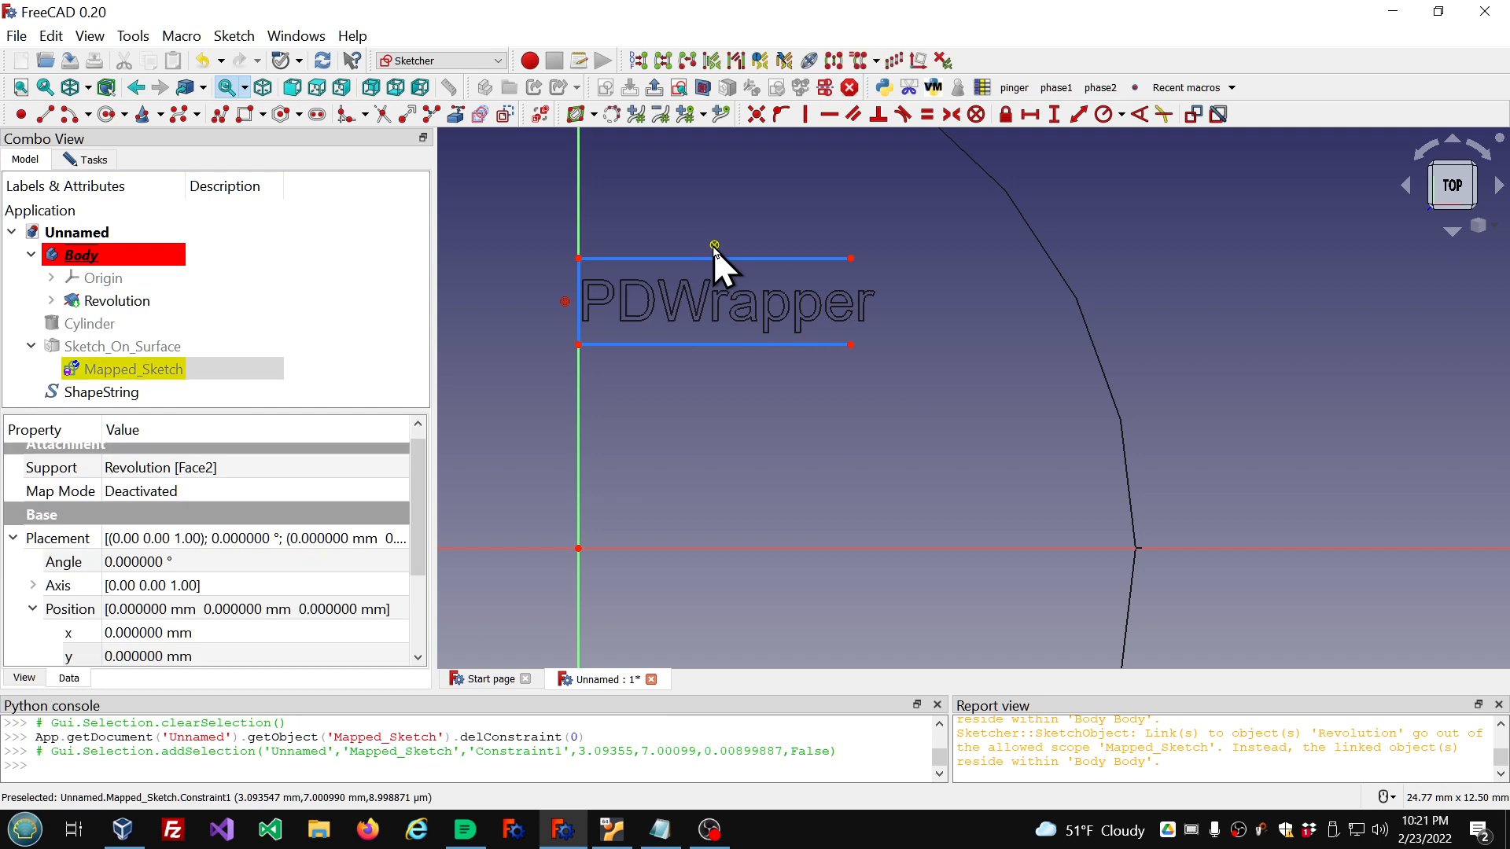
key(Delete)
Step: Stretch both horizontal lines to about 7 mm so they extend past the end of the text, and close the sketch
drag(850, 258, 871, 259)
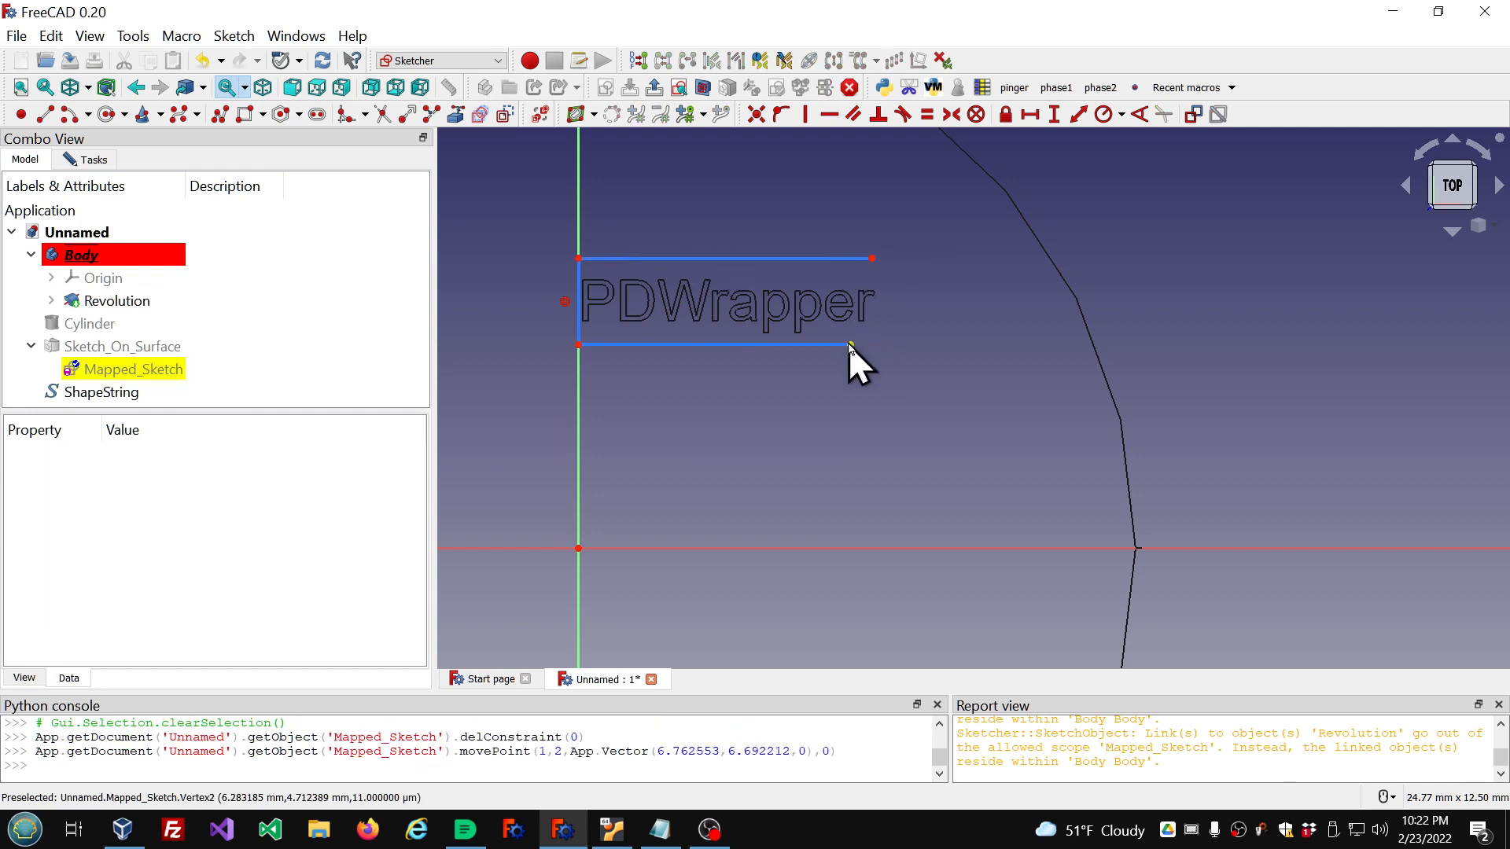
drag(849, 345, 873, 350)
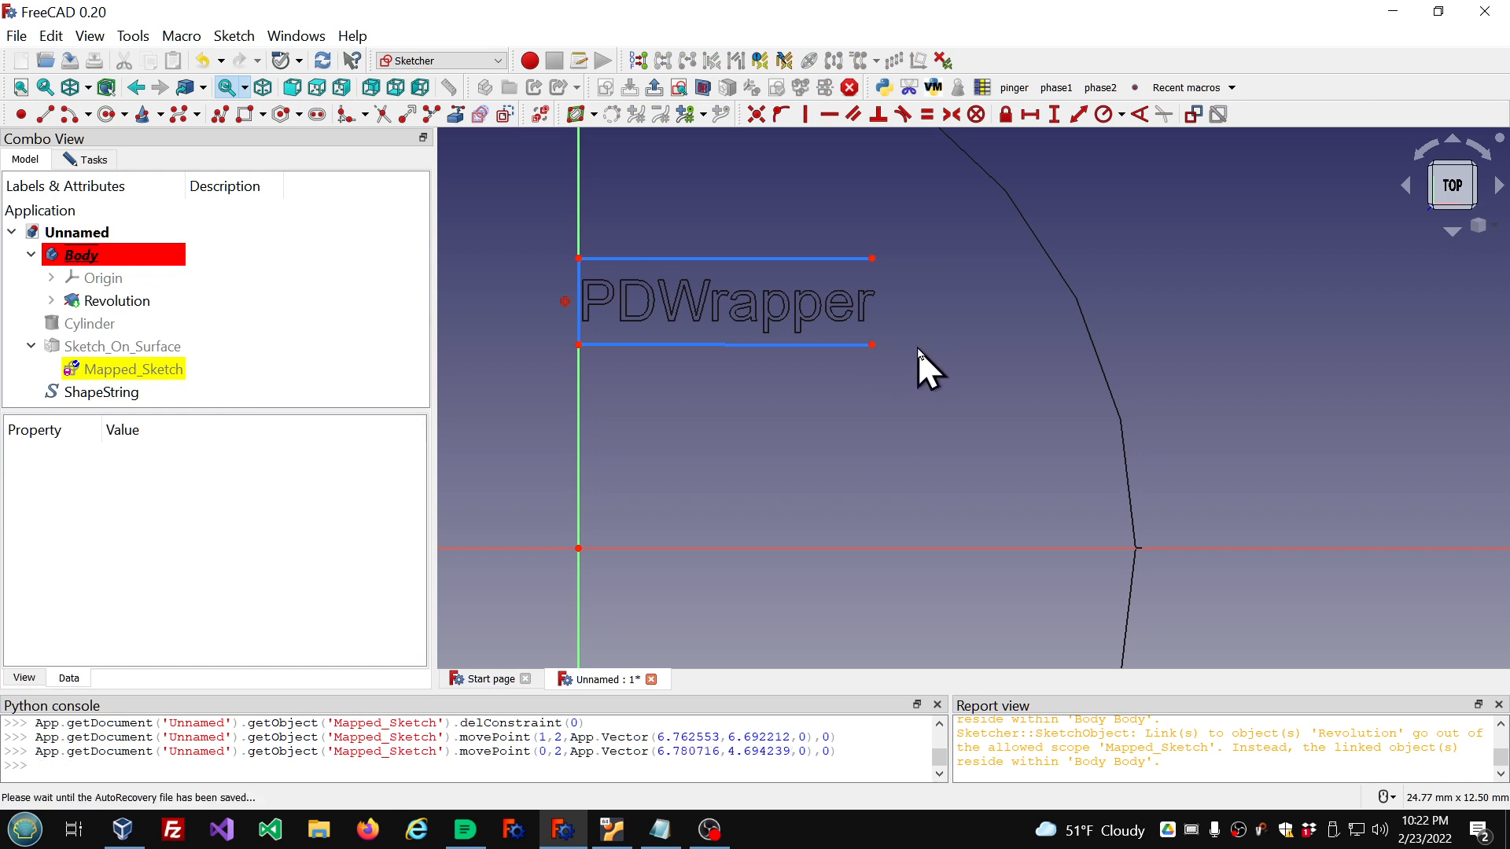
drag(873, 345, 881, 344)
drag(873, 259, 880, 261)
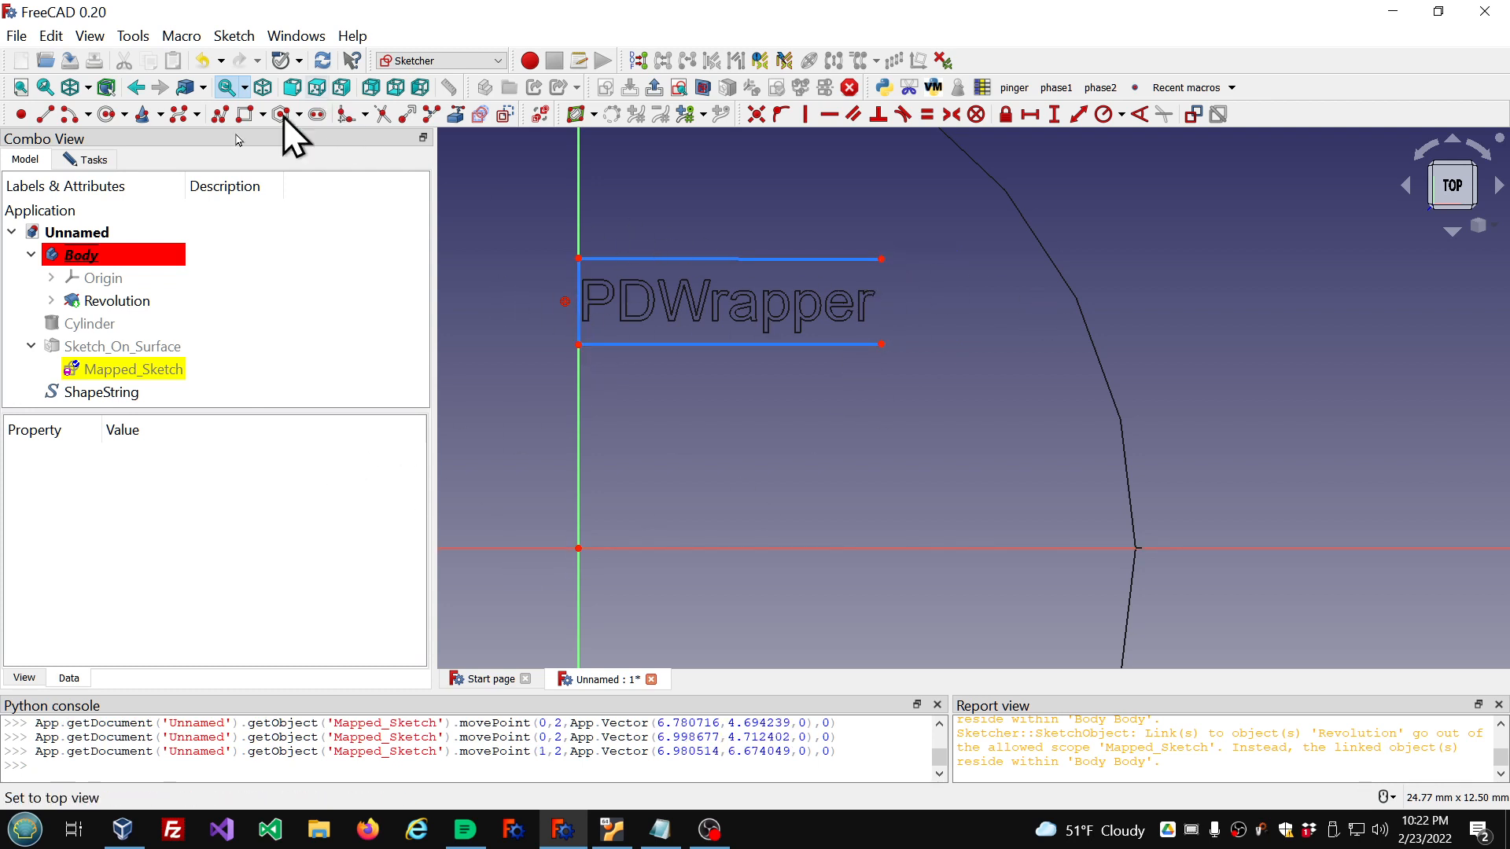
click(93, 159)
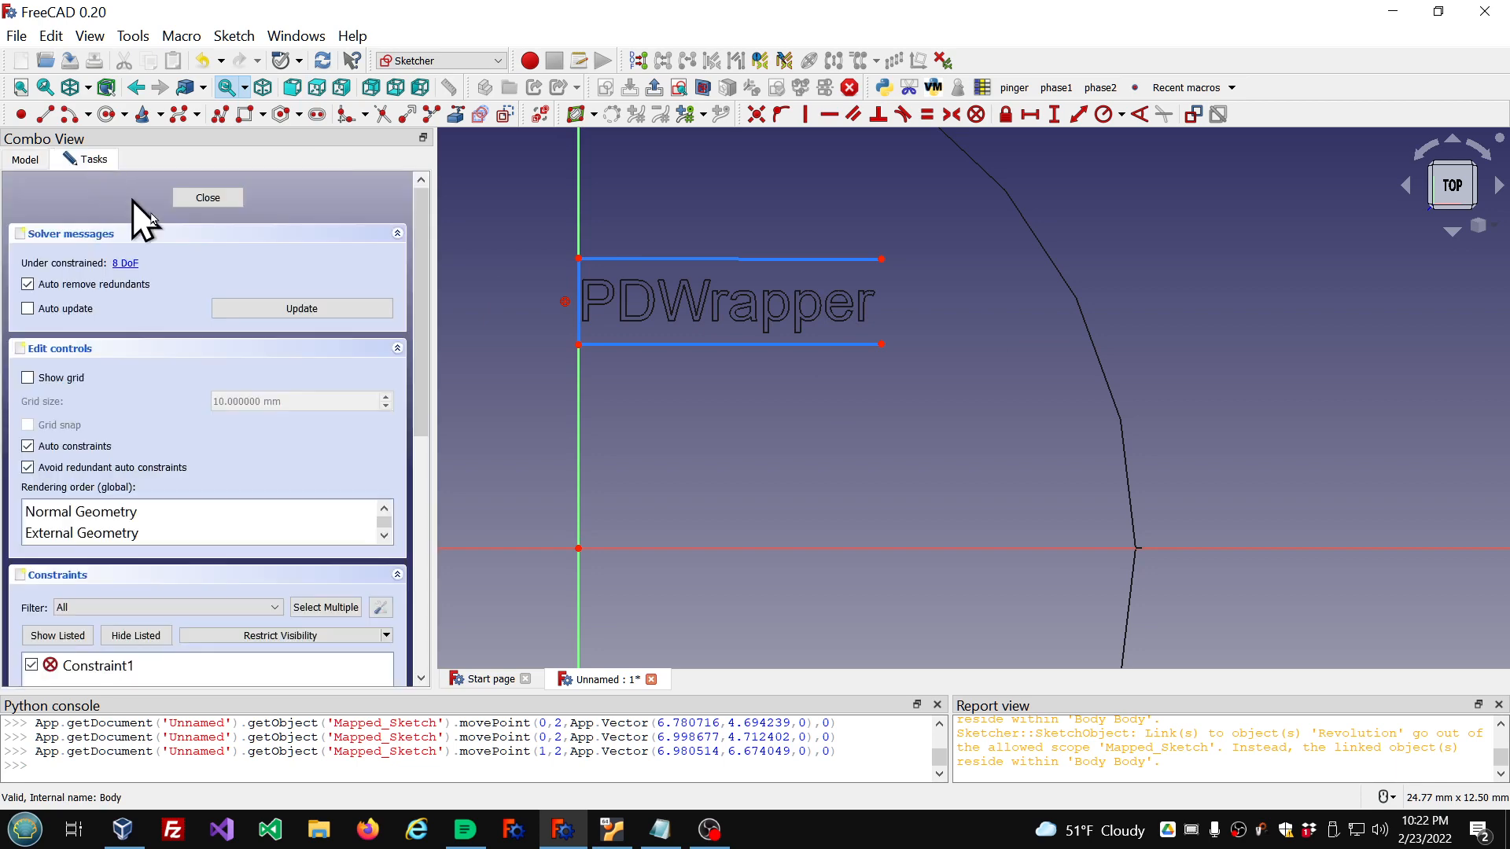
click(212, 197)
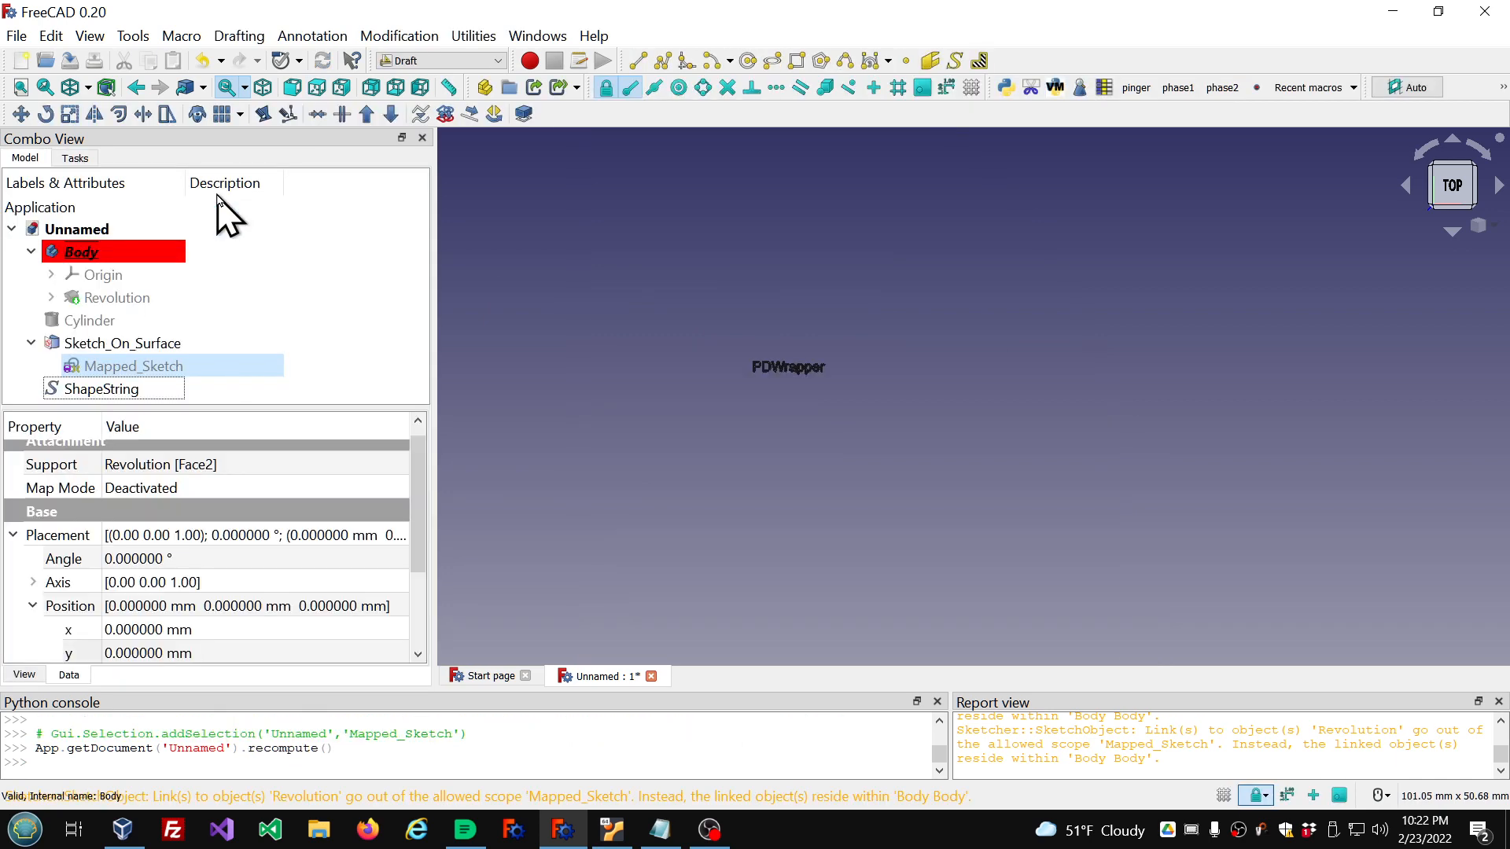
Step: Hide the ShapeString object in the model
click(162, 344)
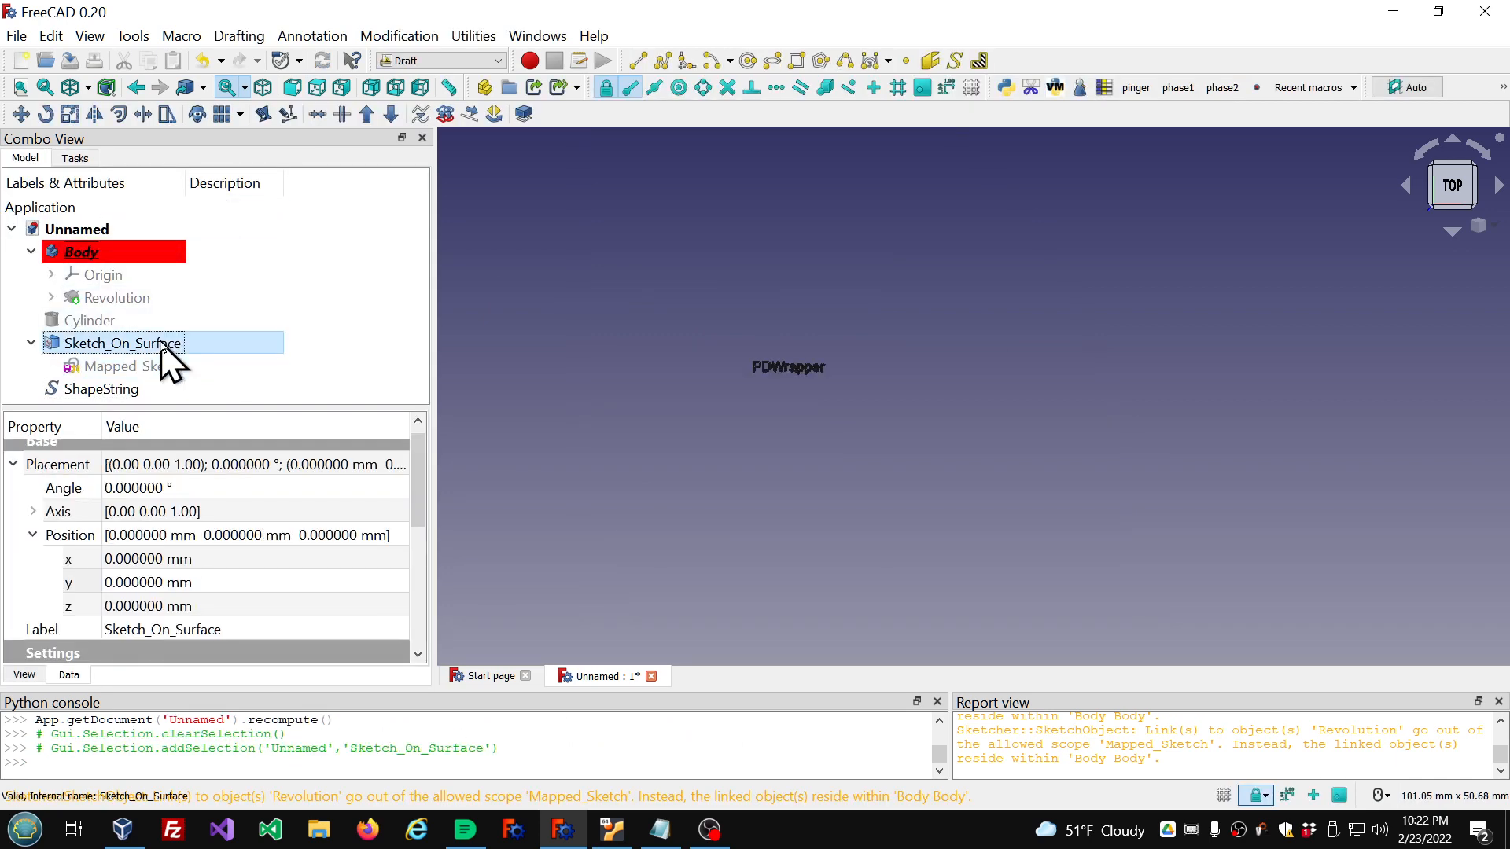
click(126, 389)
key(space)
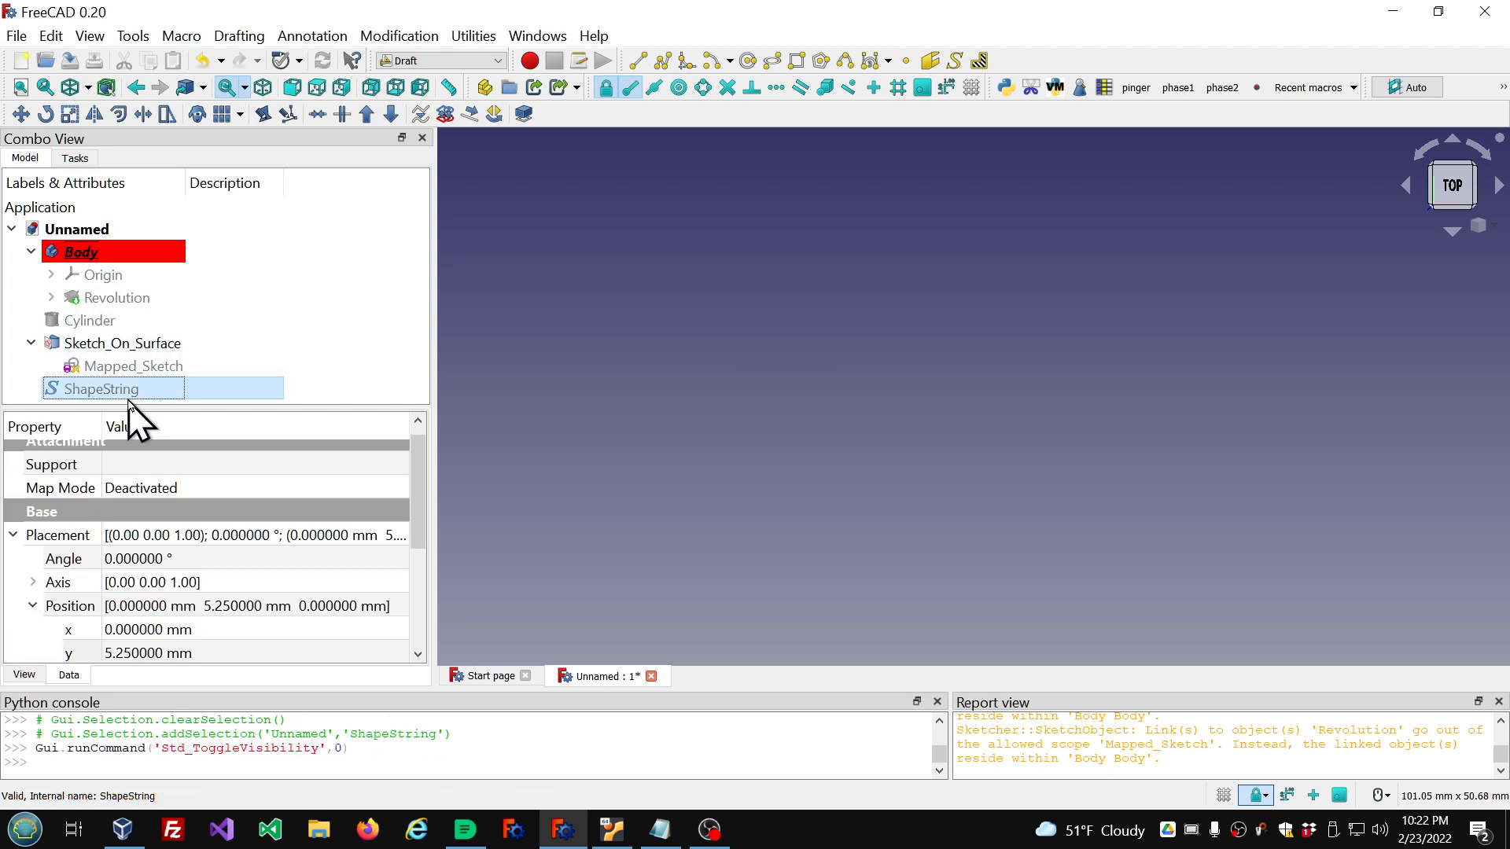
Step: Set both the Offset and the Thickness of Sketch_On_Surface to 3
click(138, 349)
scroll(358, 578, down, 3)
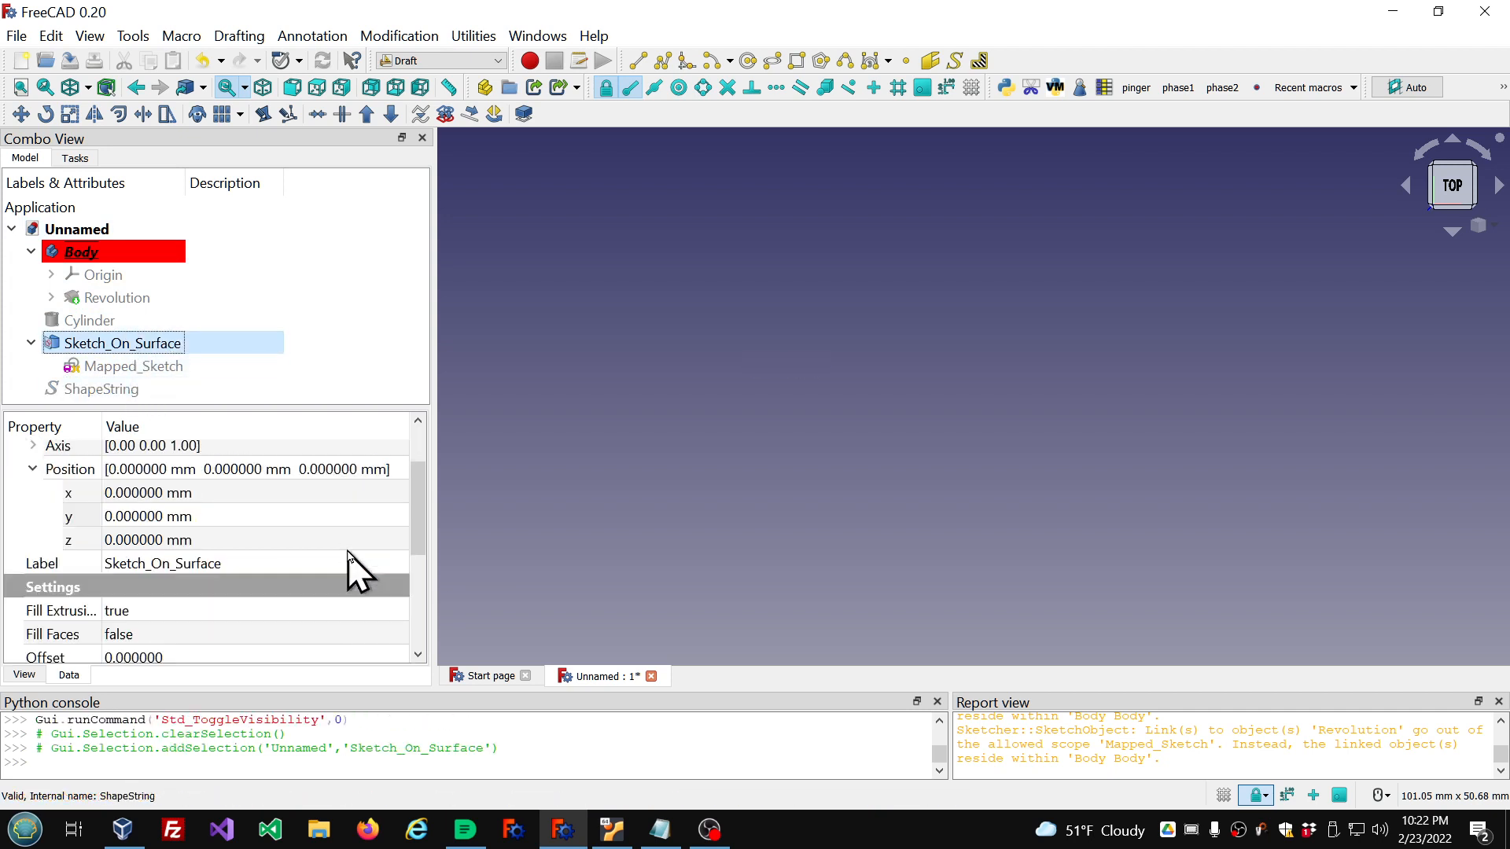
scroll(123, 592, up, 3)
click(13, 477)
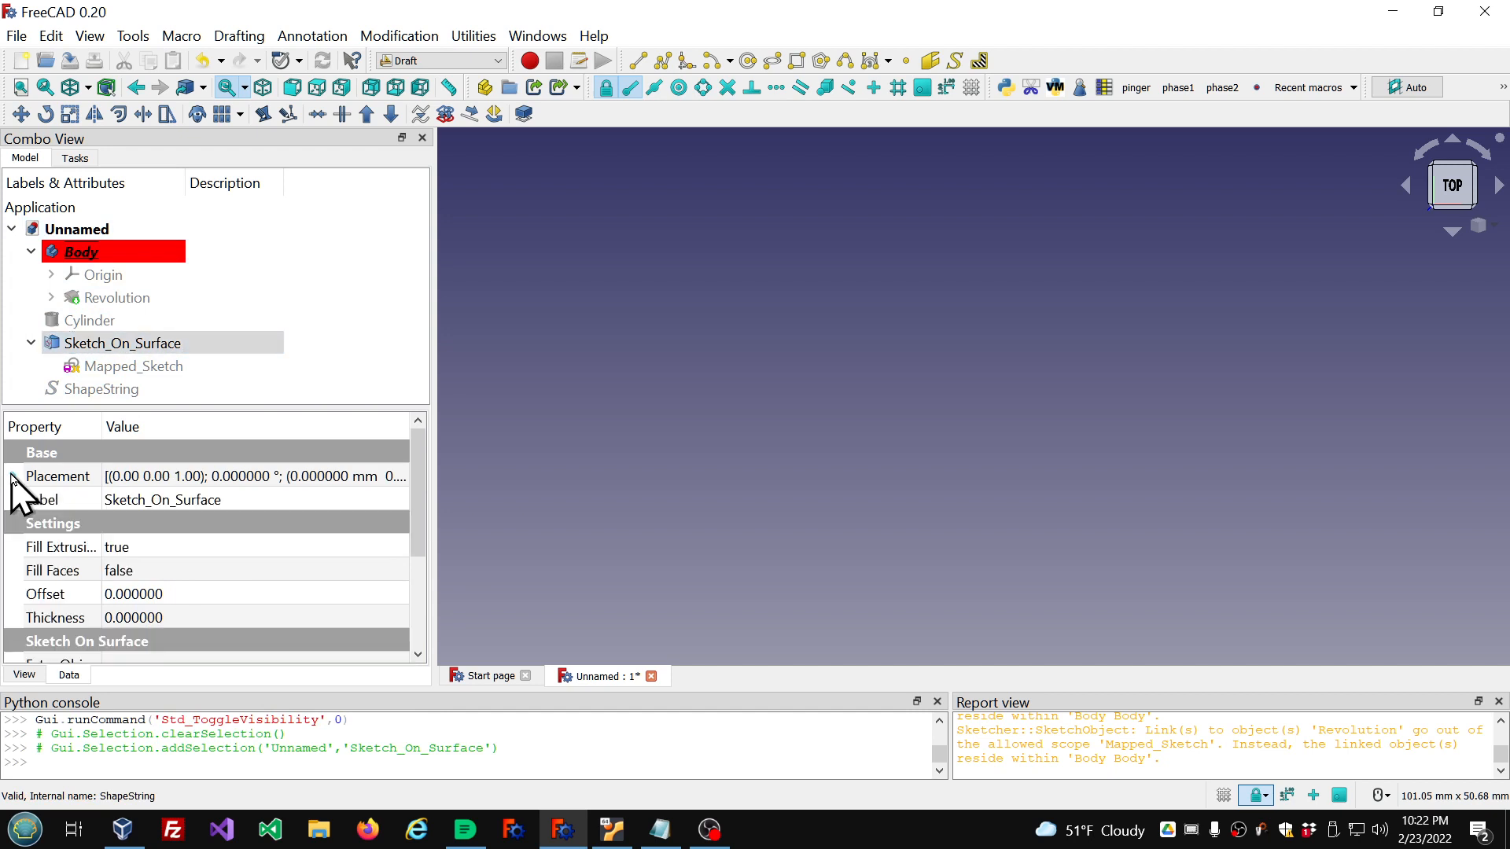
scroll(288, 586, down, 1)
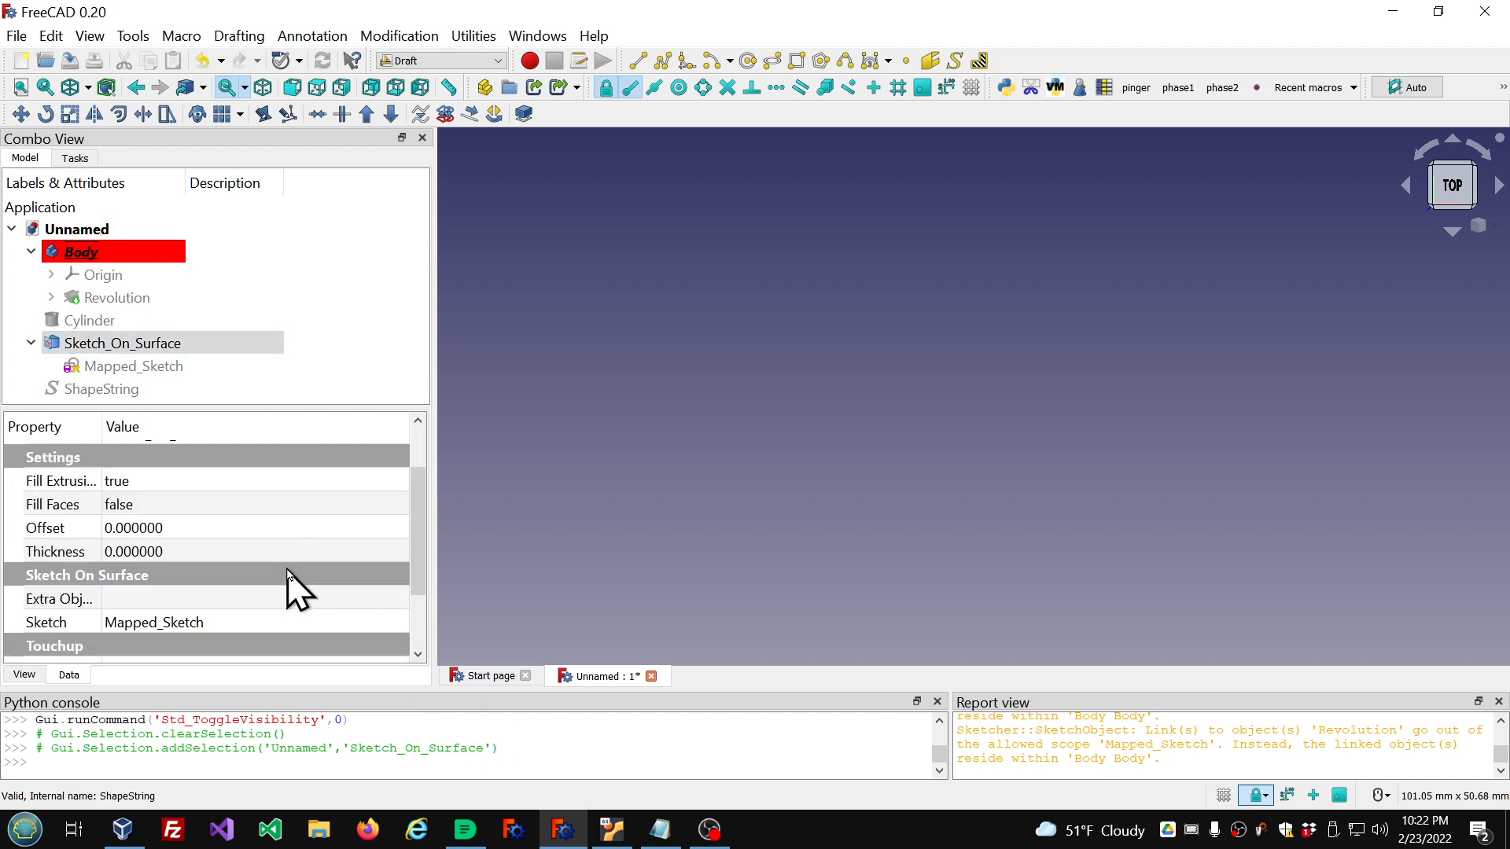
click(261, 525)
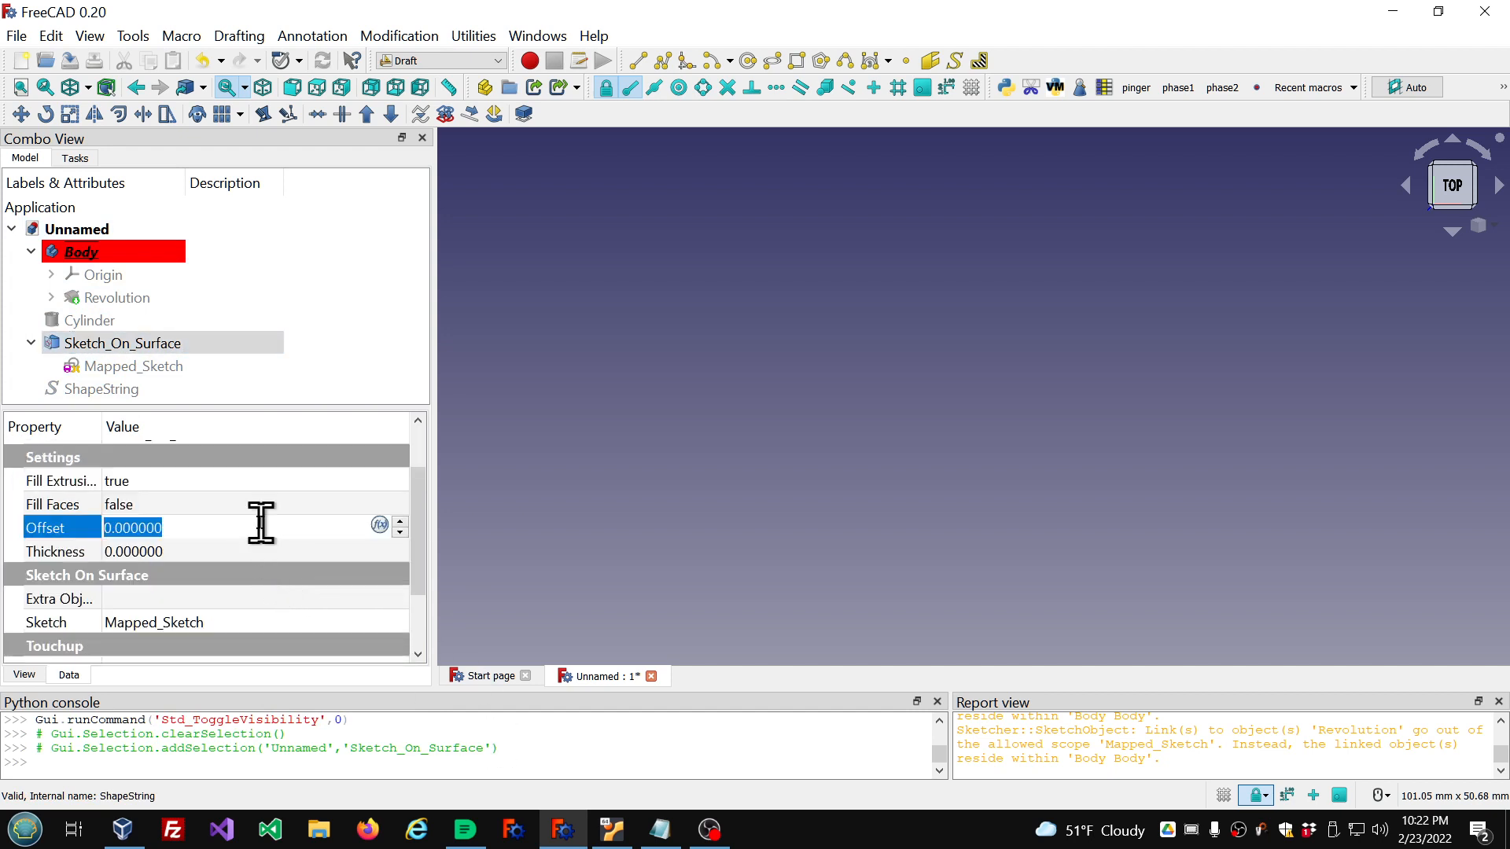
scroll(261, 523, up, 1)
scroll(261, 523, up, 1)
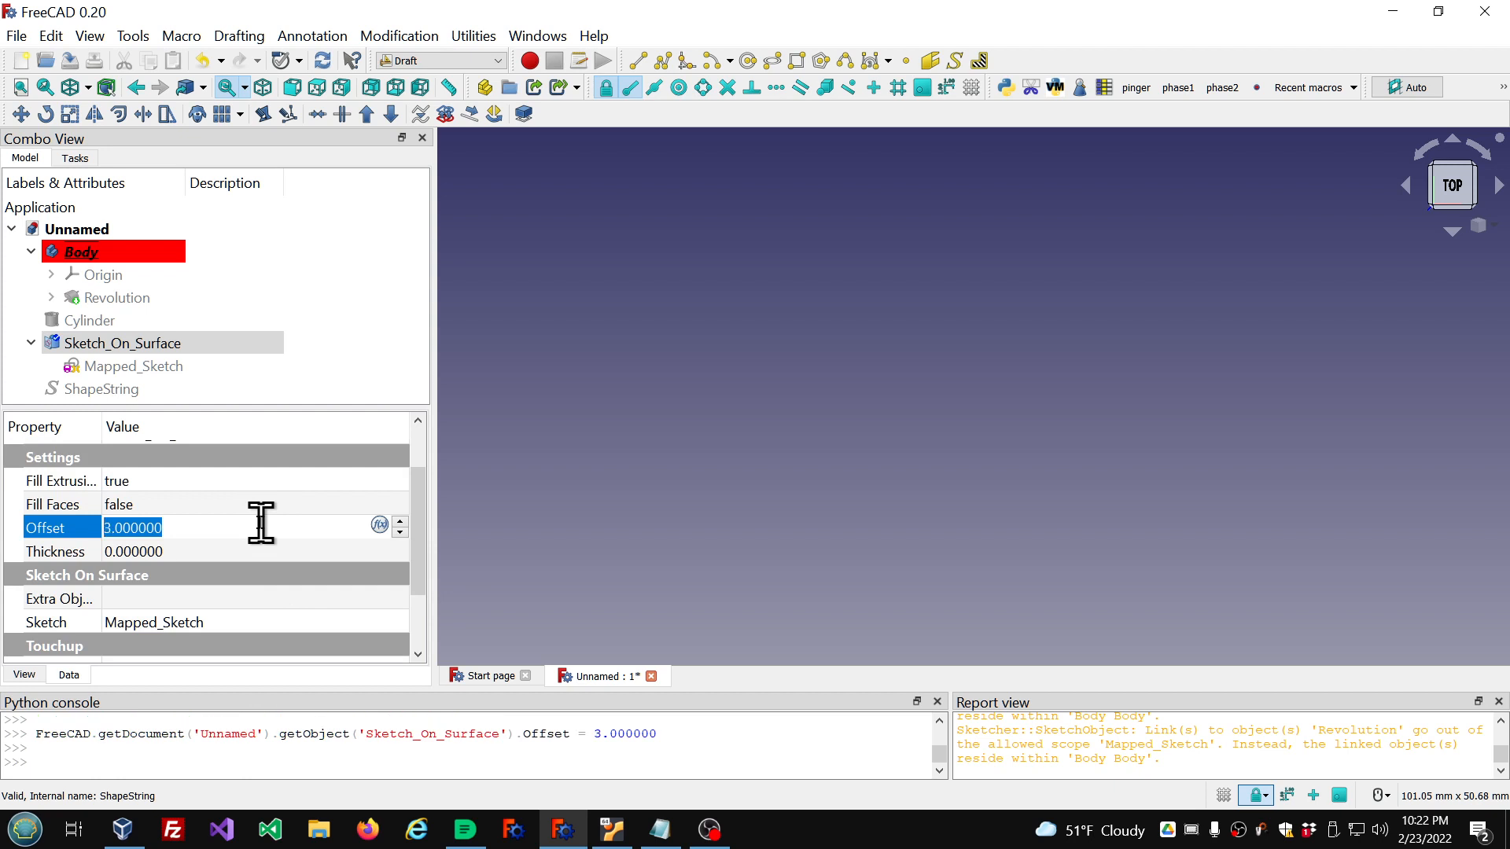
click(247, 553)
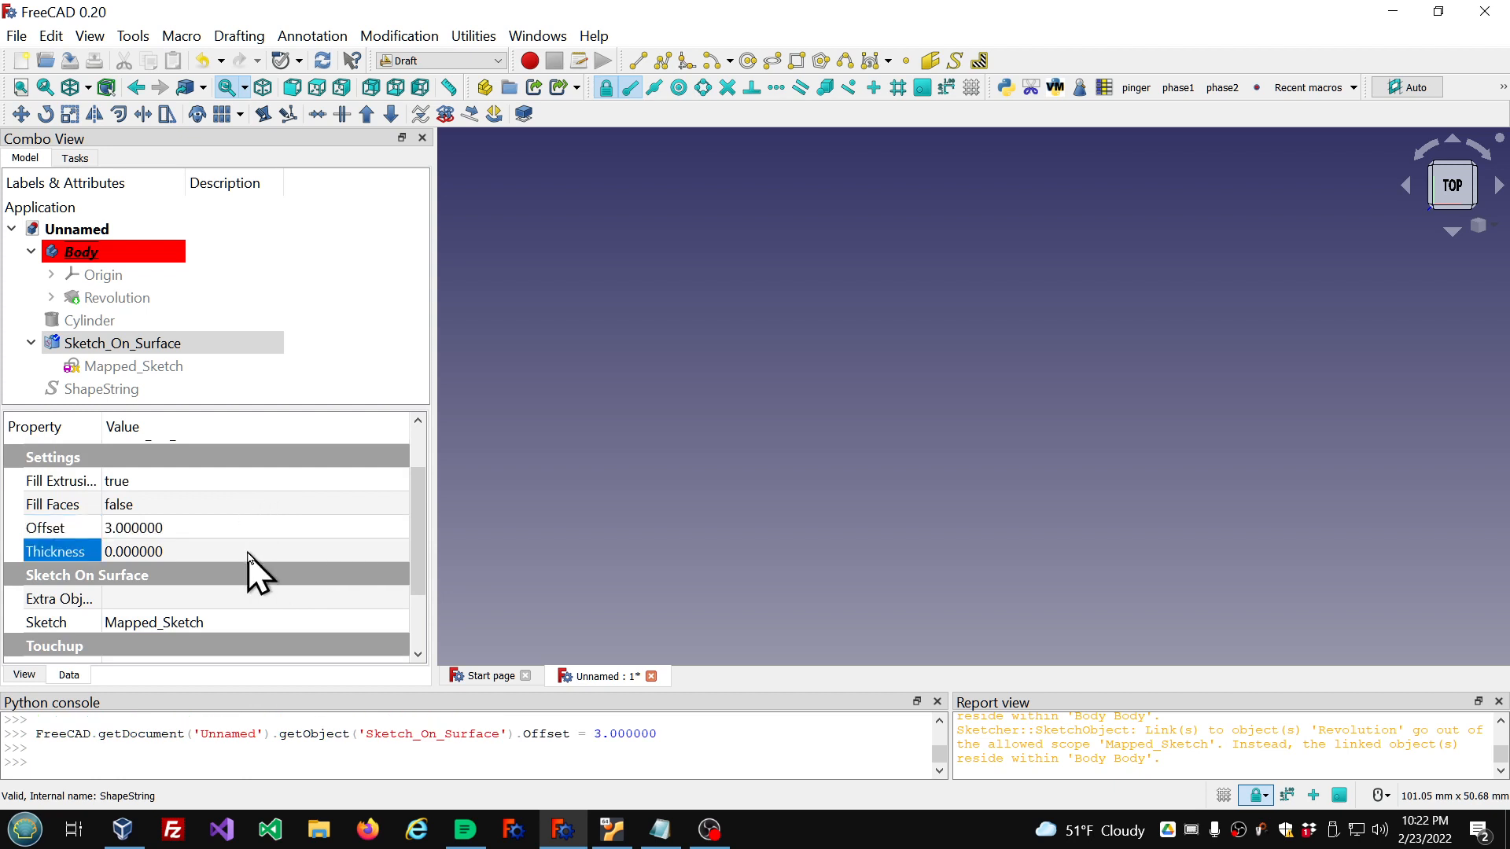
scroll(247, 550, up, 2)
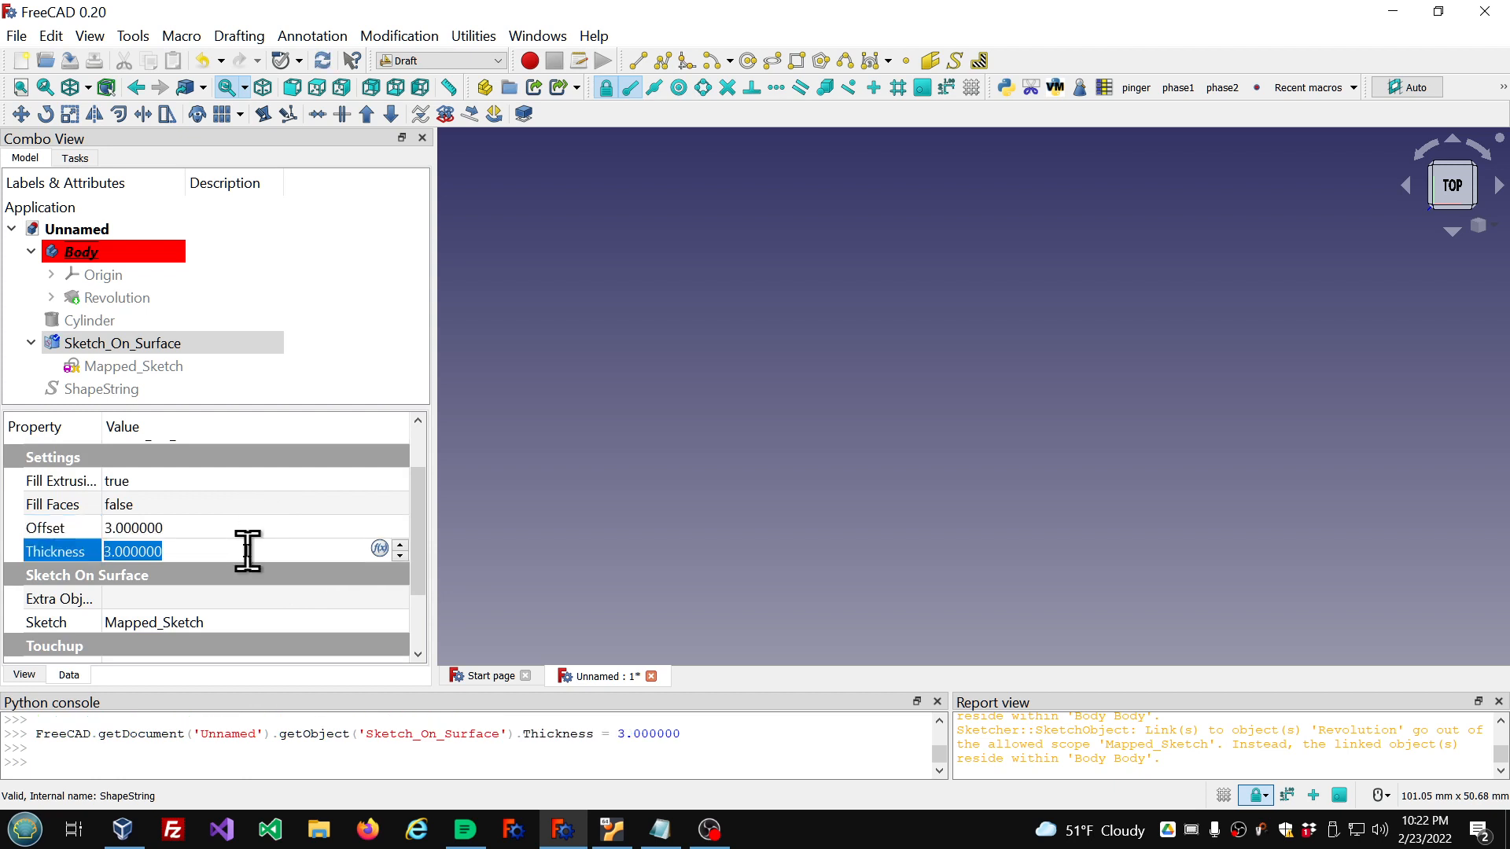
Step: Switch from the Draft workbench to the Curves workbench
click(283, 280)
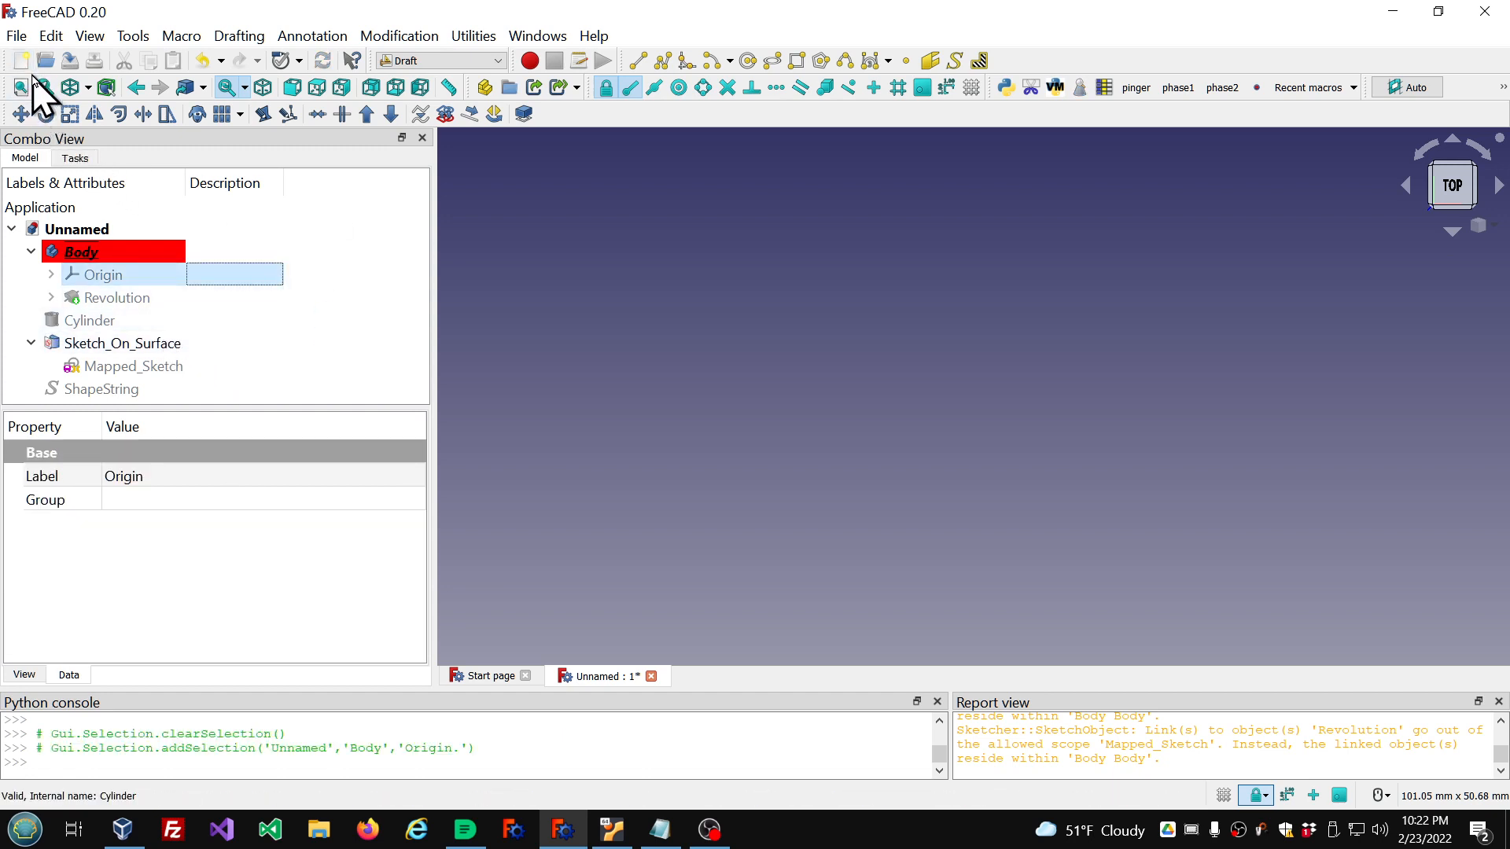
click(464, 62)
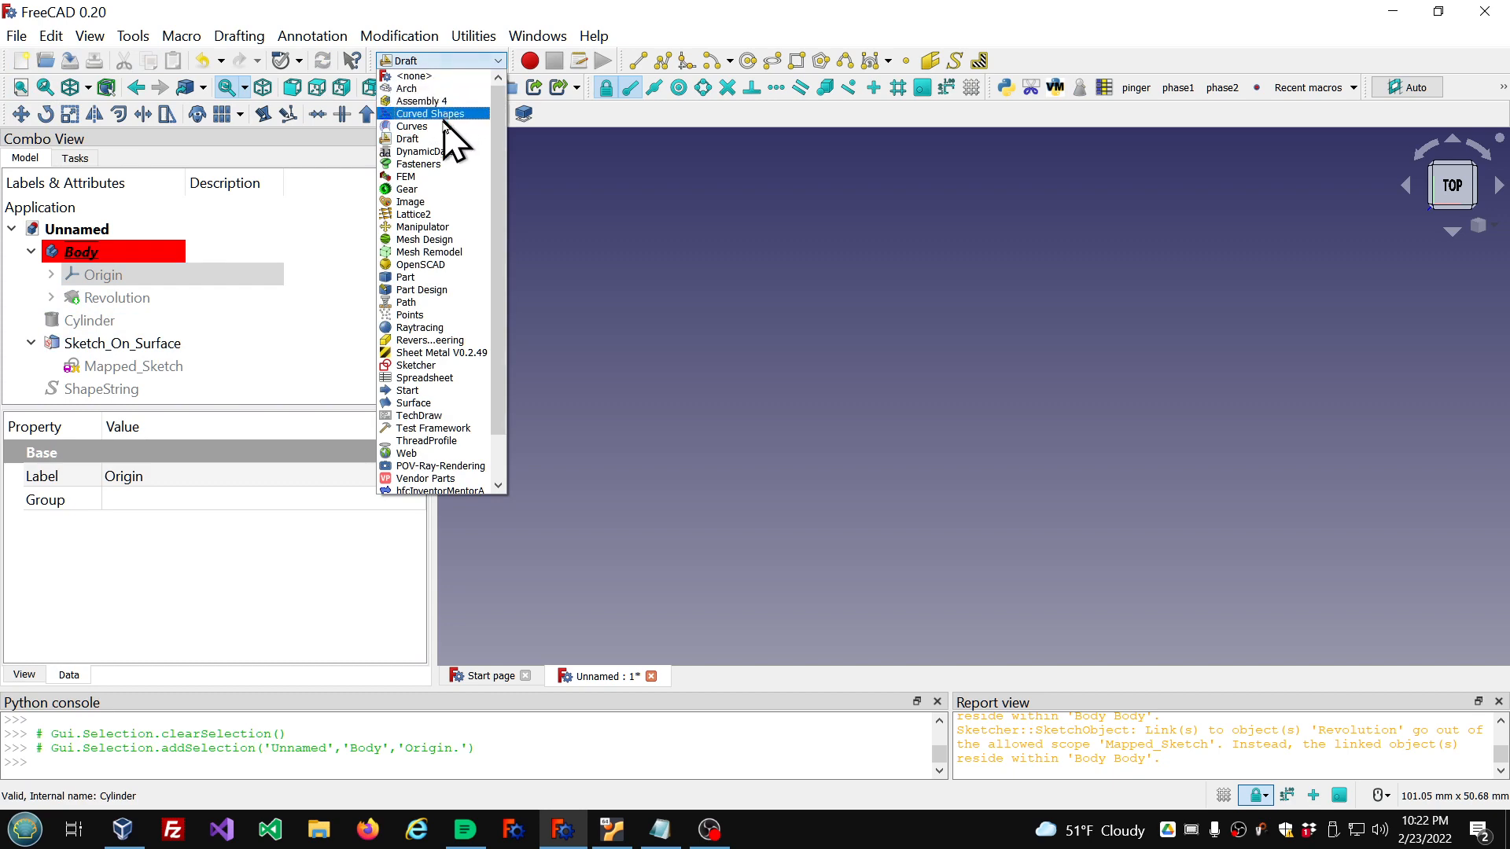
click(444, 134)
click(484, 61)
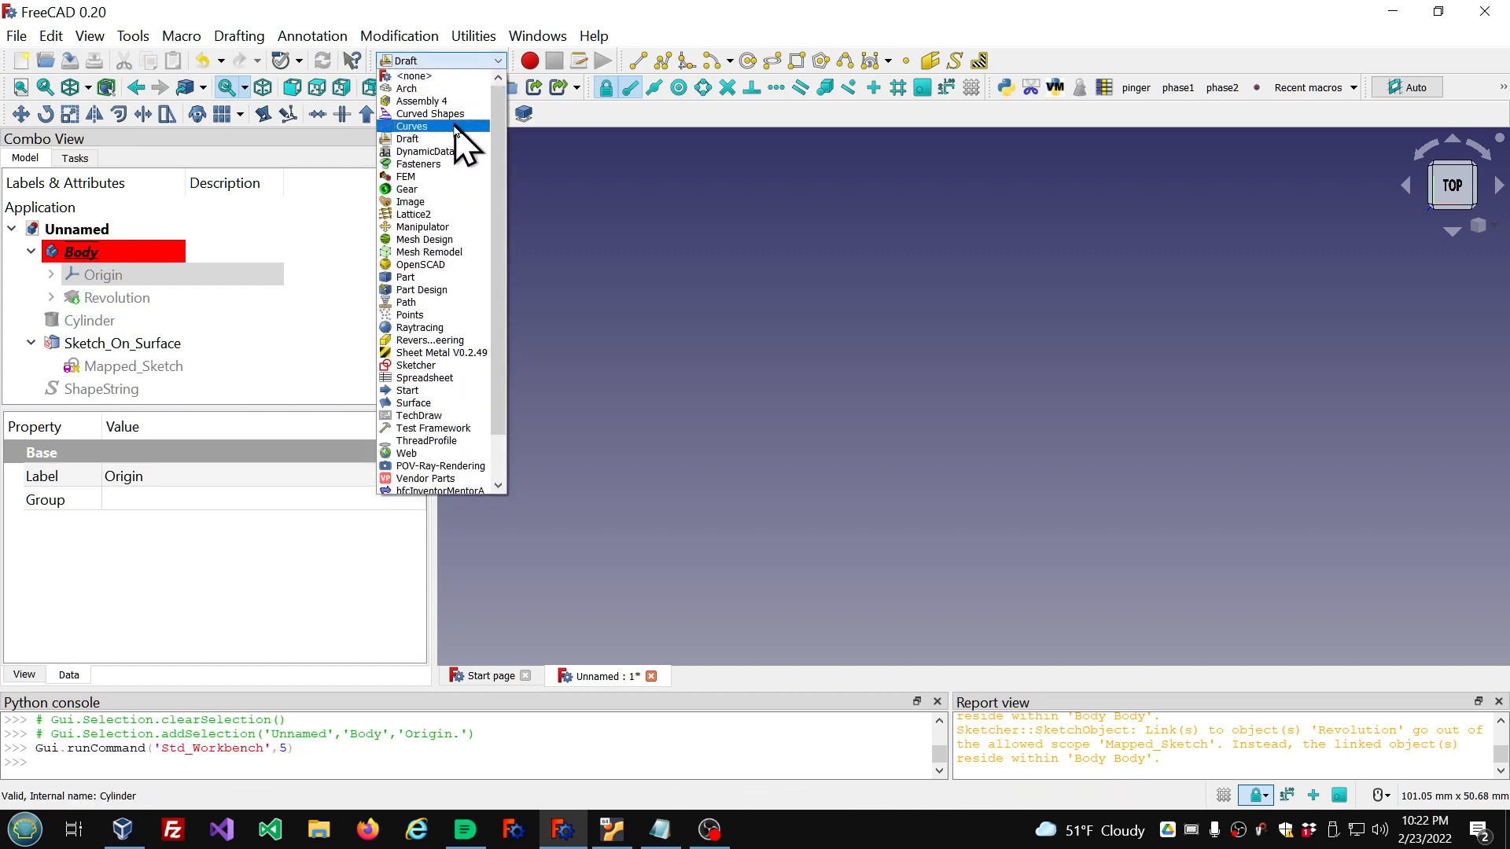
click(451, 130)
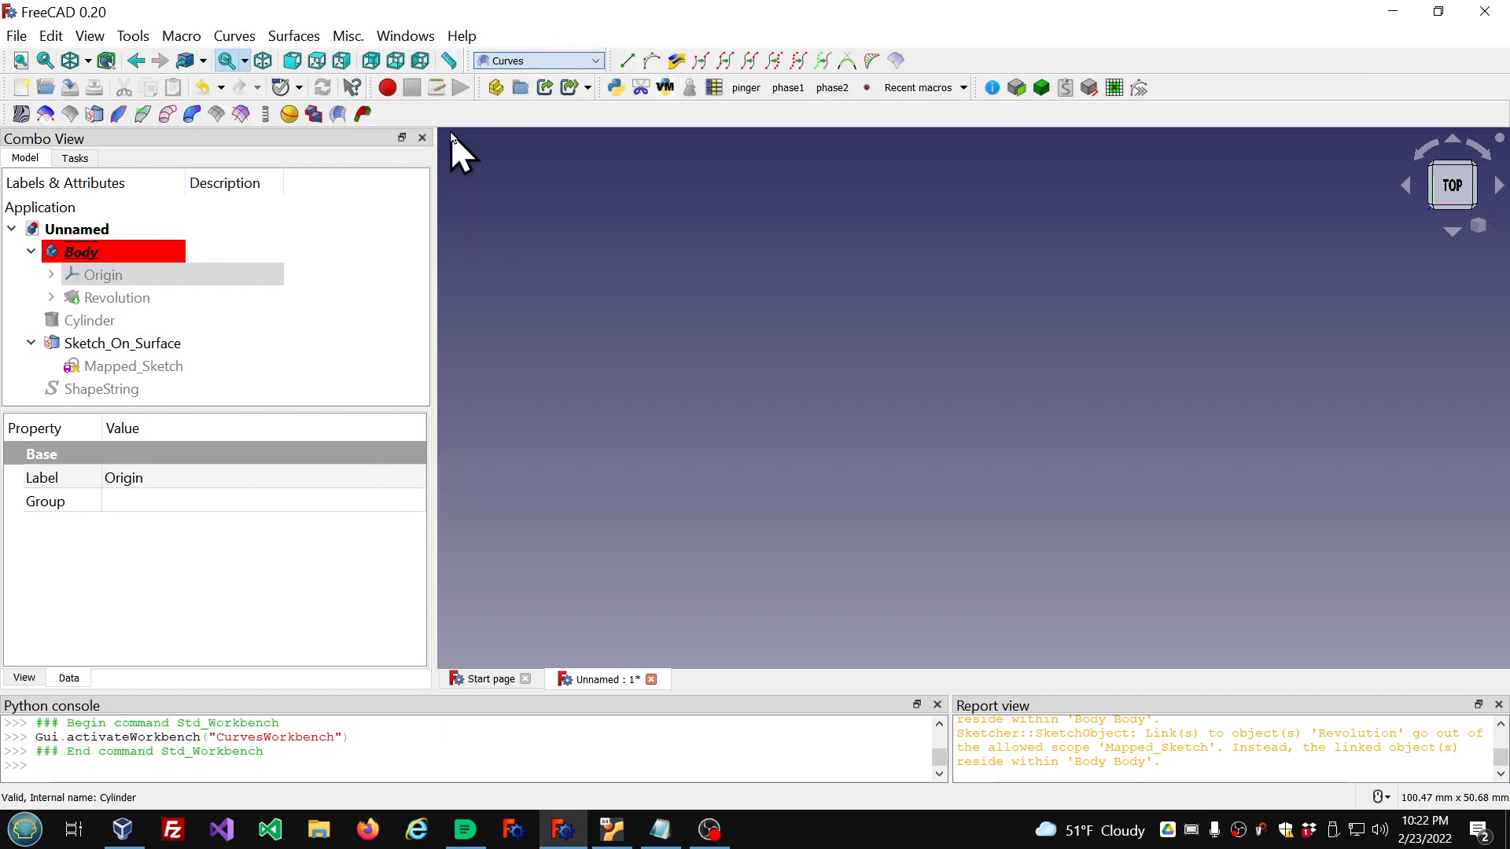
Step: Enable Fill Faces for Sketch_On_Surface
click(23, 63)
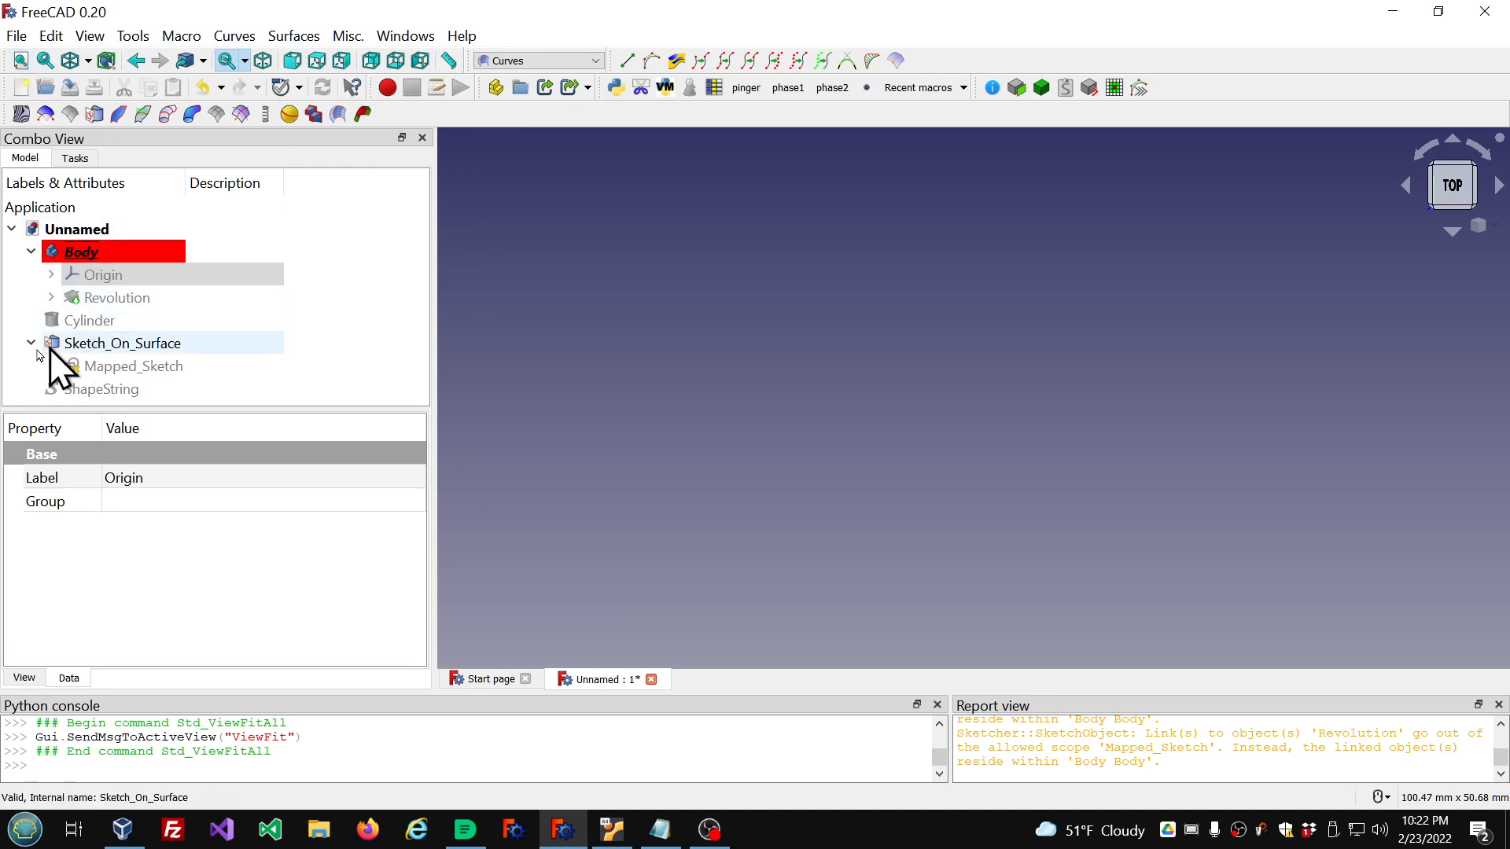
click(91, 344)
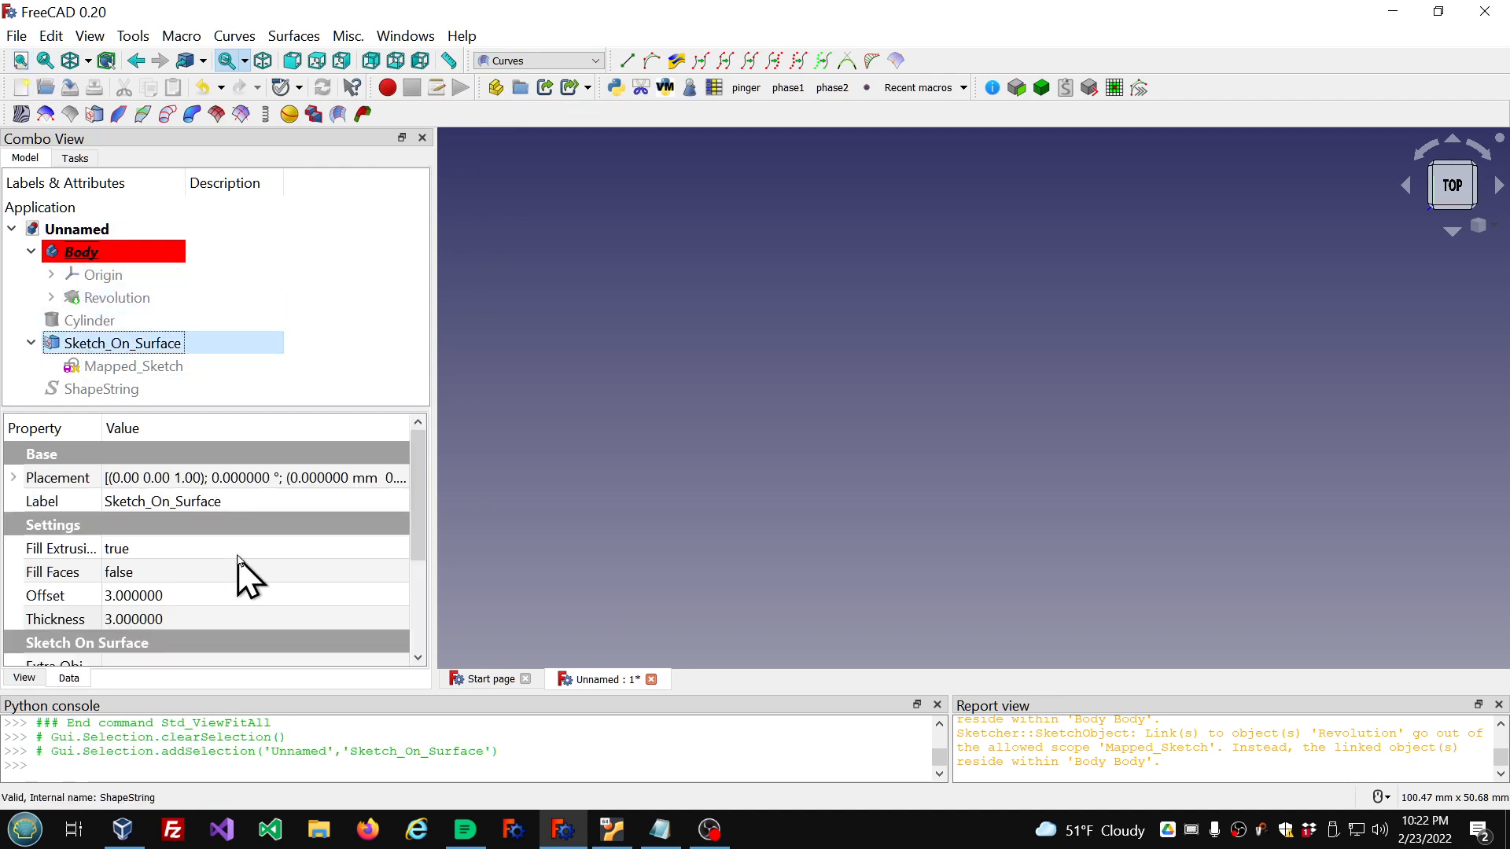
click(252, 565)
scroll(251, 564, down, 1)
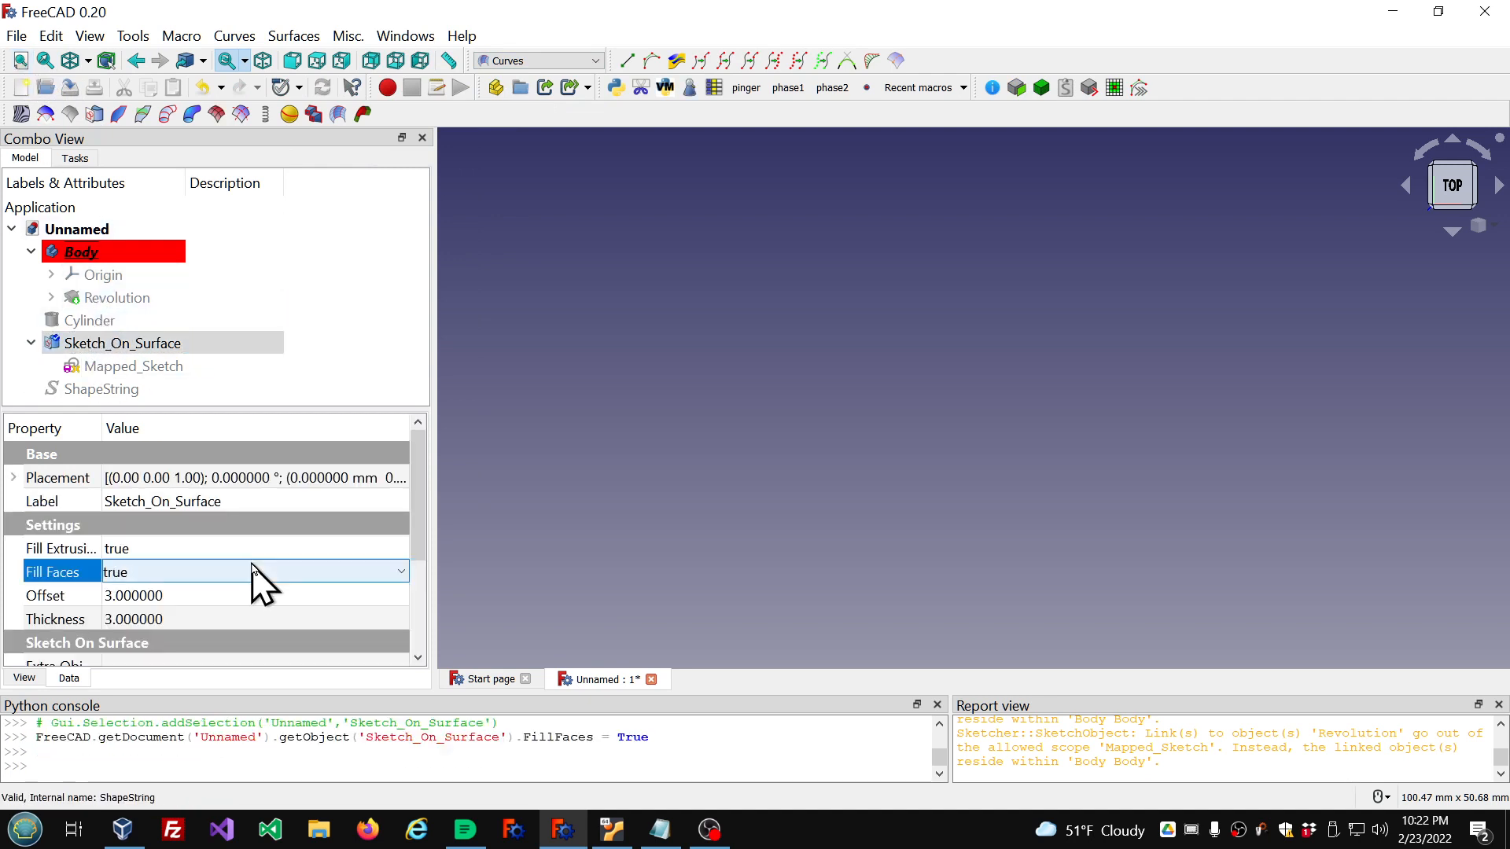
click(664, 422)
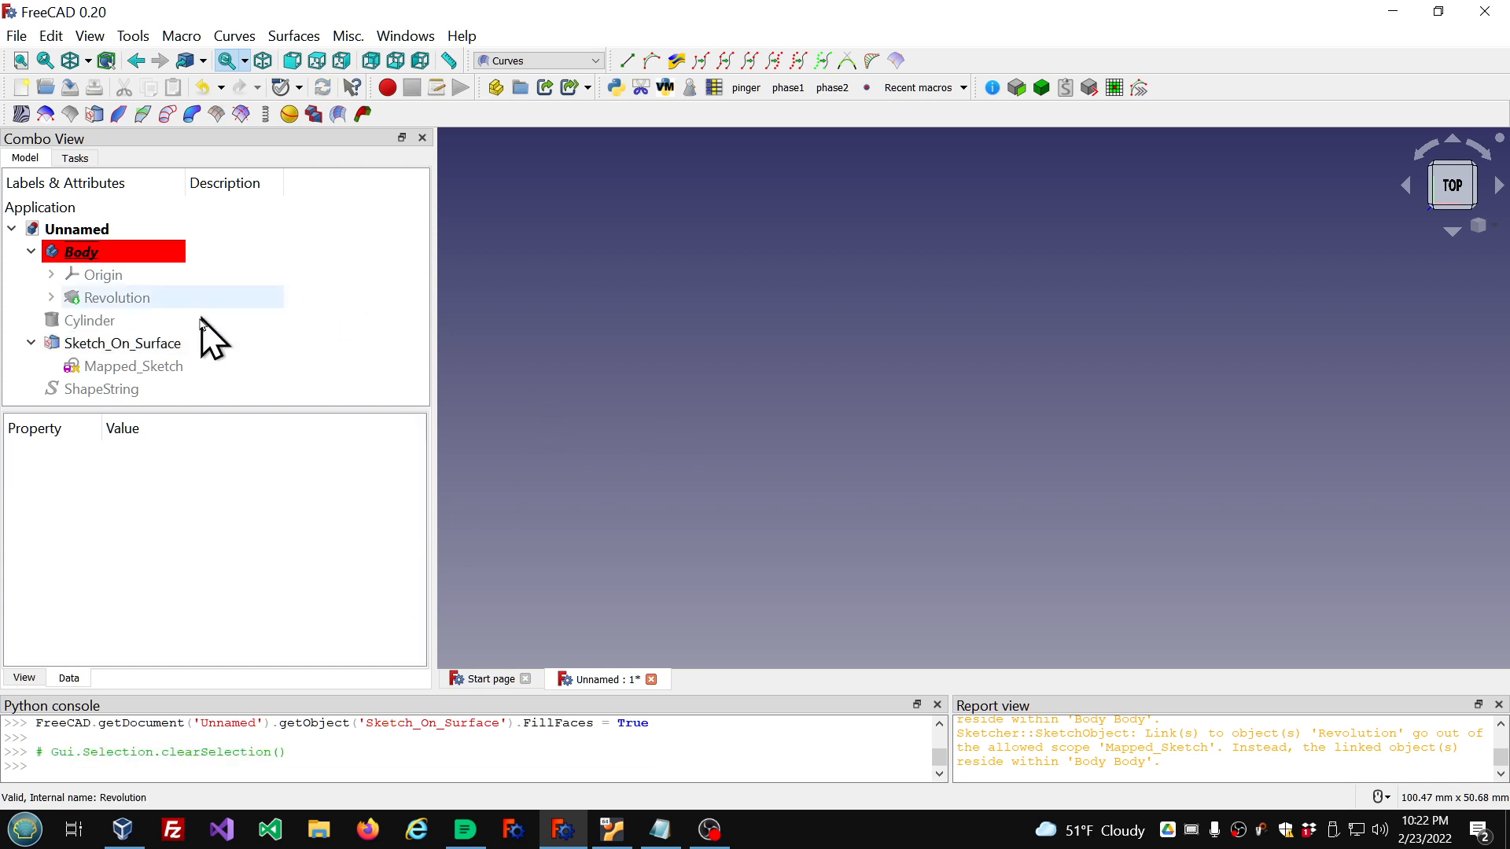
Step: Check whether Sketch_On_Surface has visible geometry by fitting the view to it and toggling the Body's visibility
click(155, 346)
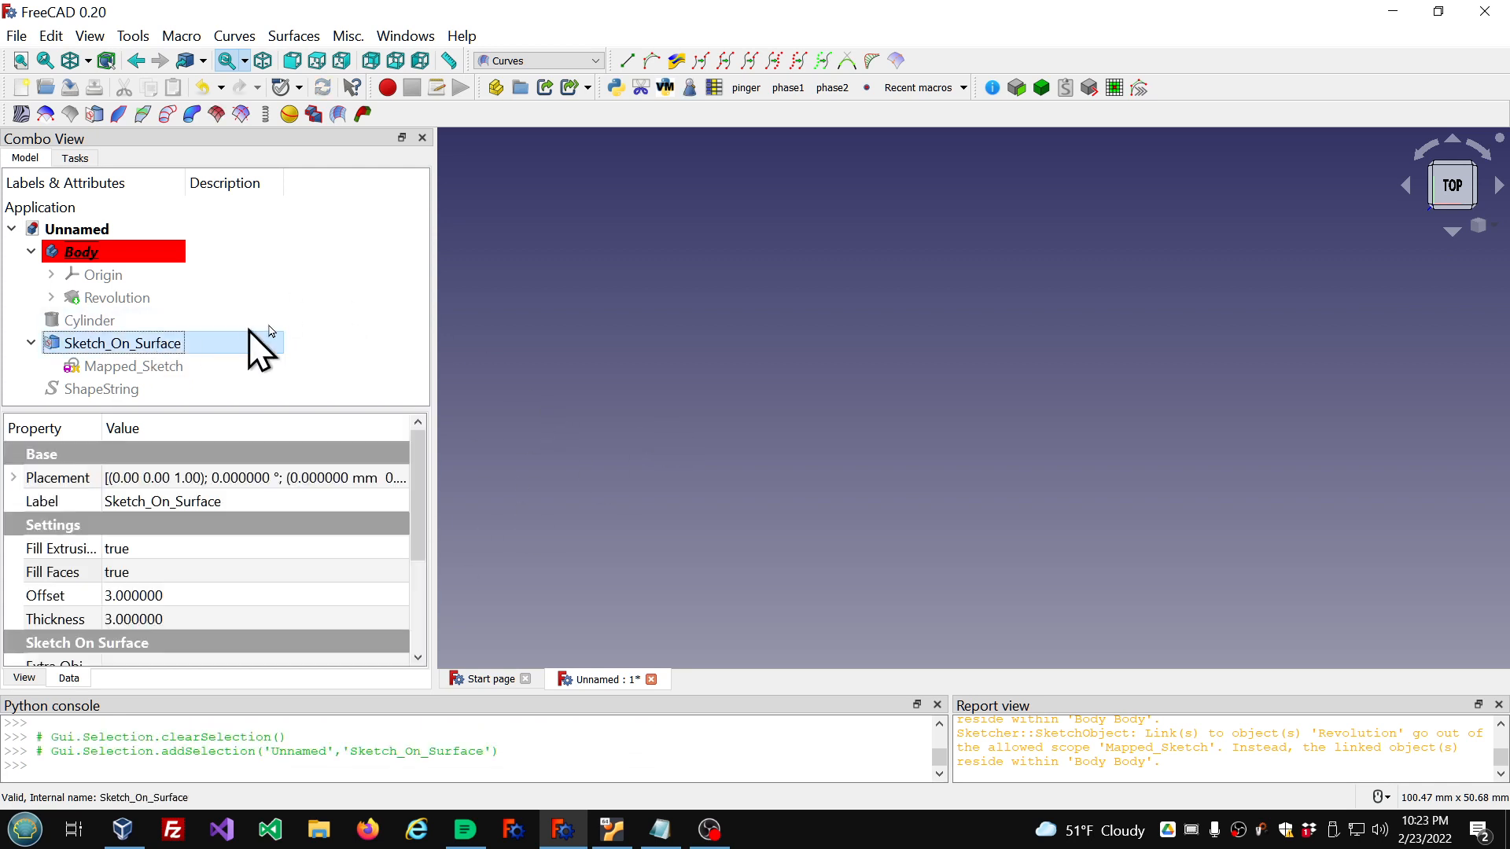
click(22, 62)
click(43, 62)
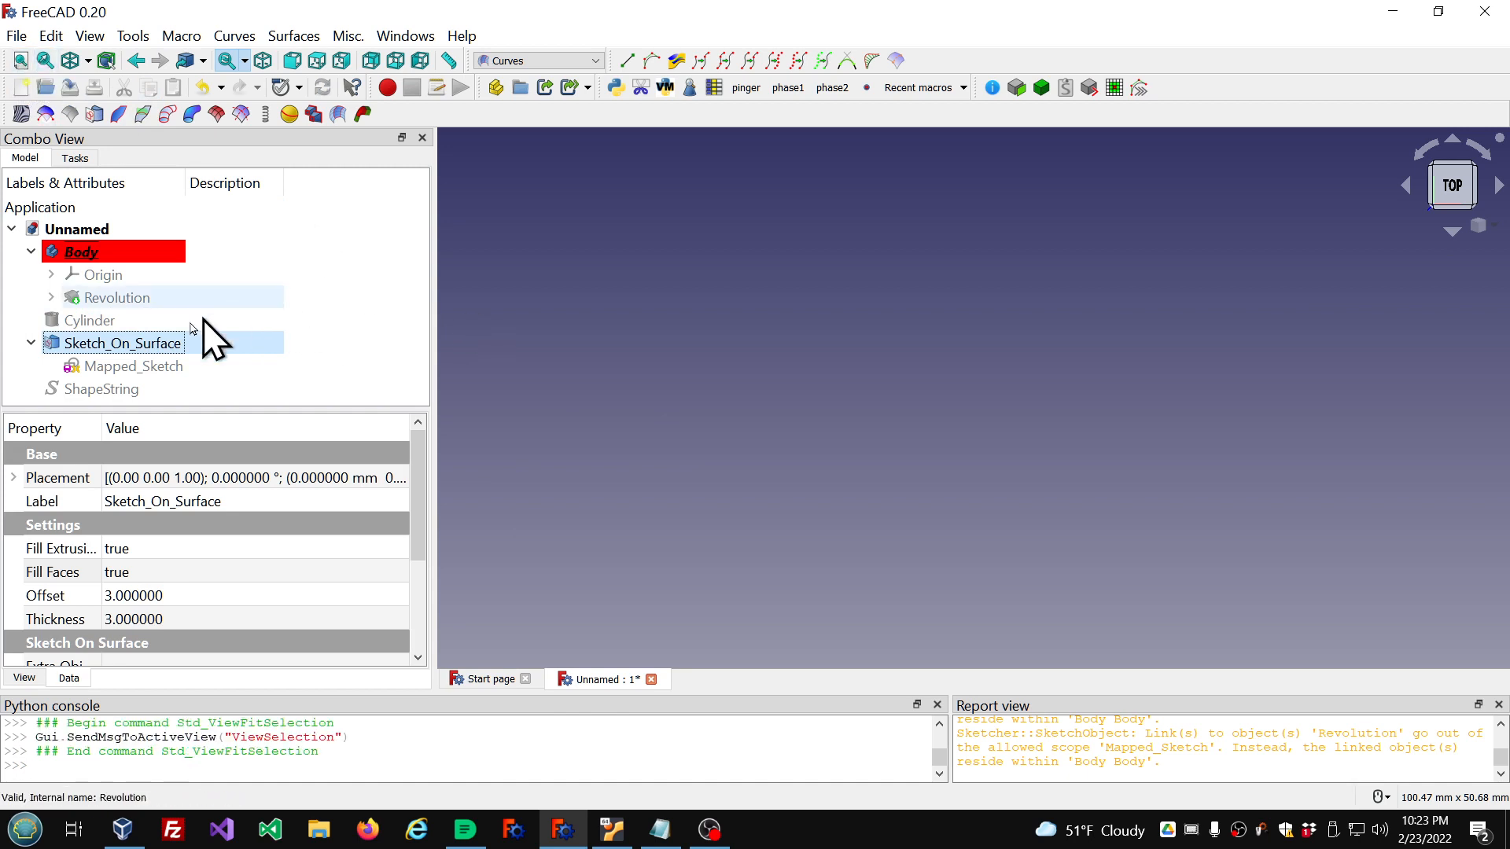
click(106, 253)
key(space)
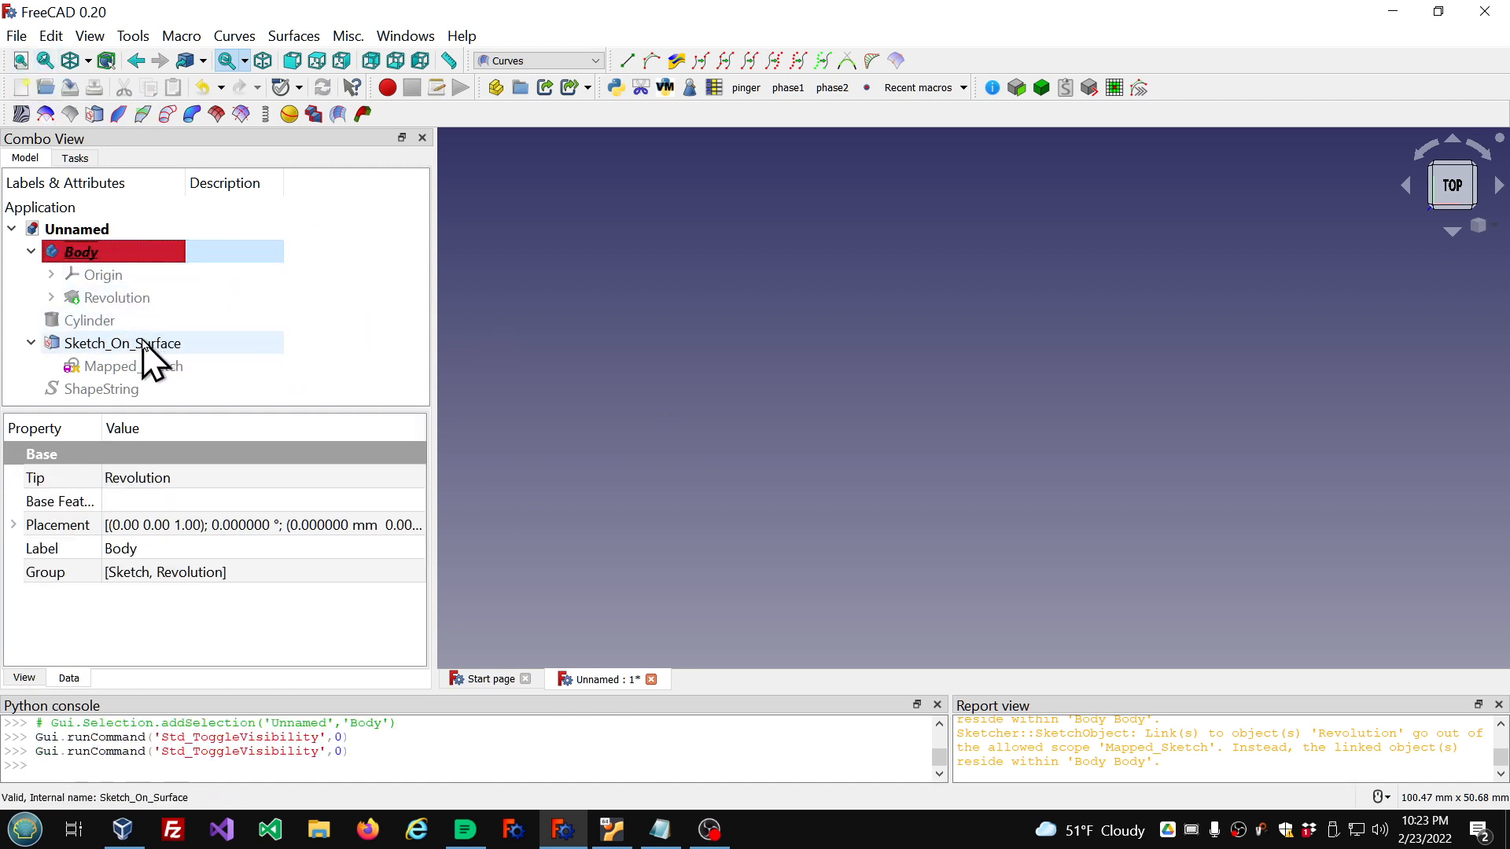
click(110, 346)
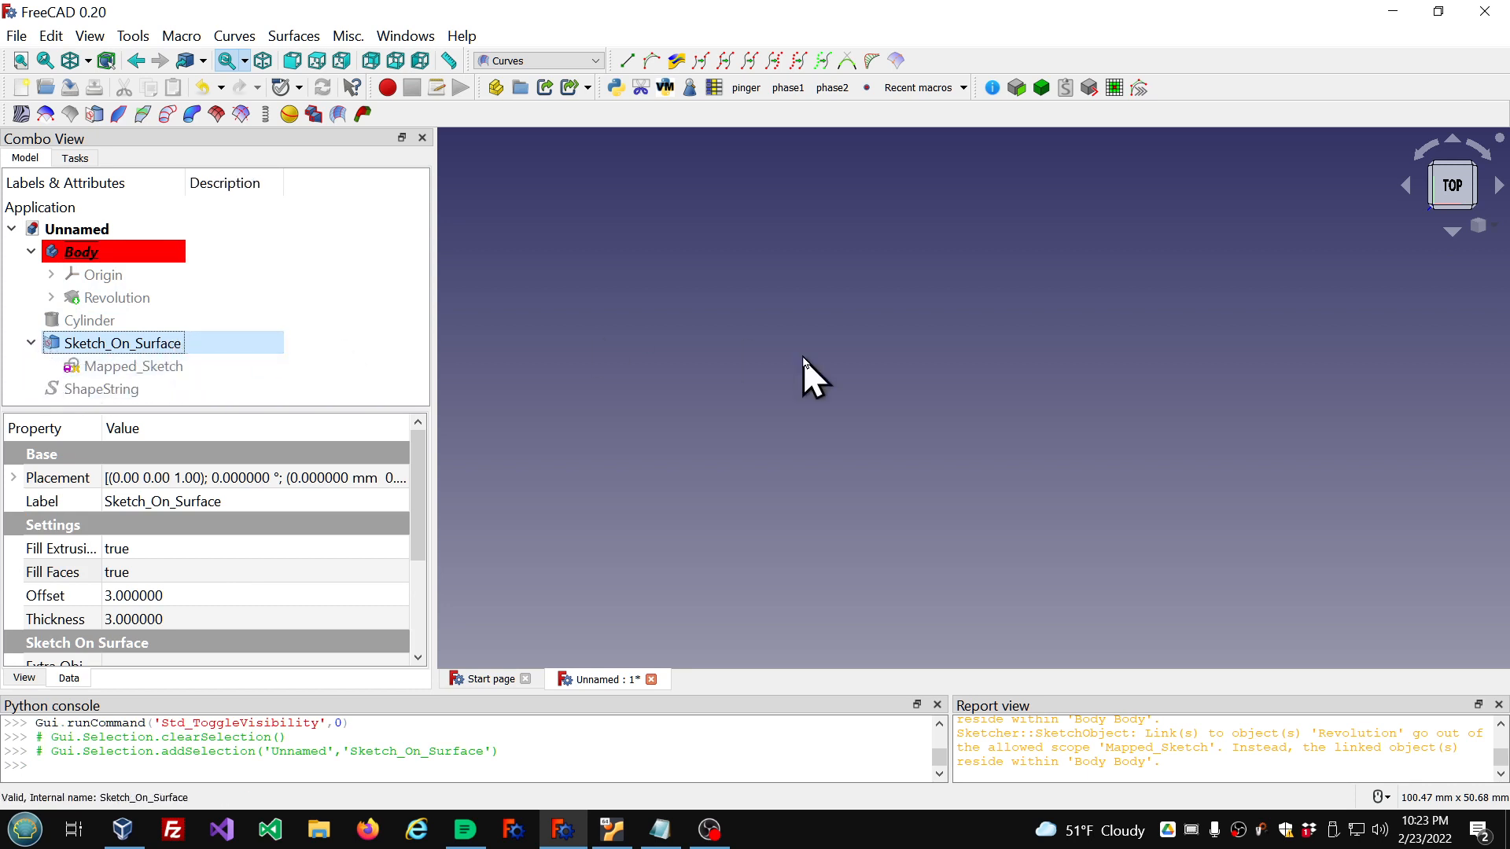
Step: Clear the Report view and display the Revolution with the As is draw style
right_click(1025, 743)
click(1057, 698)
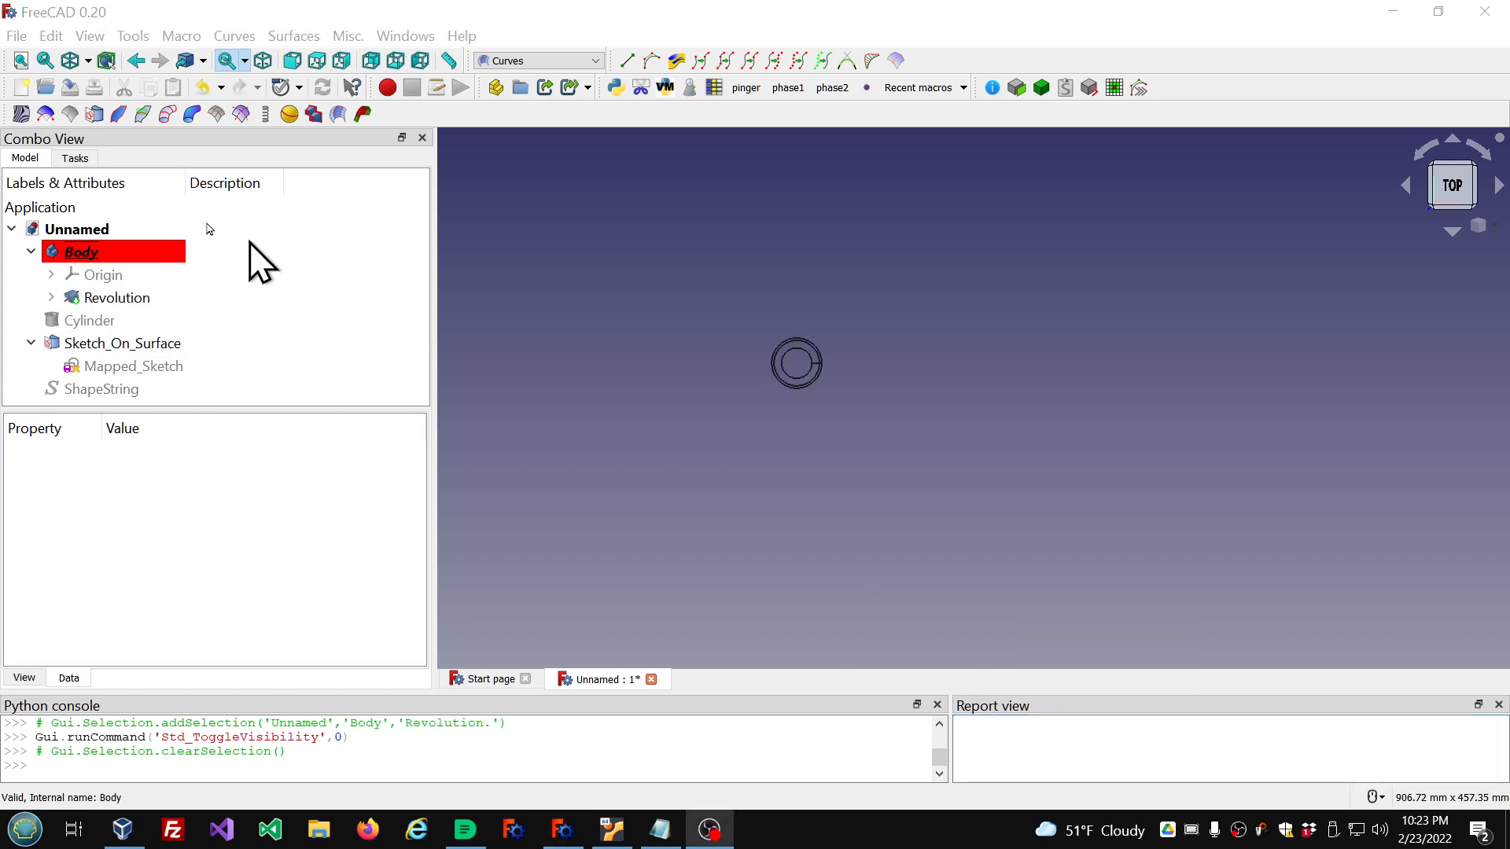
click(79, 61)
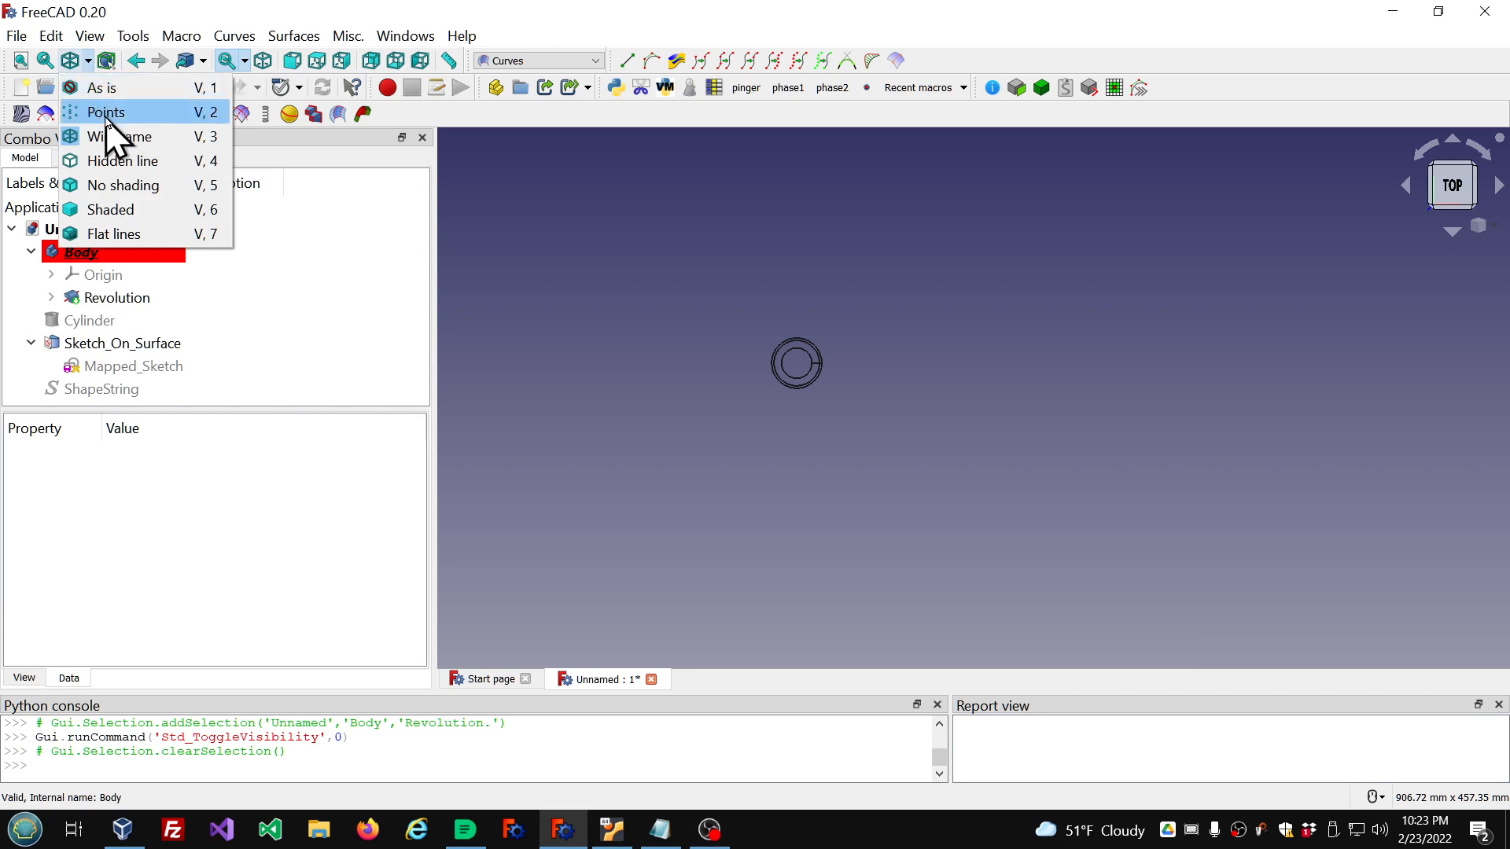
click(106, 88)
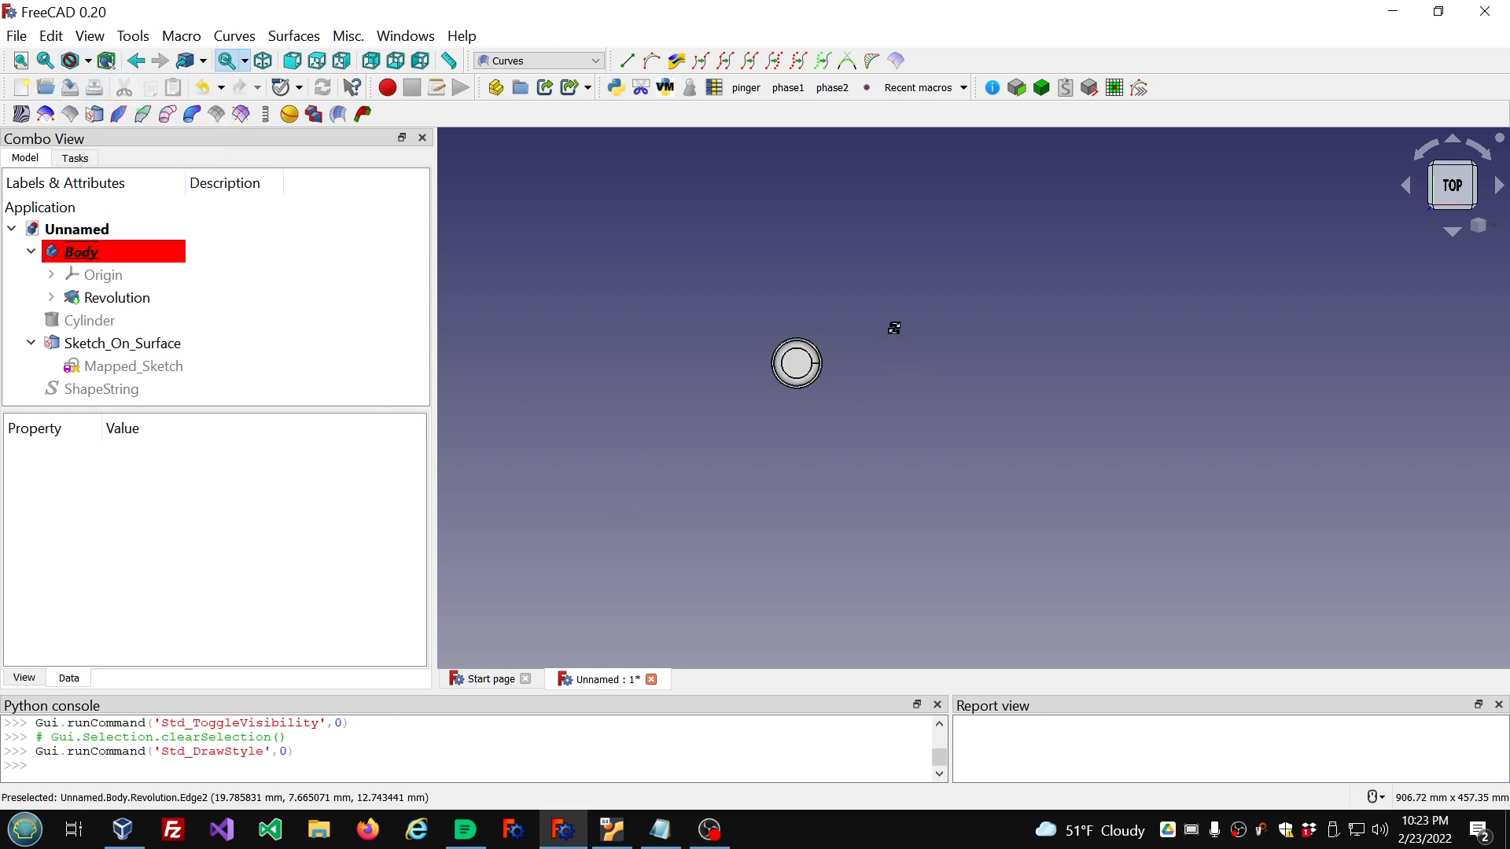
middle_drag(894, 328, 842, 481)
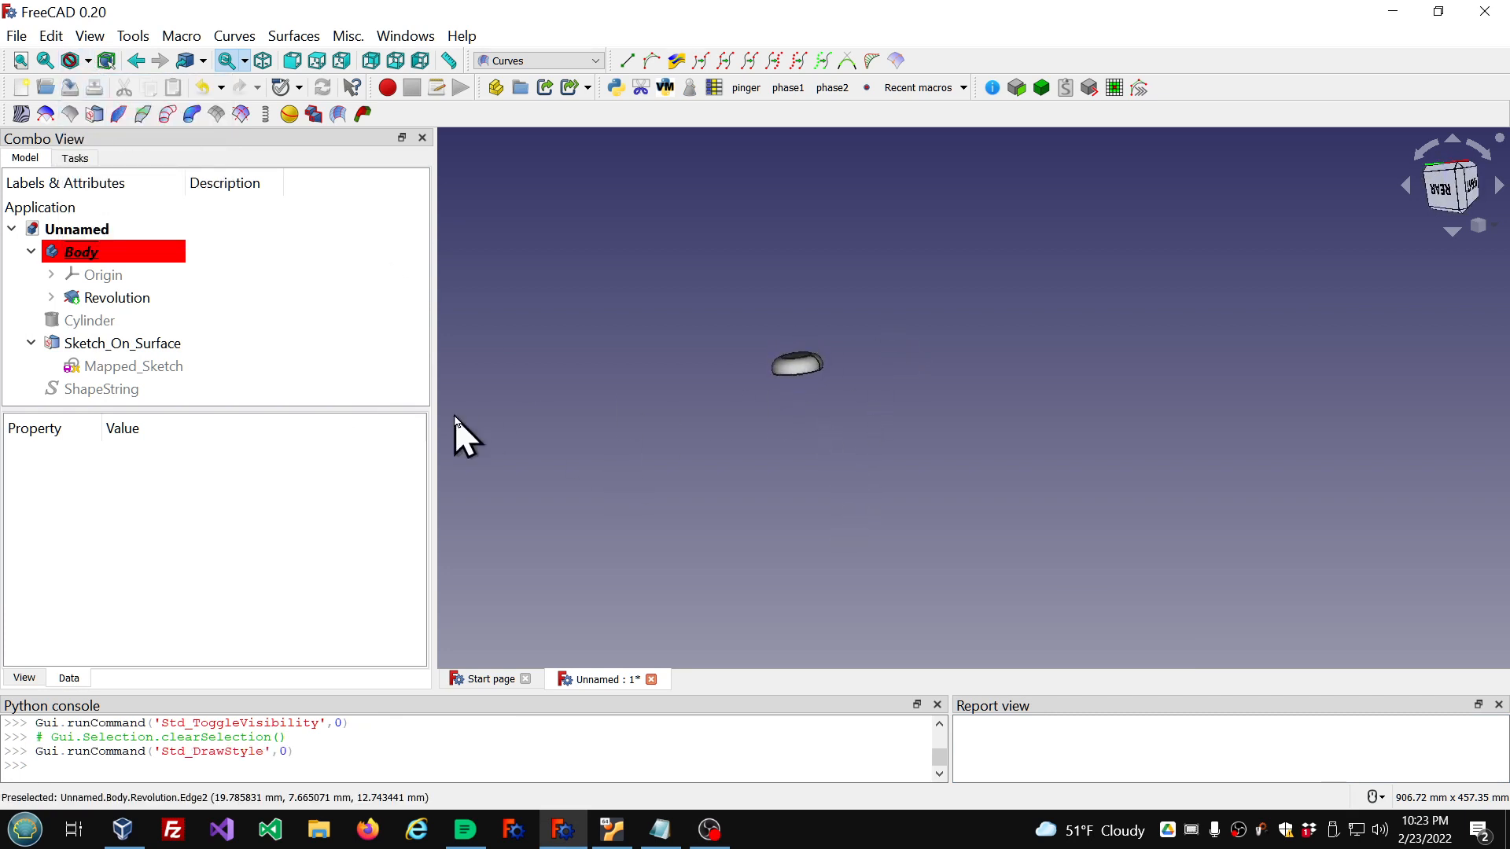
click(130, 344)
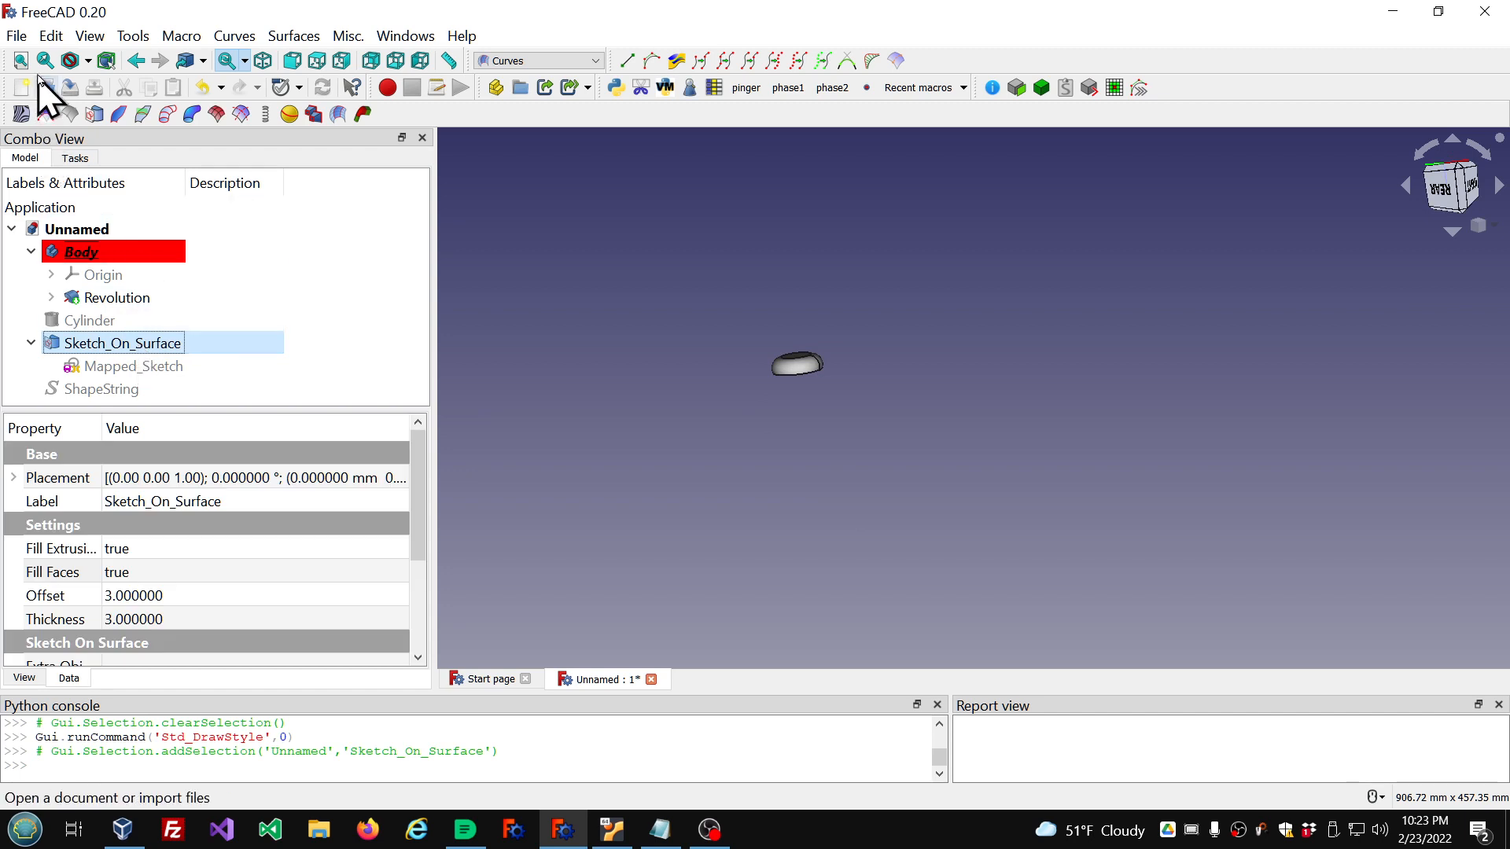
click(45, 61)
click(19, 61)
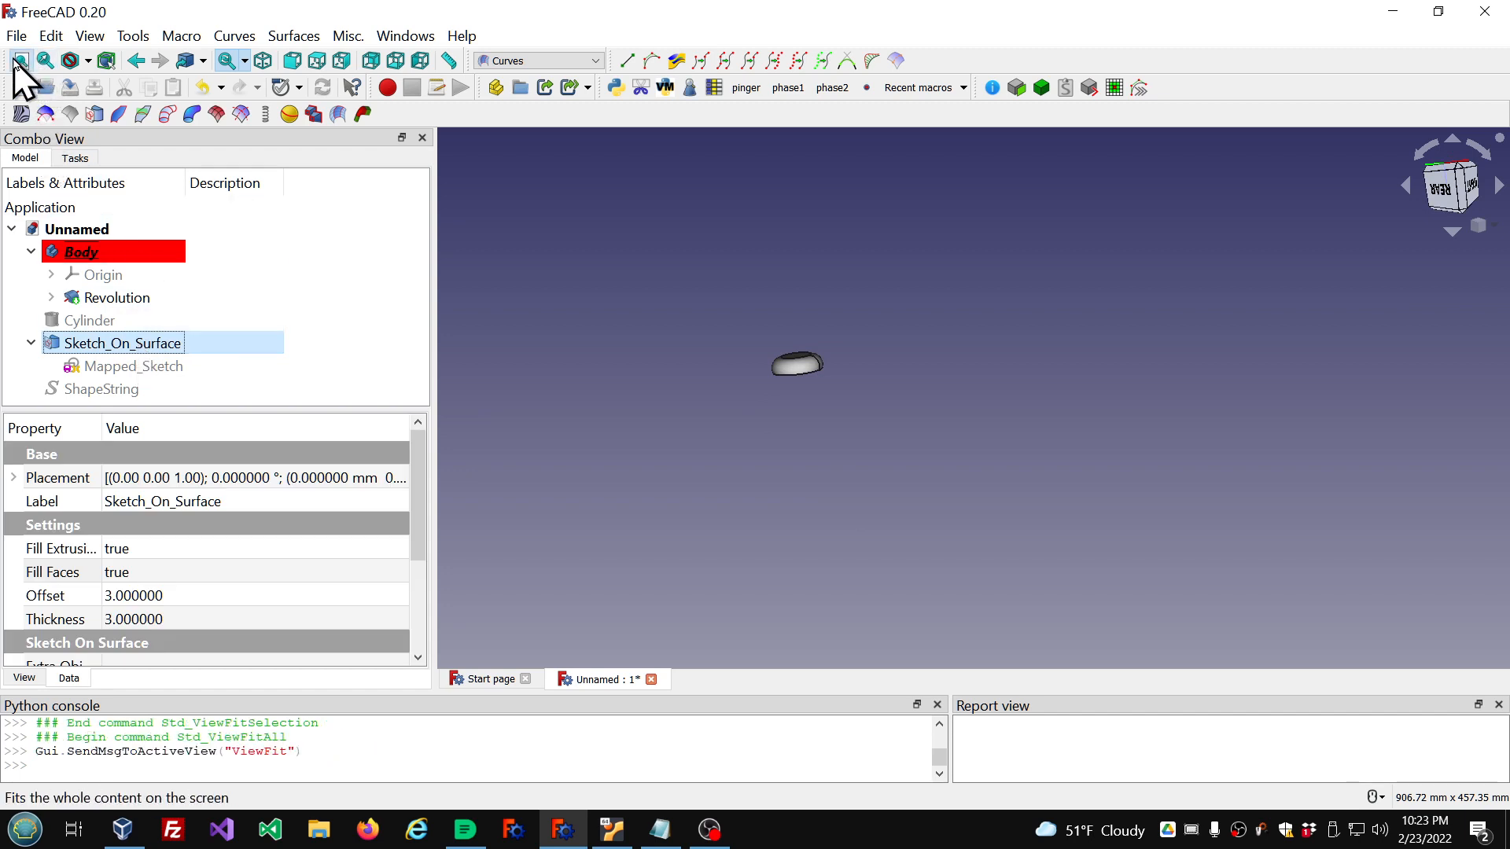
middle_drag(982, 649, 987, 374)
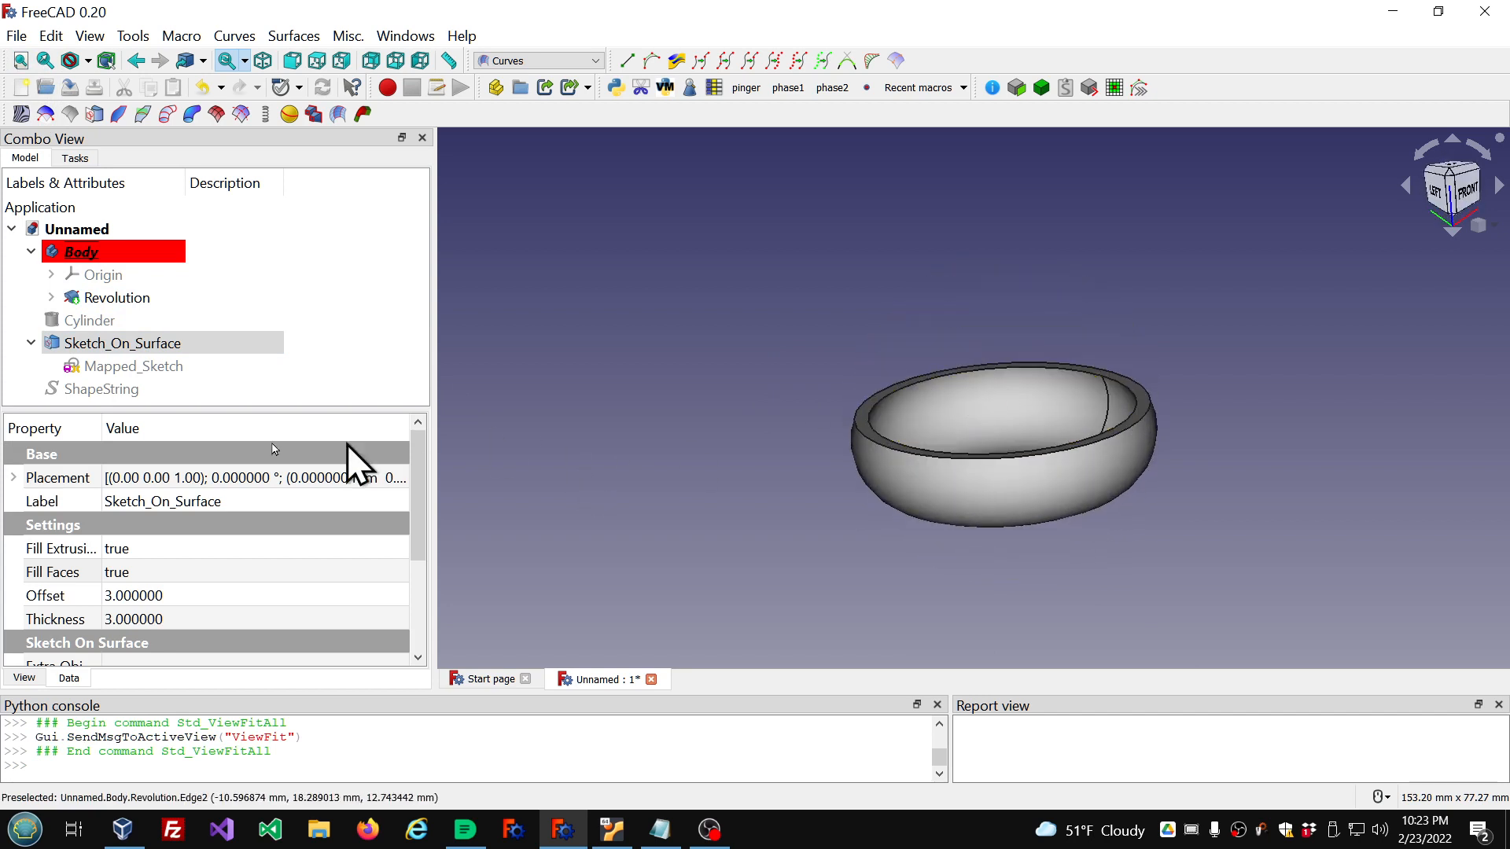
Step: Set both the Offset and the Thickness of Sketch_On_Surface to 6
click(246, 596)
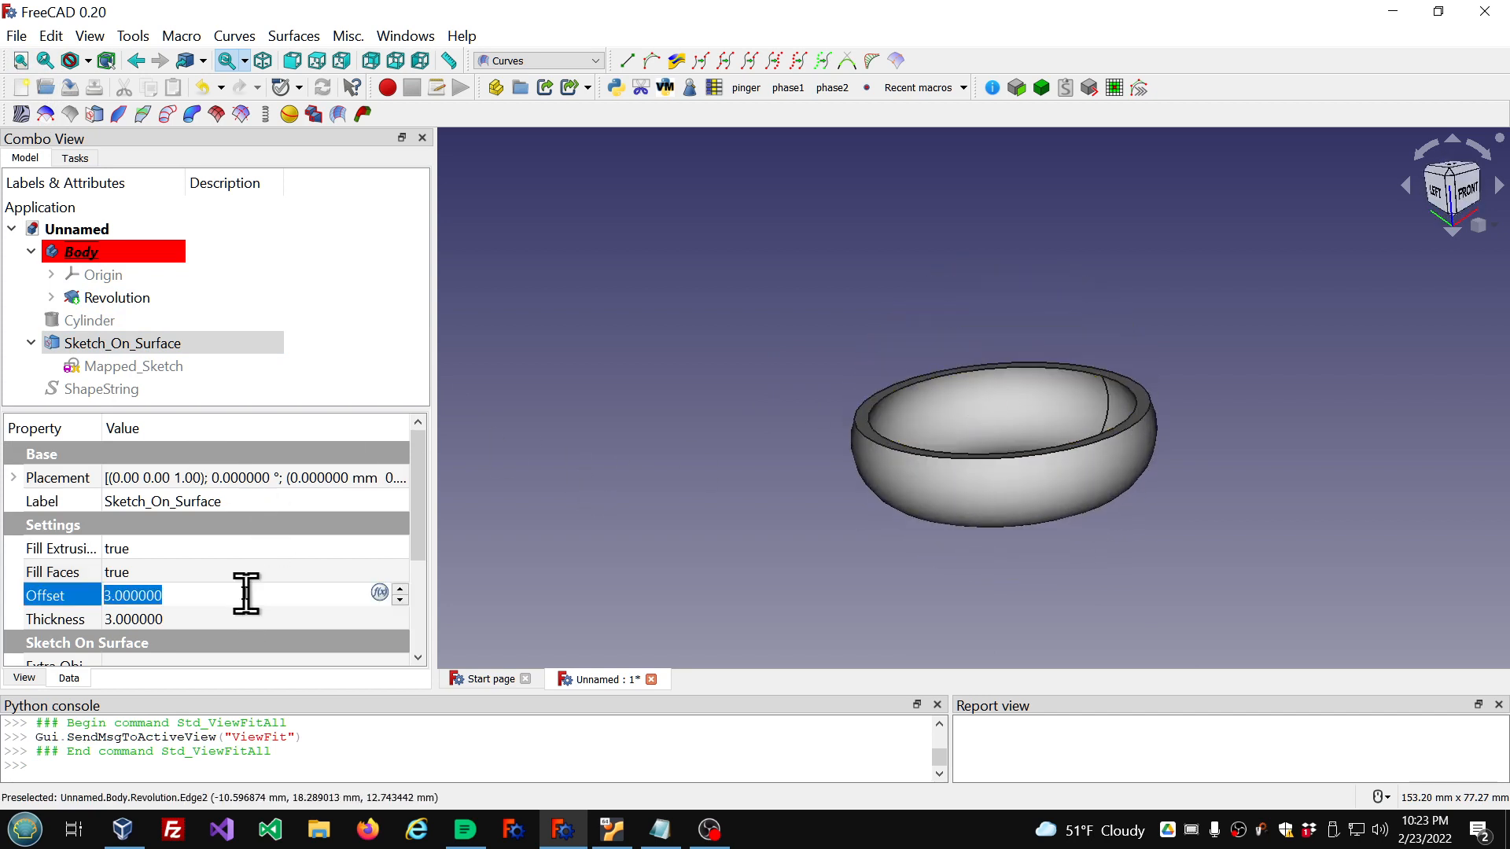
scroll(246, 595, up, 1)
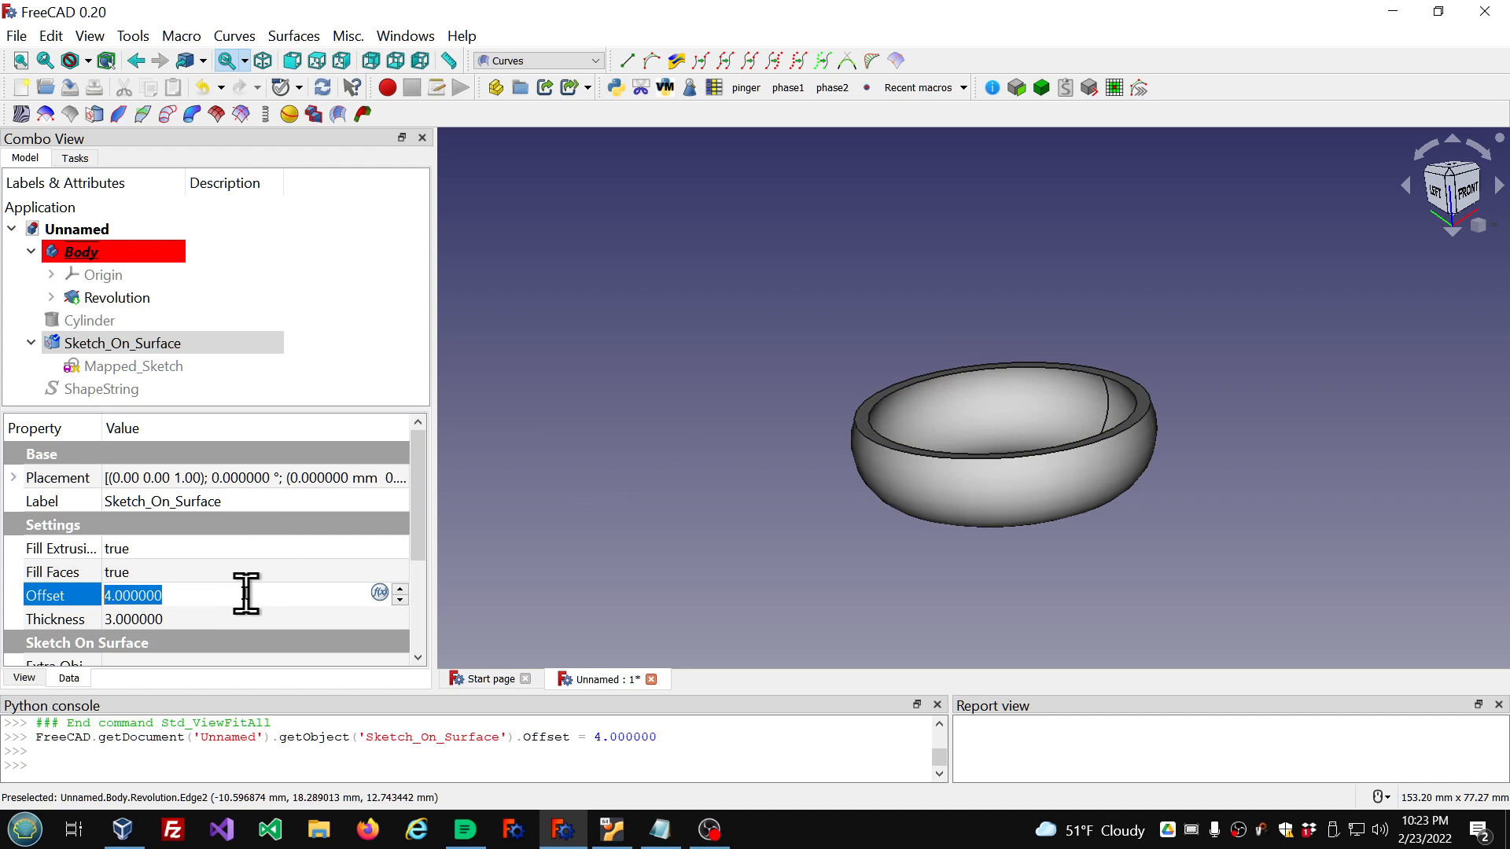
scroll(246, 595, up, 2)
click(243, 619)
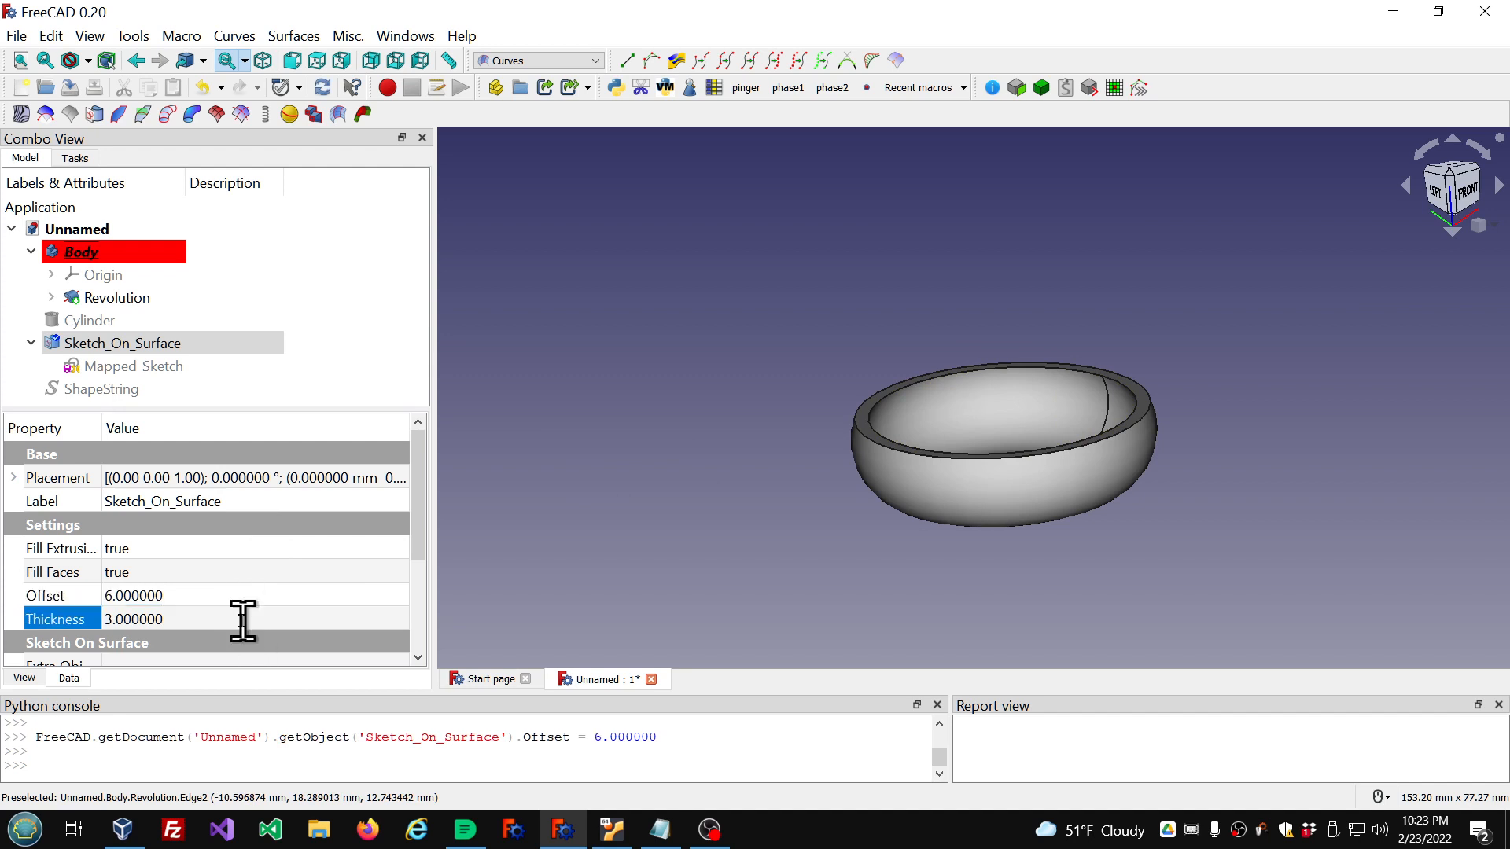
click(645, 536)
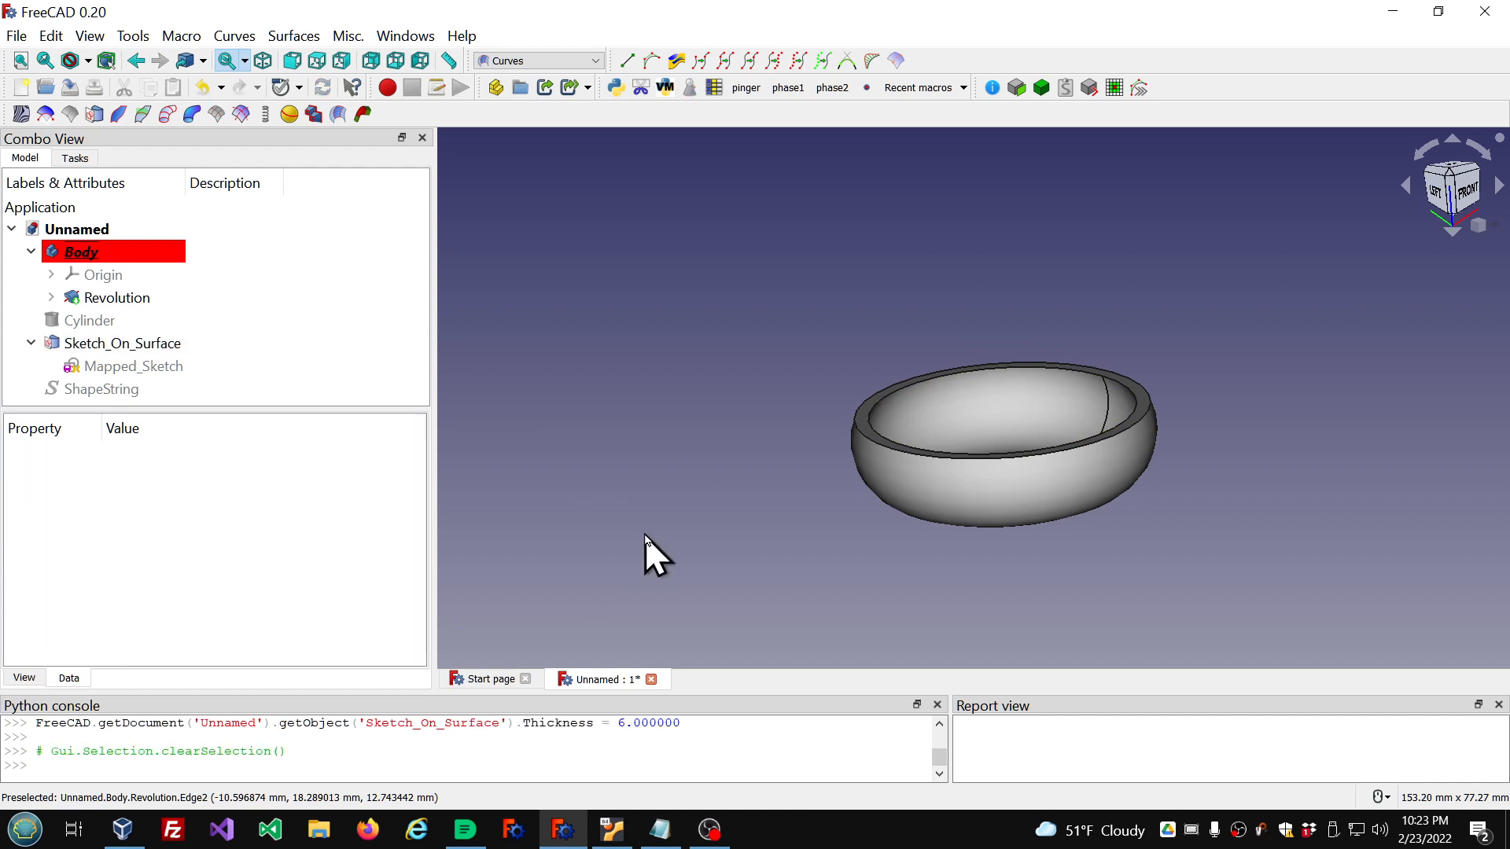
Step: Hide the Revolution and fit the view to Sketch_On_Surface
scroll(752, 530, down, 1)
click(144, 305)
key(space)
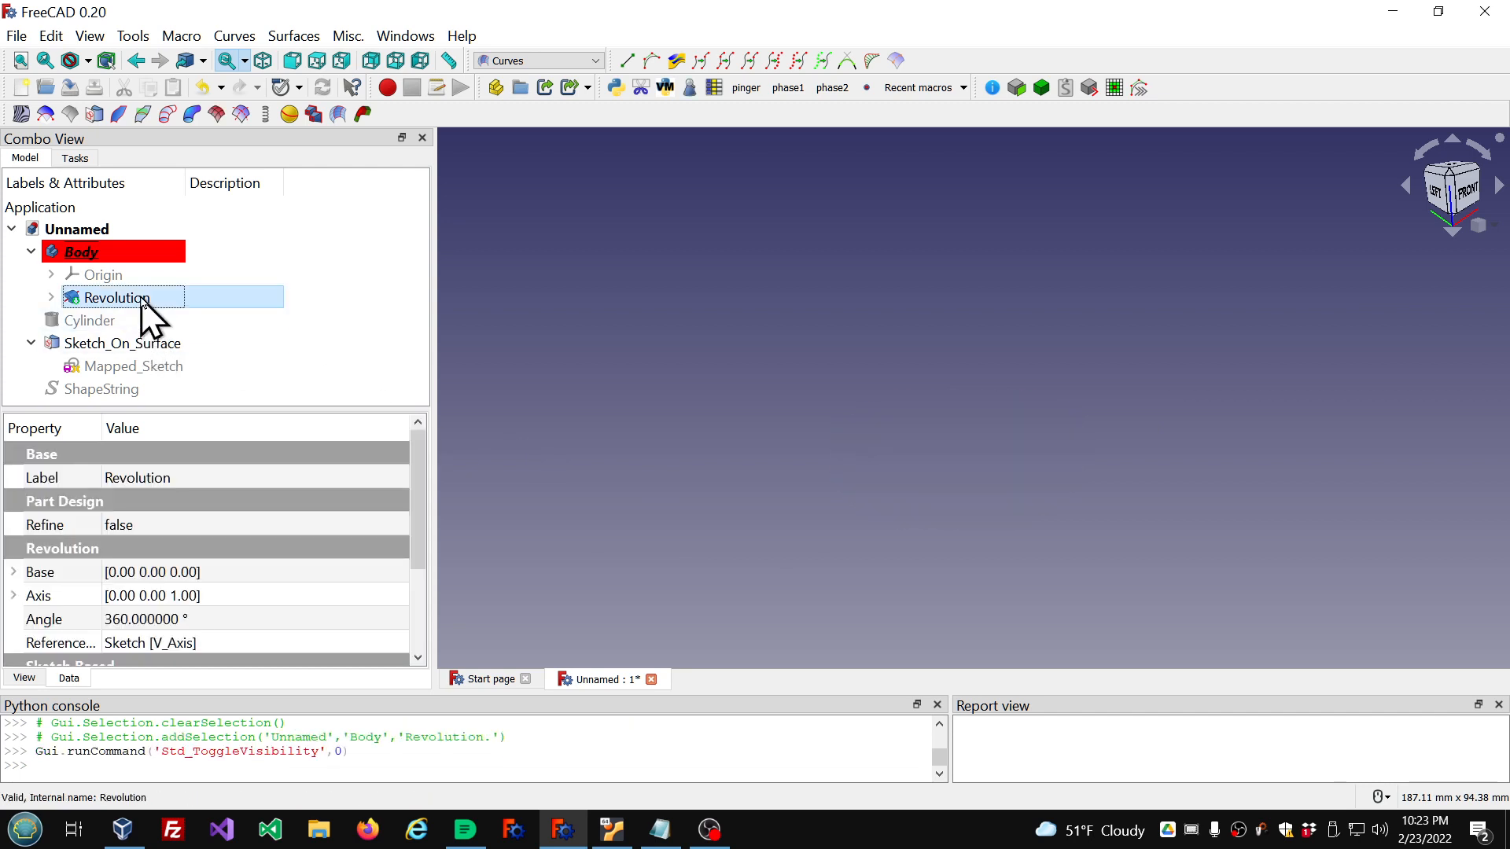
click(86, 343)
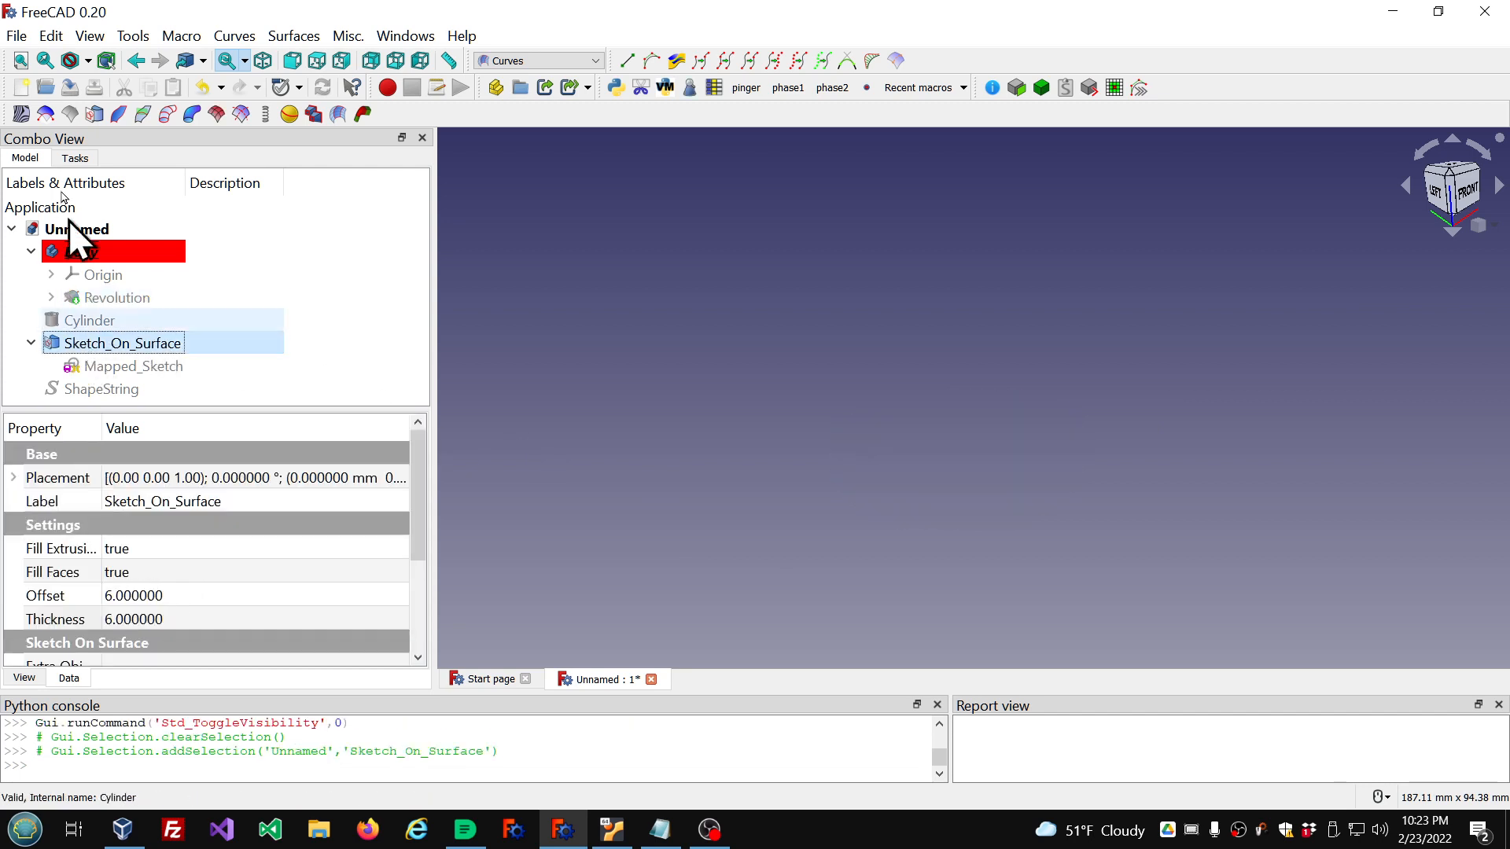
click(45, 63)
click(20, 61)
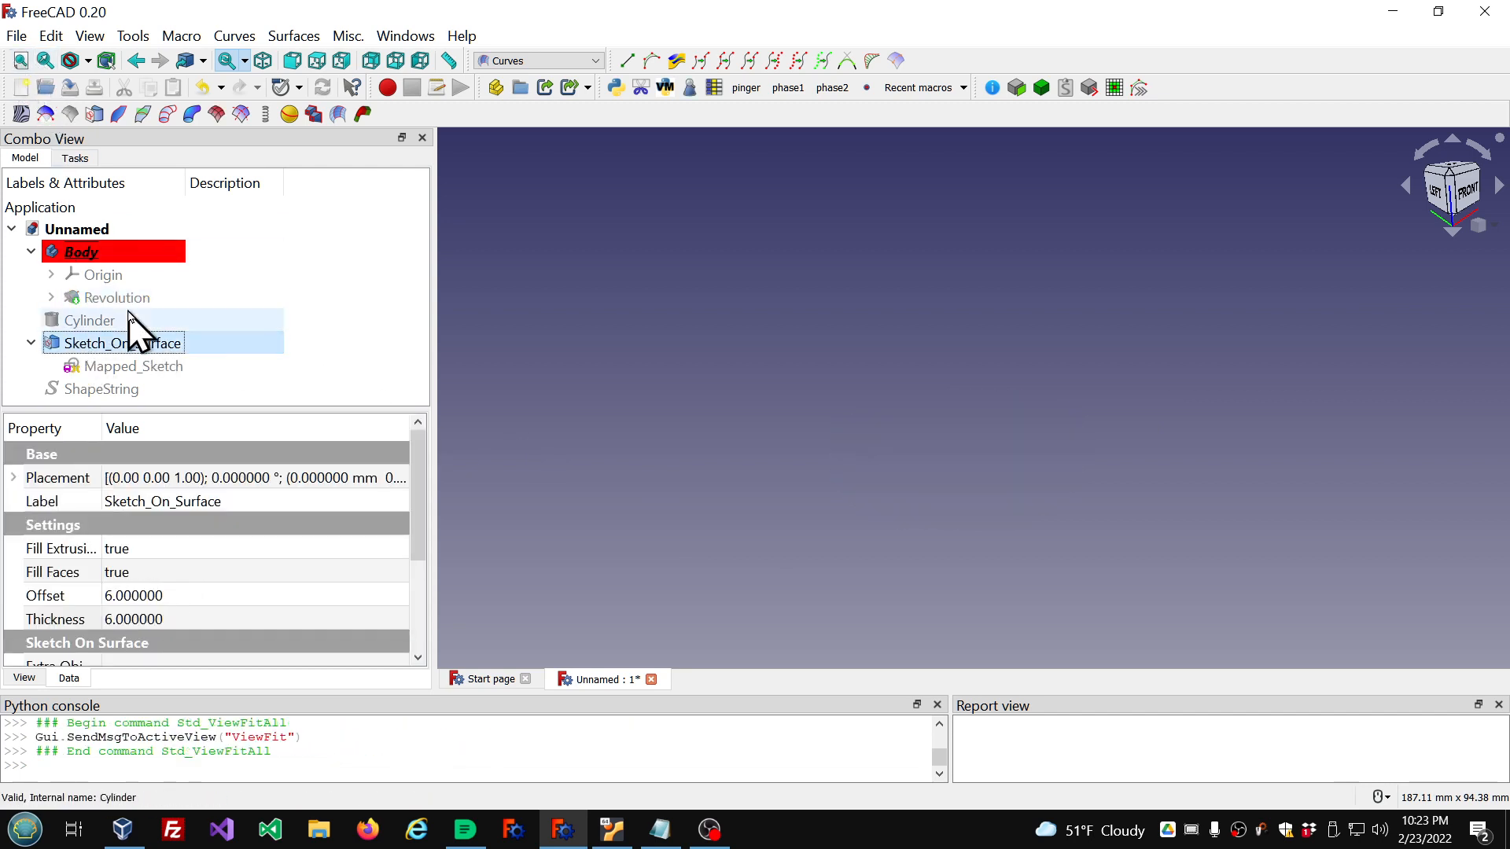
Step: Link ShapeString as the extra object of Sketch_On_Surface and recompute the document
click(114, 367)
click(96, 390)
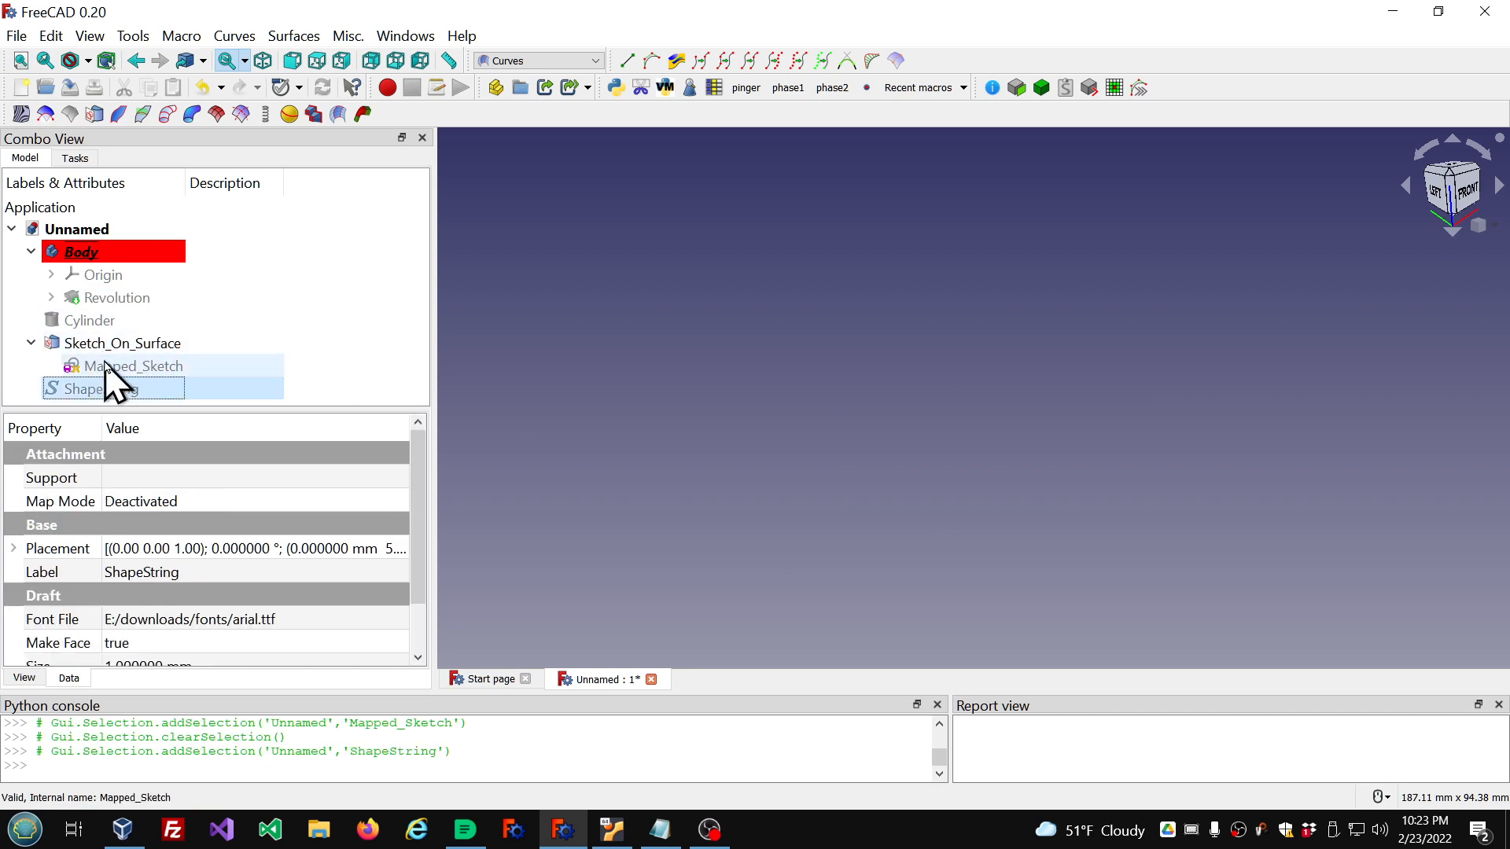
click(112, 365)
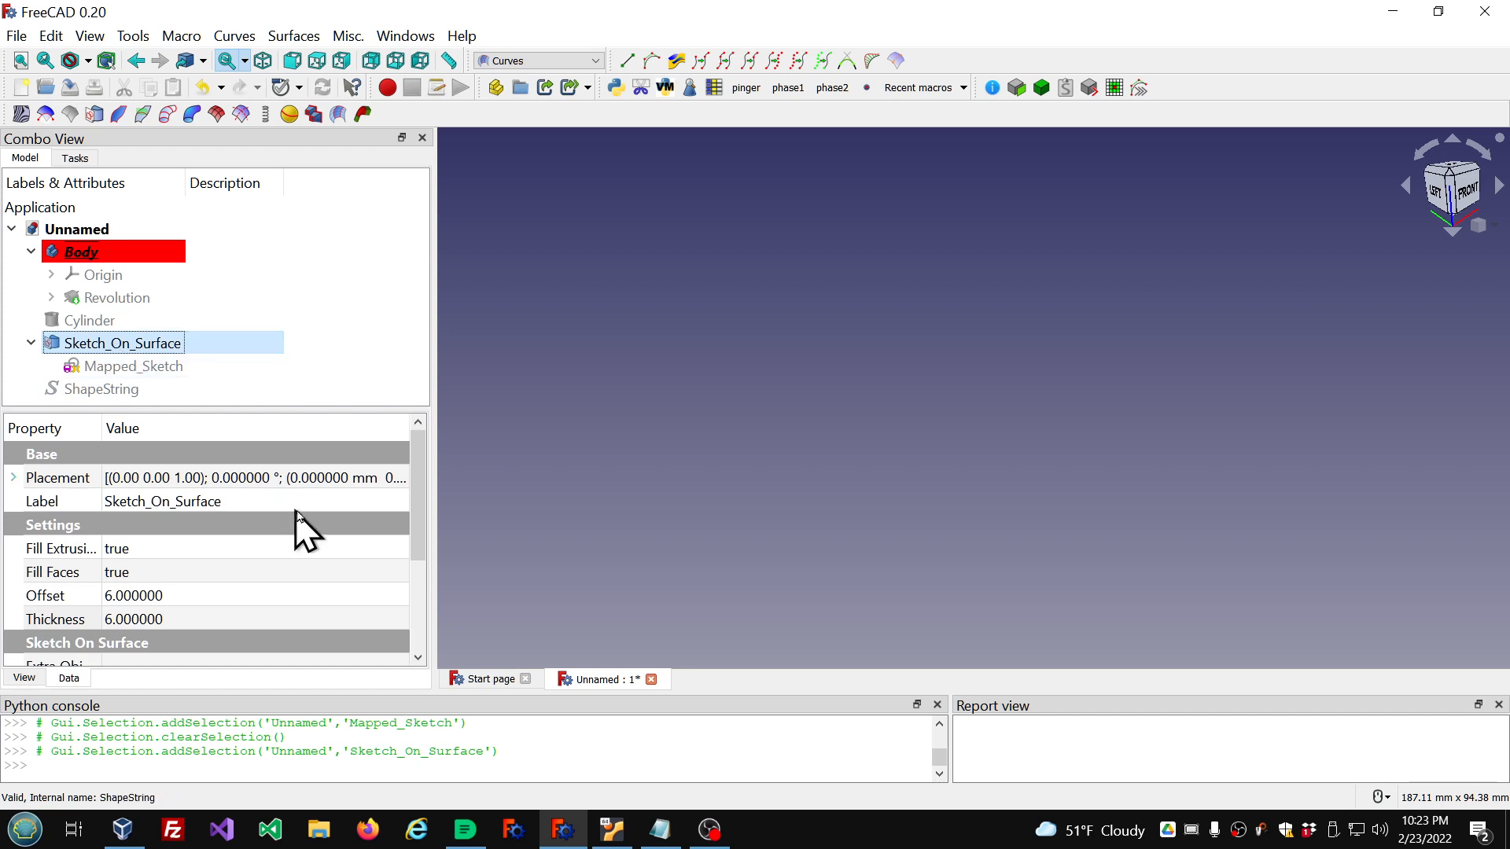
scroll(320, 579, down, 2)
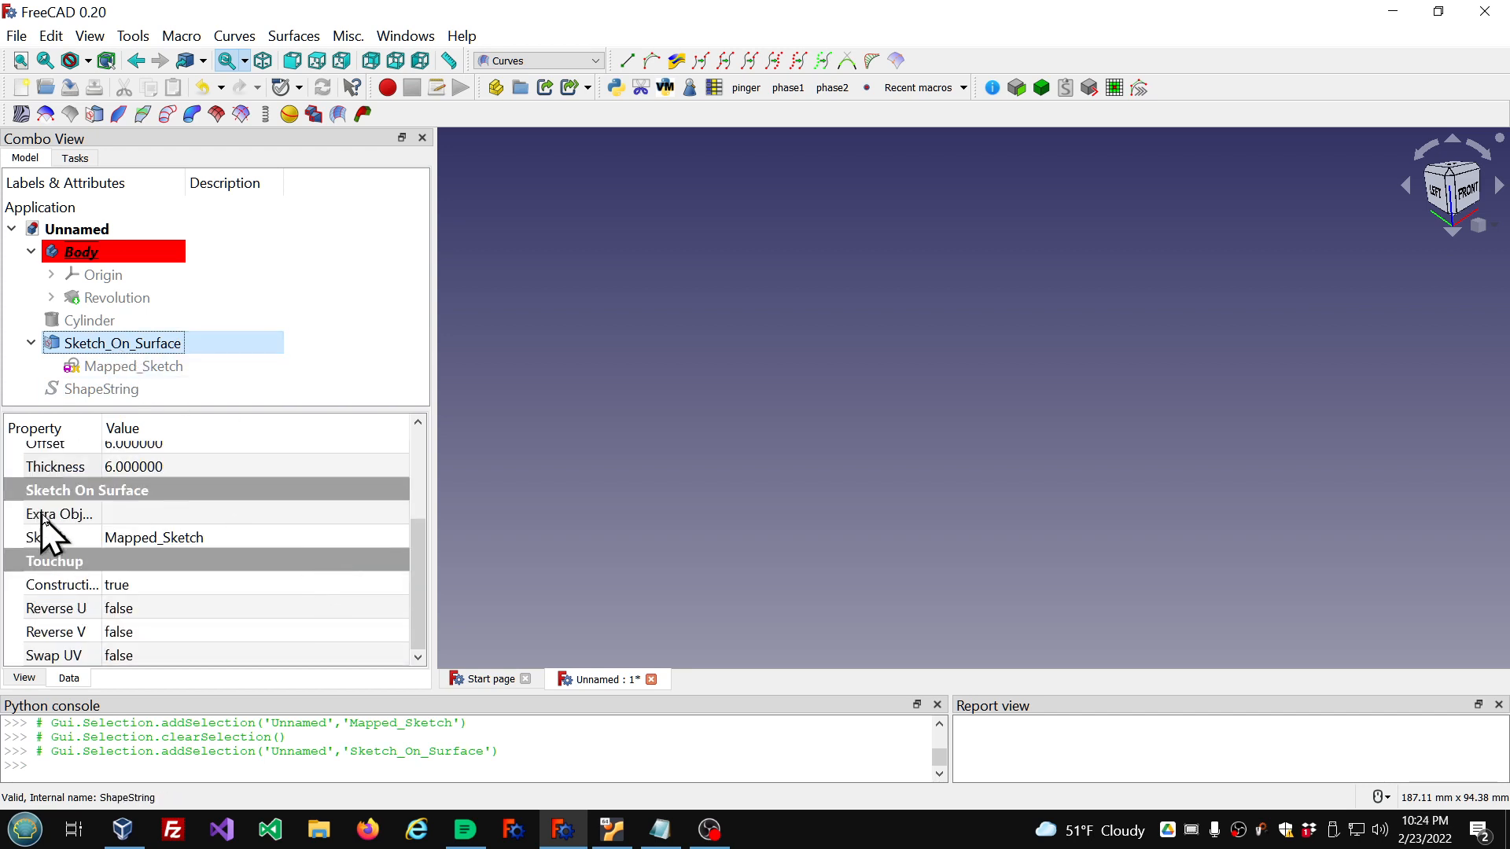
drag(104, 428, 170, 428)
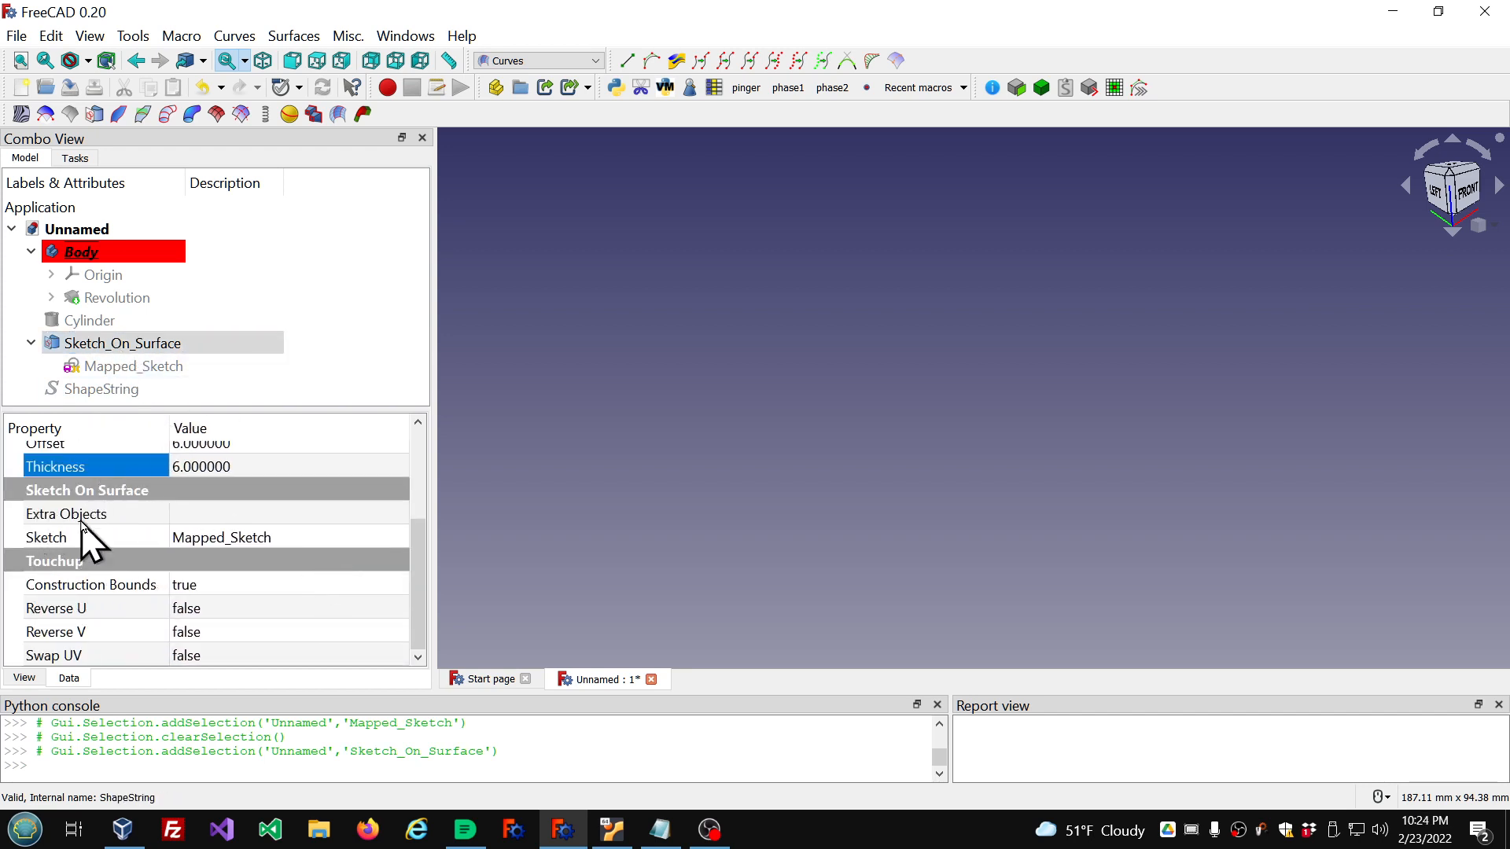
click(73, 511)
click(257, 512)
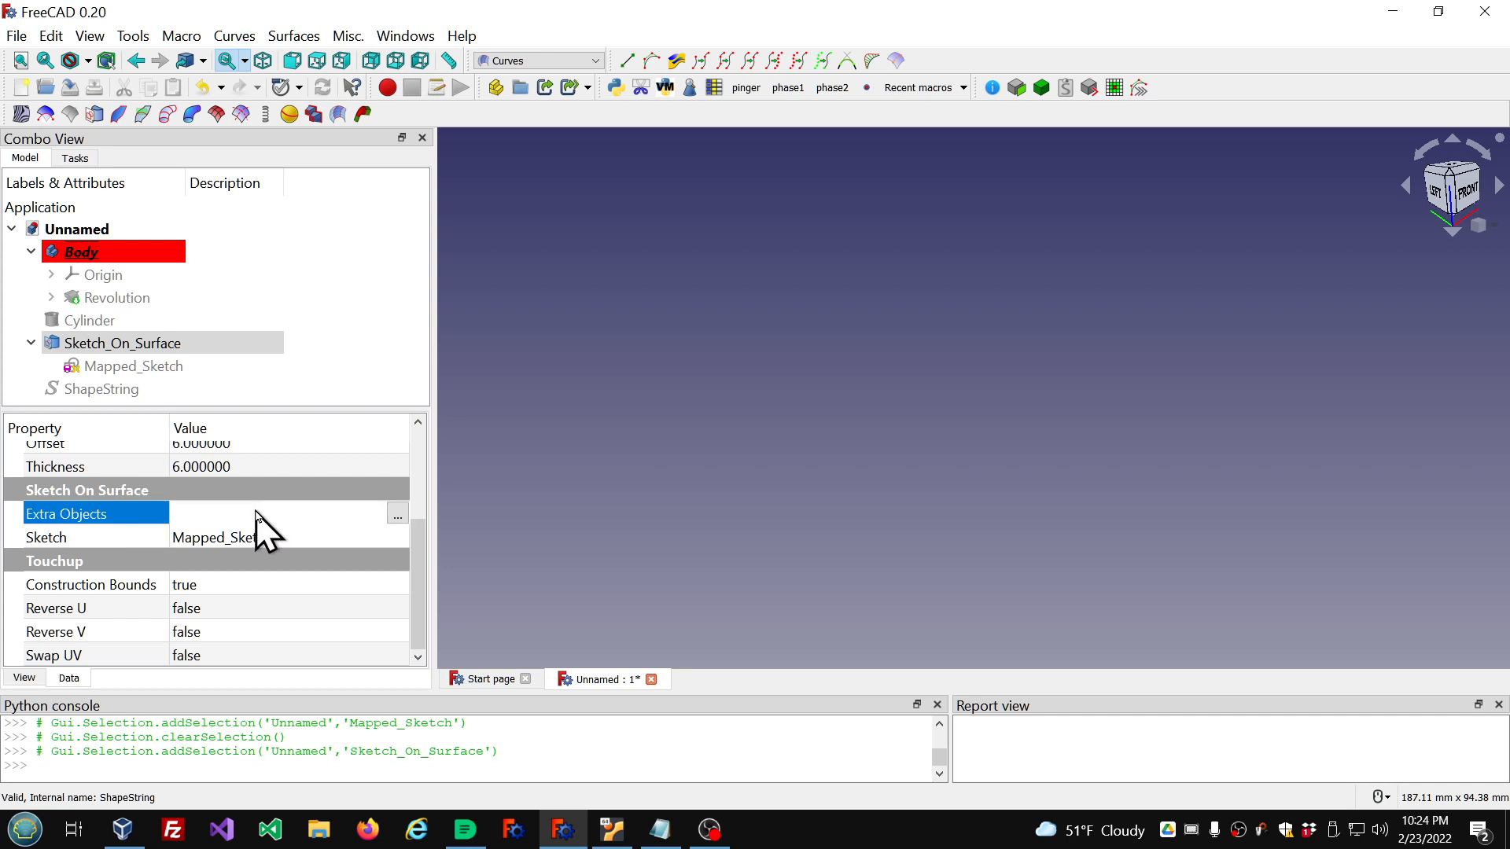
click(397, 514)
scroll(743, 436, down, 2)
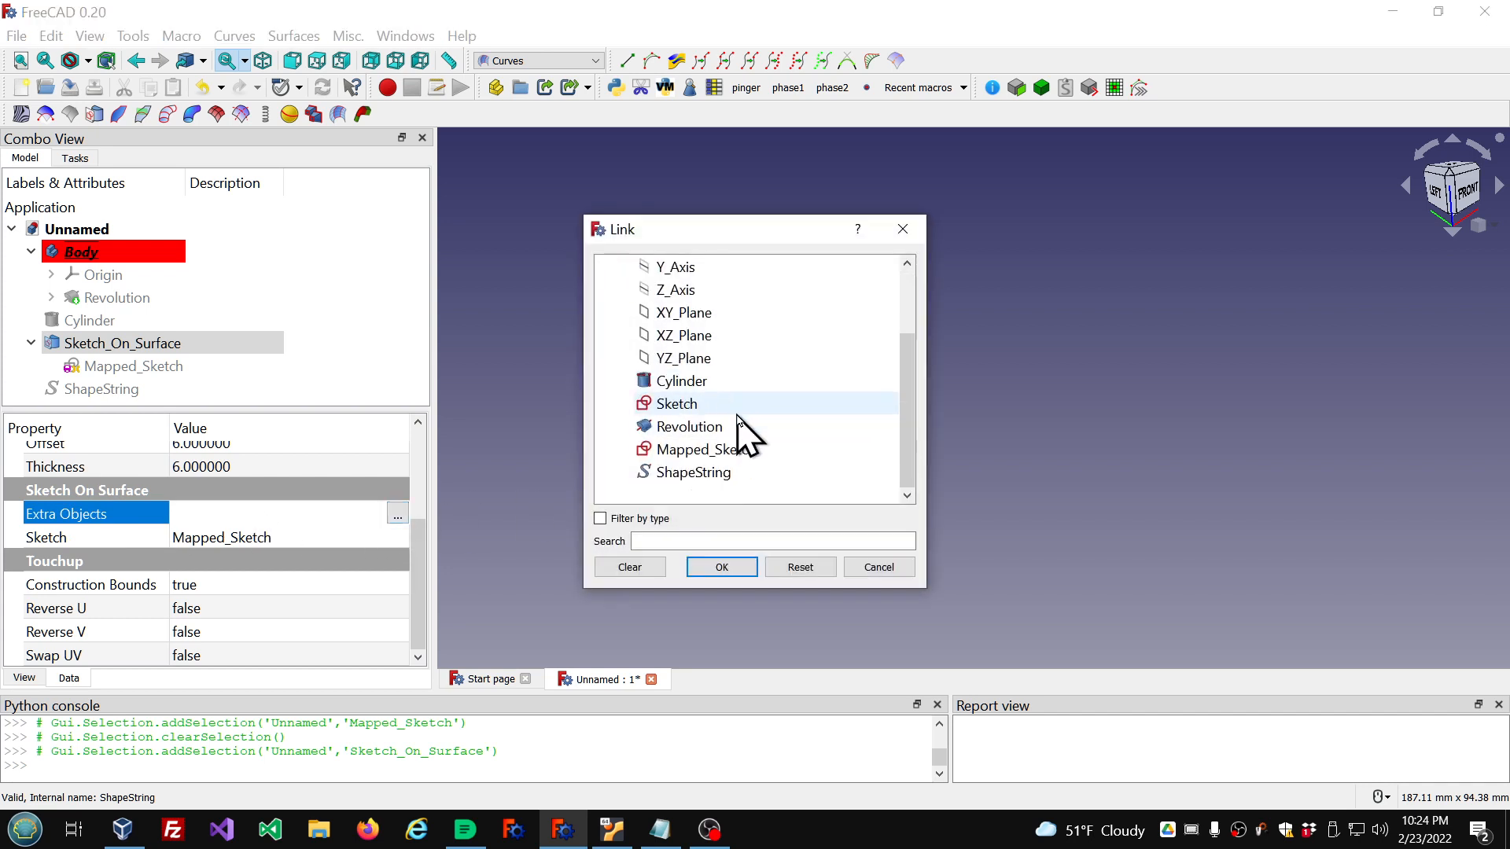
click(719, 472)
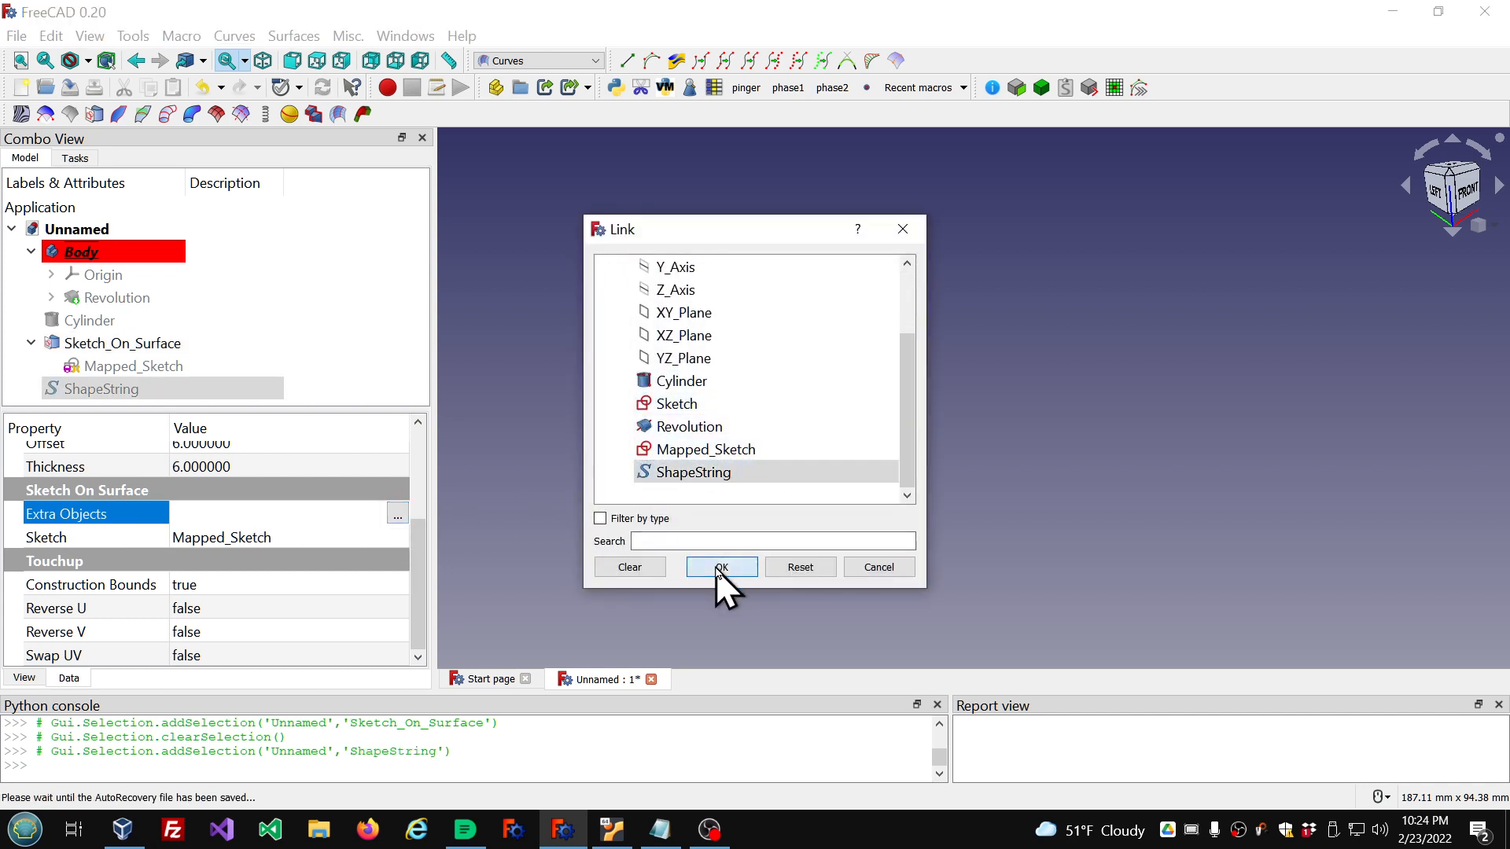
click(721, 567)
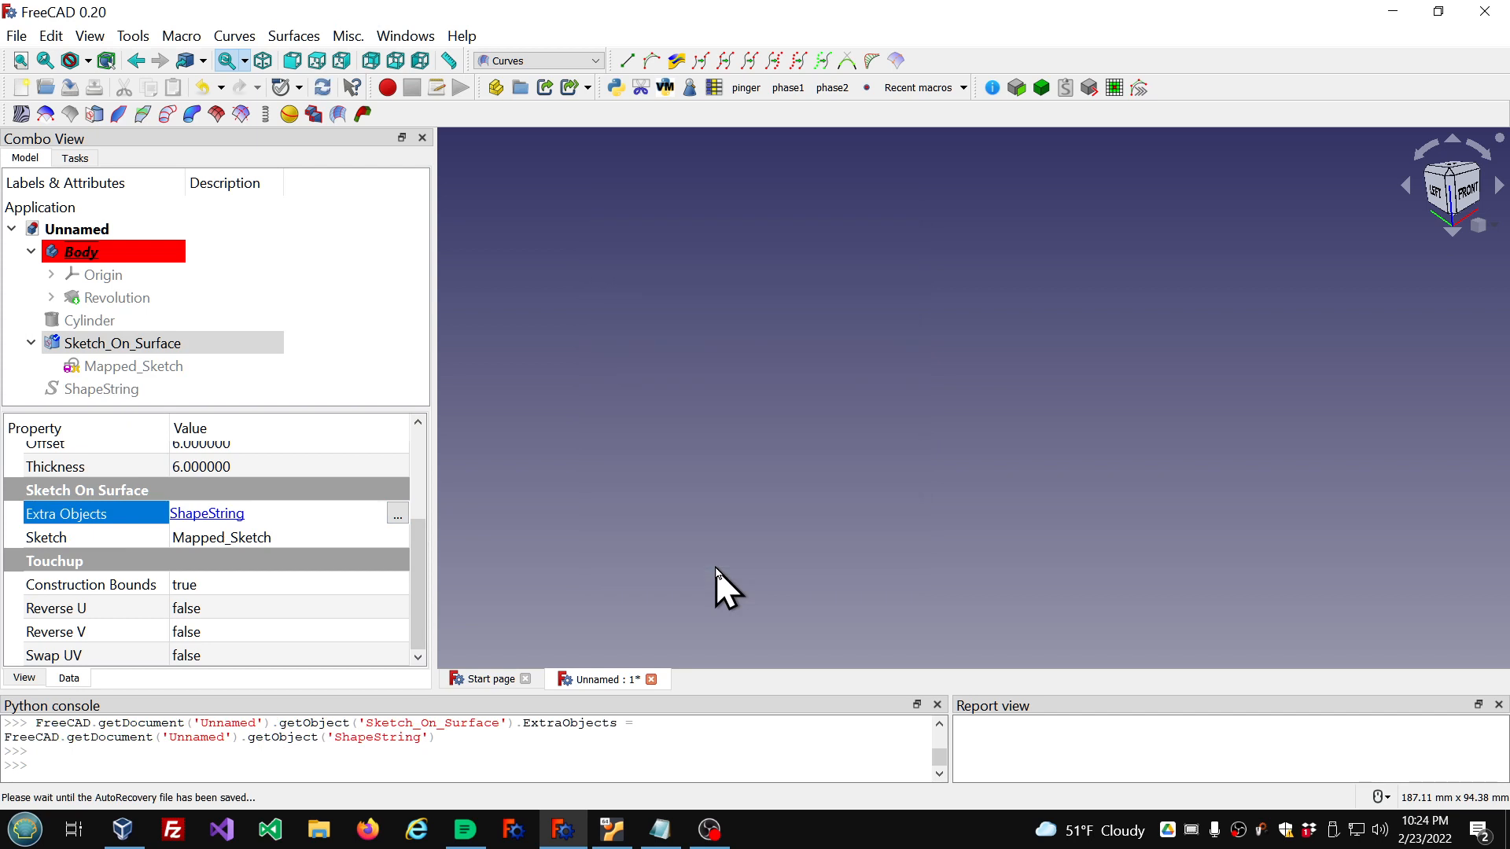
click(316, 86)
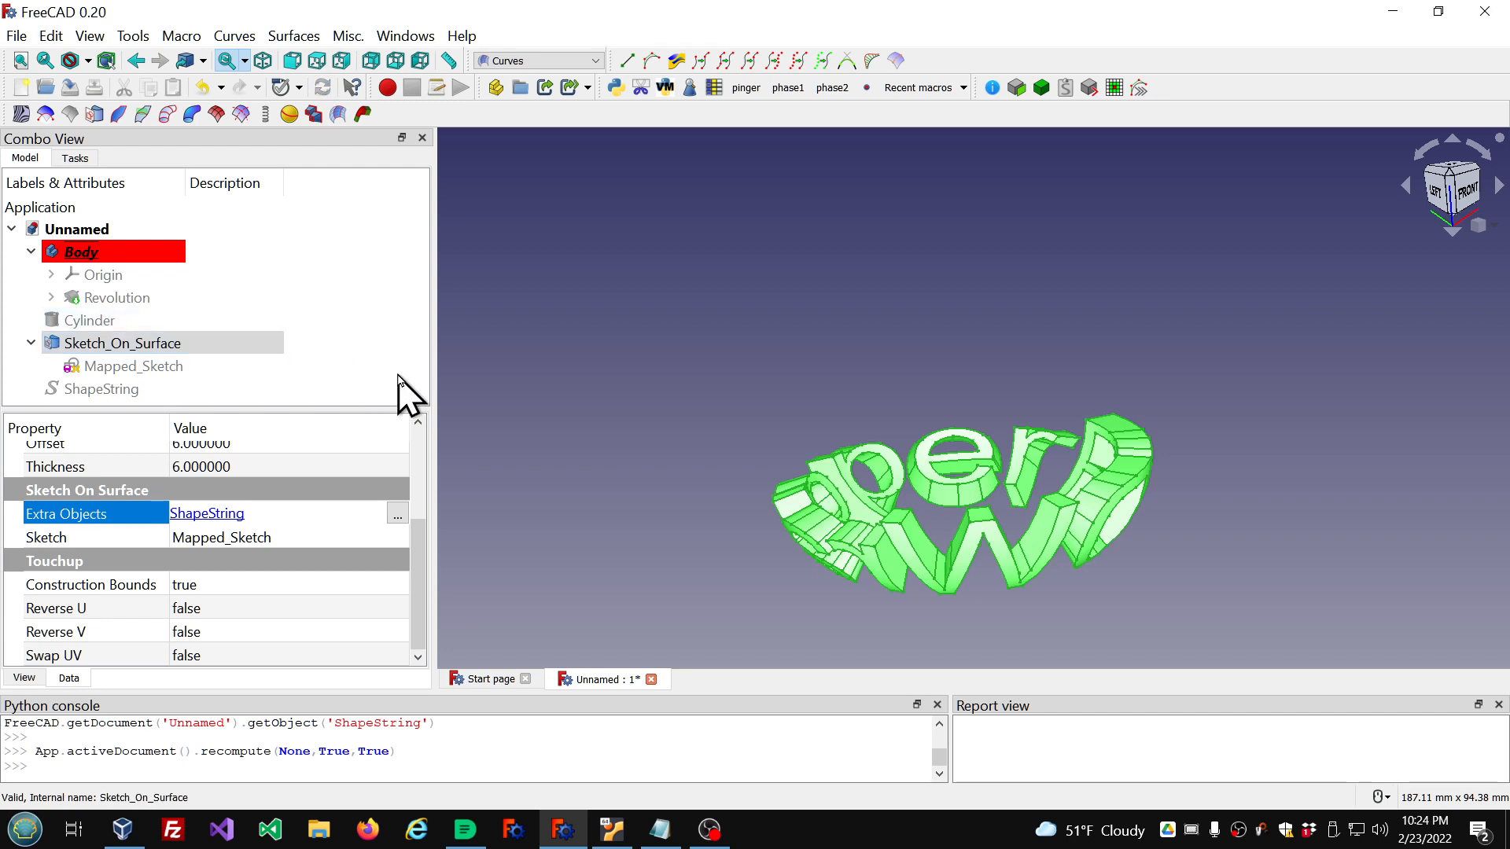
Step: Show the Revolution again to compare the bowl with the mapped text, and select Sketch_On_Surface
scroll(551, 302, down, 3)
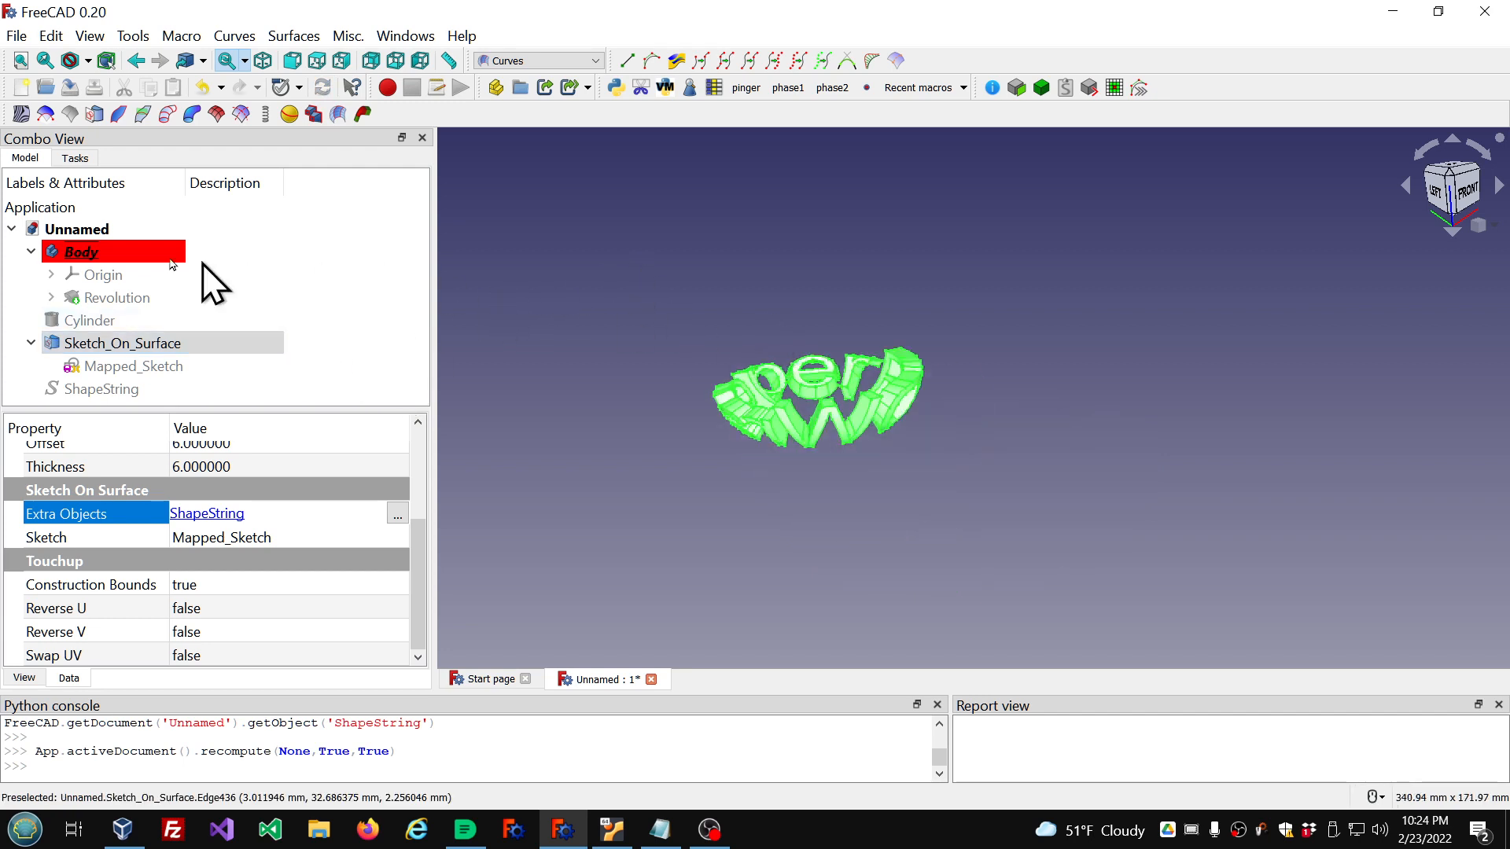
click(109, 304)
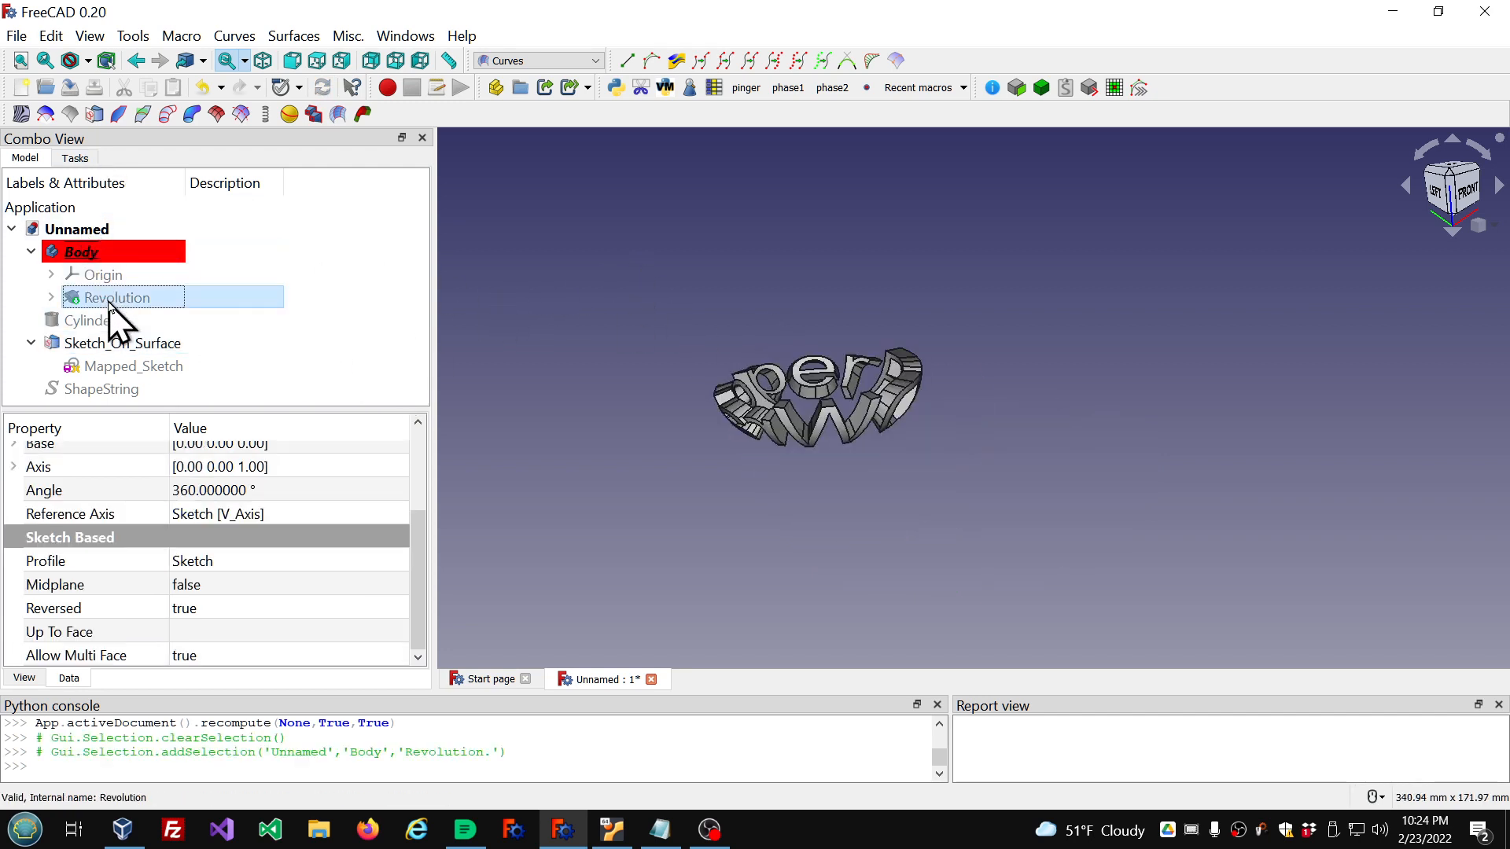
key(space)
middle_drag(794, 436, 983, 400)
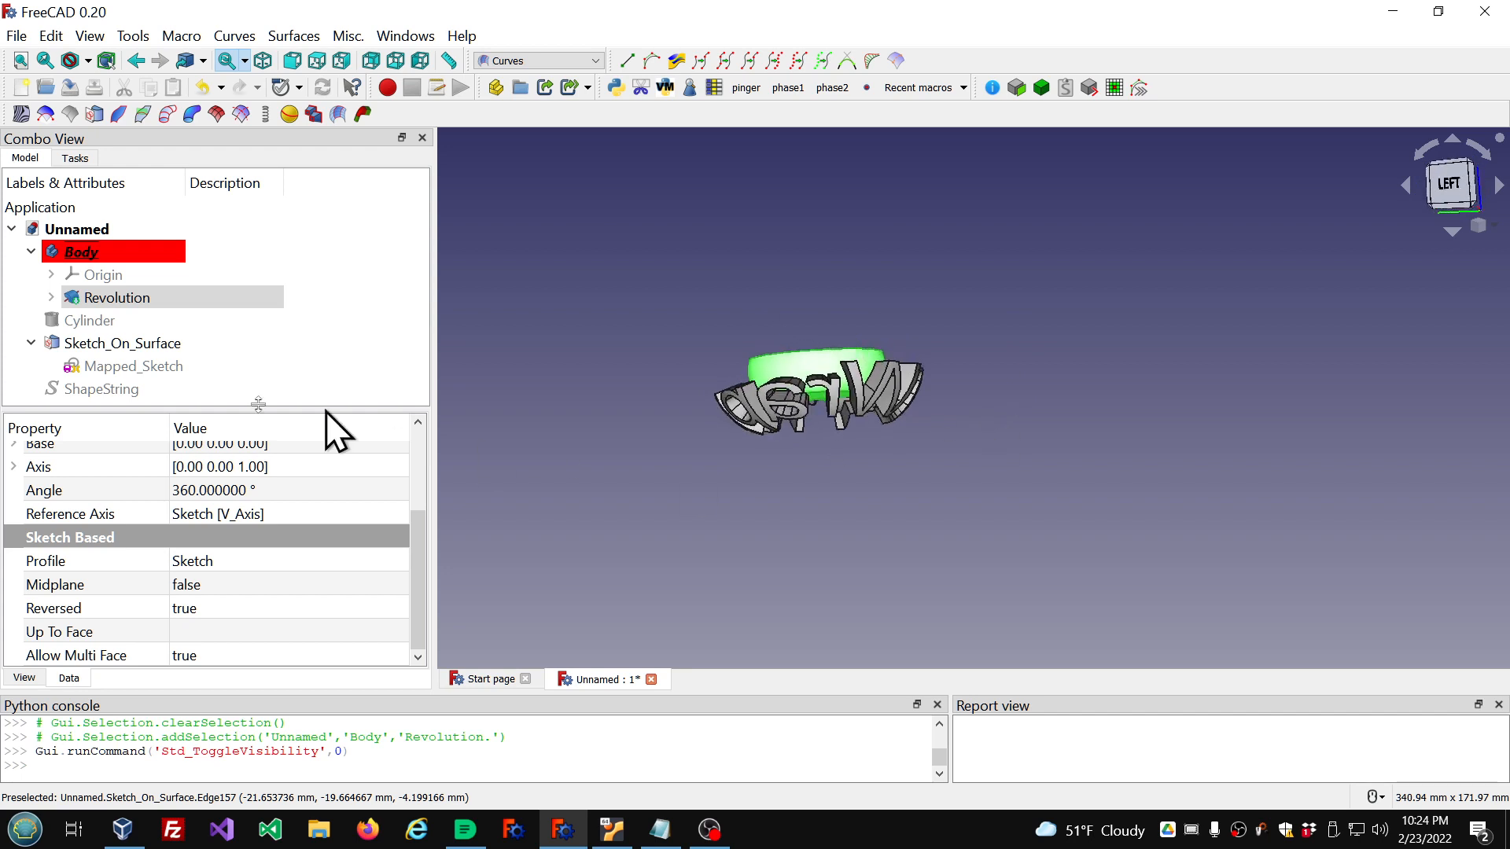
click(150, 344)
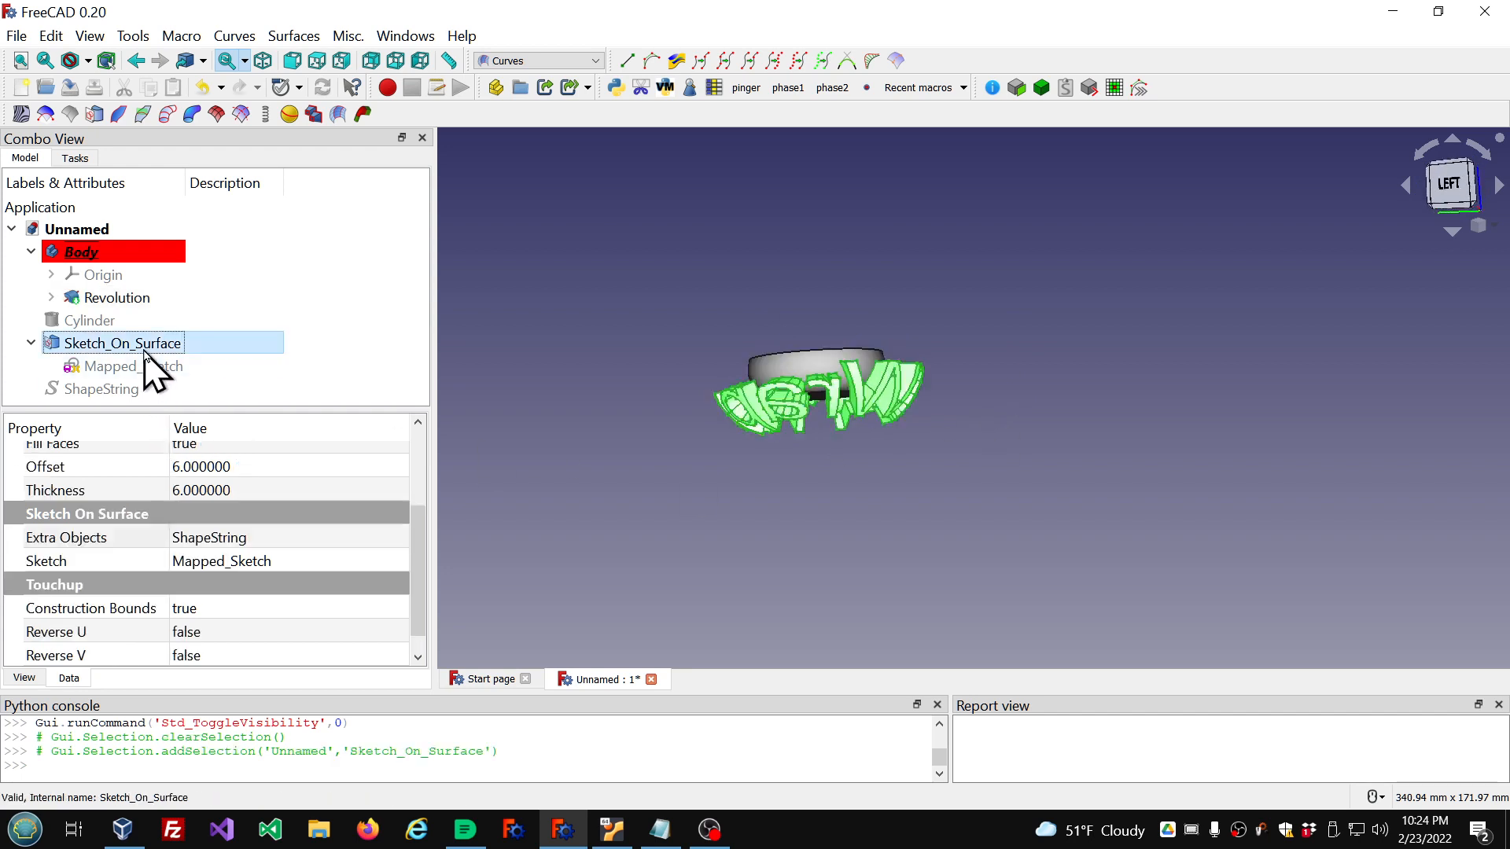
Step: Set the Offset of Sketch_On_Surface to 2 and inspect the gap between the letters and the bowl
click(271, 464)
text(2)
key(Return)
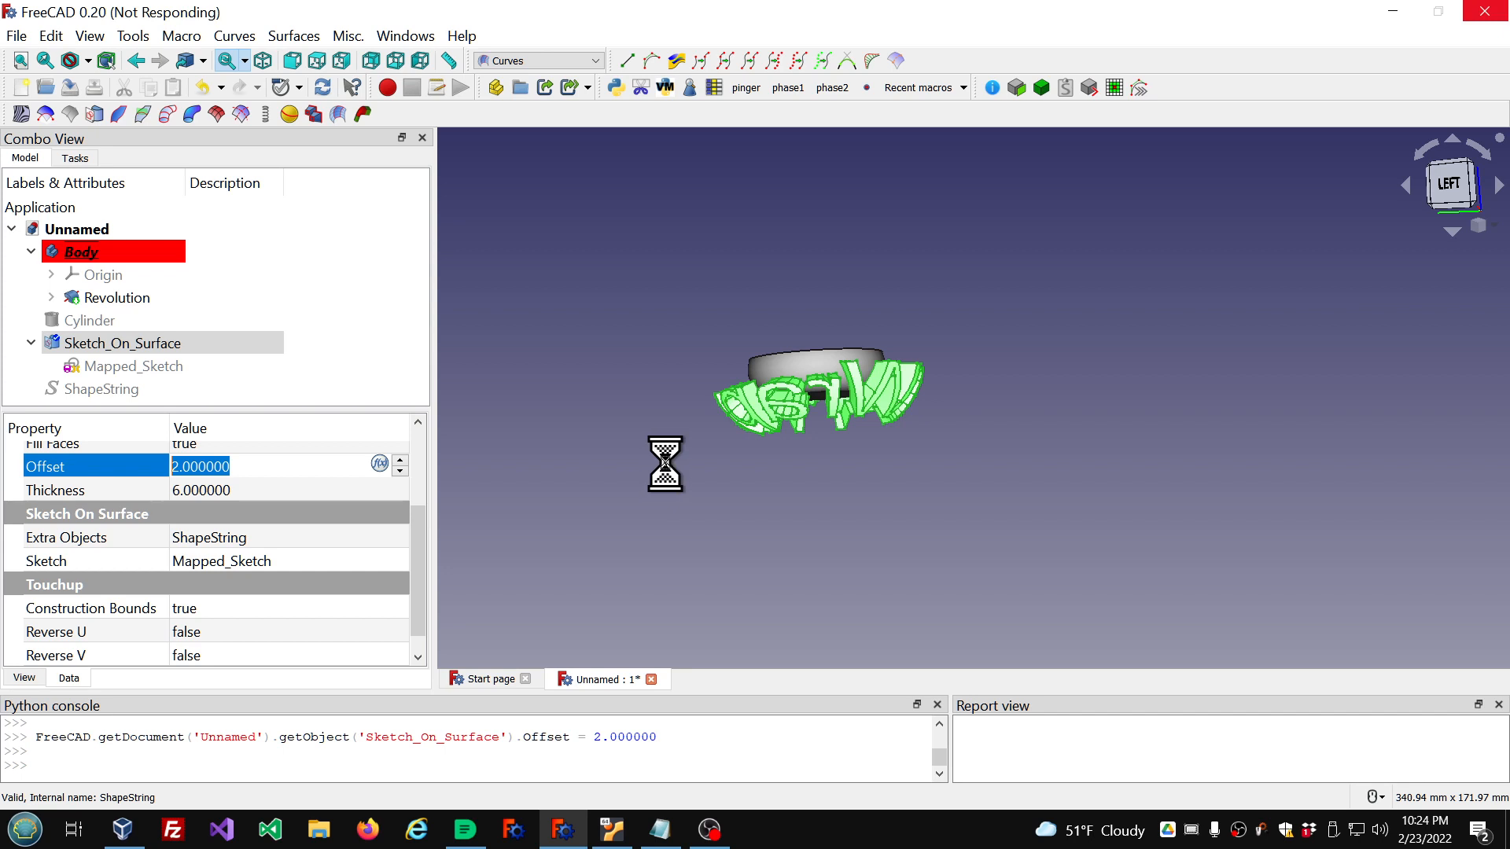
click(734, 440)
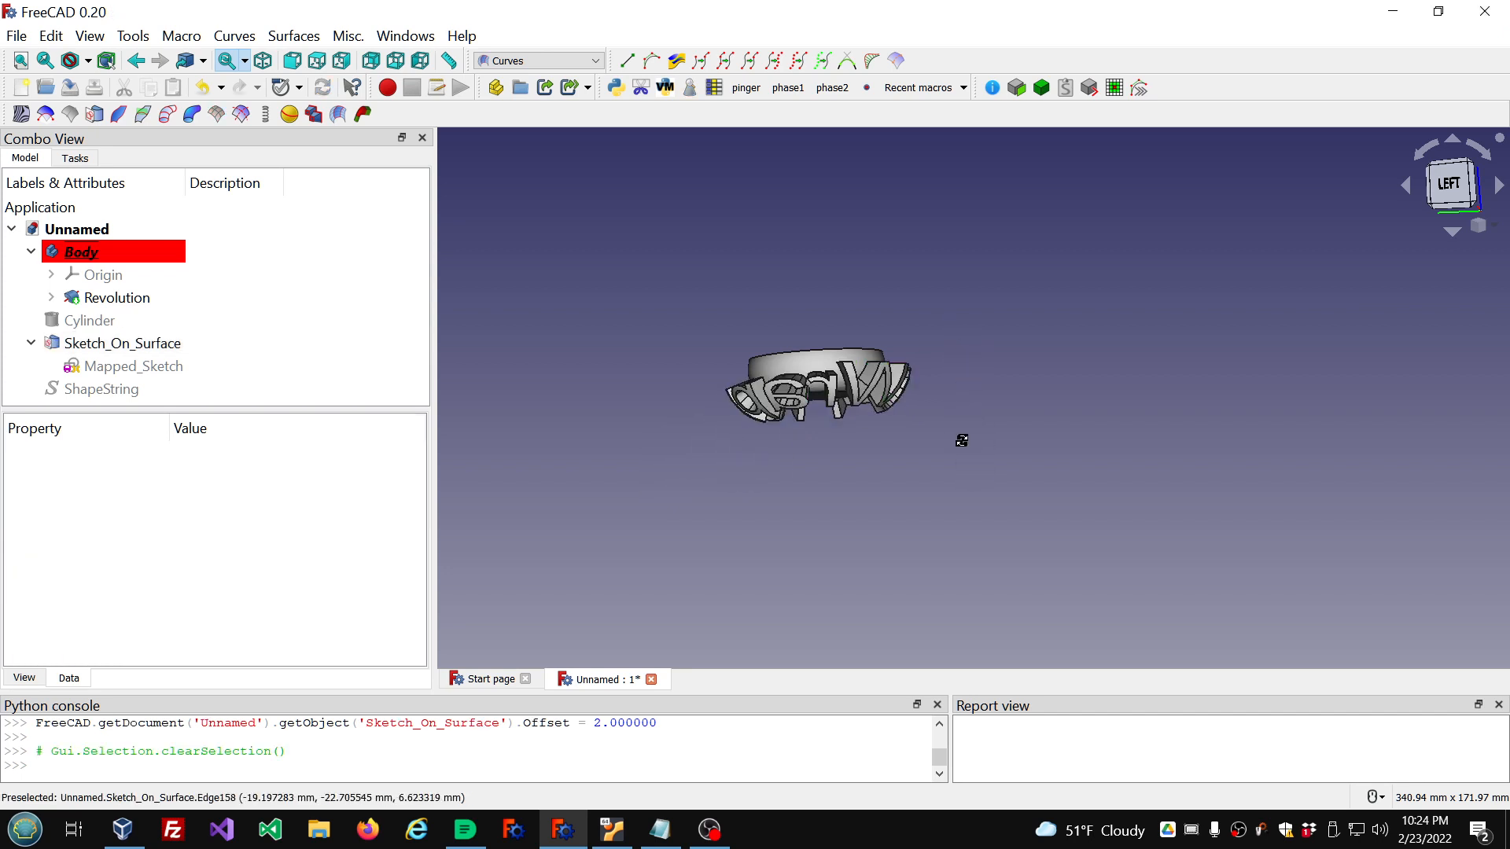
middle_drag(960, 438, 822, 462)
scroll(785, 460, up, 5)
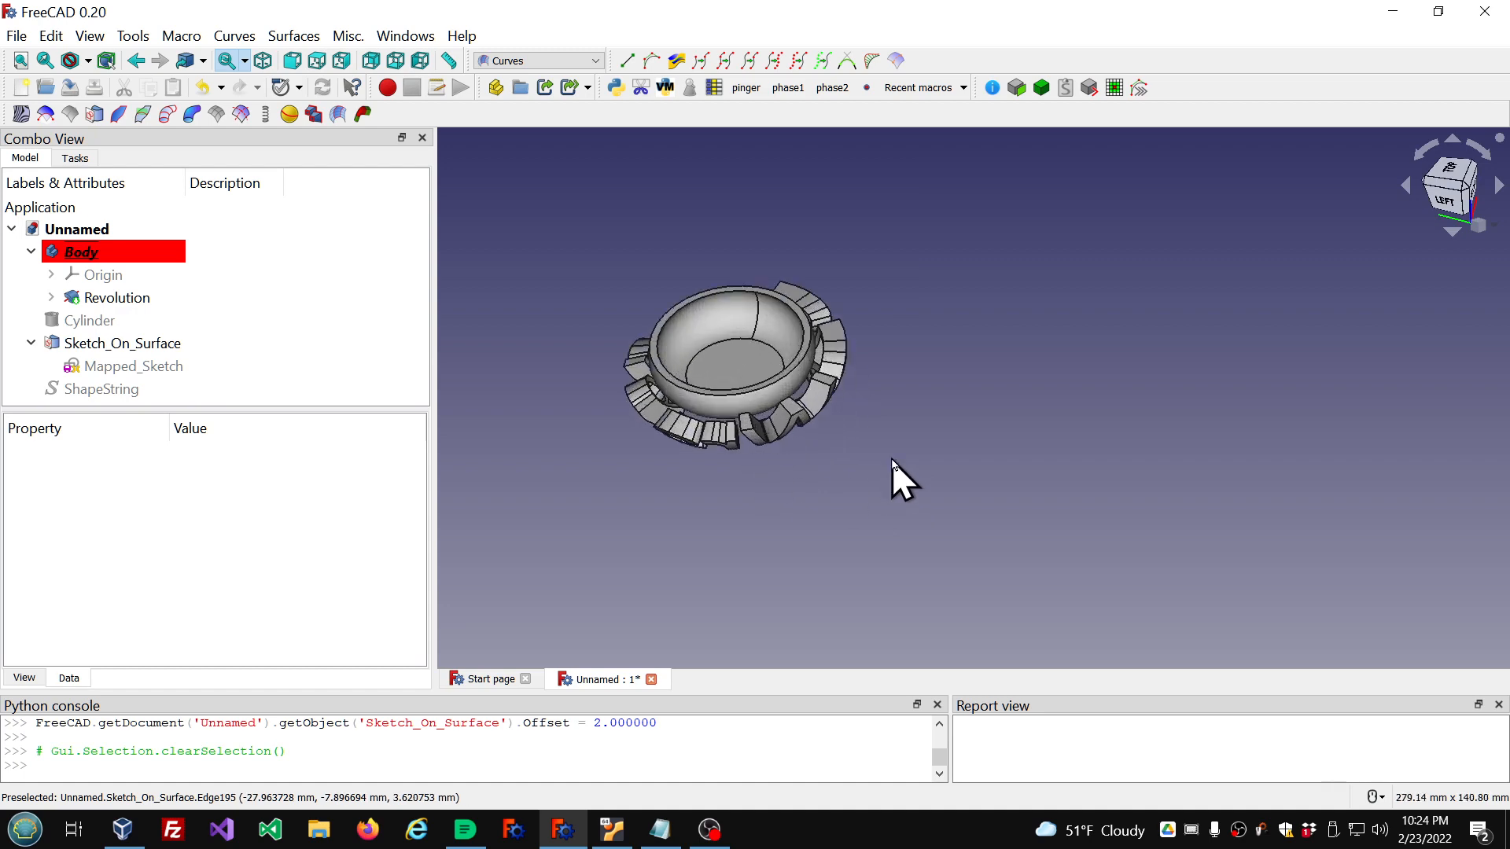
middle_drag(775, 398, 804, 374)
scroll(800, 370, down, 4)
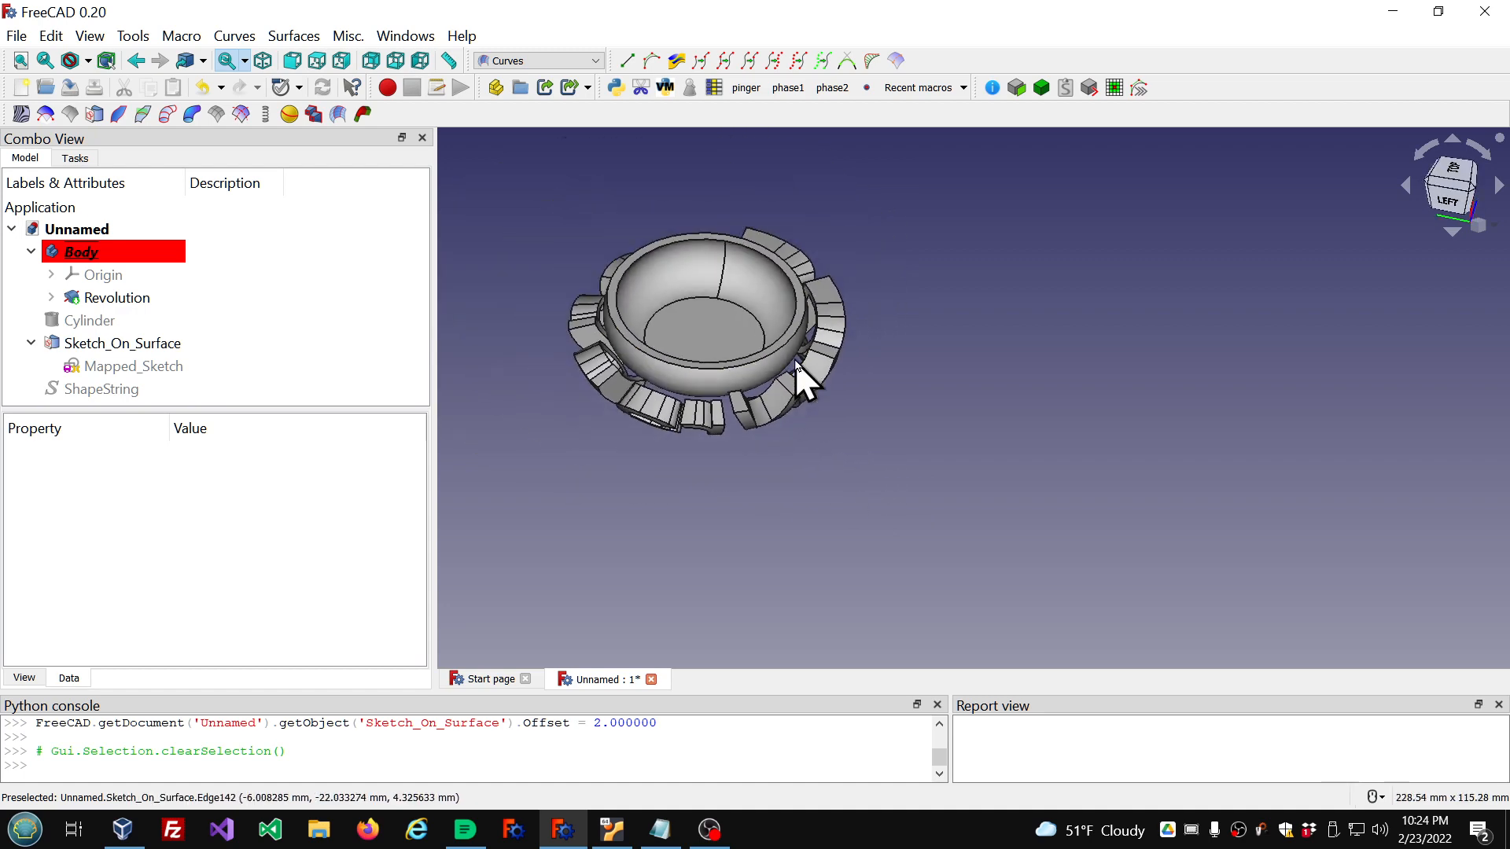
Step: Set the Thickness of Sketch_On_Surface to 3 and its Offset to 0
click(186, 345)
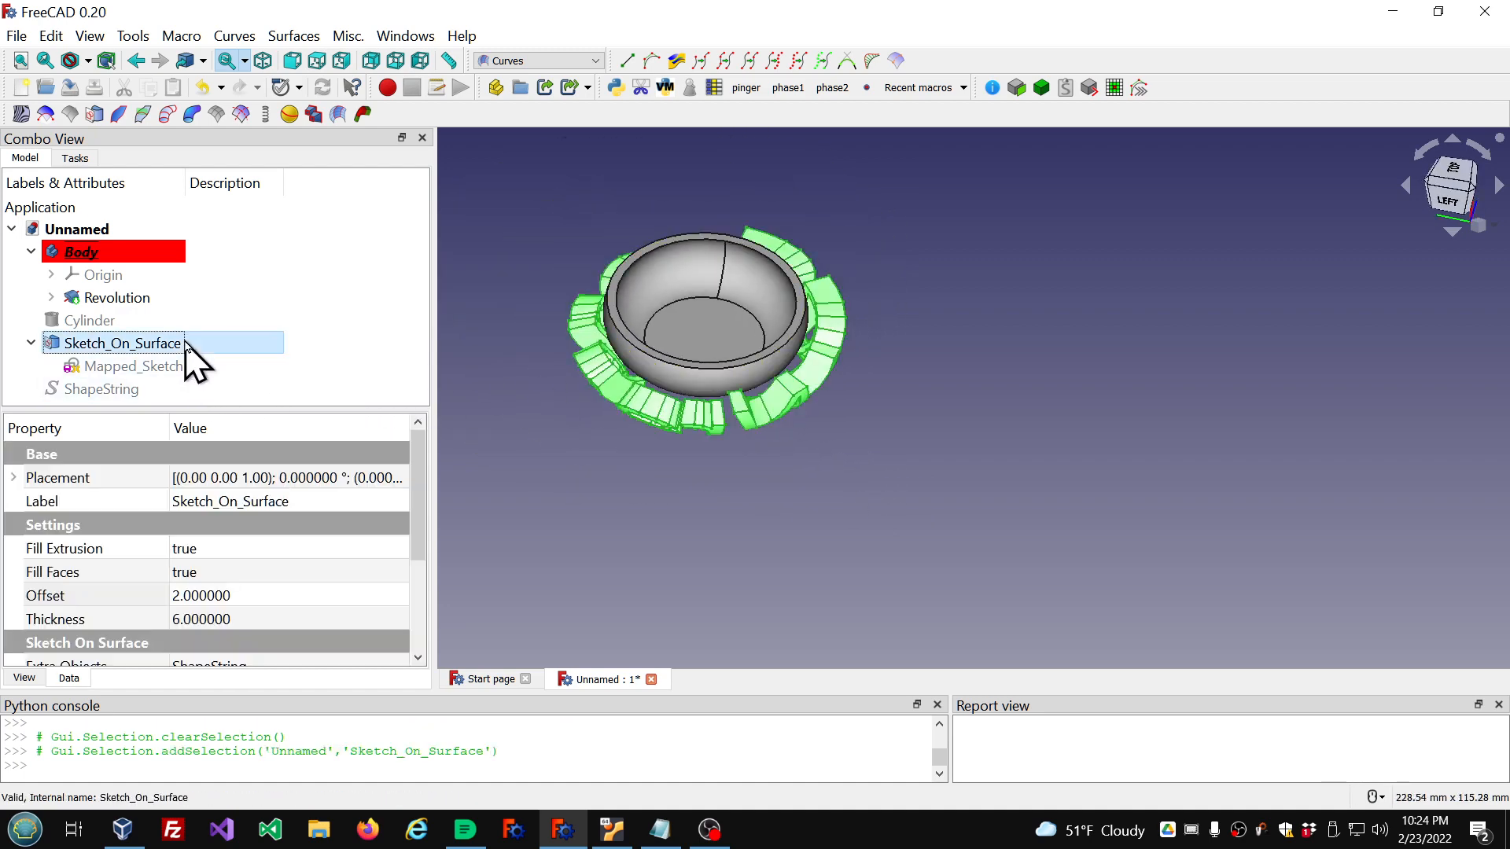
click(297, 622)
click(293, 619)
scroll(291, 619, down, 3)
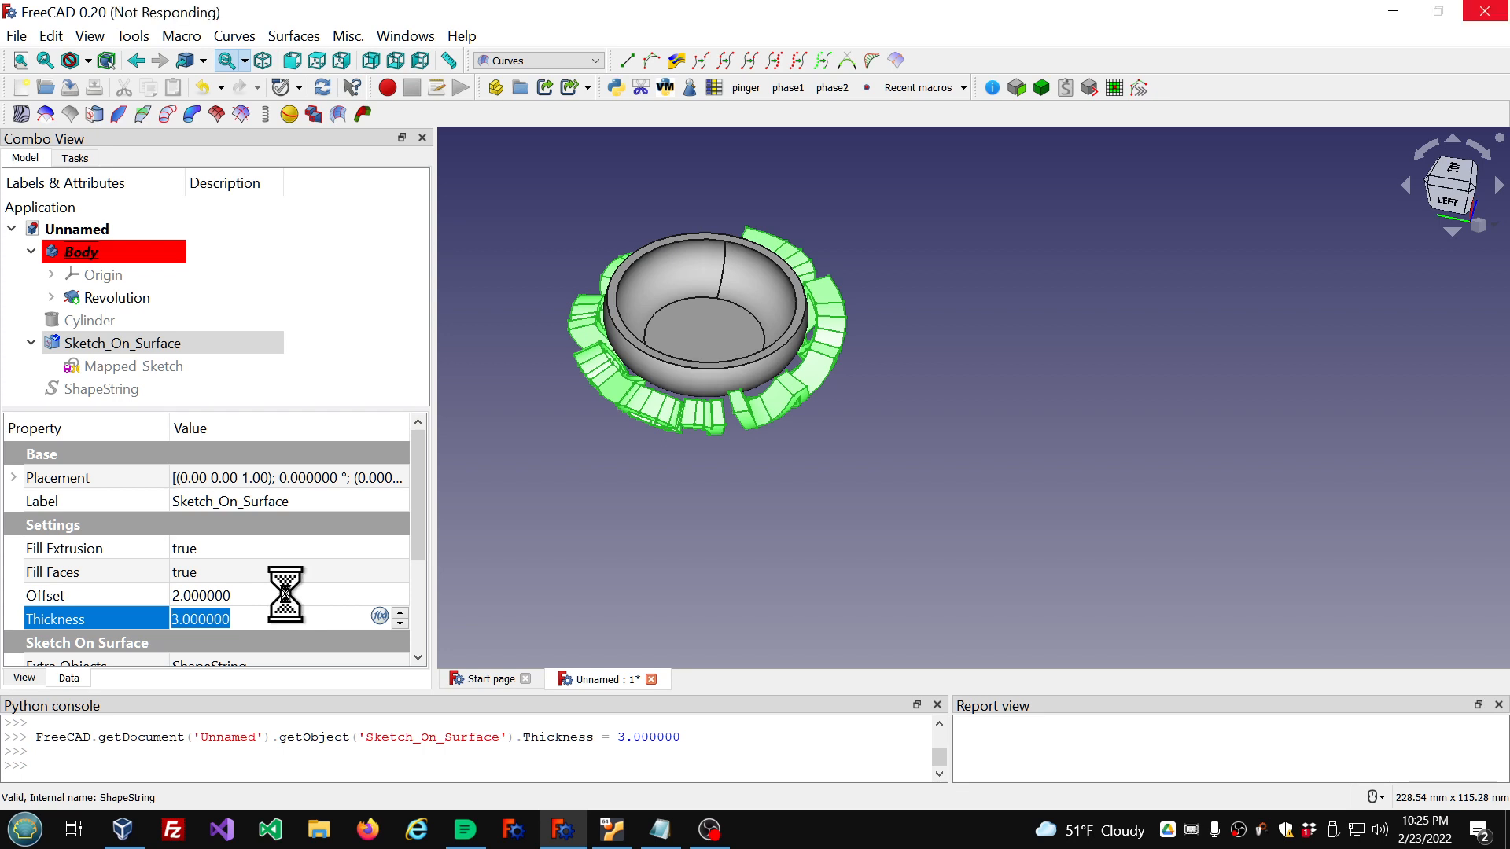
click(286, 596)
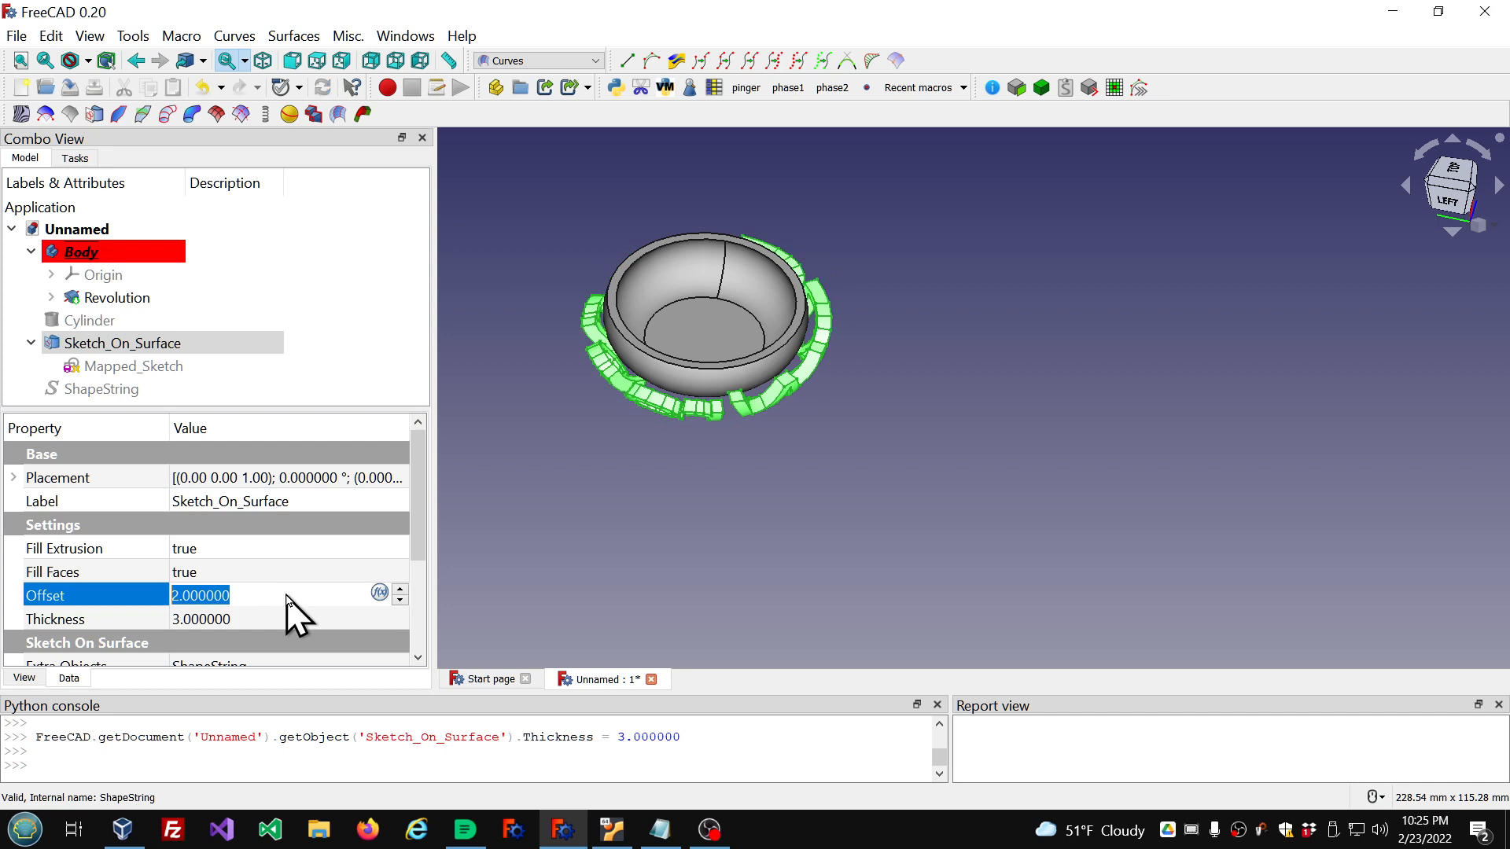
scroll(286, 596, down, 2)
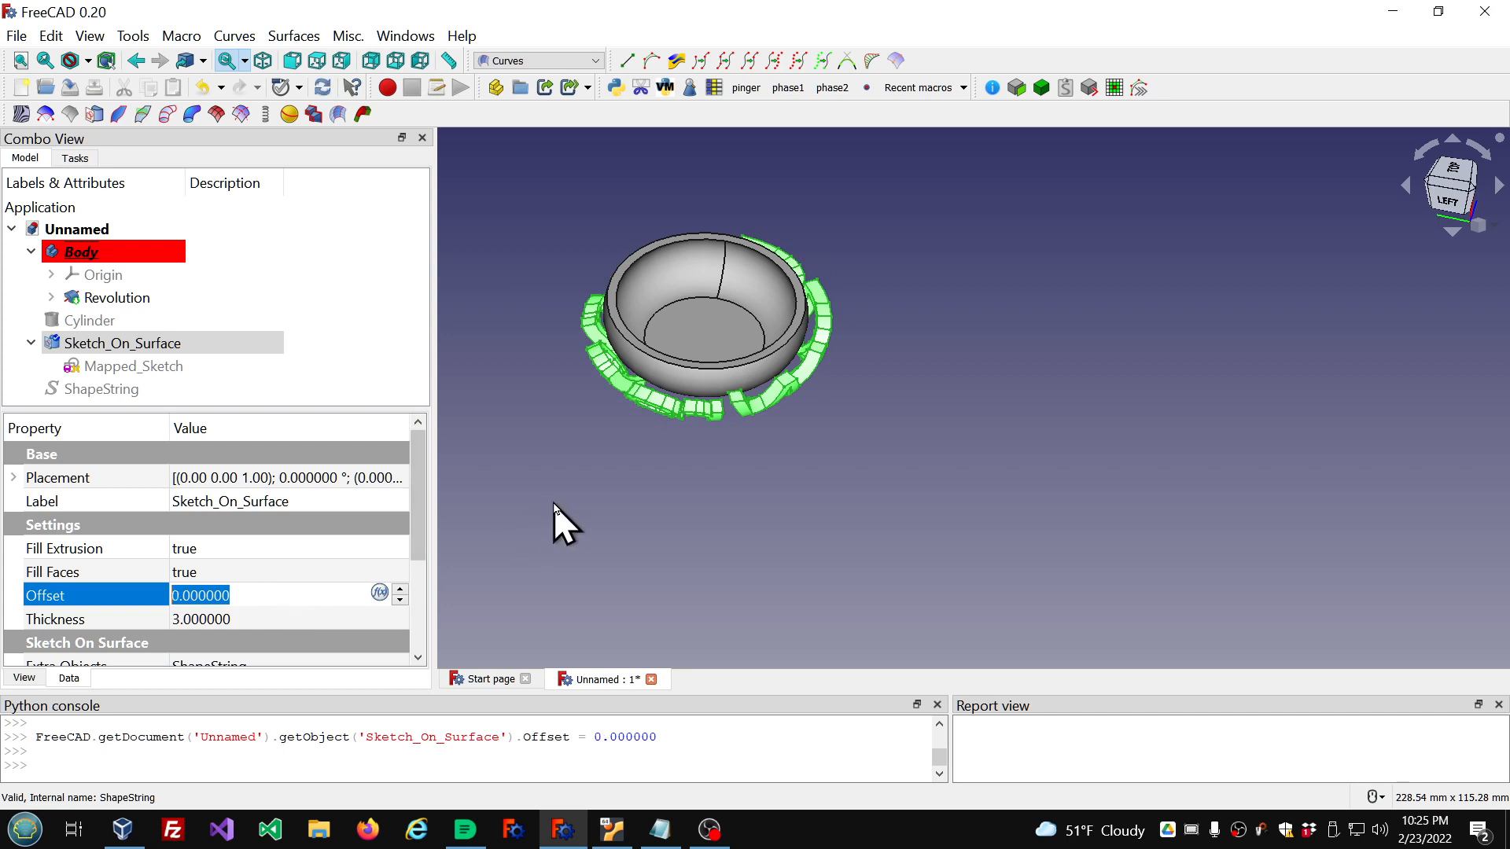
click(742, 439)
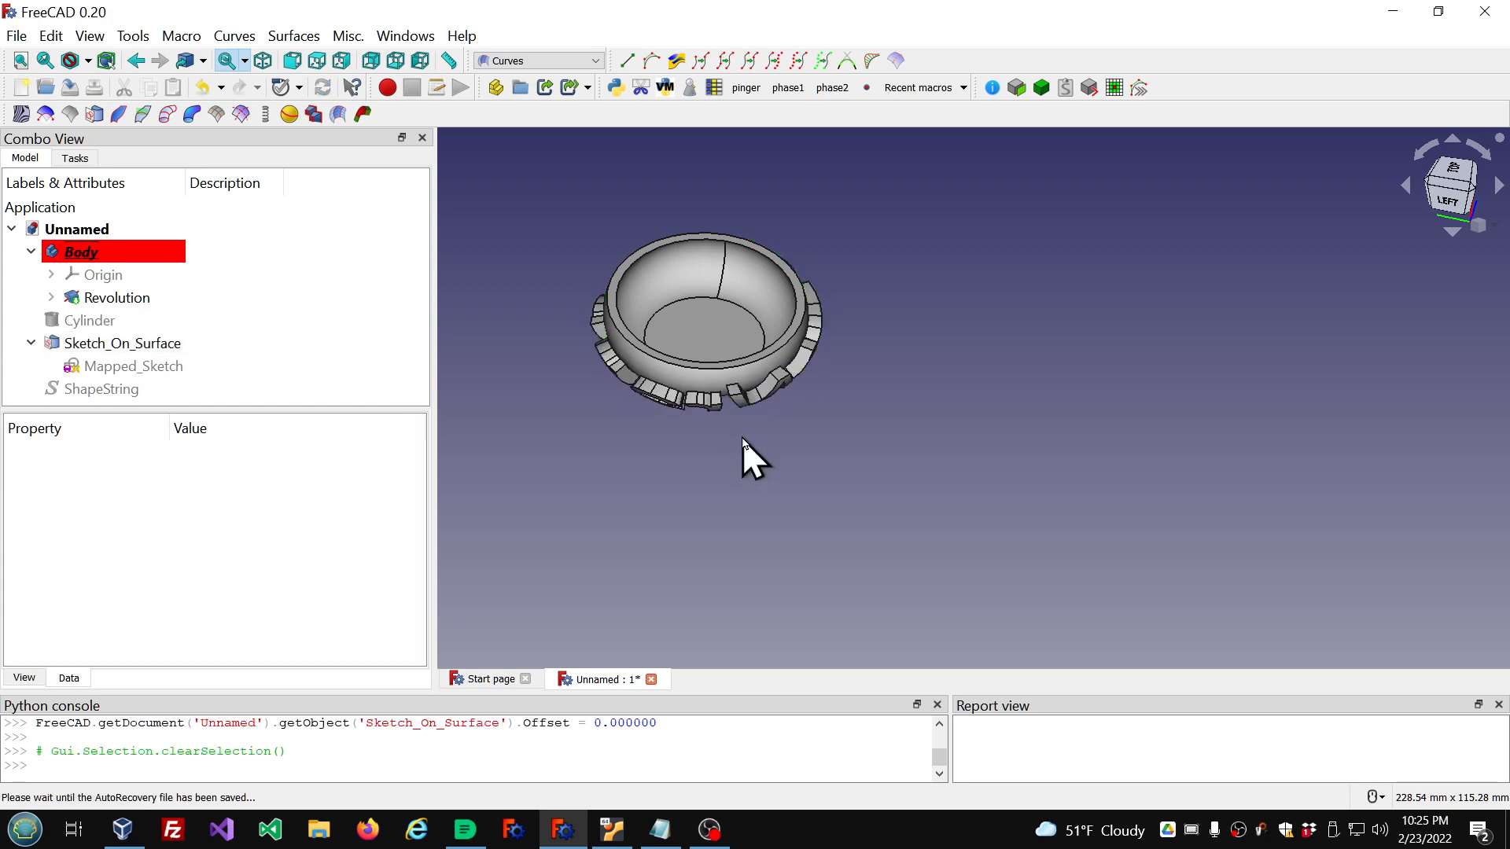
Step: Check how the letters meet the bowl's outer wall and set the Offset of Sketch_On_Surface to -1
scroll(720, 417, up, 5)
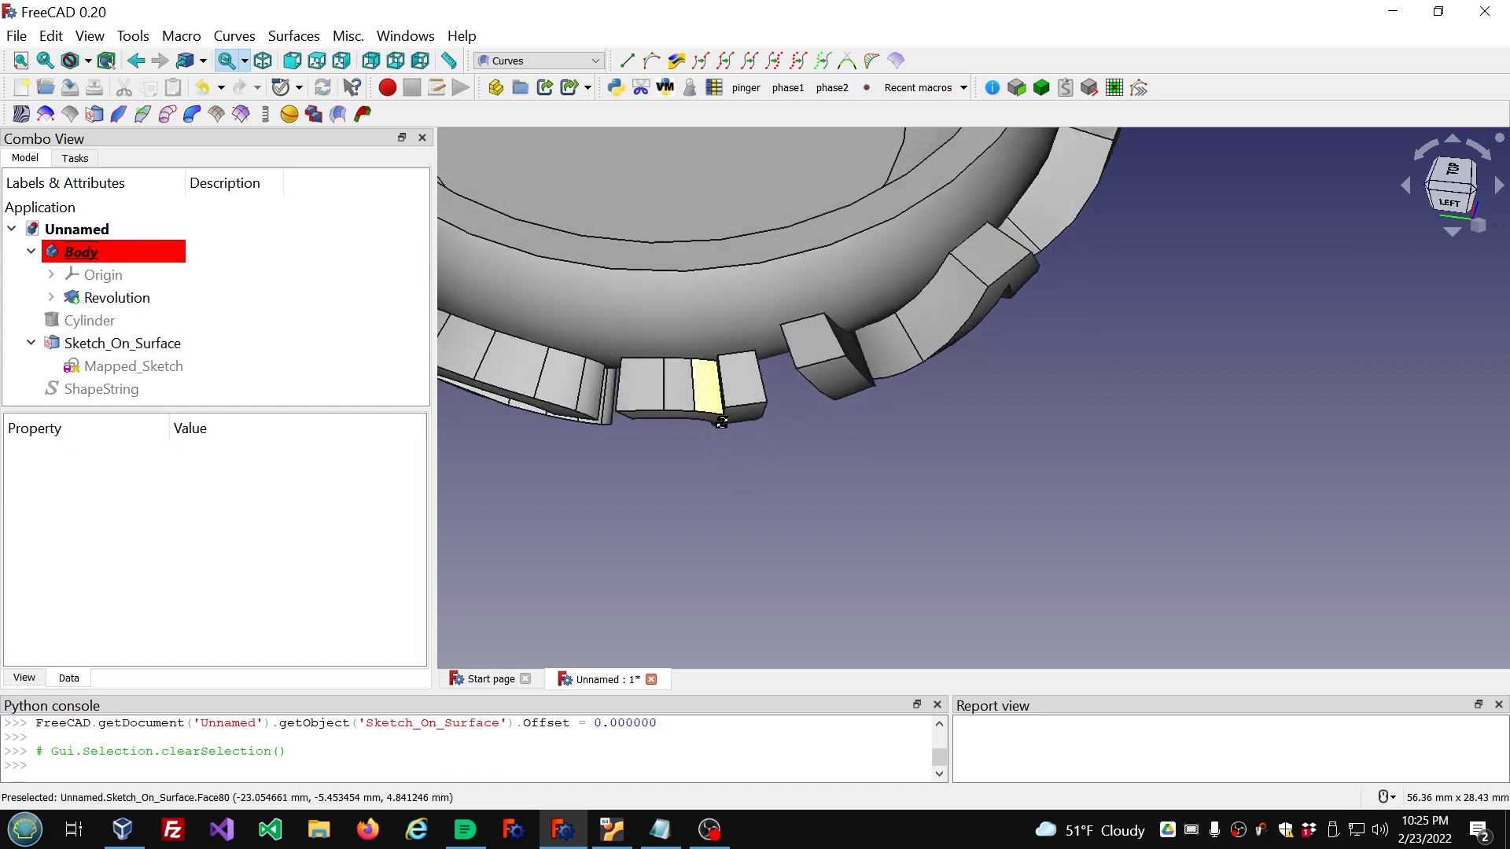
middle_drag(721, 423, 719, 337)
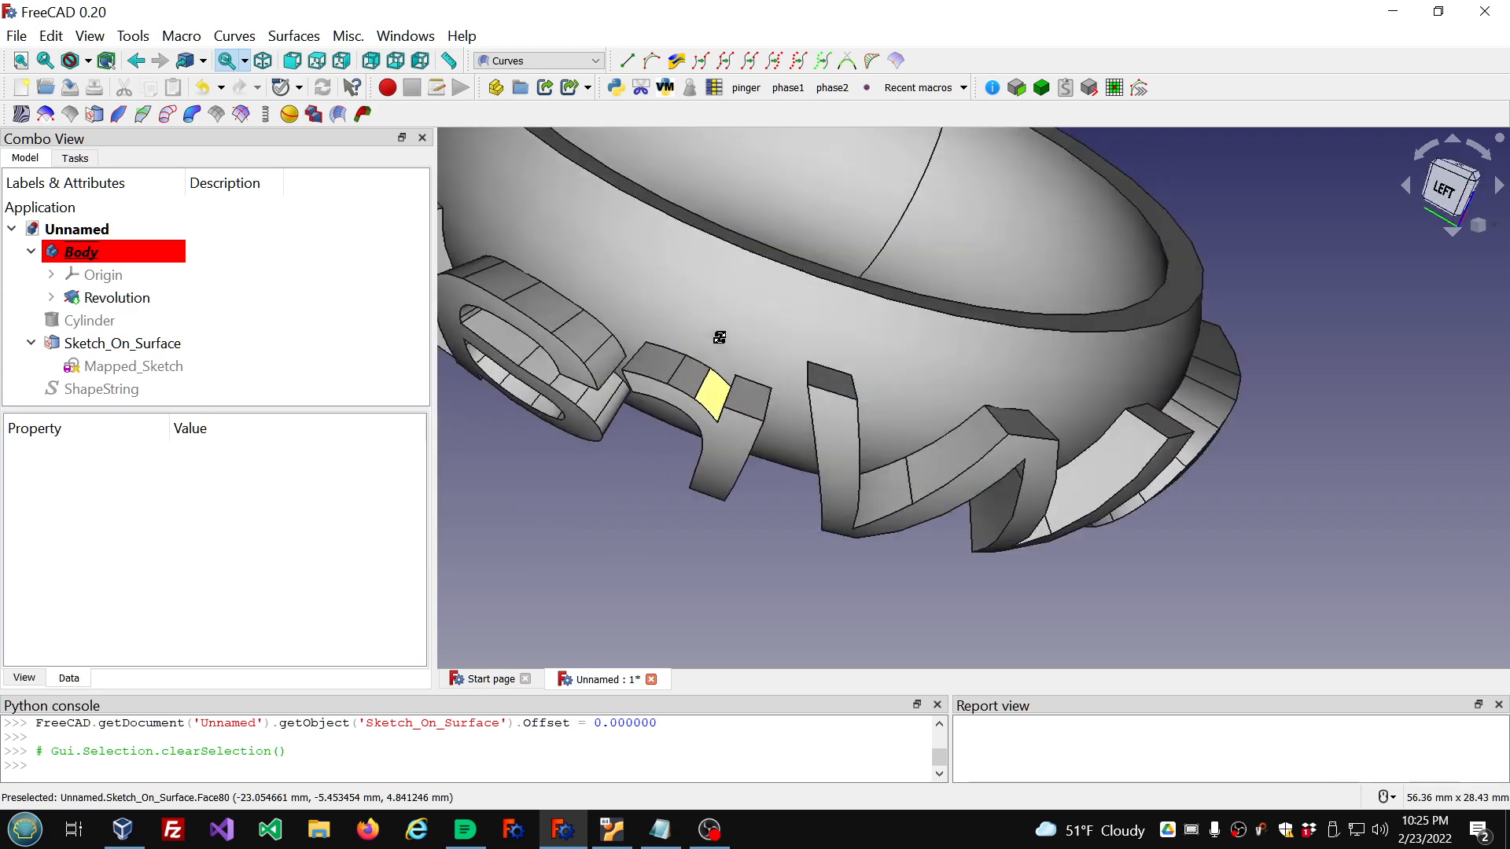
scroll(718, 323, down, 5)
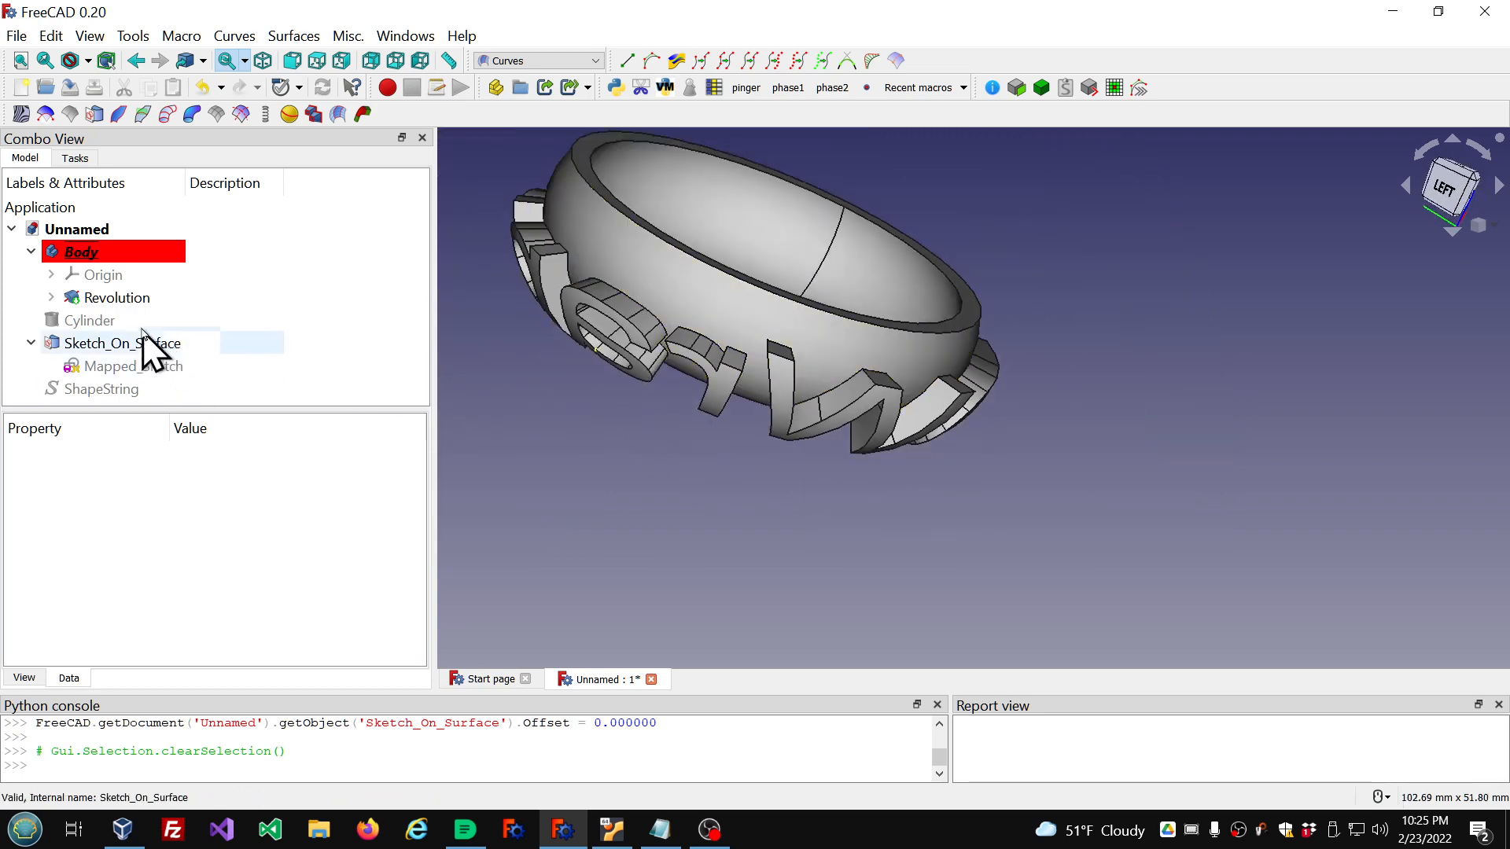
click(144, 343)
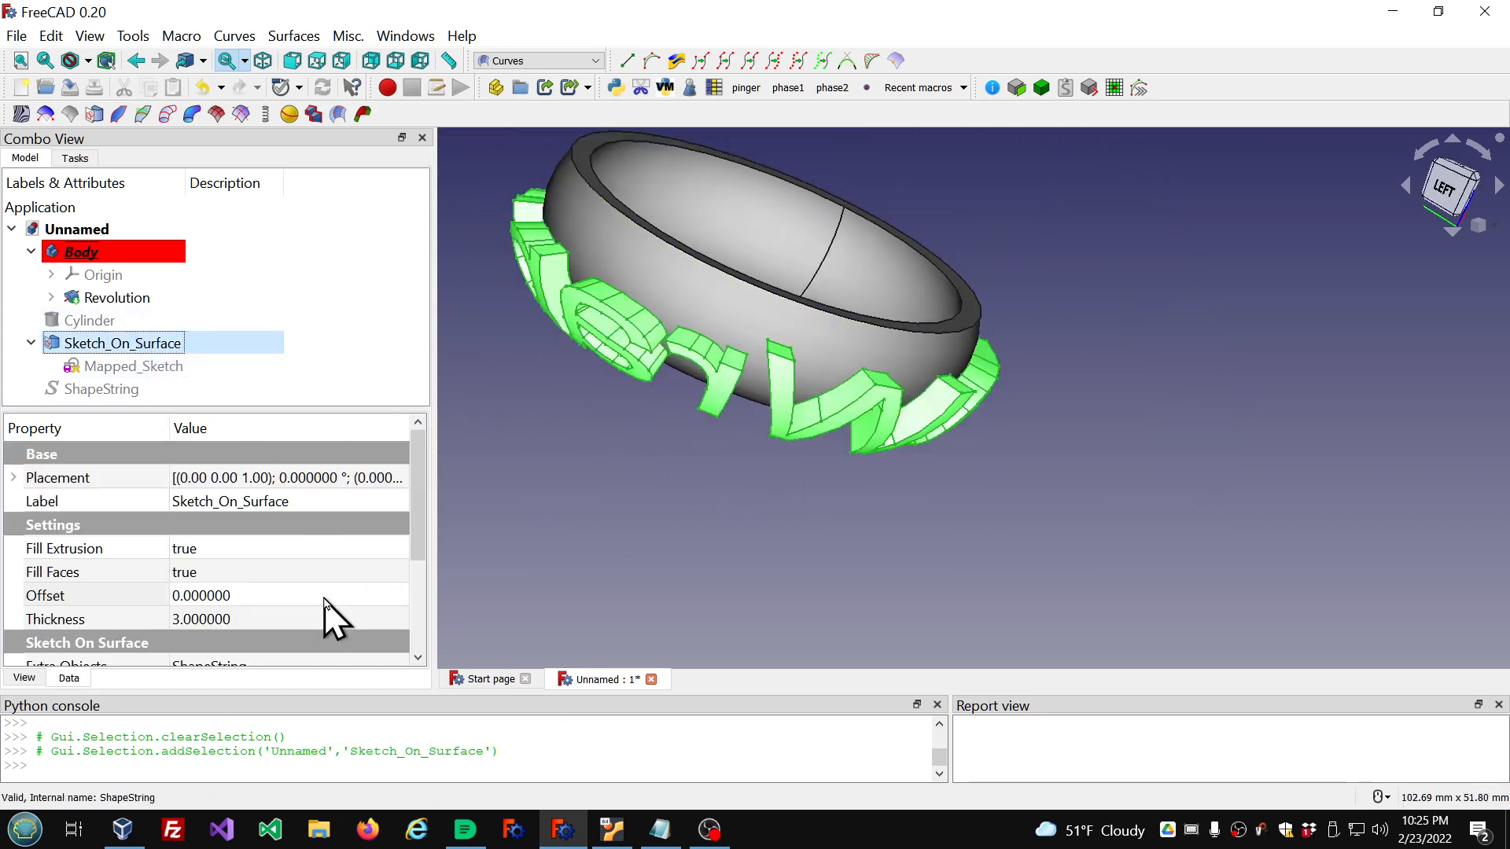
click(324, 597)
scroll(324, 597, down, 1)
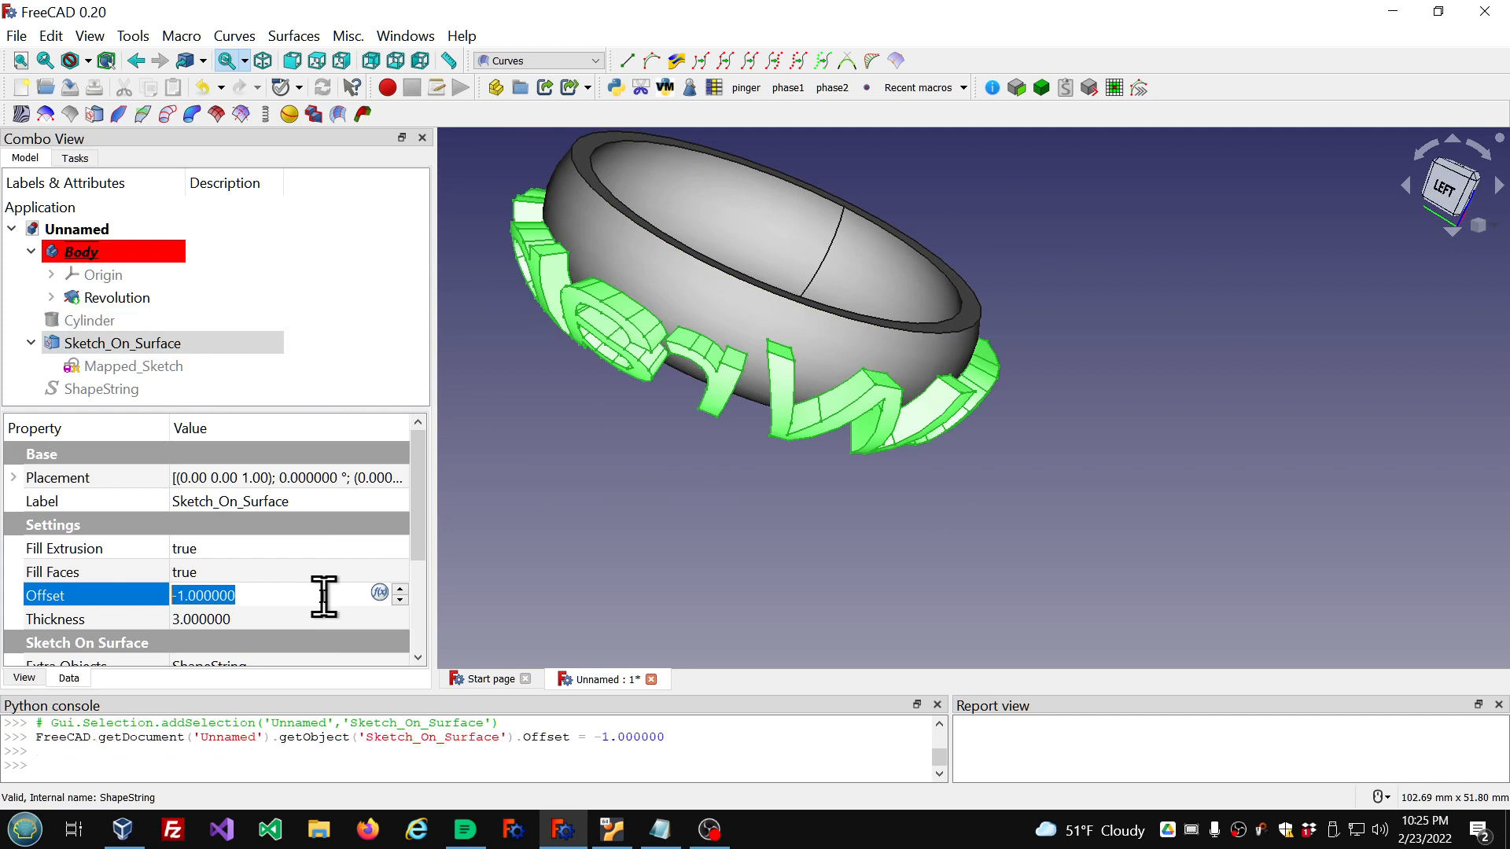
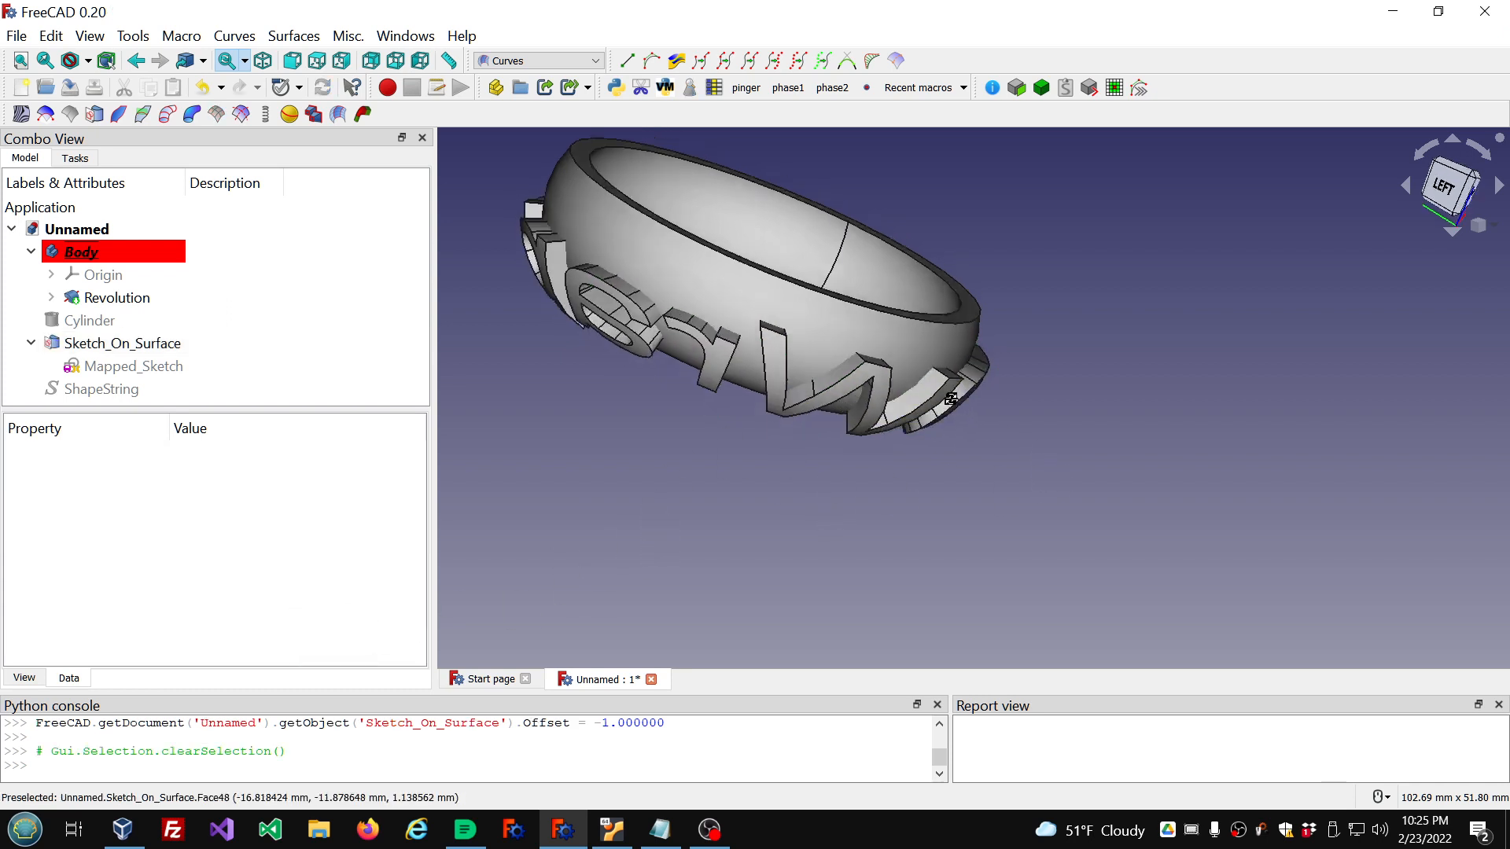
Step: Set the Thickness of Sketch_On_Surface to 2 and inspect the letters all around the bowl
click(148, 343)
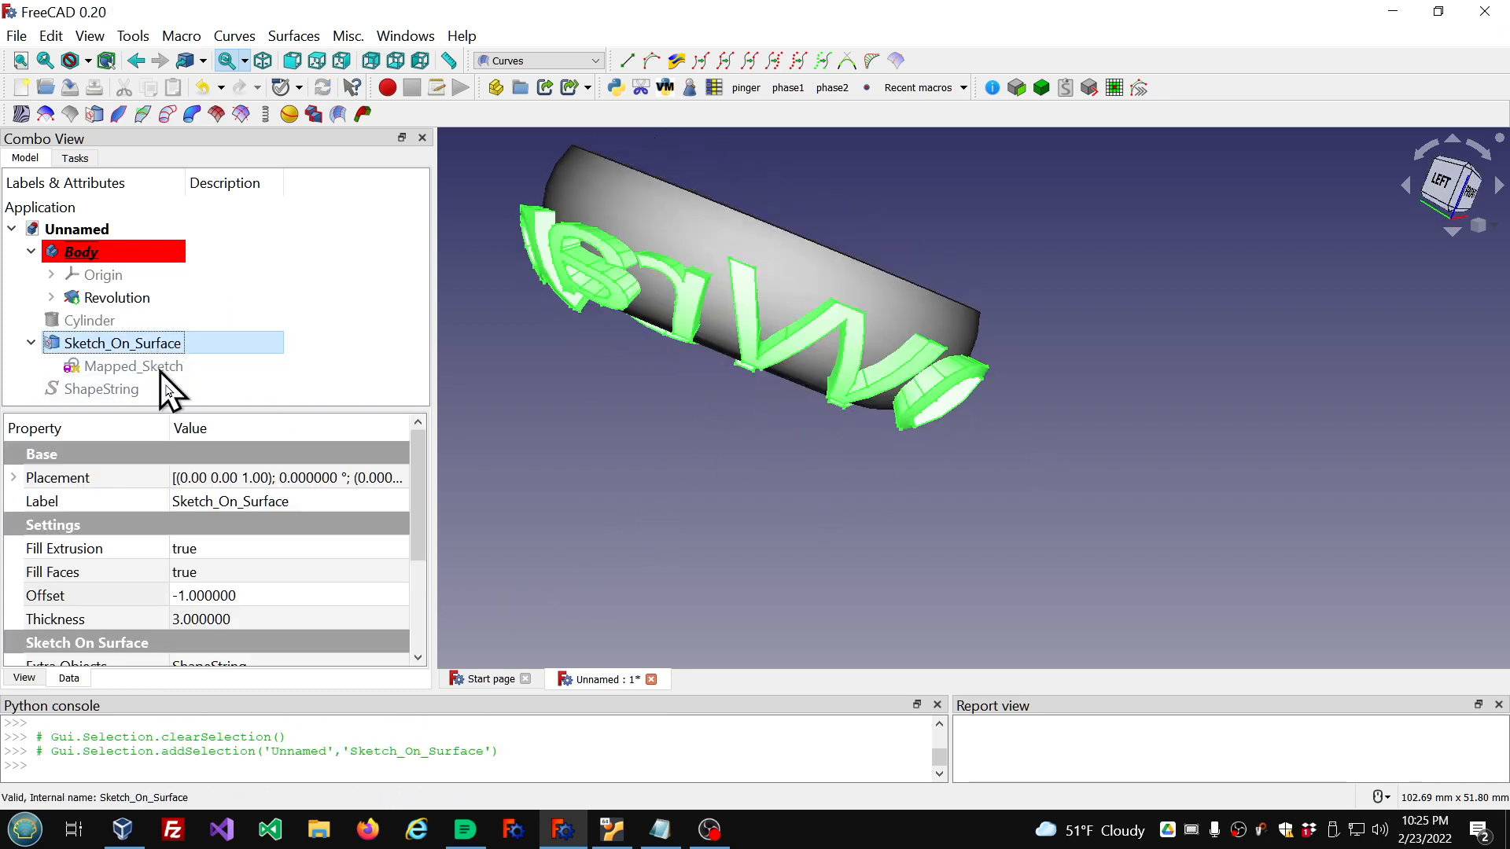
click(310, 617)
scroll(309, 616, down, 1)
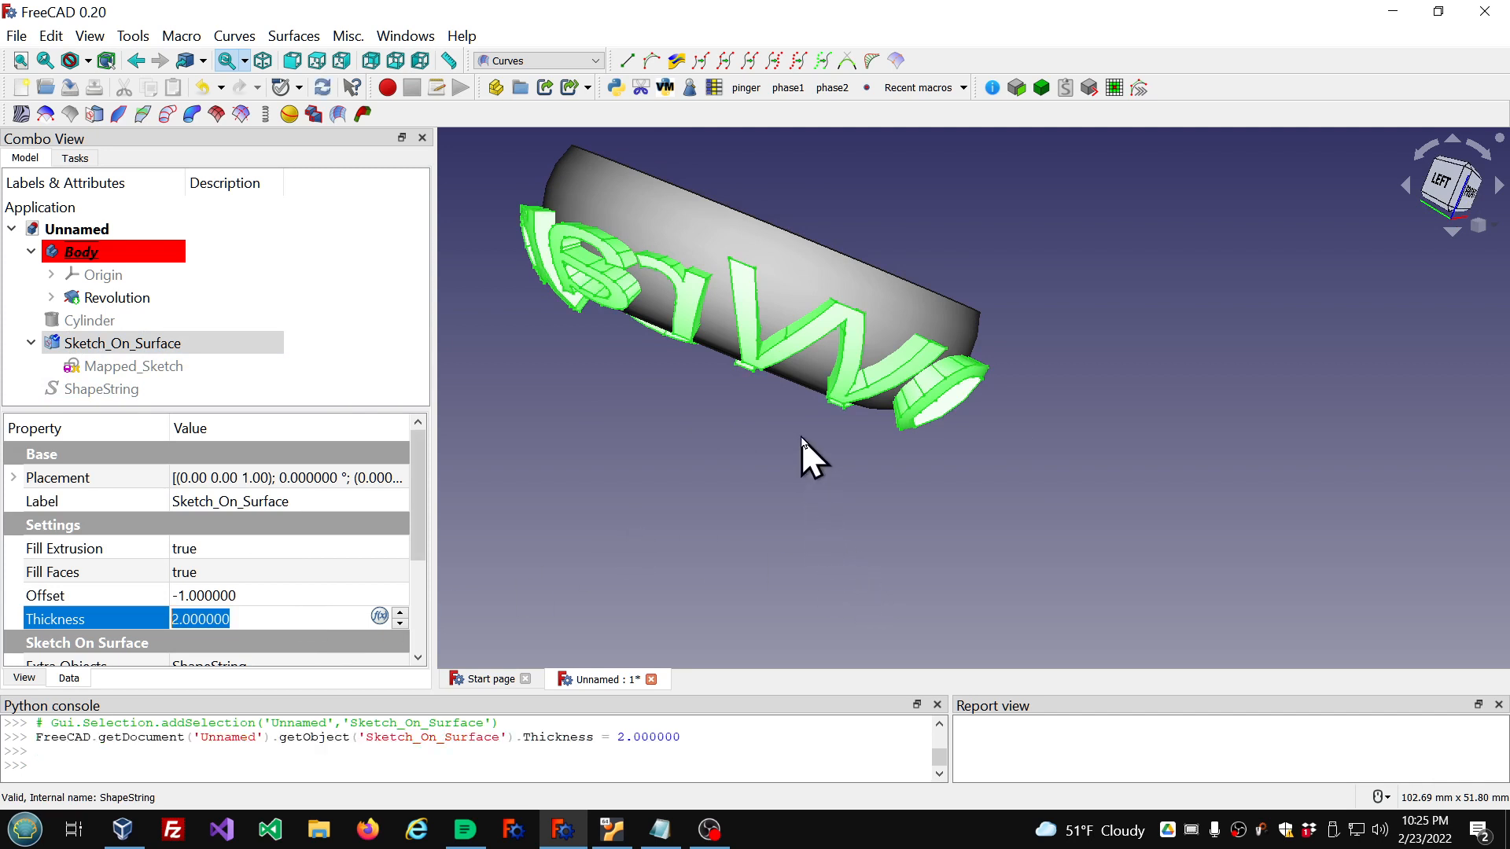
click(918, 228)
middle_drag(918, 229, 684, 248)
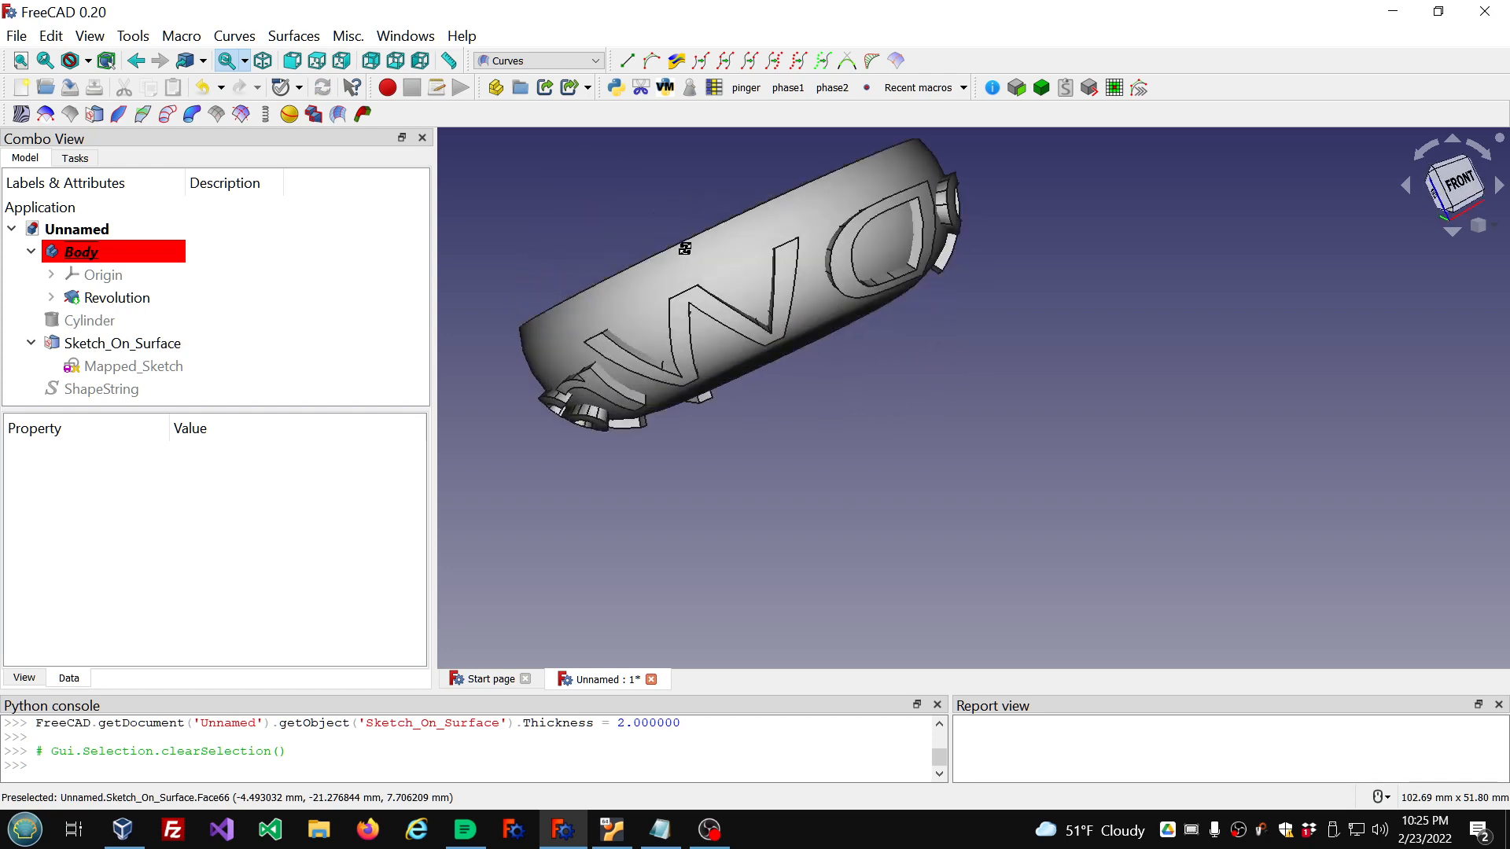
middle_drag(1104, 266, 819, 449)
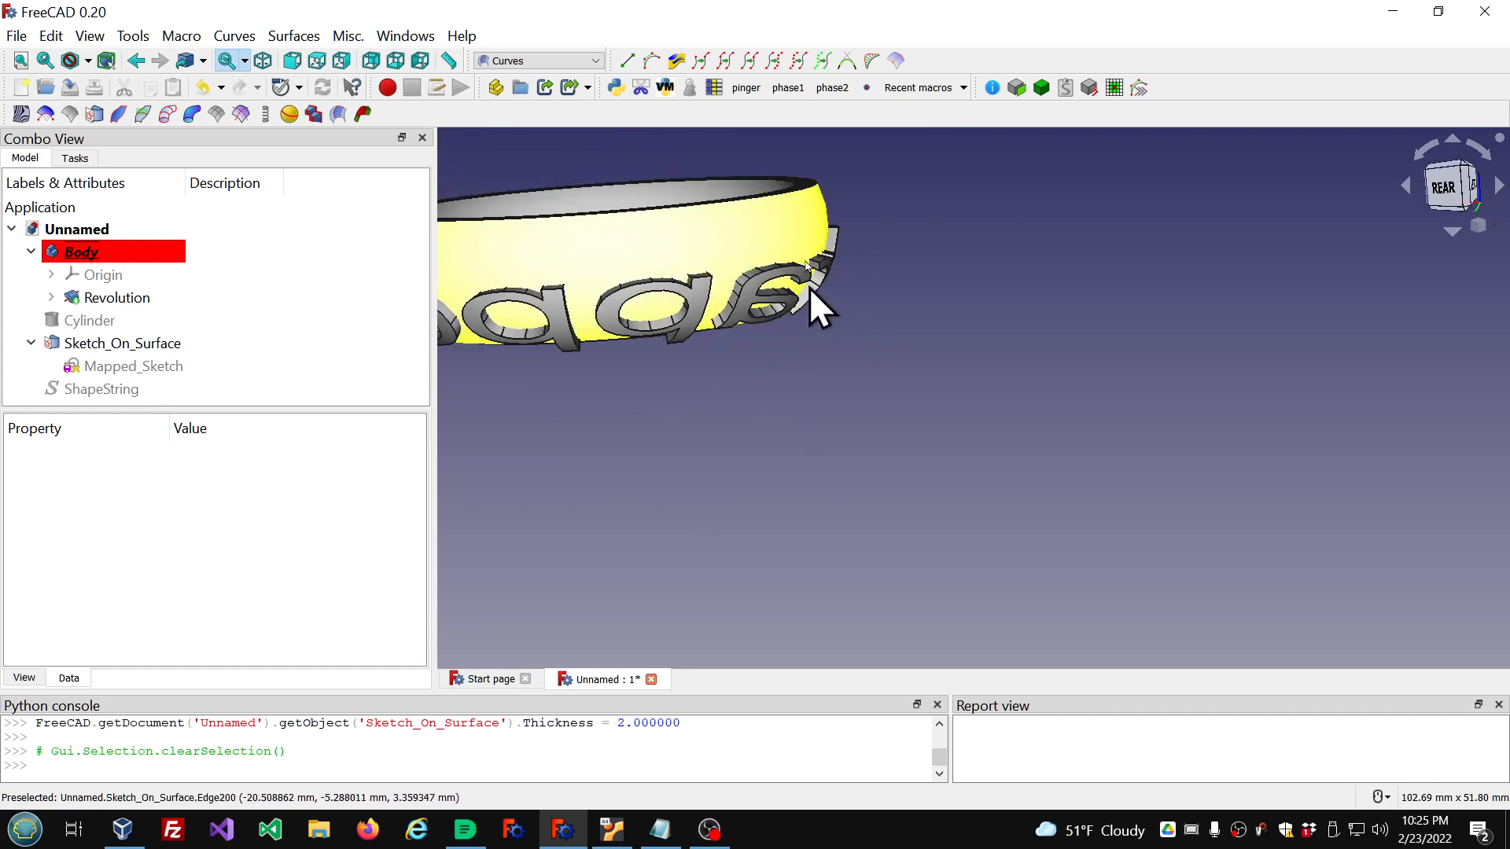
scroll(743, 277, down, 2)
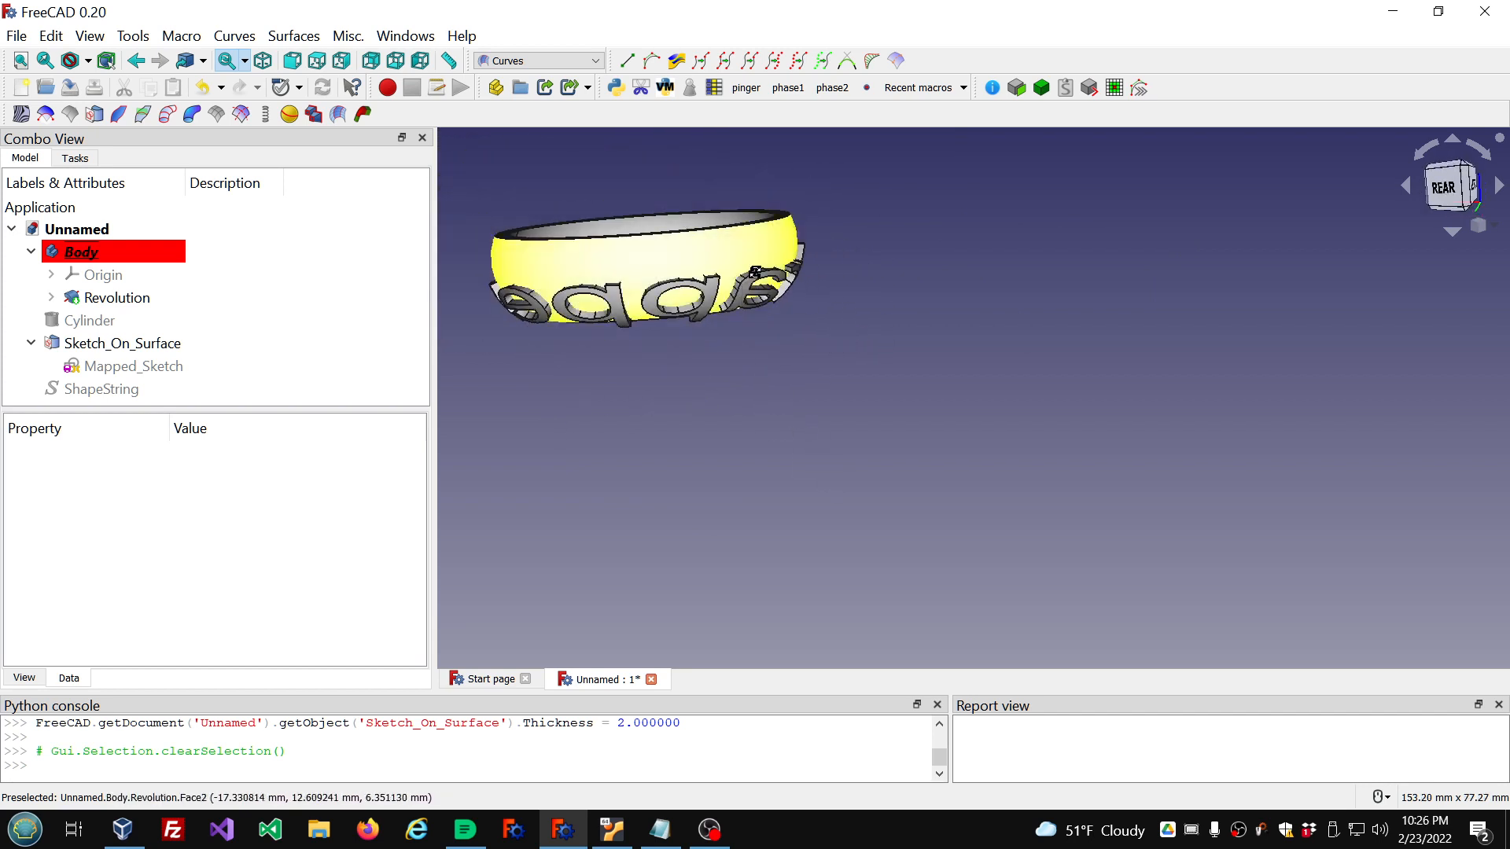
mouse_move(754, 272)
middle_down()
mouse_move(816, 256)
mouse_move(747, 264)
middle_up()
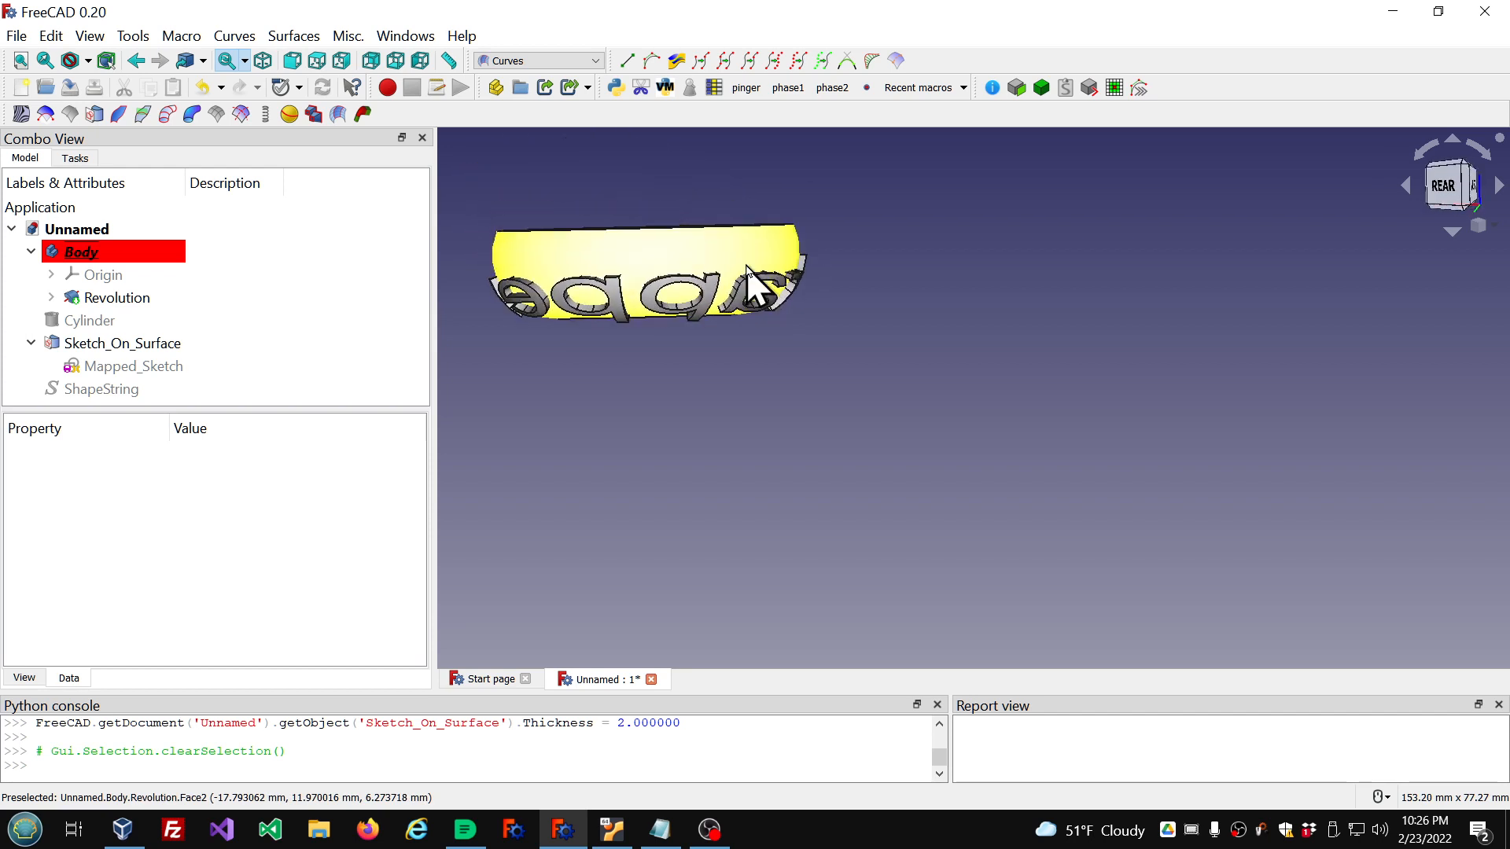
Step: Toggle the visibility of the Revolution and Sketch_On_Surface off and on to compare the bowl with the text
click(173, 298)
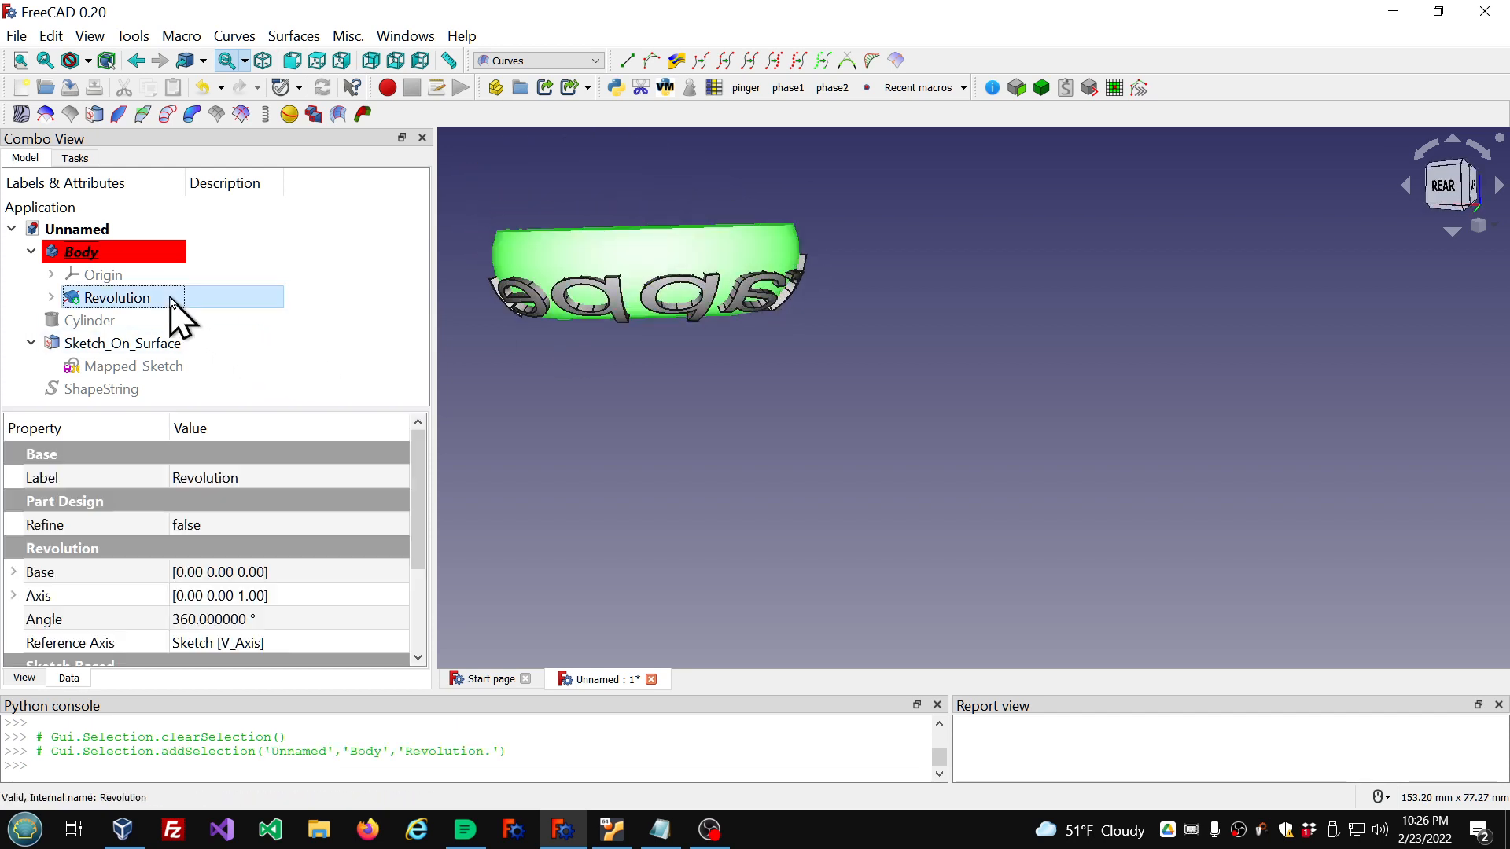
key(space)
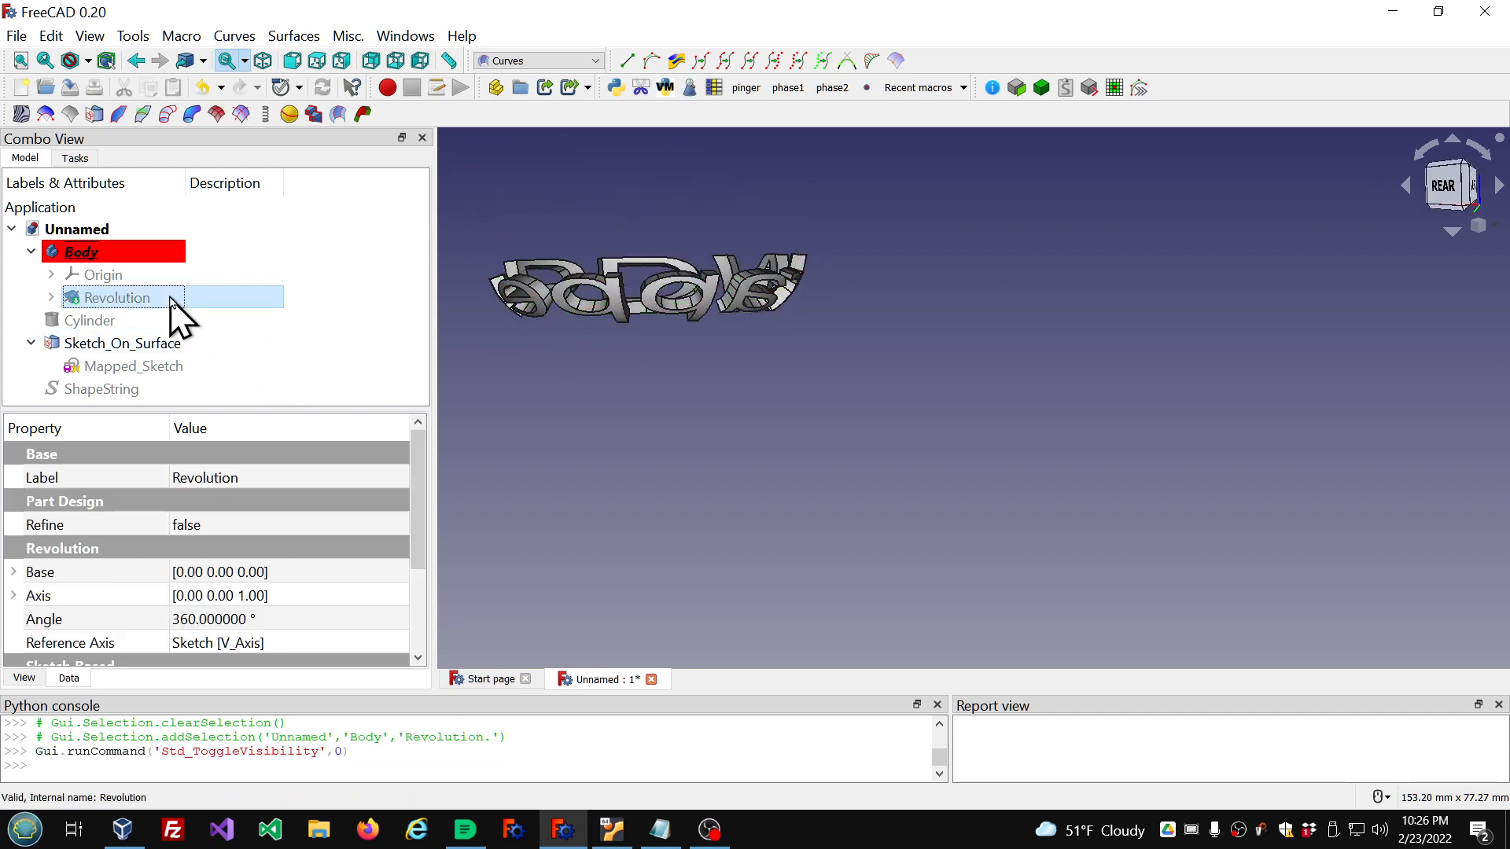
click(120, 345)
key(space)
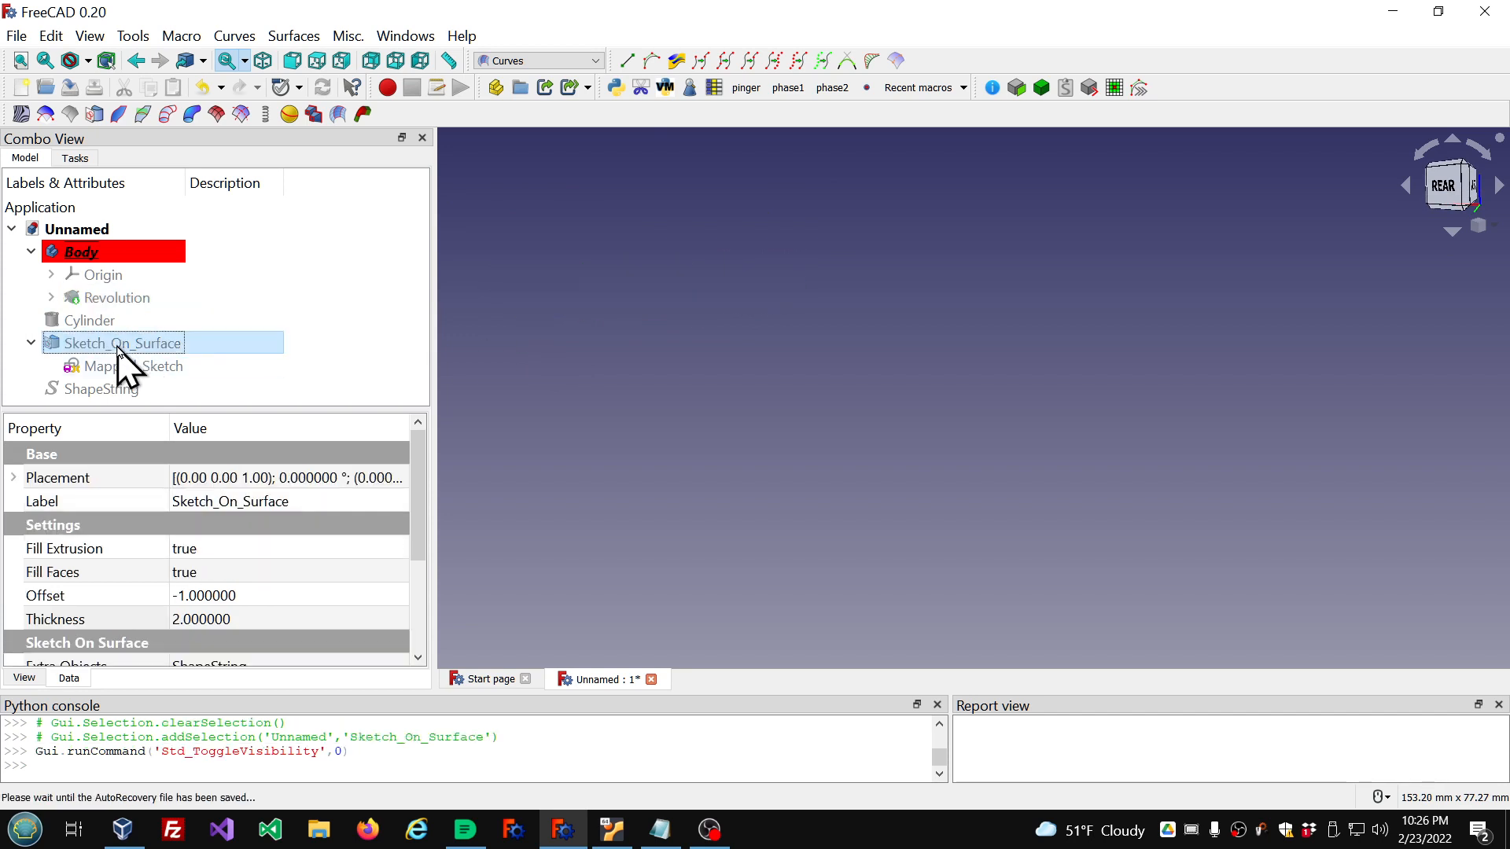
key(space)
click(101, 303)
key(space)
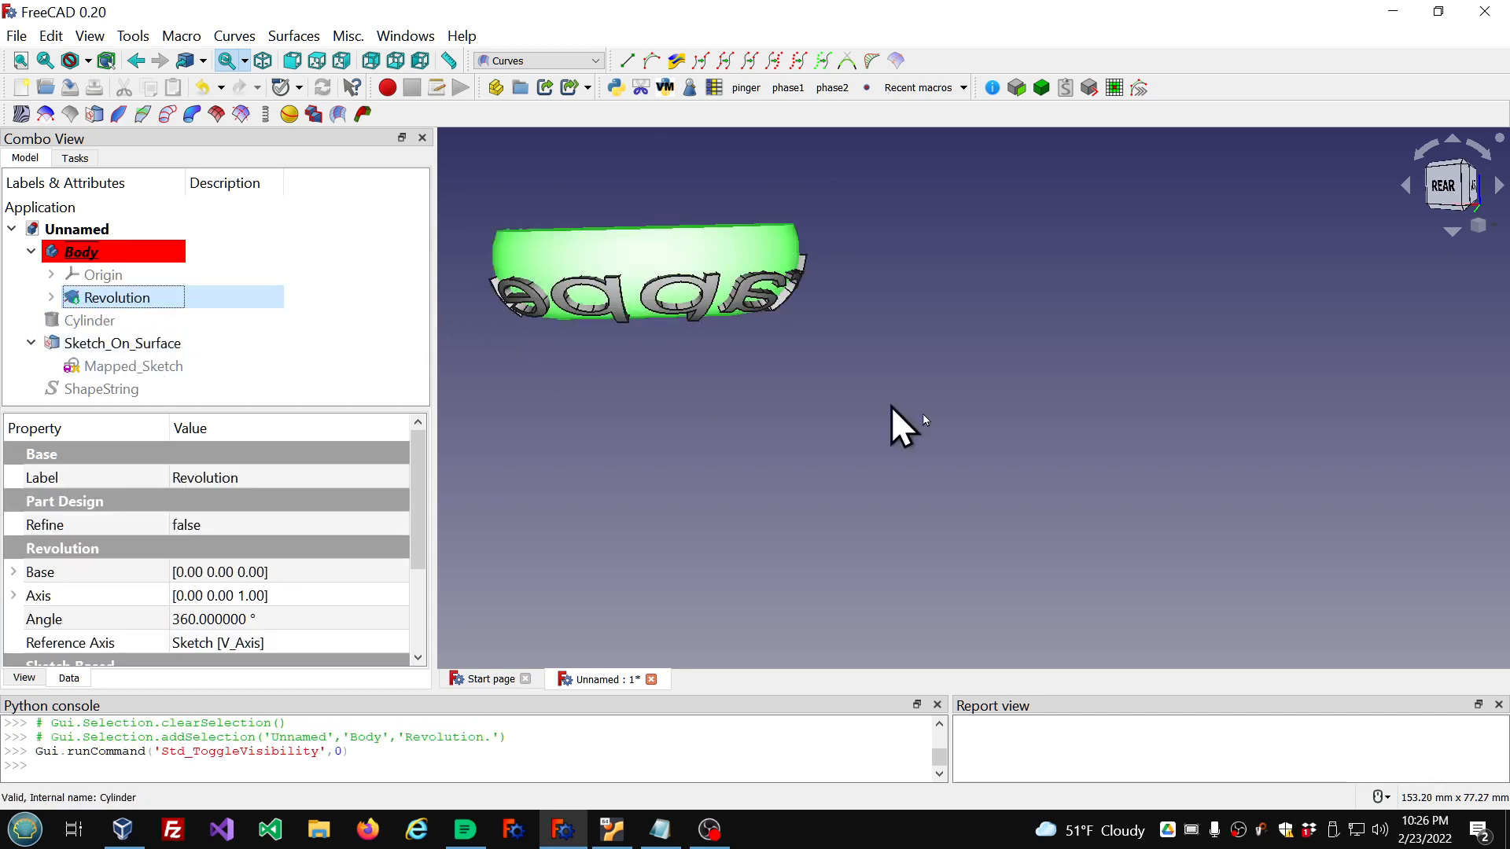
scroll(885, 417, down, 3)
scroll(772, 337, up, 4)
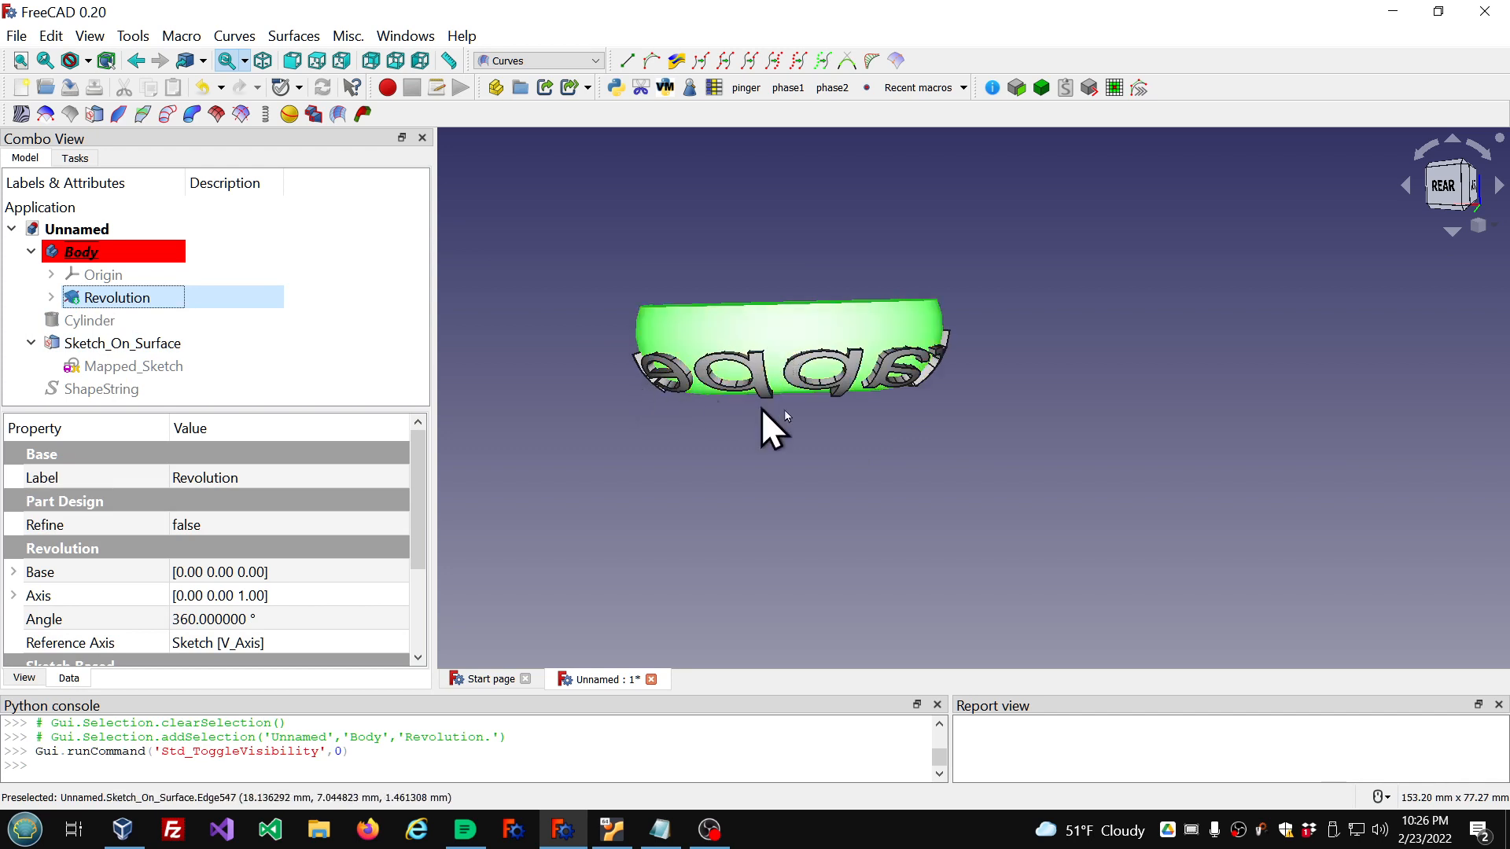
scroll(794, 405, up, 2)
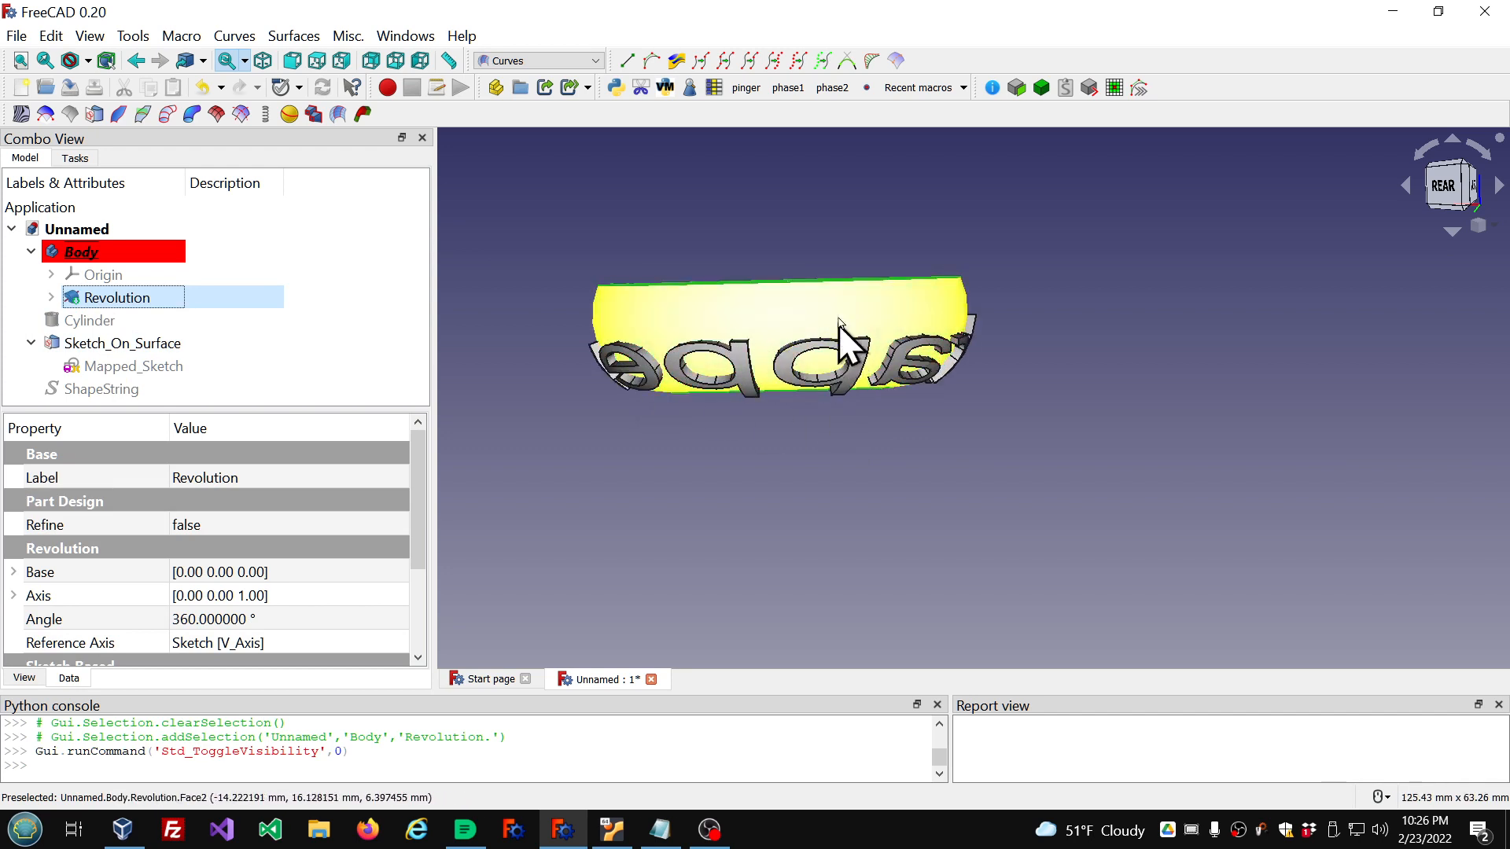
Step: Set the y position in ShapeString's placement to 6.25 mm to move the text on the bowl
click(161, 345)
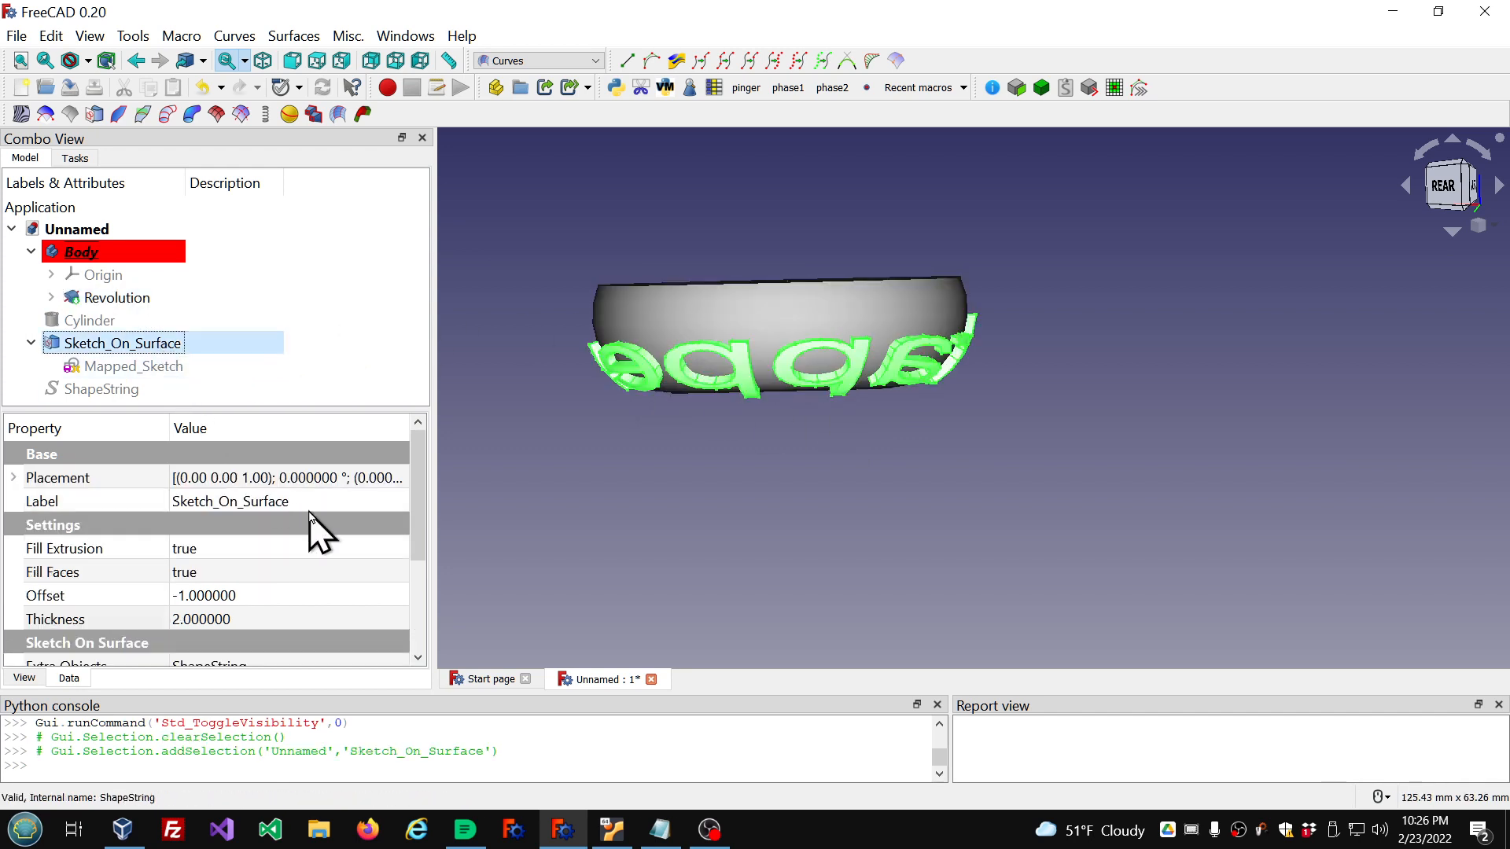
click(63, 389)
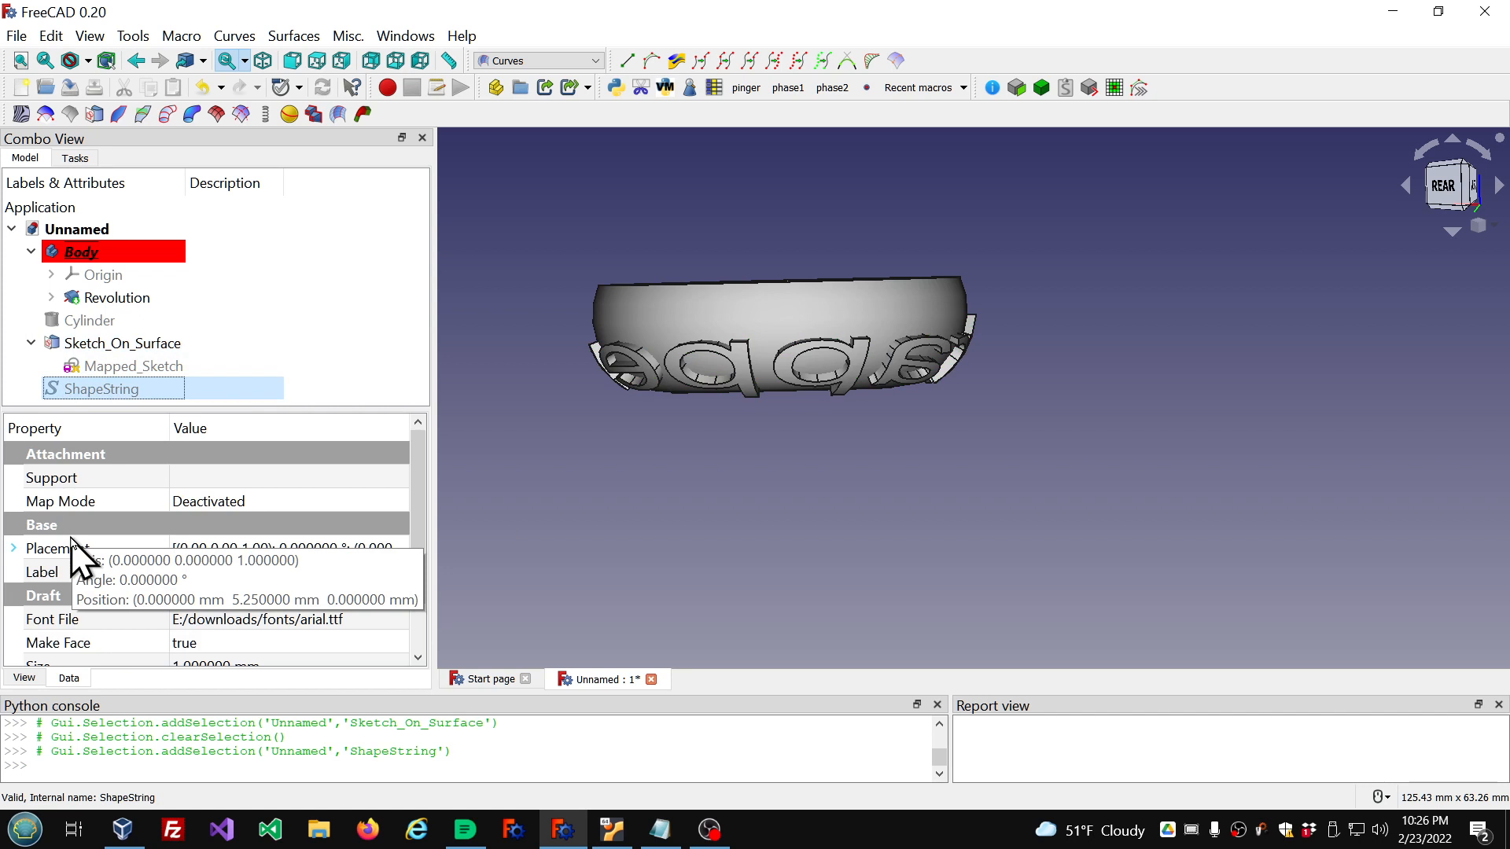
click(14, 548)
click(33, 620)
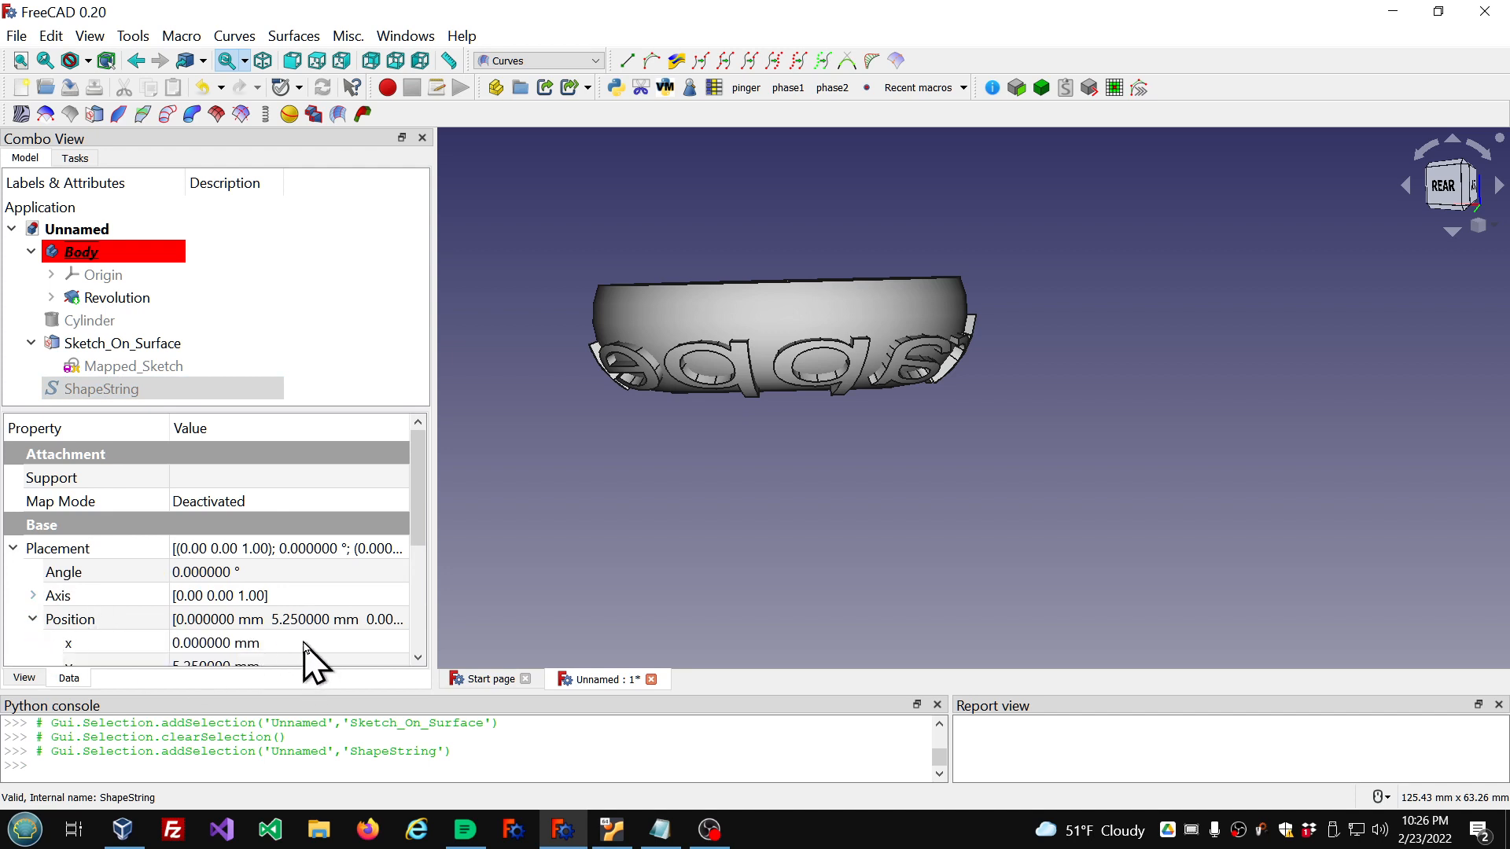
scroll(311, 664, down, 2)
click(310, 535)
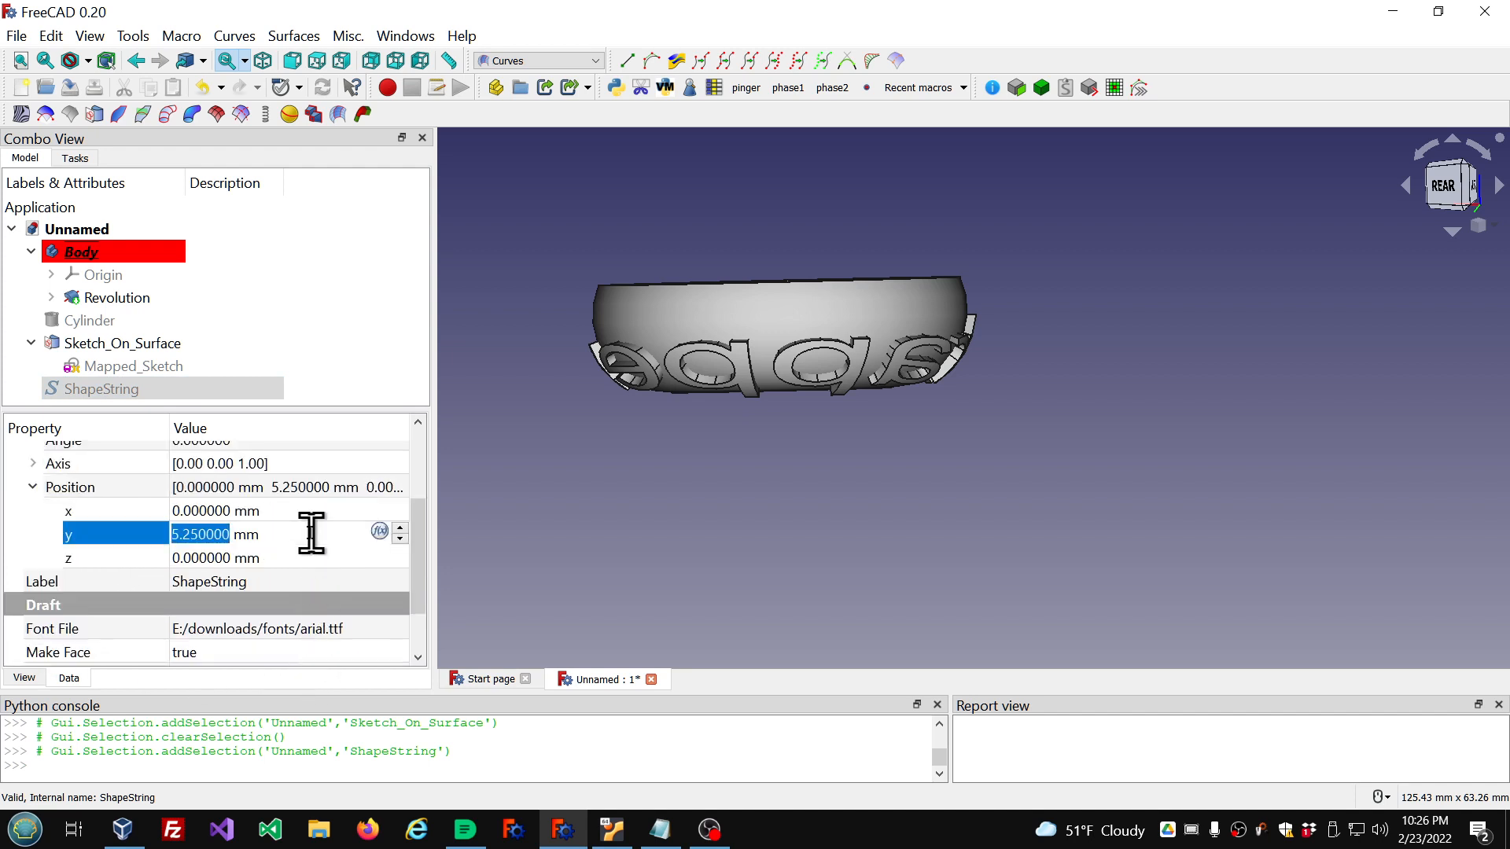
scroll(310, 535, up, 1)
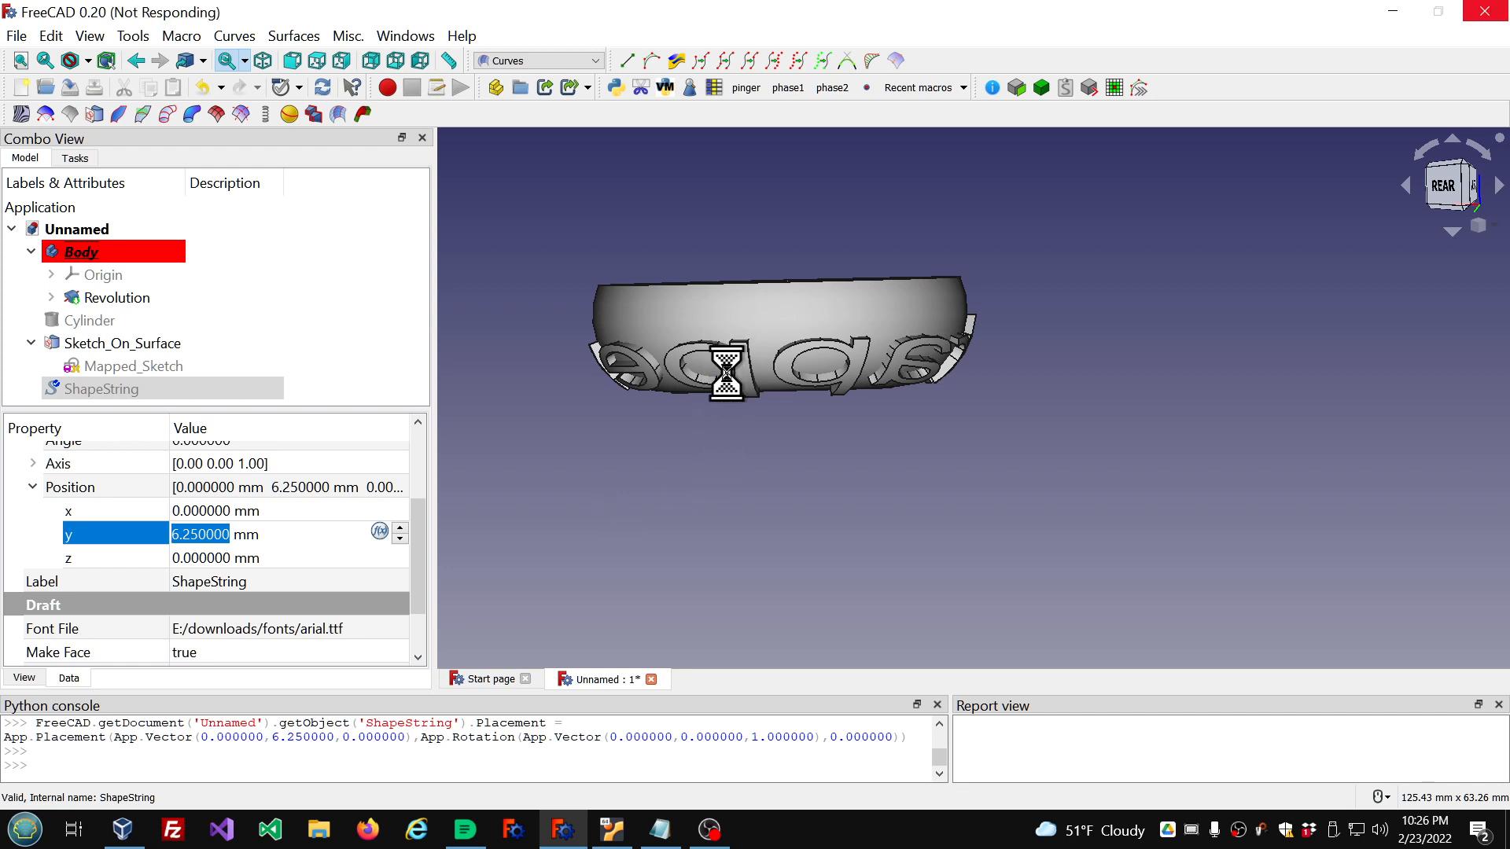
click(753, 417)
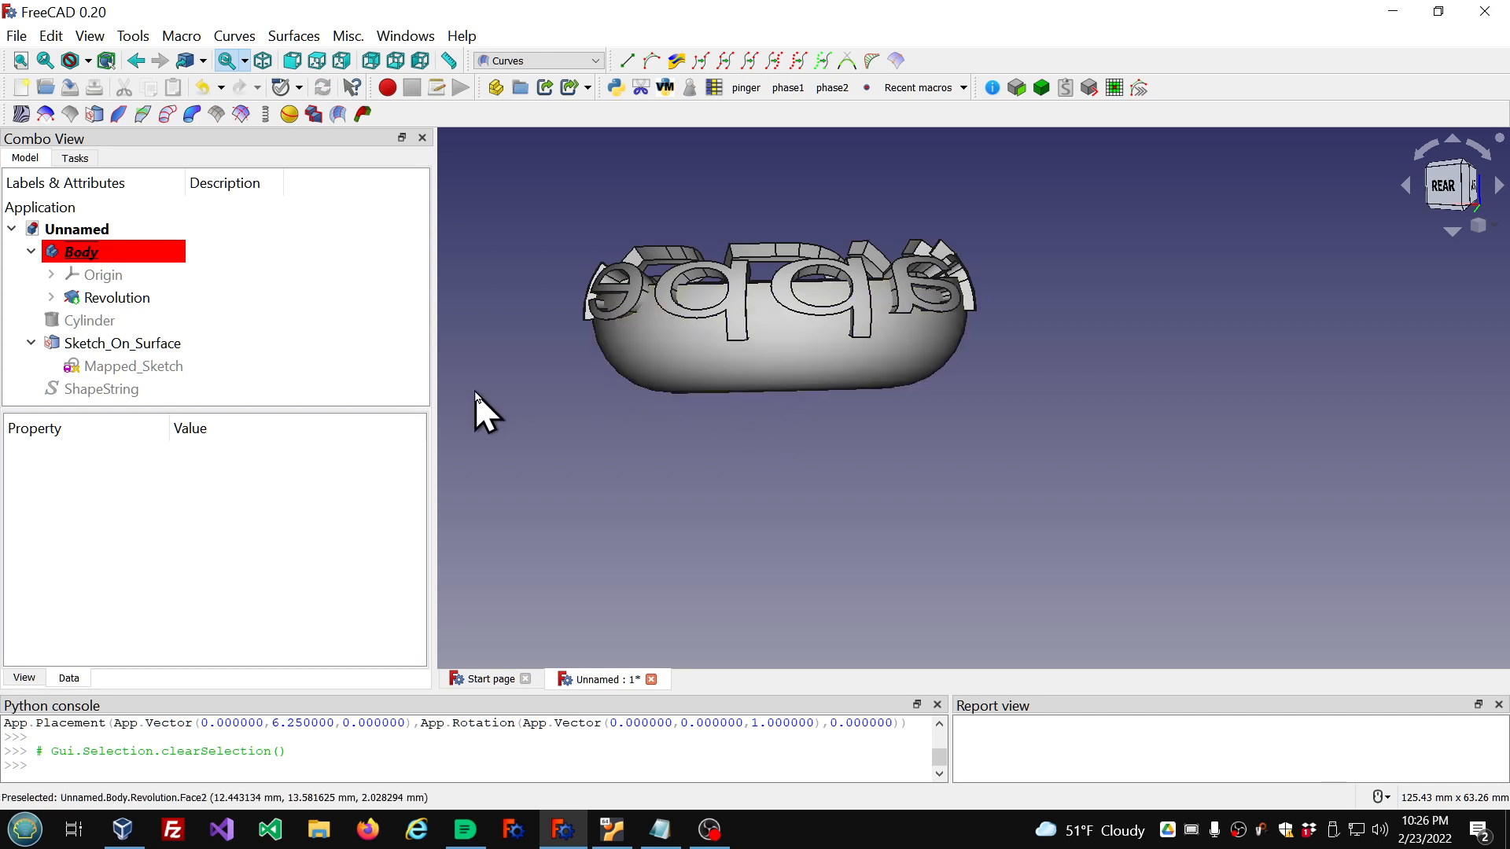
Step: Set the y position in ShapeString's placement to 5.5 mm to shift the text on the bowl
click(179, 351)
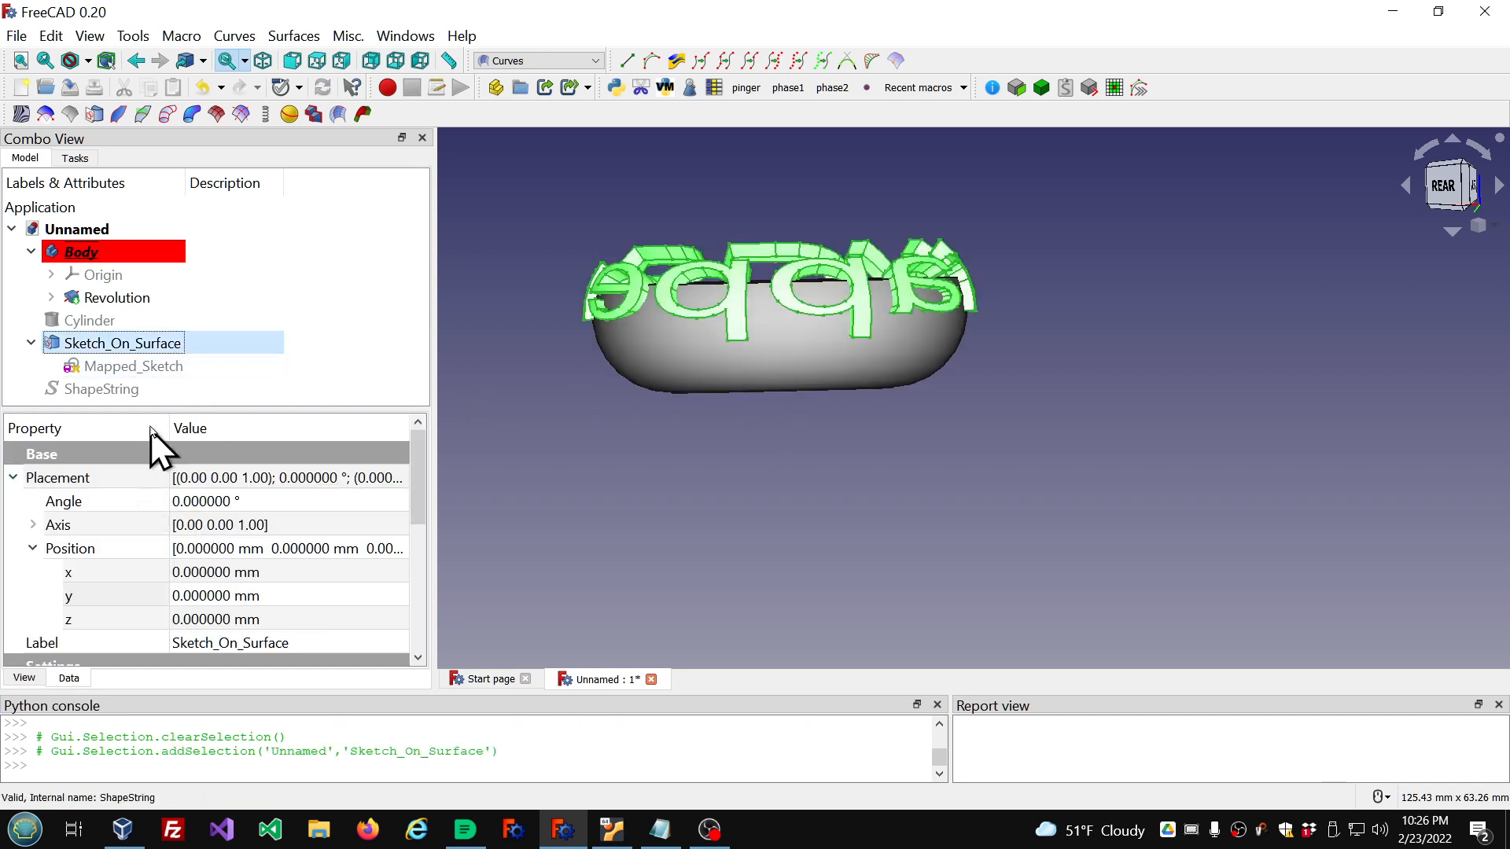
click(139, 393)
scroll(309, 665, down, 1)
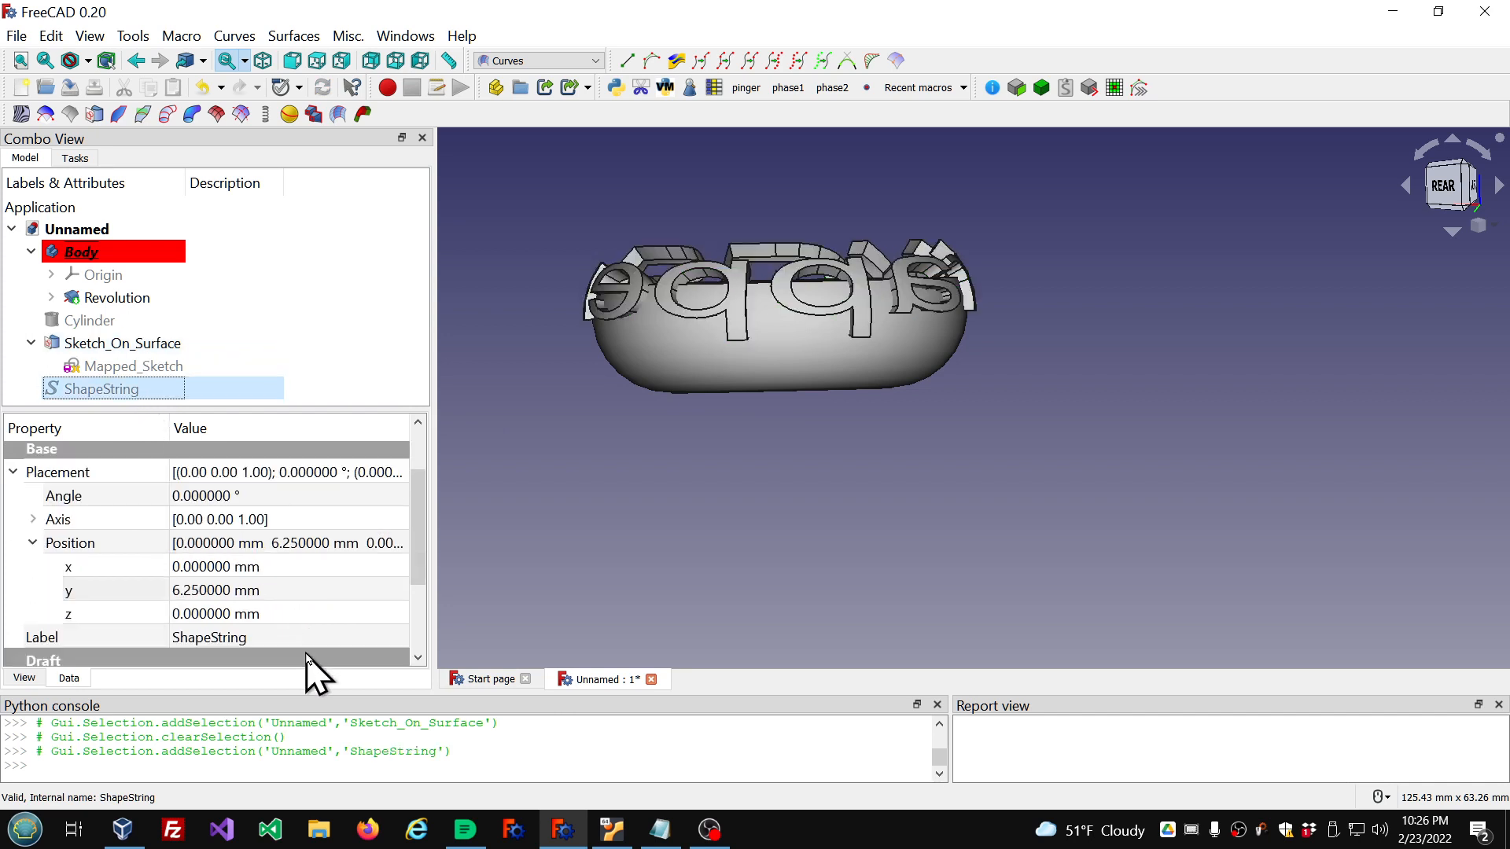
click(288, 594)
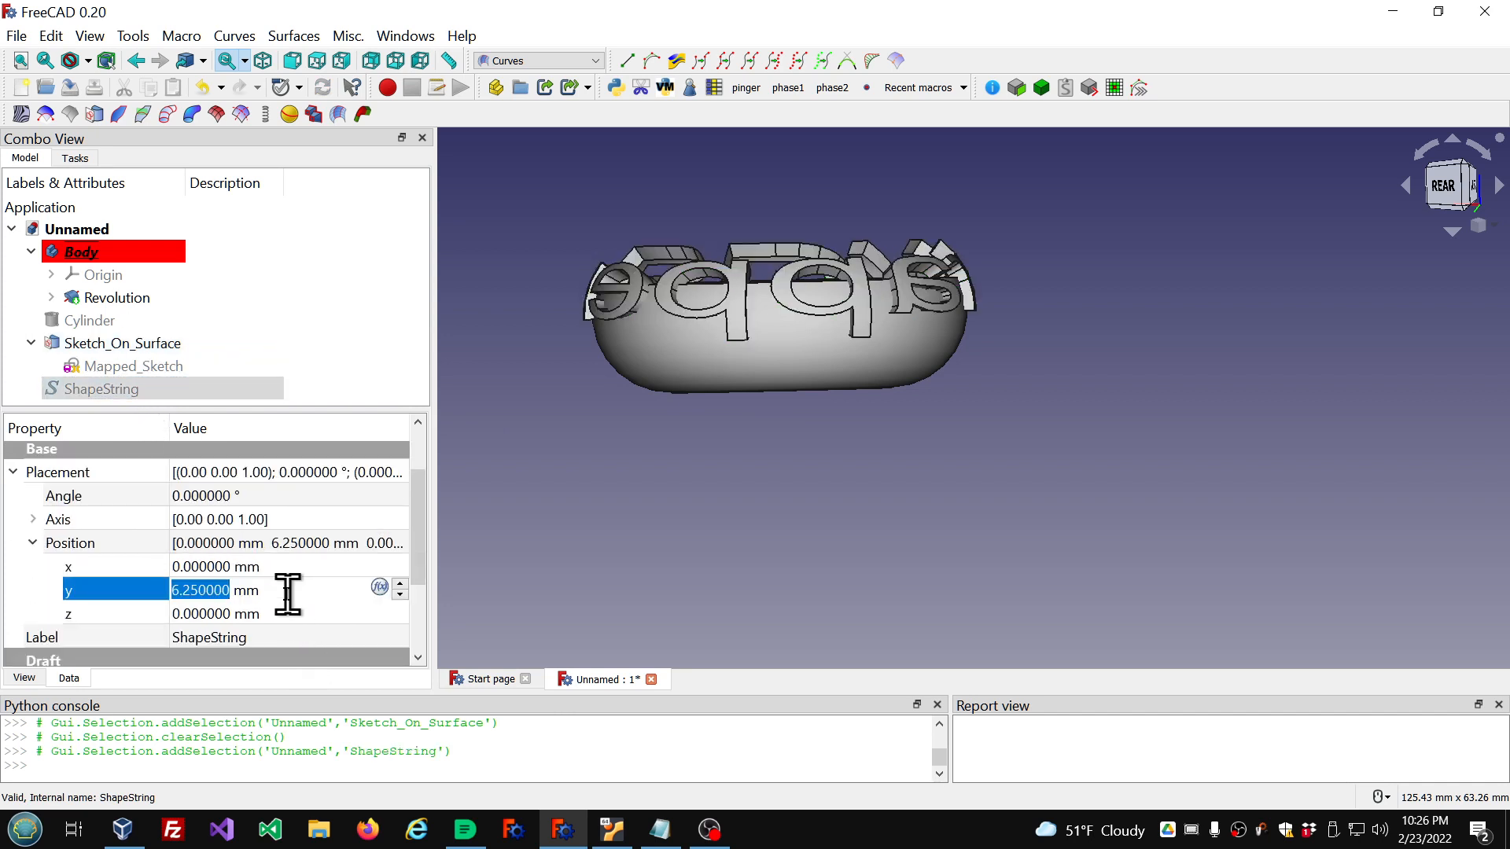
text(5.)
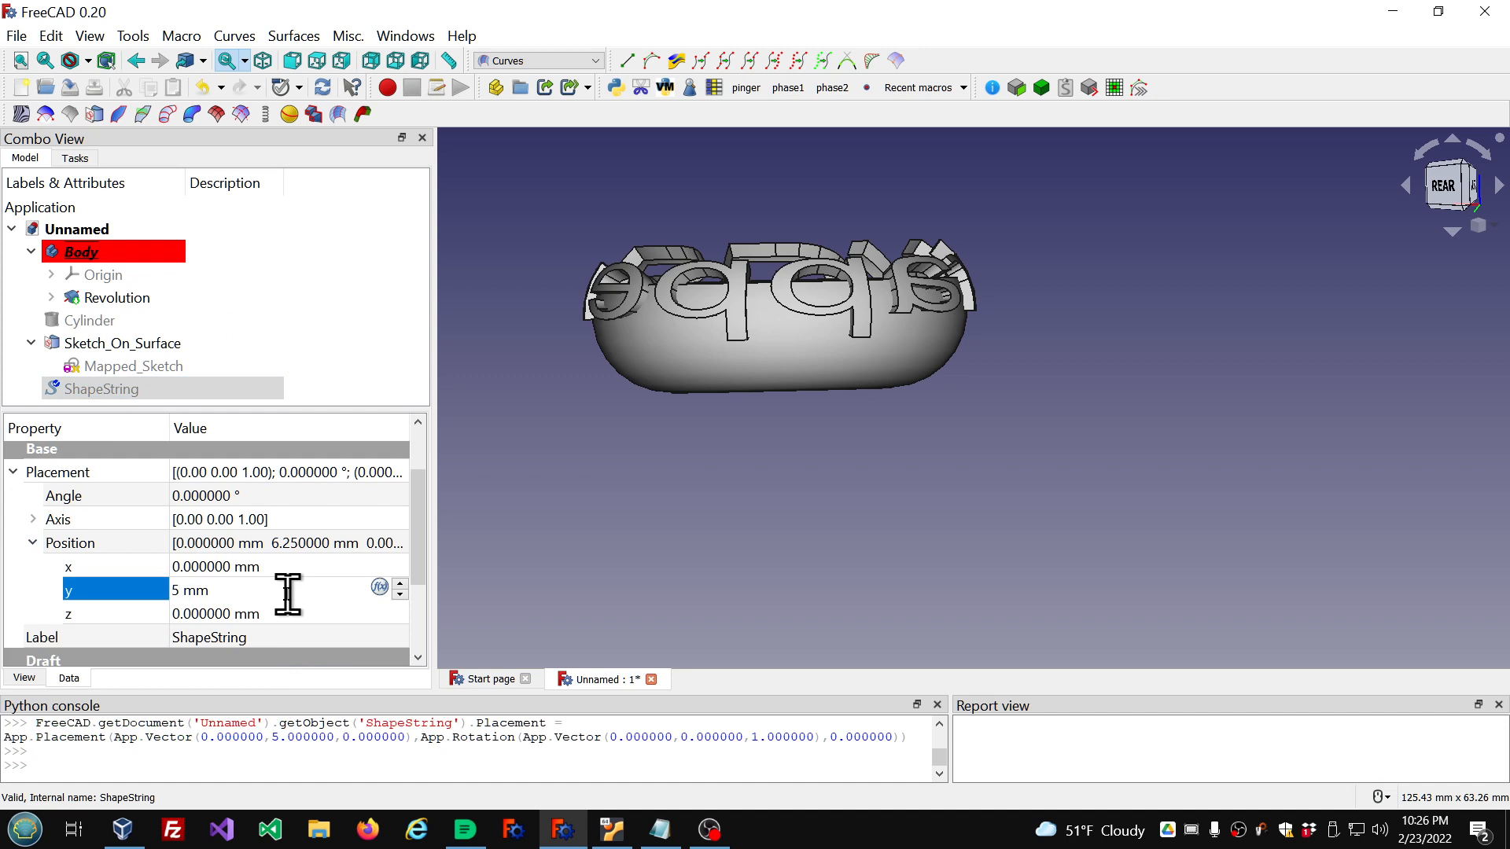
text(5)
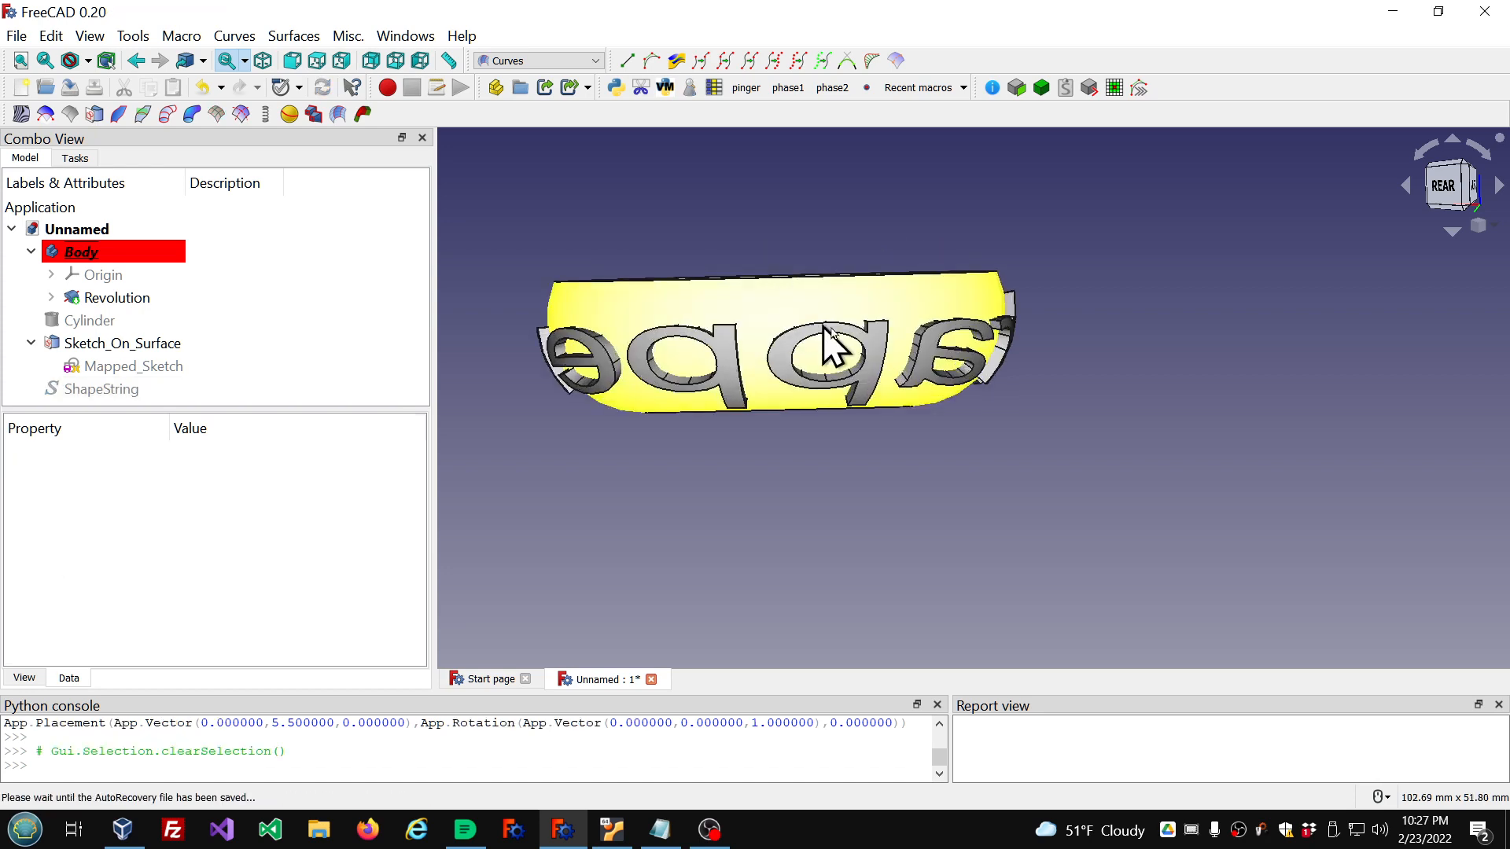
Step: Inspect the mapped letters around the bowl's outer wall and underside for their height and reading direction
middle_drag(823, 347, 664, 377)
middle_drag(1140, 330, 1244, 351)
middle_drag(800, 354, 1014, 268)
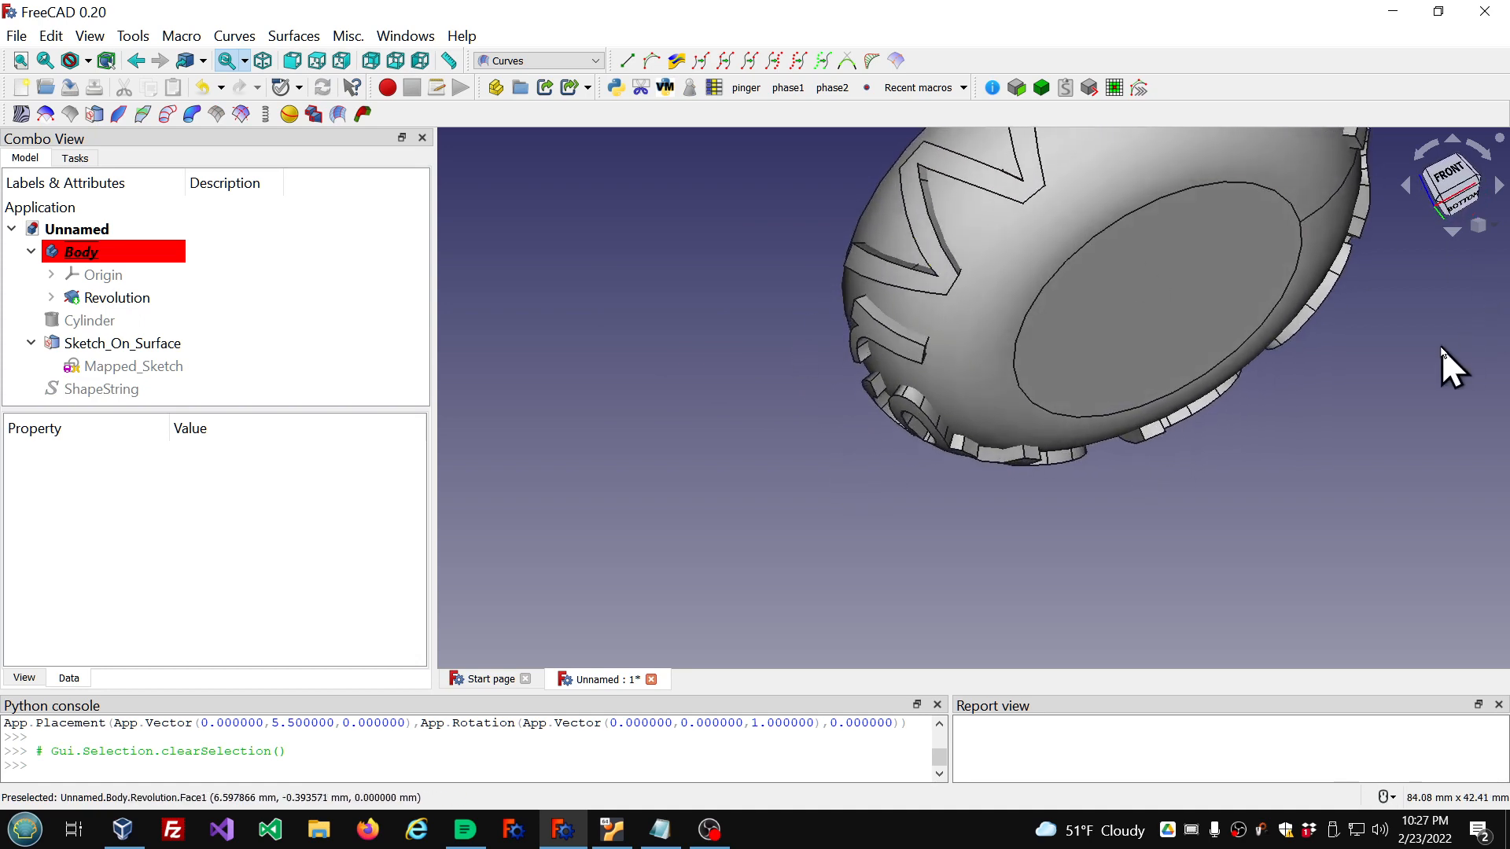
middle_drag(1442, 347, 1166, 386)
scroll(967, 374, down, 5)
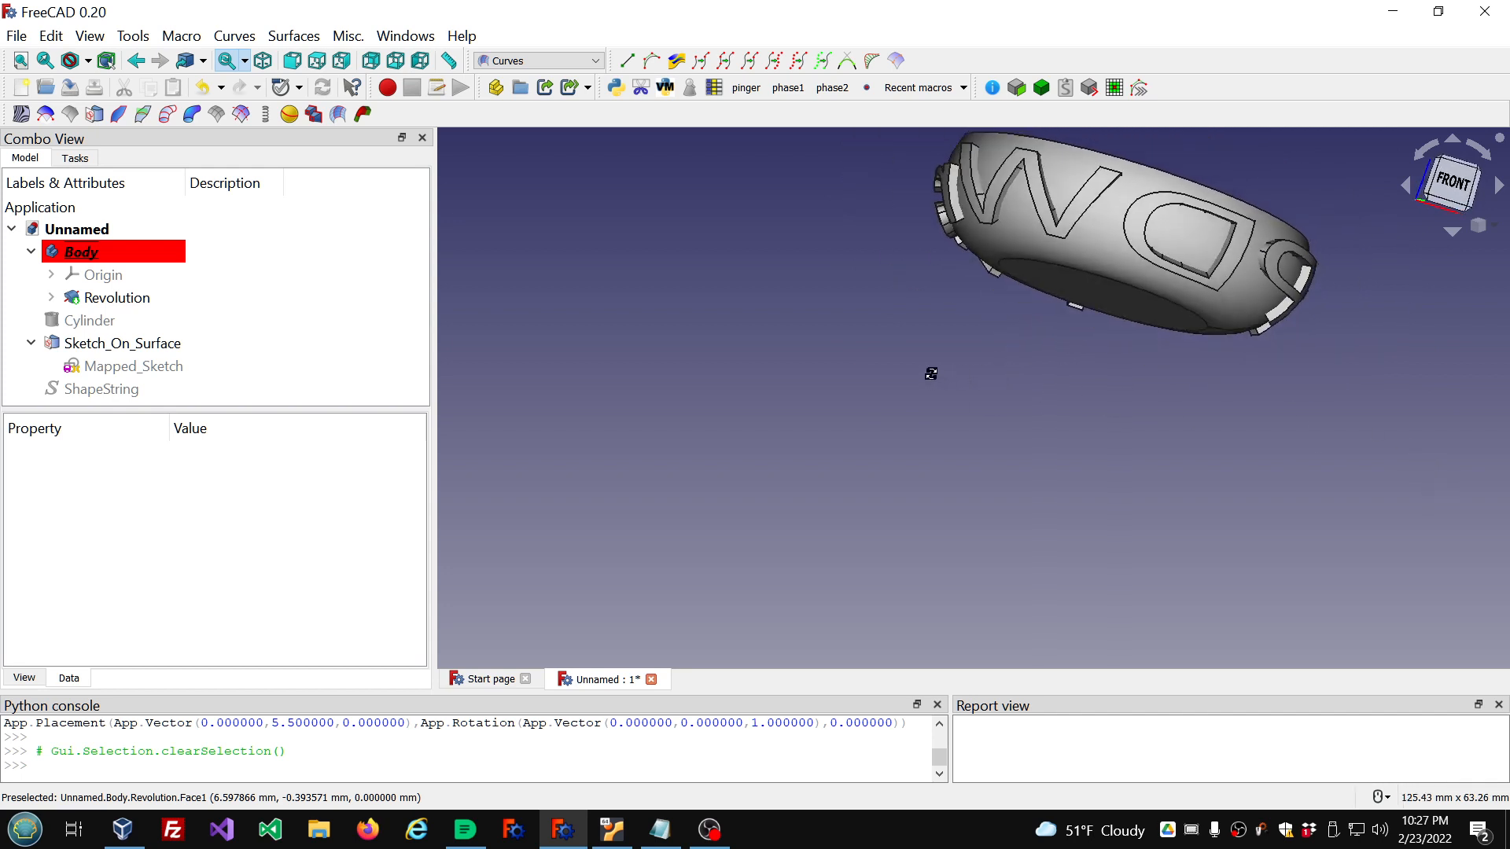
scroll(1147, 201, up, 3)
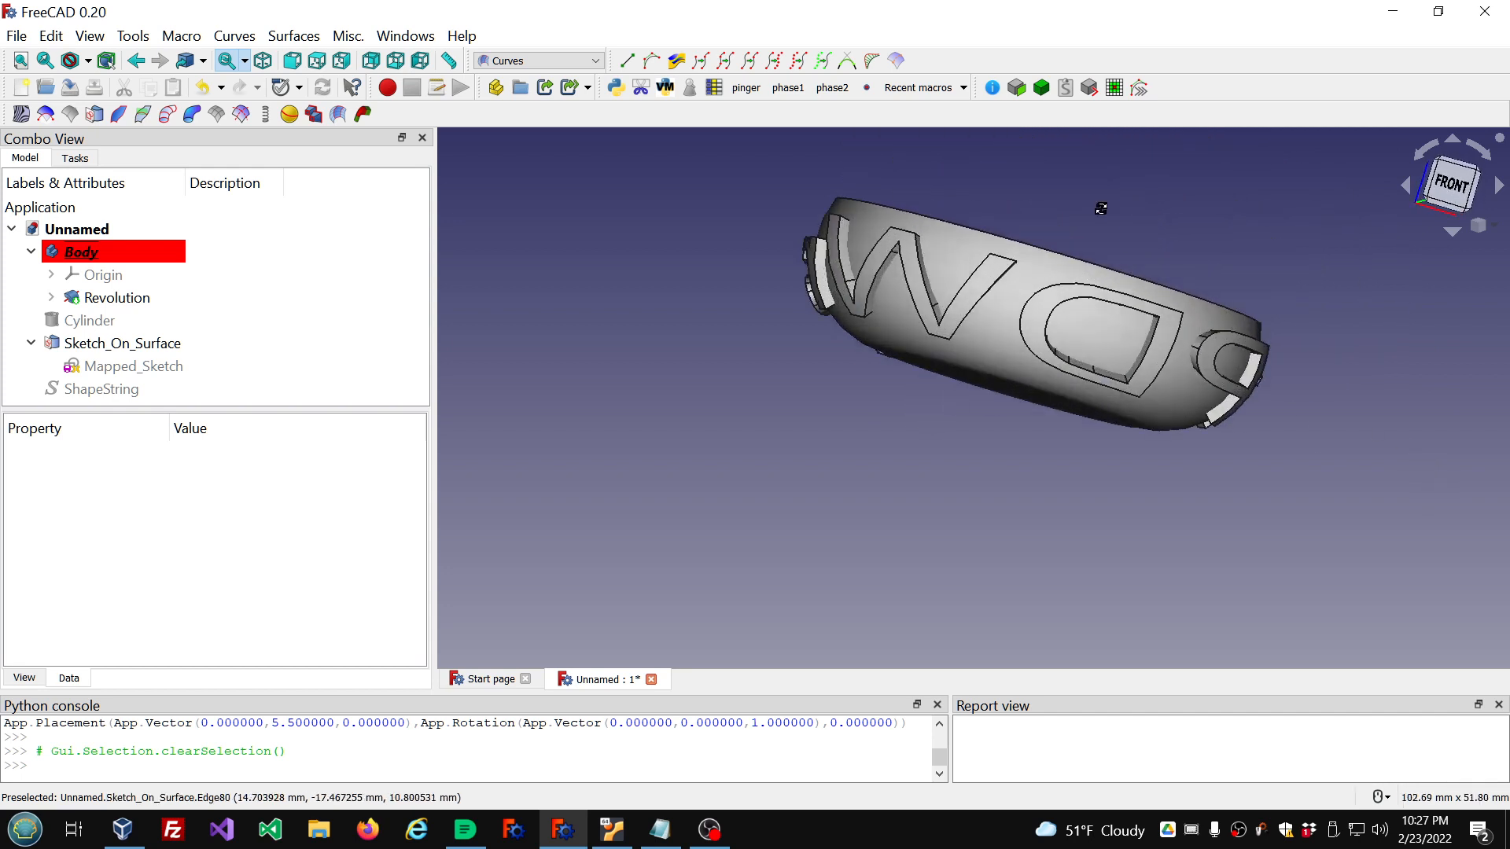
middle_drag(1098, 209, 1061, 231)
Step: Try reversing the V direction of Sketch_On_Surface by setting Reverse V to true, and check the letters on the bowl
click(186, 346)
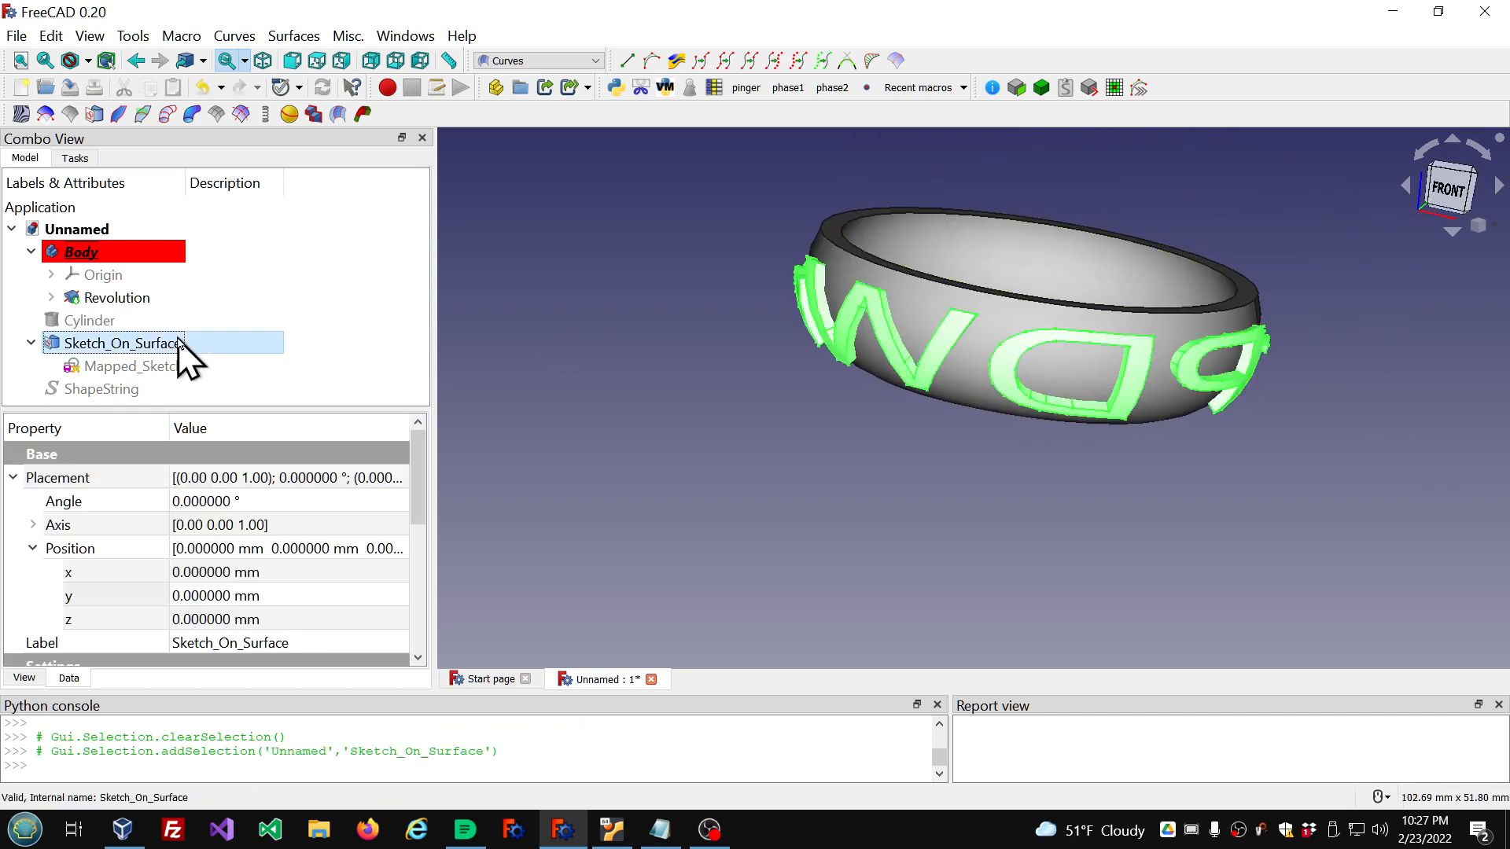
click(16, 478)
scroll(344, 606, down, 1)
scroll(345, 605, down, 2)
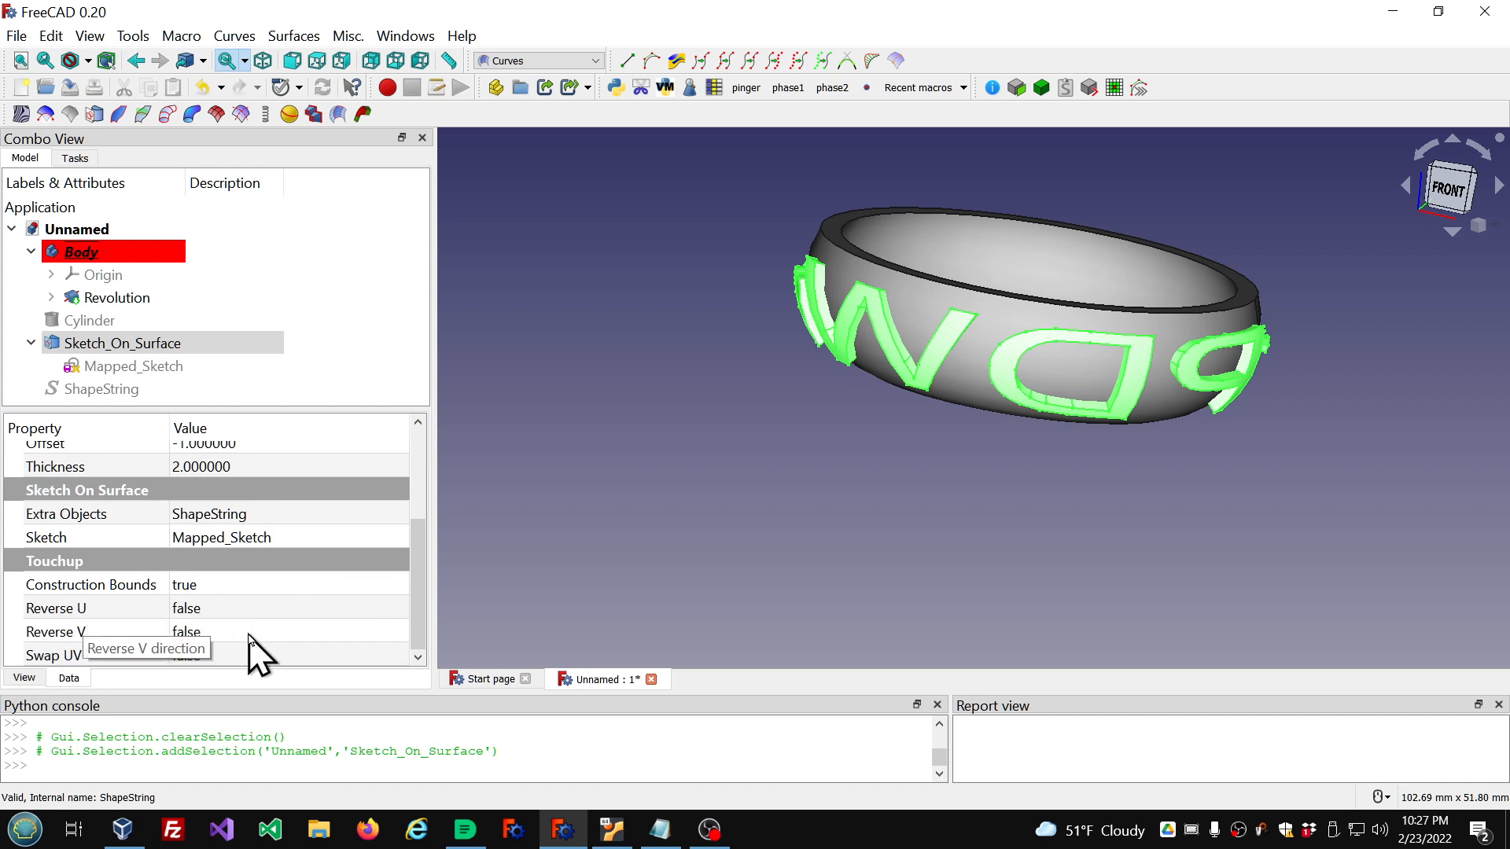
click(347, 634)
scroll(347, 633, down, 1)
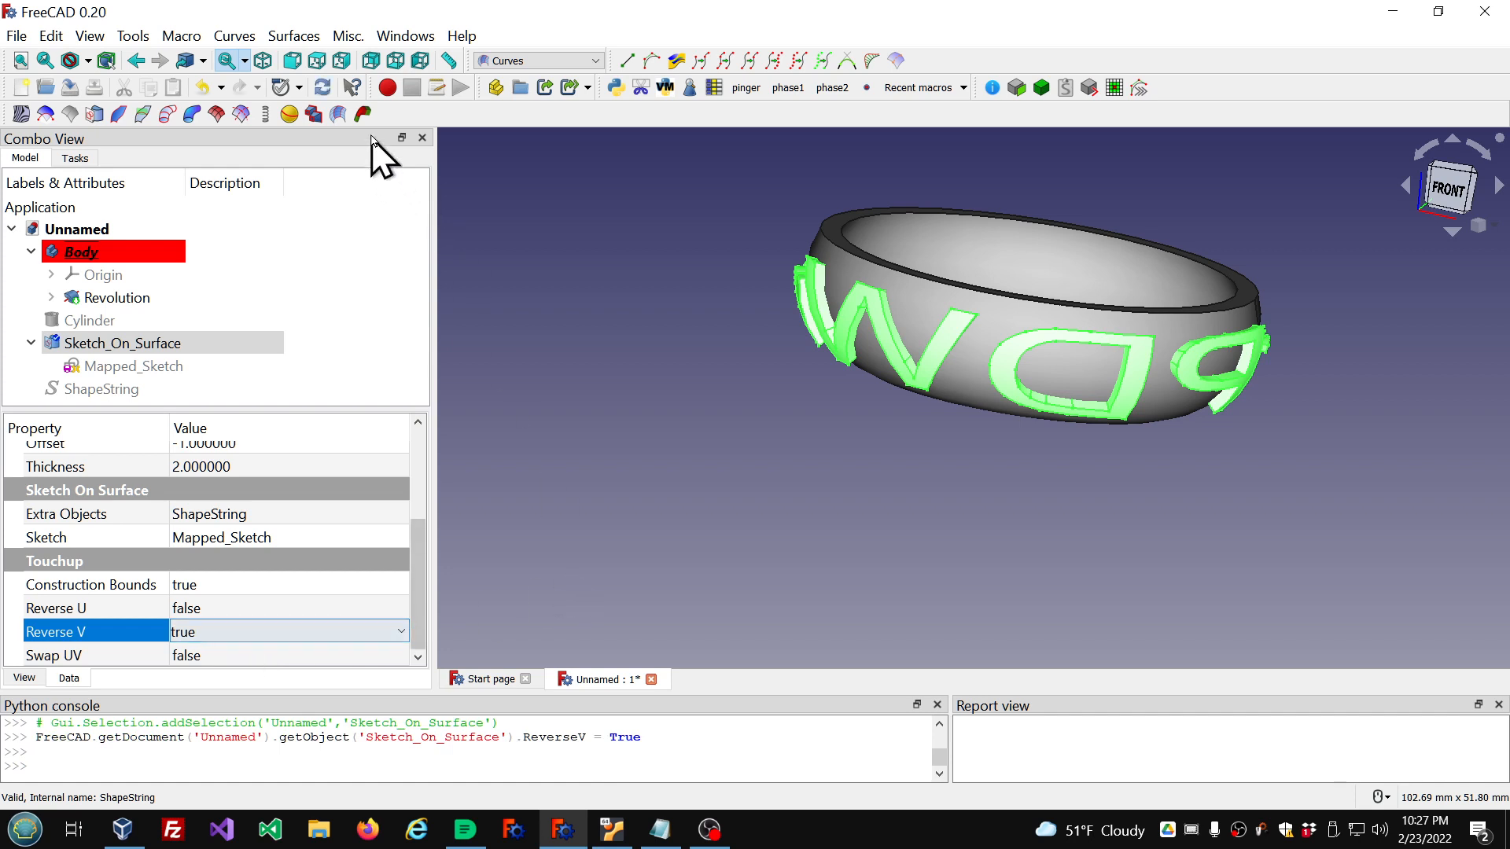
click(458, 234)
middle_drag(1016, 461, 1034, 388)
Step: Set Reverse V of Sketch_On_Surface back to false and set Reverse U to true
click(216, 348)
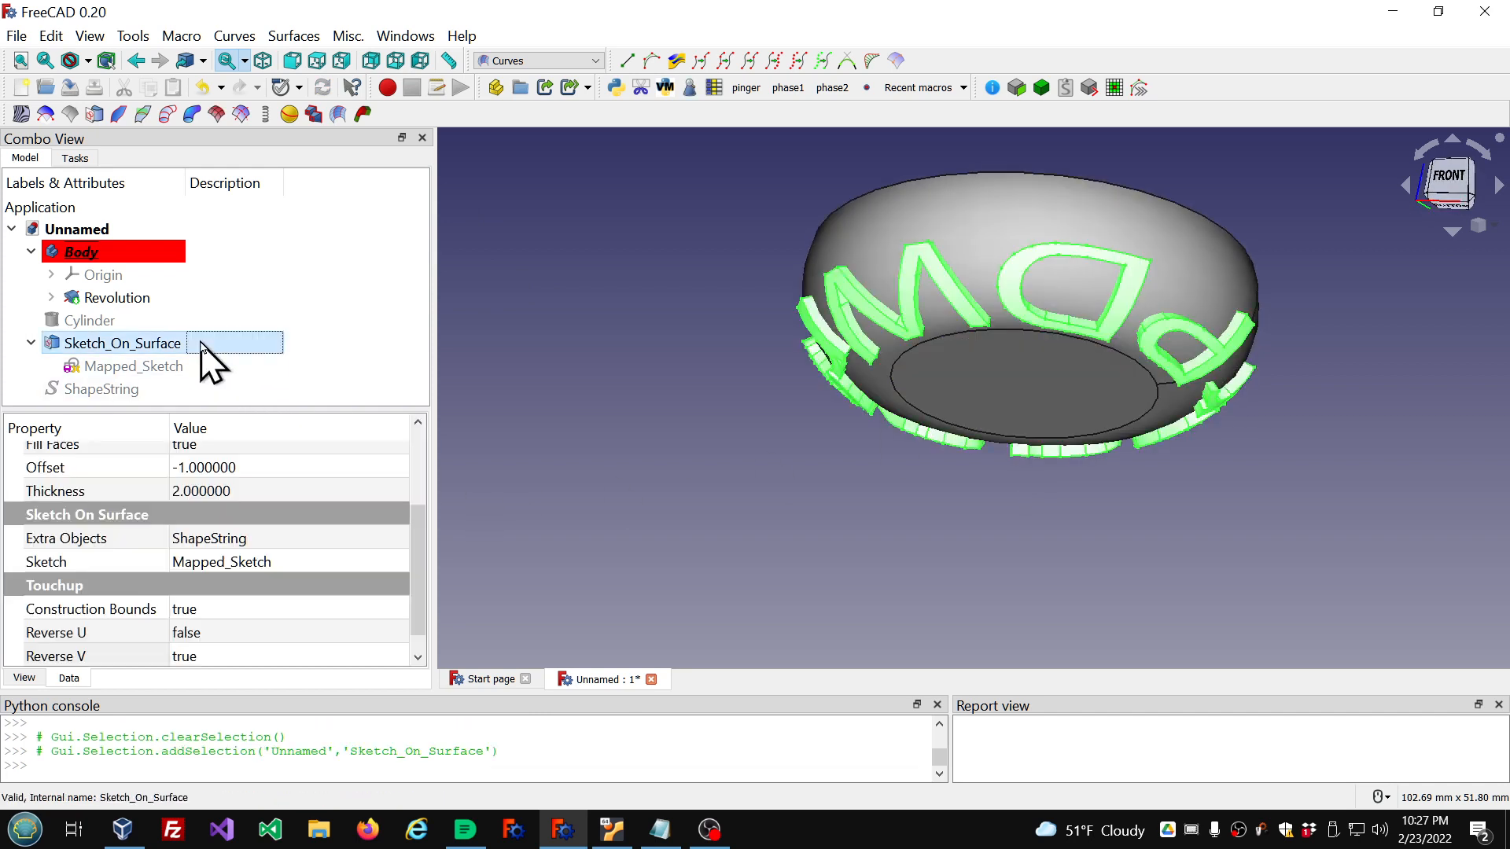
click(319, 655)
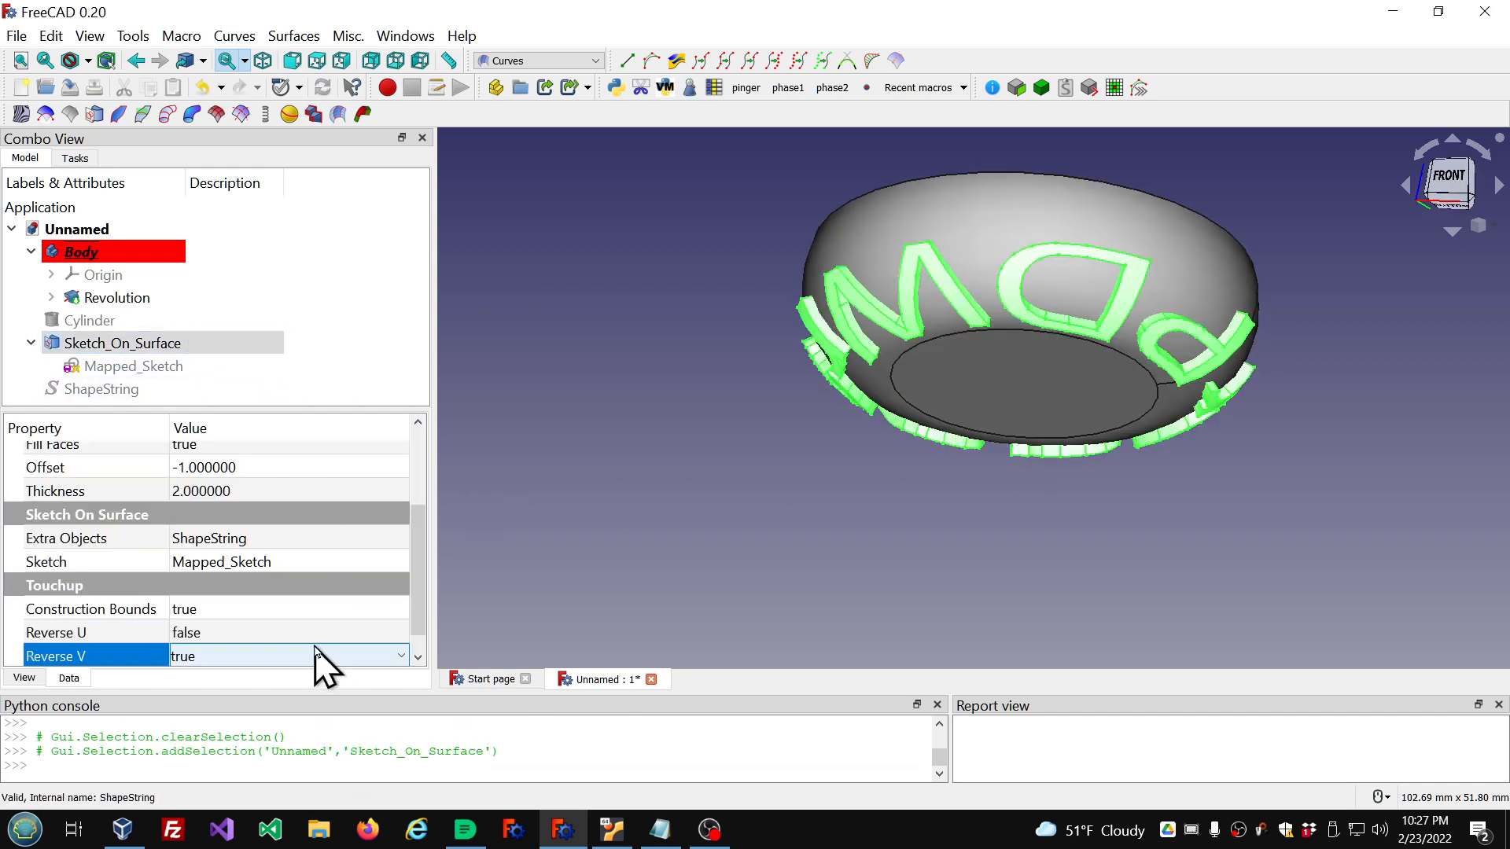
scroll(311, 665, up, 1)
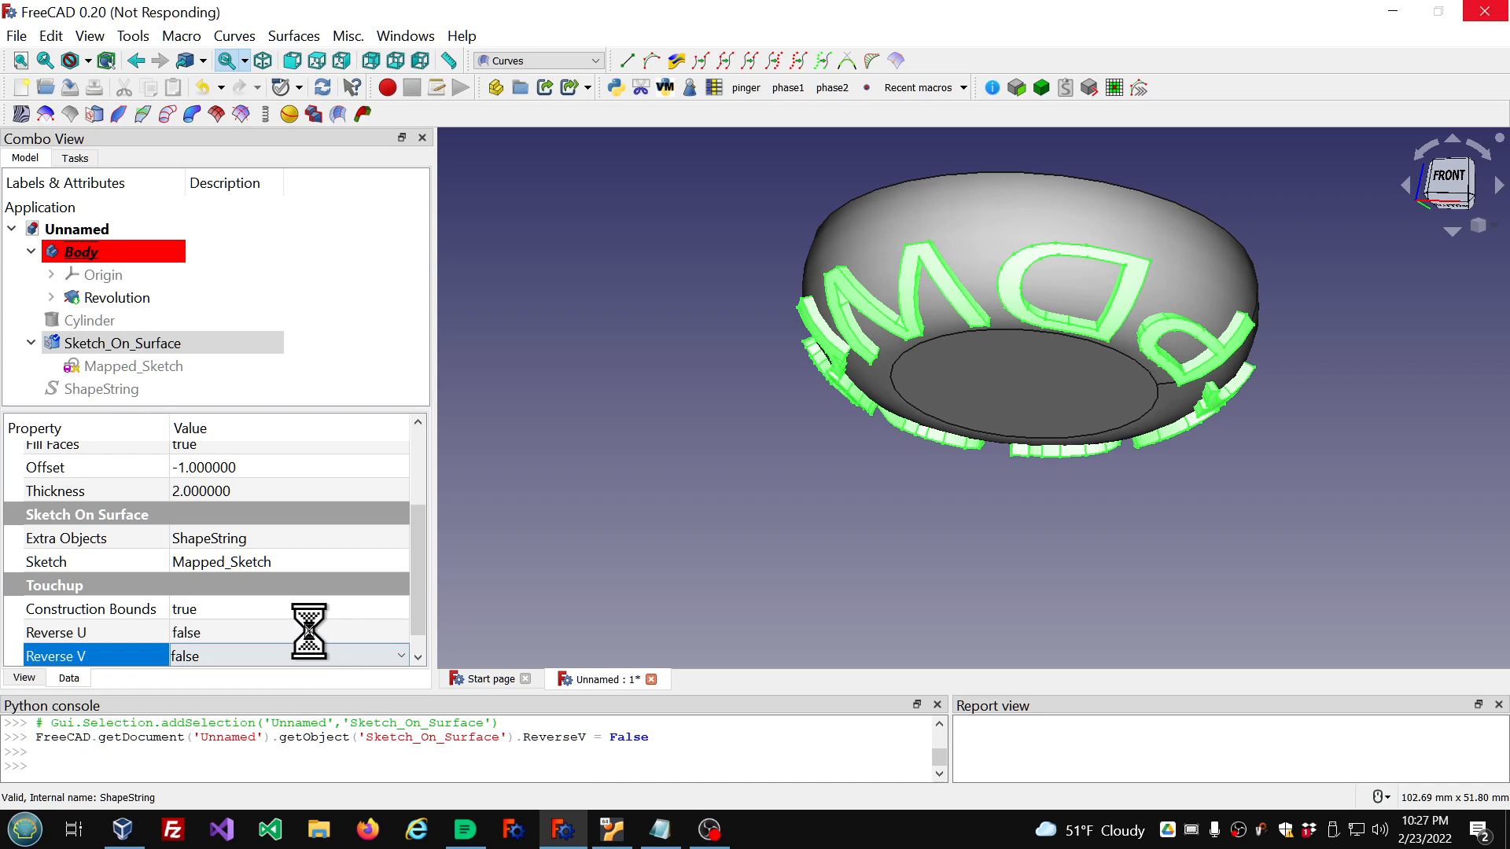
click(310, 633)
click(310, 633)
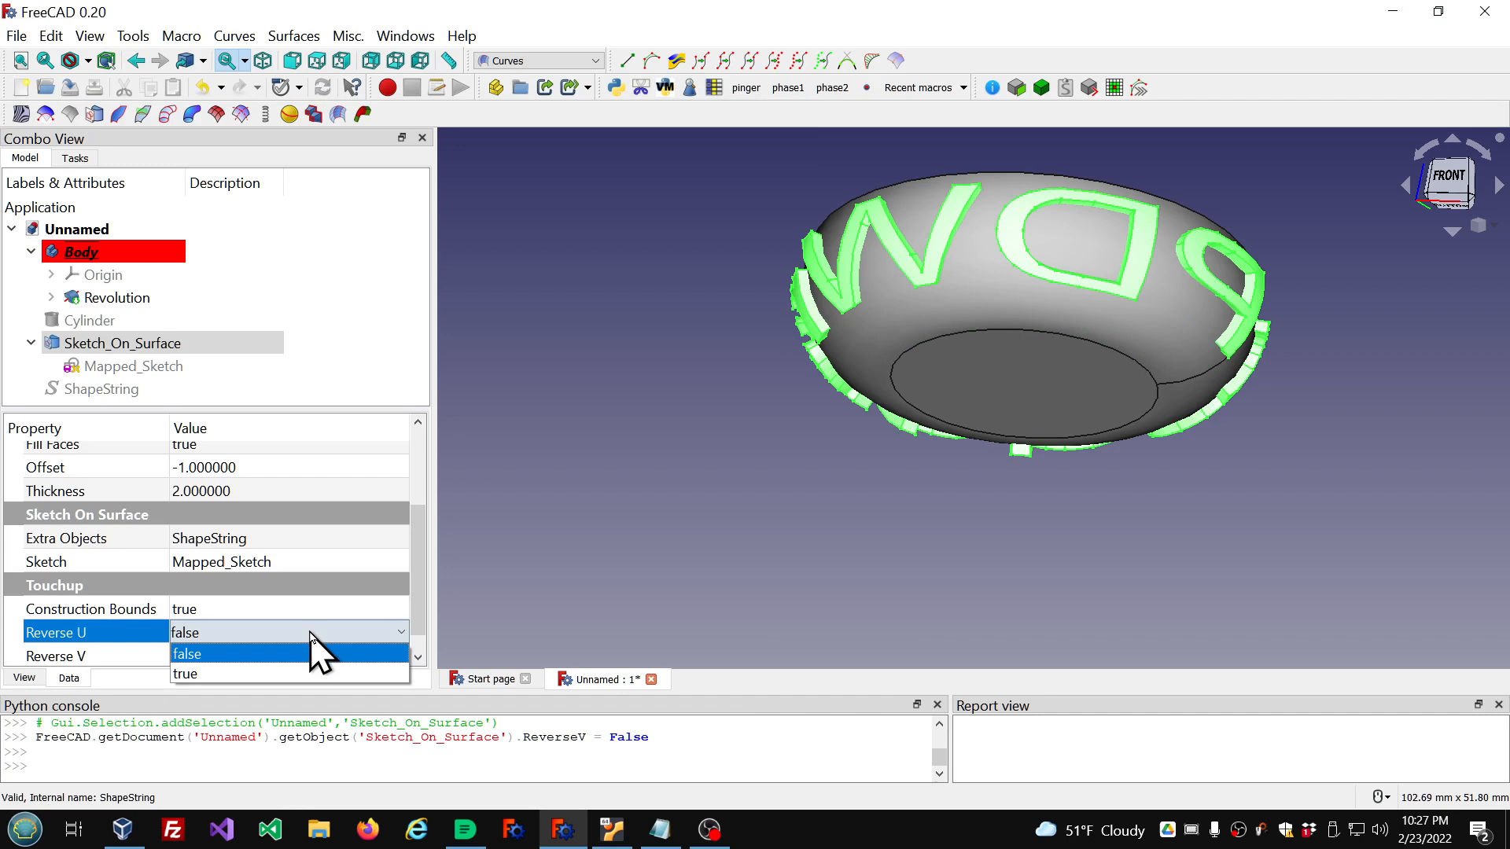
click(293, 675)
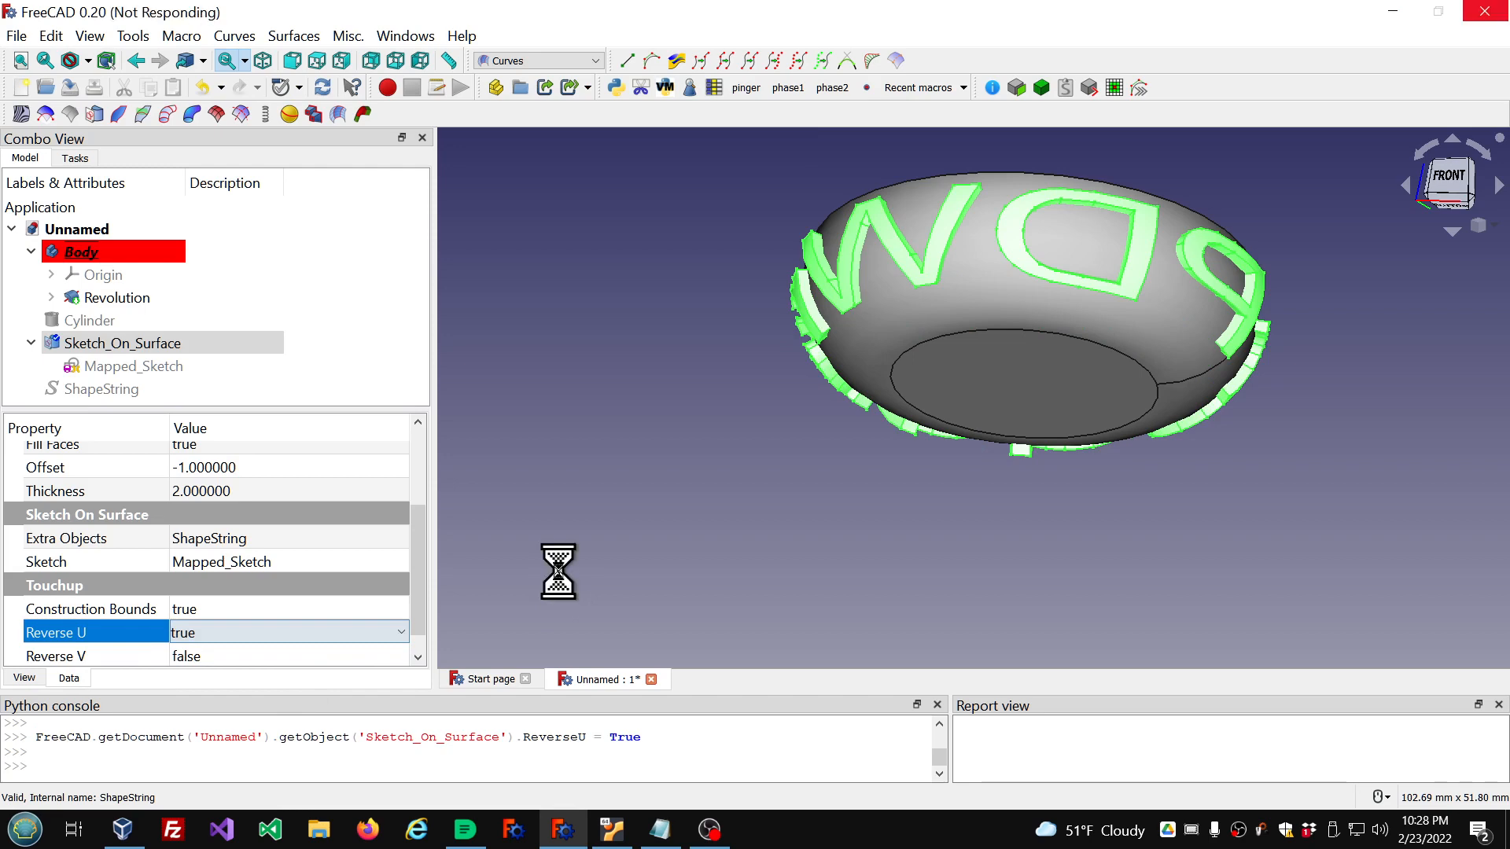
click(951, 582)
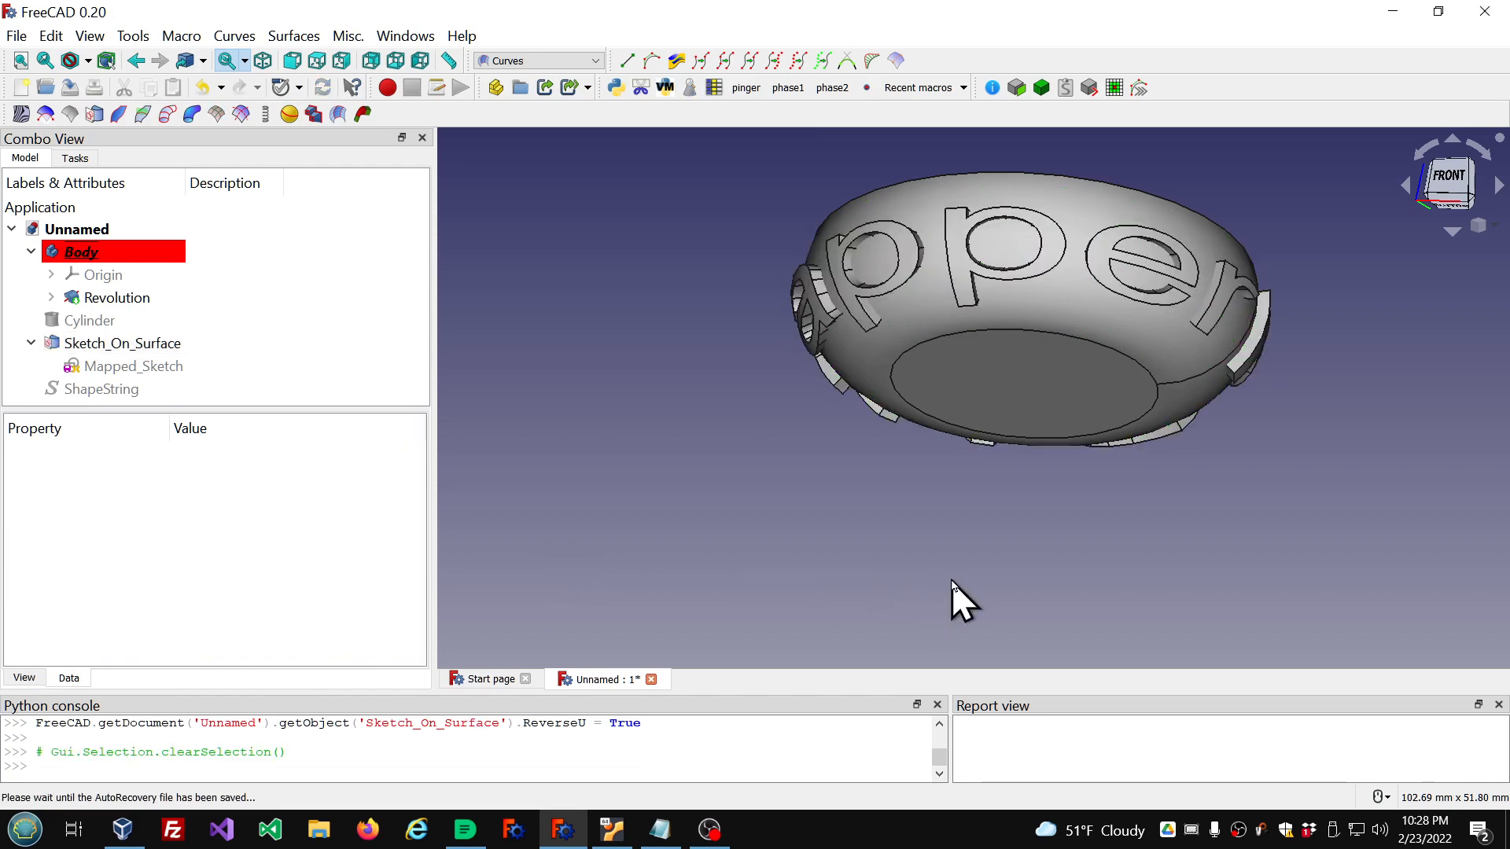
Step: Check the letters' reading direction around the bowl and the spacing between the end and start of the word
middle_drag(859, 354, 630, 479)
middle_drag(792, 346, 654, 419)
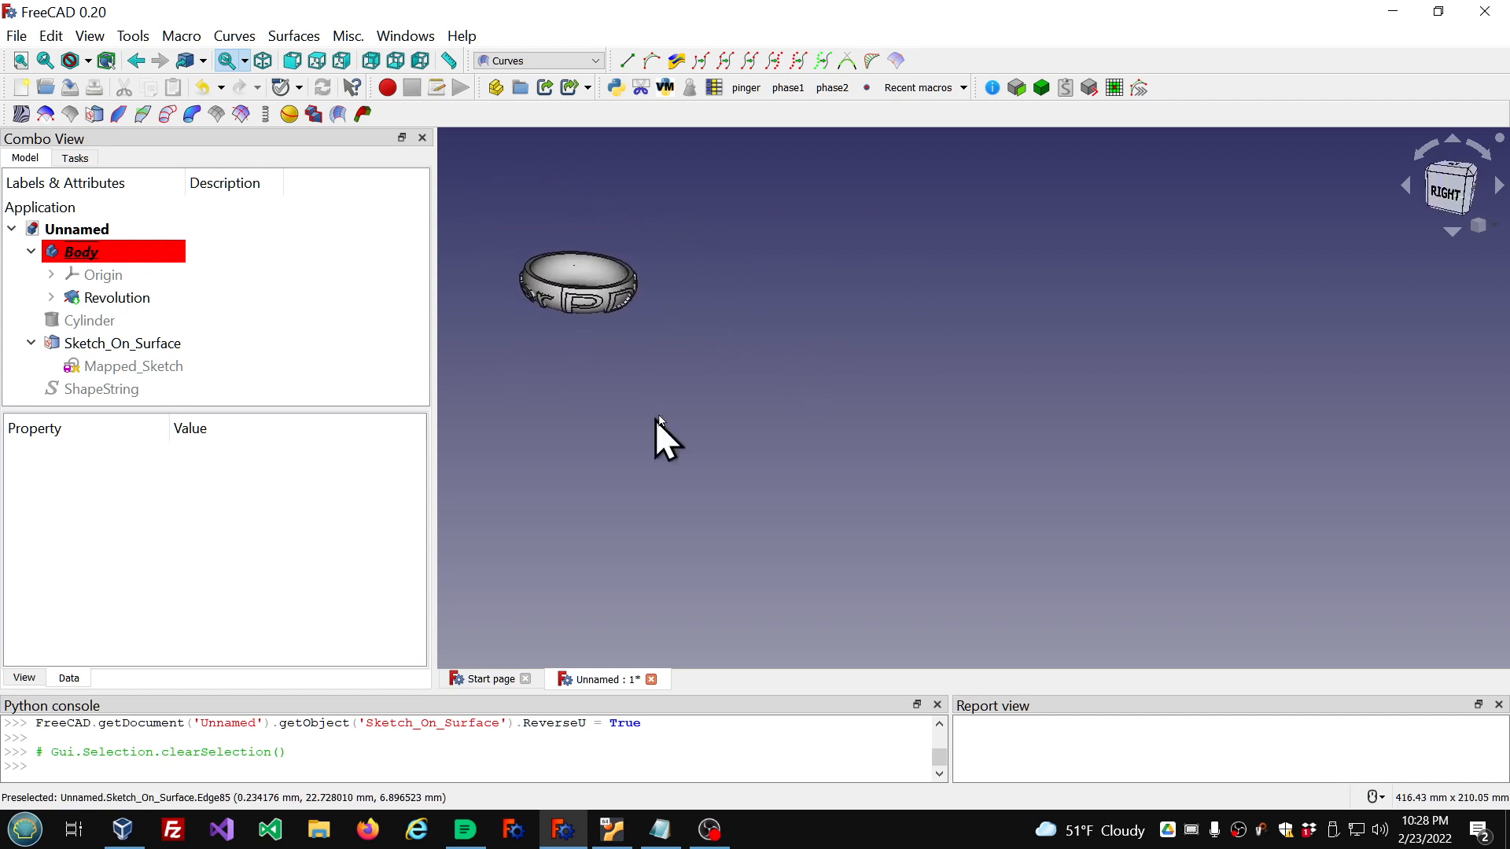
scroll(562, 302, up, 3)
scroll(682, 296, up, 3)
scroll(681, 295, down, 3)
scroll(569, 242, up, 3)
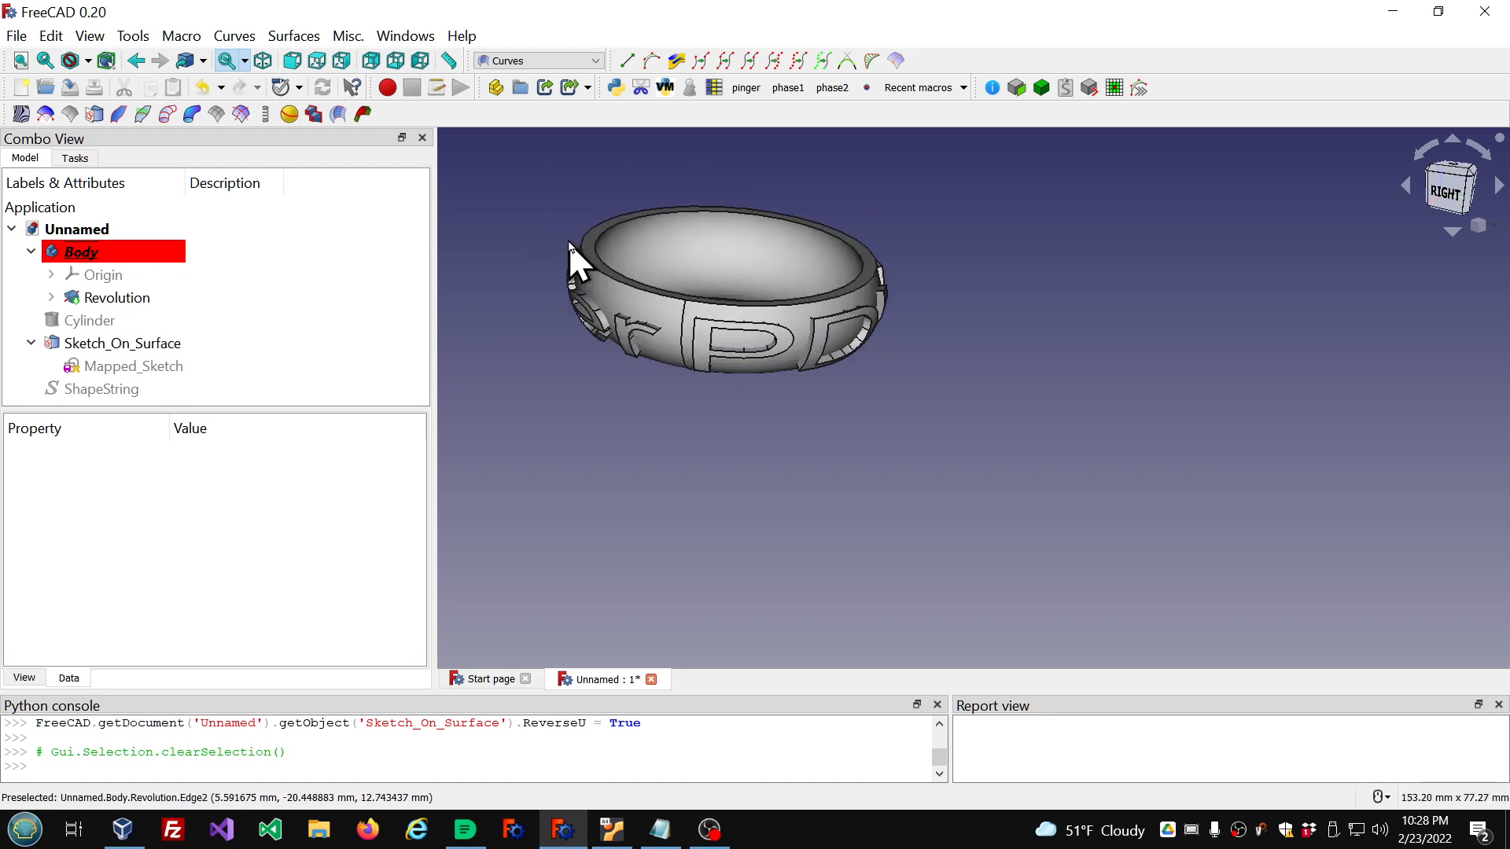
Step: Open Mapped_Sketch for editing and apply the section view to expose its boundary lines inside the bowl
double_click(148, 365)
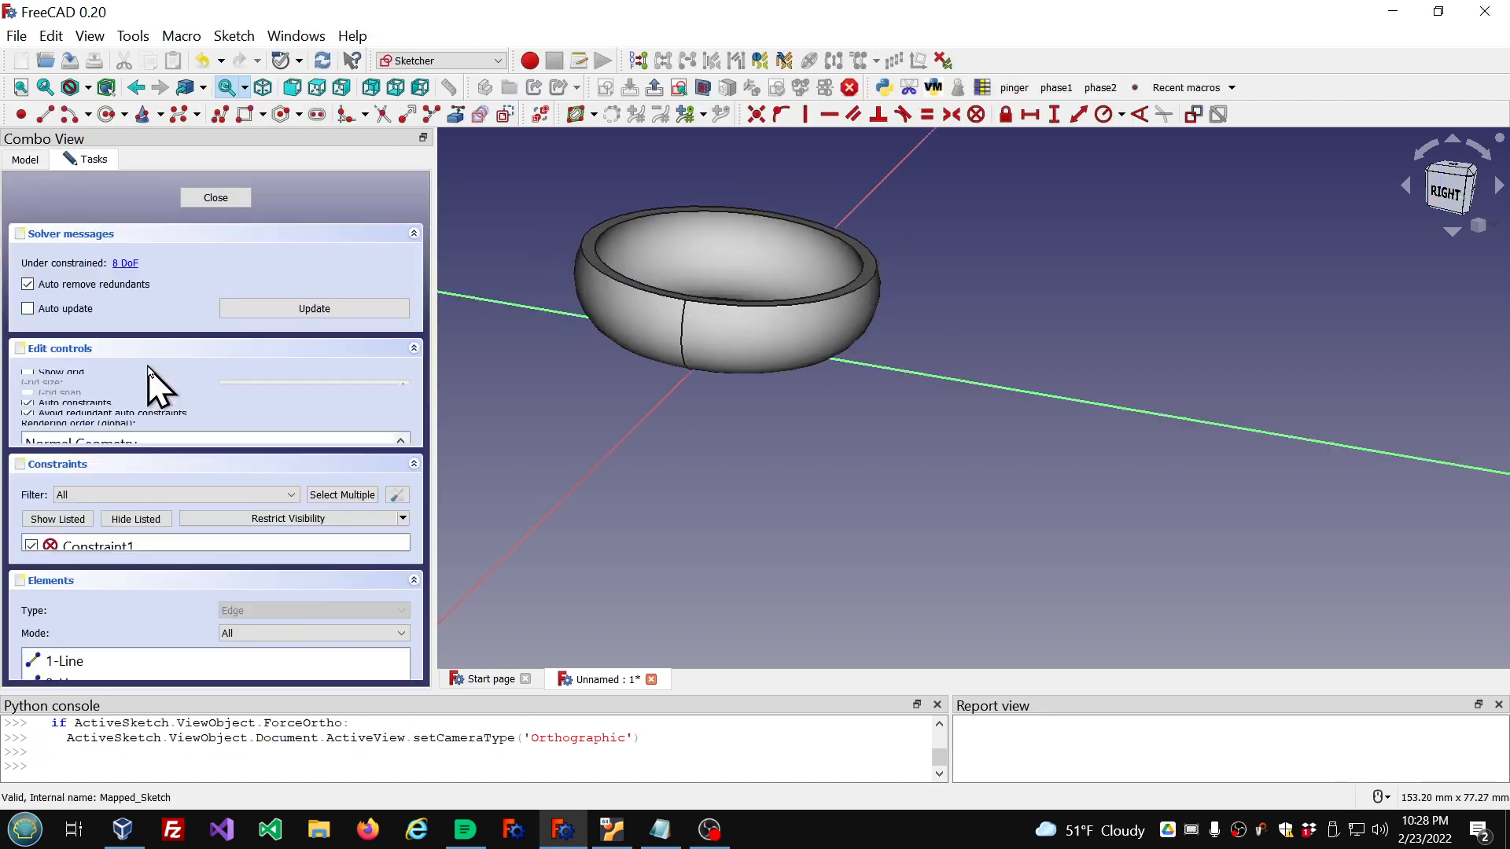
scroll(810, 383, down, 5)
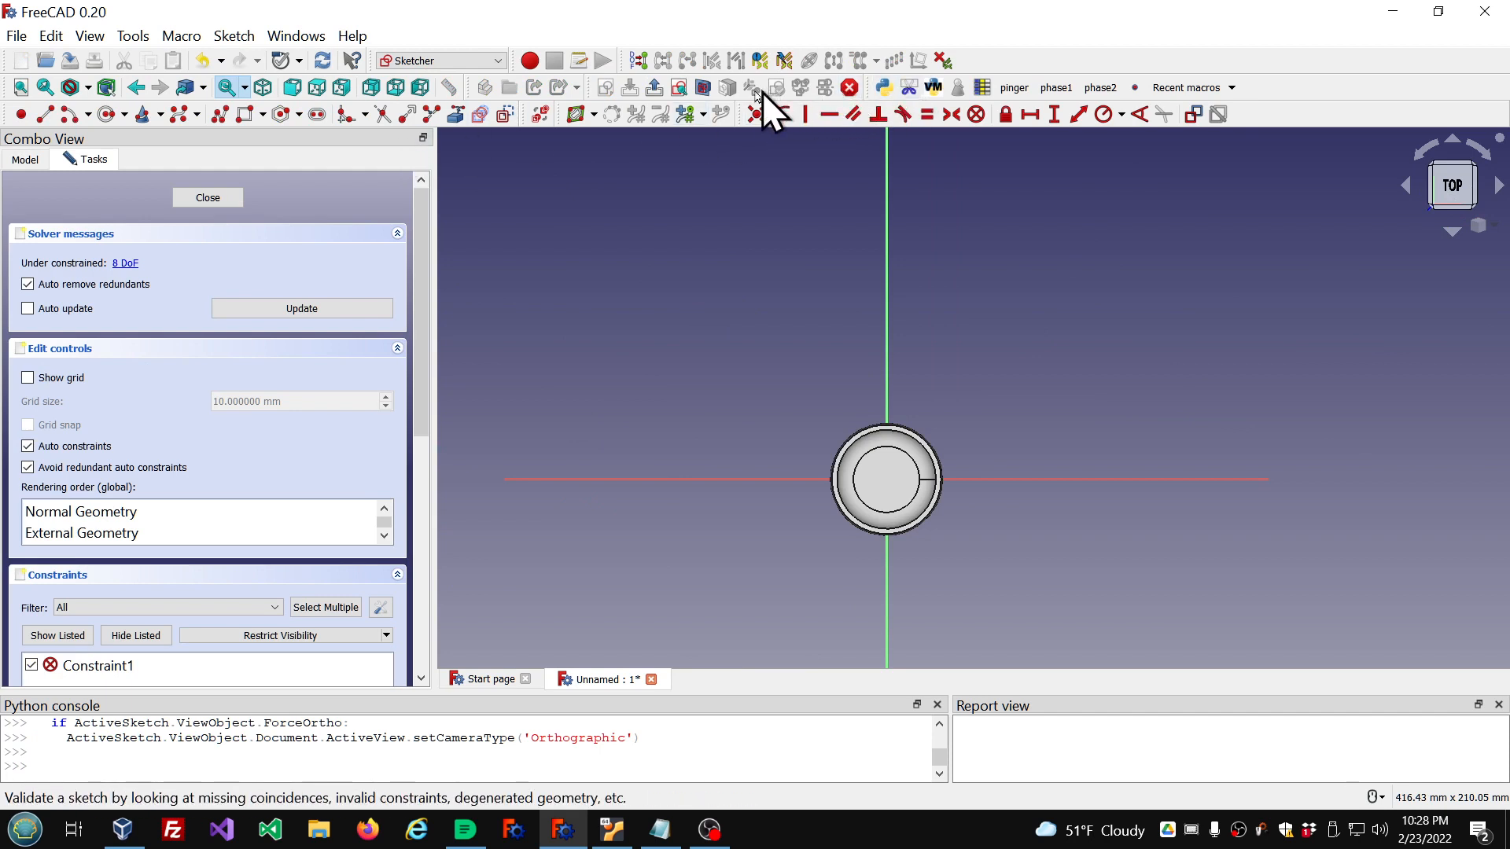
click(699, 88)
scroll(940, 499, up, 1)
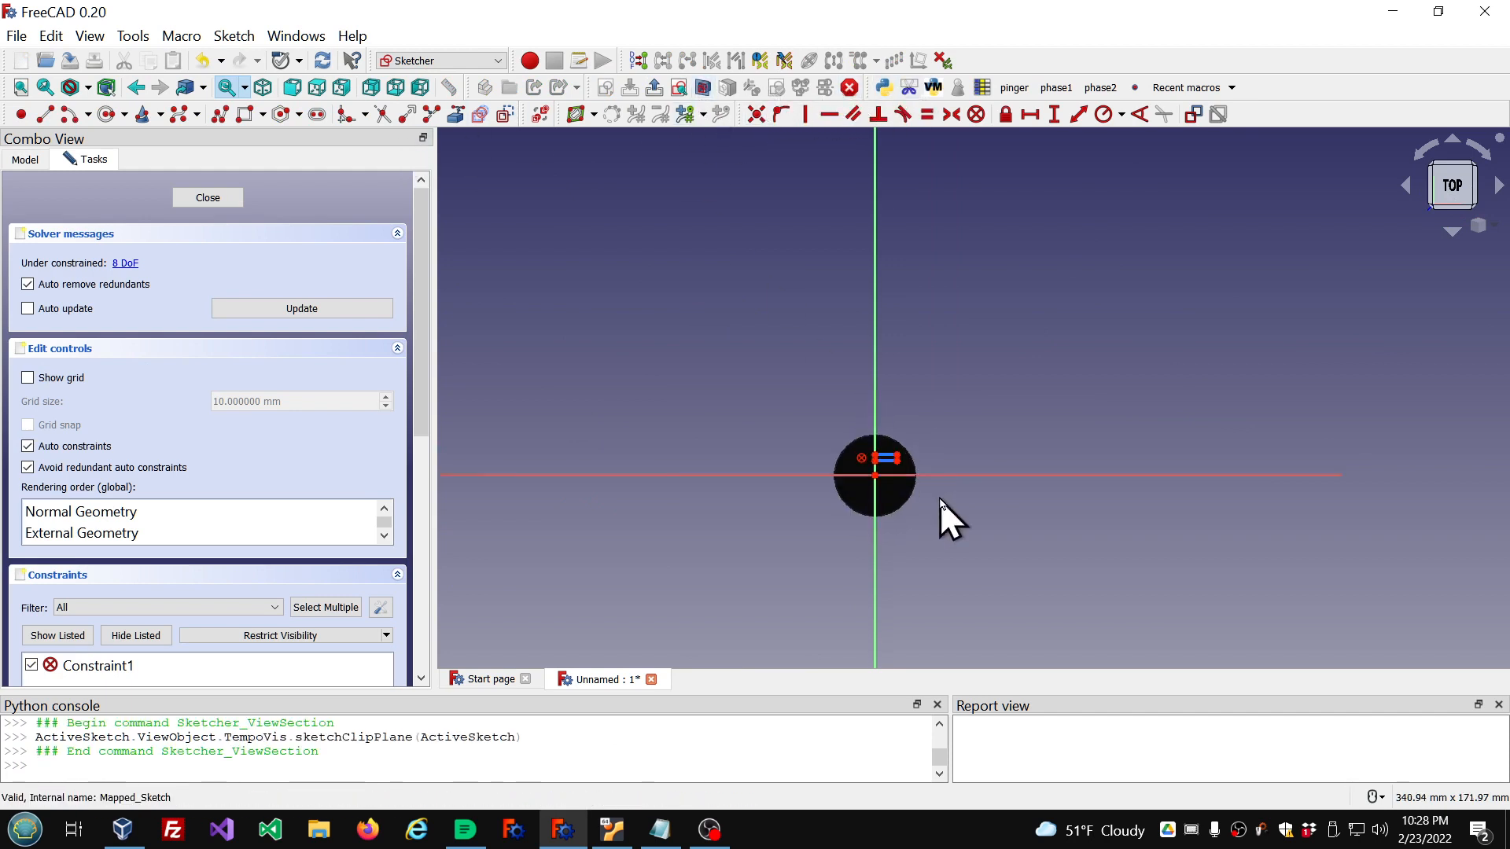
scroll(818, 428, up, 15)
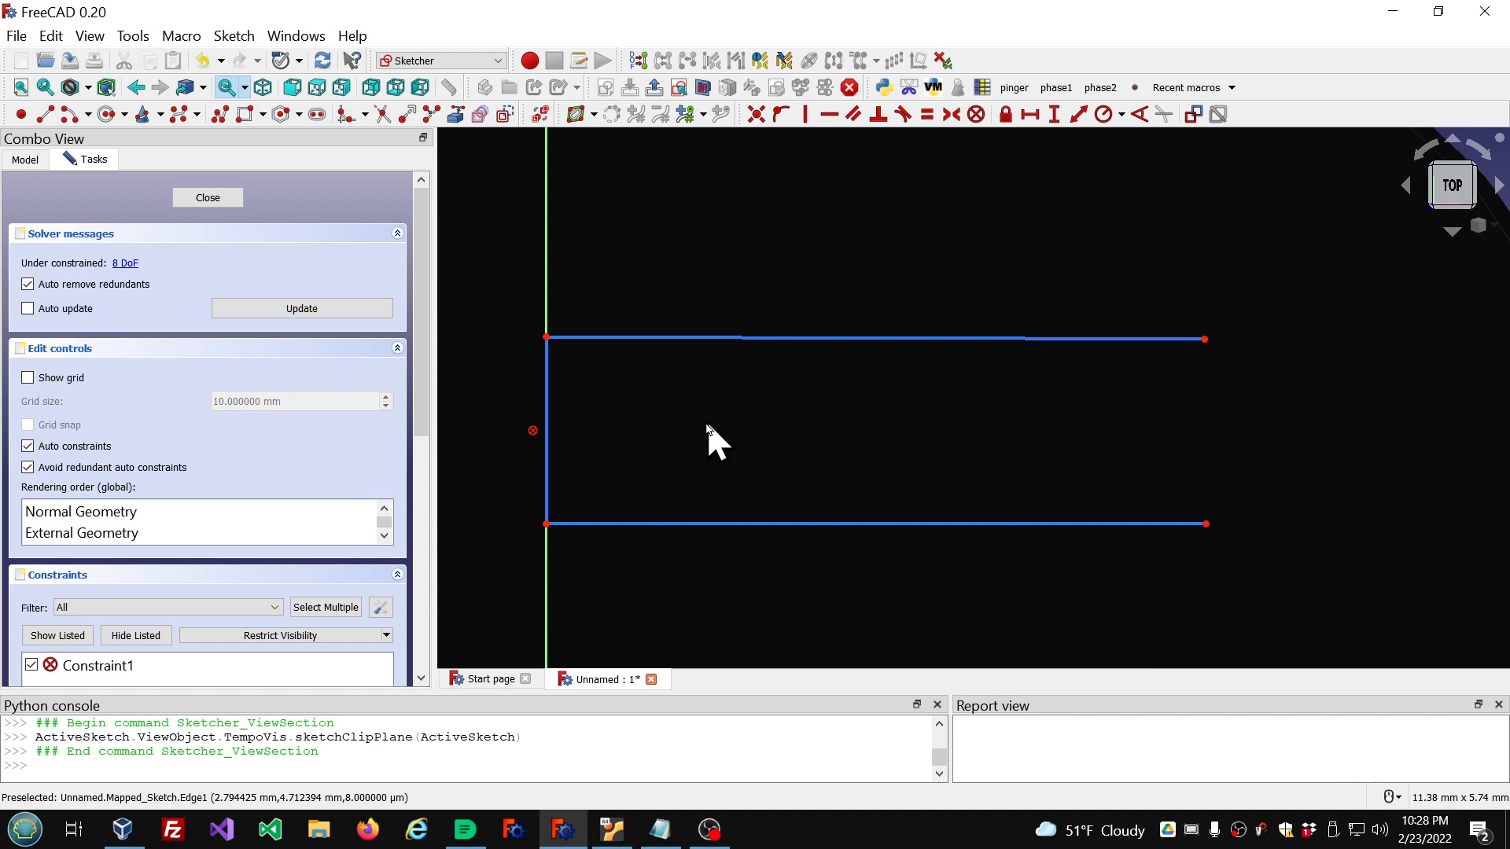
Step: Show the ShapeString alongside Mapped_Sketch's boundary lines while the sketch is open
click(25, 159)
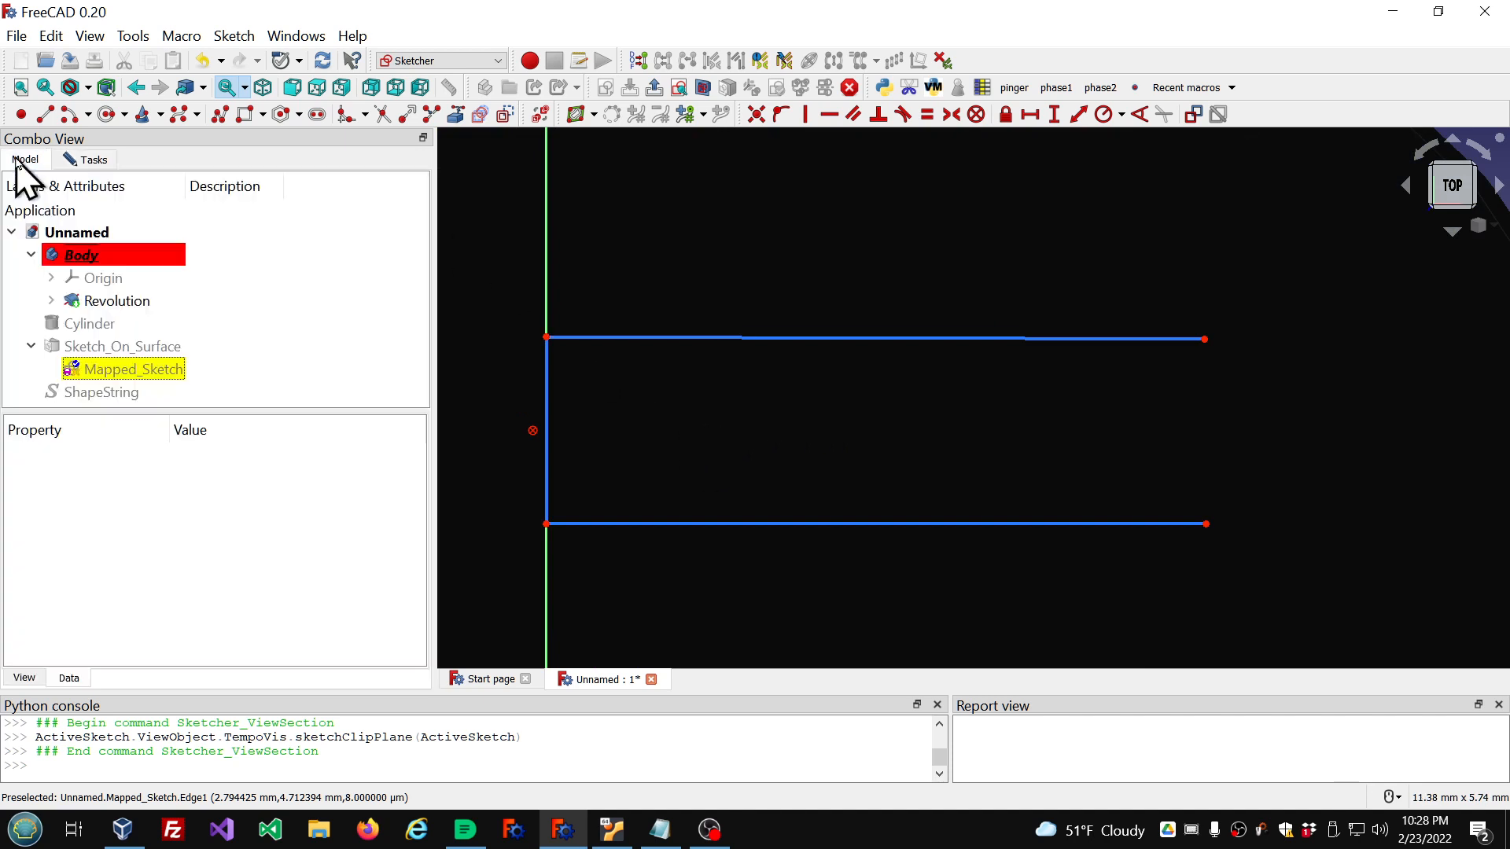
click(108, 392)
key(space)
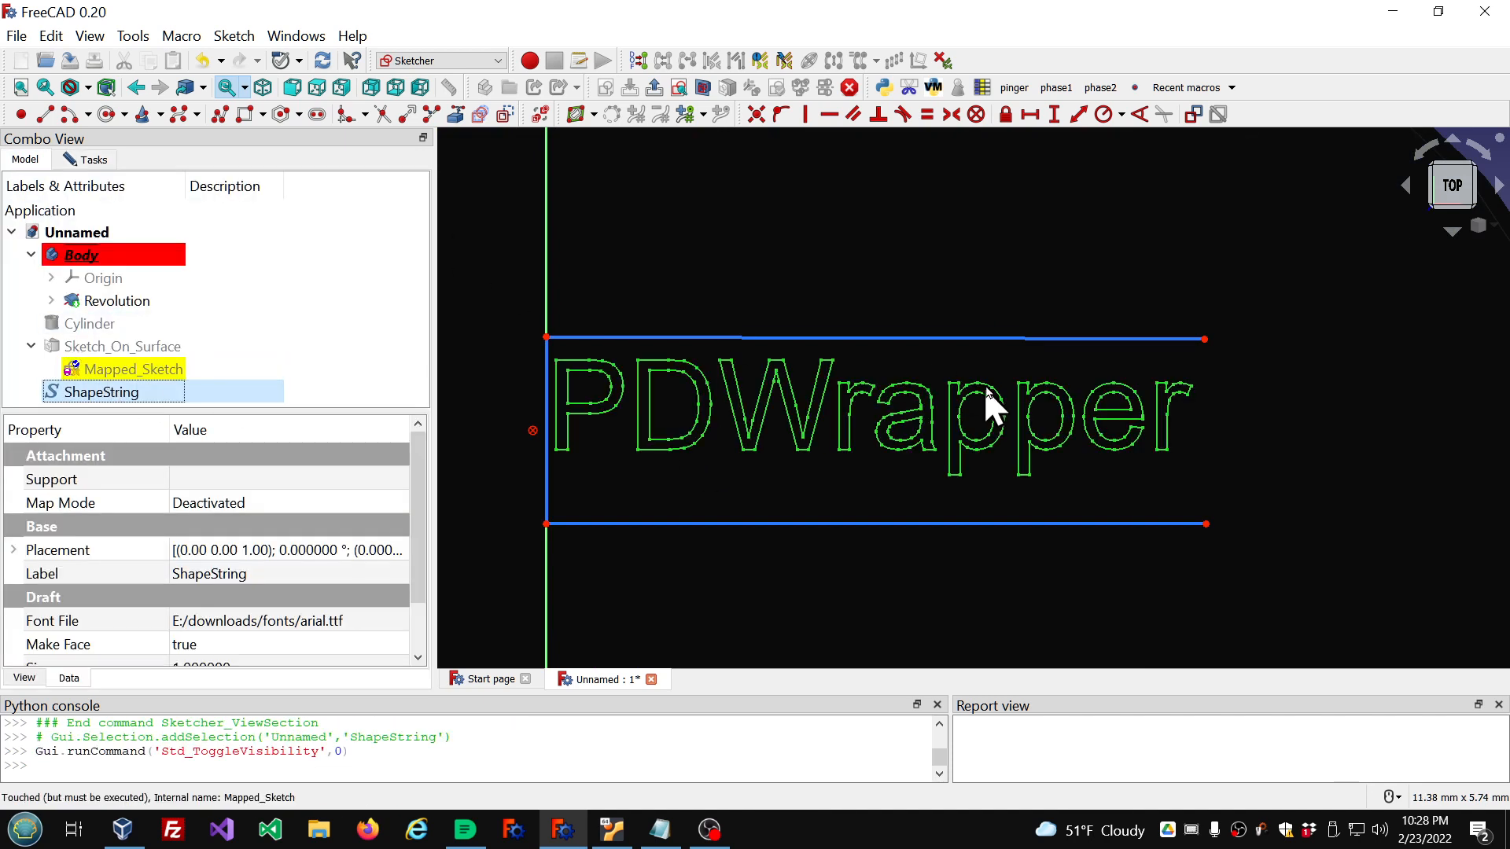
scroll(991, 402, down, 4)
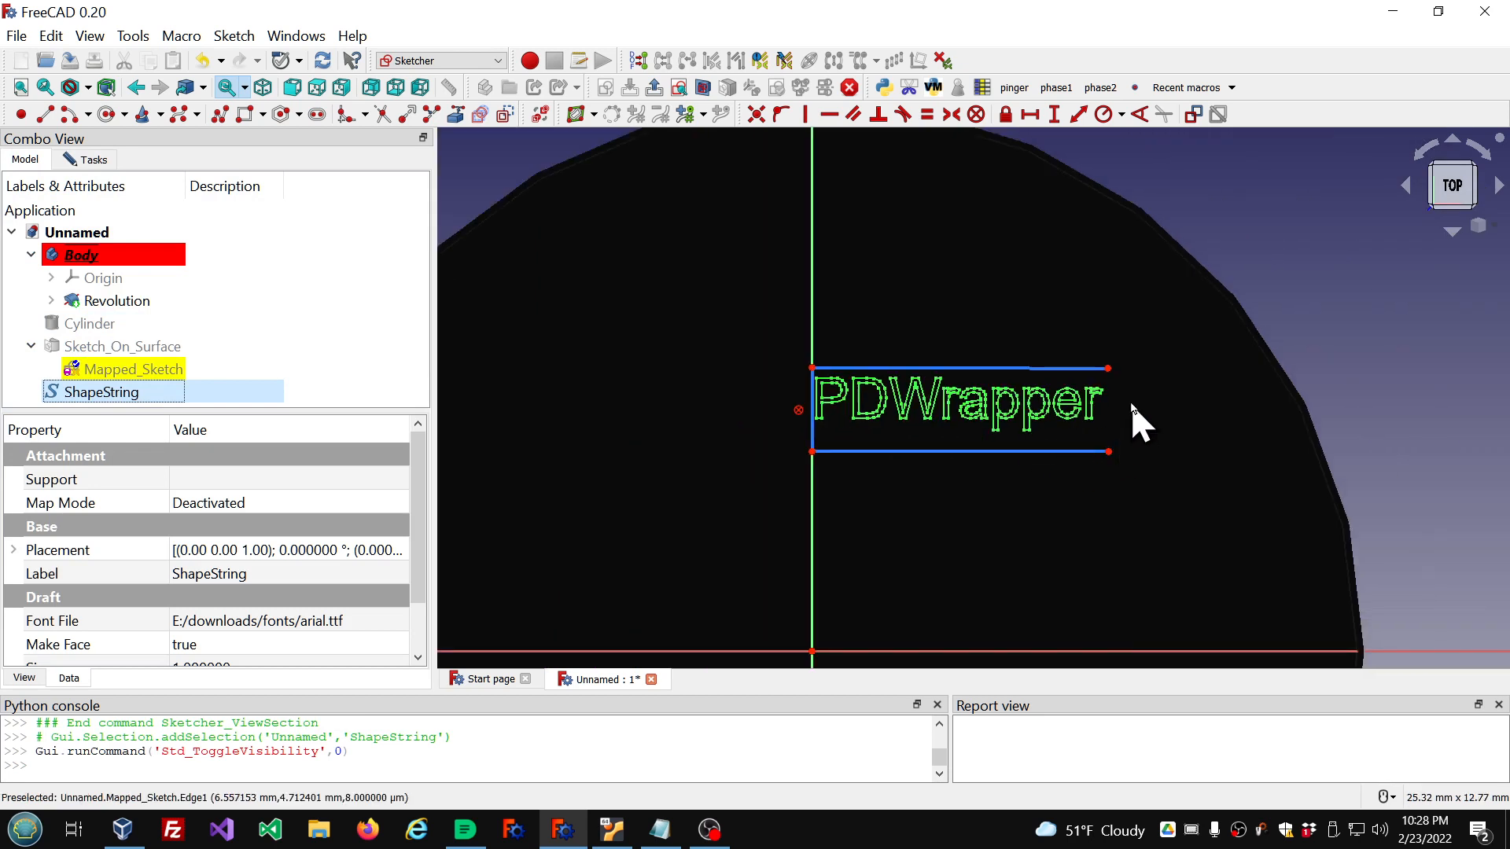
scroll(1135, 420, up, 3)
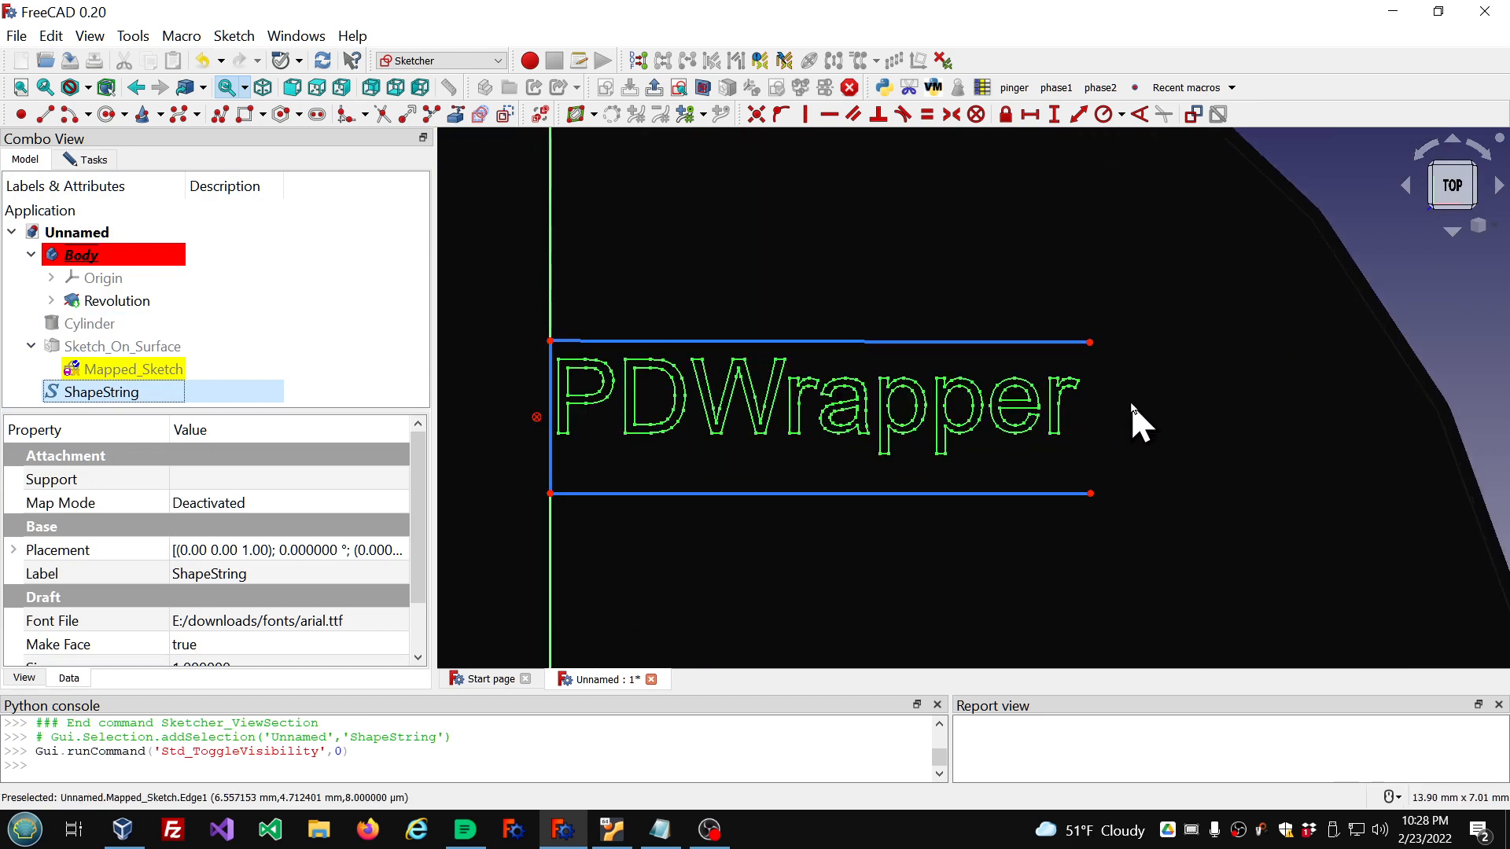
Step: Stretch the free ends of Mapped_Sketch's two horizontal lines out to about x = 8.86 mm and close the sketch
click(1092, 493)
drag(1092, 495, 1236, 492)
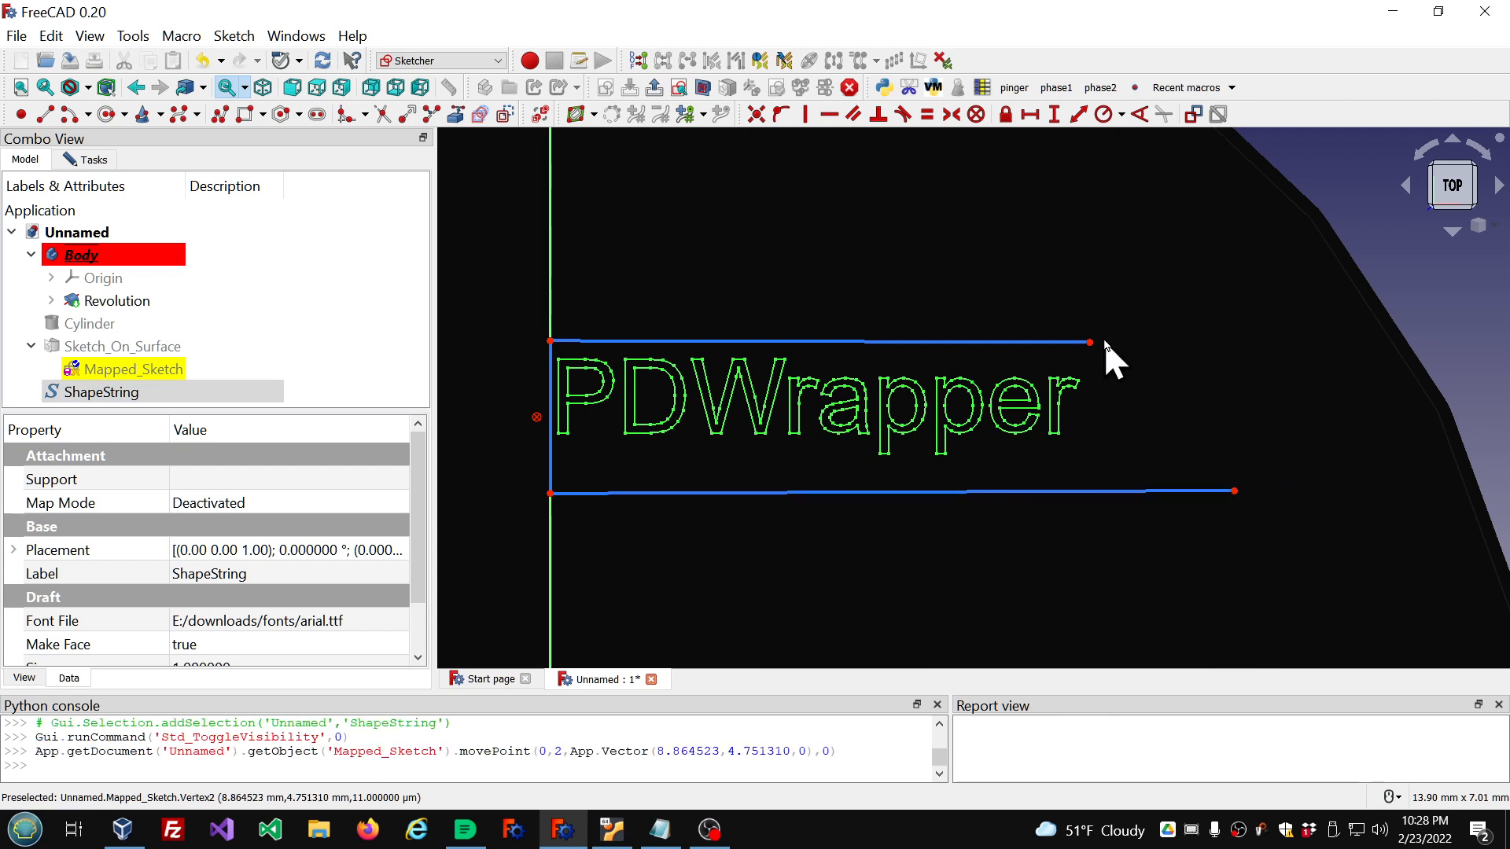
drag(1094, 342, 1235, 341)
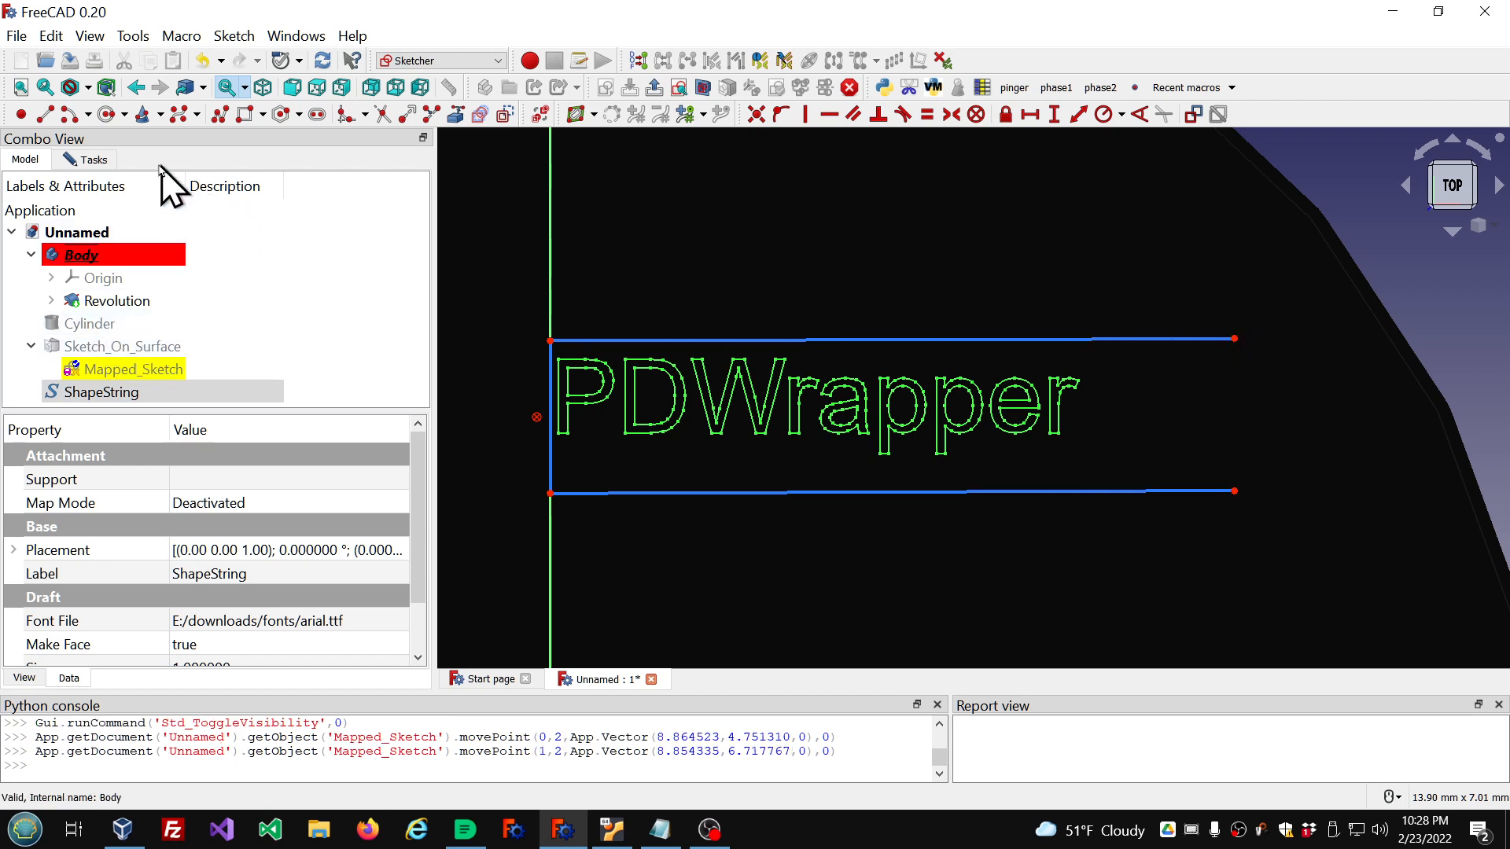
click(92, 160)
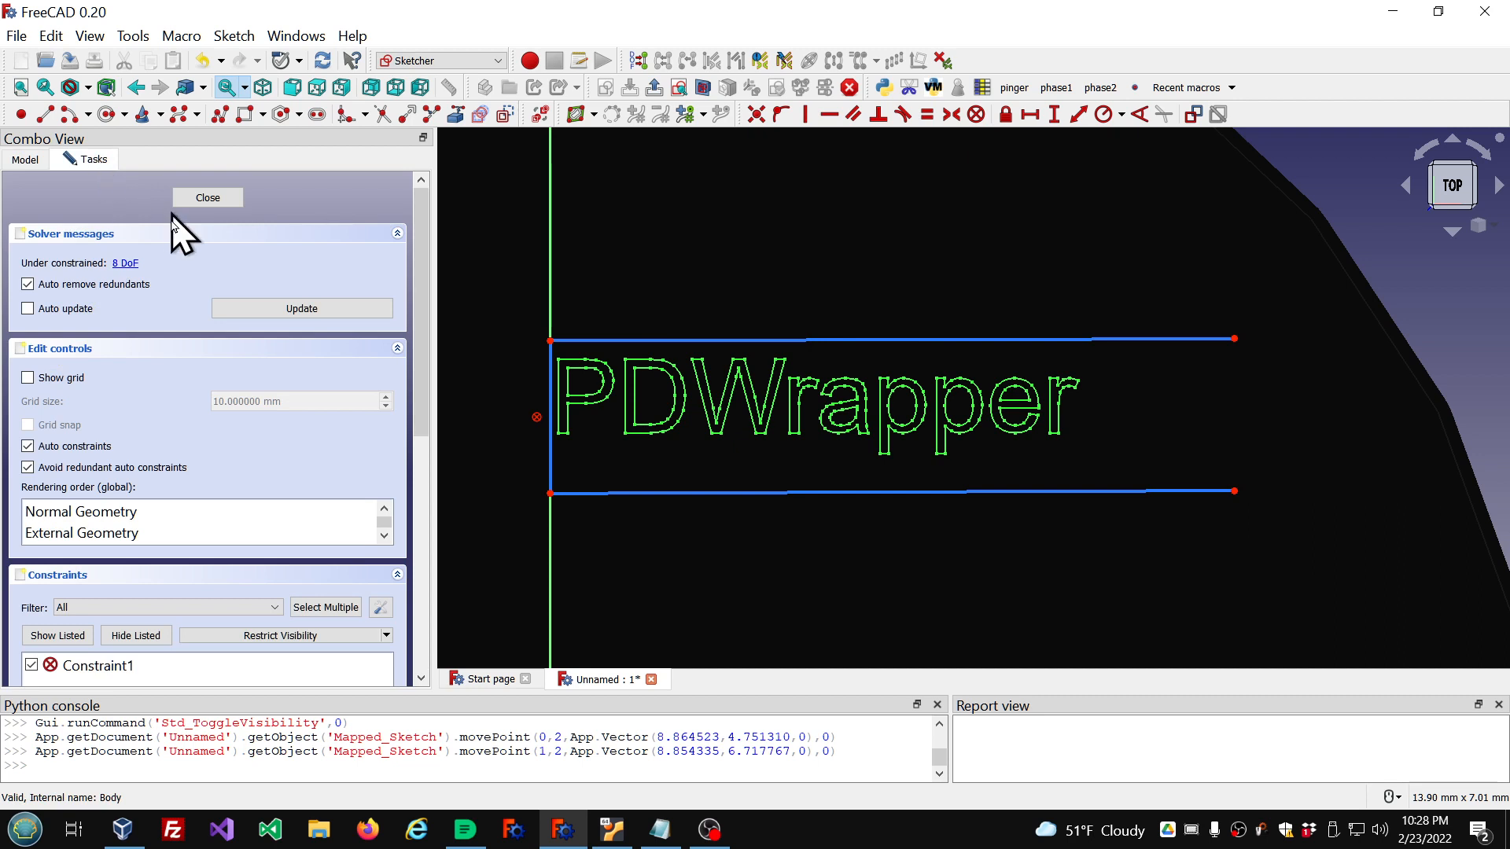
click(210, 198)
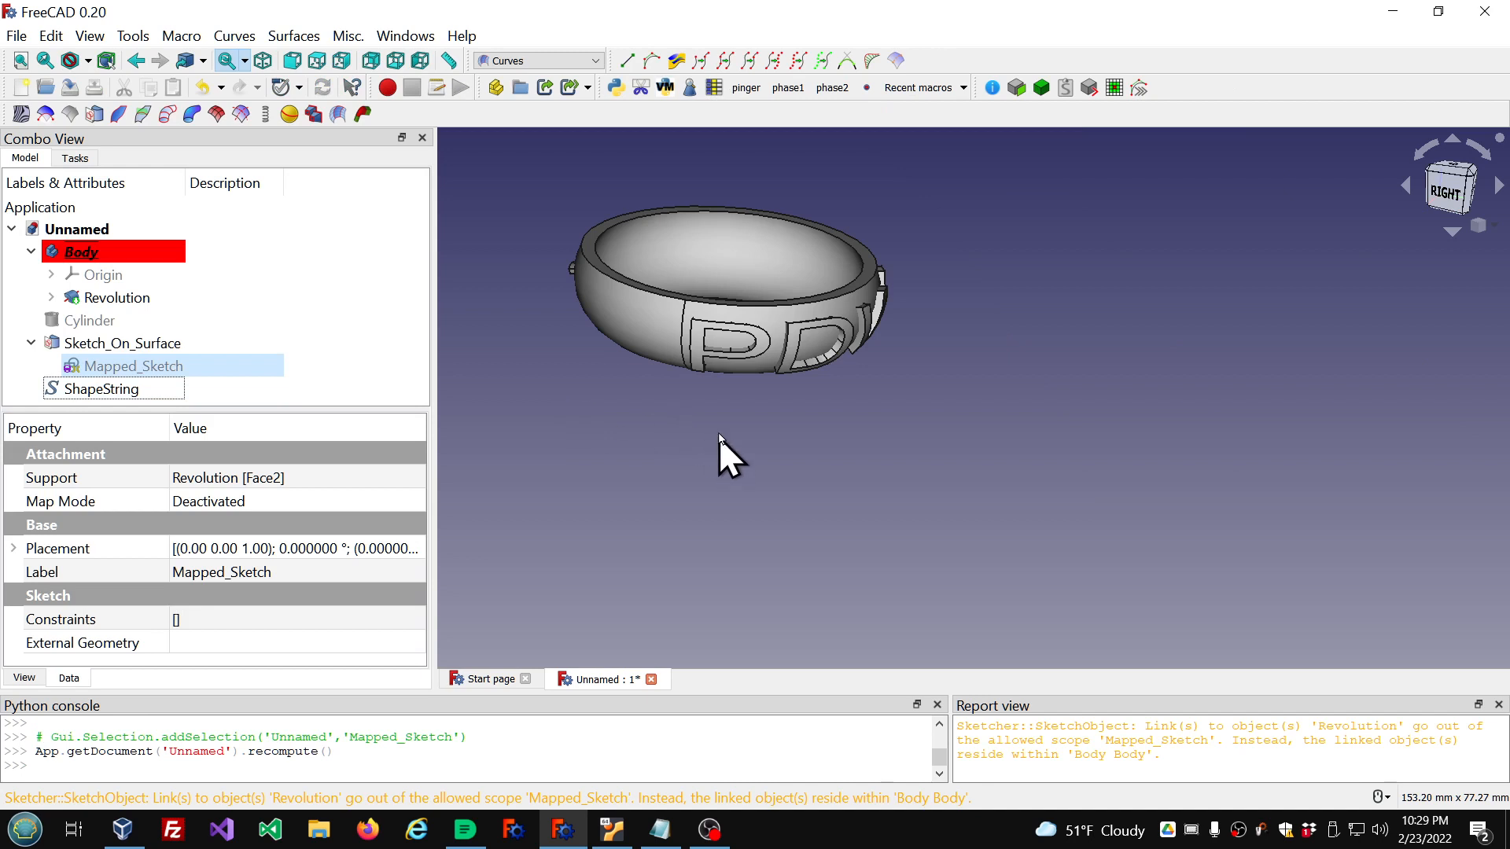
Step: Check the letters' spacing around the bowl and hide the ShapeString
drag(718, 437, 1082, 353)
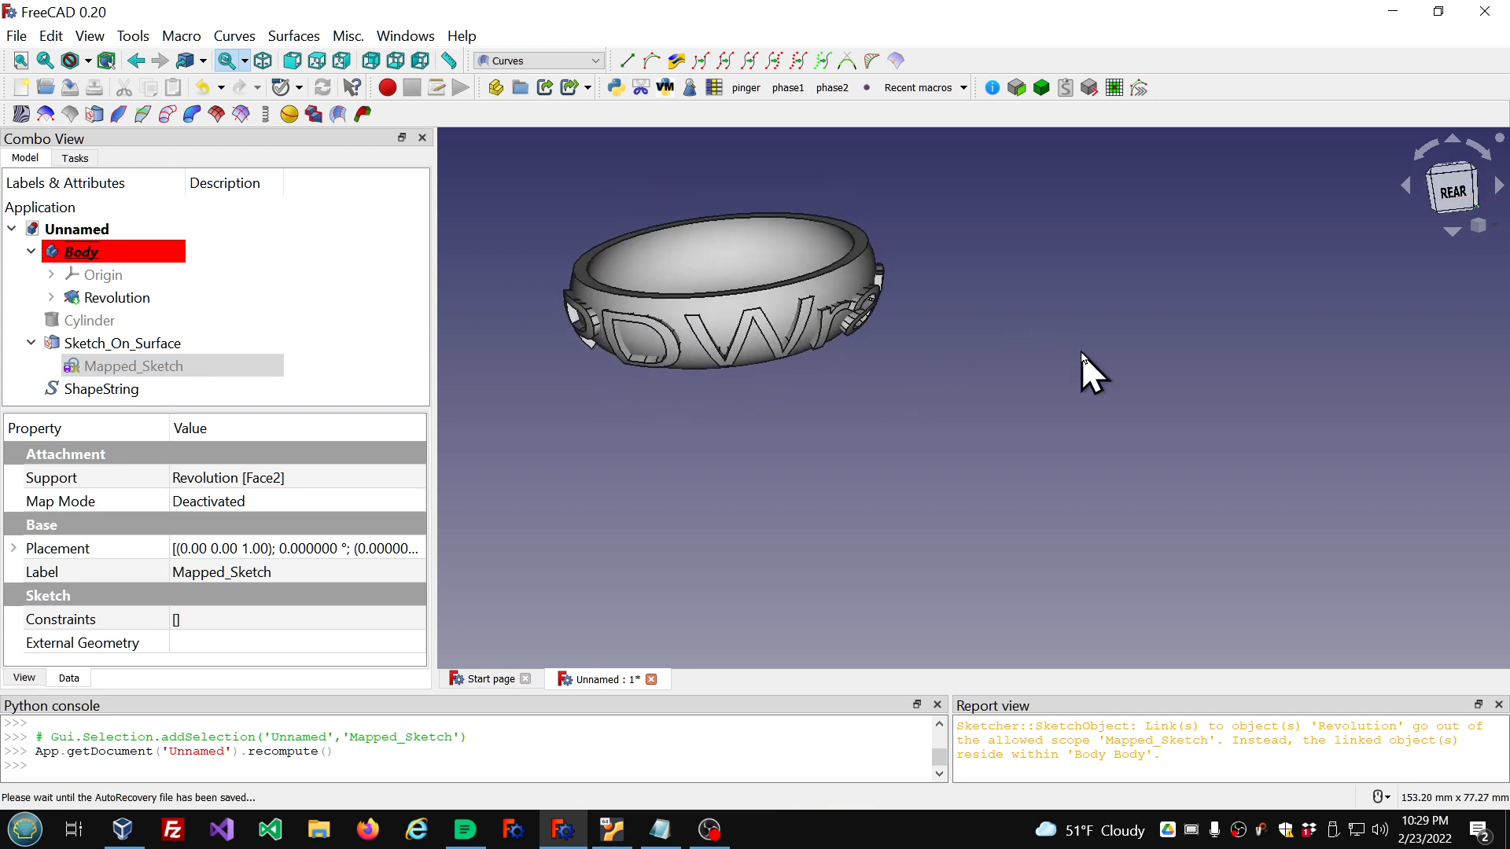
click(81, 393)
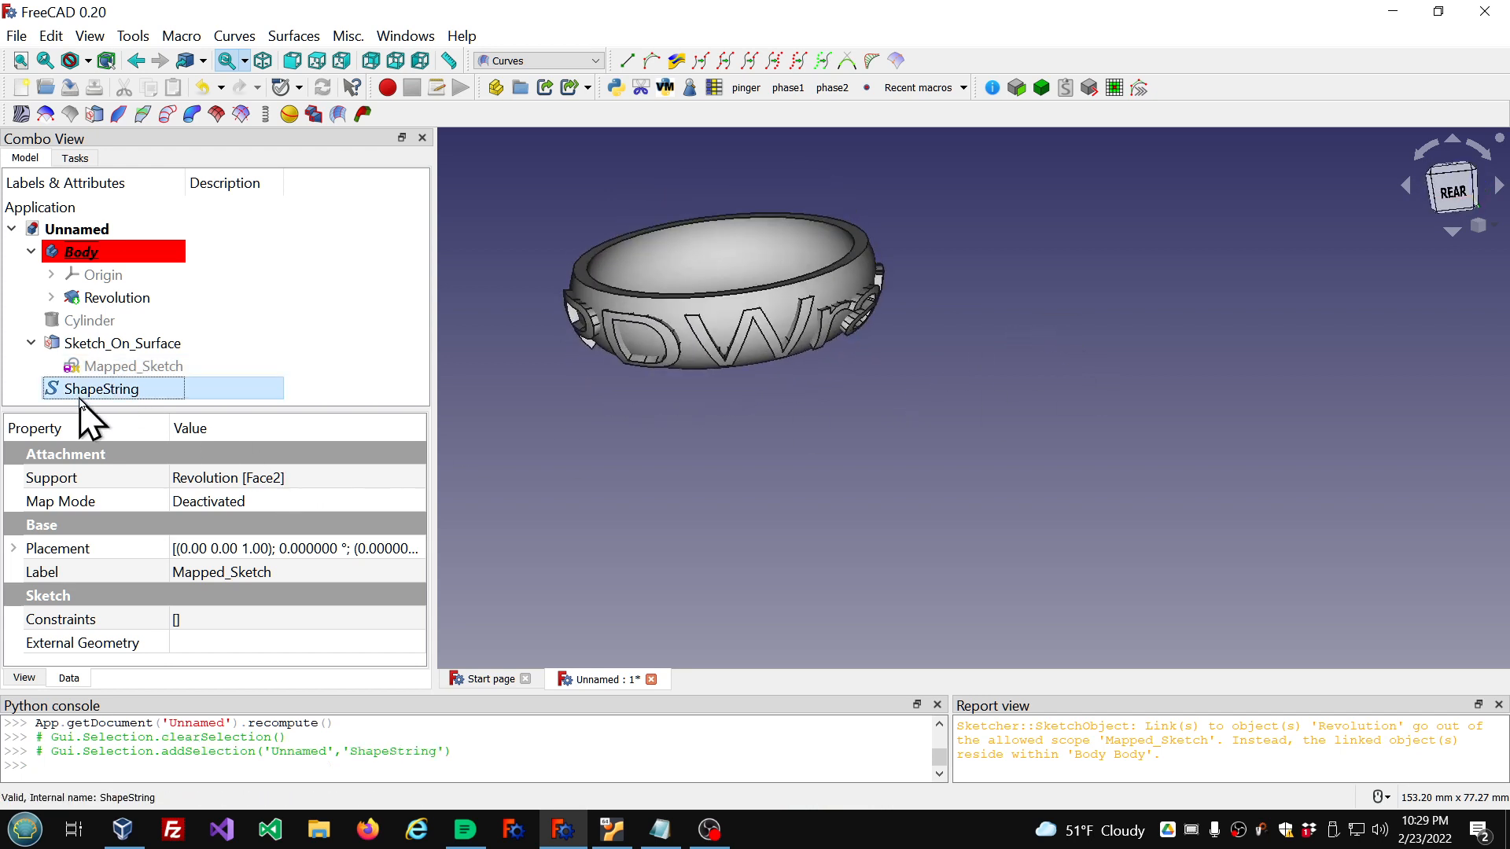
key(space)
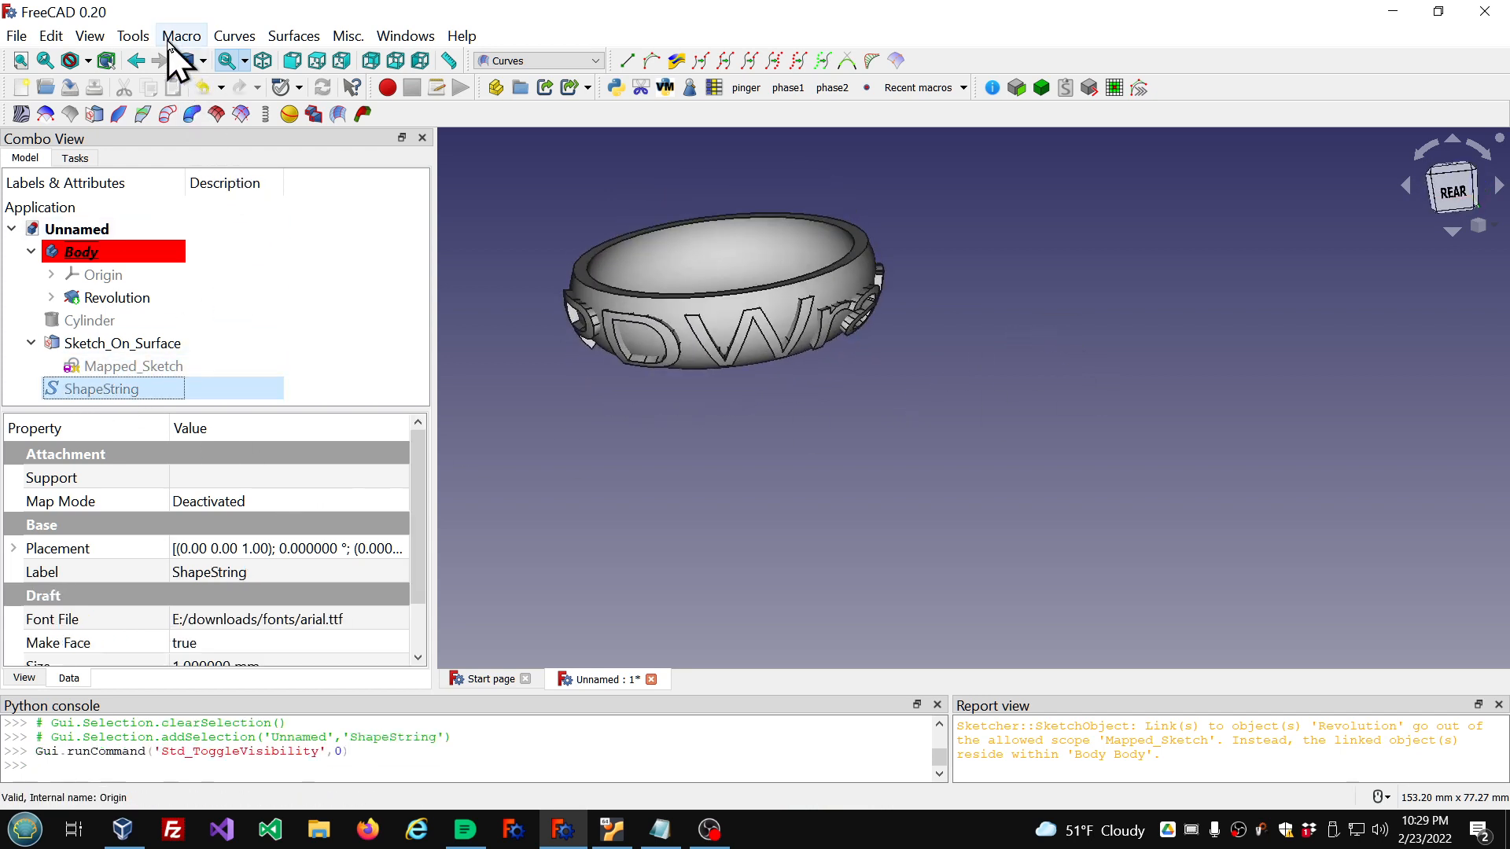
Step: Examine the dependency graph for the links between Sketch_On_Surface, Mapped_Sketch and the Body's Revolution, and close it
click(167, 40)
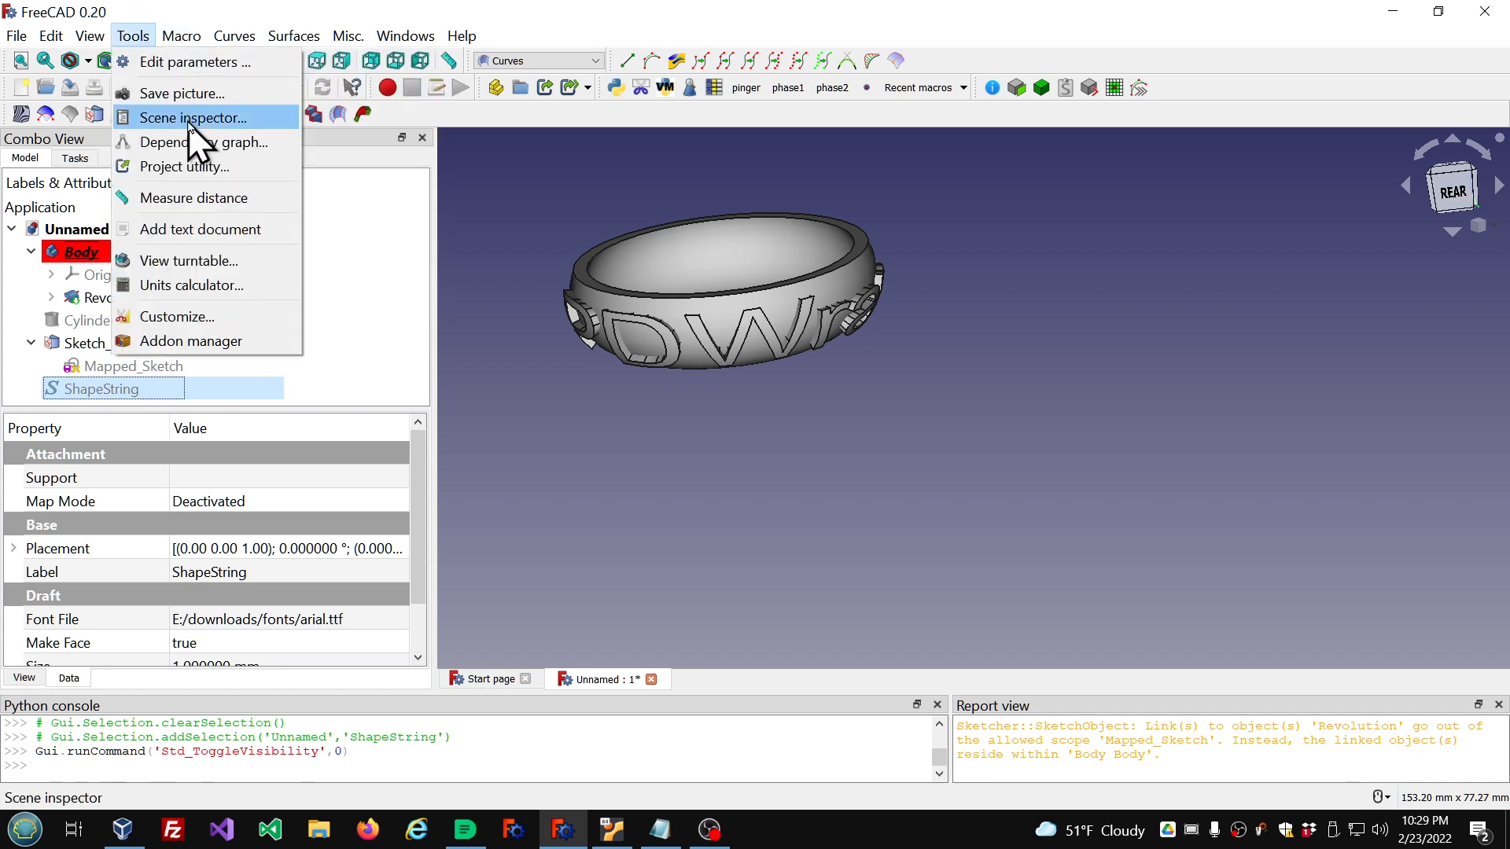
click(195, 146)
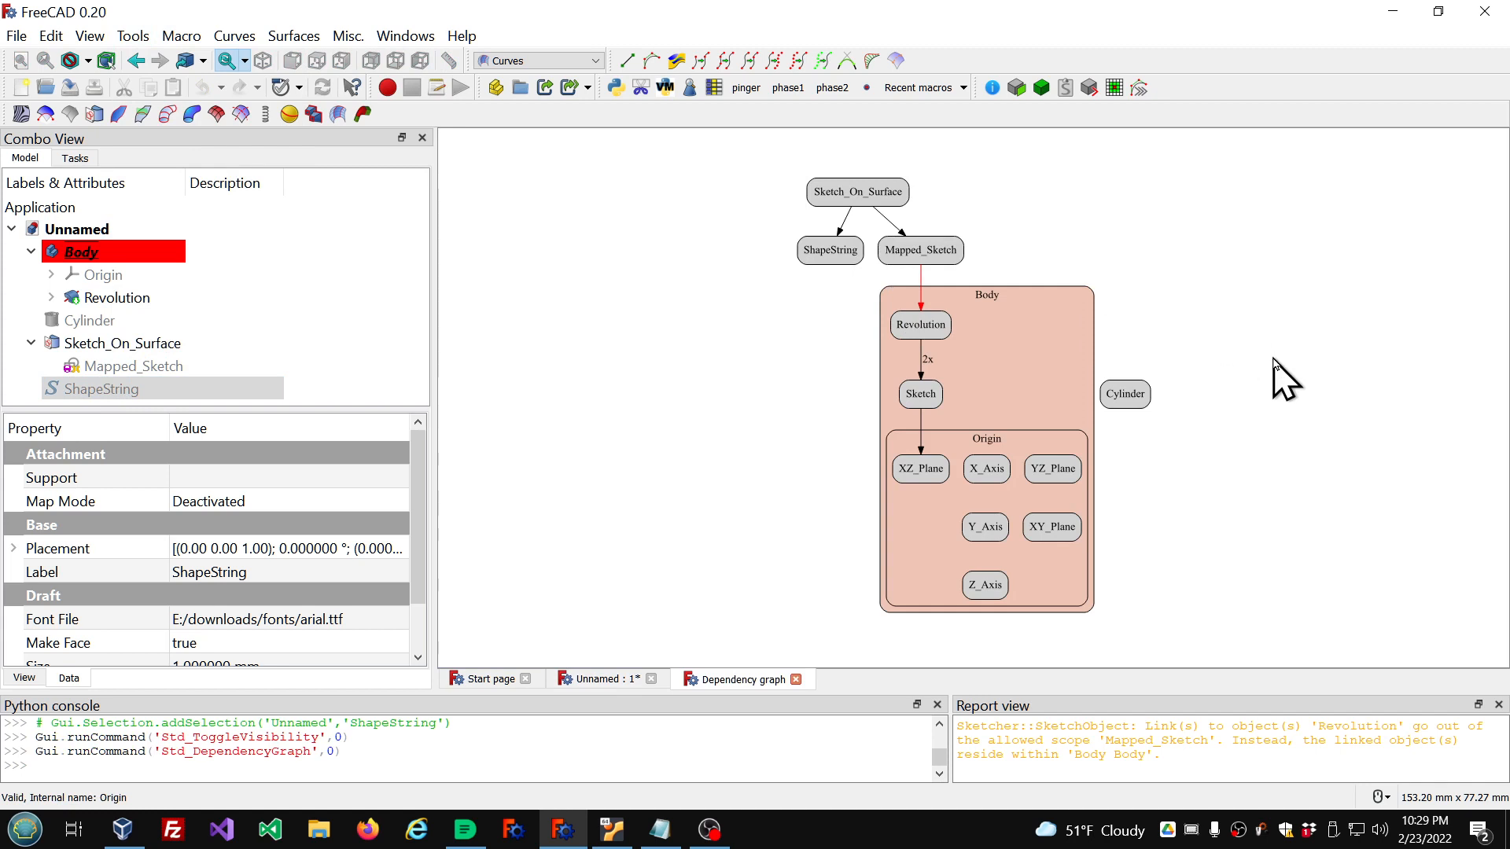
scroll(1297, 366, up, 2)
scroll(1321, 370, down, 3)
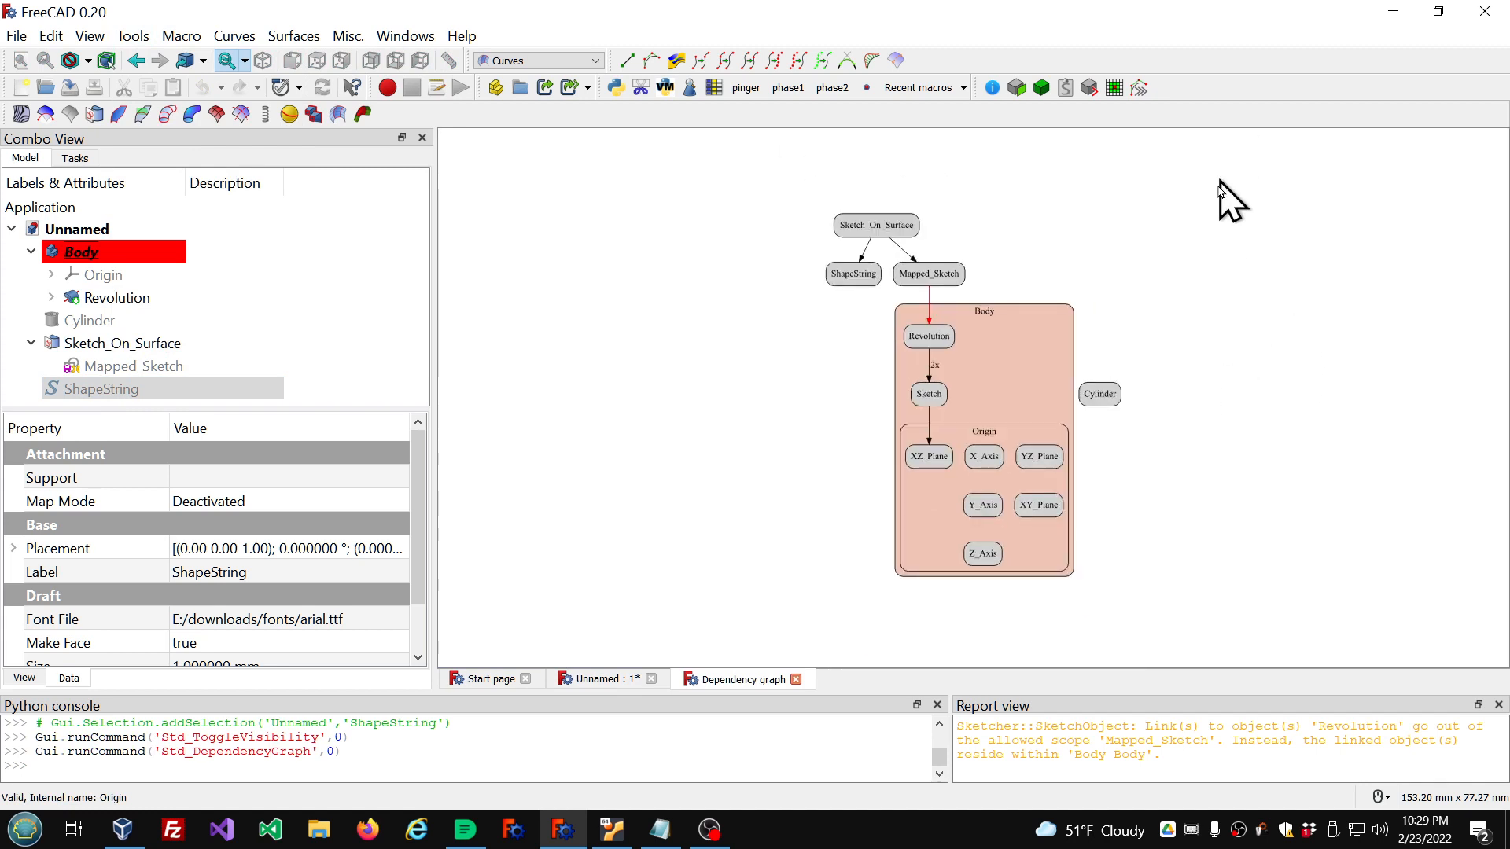
scroll(1125, 197, up, 2)
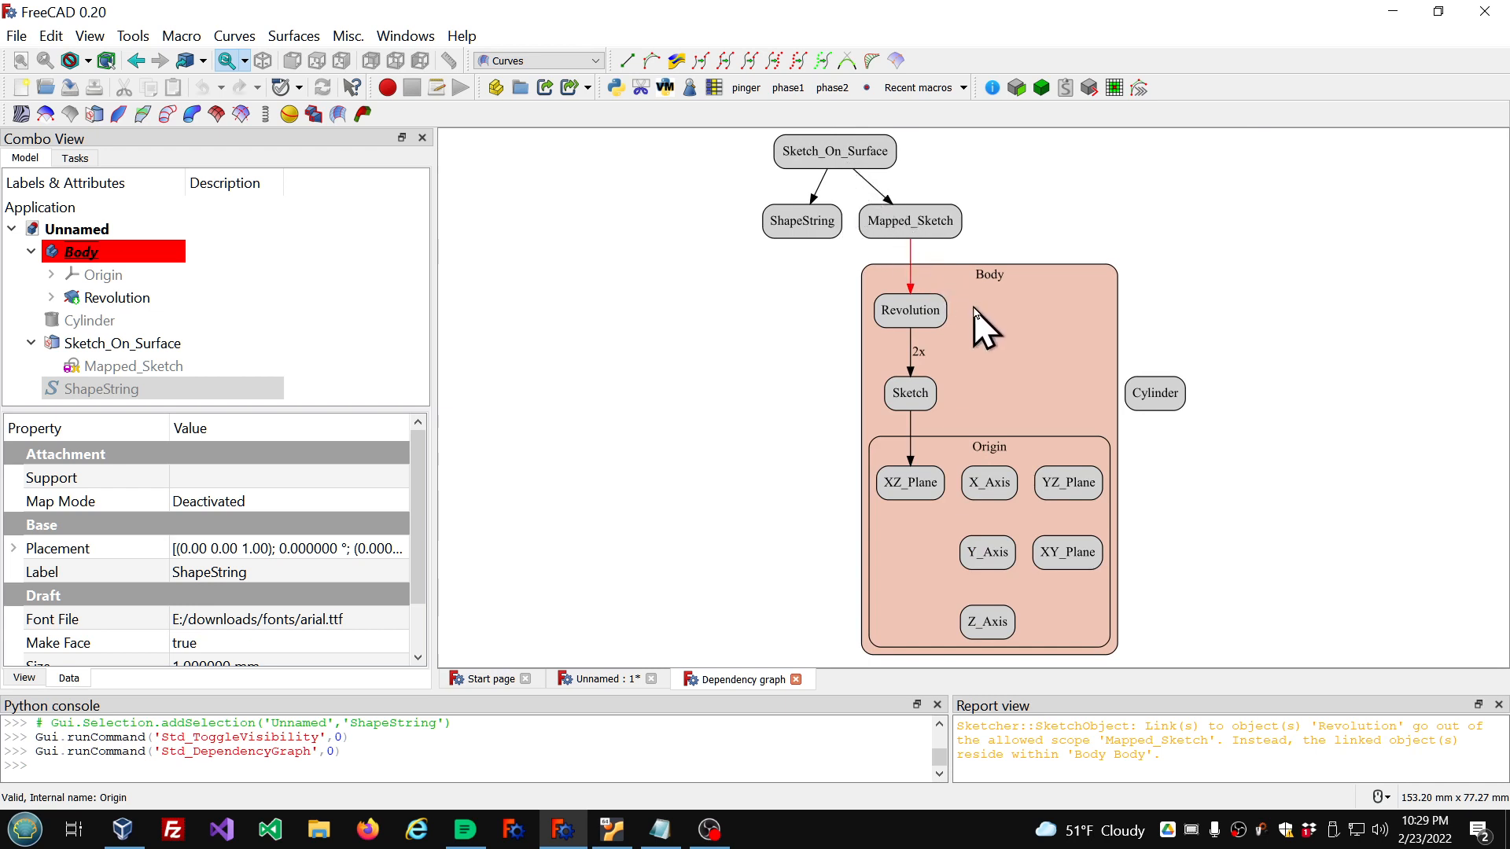
click(797, 679)
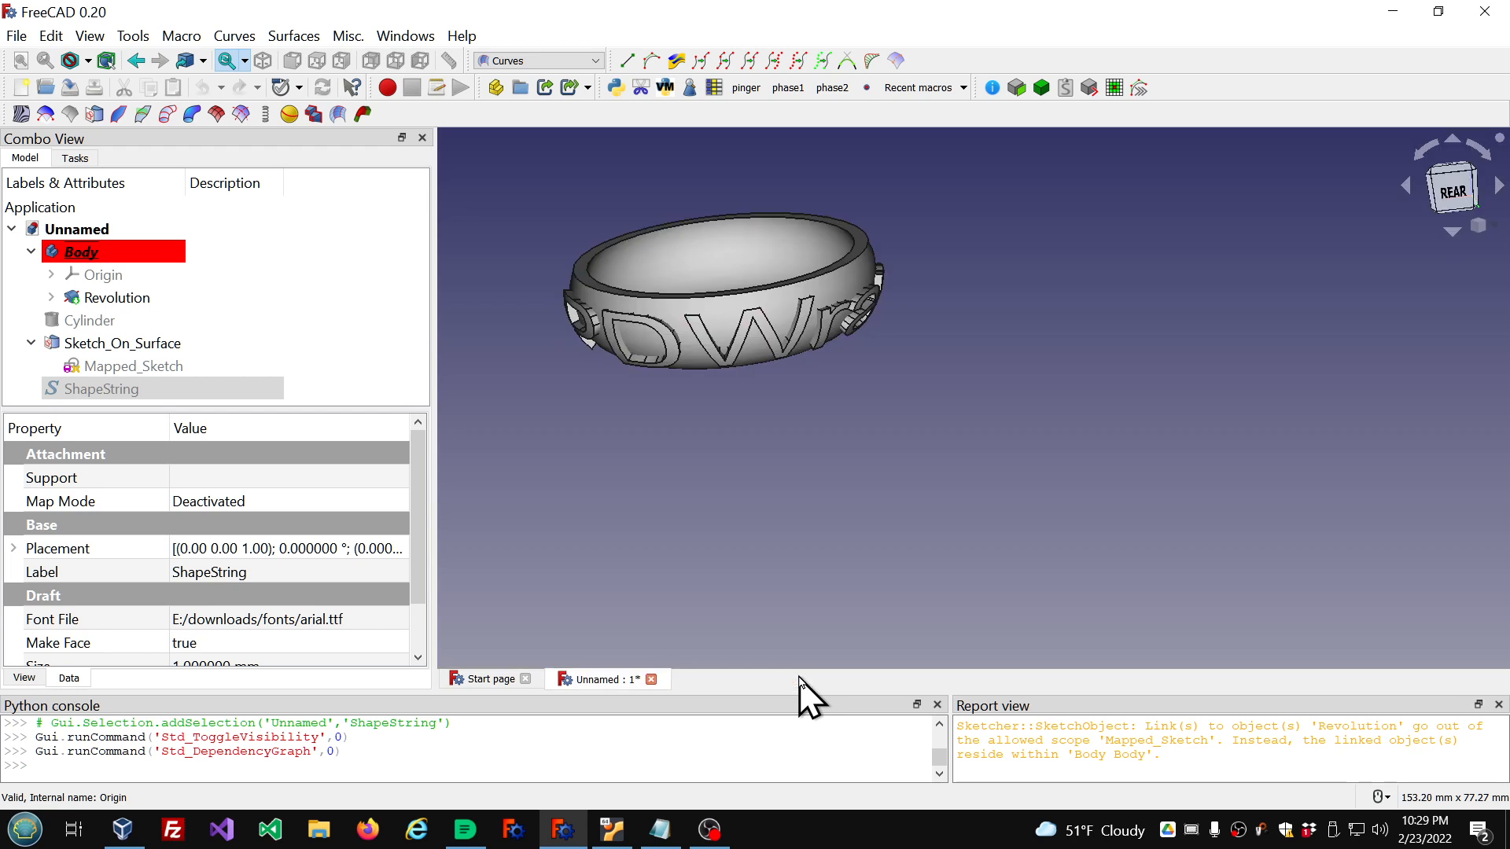
Step: Wrap Sketch_On_Surface into the Body with the pdwrapper macro as Subtractive type, placed after Revolution
click(177, 344)
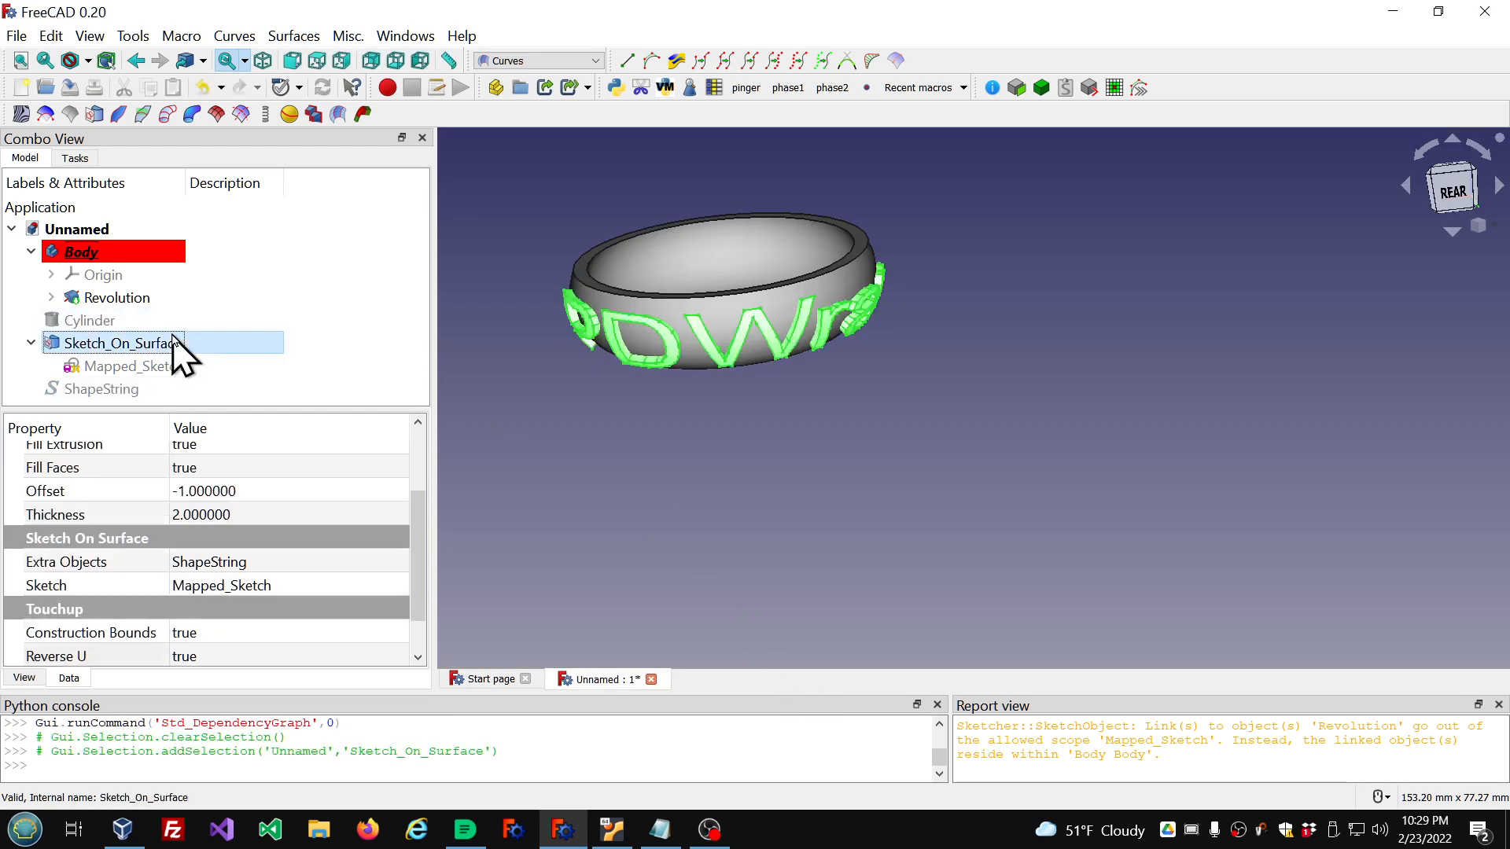
click(182, 37)
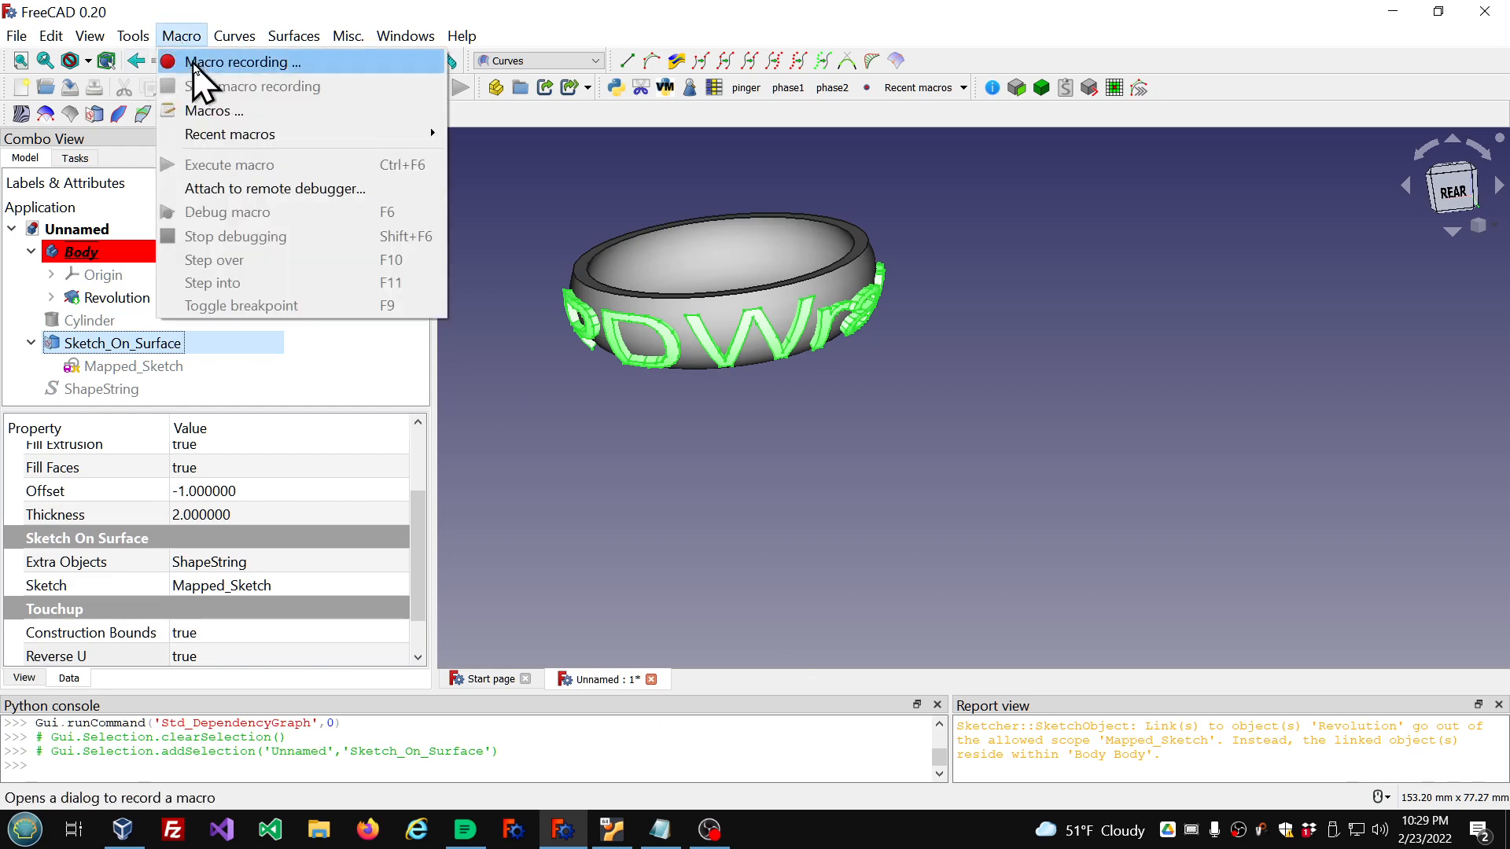
mouse_move(263, 134)
click(507, 135)
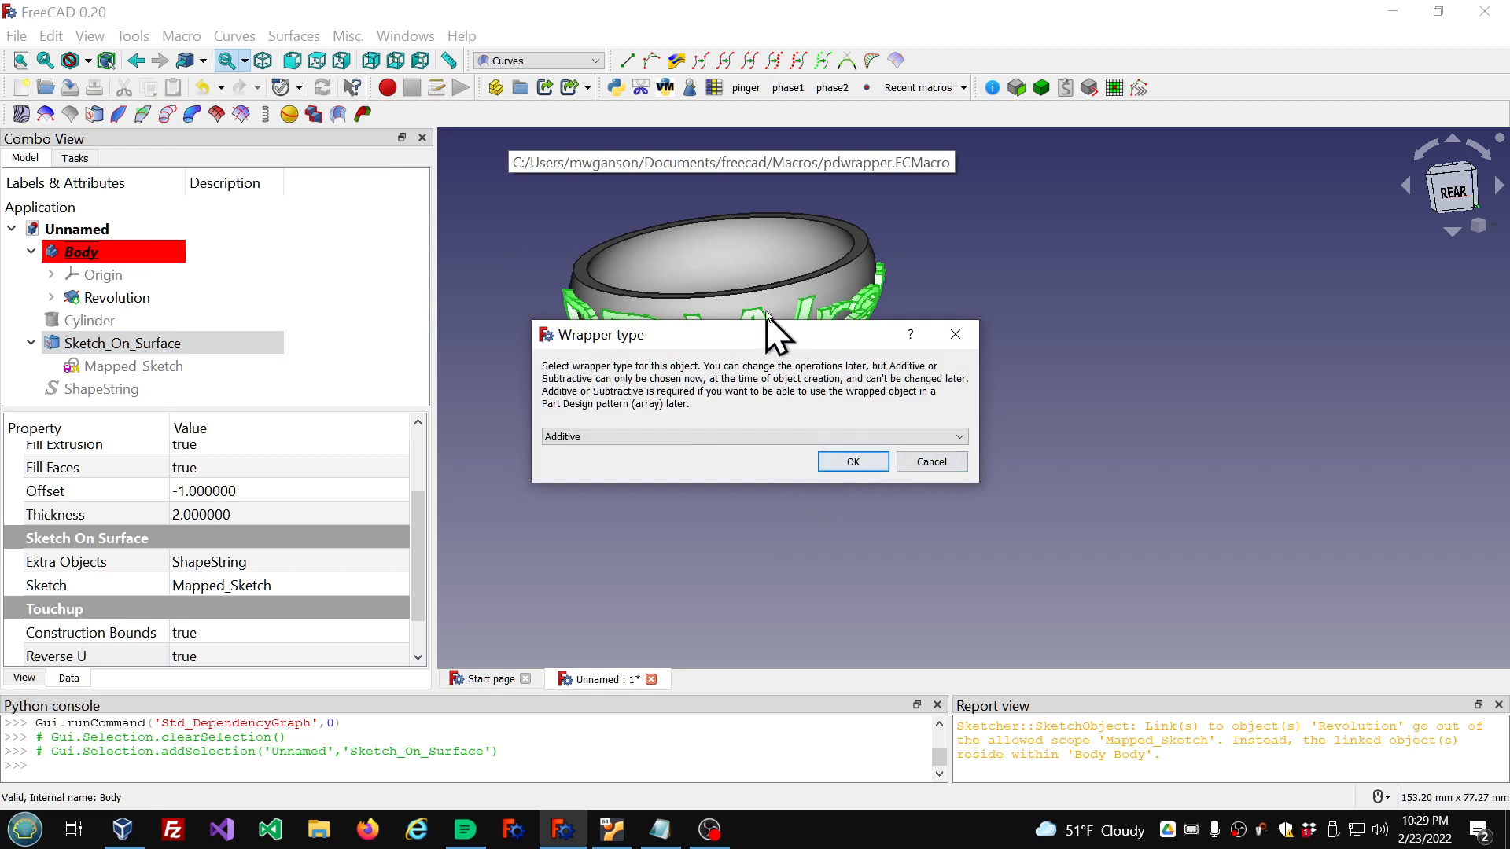
click(958, 437)
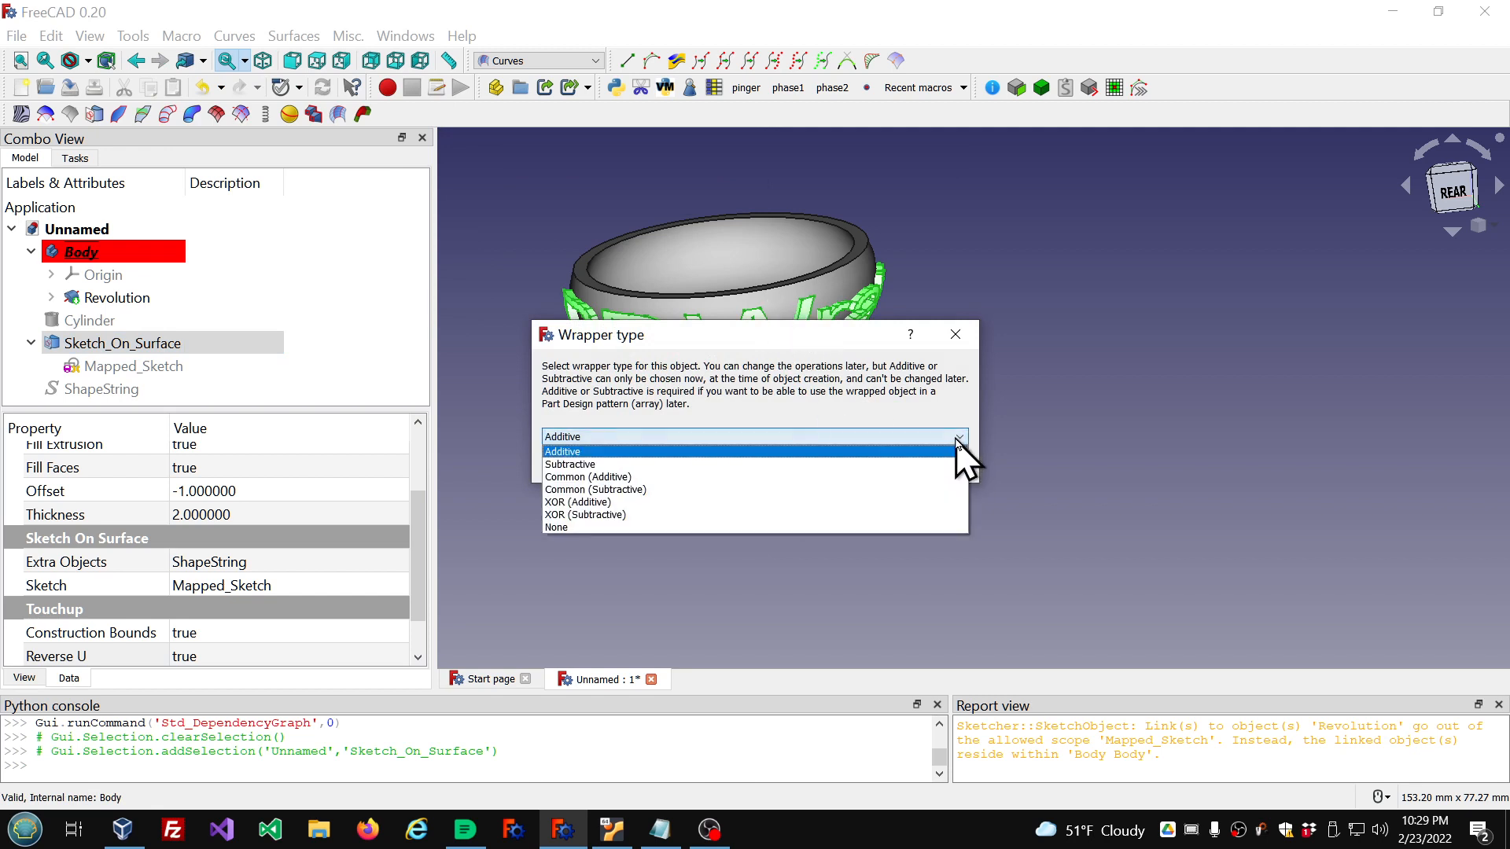
click(773, 464)
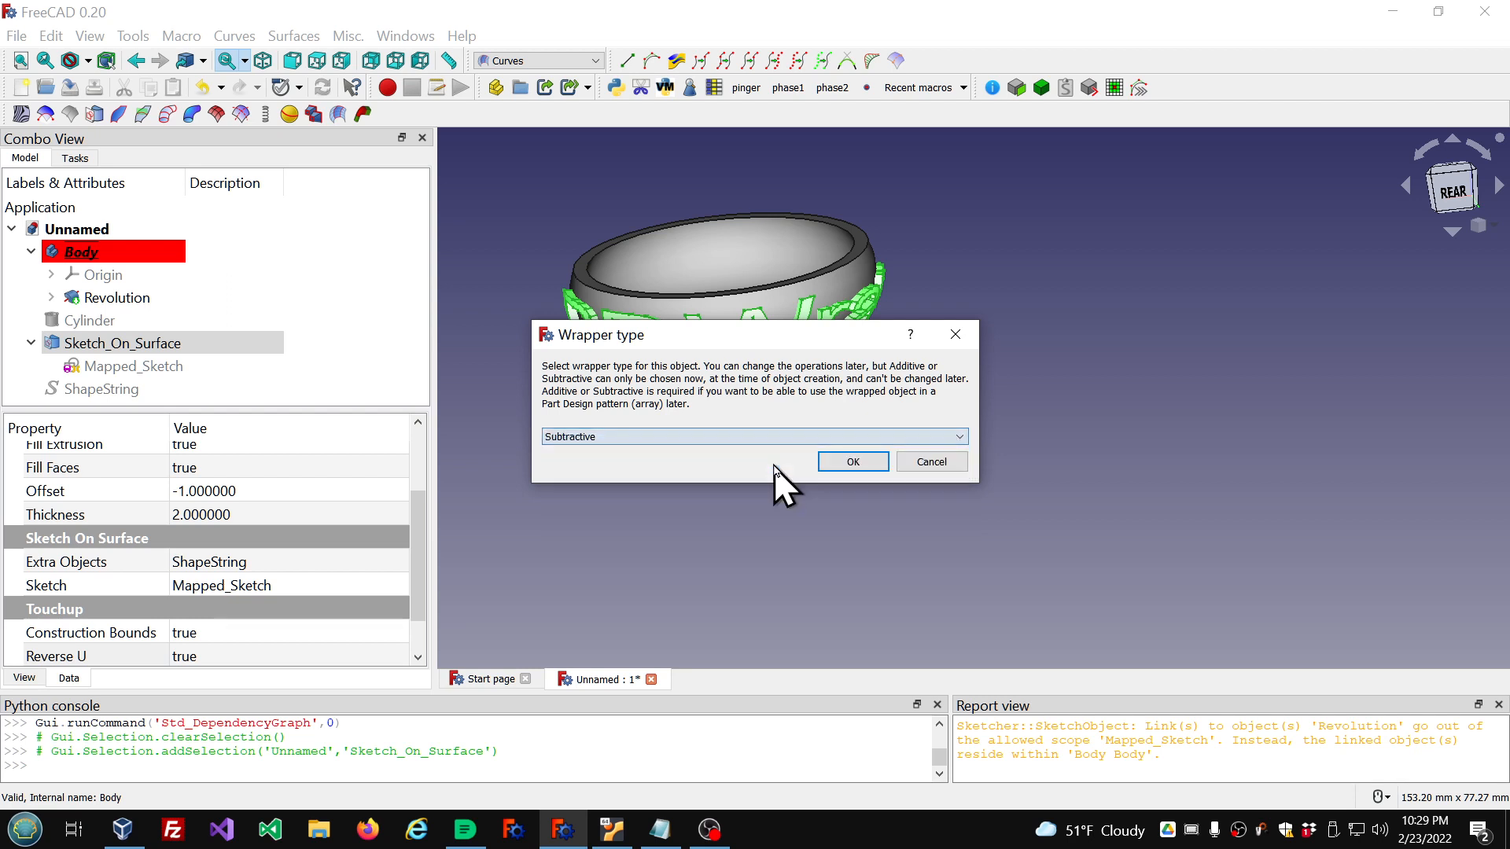
click(846, 461)
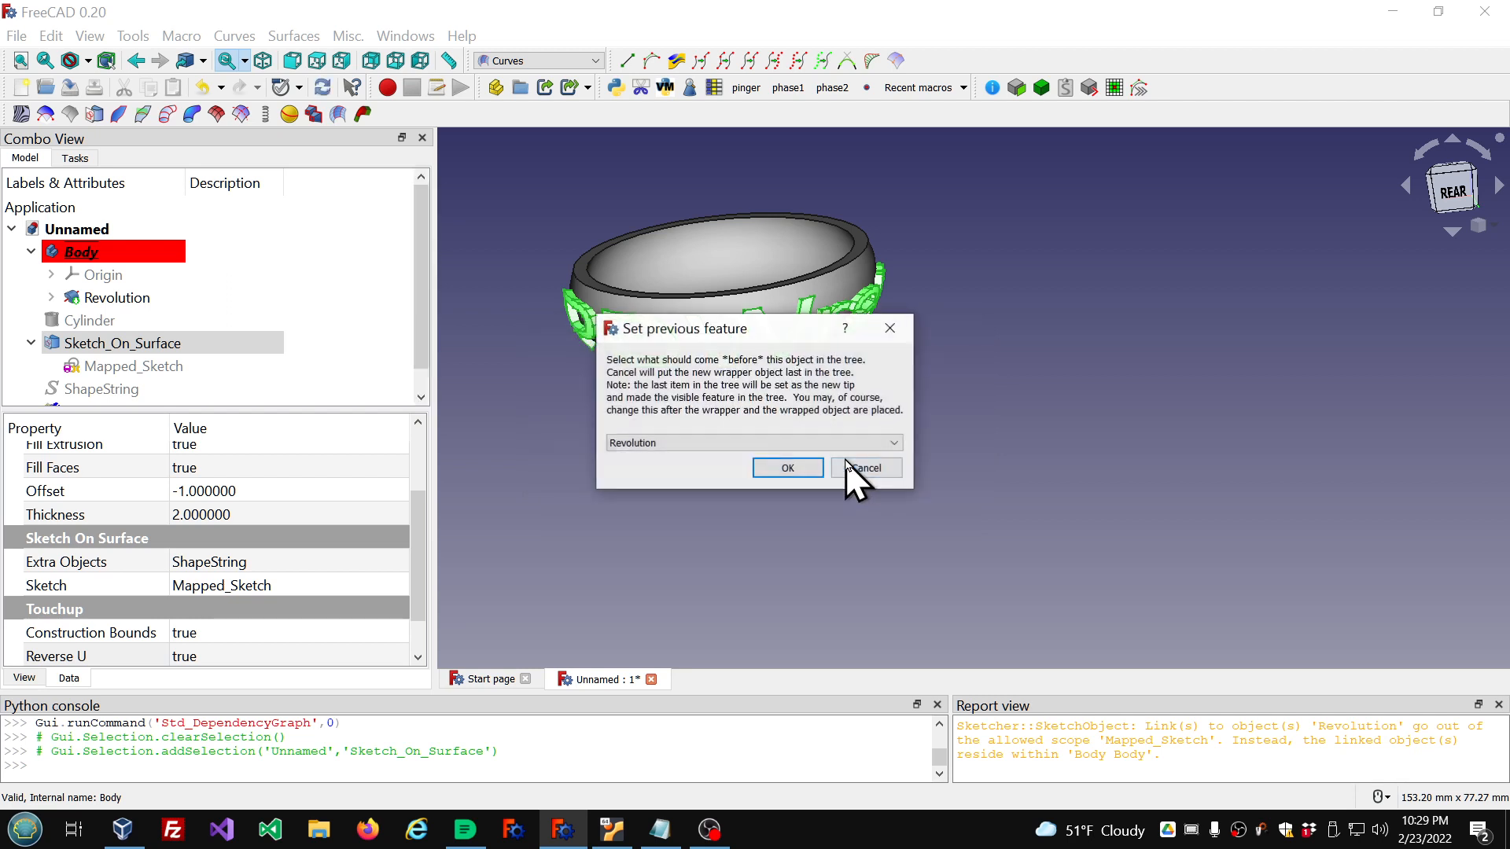
click(788, 468)
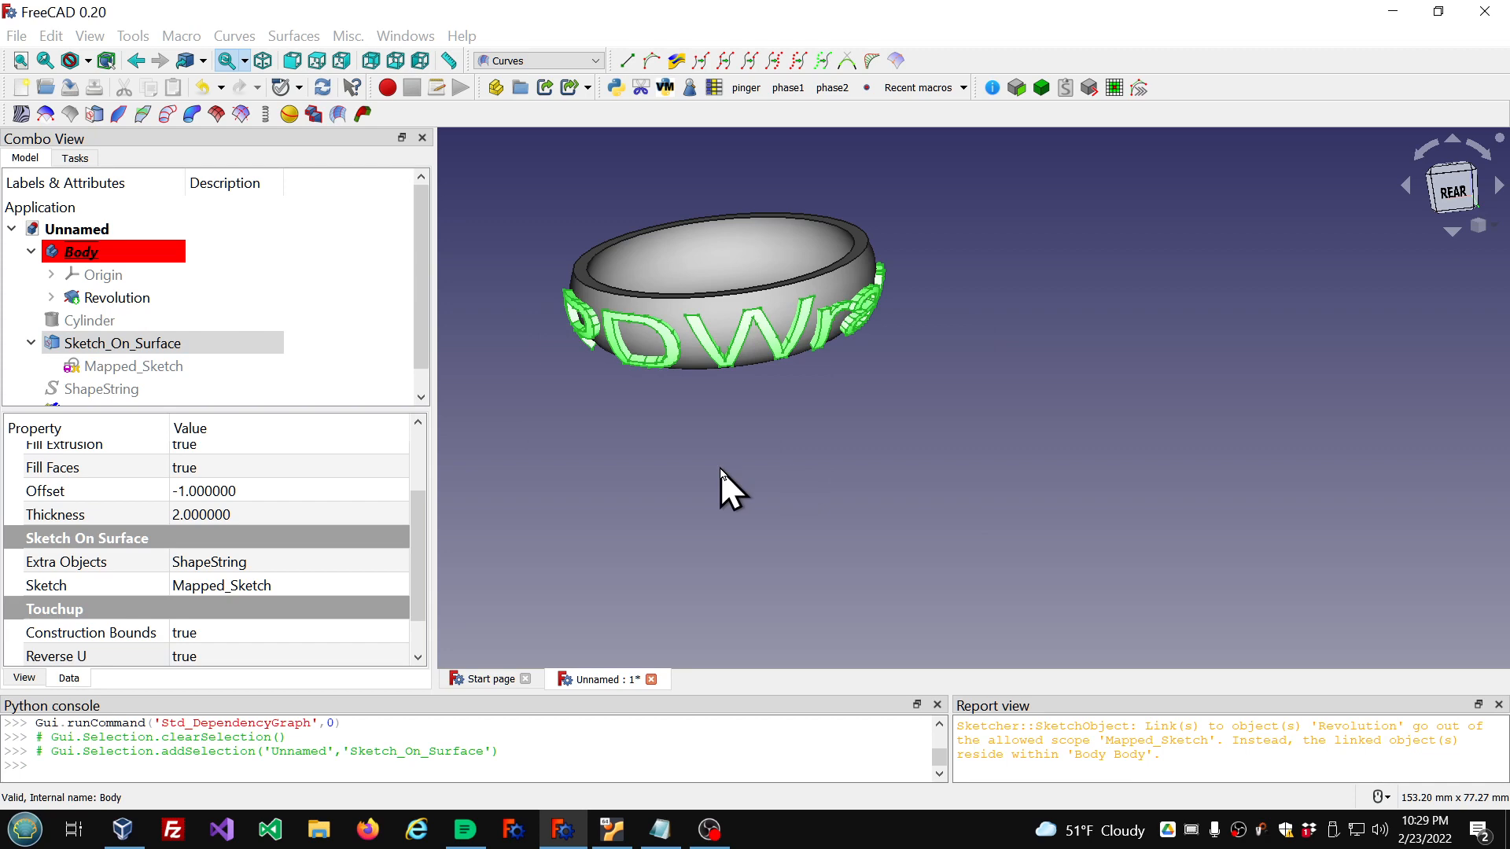
Step: Inspect the engraved letters around the bowl and delete the PDW_Sub wrapper from the Body
scroll(684, 337, up, 3)
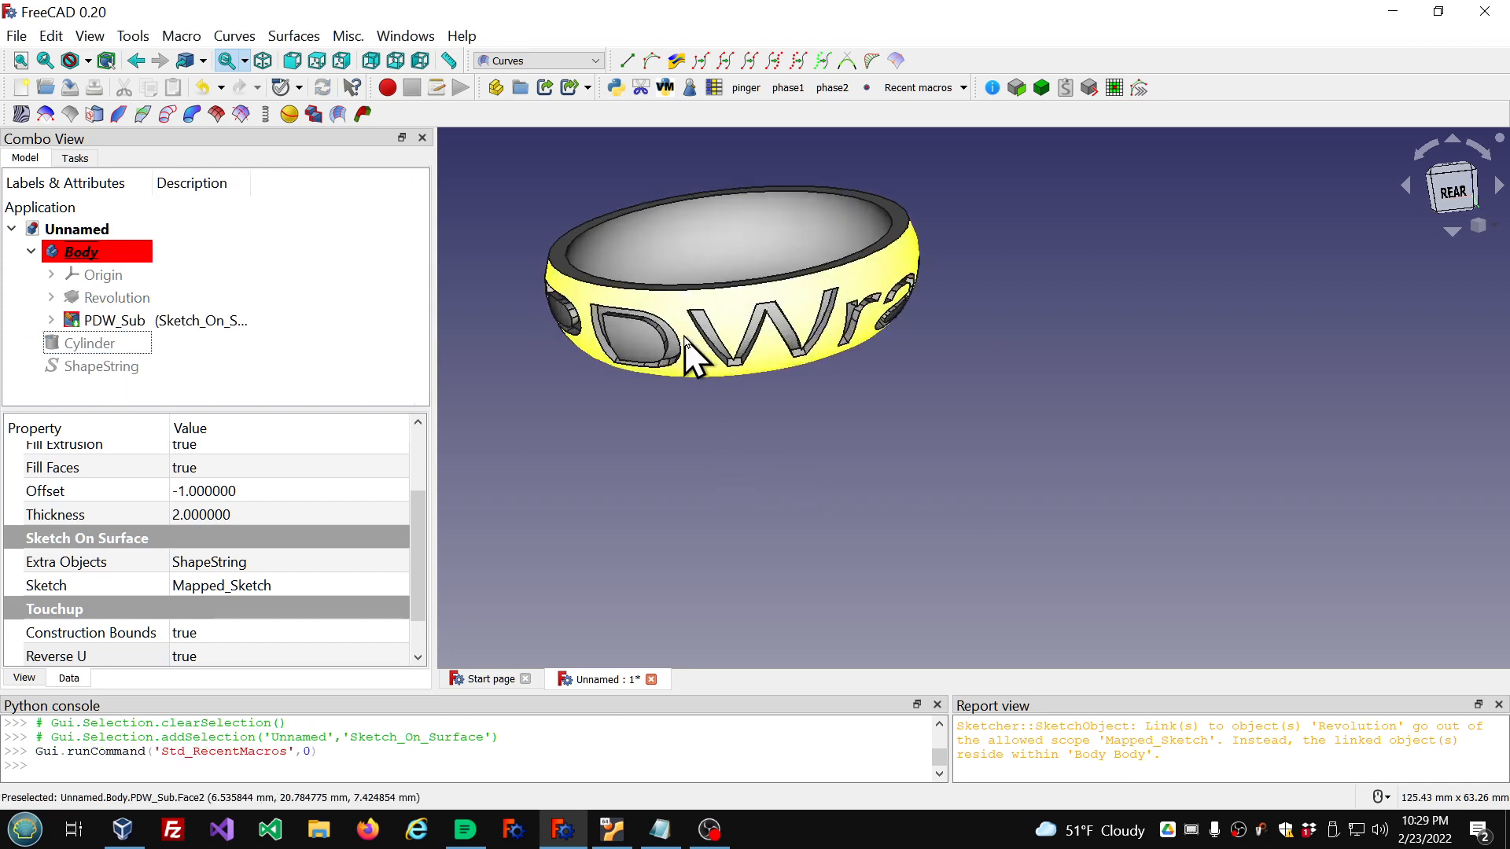
middle_drag(740, 348, 1155, 315)
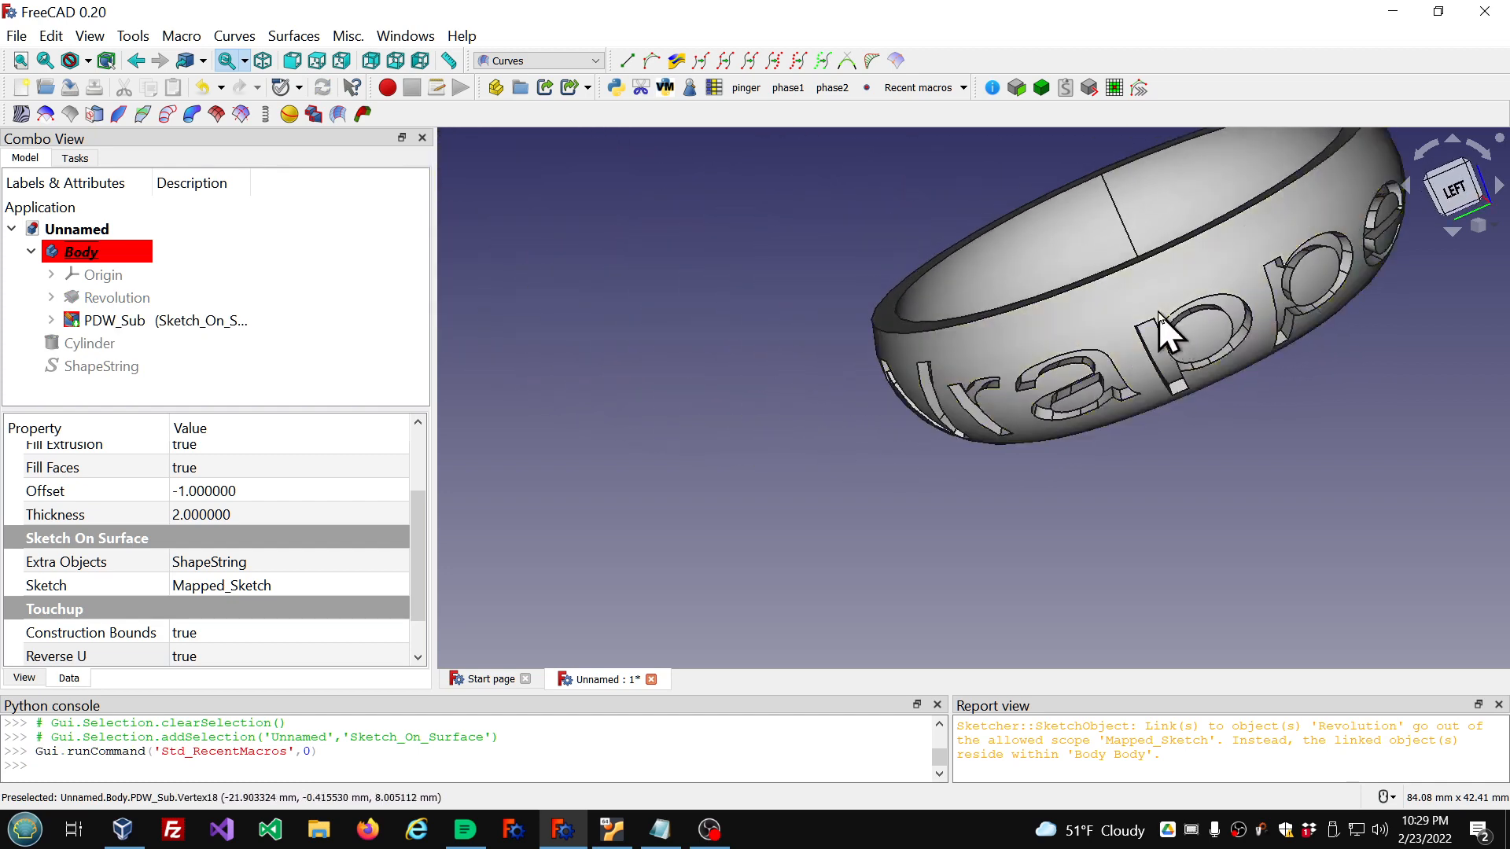
middle_drag(1058, 397, 865, 346)
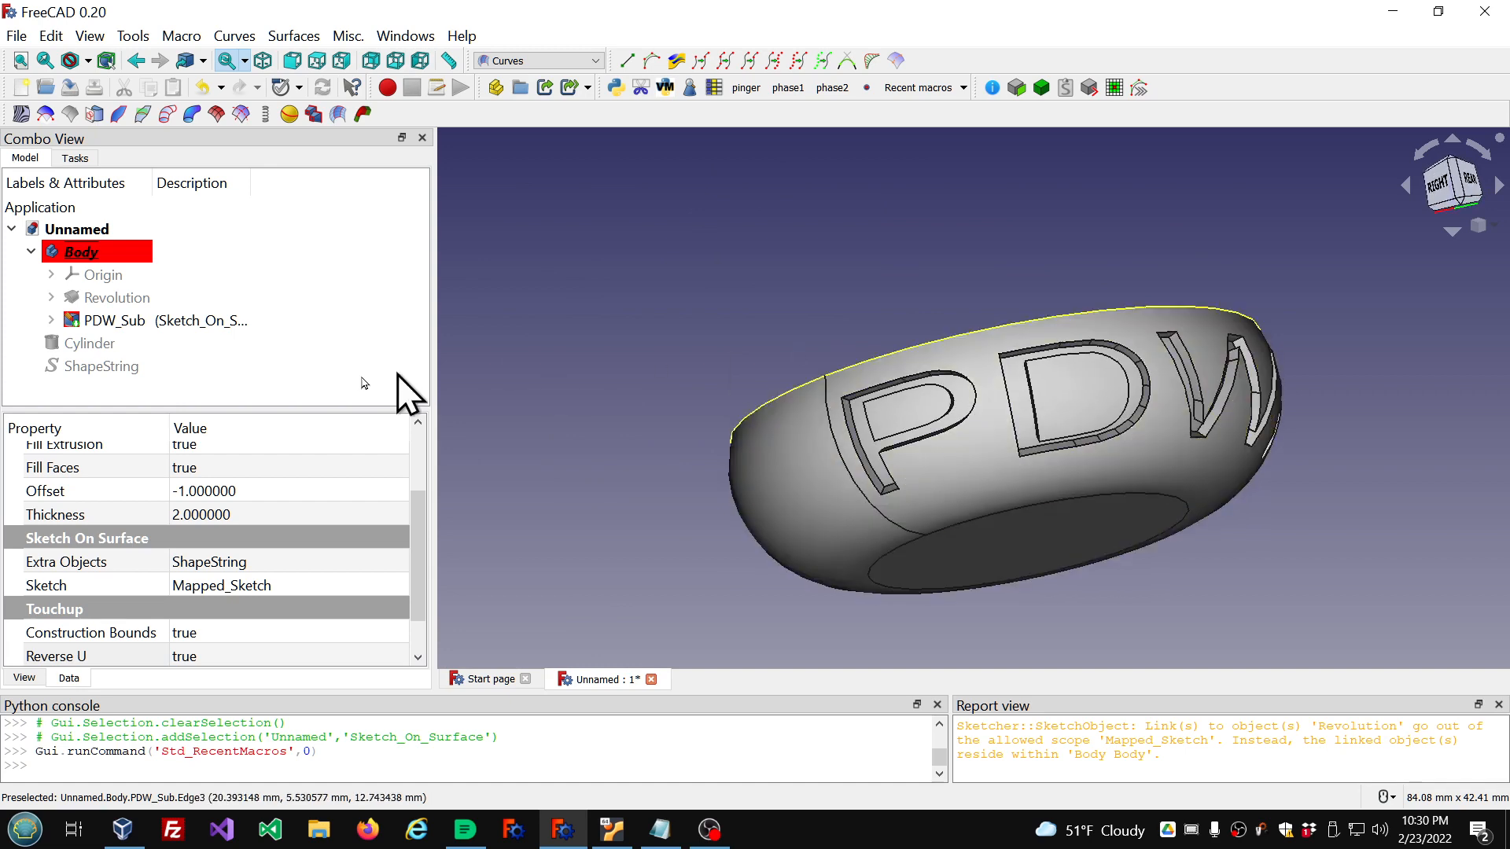
click(198, 321)
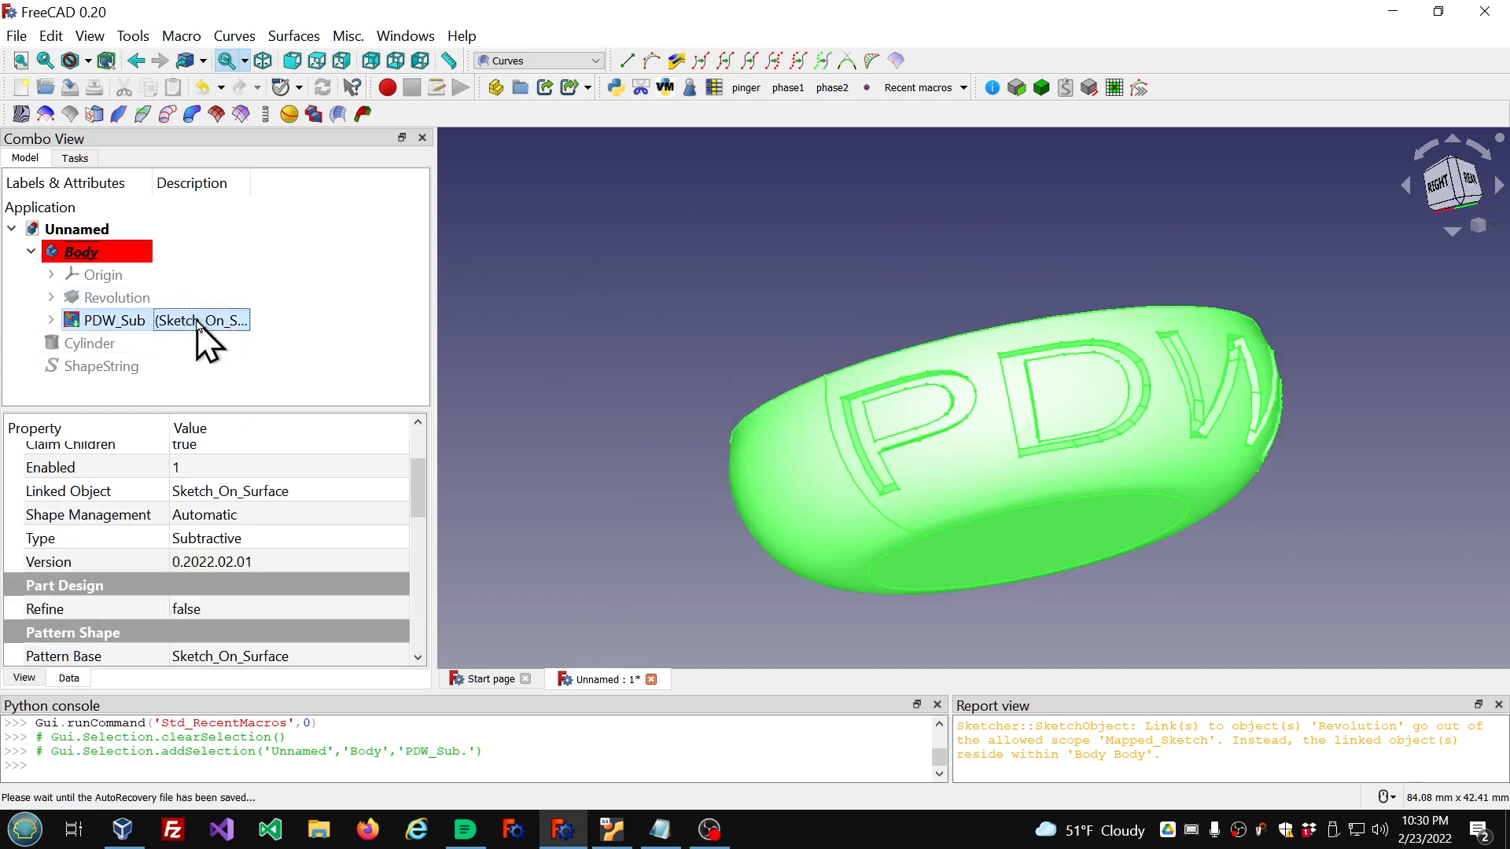
key(Delete)
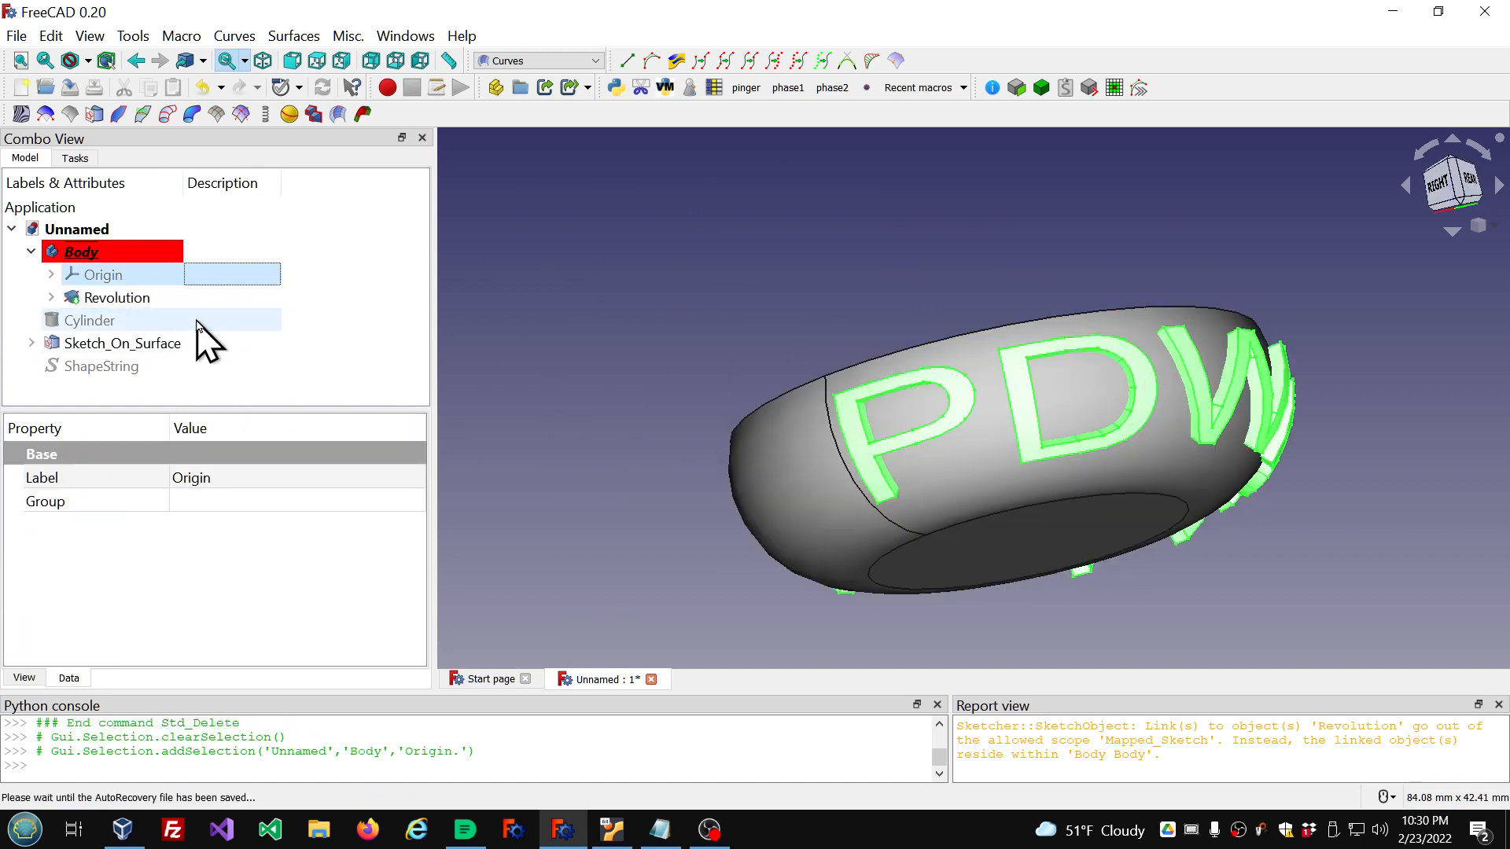
Step: Wrap Sketch_On_Surface into the Body with the pdwrapper macro as Additive type, placed after Revolution
click(118, 346)
click(182, 37)
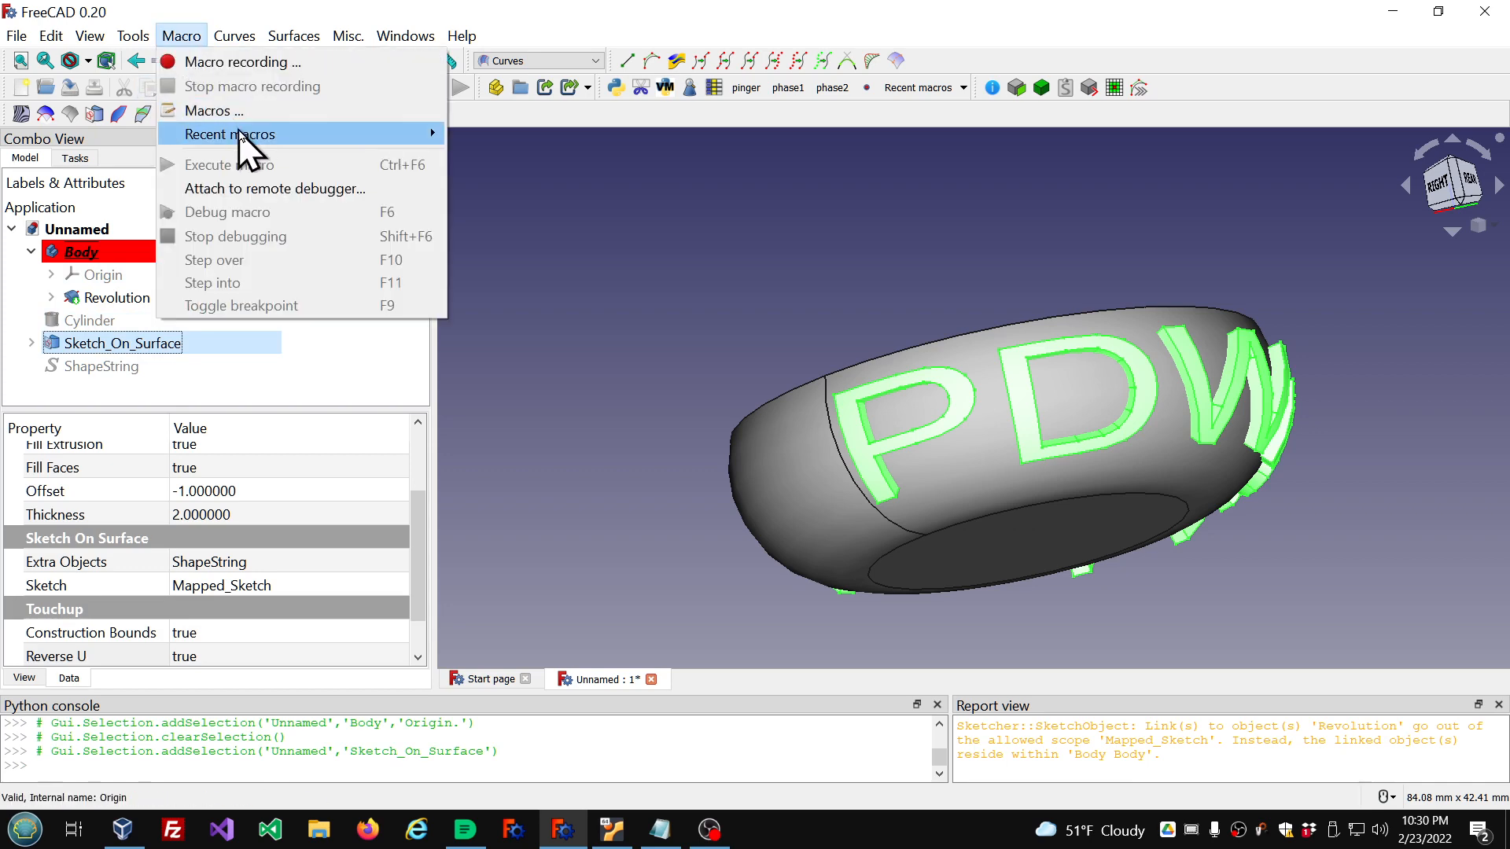
mouse_move(243, 135)
click(487, 143)
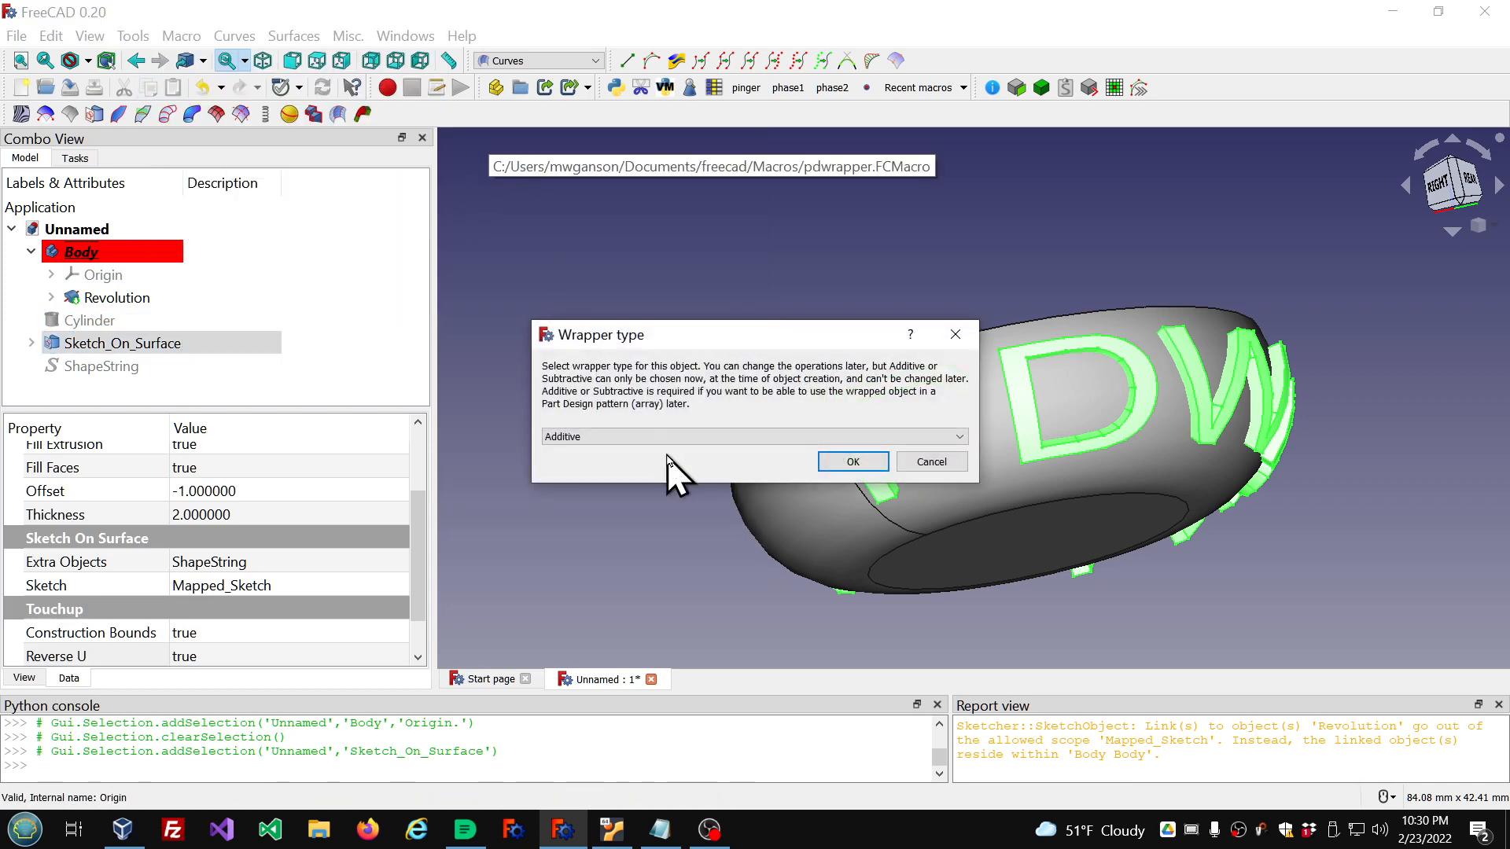
click(861, 464)
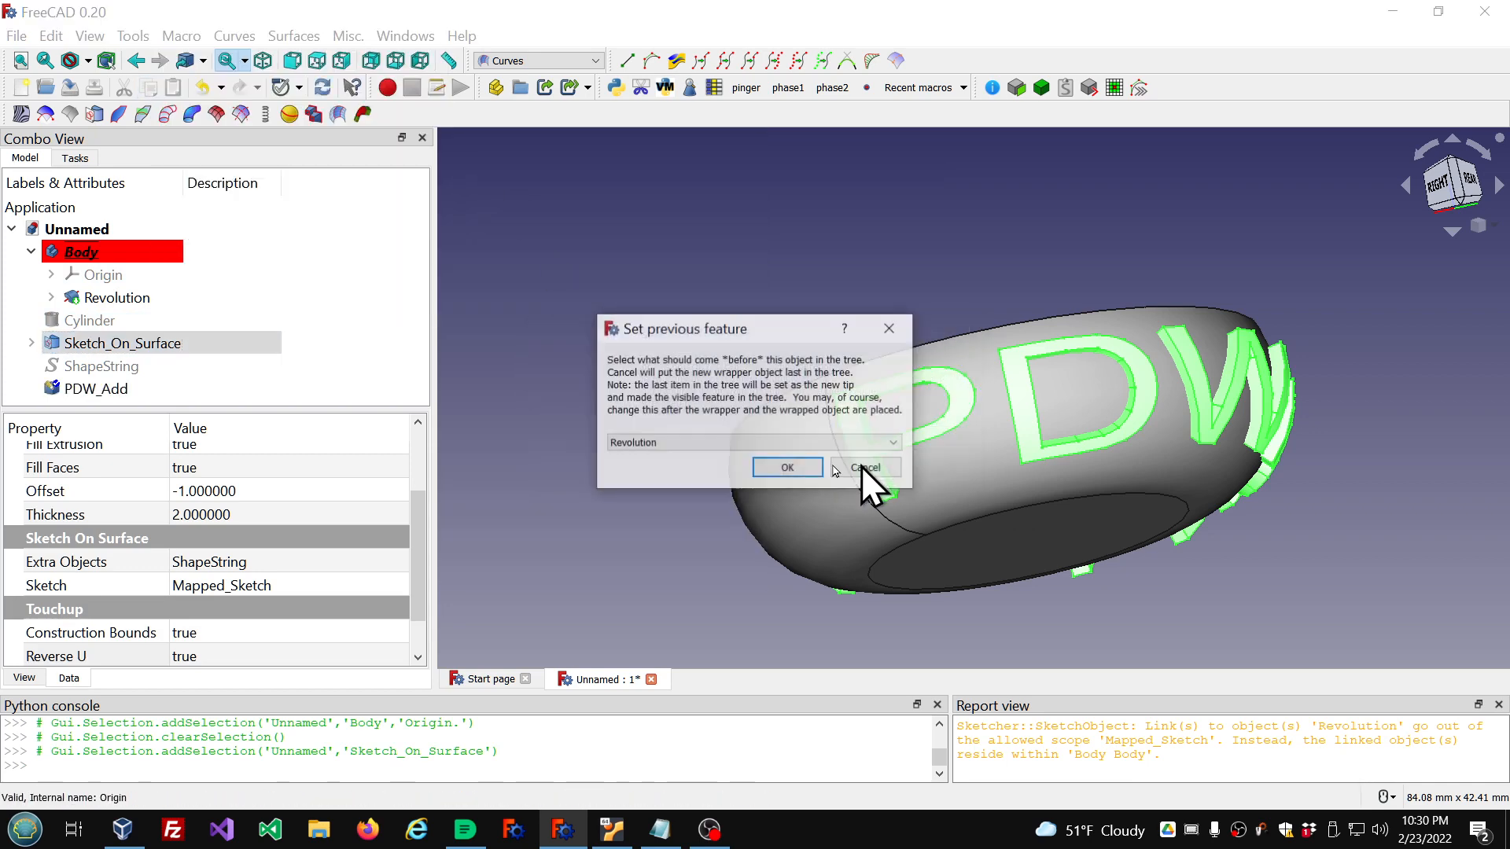
click(788, 470)
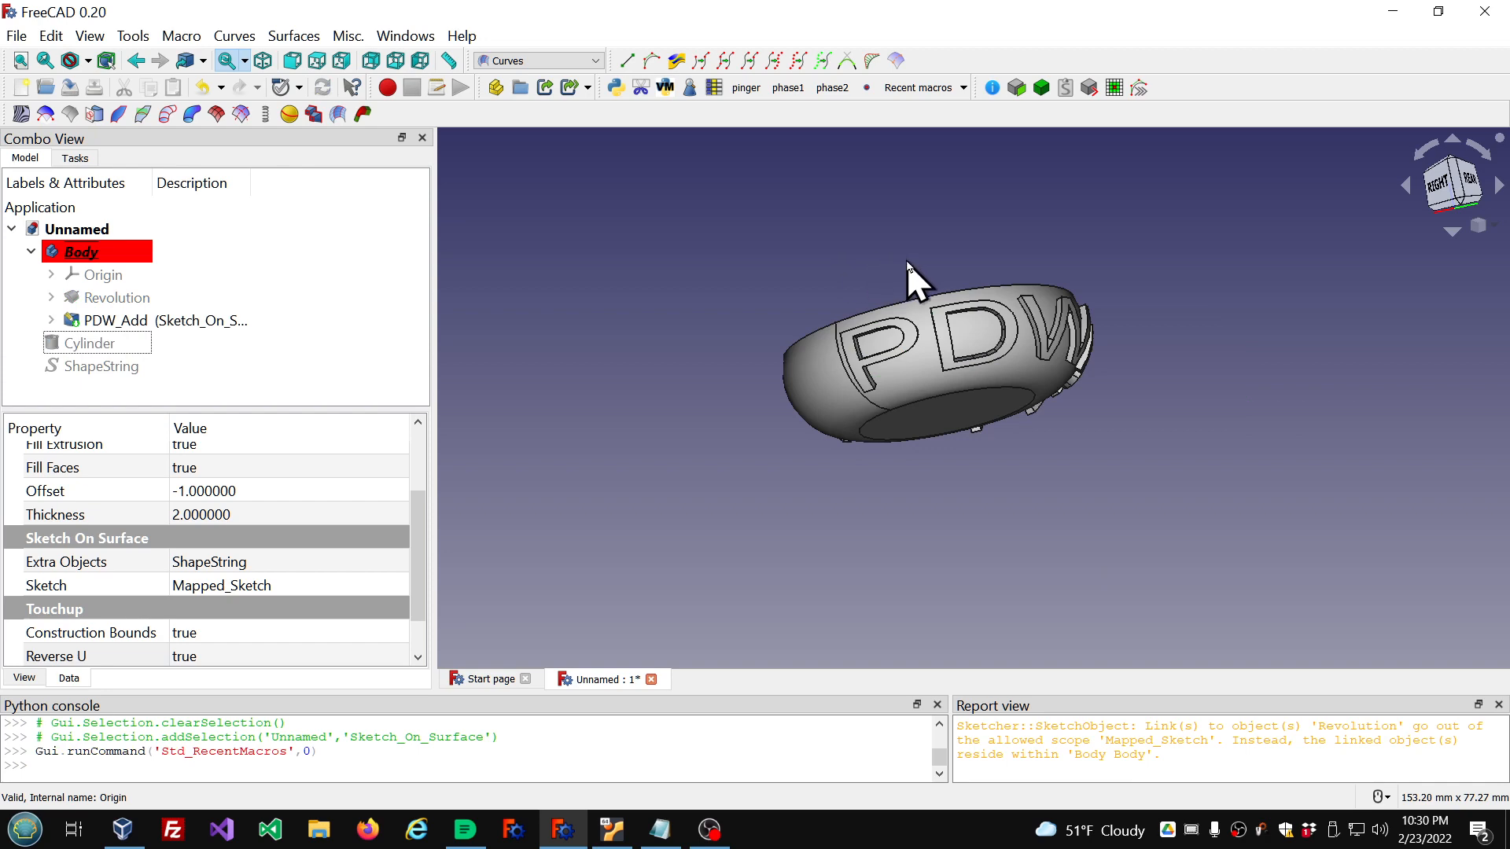
Step: Inspect the raised letters around the bowl and check the dependency graph for links crossing the Body's boundary
mouse_move(910, 280)
middle_down()
mouse_move(1019, 341)
mouse_move(1074, 421)
mouse_move(1120, 413)
mouse_move(1085, 491)
mouse_move(937, 495)
mouse_move(1179, 313)
mouse_move(1214, 369)
middle_up()
middle_drag(617, 464, 787, 269)
scroll(711, 394, up, 3)
scroll(756, 395, down, 5)
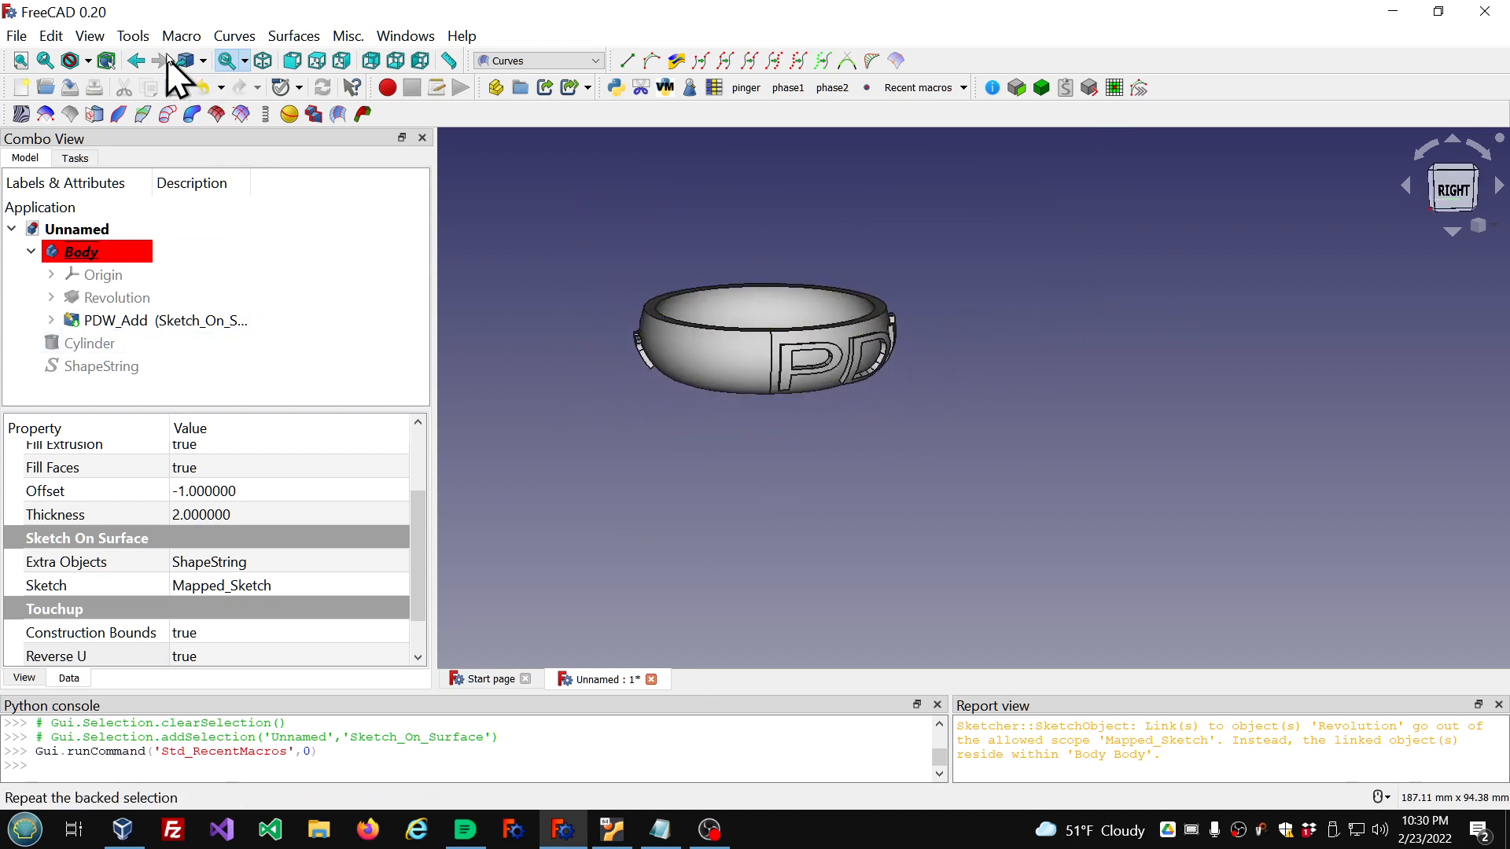
click(150, 38)
click(198, 143)
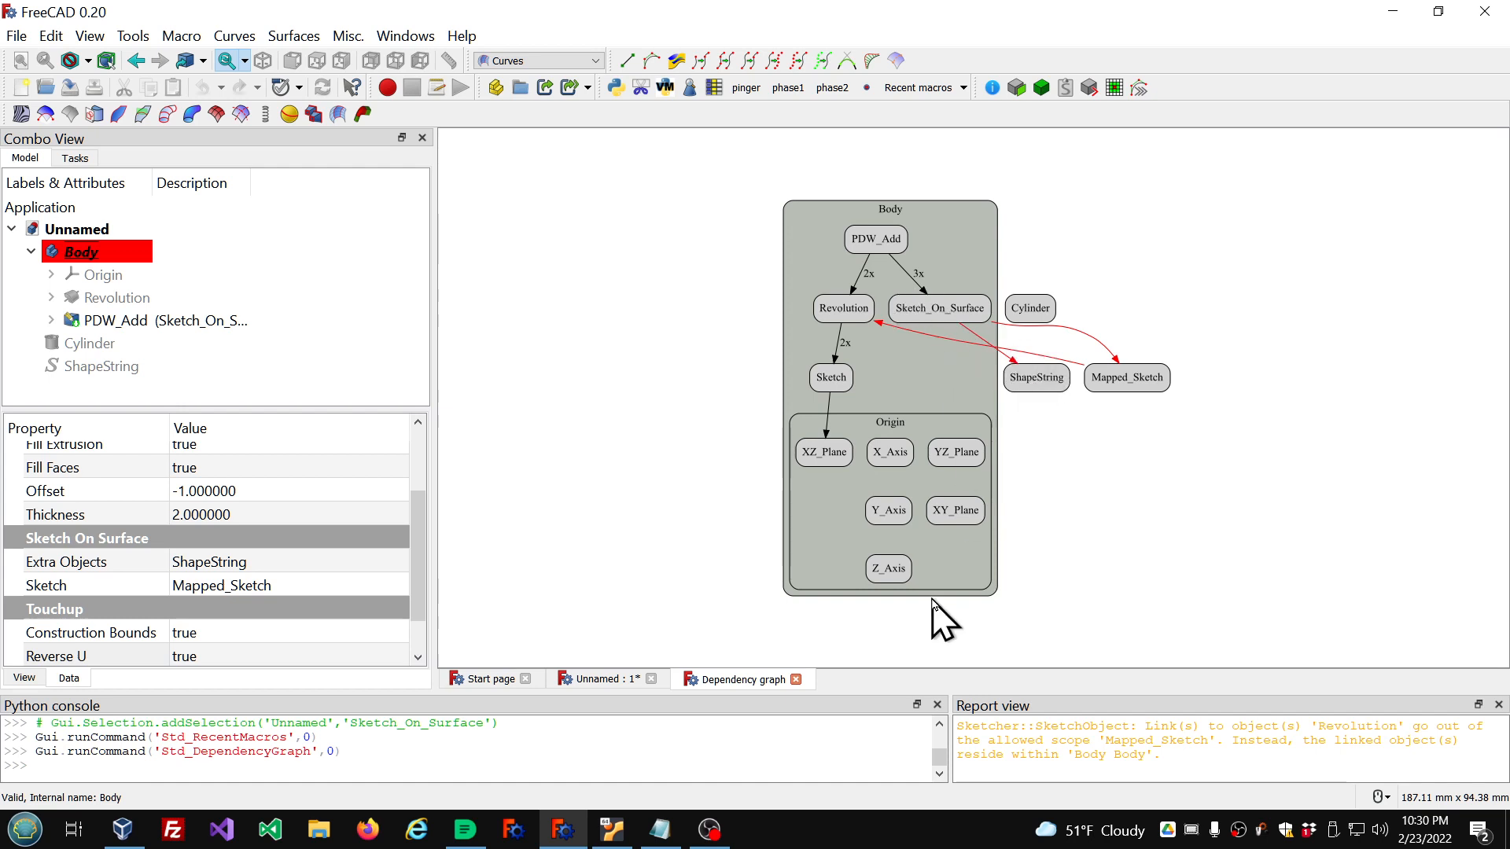
click(796, 679)
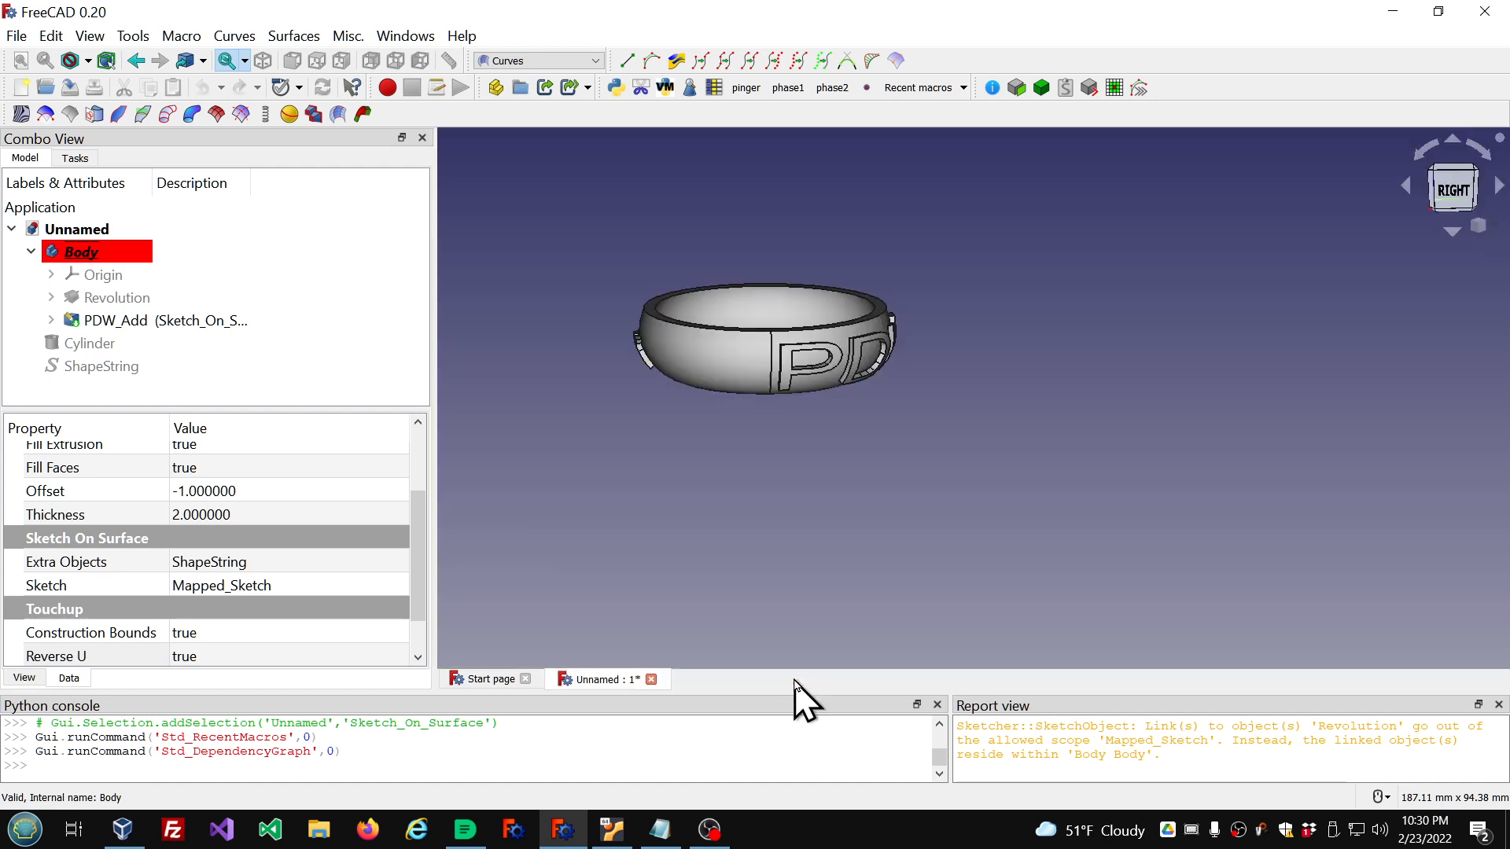
Step: Add Mapped_Sketch and ShapeString to the Body's Group property and clear the report view
click(92, 253)
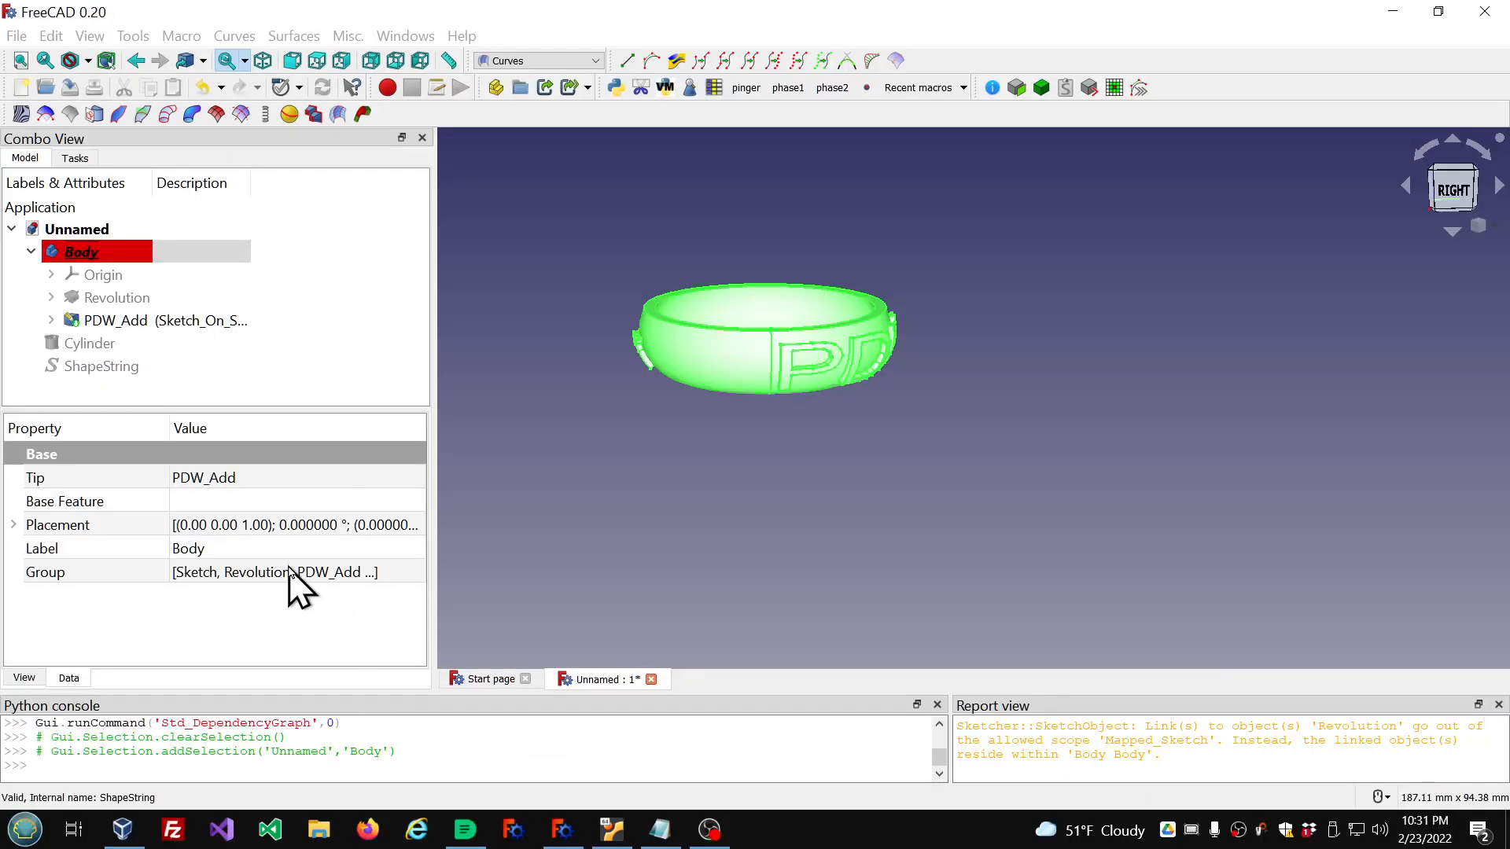
click(361, 715)
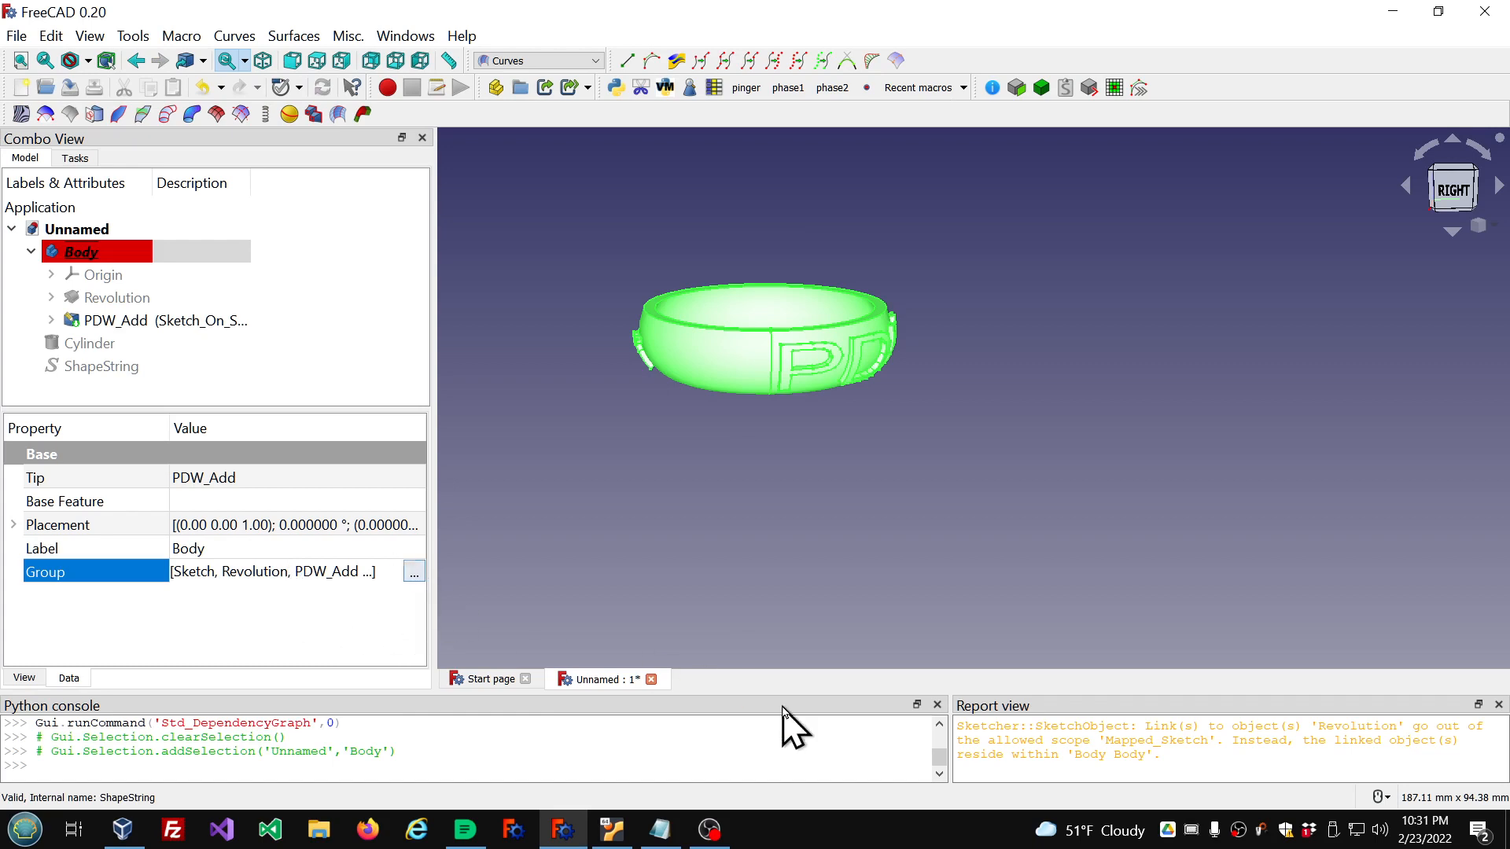
click(1191, 833)
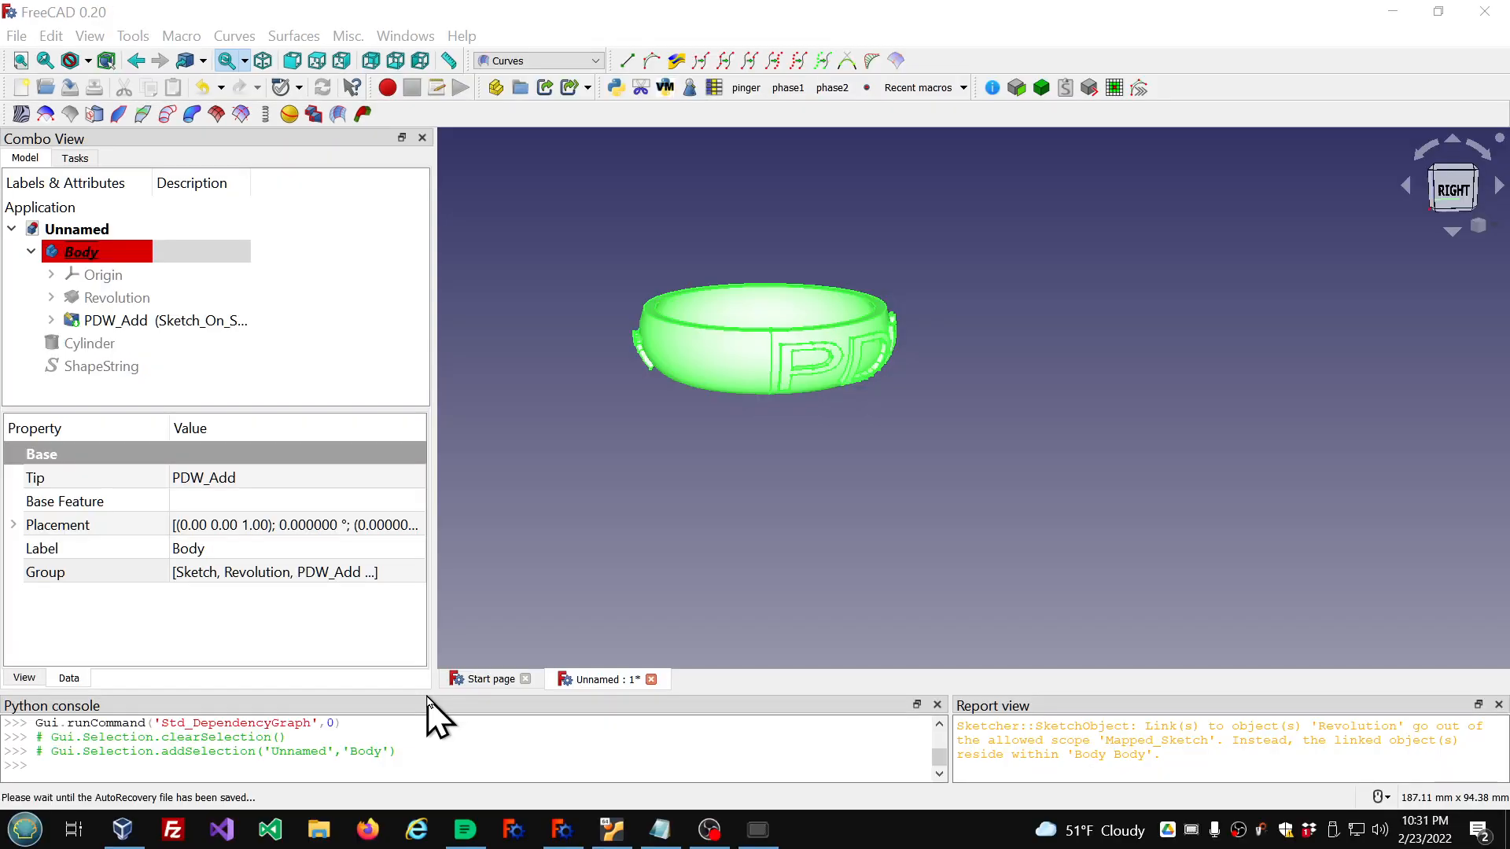
click(411, 572)
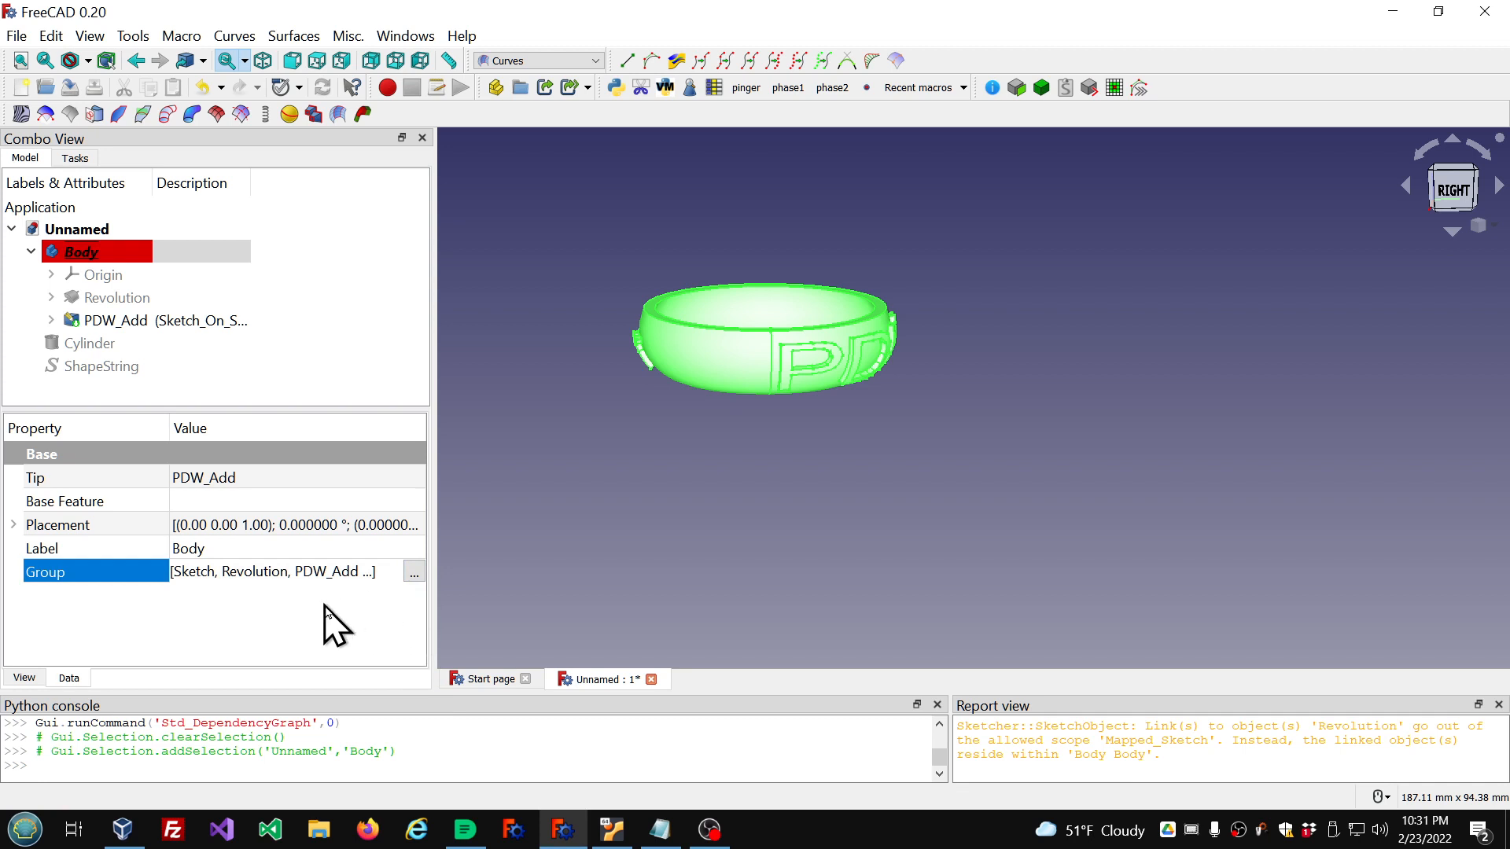
click(413, 572)
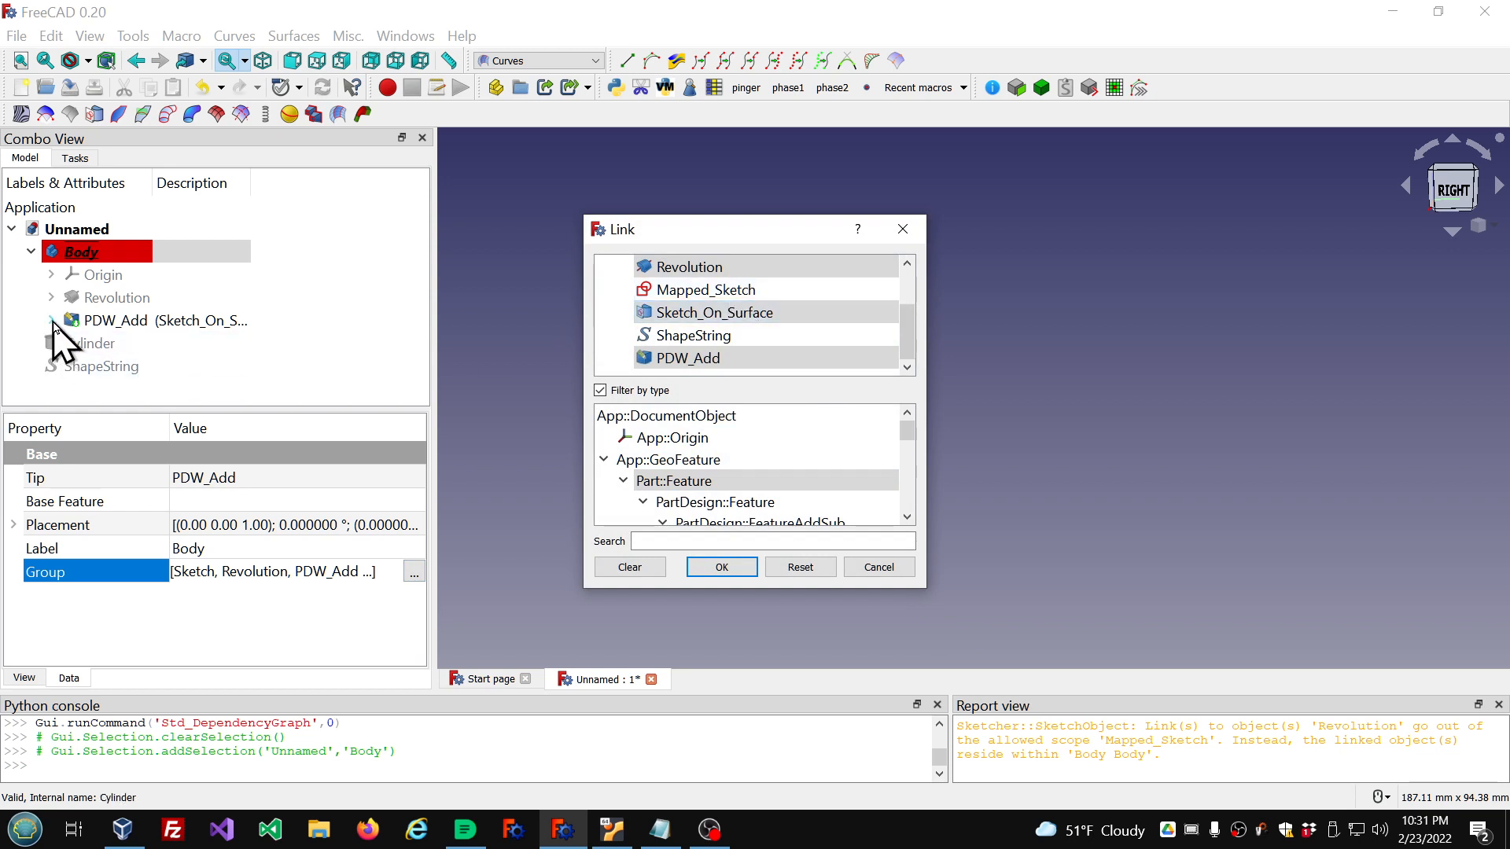
click(712, 291)
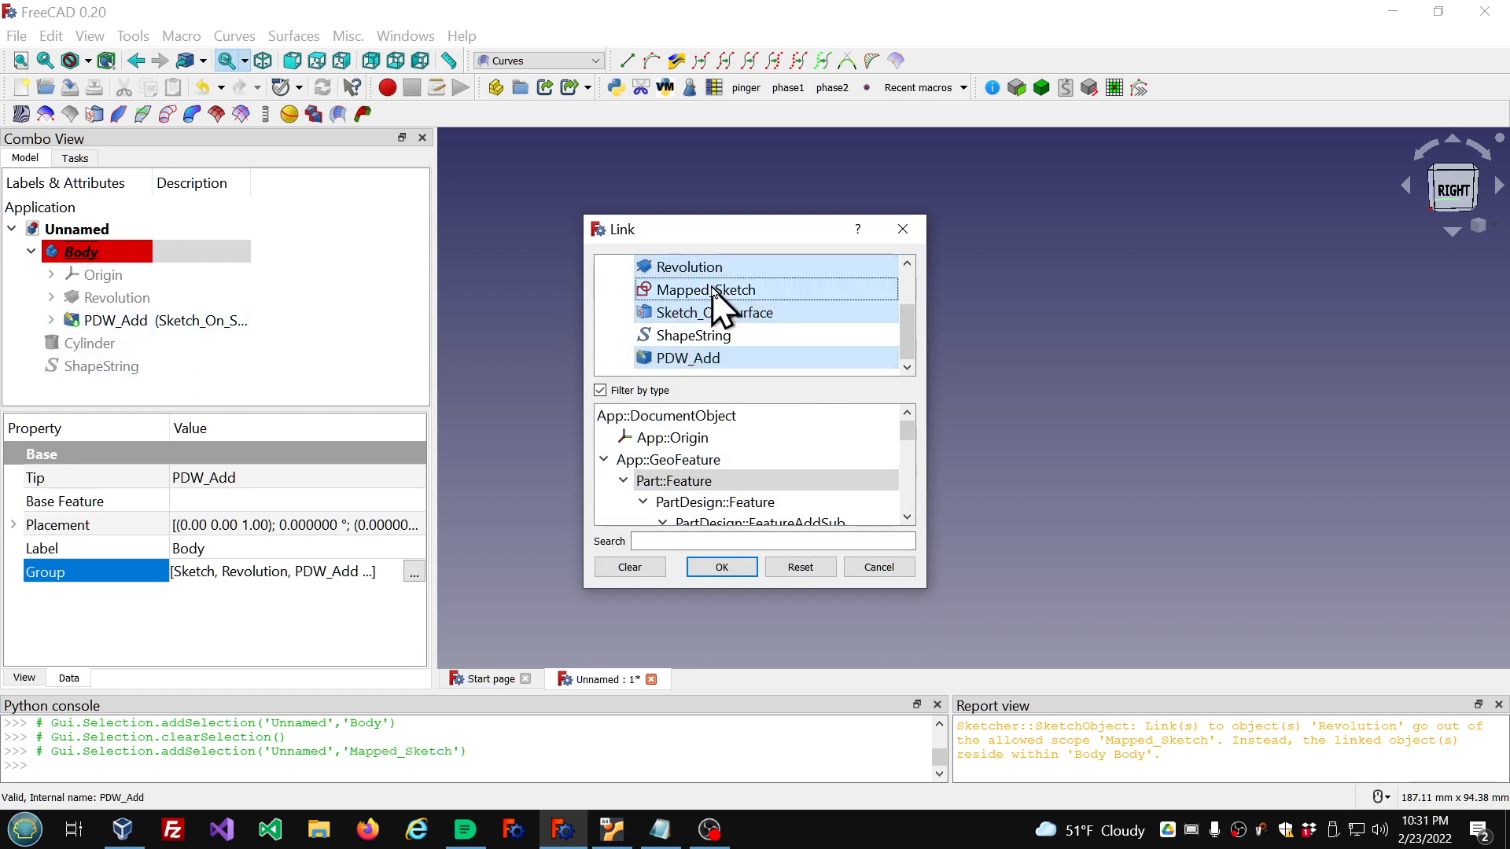
click(706, 337)
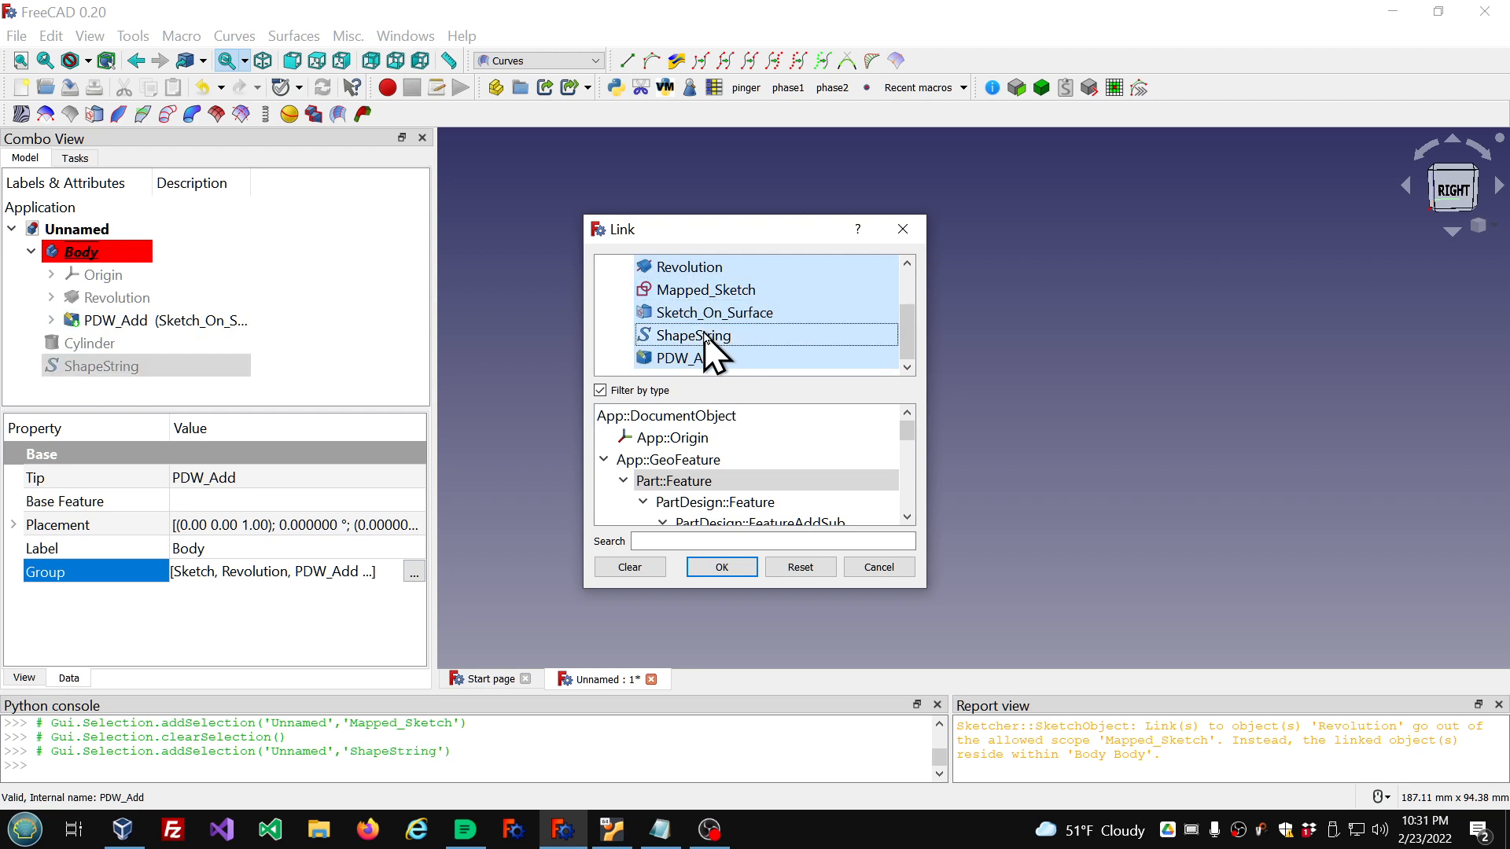
click(726, 573)
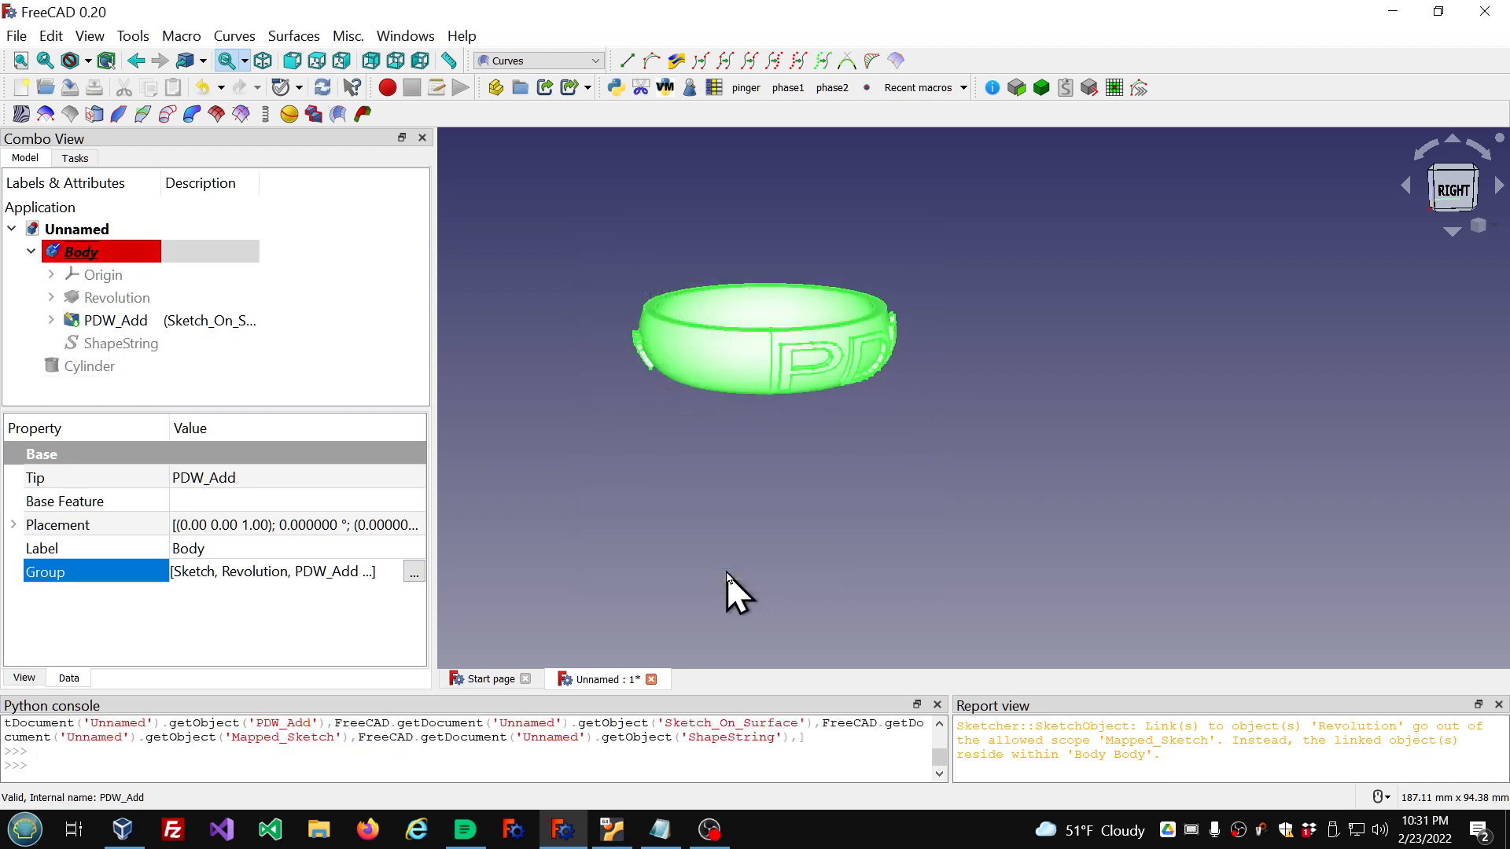
click(891, 503)
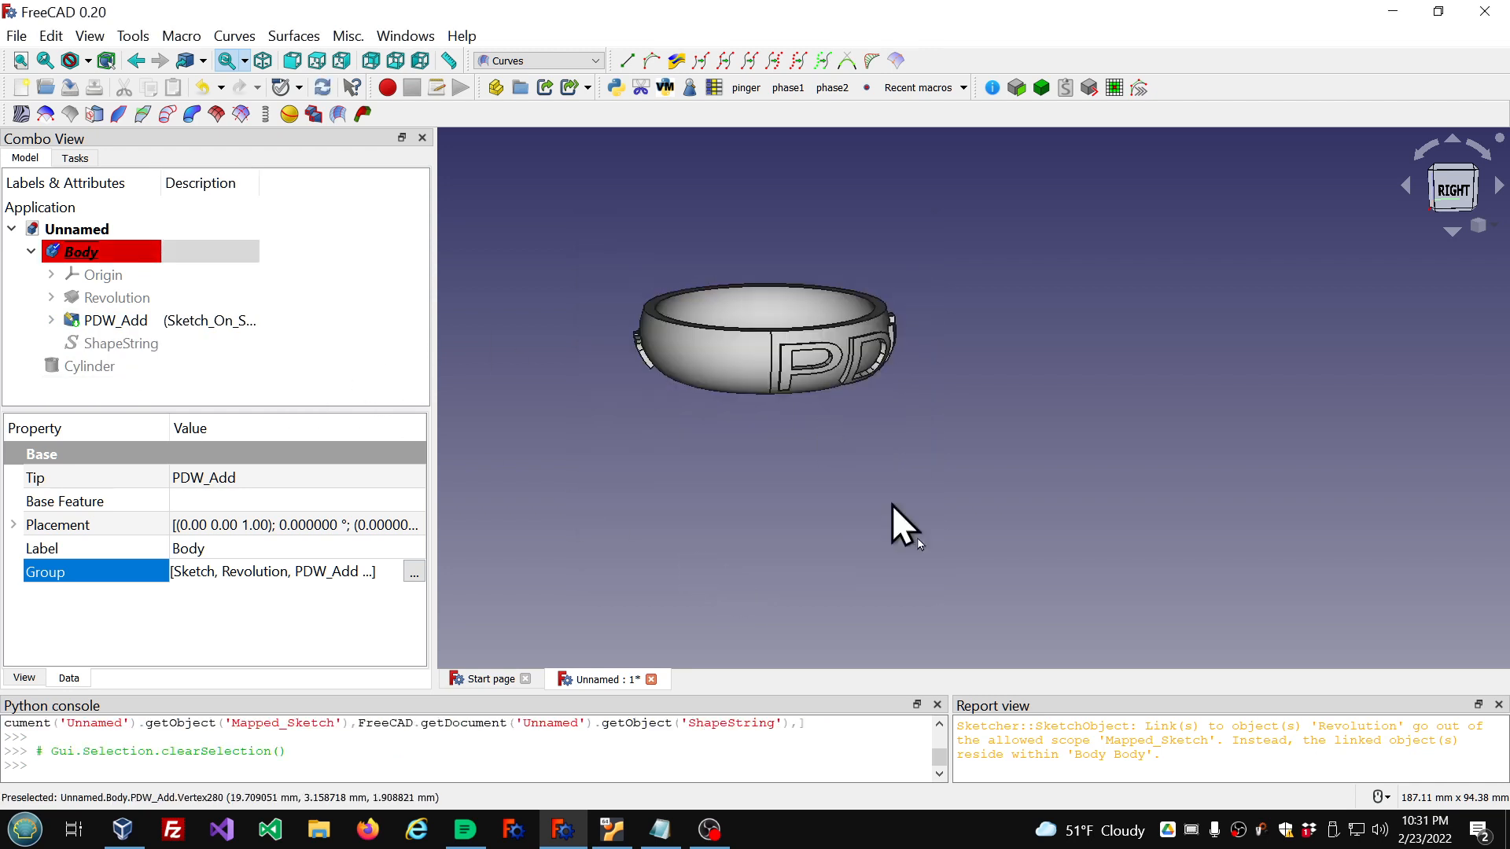
right_click(1157, 733)
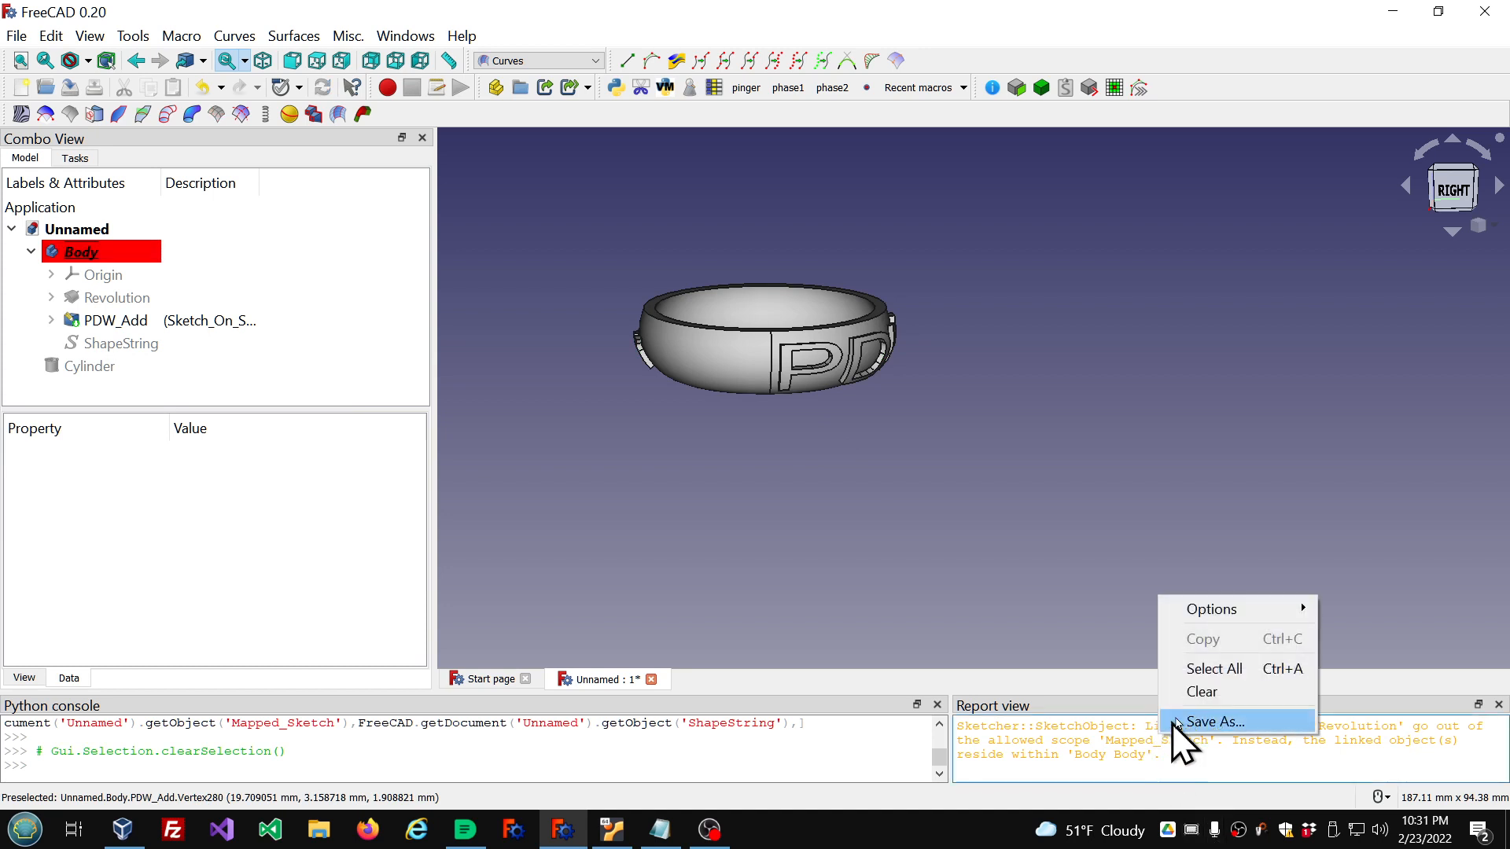
click(1200, 692)
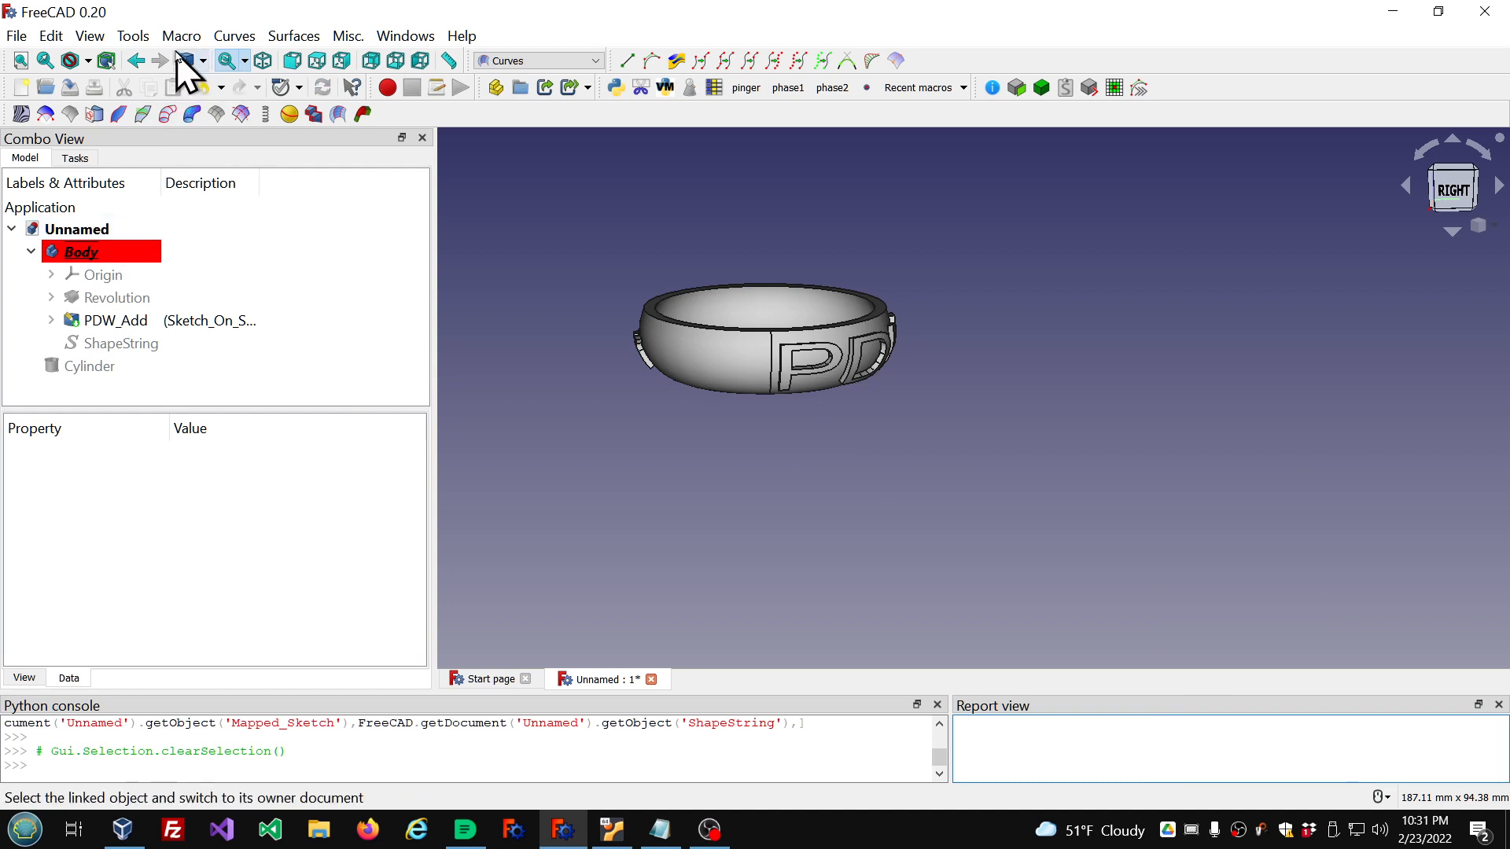
Step: Examine the dependency graph for links between the Body, Sketch_On_Surface, ShapeString and Mapped_Sketch, close it, and view the bowl's raised letters
click(133, 36)
click(197, 142)
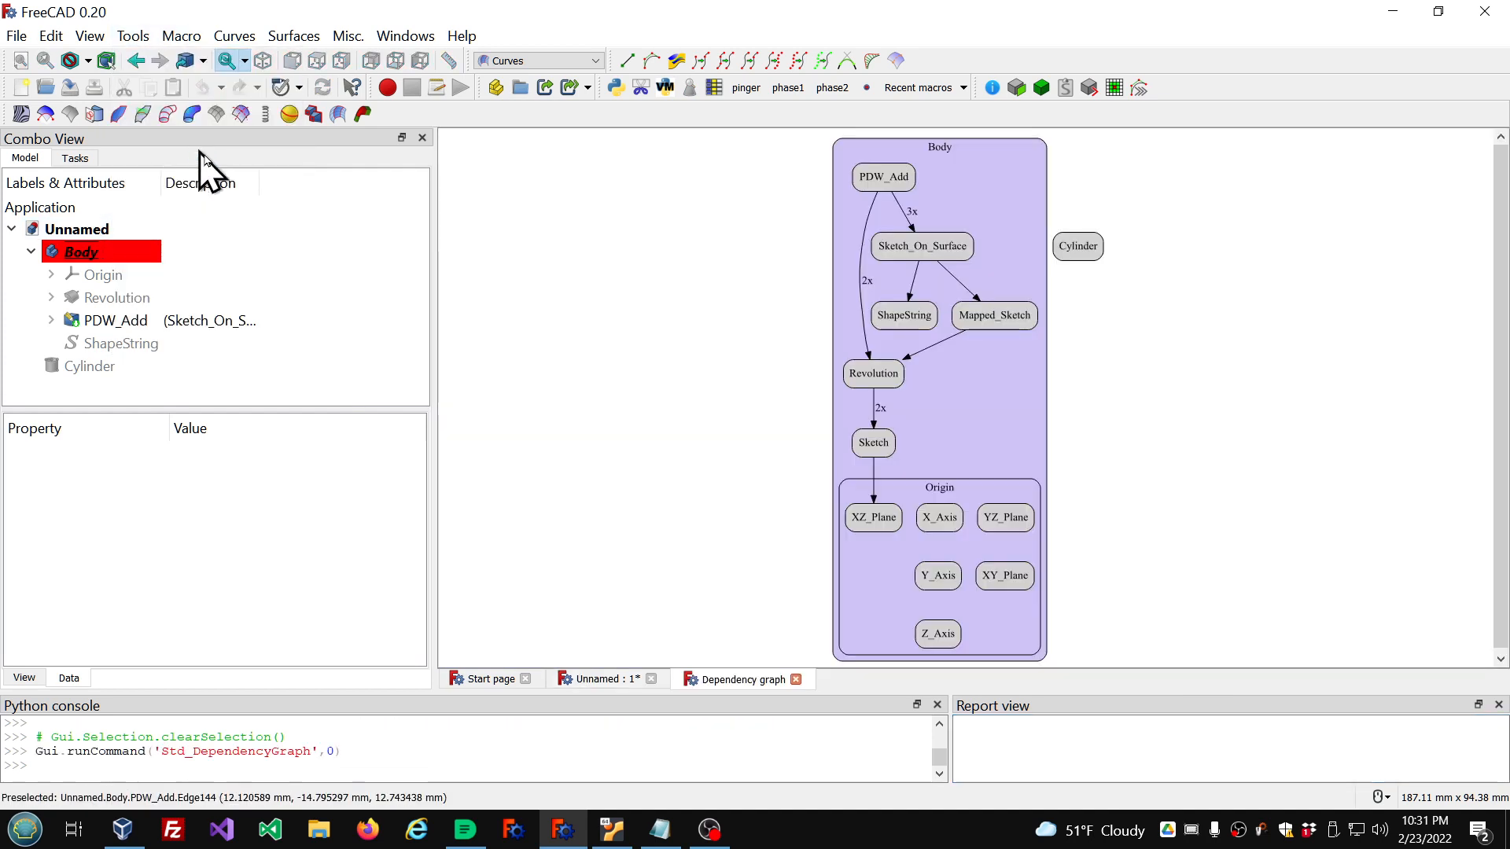
scroll(963, 338, up, 3)
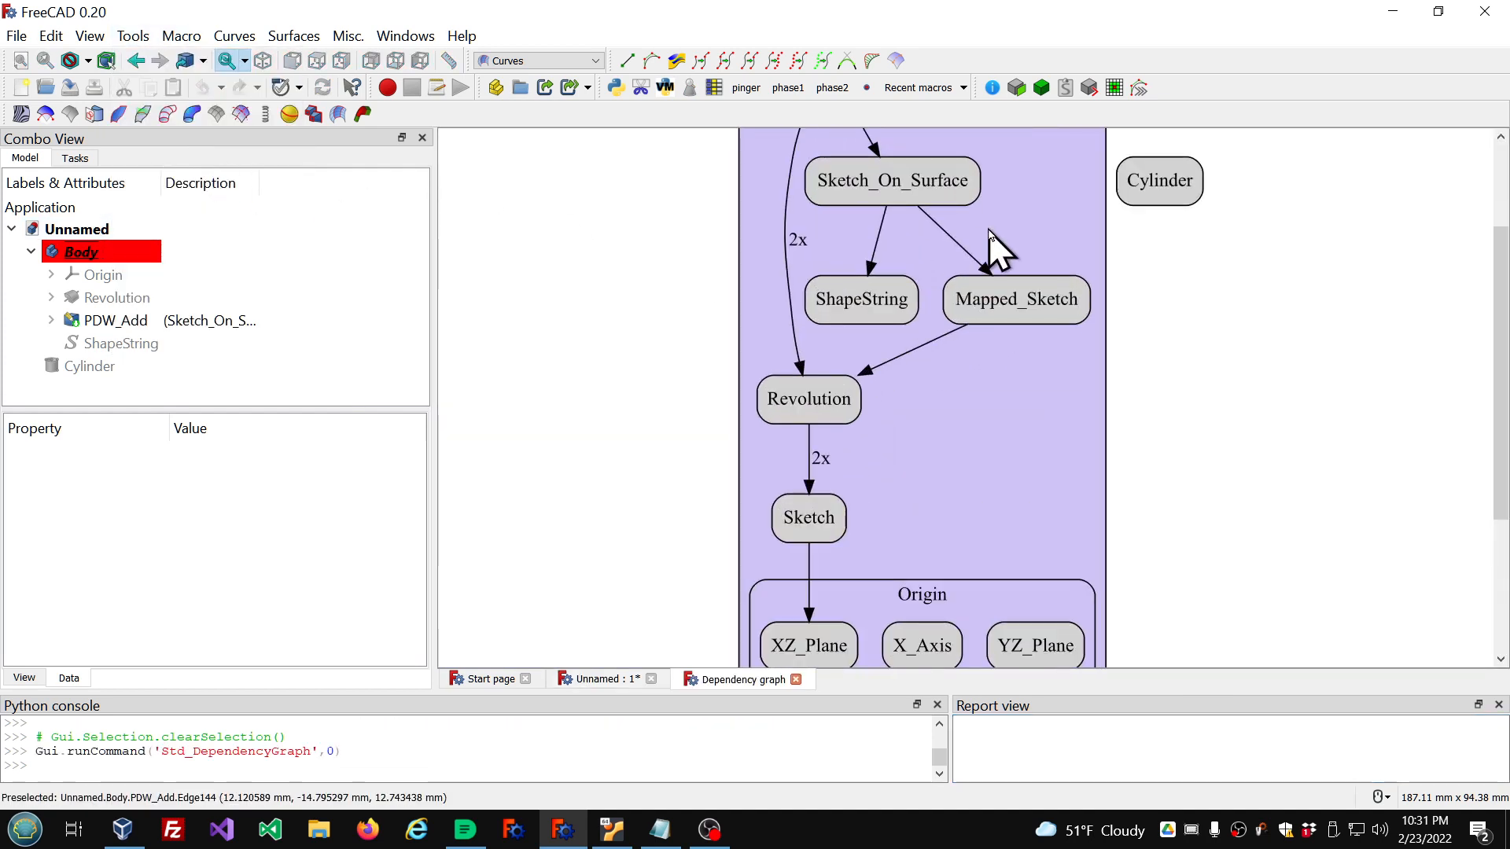
scroll(986, 380, down, 4)
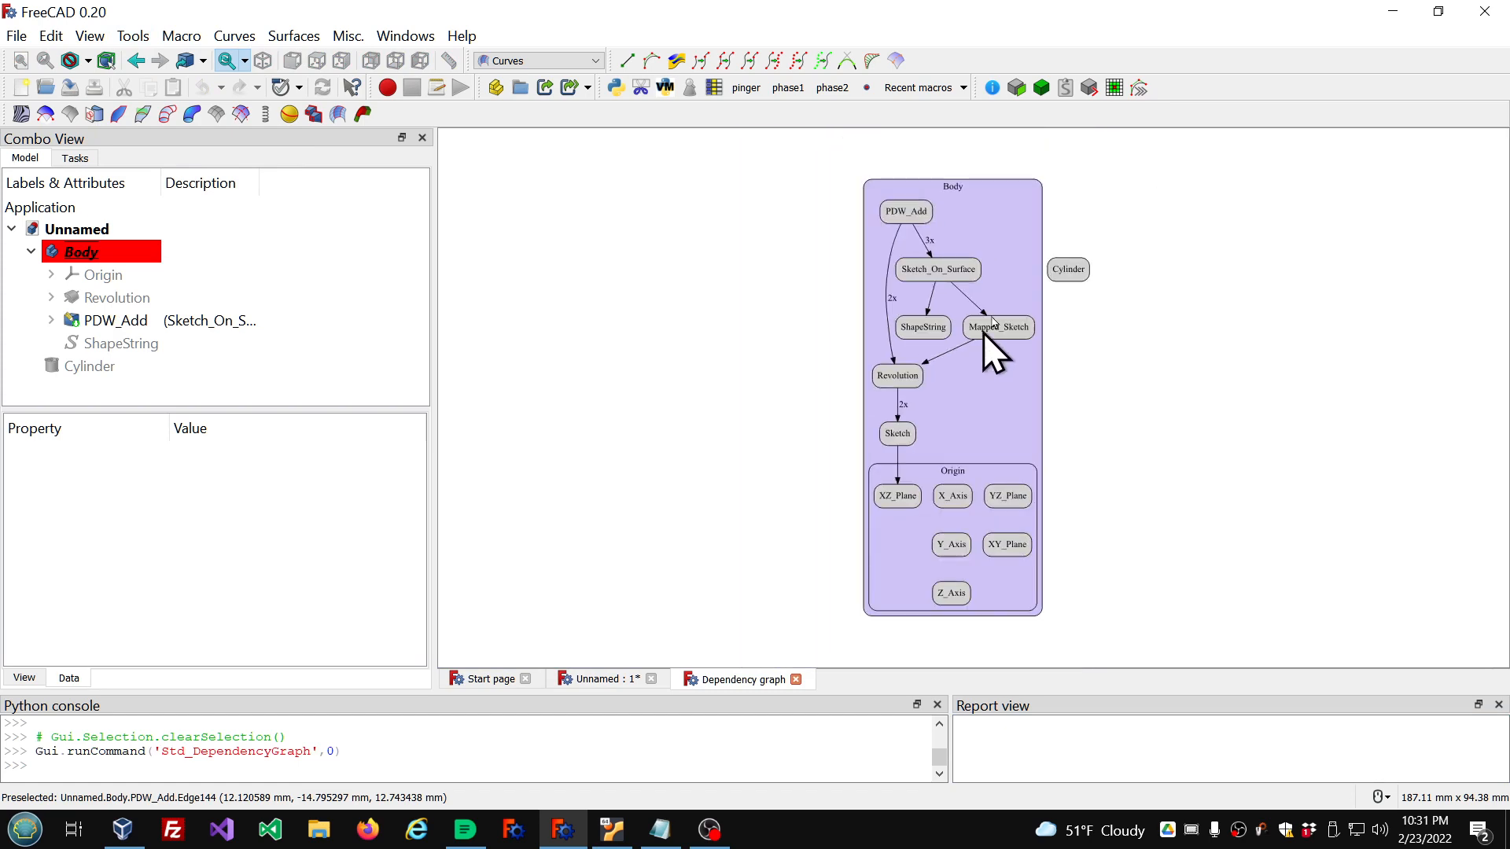
scroll(994, 337, up, 4)
scroll(1030, 210, down, 3)
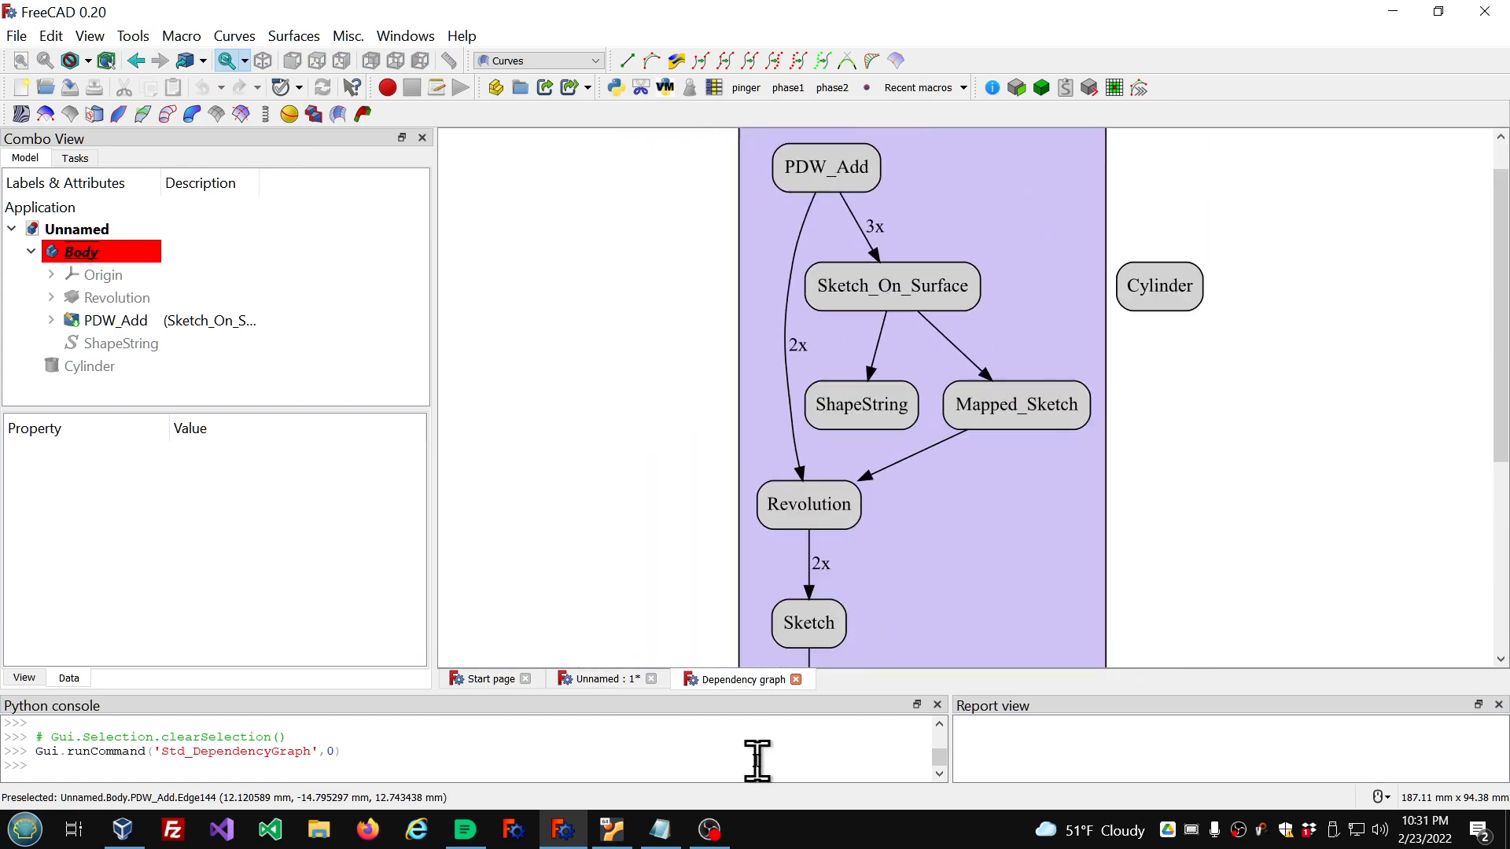
click(796, 680)
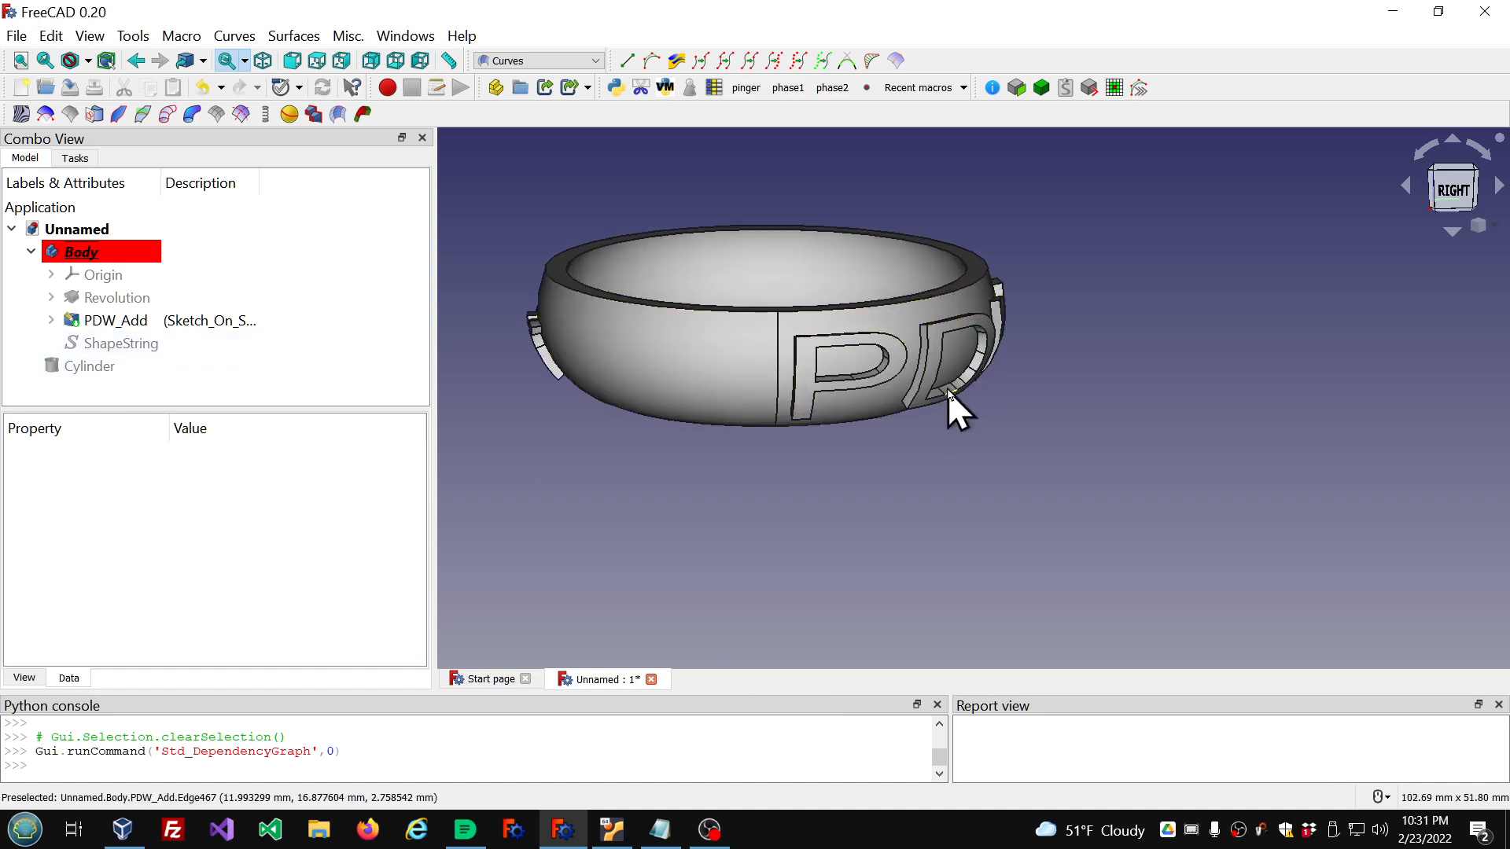
middle_drag(954, 408, 694, 413)
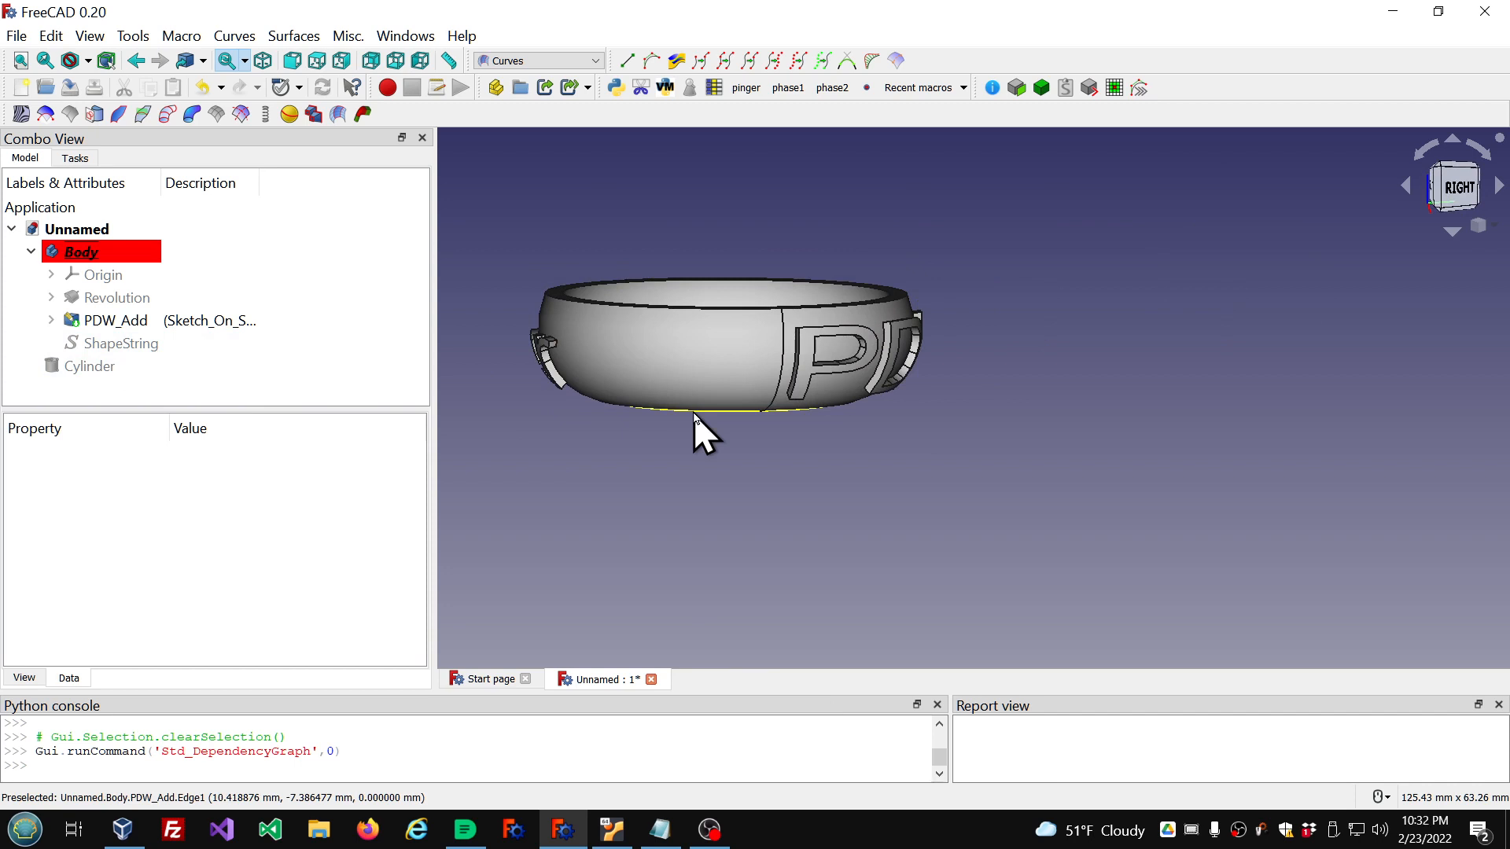
Step: Switch to Notepad, append "(no binder -- use Group property to bring in extras)" to item 4, and enlarge the window
click(660, 834)
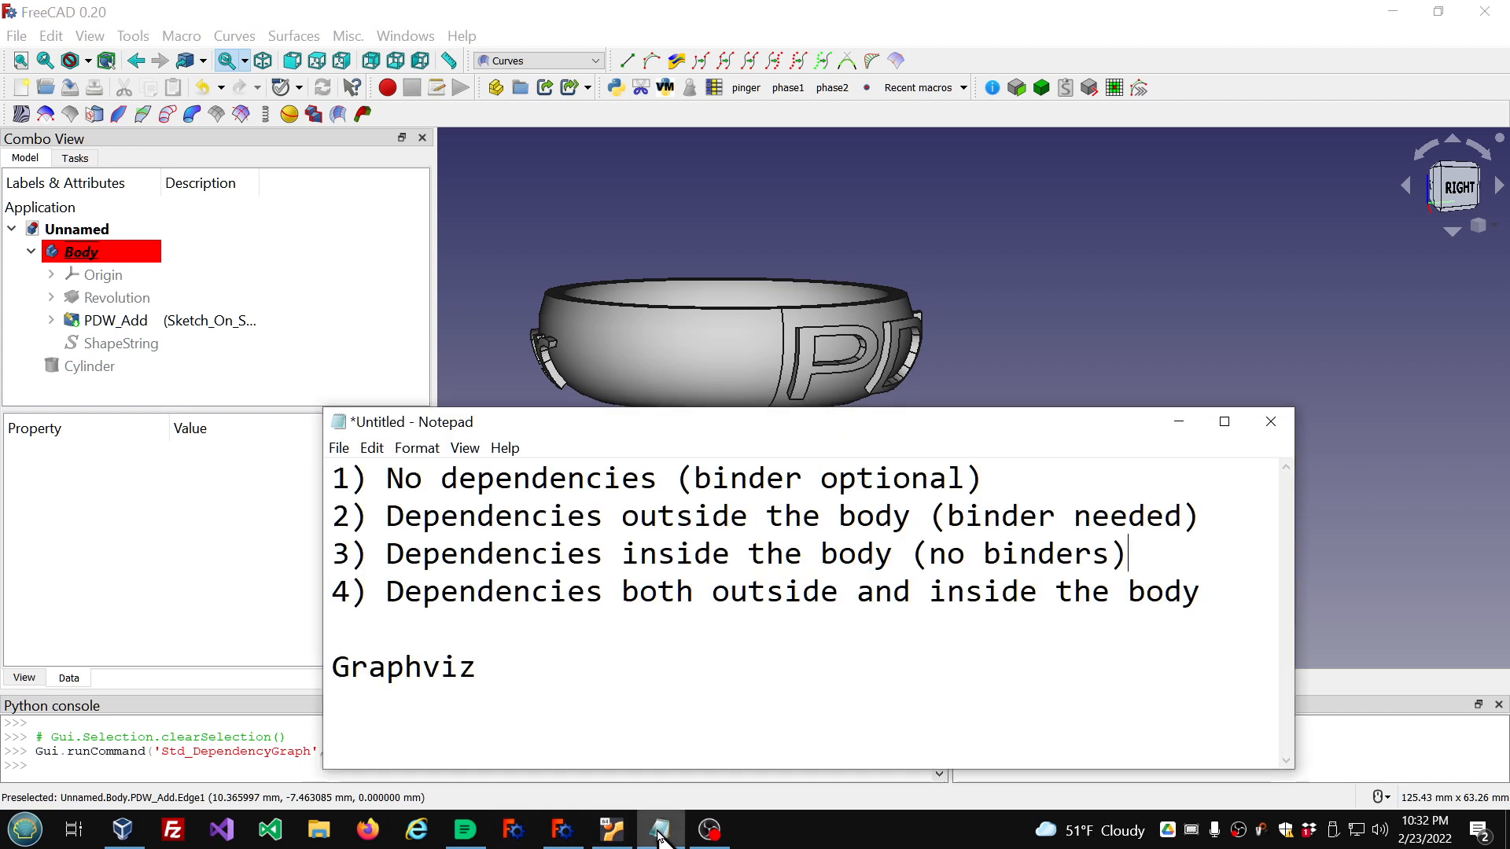
click(1240, 598)
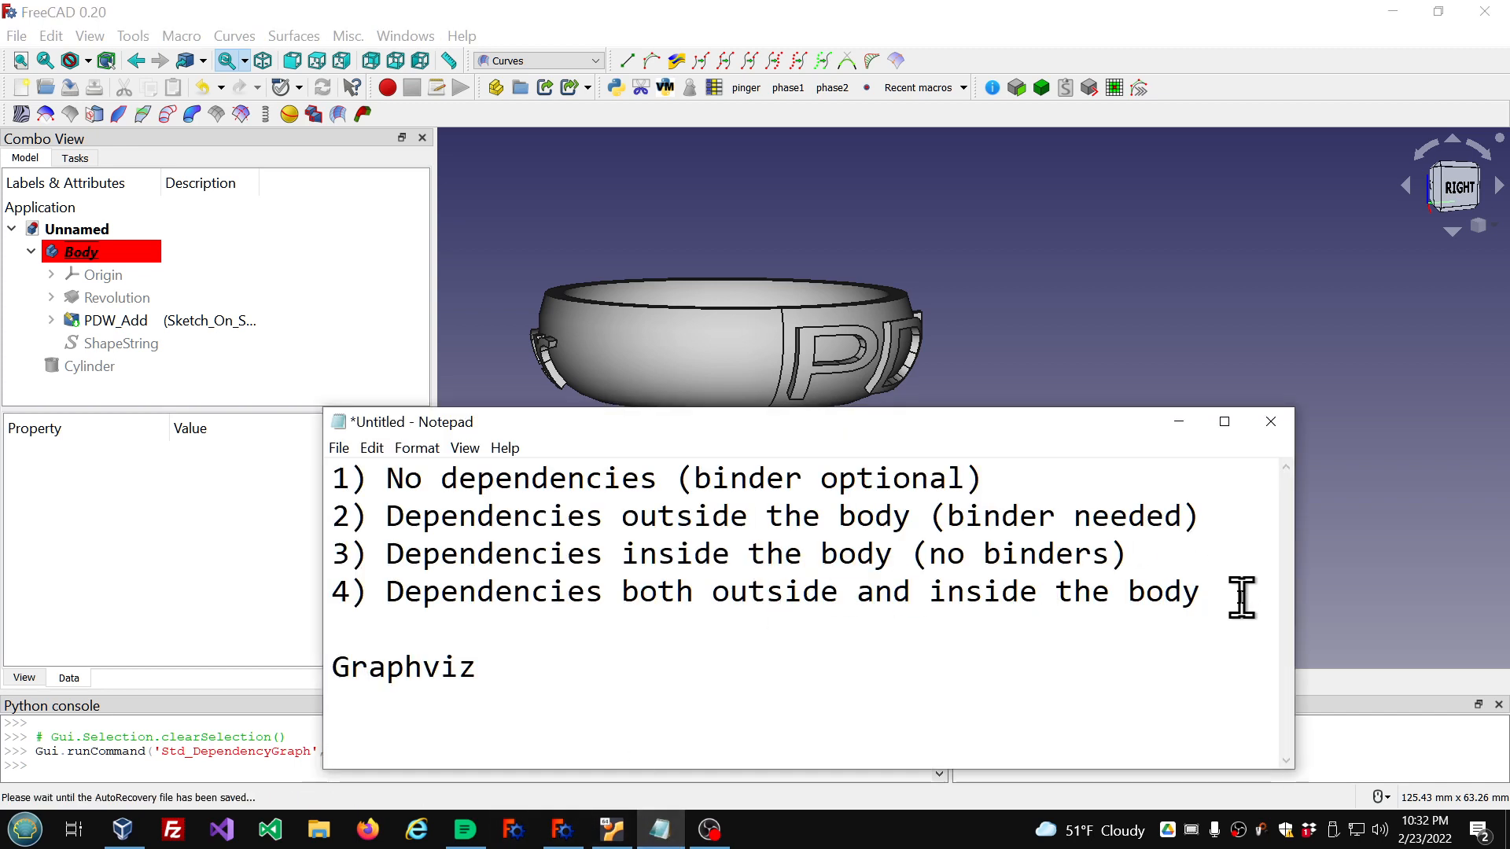
text((no b)
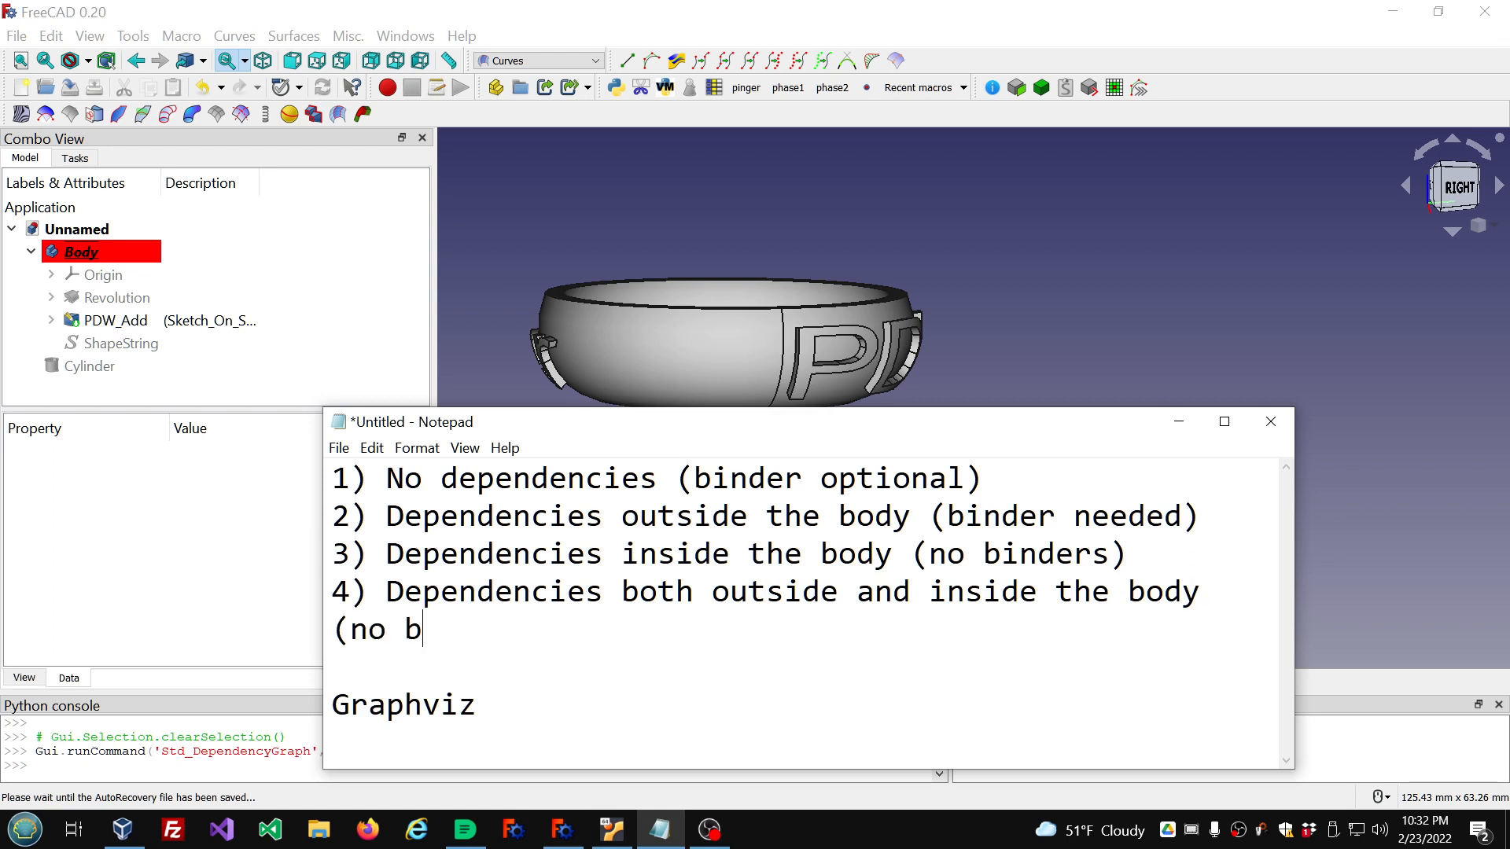
text(inder -- us)
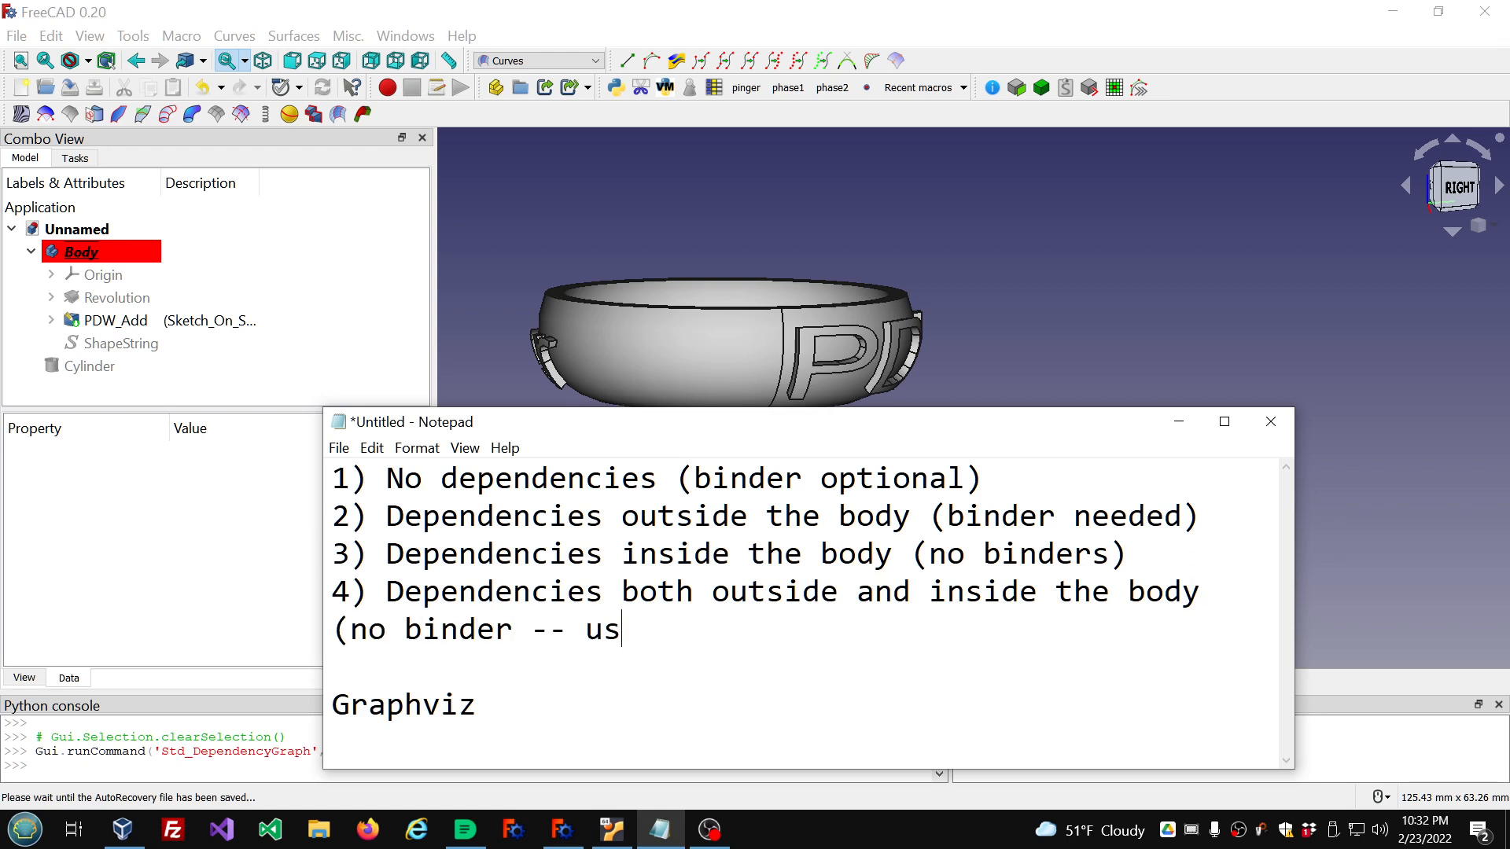
text(e Grou)
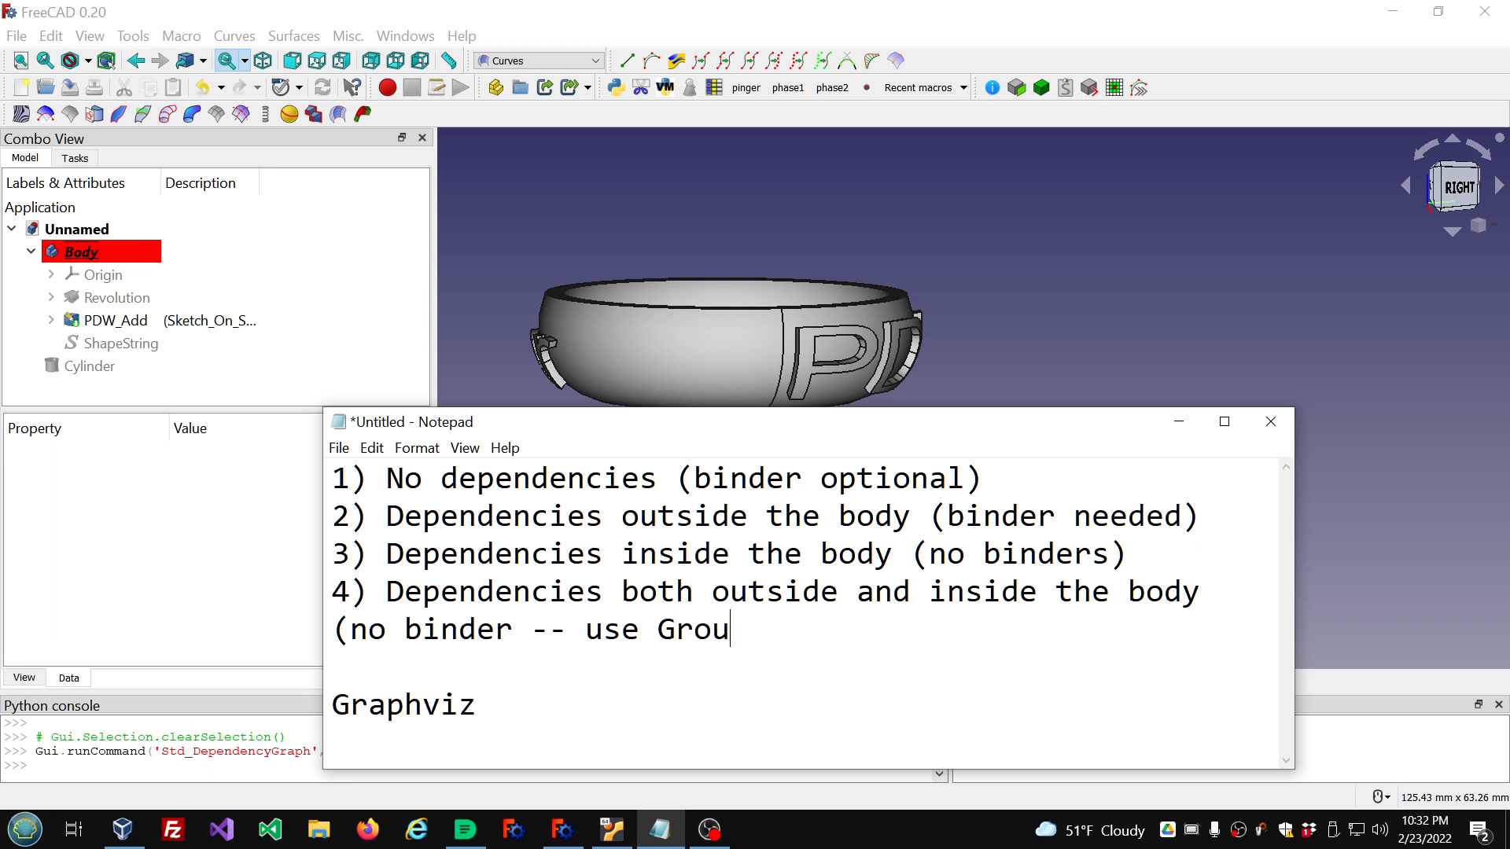
text(p property)
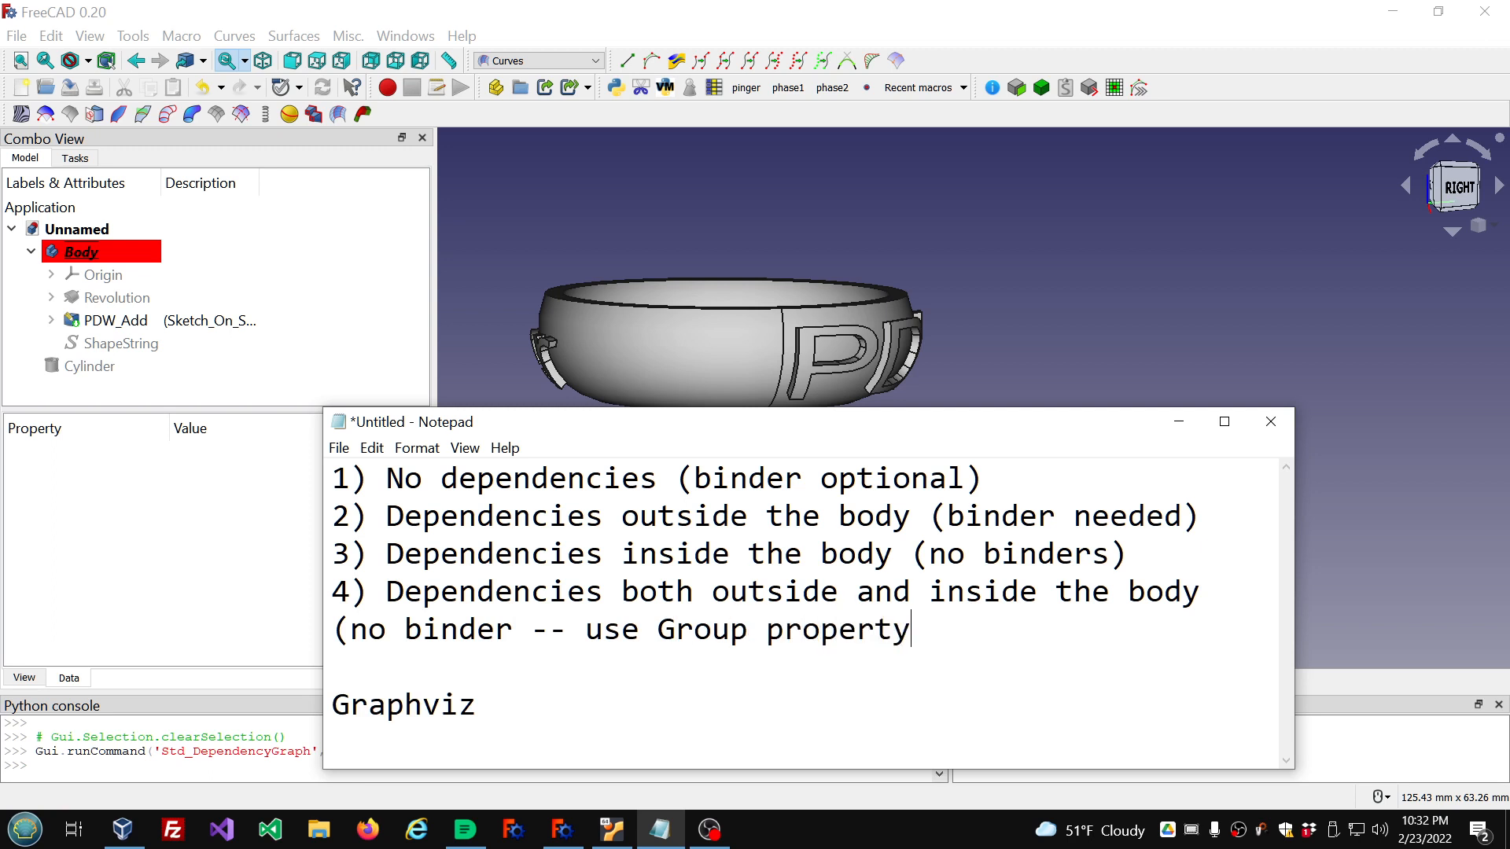
text( to bring )
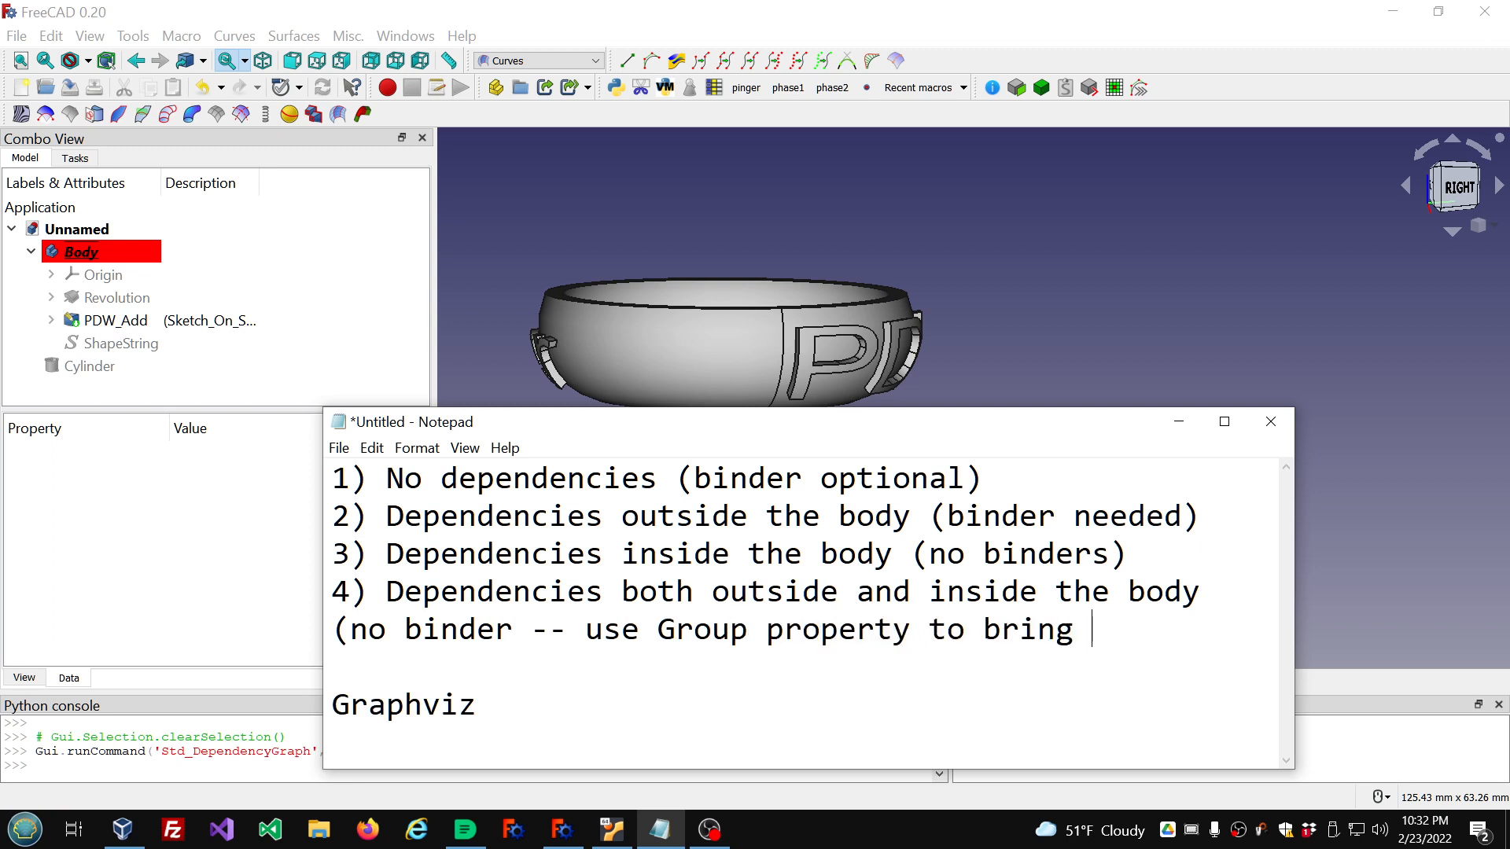
text(in extras)
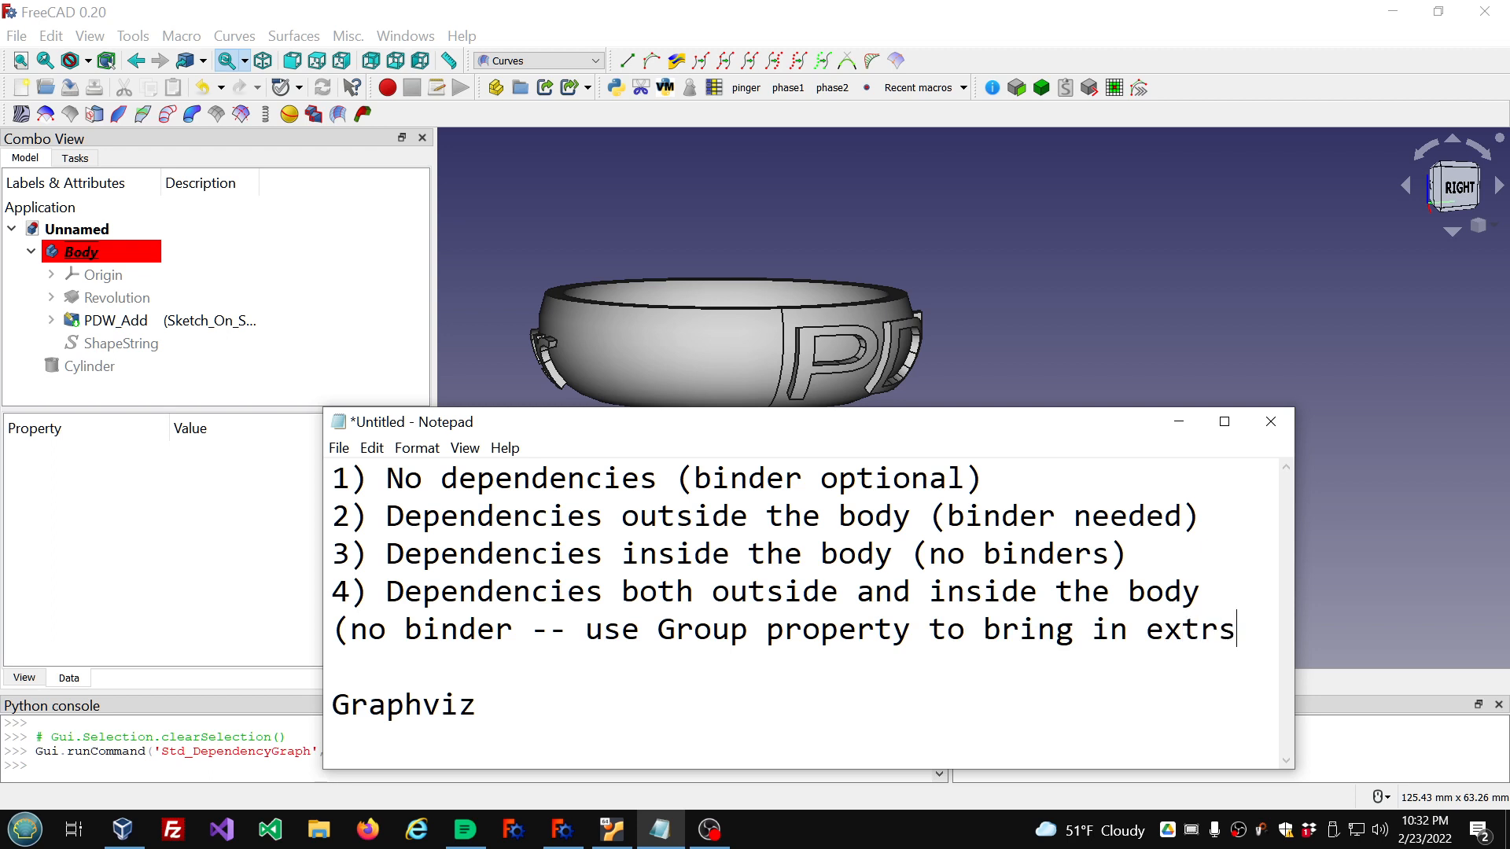
key(BackSpace)
text(as))
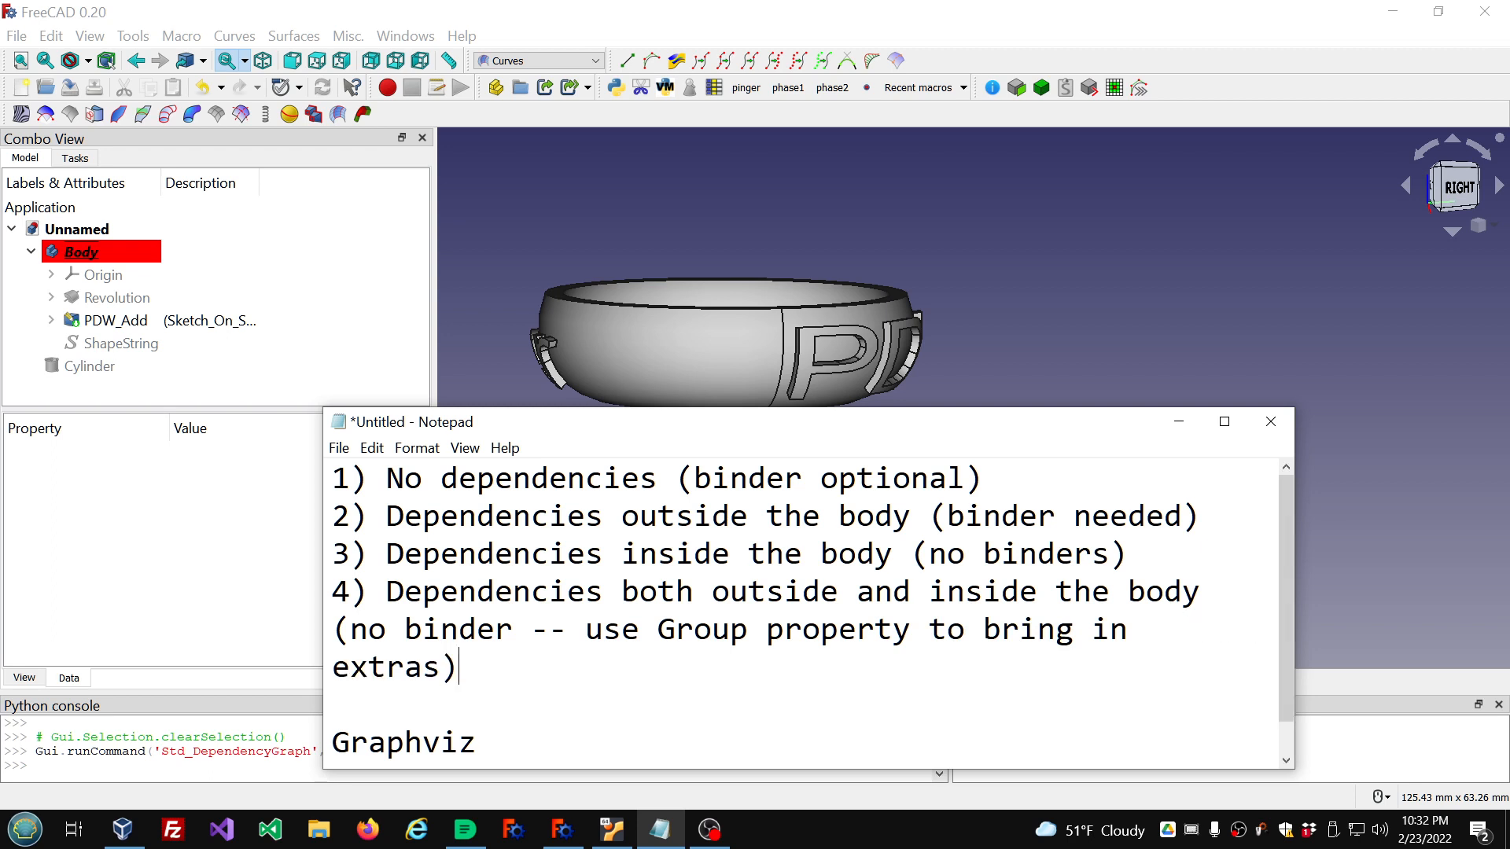
drag(324, 408, 267, 353)
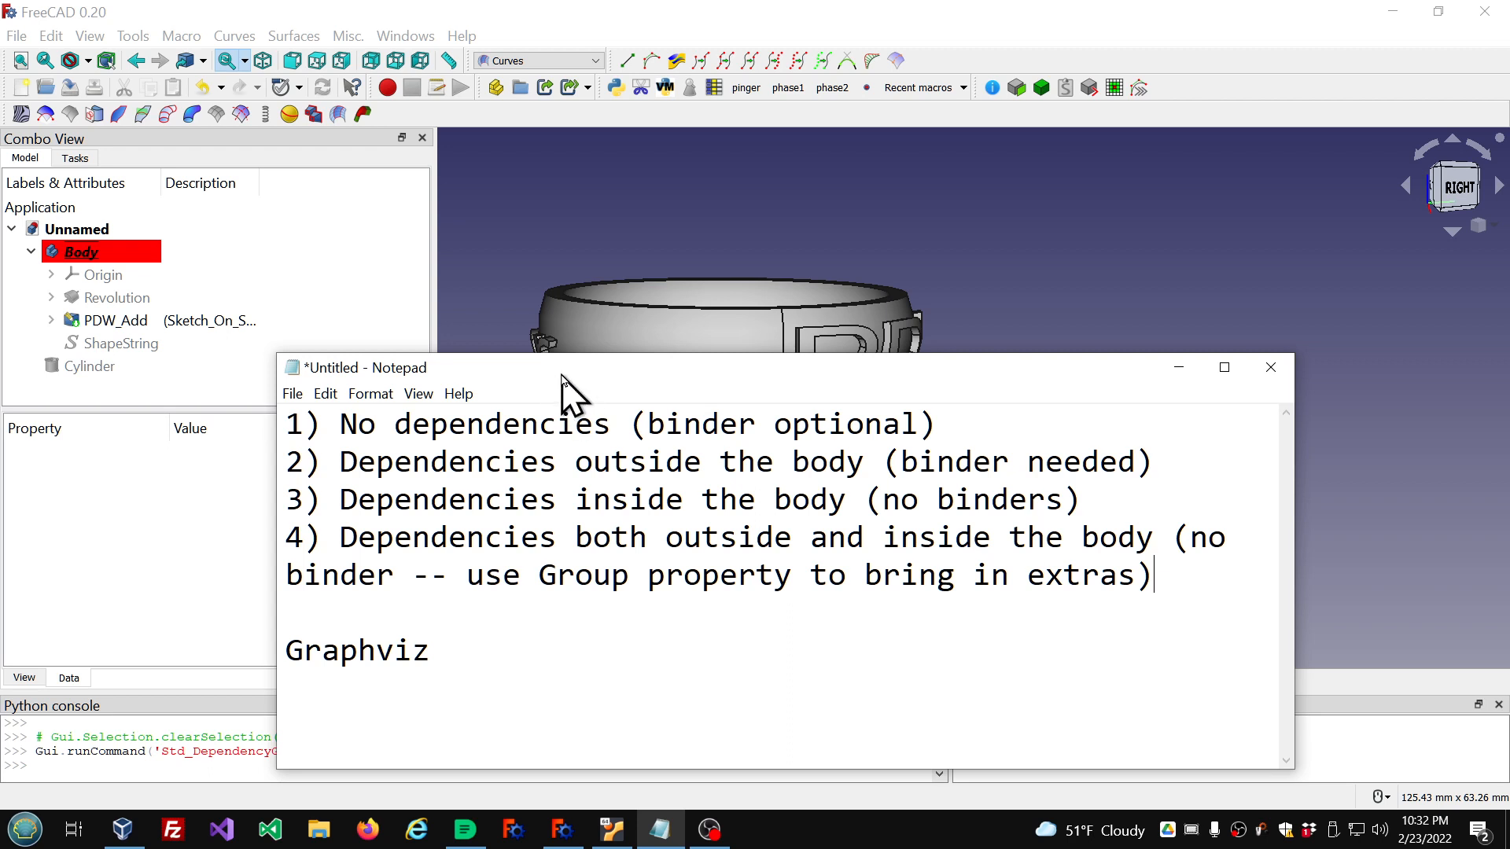
Step: Look at the Body's properties in FreeCAD and return to the Notepad dependency list, placing it clear of the model tree
click(86, 252)
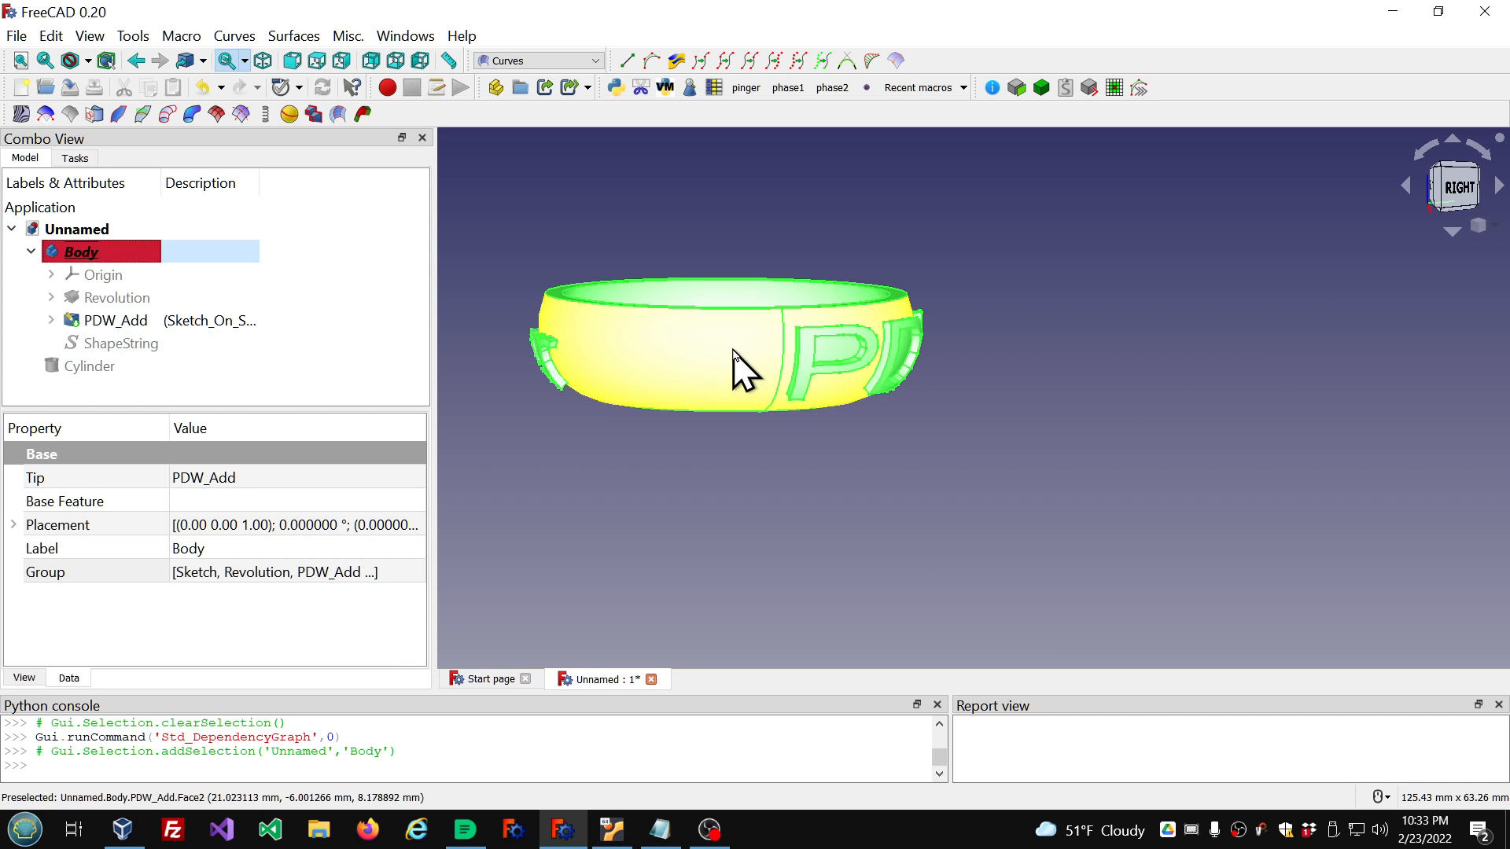
click(699, 495)
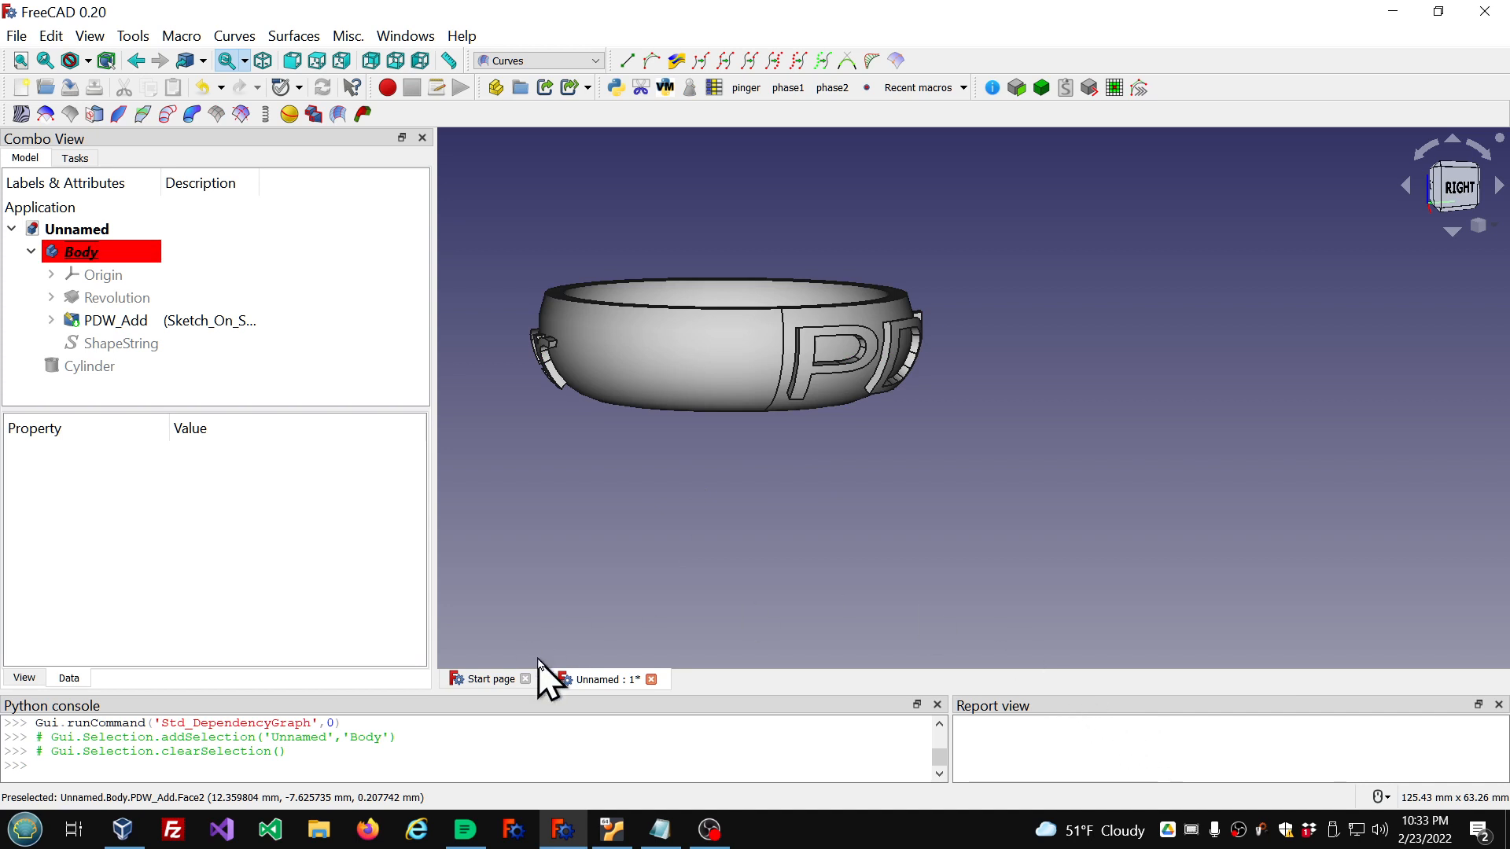
click(661, 830)
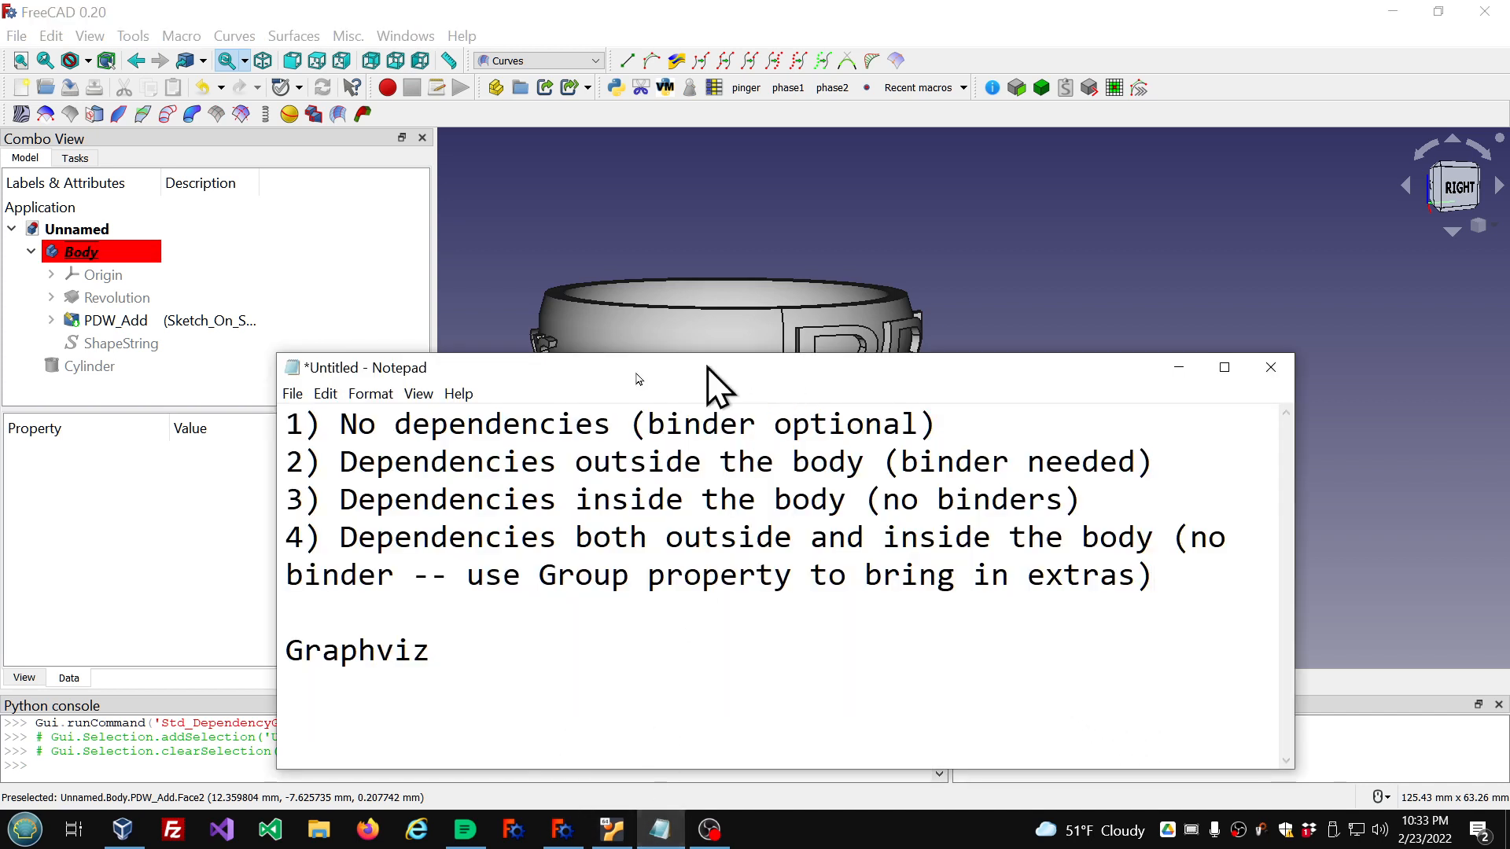
drag(431, 370, 470, 380)
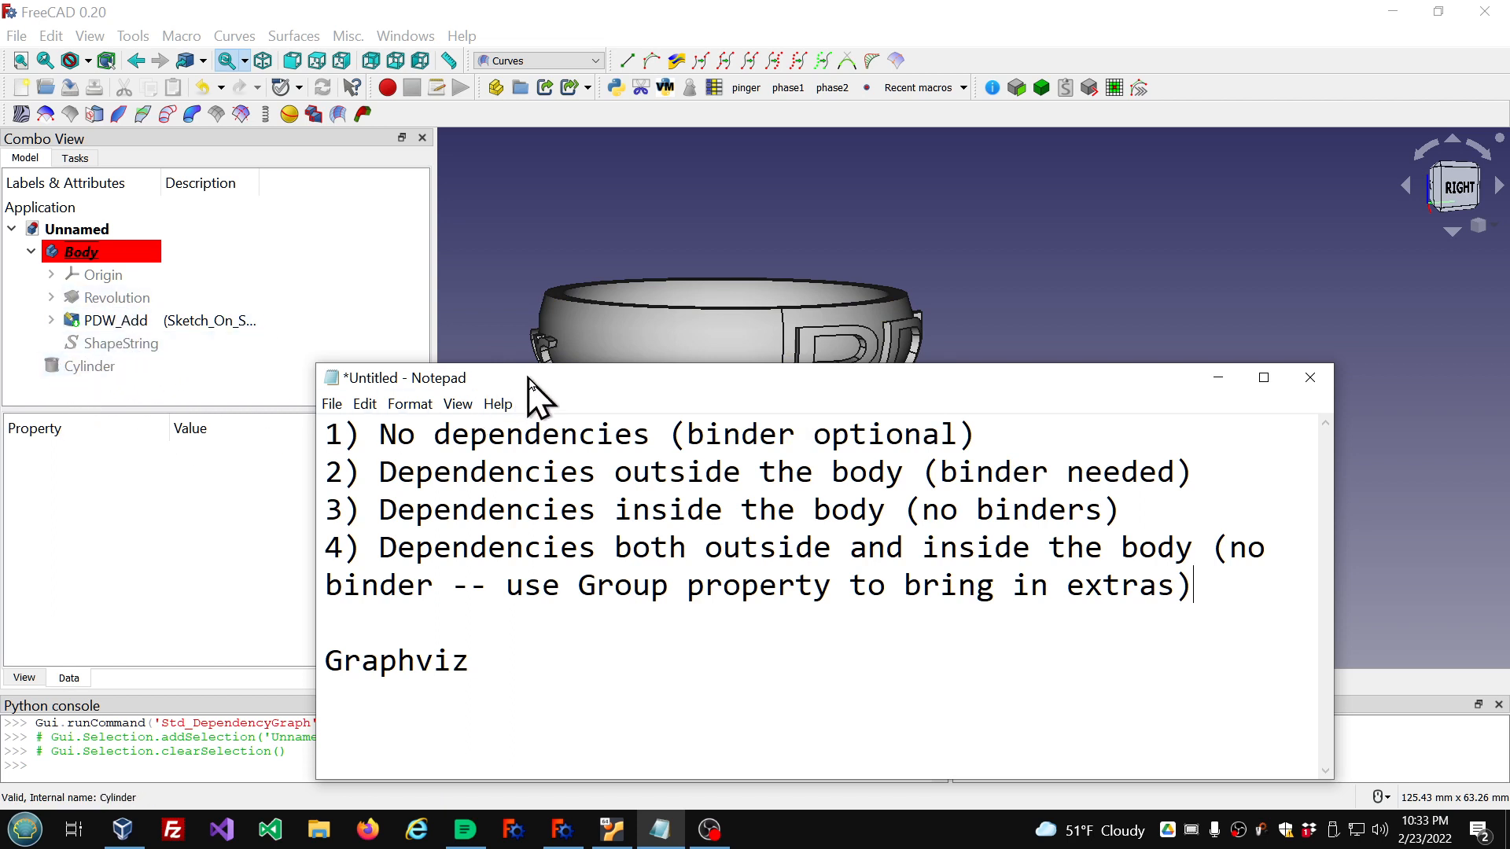
drag(528, 380, 482, 433)
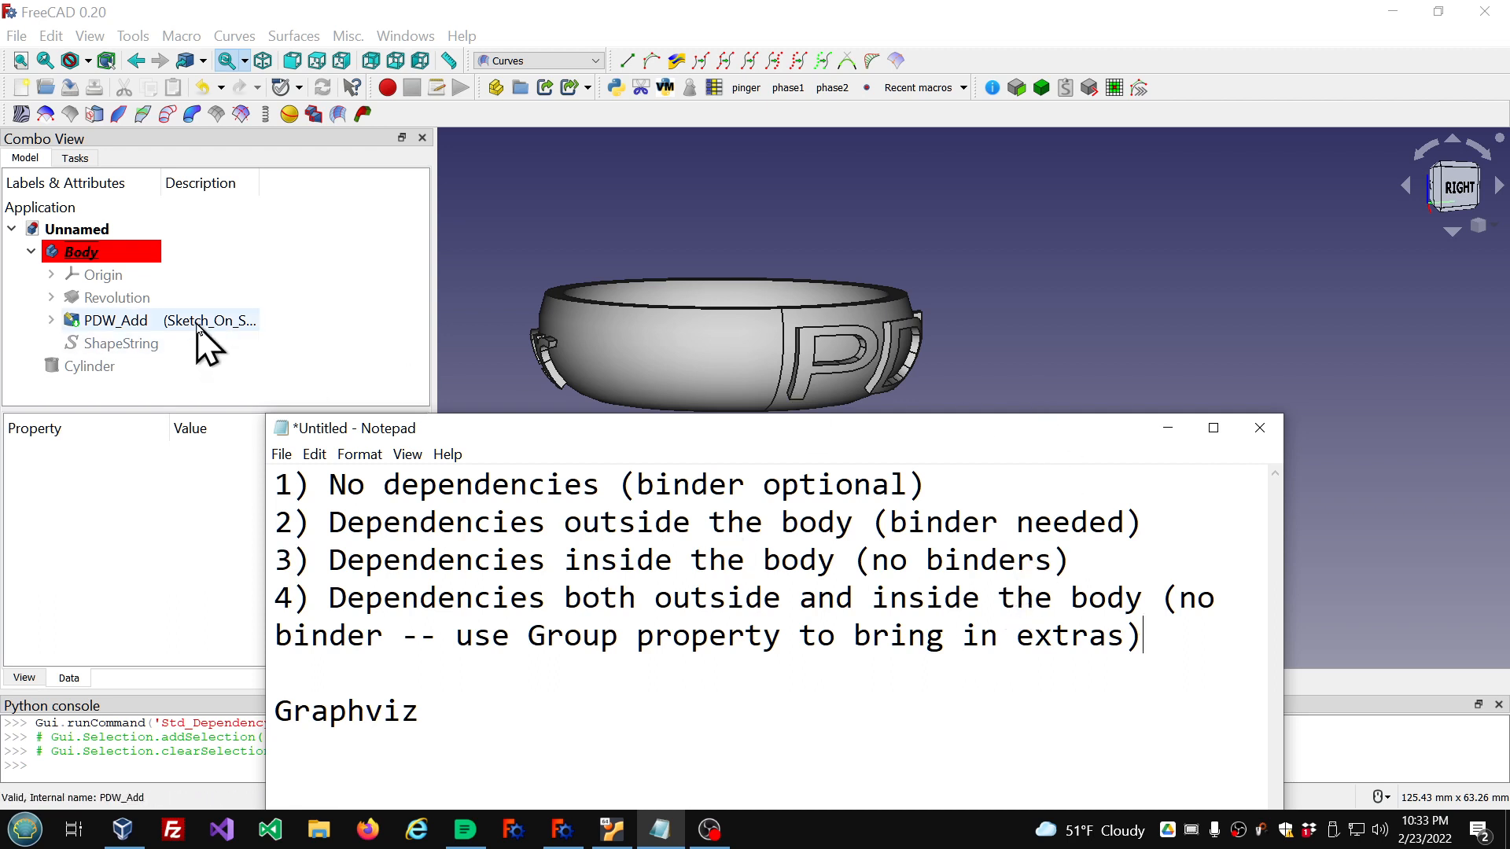
Step: Look at what is nested under PDW_Add in FreeCAD's model tree and bring the Notepad dependency list back for review
click(51, 321)
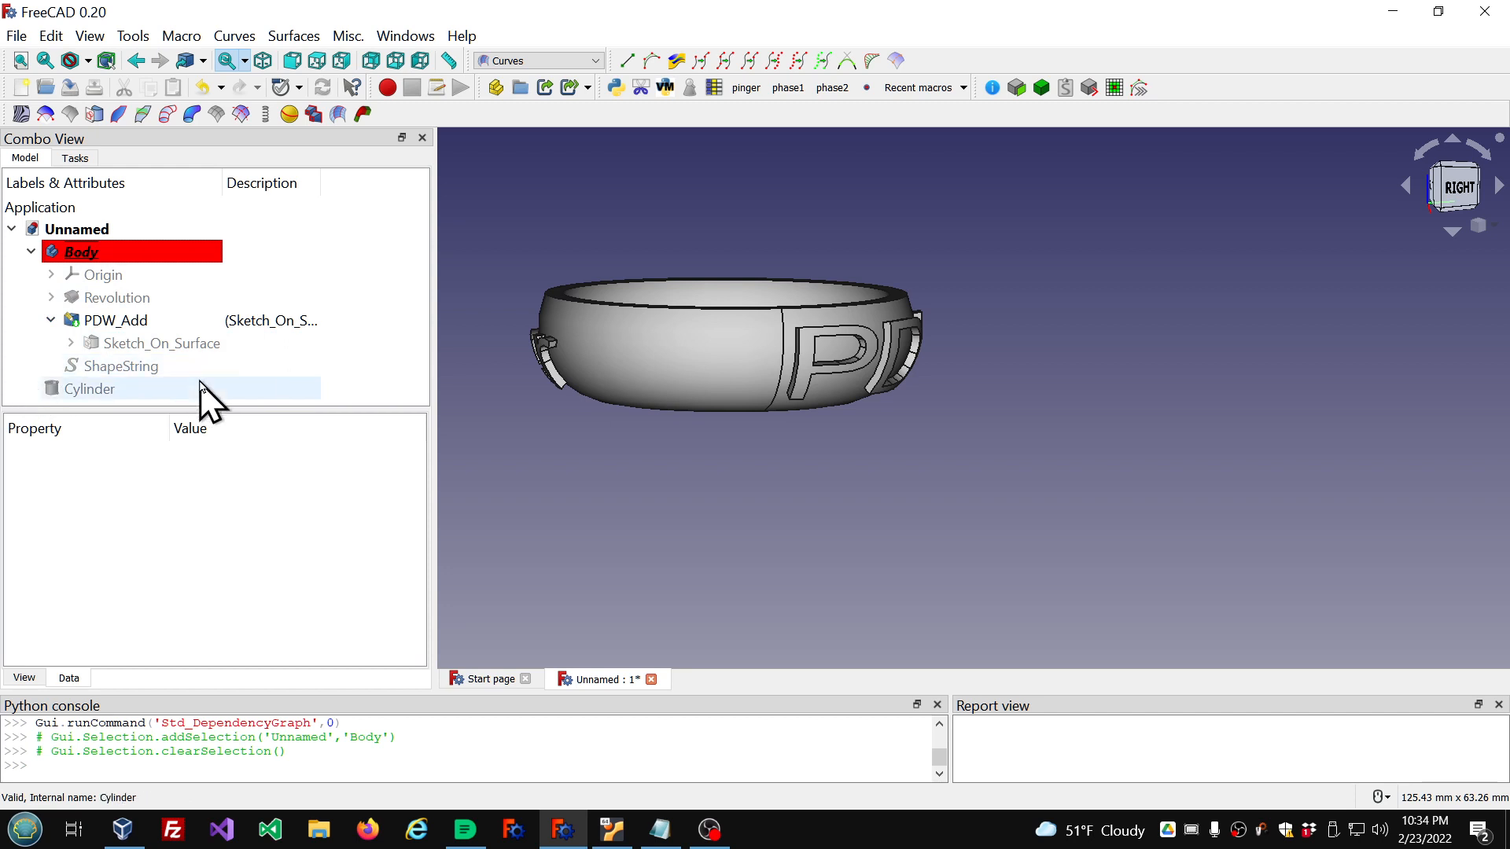
click(53, 320)
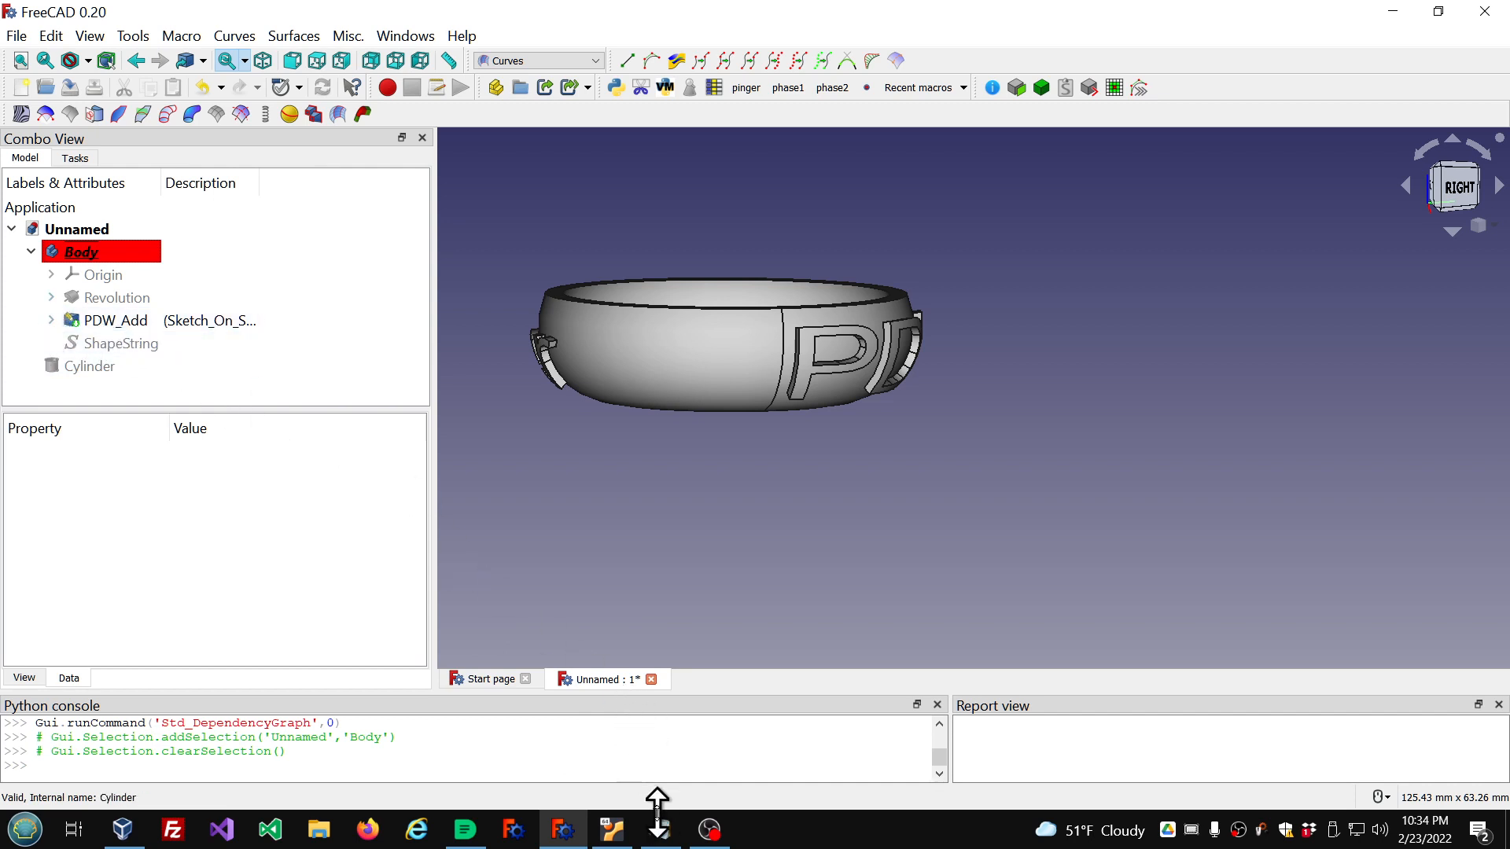
mouse_move(664, 824)
click(659, 828)
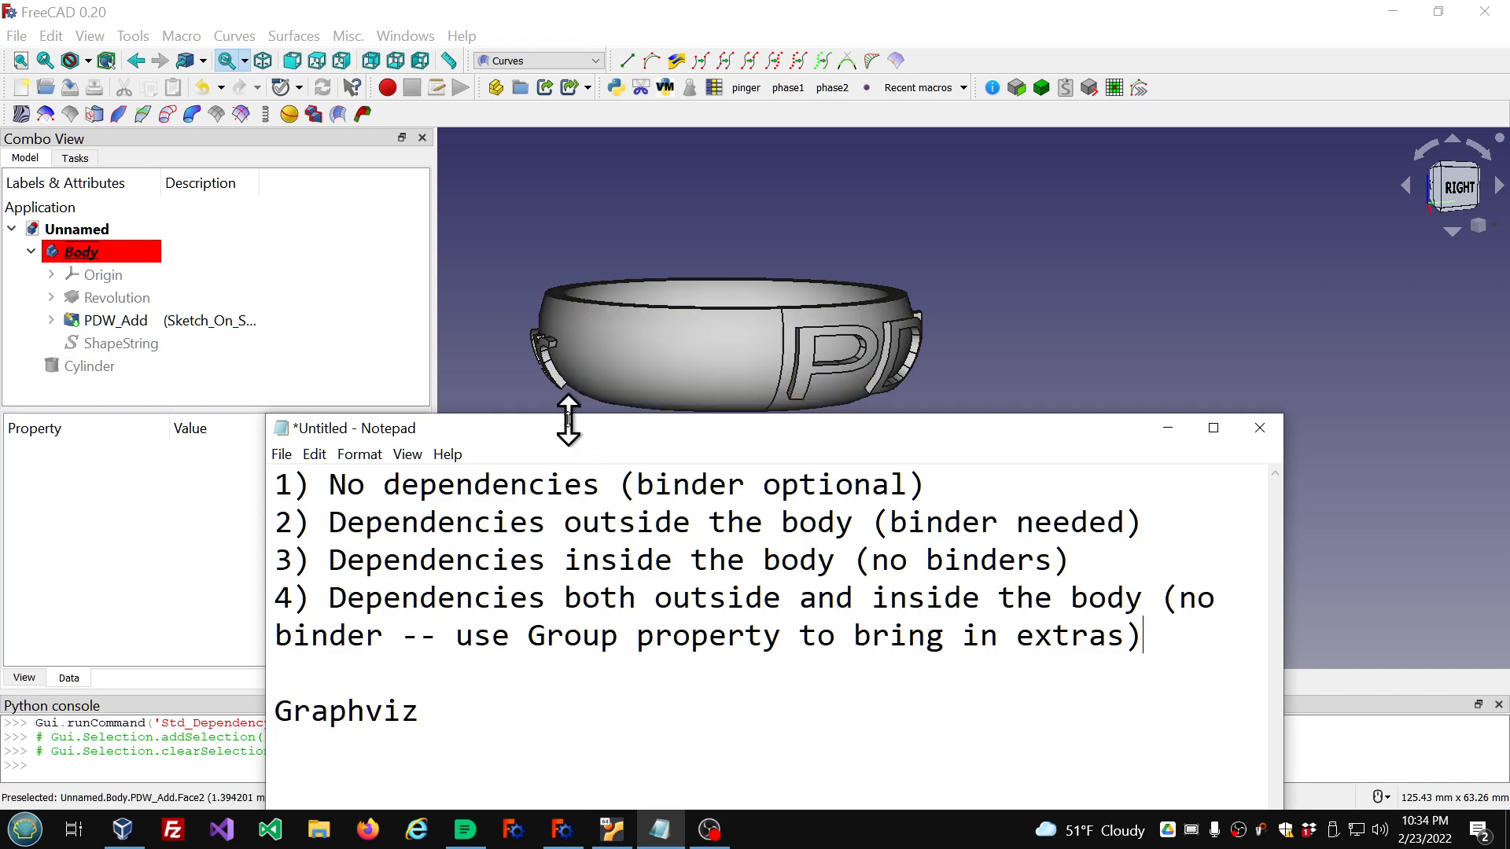
drag(566, 420, 554, 350)
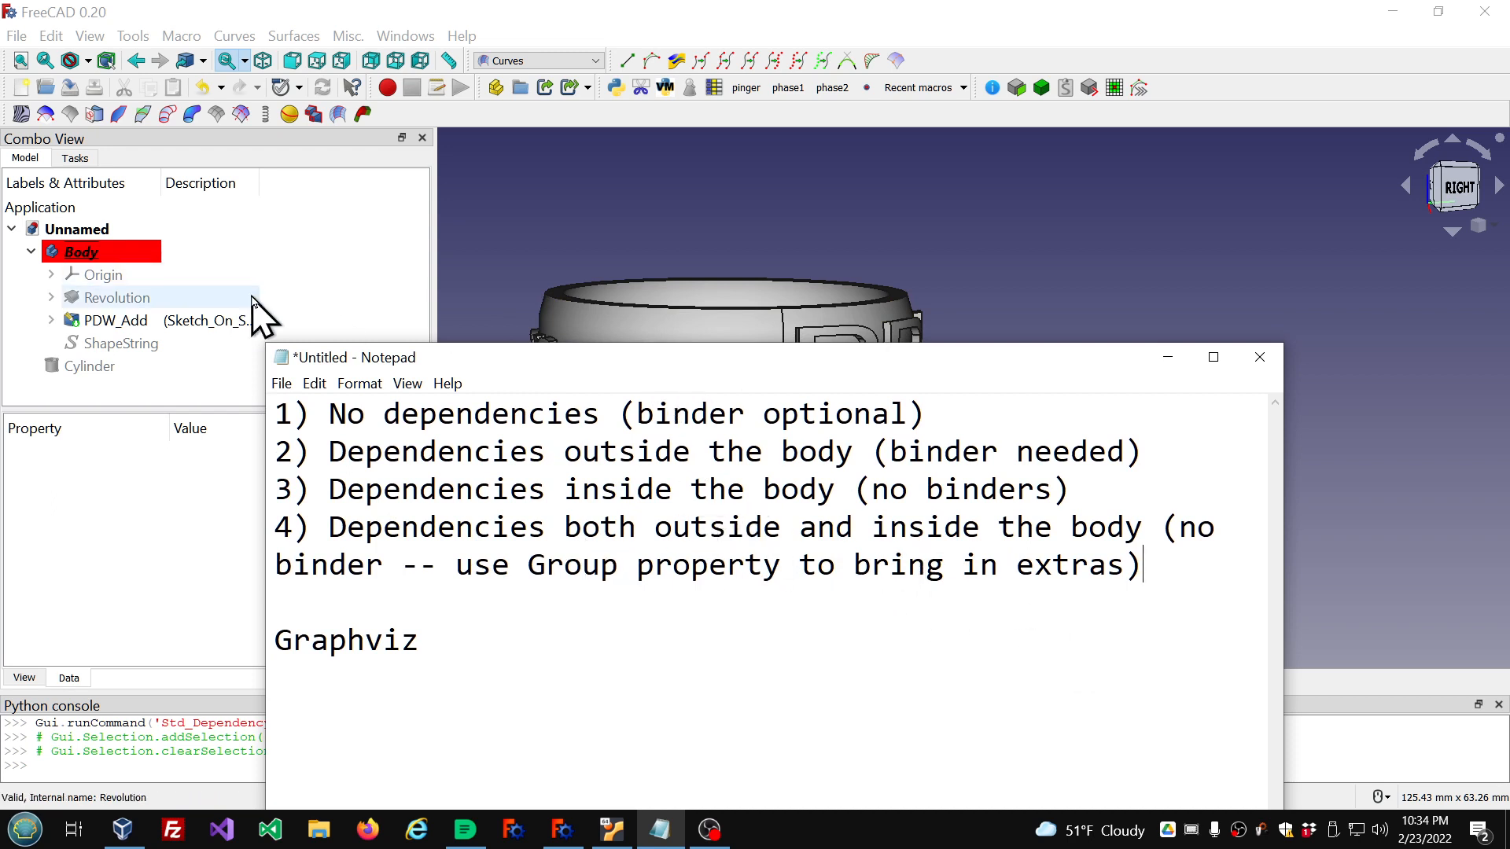
mouse_move(495, 361)
mouse_down()
mouse_move(491, 387)
mouse_move(496, 358)
mouse_up()
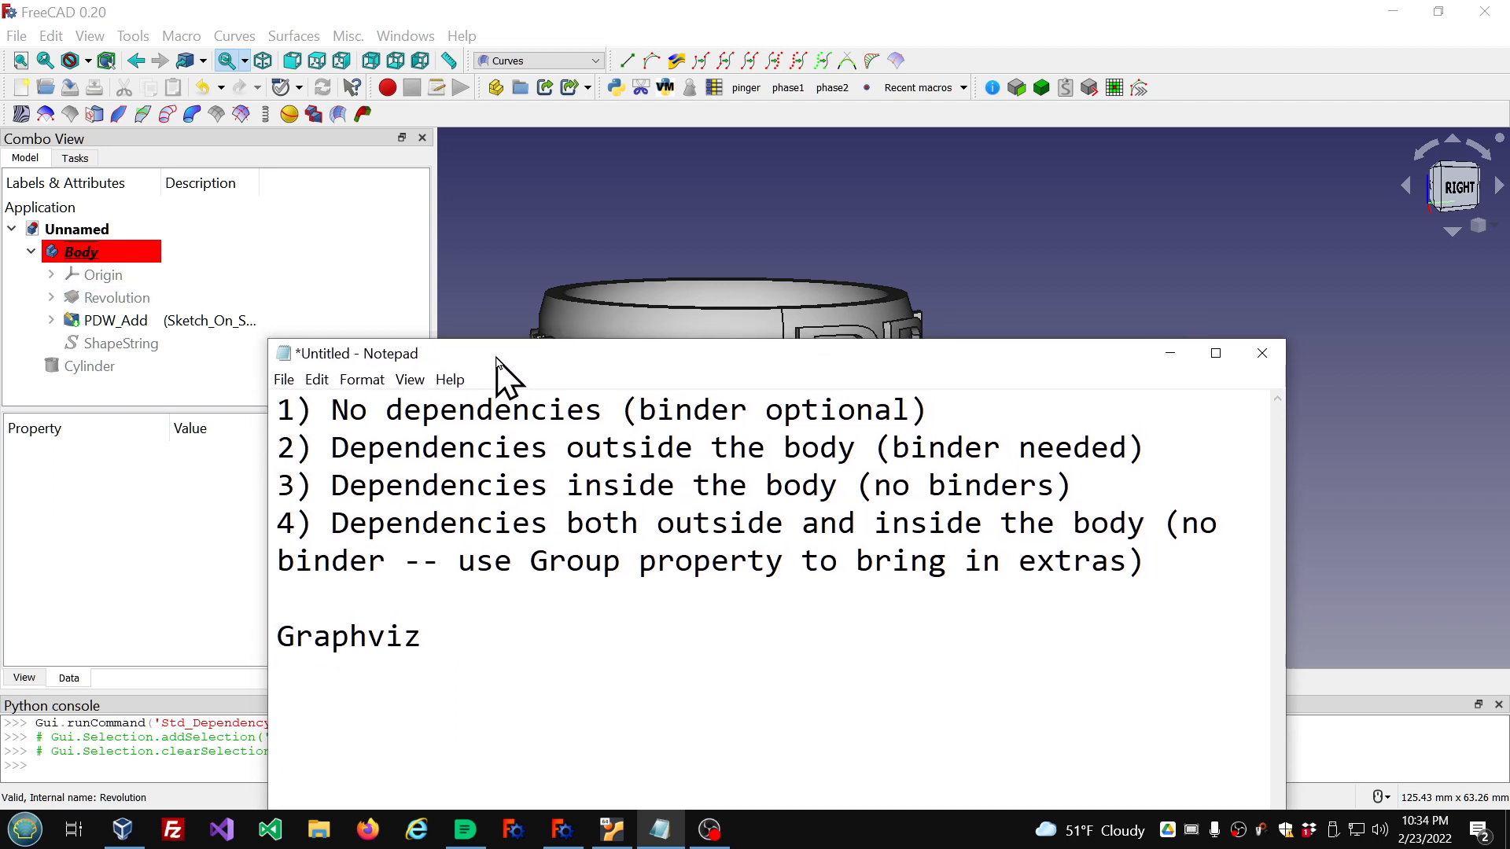